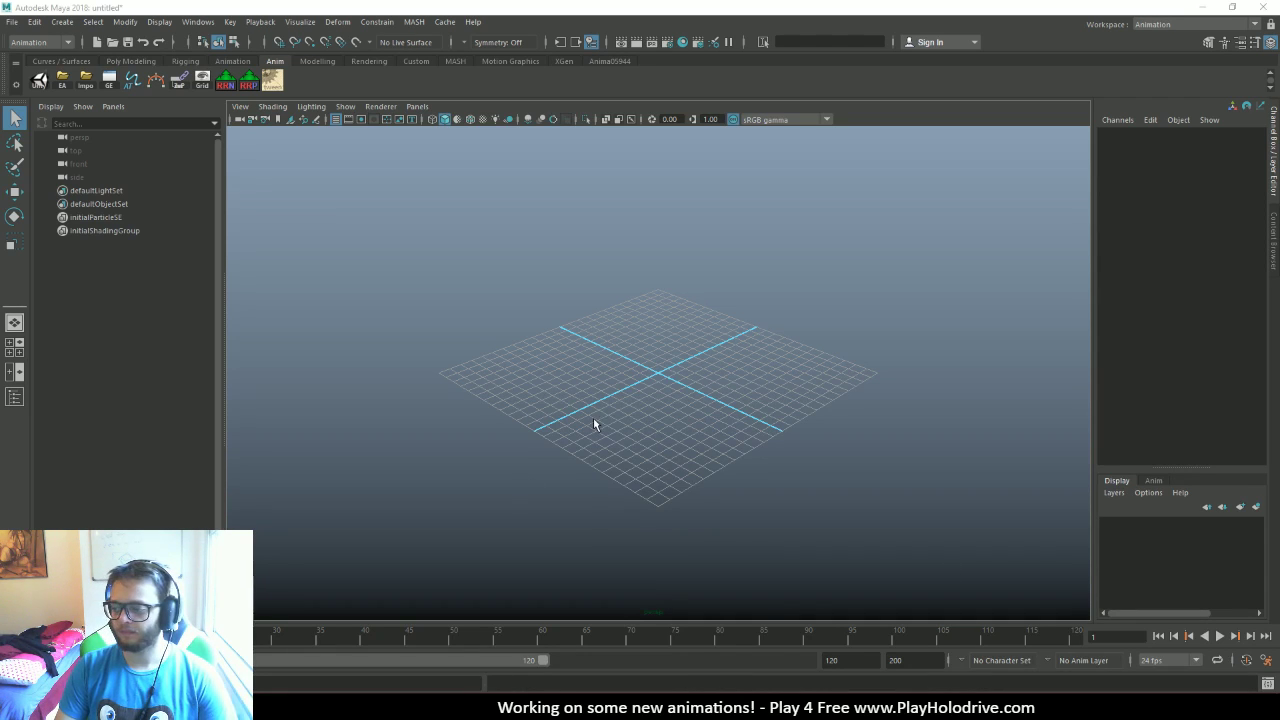
left_click_drag(510, 284, 600, 282, "alt")
left_click(12, 21)
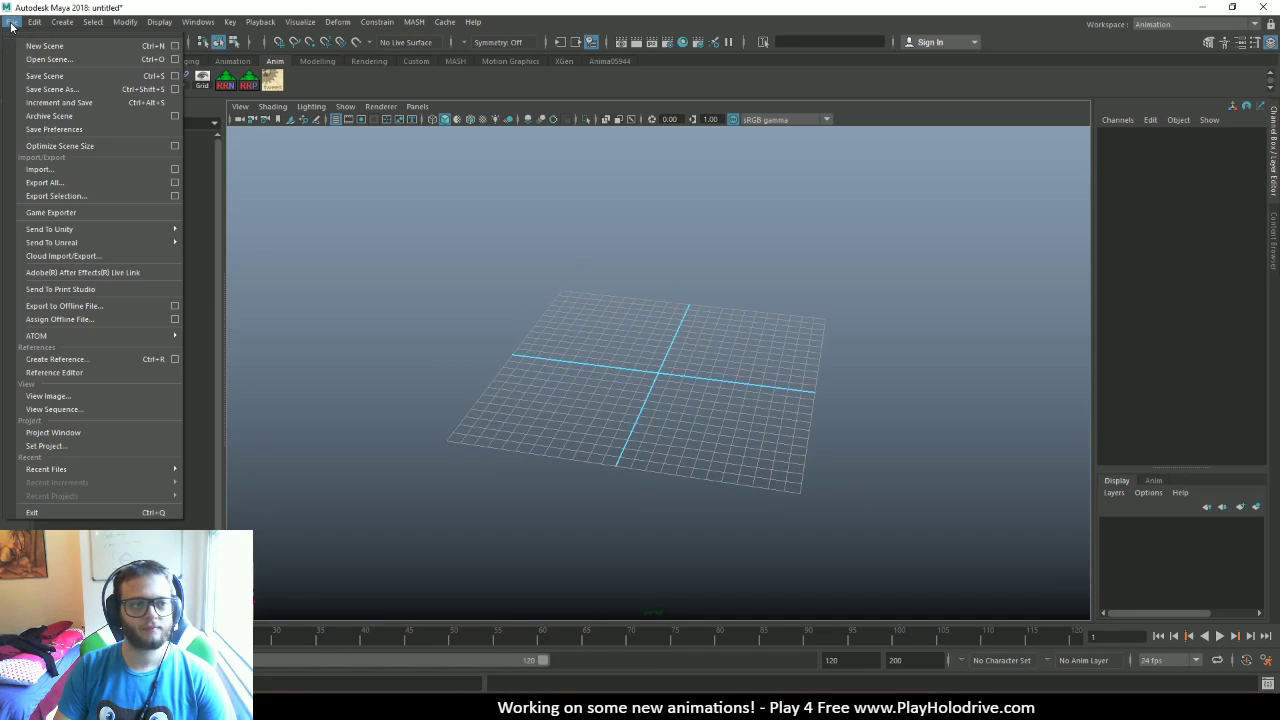
mouse_move(110, 469)
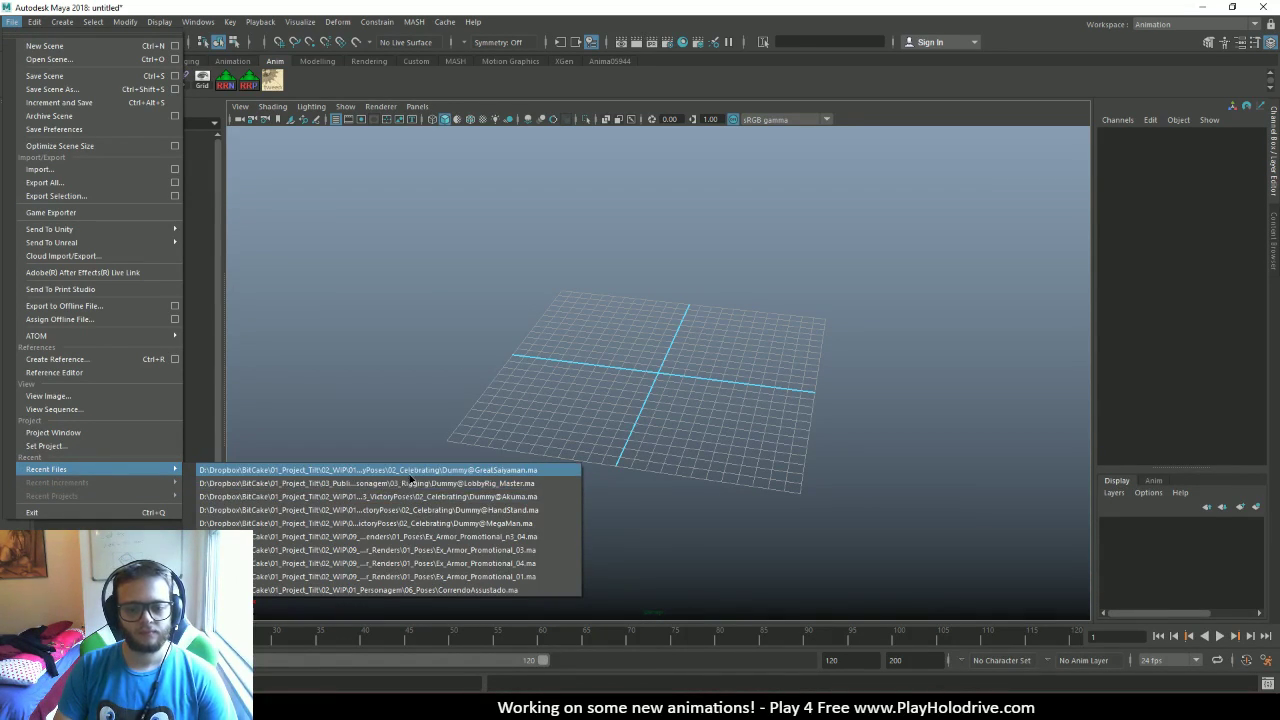
left_click(413, 483)
left_click(640, 356)
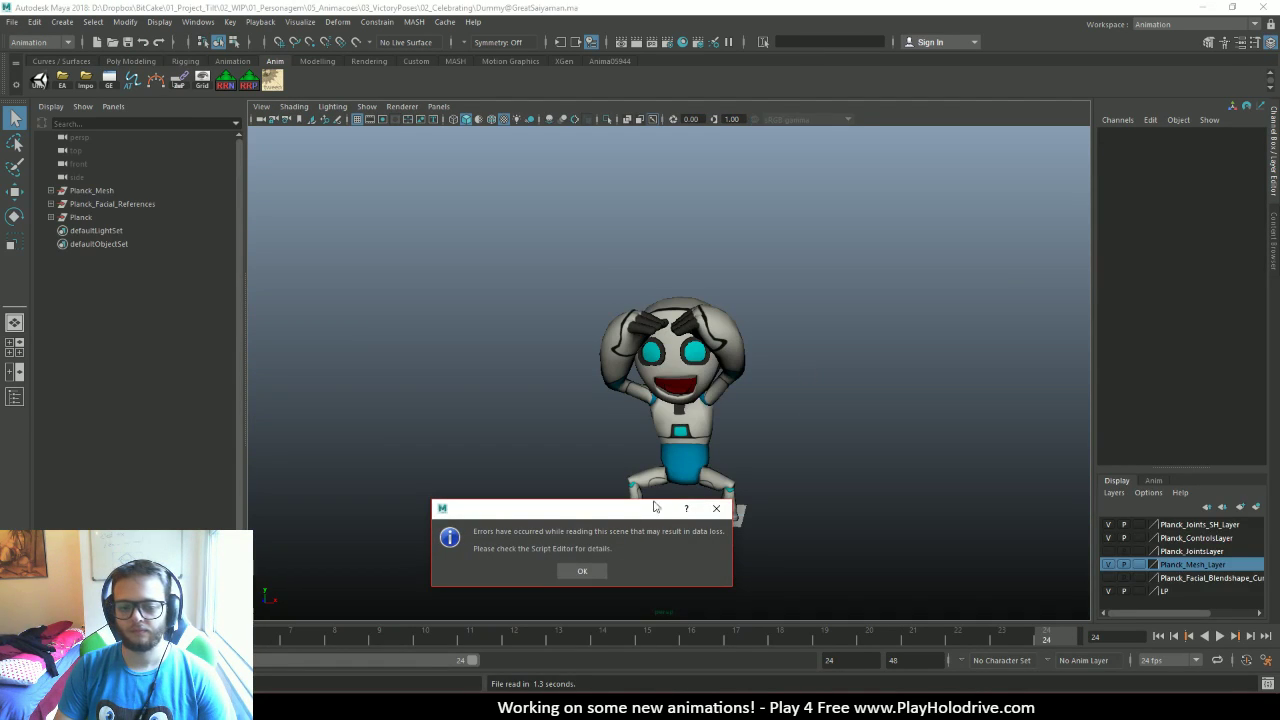
left_click(580, 570)
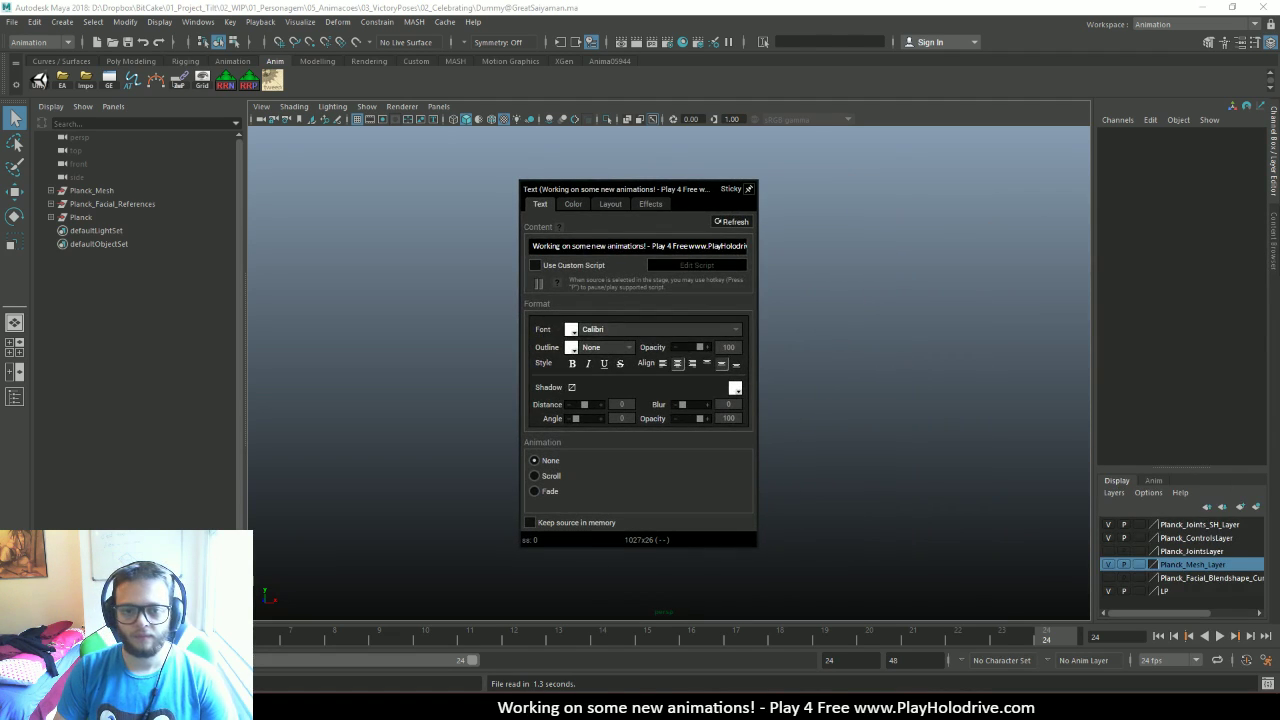
Insert "| Request a song!" after "Working on some new animations!" in the stream overlay text
left_click(726, 247)
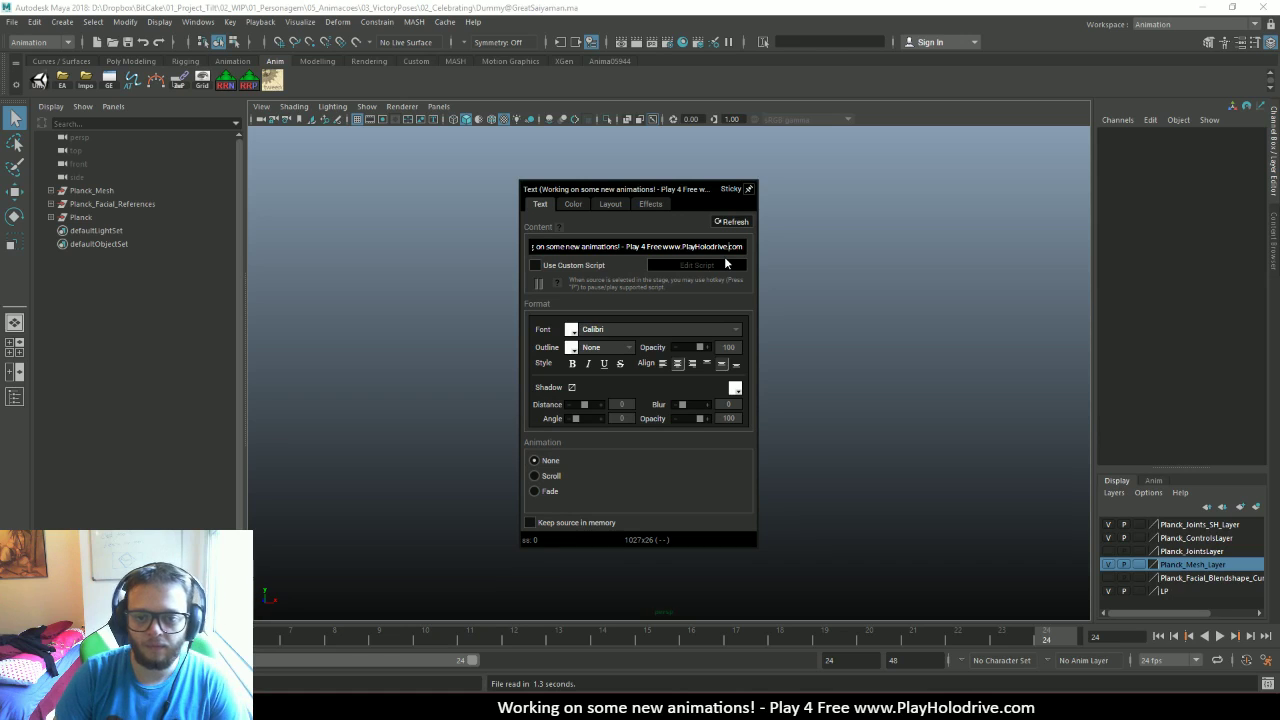
key("Left")
key("Left")
key("Left")
key("Left")
key("Left")
key("Left")
key("Left")
key("Left")
key("Left")
key("Left")
key("Left")
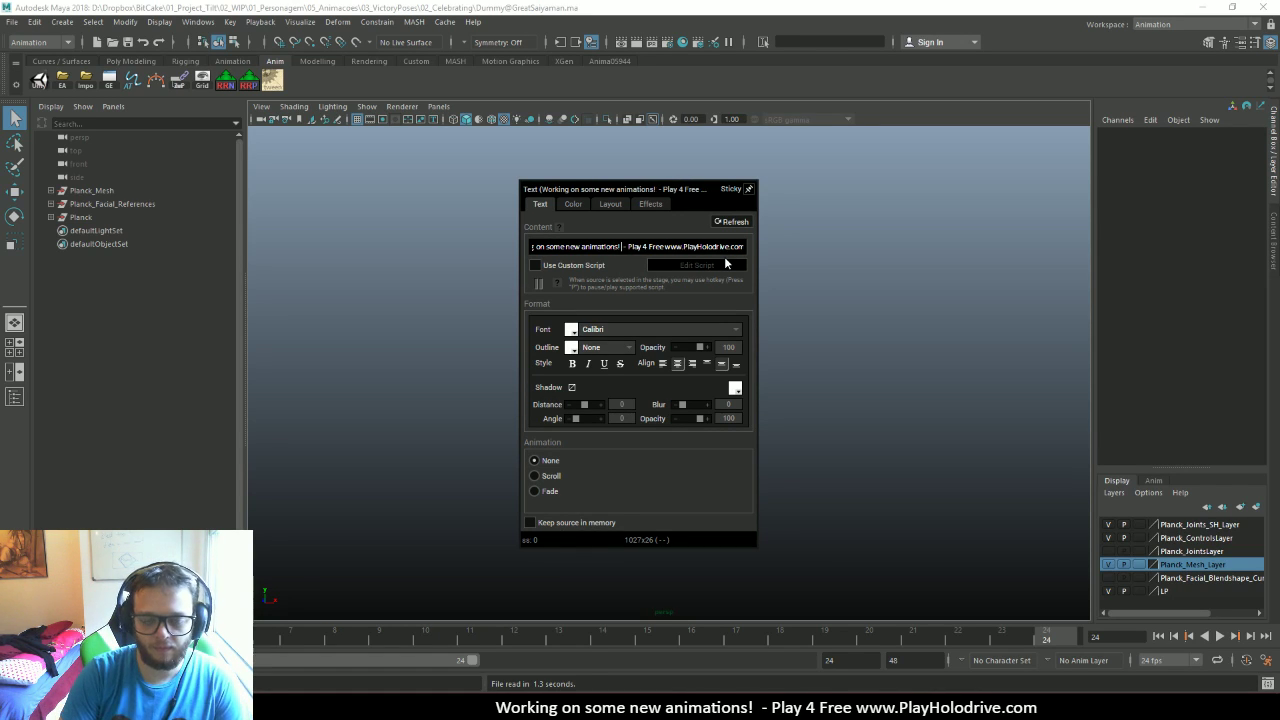
type("| Request a song!")
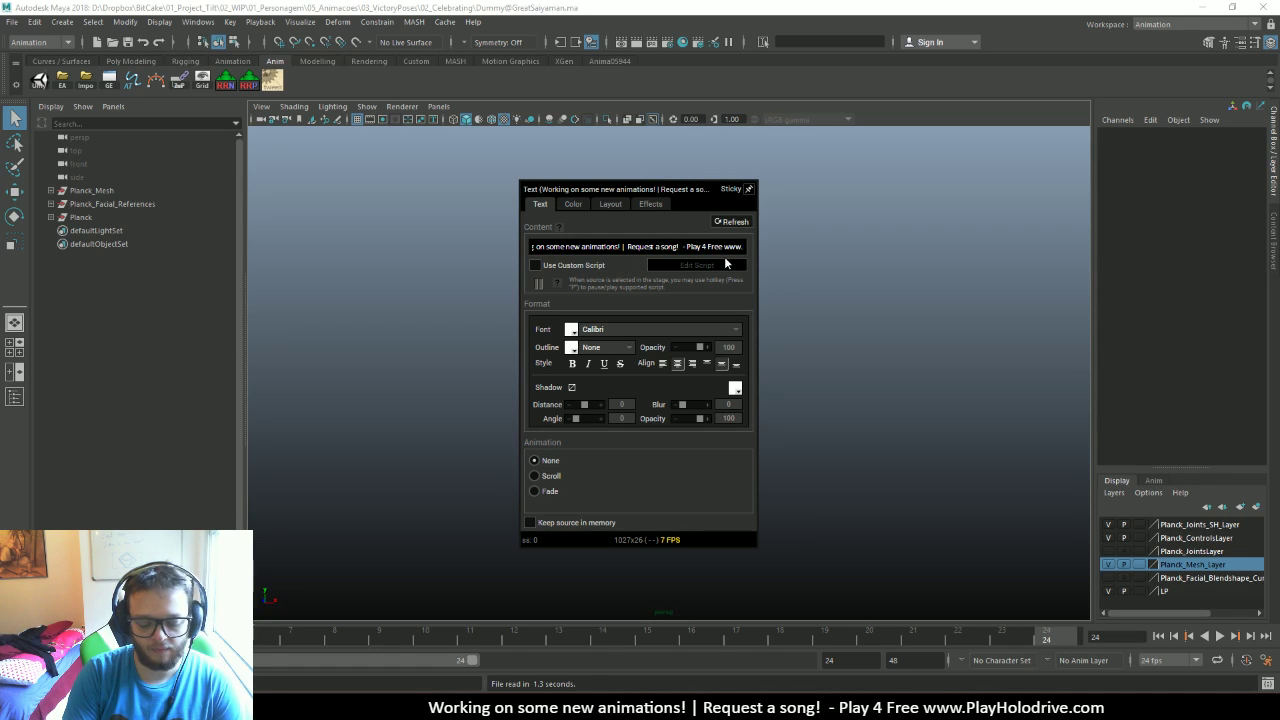
Extend the overlay's song request with "Type !songs <youtube link>" and close the text settings
key("BackSpace")
key("BackSpace")
type("g")
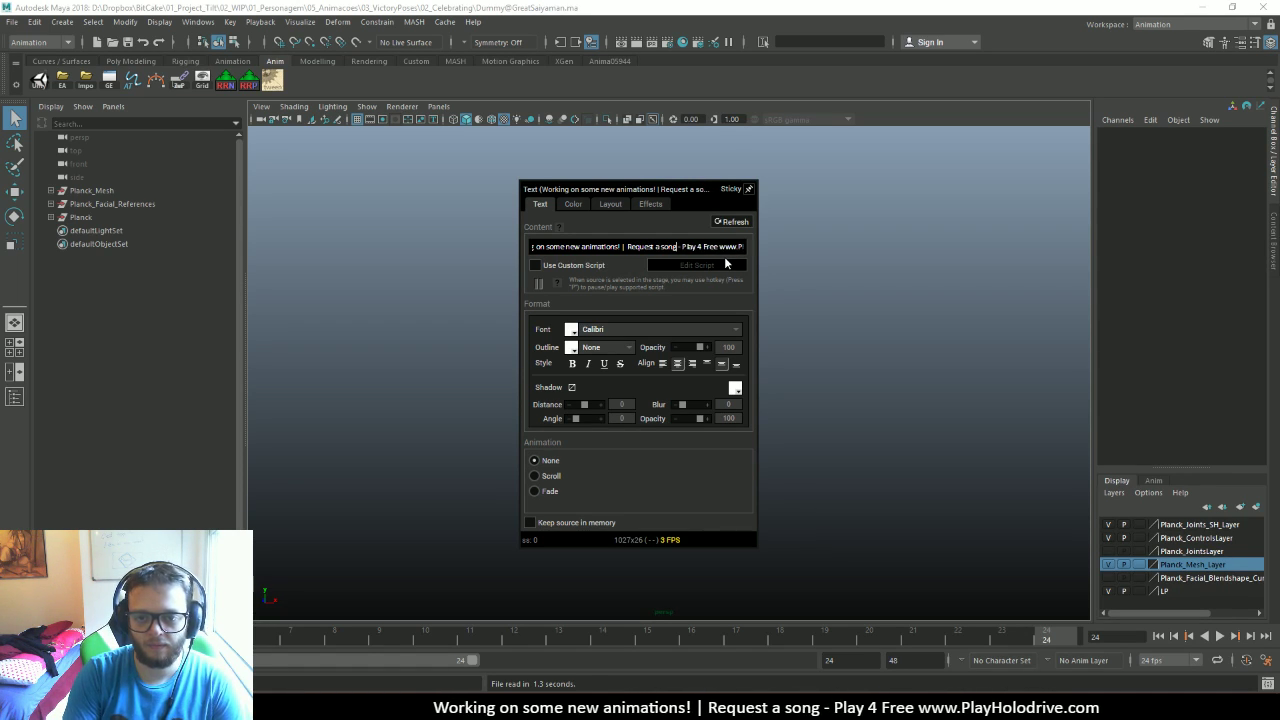
type("! Type !song")
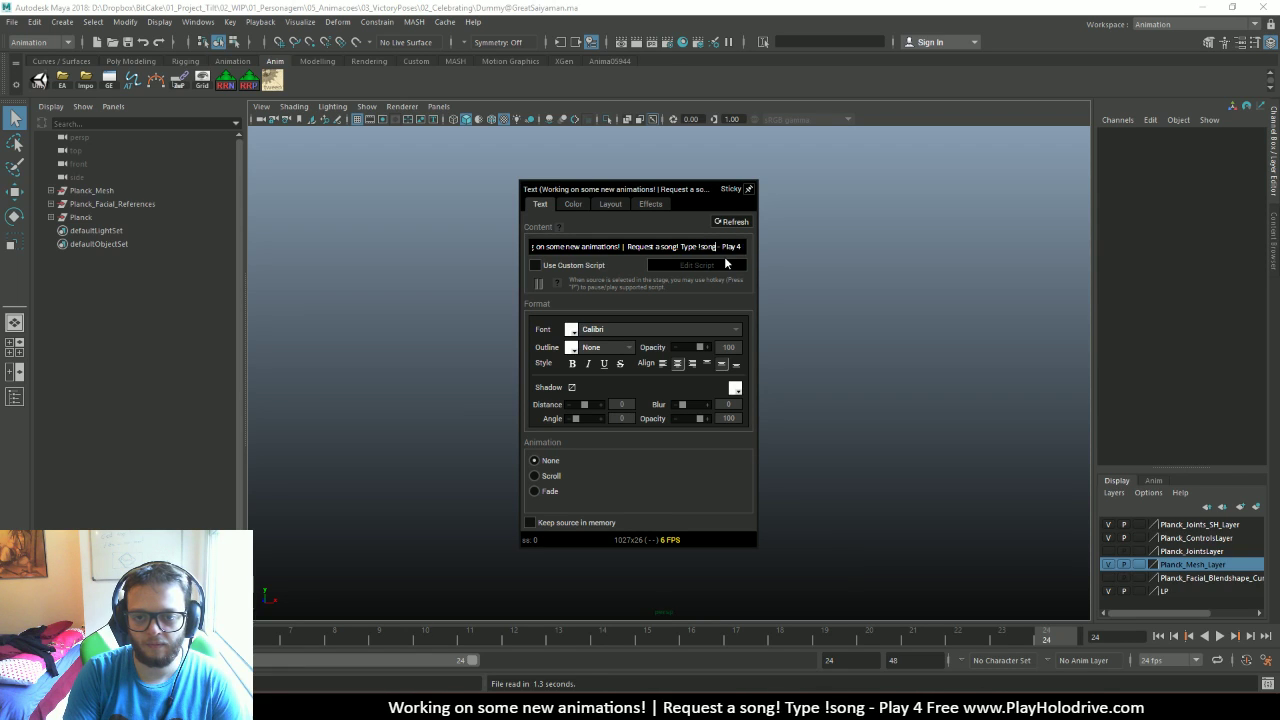
type("s")
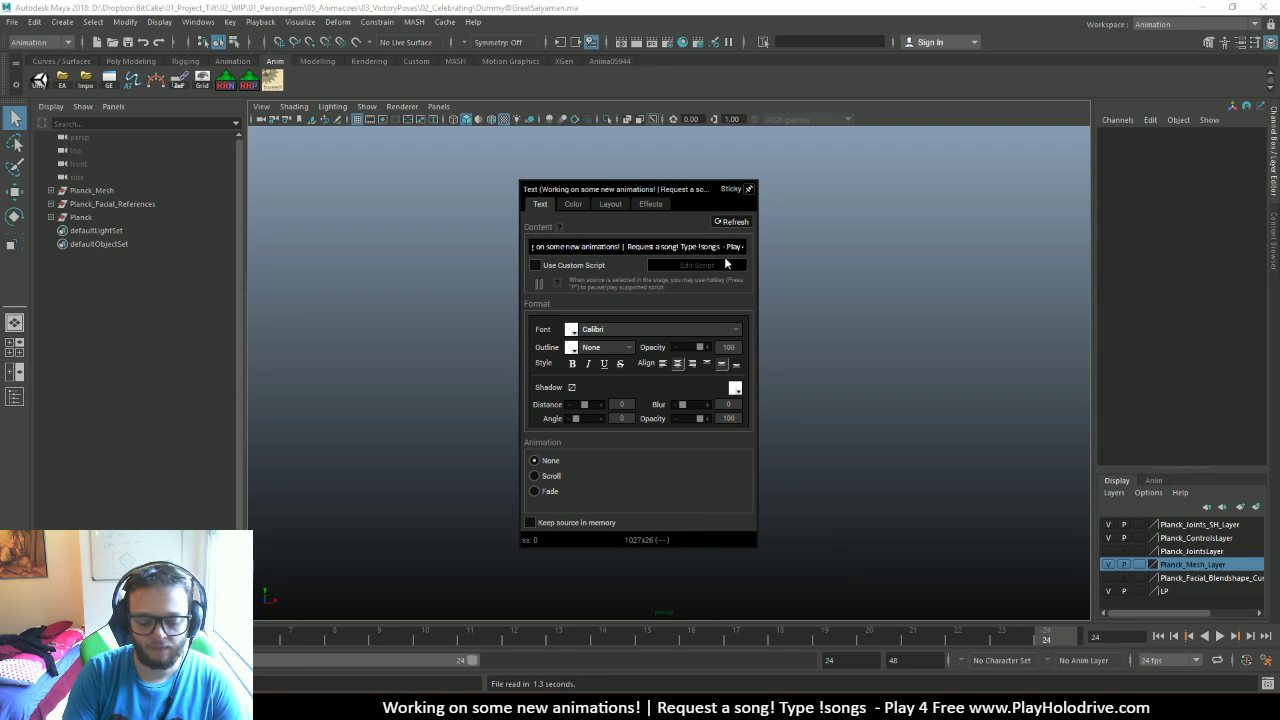
type(" <>")
type("youtube link>")
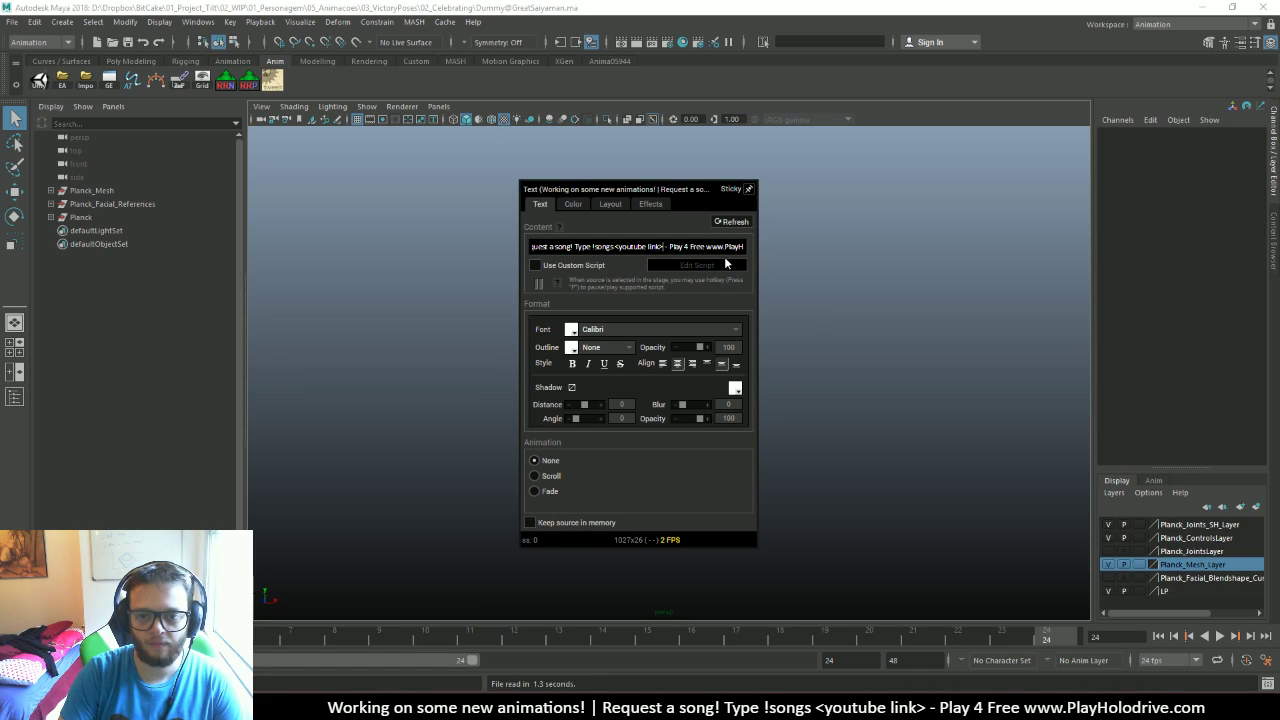
key("Home")
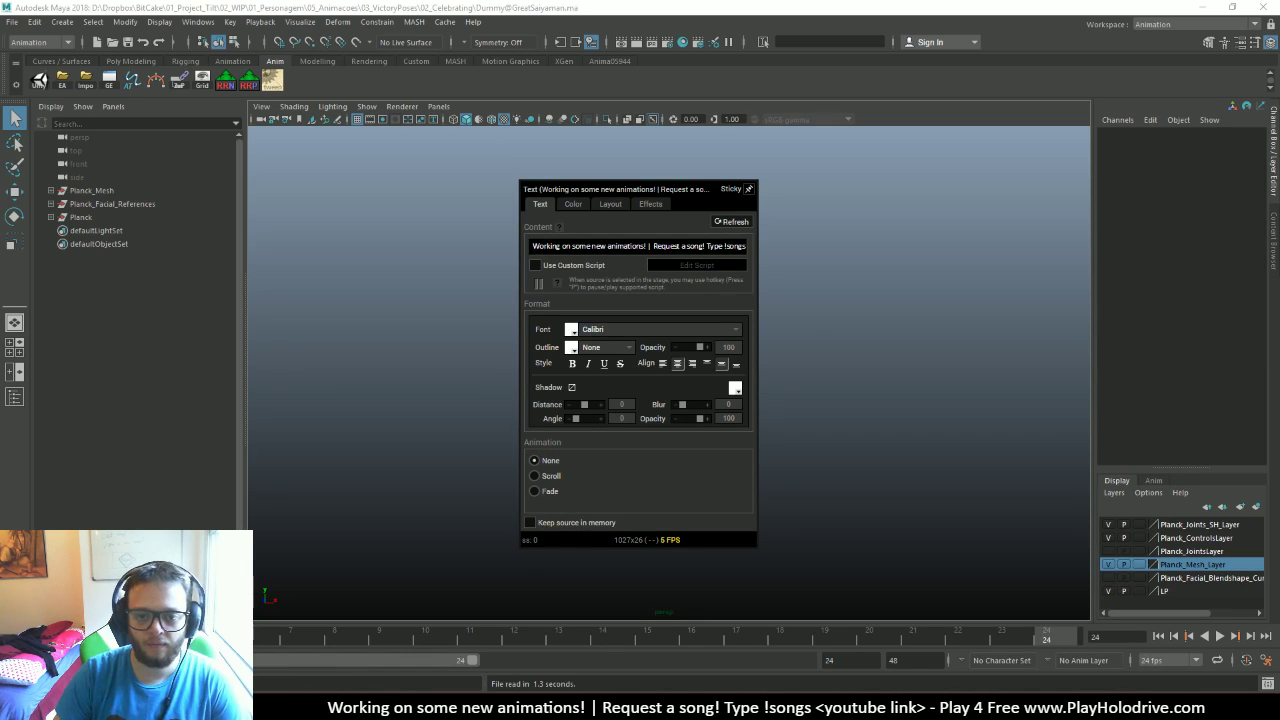
left_click(795, 198)
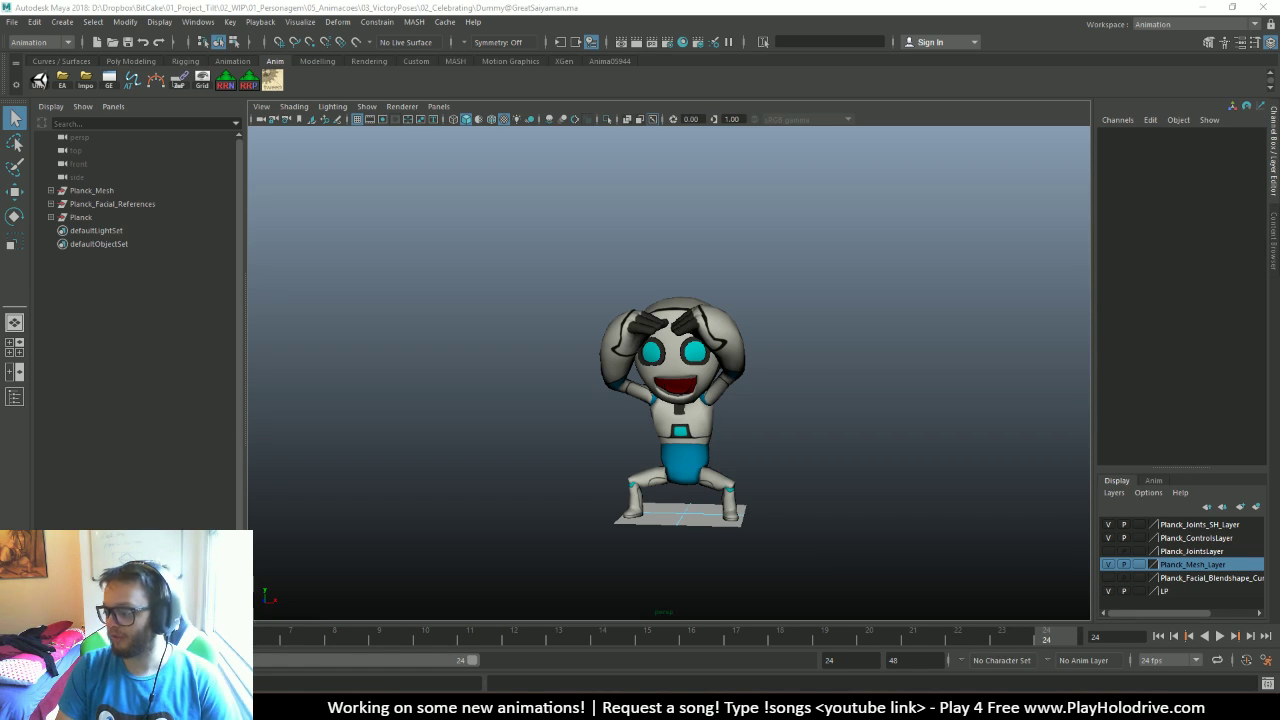
Examine the robot's pose from several angles together with its root and main rig controls
left_click_drag(797, 311, 830, 340, "alt")
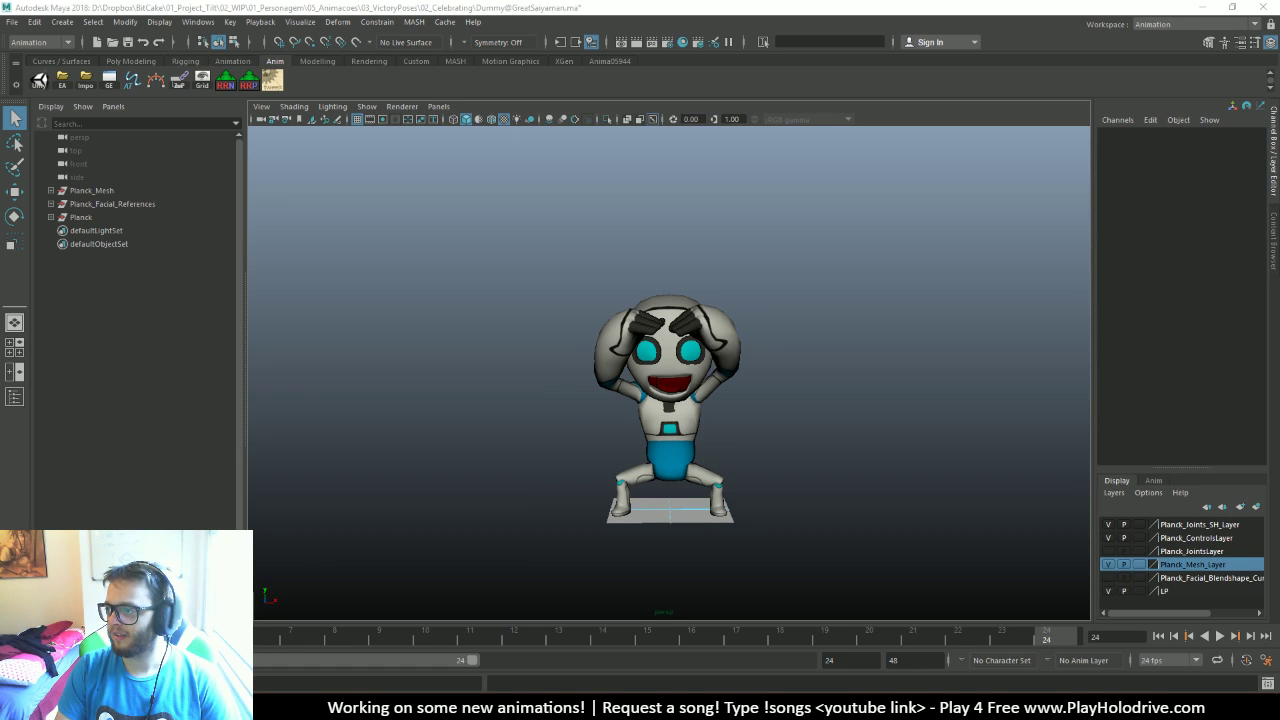
left_click_drag(1025, 379, 757, 374, "alt")
right_click_drag(757, 374, 820, 304)
left_click(740, 425)
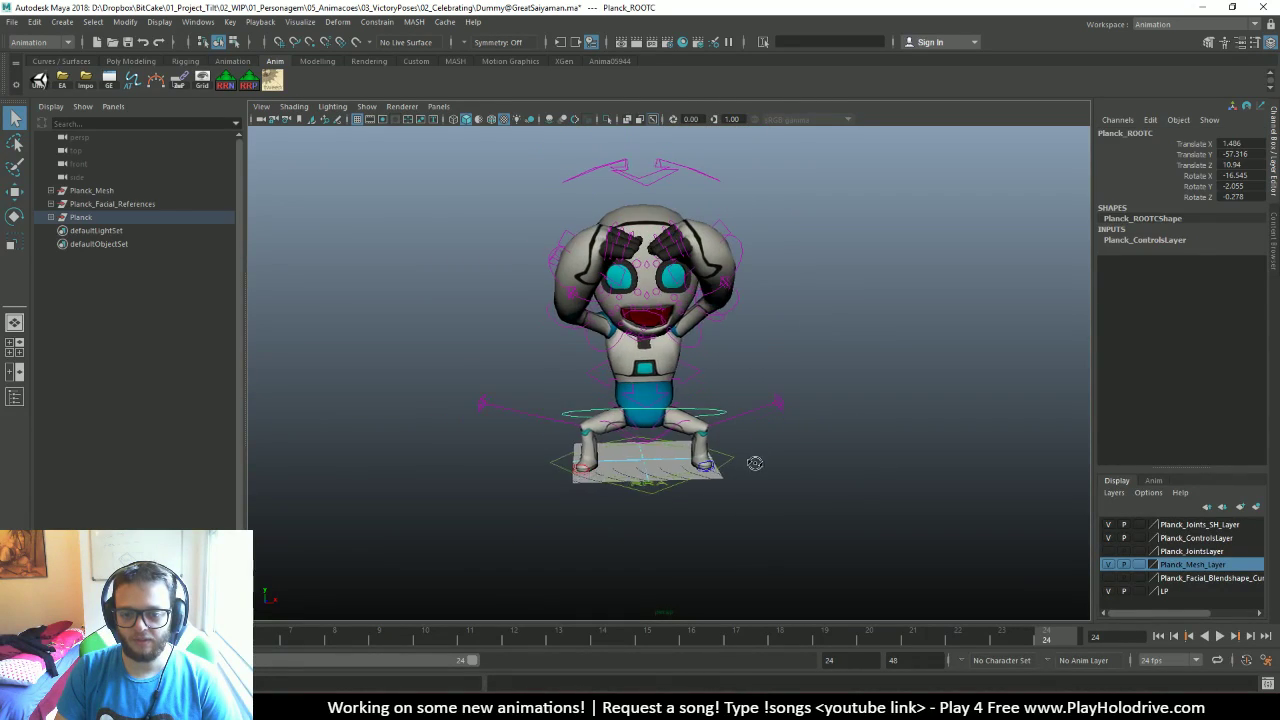
left_click(799, 481)
left_click_drag(799, 481, 671, 509, "alt")
left_click(680, 516)
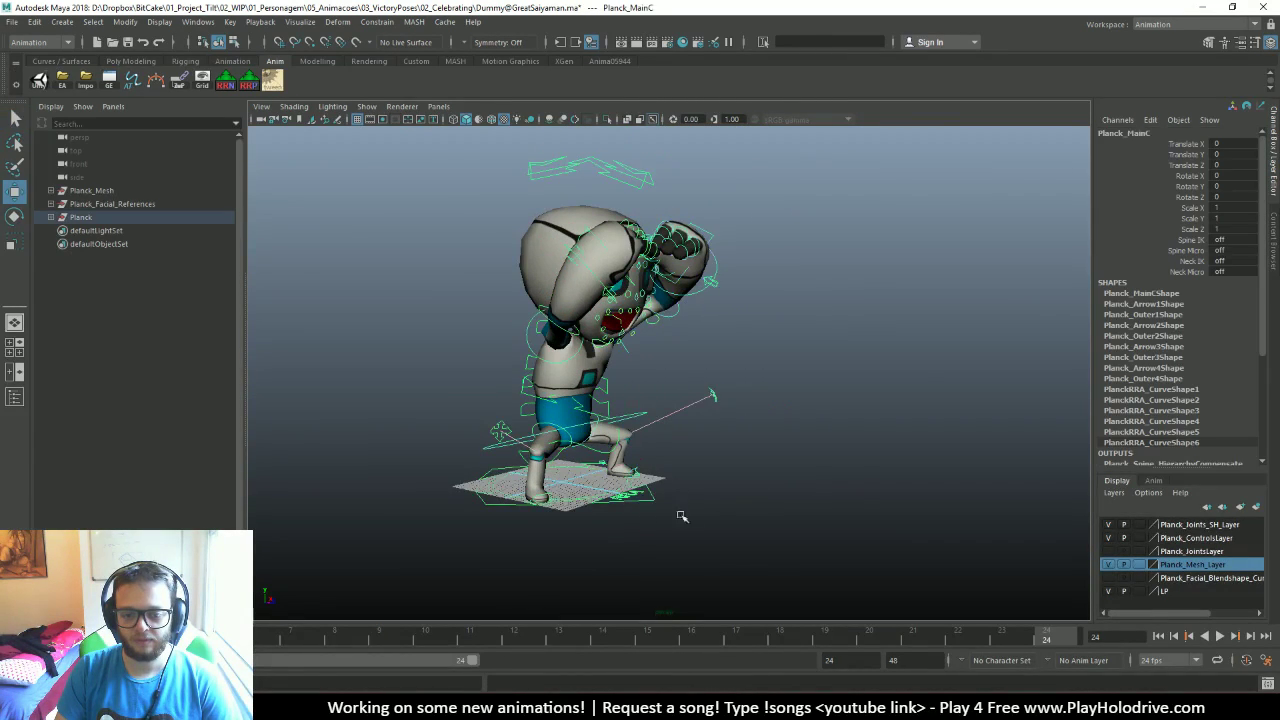
key("f")
right_click_drag(886, 447, 850, 470, "alt")
left_click_drag(850, 470, 725, 442, "alt")
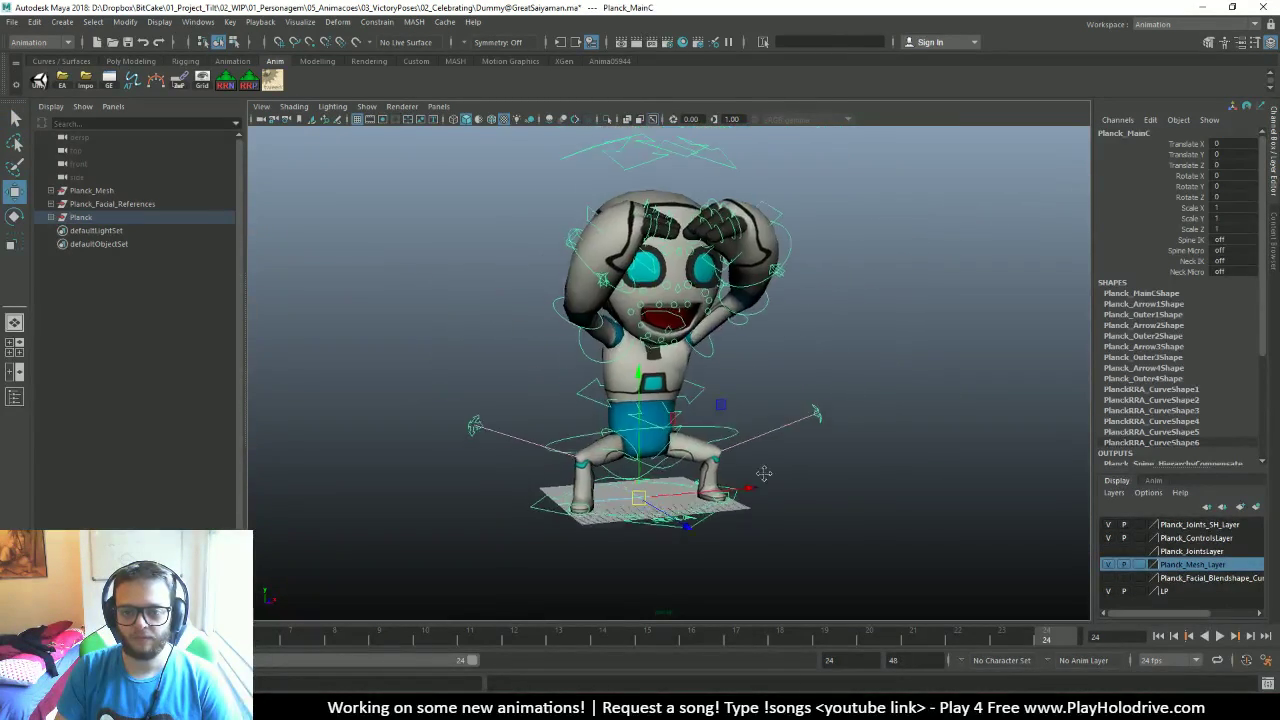
left_click(860, 471)
left_click(733, 442)
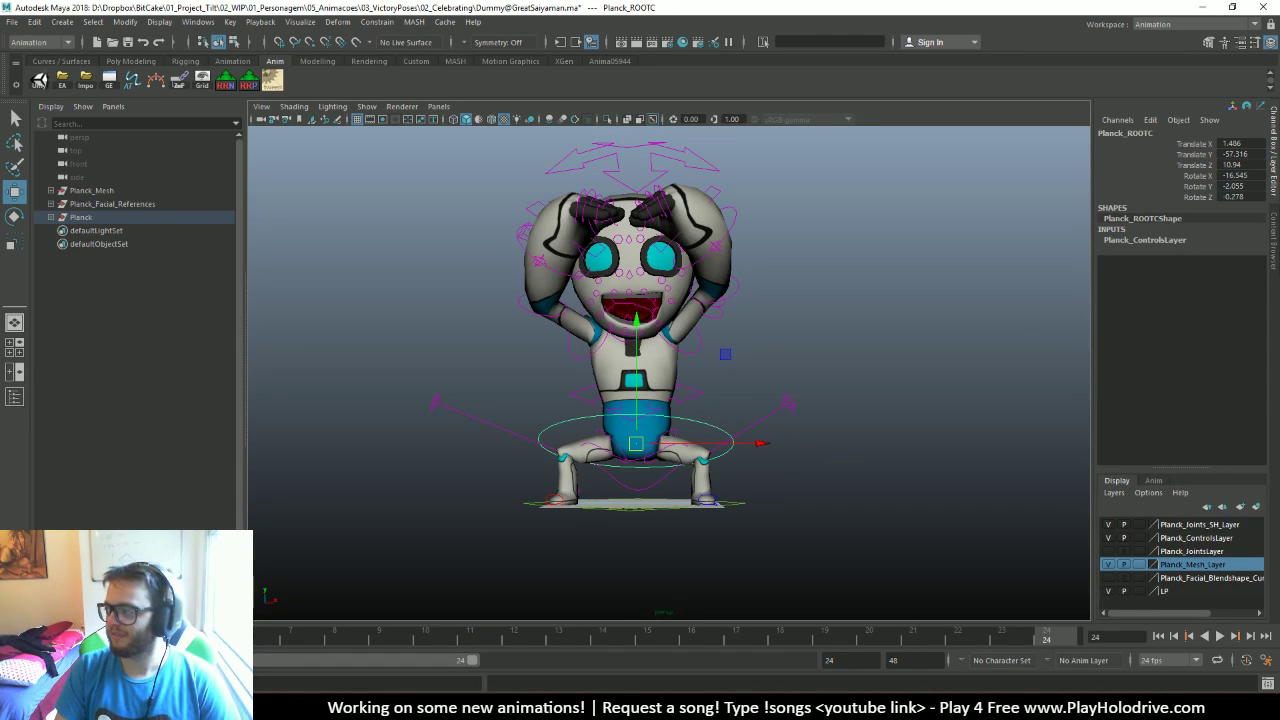
Examine the robot's crouching pose around the hip root control against the caped hero reference image
scroll(806, 296, "up", 2)
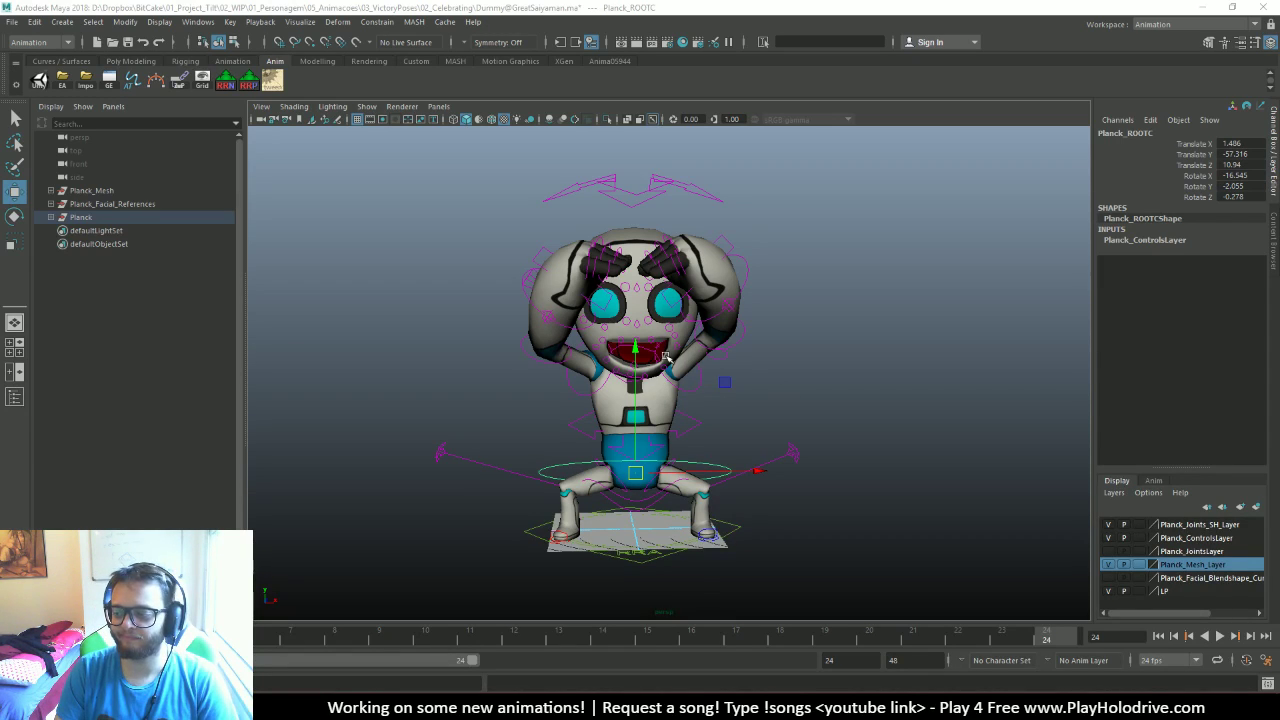
scroll(803, 399, "down", 1)
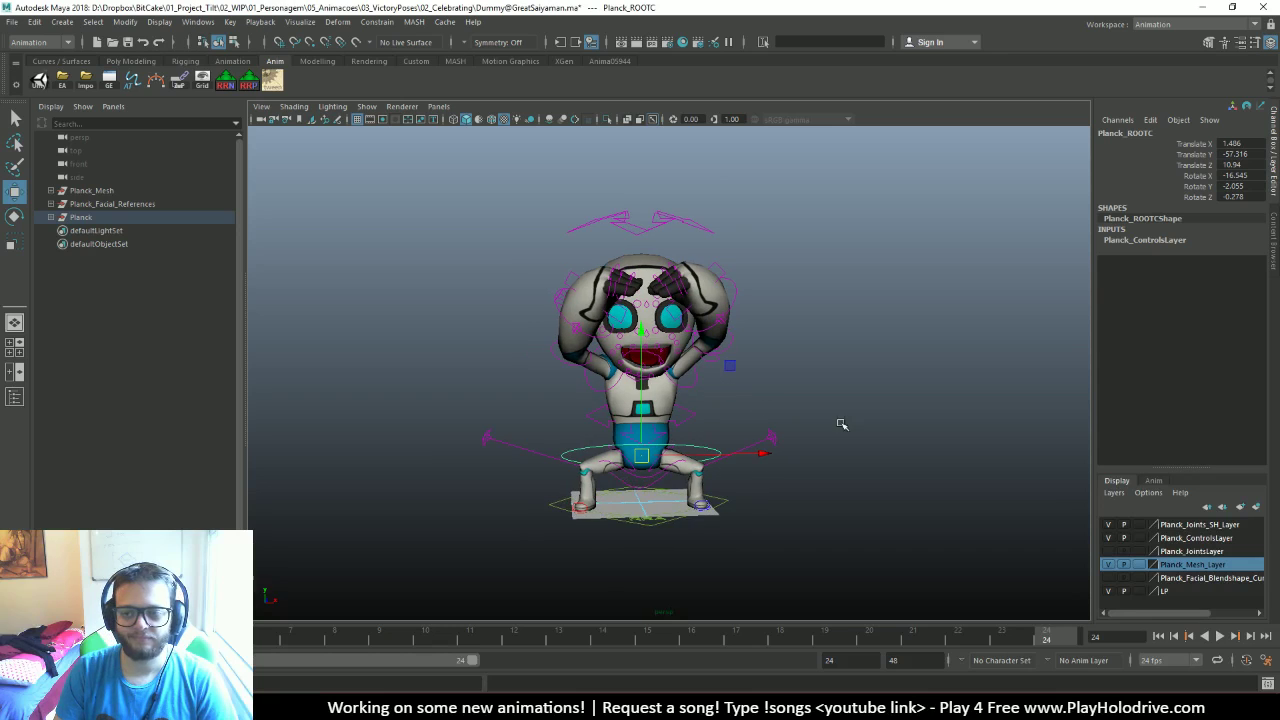
scroll(840, 428, "down", 1)
key("q")
left_click(737, 449)
left_click(722, 462)
key("w")
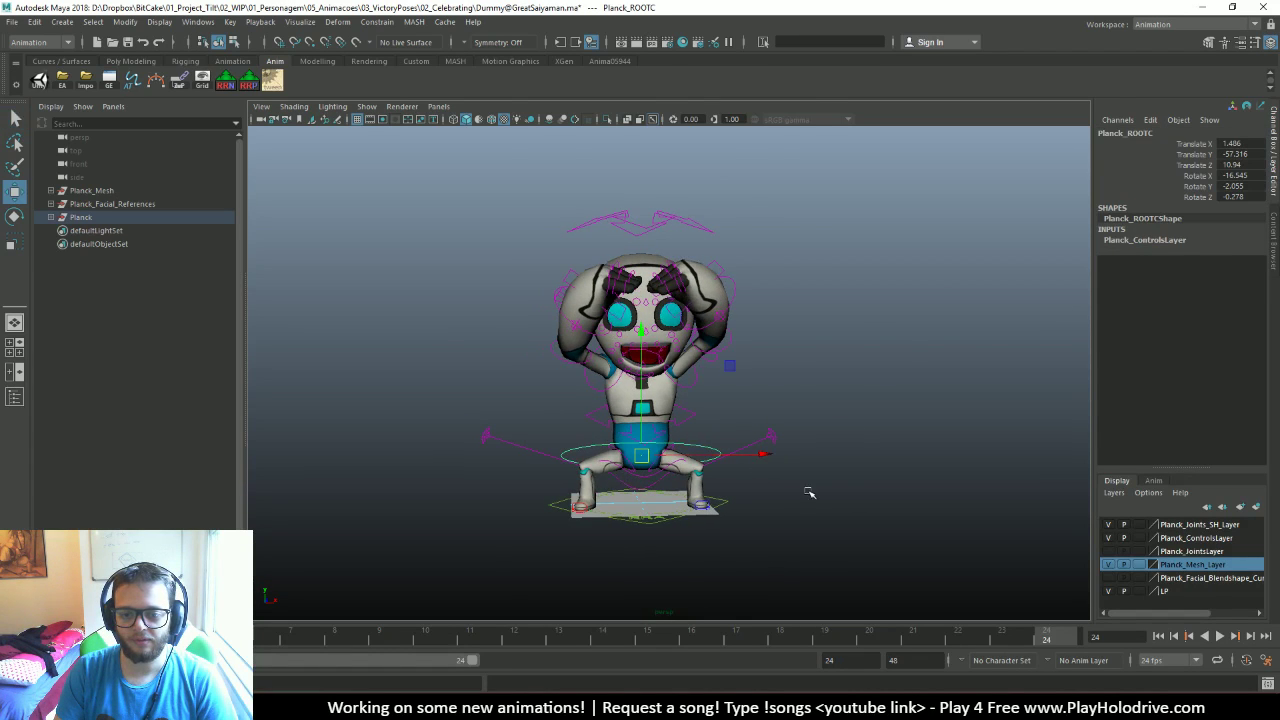
key("f")
scroll(908, 466, "down", 4)
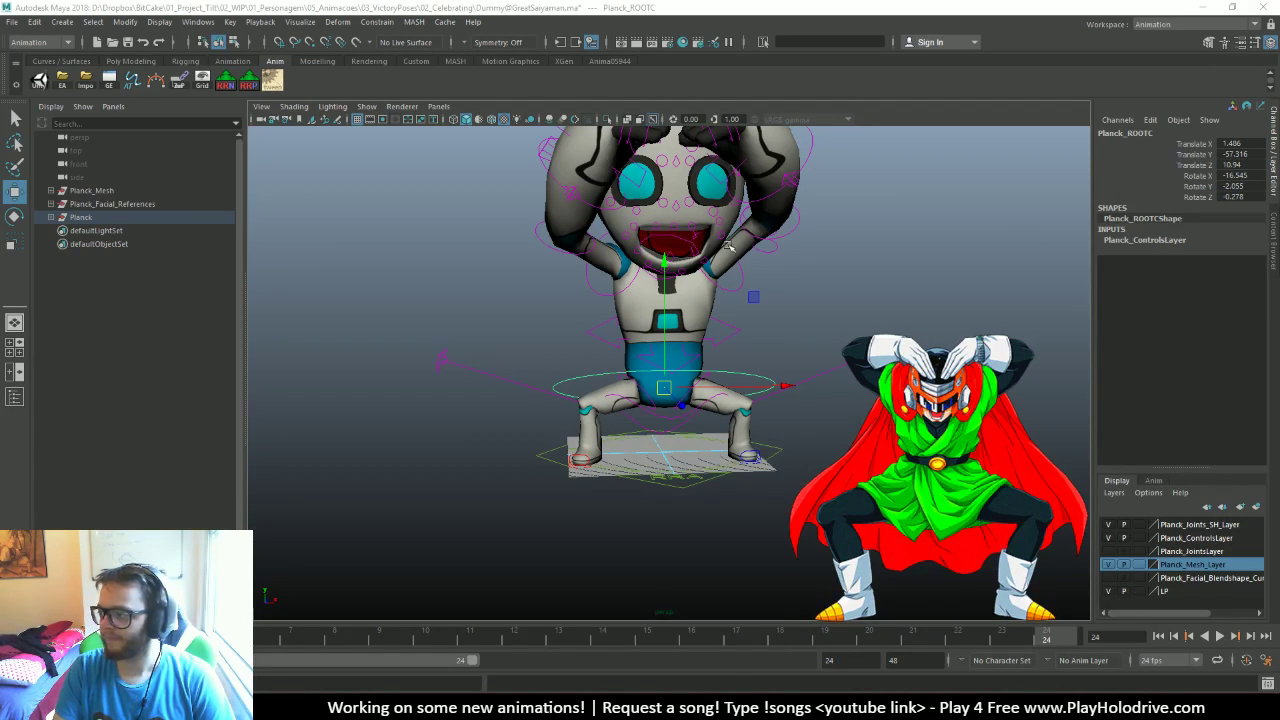
key("f")
key("q")
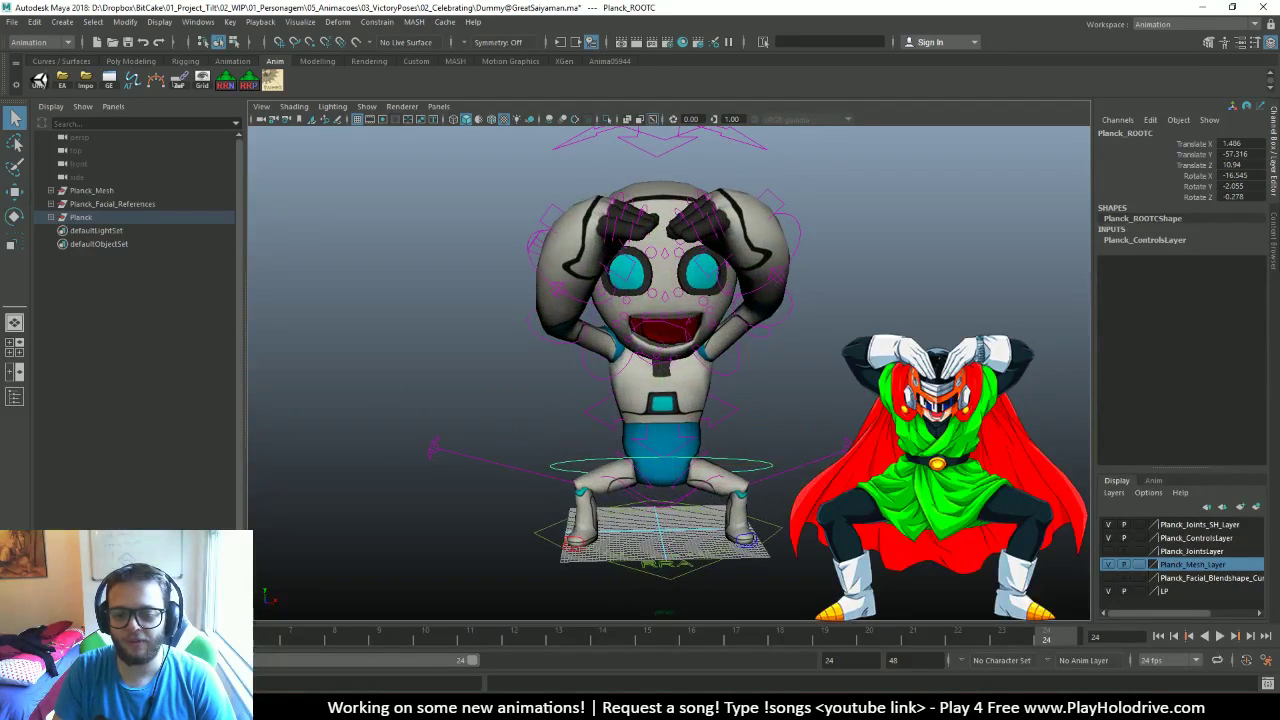
left_click(790, 482)
left_click(772, 466)
key("f")
key("w")
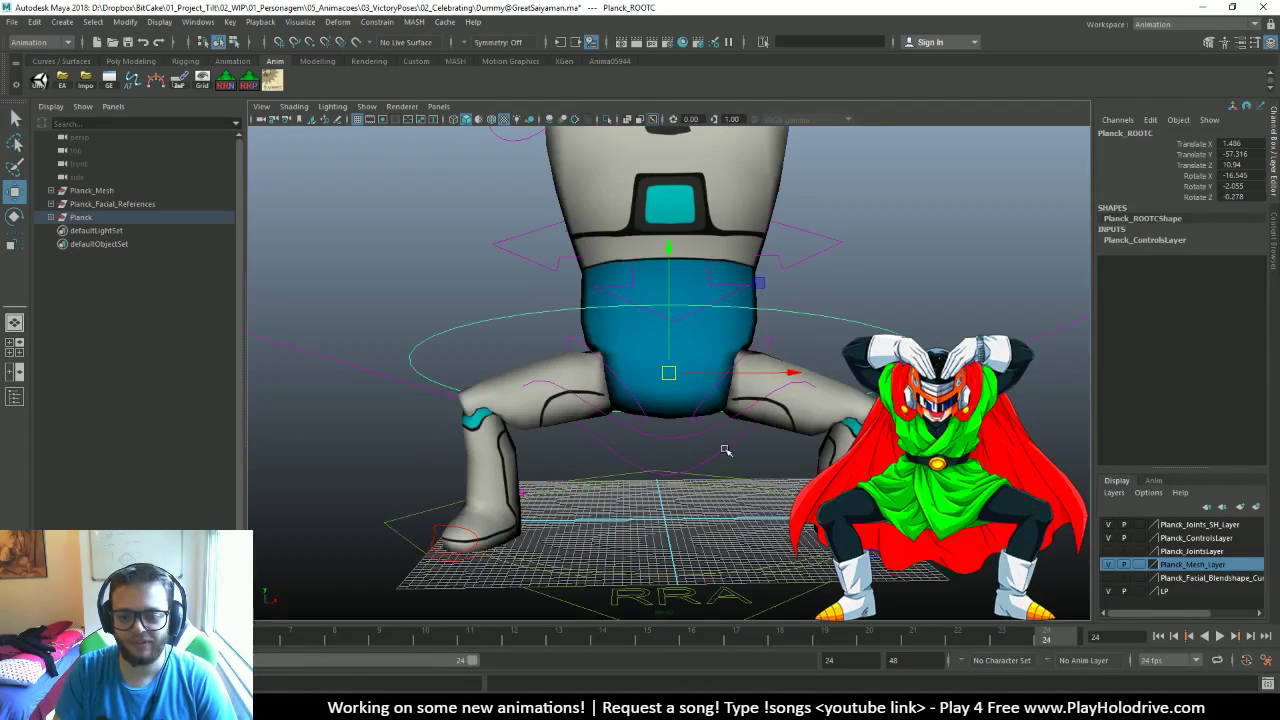
scroll(725, 450, "down", 5)
Set the scene's working time unit to 30 fps in the preferences and save them
key("alt+v")
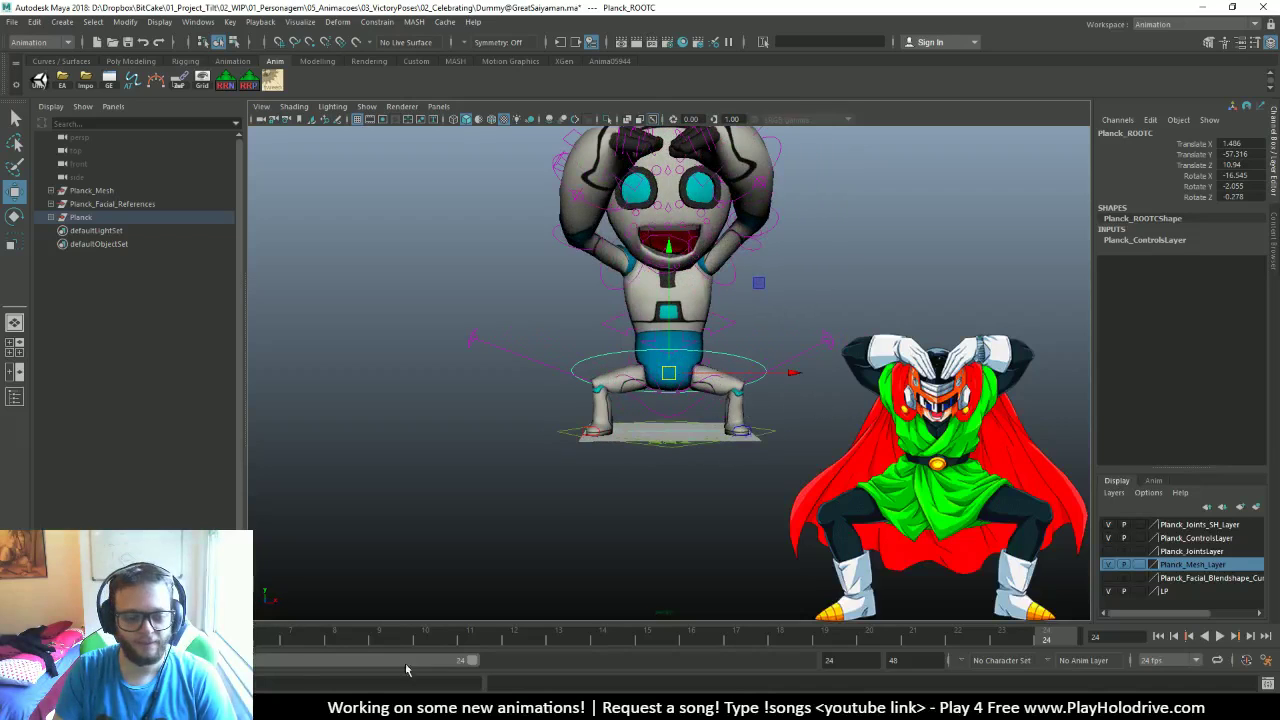
left_click(1266, 660)
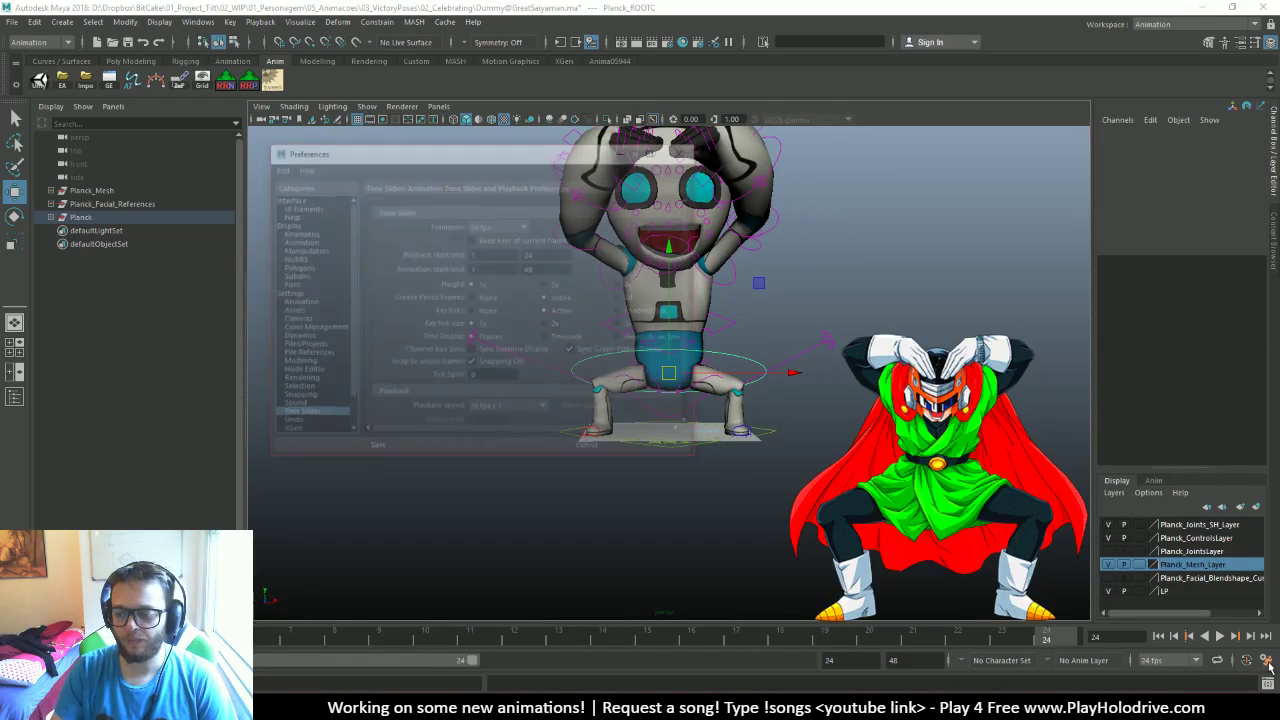
left_click(290, 293)
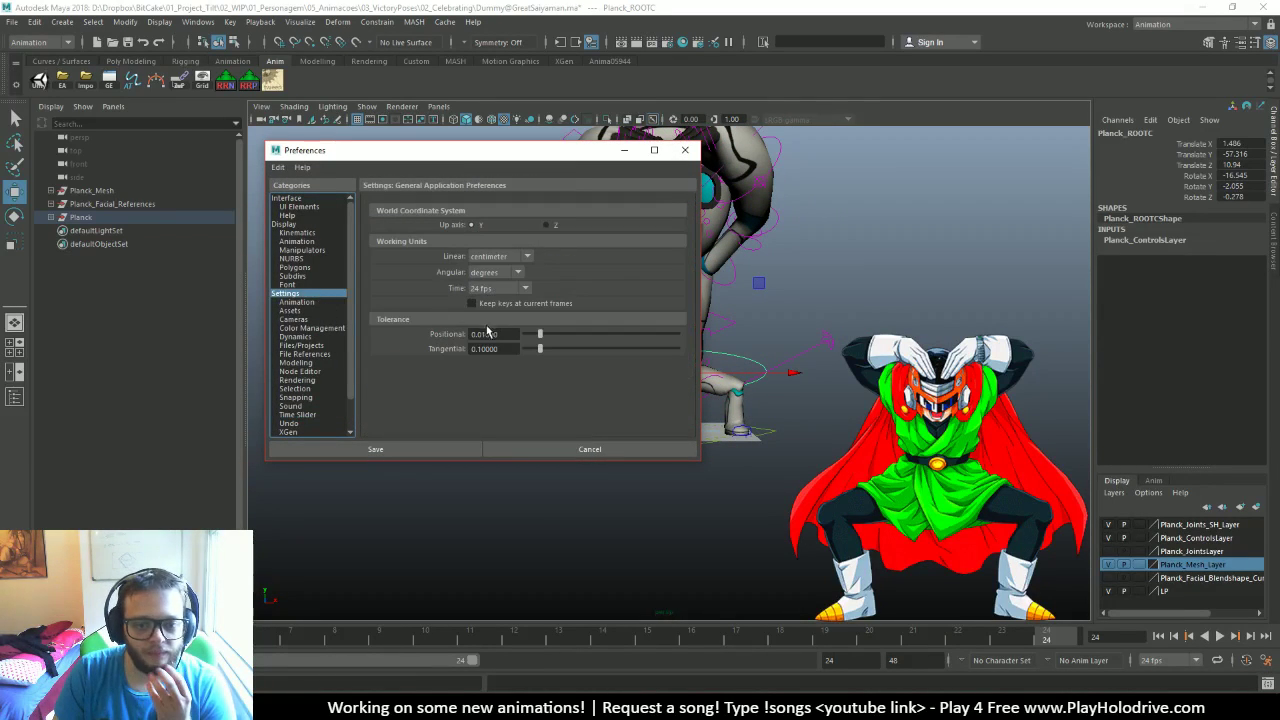
left_click(497, 288)
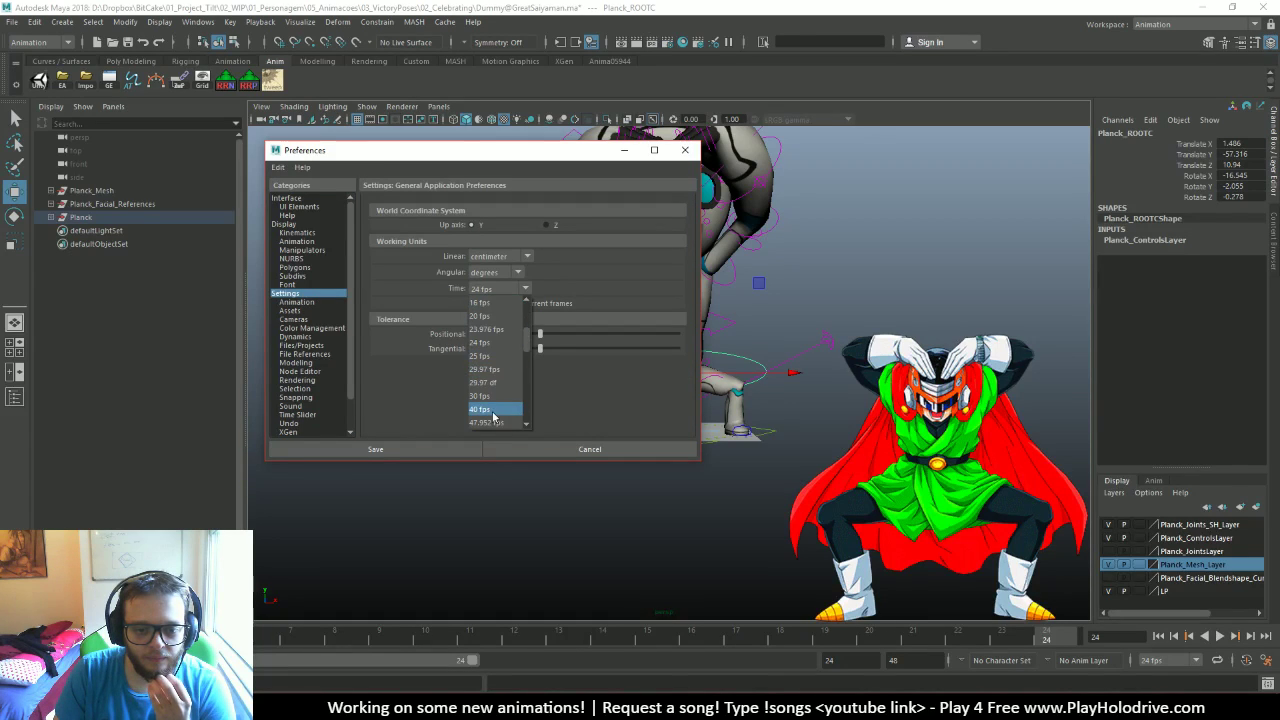
left_click(484, 396)
left_click(303, 302)
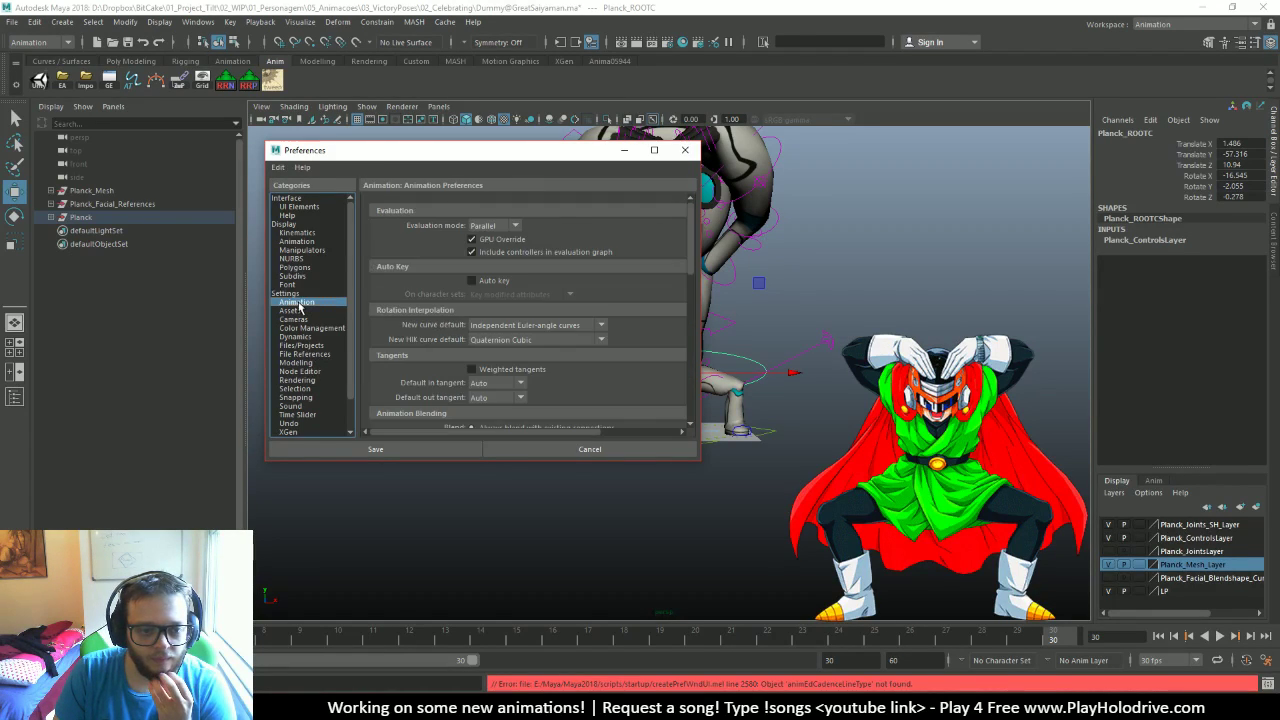
left_click(290, 292)
left_click(370, 449)
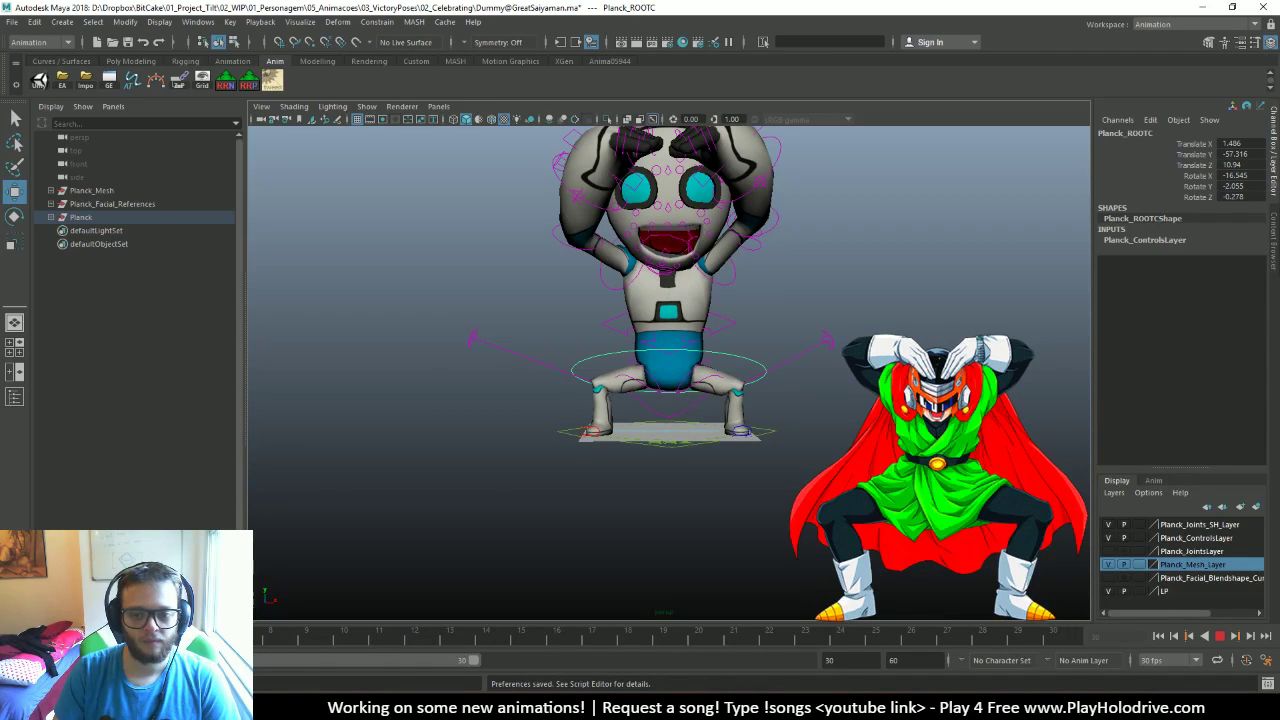
Return to frame 1, extend the playback range end to frame 120, and deselect the root control
key("alt+shift+v")
double_click(830, 660)
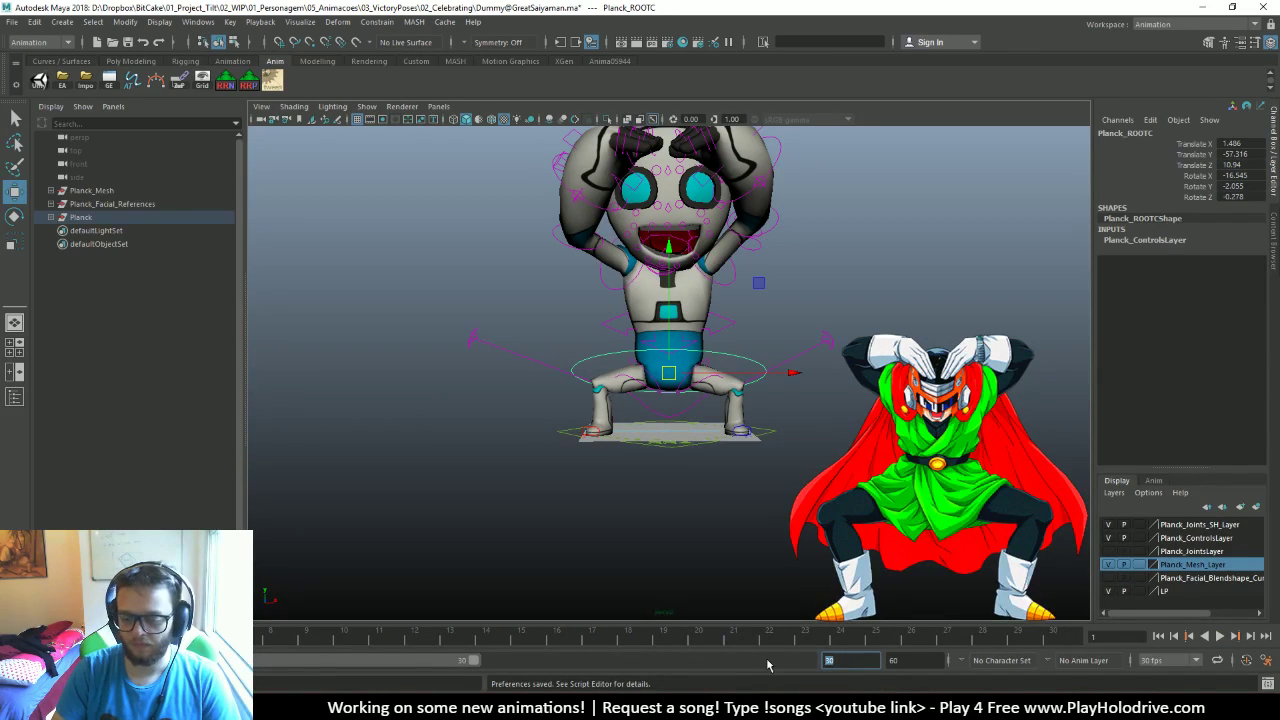
key("Return")
left_click(792, 382)
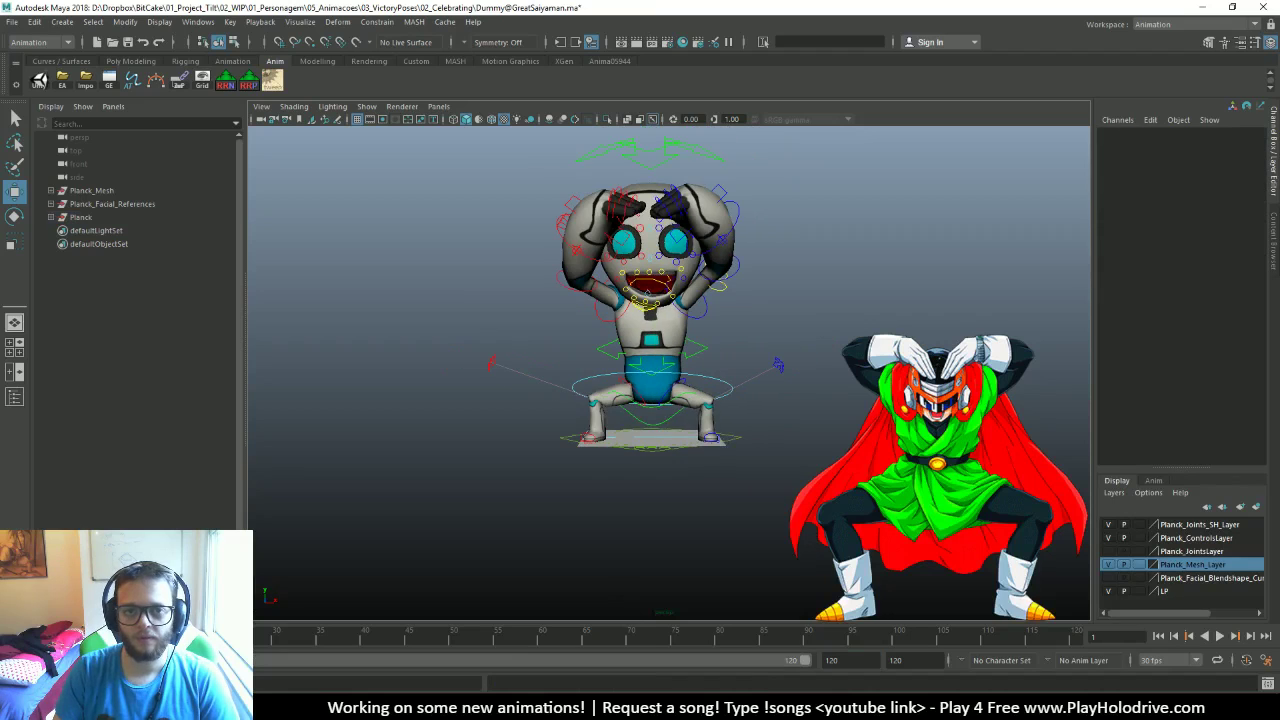
scroll(792, 382, "up", 5)
scroll(805, 420, "down", 4)
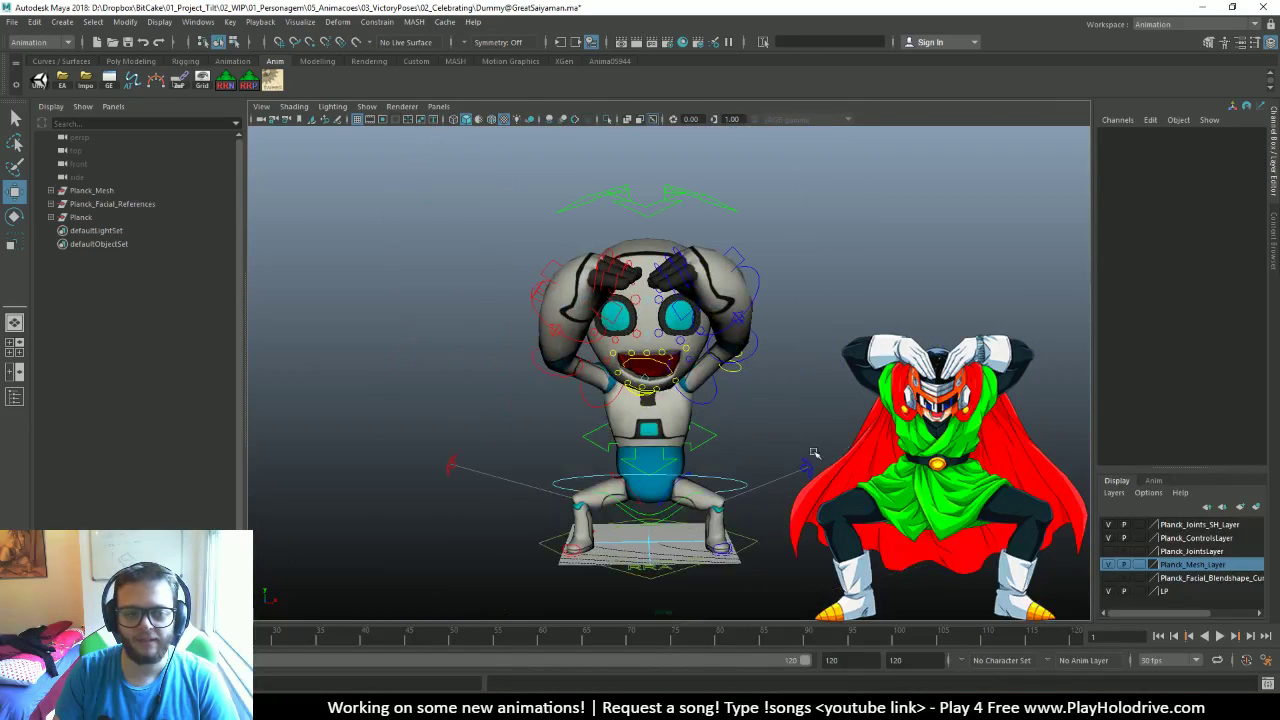
left_click(10, 21)
mouse_move(110, 469)
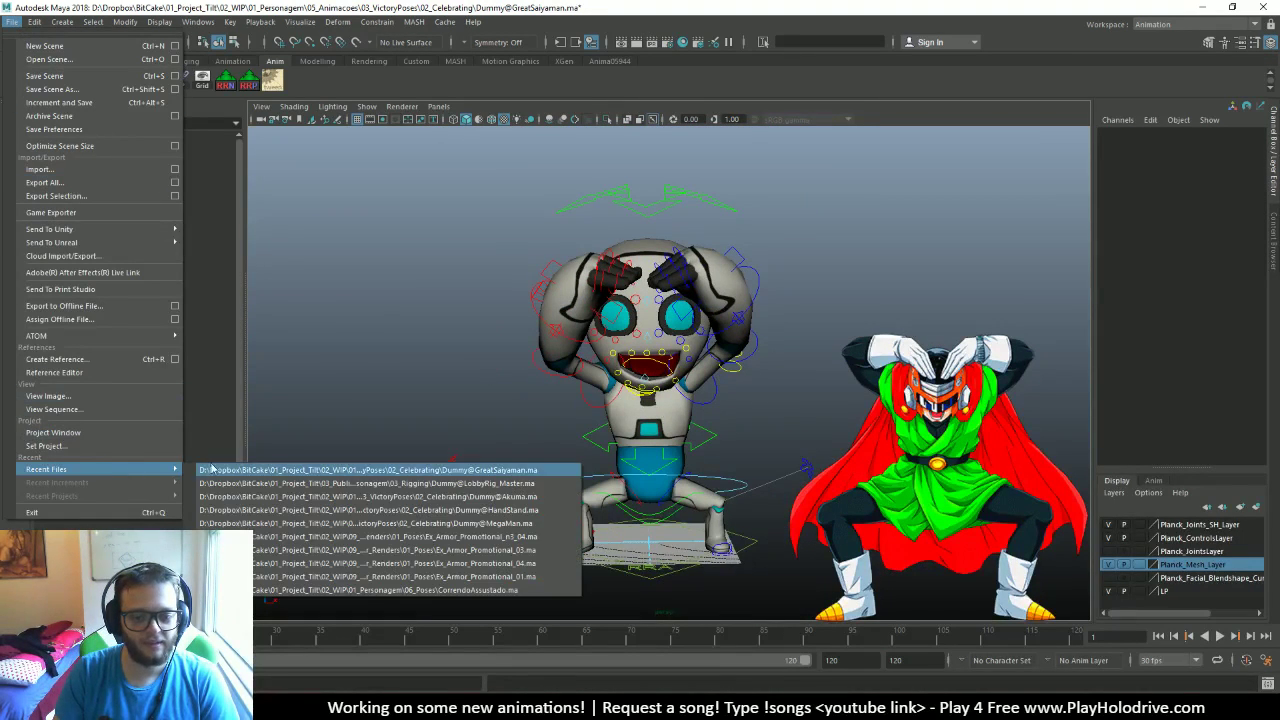
left_click(339, 496)
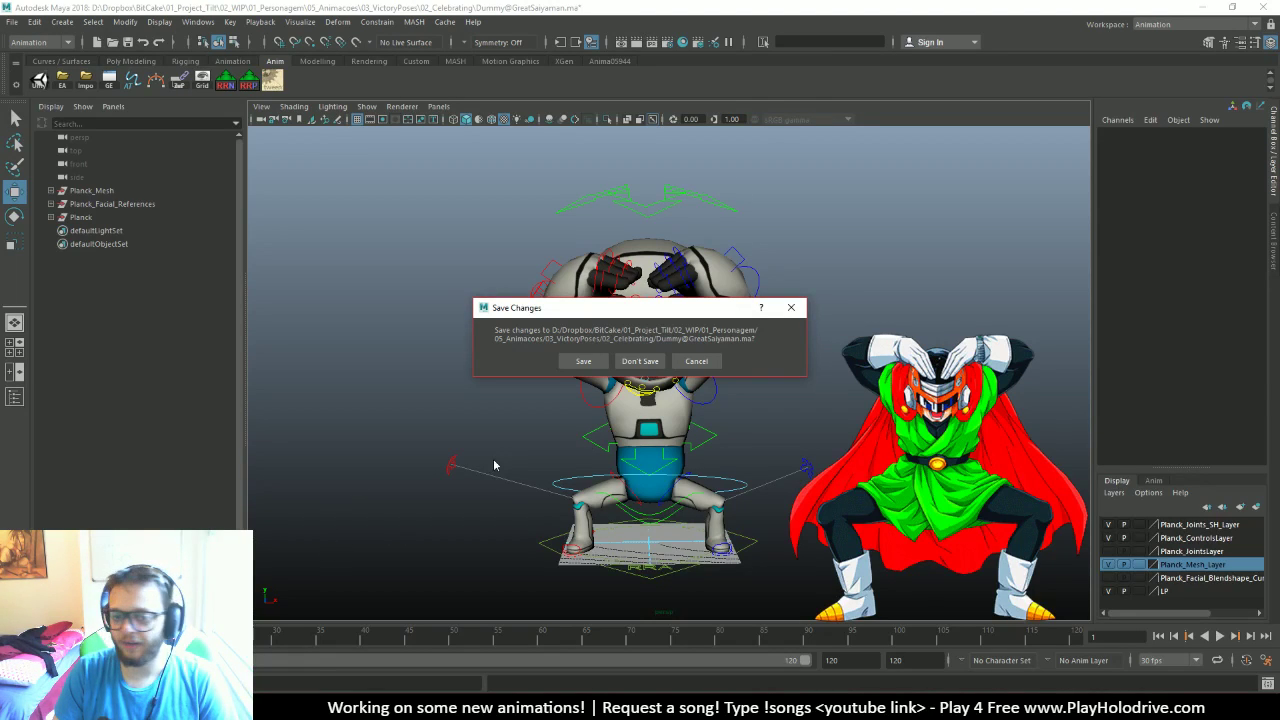
left_click(600, 361)
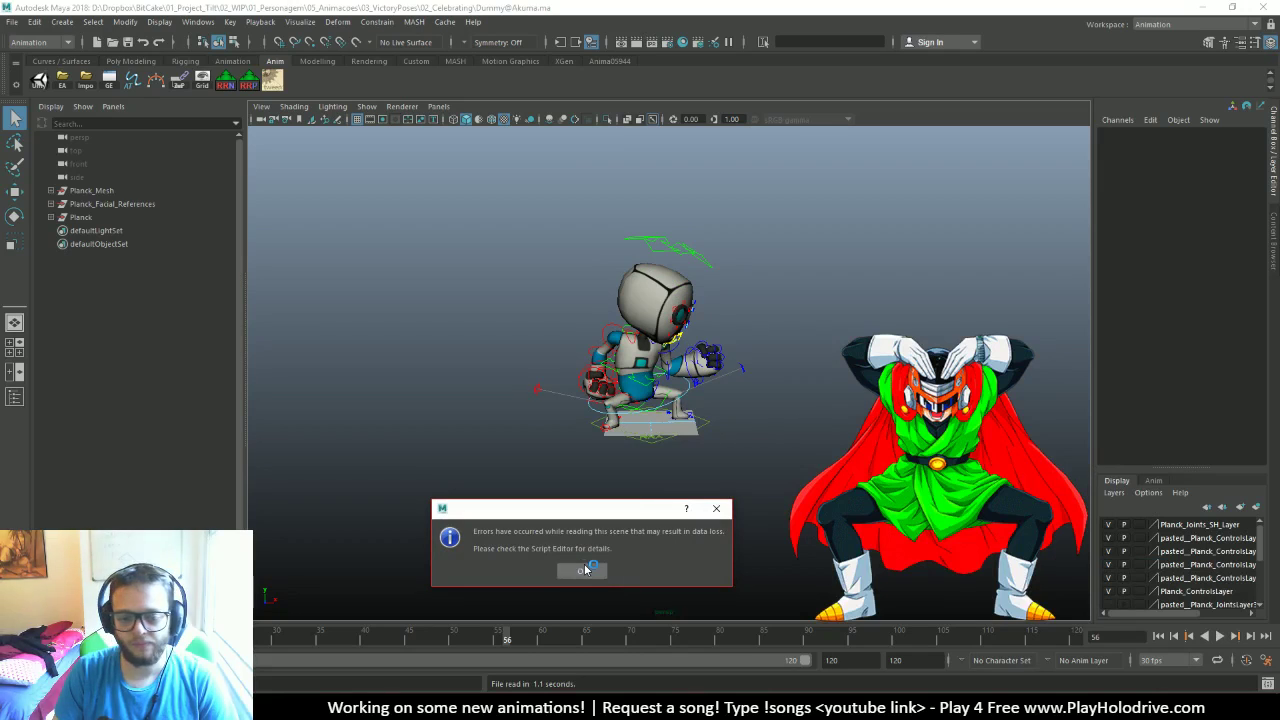
key("Return")
Play back the Akuma victory animation and study the robot's idle movement from a closer three-quarter angle
right_click_drag(809, 385, 717, 372)
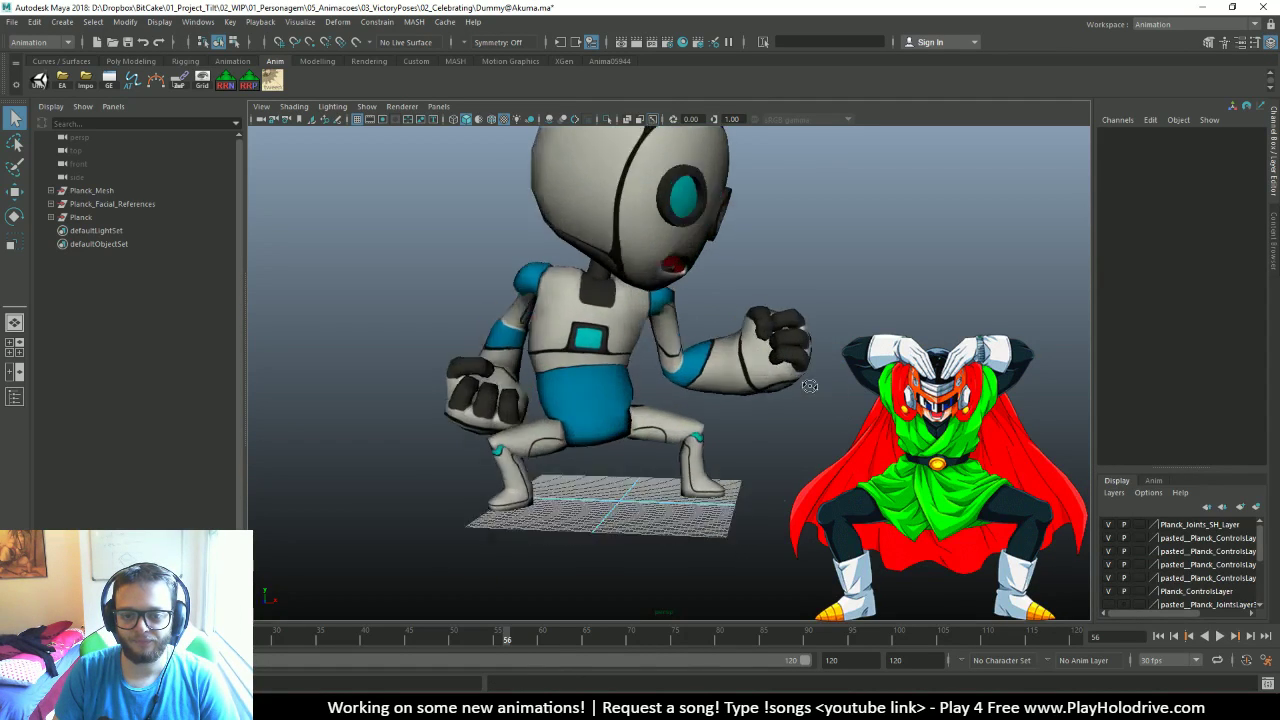
left_click_drag(717, 372, 760, 440, "alt")
left_click(1222, 637)
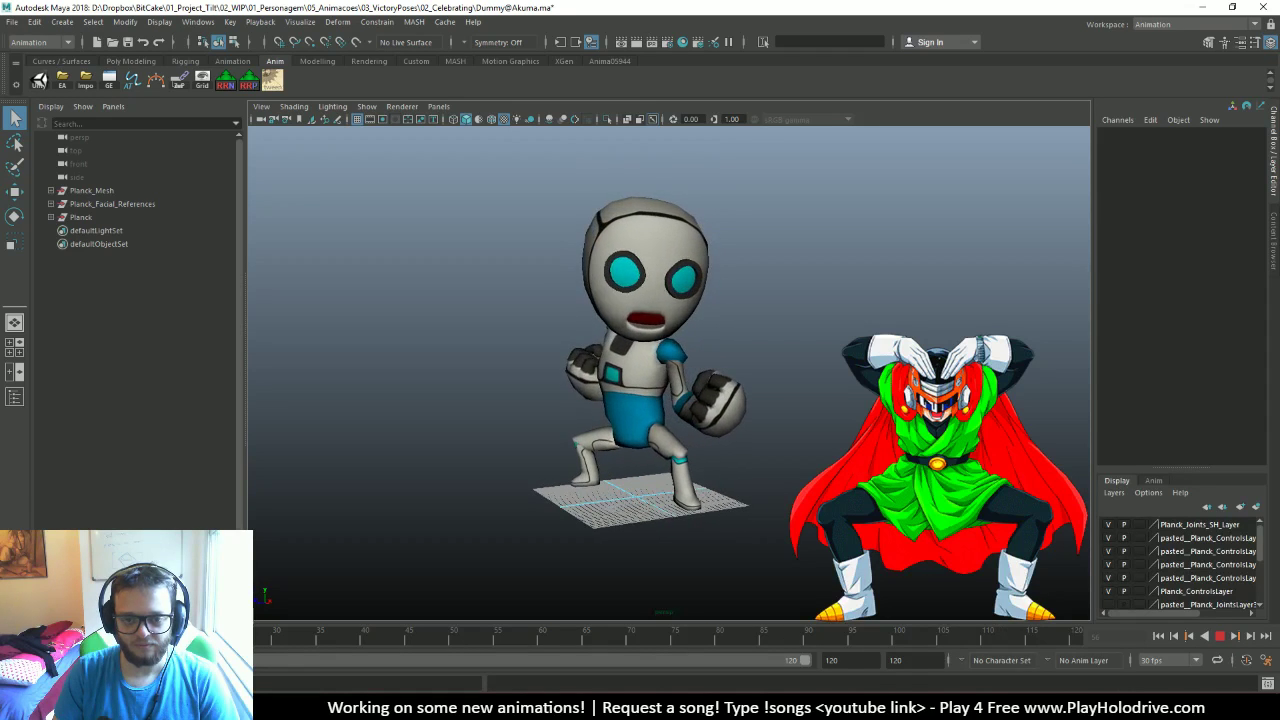
left_click(1220, 637)
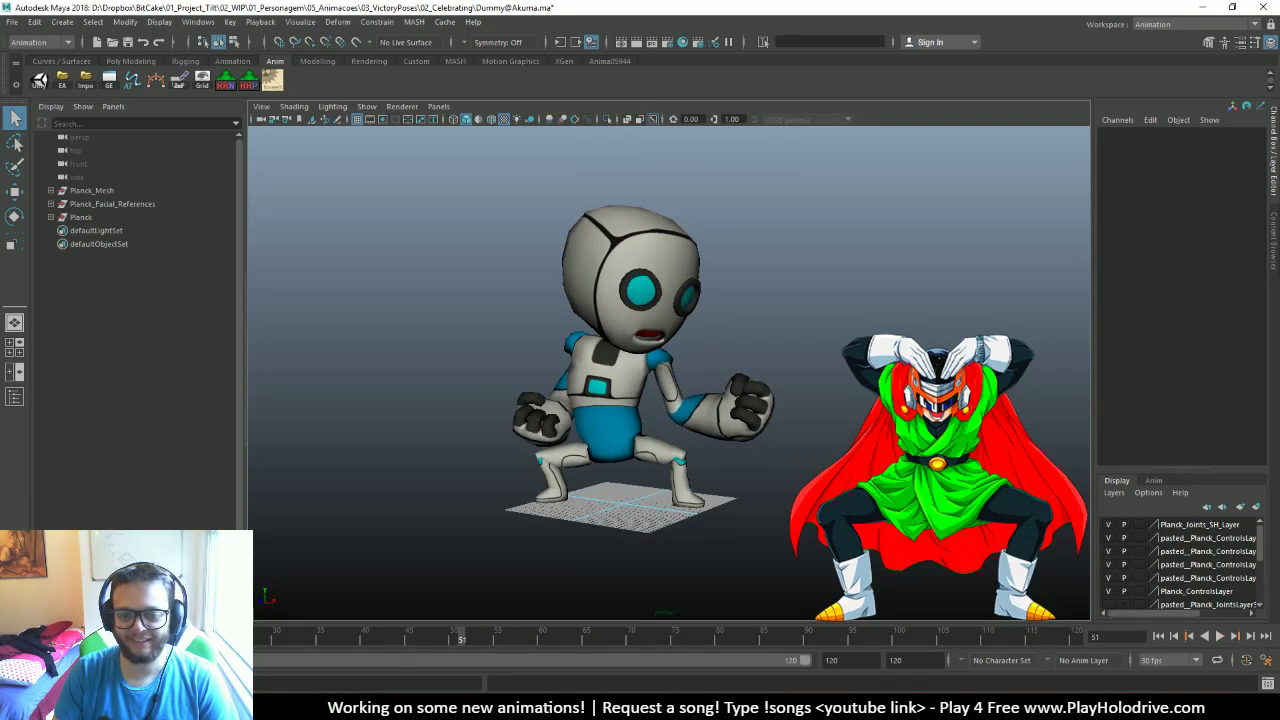
left_click(14, 22)
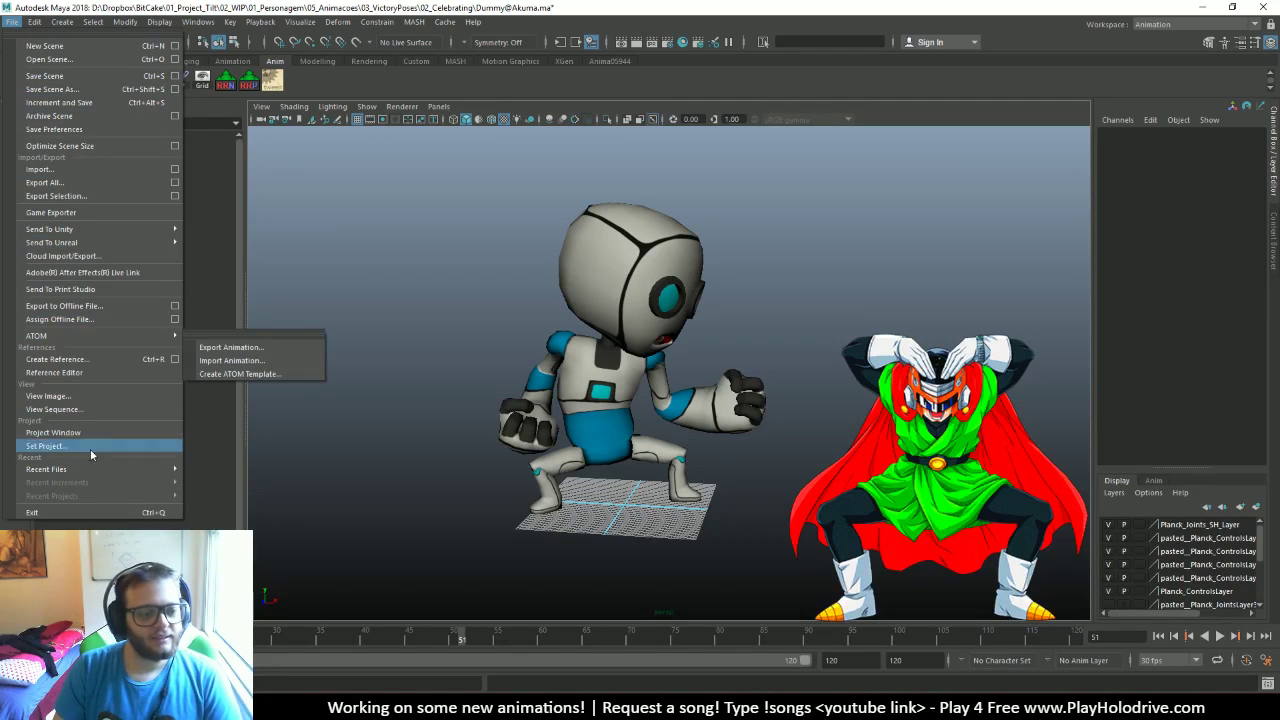
mouse_move(105, 472)
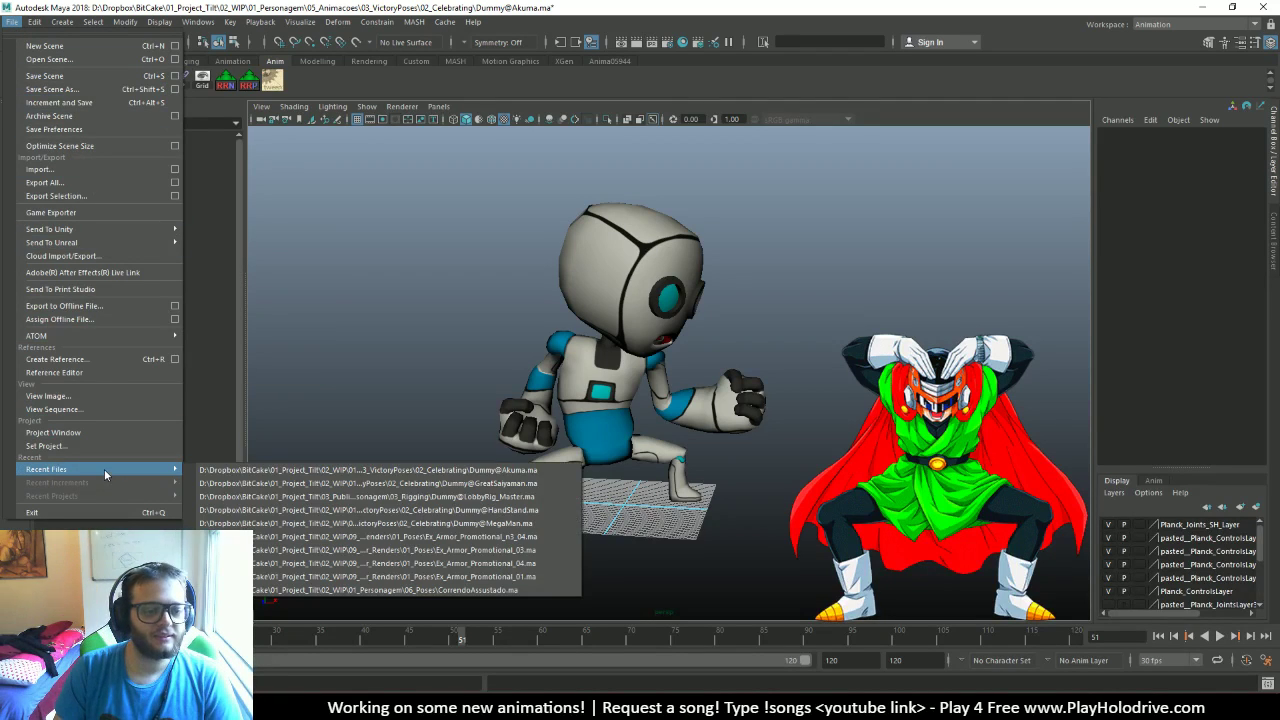
left_click(447, 484)
left_click(645, 362)
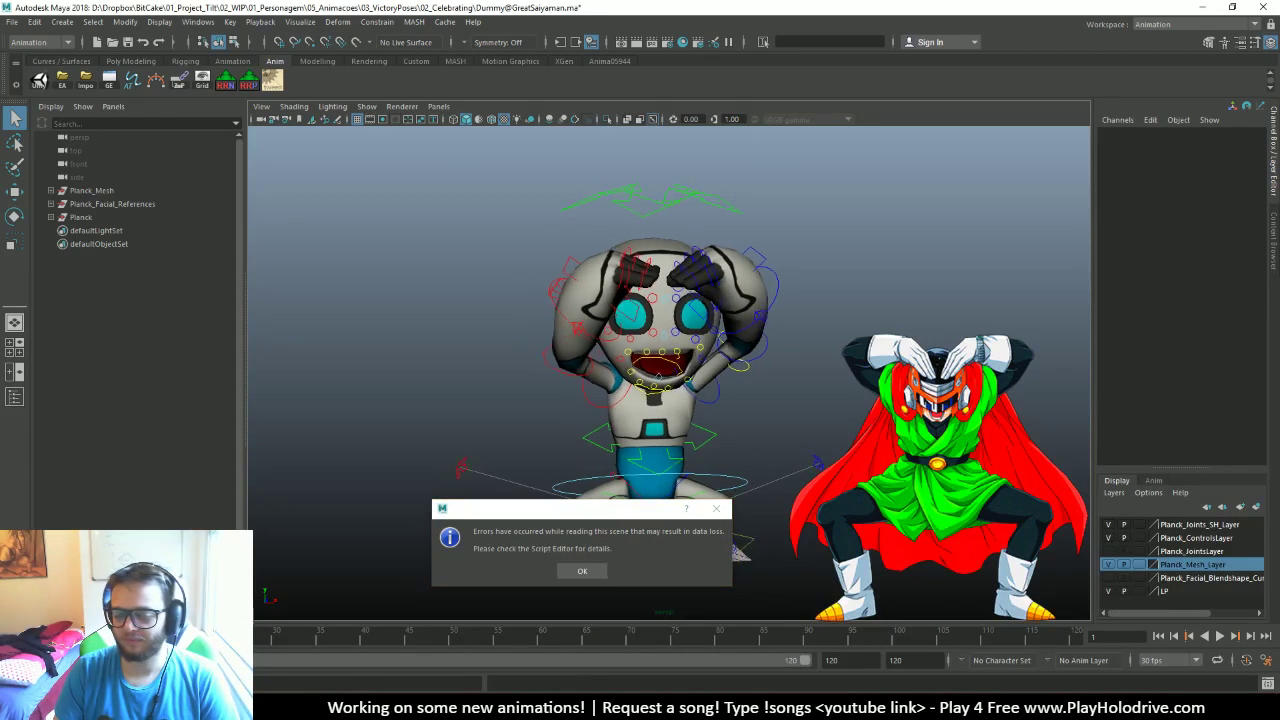
left_click(586, 570)
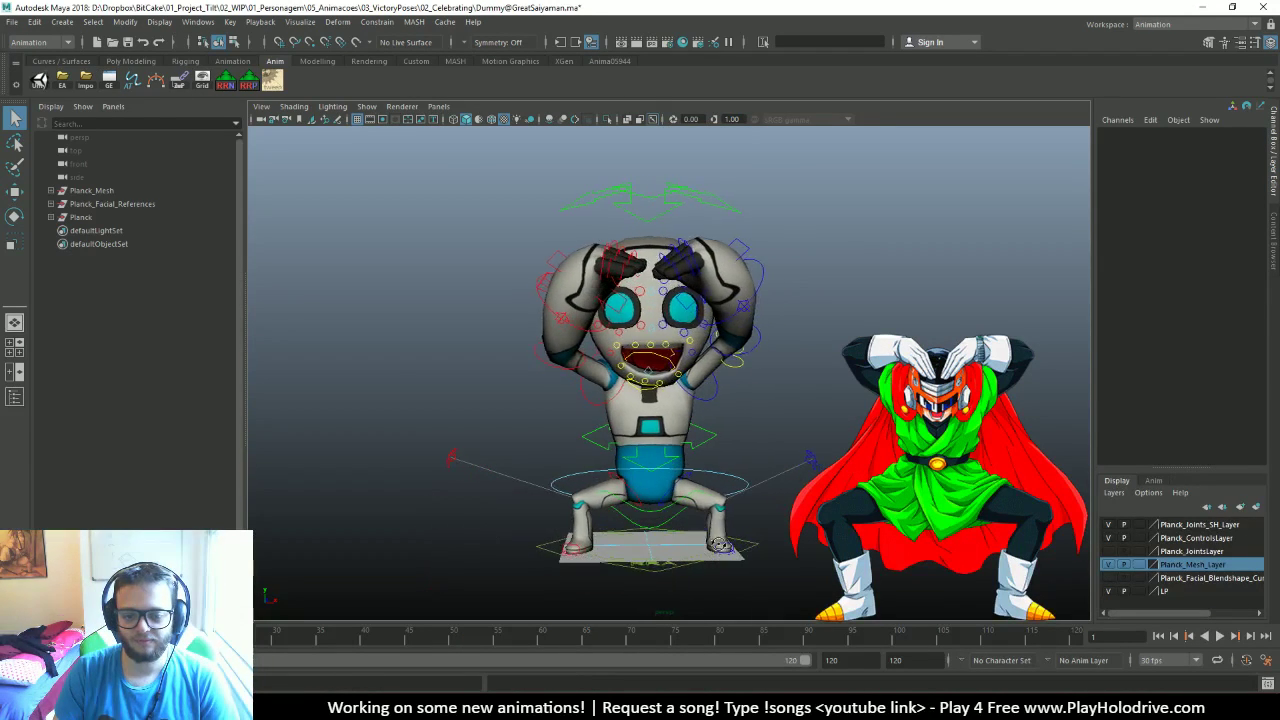
Key the hip root control's crouching pose at frames 1 and 120
left_click(738, 497)
left_click_drag(785, 507, 646, 496, "alt")
scroll(763, 503, "up", 5)
scroll(763, 503, "down", 5)
key("w")
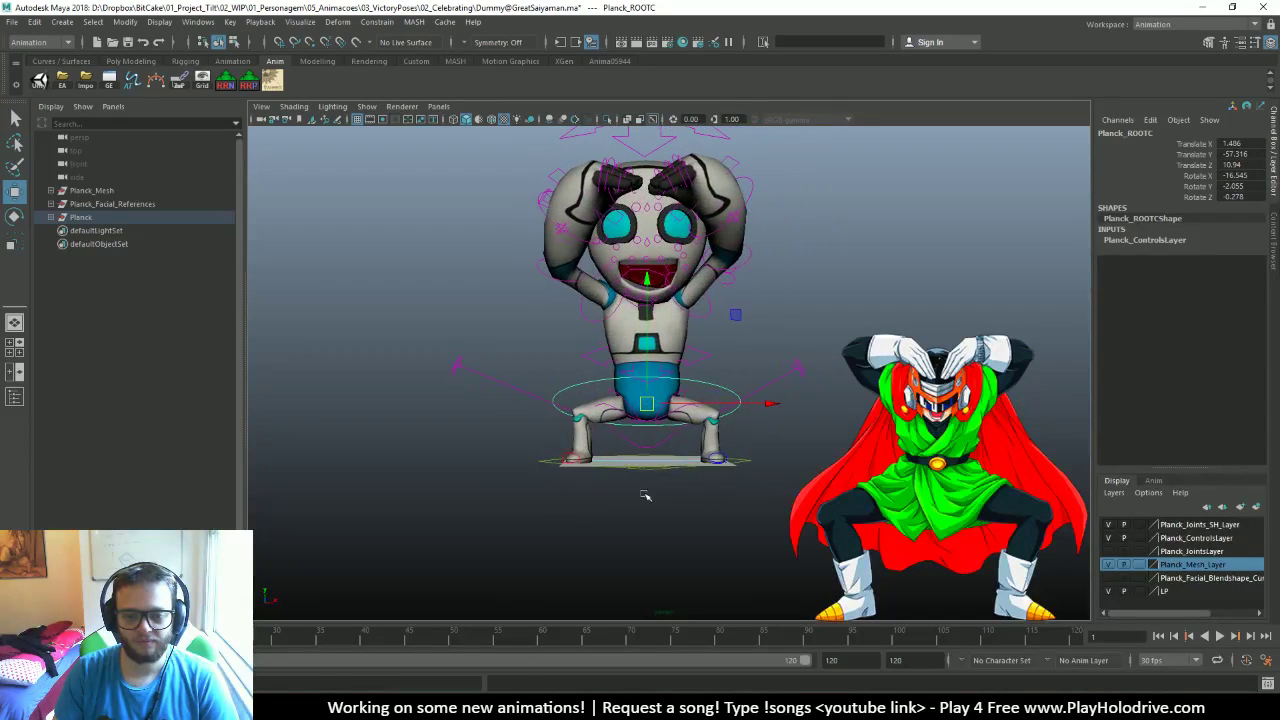
key("s")
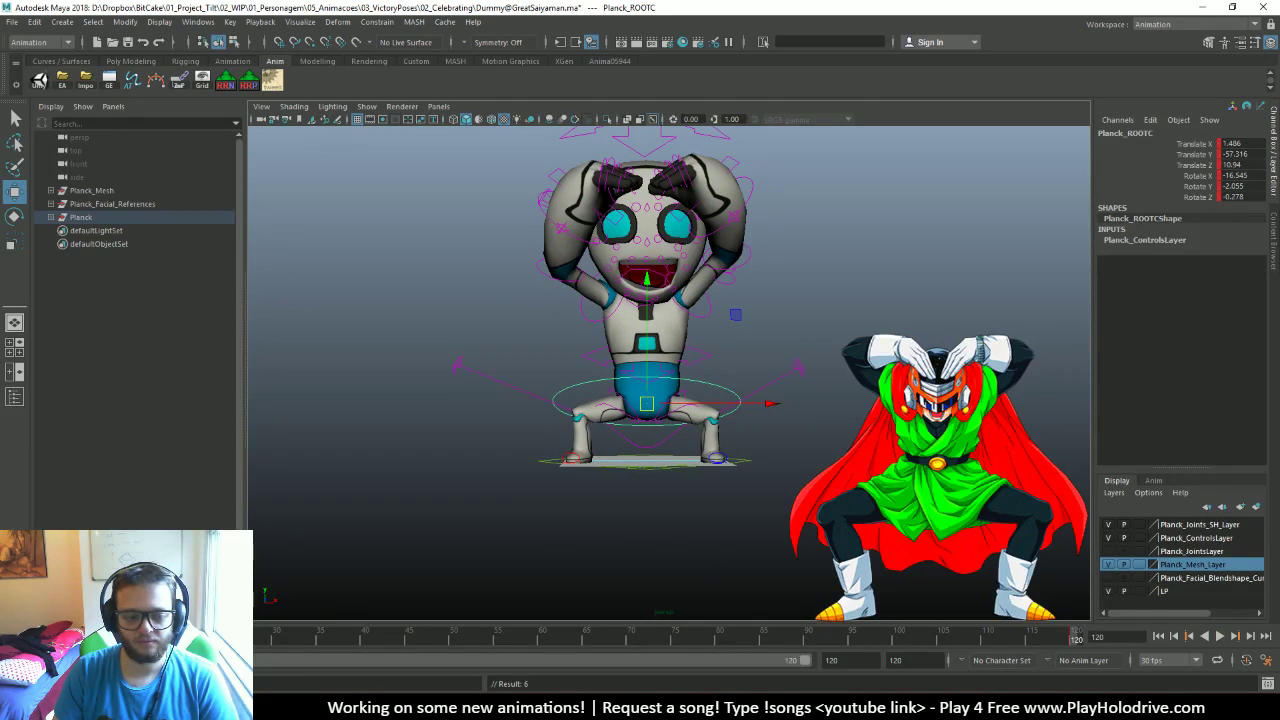
At frame 60, raise the hip root control and shift it back to about Translate Y -52 and Z 4.1, key it, and preview the motion
left_click_drag(339, 637, 545, 637)
mouse_move(610, 470)
left_mouse_down("alt")
mouse_move(653, 482)
mouse_move(615, 476)
left_mouse_up("alt")
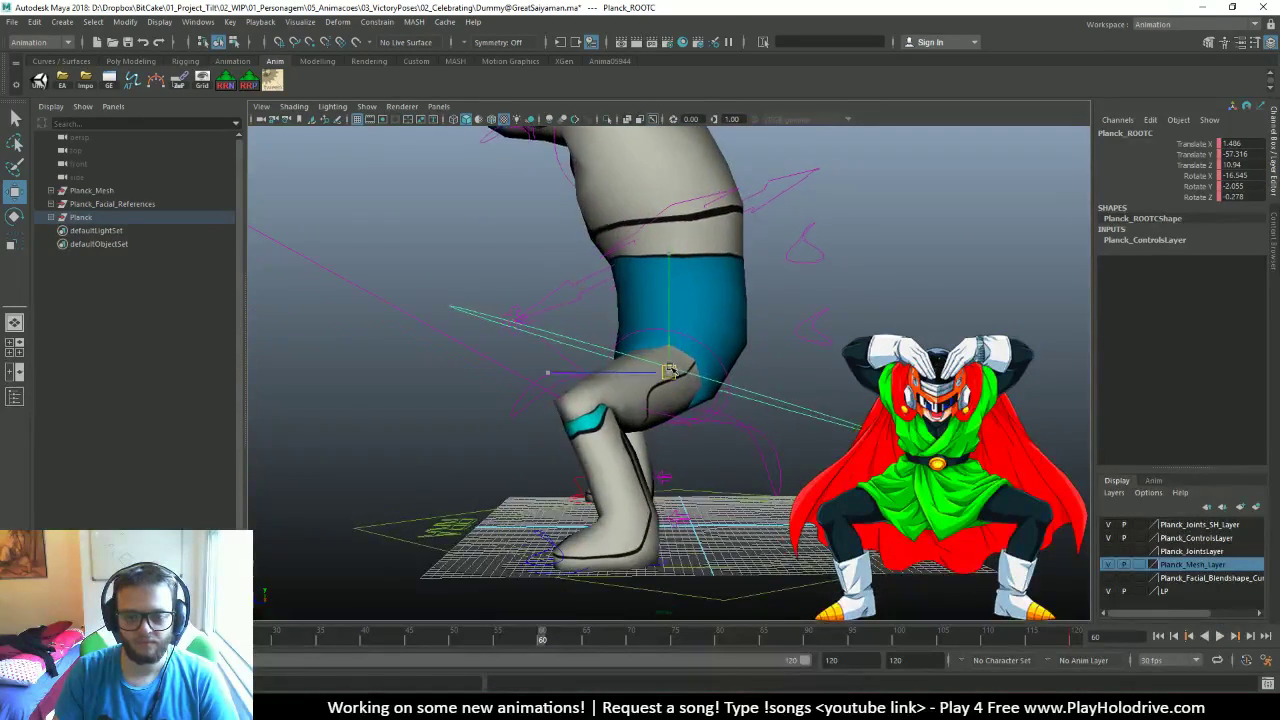
left_click_drag(670, 370, 682, 360)
key("s")
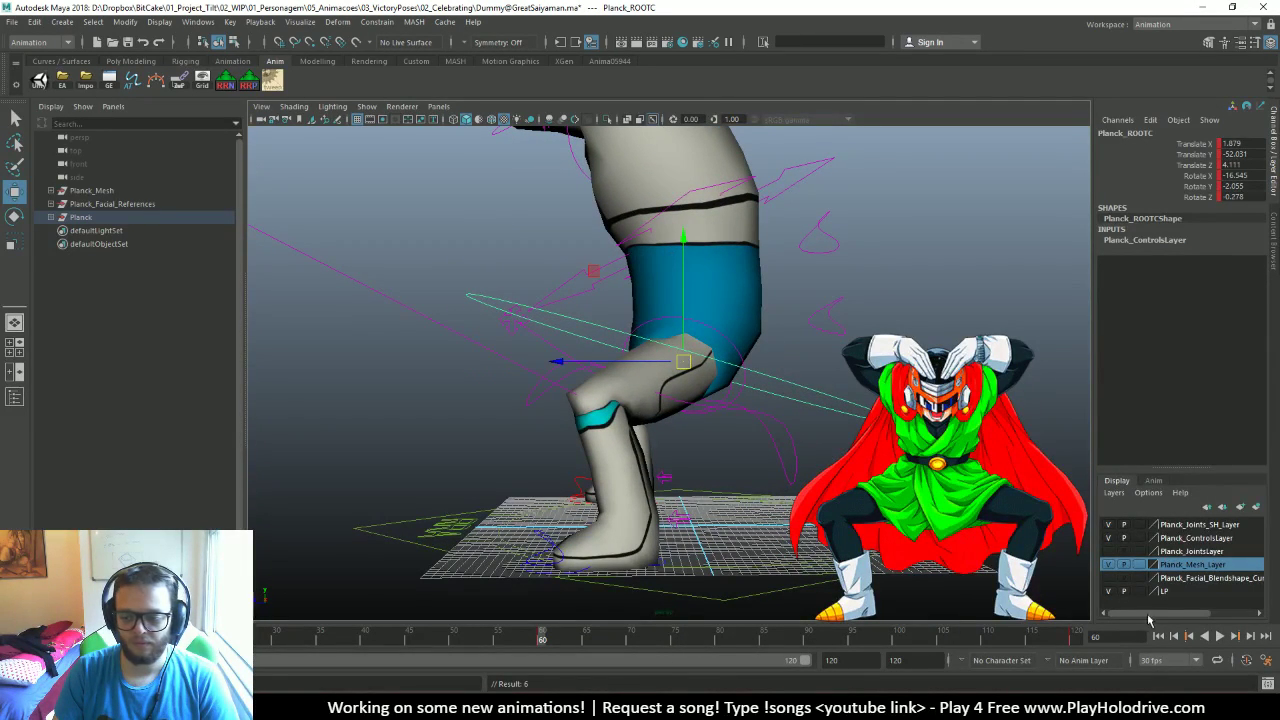
left_click(1219, 636)
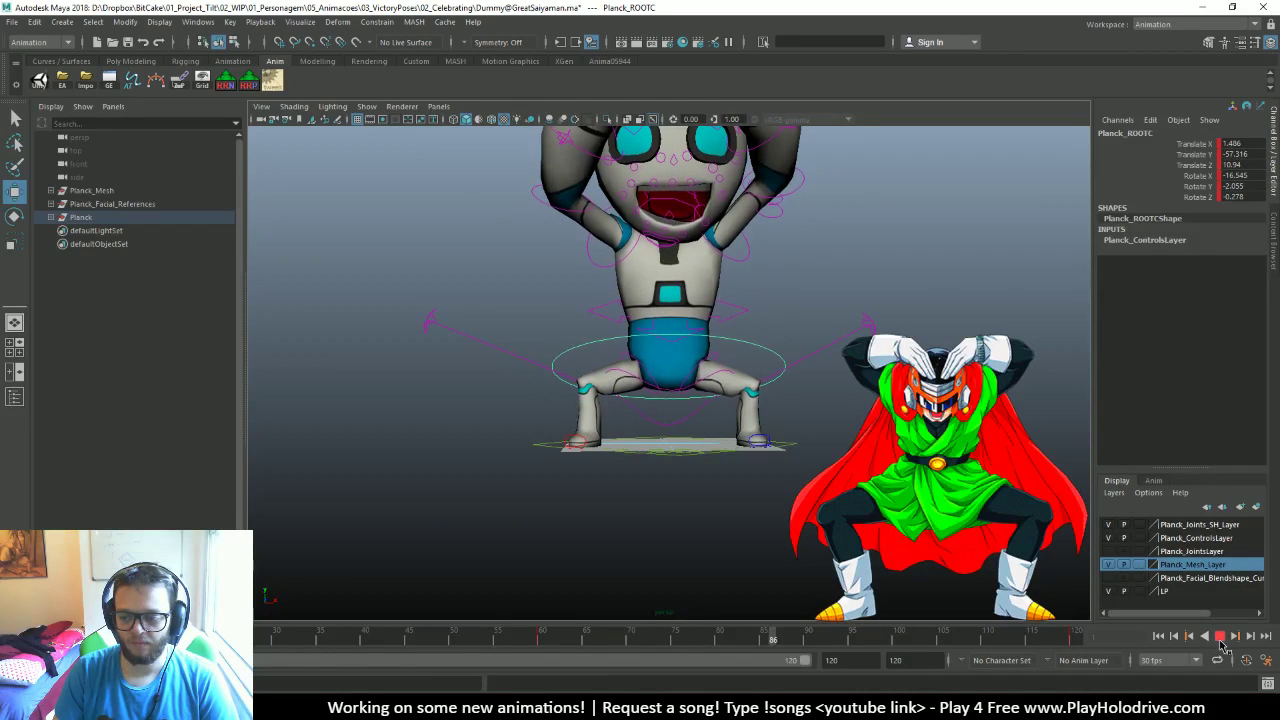
key("Escape")
At the frame 60 key, rotate the hip root control to about X -19.1, Y -1.7, Z -0.4 and key it
key("f")
key("e")
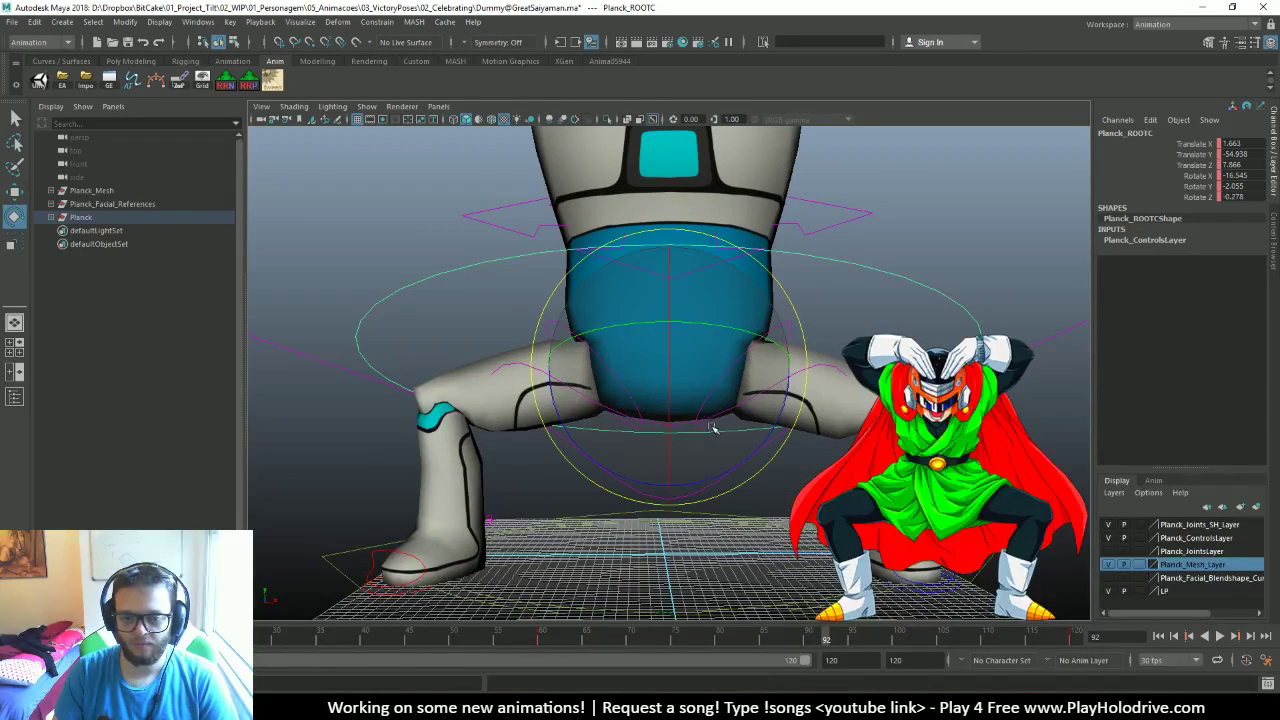
key("comma")
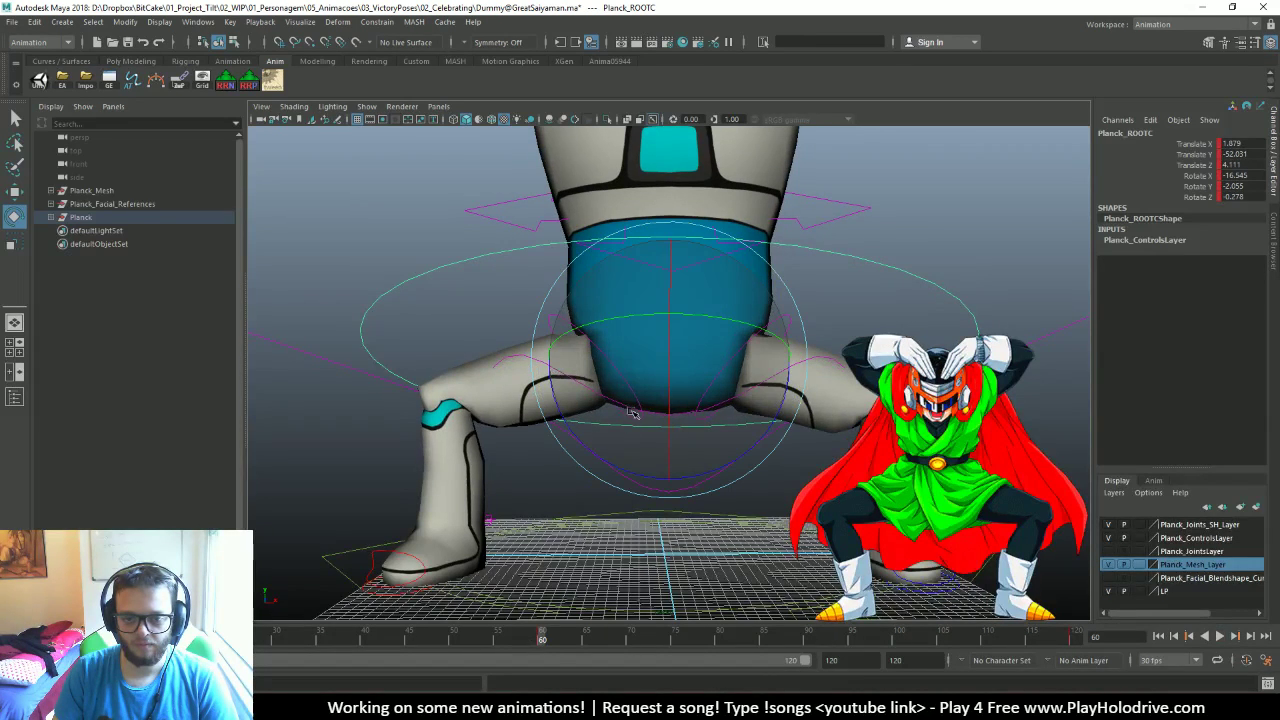
left_click_drag(632, 412, 630, 409)
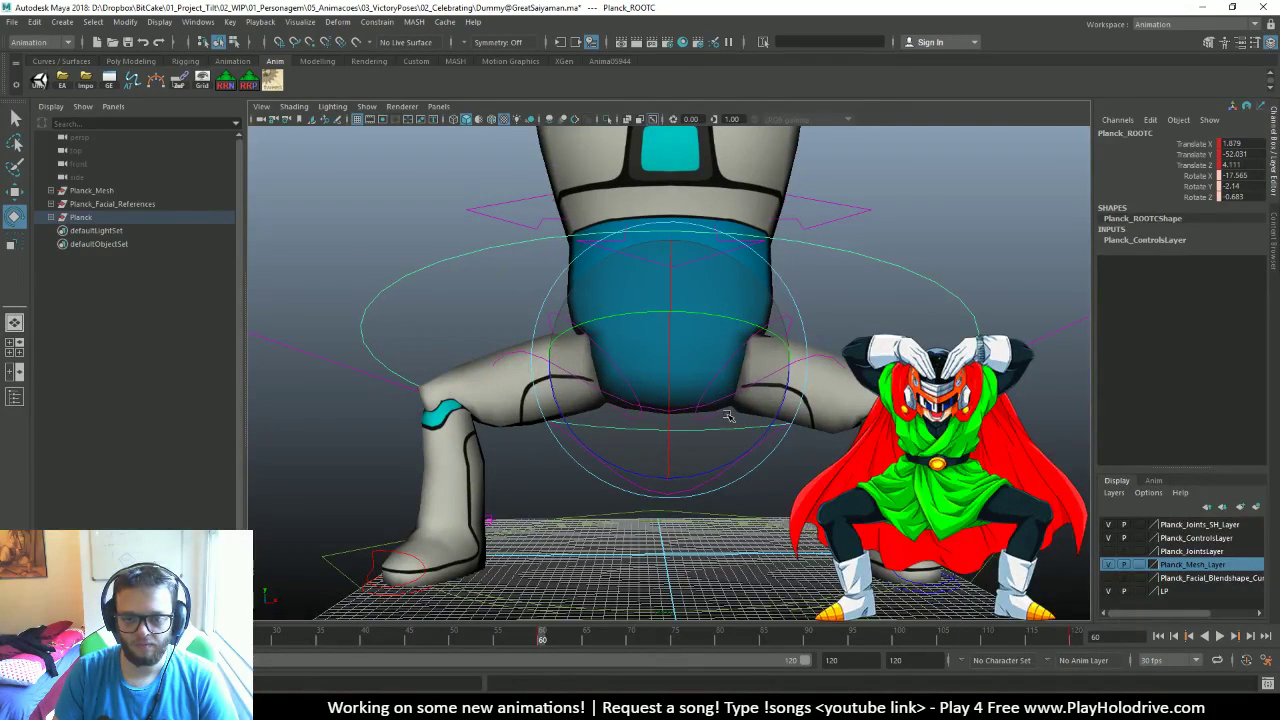
left_click_drag(728, 415, 642, 394)
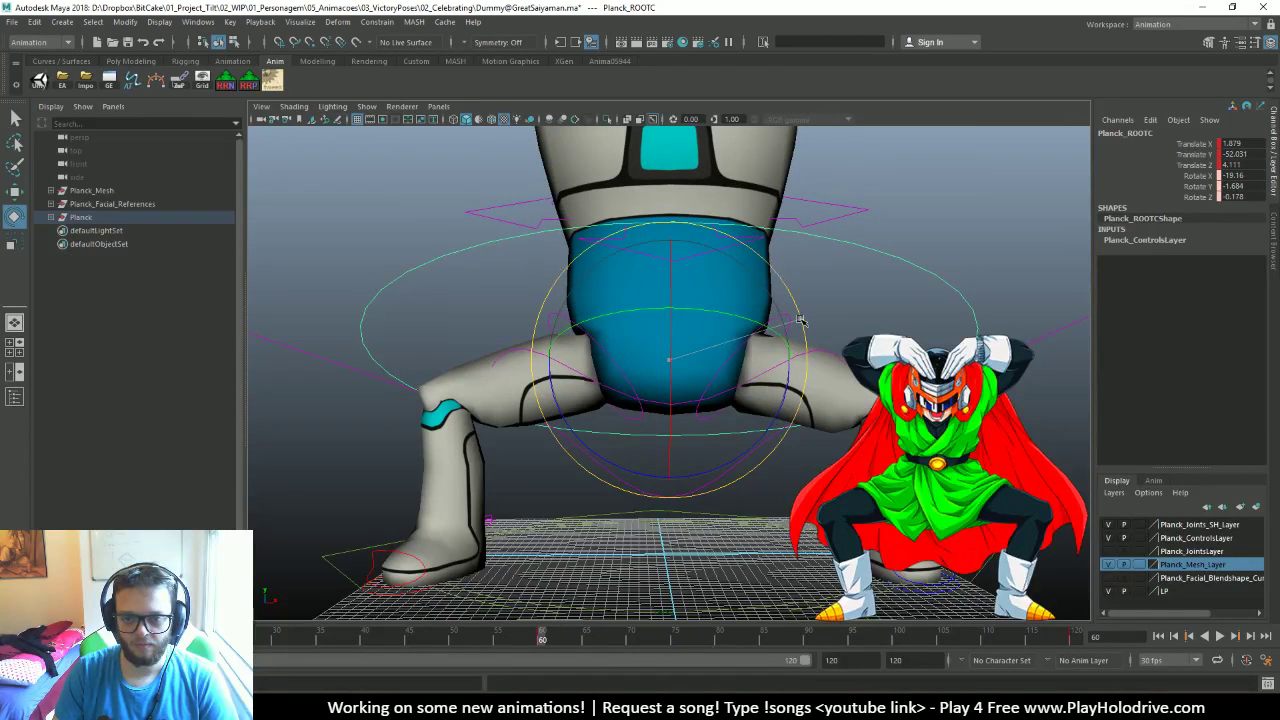
left_click_drag(800, 320, 801, 320)
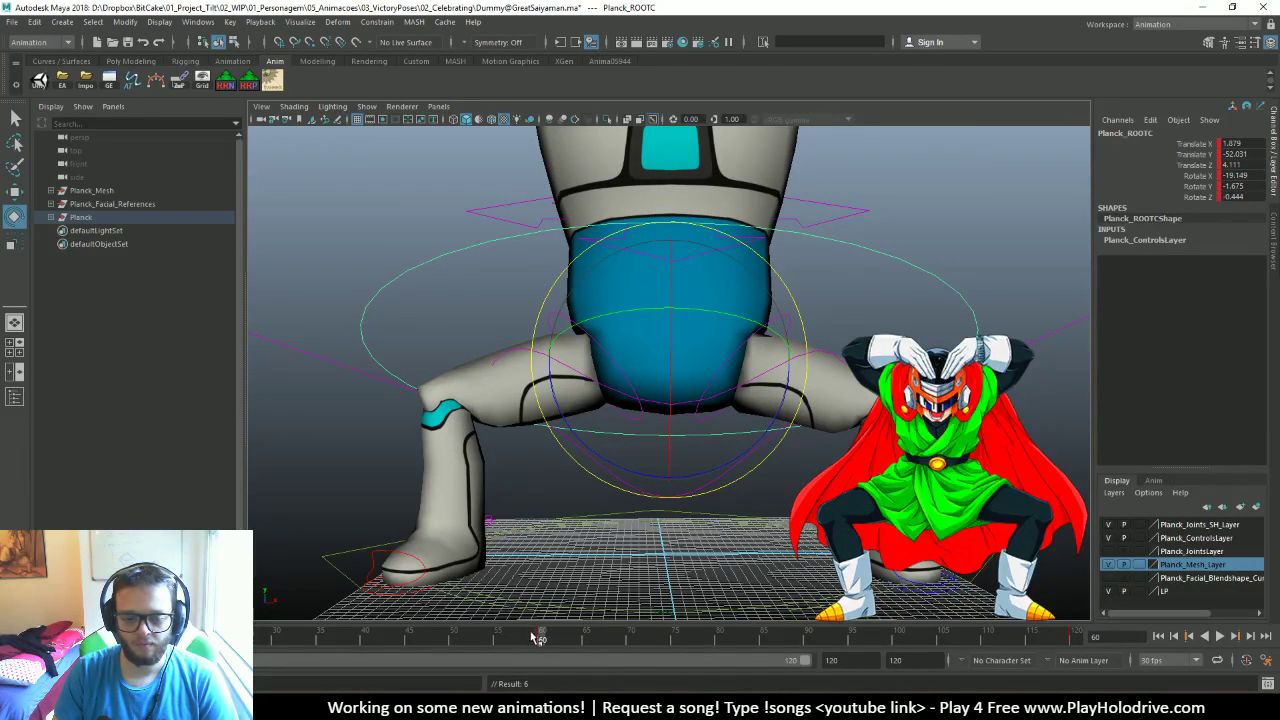
Play back the hip root's up-and-down motion from the front and the side
key("alt+v")
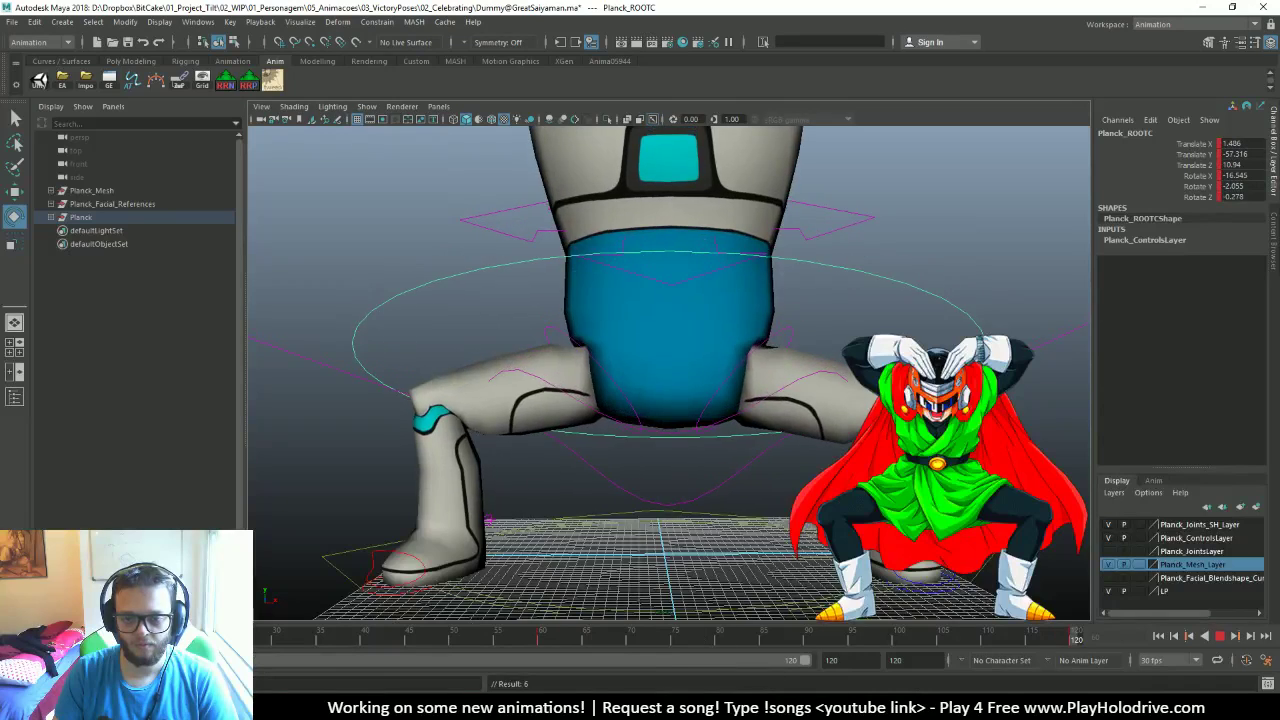
key("alt+v")
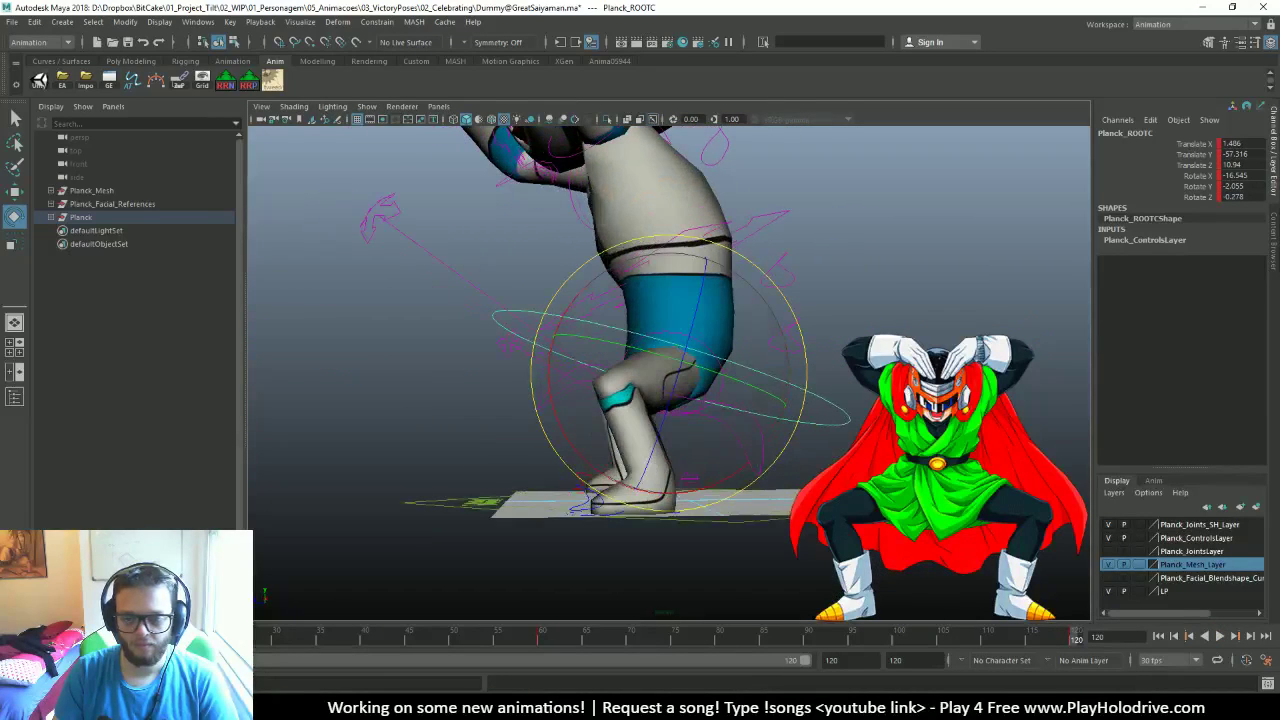
left_click(1157, 637)
left_click(1221, 637)
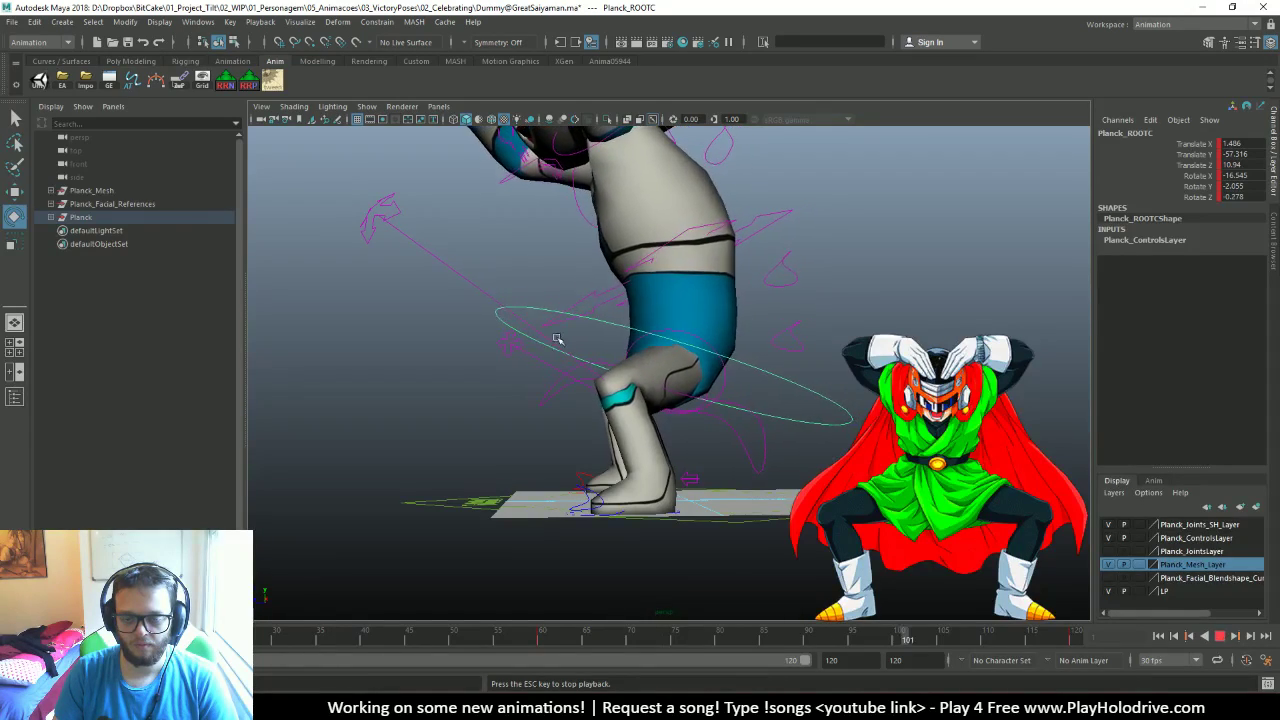
left_click(1220, 636)
Create an ArcTracker trail for the hip root control and enable motion trail display in the viewport
key("w")
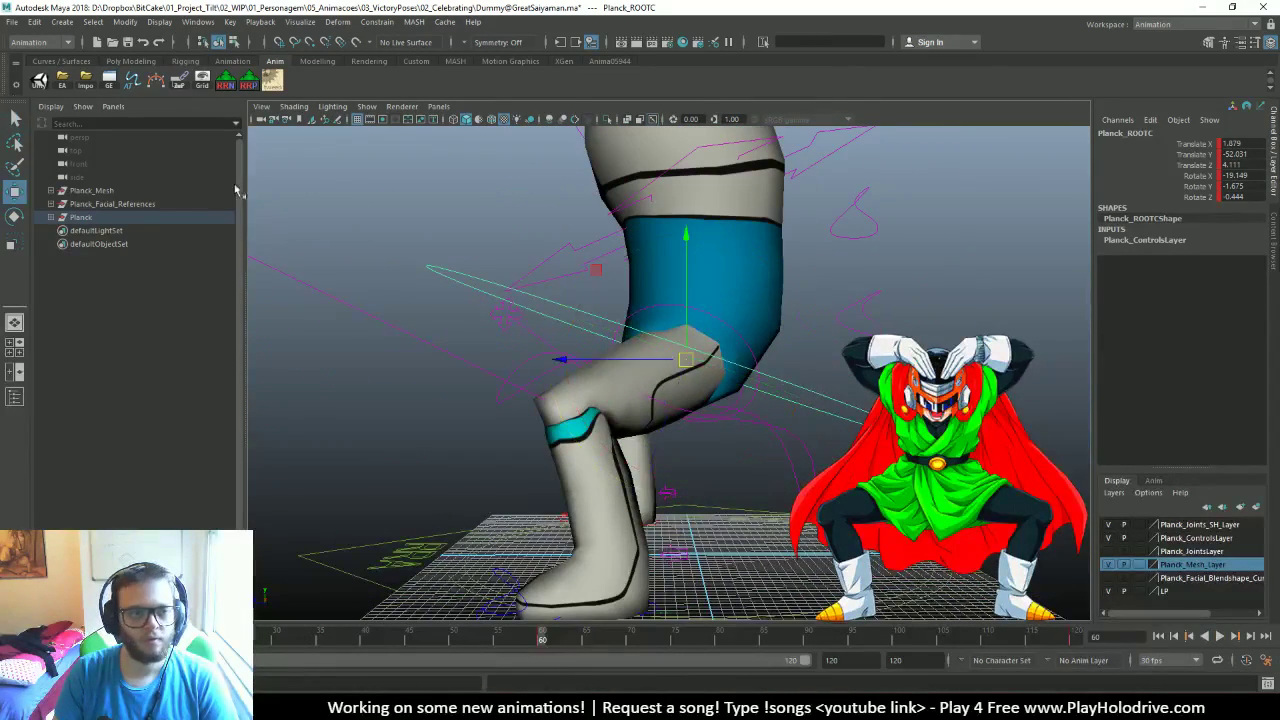
left_click(132, 86)
left_click(228, 258)
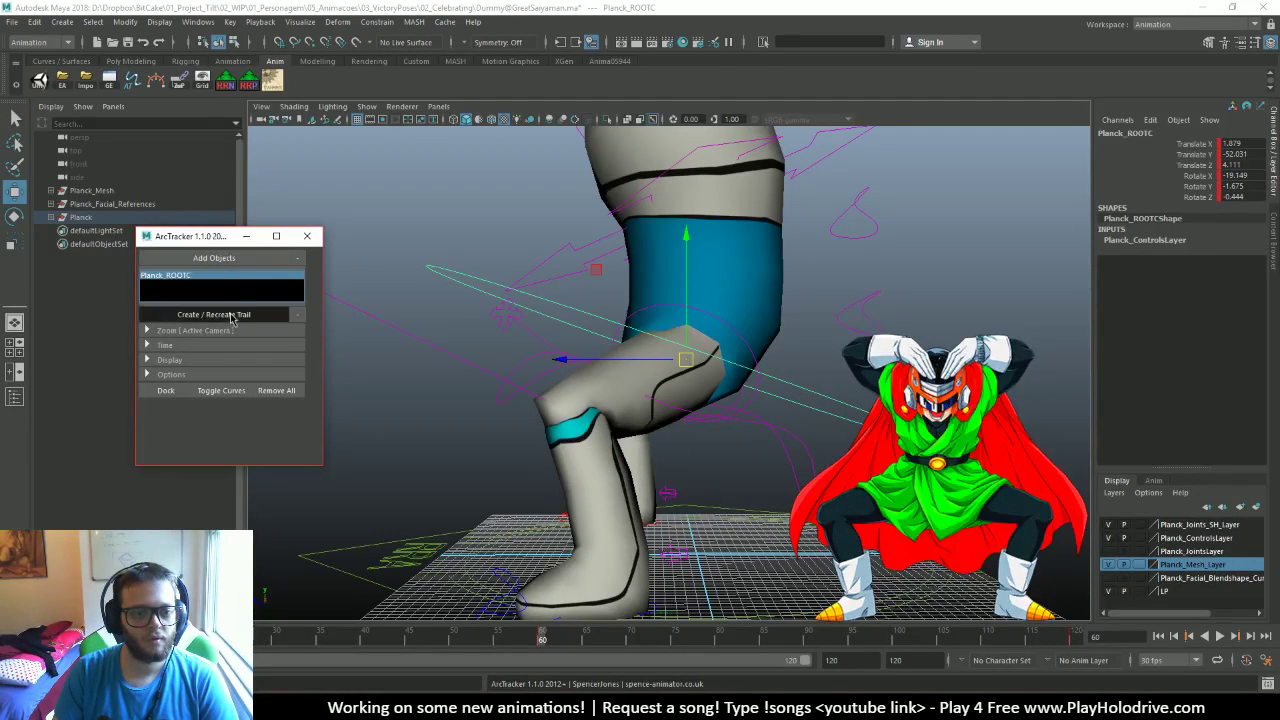
left_click(230, 315)
left_click(307, 236)
left_click(367, 106)
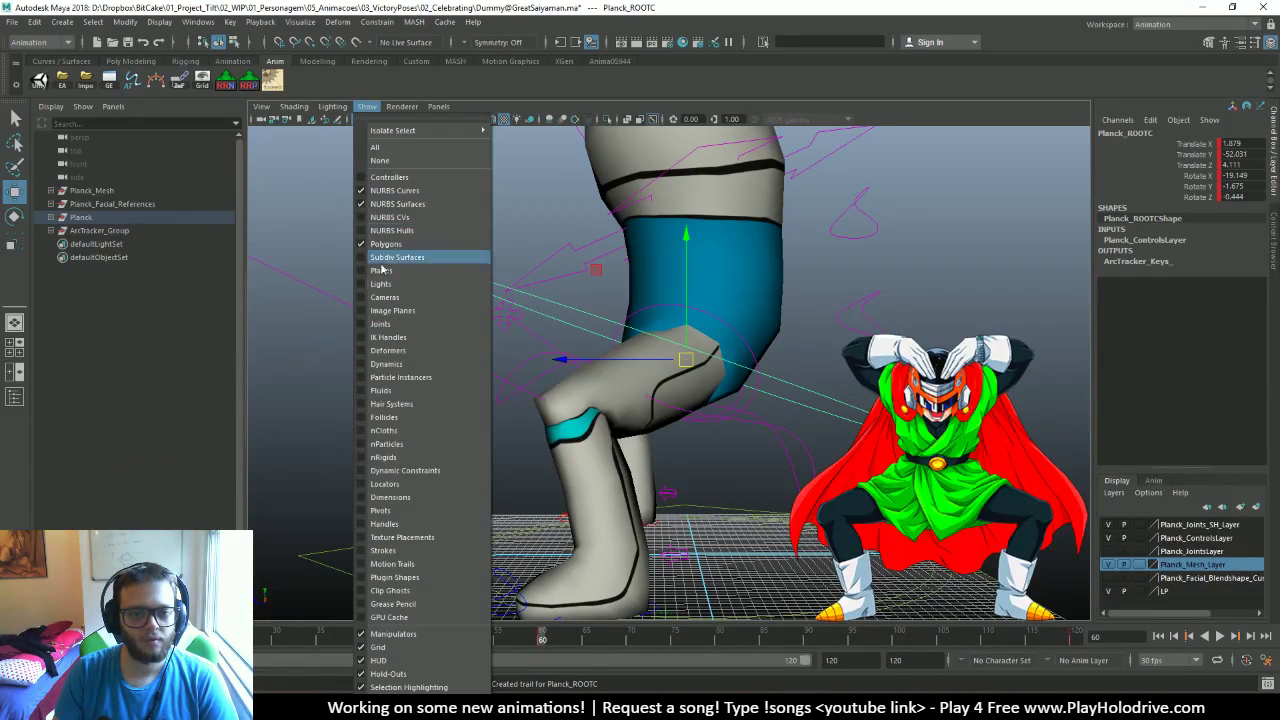
left_click(412, 564)
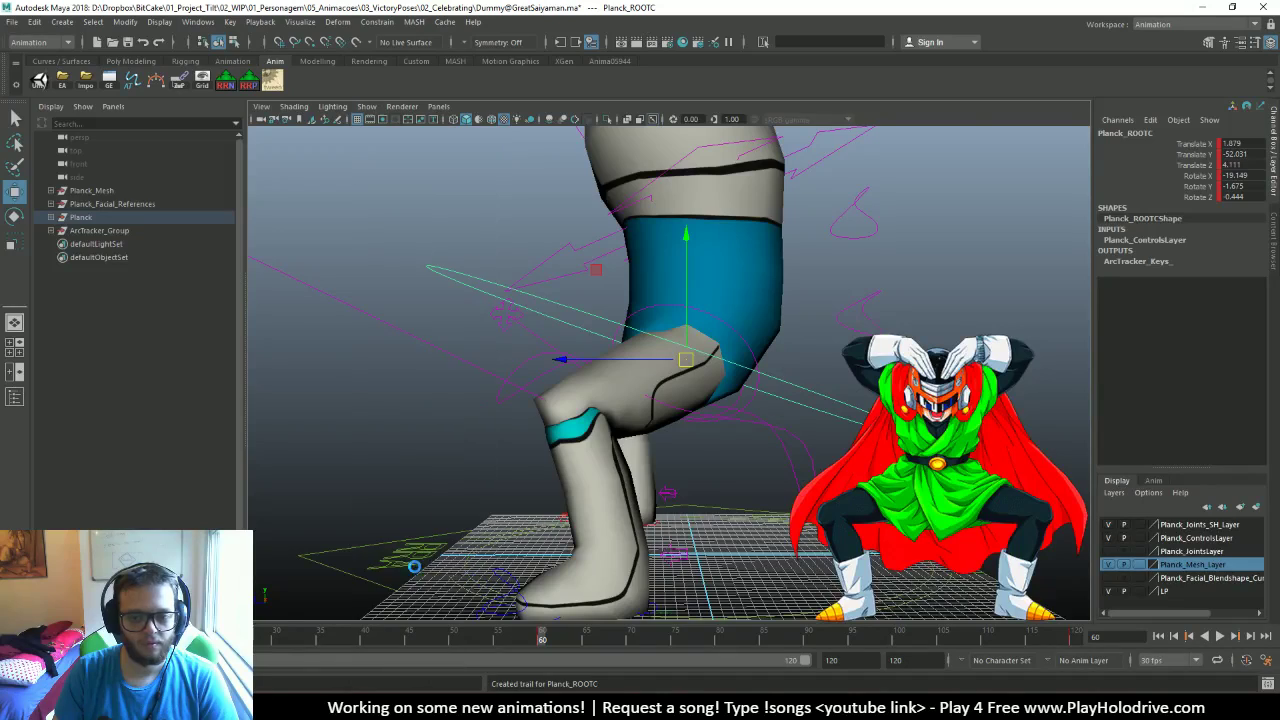
scroll(765, 437, "up", 6)
scroll(765, 437, "down", 4)
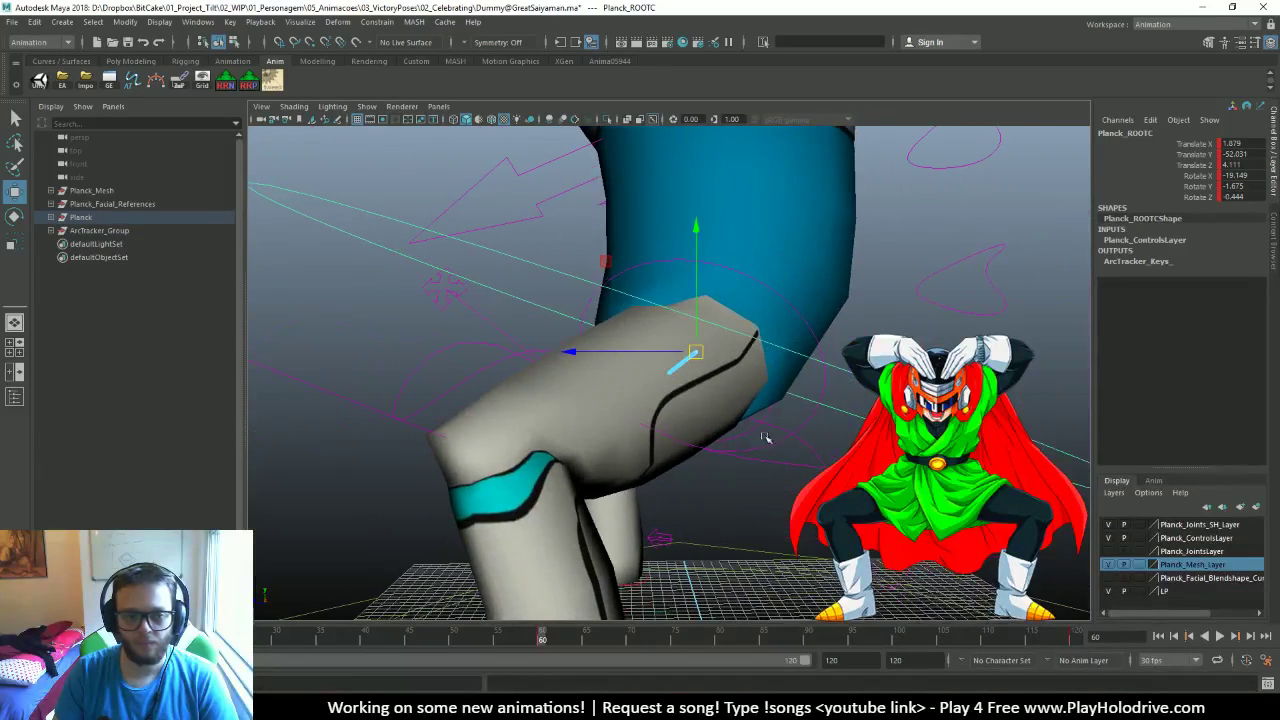
scroll(765, 437, "down", 3)
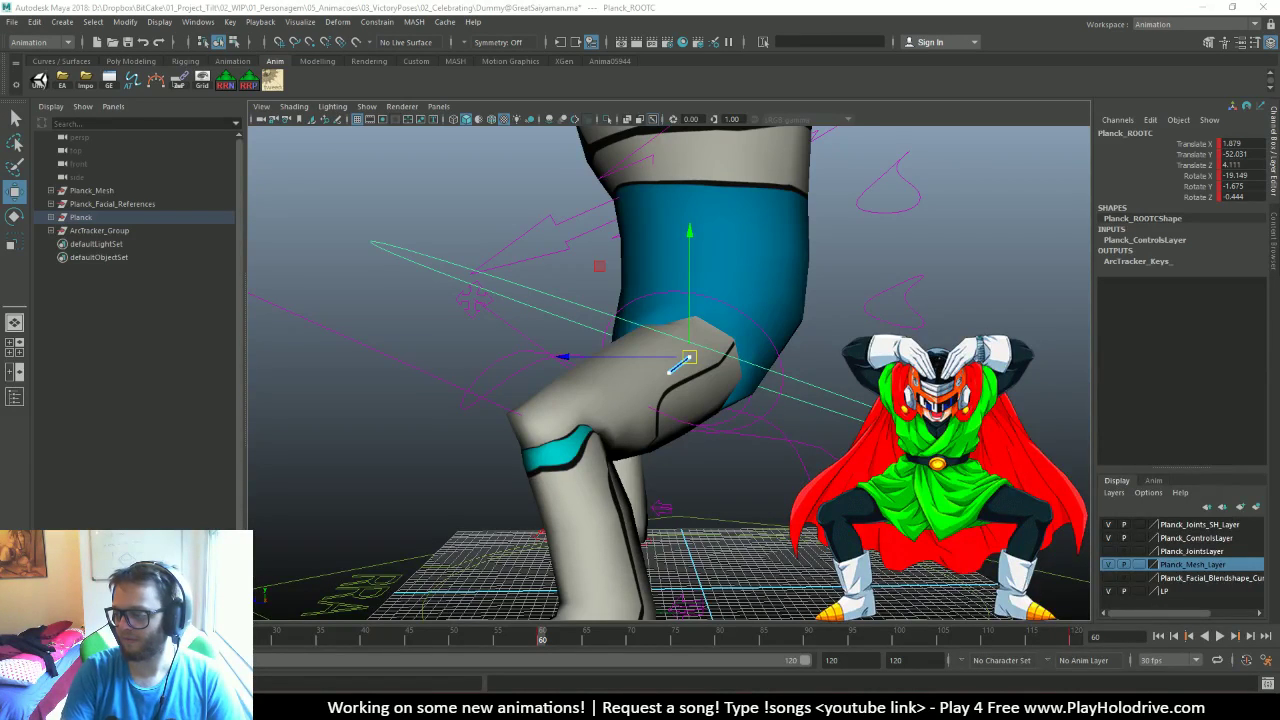
Open the Graph Editor for the hip root control and dock it beneath the viewport
key("ctrl+s")
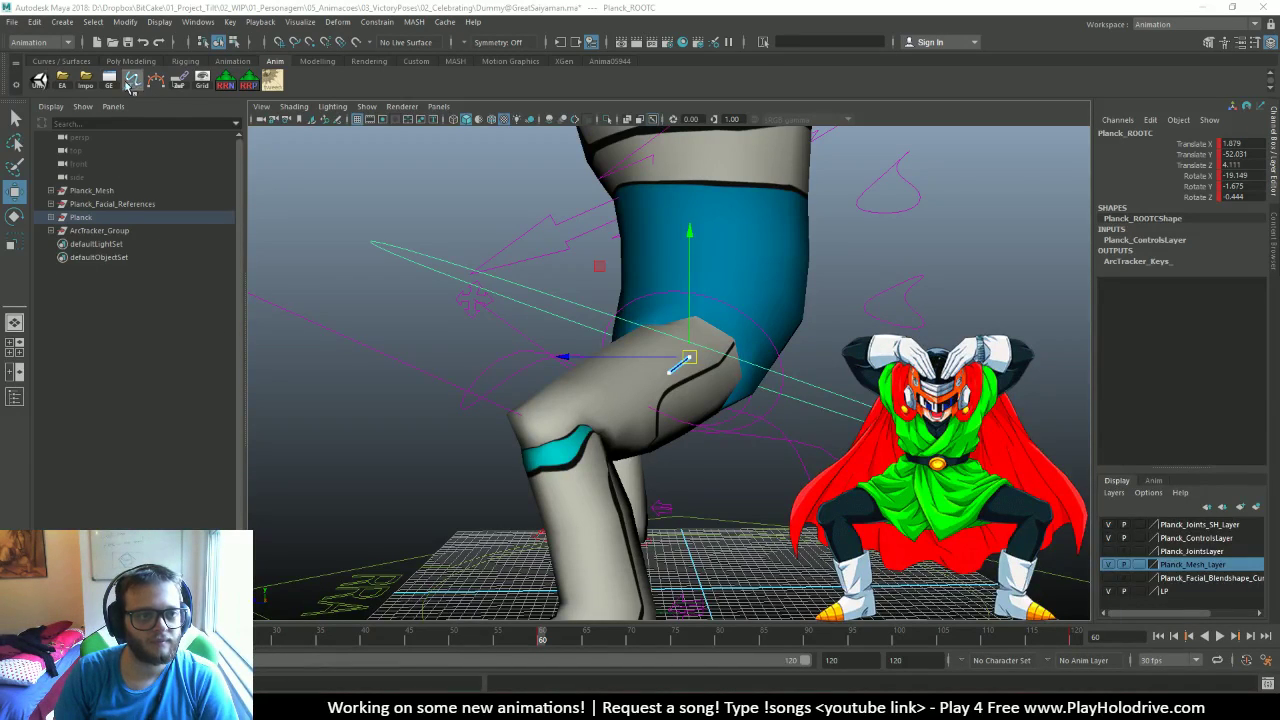
key("shift+g")
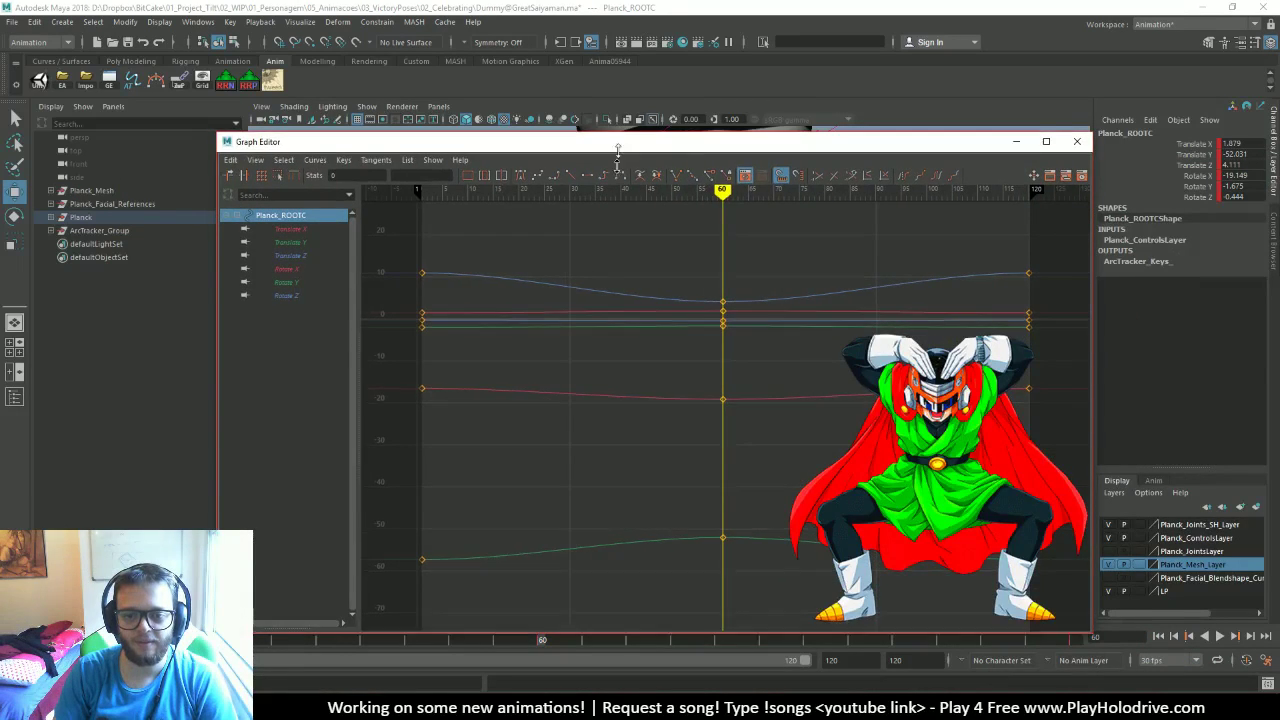
left_click_drag(622, 132, 622, 293)
key("shift+g")
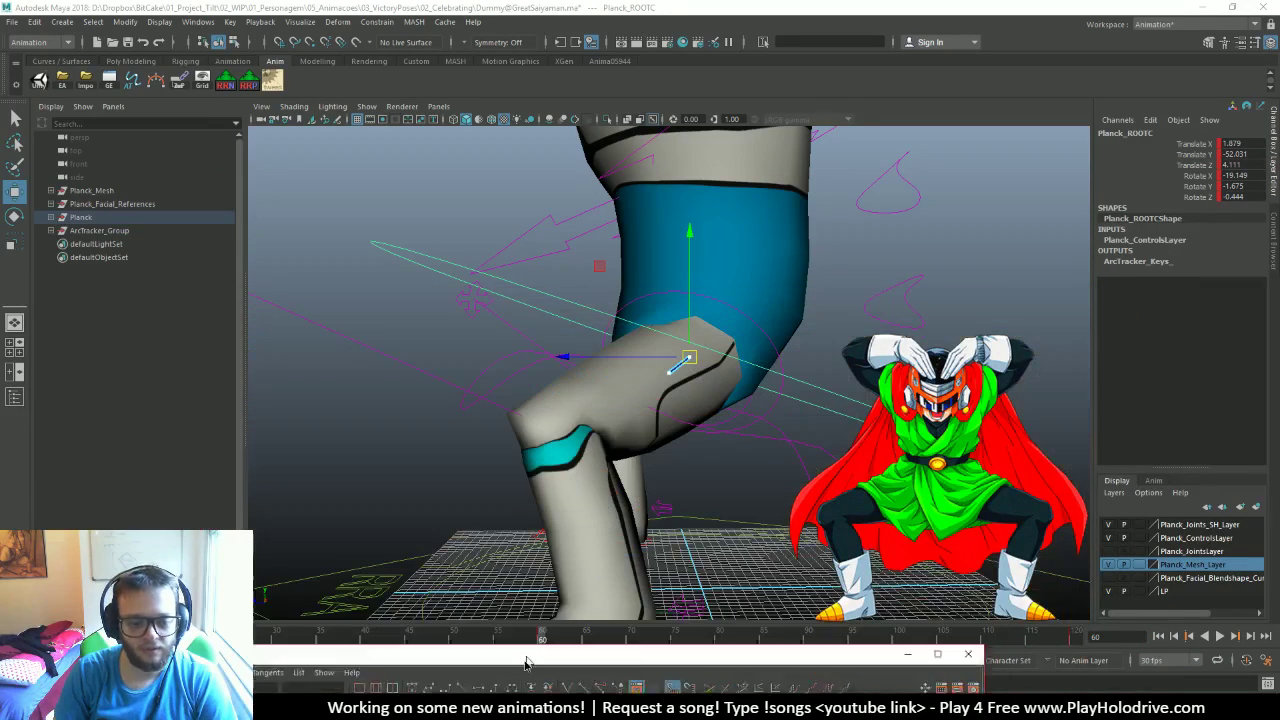
left_click_drag(424, 636, 512, 384)
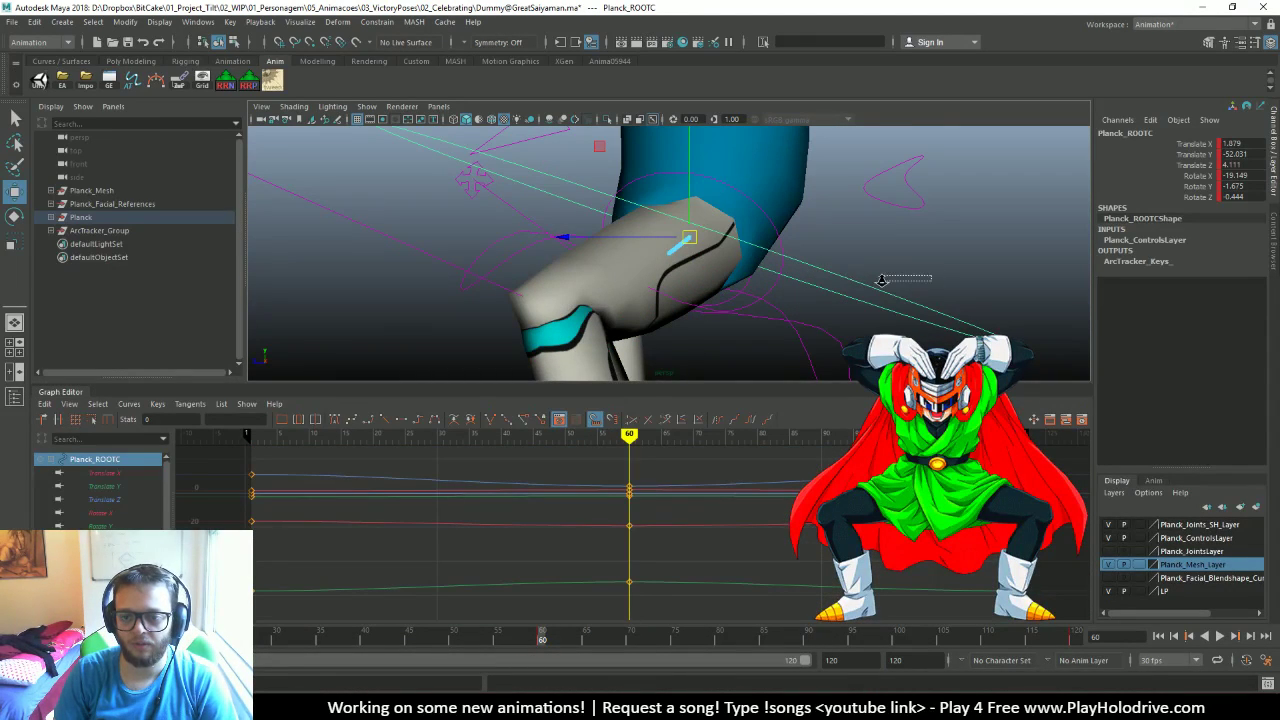
Frame the hip root control and examine its motion trail above the docked animation curves
right_click_drag(910, 275, 941, 271, "alt")
key("f")
right_click_drag(941, 271, 756, 281, "alt")
left_click_drag(756, 281, 775, 291, "alt")
scroll(790, 298, "up", 5)
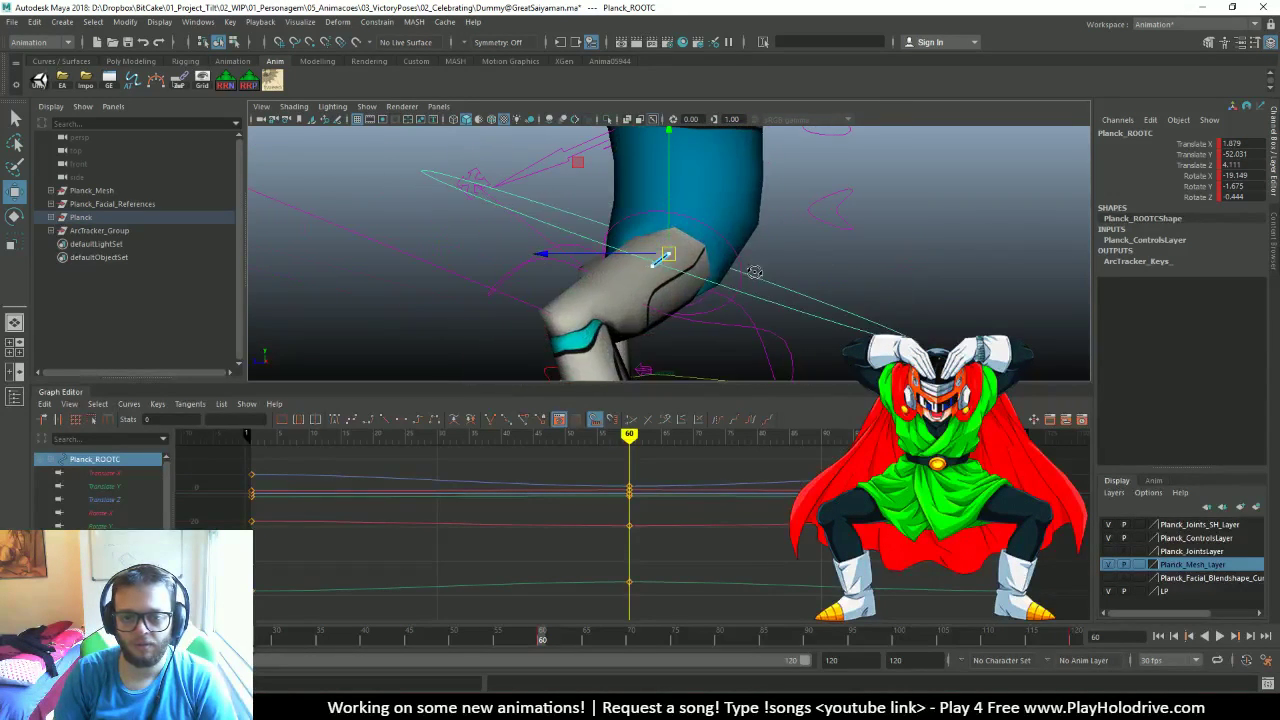
Apply Cycle Curves to the hip root control's animation so it repeats beyond the keyed range
scroll(790, 295, "down", 1)
scroll(757, 296, "down", 2)
right_click_drag(903, 263, 904, 266)
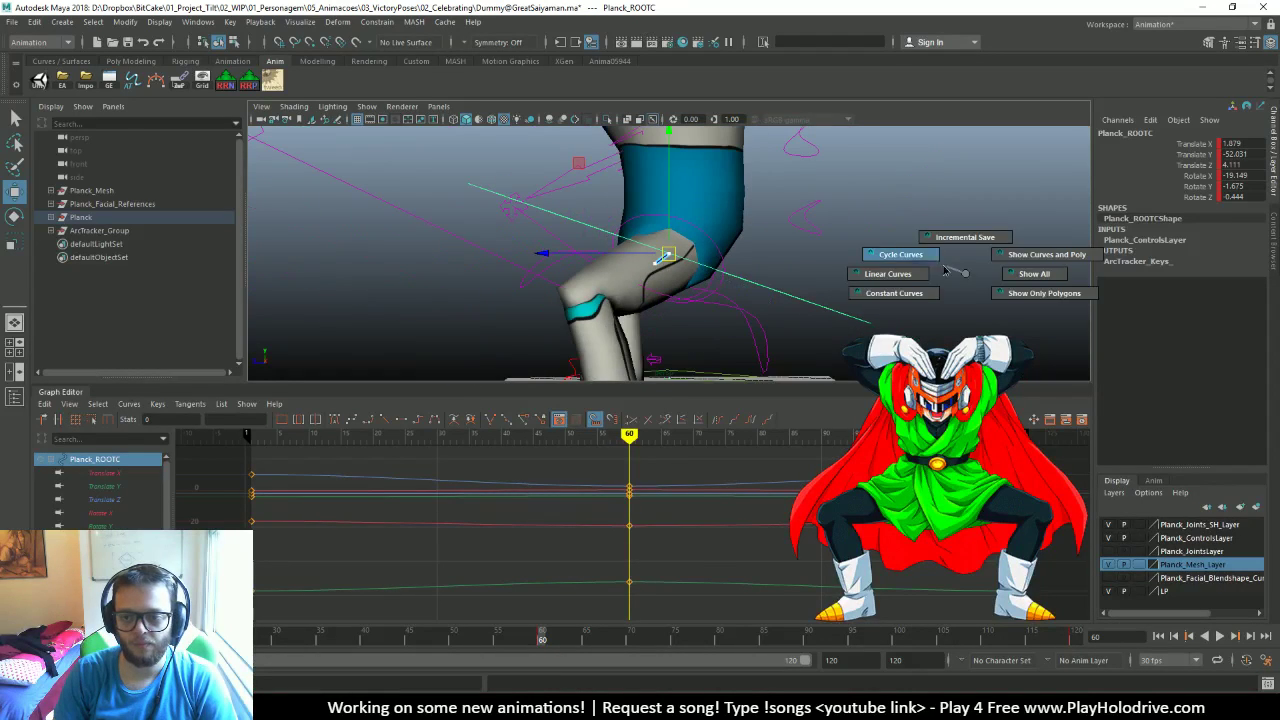
scroll(904, 266, "up", 2)
Isolate the hip root's Translate Z curve, offset it earlier in time and place its middle key at frame 59
left_click(104, 472)
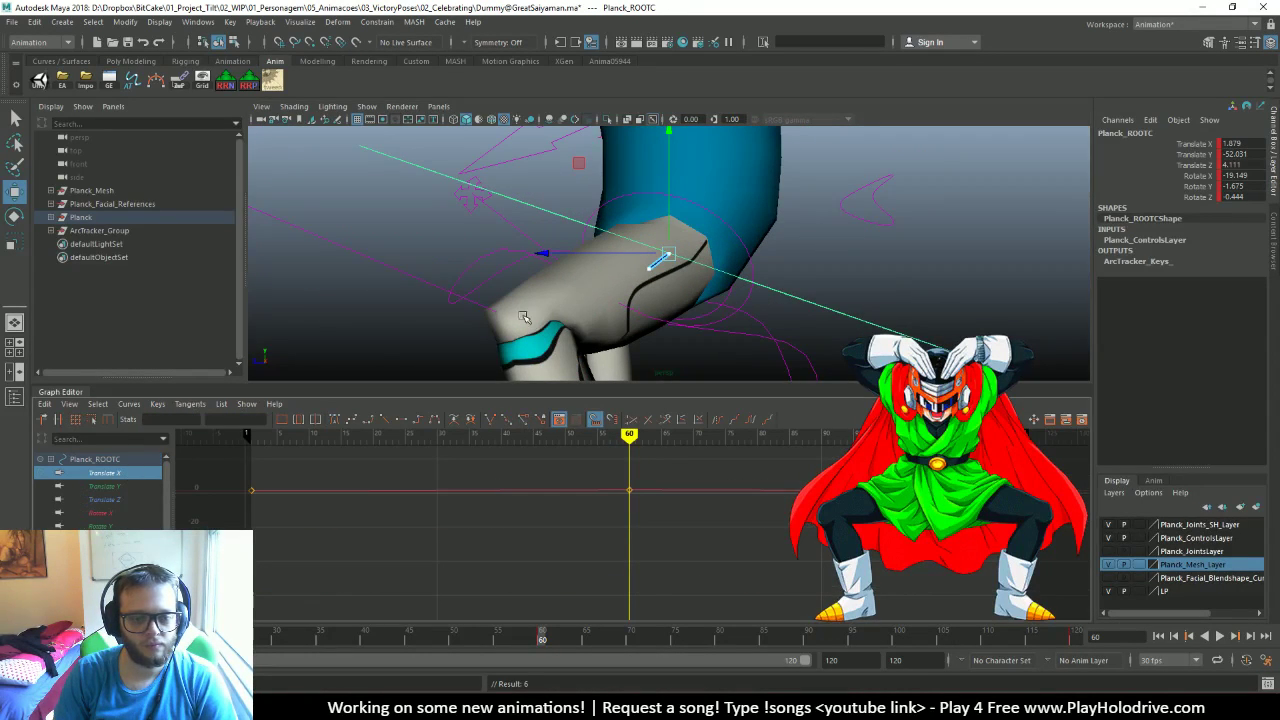
scroll(640, 278, "down", 1)
scroll(640, 278, "up", 1)
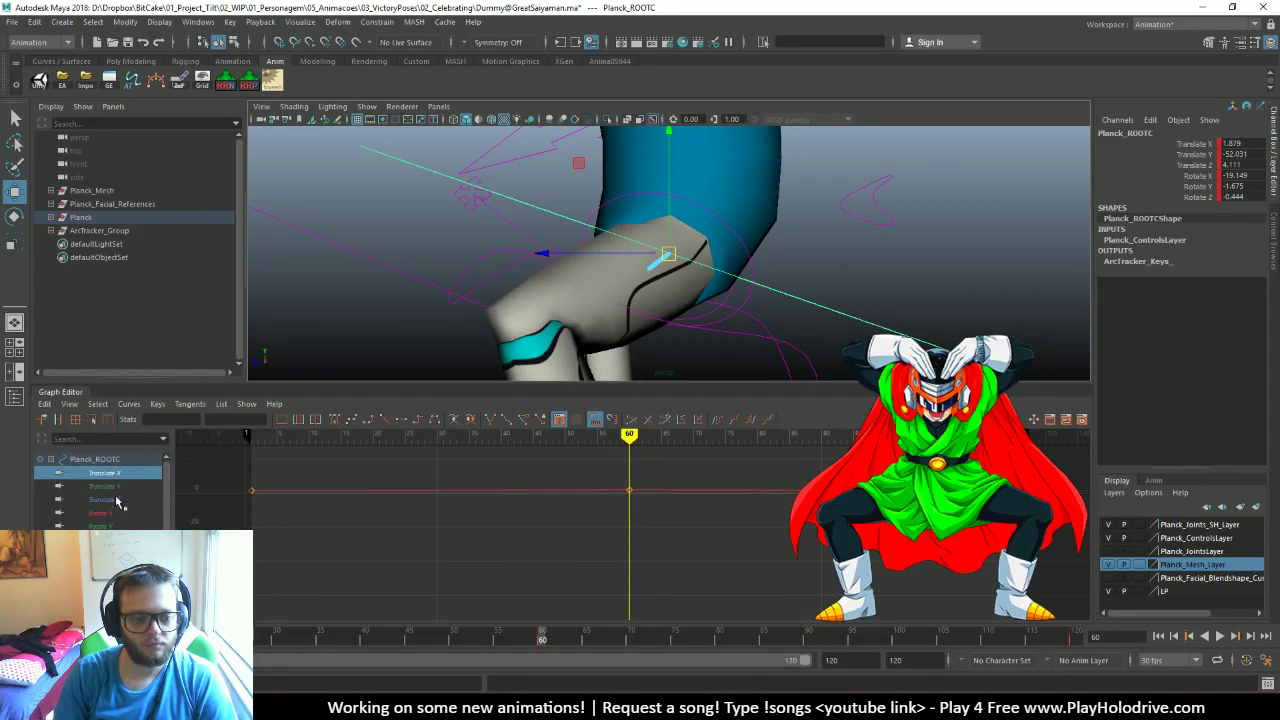
left_click(116, 500)
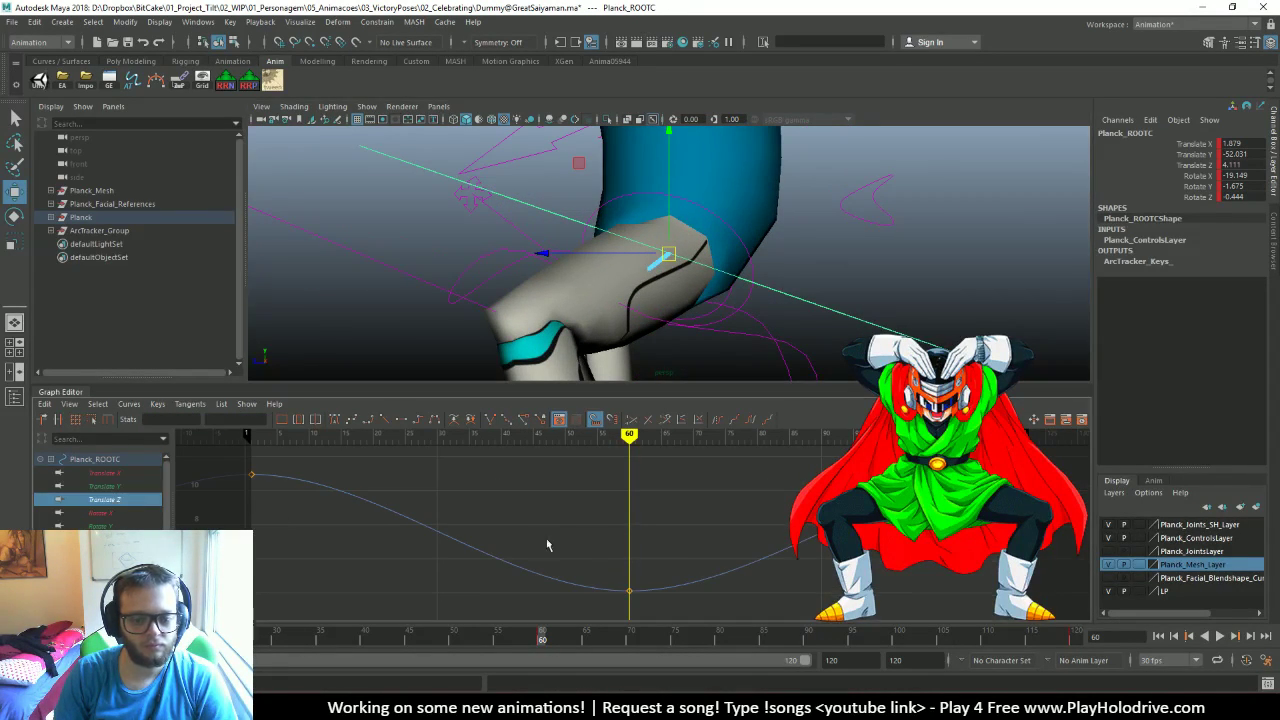
left_click(755, 581)
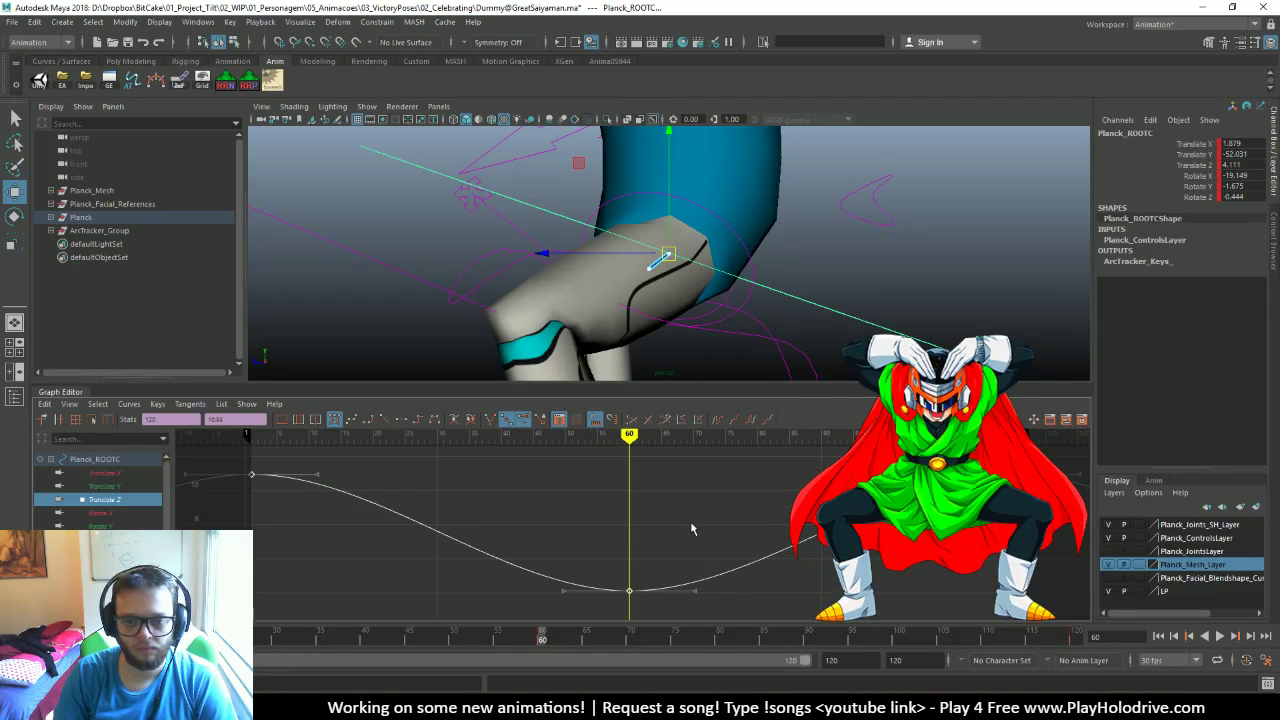
middle_click_drag(684, 523, 664, 527, "shift")
scroll(729, 270, "up", 1)
scroll(729, 270, "up", 2)
middle_click_drag(628, 568, 602, 592, "shift")
scroll(647, 563, "down", 2)
left_click(588, 571)
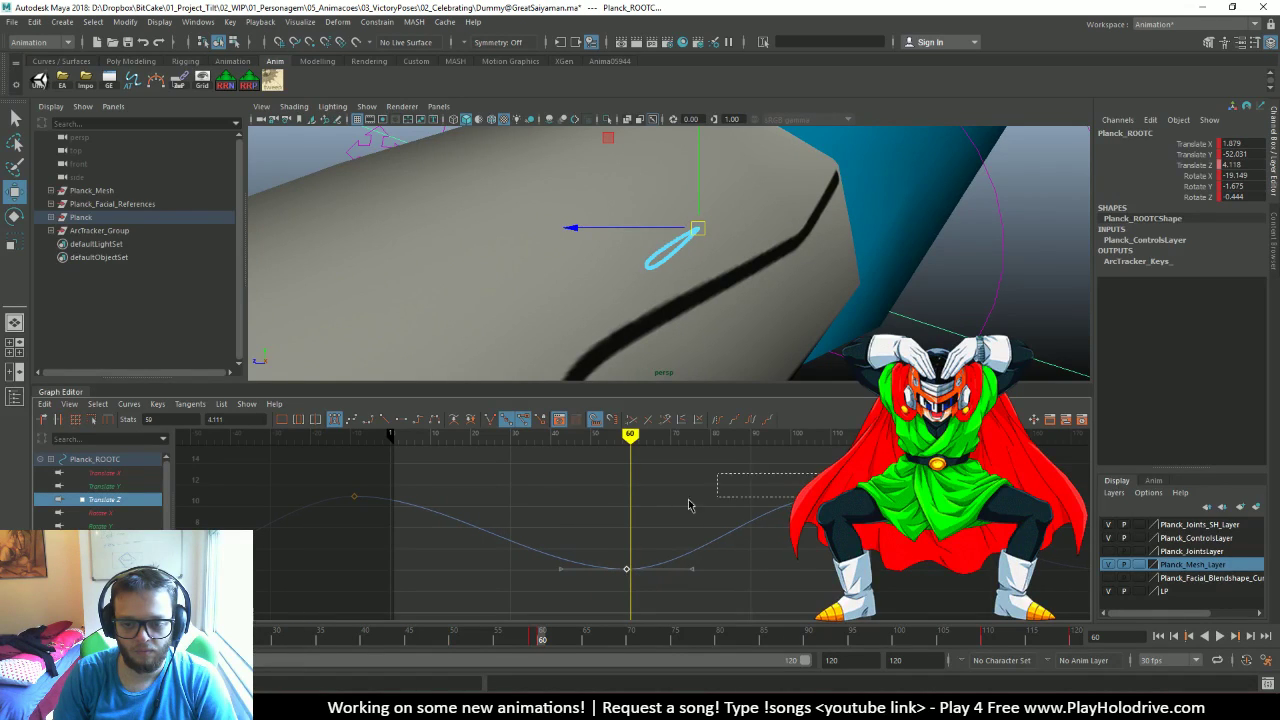
Shift the outer Translate Z keys so the end key falls on frame 109
left_click_drag(320, 488, 358, 538)
mouse_move(420, 538)
middle_mouse_down("shift")
mouse_move(446, 537)
mouse_move(393, 542)
mouse_move(413, 546)
middle_mouse_up("shift")
left_click(677, 529)
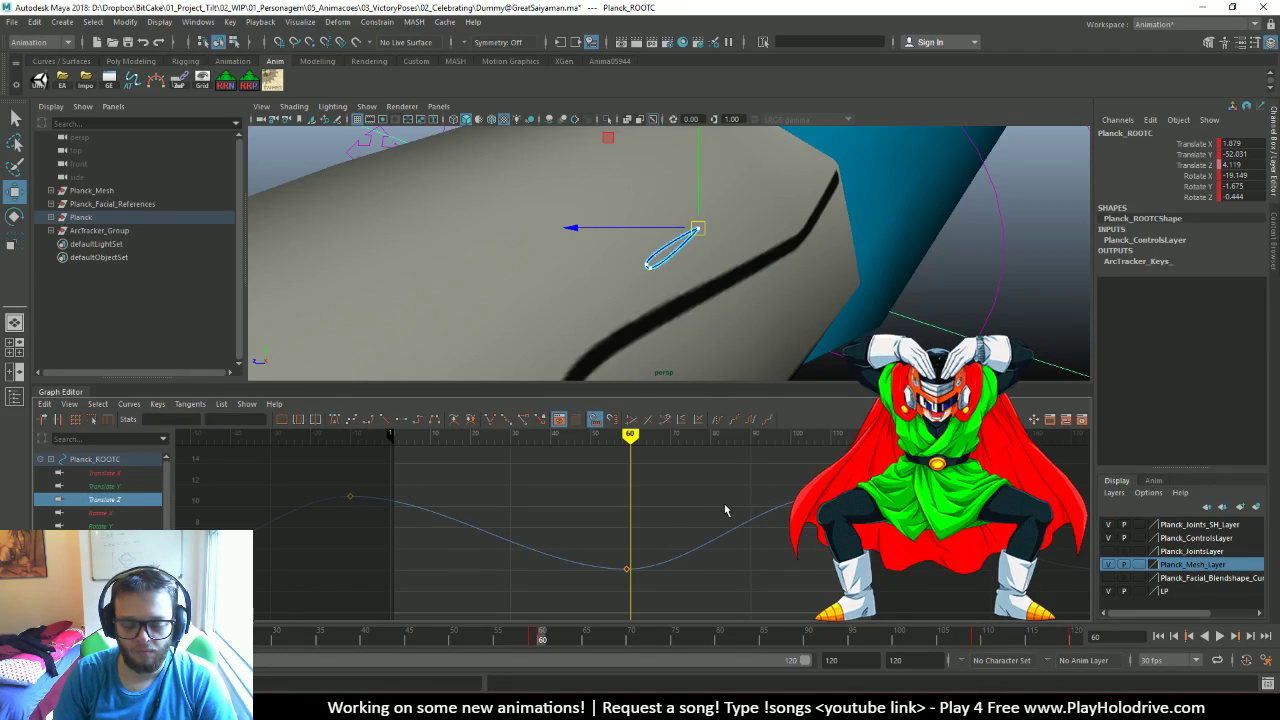
Lower the middle Translate Z key to about 2.6 and raise the frame 60 Translate Y key to about -51.74
left_click_drag(686, 523, 594, 612)
mouse_move(601, 502)
middle_mouse_down("shift")
mouse_move(600, 545)
mouse_move(607, 525)
middle_mouse_up("shift")
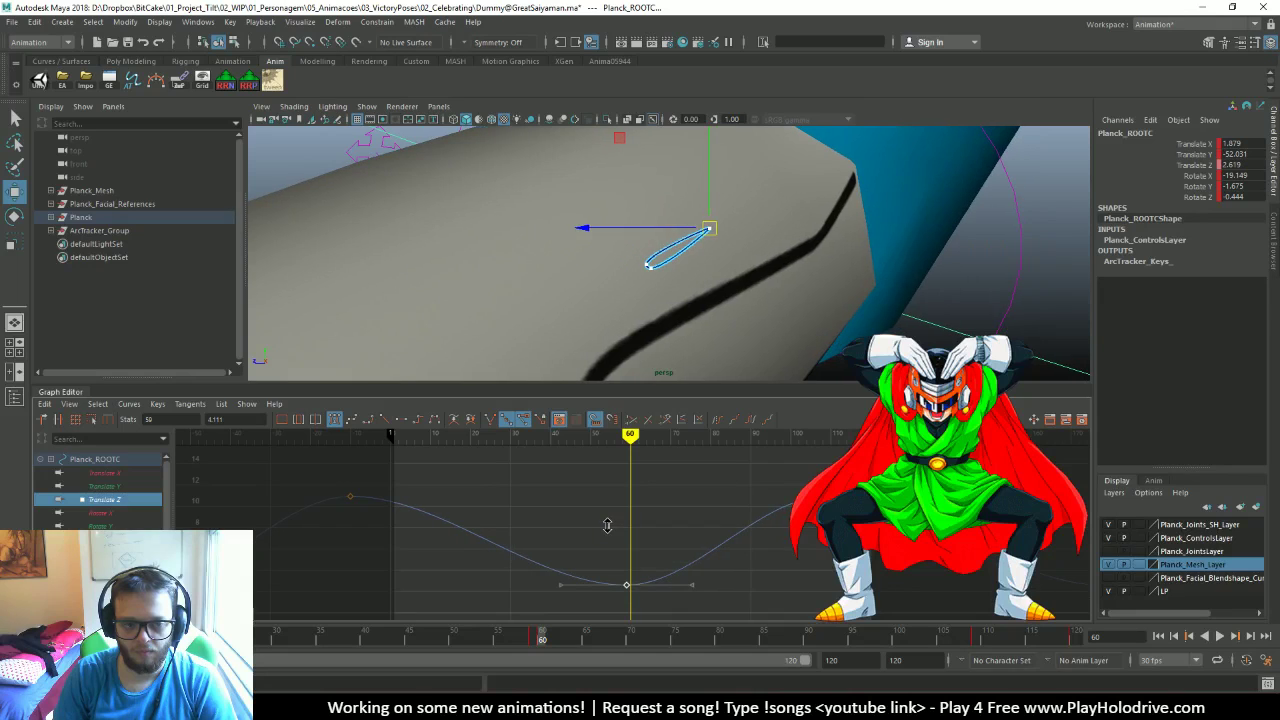
key("Up")
left_click_drag(689, 476, 592, 470)
key("f")
middle_click_drag(655, 488, 656, 494, "shift")
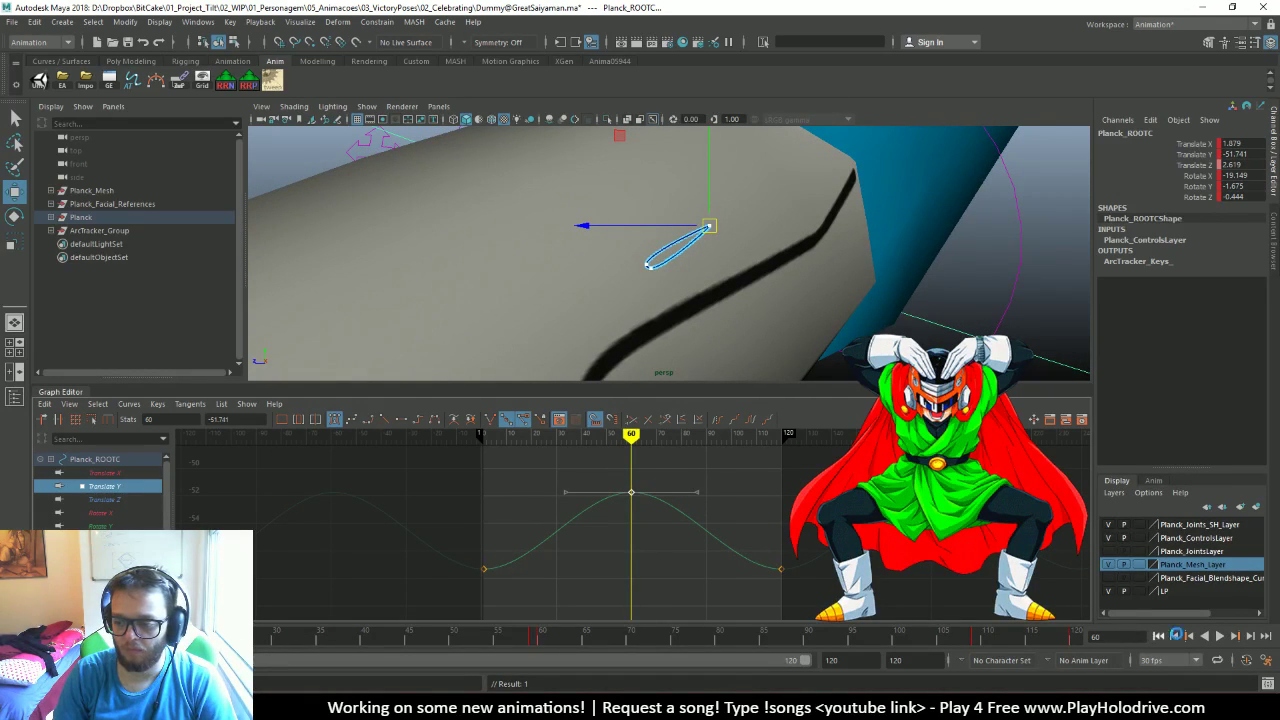
Play back the animation and examine the hip root's motion and trail from the front and the side
left_click(1219, 636)
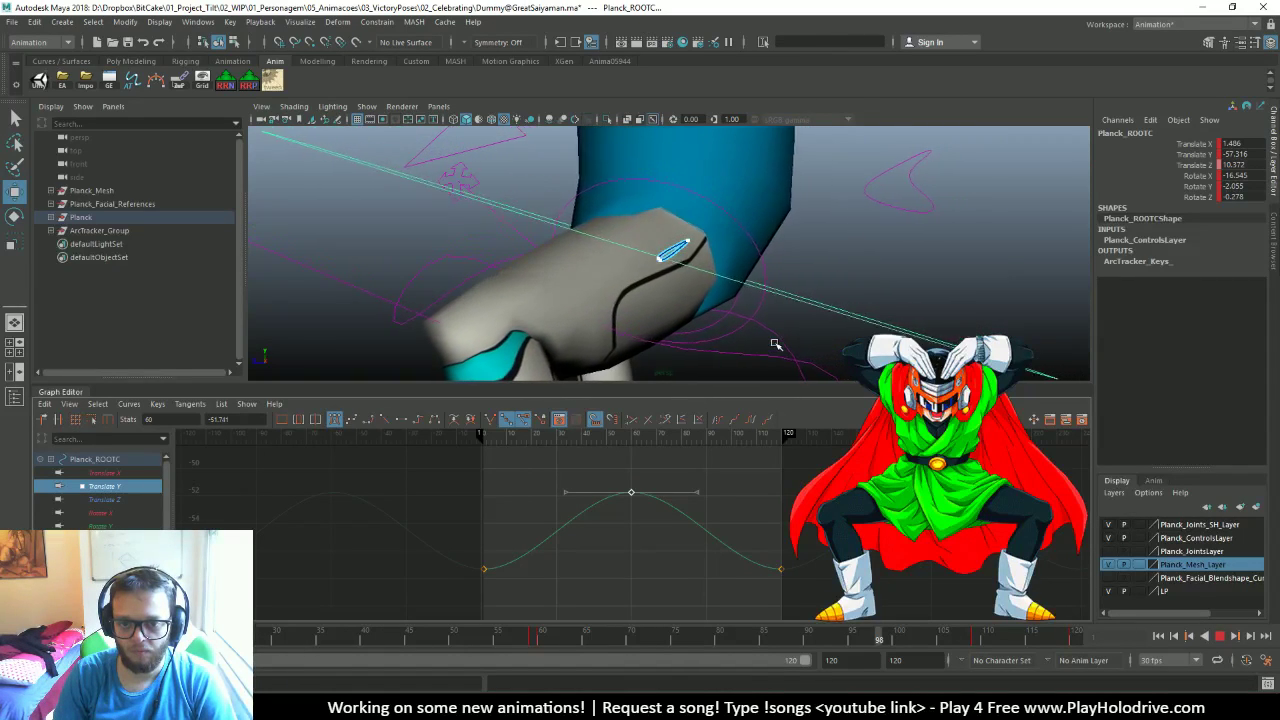
scroll(775, 344, "down", 5)
left_click_drag(775, 344, 848, 334, "alt")
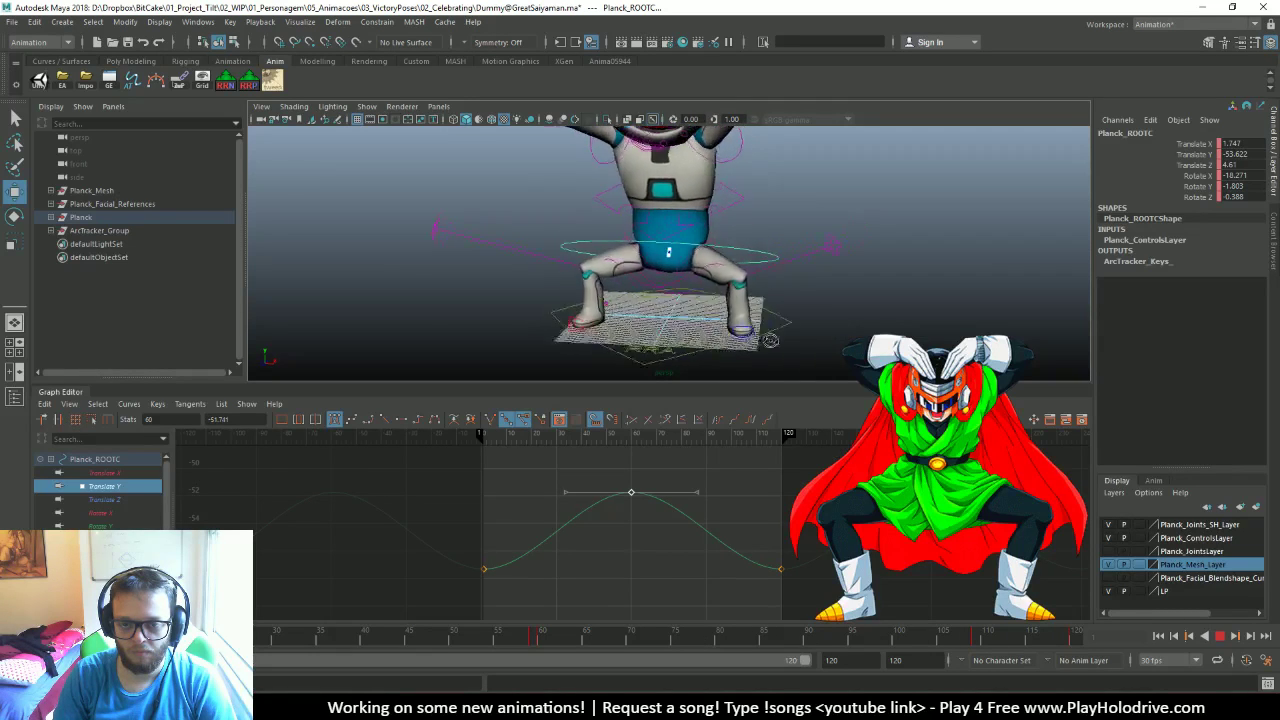
scroll(853, 325, "up", 5)
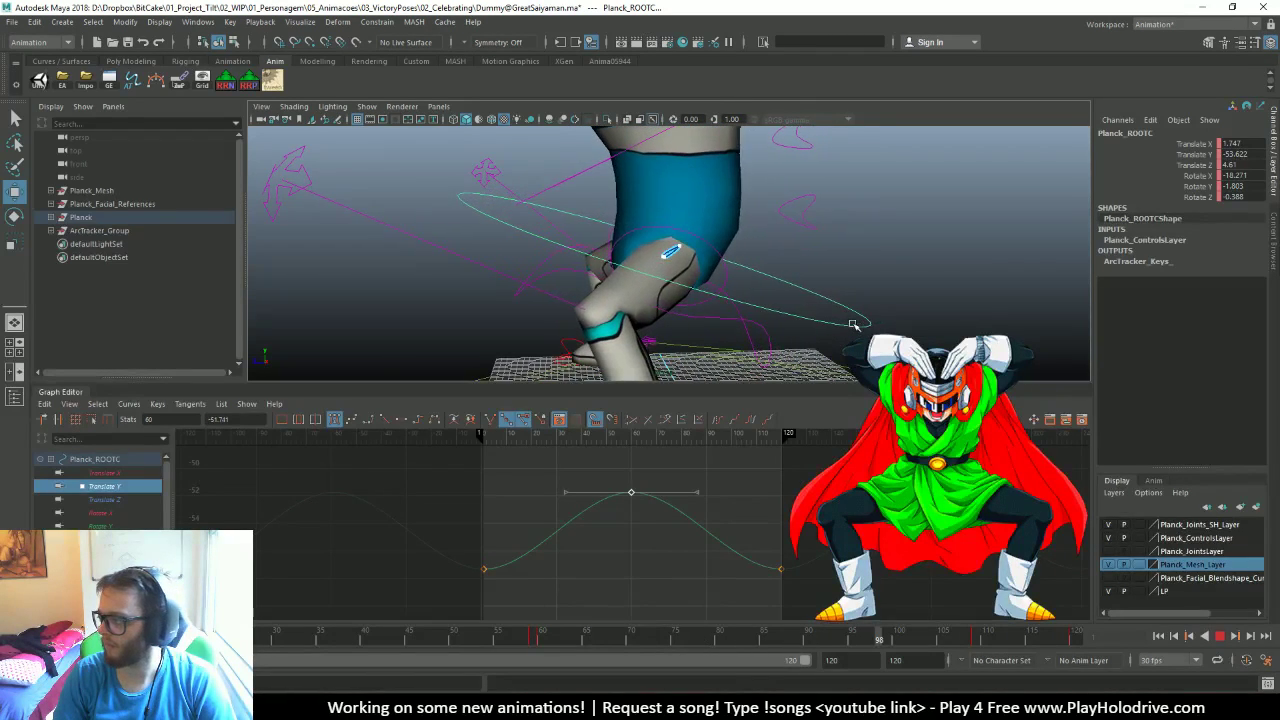
left_click_drag(853, 325, 804, 307, "alt")
right_click_drag(804, 307, 655, 275, "alt")
left_click_drag(655, 275, 572, 290, "alt")
right_click_drag(572, 290, 381, 188, "alt")
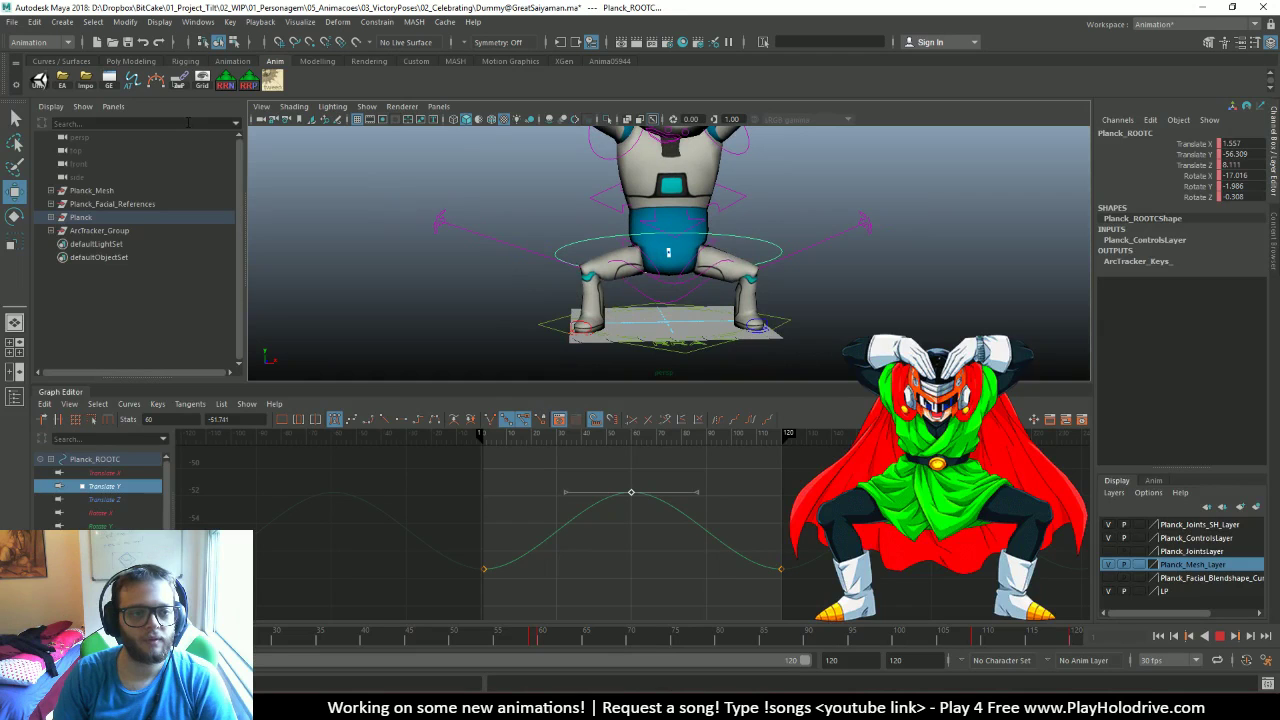
key("Escape")
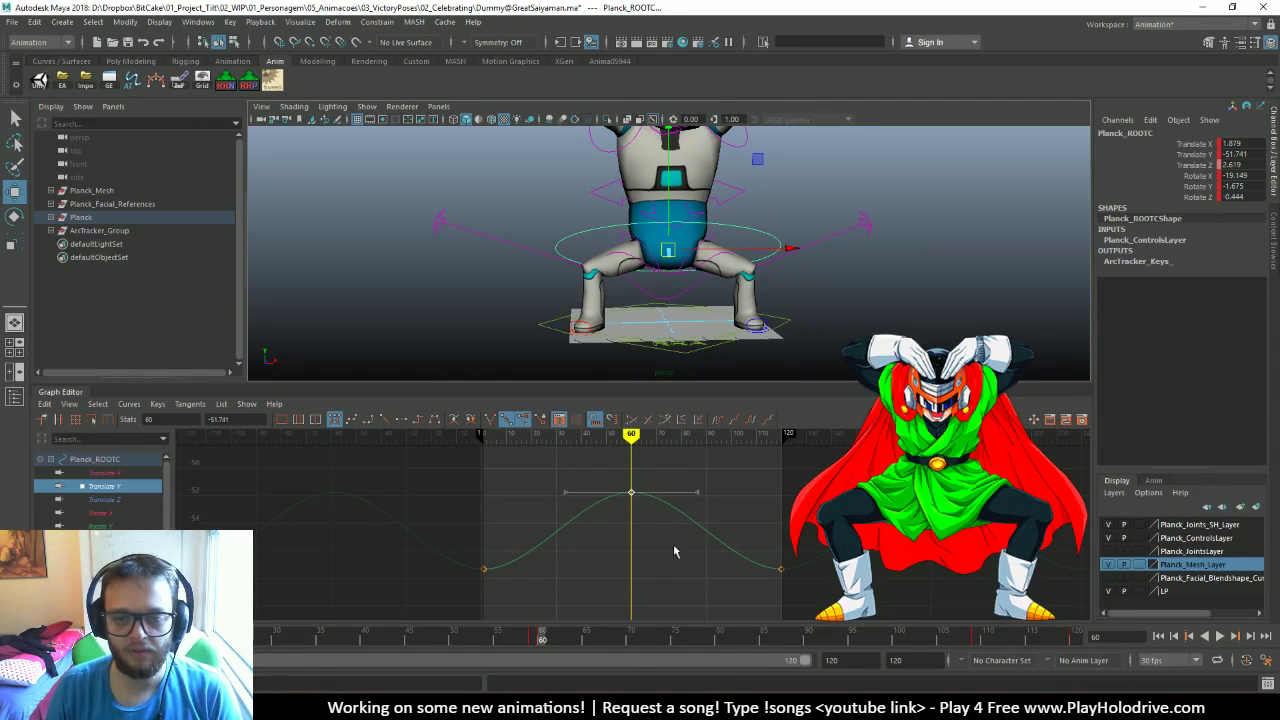
Go to frame 59 and move the middle Translate Z key from there to frame 60
left_click(535, 640)
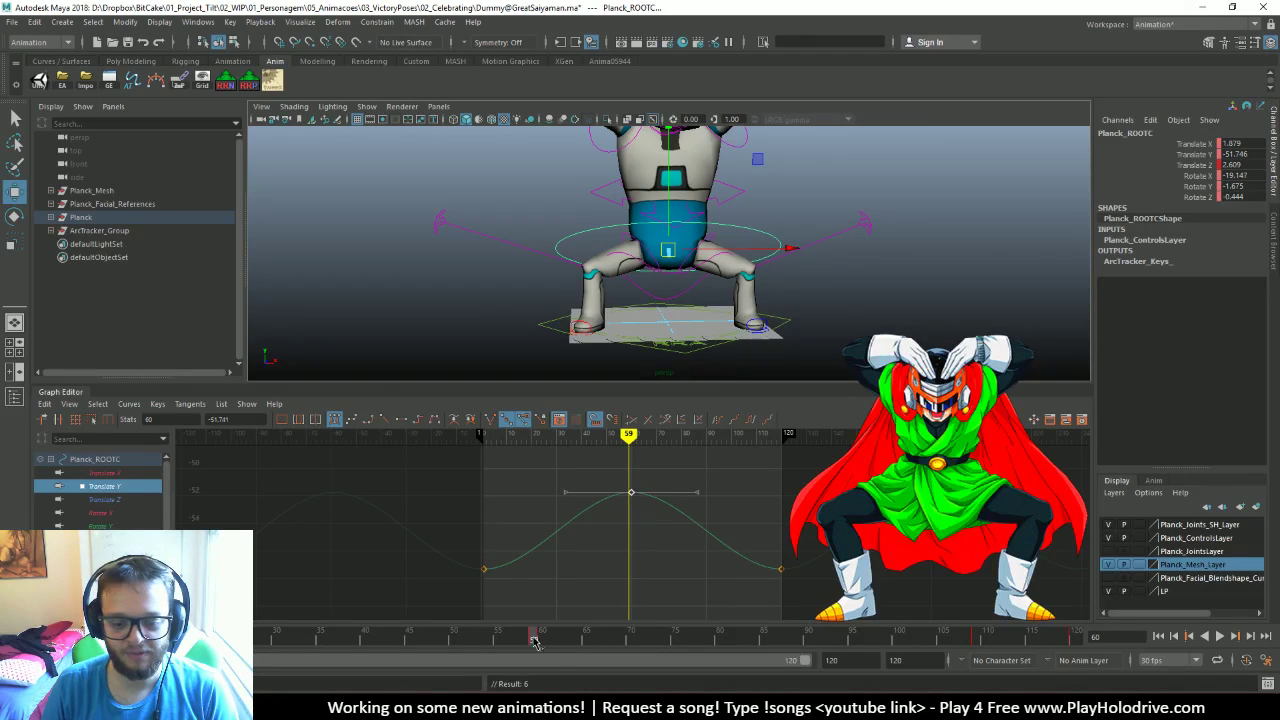
left_click(106, 499)
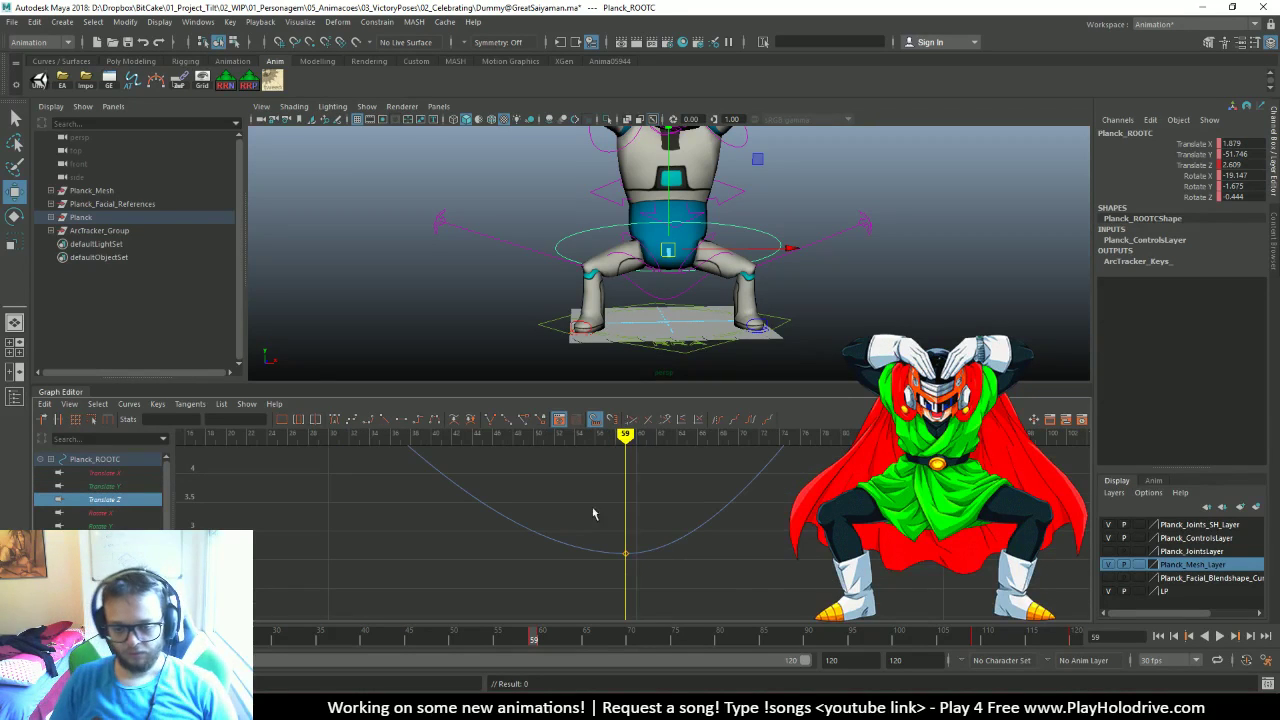
middle_click_drag(602, 588, 627, 588)
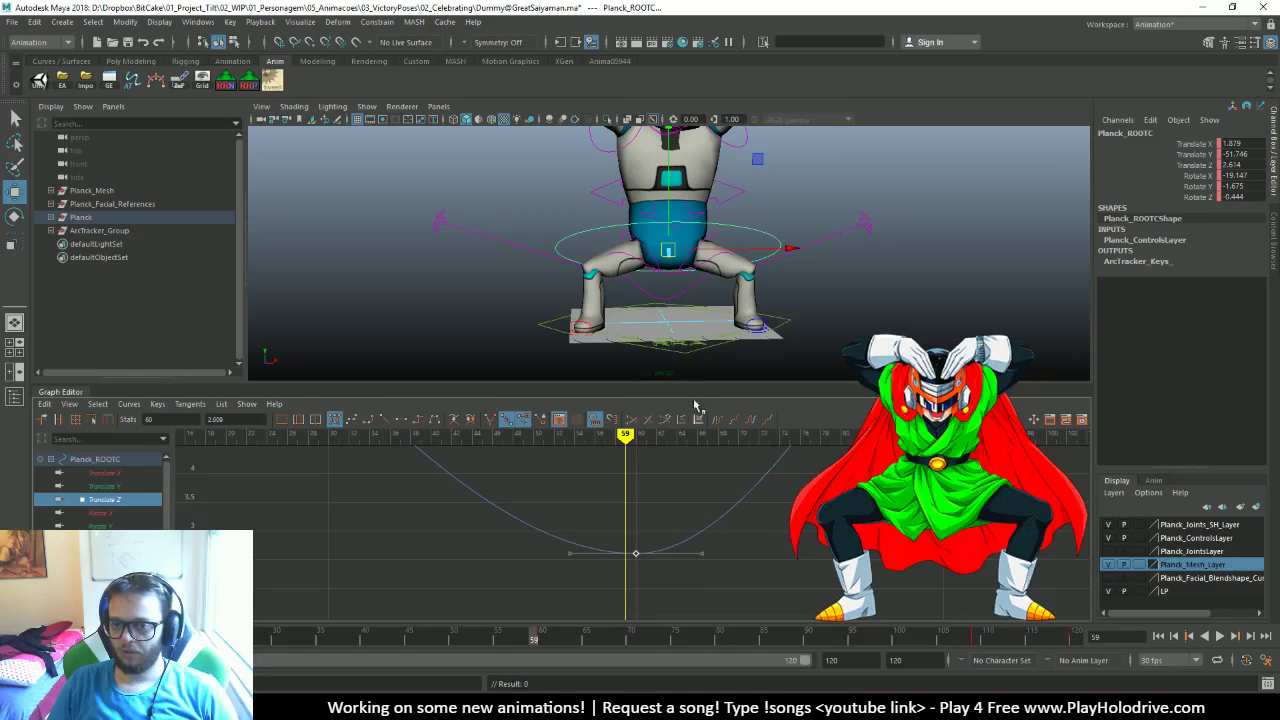
Slide the outer Translate Z keys in time until the end key is at frame 118, comparing the motion trail's shape
scroll(650, 228, "up", 10)
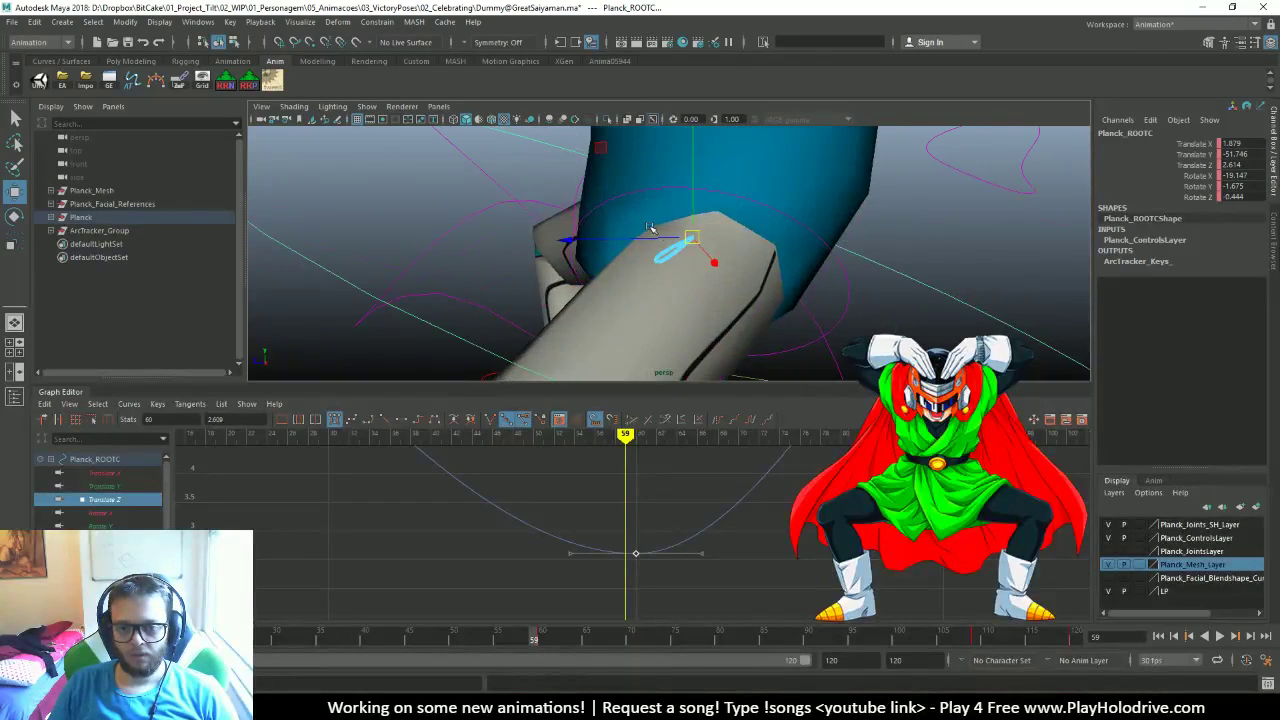
scroll(650, 228, "down", 5)
key("a")
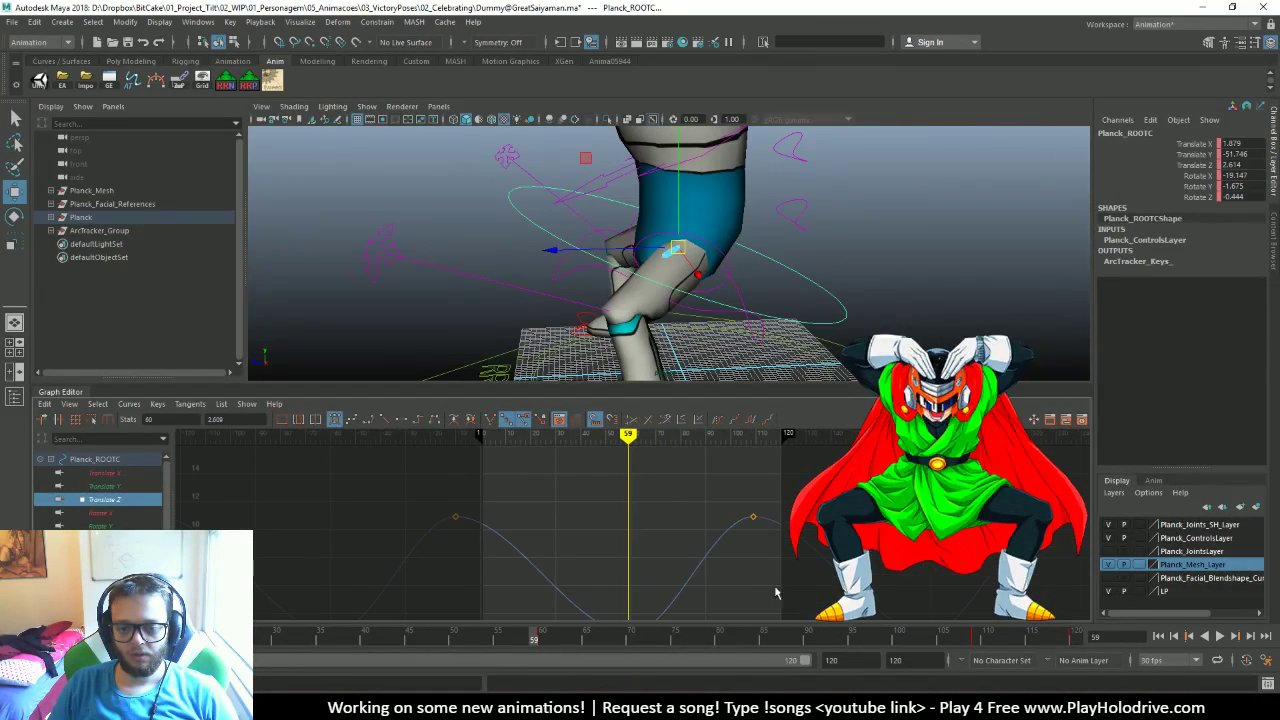
left_click_drag(775, 593, 770, 498)
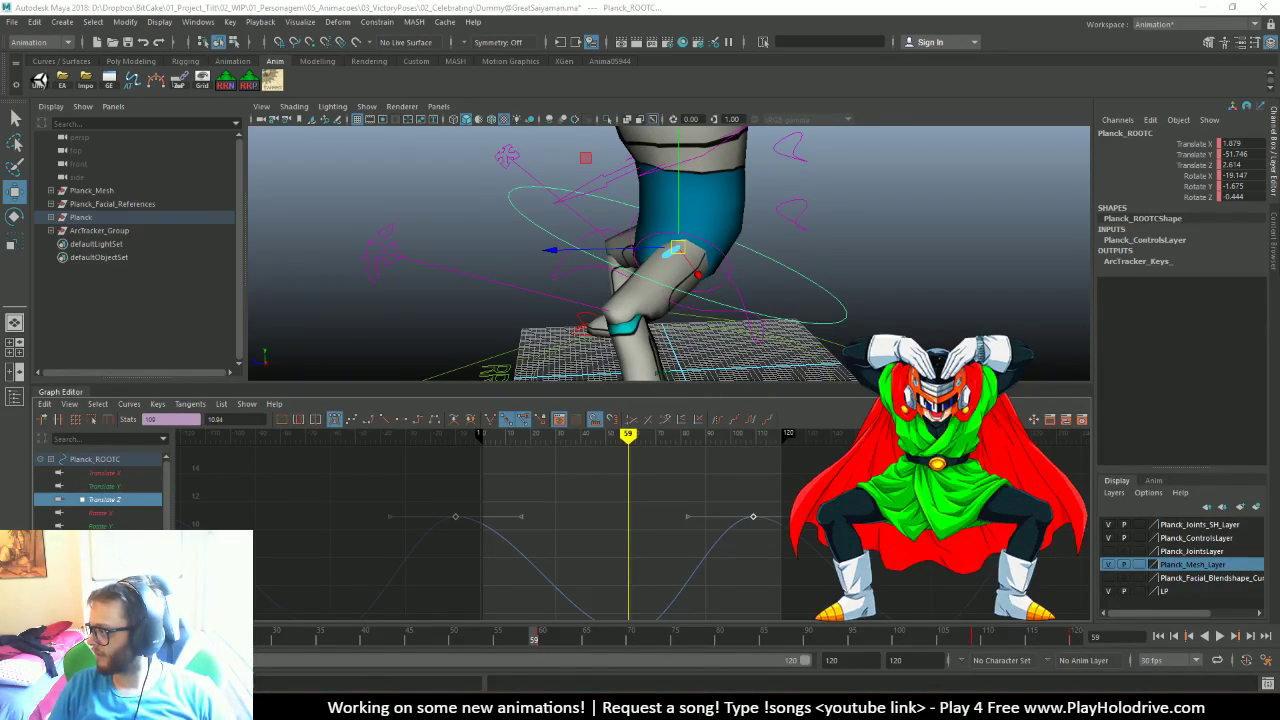
right_click_drag(662, 224, 817, 432, "alt")
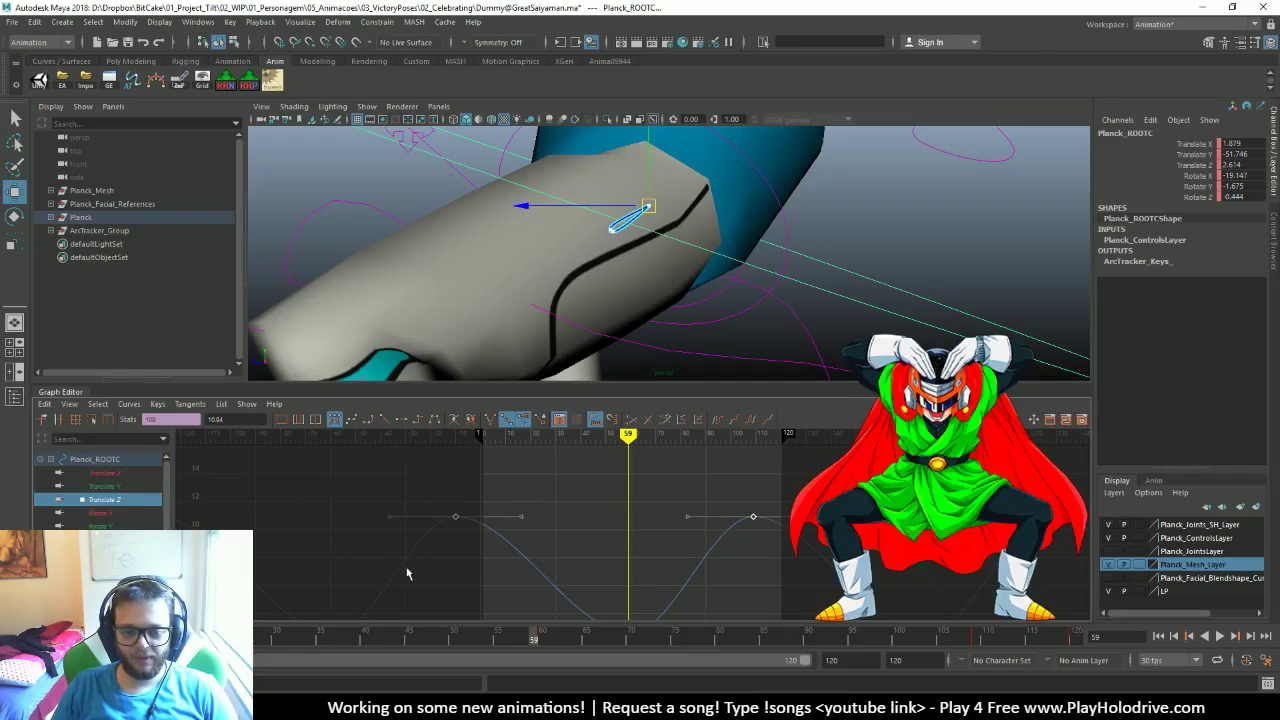
middle_click_drag(408, 570, 394, 574, "shift")
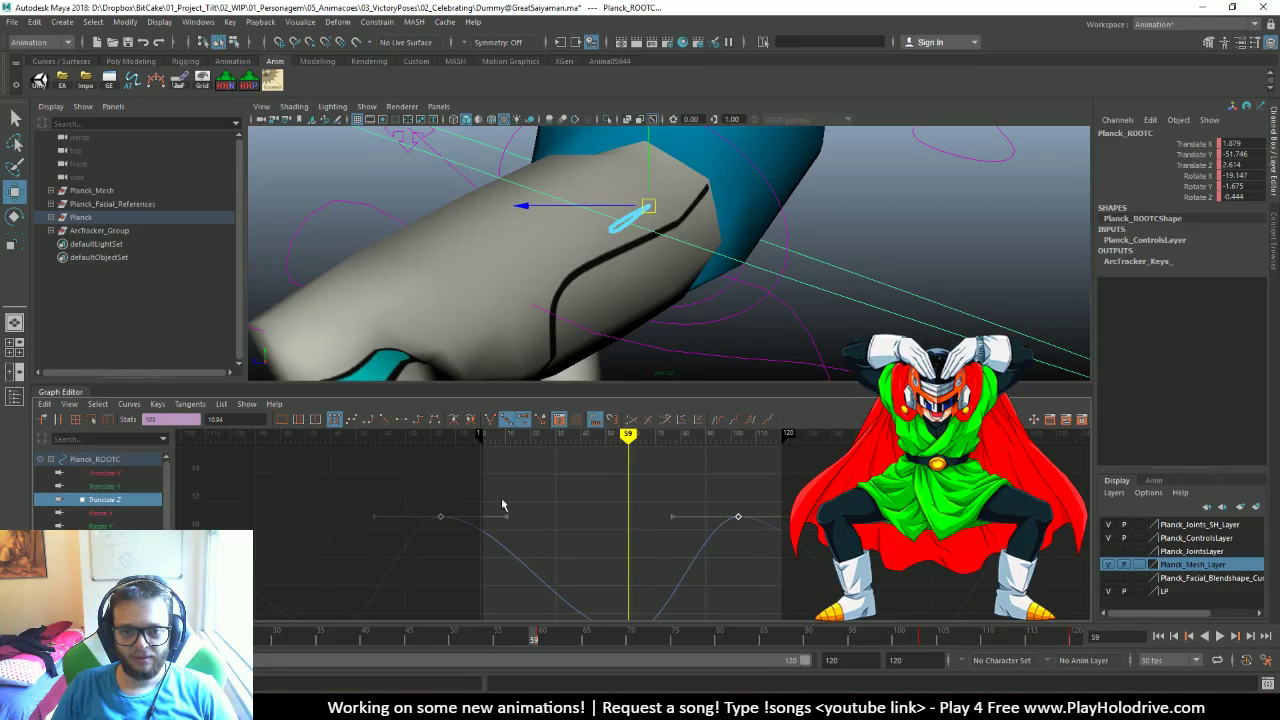
right_click_drag(728, 229, 735, 271, "alt")
middle_click_drag(752, 548, 766, 509, "alt")
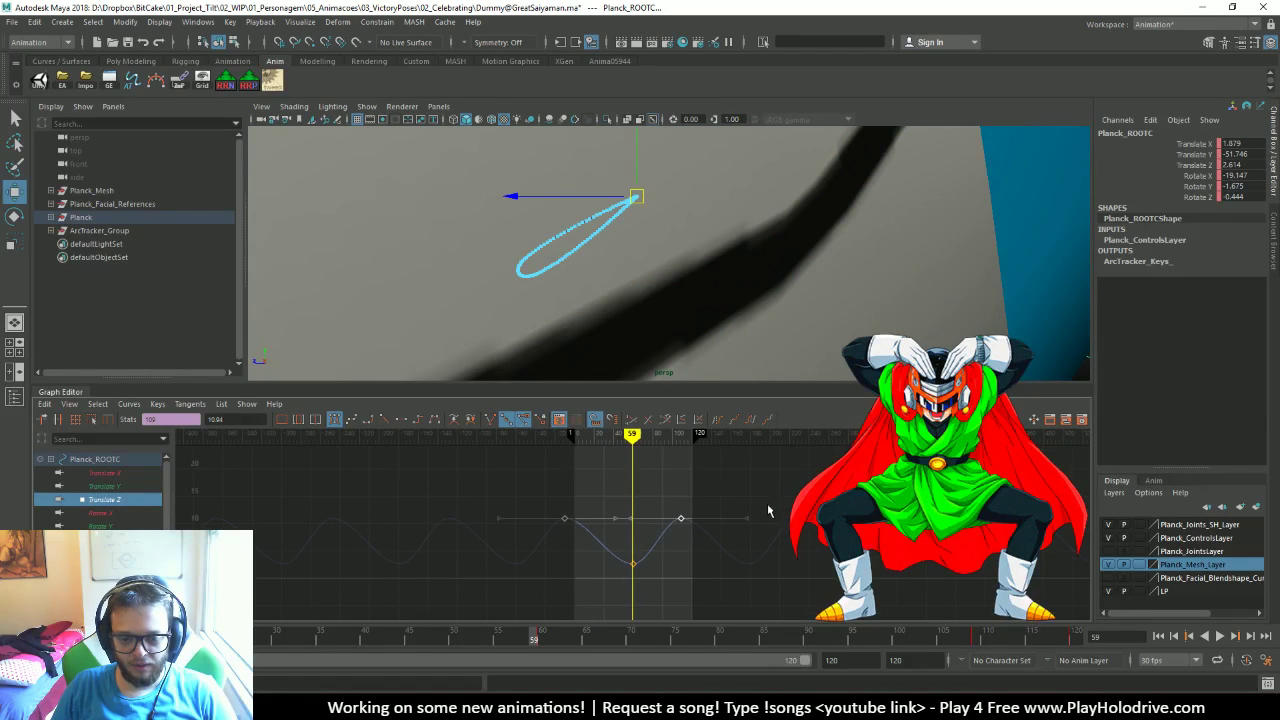
middle_click_drag(697, 547, 719, 546, "shift")
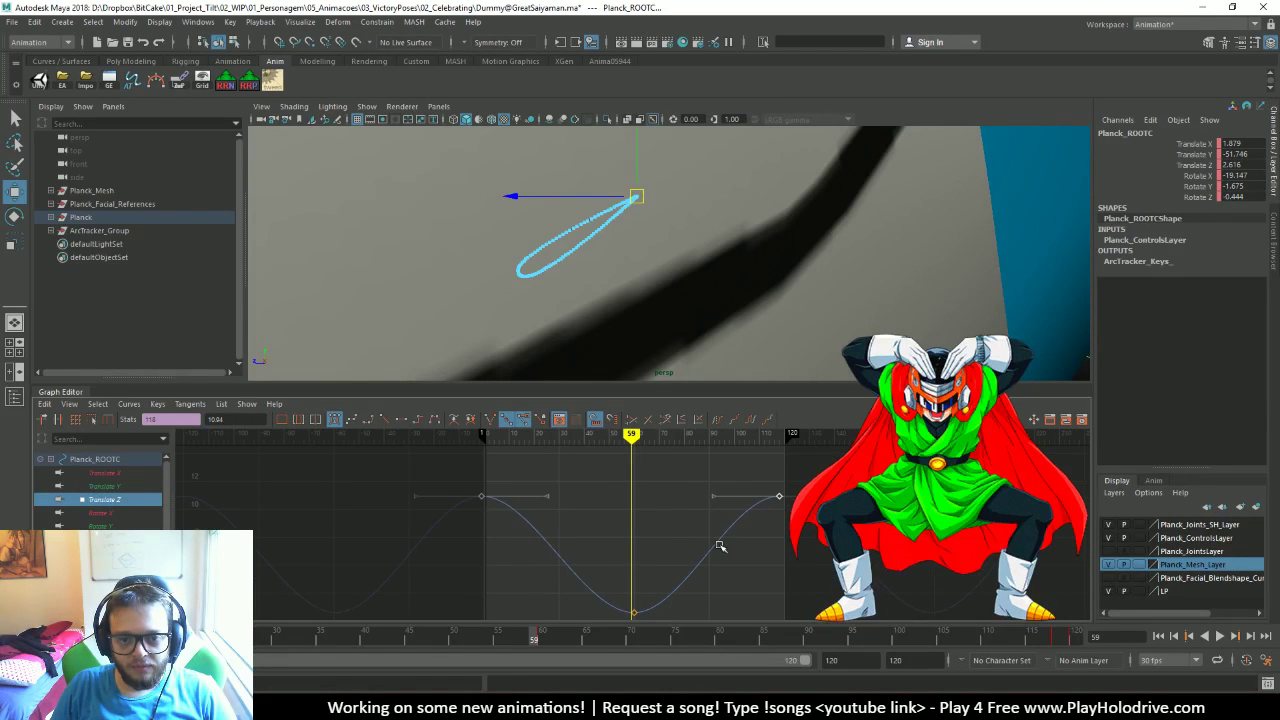
Select the whole Translate Z curve and shift it earlier so its end key falls on frame 107
scroll(730, 293, "down", 3)
scroll(730, 293, "up", 3)
mouse_move(730, 293)
left_mouse_down("alt")
mouse_move(751, 309)
mouse_move(729, 289)
left_mouse_up("alt")
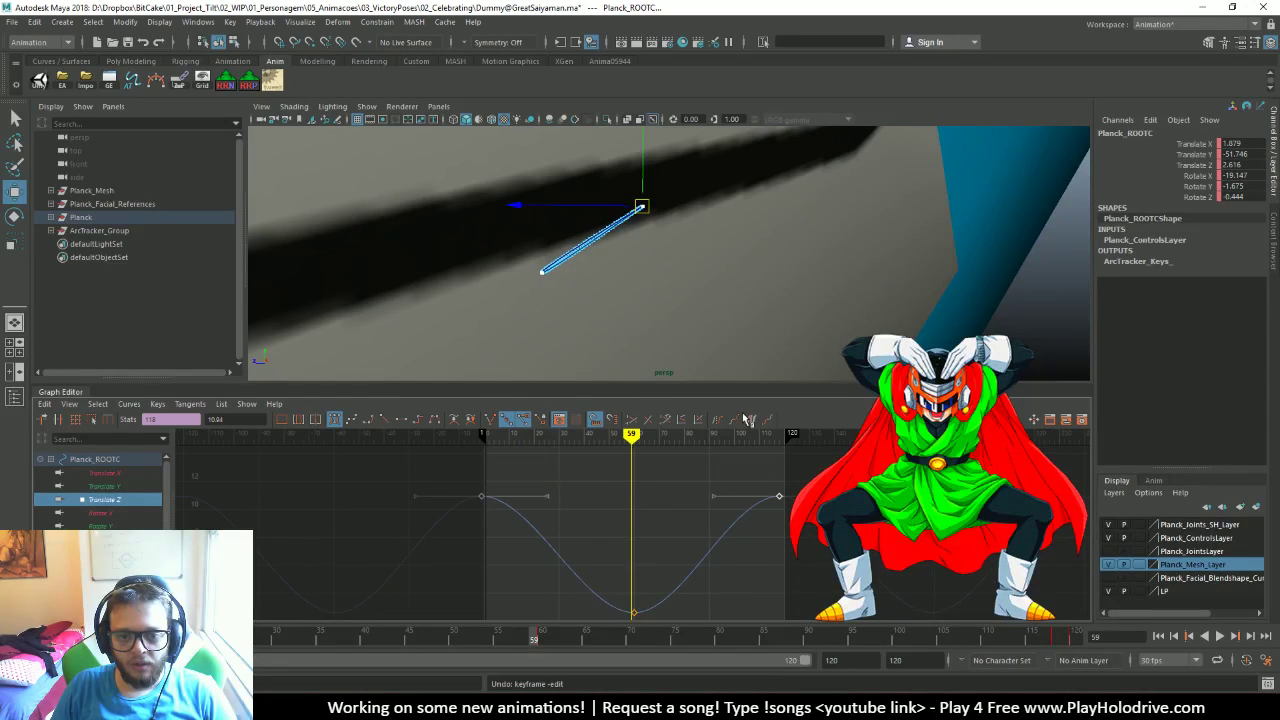
scroll(710, 281, "down", 3)
left_click_drag(710, 281, 694, 271, "alt")
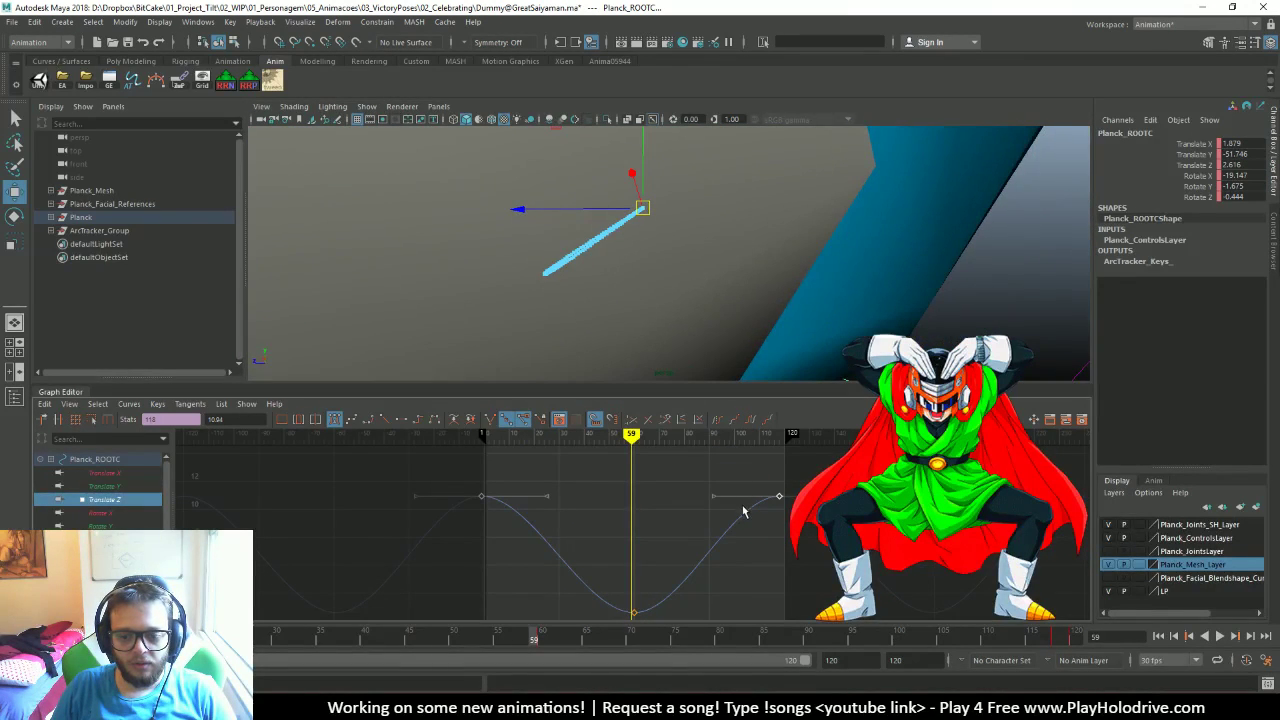
left_click(366, 608)
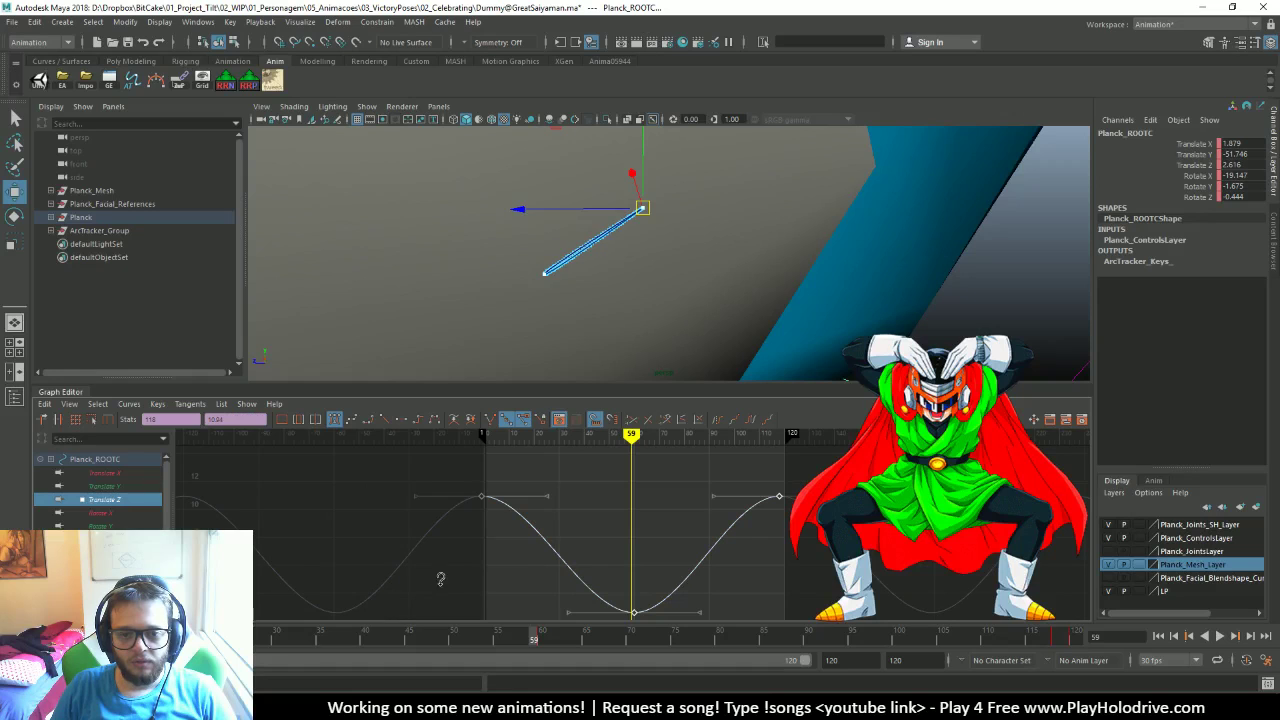
middle_click_drag(443, 577, 412, 589, "shift")
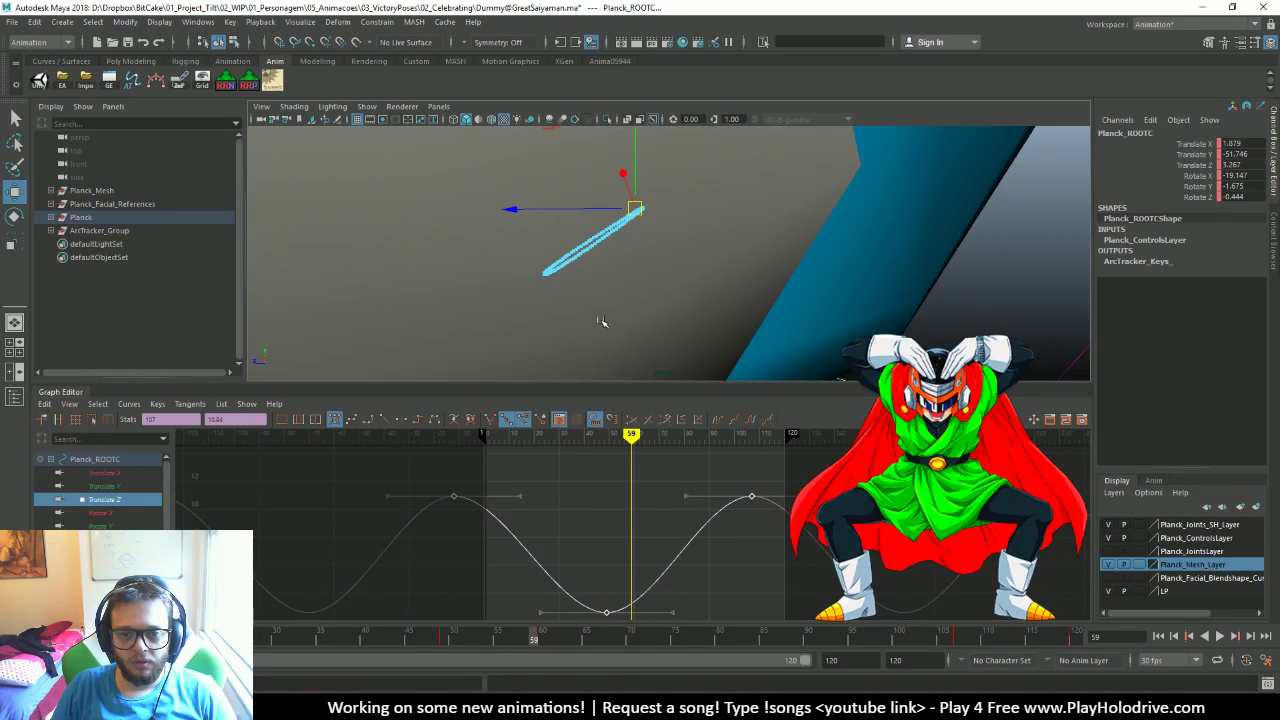
Try to scale the values of the Translate Z keys to widen the arc, and undo the scaling
left_click_drag(600, 323, 597, 544, "alt")
middle_click_drag(597, 544, 600, 543)
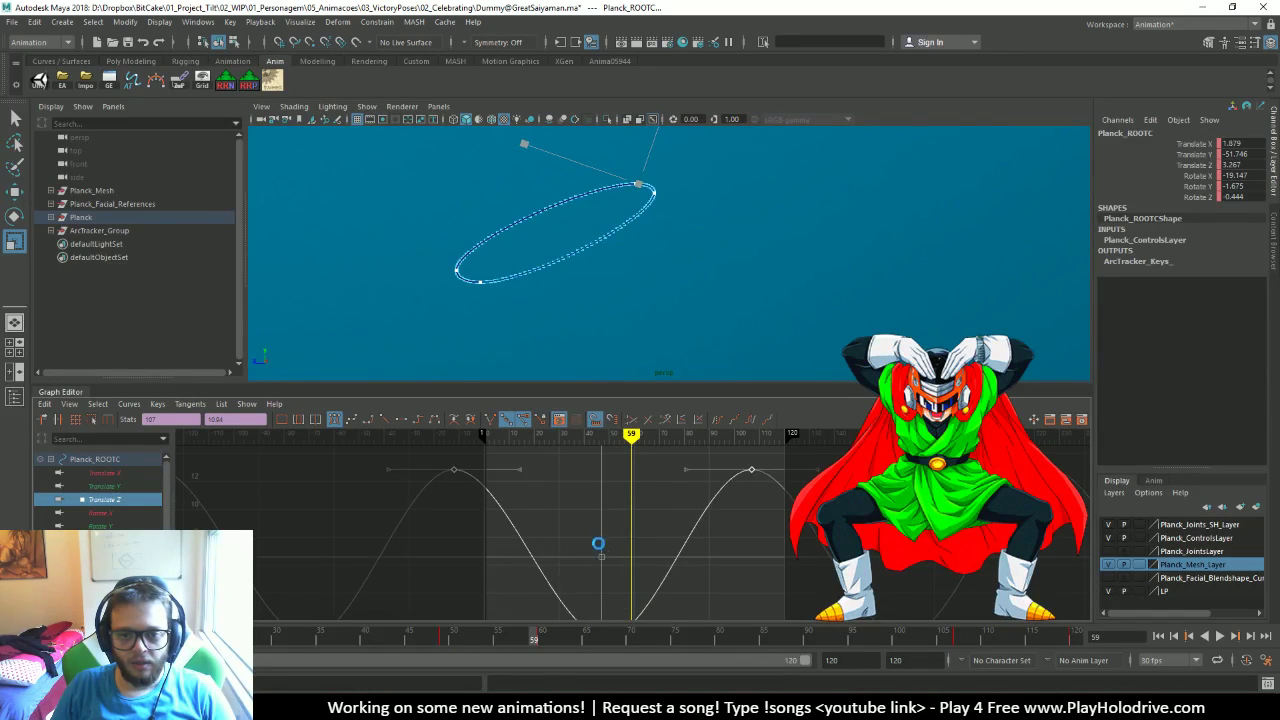
key("ctrl+z")
Lower the outer Translate Z keys to about 6.6 to shorten the hip root's front-to-back travel
scroll(605, 545, "down", 5)
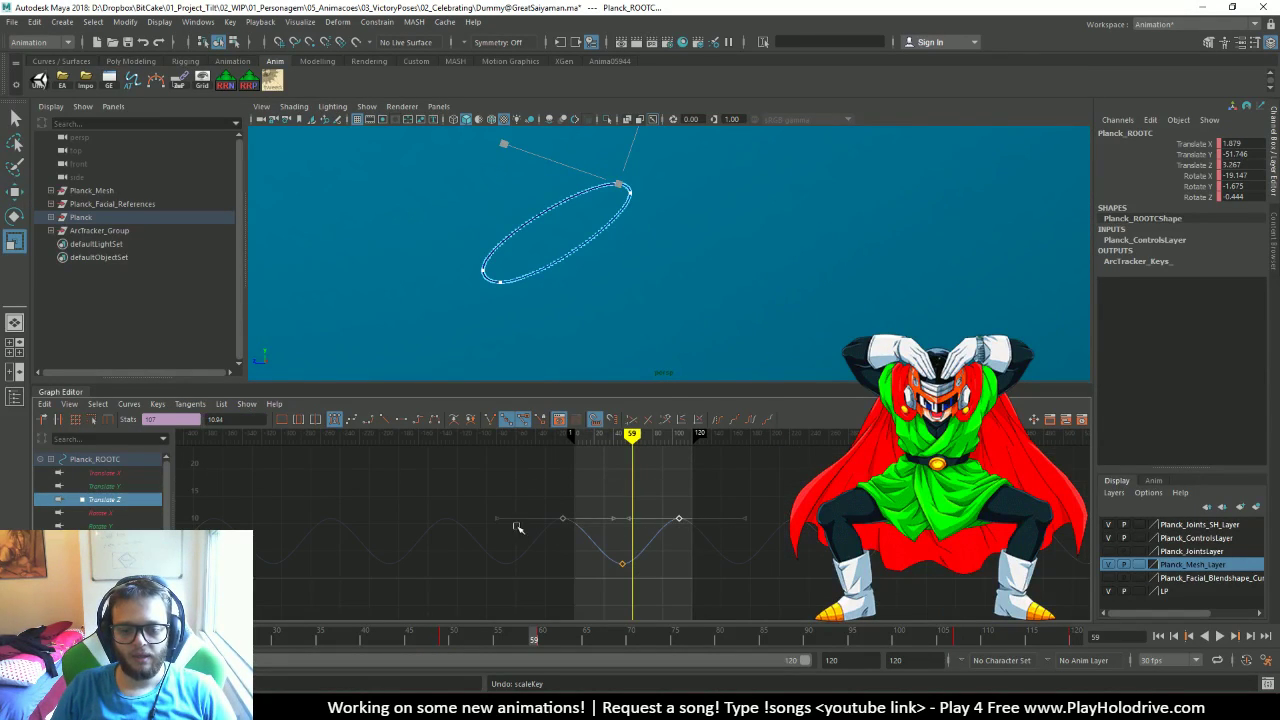
key("w")
middle_click_drag(538, 557, 536, 569)
Play back the loop from the first frame and examine the hip root's arc from the side and the front
scroll(622, 341, "down", 5)
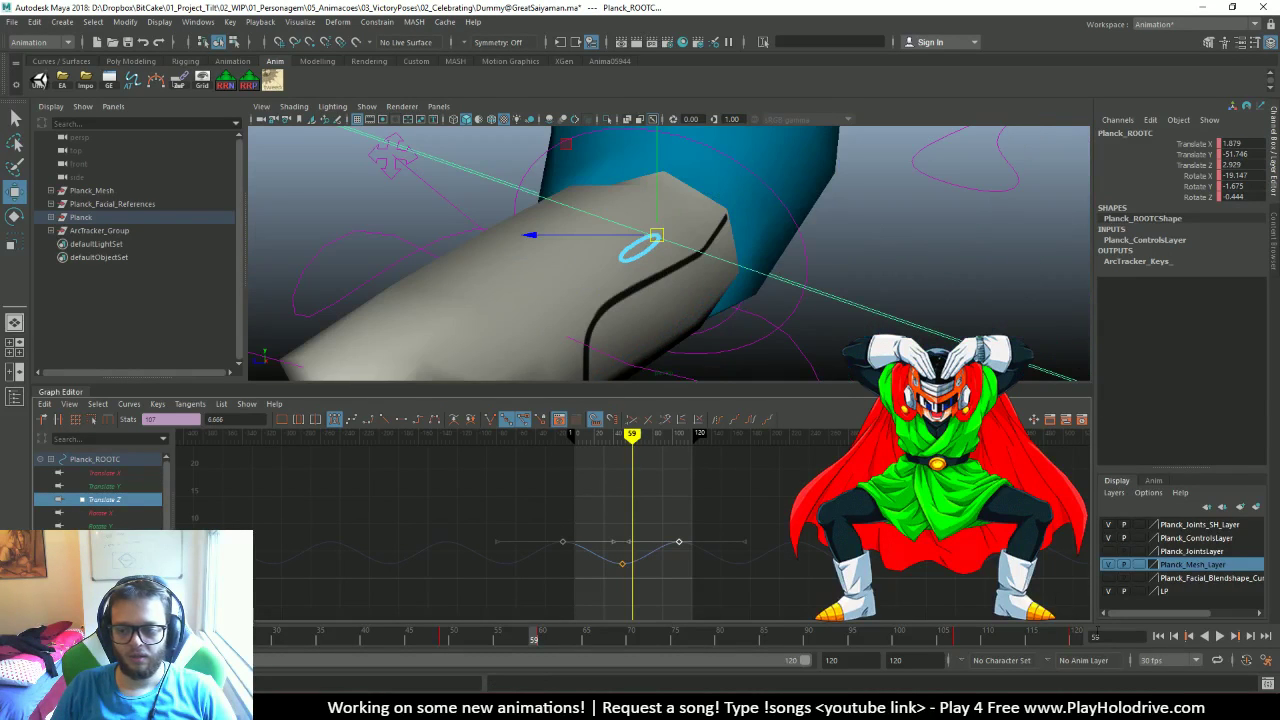
left_click(1159, 637)
left_click(1219, 636)
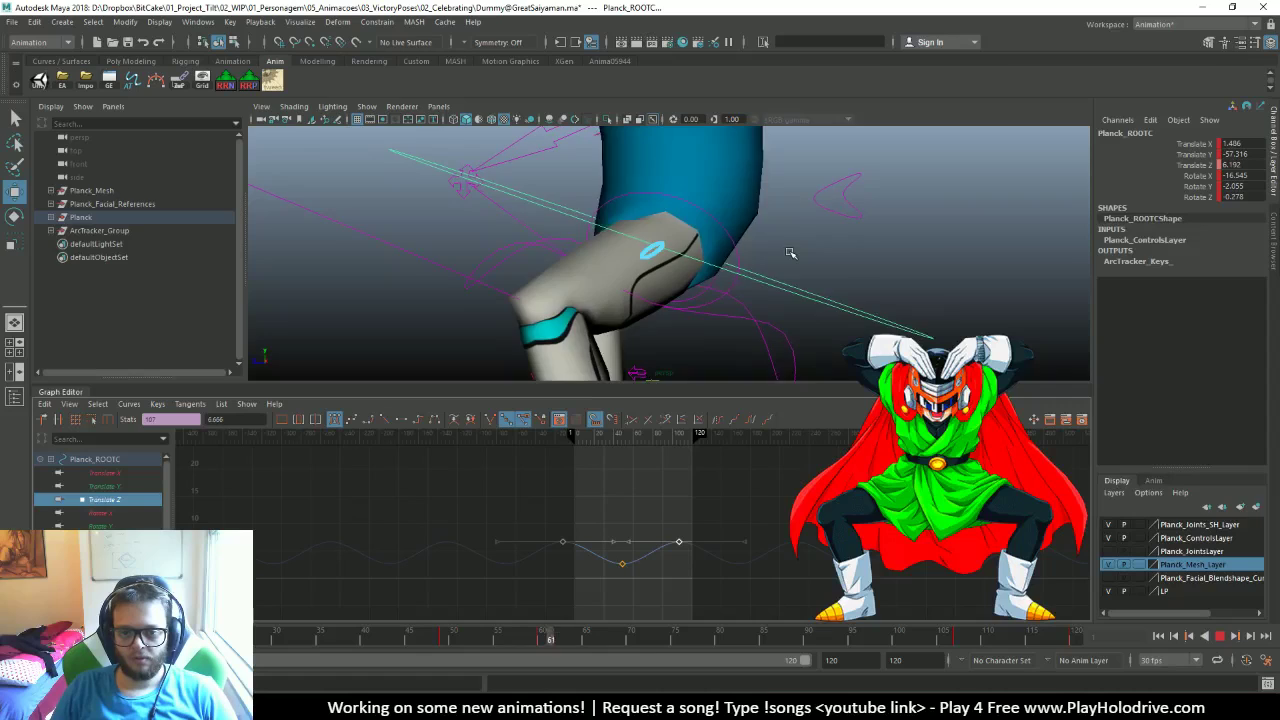
left_click_drag(790, 253, 614, 247, "alt")
key("alt+v")
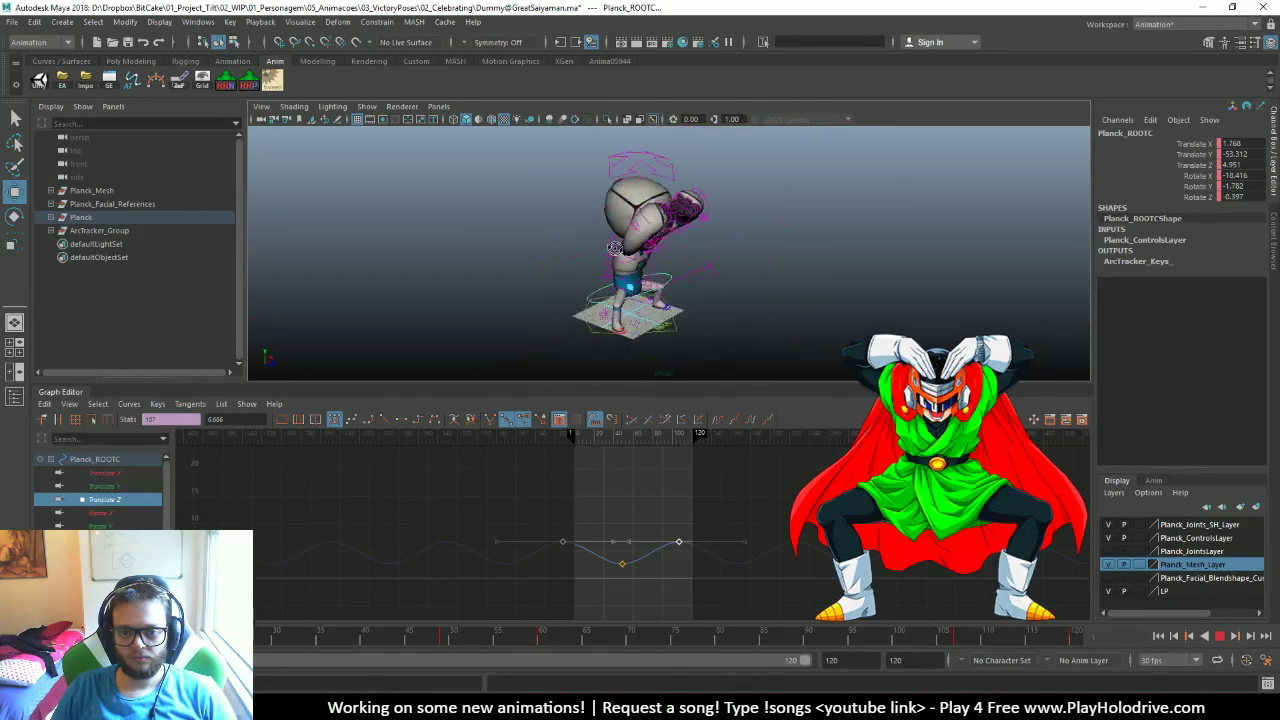
scroll(614, 247, "up", 5)
left_click(1219, 636)
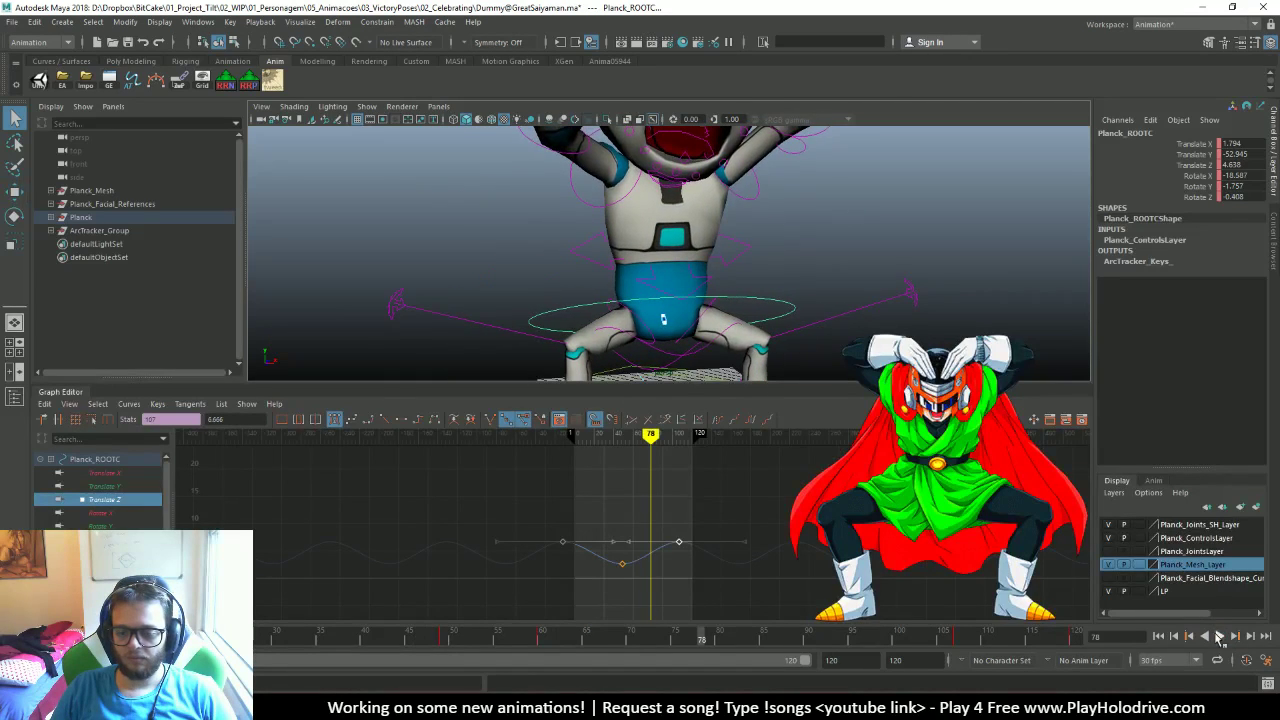
scroll(813, 257, "up", 3)
left_click_drag(813, 257, 709, 261, "alt")
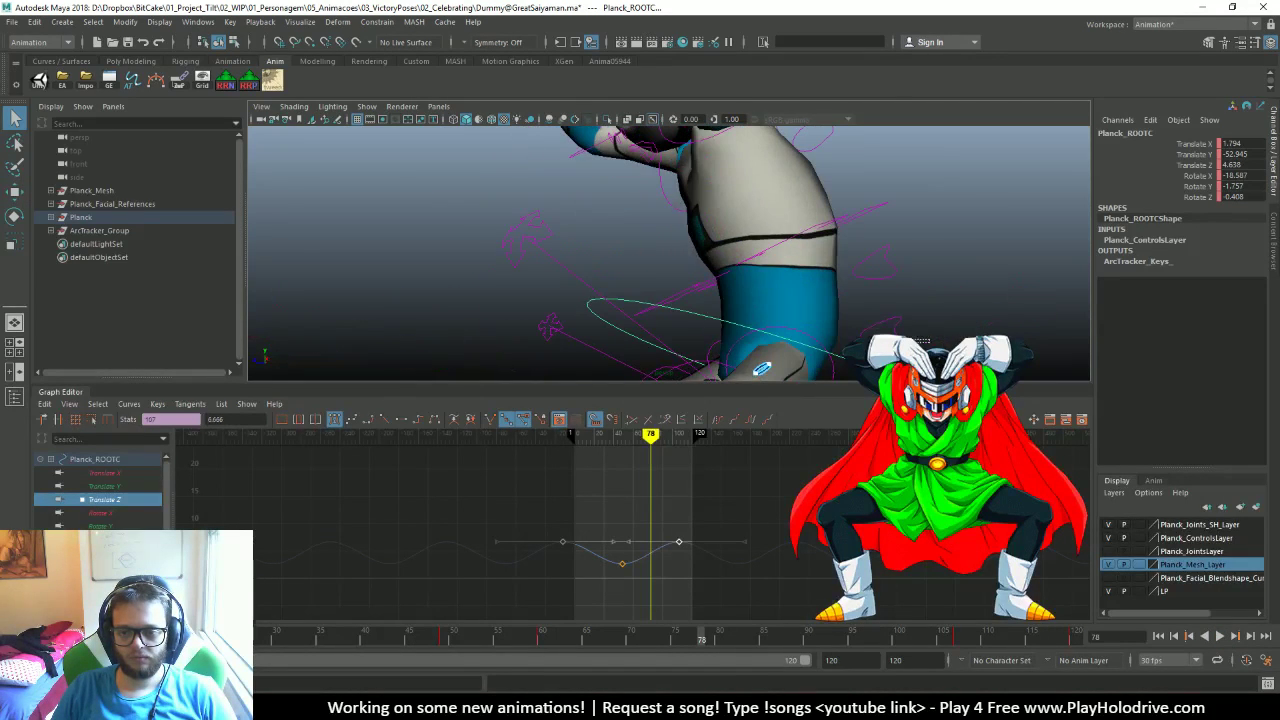
Select the two spine FK controls and the spine top IK control, and key their rotations at frames 1 and 120
left_click(863, 278)
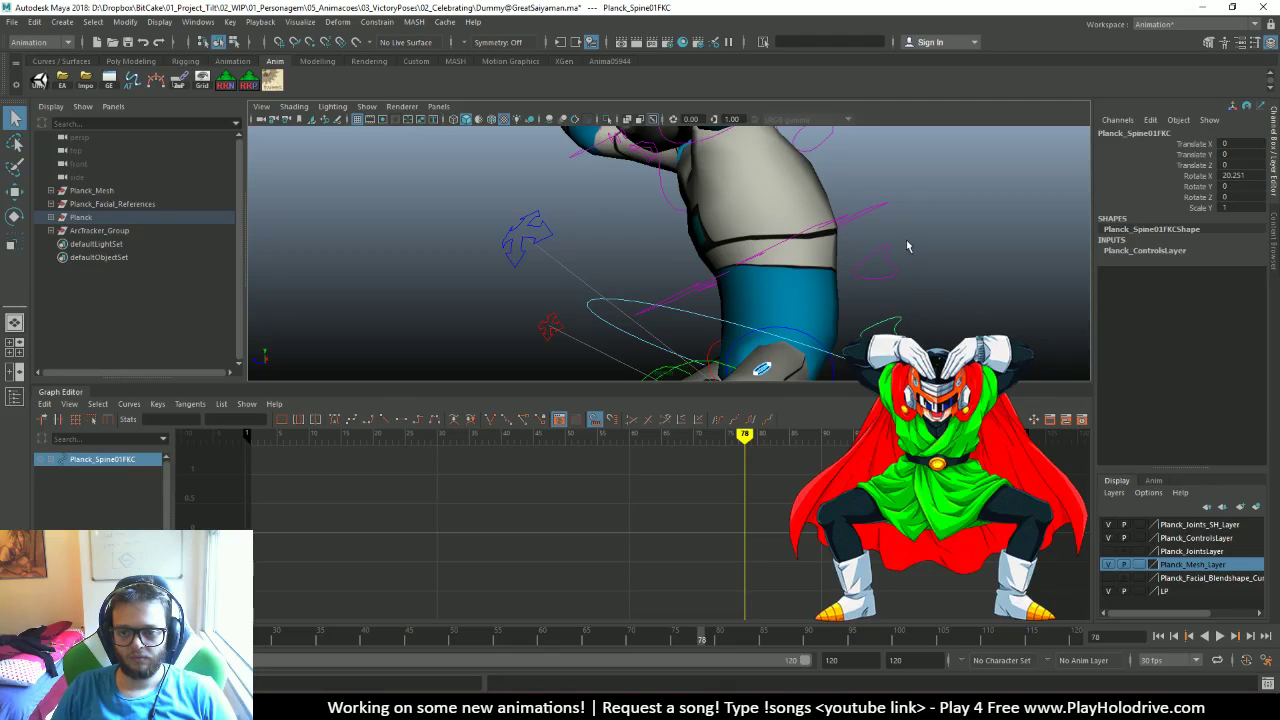
left_click(880, 255, "shift")
left_click(871, 237, "shift")
scroll(871, 237, "down", 3)
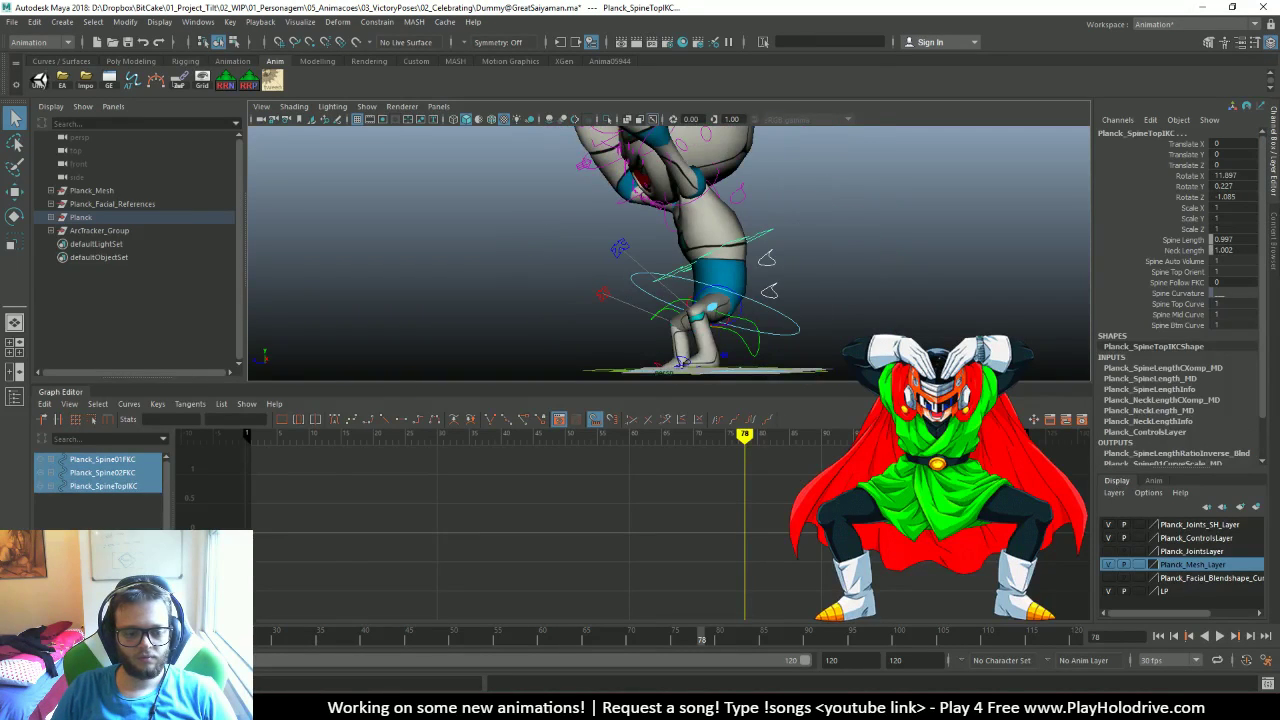
key("alt+shift+v")
left_click_drag(1190, 186, 1195, 203)
key("shift+e")
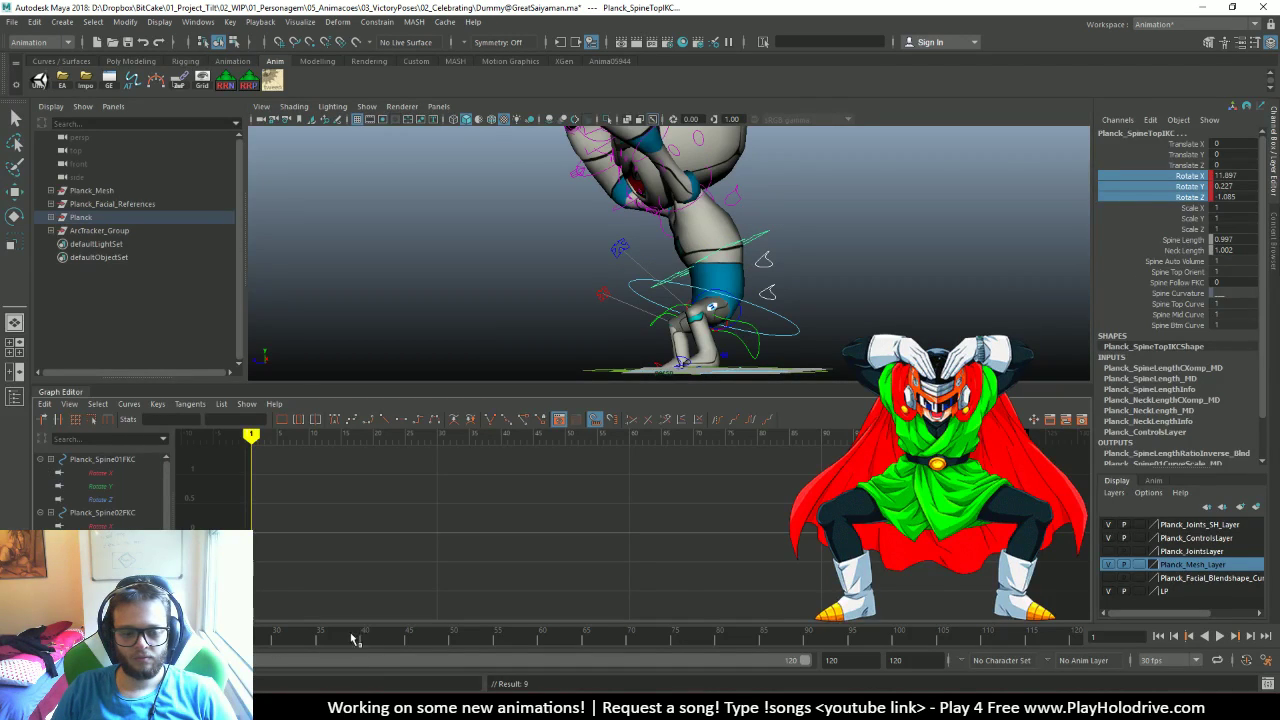
left_click_drag(435, 643, 1078, 640)
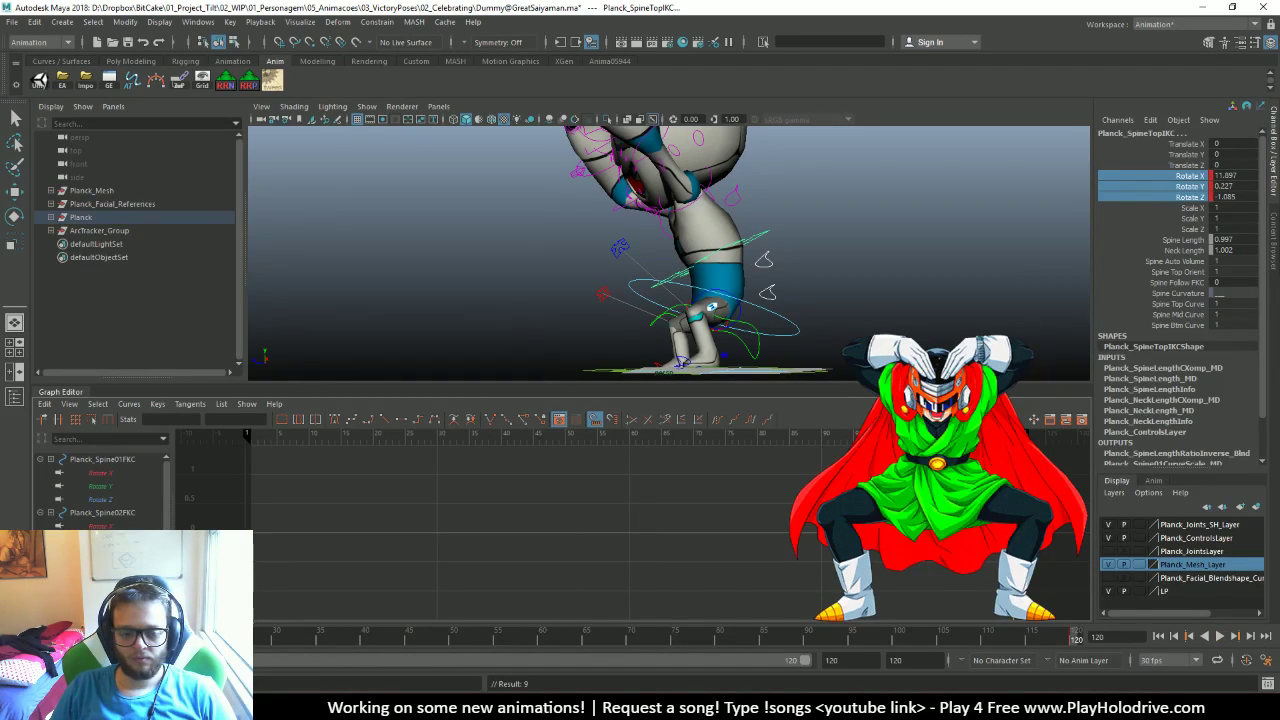
Rotate the three spine controls slightly at frame 60, giving the spine top a Rotate X of about 10.8 and Rotate Z of about -1.47
key("alt+v")
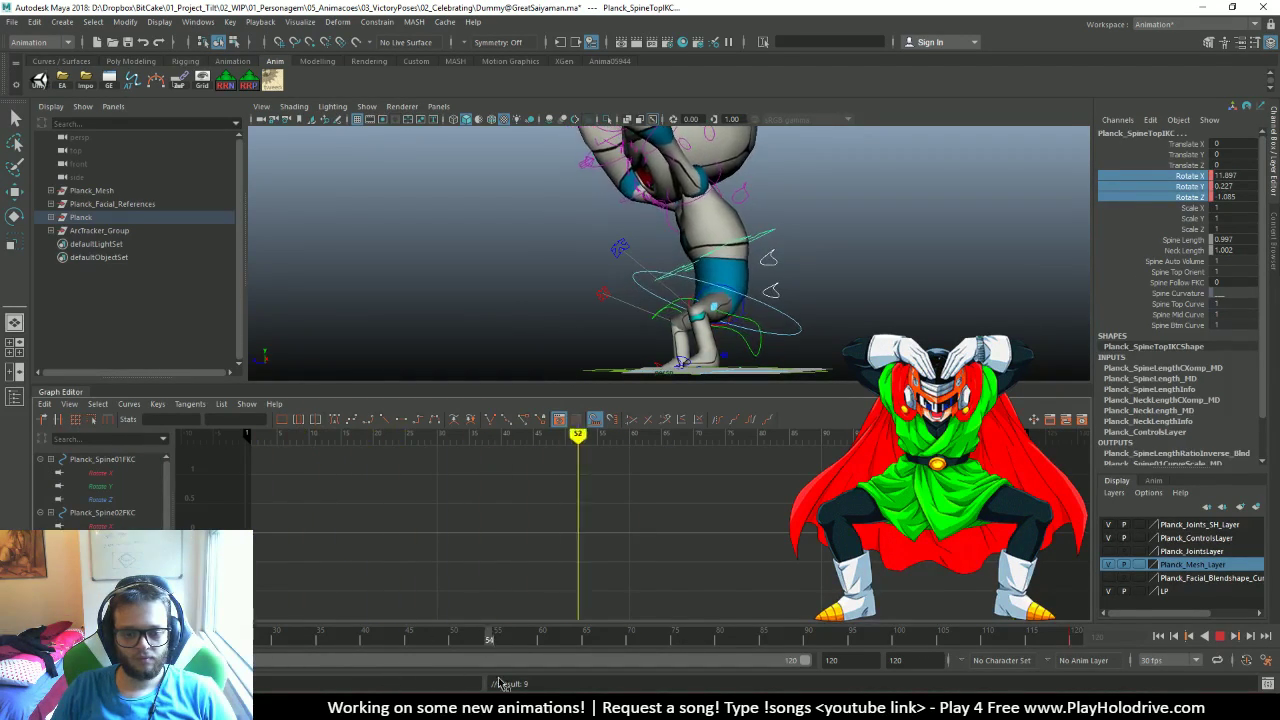
key("alt+v")
key("e")
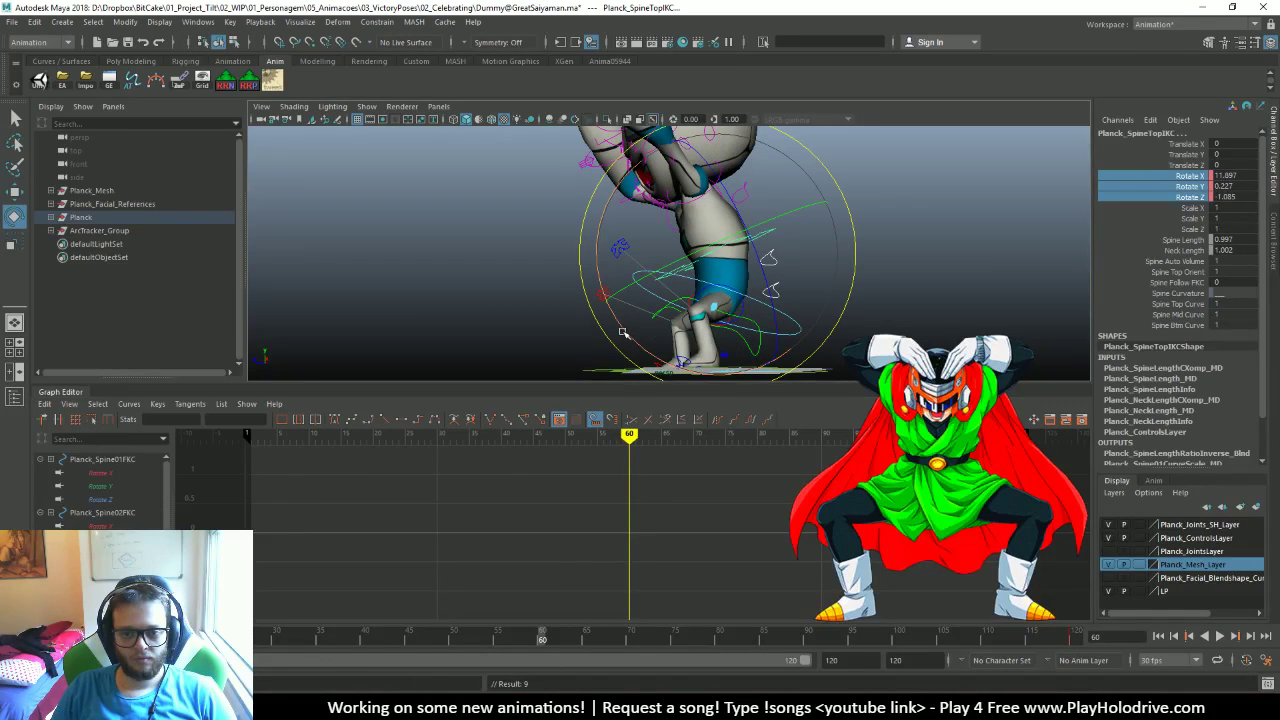
left_click_drag(624, 333, 765, 213)
key("space")
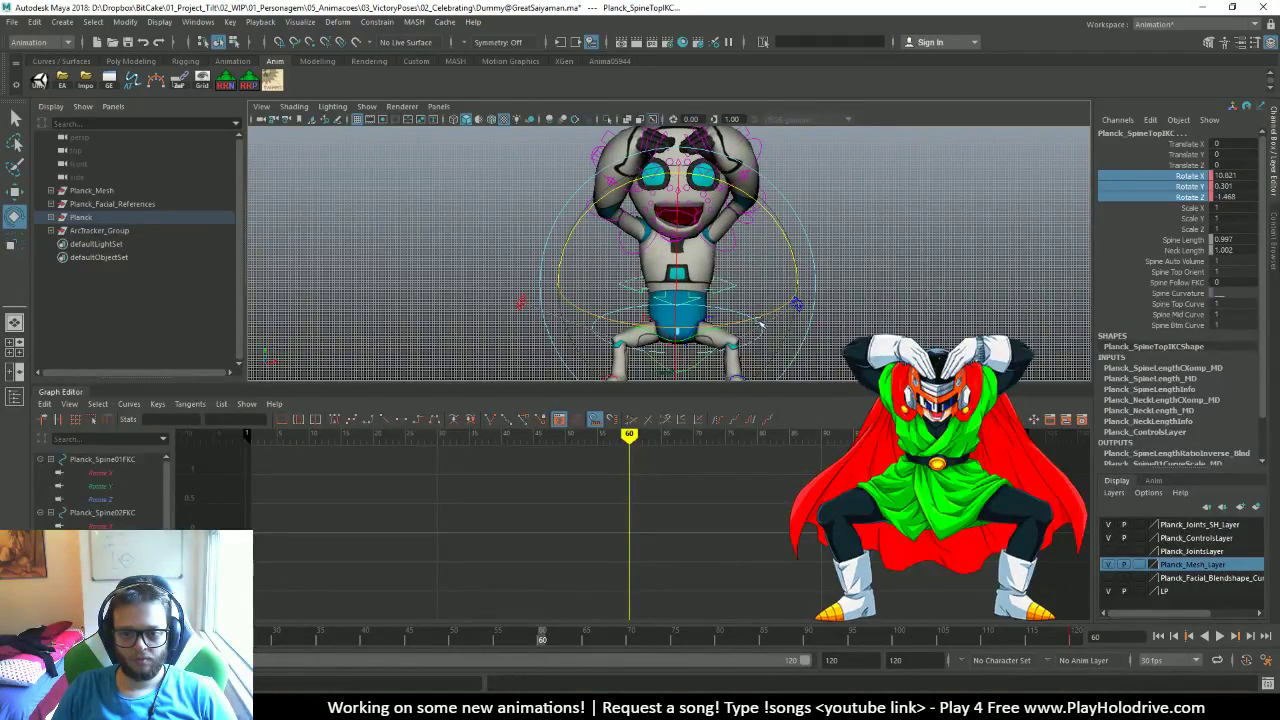
key("ctrl+z")
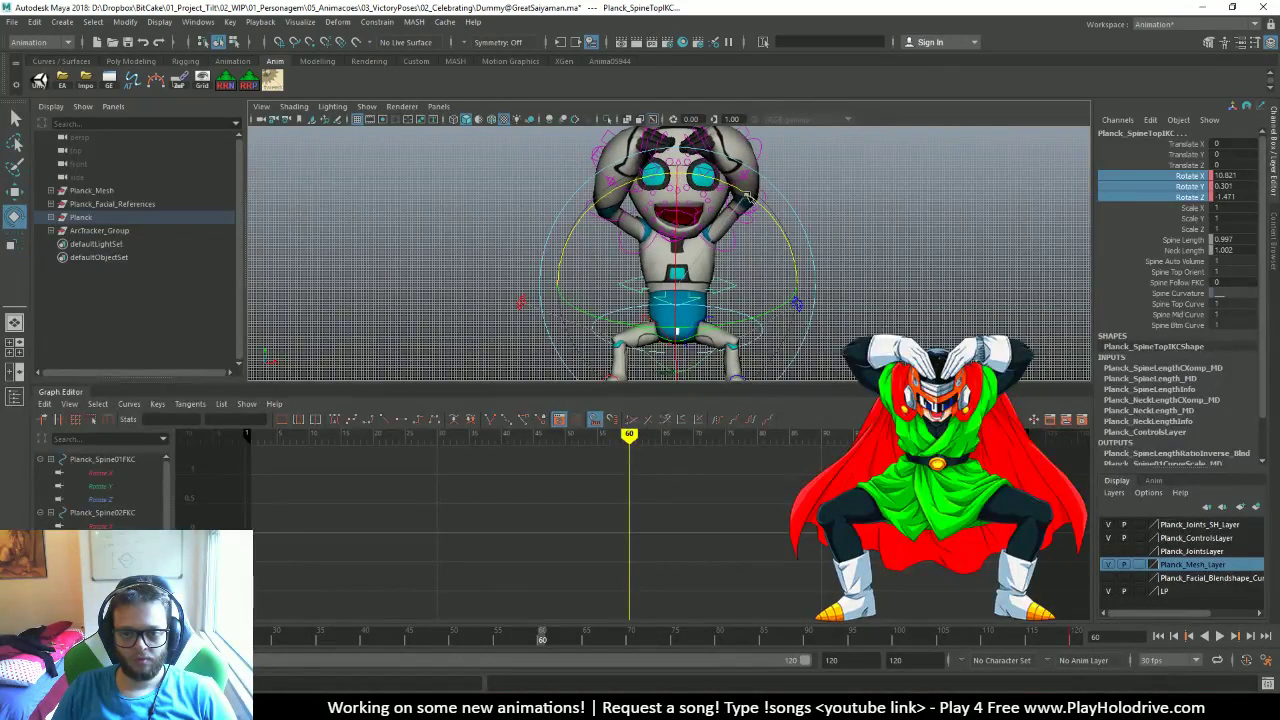
left_click_drag(876, 298, 860, 330, "alt")
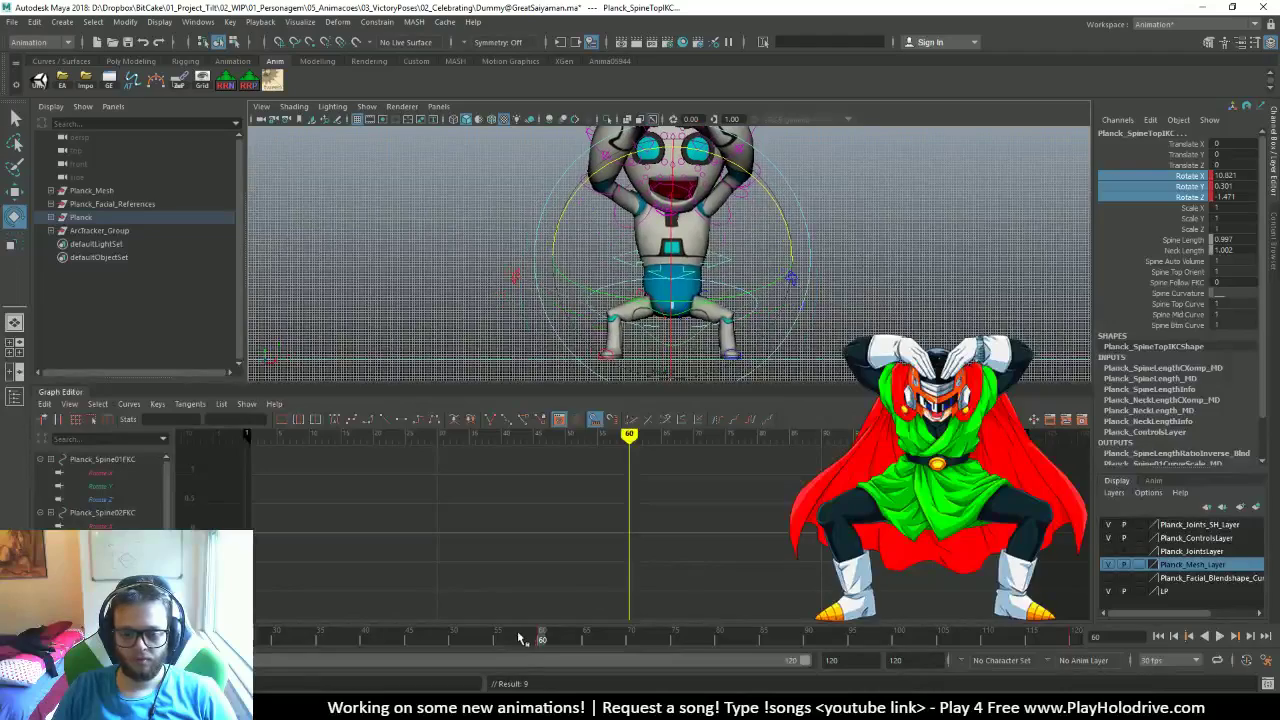
Play back the loop and examine the spine's motion from the front and the side
key("alt+v")
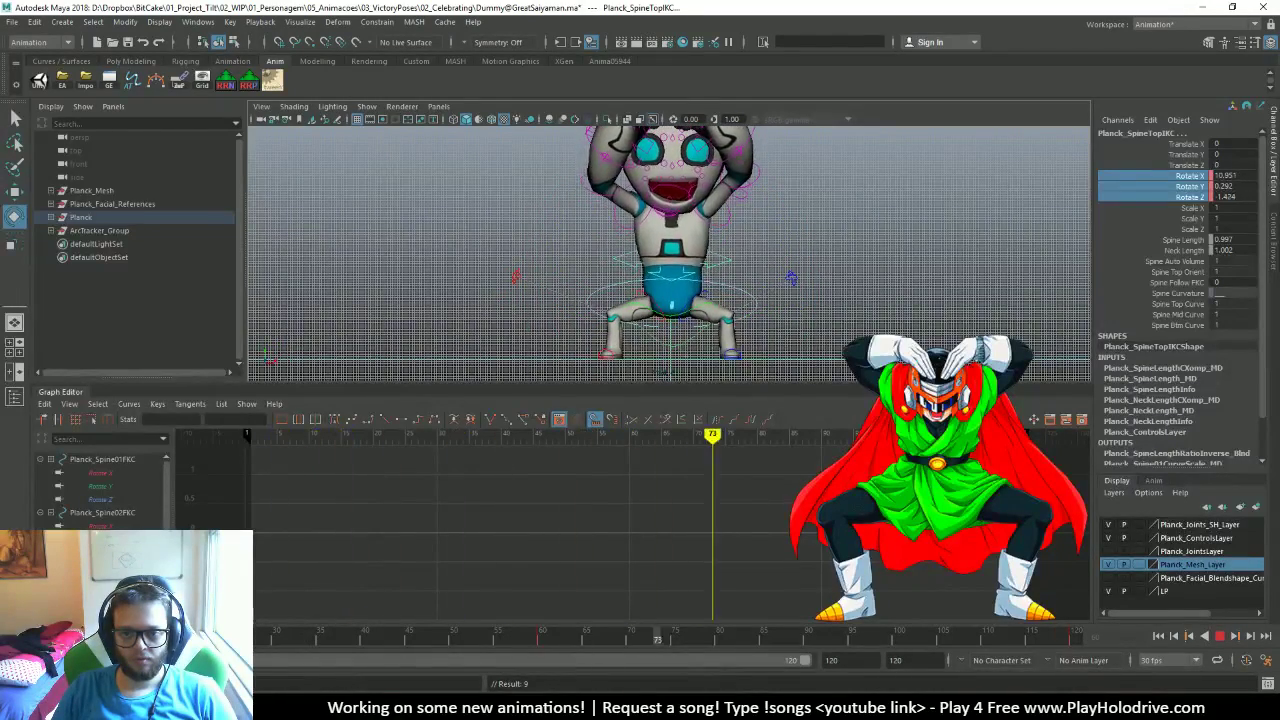
left_click_drag(760, 250, 713, 218, "alt")
right_click_drag(713, 218, 760, 228, "alt")
middle_click_drag(760, 228, 700, 250, "alt")
key("q")
left_click_drag(700, 250, 690, 270, "alt")
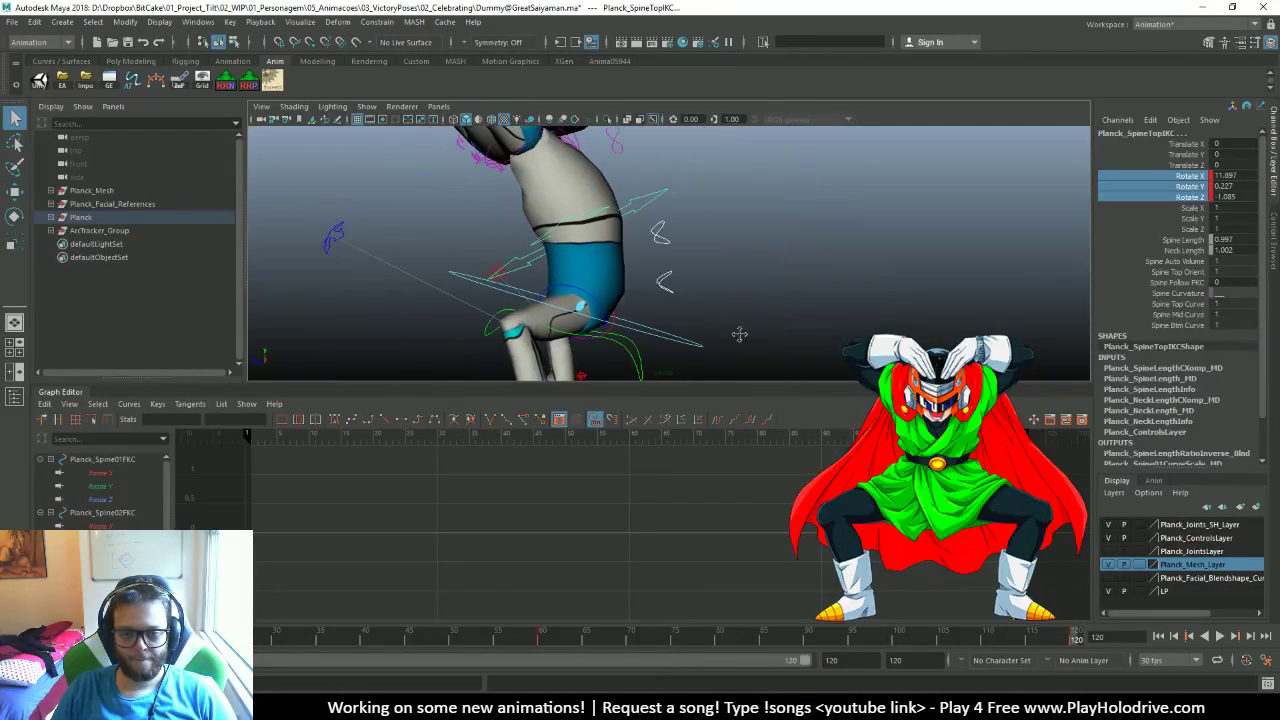
middle_click_drag(690, 270, 698, 272, "alt")
left_click_drag(707, 281, 664, 291)
Make the spine rotation curves cycle, select the keys of Spine02 and the spine top, and play the loop from the first frame
right_click_drag(740, 331, 777, 277, "alt")
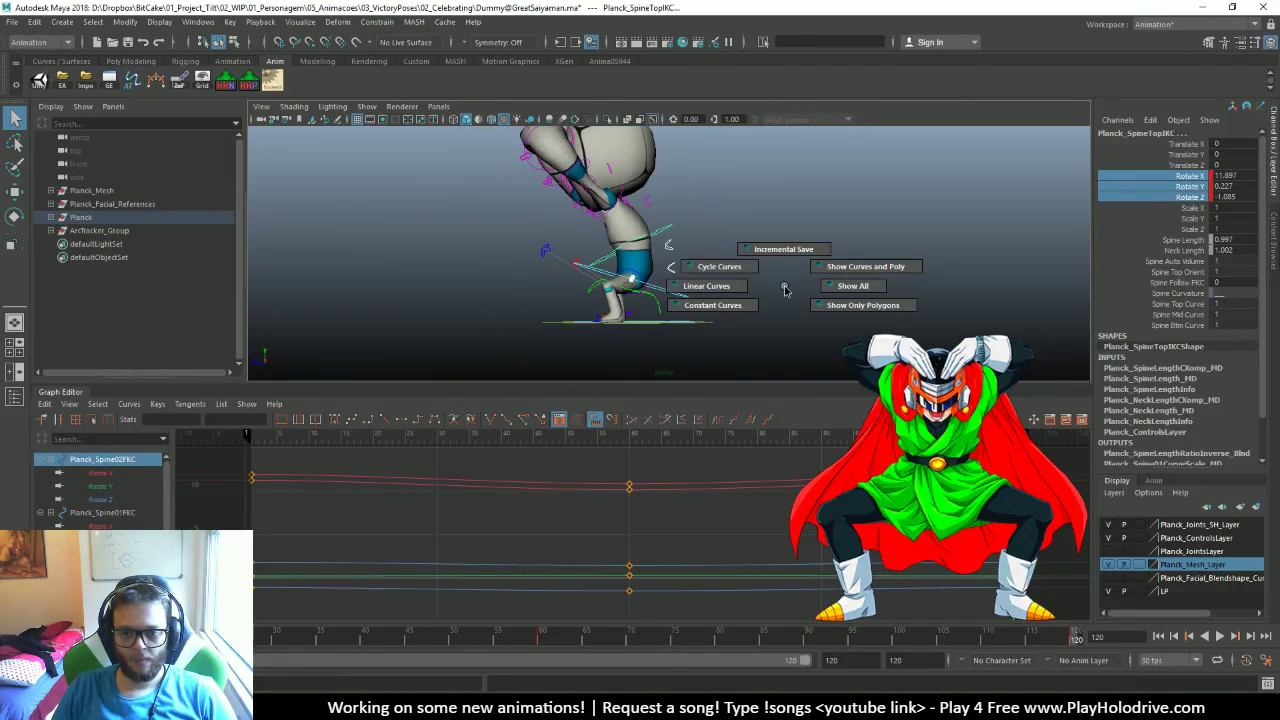
key("a")
left_click_drag(807, 478, 341, 680)
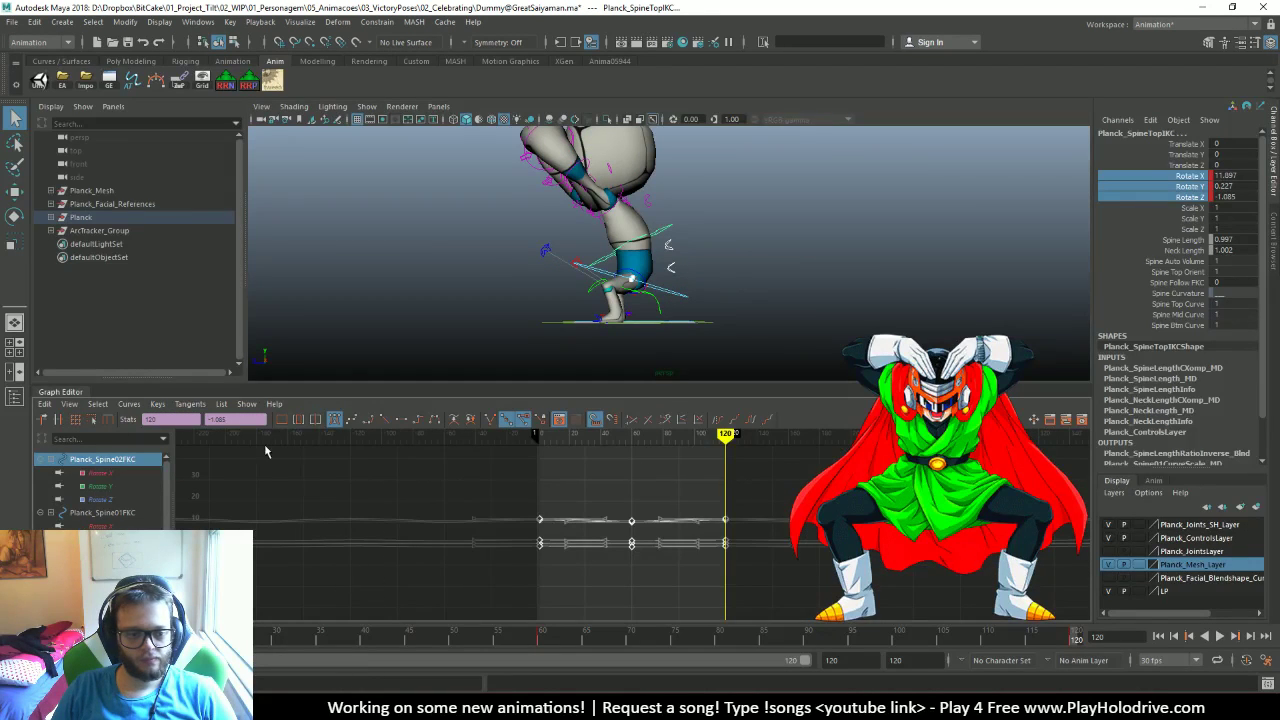
mouse_move(621, 440)
left_mouse_down()
mouse_move(631, 437)
mouse_move(606, 437)
left_mouse_up()
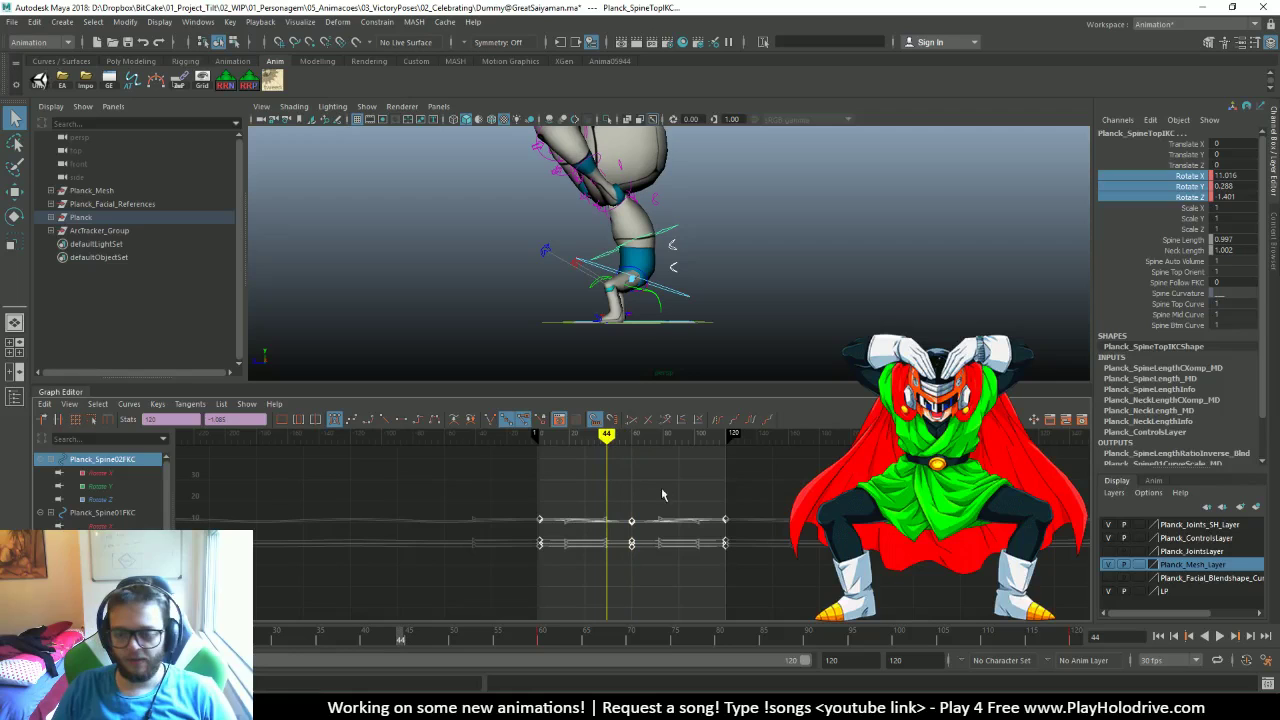
left_click(1158, 636)
left_click(1219, 636)
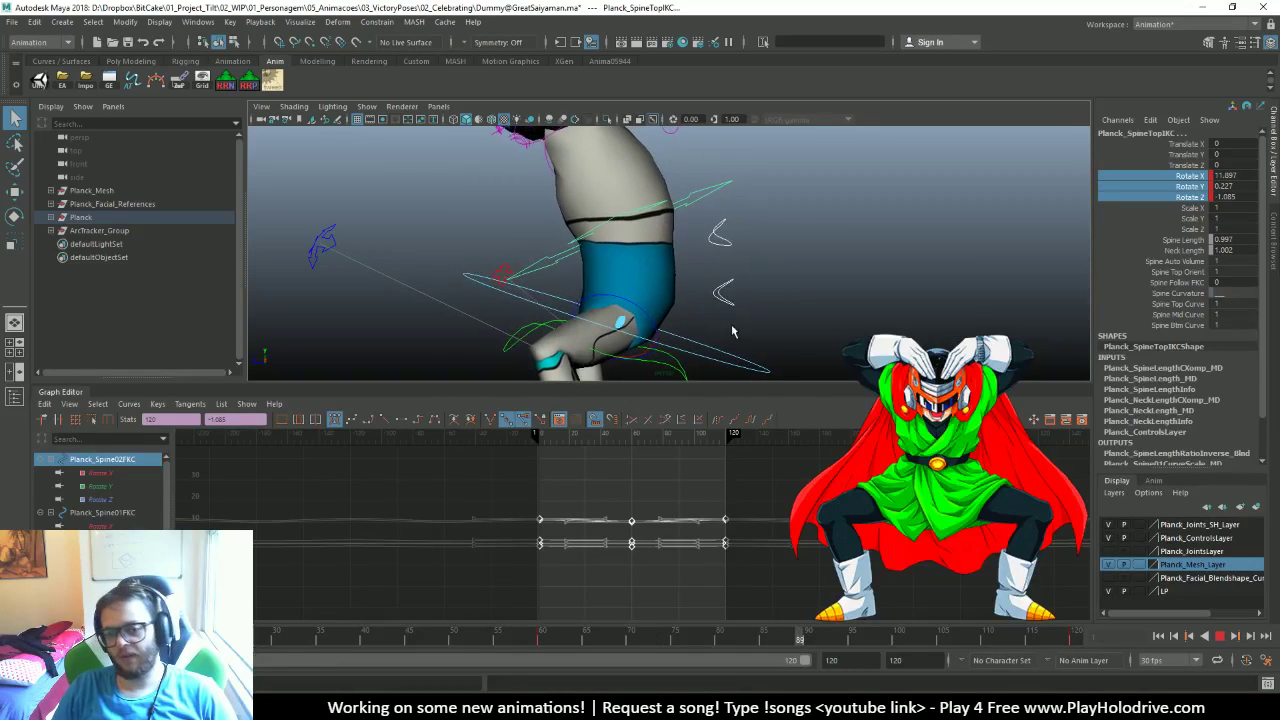
left_click(1219, 636)
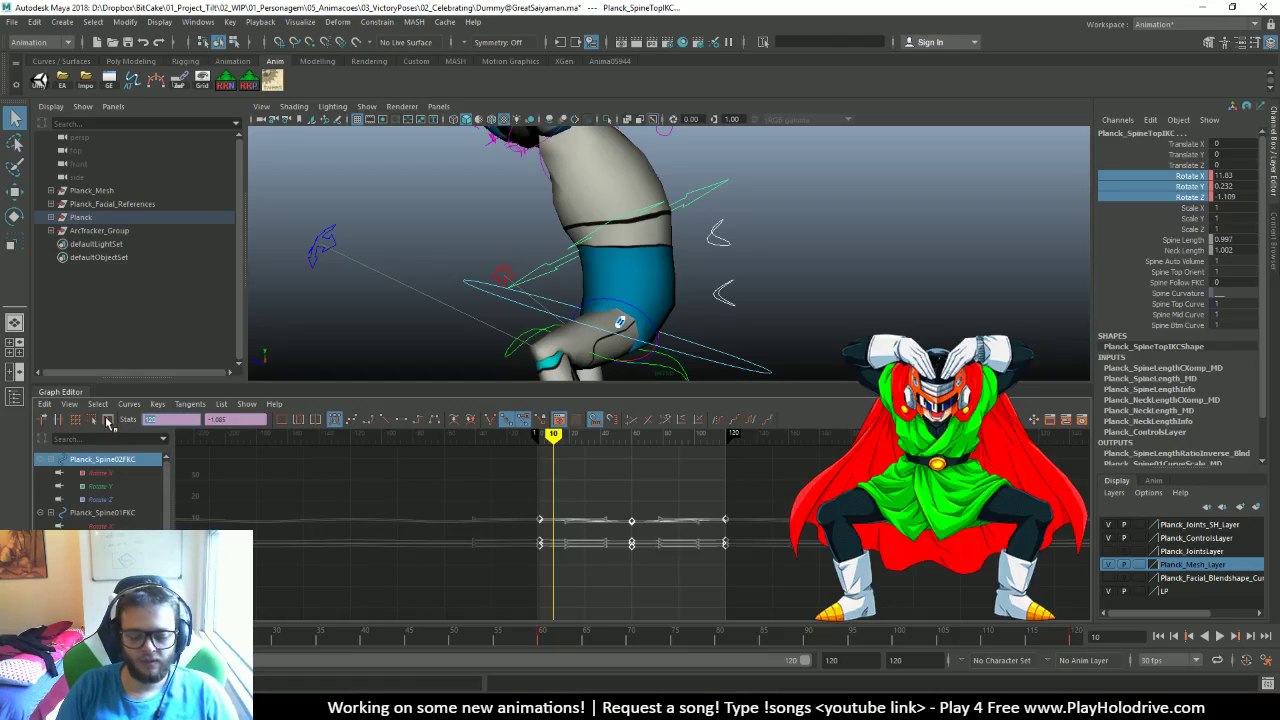
Try to shift the Spine02 and spine top rotation keys 10 frames later, and undo the shift
key("Return")
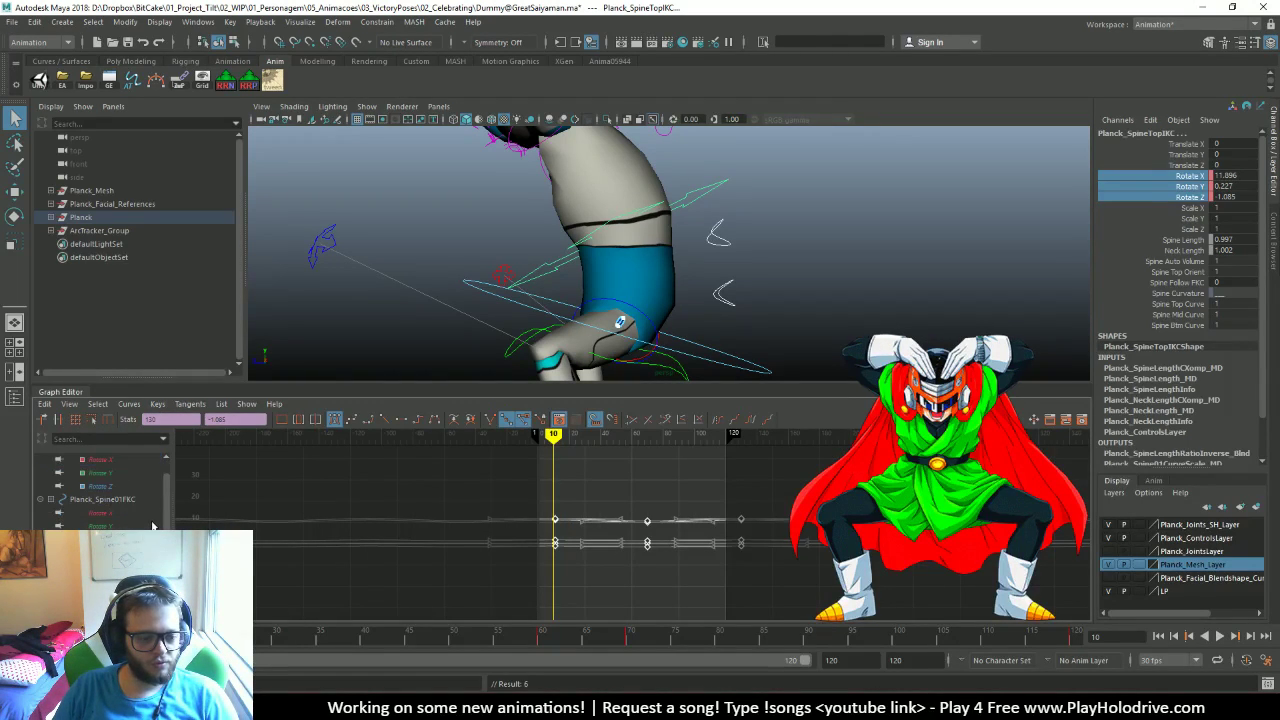
scroll(545, 279, "down", 3)
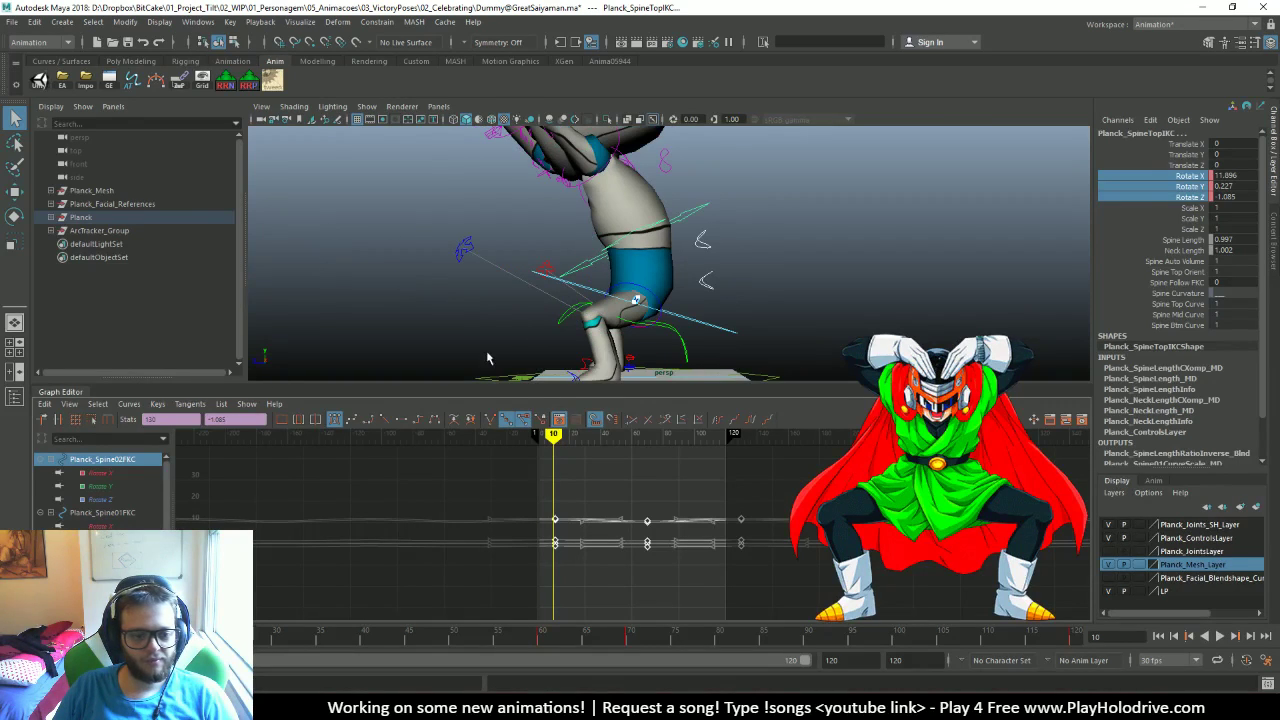
scroll(100, 488, "up", 1)
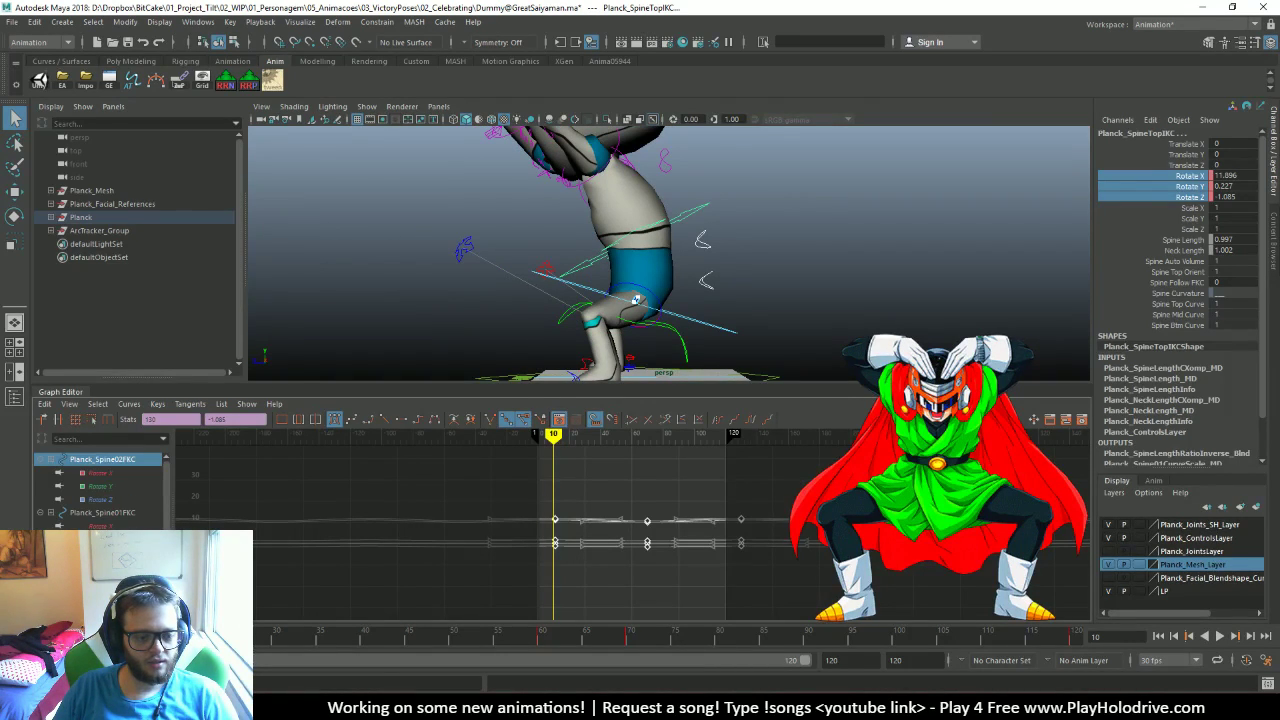
key("ctrl+z")
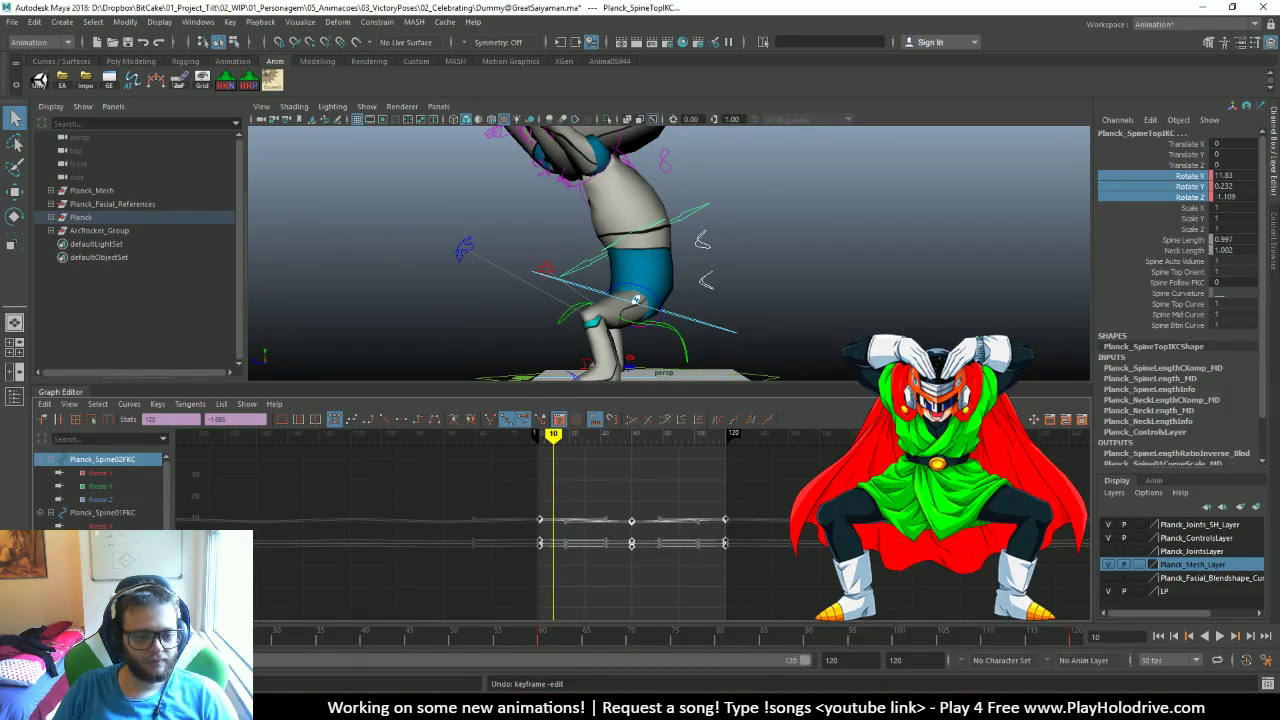
Add the Spine01 rotation keys to the selection and shift all three spine controls' keys 10 frames later, ending on frame 130
left_click(136, 513, "ctrl")
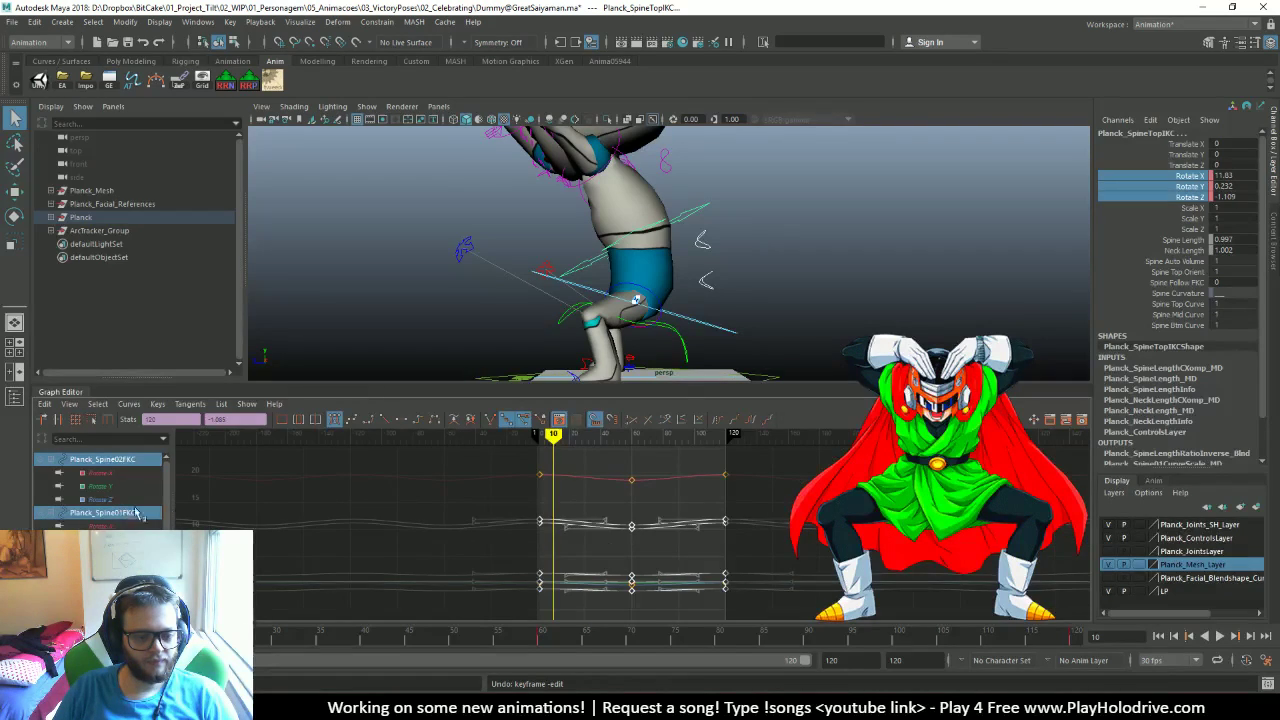
right_click(390, 295)
scroll(758, 505, "down", 3)
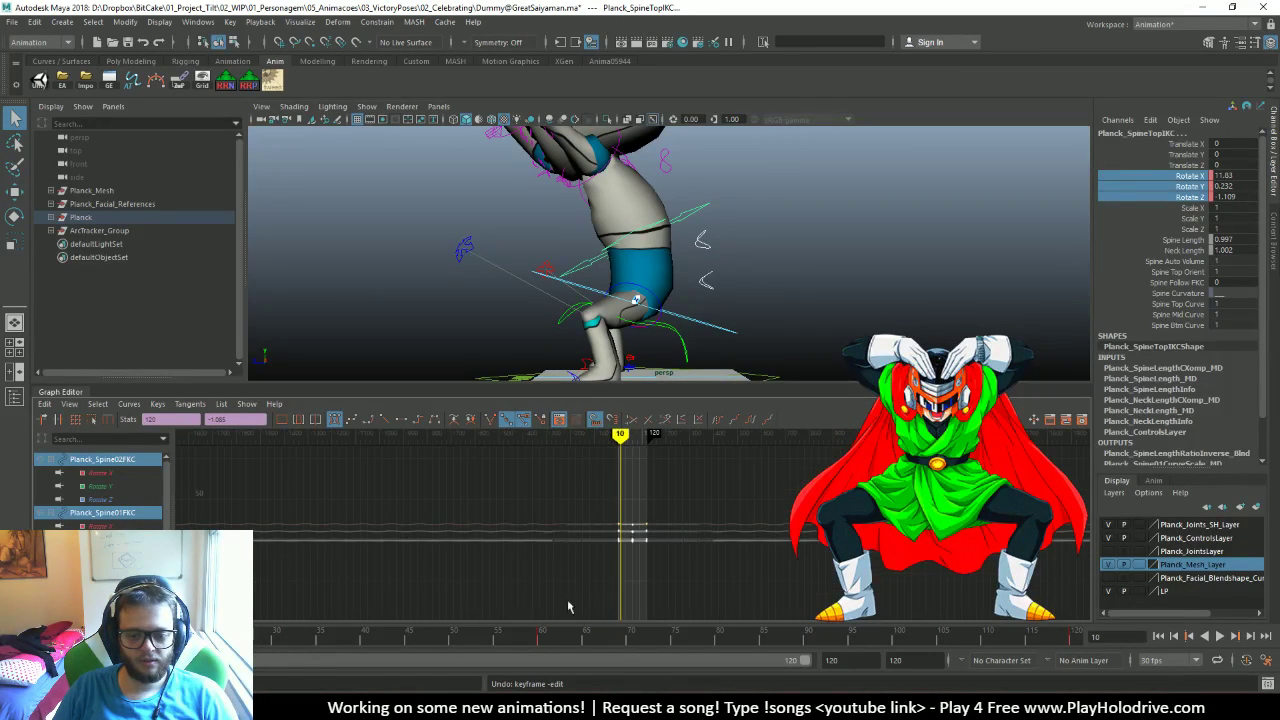
key("f")
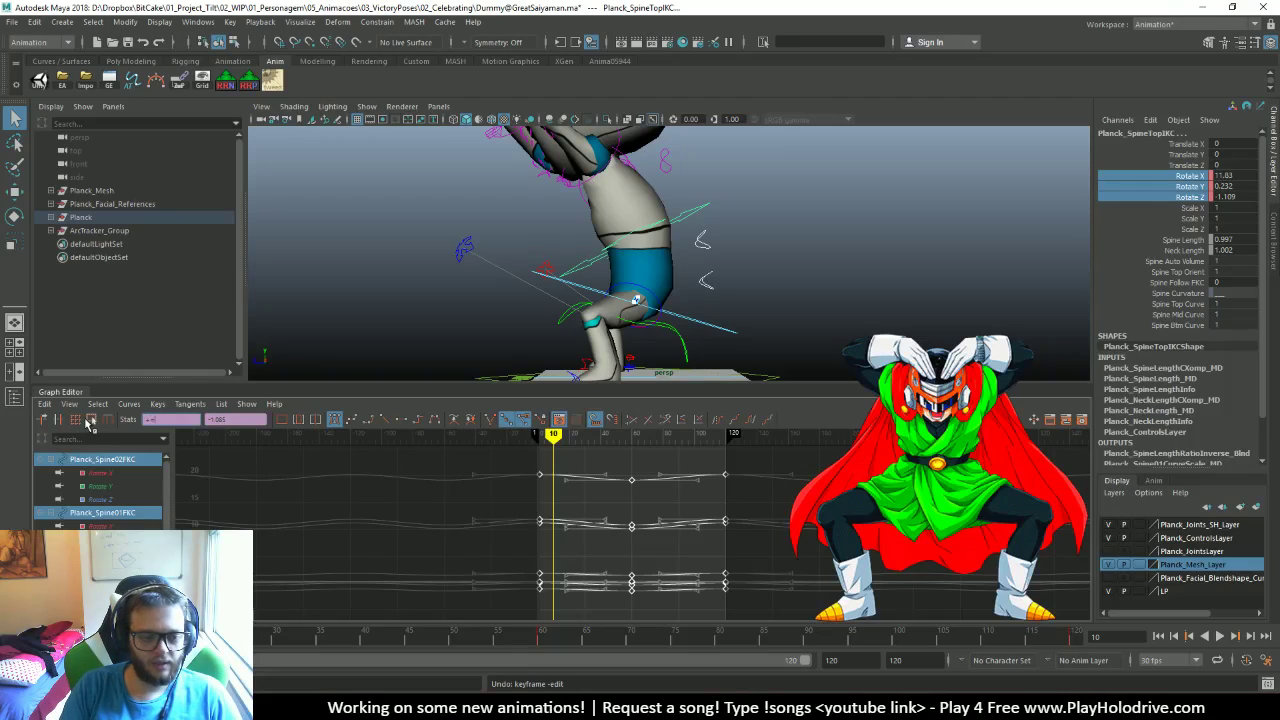
key("Return")
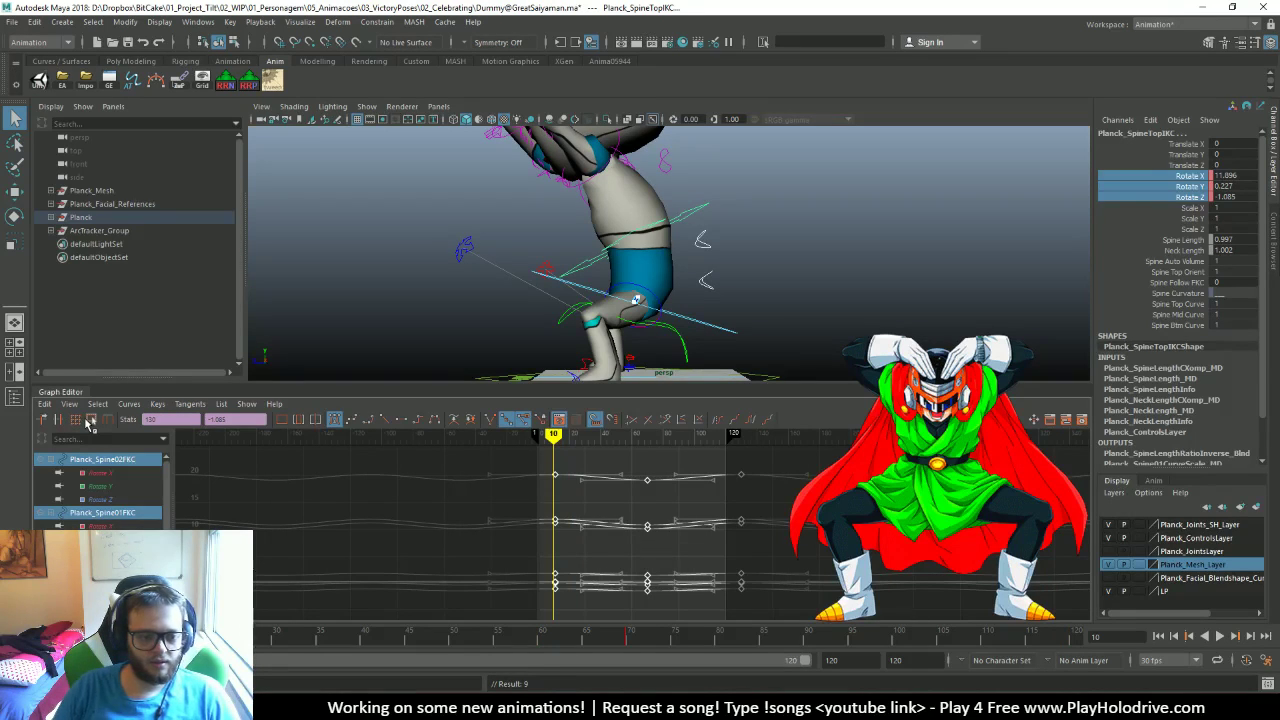
Select only the Spine02 and spine top rotation keys and shift them another 10 frames later, ending on frame 140
left_click(117, 513, "ctrl")
left_click_drag(790, 610, 287, 437)
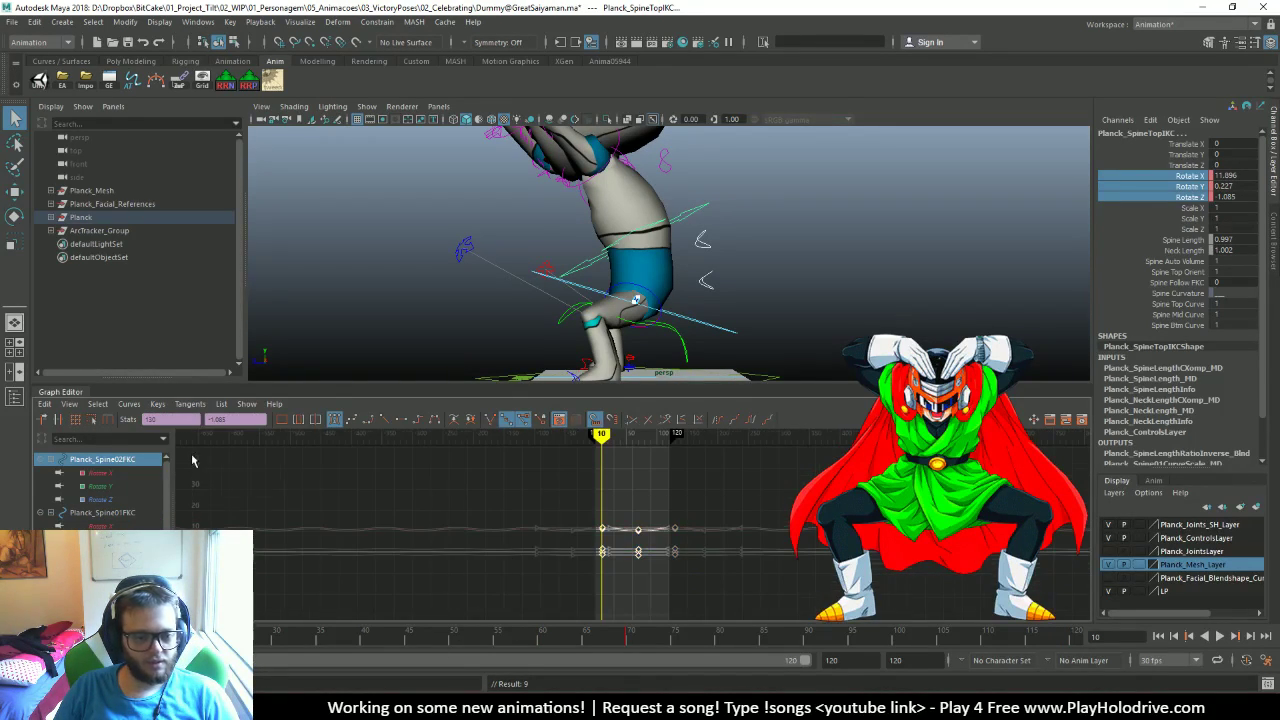
key("f")
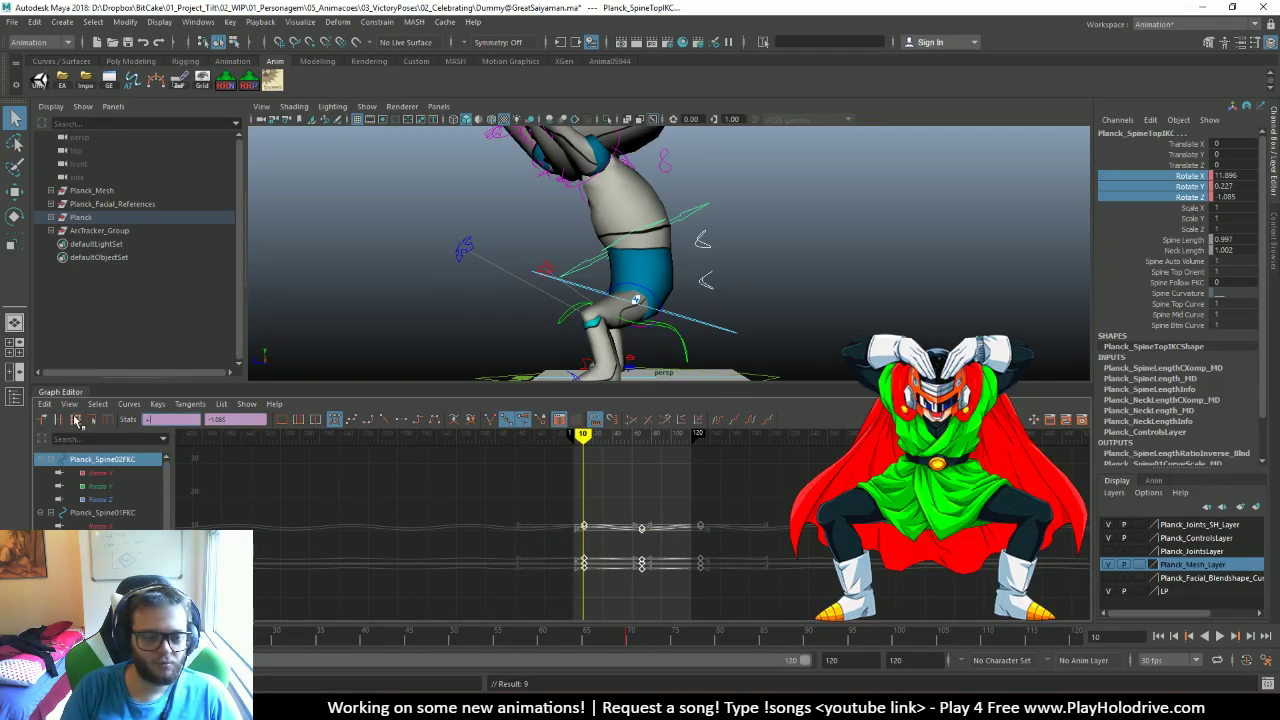
key("Return")
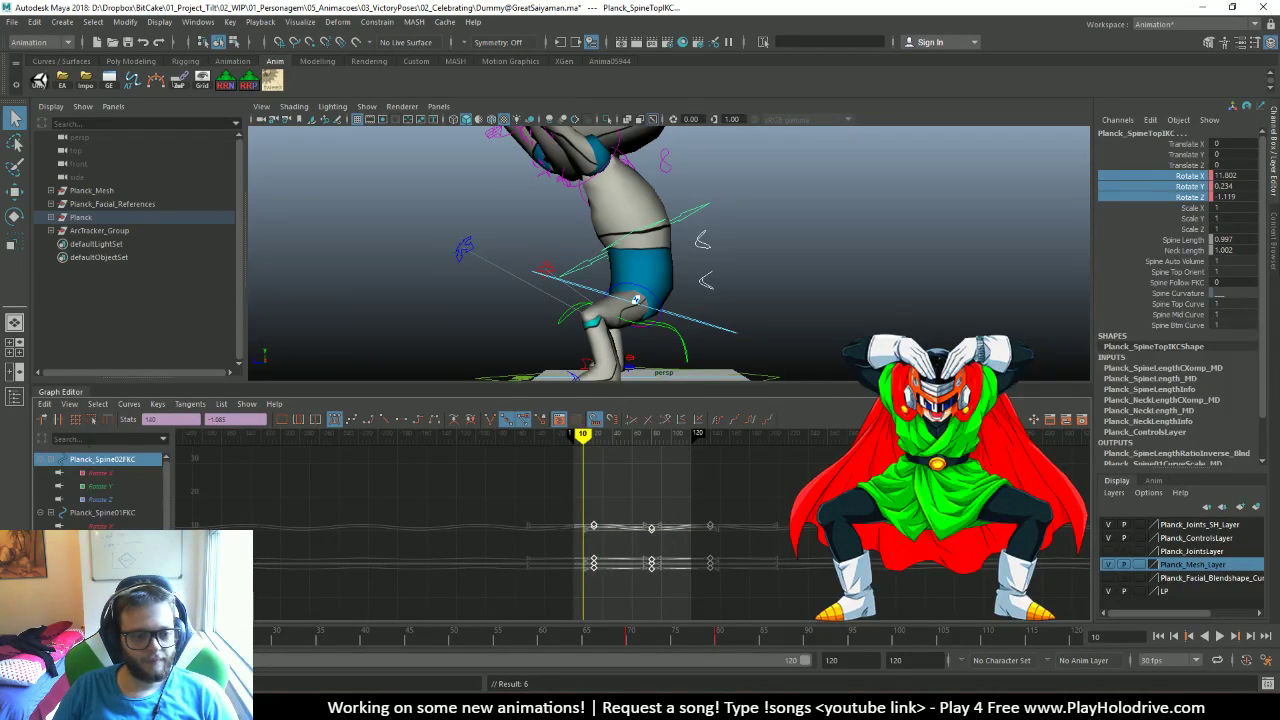
Select only the spine top's rotation keys and shift them another 10 frames later, ending on frame 150
left_click_drag(714, 492, 426, 616)
key("f")
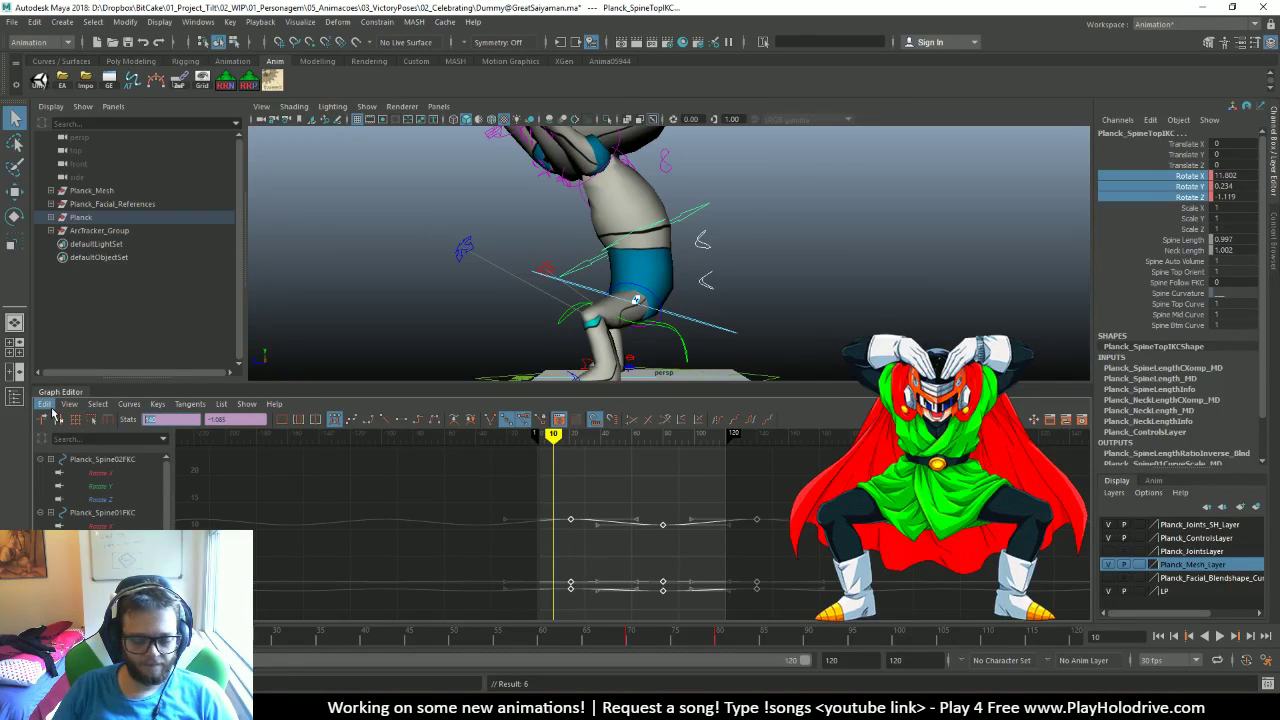
key("Return")
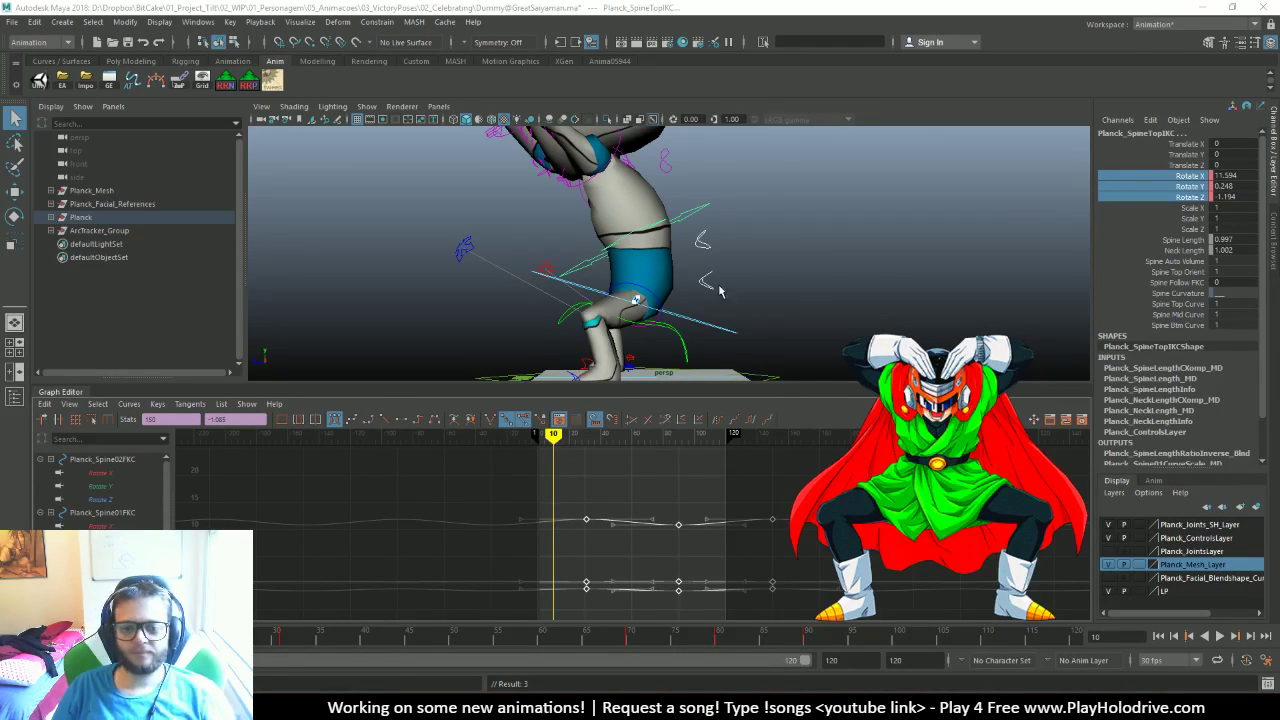
Play back the loop and examine the overlapping spine motion around the hips from the side
right_click_drag(718, 290, 851, 300, "alt")
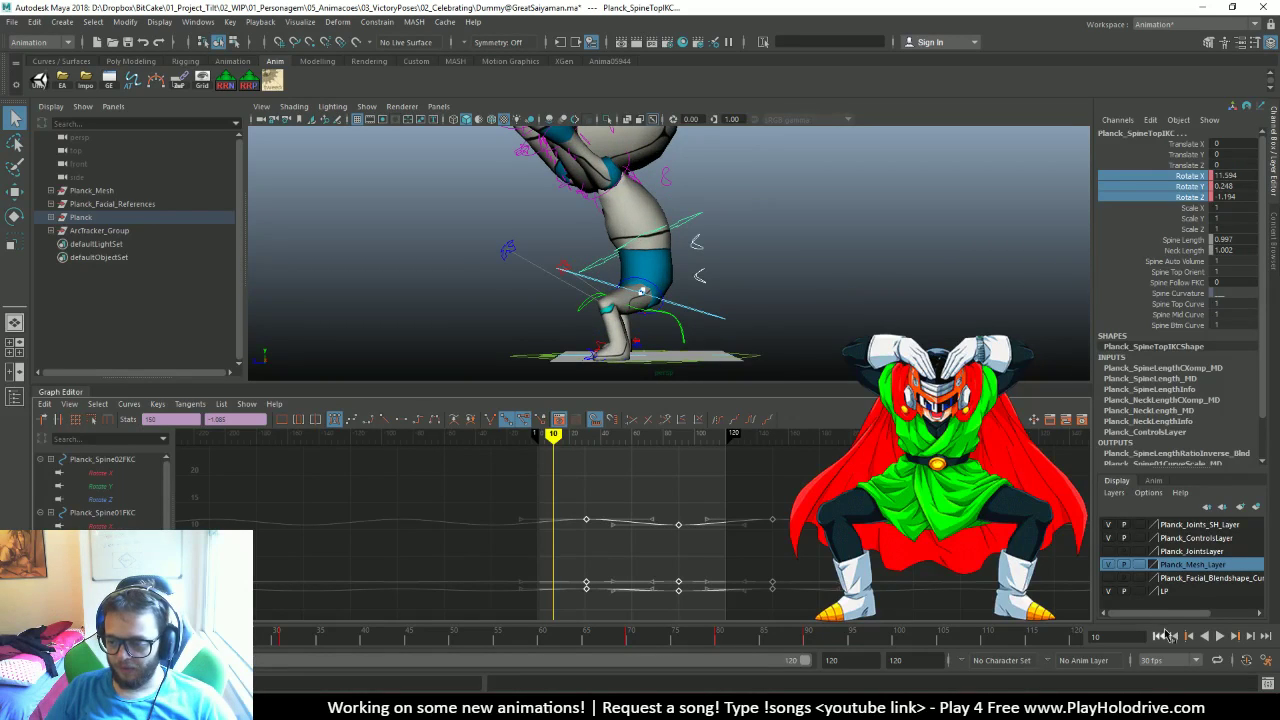
left_click(1219, 636)
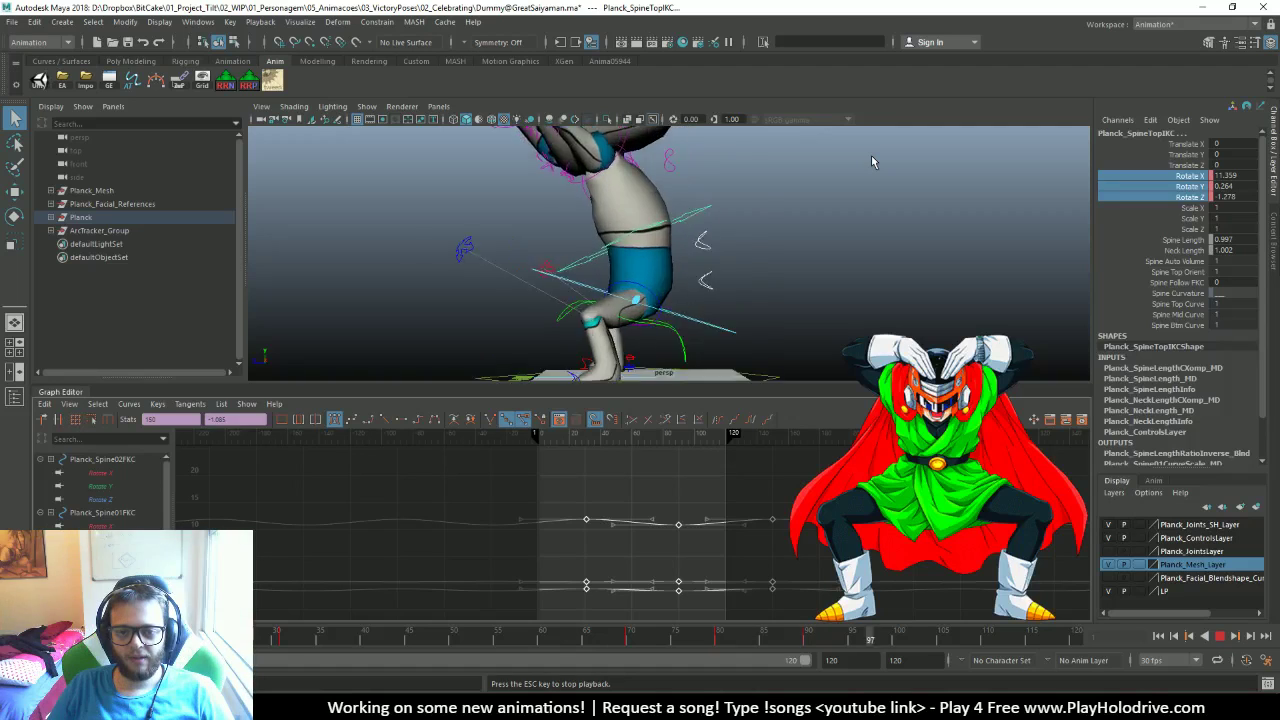
left_click_drag(773, 230, 791, 188, "alt")
scroll(781, 235, "up", 5)
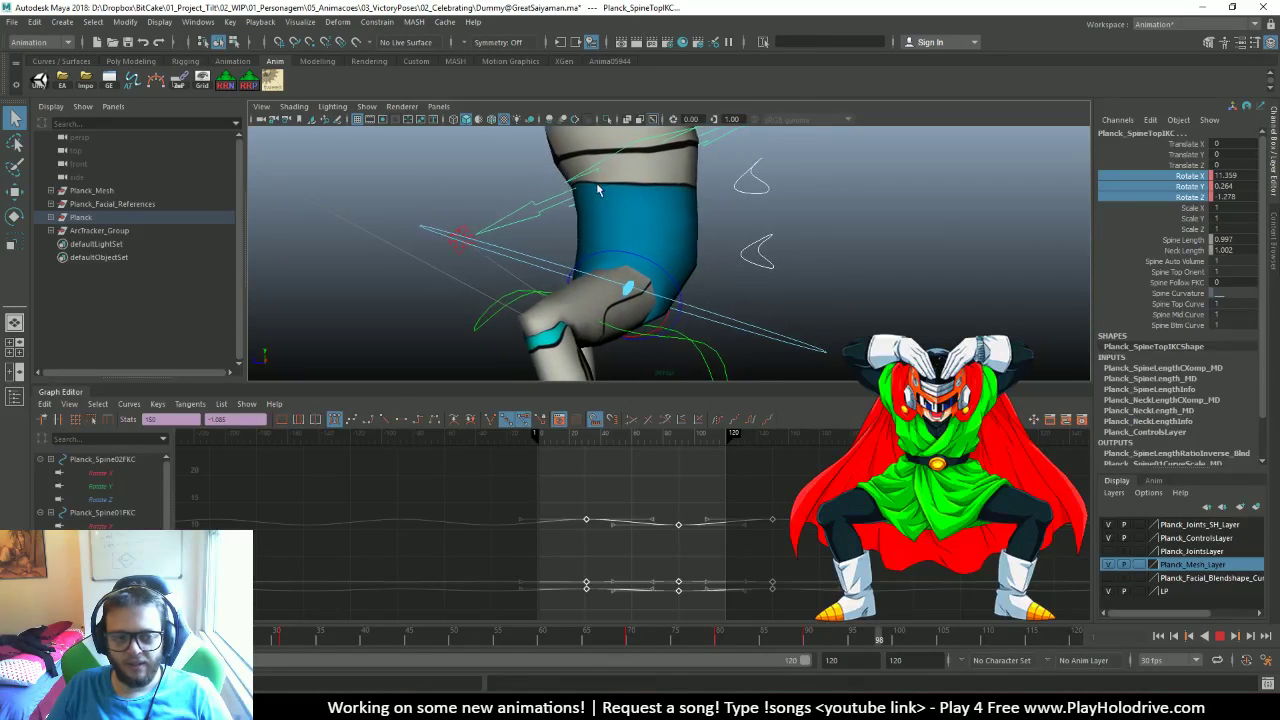
Stop playback and use ArcTracker to remove the hip root's motion trail
left_click(133, 80)
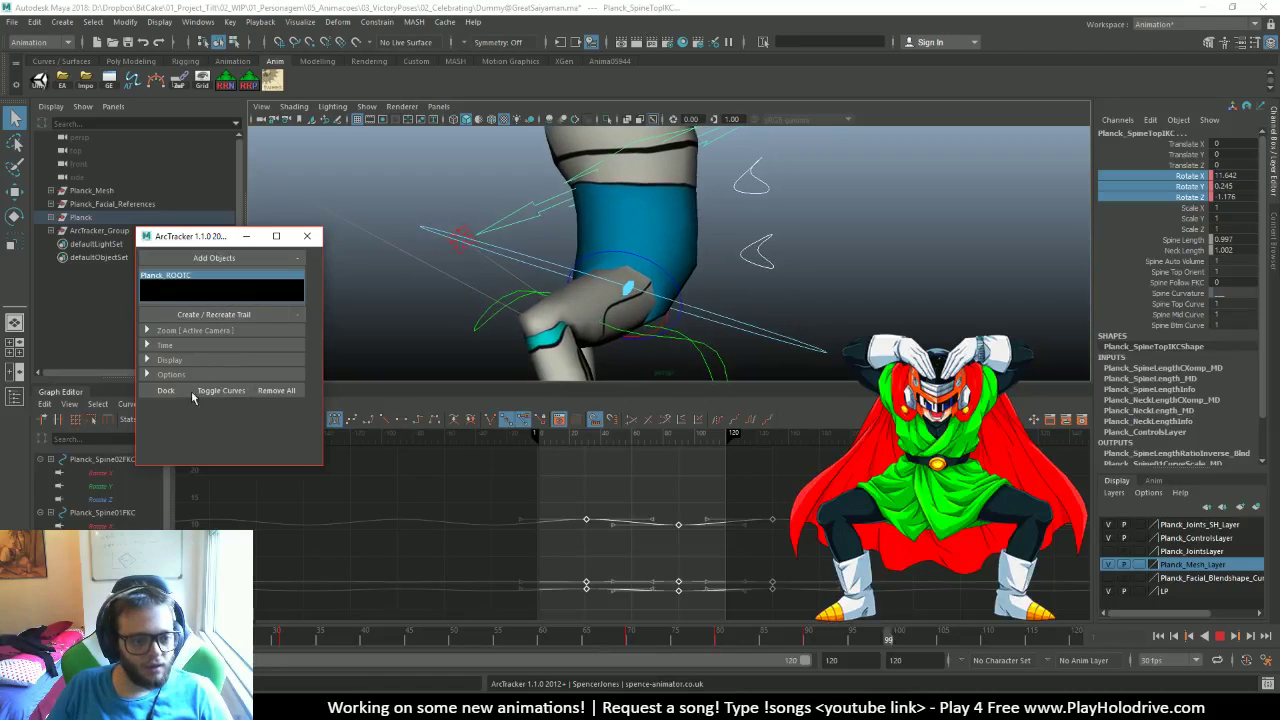
left_click(1219, 636)
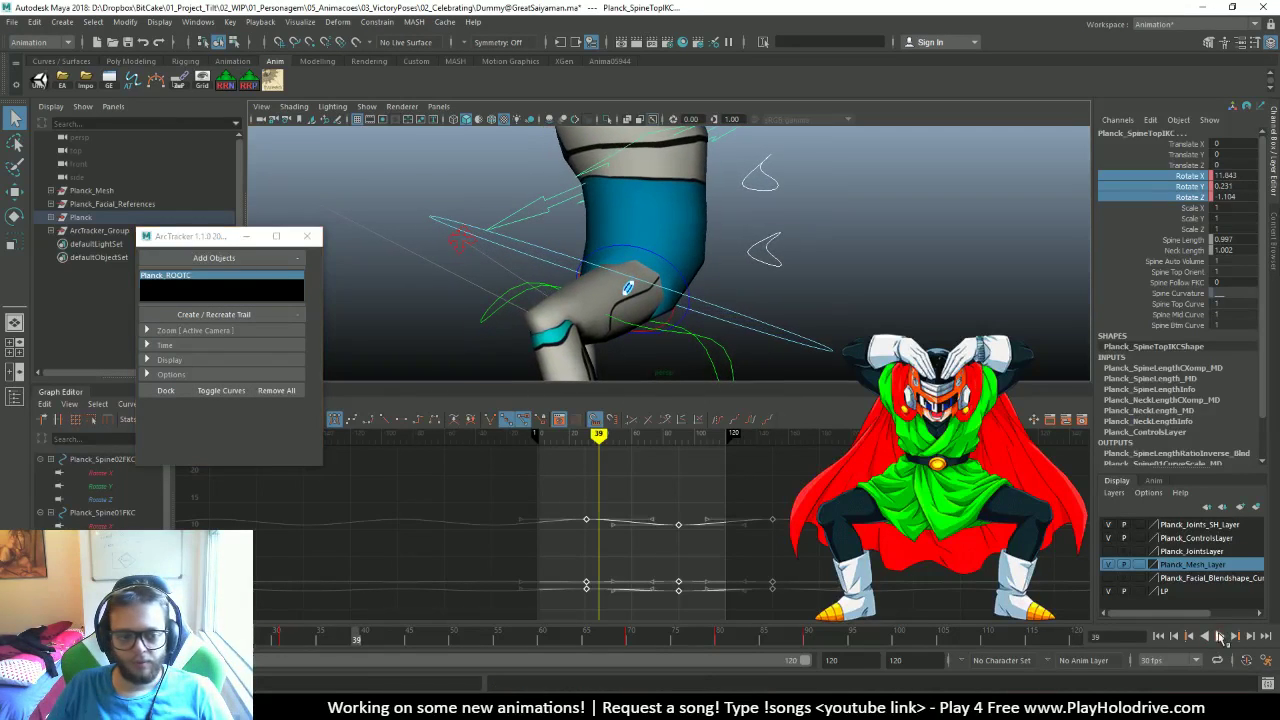
left_click(276, 390)
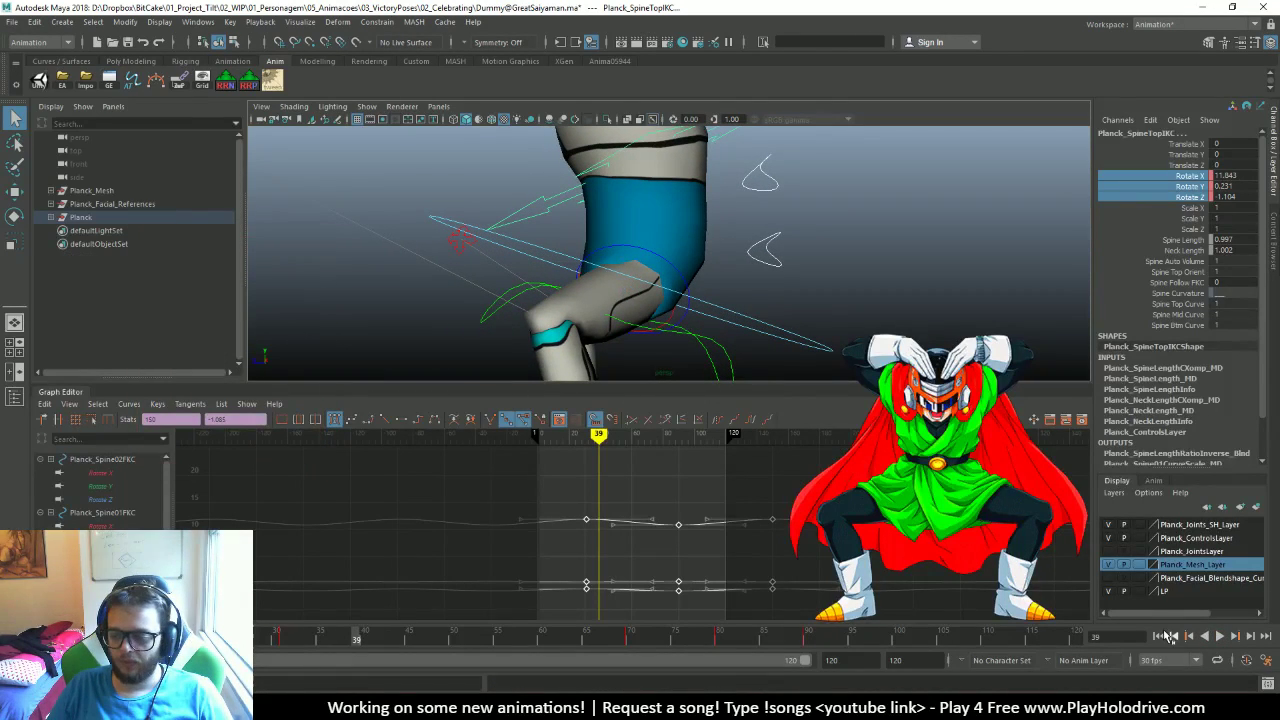
Play the loop from the first frame and examine the full victory pose from the front in an enlarged viewport
left_click(1158, 636)
left_click(1219, 636)
scroll(885, 309, "down", 3)
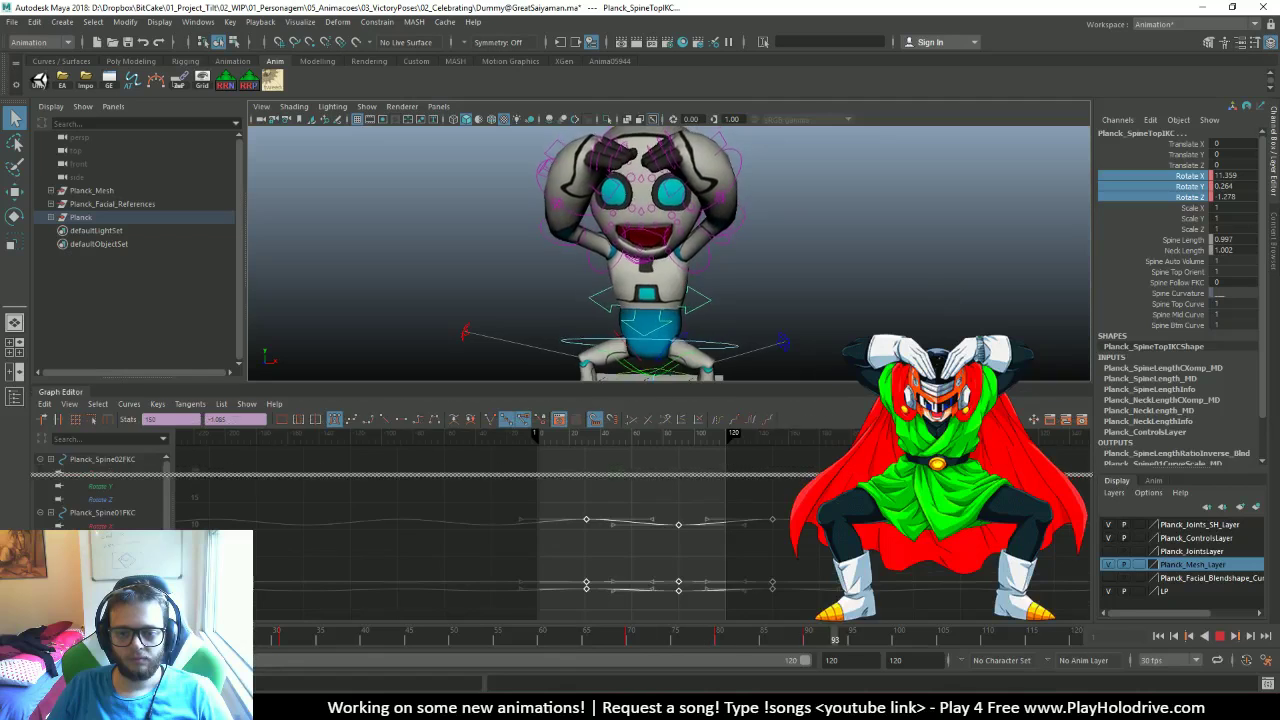
left_click_drag(660, 386, 660, 476)
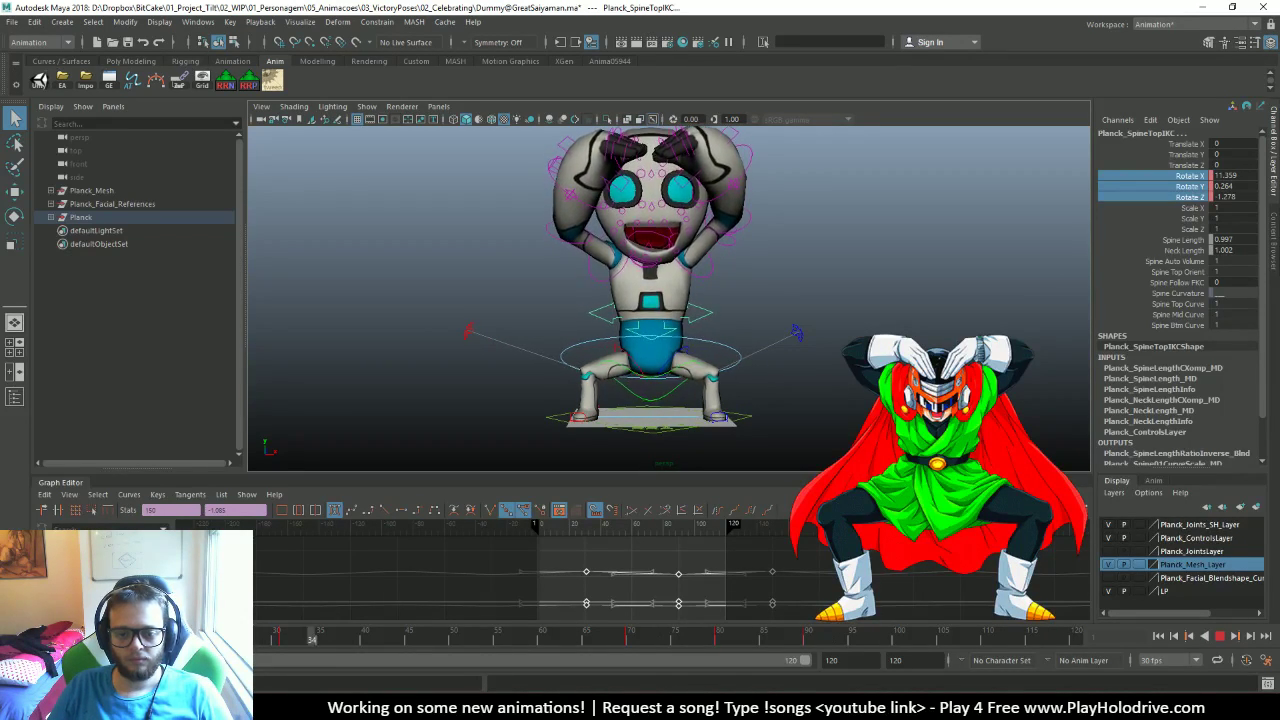
left_click_drag(660, 334, 872, 336, "alt")
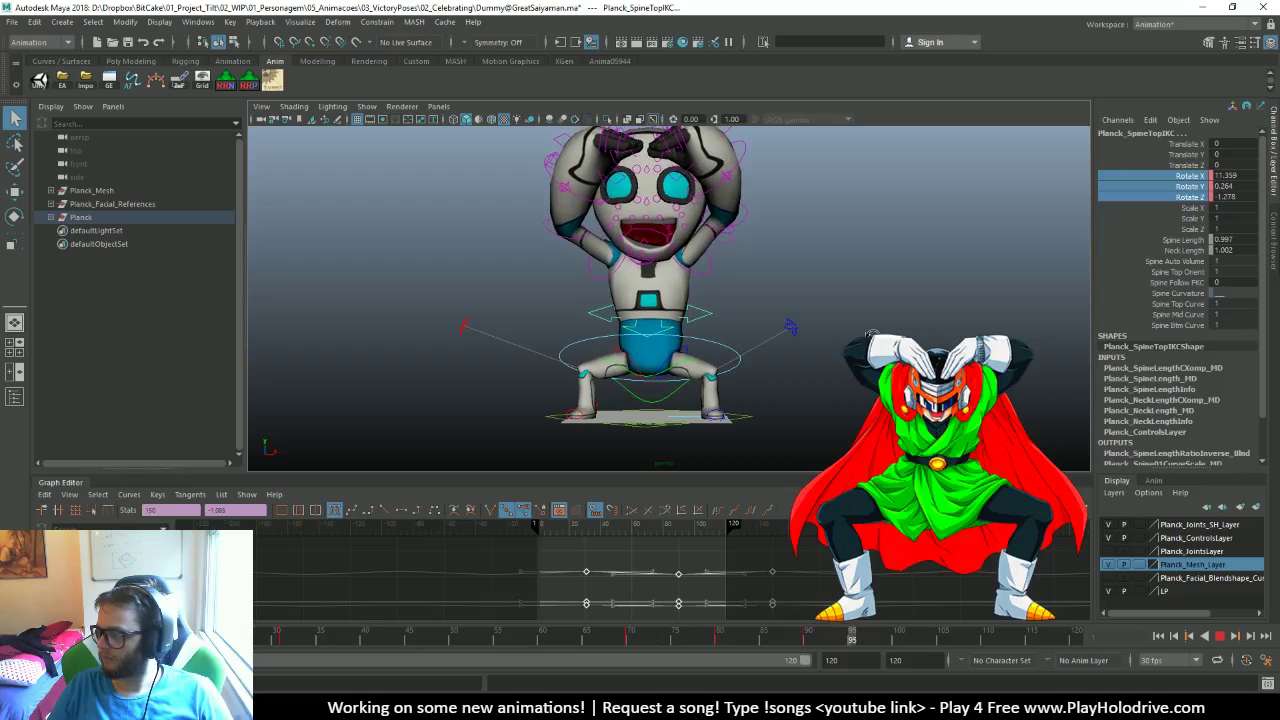
left_click(1213, 637)
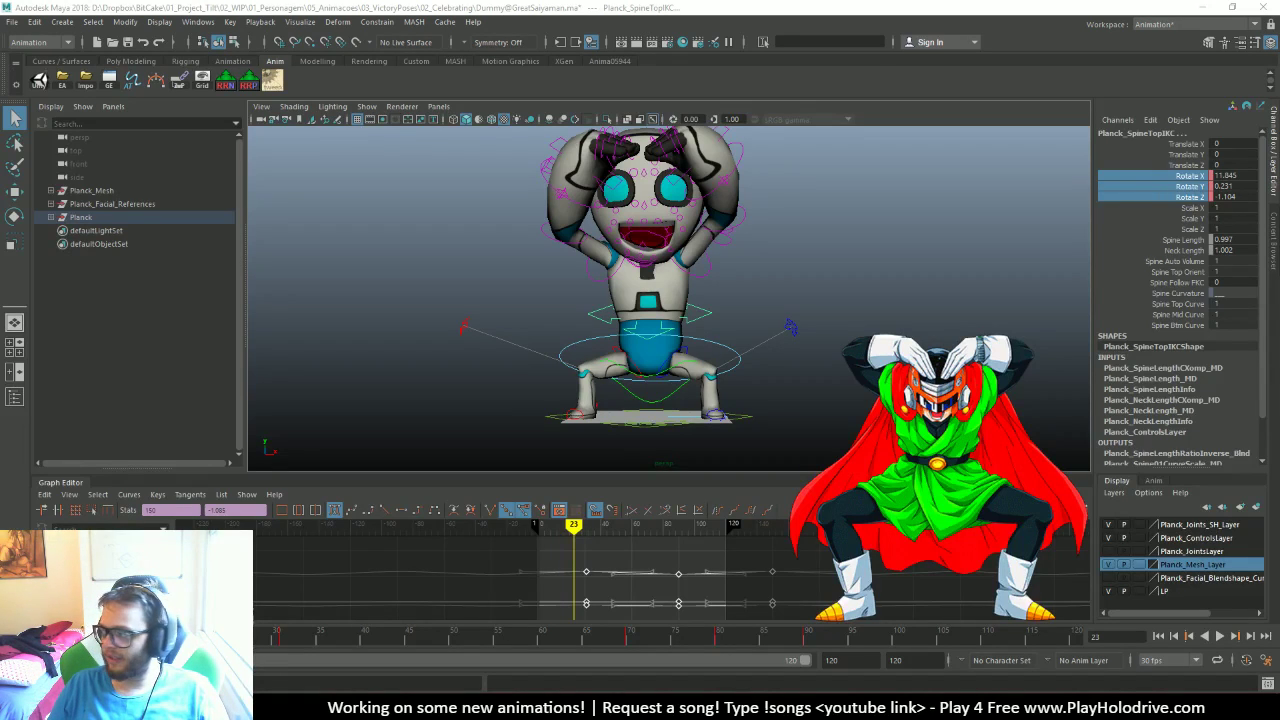
Replay the loop and examine the whole body's motion from the front and the side
scroll(788, 349, "down", 3)
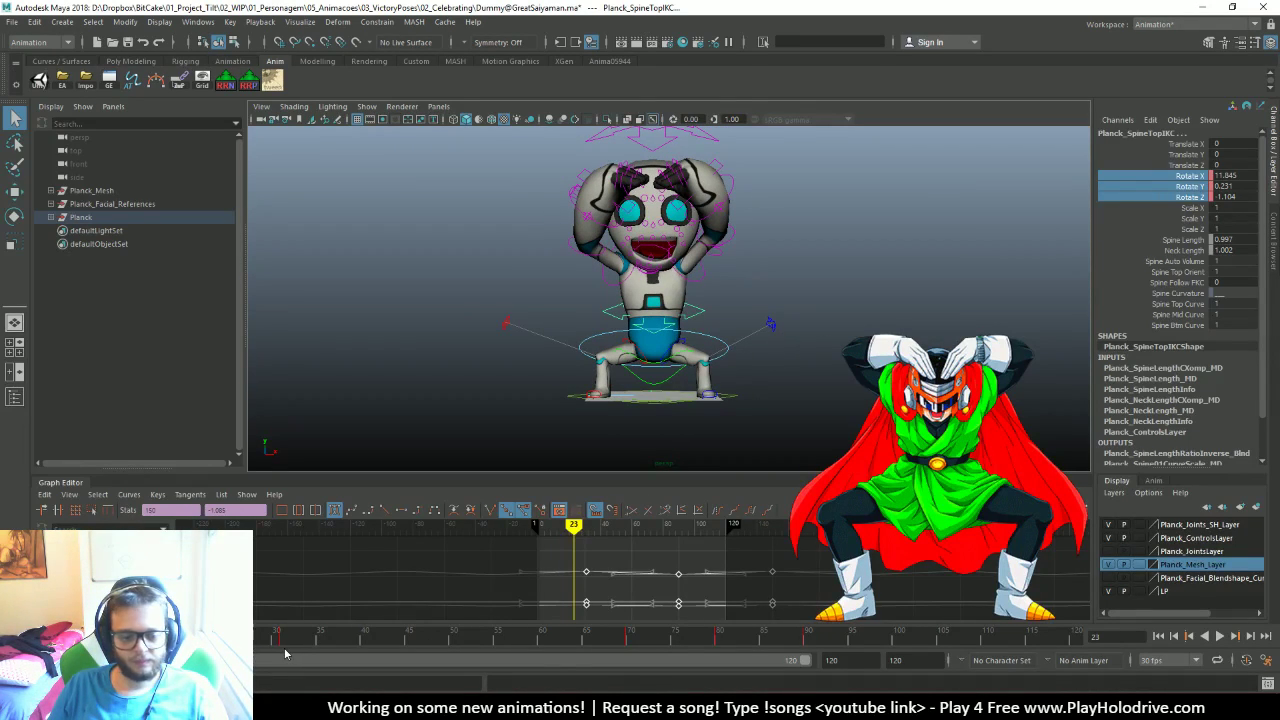
key("comma")
left_click(1092, 637)
left_click(1219, 636)
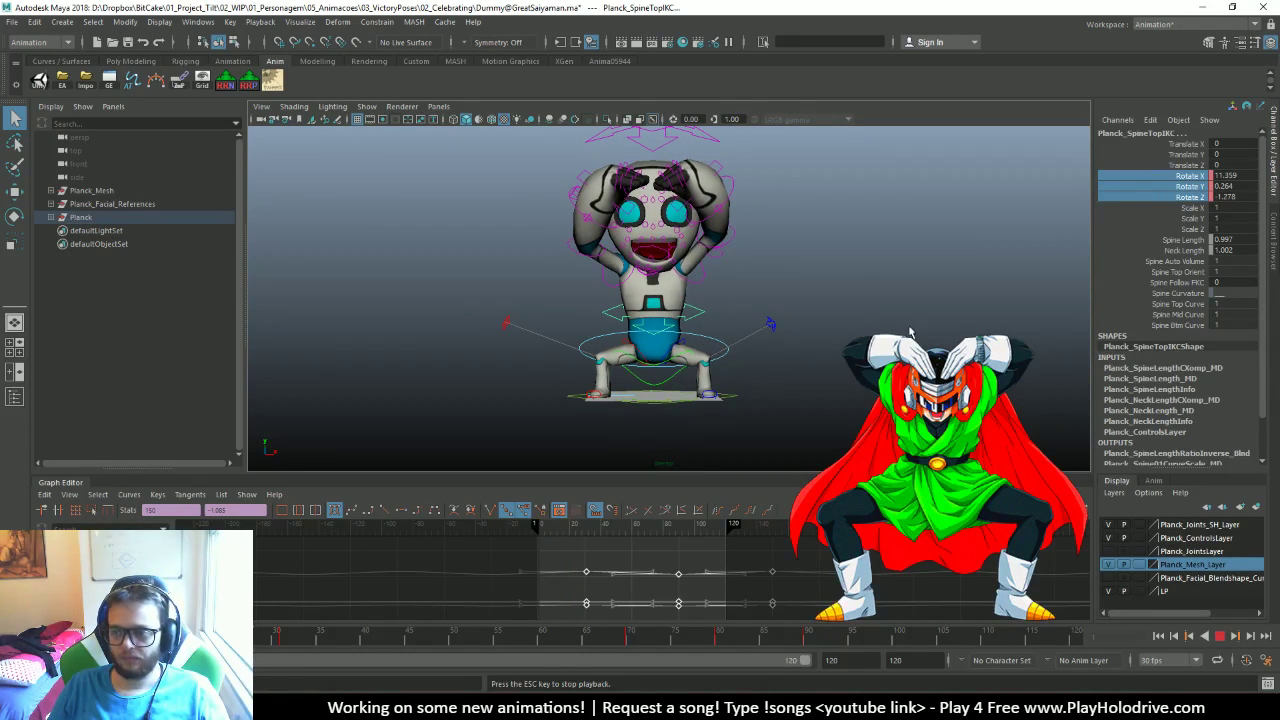
scroll(930, 303, "up", 3)
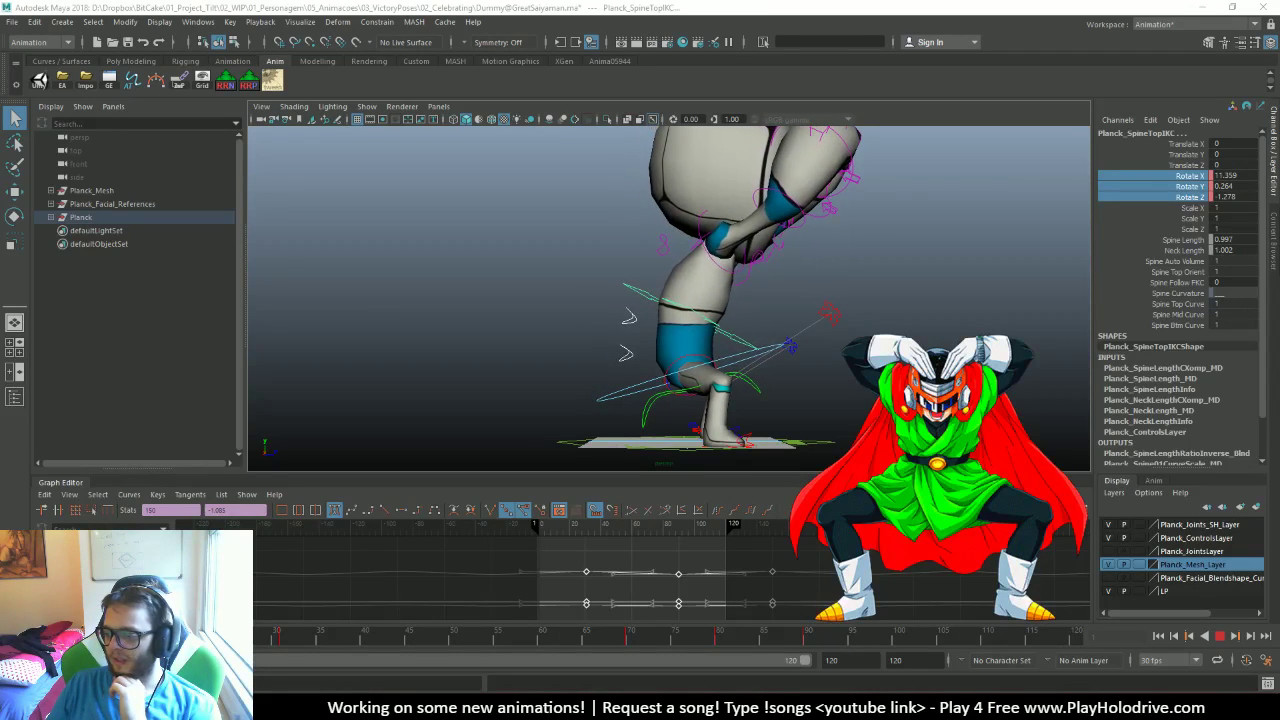
right_click_drag(829, 236, 776, 280, "alt")
key("Escape")
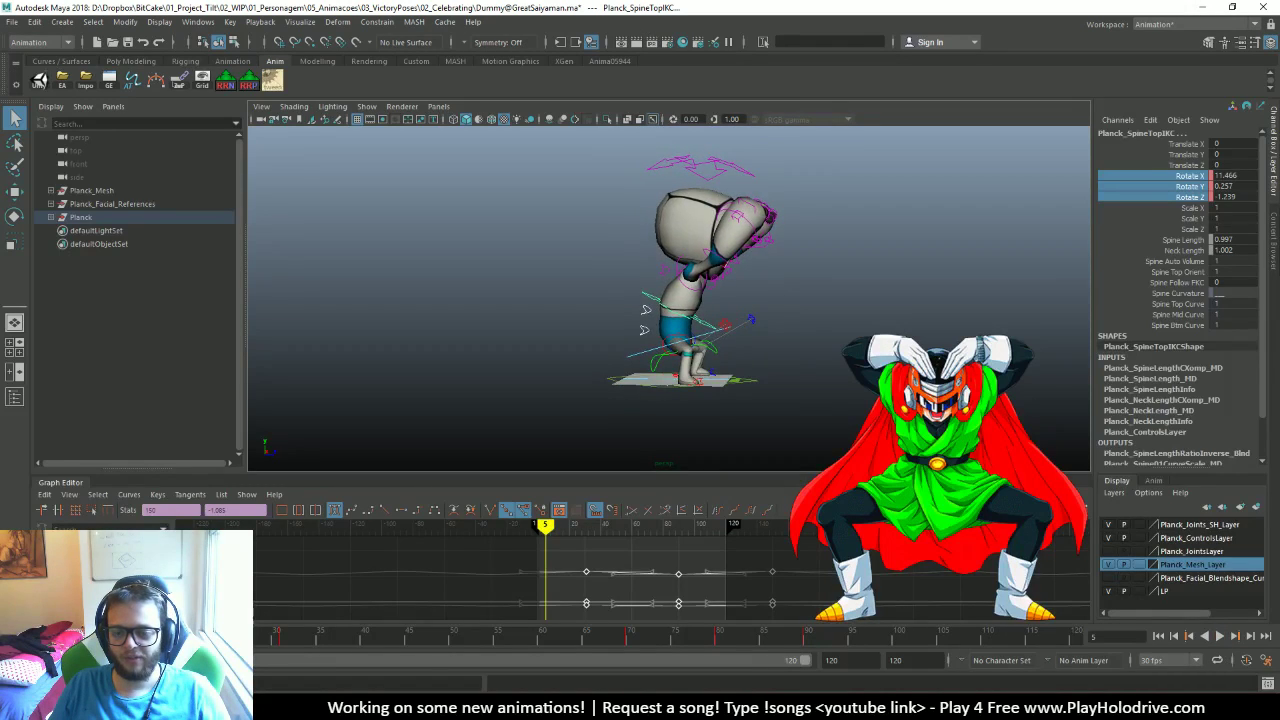
Clear the selection and select the left clavicle control in wireframe display
left_click(830, 377)
scroll(790, 345, "up", 6)
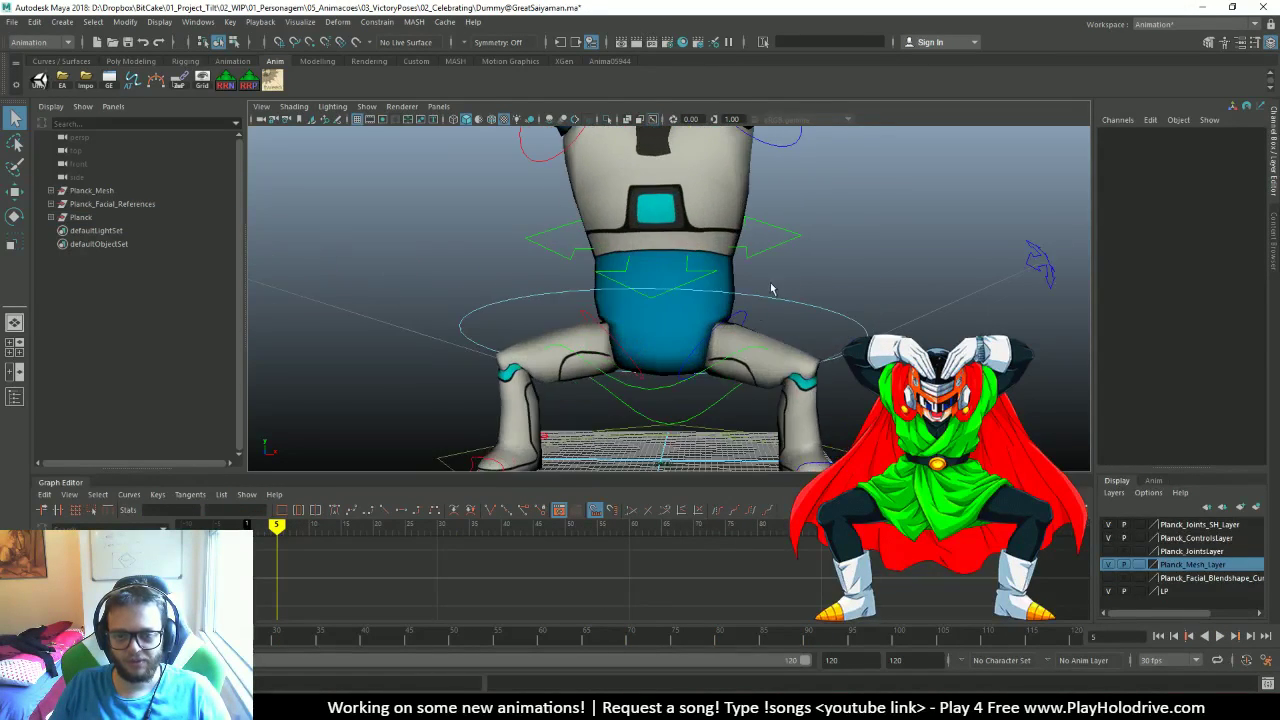
right_click_drag(760, 320, 738, 246, "alt")
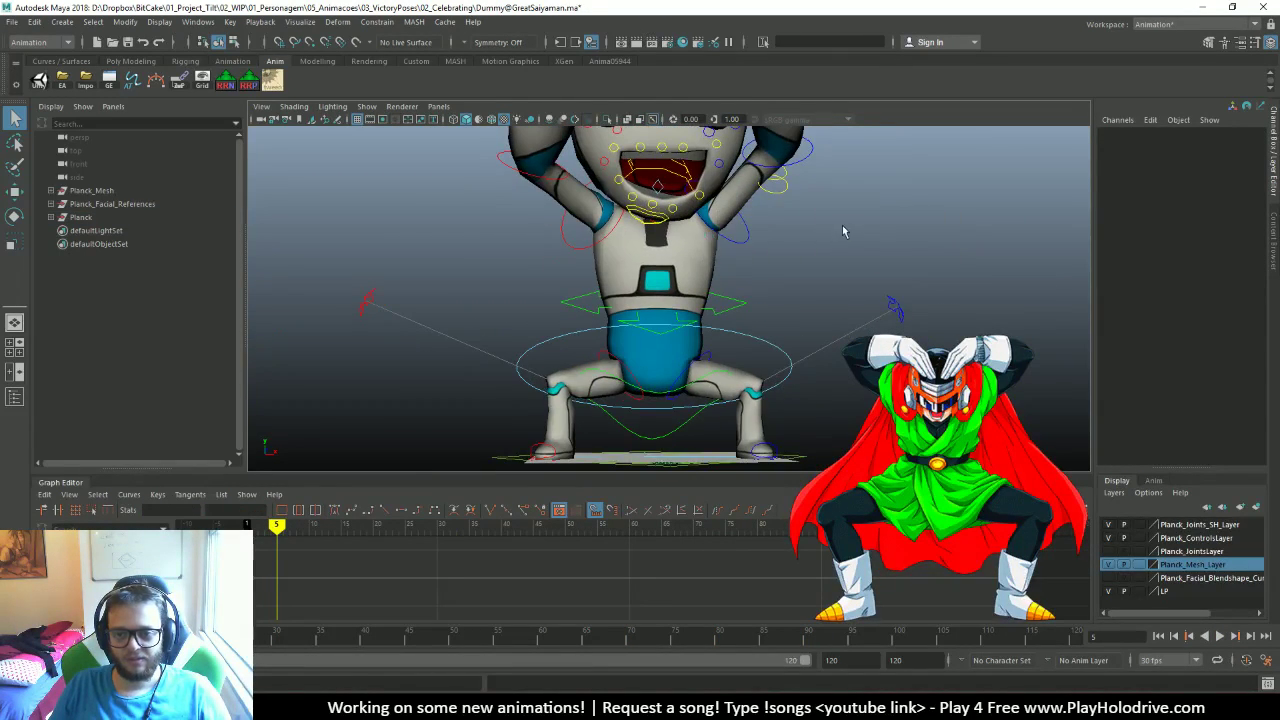
scroll(800, 225, "up", 6)
key("4")
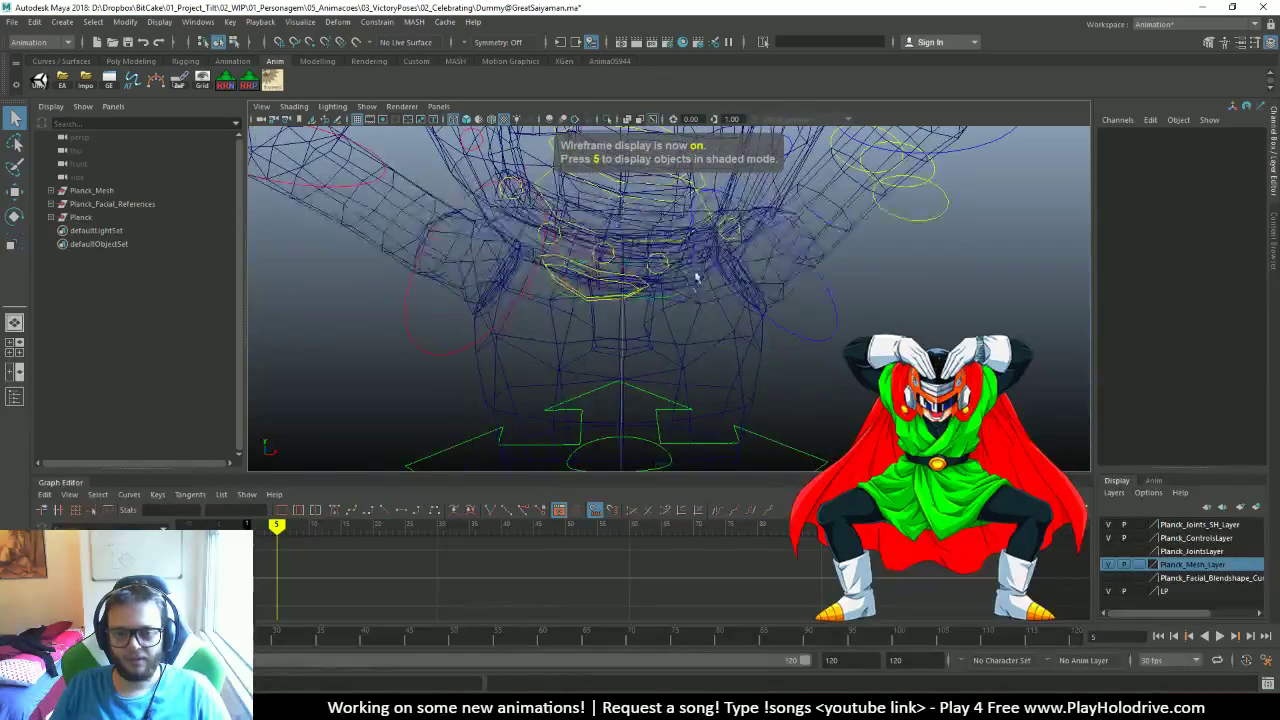
left_click(697, 277)
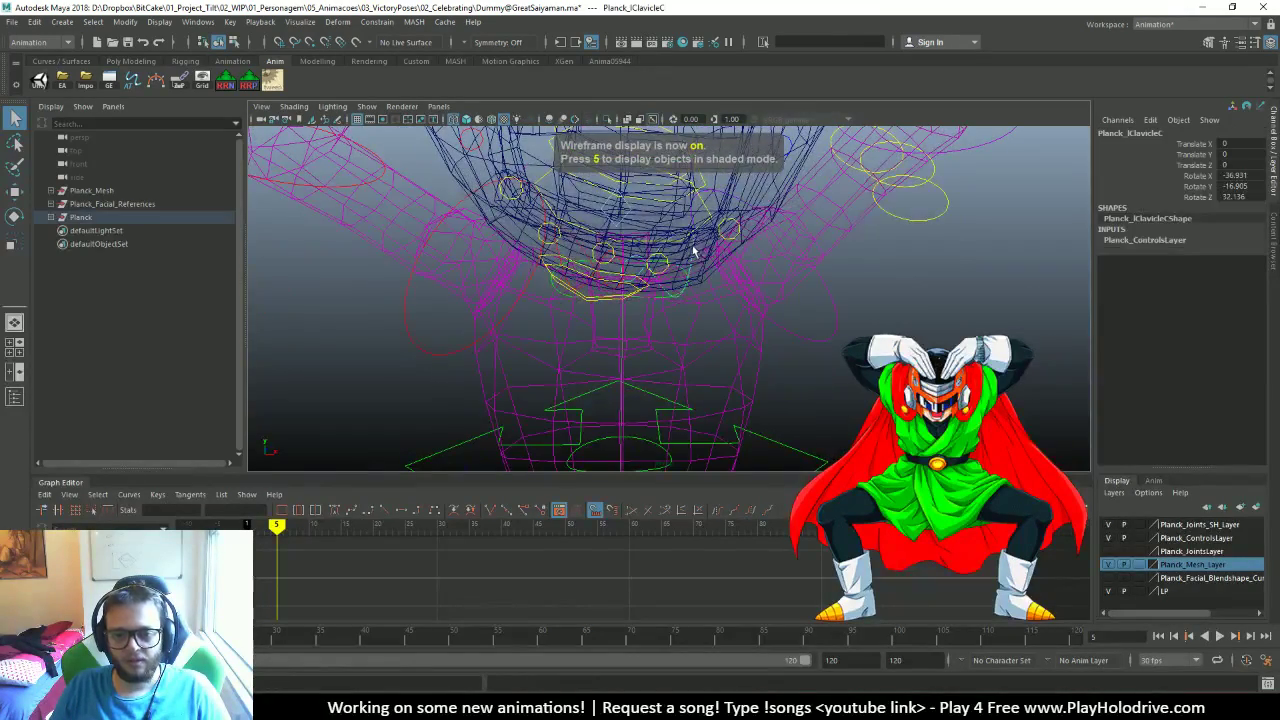
key("5")
Add the left shoulder, elbow and wrist FK controls to the selection and restore the textured shaded display
scroll(657, 280, "down", 5)
key("4")
scroll(657, 280, "up", 5)
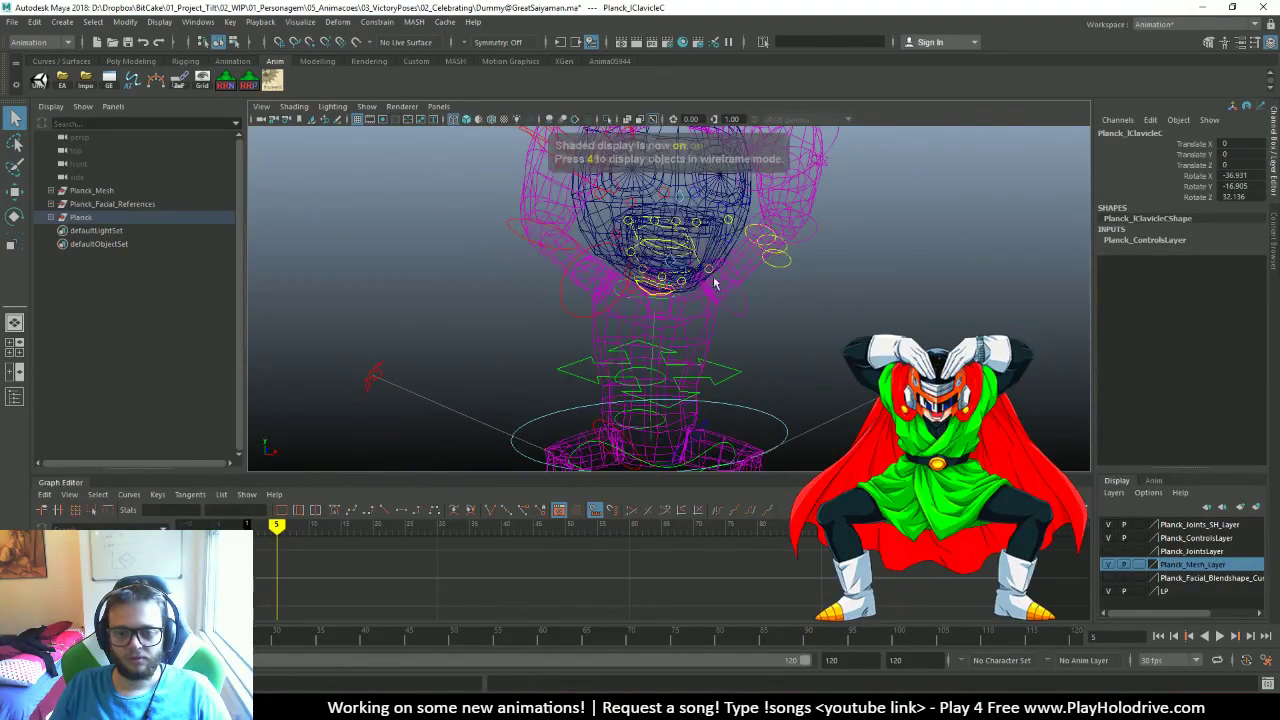
left_click(872, 327)
scroll(850, 298, "down", 3)
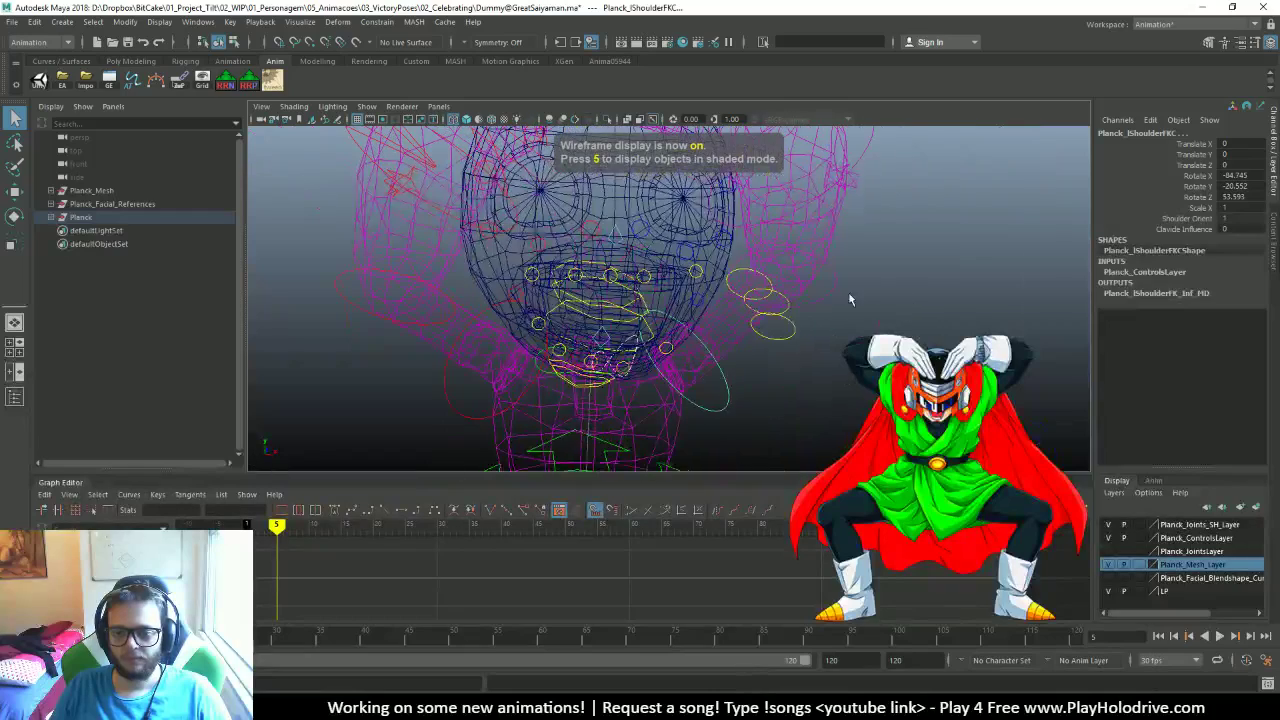
left_click_drag(820, 310, 818, 312)
scroll(818, 312, "down", 3)
left_click(766, 217)
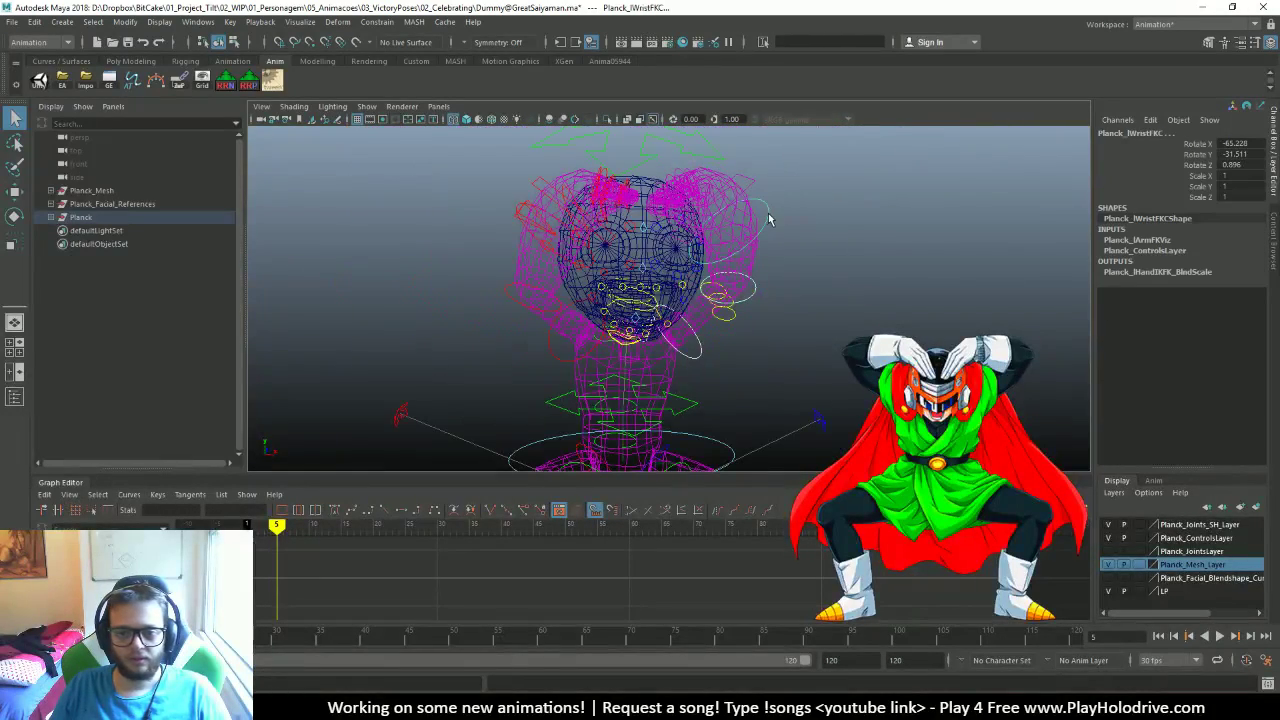
key("5")
scroll(770, 218, "up", 2)
key("6")
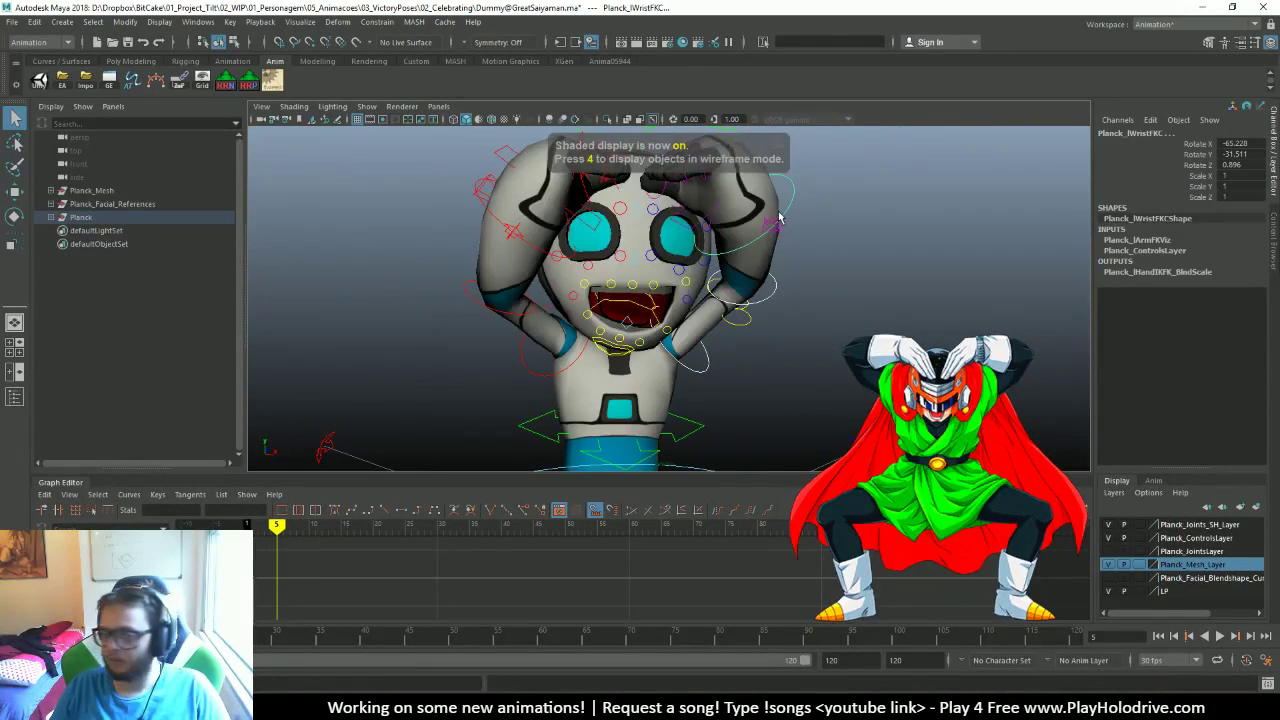
Key the rotations of the selected left clavicle, shoulder, elbow and wrist controls on frames 1 and 120
scroll(768, 235, "down", 2)
key("alt+comma")
key("alt+comma")
key("alt+comma")
key("alt+comma")
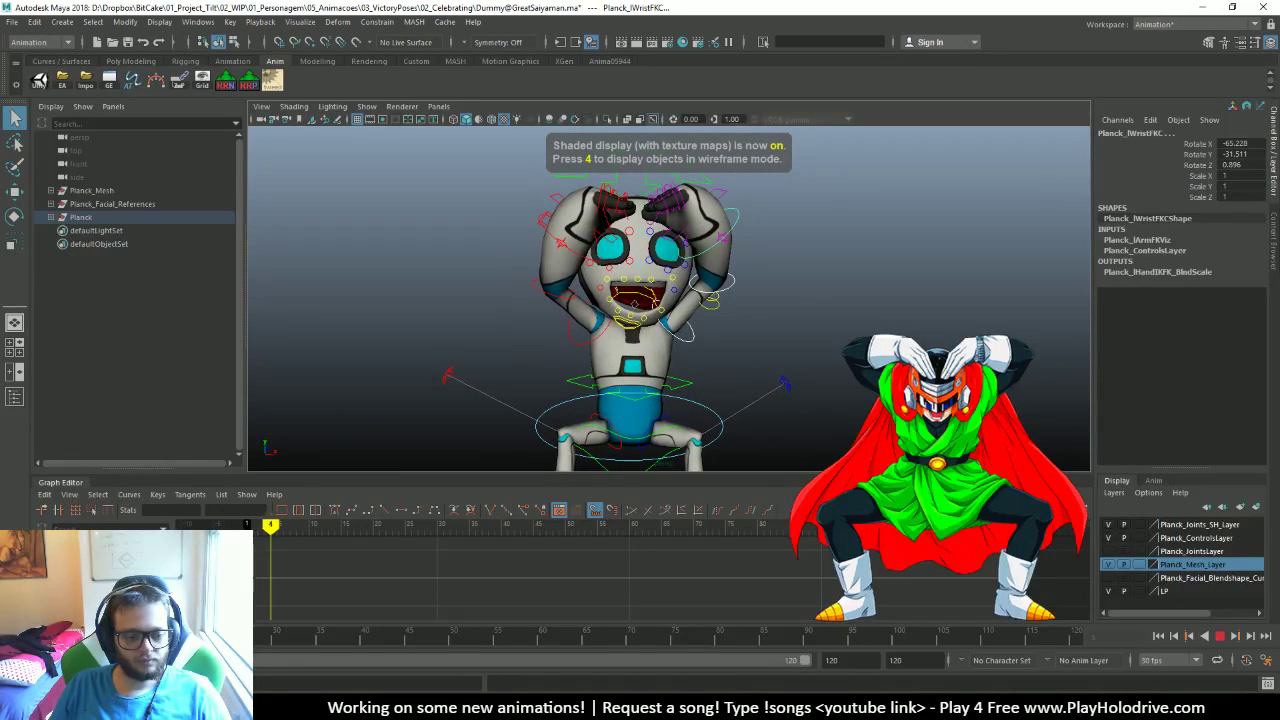
left_click_drag(1207, 144, 1204, 165)
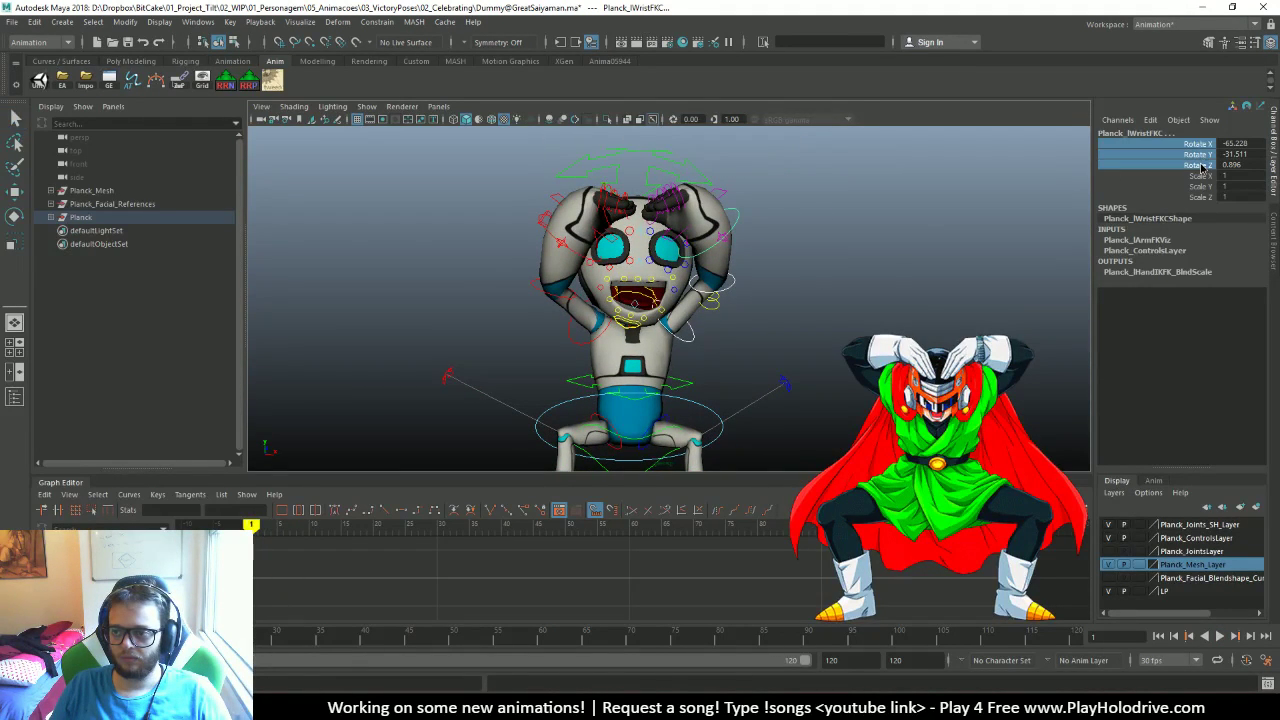
key("alt+comma")
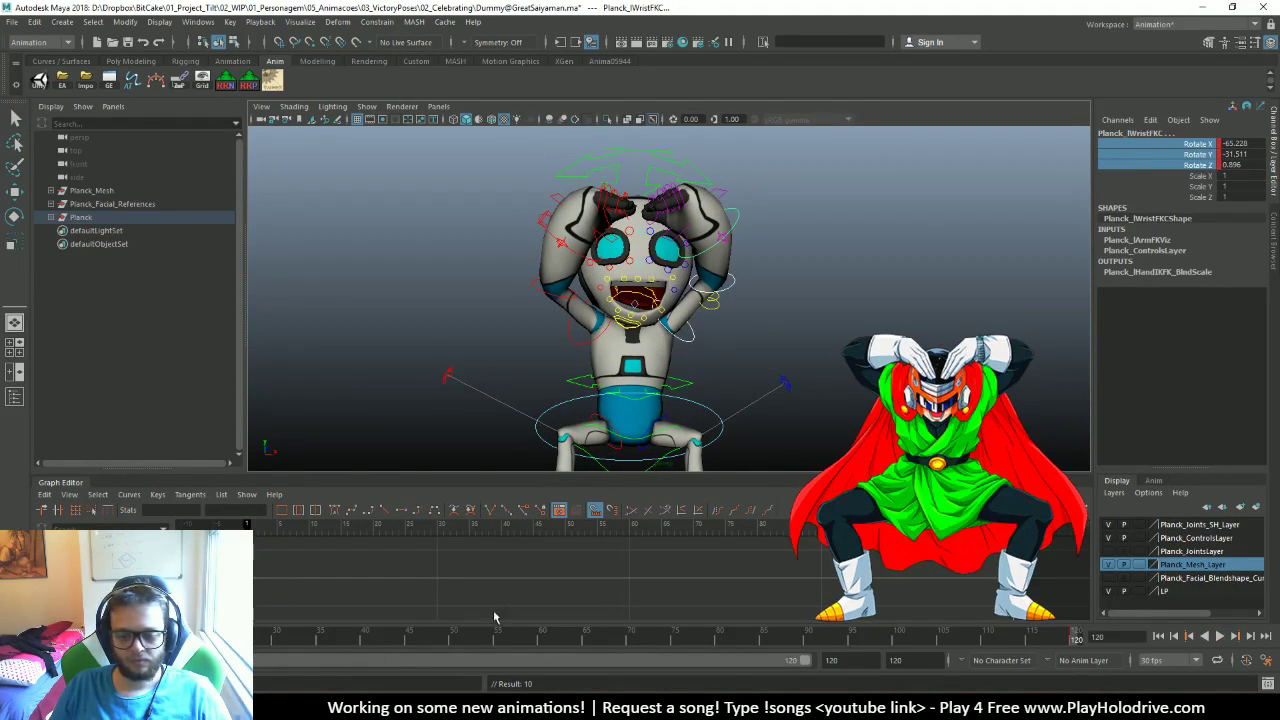
Go to frame 60 and slightly rotate the left shoulder FK control
left_click_drag(439, 640, 542, 640)
scroll(737, 359, "up", 3)
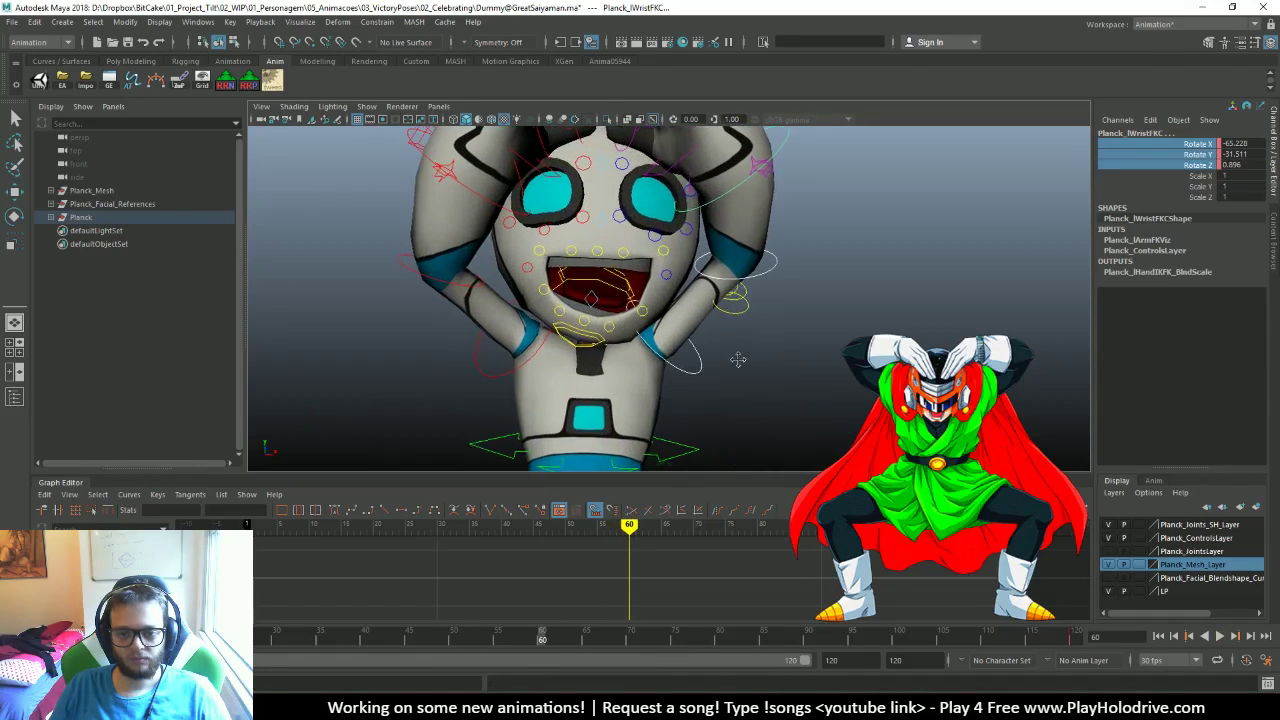
middle_click_drag(737, 362, 733, 424, "alt")
left_click(678, 428)
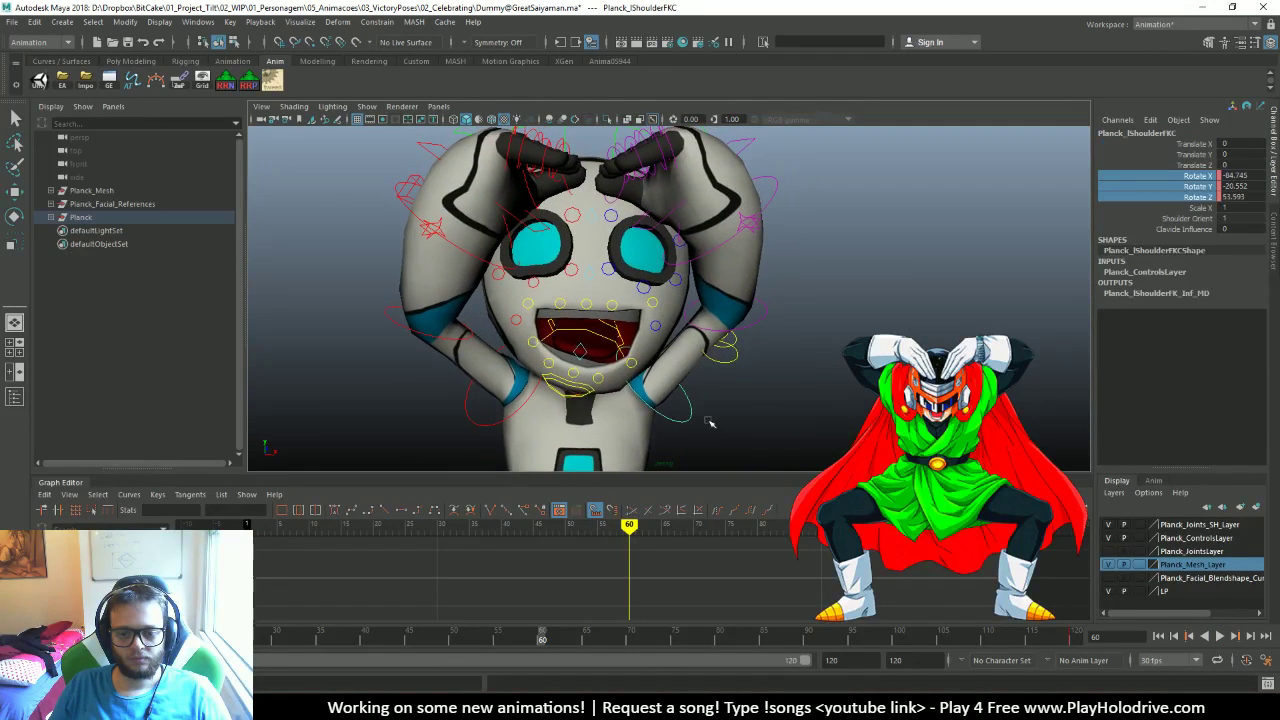
left_click_drag(711, 423, 700, 311)
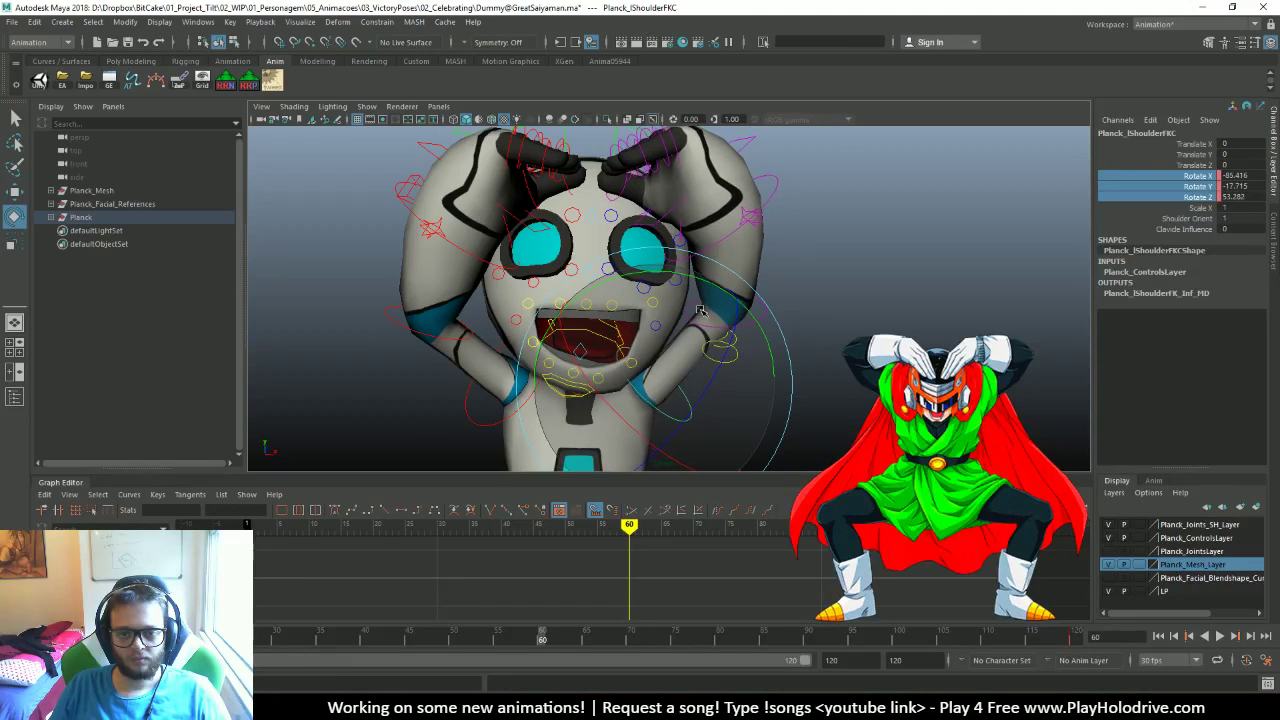
Adjust the rotations of the left elbow, wrist and clavicle controls on frame 60 to vary the arm pose
left_click(760, 320)
left_click_drag(670, 242, 678, 322)
left_click(686, 258)
key("e")
left_click_drag(809, 386, 775, 375, "alt")
key("q")
left_click(729, 408)
key("e")
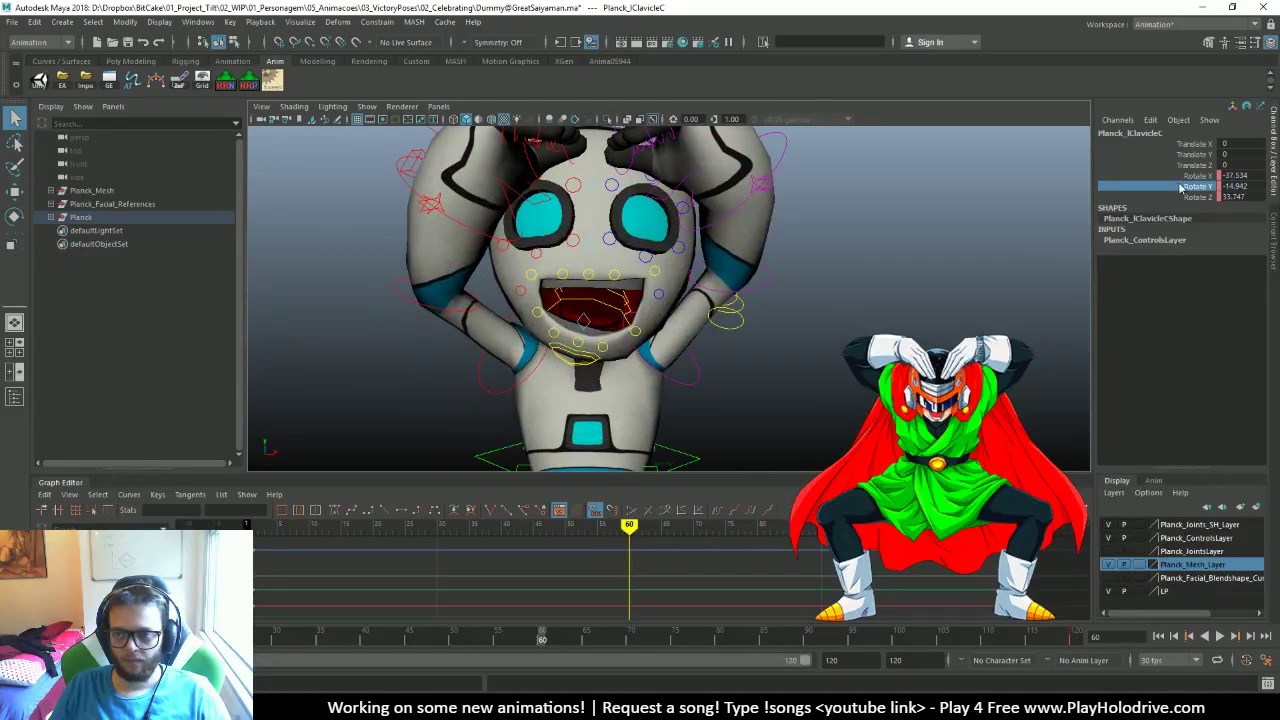
Select the left clavicle, shoulder, elbow and wrist controls together and key their rotations on frame 60
left_click_drag(1203, 180, 1200, 199)
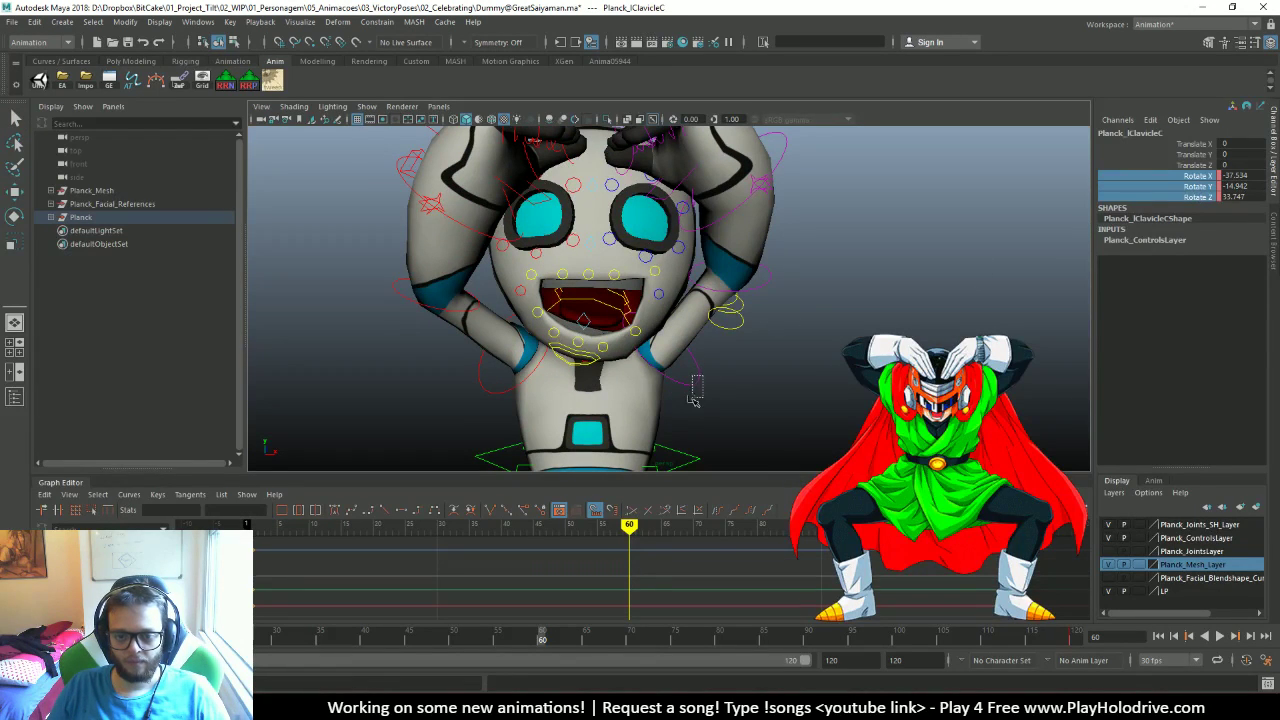
left_click_drag(695, 400, 697, 402)
left_click_drag(770, 288, 771, 289)
left_click_drag(771, 289, 795, 355, "alt")
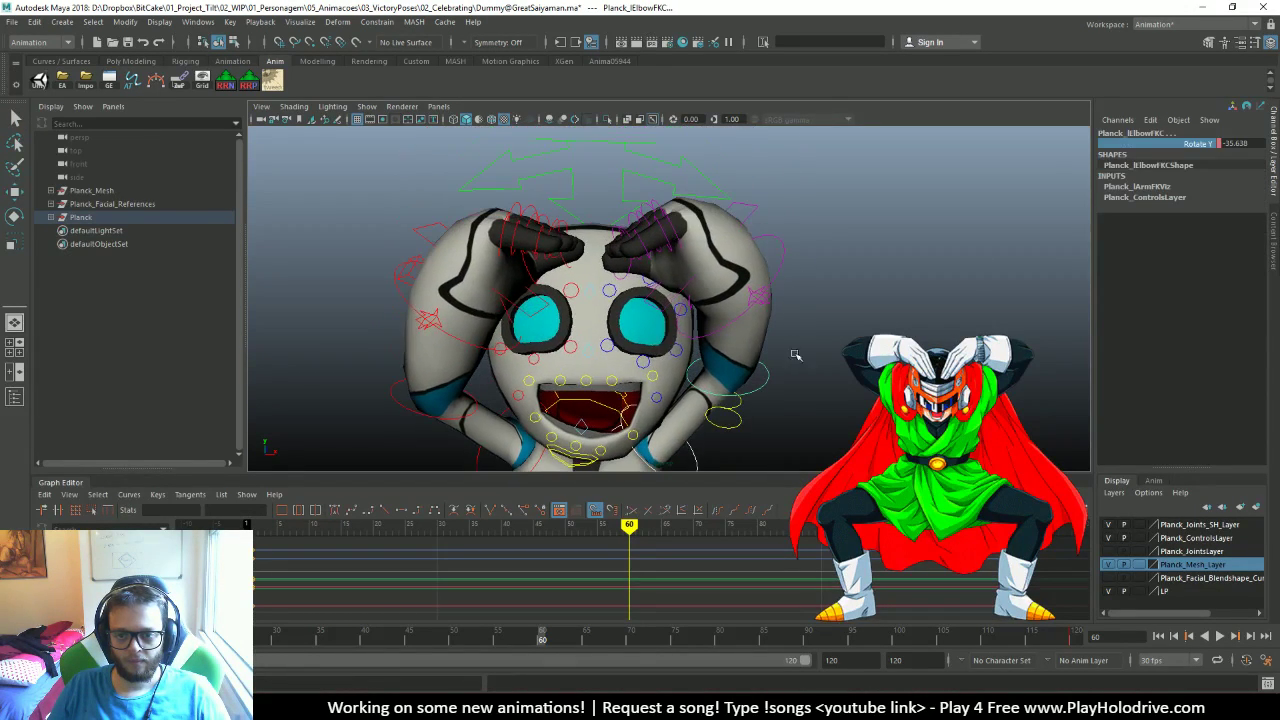
left_click_drag(785, 260, 777, 264)
left_click_drag(811, 305, 760, 380, "alt")
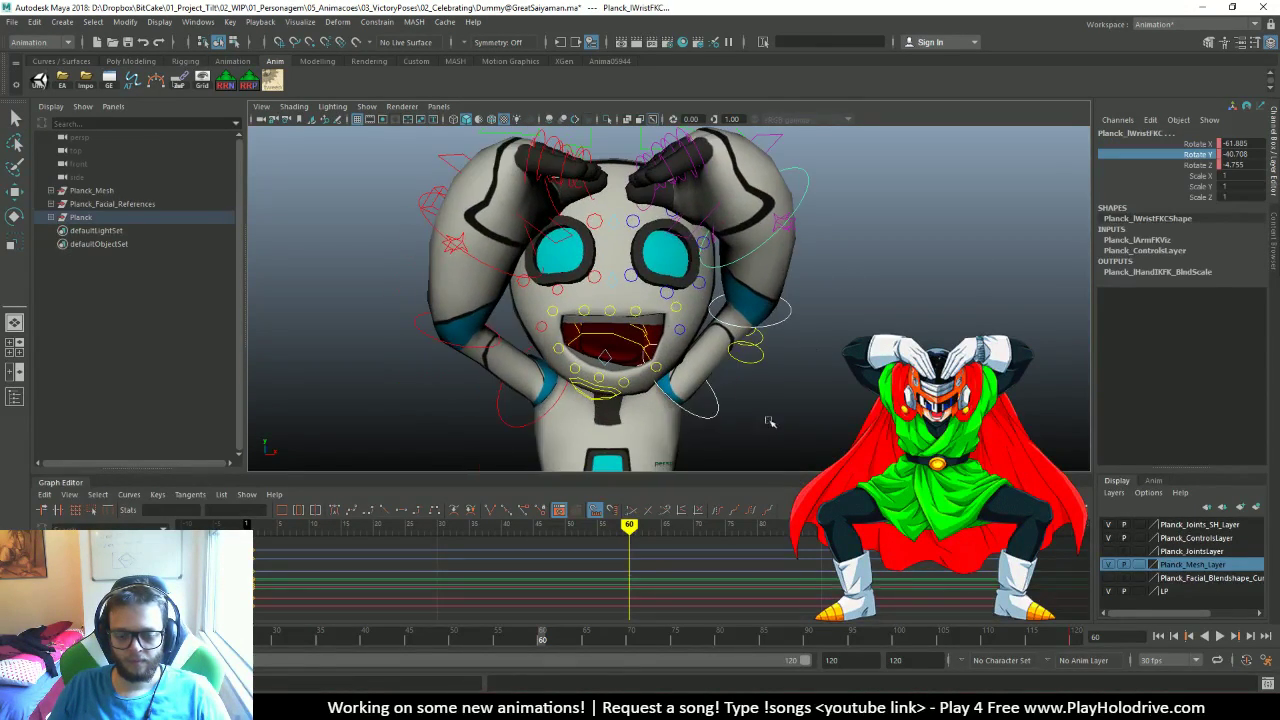
key("s")
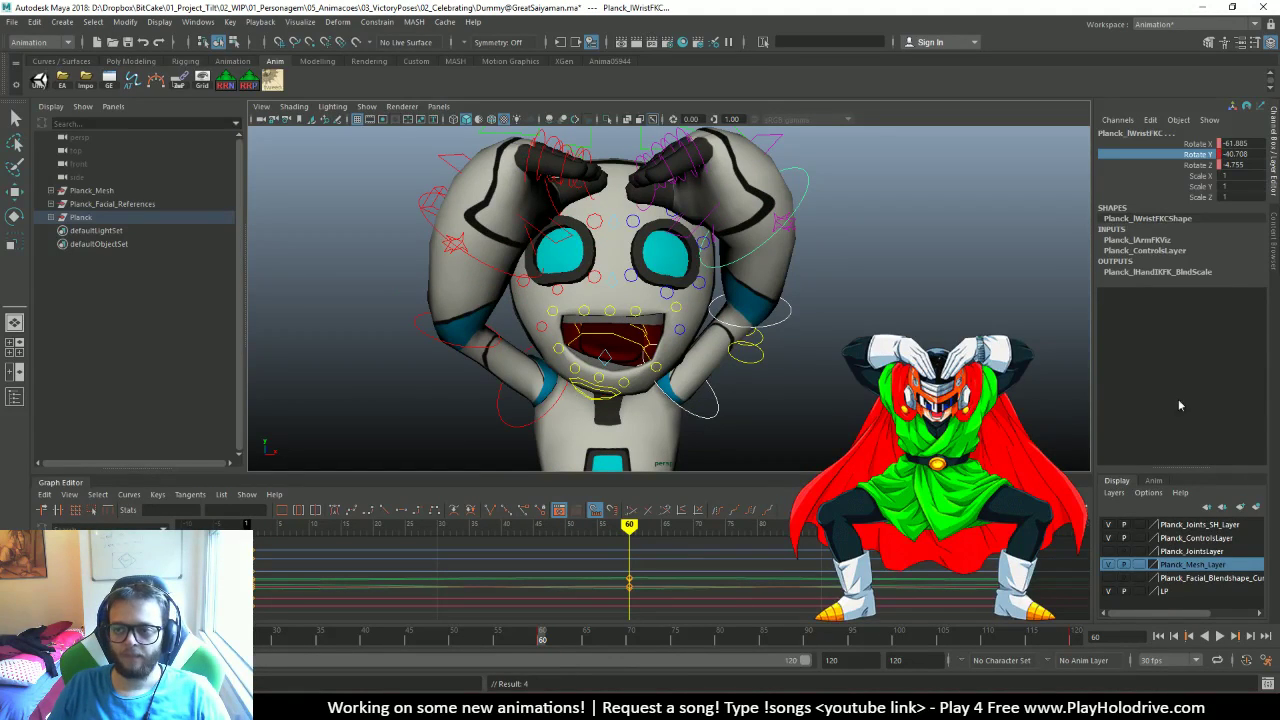
left_click_drag(1200, 144, 1200, 165)
key("s")
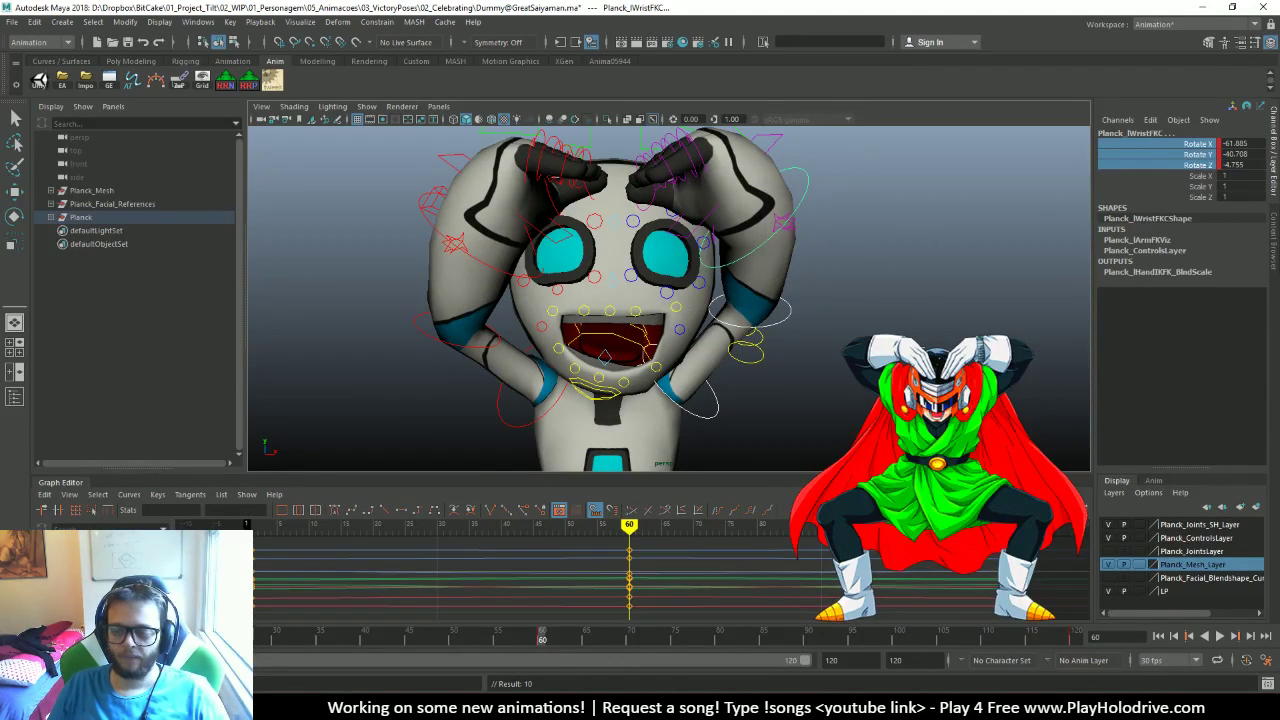
Play back the loop and examine the left arm's new motion from the front
left_click(1219, 636)
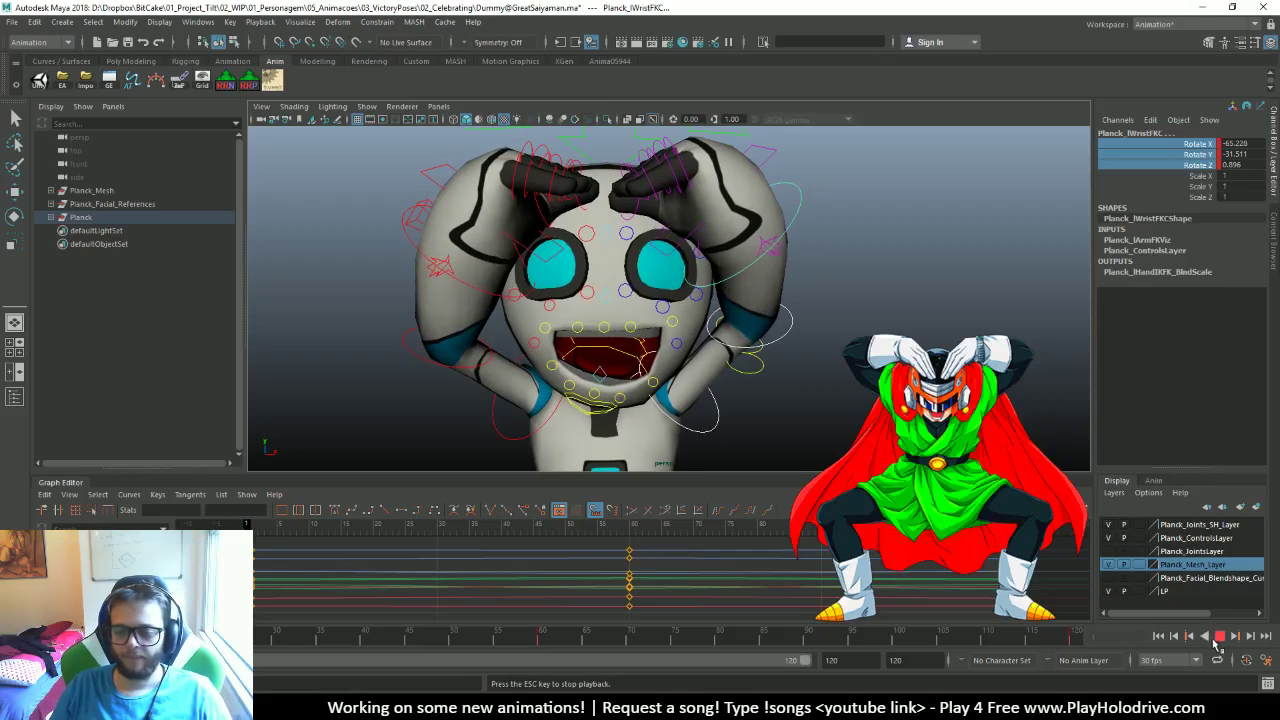
scroll(921, 301, "down", 5)
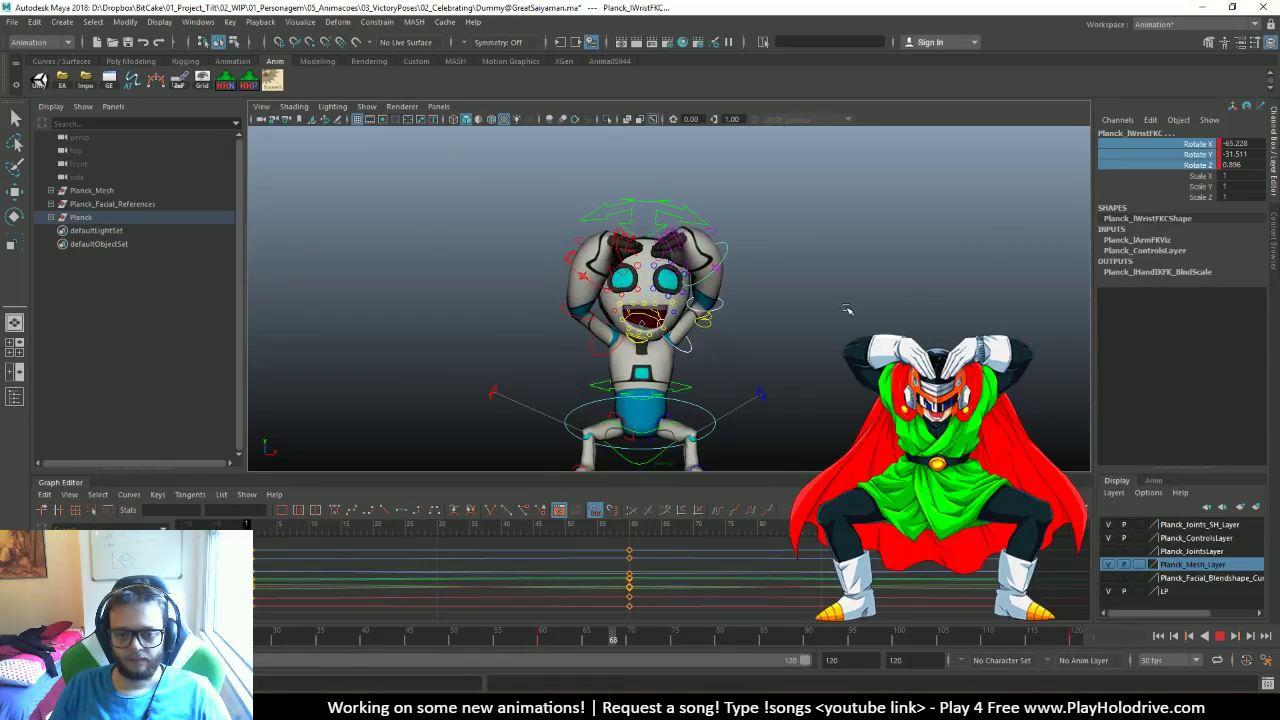
scroll(845, 305, "up", 5)
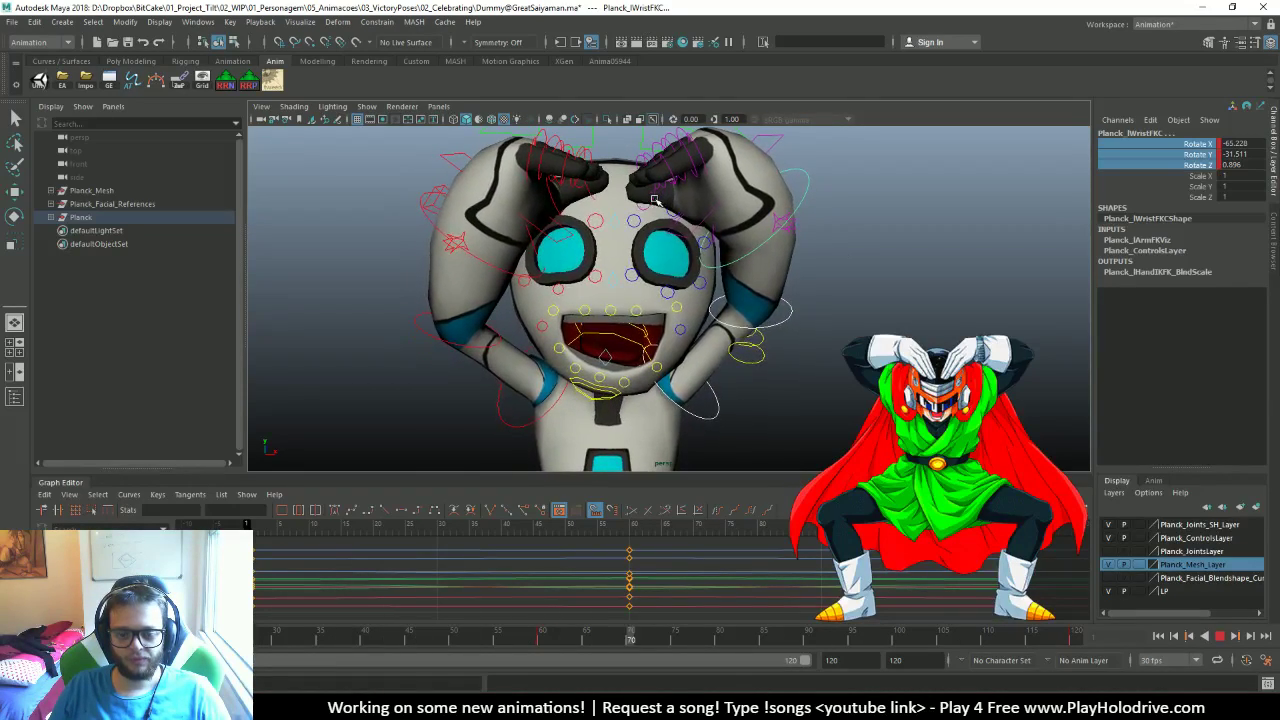
left_click(1220, 636)
Select the right clavicle, shoulder, elbow and wrist controls from behind and choose their Rotate X, Y and Z channels
right_click_drag(760, 330, 838, 275, "alt")
scroll(838, 275, "up", 5)
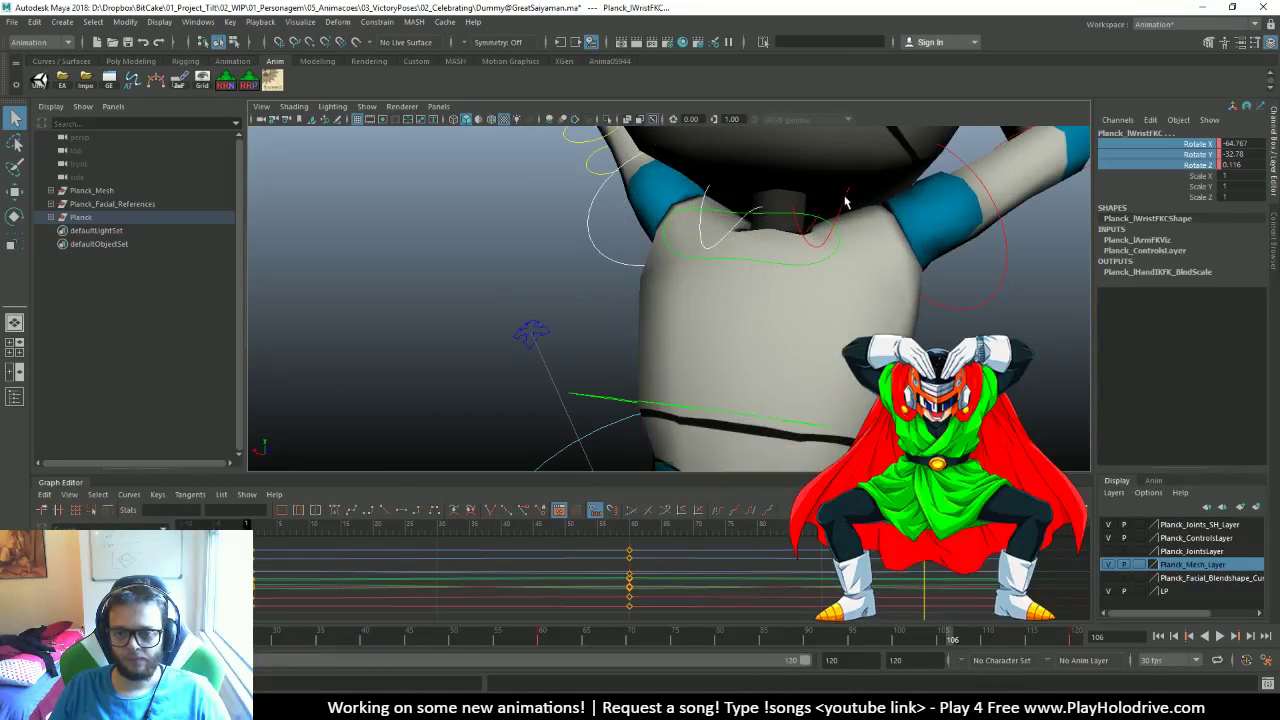
left_click(853, 203)
left_click_drag(853, 203, 871, 294, "alt")
left_click(850, 312)
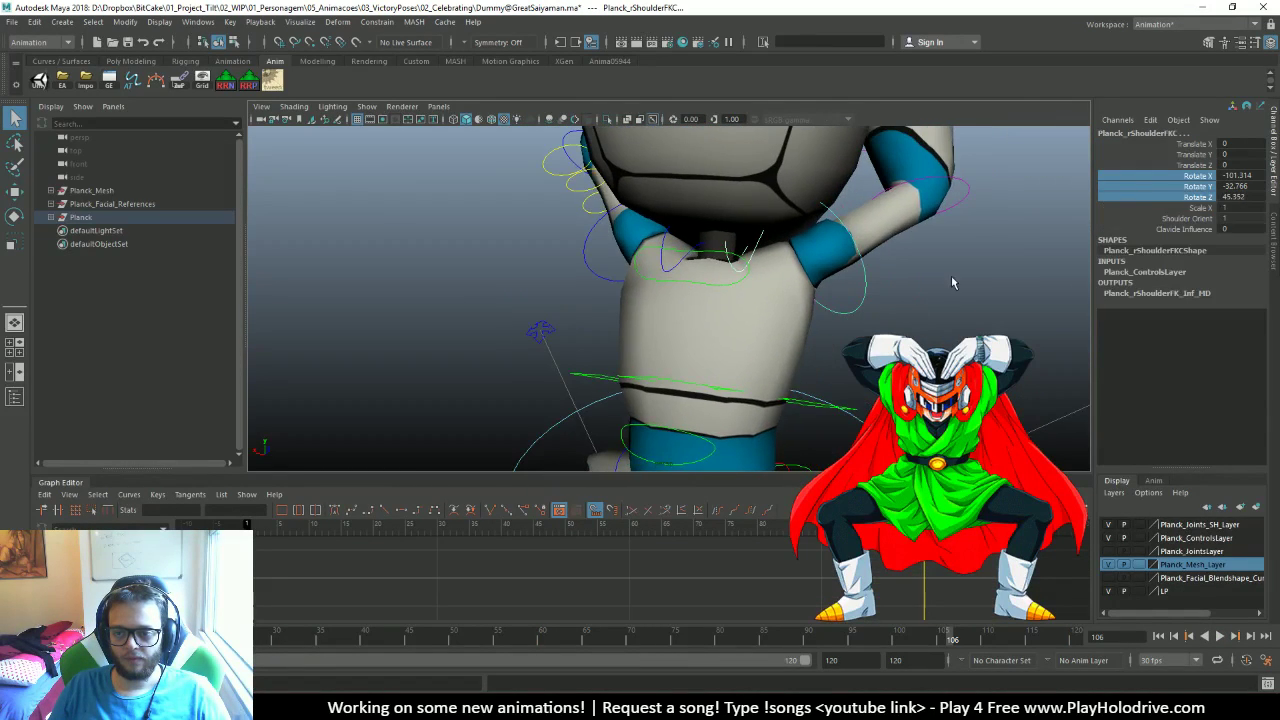
left_click_drag(955, 284, 943, 295, "alt")
left_click_drag(970, 210, 848, 428, "alt")
left_click(853, 428)
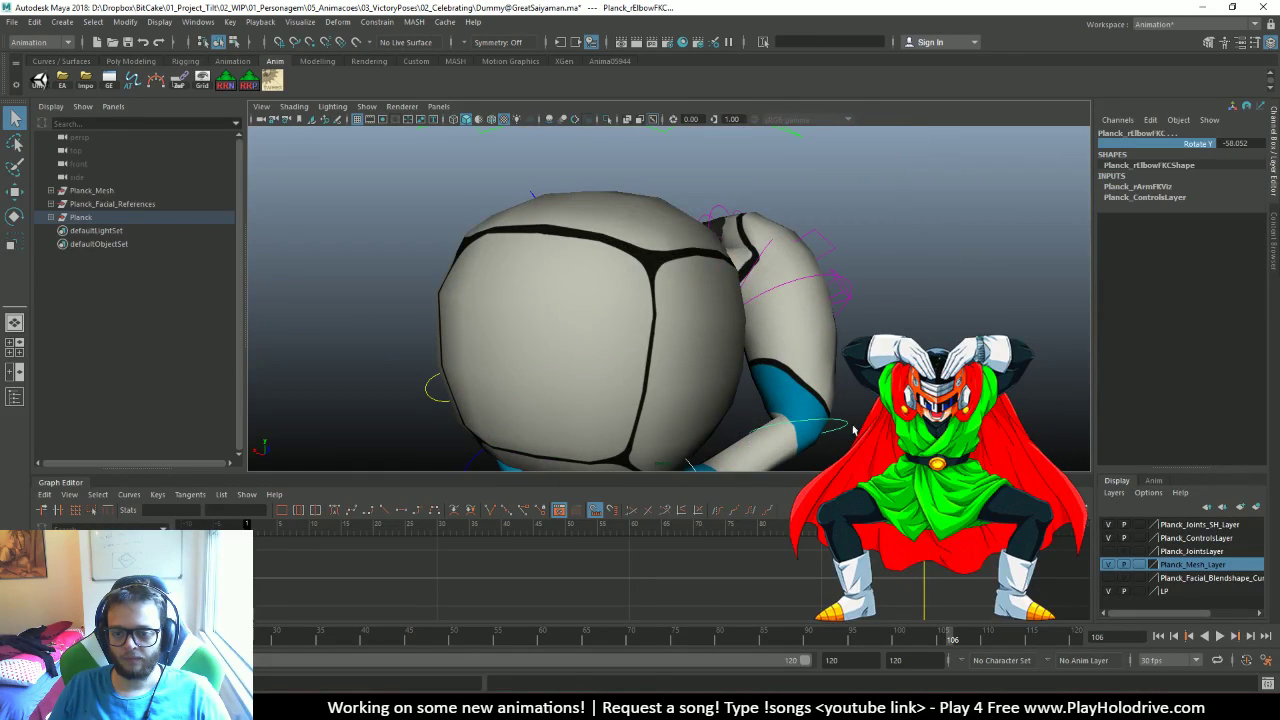
left_click(811, 283)
left_click_drag(1208, 153, 1205, 165)
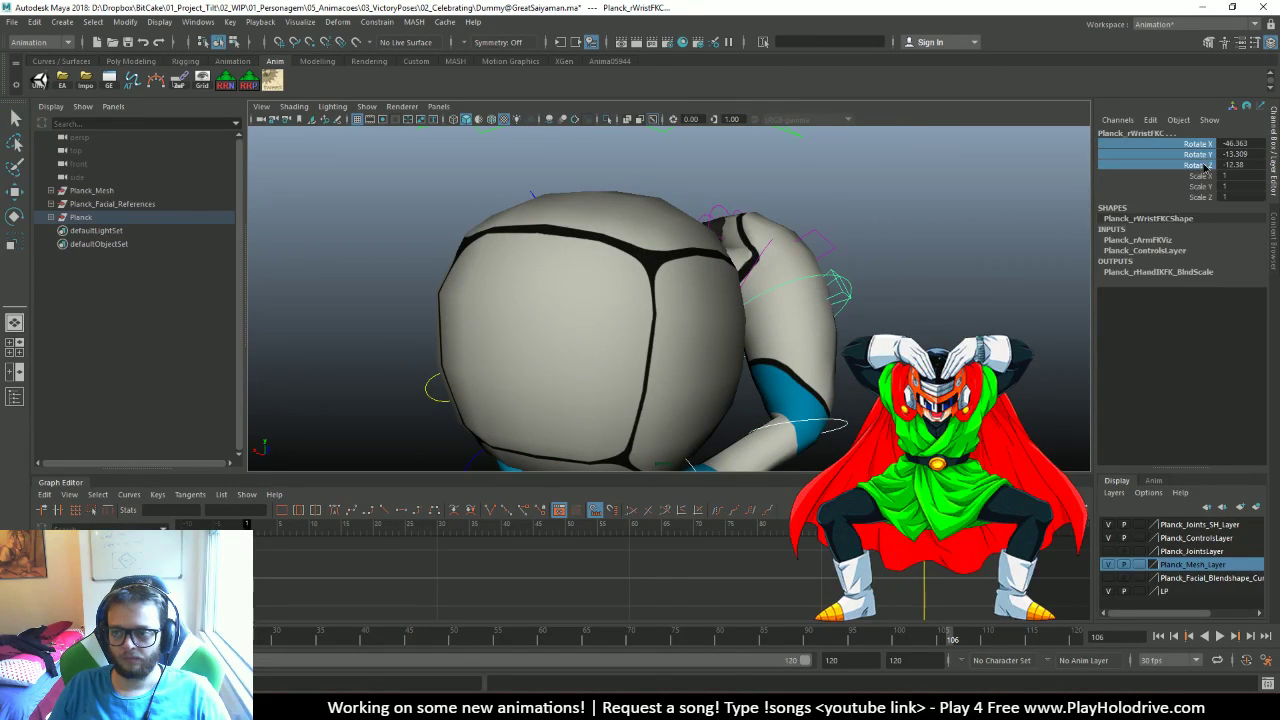
Key the rotations of the selected right arm controls at the end of the loop, frame 120
mouse_move(700, 300)
left_mouse_down("alt")
mouse_move(686, 300)
mouse_move(776, 300)
mouse_move(708, 297)
left_mouse_up("alt")
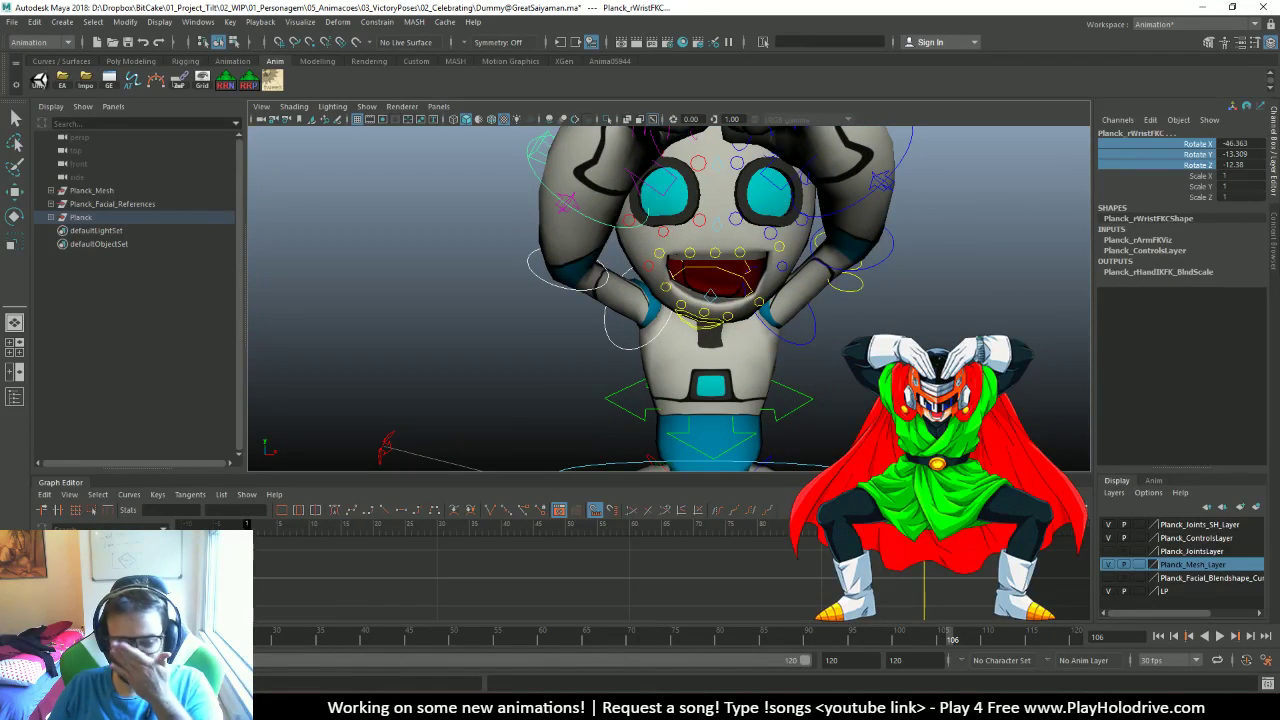
key("s")
key("period")
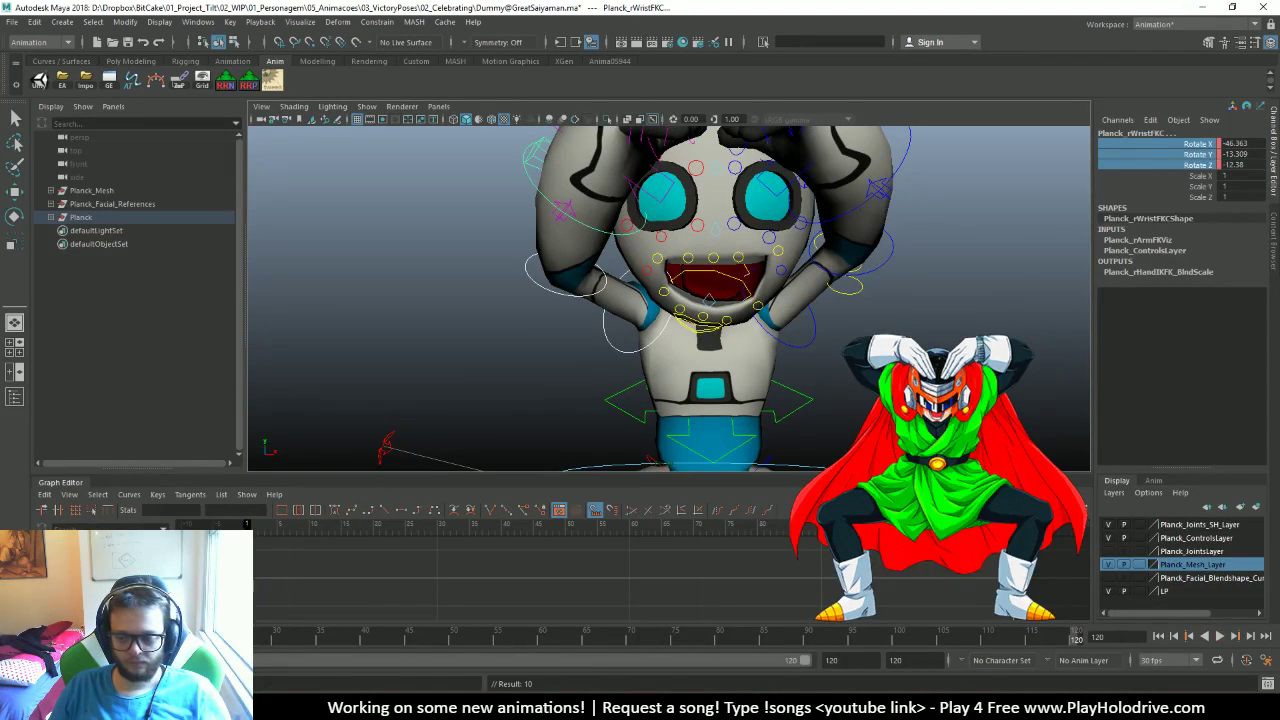
On frame 60, rotate the right clavicle control to about X -23.2, Y -15.5, Z 30.3
left_click_drag(608, 640, 542, 640)
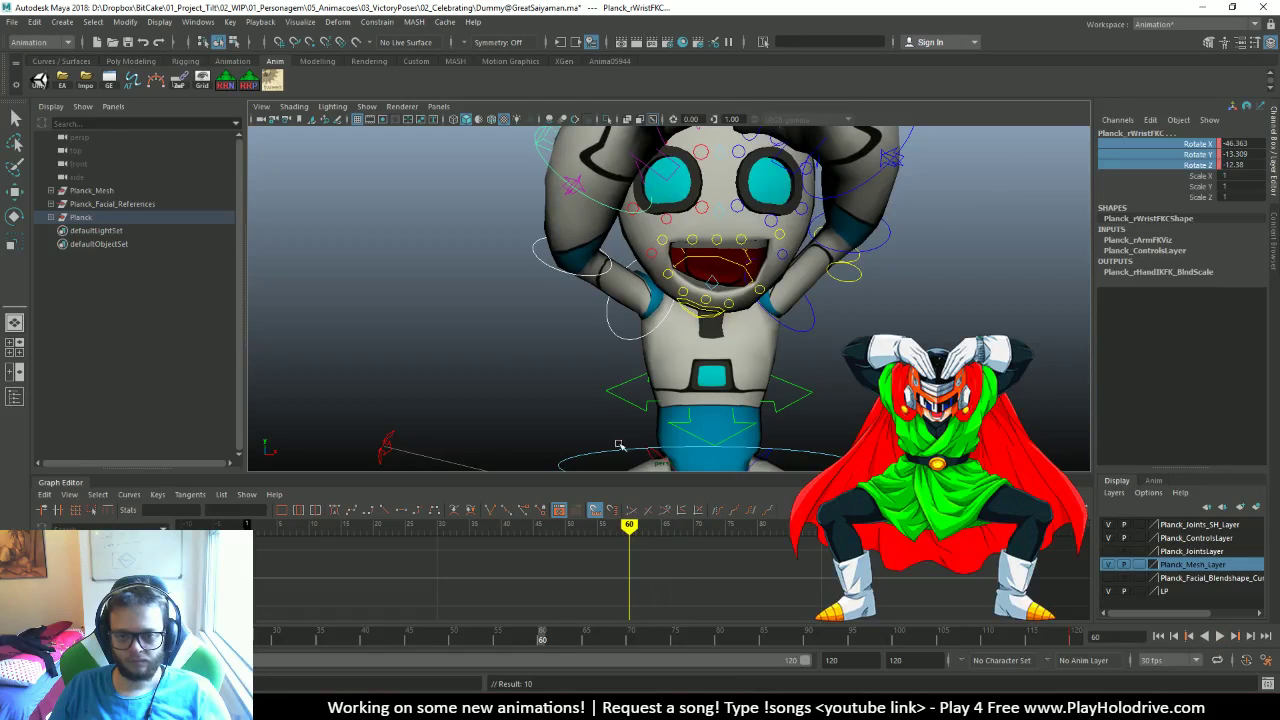
scroll(568, 316, "up", 2)
key("q")
left_click(568, 316)
left_click_drag(568, 316, 674, 275, "alt")
left_click(634, 288)
key("e")
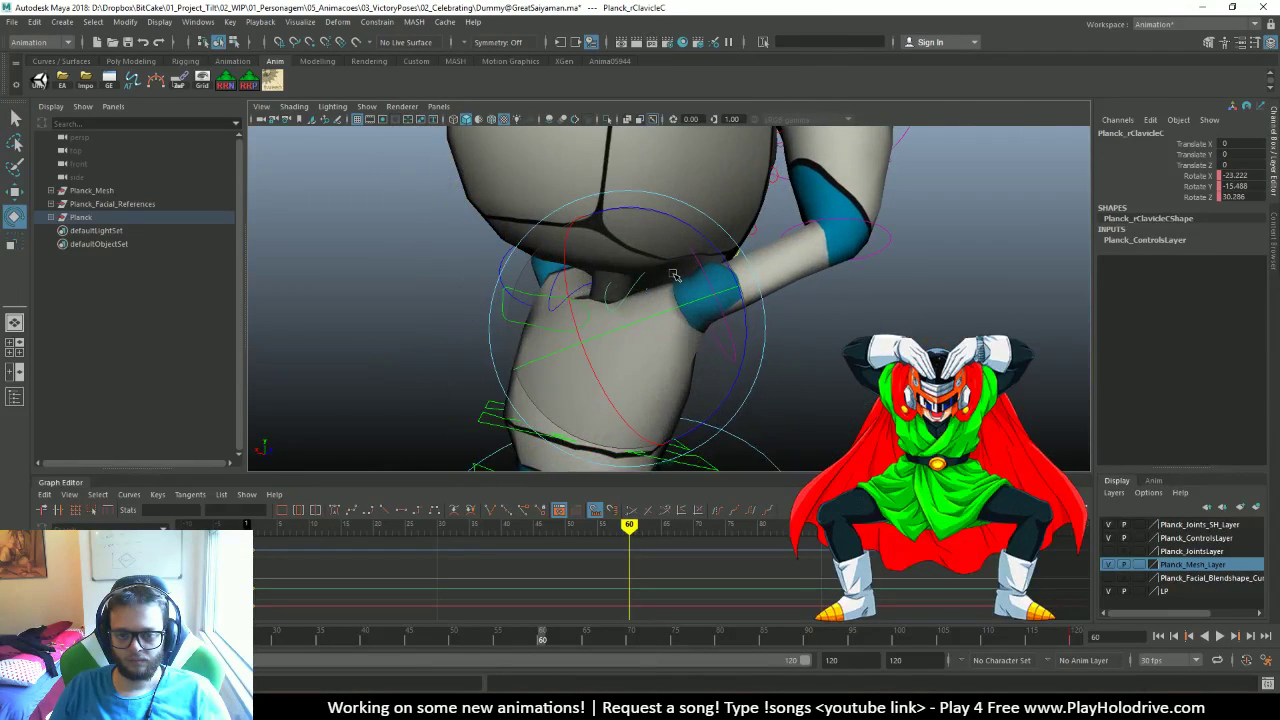
Adjust the rotations of the remaining right arm controls, including shoulder and wrist, on frame 60
key("q")
left_click(716, 326)
left_click_drag(760, 374, 627, 207, "alt")
key("e")
left_click(661, 244)
key("q")
left_click(627, 207)
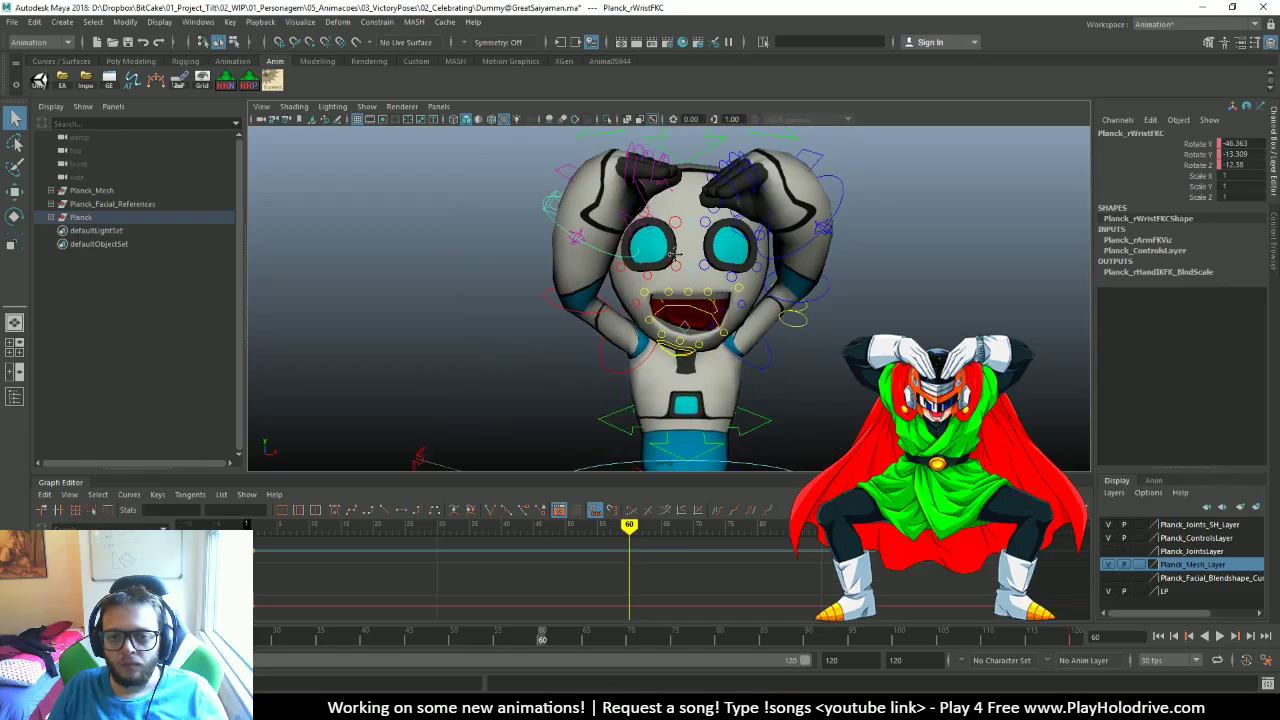
key("e")
middle_click_drag(627, 207, 619, 236, "alt")
left_click_drag(690, 222, 625, 312)
Select the right wrist, elbow, shoulder and clavicle controls together and key their Rotate X, Y and Z on frame 60
key("q")
scroll(625, 312, "up", 3)
left_click(673, 277)
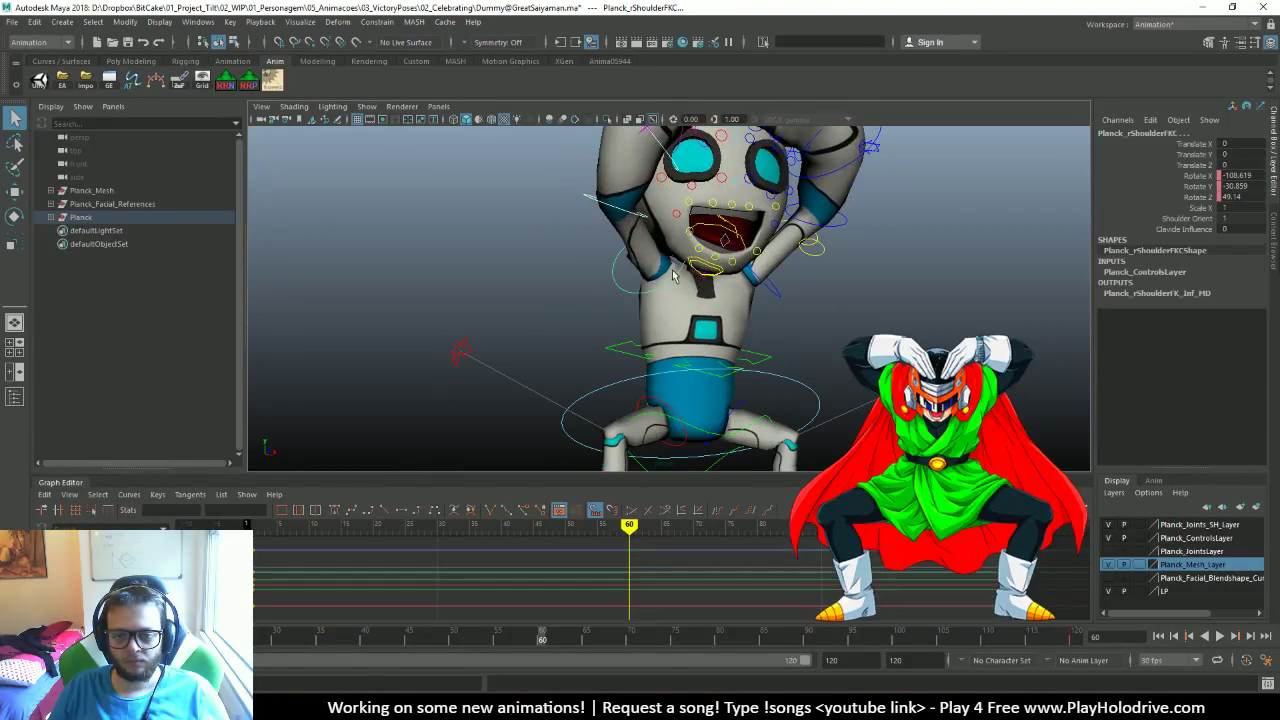
left_click(673, 262)
left_click_drag(1203, 177, 1197, 199)
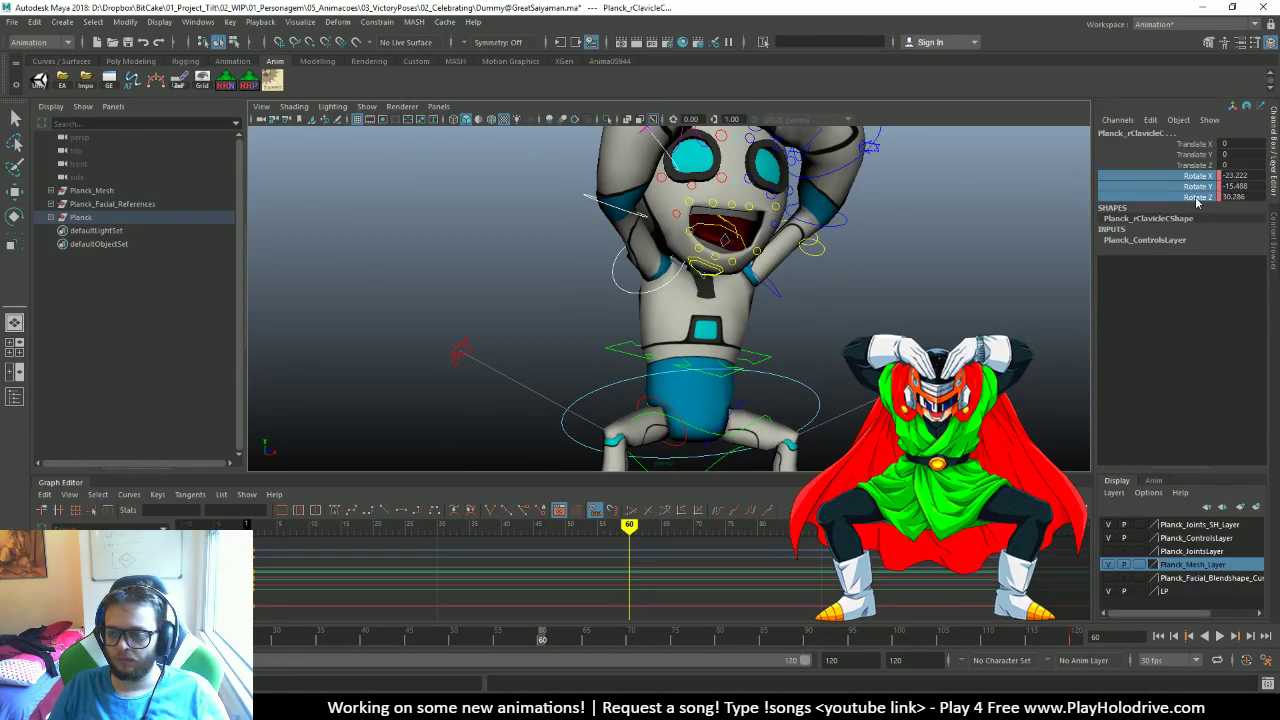
key("s")
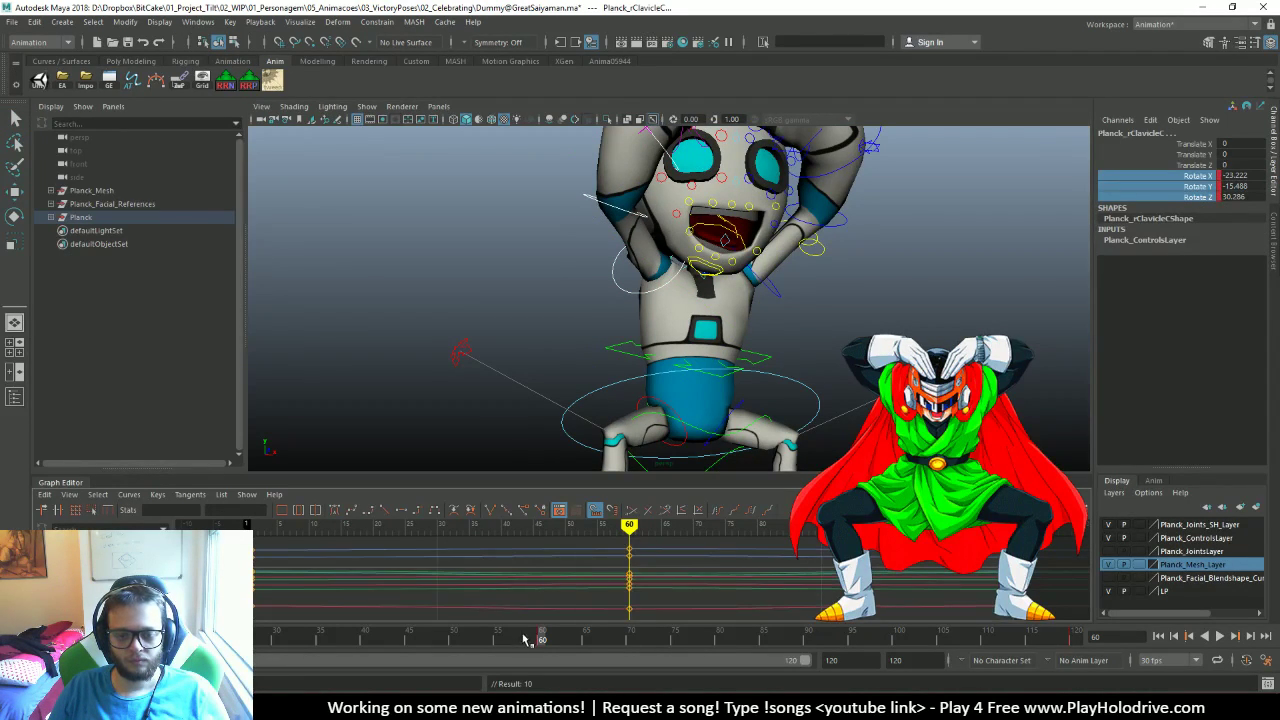
Play back the loop and examine the motion of both arms from the front
key("alt+shift+v")
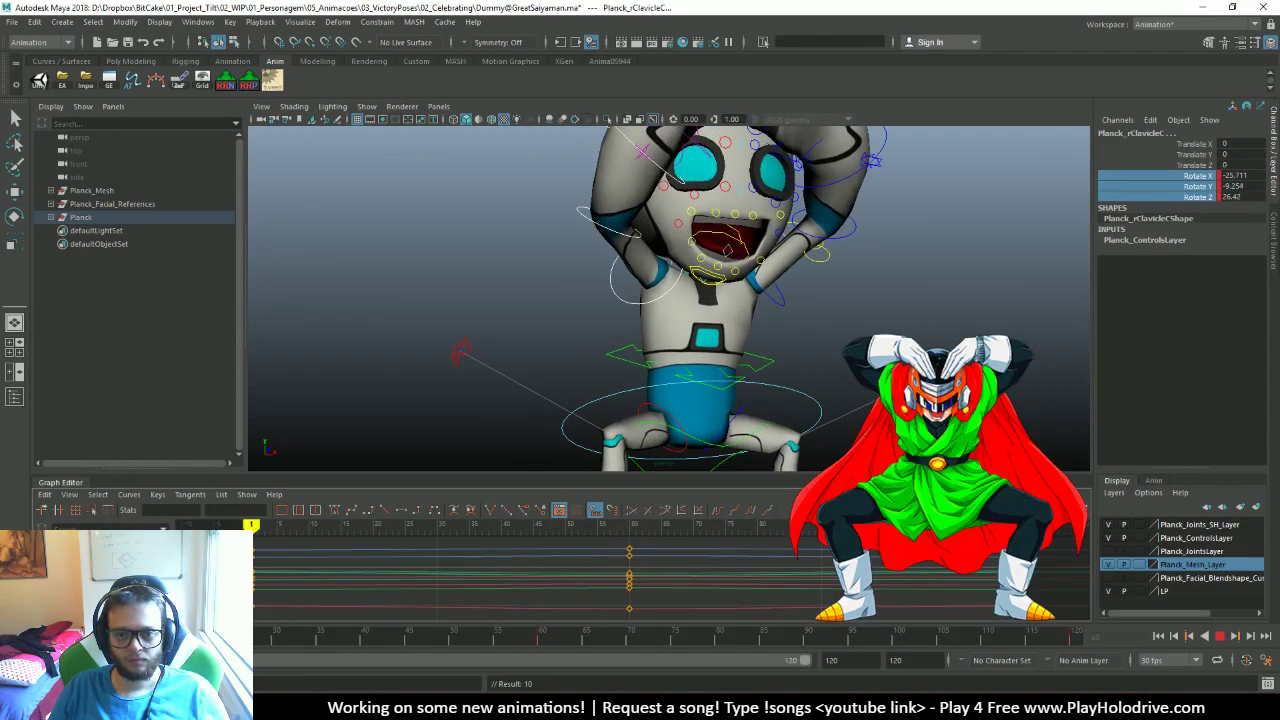
scroll(783, 269, "down", 3)
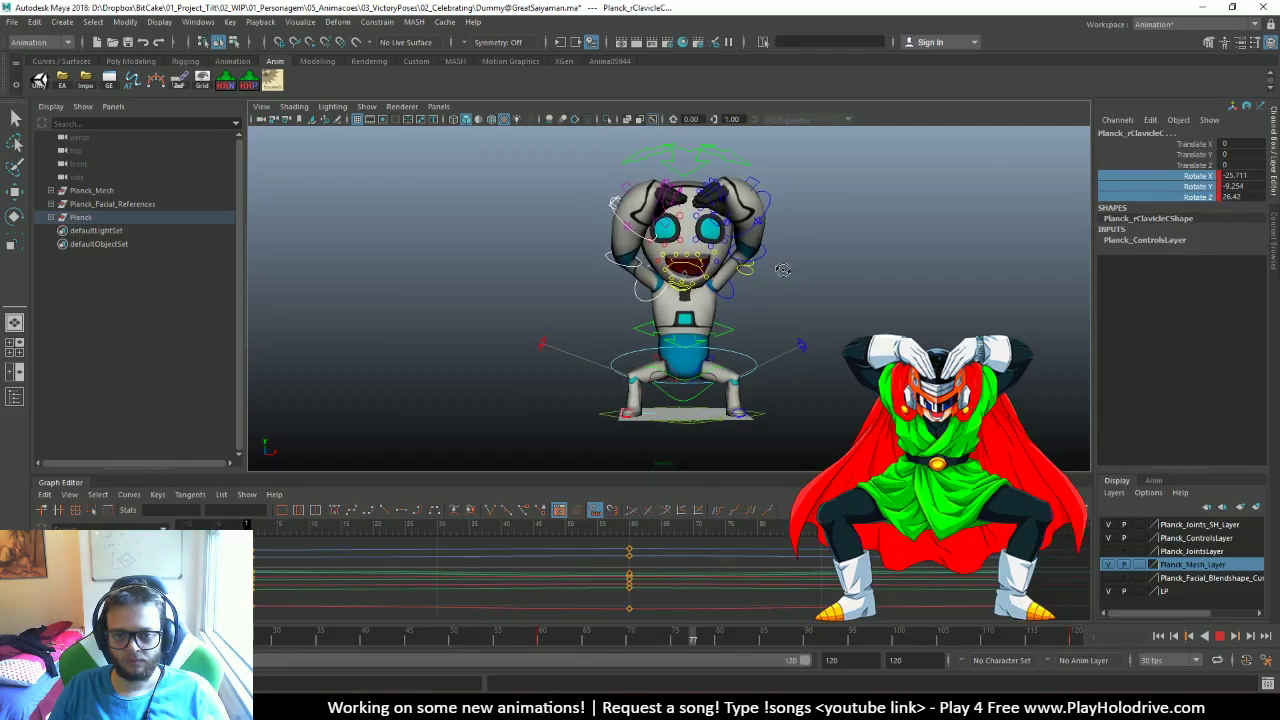
scroll(783, 269, "up", 4)
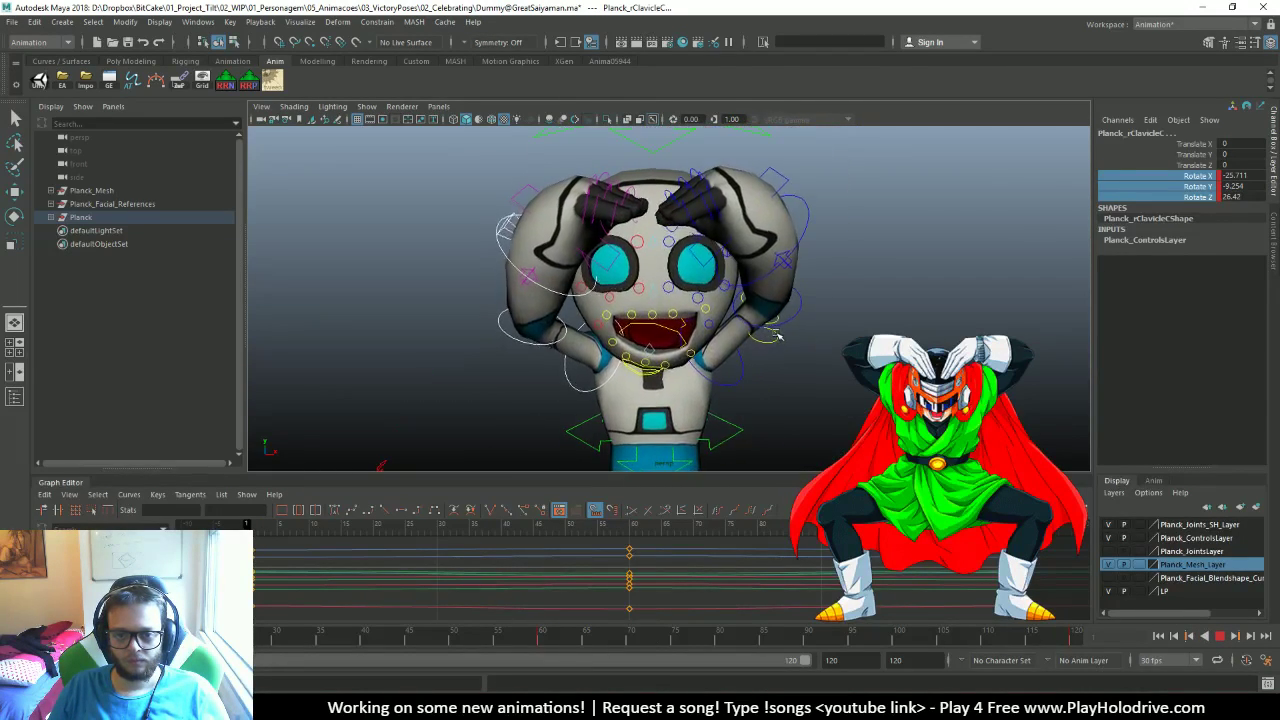
key("Escape")
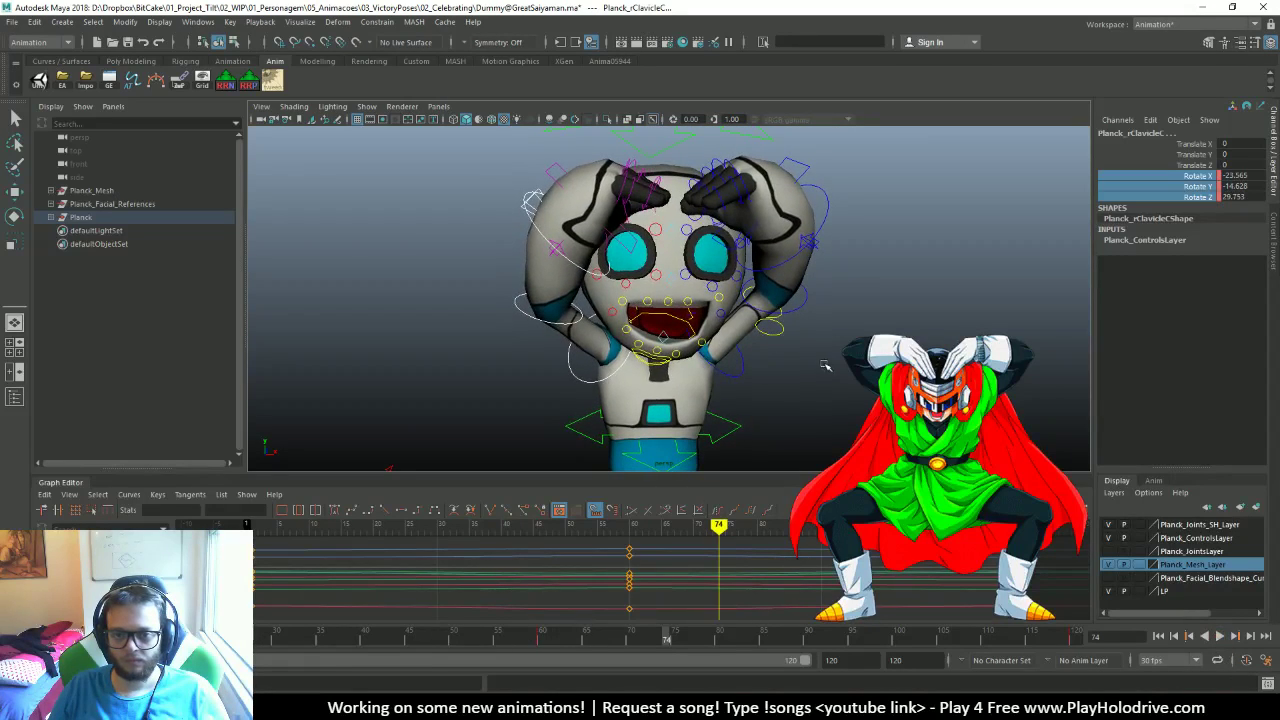
Rotate the left shoulder control on frame 60 to about X -85.9, Y -17.8, Z 54.8
left_click(741, 373)
double_click(536, 642)
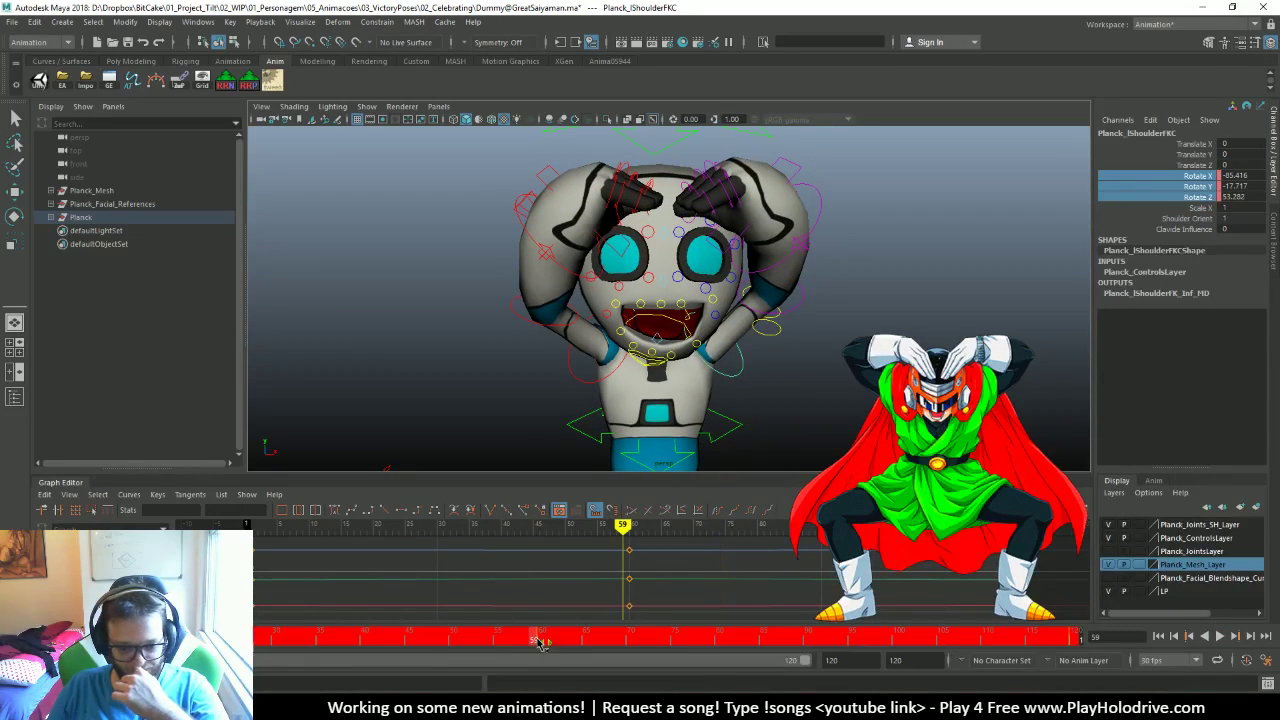
left_click(540, 640)
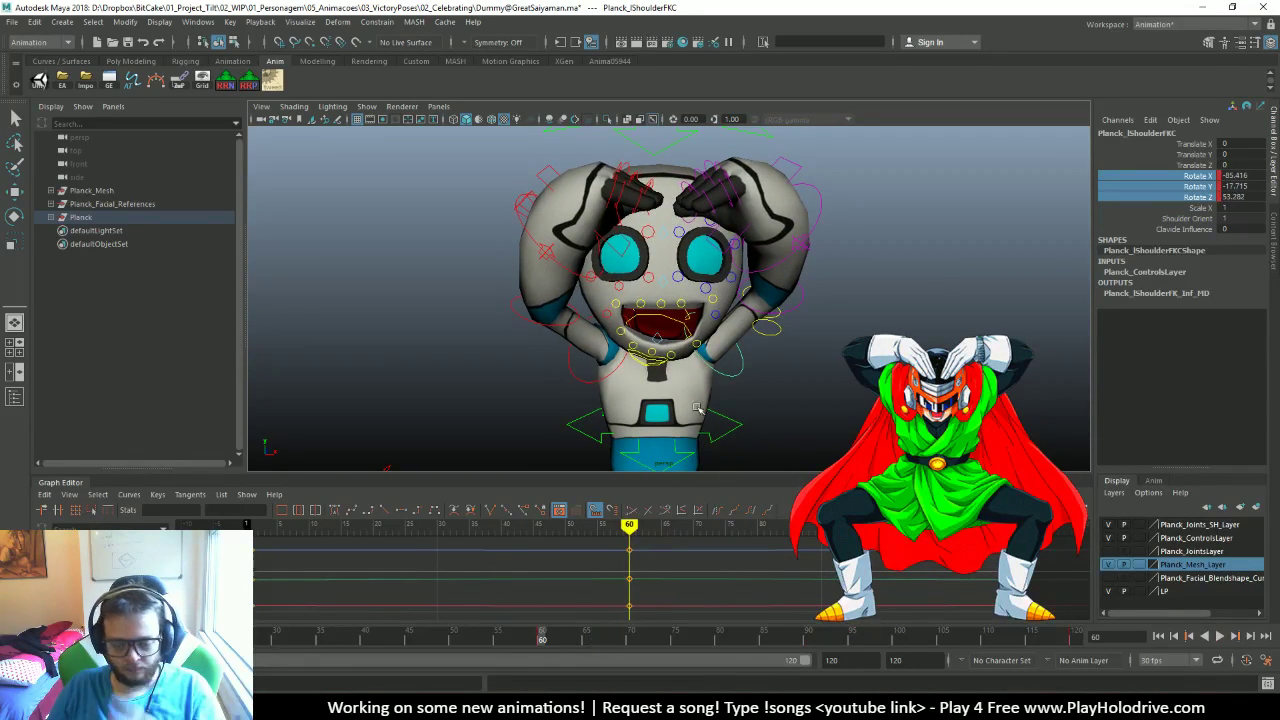
key("e")
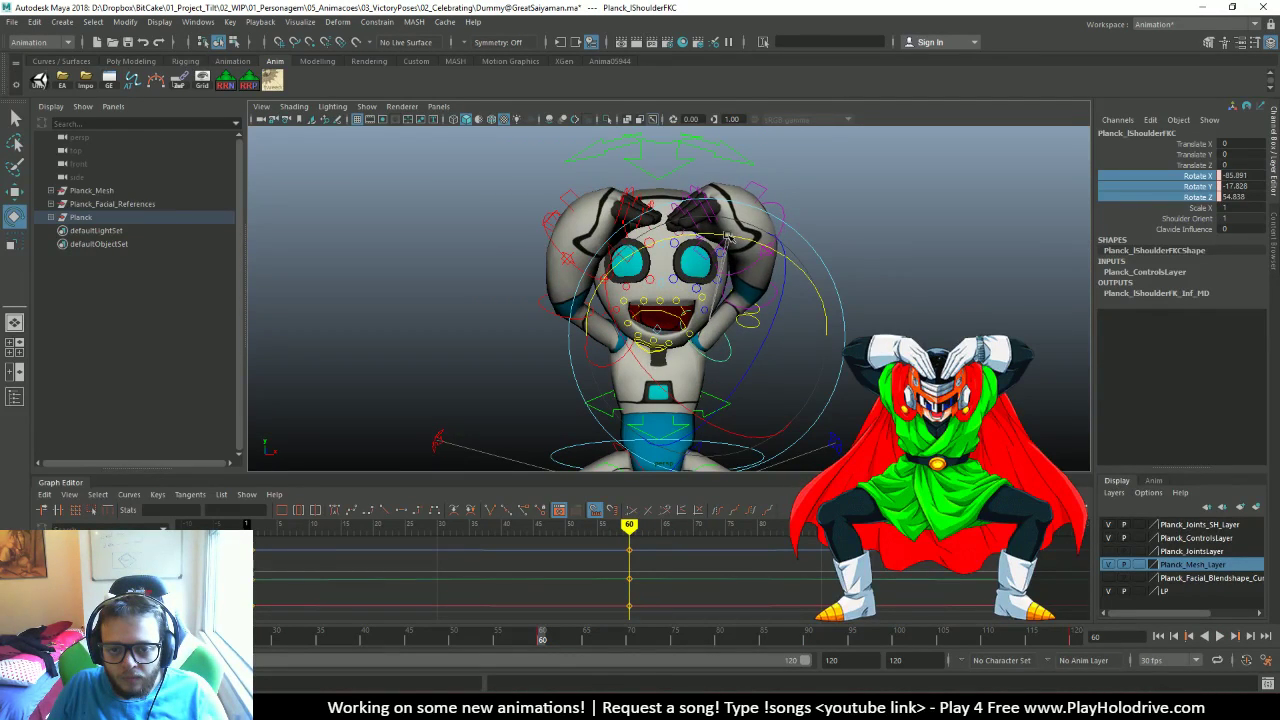
Rotate the right wrist to about X -42.6, Y -24.2, Z -24.0 on frame 60, and key the wrist and left shoulder rotations
key("q")
left_click(567, 258)
key("e")
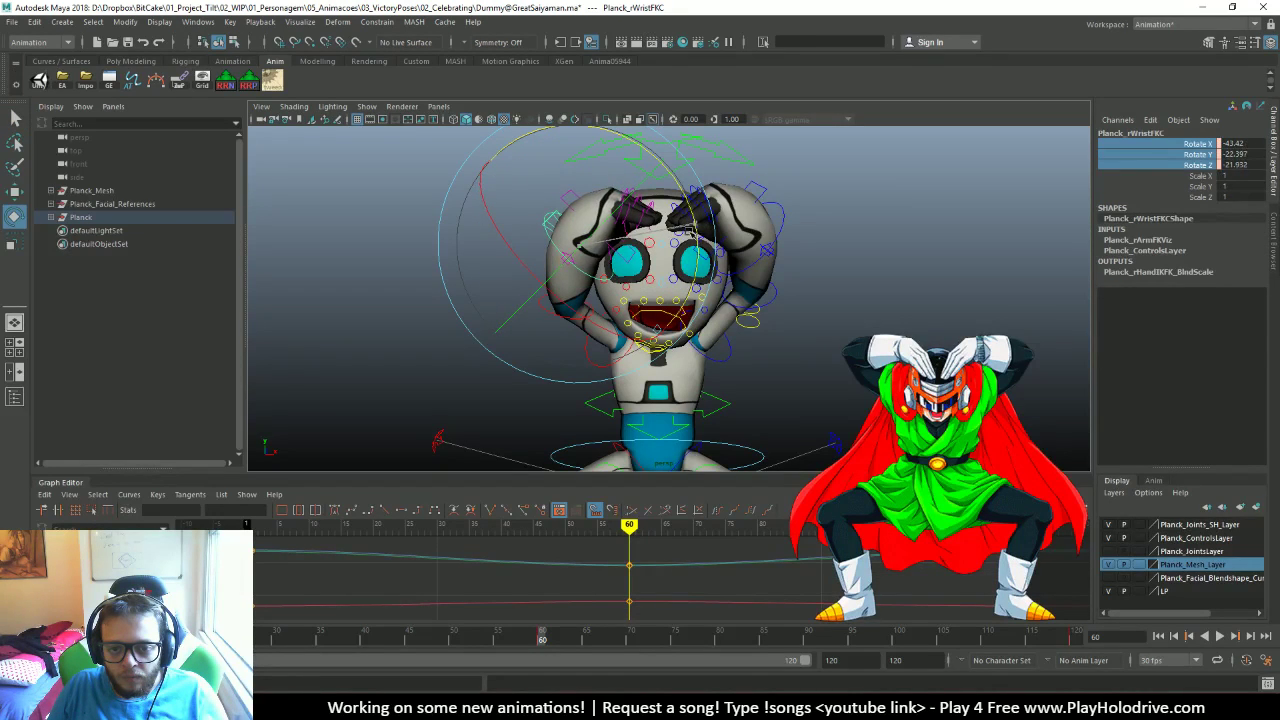
key("q")
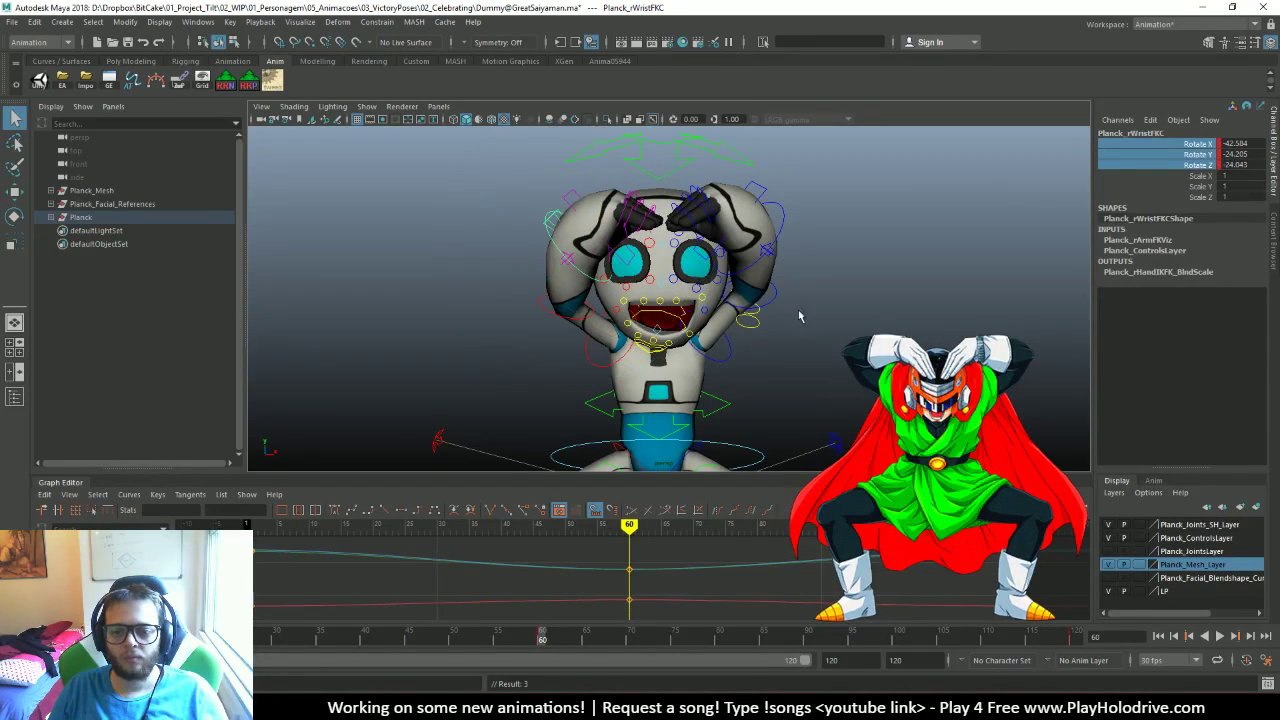
left_click(735, 359)
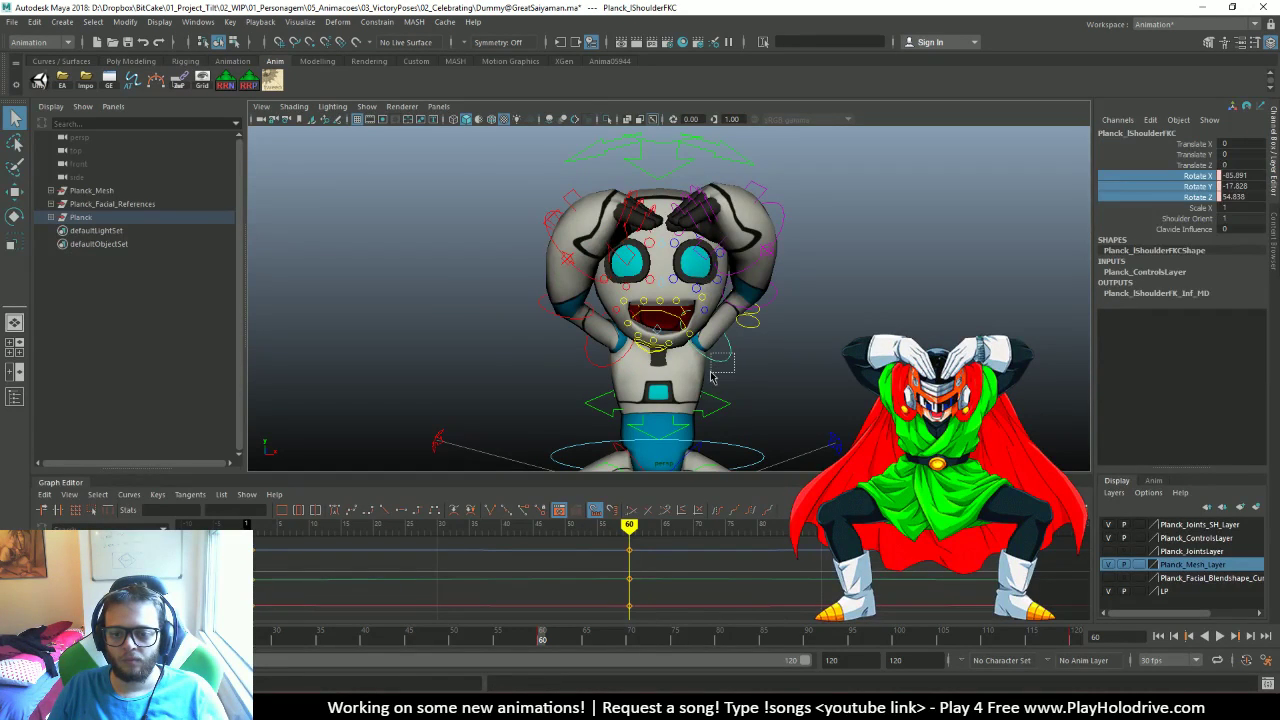
key("shift+e")
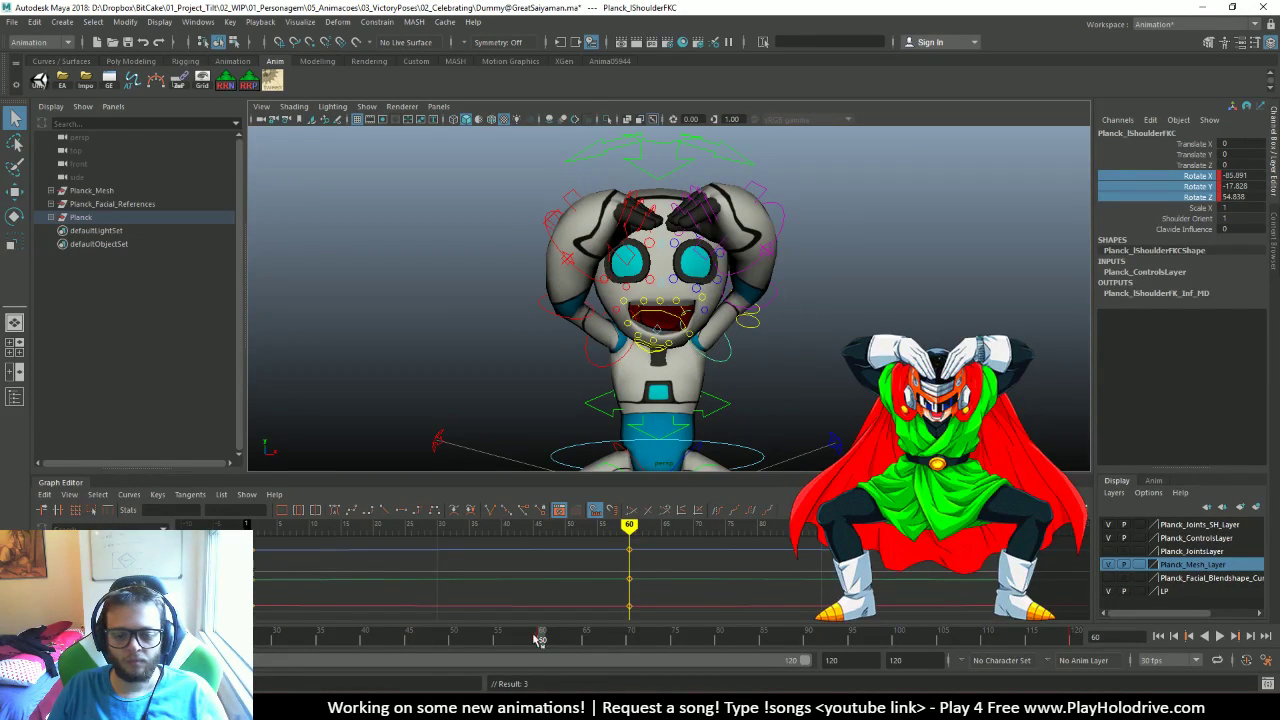
Play back the loop to review the arm changes, clear the selection and save the scene
key("alt+v")
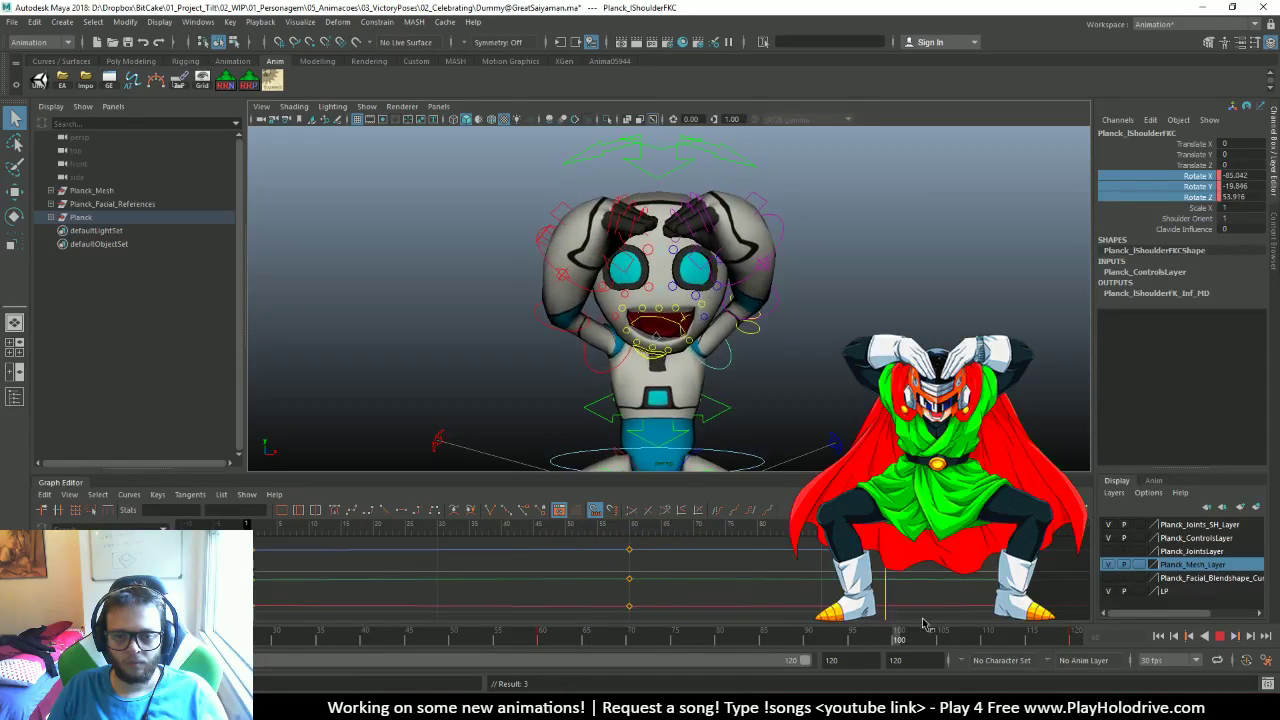
left_click(1218, 637)
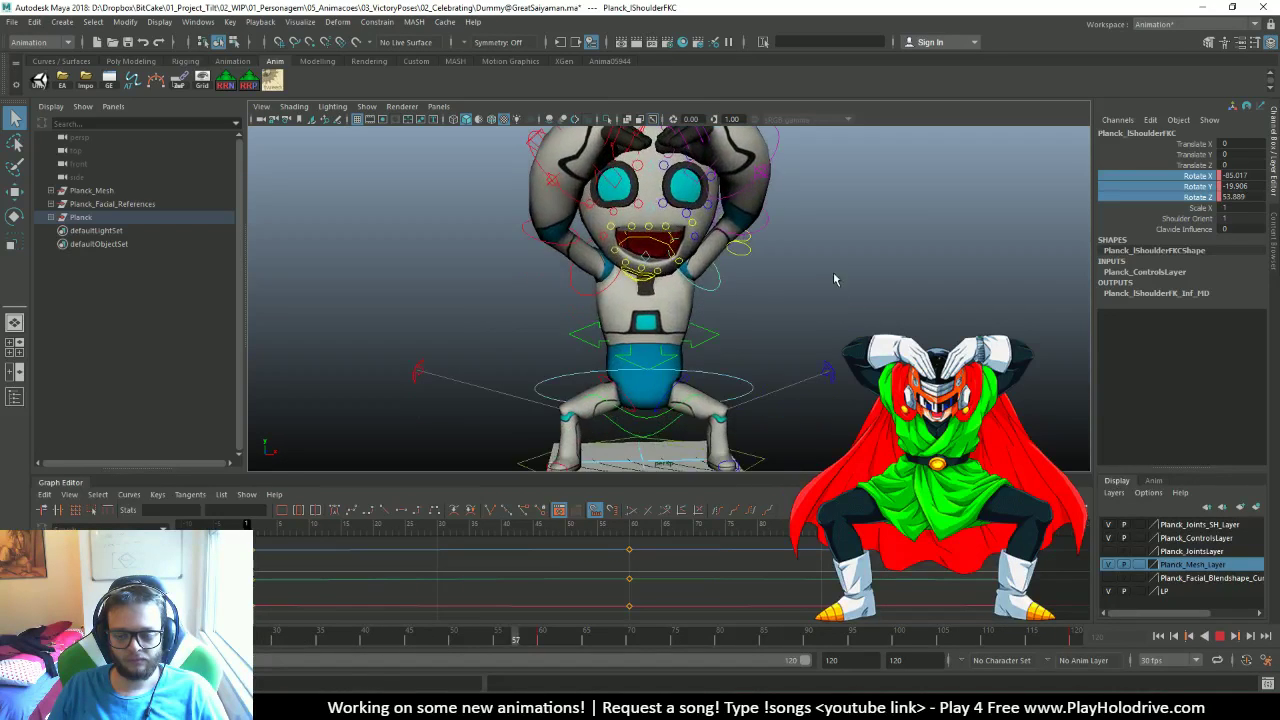
left_click(1228, 640)
left_click(842, 370)
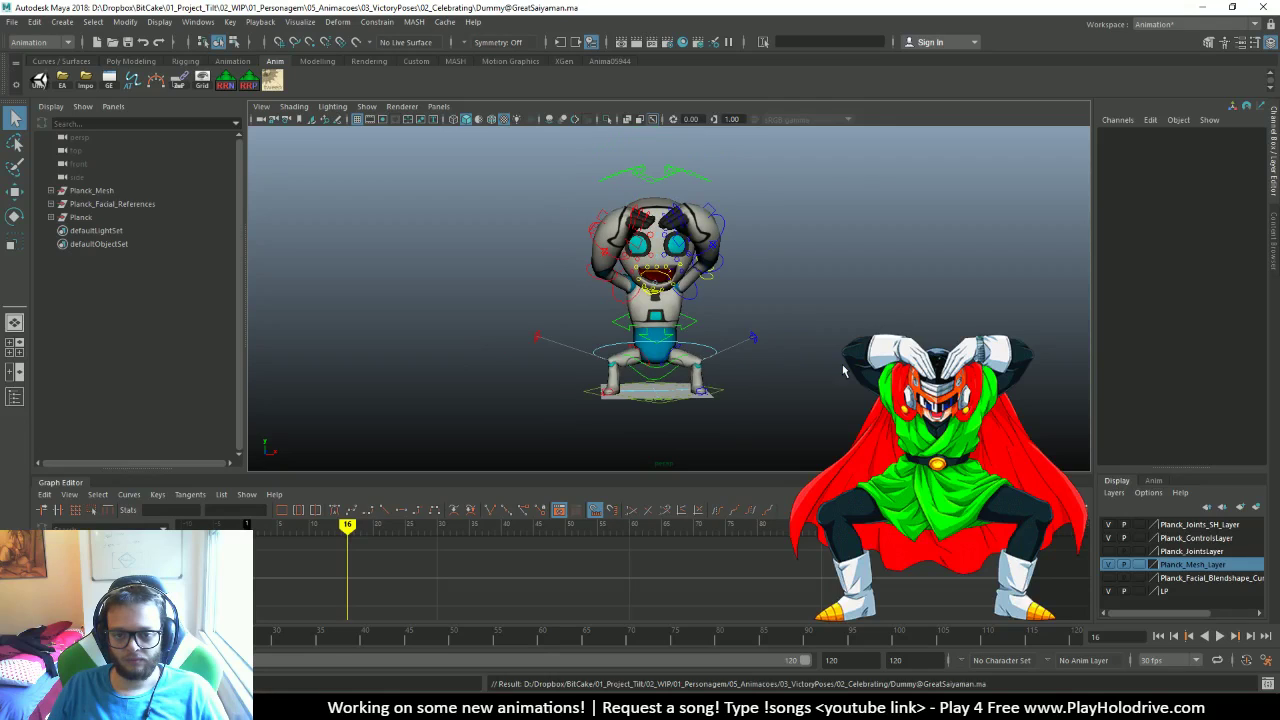
Play the loop from frame 1 and examine the hips, legs and whole body with the root control selected
left_click(1173, 636)
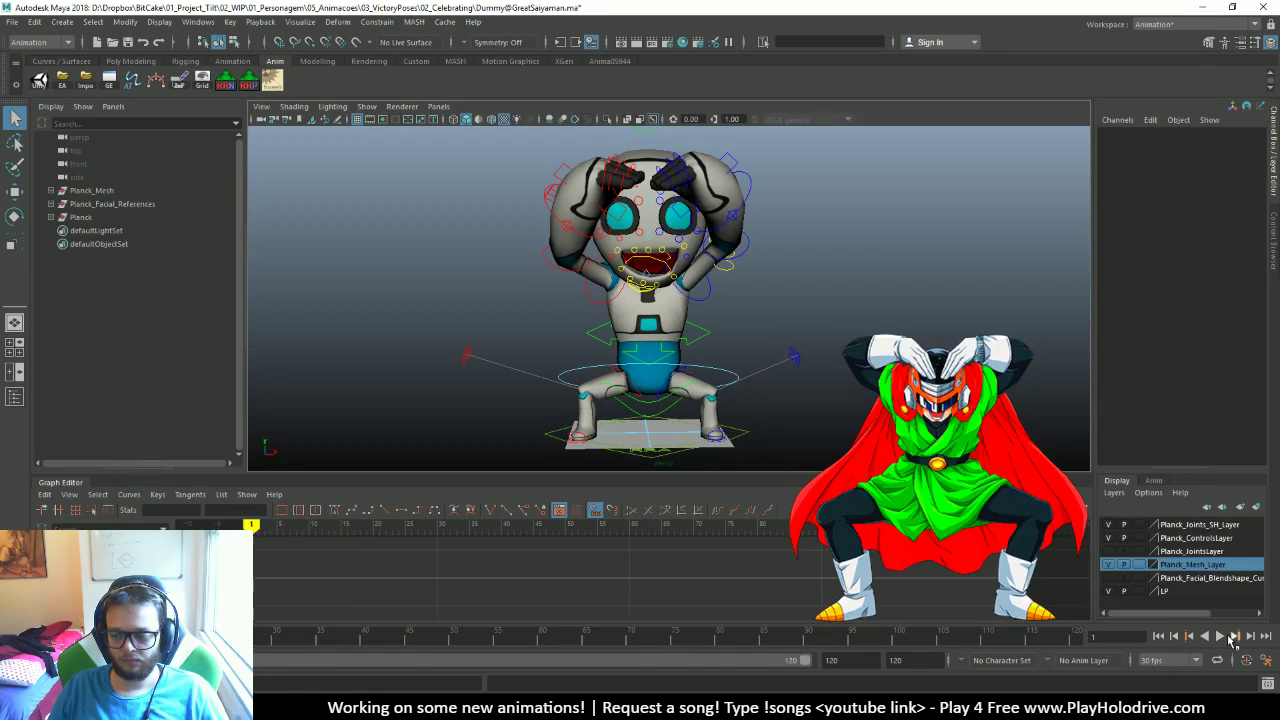
left_click(1219, 636)
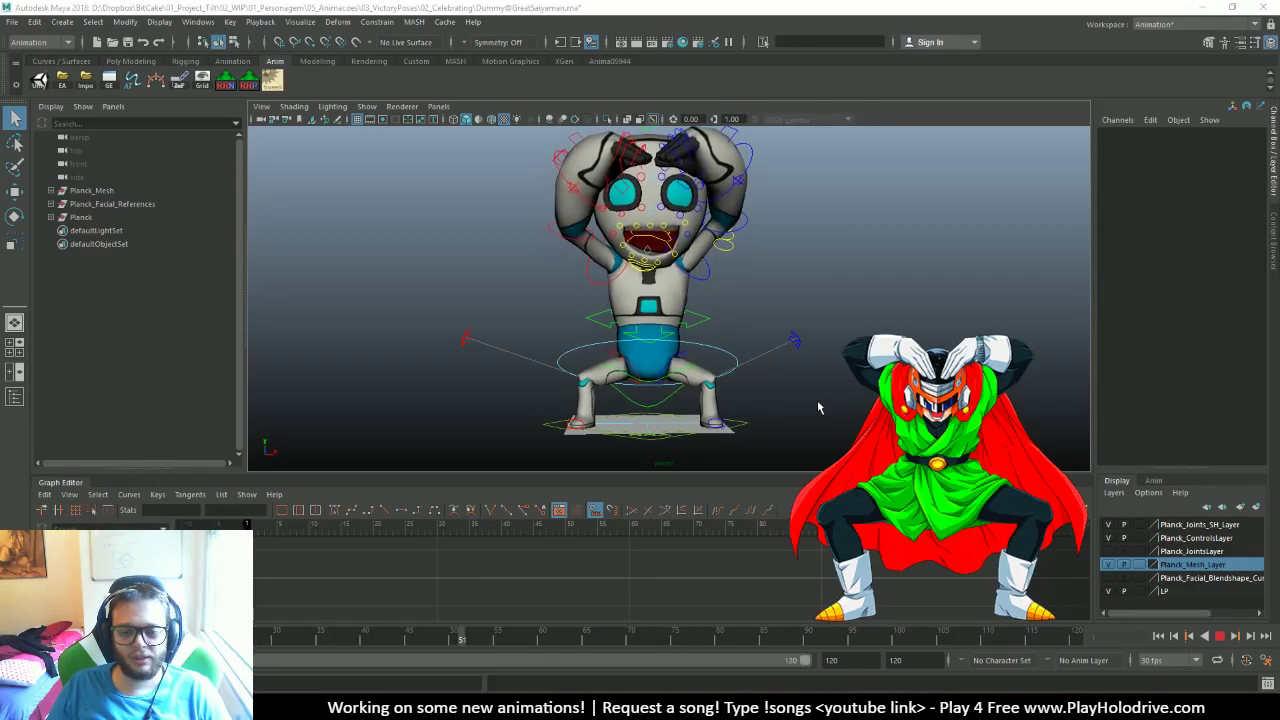
scroll(800, 380, "up", 3)
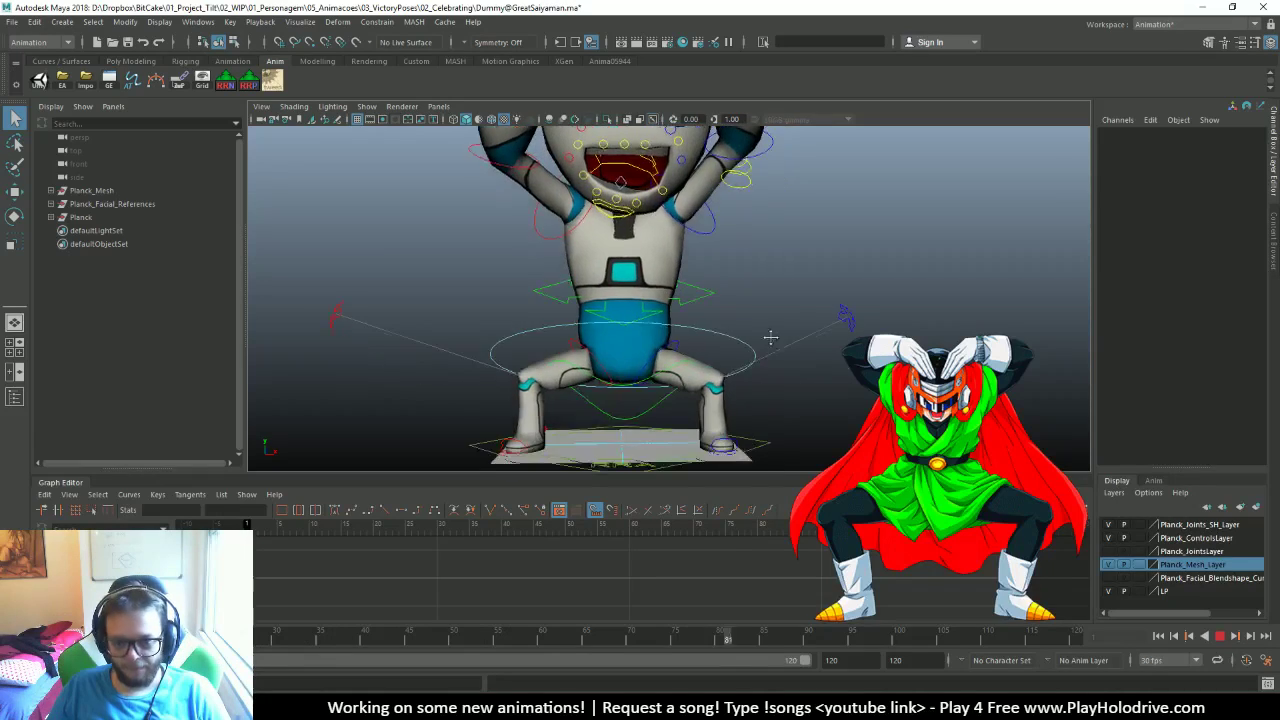
left_click(760, 325)
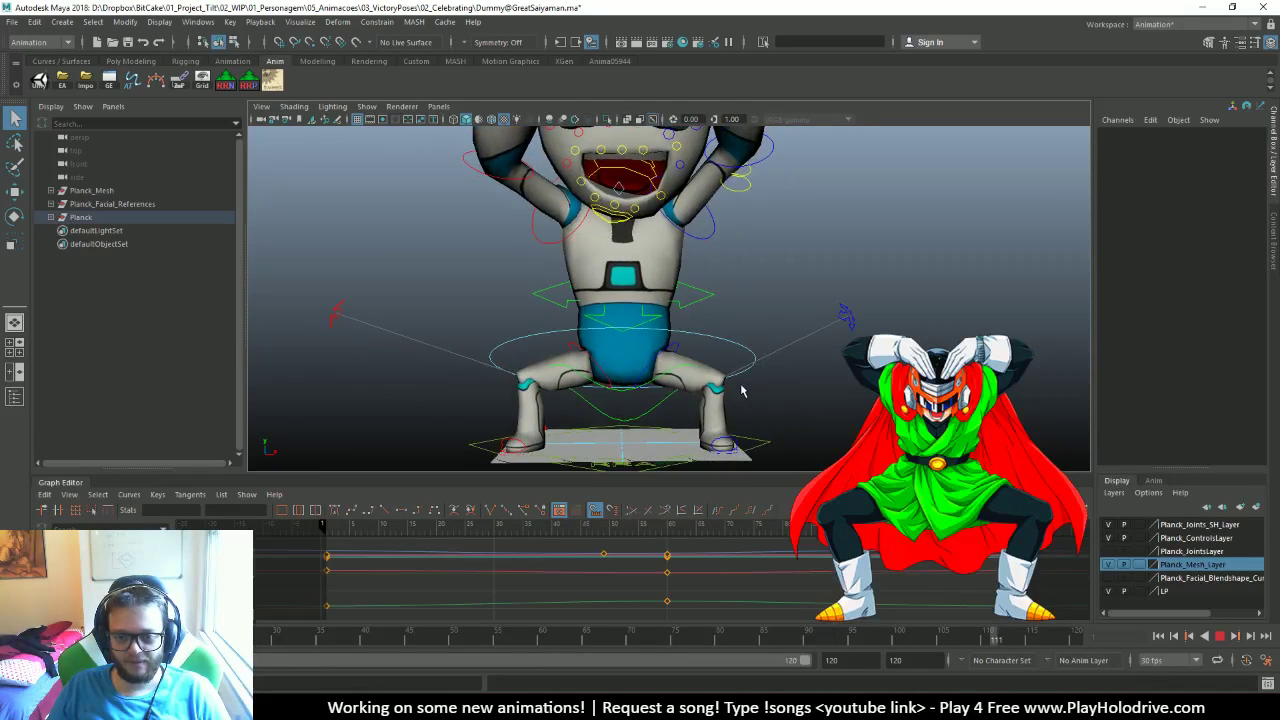
scroll(751, 382, "up", 3)
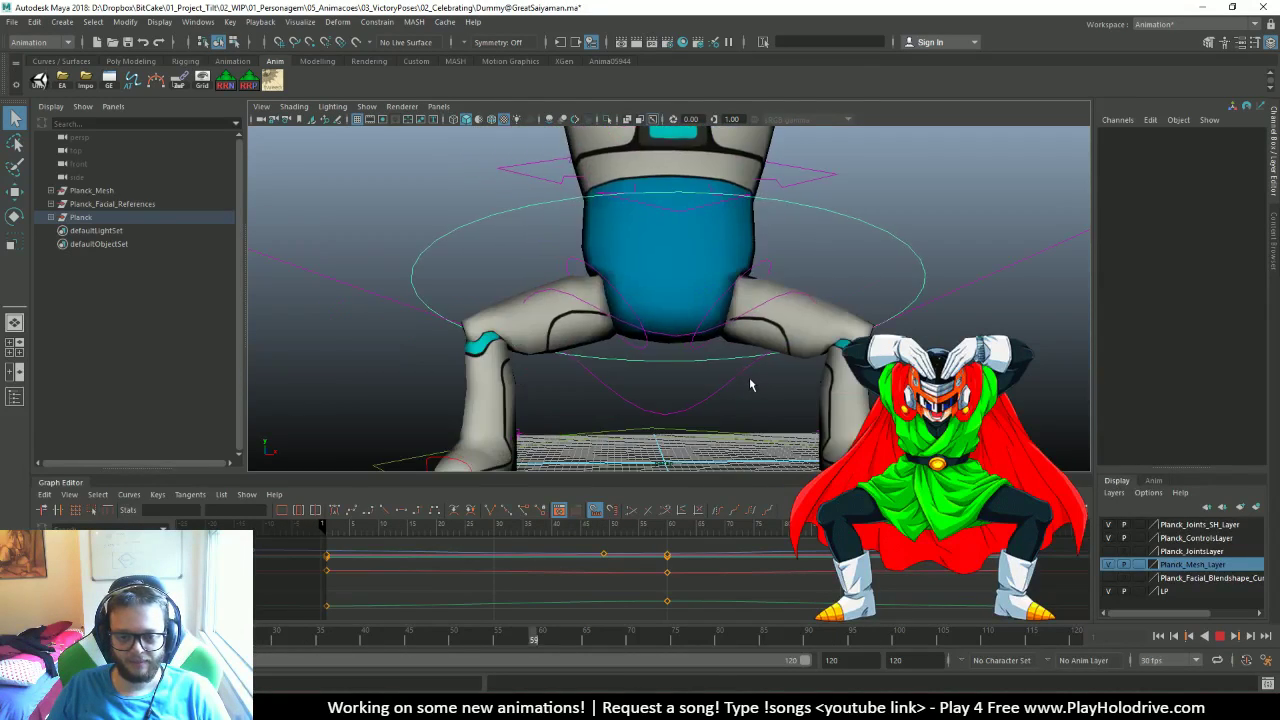
scroll(750, 372, "down", 5)
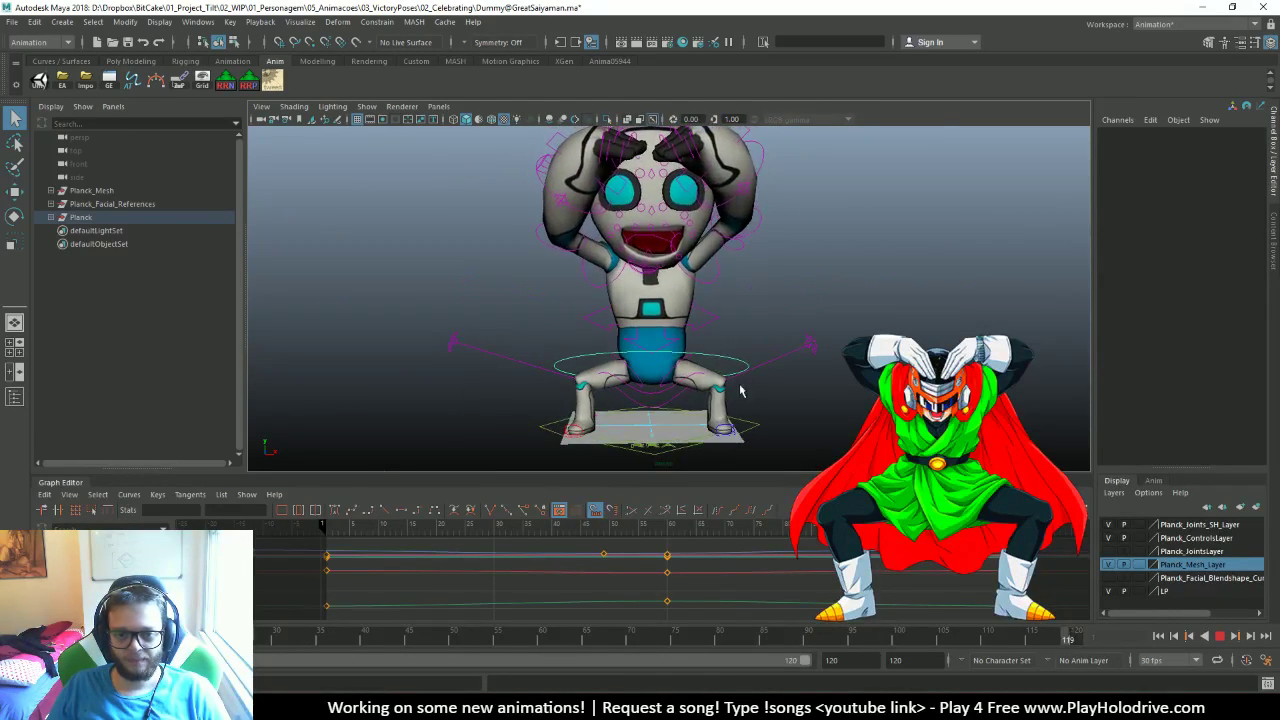
left_click(1236, 637)
Select the clavicle, shoulder, elbow and wrist controls of both arms using wireframe display
scroll(734, 311, "up", 8)
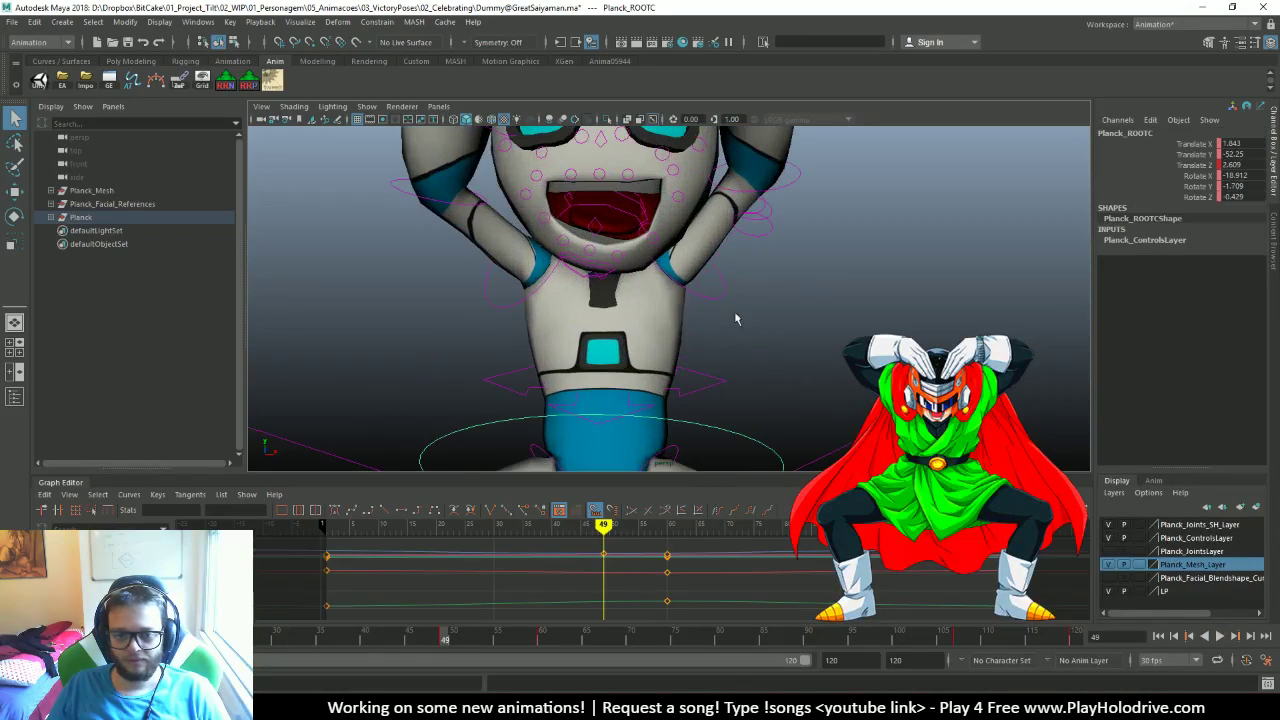
key("4")
left_click(696, 289)
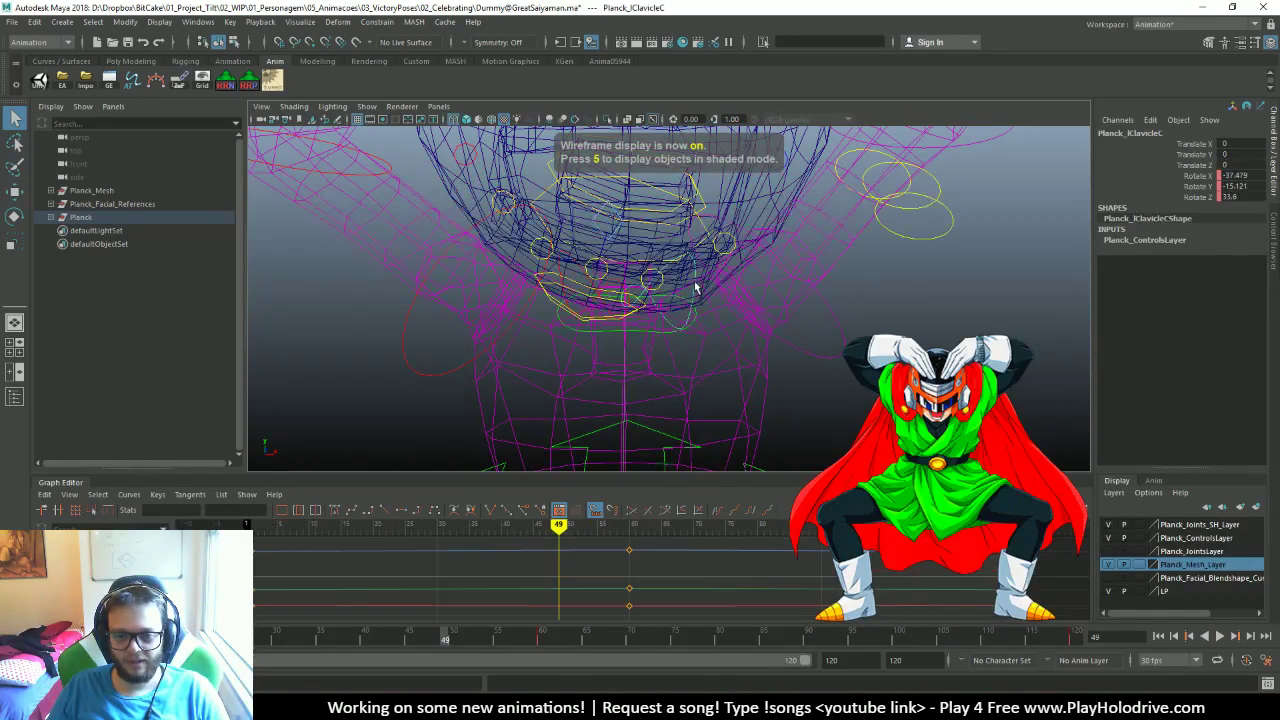
scroll(700, 320, "up", 5)
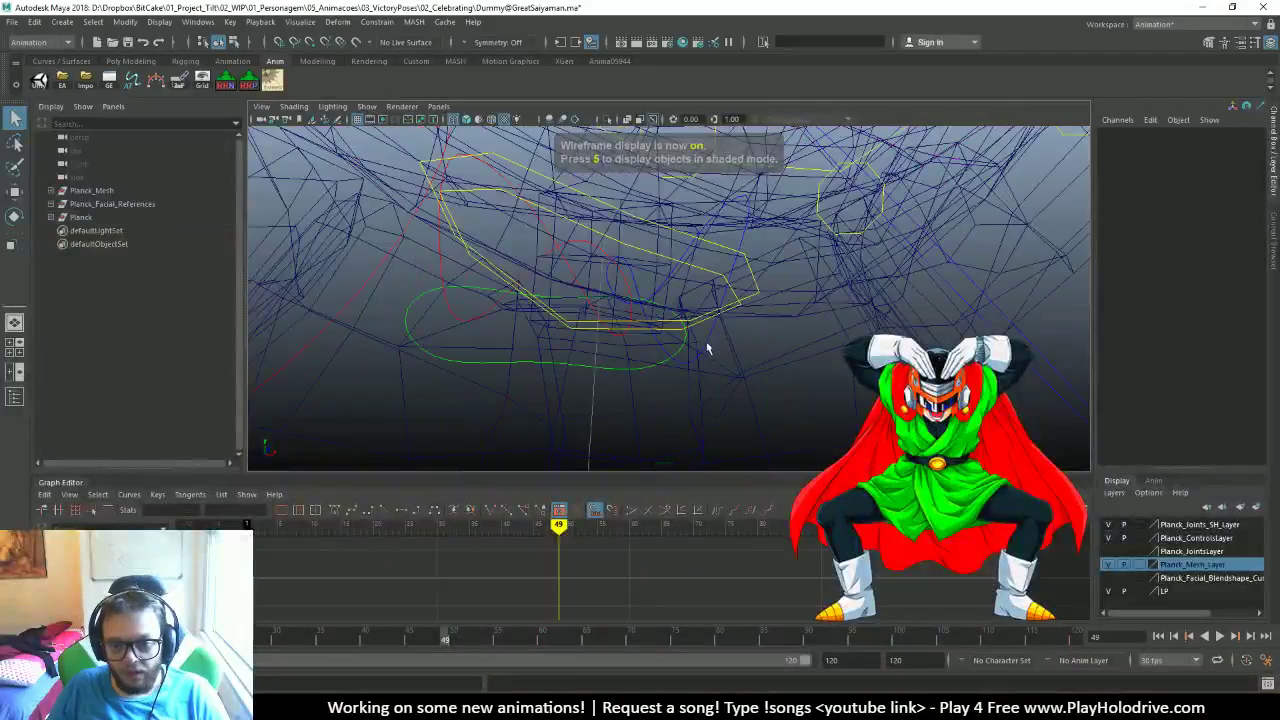
scroll(538, 325, "down", 3)
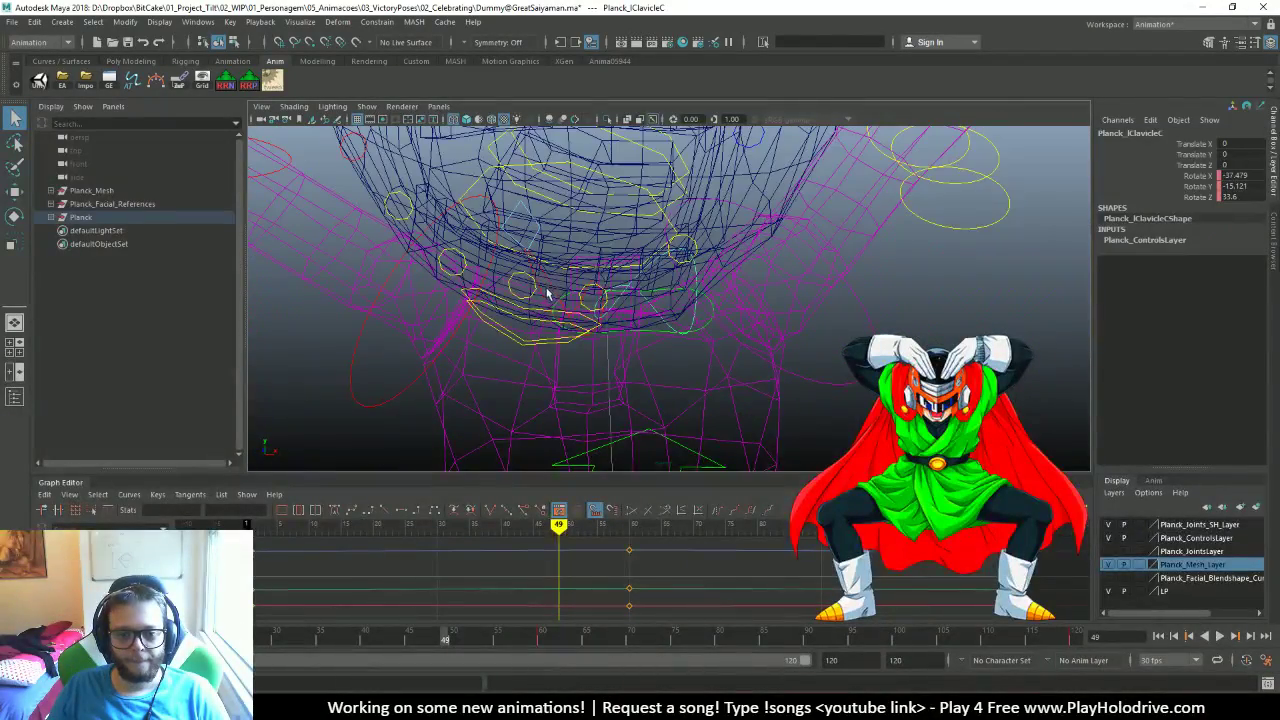
left_click_drag(556, 296, 757, 357, "alt")
left_click(762, 356)
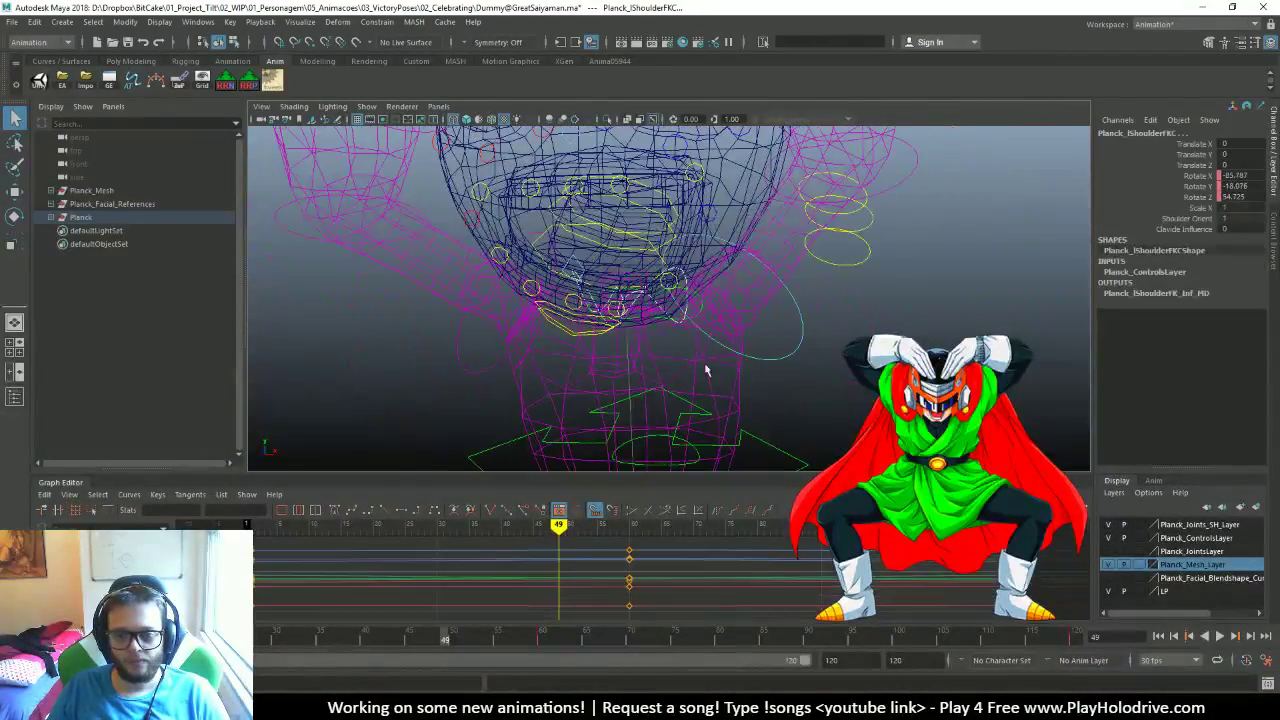
left_click_drag(531, 363, 789, 354, "alt")
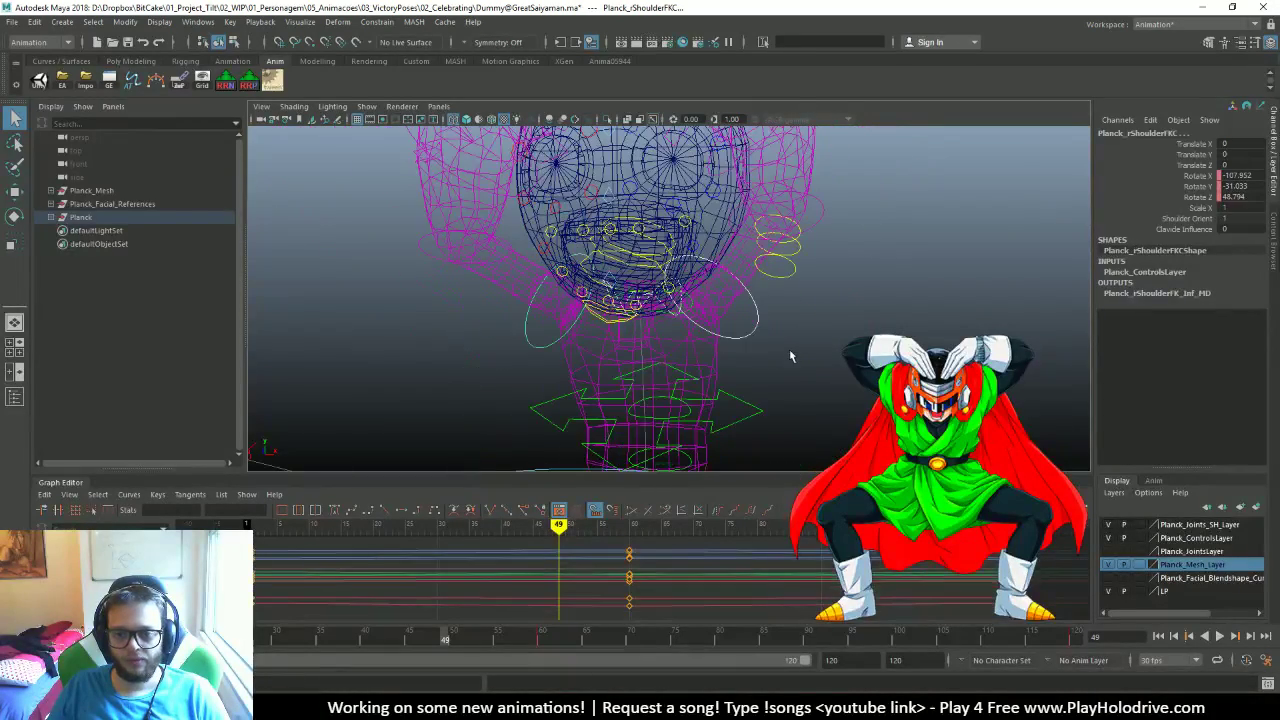
left_click(789, 354)
left_click_drag(820, 309, 808, 368, "alt")
left_click(799, 326)
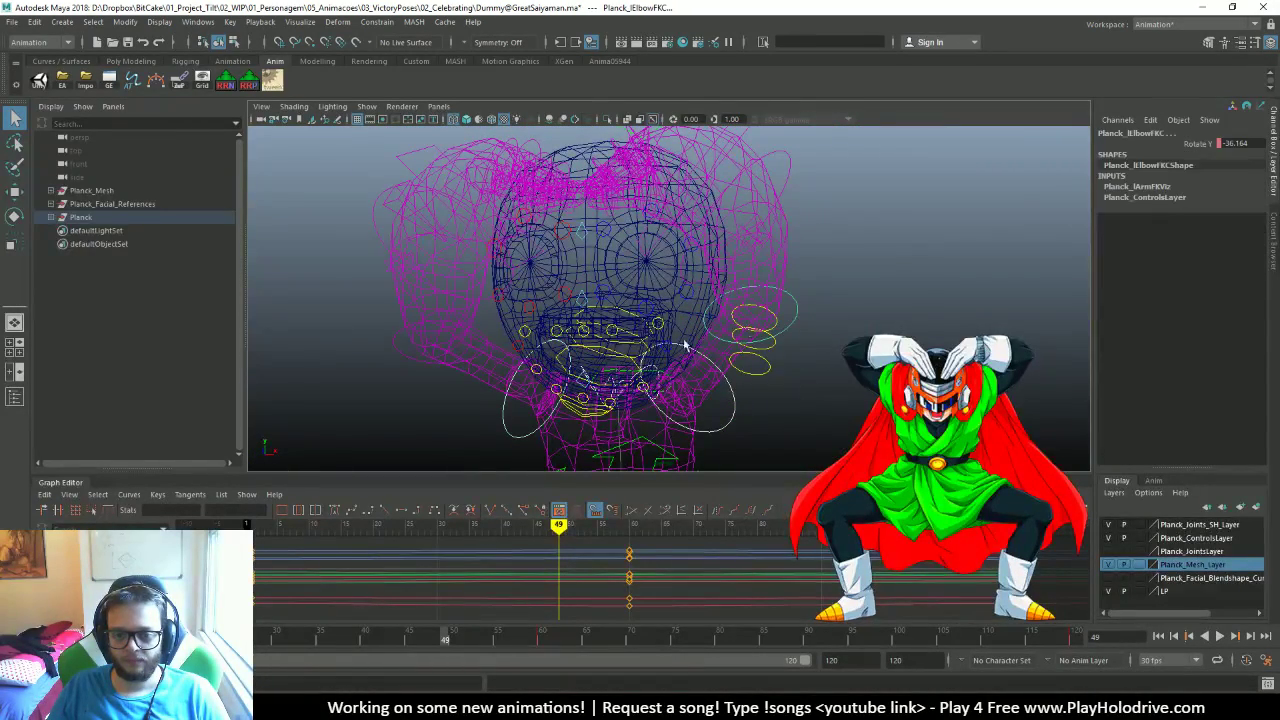
left_click(398, 362)
left_click(368, 245)
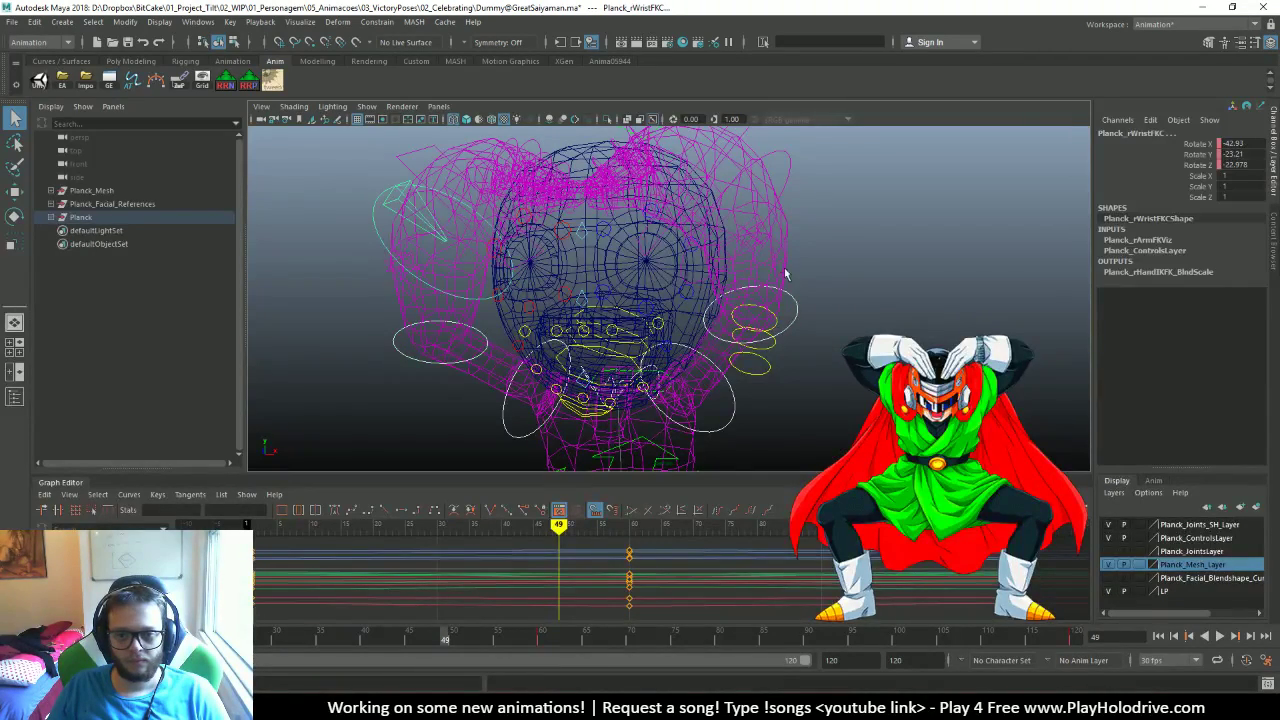
mouse_move(416, 246)
left_mouse_down("alt")
mouse_move(848, 204)
mouse_move(808, 196)
left_mouse_up("alt")
Shift all keys of the selected arm controls 5 frames later, and play back the loop in shaded display
key("5")
scroll(829, 286, "down", 3)
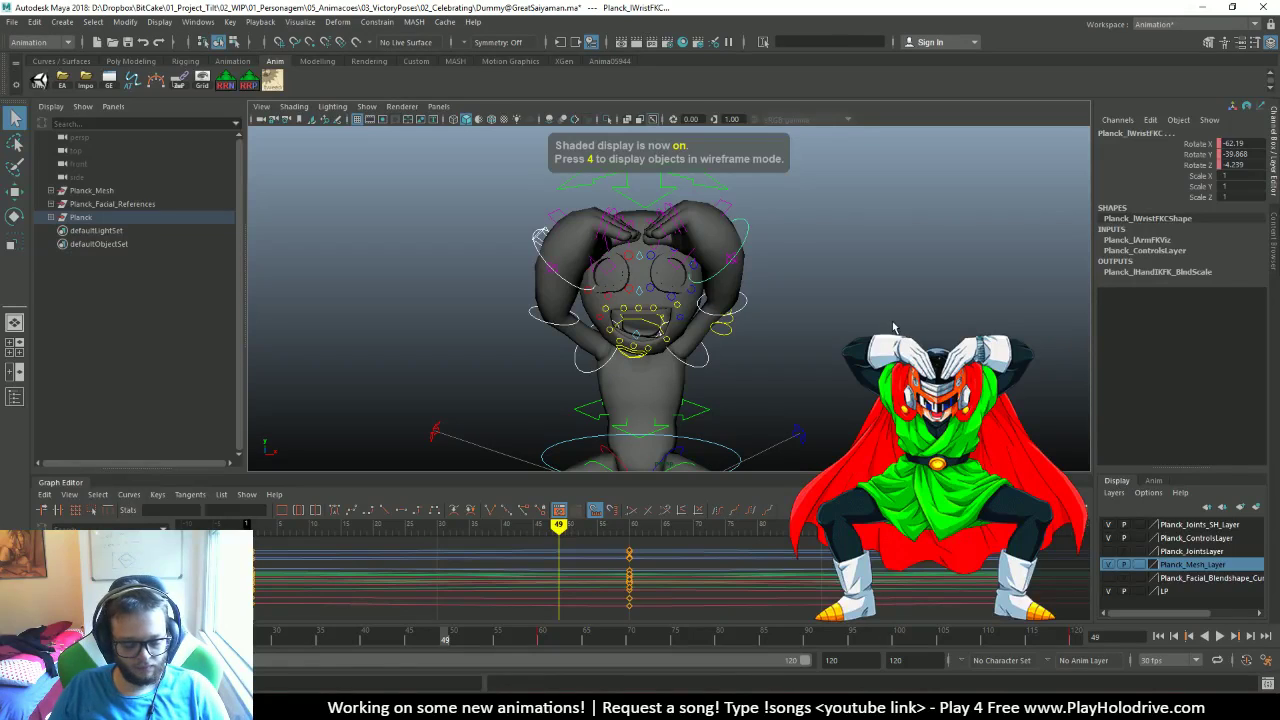
right_click_drag(895, 325, 872, 312)
key("f")
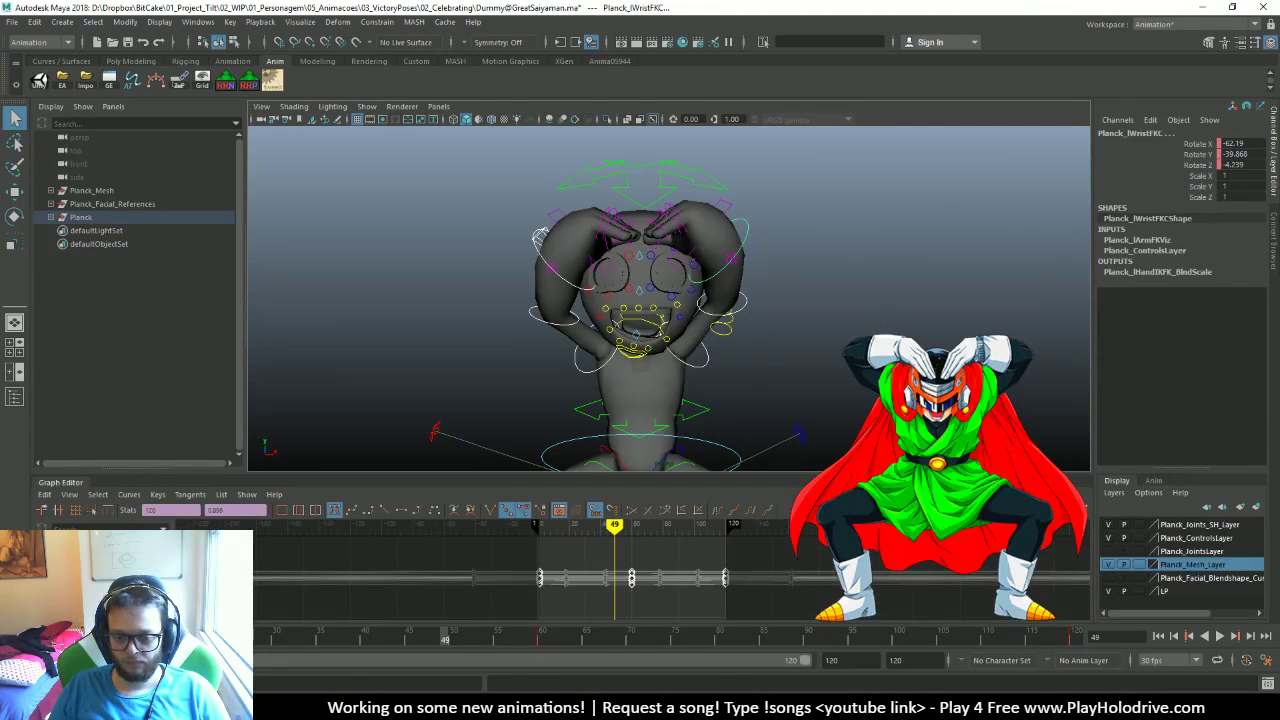
left_click(830, 567)
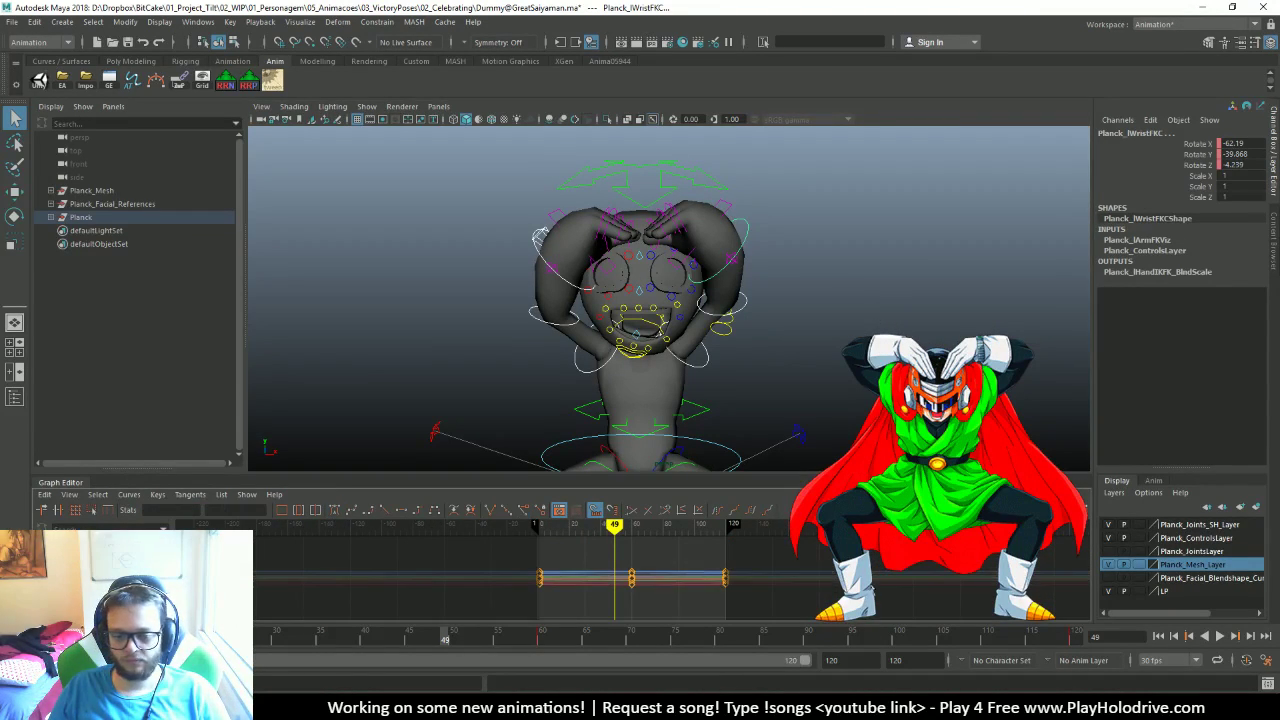
left_click_drag(575, 521, 553, 523)
left_click_drag(460, 630, 462, 622)
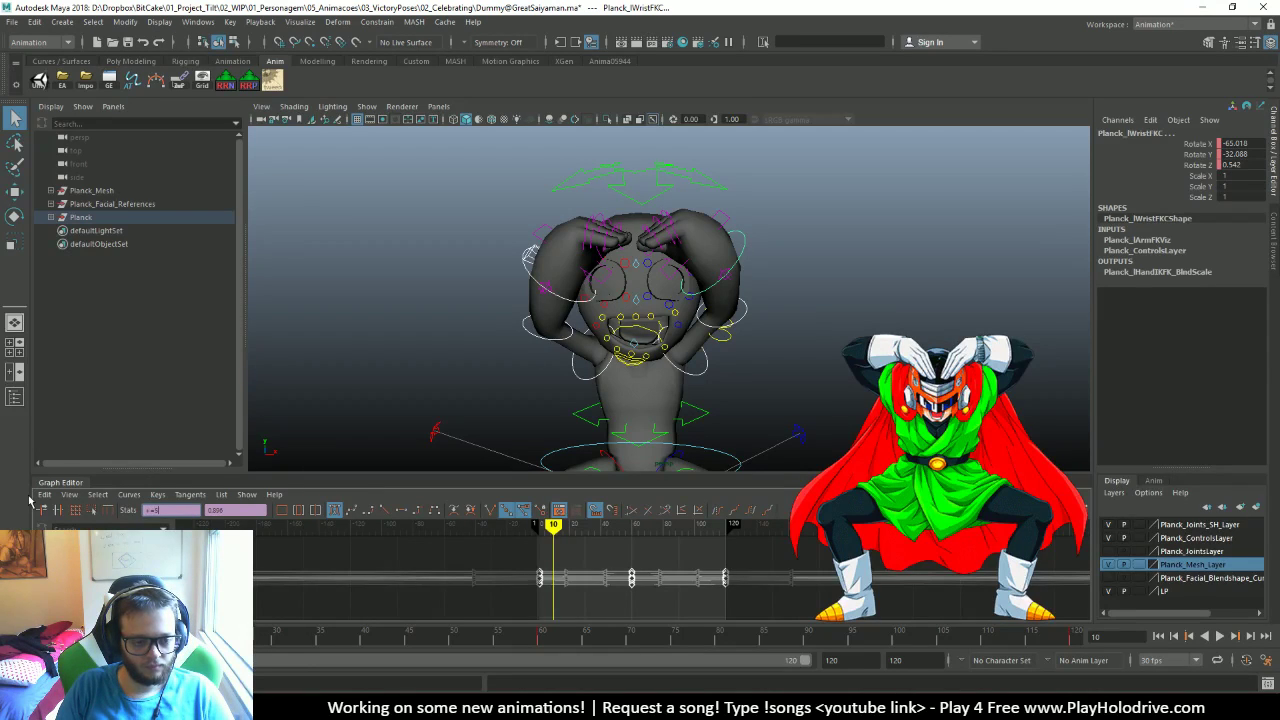
type("+=5")
key("Return")
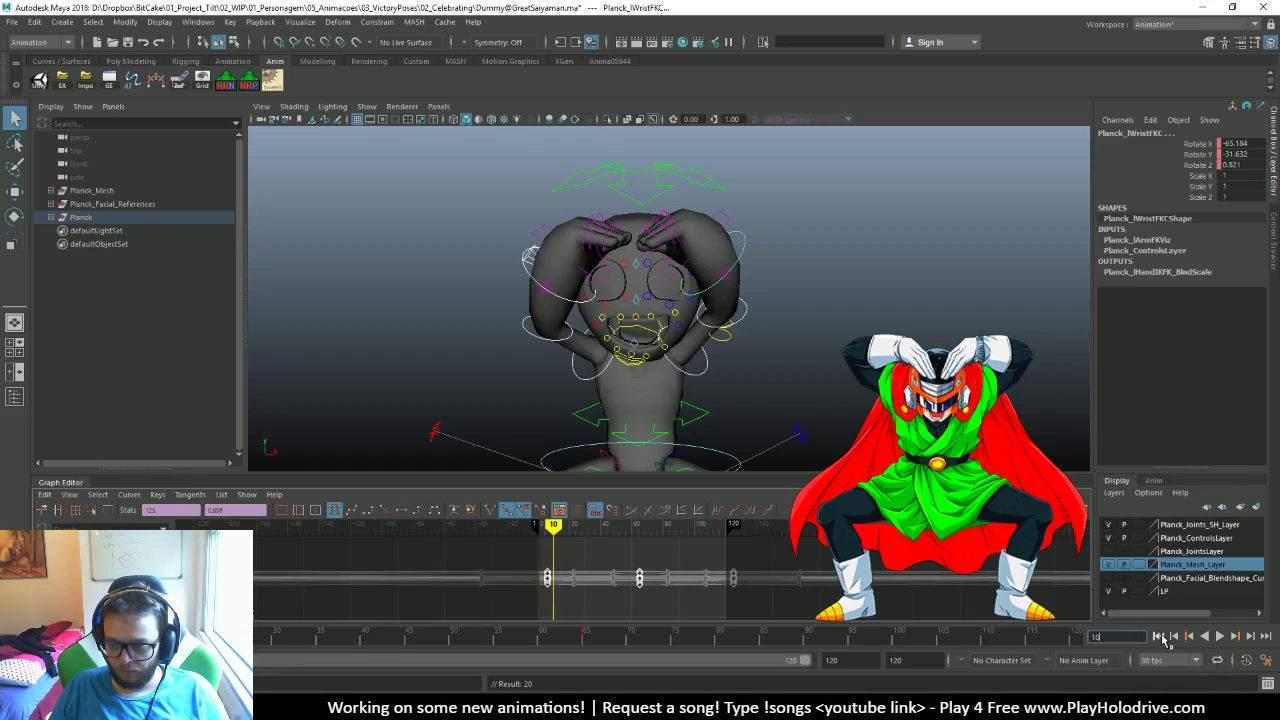
key("alt+v")
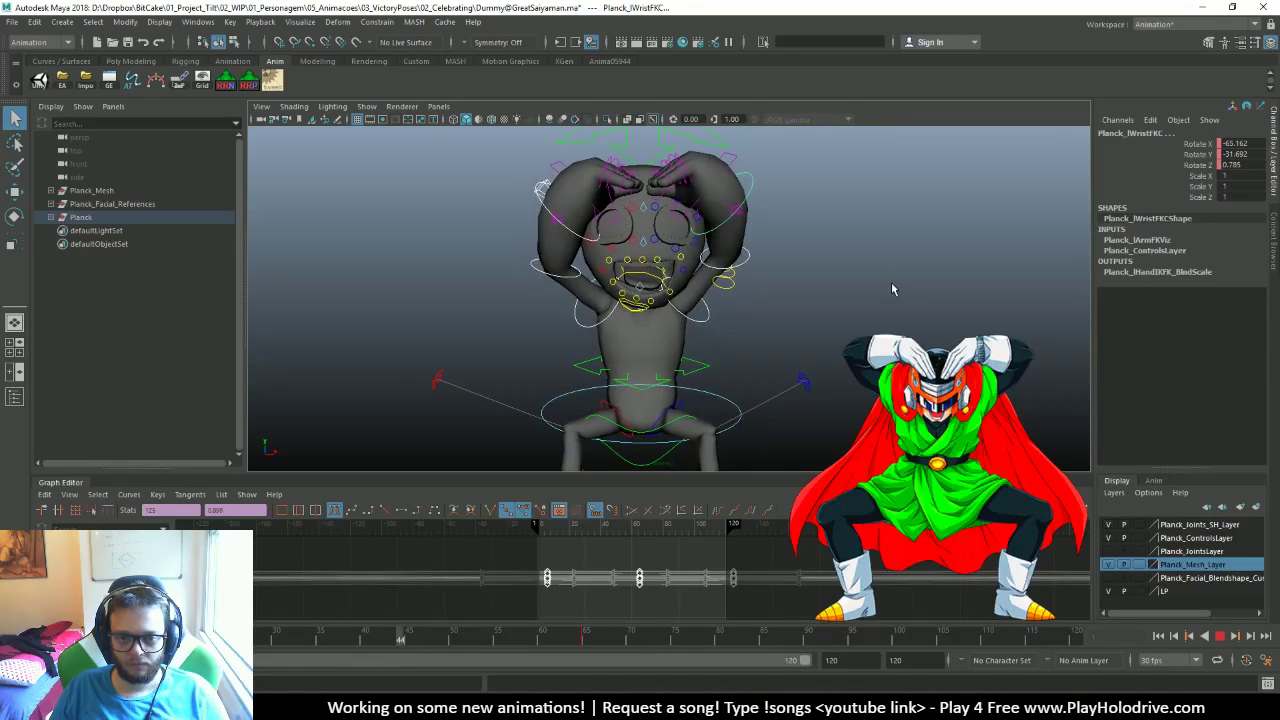
left_click(1220, 636)
Shift the rotation keys of the left shoulder, elbow and wrist controls another 5 frames later
left_click(789, 346)
scroll(789, 346, "up", 3)
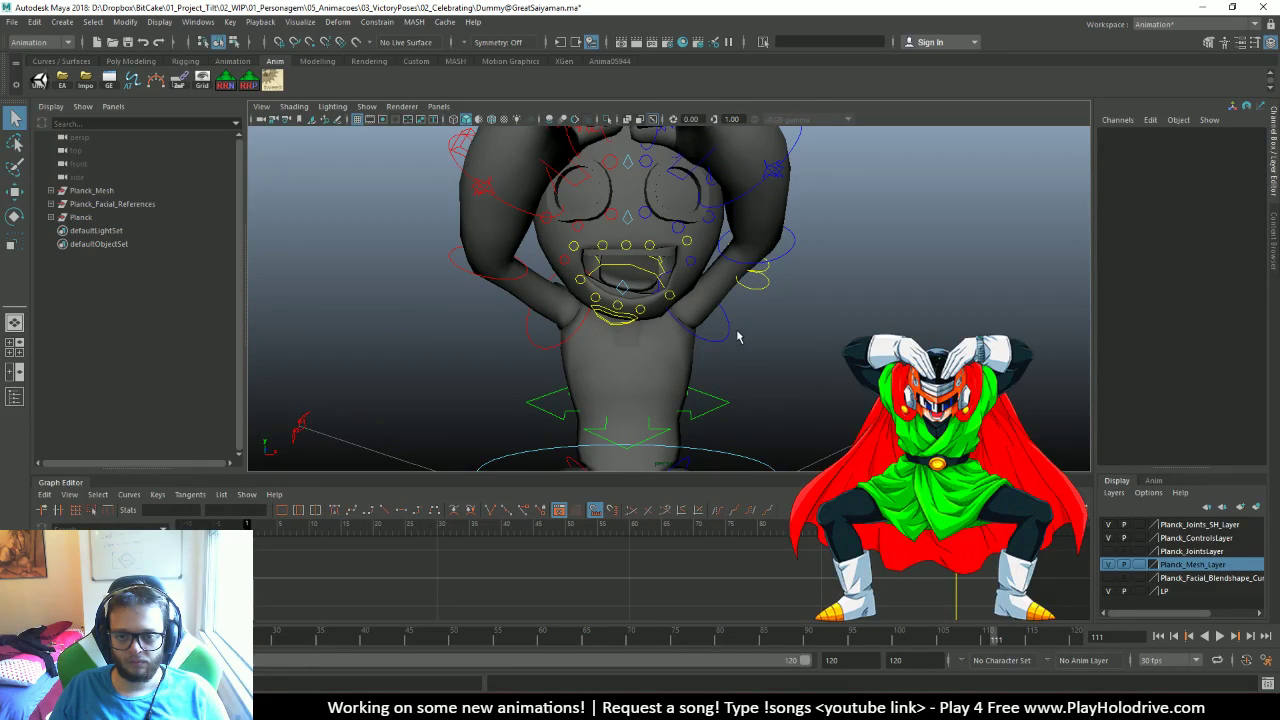
left_click(722, 338)
left_click(781, 302)
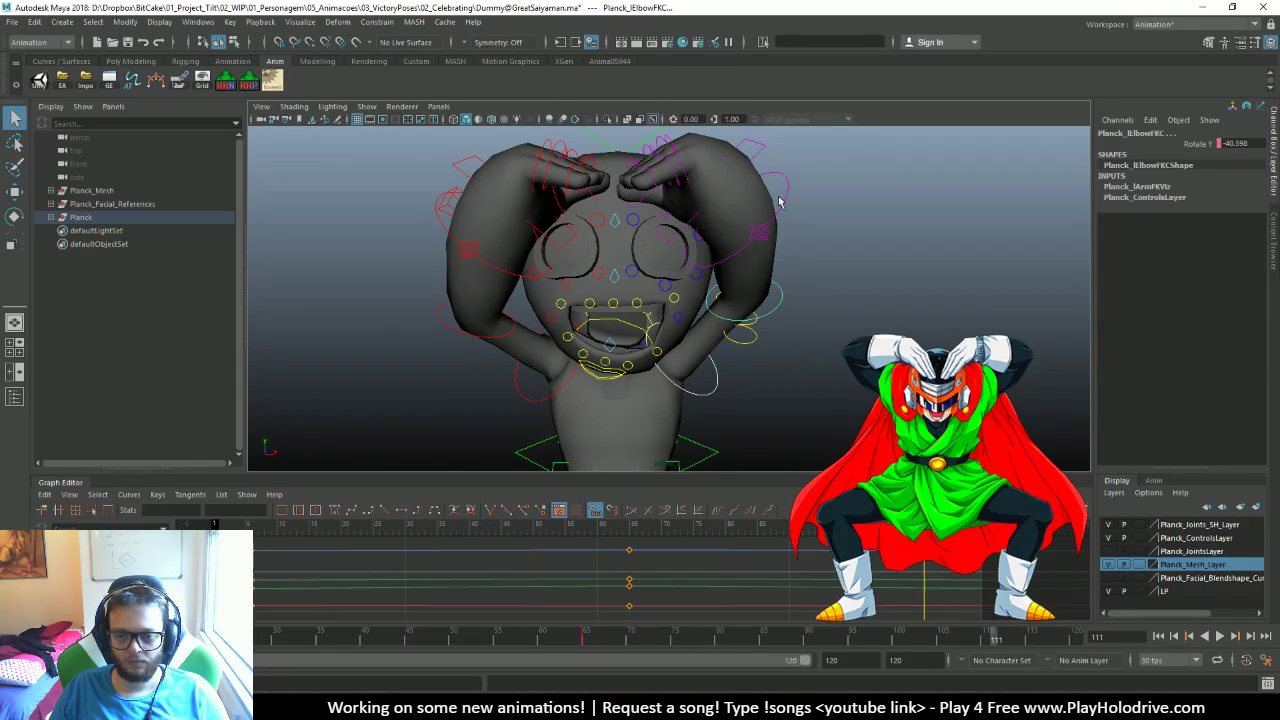
left_click_drag(1203, 146, 1203, 165)
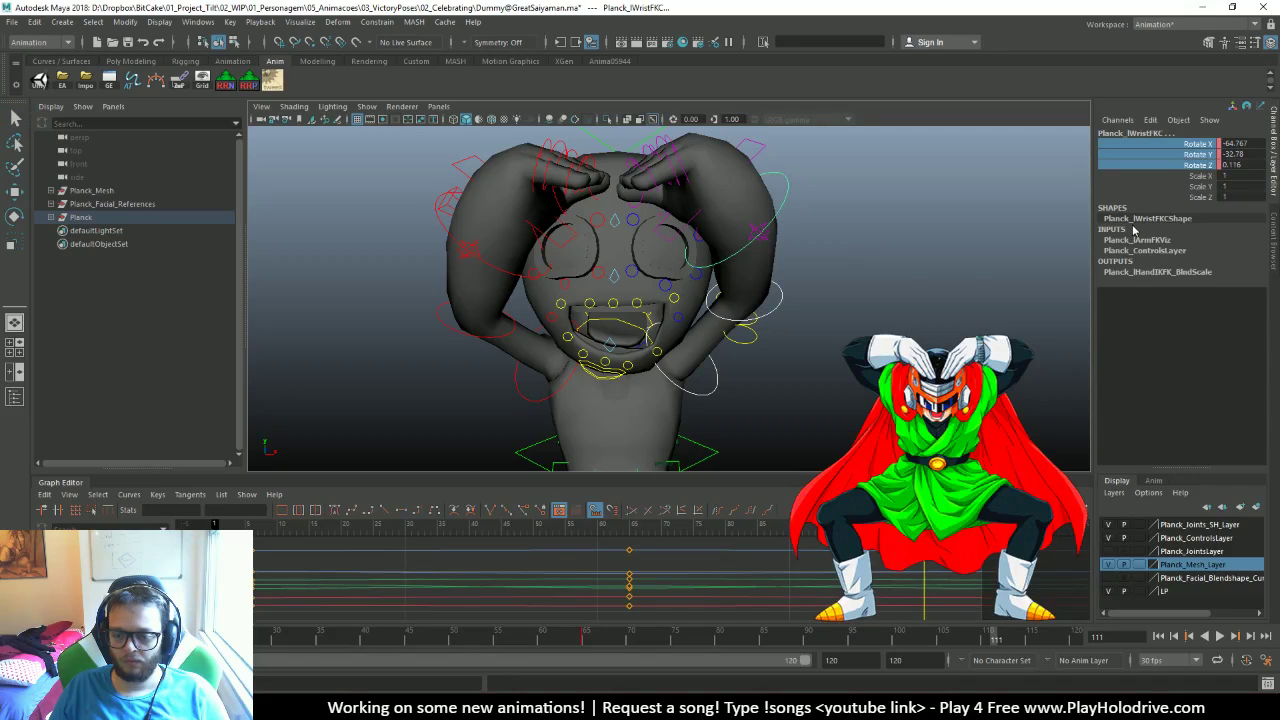
key("f")
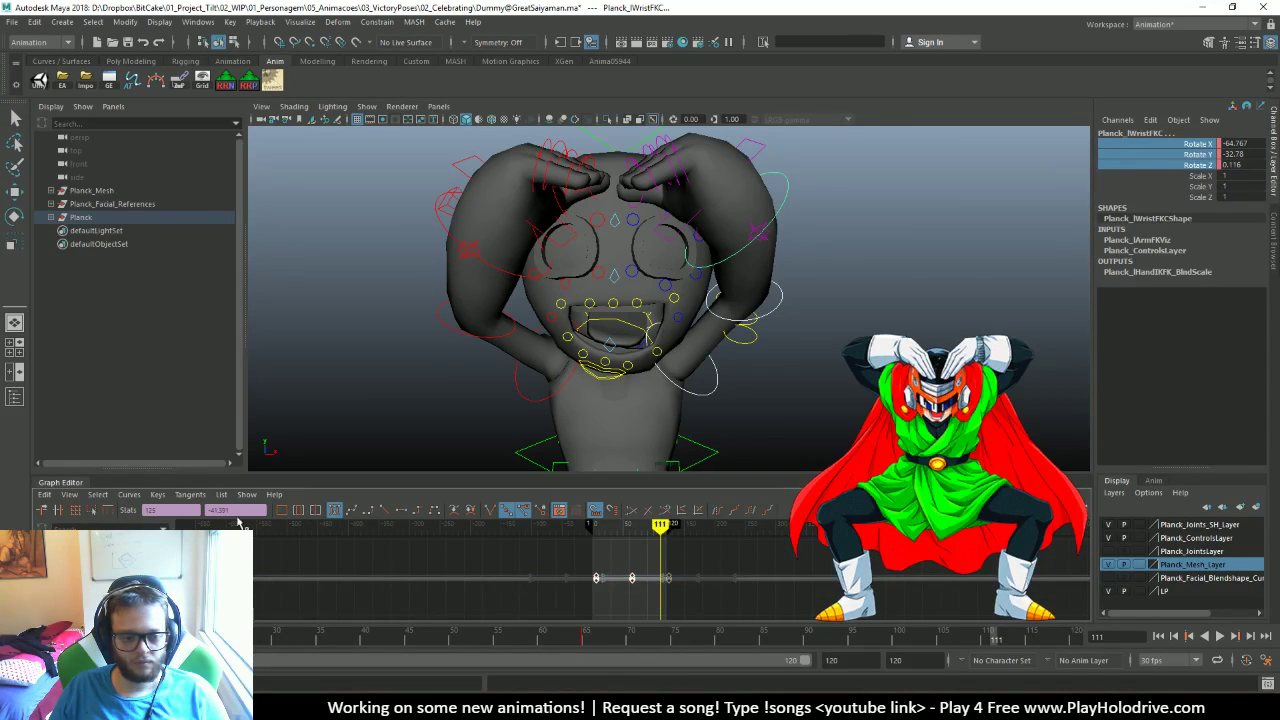
type("-1")
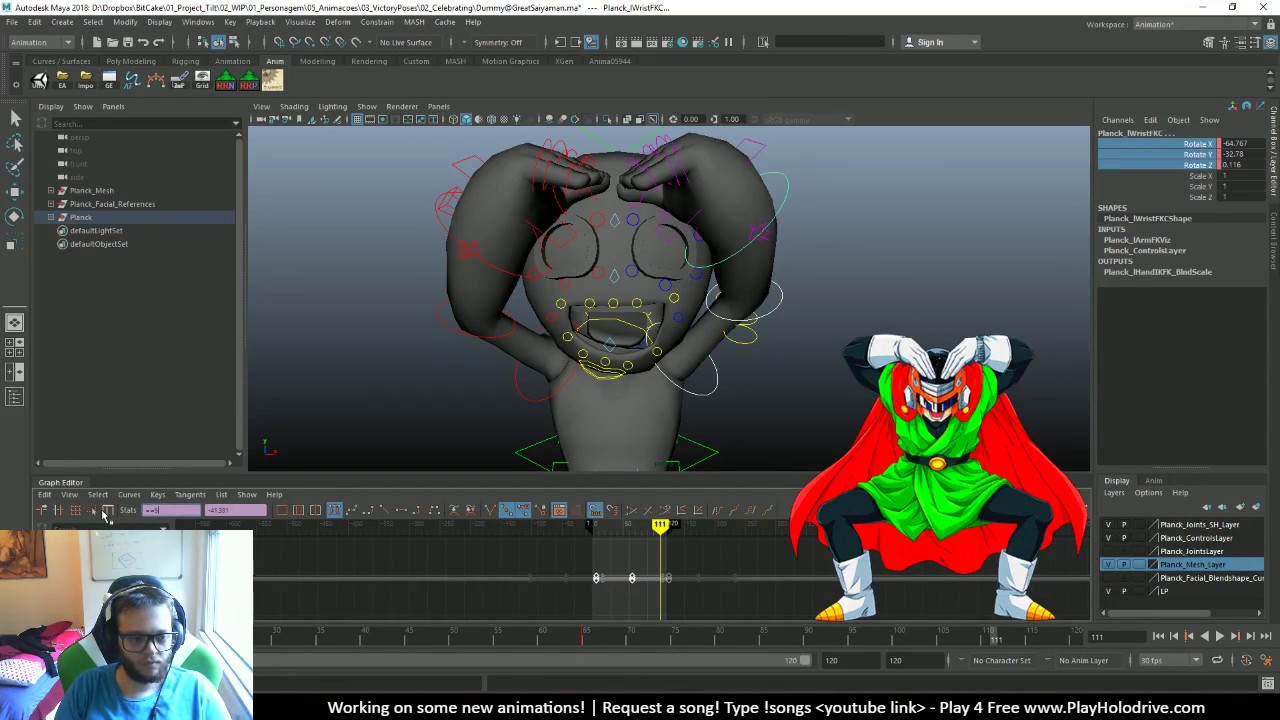
key("Return")
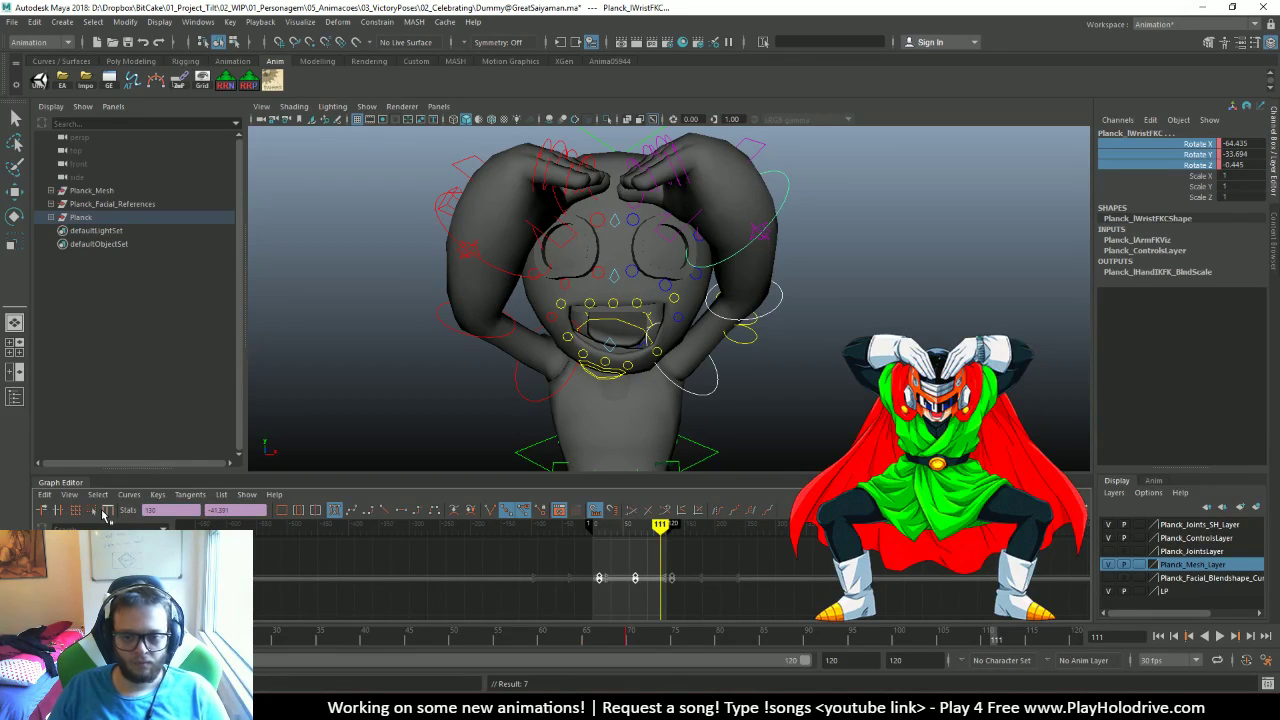
Shift the rotation keys of only the left elbow and wrist controls 3 frames later
left_click(597, 524)
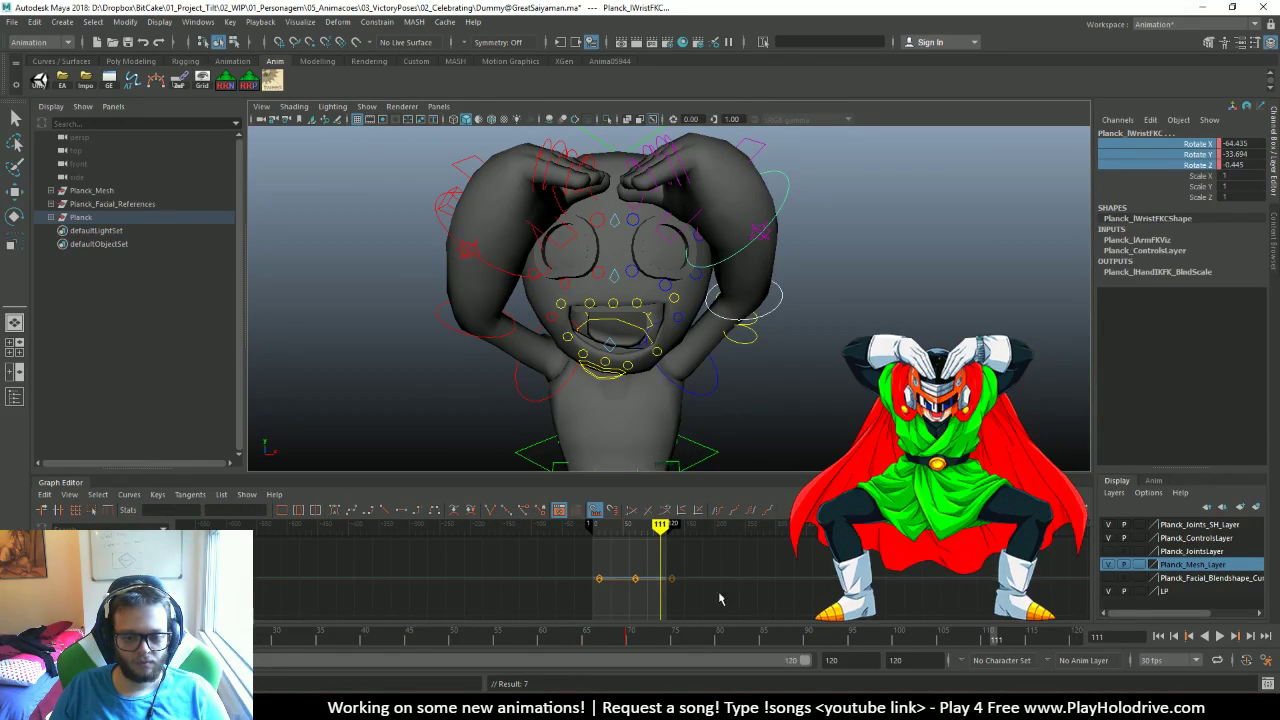
left_click_drag(765, 558, 533, 618)
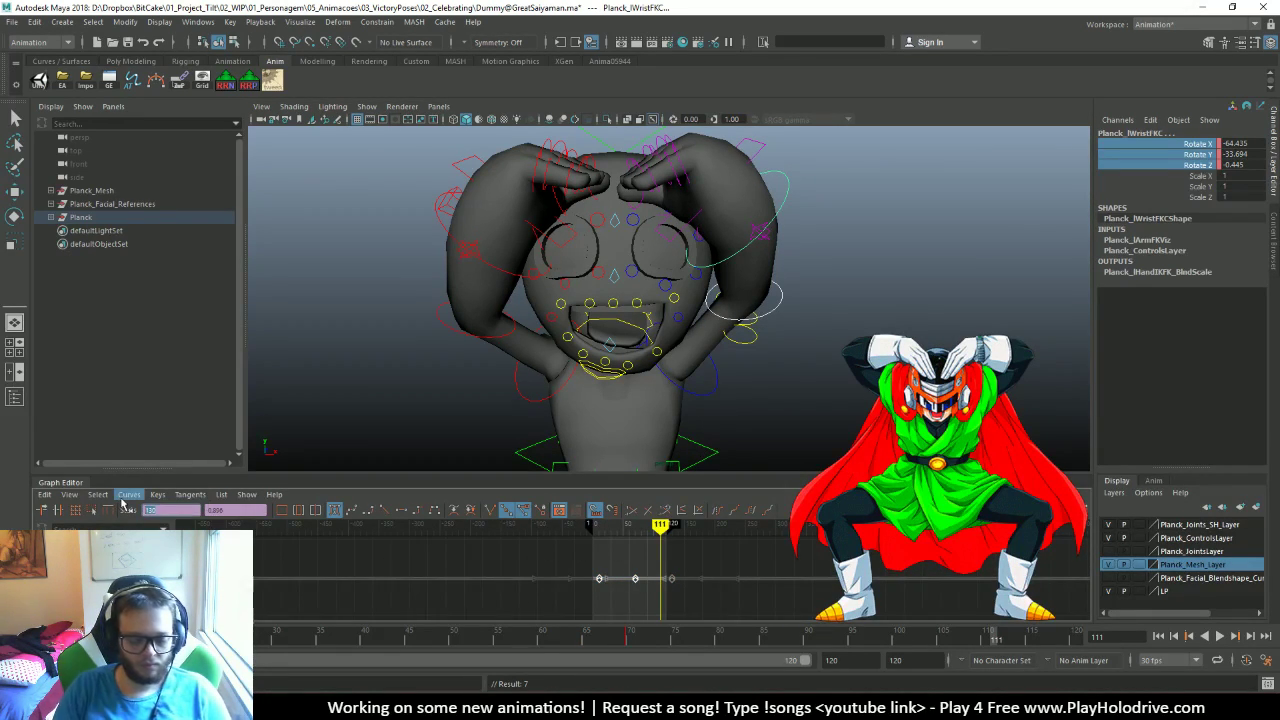
key("alt+shift+period")
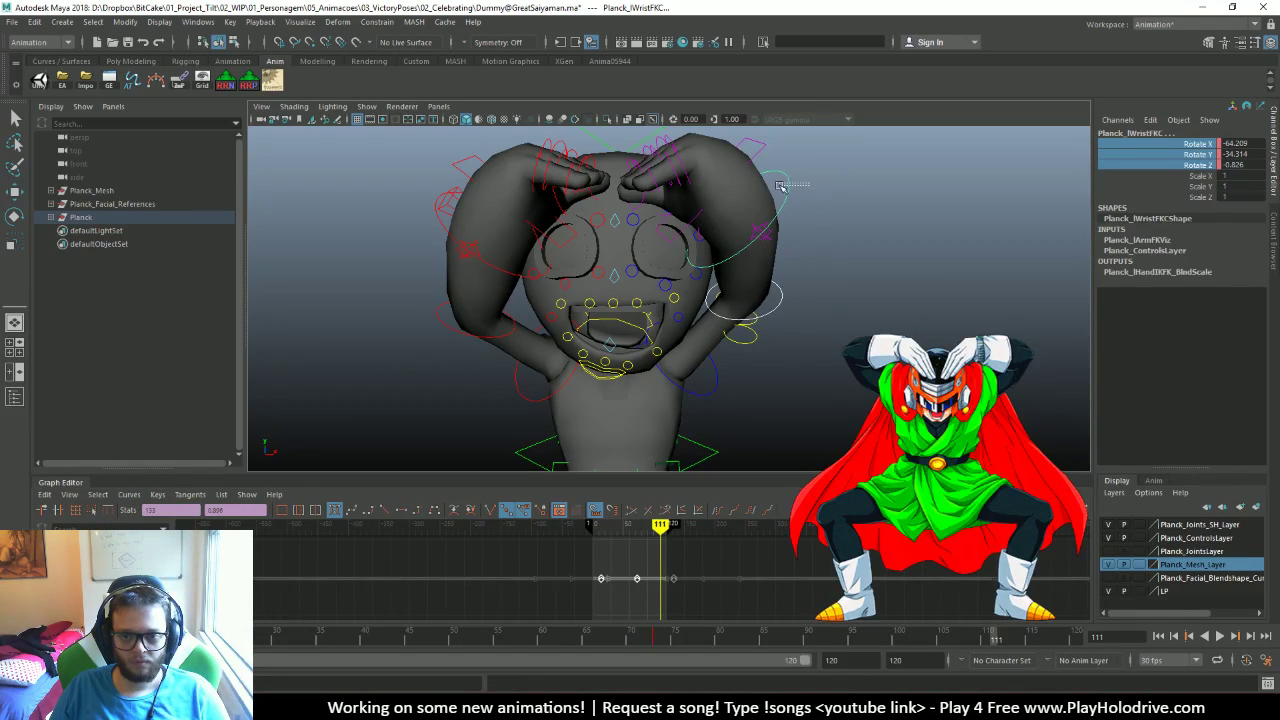
Shift the left wrist's rotation keys another 3 frames later on their own, and play back the loop
left_click(160, 510)
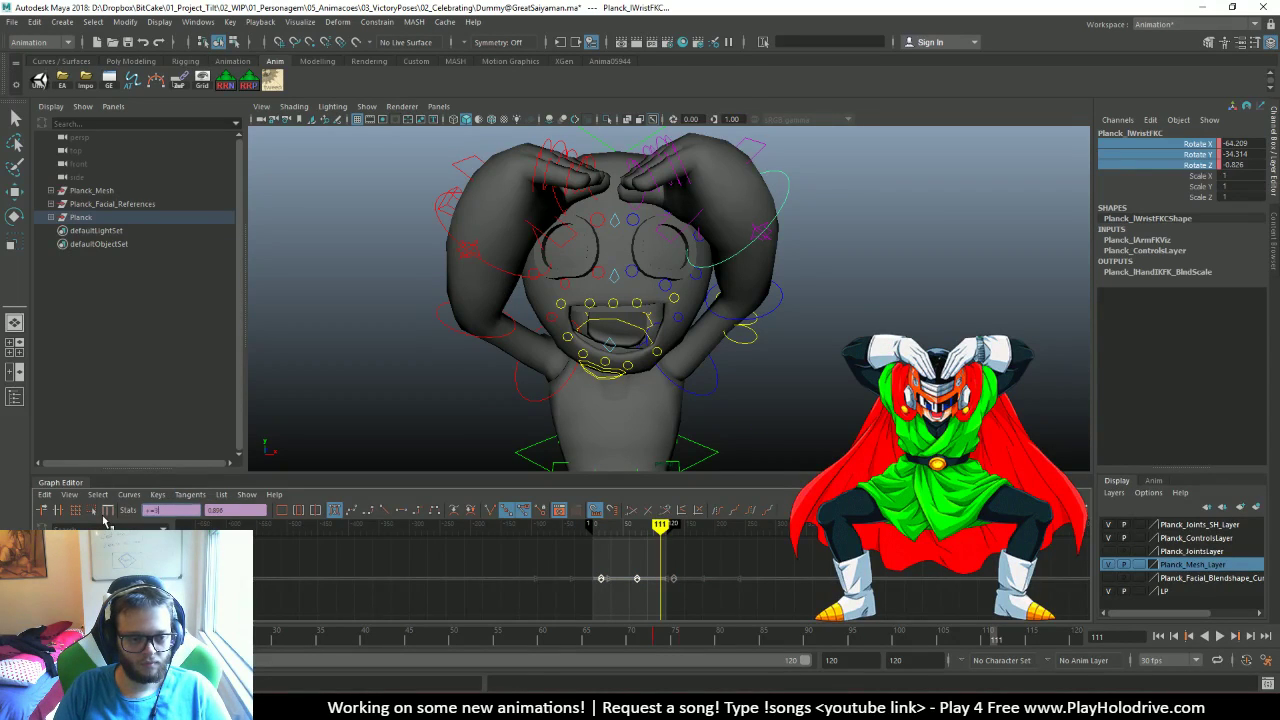
key("Return")
key("alt+v")
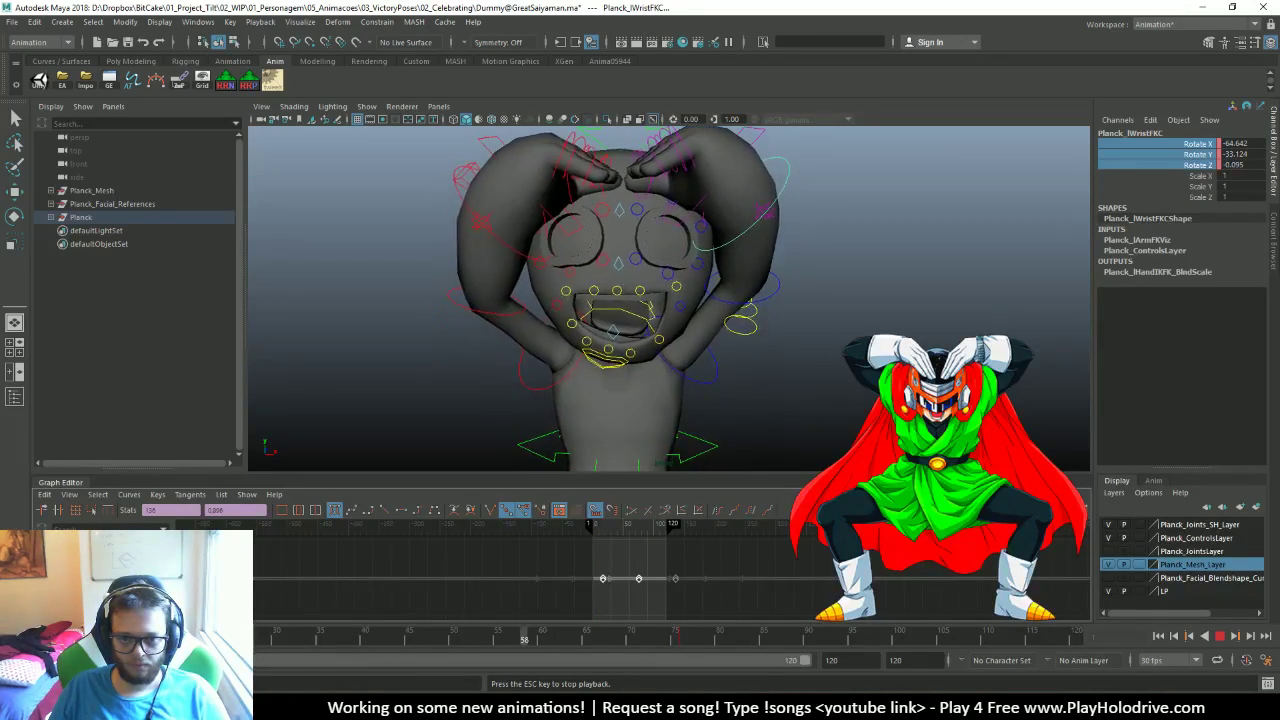
key("Escape")
Move all of the left wrist's rotation keys about 24 frames earlier, placing the last one on frame 112
left_click(781, 190)
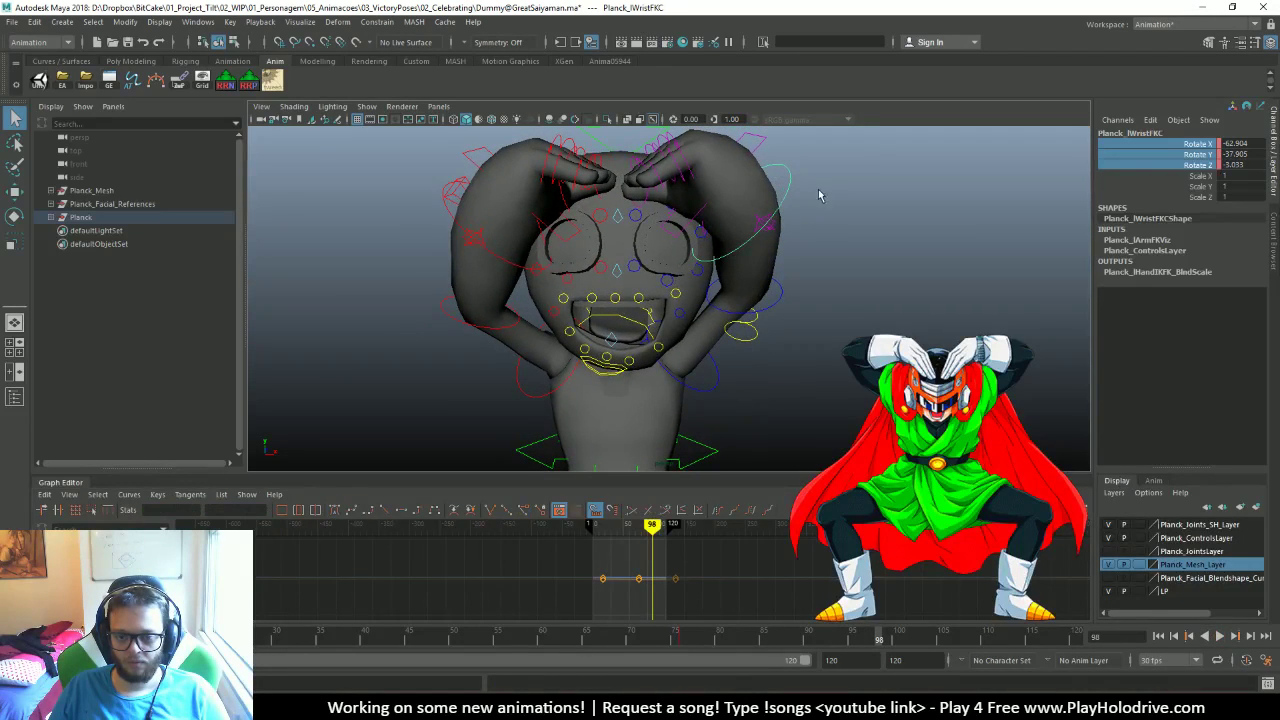
key("f")
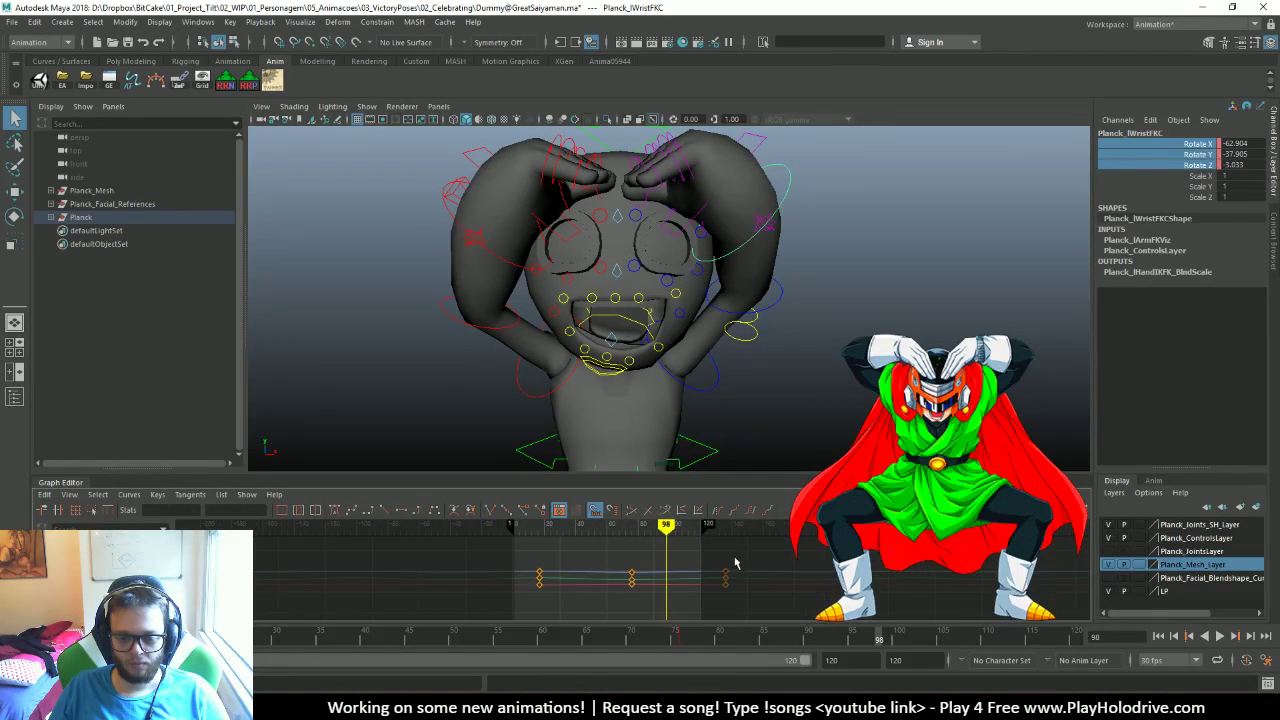
left_click_drag(748, 548, 463, 602)
key("alt+v")
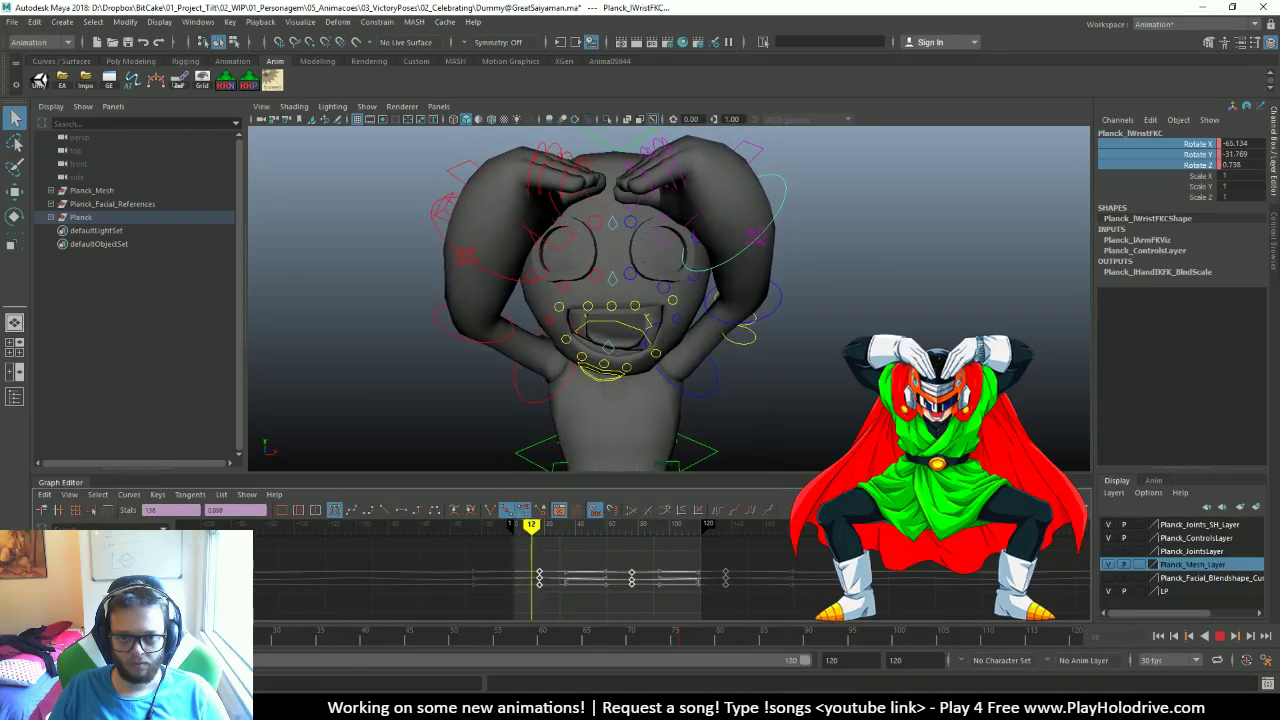
key("alt+v")
key("w")
middle_click_drag(641, 598, 594, 602)
Play back the loop, and examine the arms and head from several angles in textured display
key("alt+v")
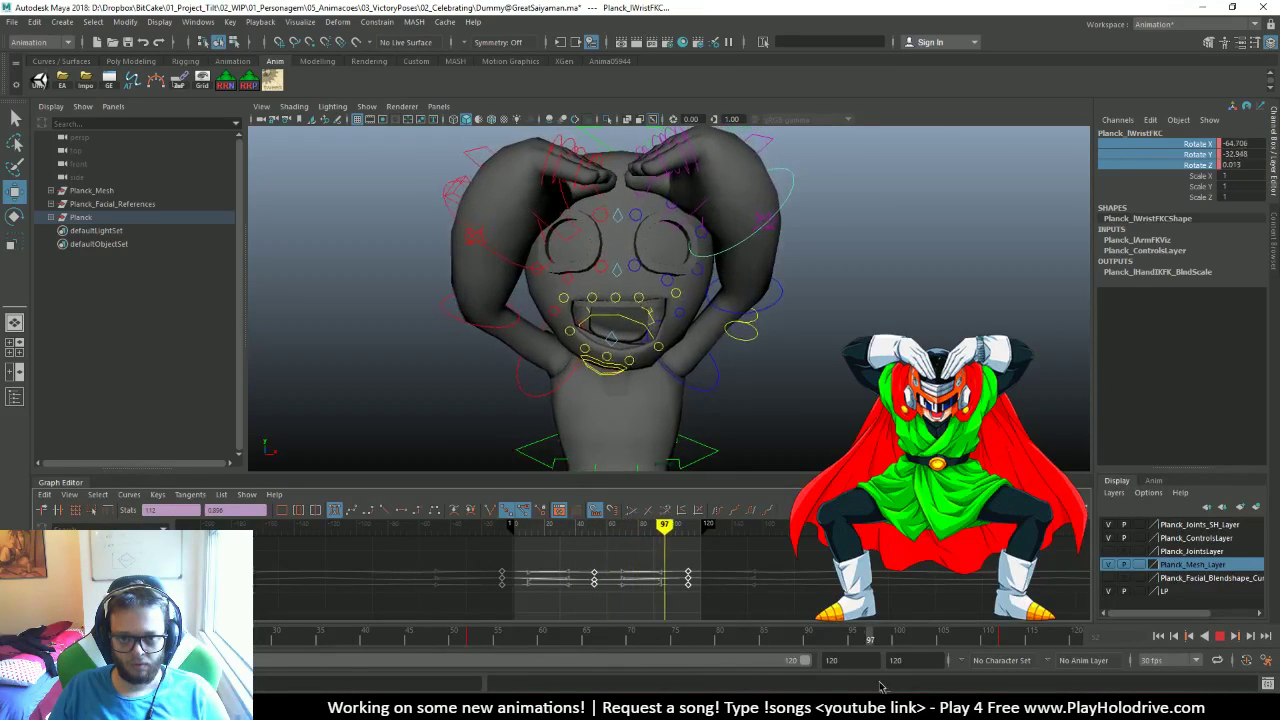
left_click(1221, 637)
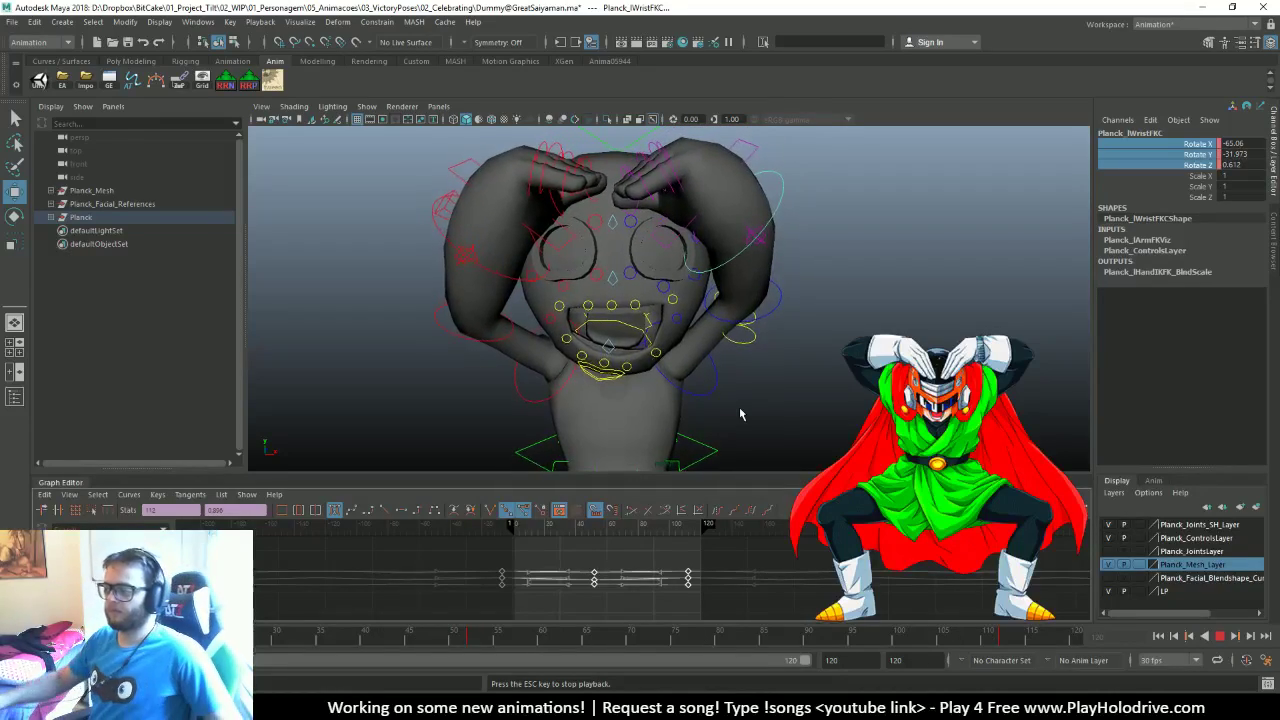
left_click(1224, 636)
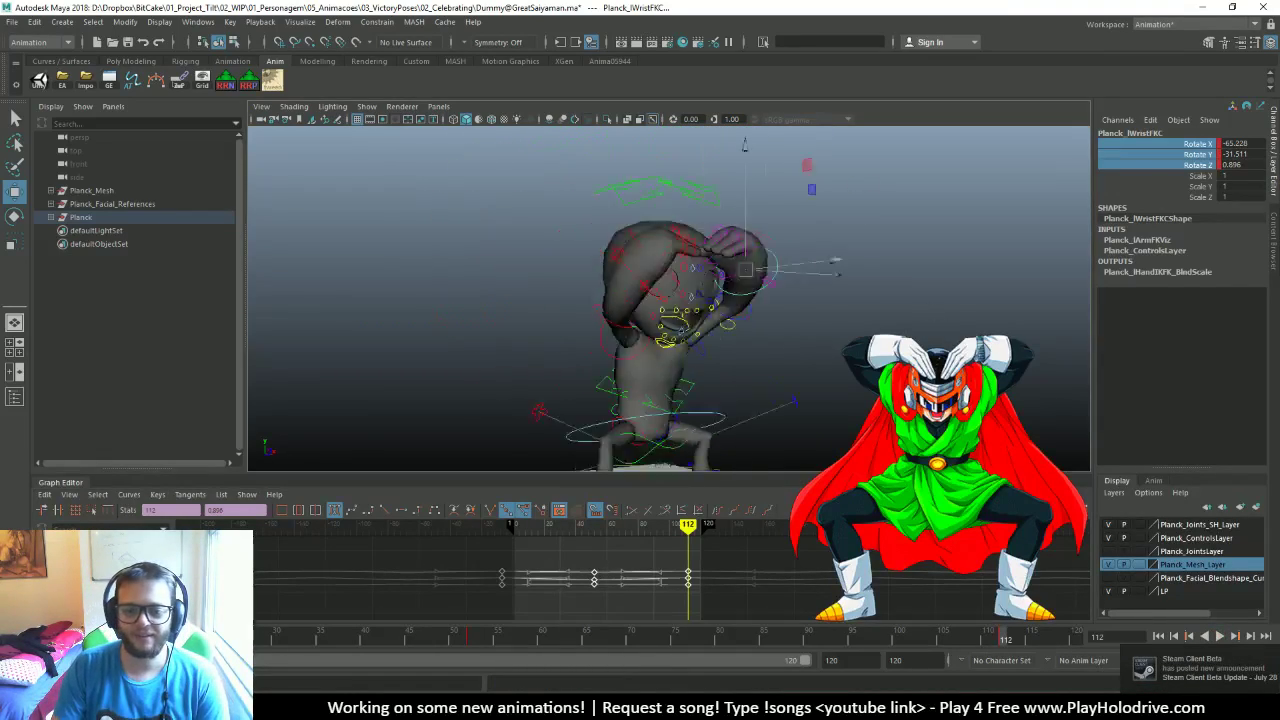
left_click_drag(560, 292, 625, 295, "alt")
scroll(630, 290, "up", 5)
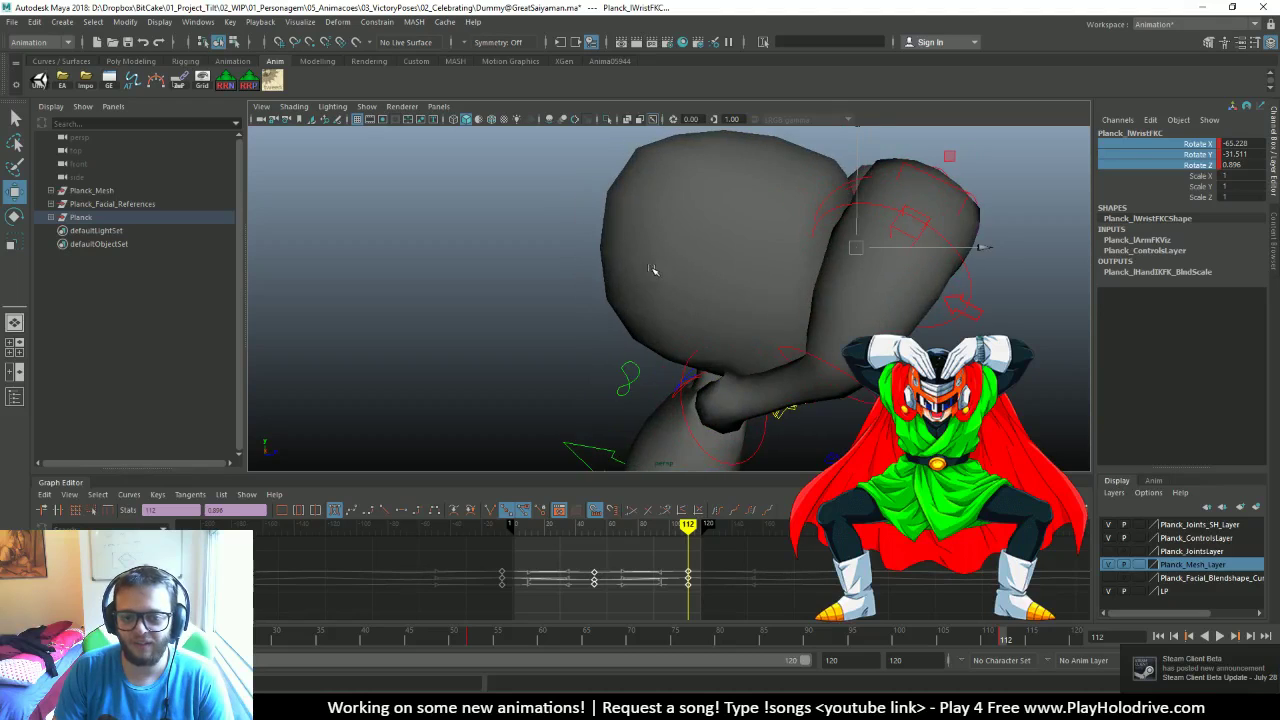
scroll(652, 270, "down", 5)
scroll(557, 259, "up", 5)
key("q")
key("6")
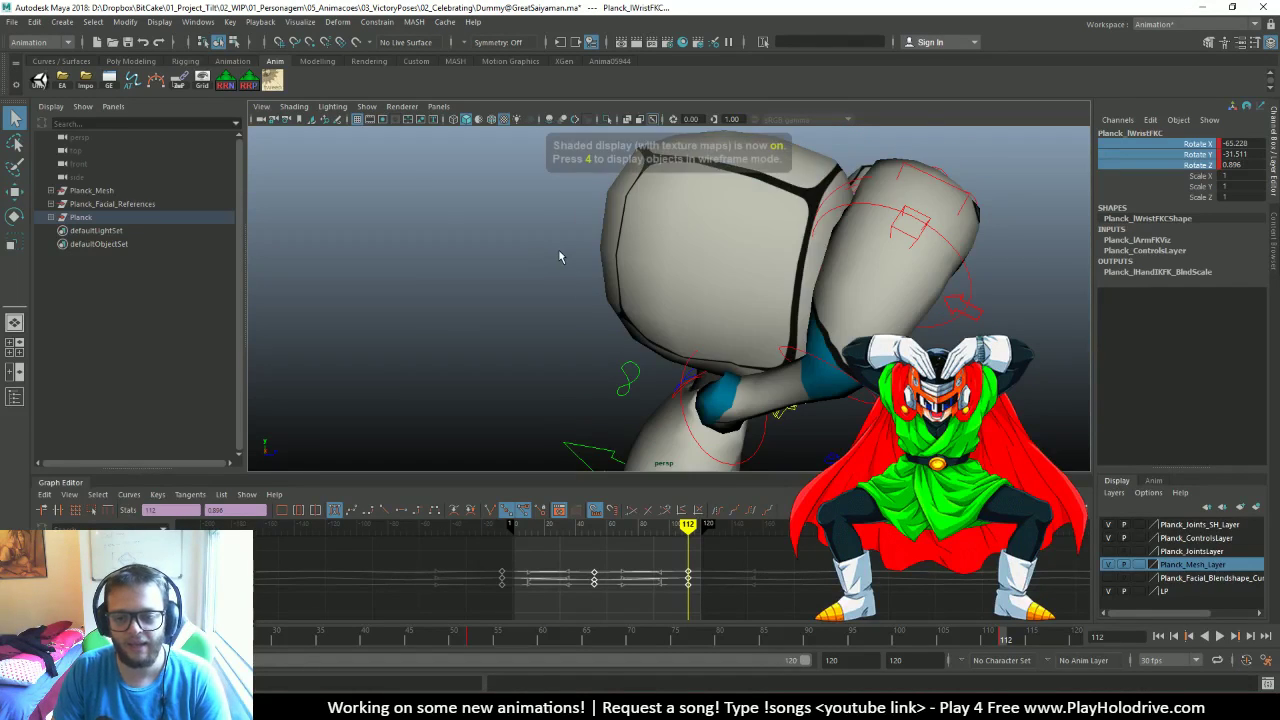
left_click_drag(557, 257, 802, 308, "alt")
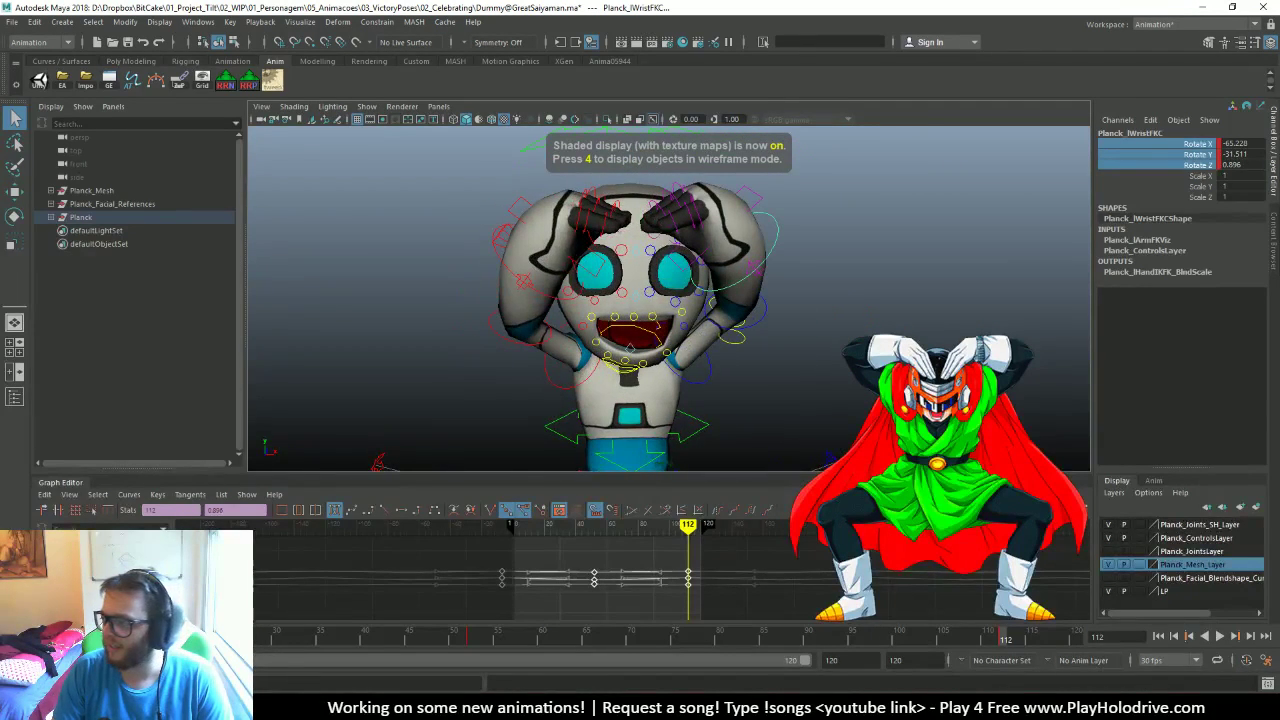
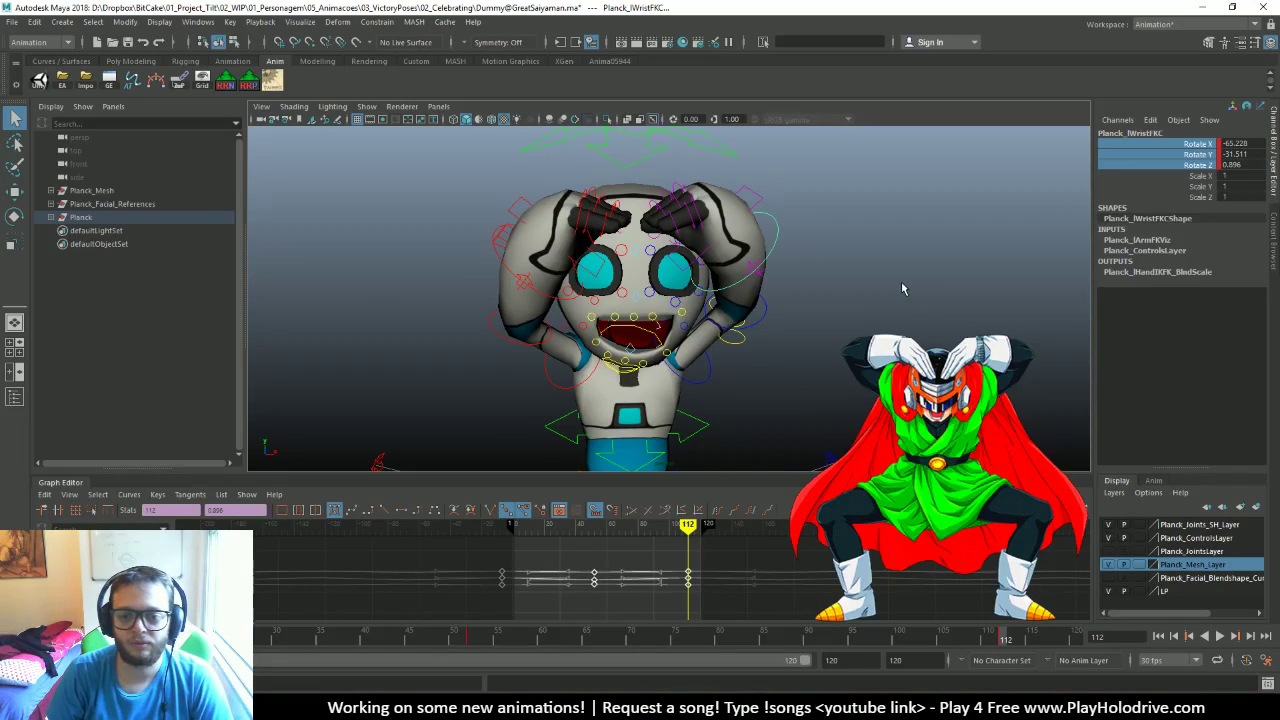
Play back the loop from frame 1, and examine the arms, face and torso from near and far
left_click_drag(902, 289, 849, 294, "alt")
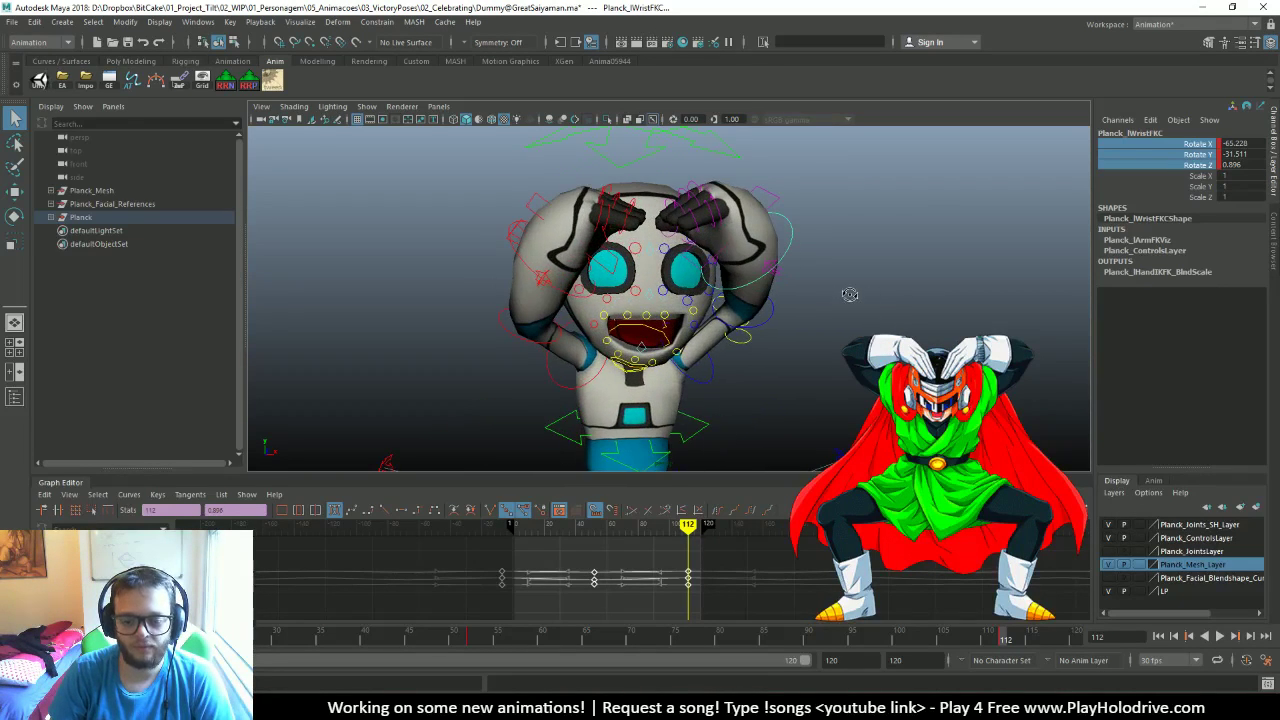
key("alt+v")
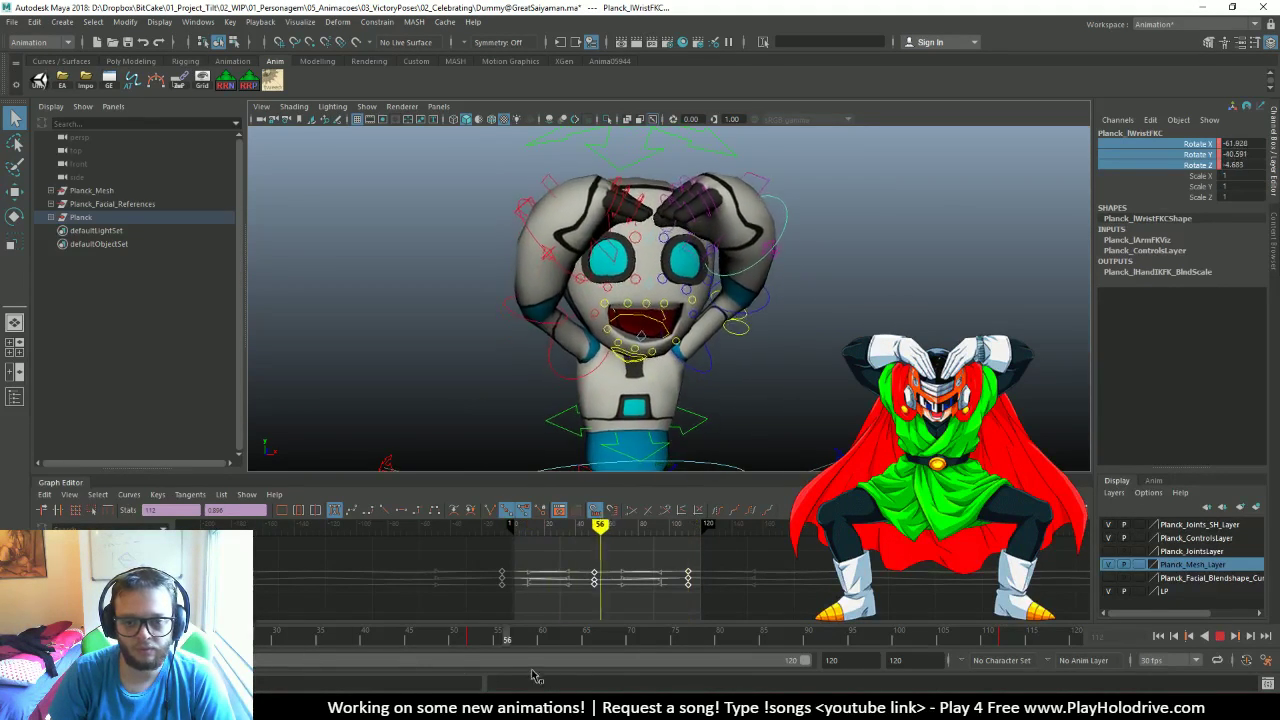
key("alt+v")
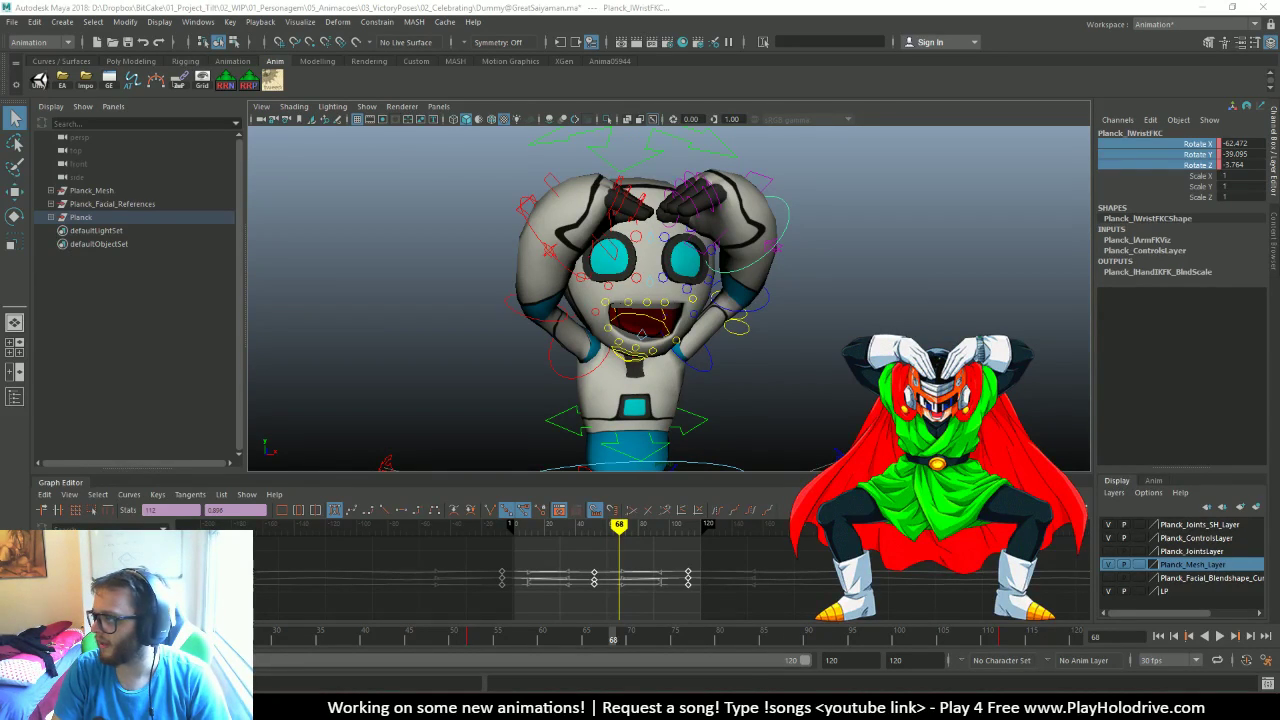
left_click(1158, 636)
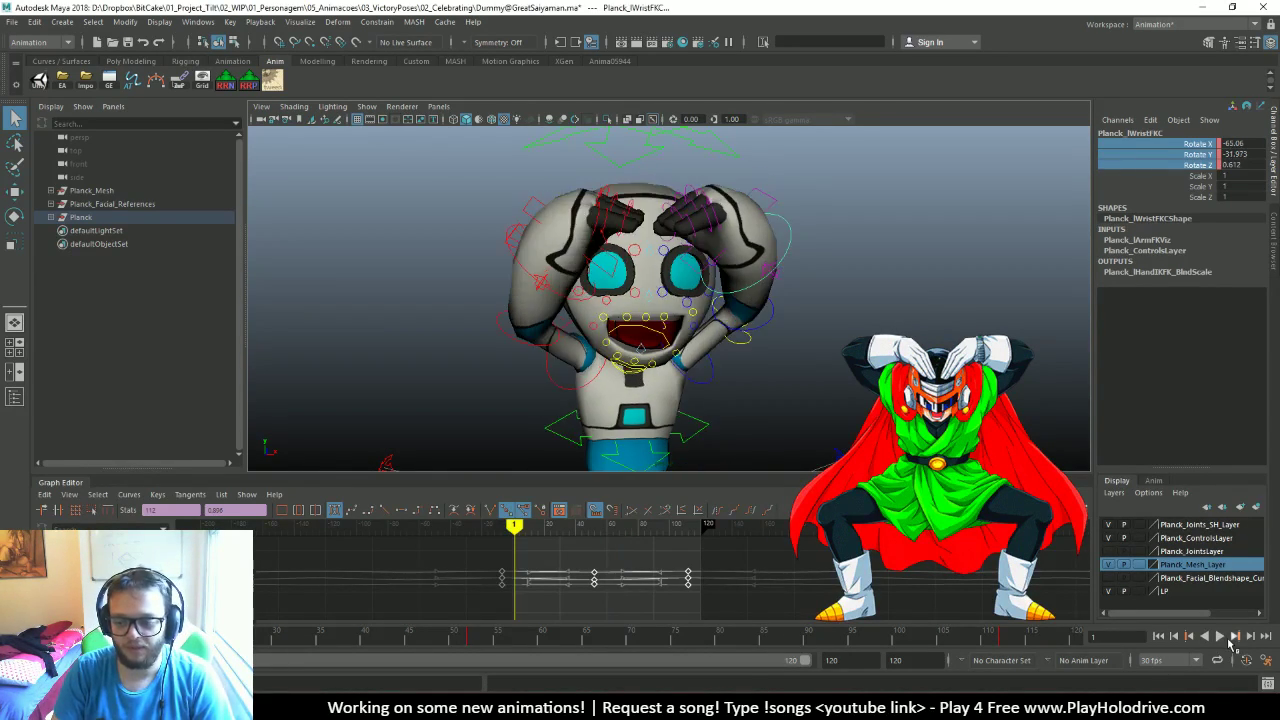
left_click(1224, 640)
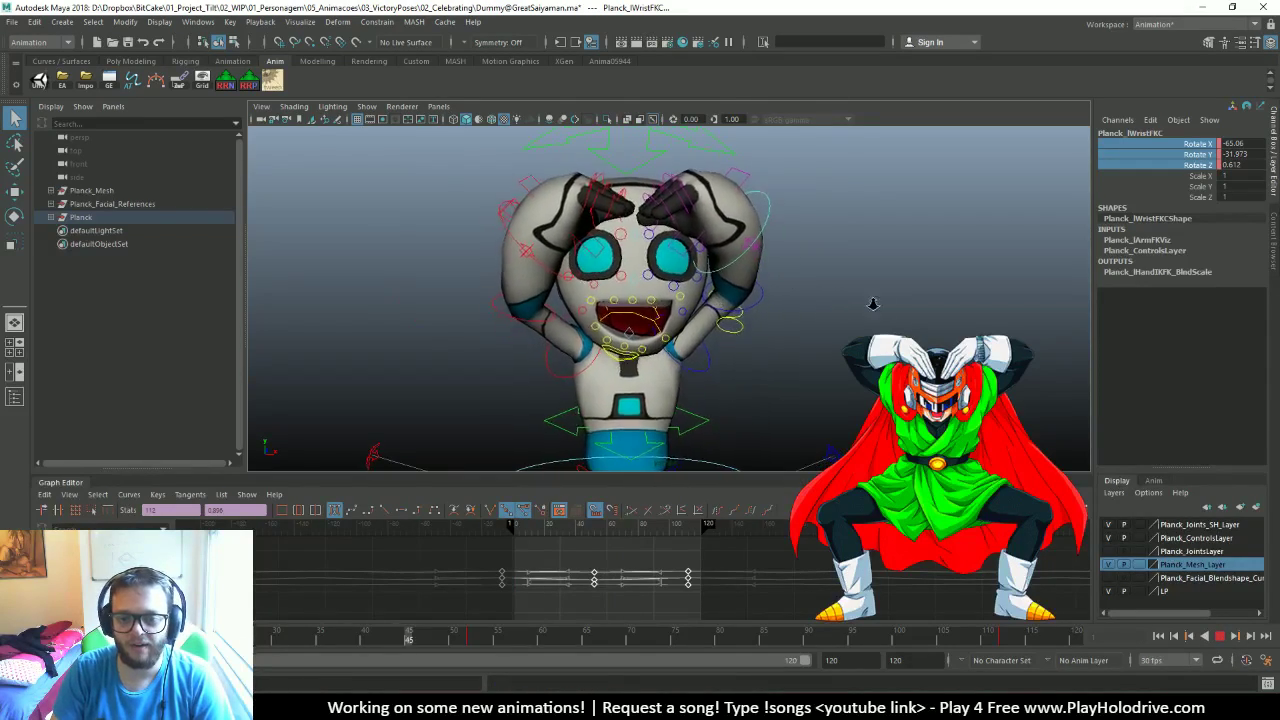
scroll(880, 302, "up", 3)
scroll(890, 302, "down", 3)
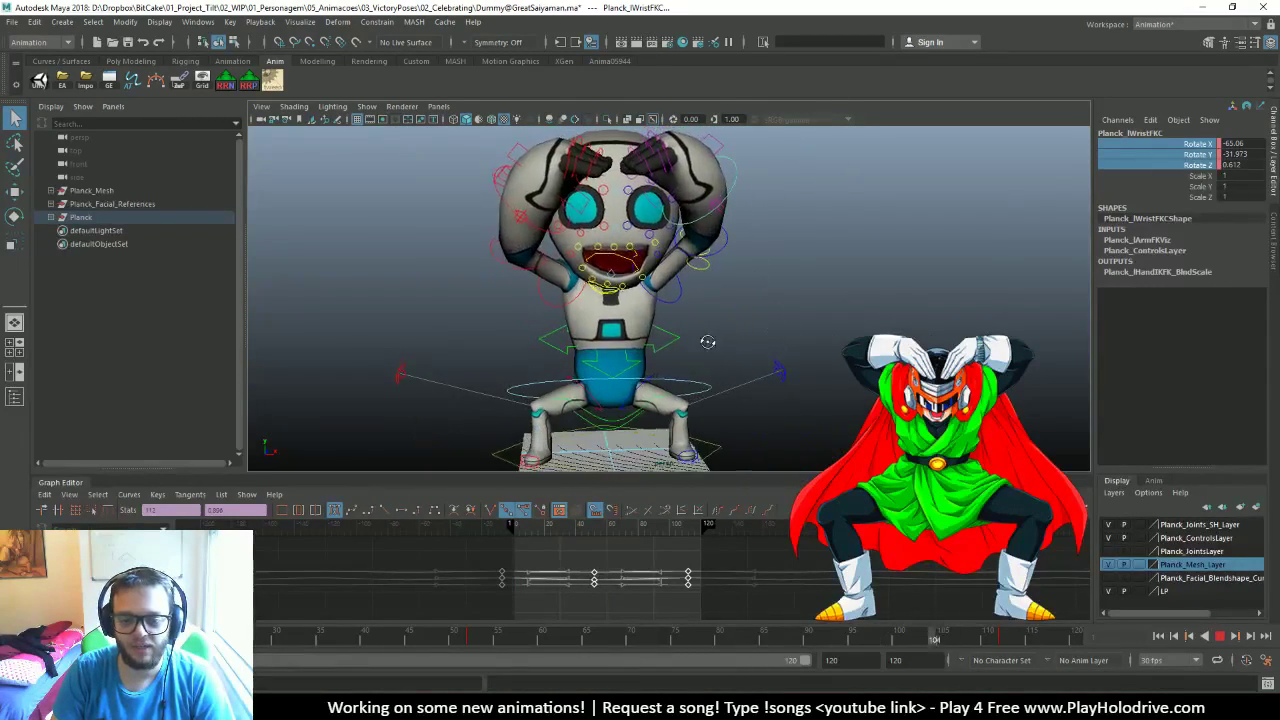
scroll(720, 340, "up", 5)
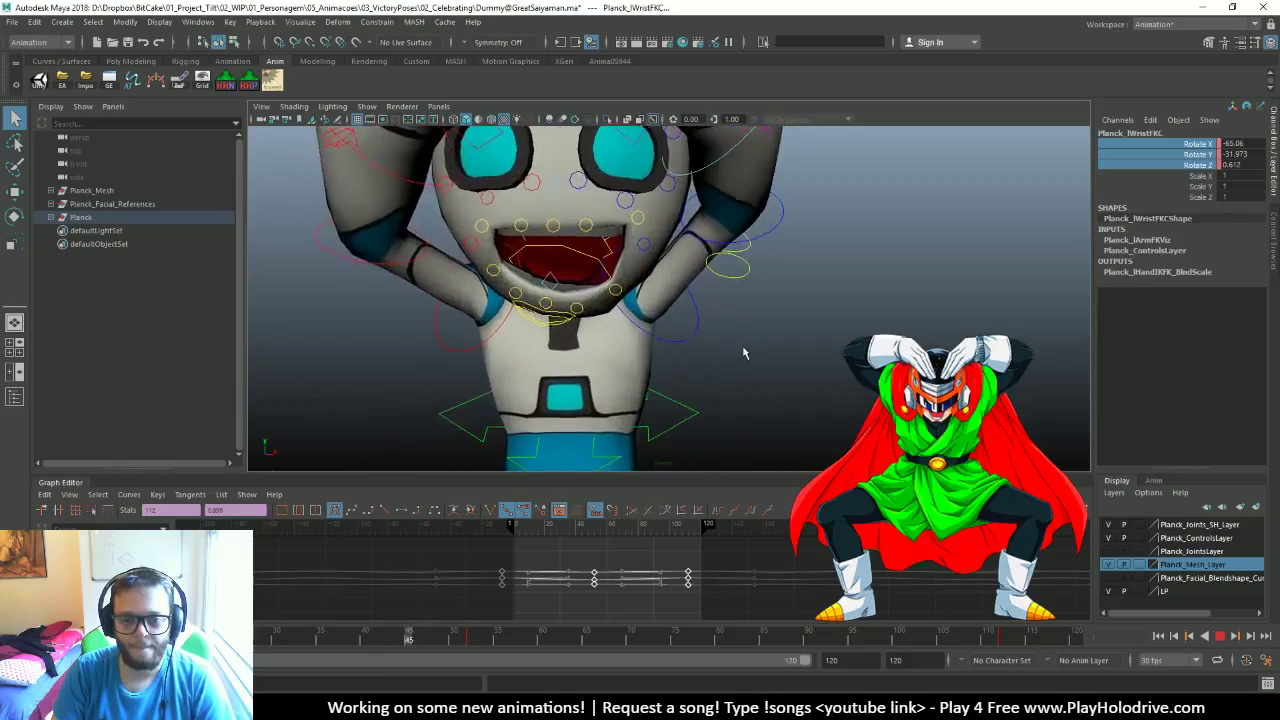
scroll(755, 333, "down", 2)
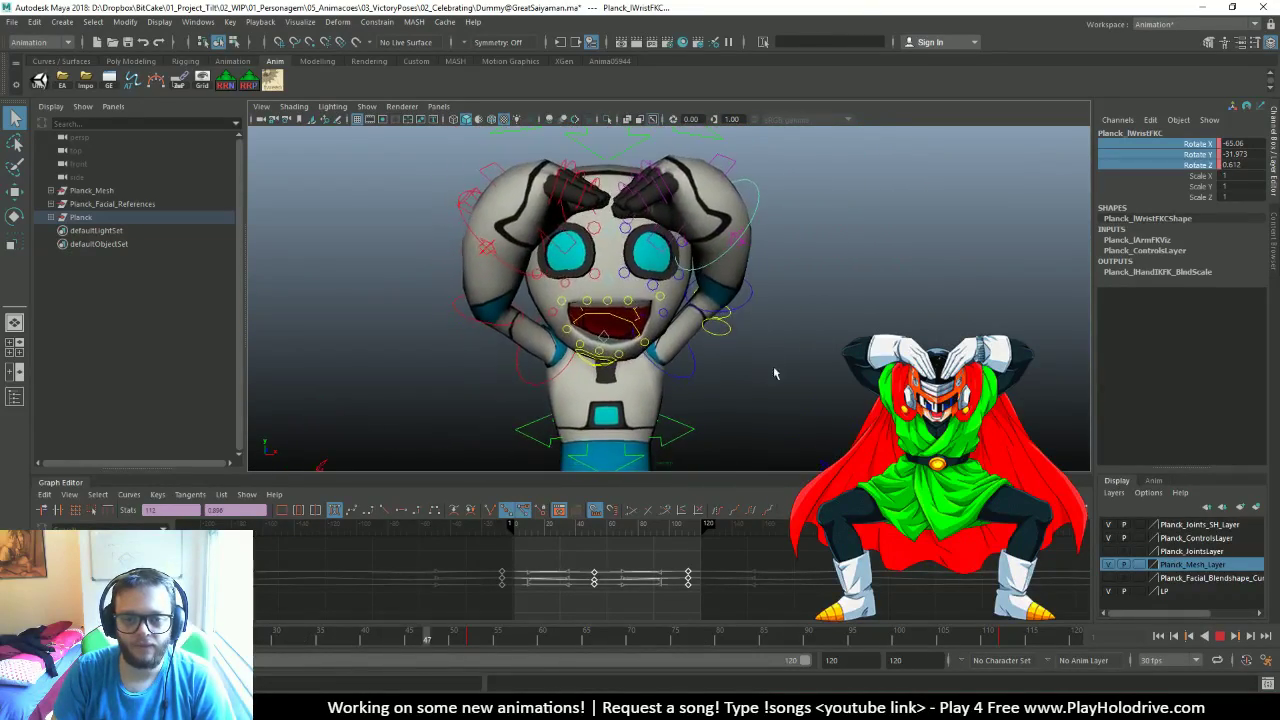
left_click(1220, 636)
left_click(617, 432)
scroll(617, 432, "up", 2)
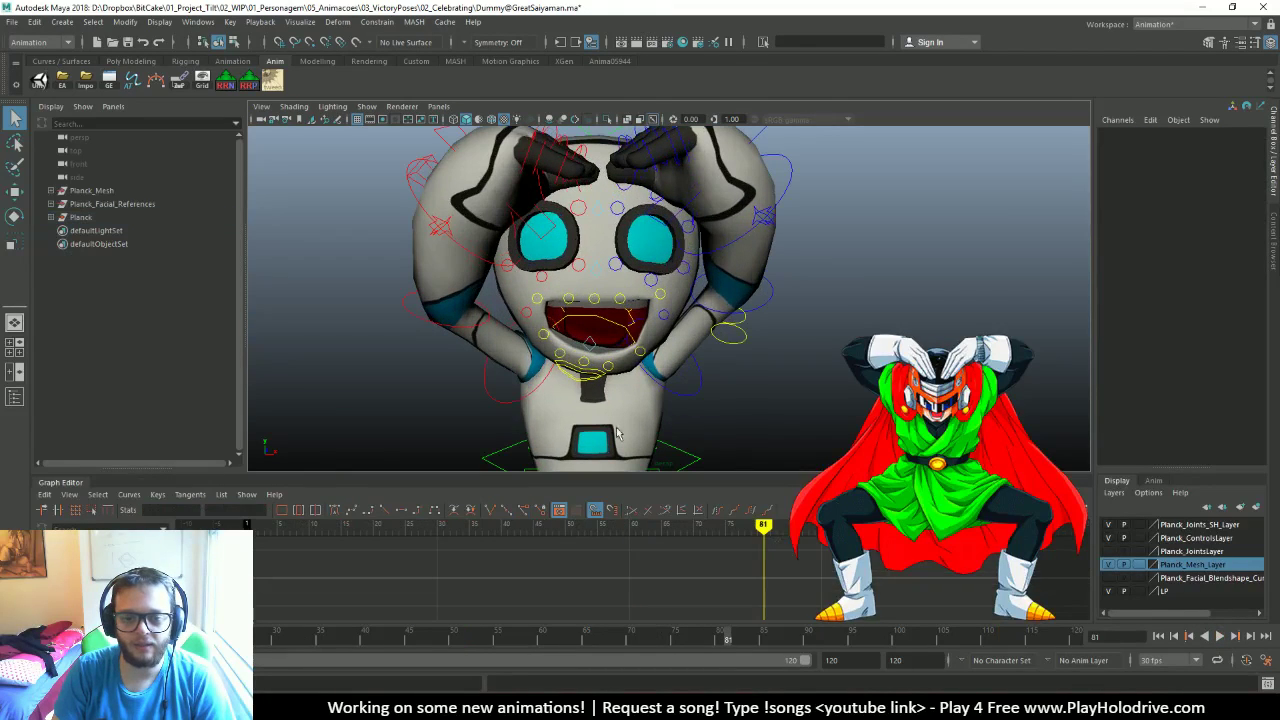
left_click(505, 407)
middle_click_drag(505, 407, 561, 421, "alt")
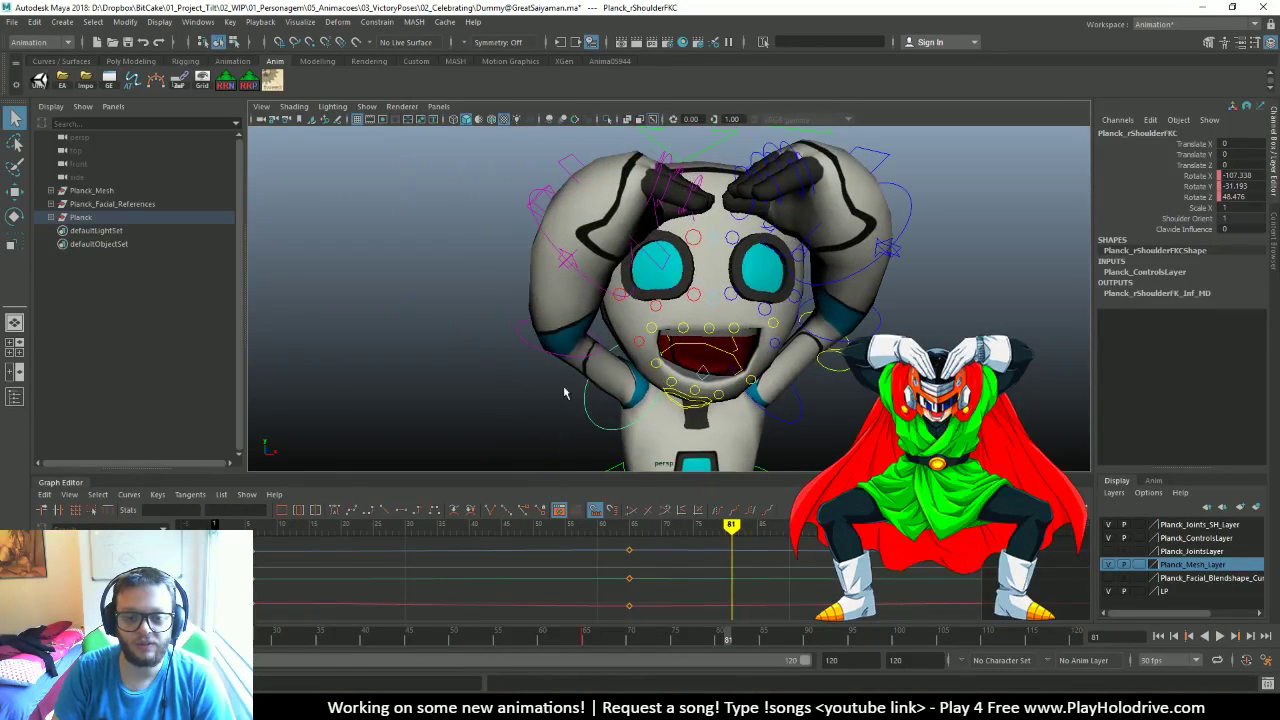
left_click(529, 366)
left_click(540, 200)
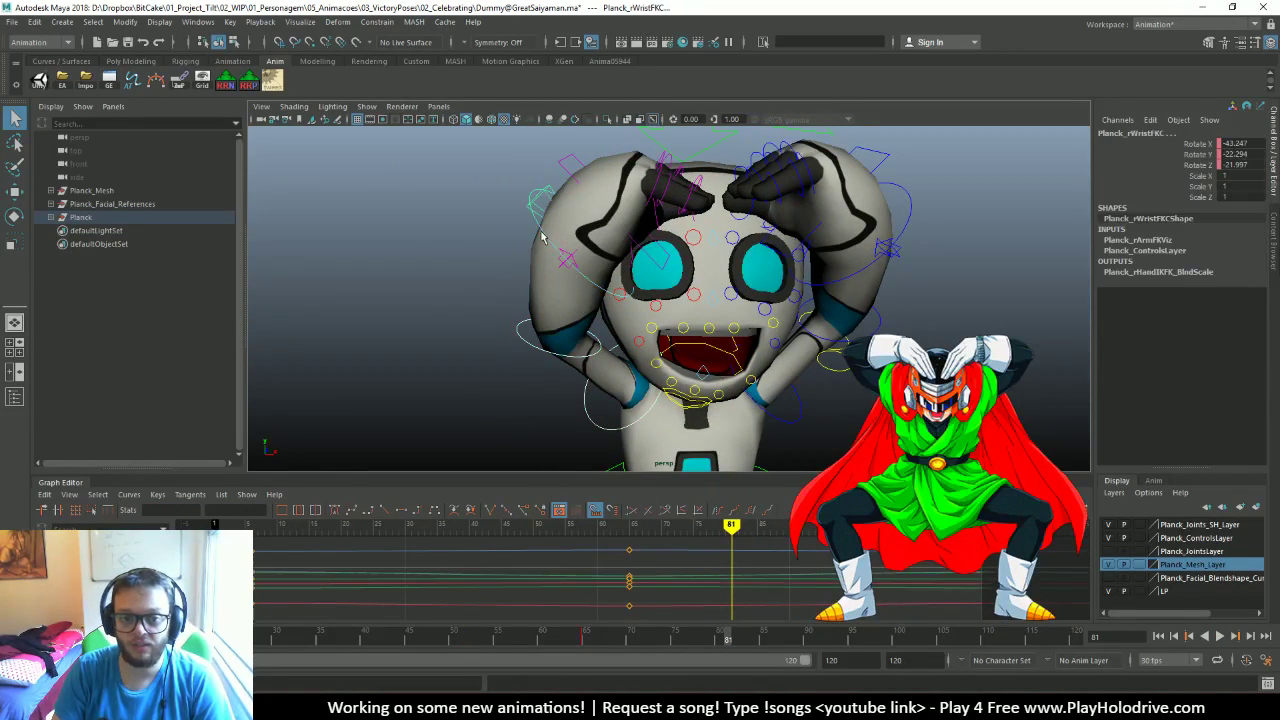
right_click(456, 302)
left_click(494, 363)
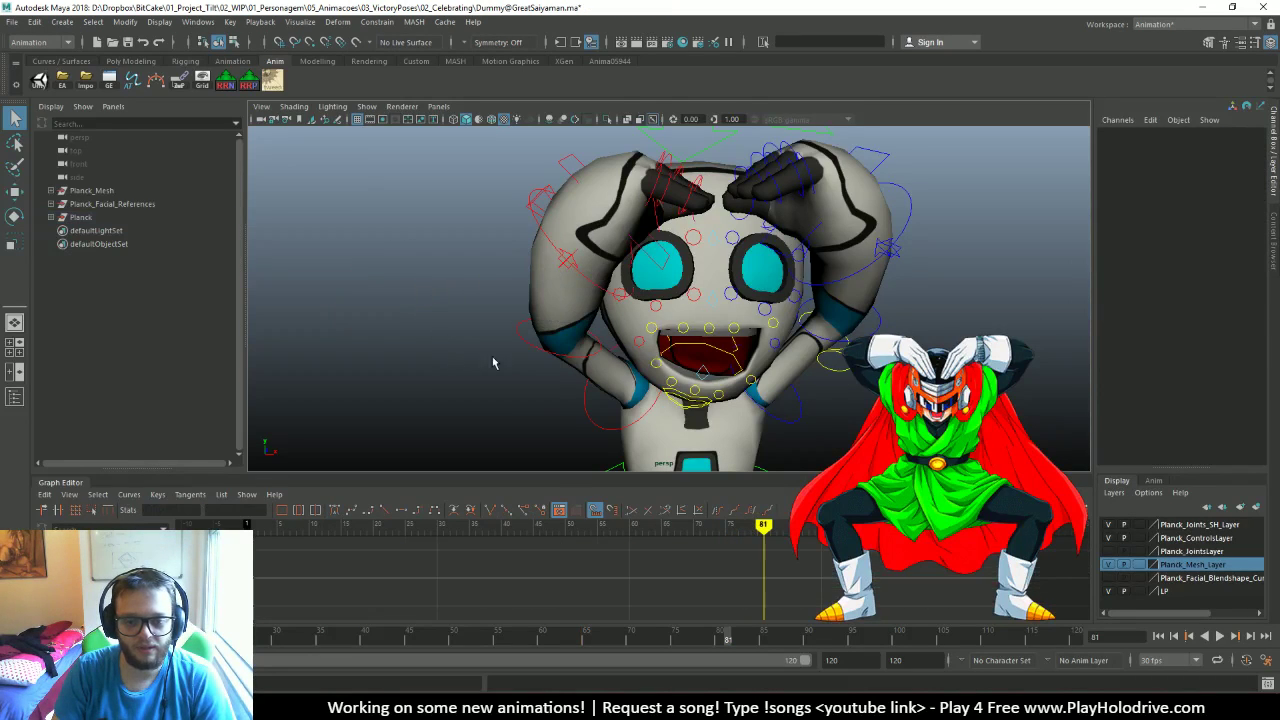
Shift the rotation keys of the right shoulder, elbow and wrist controls together about 7 frames later, placing the last ones on frame 132
middle_click_drag(494, 363, 559, 399, "alt")
left_click(582, 403)
left_click_drag(582, 403, 589, 438, "alt")
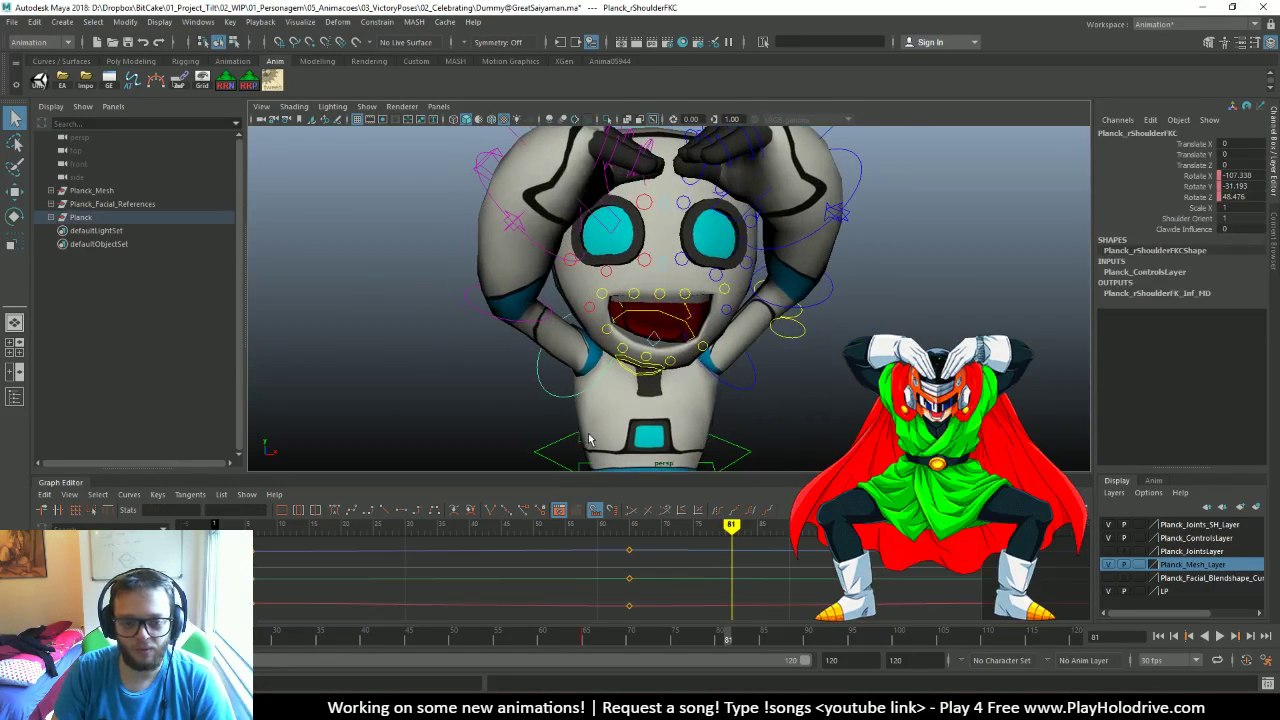
left_click(475, 307)
left_click_drag(475, 307, 463, 377, "alt")
left_click(477, 267)
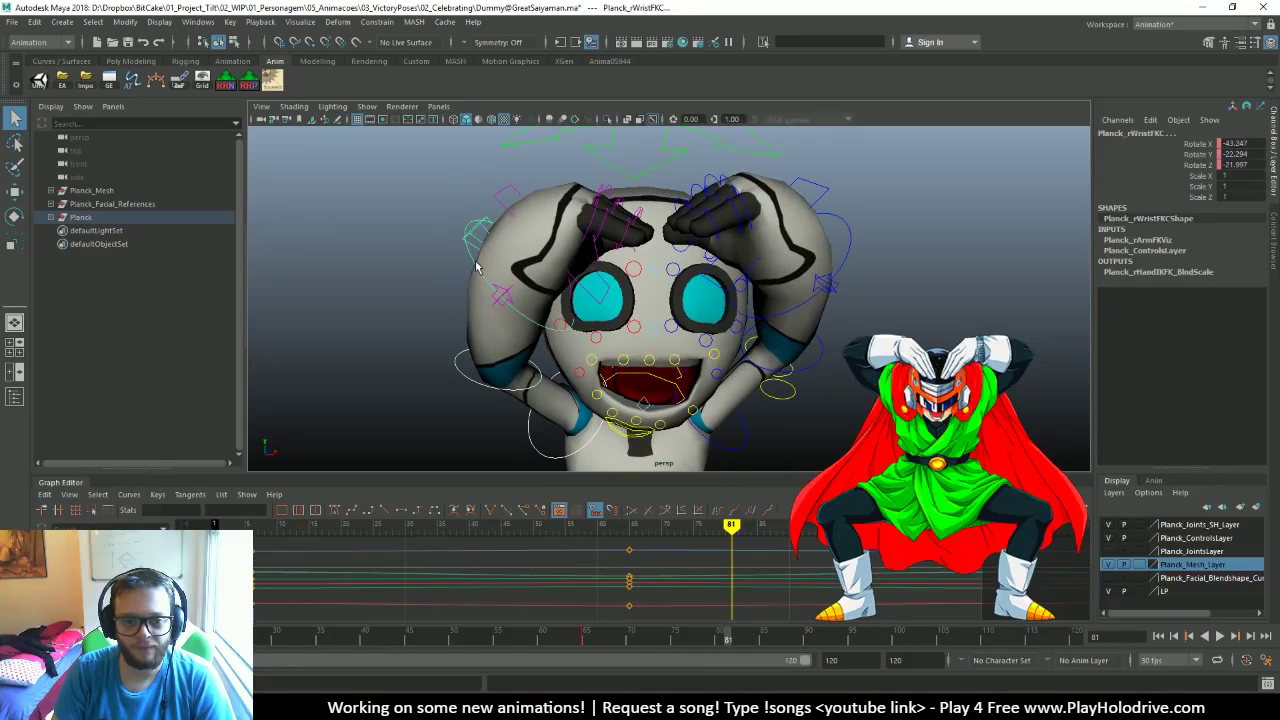
left_click_drag(475, 270, 472, 225, "alt")
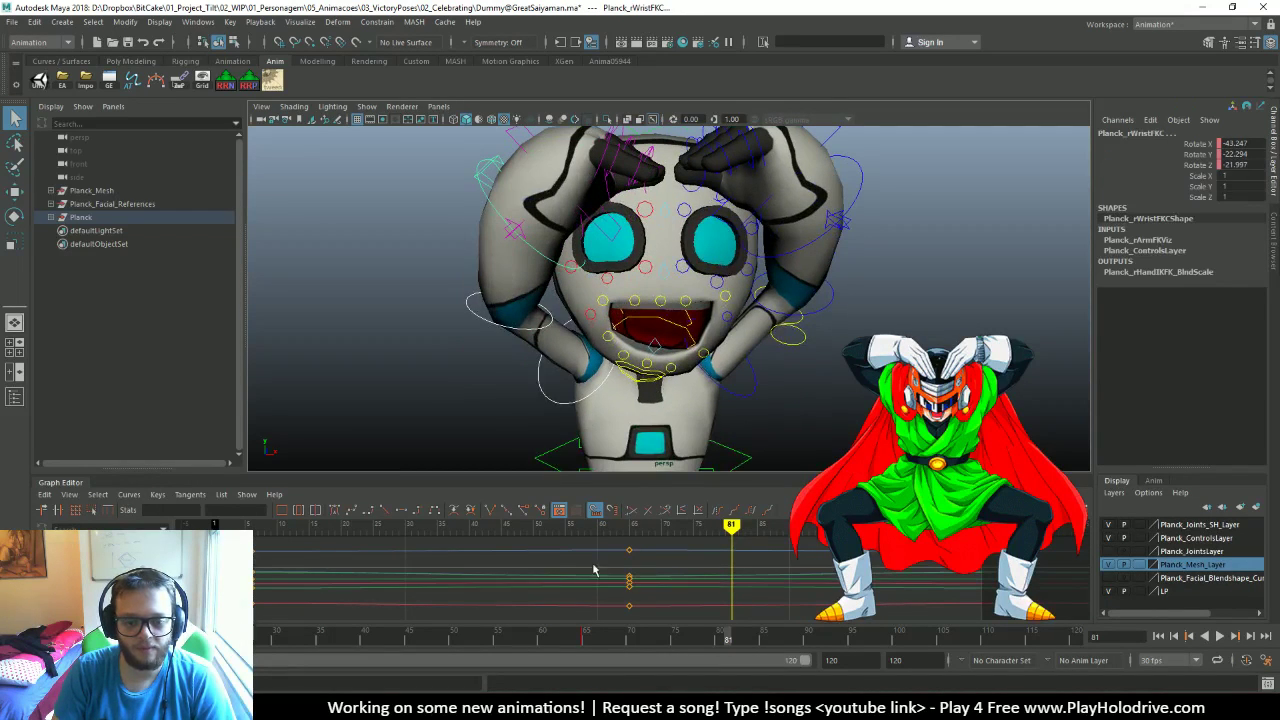
key("f")
left_click_drag(768, 572, 530, 590)
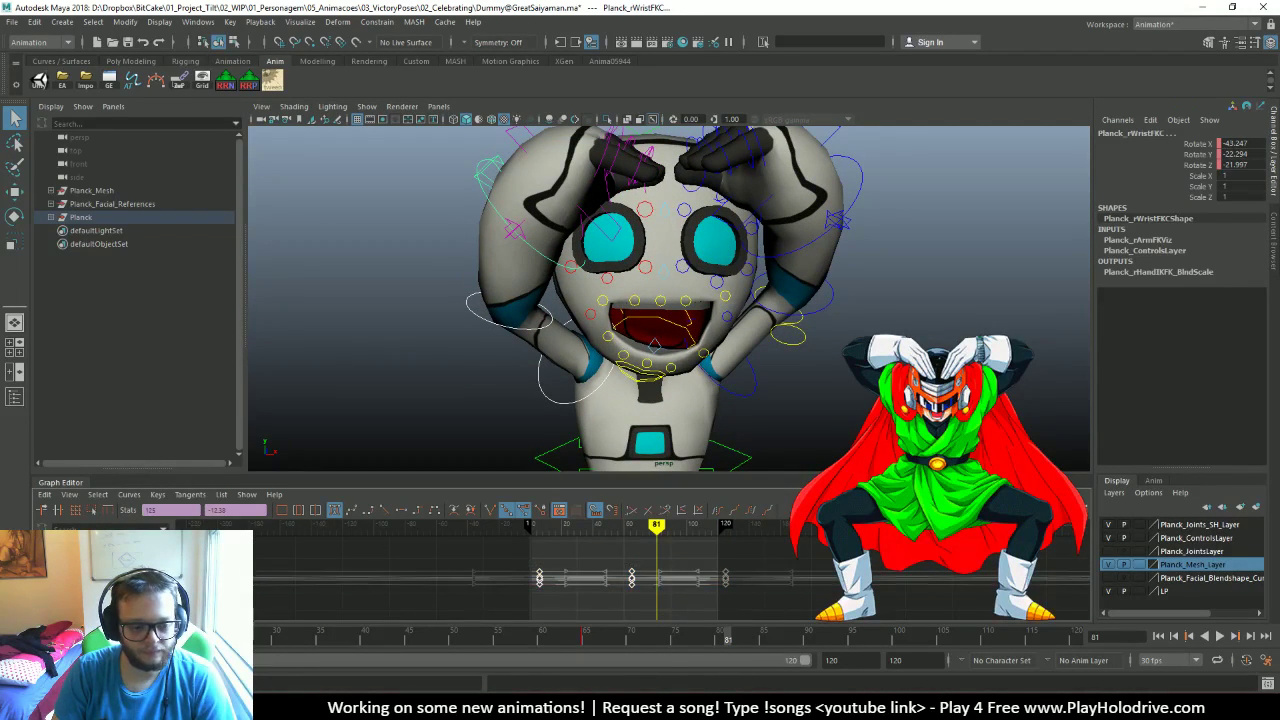
key("alt+shift+v")
key("alt+v")
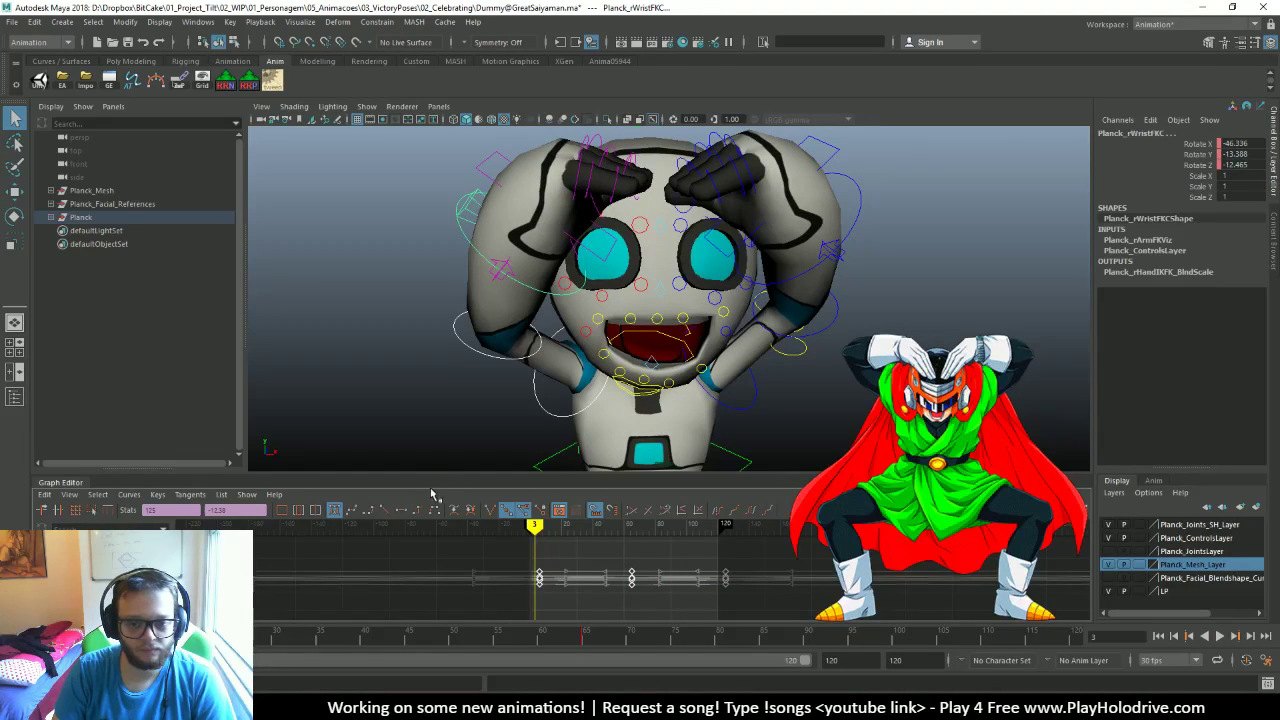
left_click(146, 510)
type("+=1")
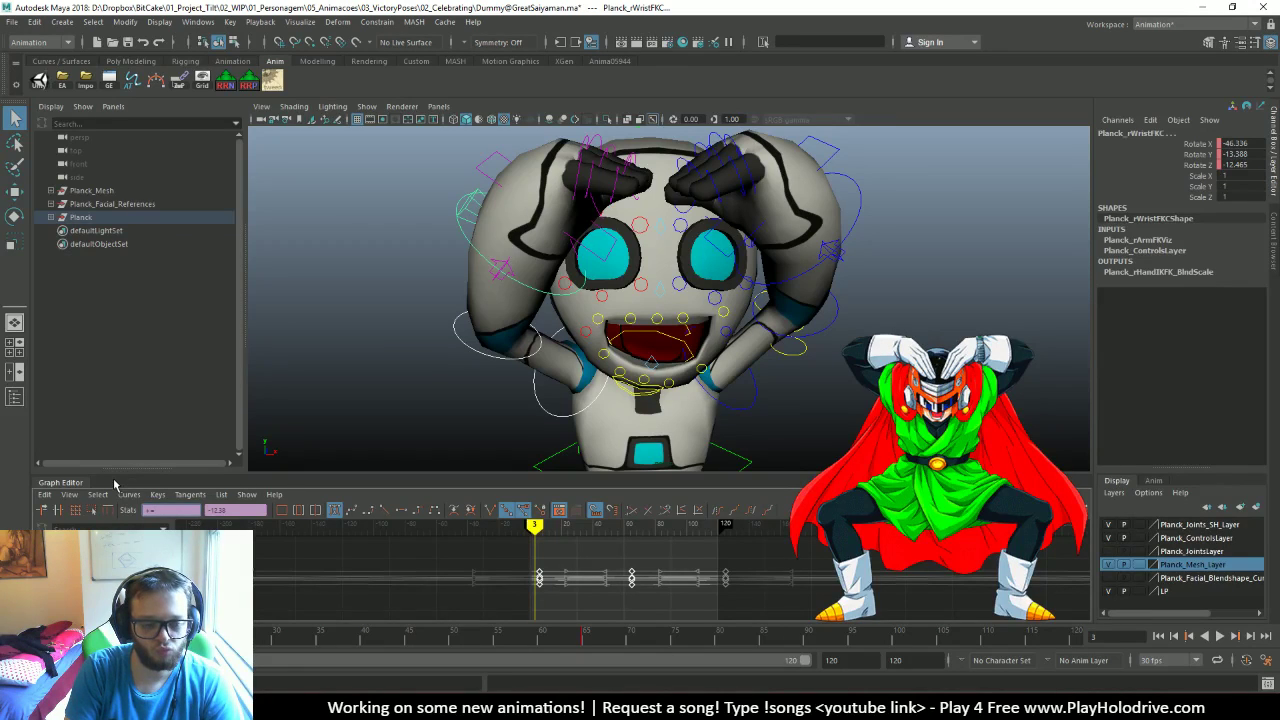
key("Return")
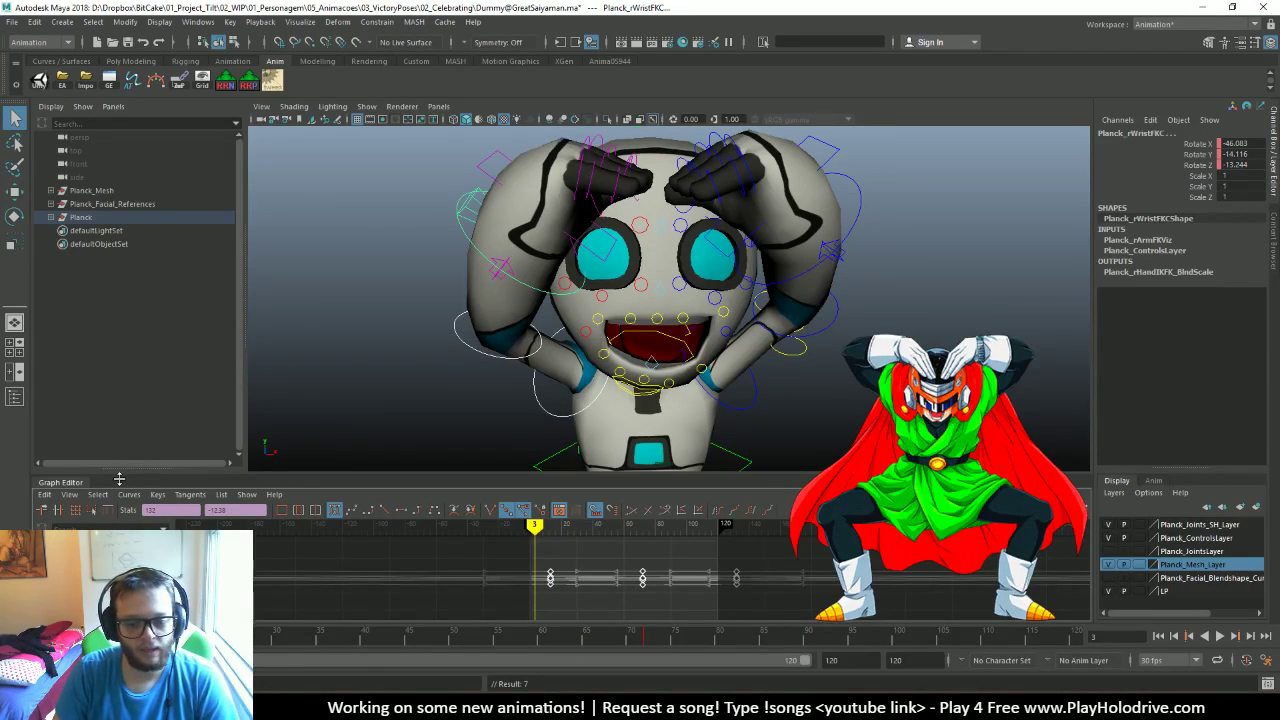
Shift the rotation keys of only the right elbow and wrist controls 5 frames later, placing the last ones on frame 137
left_click(451, 365)
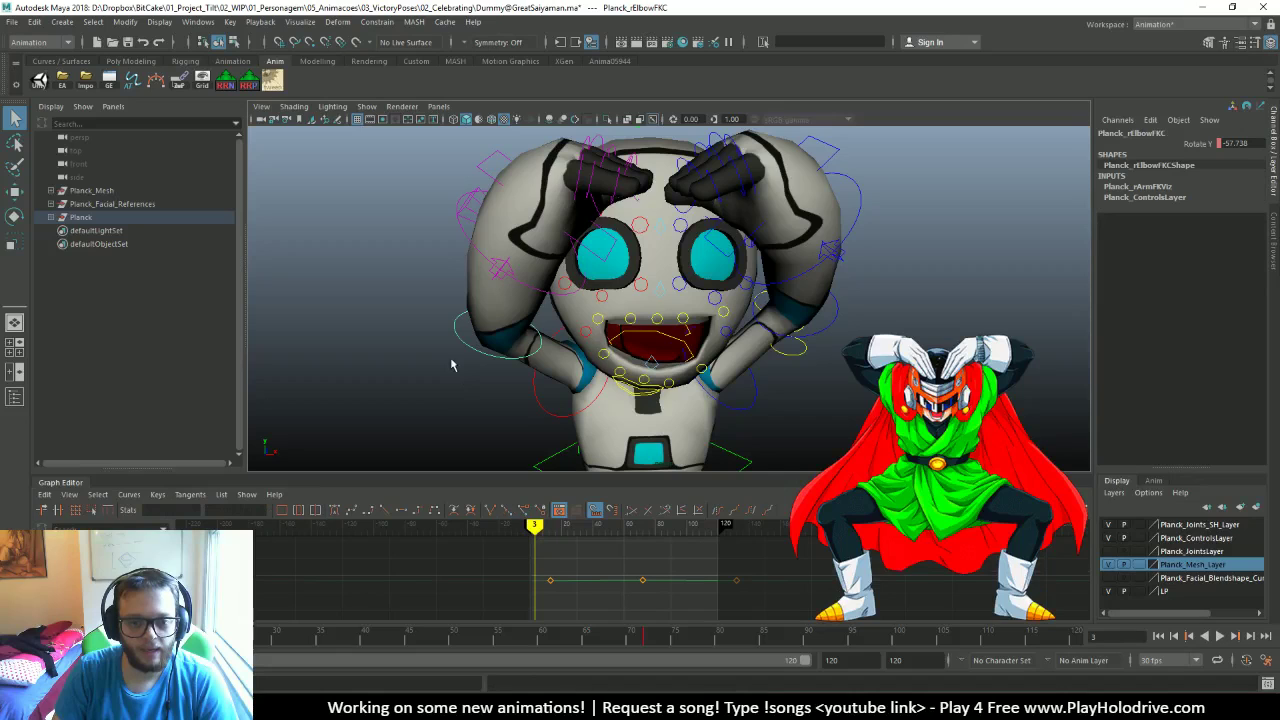
left_click(470, 240)
scroll(603, 580, "down", 2)
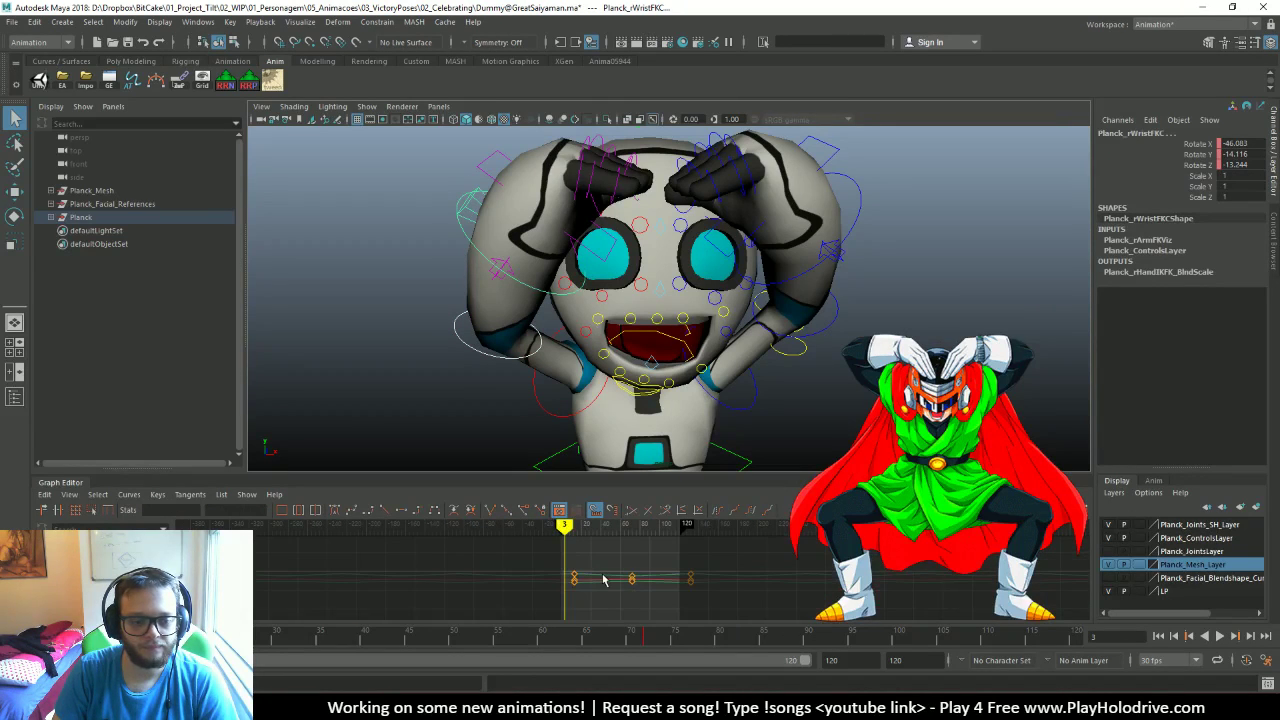
scroll(603, 580, "down", 1)
left_click(603, 580)
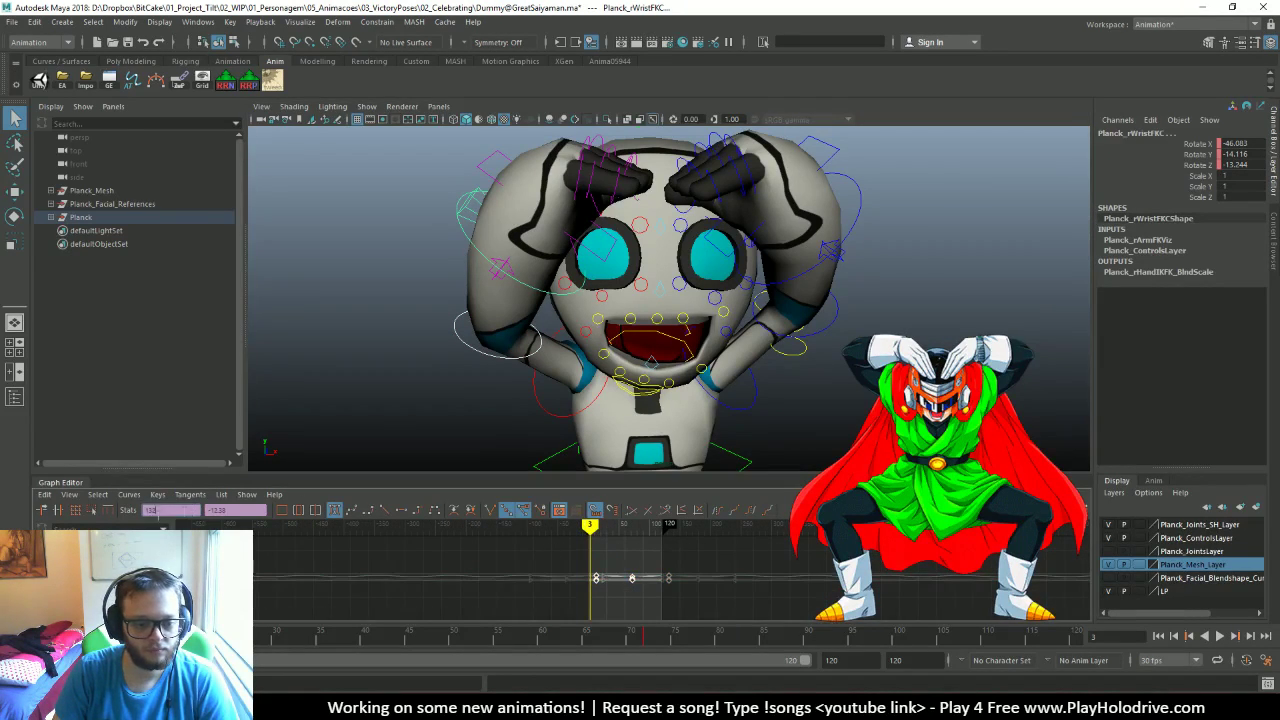
type("4")
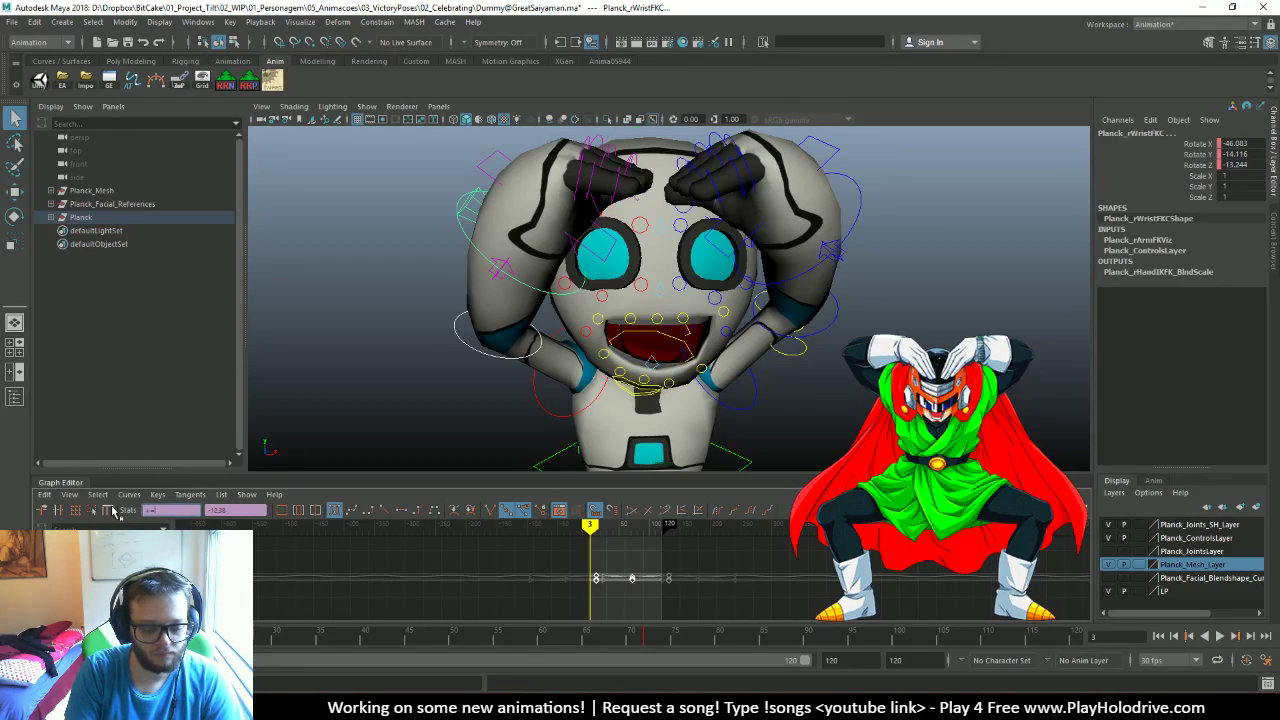
key("Return")
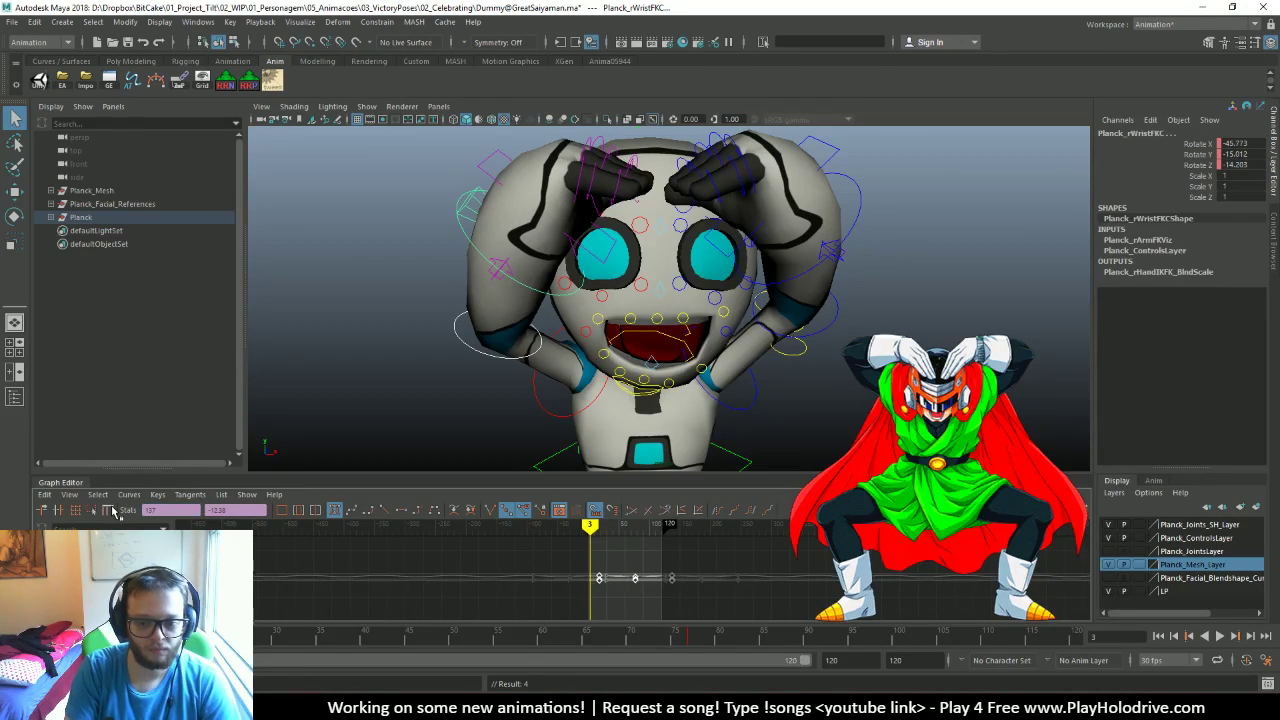
Select only the right wrist control, and try to shift its rotation keys later on their own
left_click(466, 244)
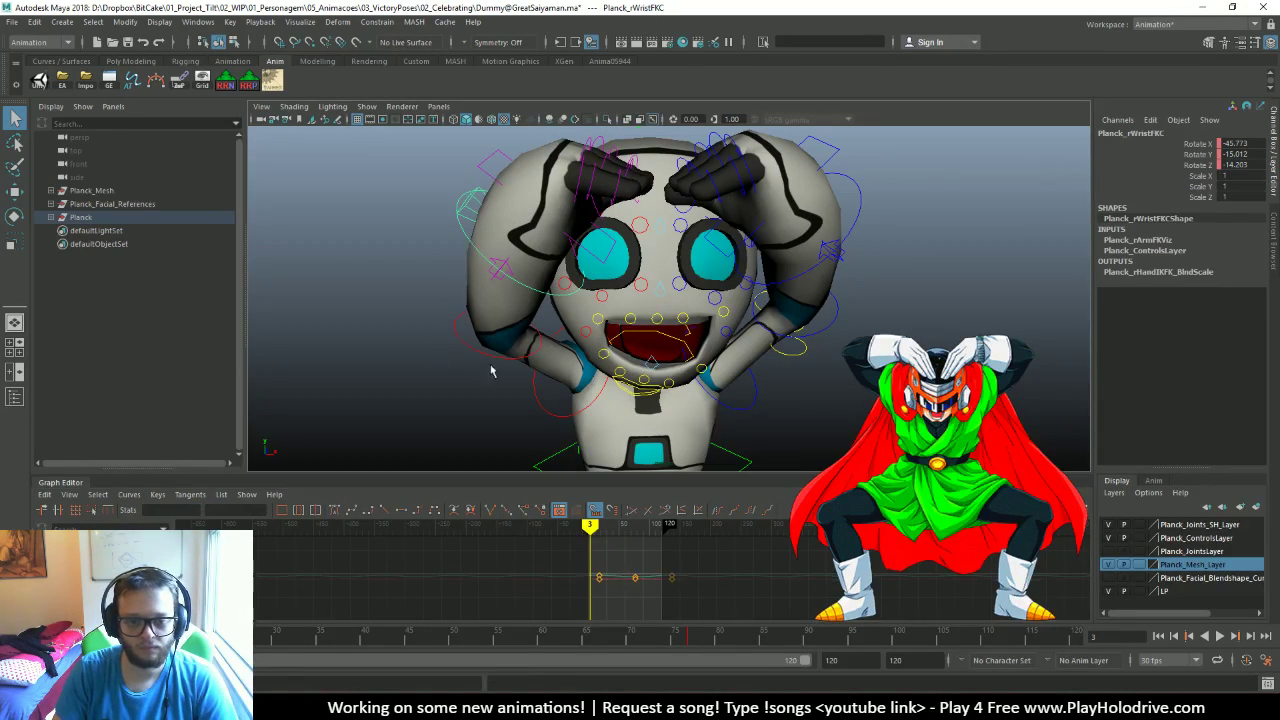
left_click(596, 579)
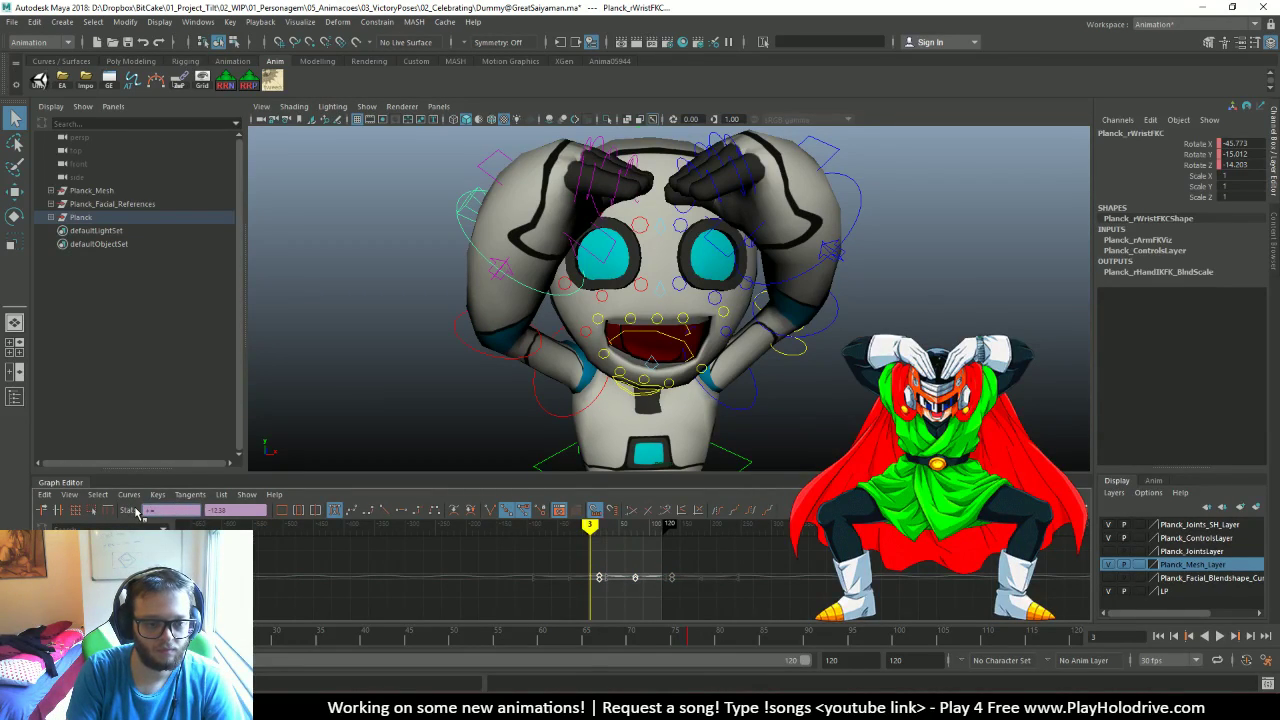
key("Return")
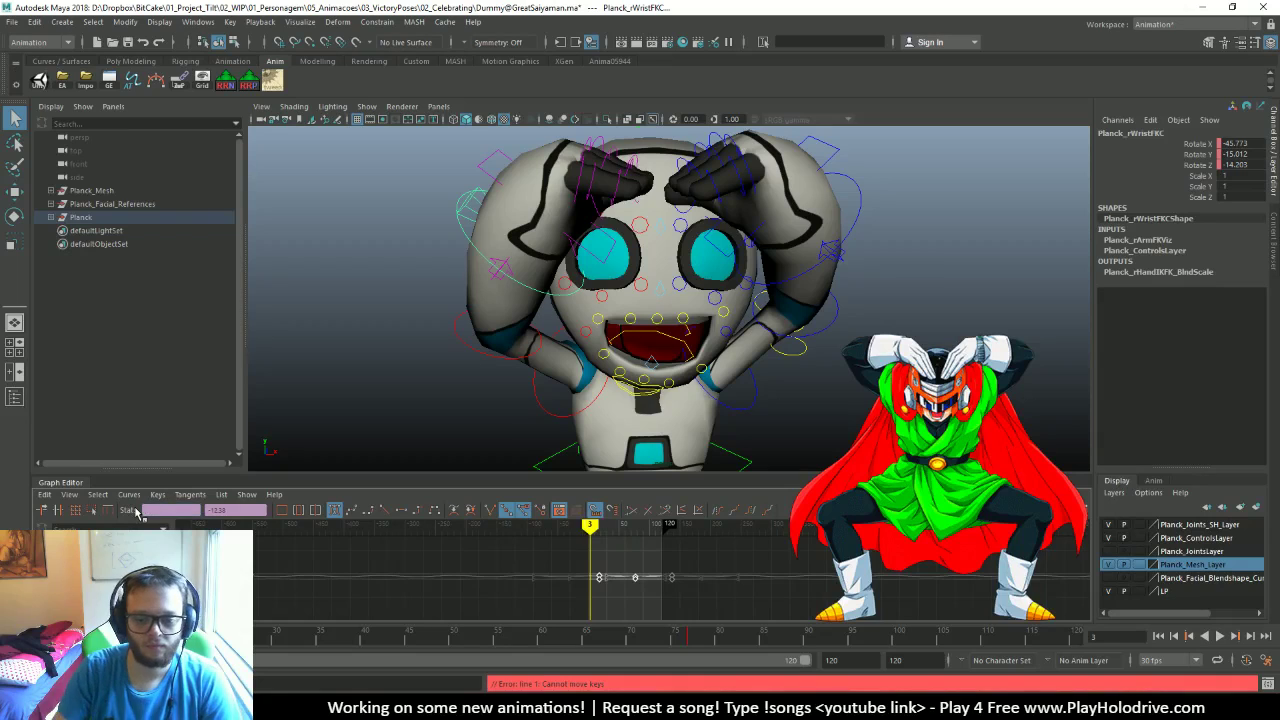
left_click(1158, 636)
left_click(1219, 636)
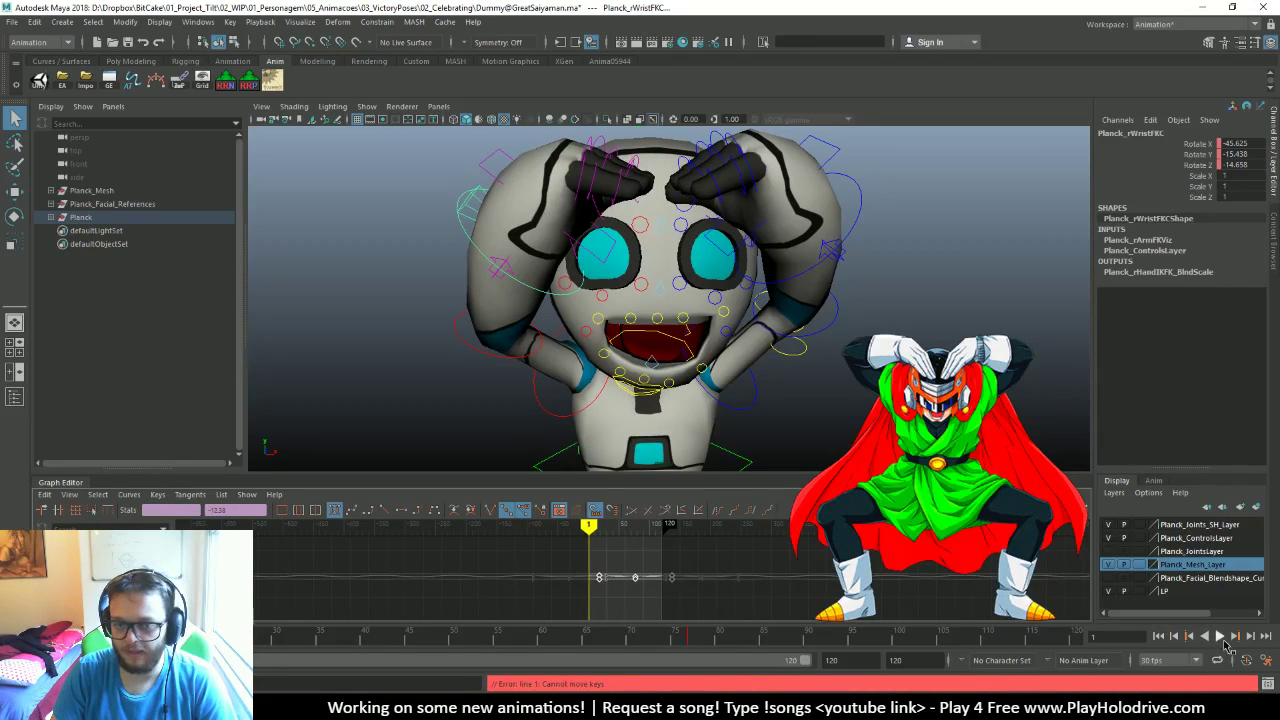
key("Escape")
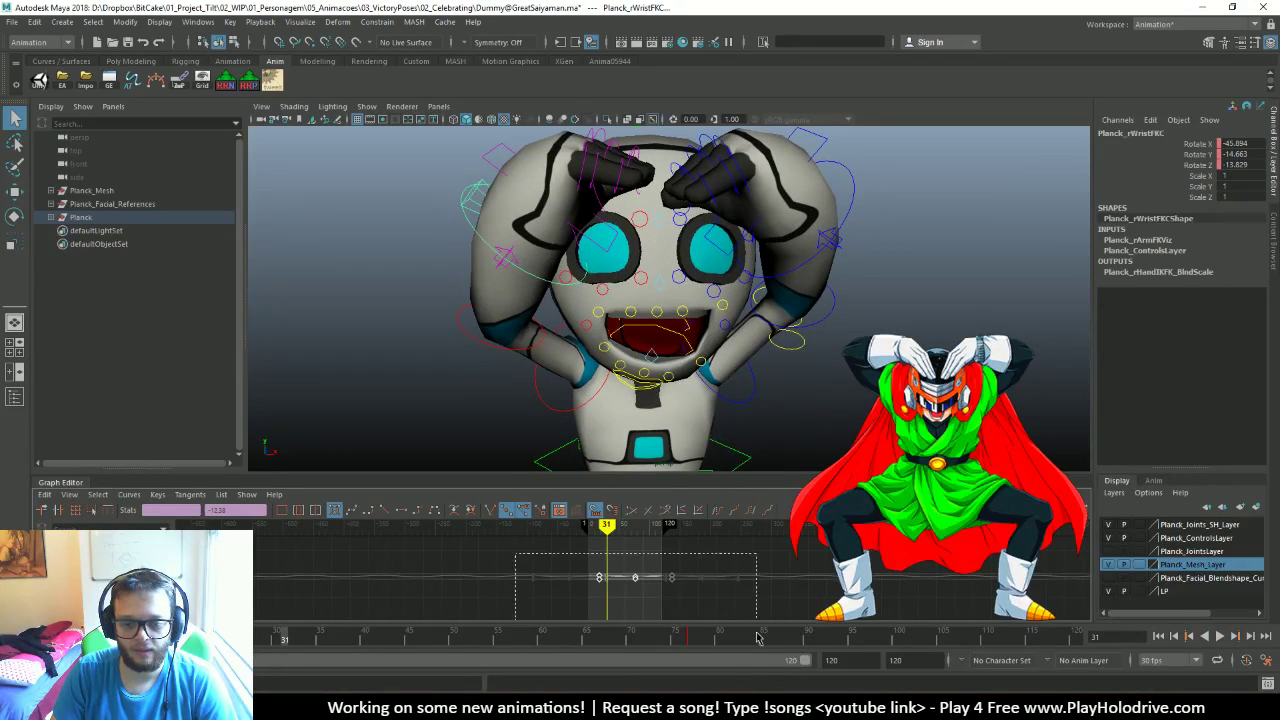
Move all of the right wrist's rotation keys about 33 frames earlier, placing the last one on frame 104, and play back the loop
scroll(680, 600, "up", 2)
key("w")
middle_click_drag(665, 603, 625, 596, "shift")
key("alt+v")
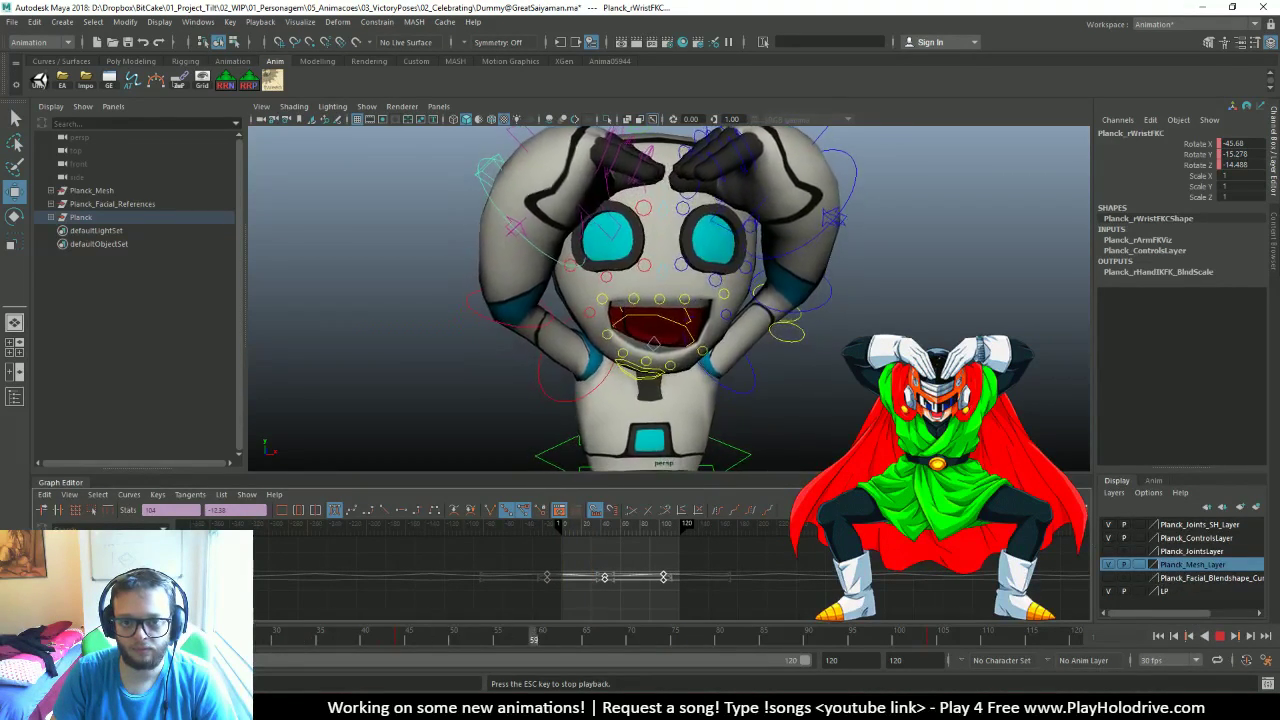
scroll(838, 391, "down", 3)
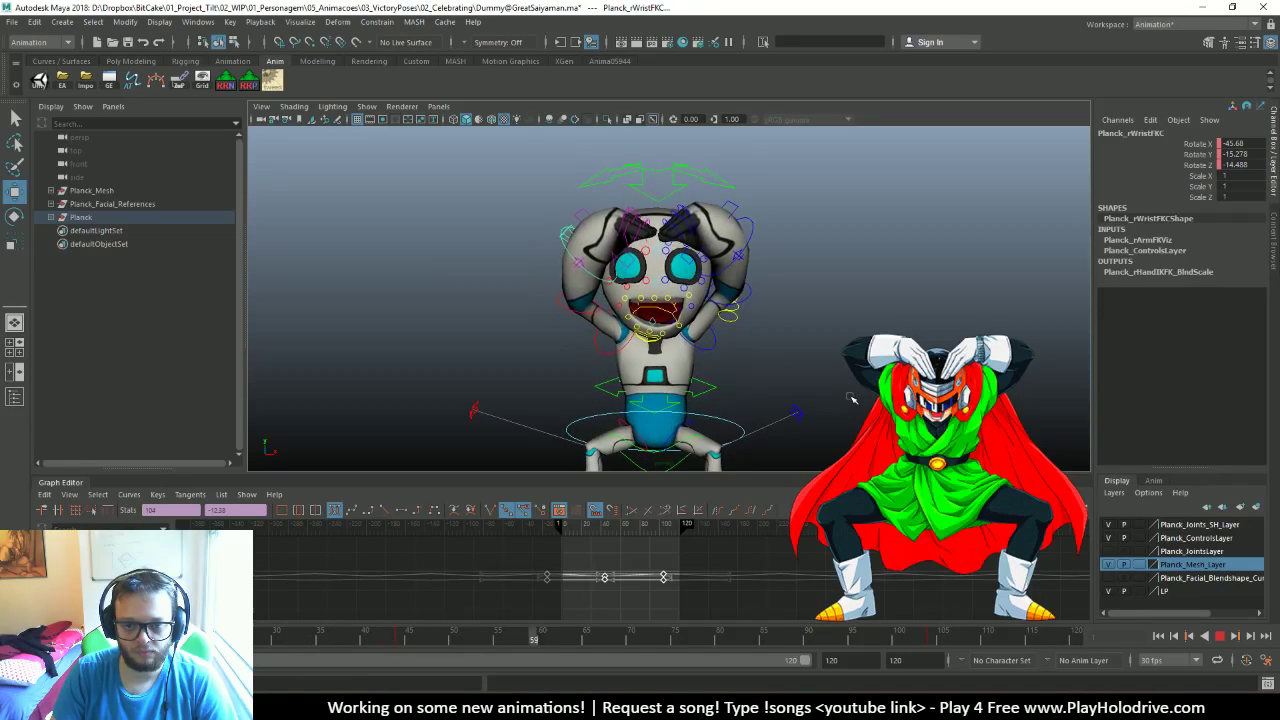
left_click(1228, 640)
Select both wrist controls, and display only the left wrist's Rotate Z curve in an enlarged Graph Editor
scroll(500, 260, "up", 3)
left_click(820, 195)
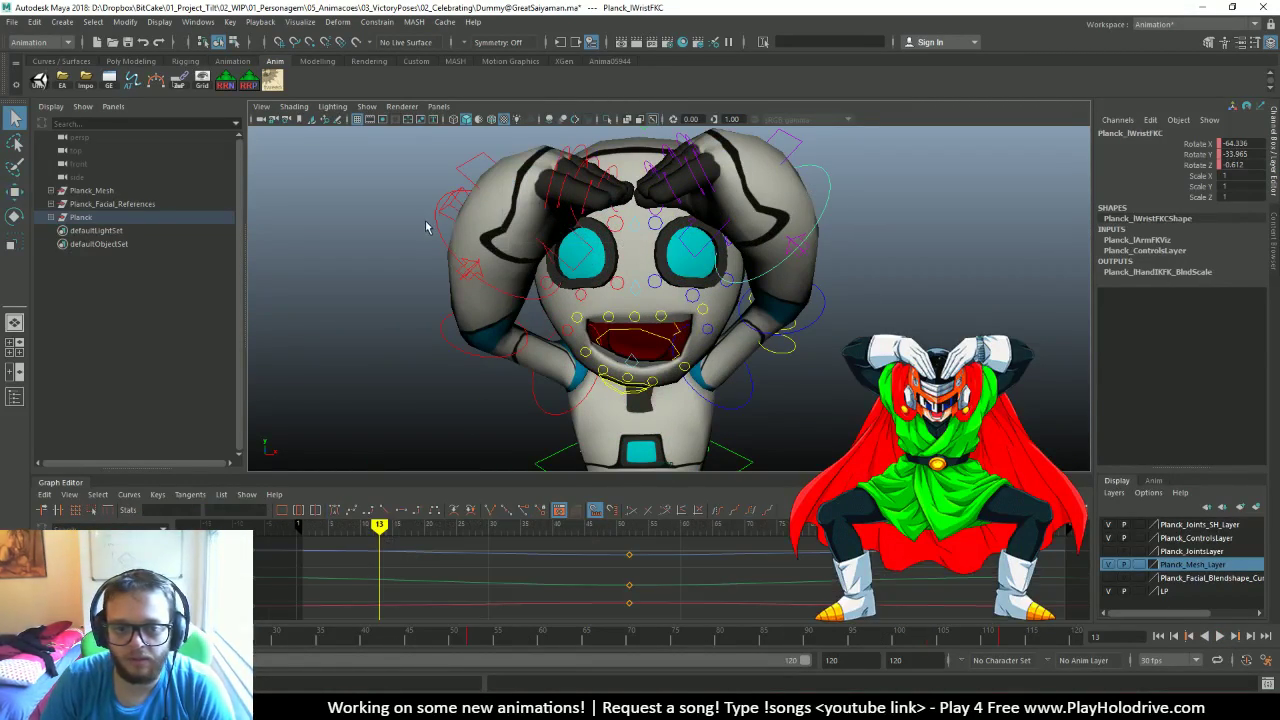
left_click(447, 235)
key("e")
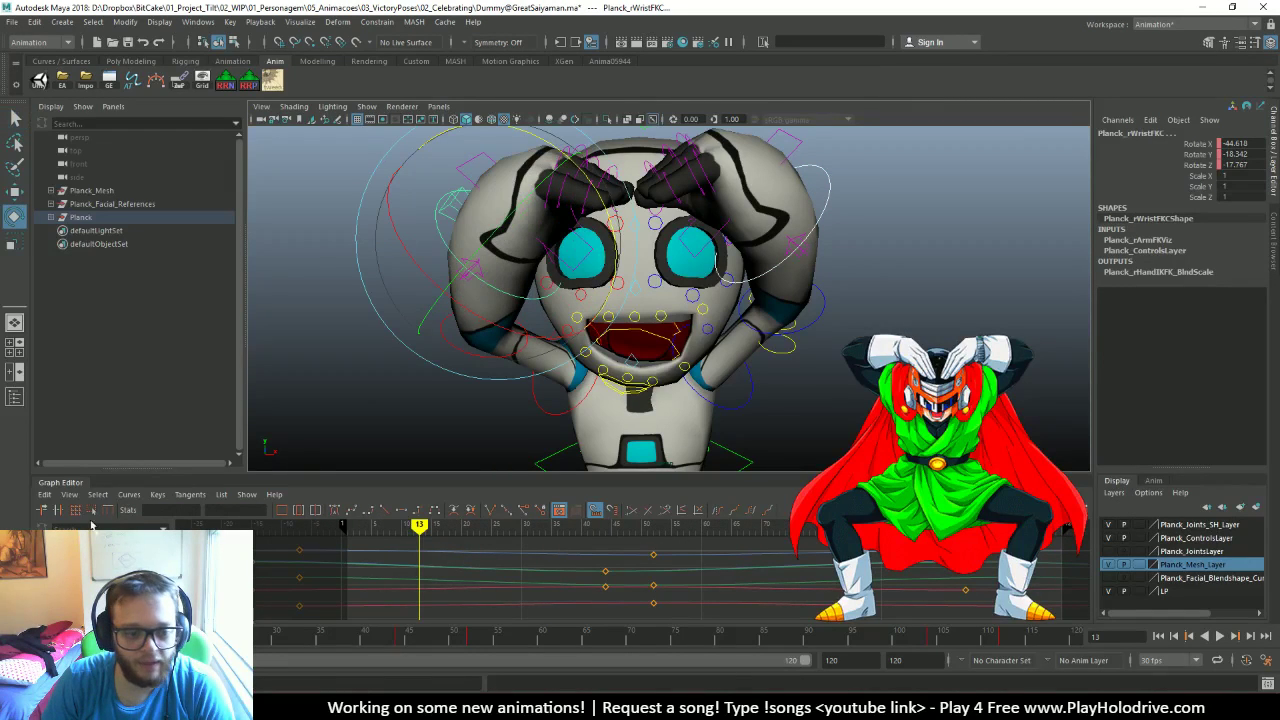
left_click_drag(346, 480, 346, 432)
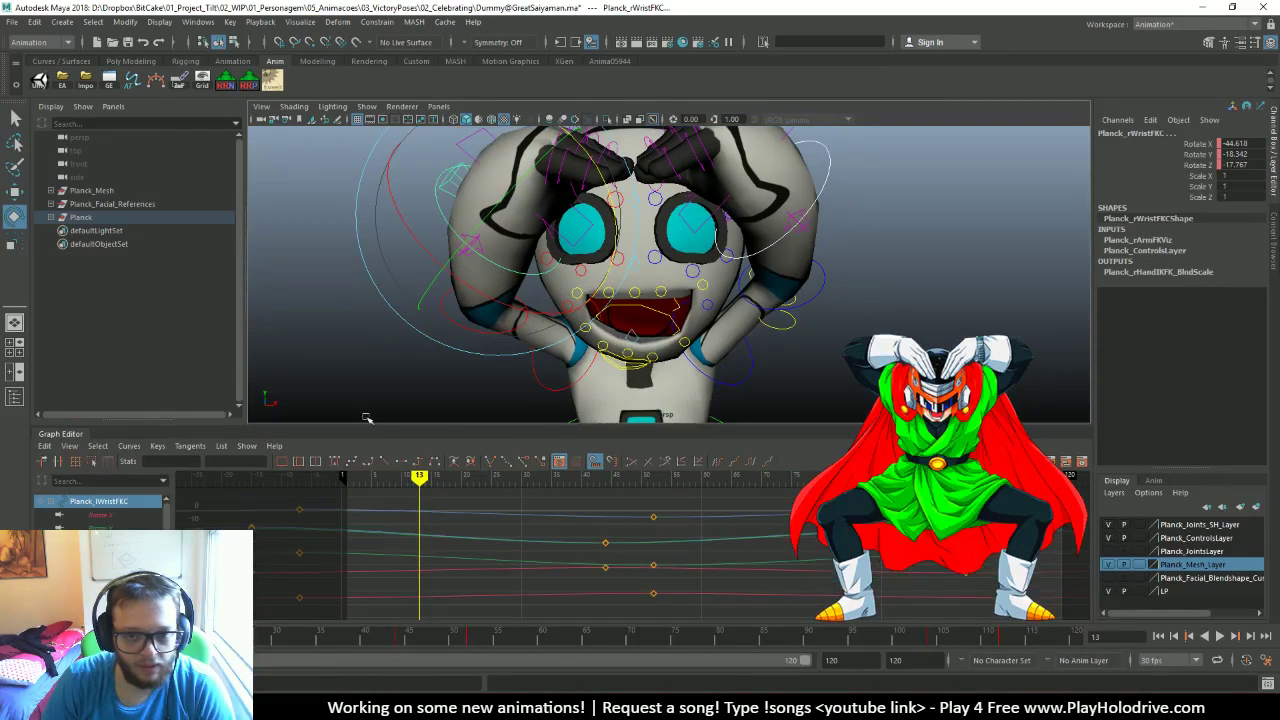
scroll(640, 270, "down", 2)
left_click(98, 540)
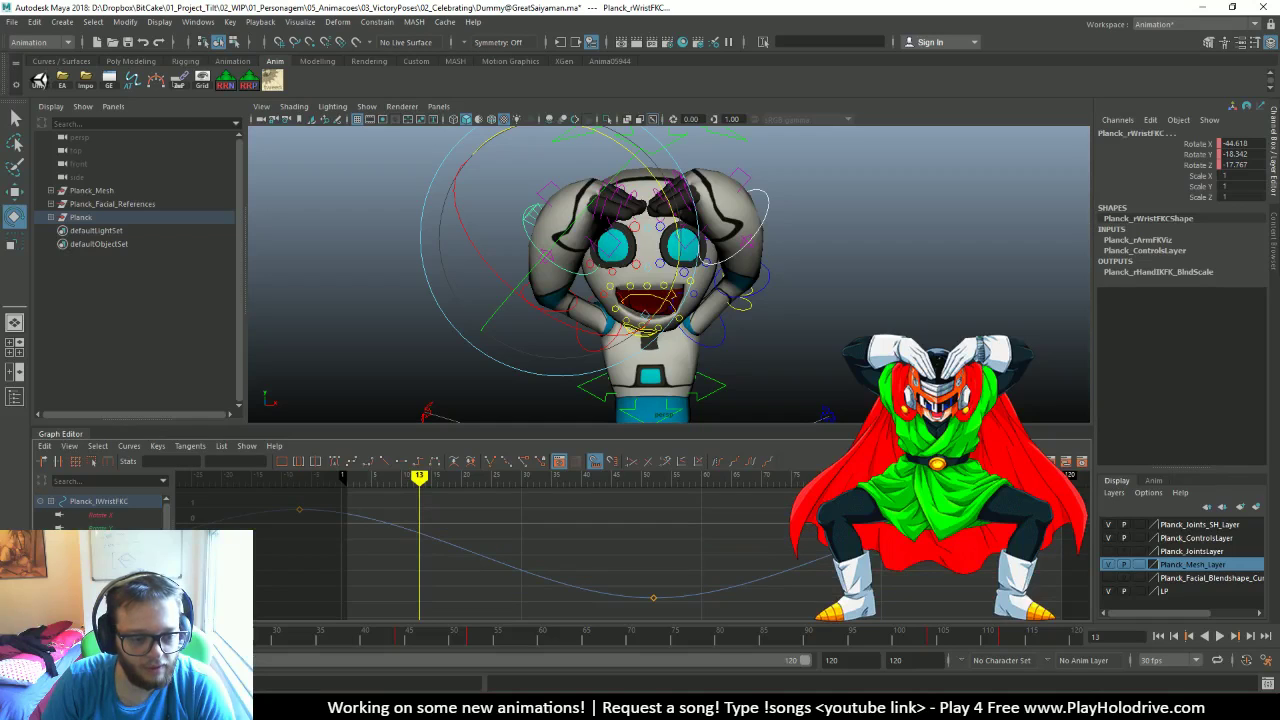
Undo the last wrist rotation edits, select the left wrist's whole Rotate Z curve, and play back the loop
left_click(98, 527, "shift")
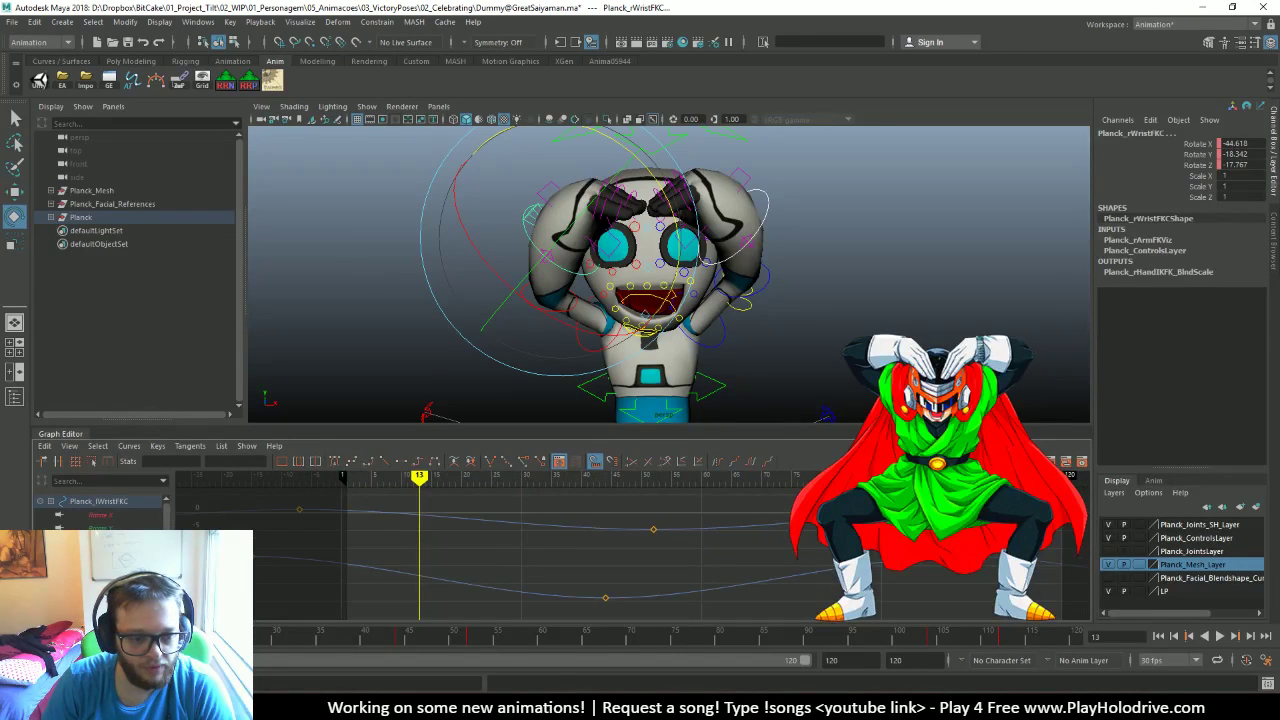
key("f")
key("ctrl+z")
key("ctrl+z")
key("ctrl+z")
key("ctrl+z")
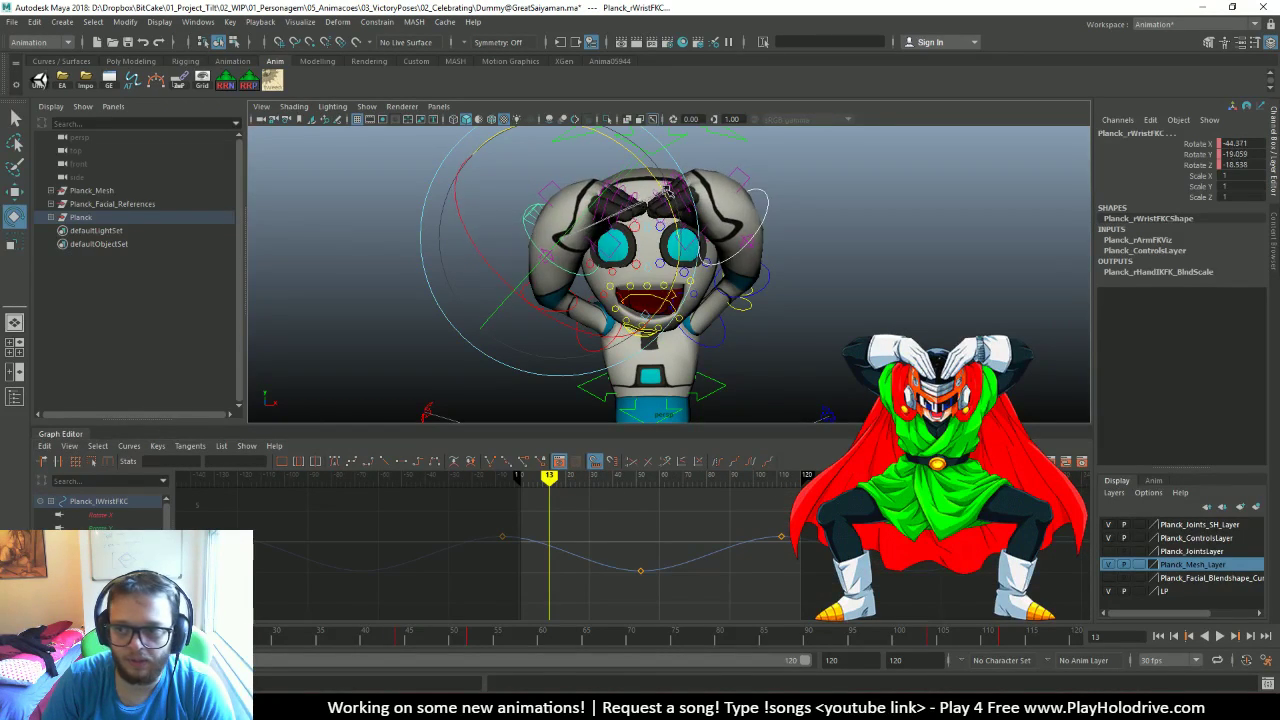
left_click(434, 545)
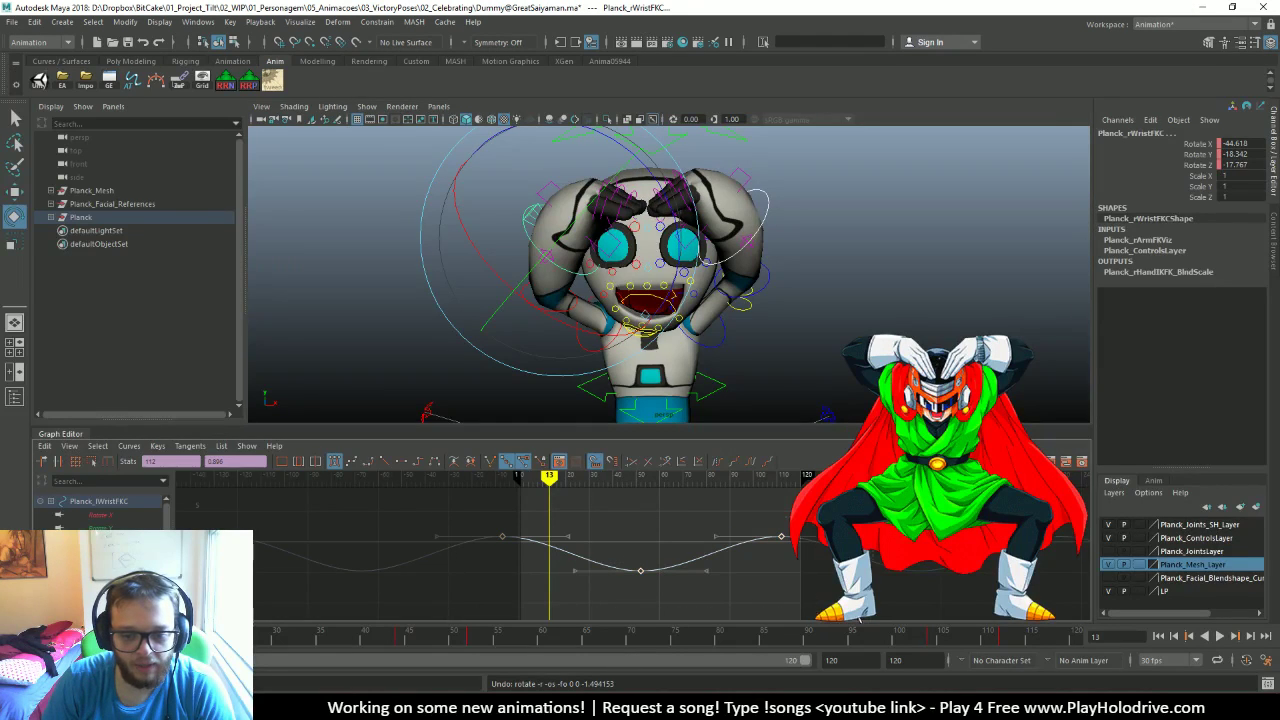
key("alt+v")
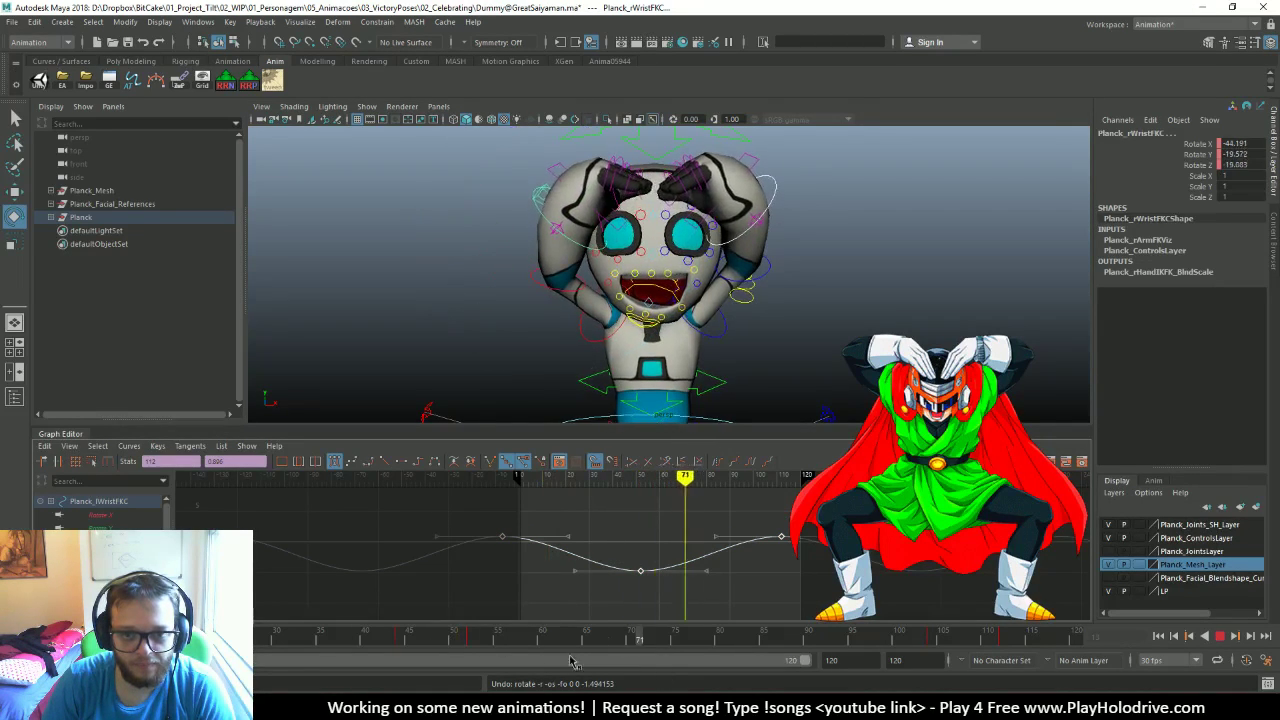
key("alt+v")
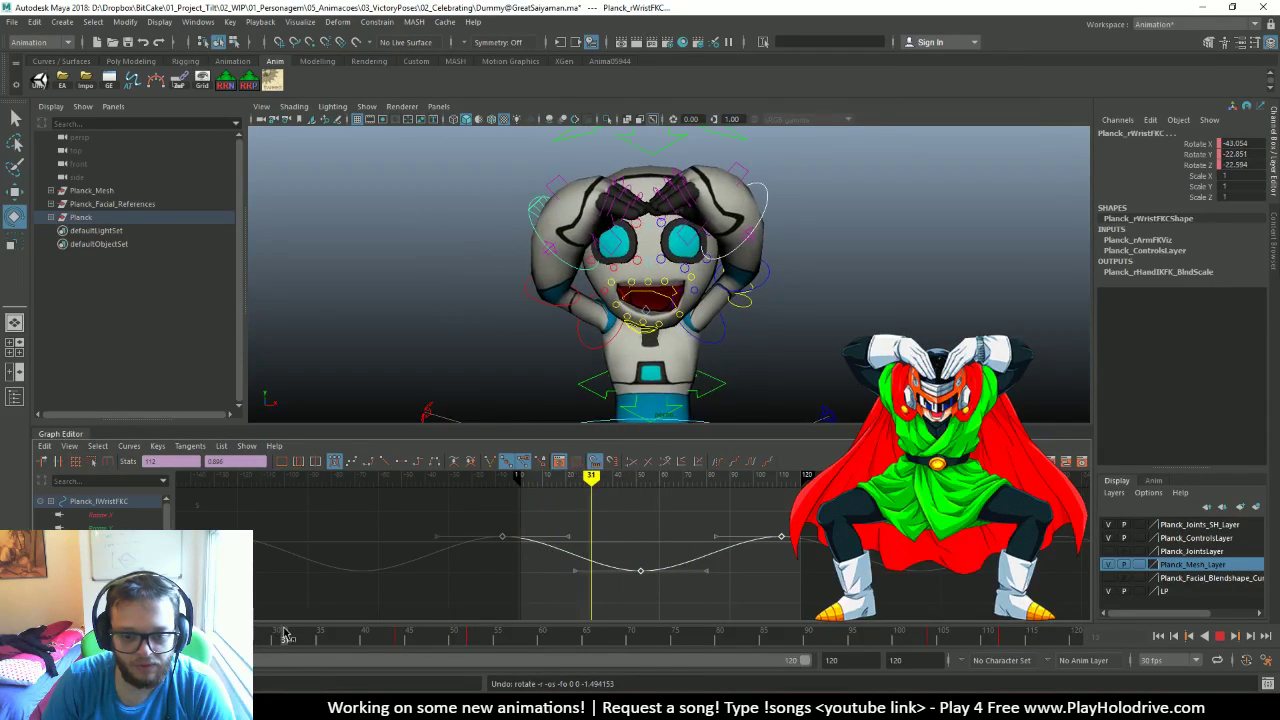
Reduce the amplitude of the left wrist's Rotate Z and Rotate Y curves by scaling their keys vertically
scroll(631, 590, "up", 2)
key("r")
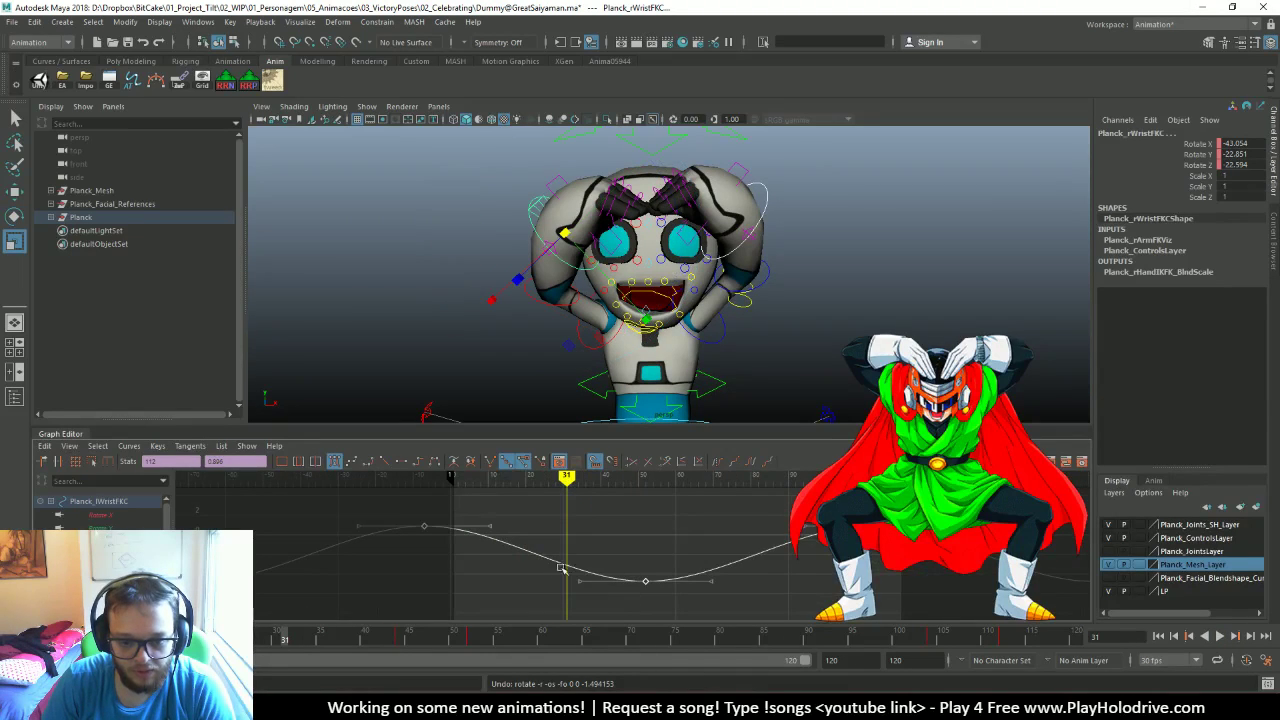
left_click(121, 523)
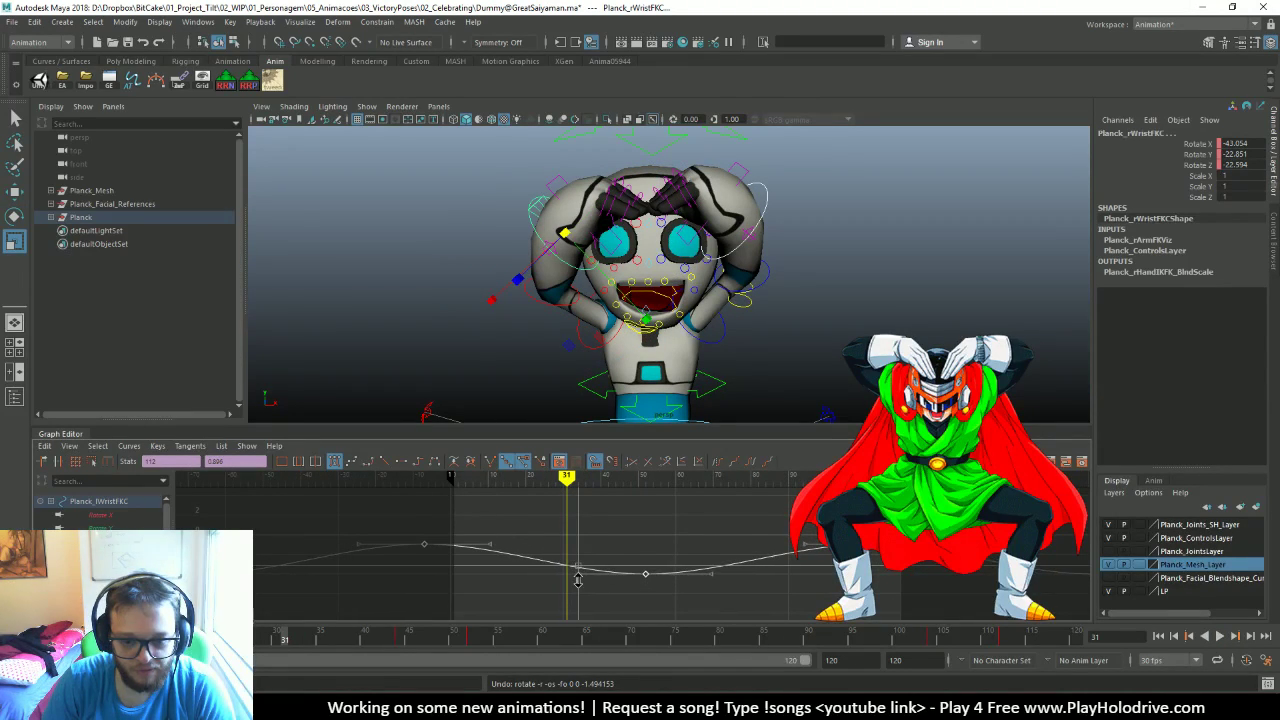
left_click(118, 527)
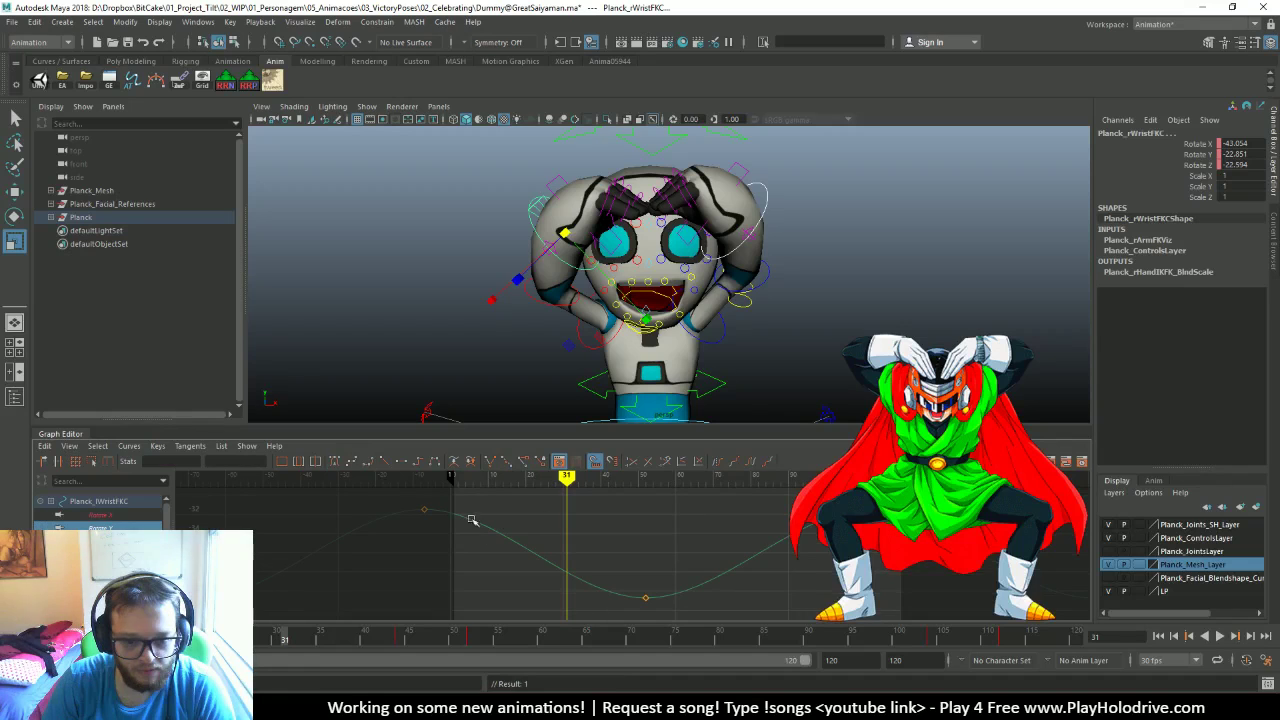
left_click_drag(372, 489, 700, 610)
middle_click_drag(578, 576, 573, 586)
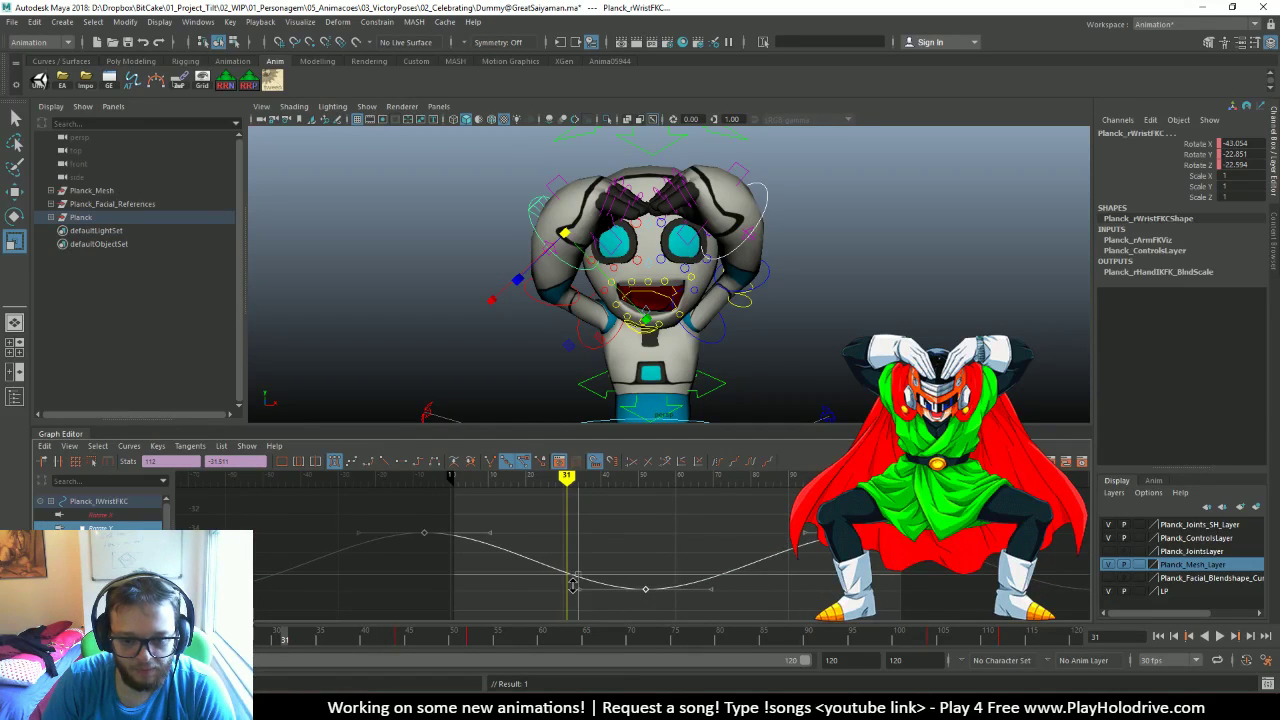
Flatten the left wrist's Rotate X curve by scaling its keys vertically
left_click(100, 514)
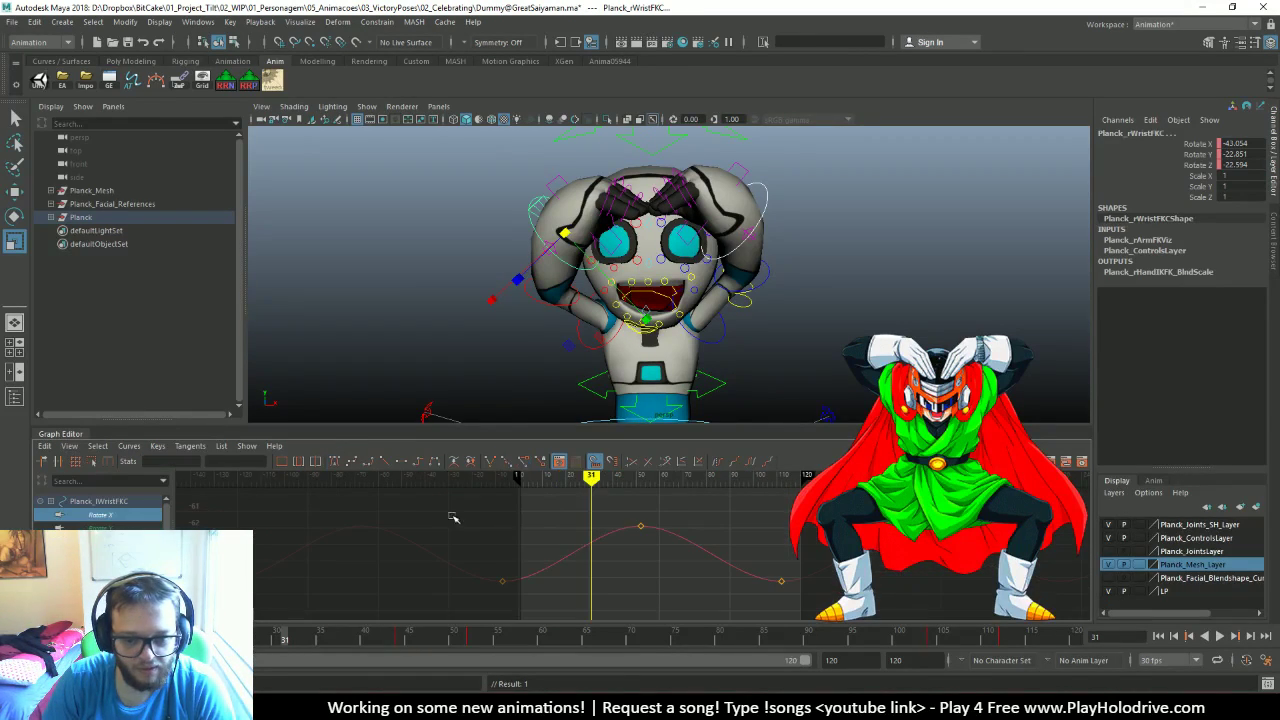
left_click_drag(452, 517, 800, 600)
key("f")
middle_click_drag(570, 538, 570, 546)
Flatten the right wrist's Rotate X, Y and Z curves by scaling their keys vertically, and play back the loop from frame 1
left_click_drag(390, 488, 872, 637)
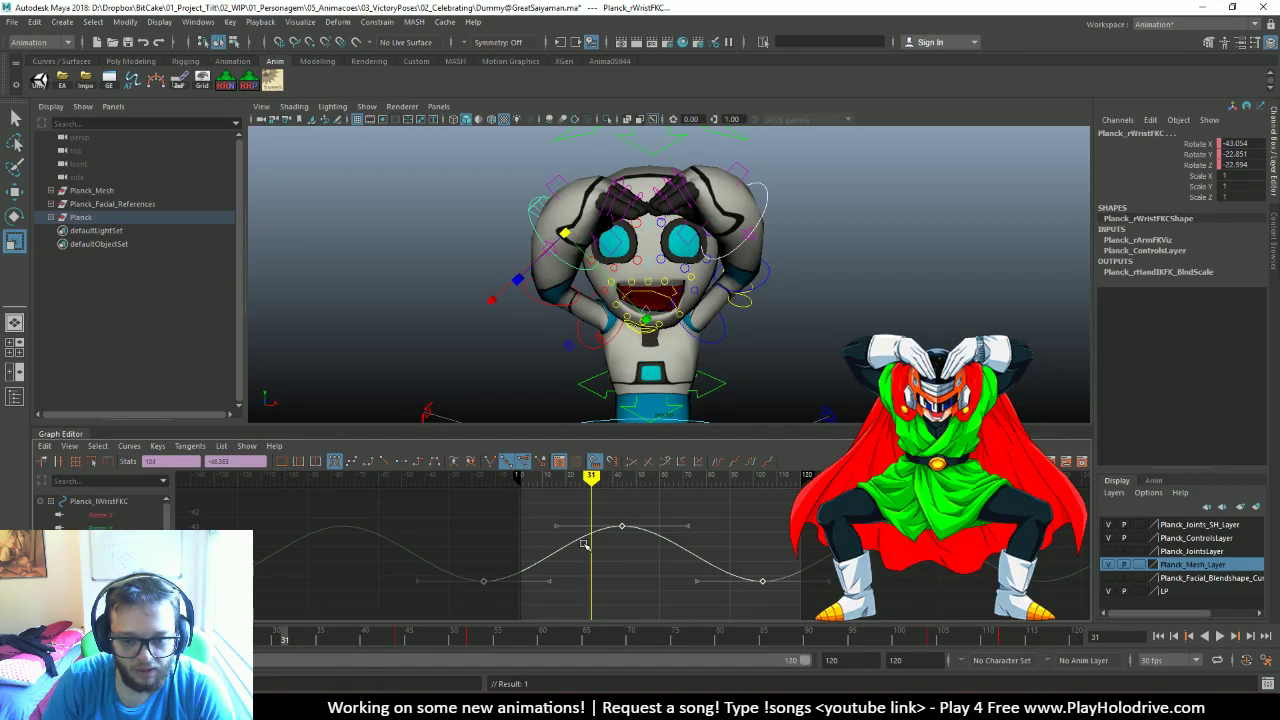
middle_click_drag(585, 544, 585, 549)
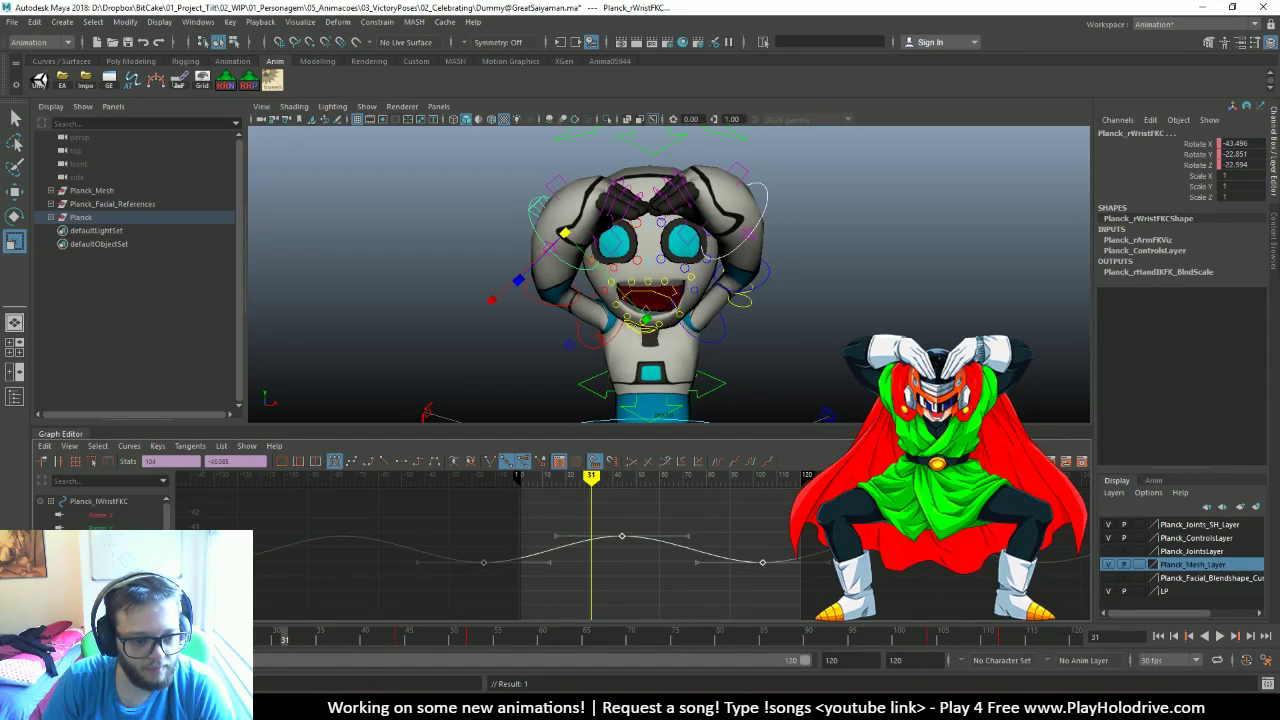
left_click(480, 521)
left_click(575, 570)
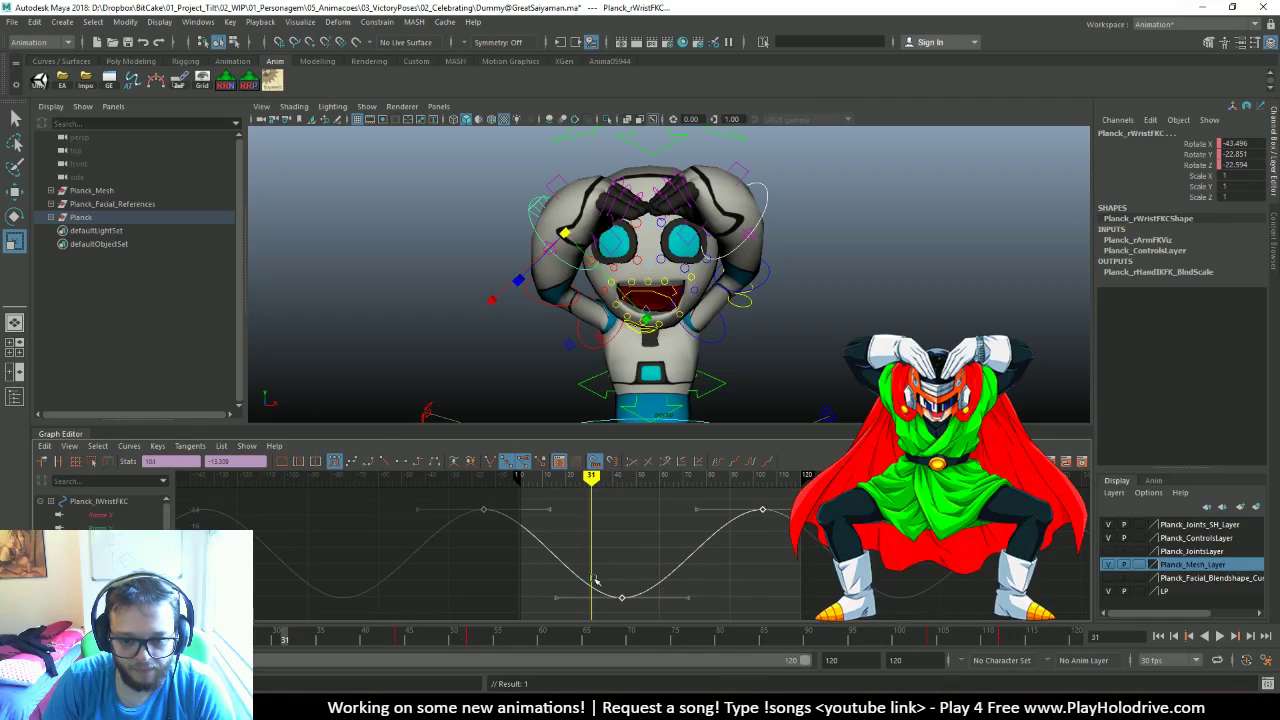
left_click(393, 530)
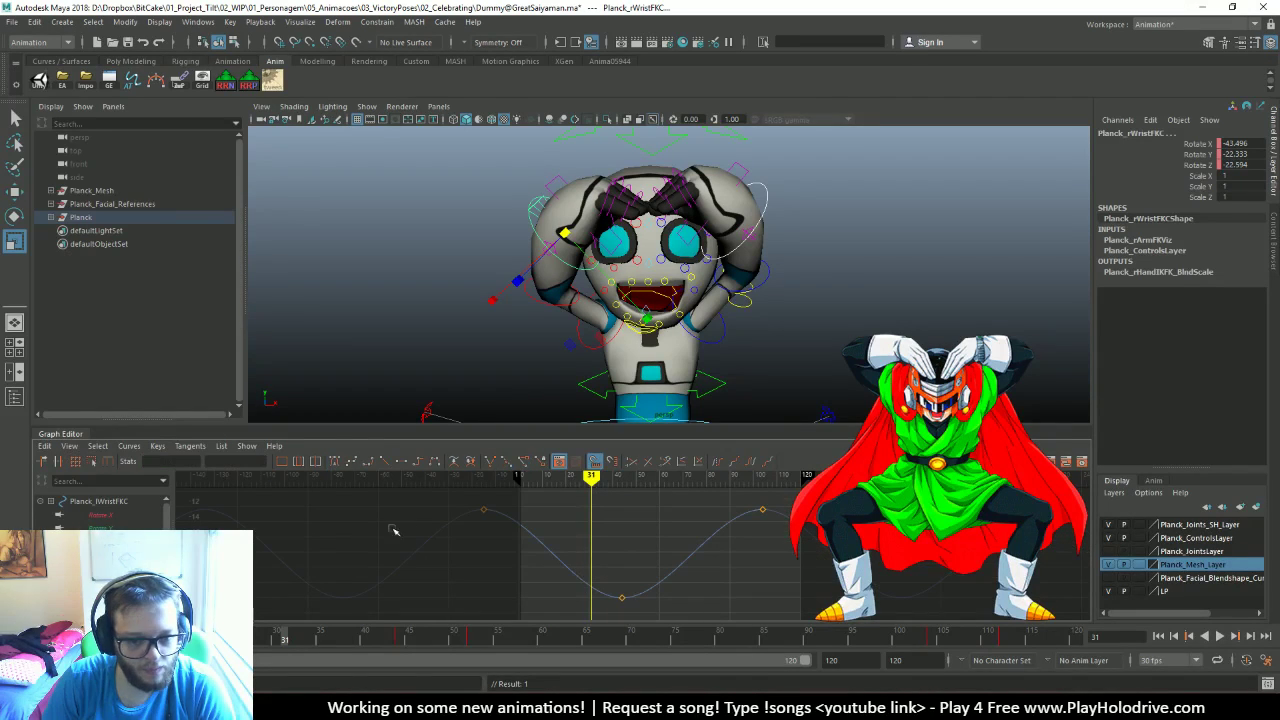
left_click(552, 563)
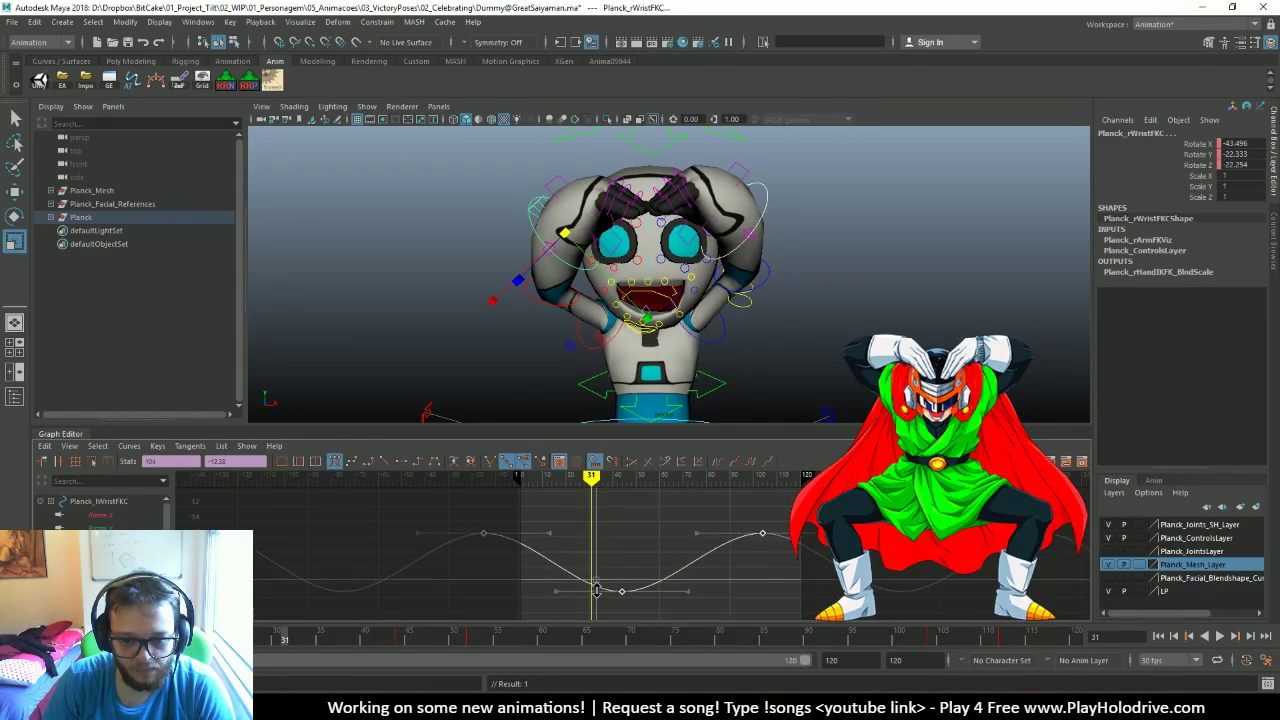
middle_click_drag(596, 590, 596, 597)
left_click(1174, 637)
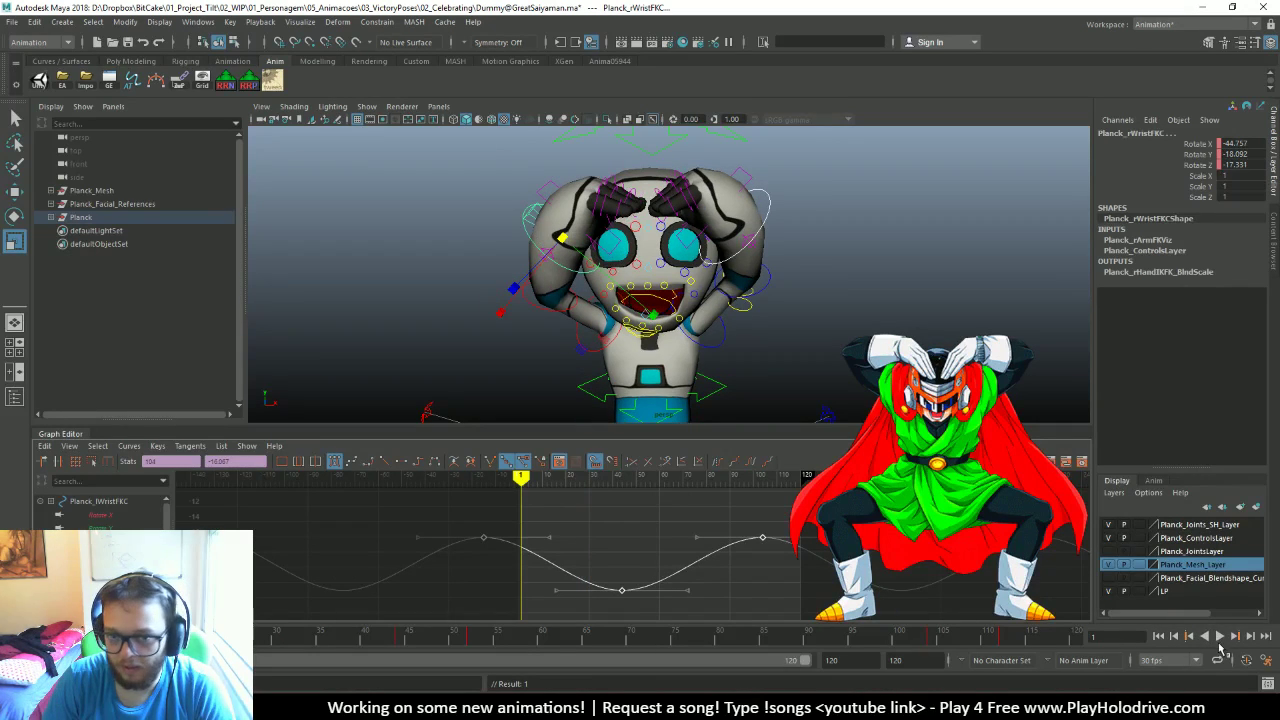
left_click(1234, 637)
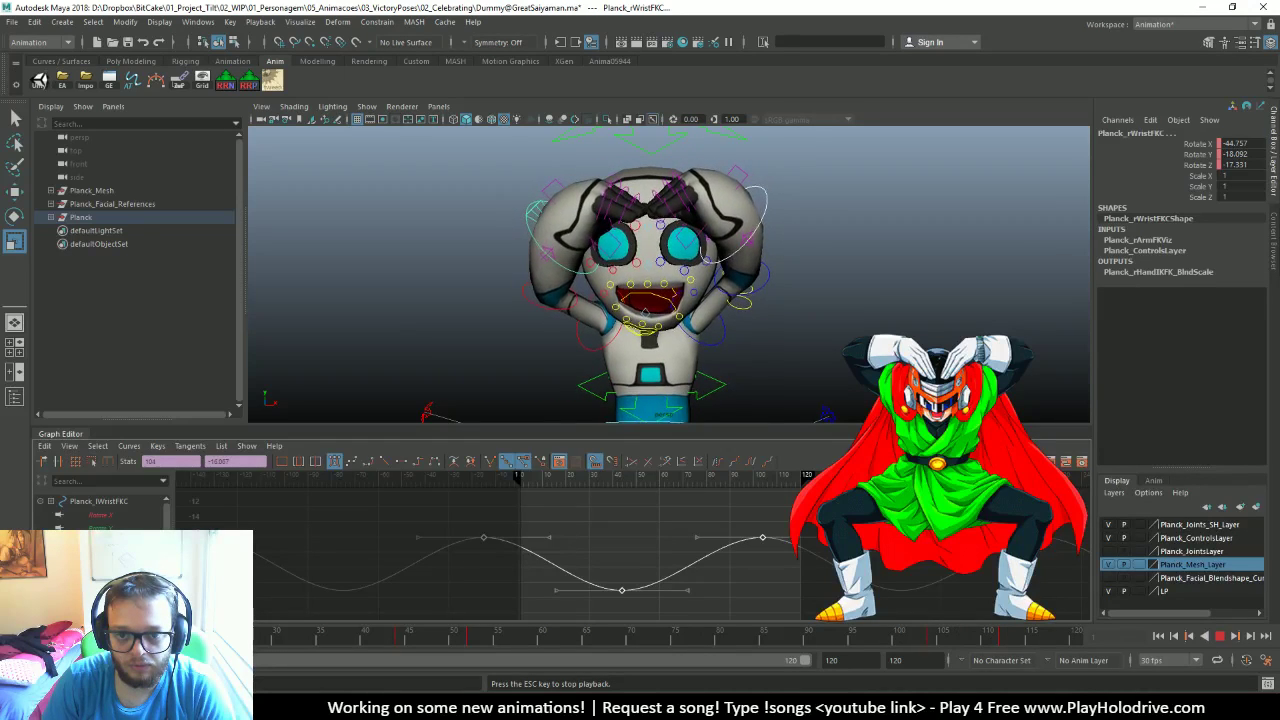
left_click(1222, 638)
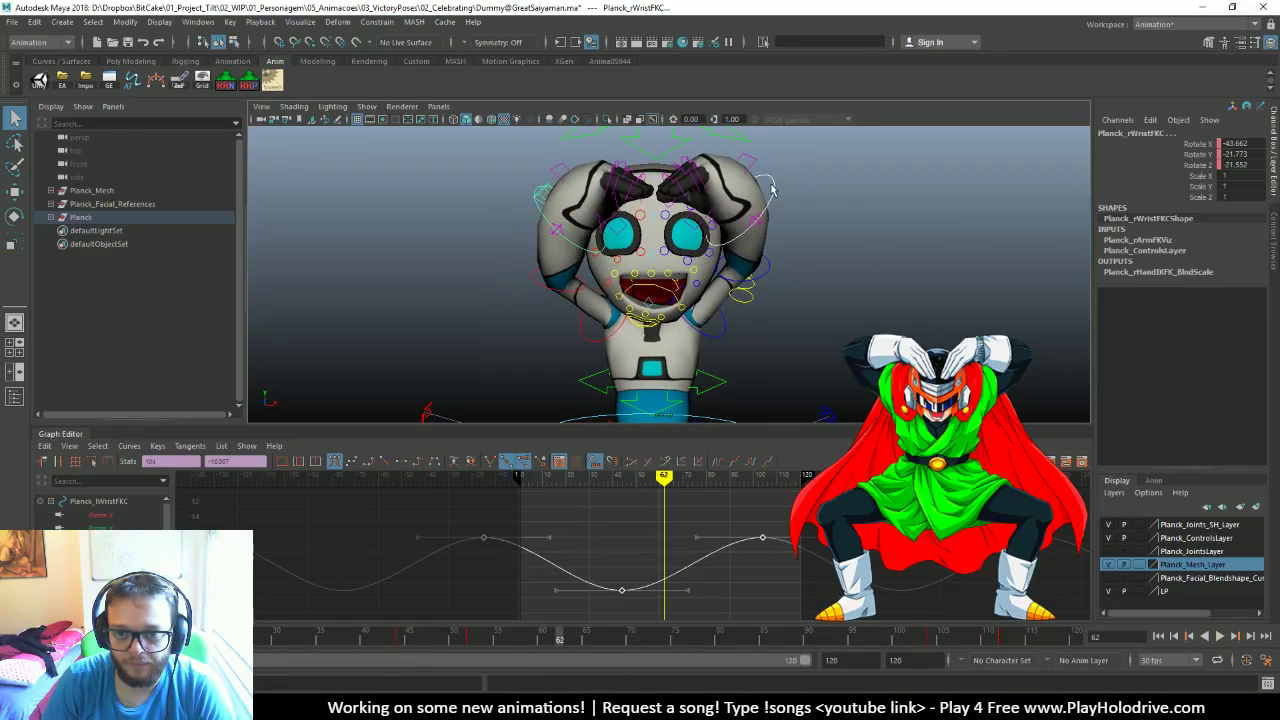
Select both wrist controls and lower all of their Rotate Z keys by about 8 degrees
key("q")
left_click(585, 195)
left_click(543, 220)
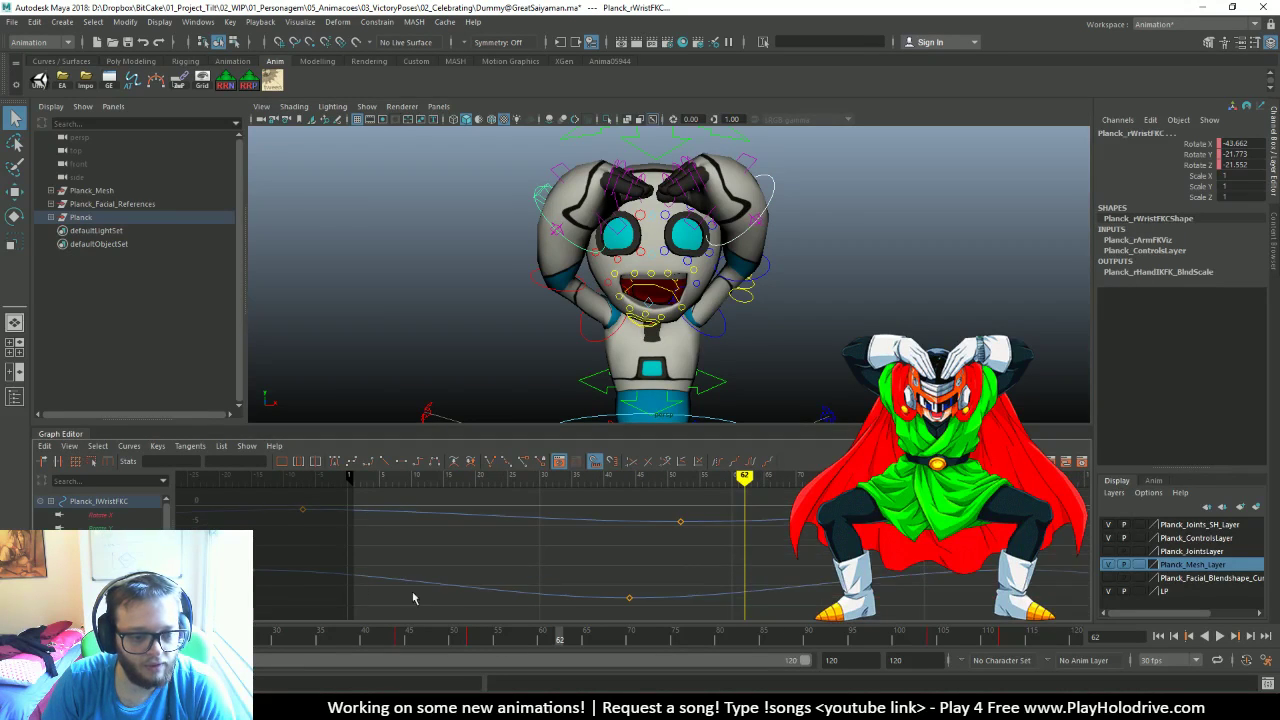
key("f")
left_click_drag(592, 585, 605, 573)
key("w")
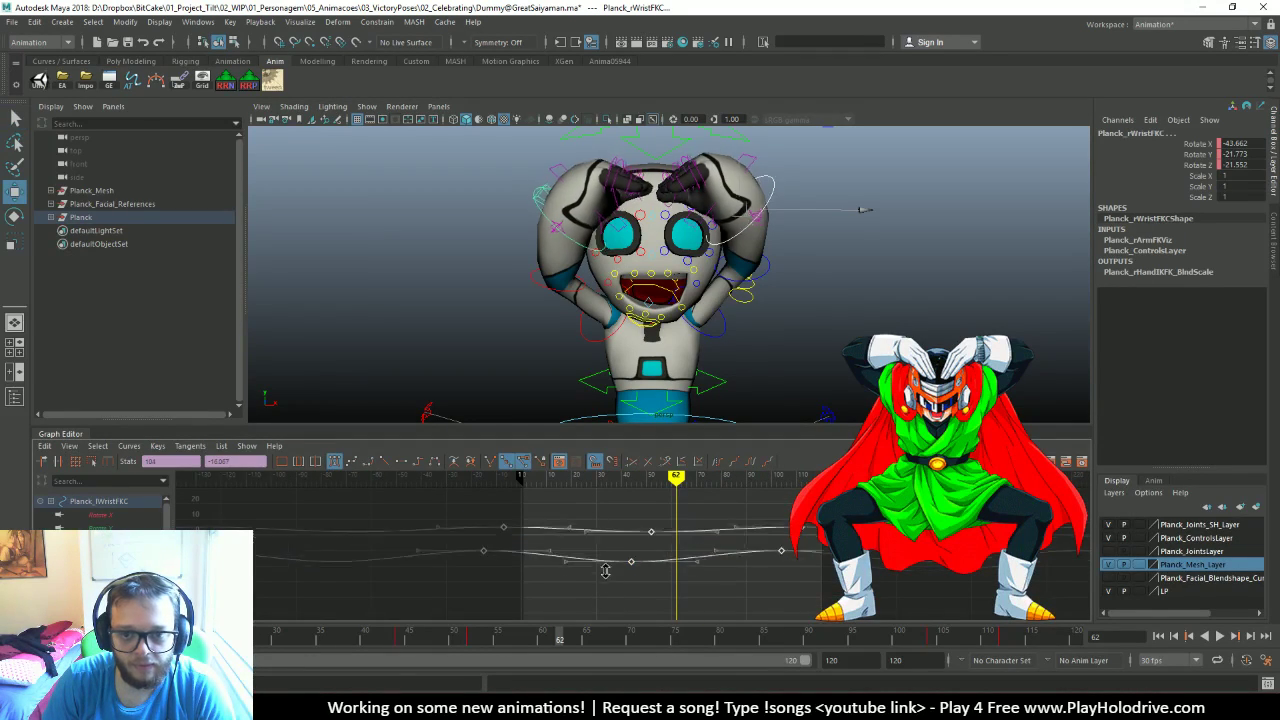
key("ctrl+z")
middle_click_drag(605, 573, 594, 567)
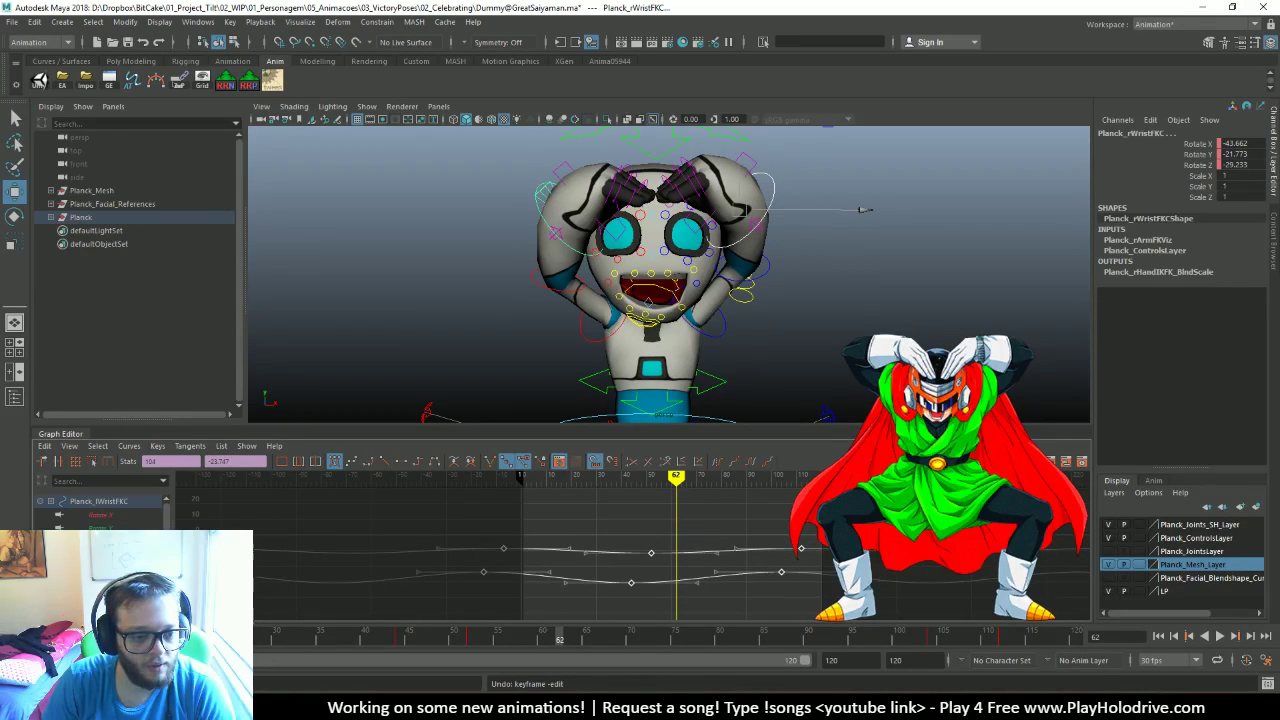
Nudge the Rotate X keys of both wrist controls down by about 0.25 degrees
left_click(420, 530)
key("f")
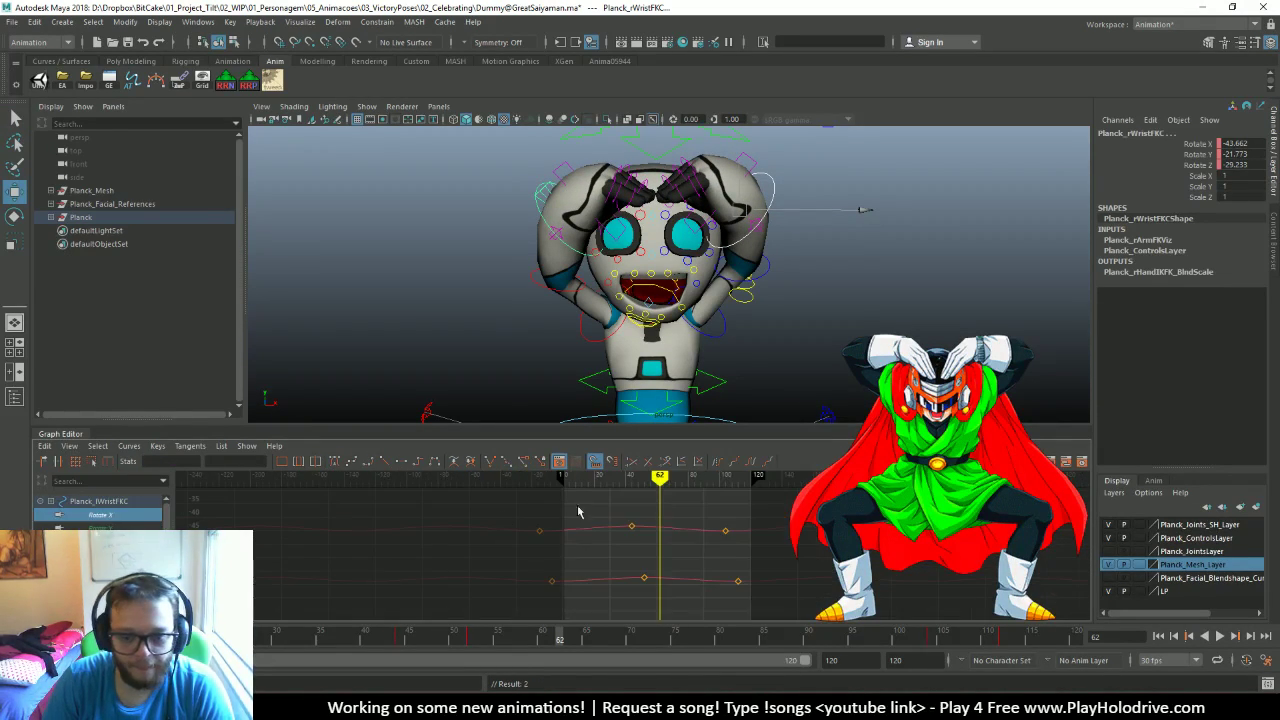
left_click_drag(577, 512, 690, 592)
middle_click_drag(605, 563, 602, 550)
key("ctrl+z")
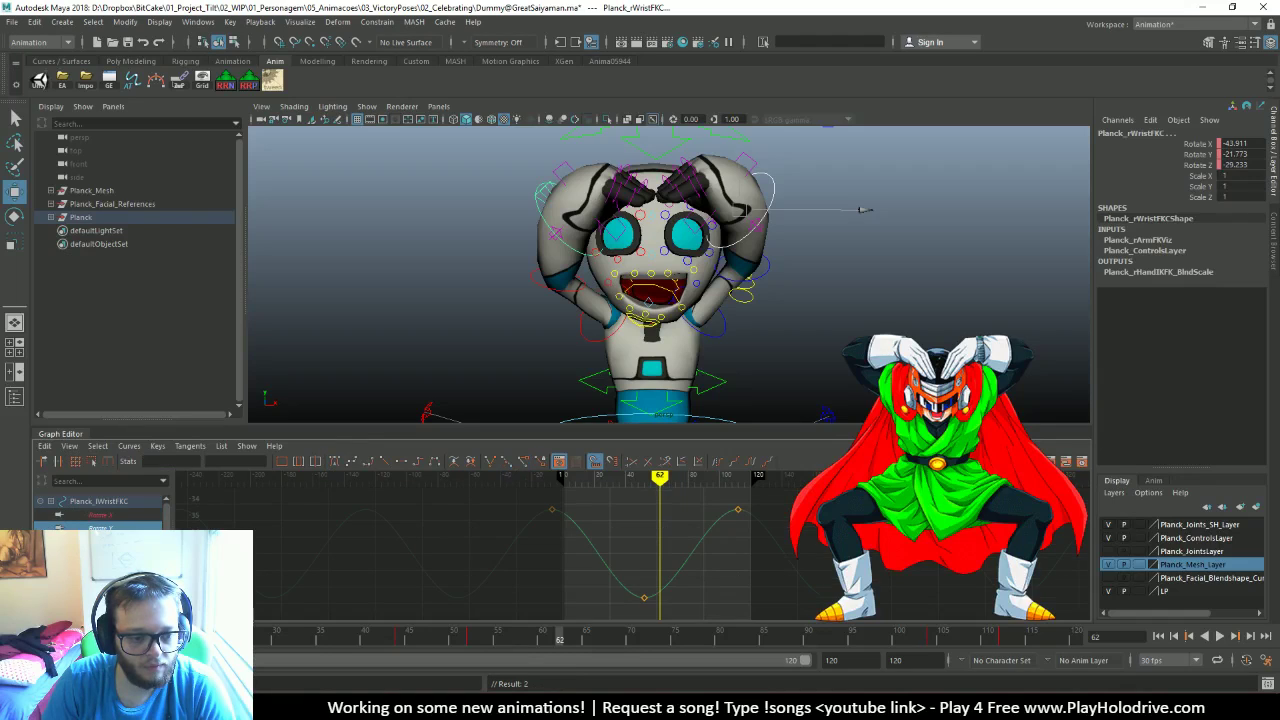
Lower both wrists' Rotate Y keys by about 3 degrees, and slightly flatten each of the two curves
left_click_drag(606, 520, 594, 612)
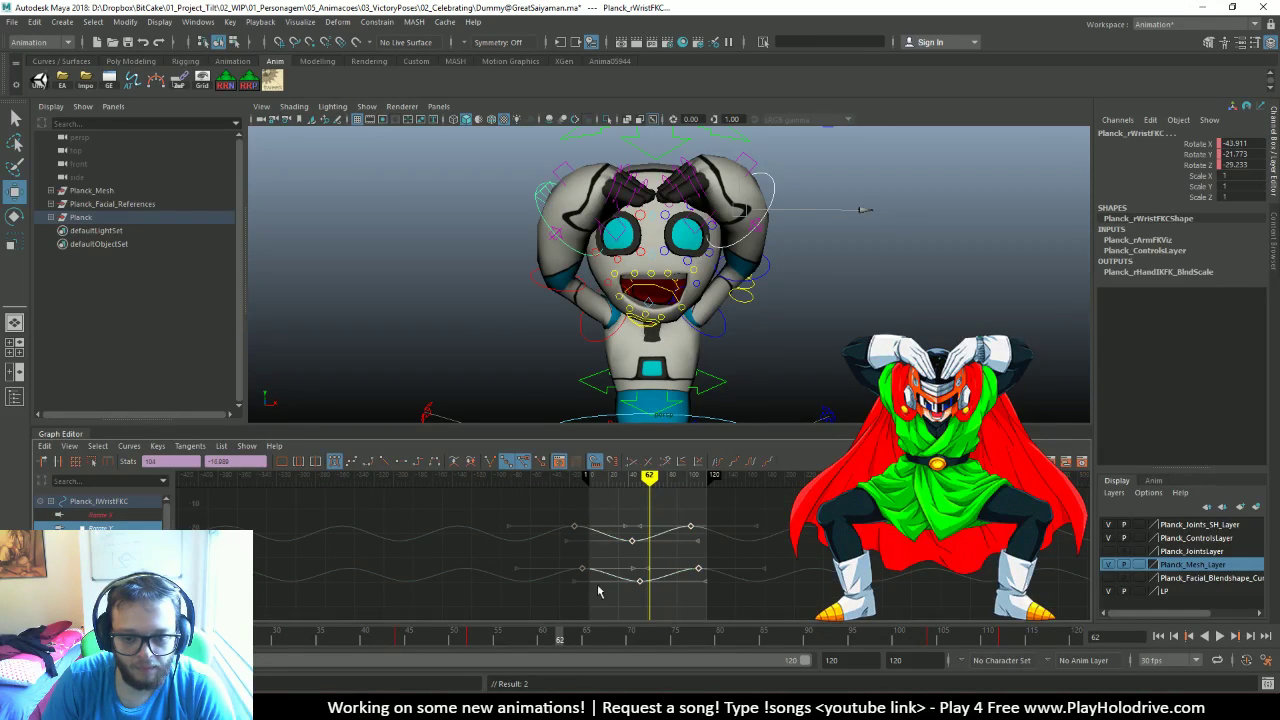
middle_click_drag(612, 557, 604, 568)
key("r")
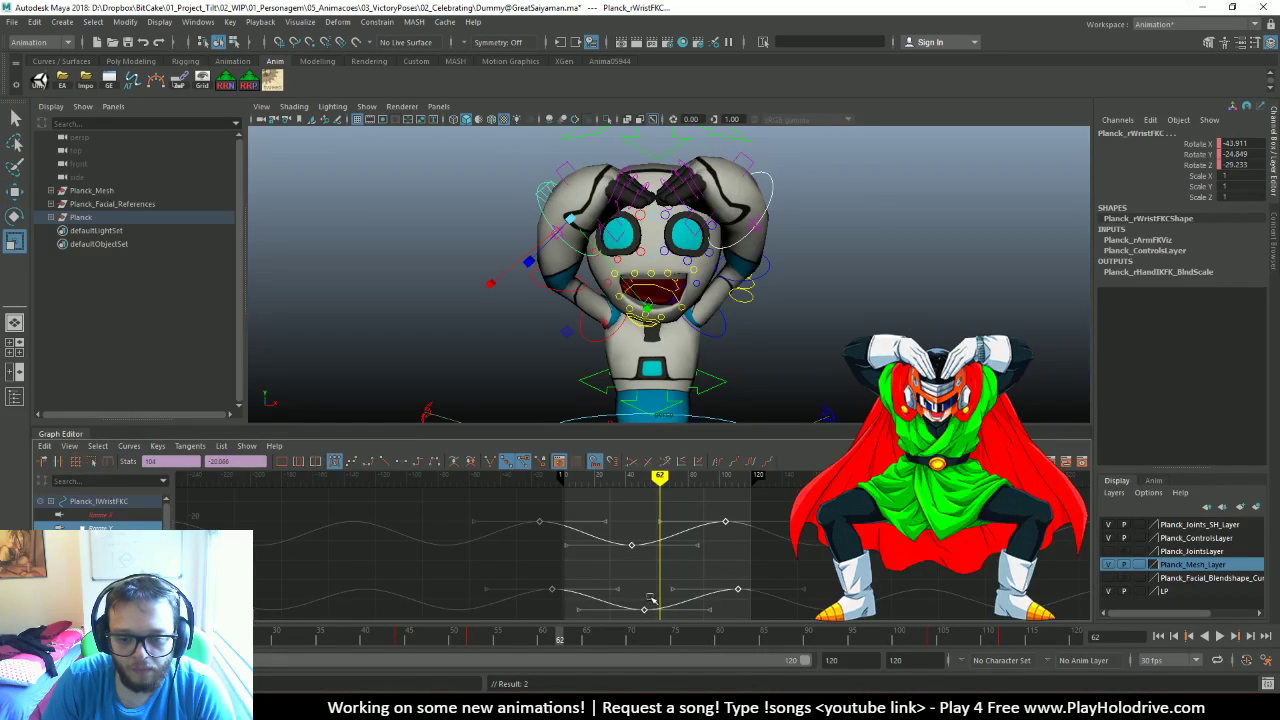
left_click(760, 543)
left_click_drag(453, 560, 455, 560)
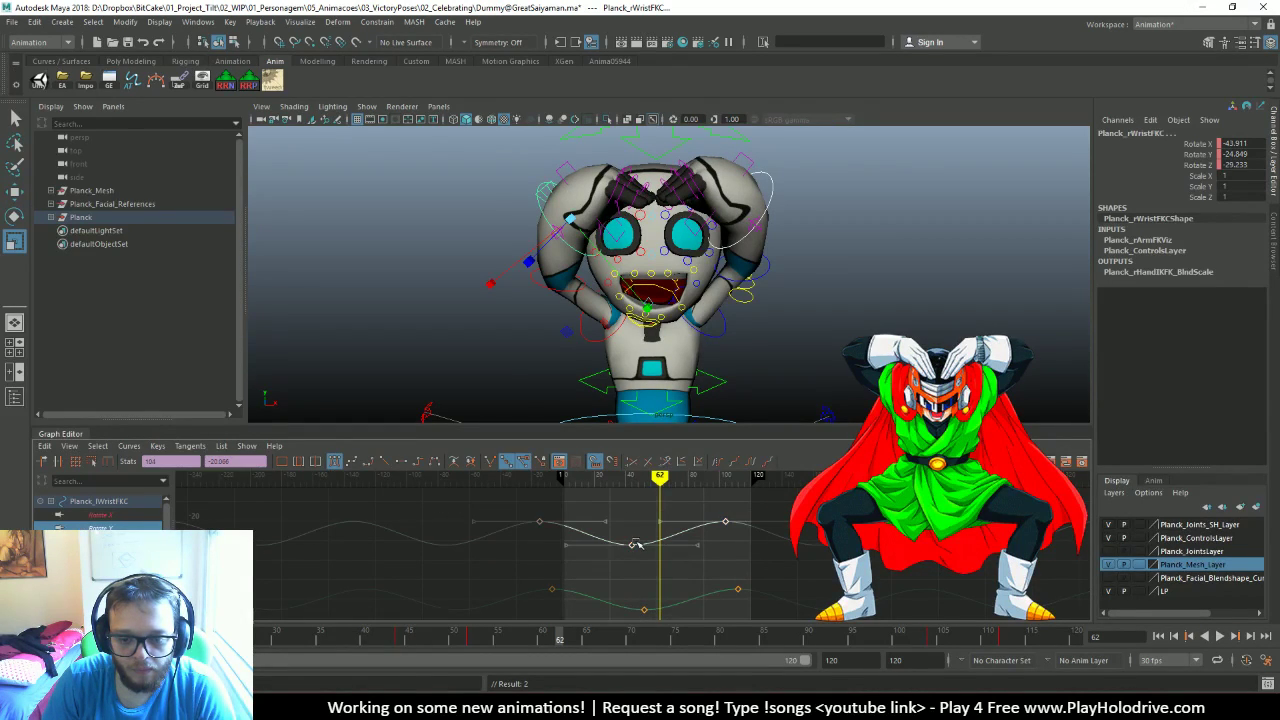
middle_click_drag(639, 544, 640, 550)
left_click_drag(790, 586, 641, 614)
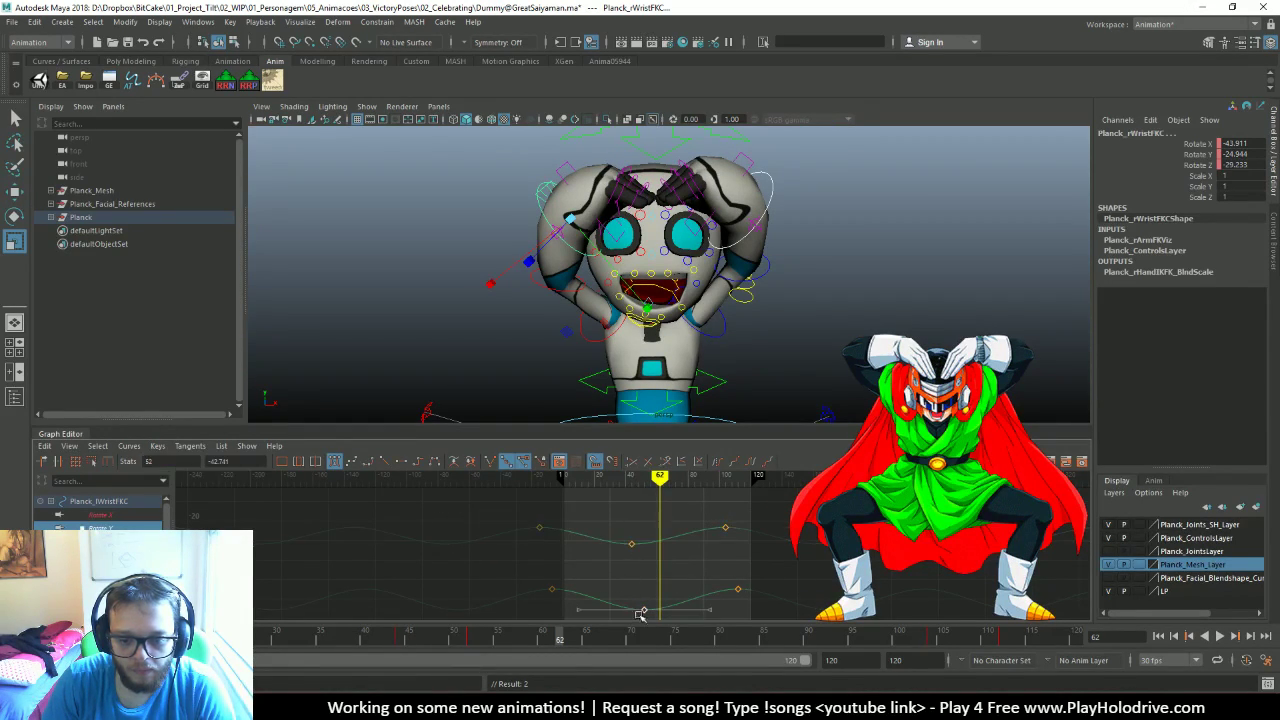
left_click_drag(422, 638, 424, 638)
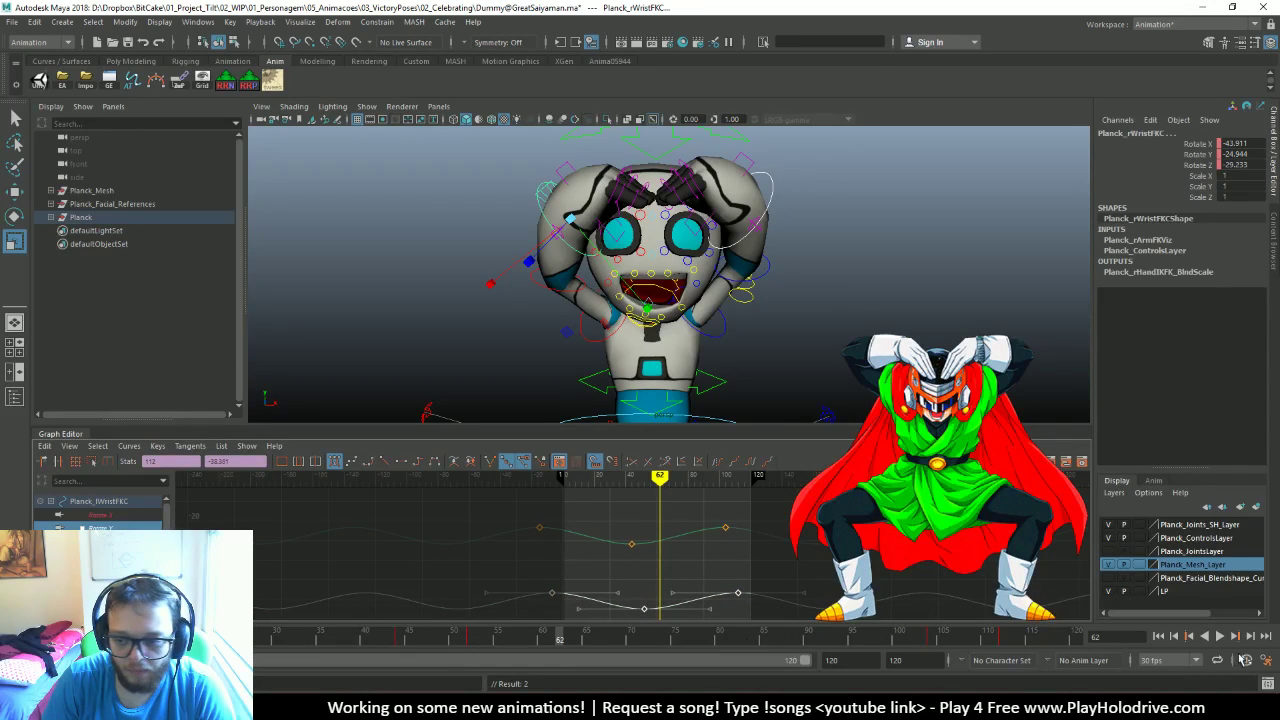
Play back the loop from the first frame, and examine the wrist motion from the side and the front
left_click(1159, 636)
left_click(1219, 636)
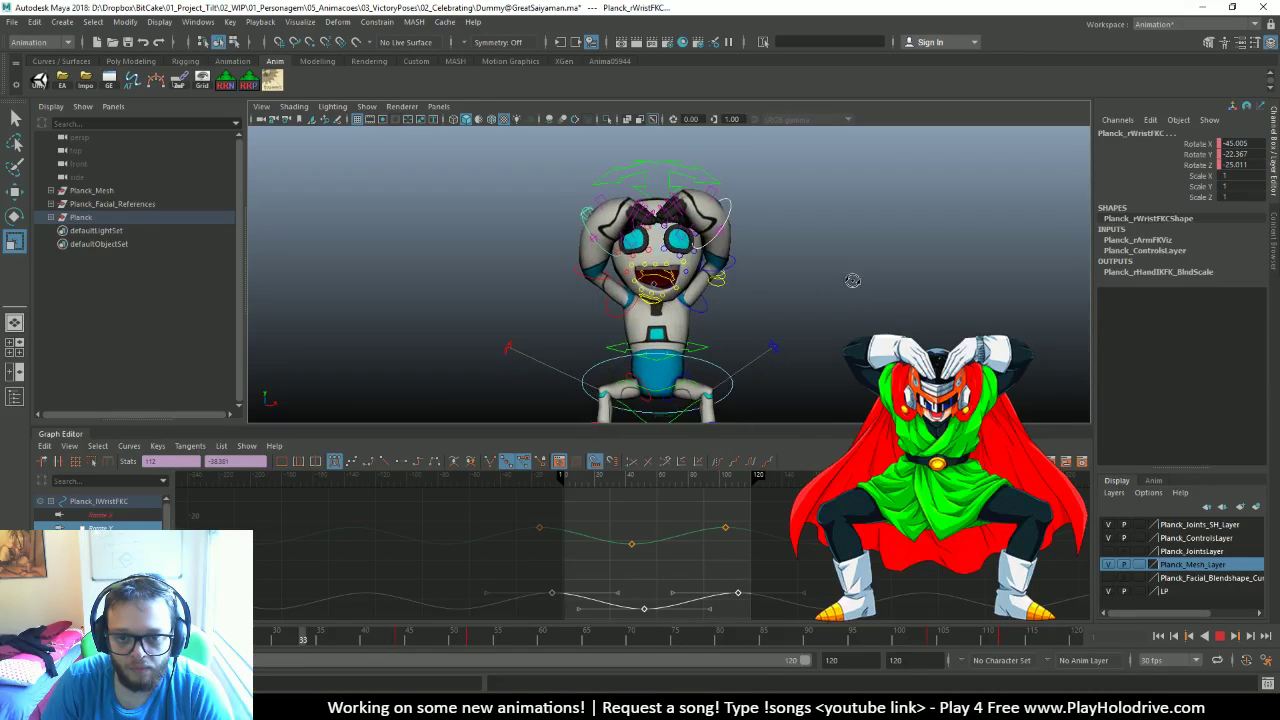
left_click_drag(778, 270, 864, 267, "alt")
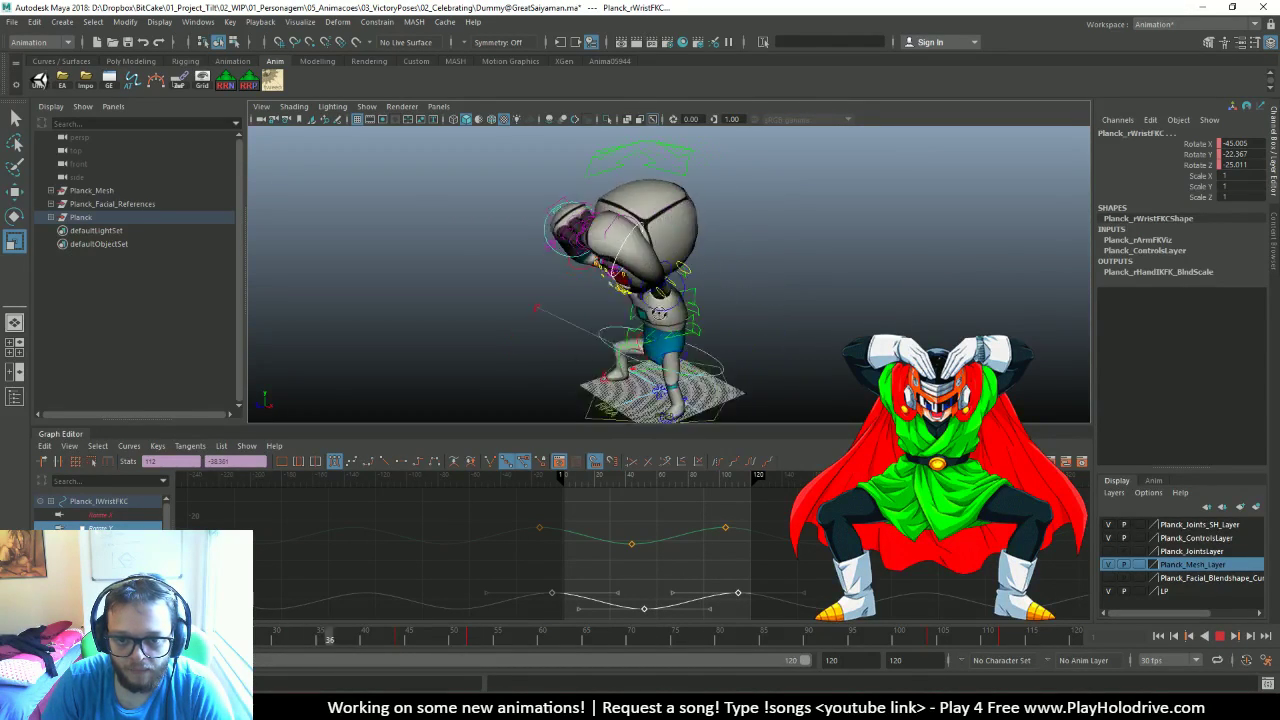
left_click_drag(617, 287, 762, 282, "alt")
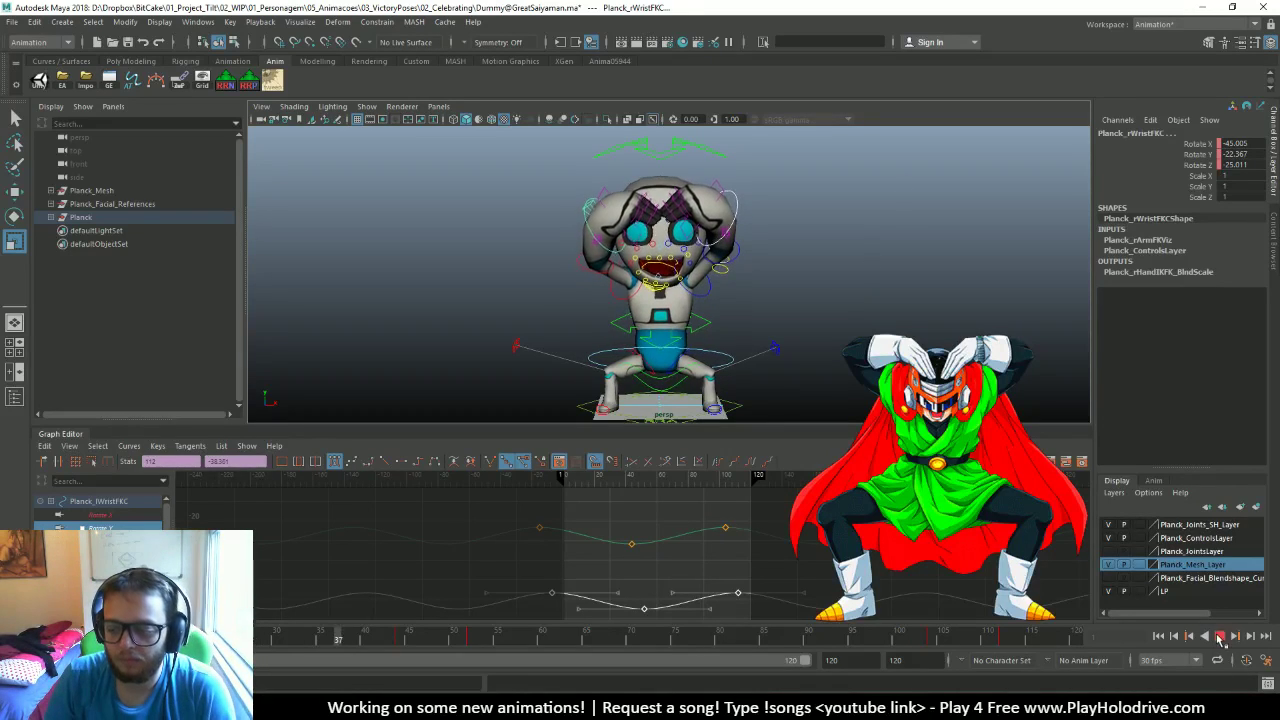
key("Escape")
Key only the head control's Rotate X on frames 1 and 120 with the same value
left_click(843, 263)
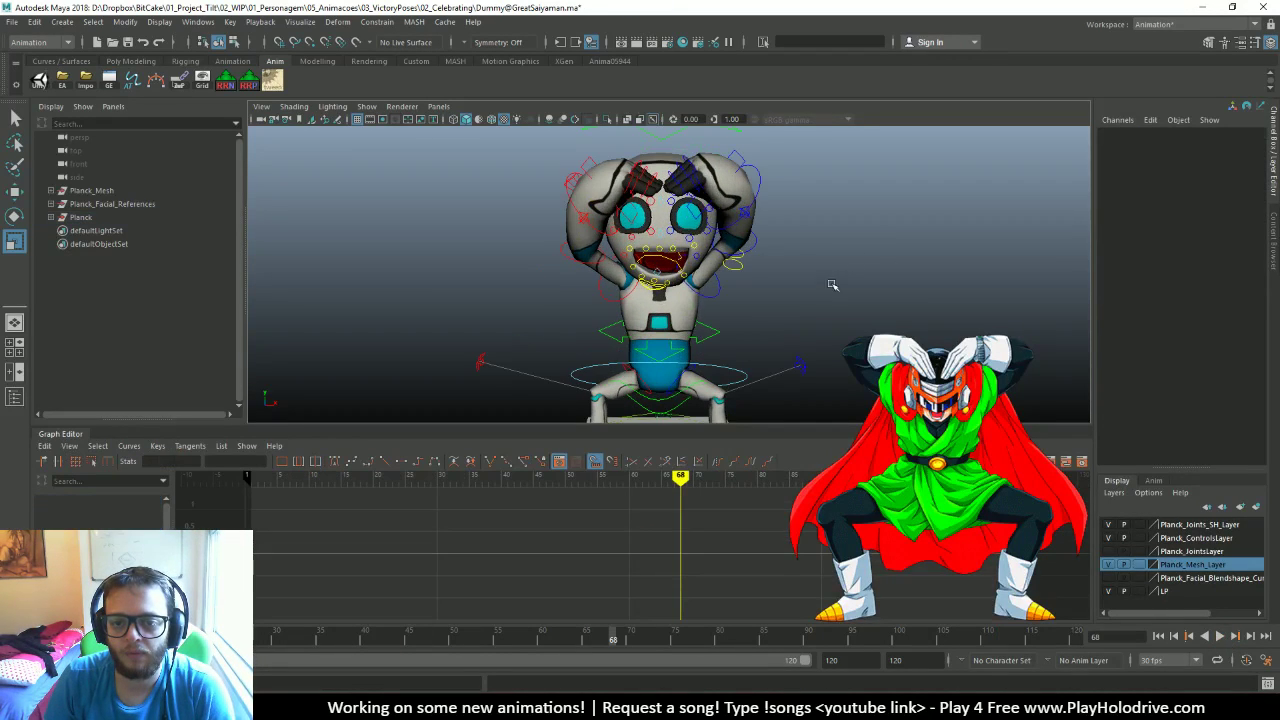
left_click(697, 146)
key("f")
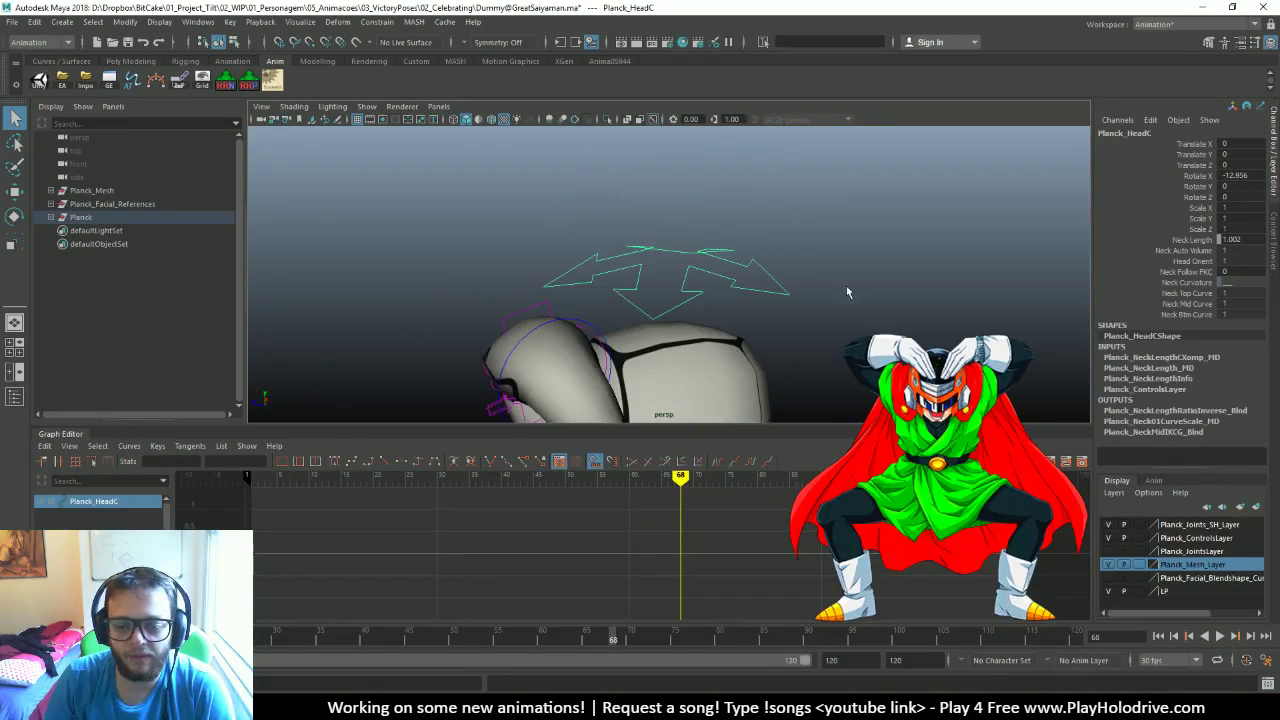
scroll(846, 285, "down", 5)
left_click_drag(846, 285, 731, 267, "alt")
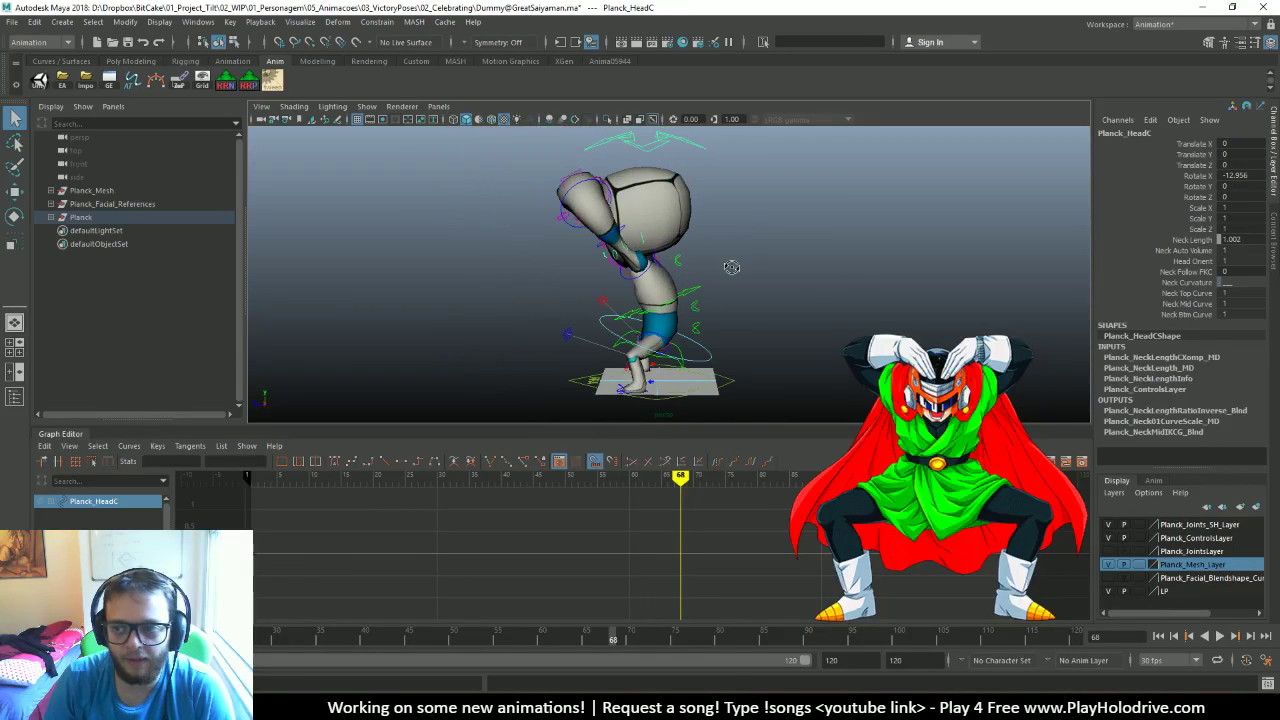
left_click(1197, 176)
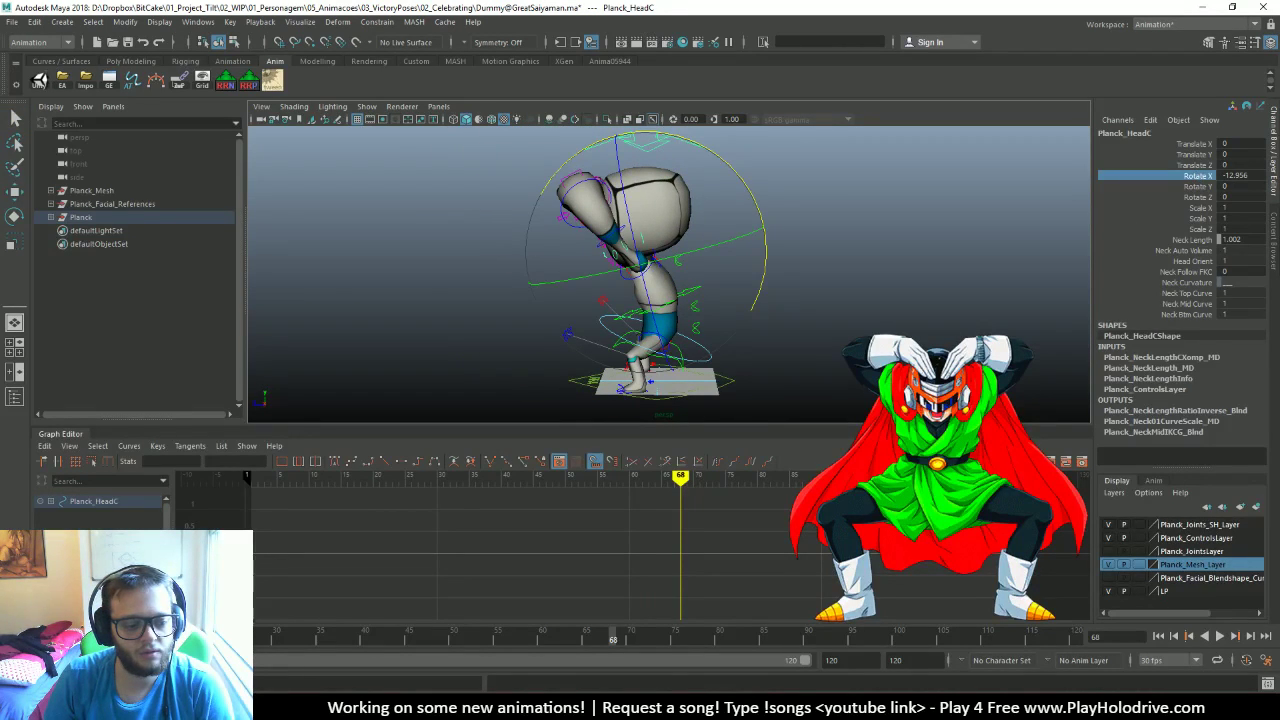
key("alt+shift+v")
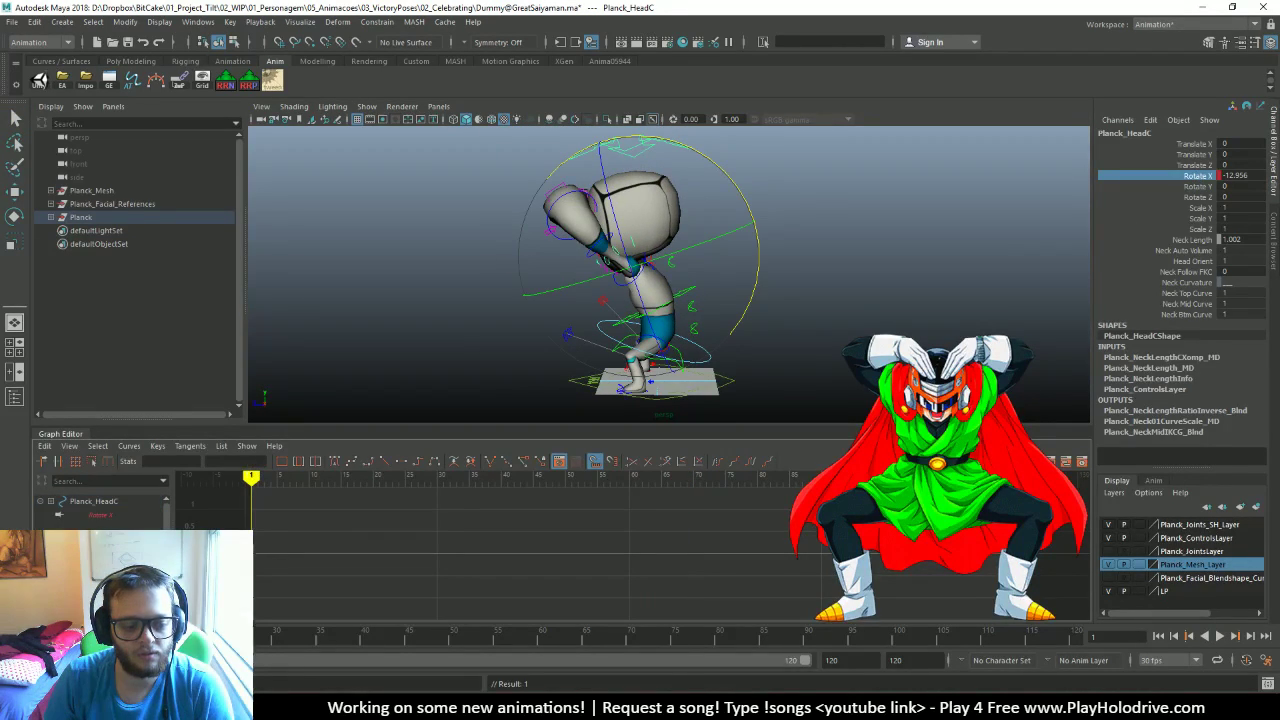
key("s")
left_click_drag(664, 638, 1077, 638)
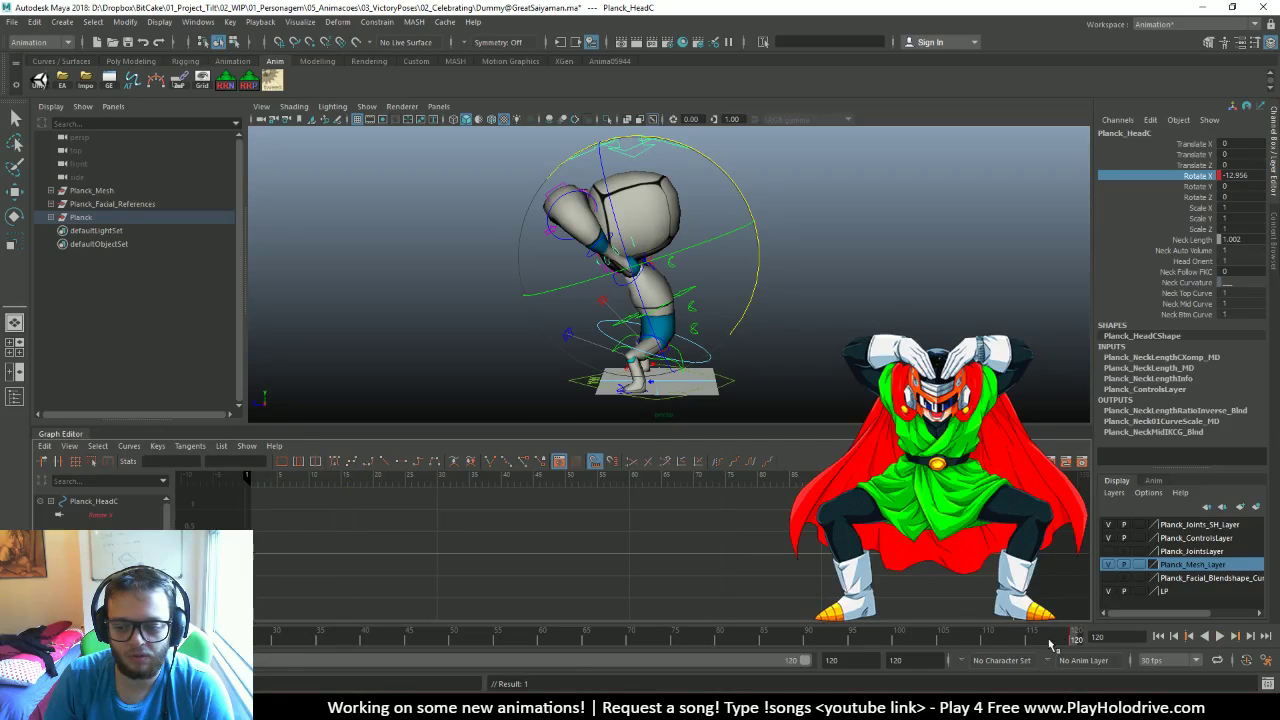
Stop the playback at frame 49 and rotate the head control to a Rotate X of about -9.95, keying it there
key("alt+v")
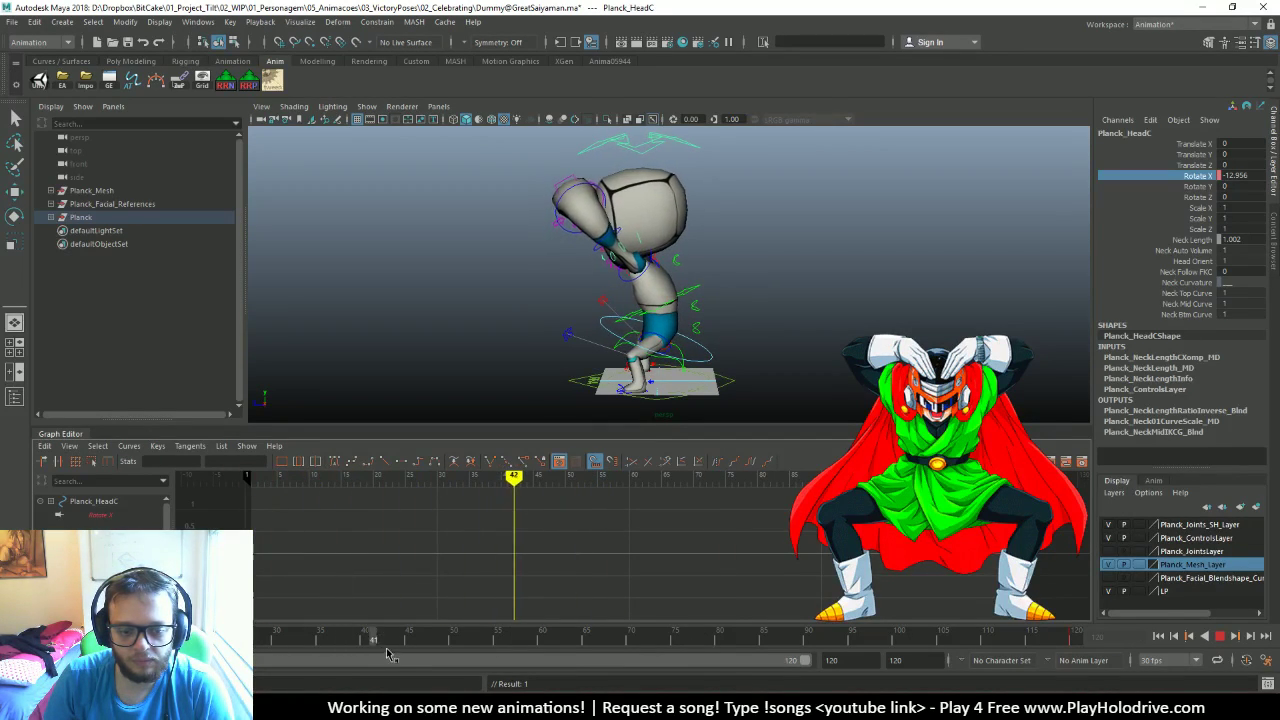
key("alt+v")
key("e")
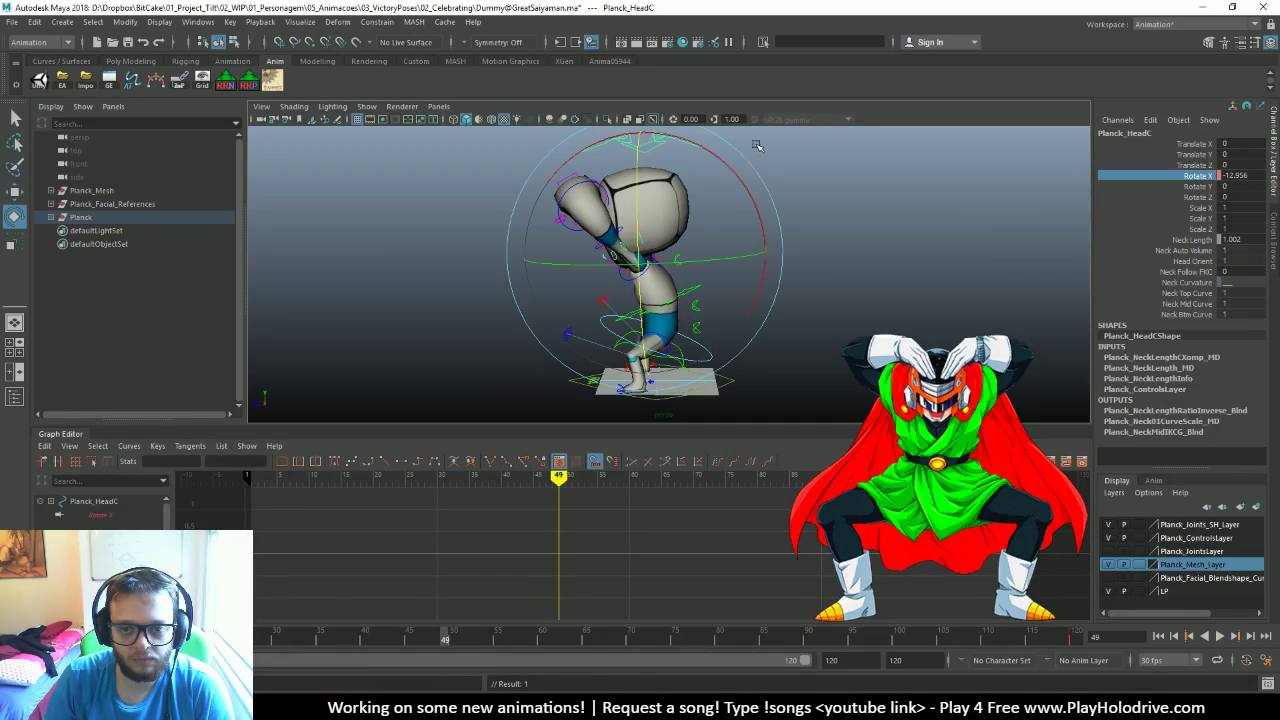
left_click_drag(736, 174, 732, 181)
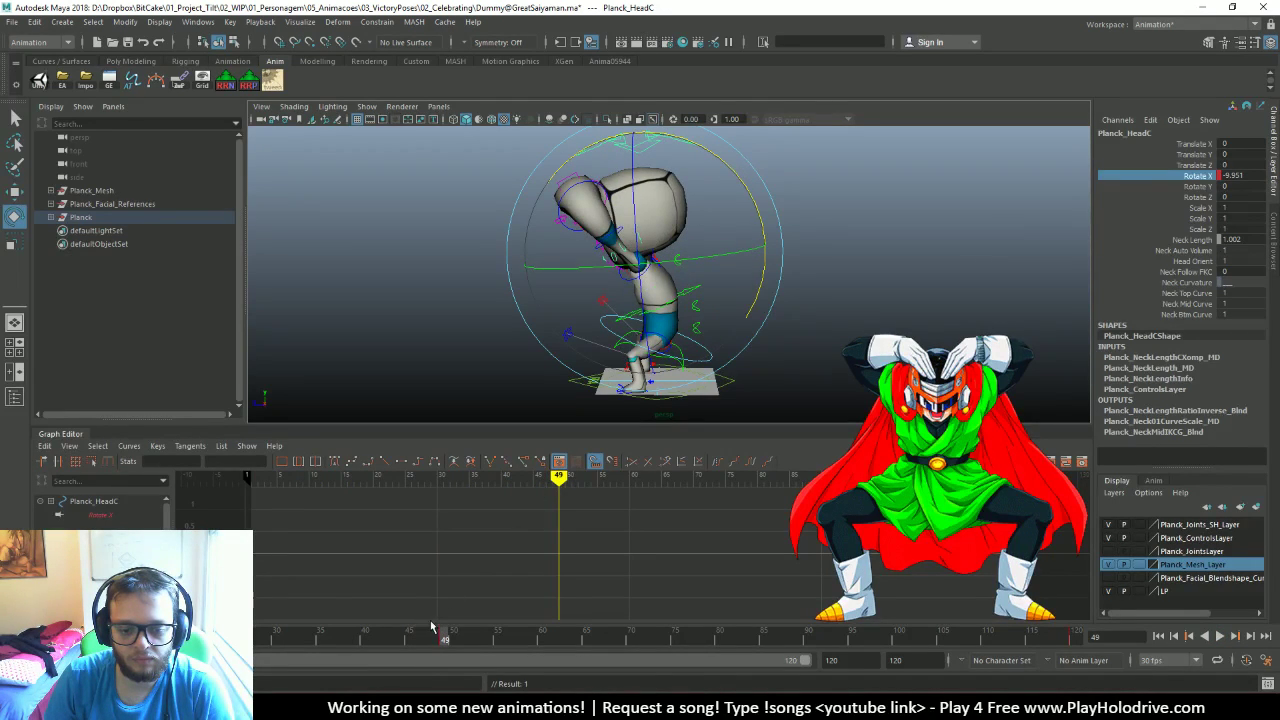
At frame 95, rotate the head control to a Rotate X of about -15.7 and play the result
key("alt+v")
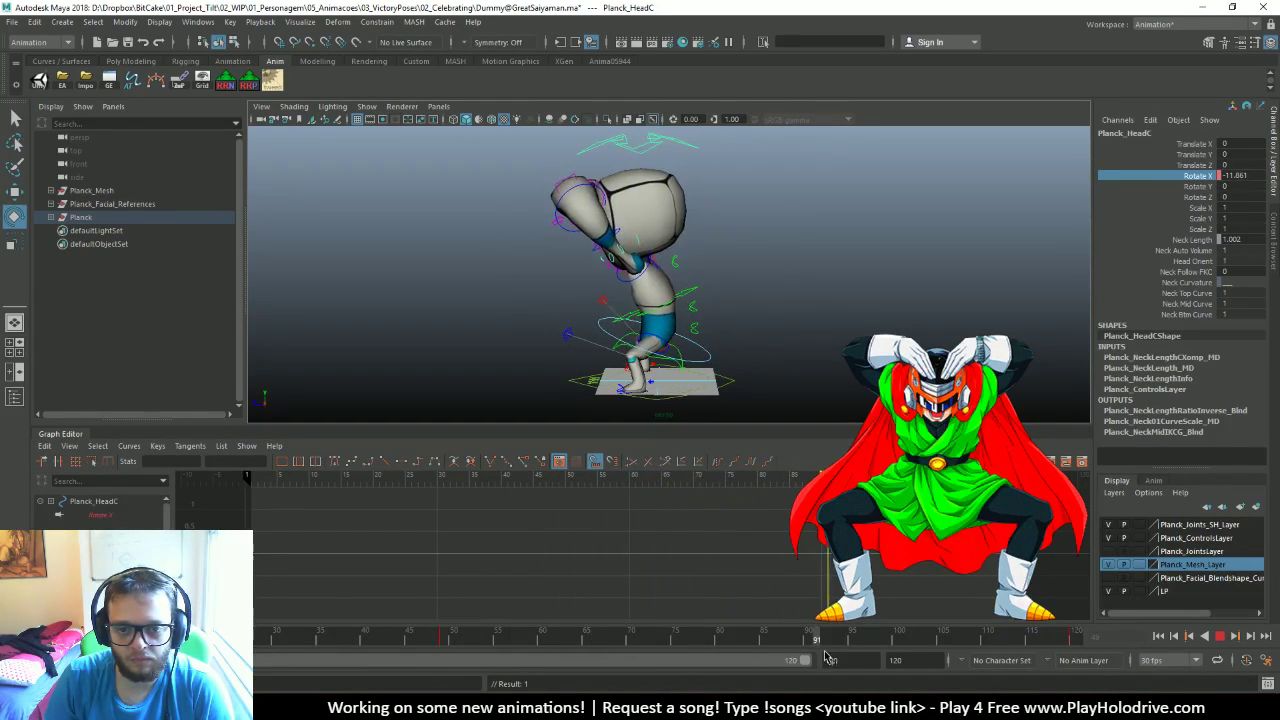
key("alt+v")
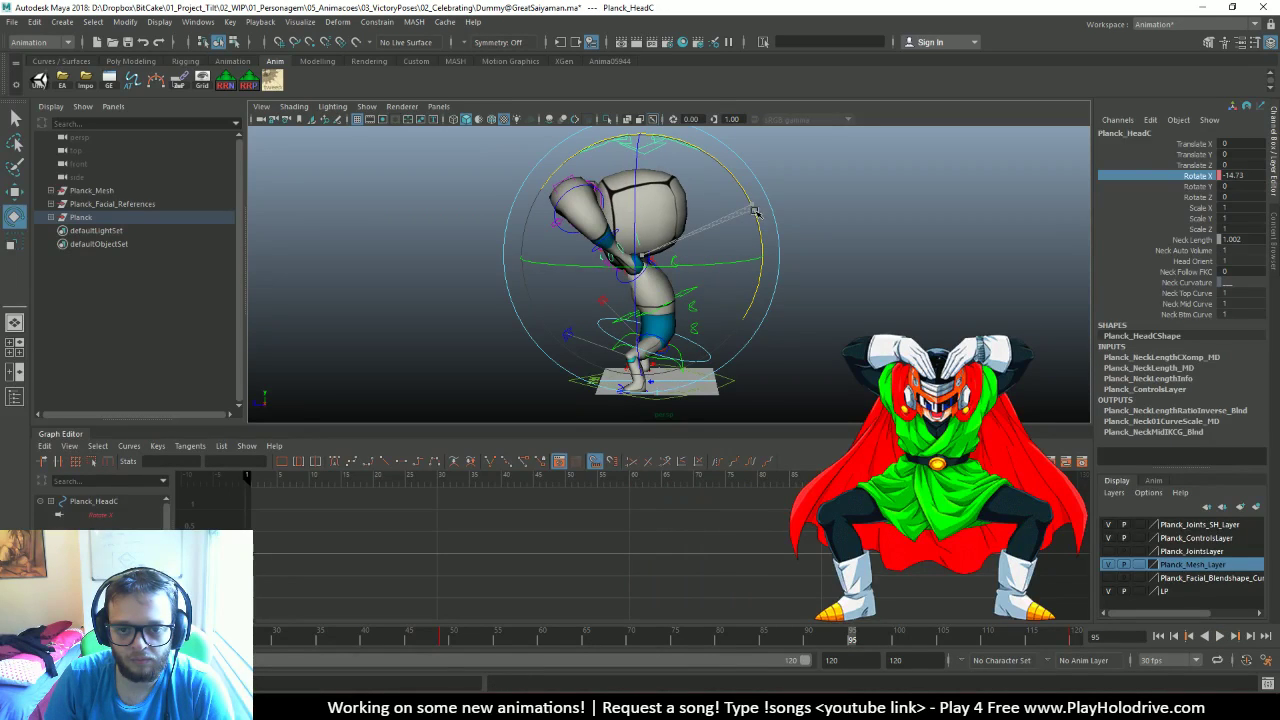
left_click_drag(755, 211, 757, 214)
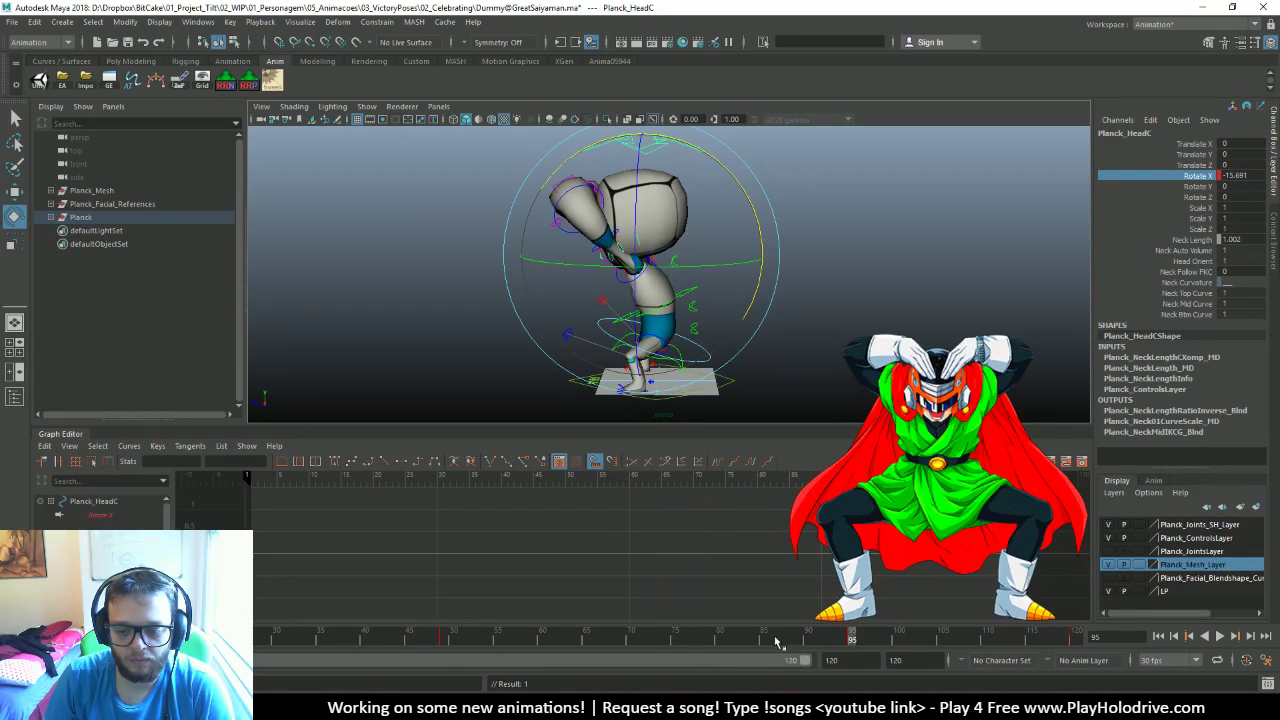
key("alt+v")
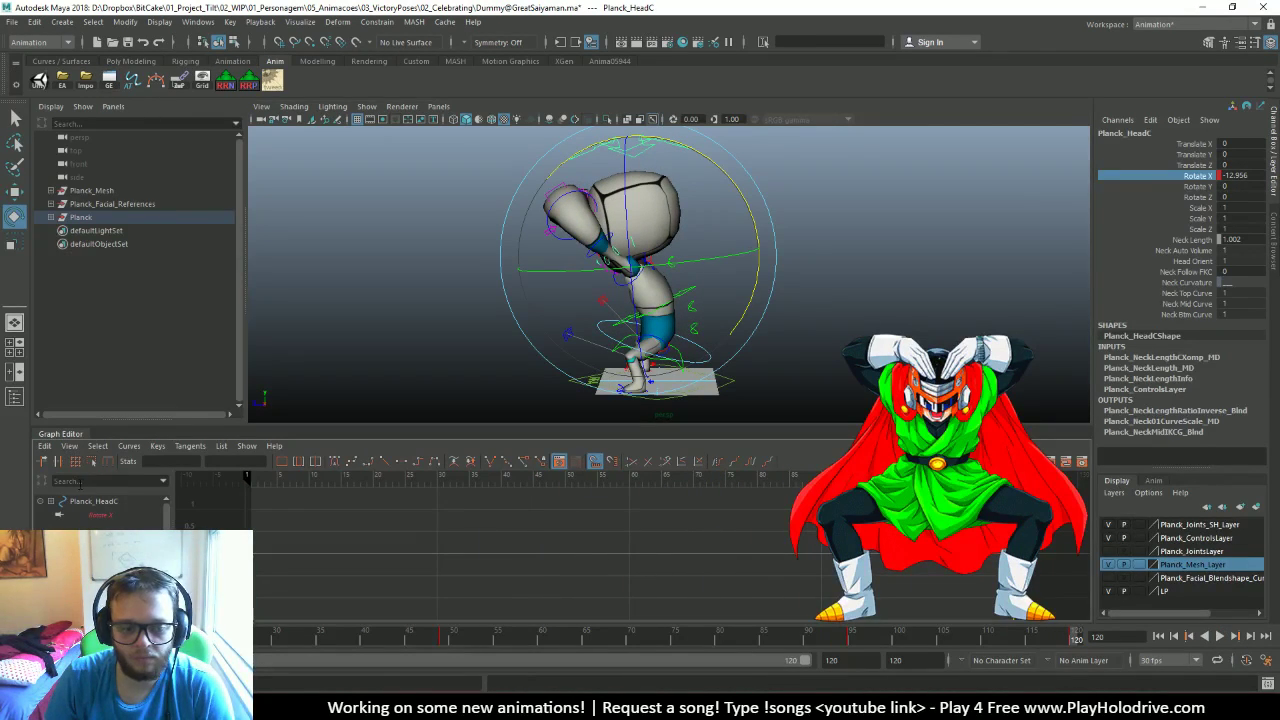
Slope the tangents of the first and last keys on the head's Rotate X curve so the motion loops smoothly
left_click(113, 516)
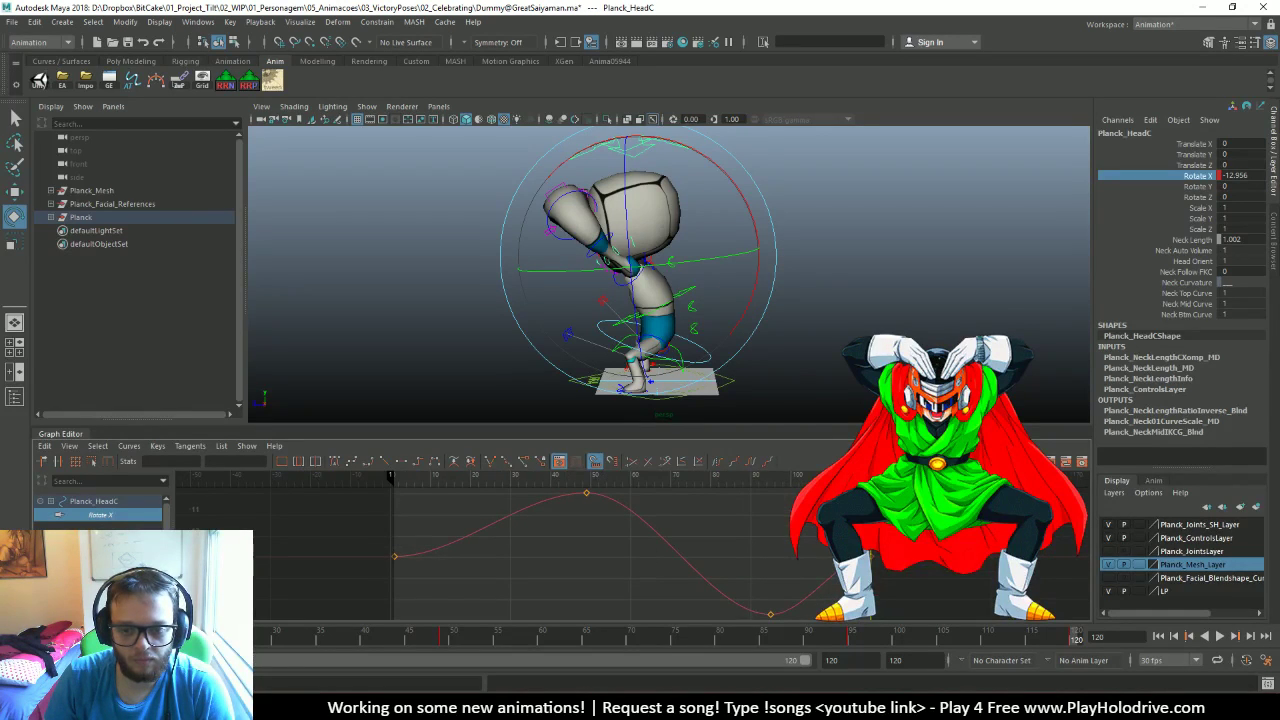
right_click(848, 338)
left_click(848, 338)
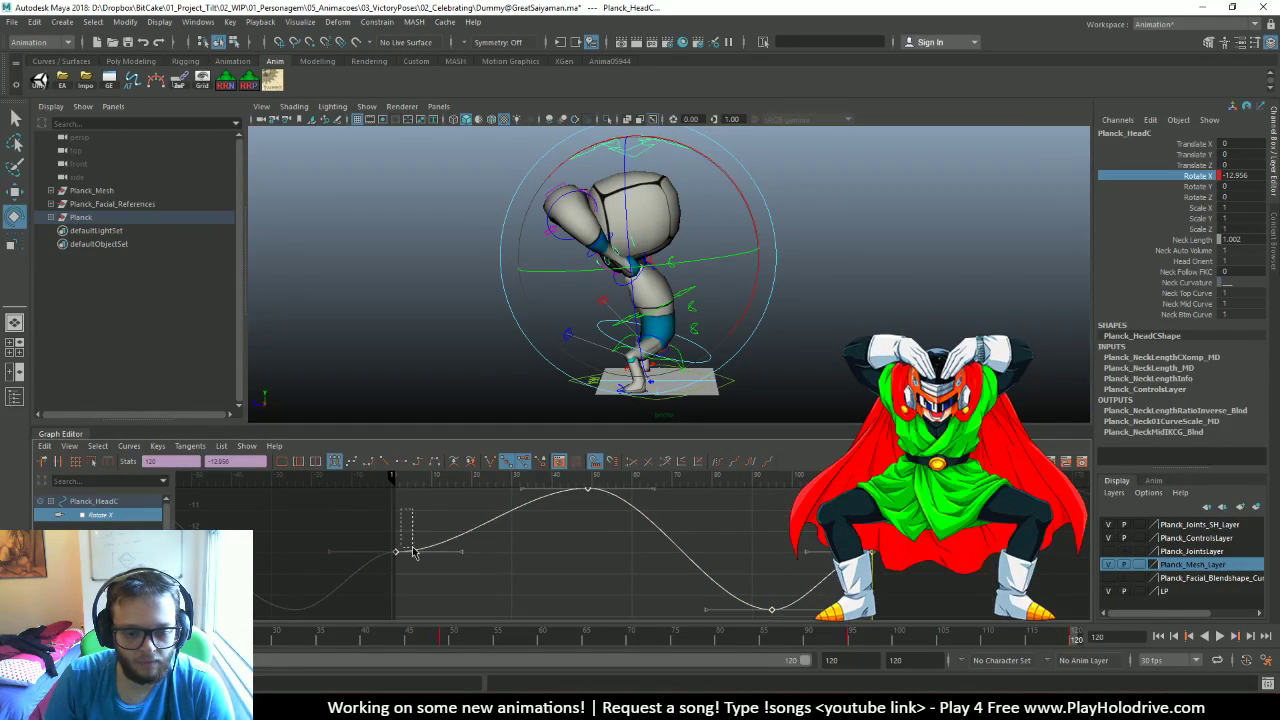
left_click_drag(413, 551, 429, 523)
key("w")
middle_click_drag(451, 583, 467, 514)
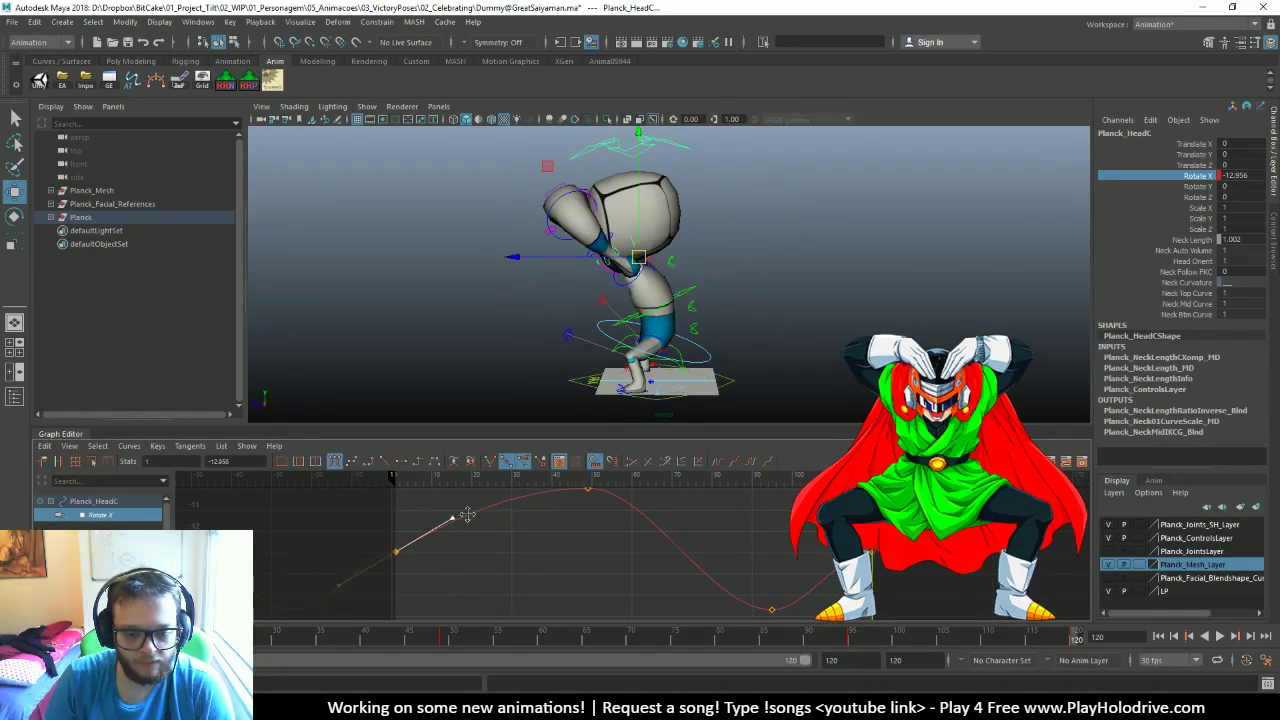
left_click(805, 551)
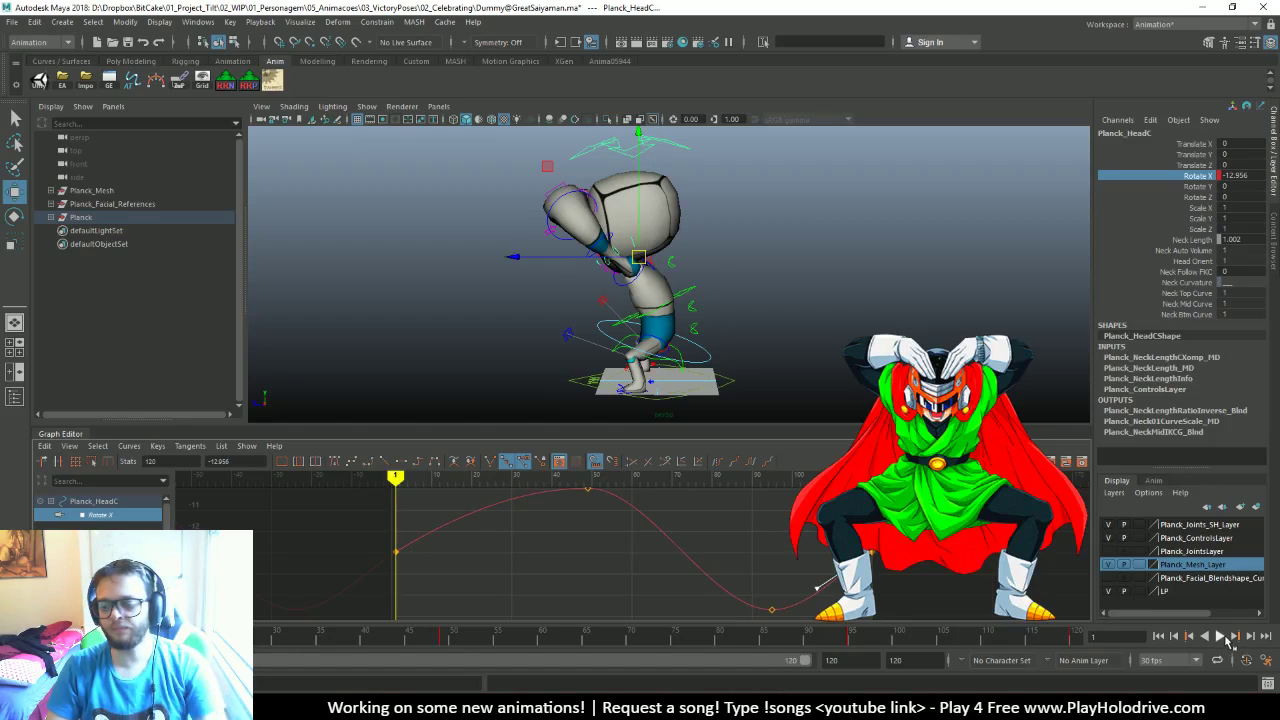
Play back the looping animation and examine the character's head and body motion from the front
left_click(1219, 636)
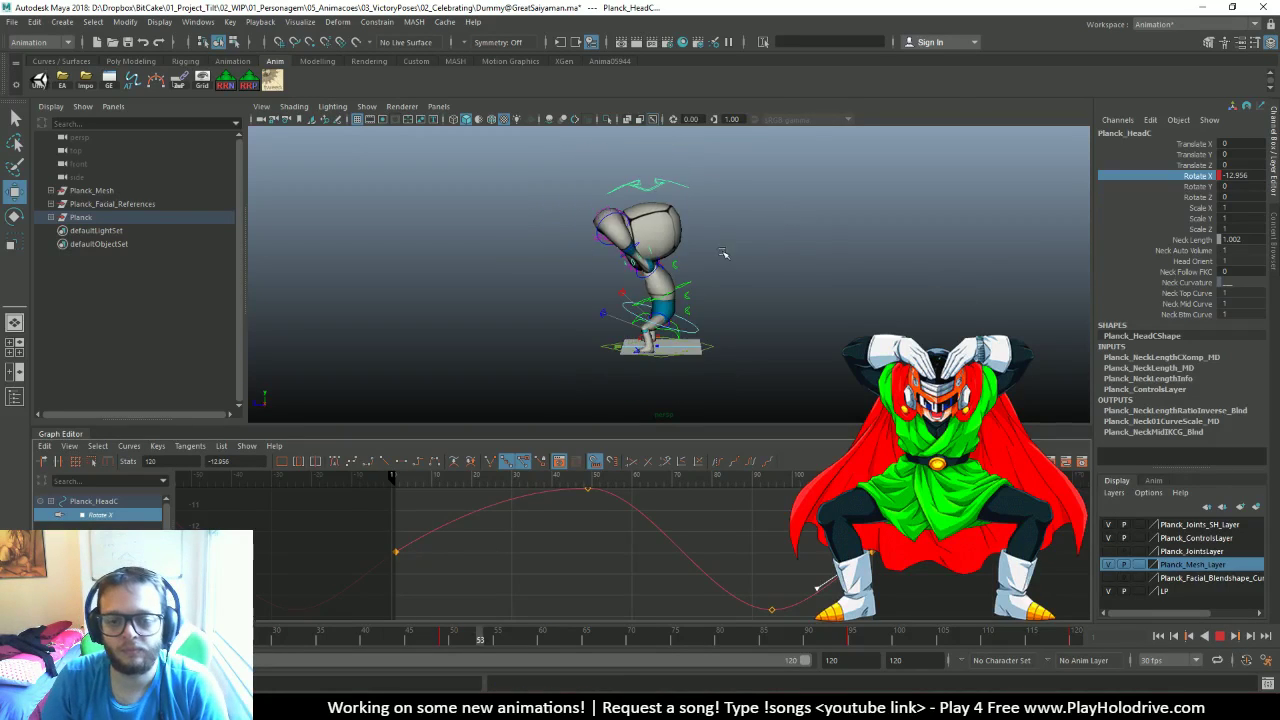
left_click_drag(948, 282, 955, 282, "alt")
right_click_drag(955, 282, 763, 231, "alt")
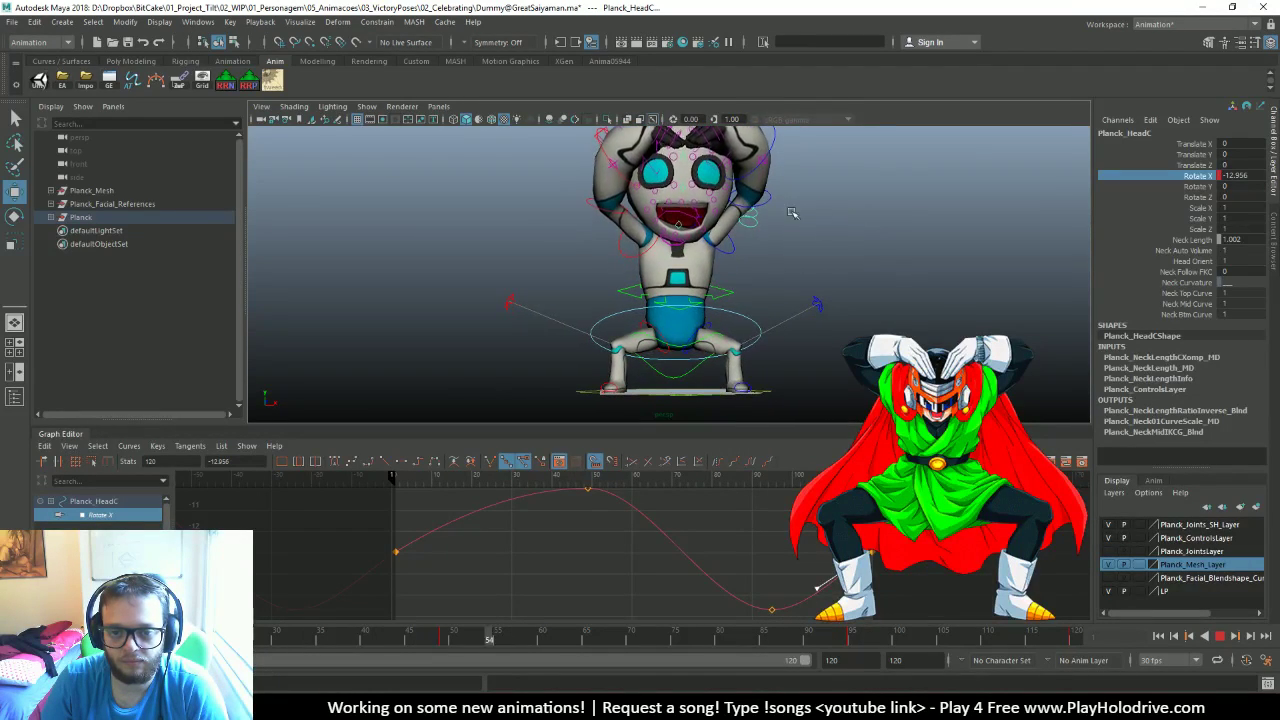
left_click(1219, 636)
left_click(921, 245)
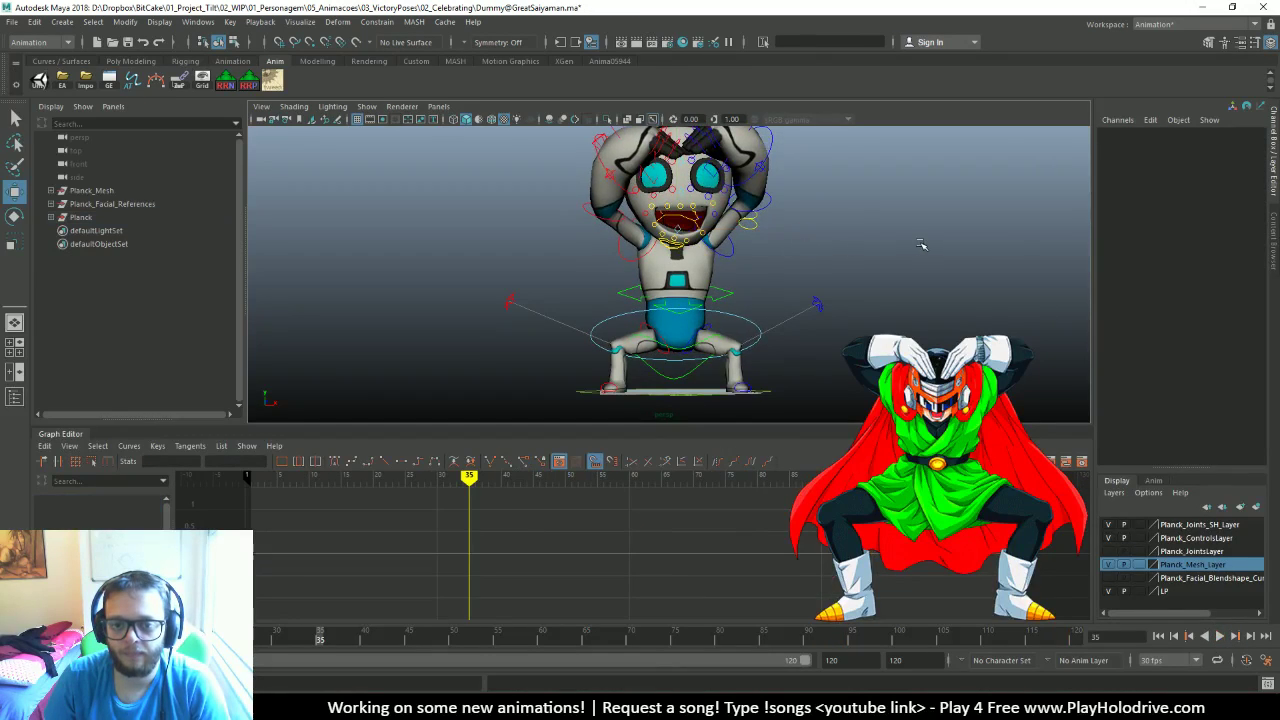
scroll(872, 240, "up", 5)
scroll(800, 260, "down", 4)
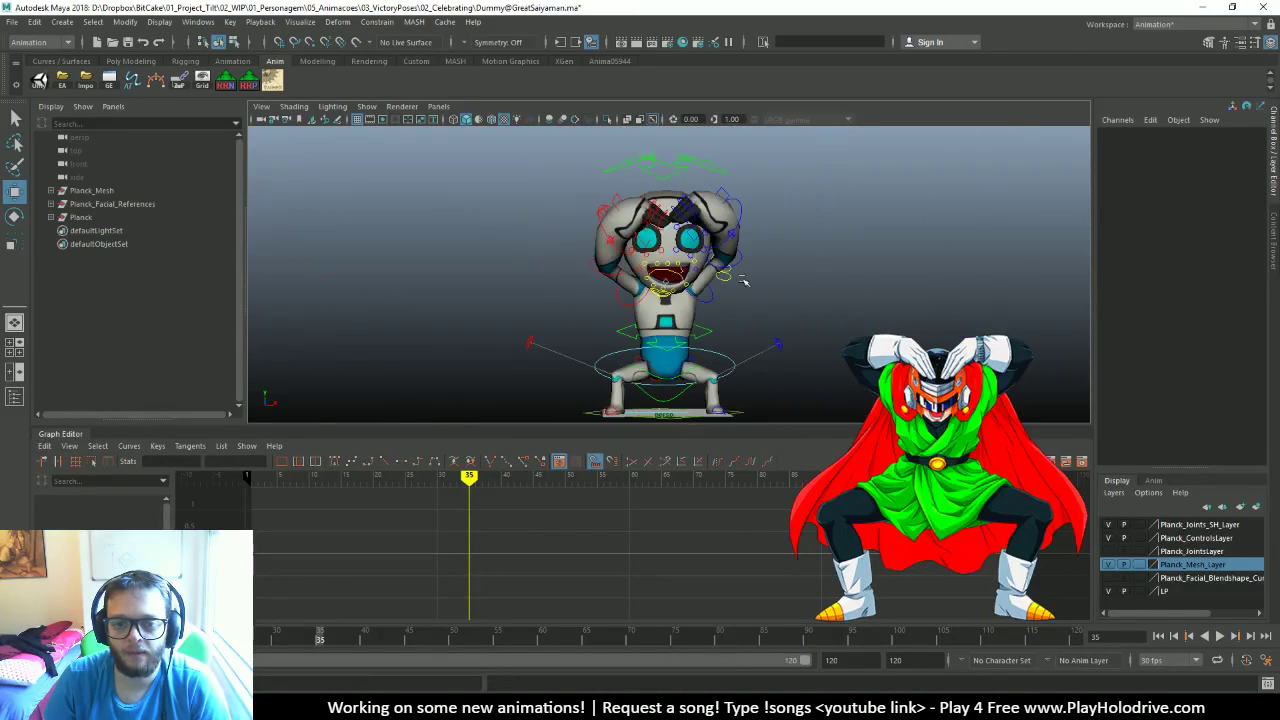
mouse_move(744, 282)
left_mouse_down("alt")
mouse_move(910, 274)
mouse_move(738, 286)
left_mouse_up("alt")
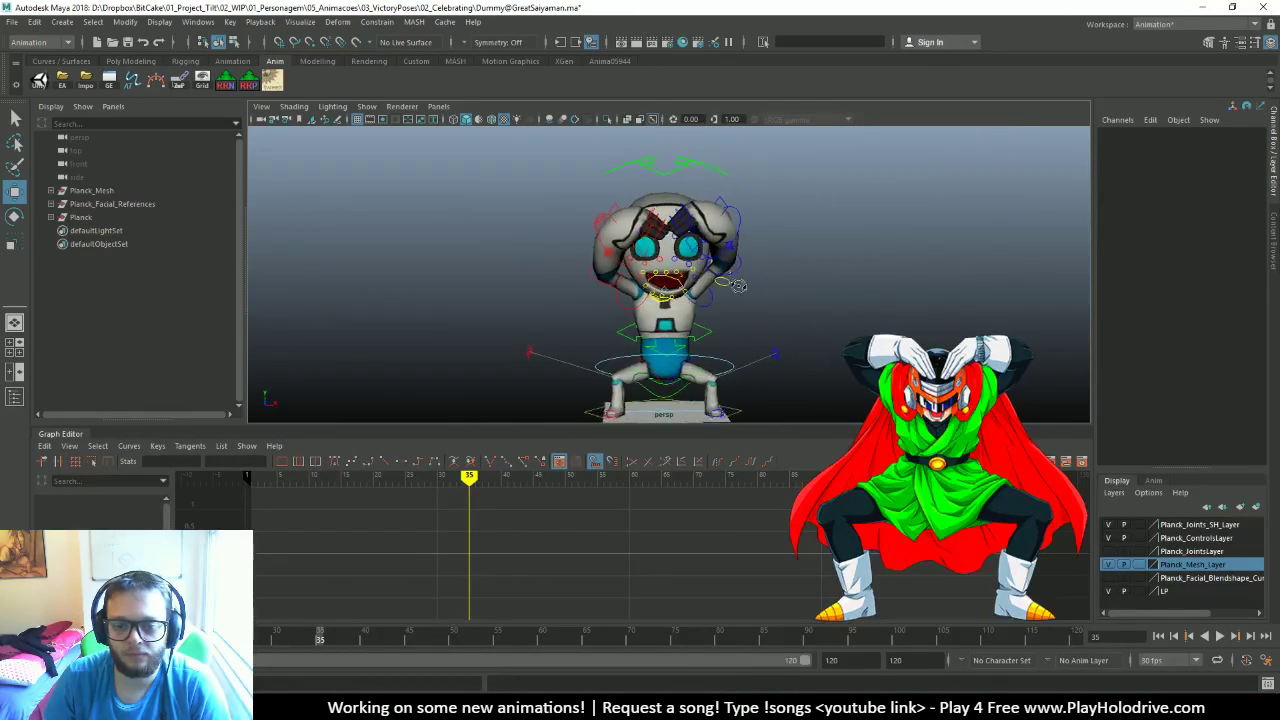
scroll(793, 201, "up", 5)
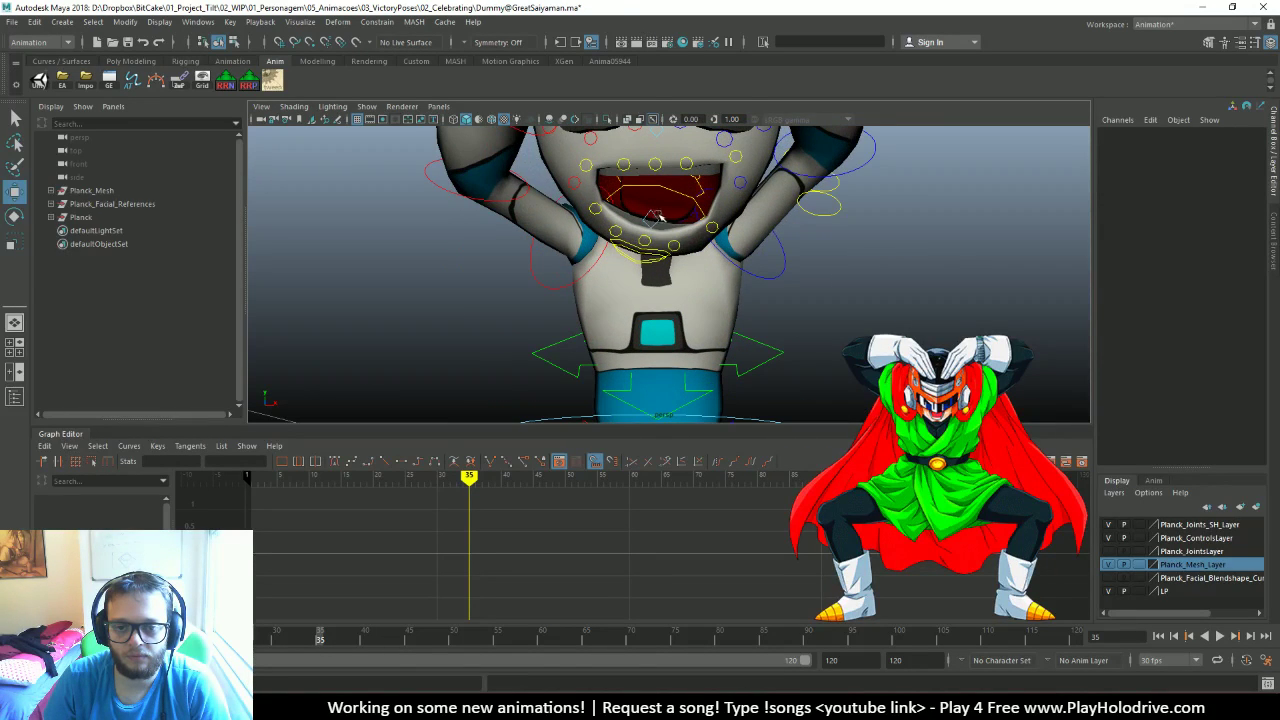
Select the mouth's sync control and key its Translate X, Y and Z at frames 1 and 120
left_click(660, 216)
key("f")
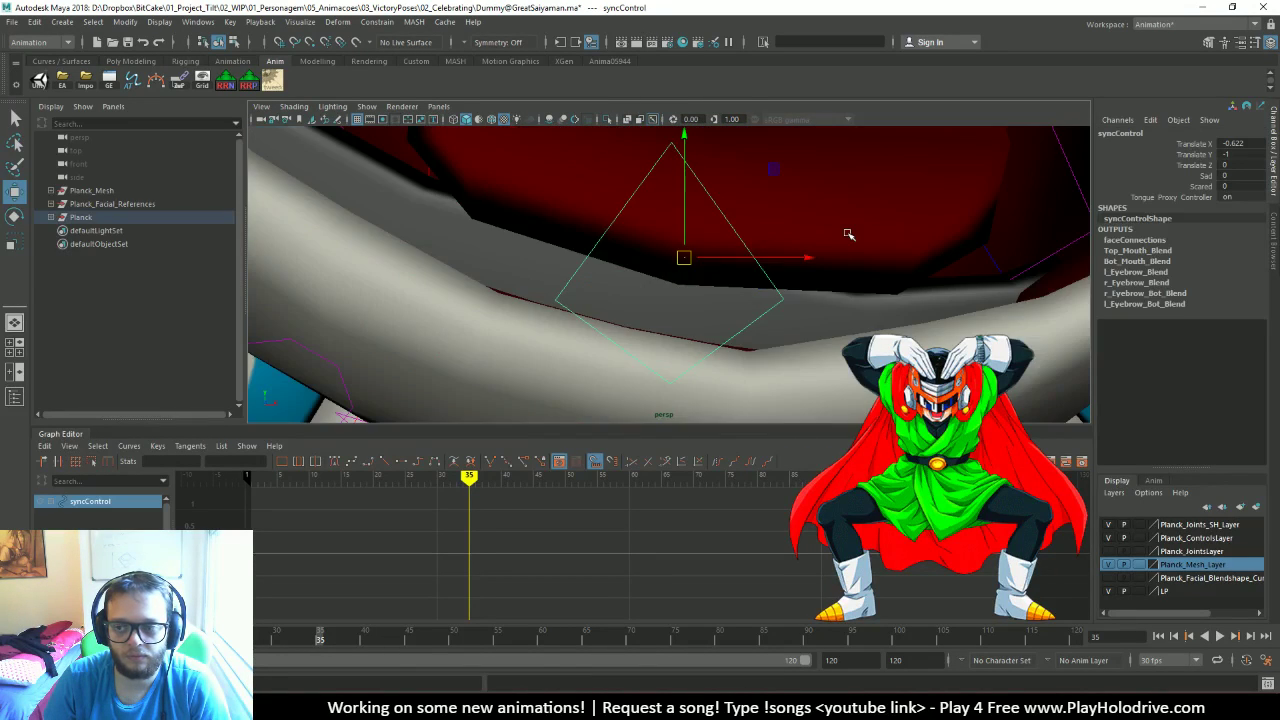
scroll(845, 232, "down", 8)
scroll(851, 231, "up", 8)
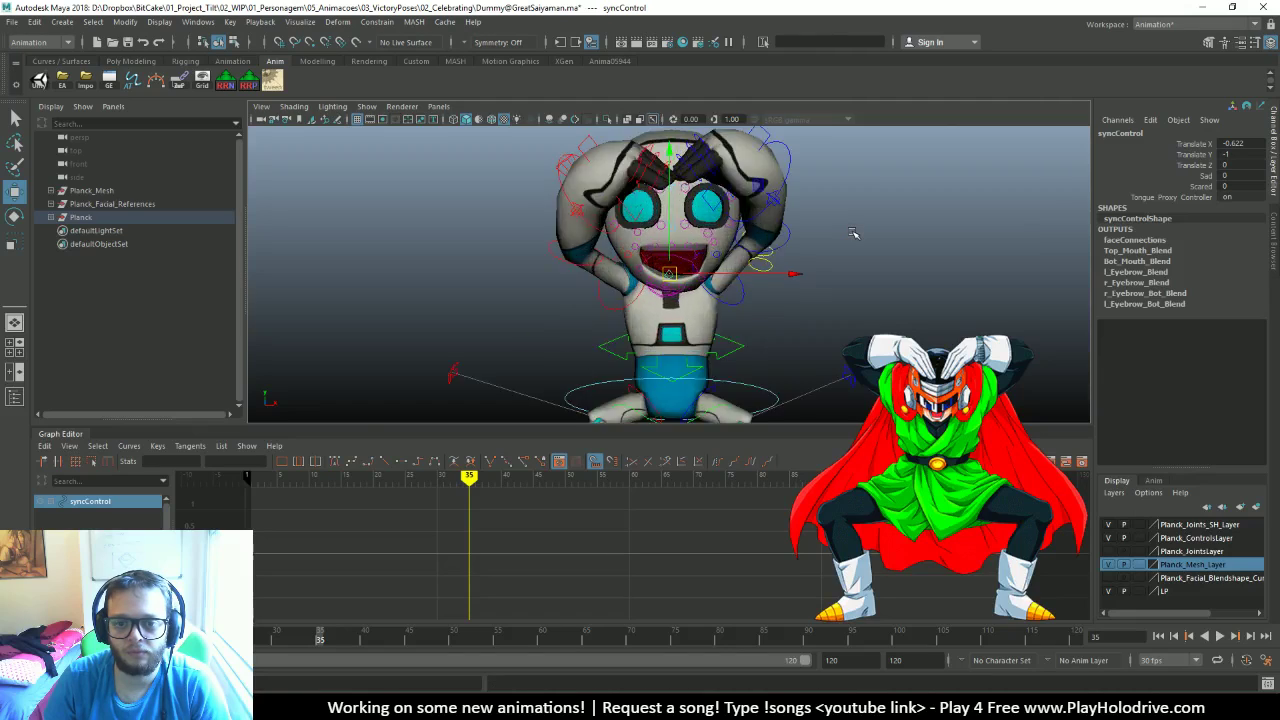
scroll(762, 245, "down", 3)
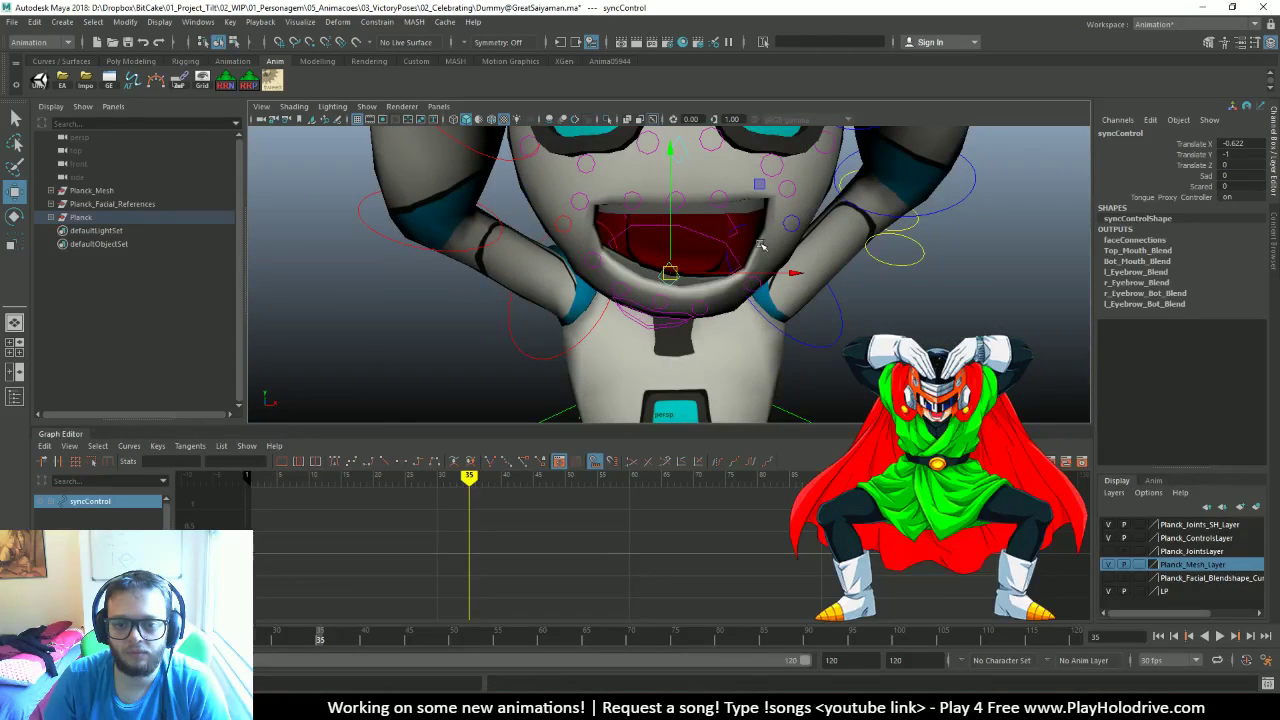
right_click(762, 245)
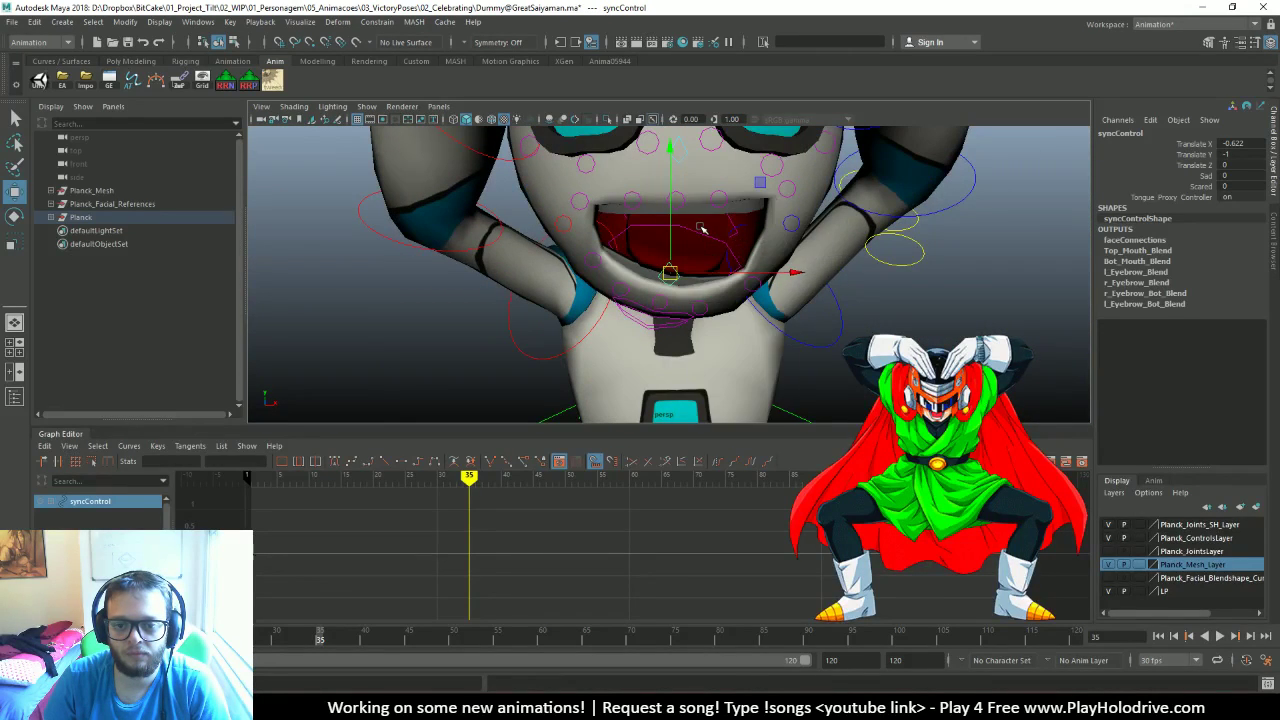
left_click_drag(820, 270, 780, 268, "alt")
right_click(894, 271)
key("alt+shift+v")
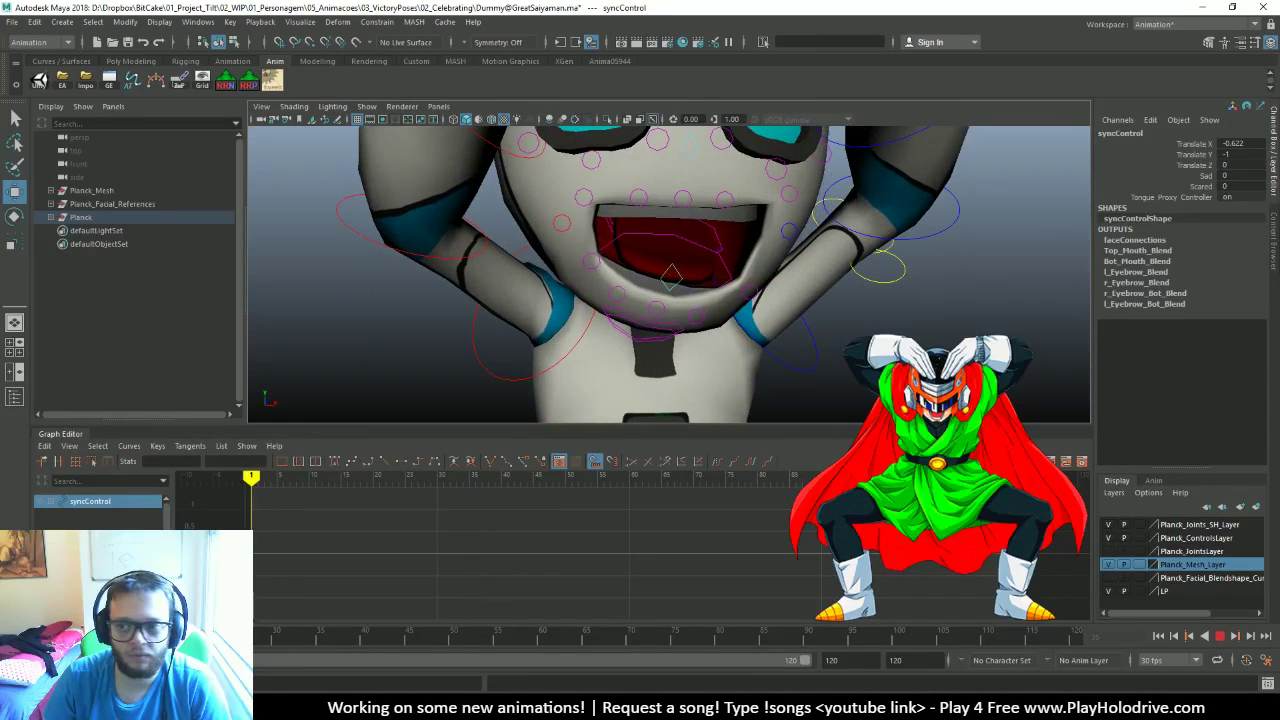
left_click_drag(1184, 147, 1192, 166)
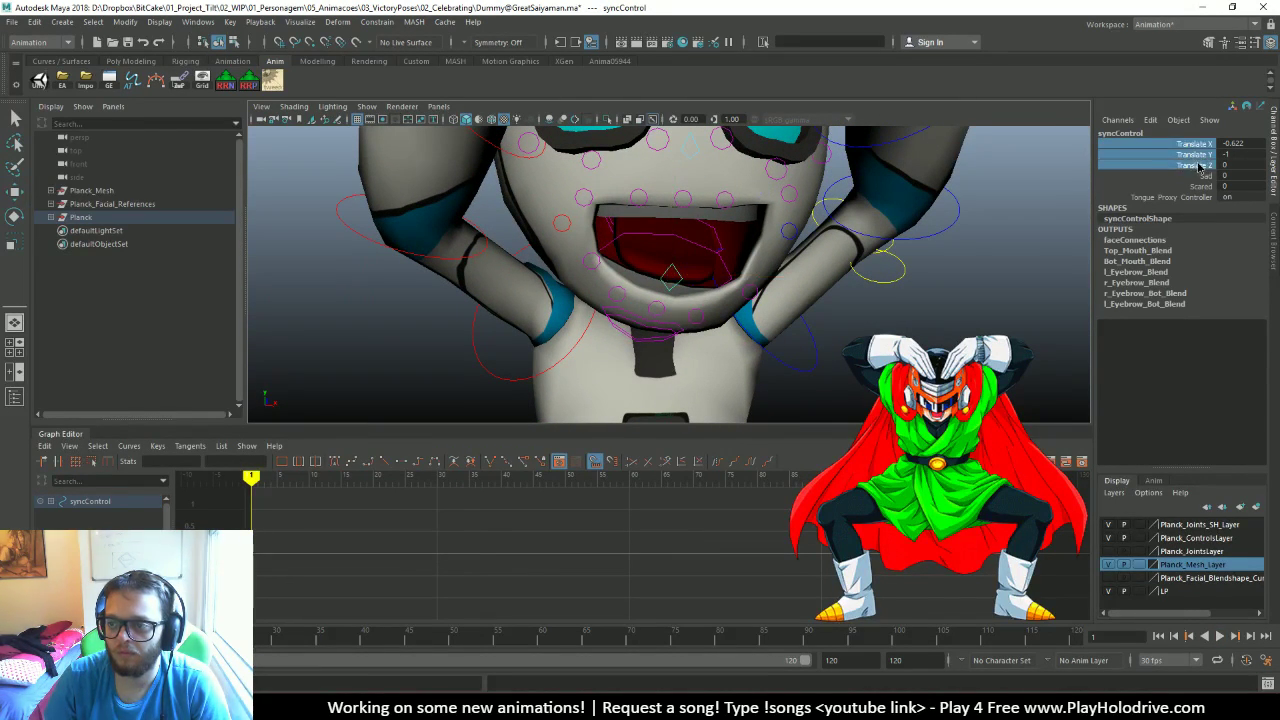
key("shift+w")
key(".")
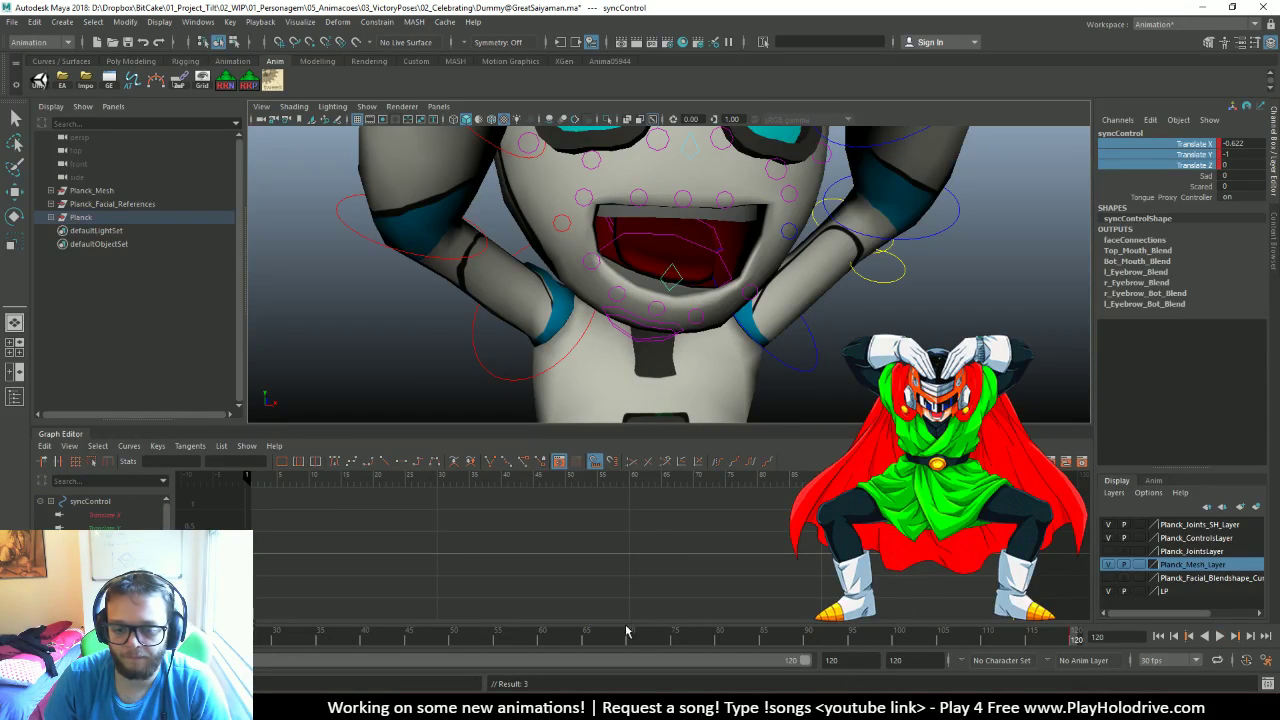
At frame 60, raise the mouth's sync control to a Translate Y of about -0.8 and key it
left_click_drag(626, 632, 542, 646)
scroll(675, 215, "down", 2)
key("w")
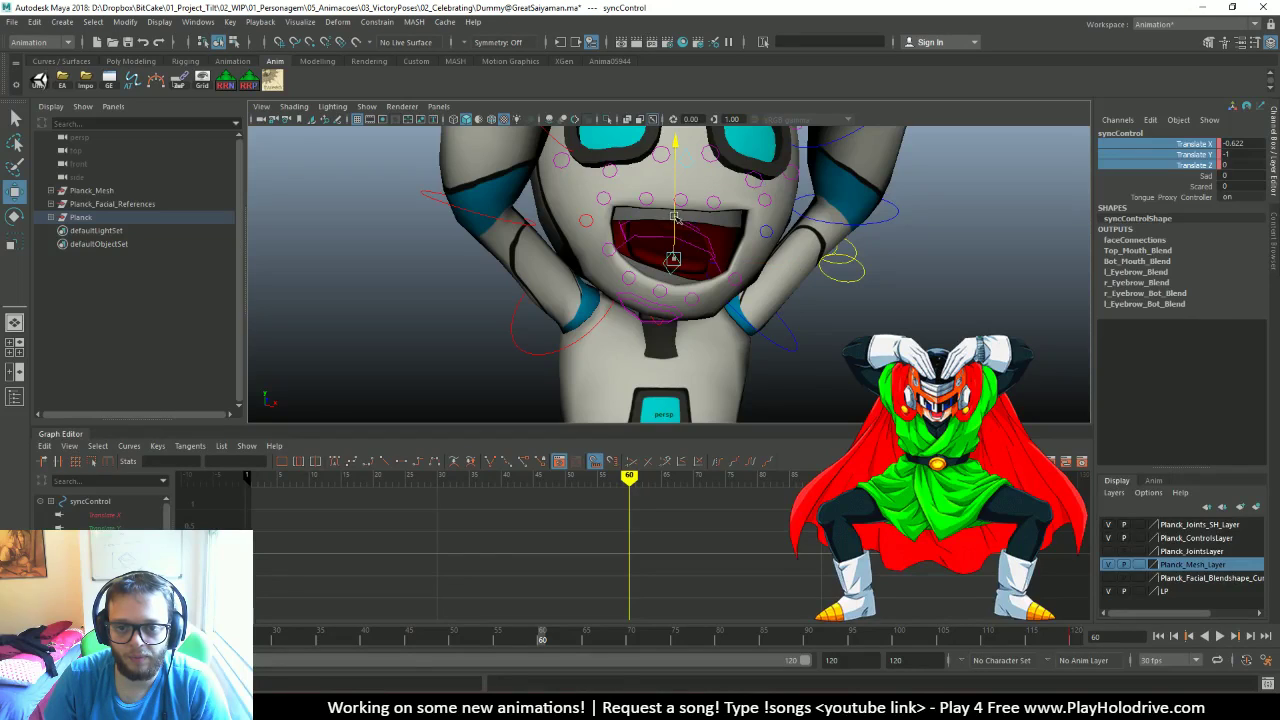
left_click_drag(674, 219, 674, 217)
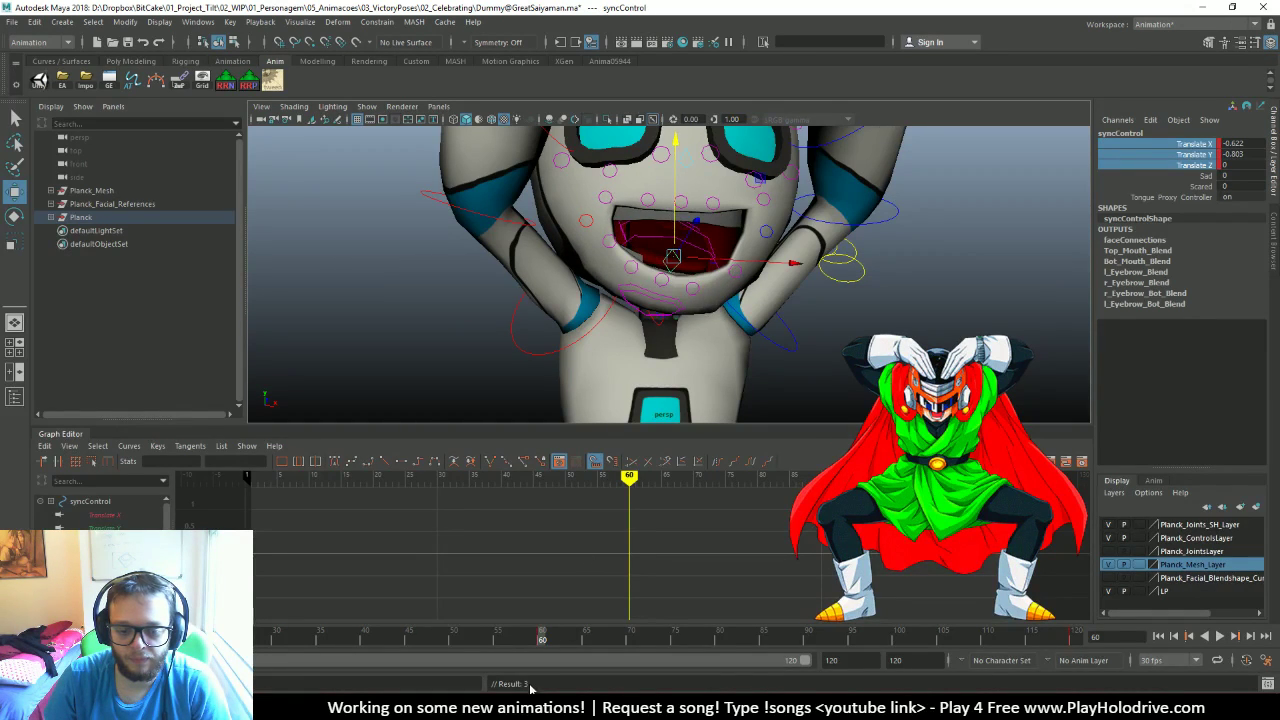
Play back the mouth animation and examine it close up and from several angles
key("alt+v")
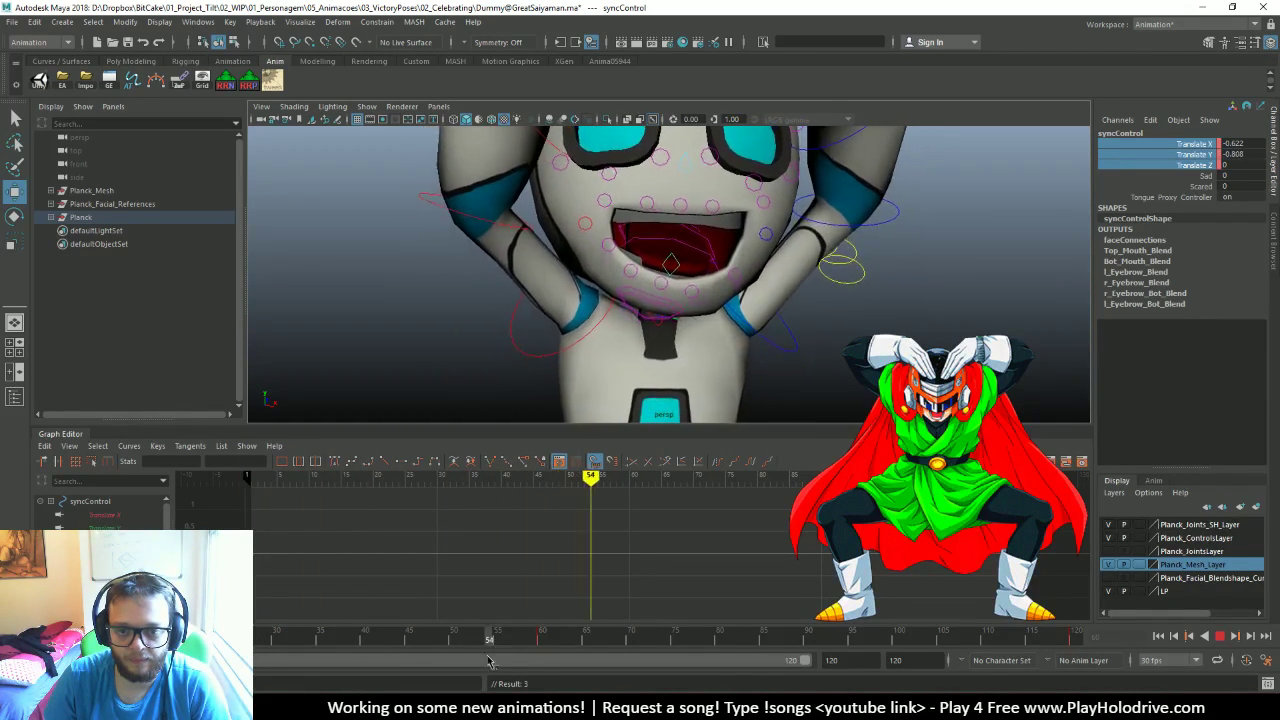
left_click(1075, 636)
key("a")
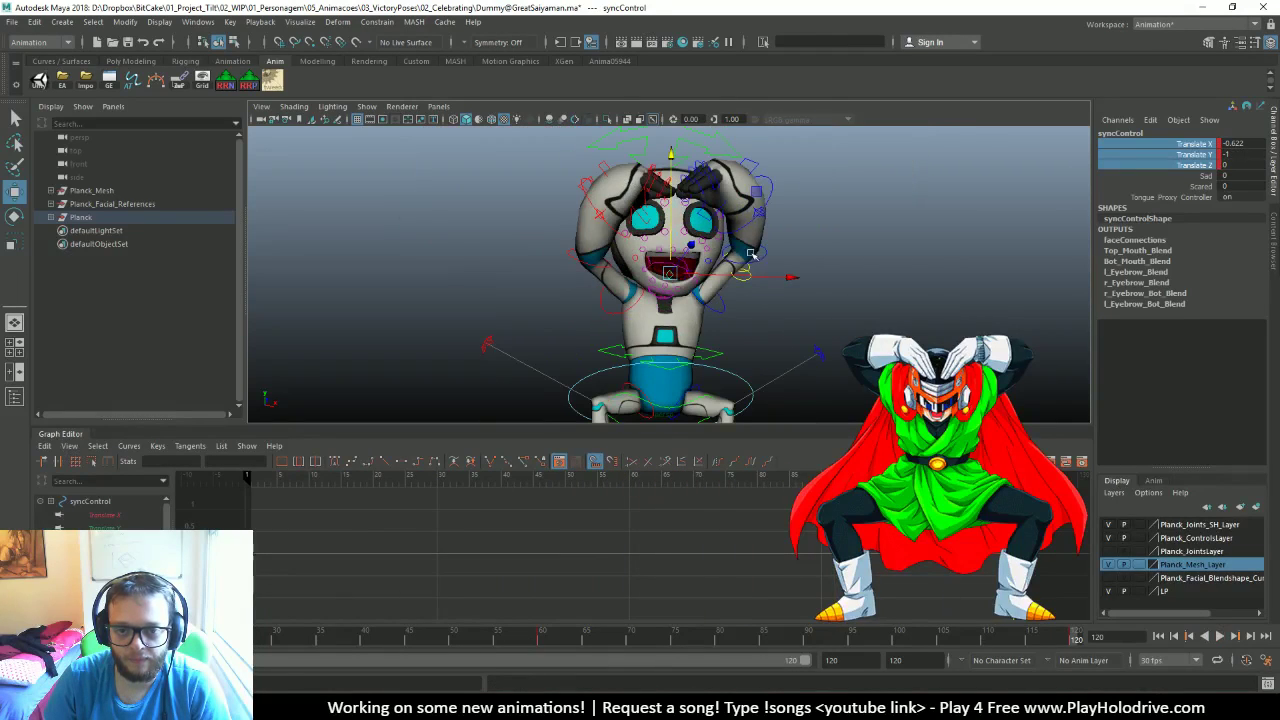
left_click(1158, 636)
key("alt+v")
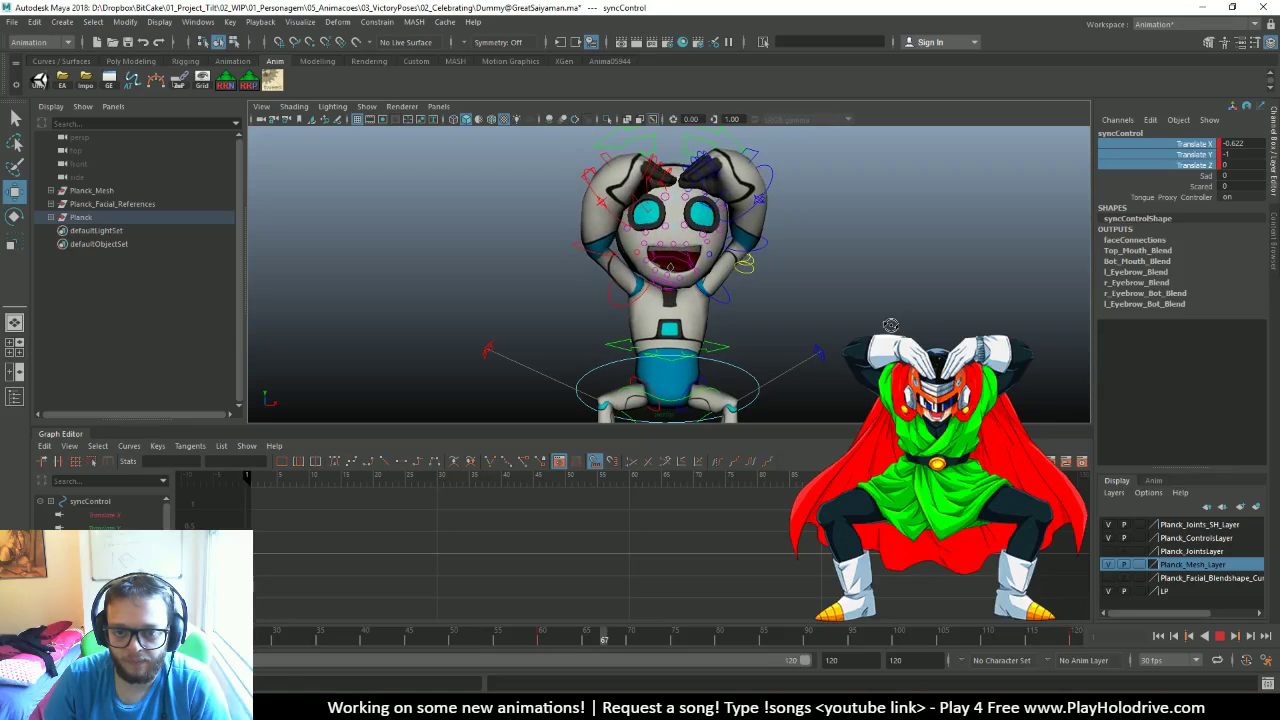
scroll(862, 294, "up", 5)
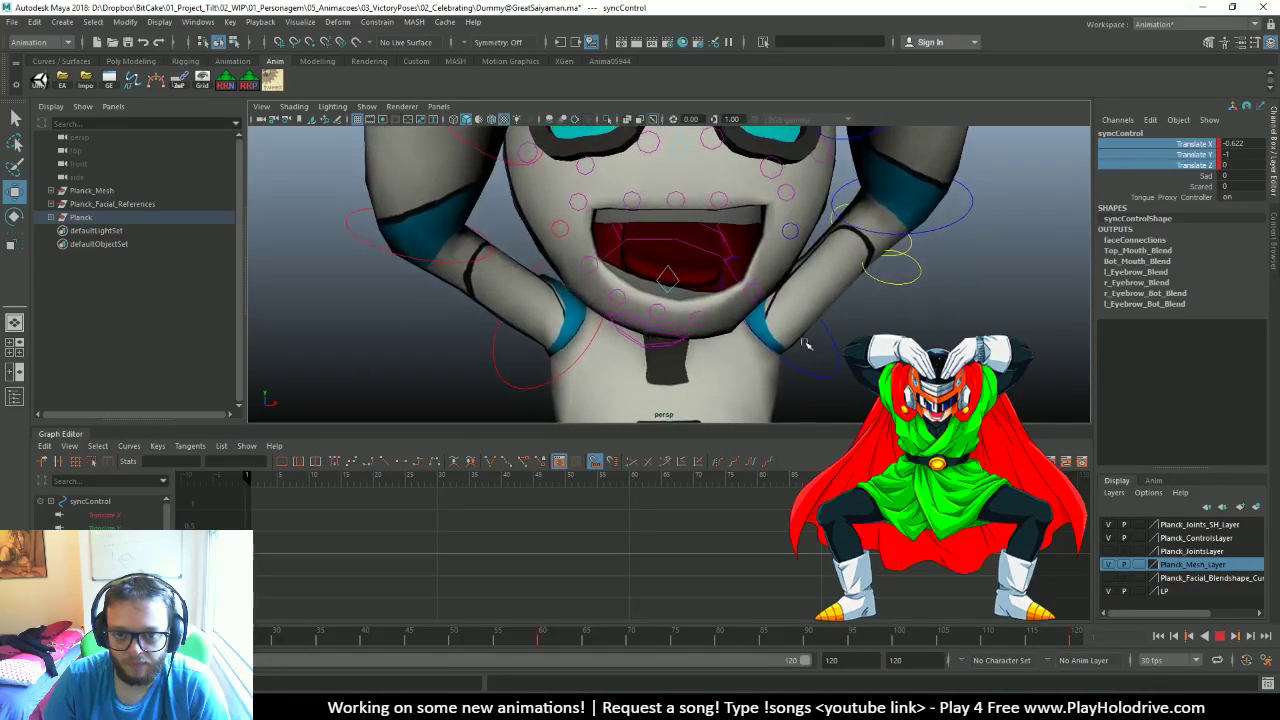
left_click_drag(760, 380, 628, 338, "alt")
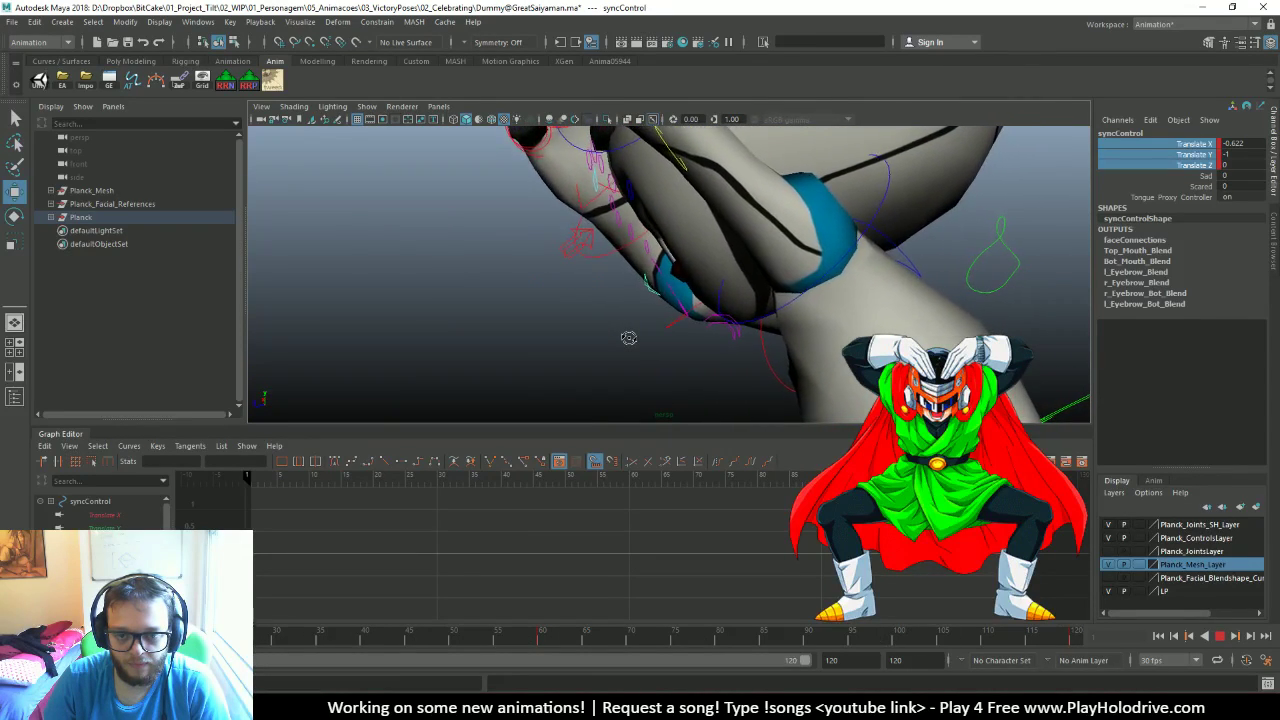
left_click_drag(626, 337, 804, 345, "alt")
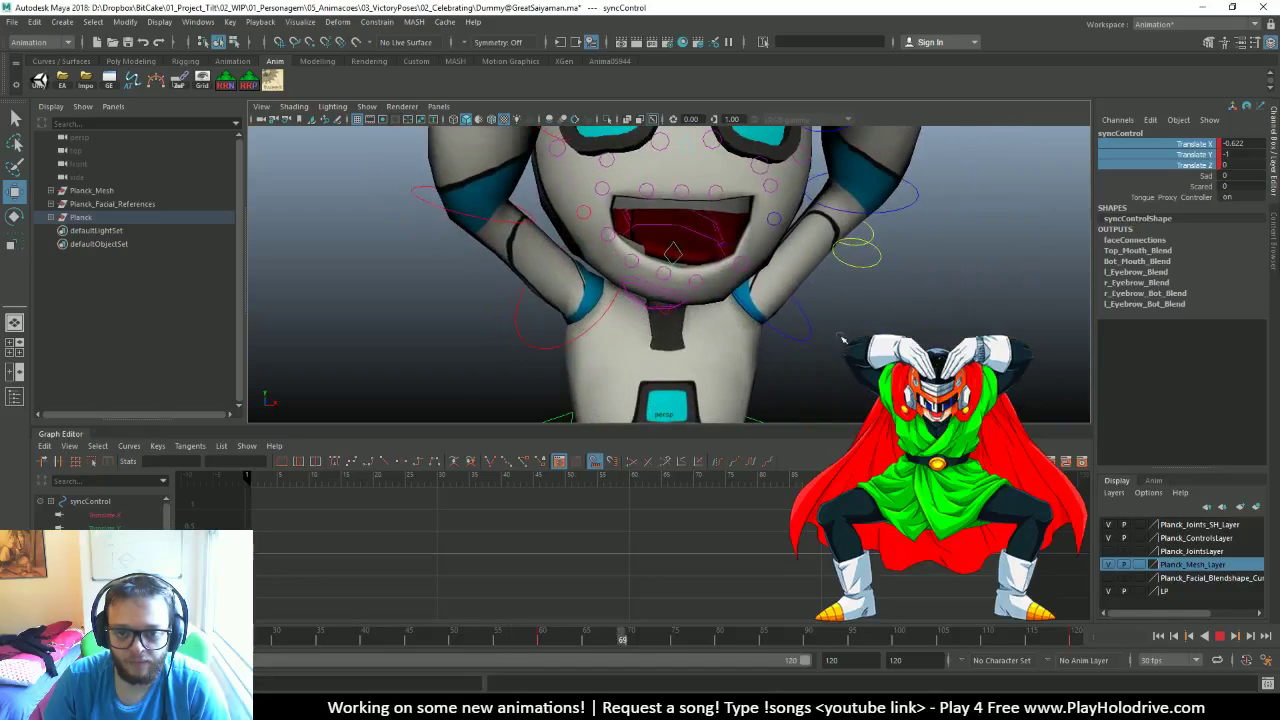
left_click_drag(931, 322, 995, 275, "alt")
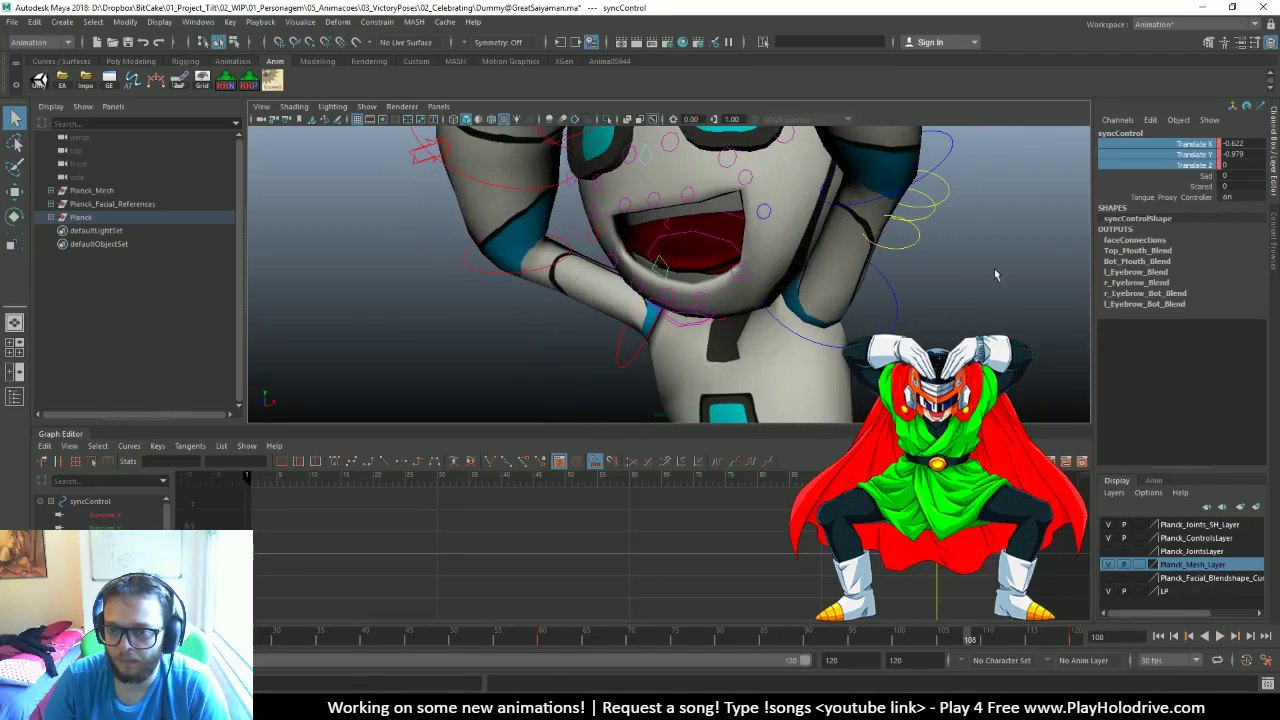
Select the three tongue proxy controls and key their Rotate X, Y and Z at frames 1 and 120
left_click(958, 190)
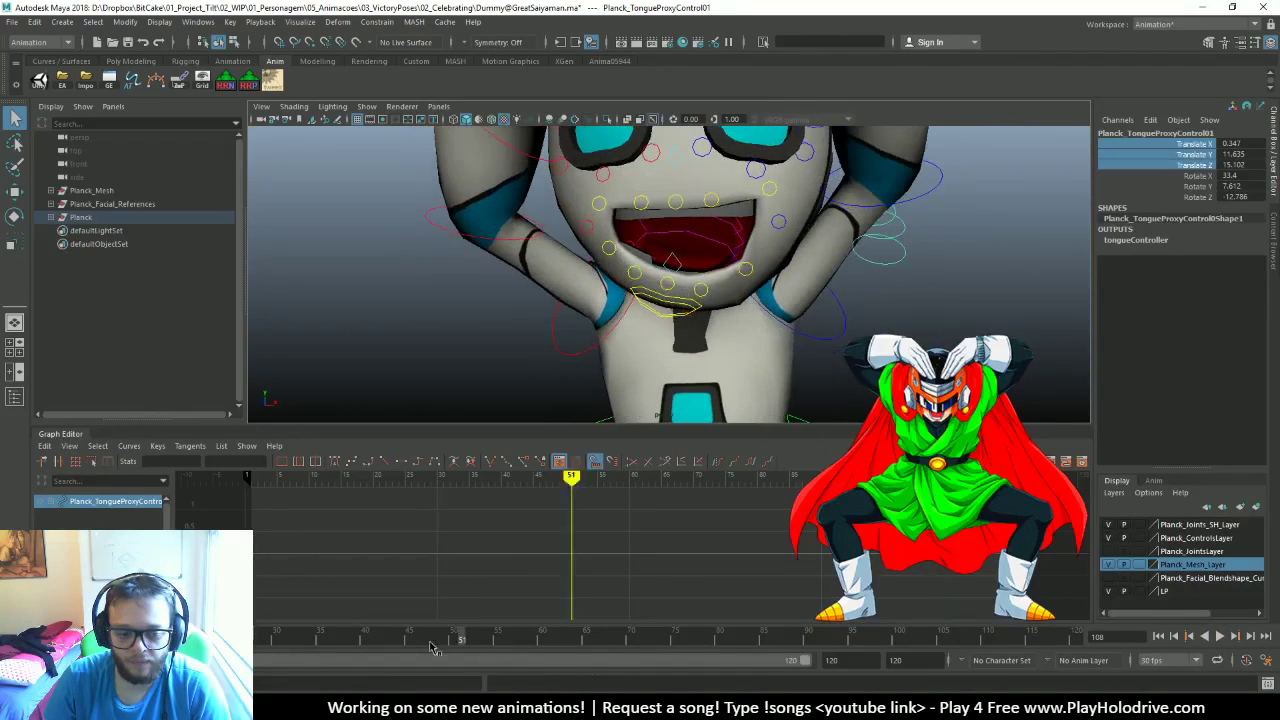
left_click_drag(1197, 199, 1200, 183)
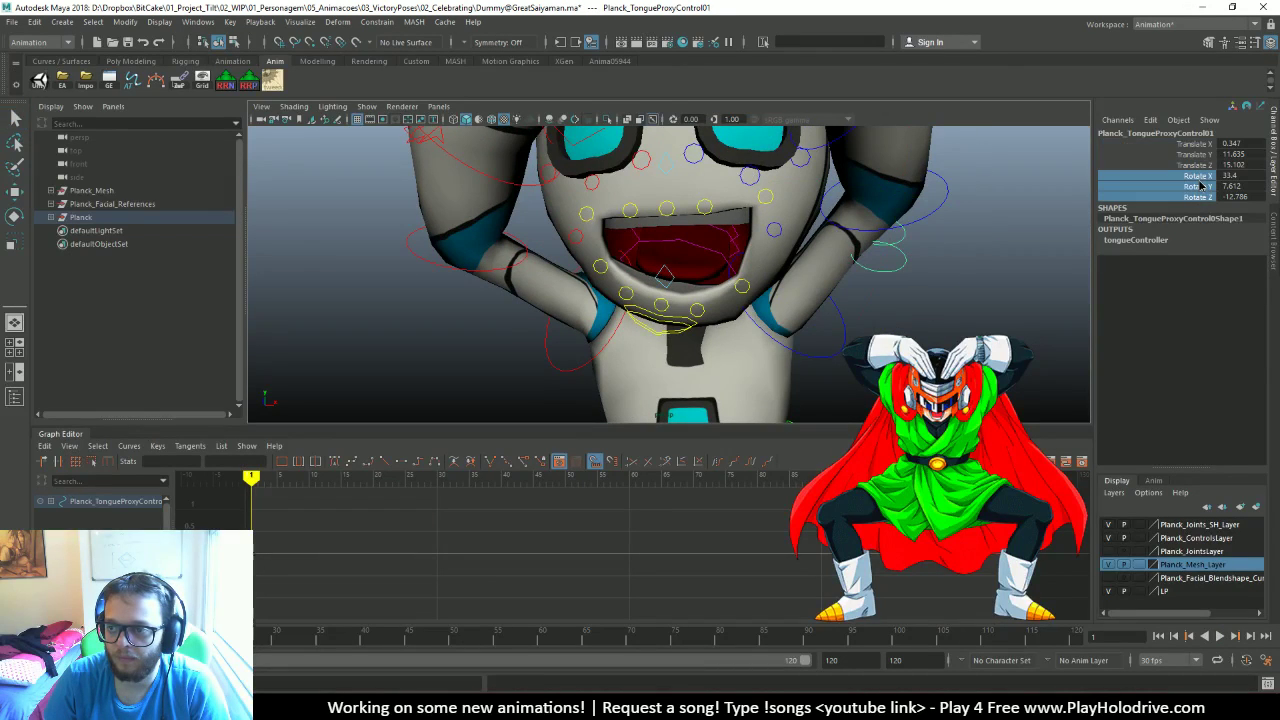
mouse_move(929, 279)
left_mouse_down("alt")
mouse_move(925, 252)
mouse_move(918, 277)
mouse_move(940, 264)
left_mouse_up("alt")
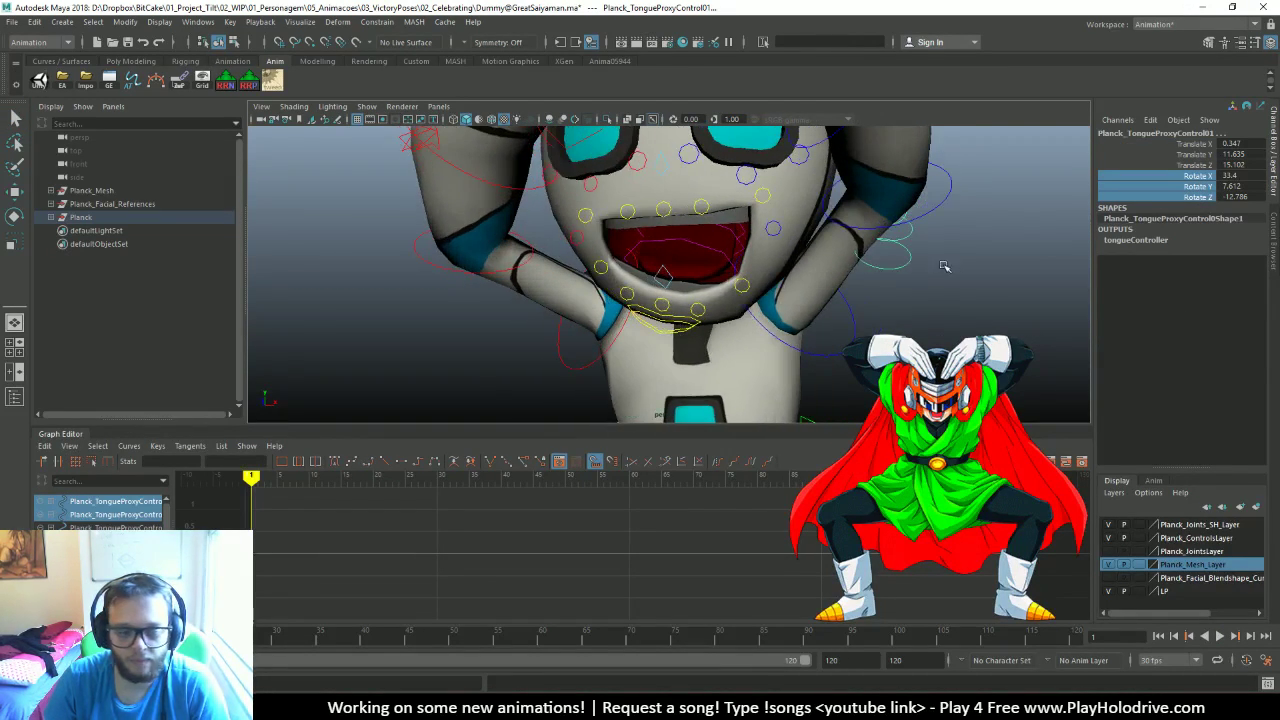
left_click(979, 305)
left_click_drag(979, 305, 960, 240, "alt")
left_click(929, 199)
mouse_move(1195, 143)
left_mouse_down()
mouse_move(1213, 158)
mouse_move(1198, 166)
left_mouse_up()
left_click_drag(700, 300, 715, 295, "alt")
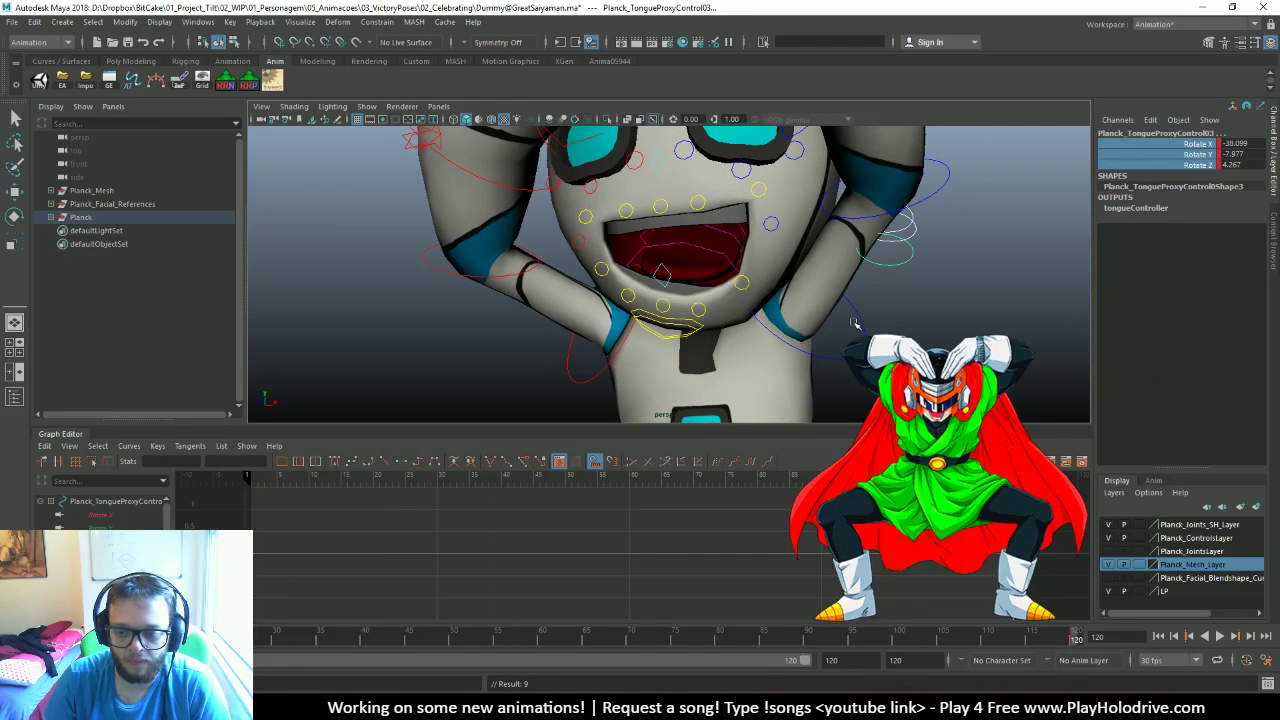
left_click(507, 638)
key("alt+v")
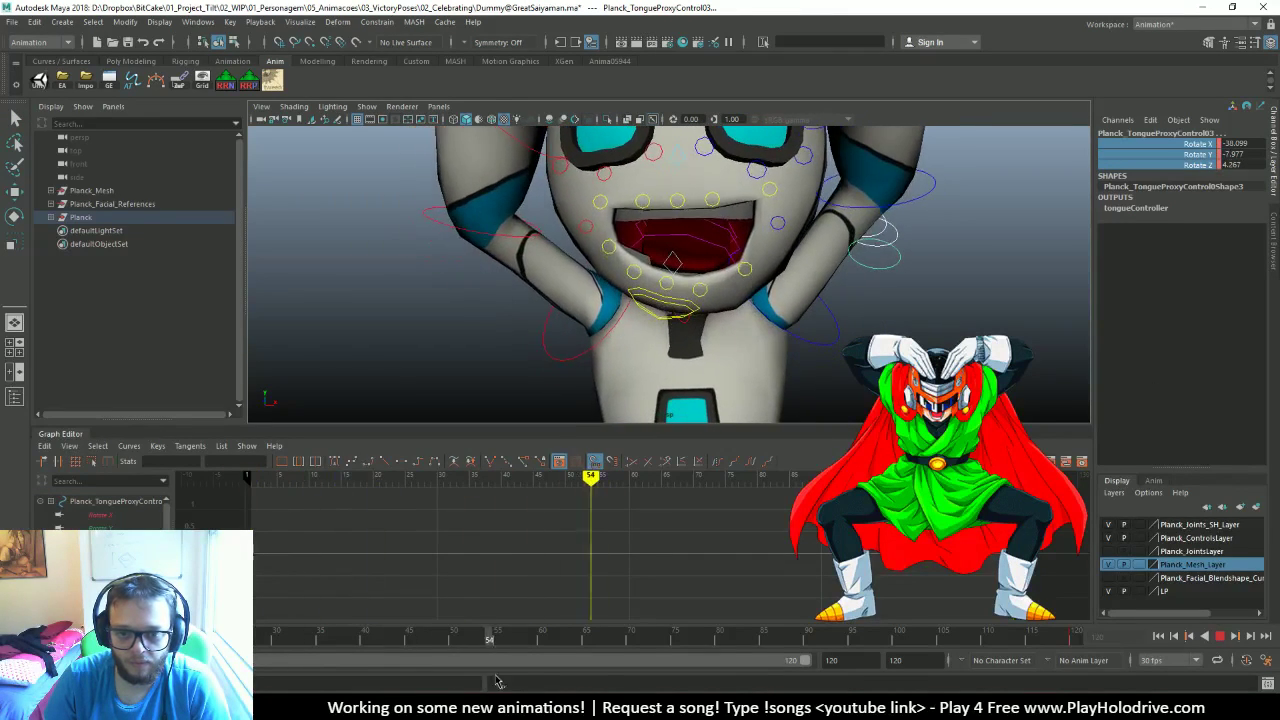
At frame 70, rotate the tongue controls so the third one reads about X -38.7, Y -12.3, Z 2.0, and play the result
left_click(632, 637)
key("e")
left_click_drag(848, 275, 876, 185)
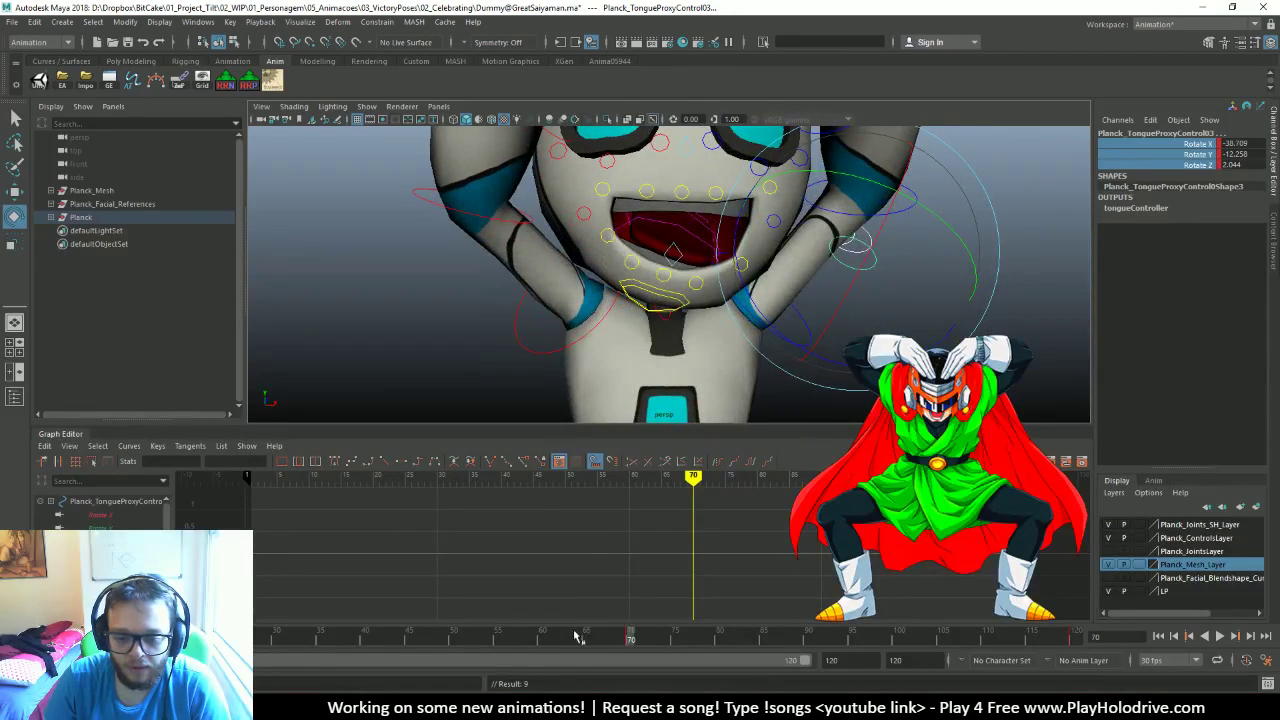
key("alt+v")
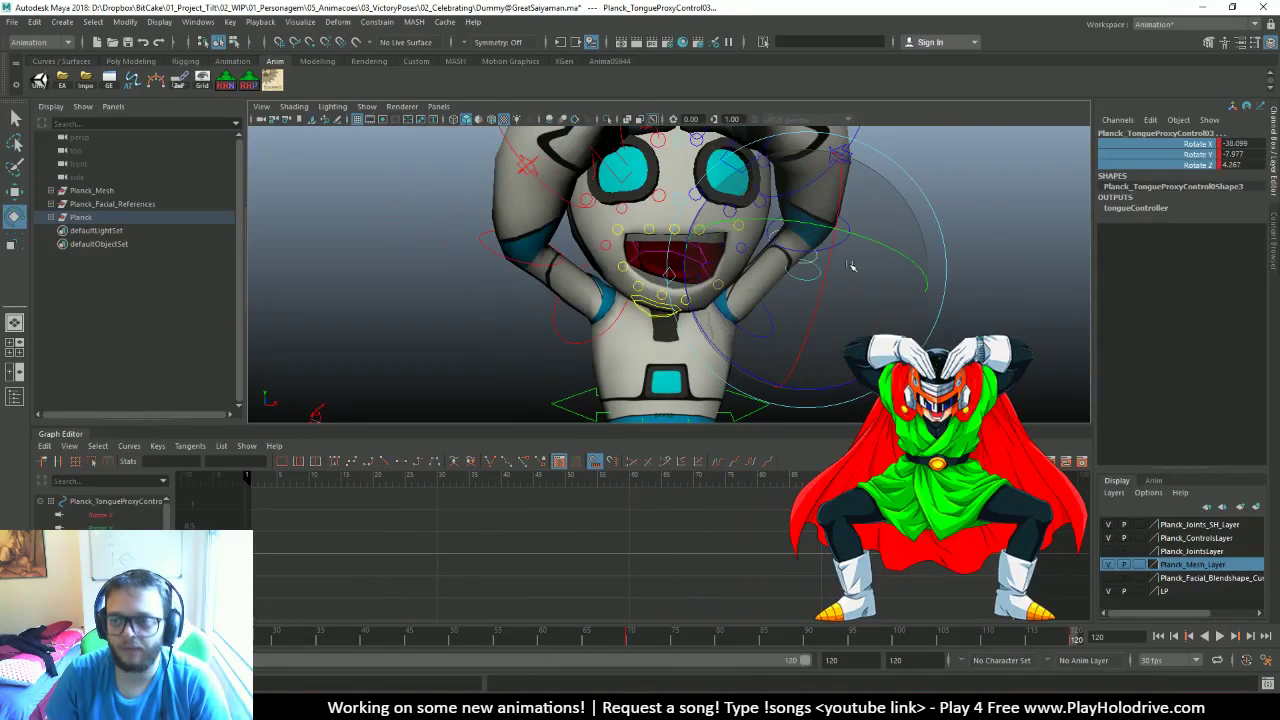
Select the second and third tongue controls and shift all their rotation keys 5 frames later, with the last key at frame 125
key("q")
left_click_drag(851, 265, 911, 276, "alt")
left_click(863, 262)
right_click_drag(916, 296, 872, 281)
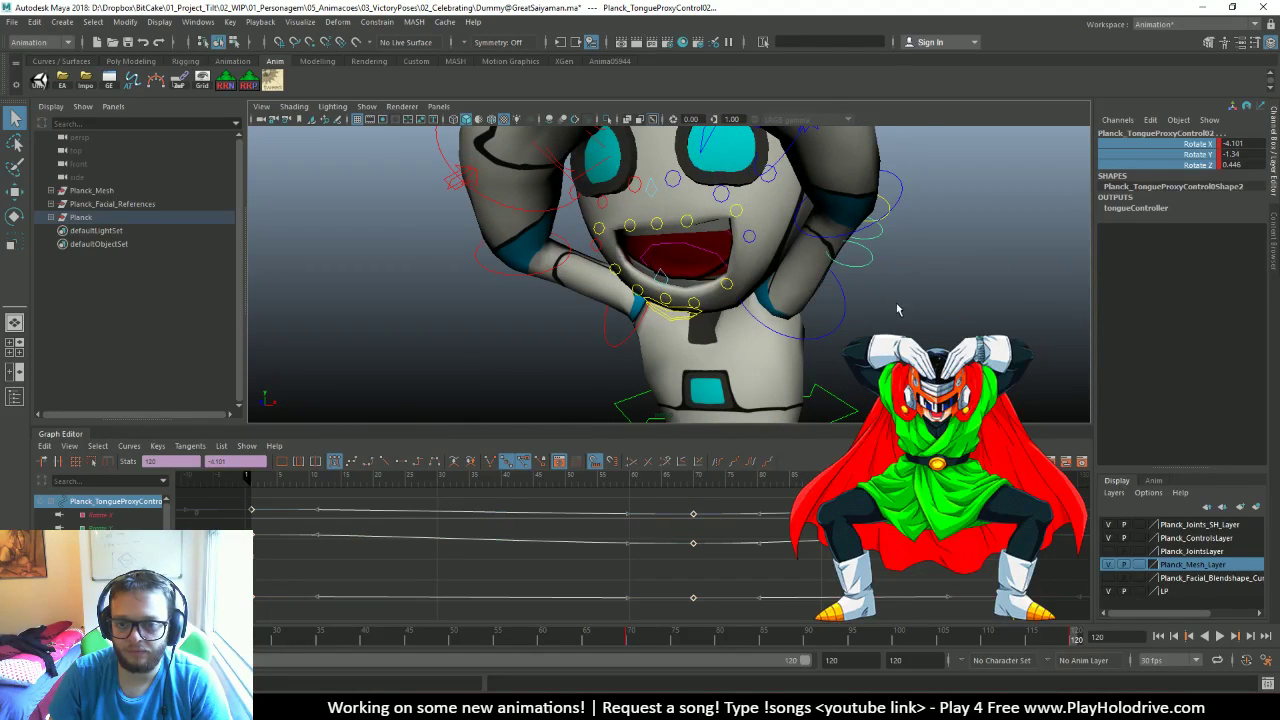
left_click(172, 462)
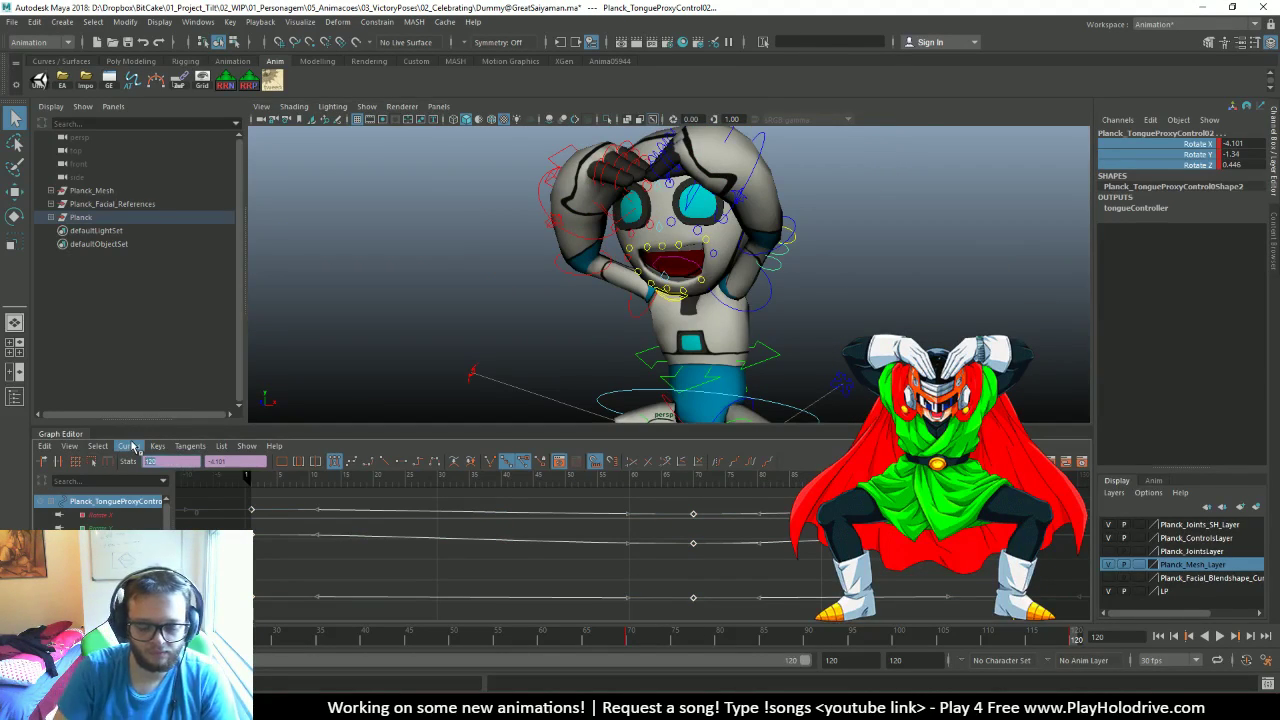
type("123")
key("Return")
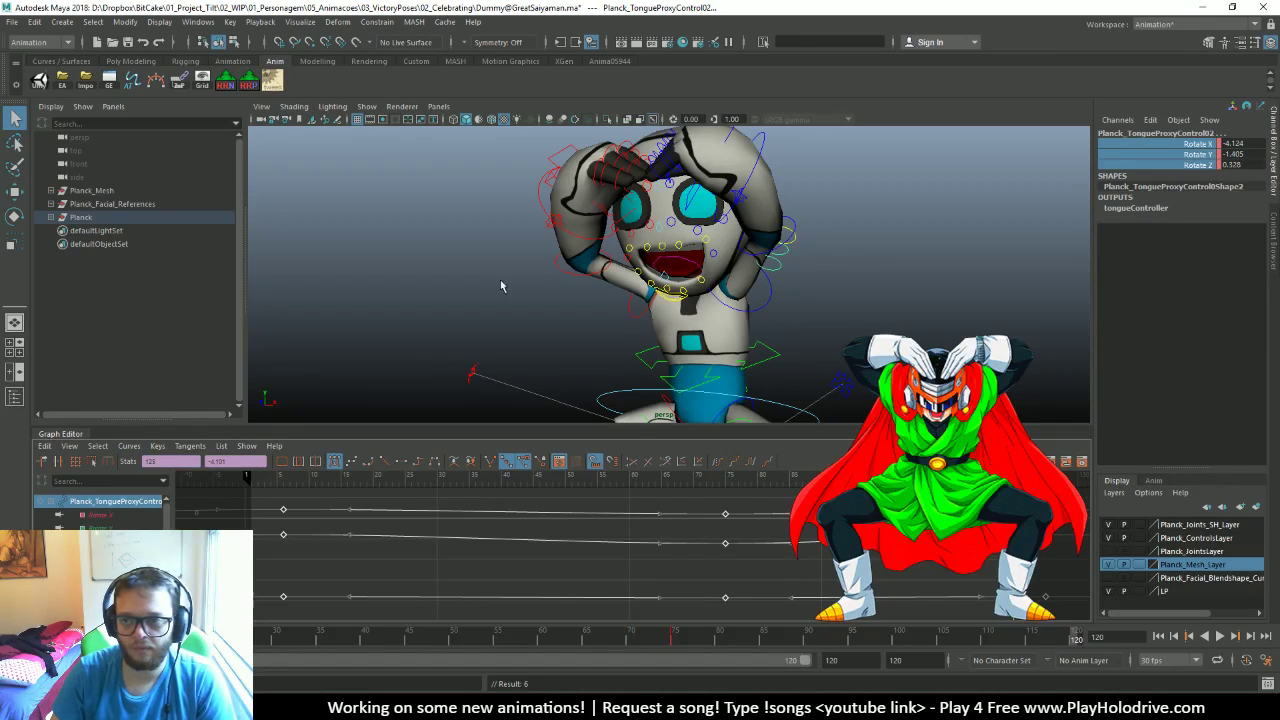
Select only the third tongue control and shift all its rotation keys another 5 frames later, with the last key at frame 130
left_click_drag(720, 250, 810, 268, "alt")
left_click(748, 165)
left_click_drag(748, 165, 690, 165, "alt")
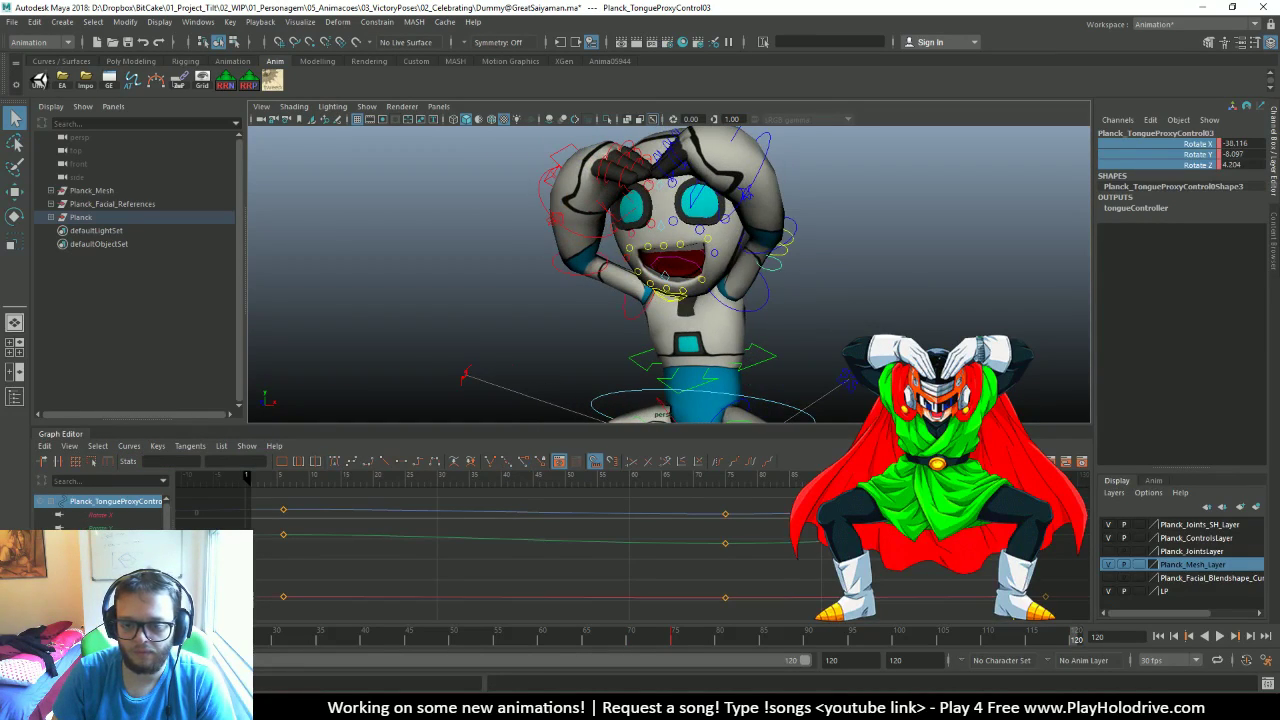
left_click_drag(770, 525, 455, 575)
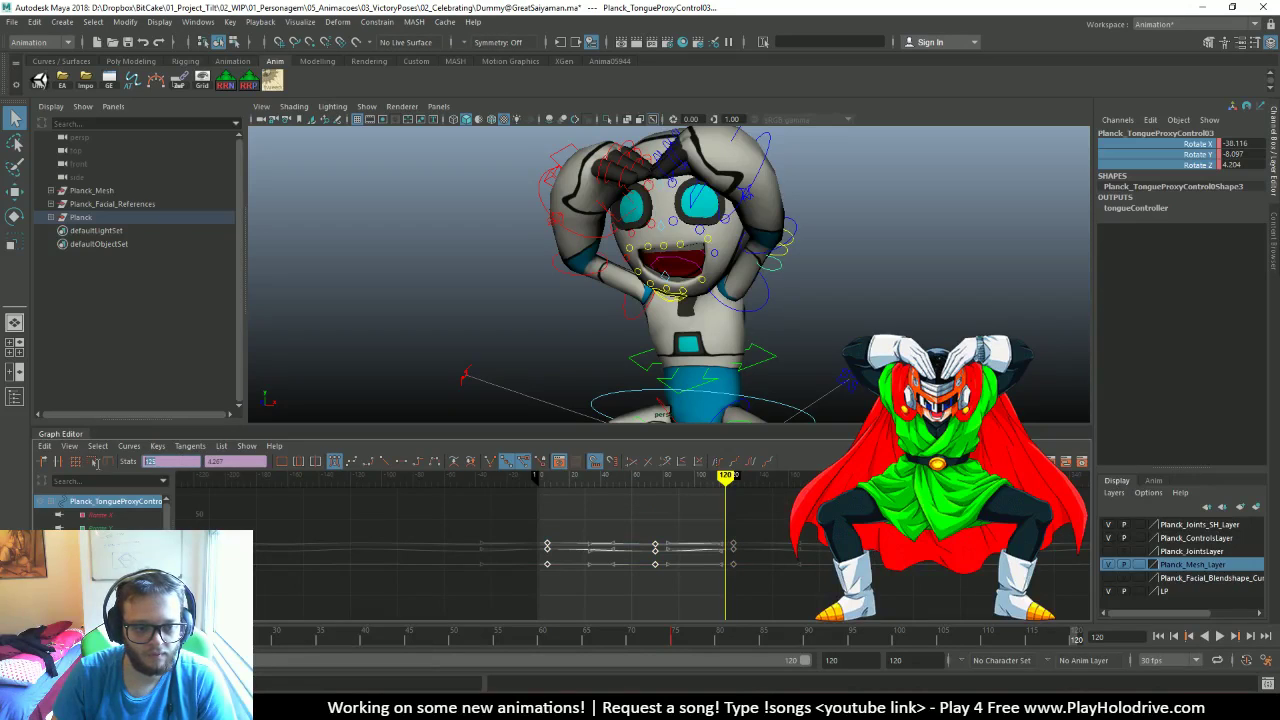
type("130")
key("Return")
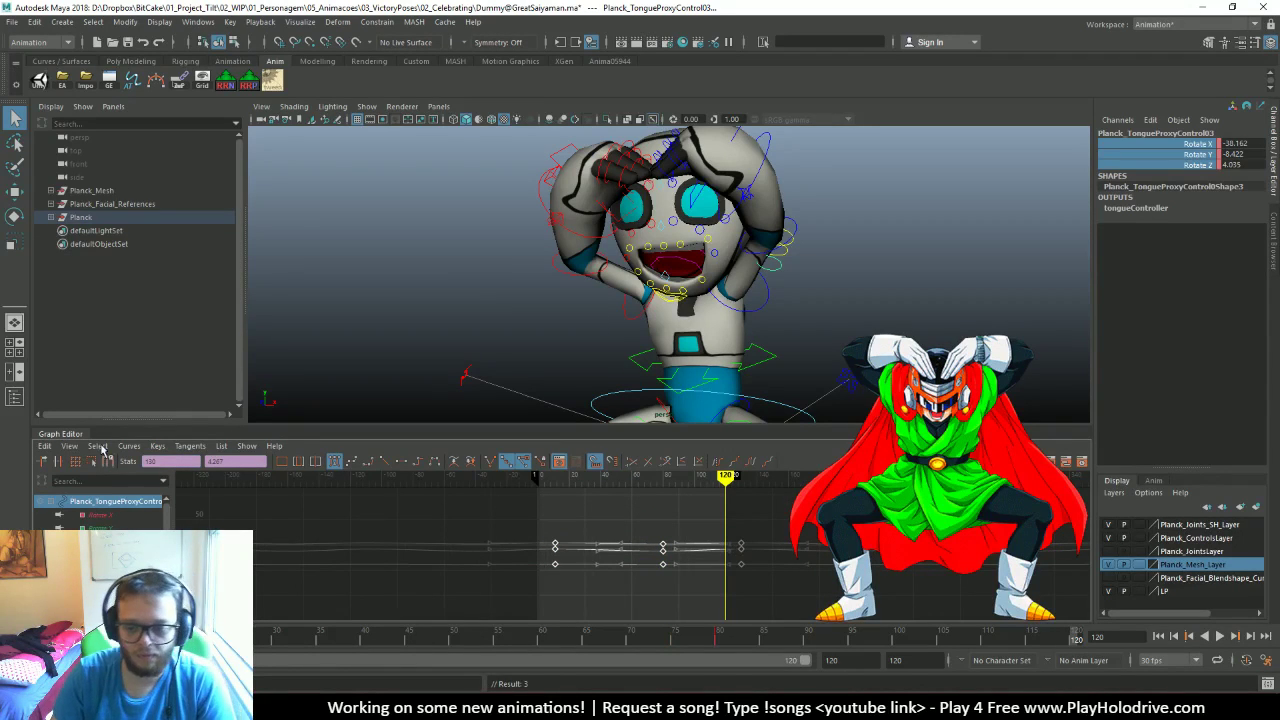
Play the animation from the start, examine the face up close and the whole body, and save the scene with nothing selected
left_click(1160, 636)
left_click(1219, 636)
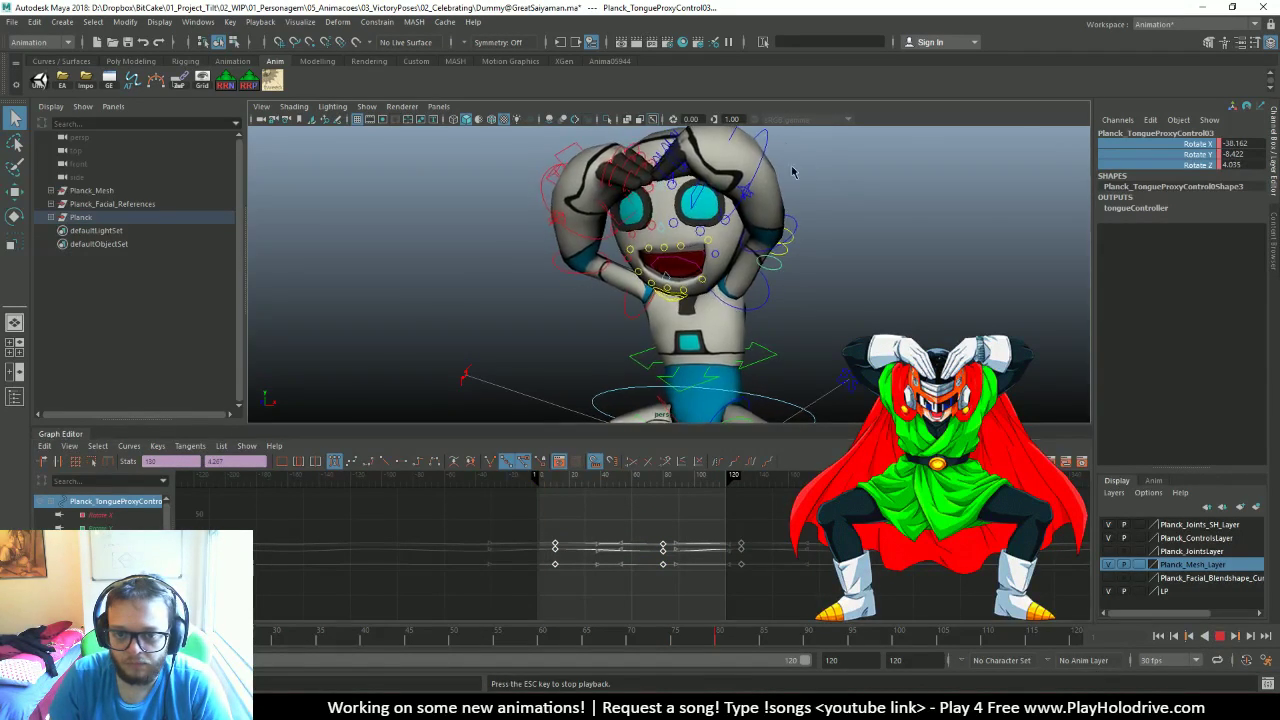
scroll(738, 222, "up", 5)
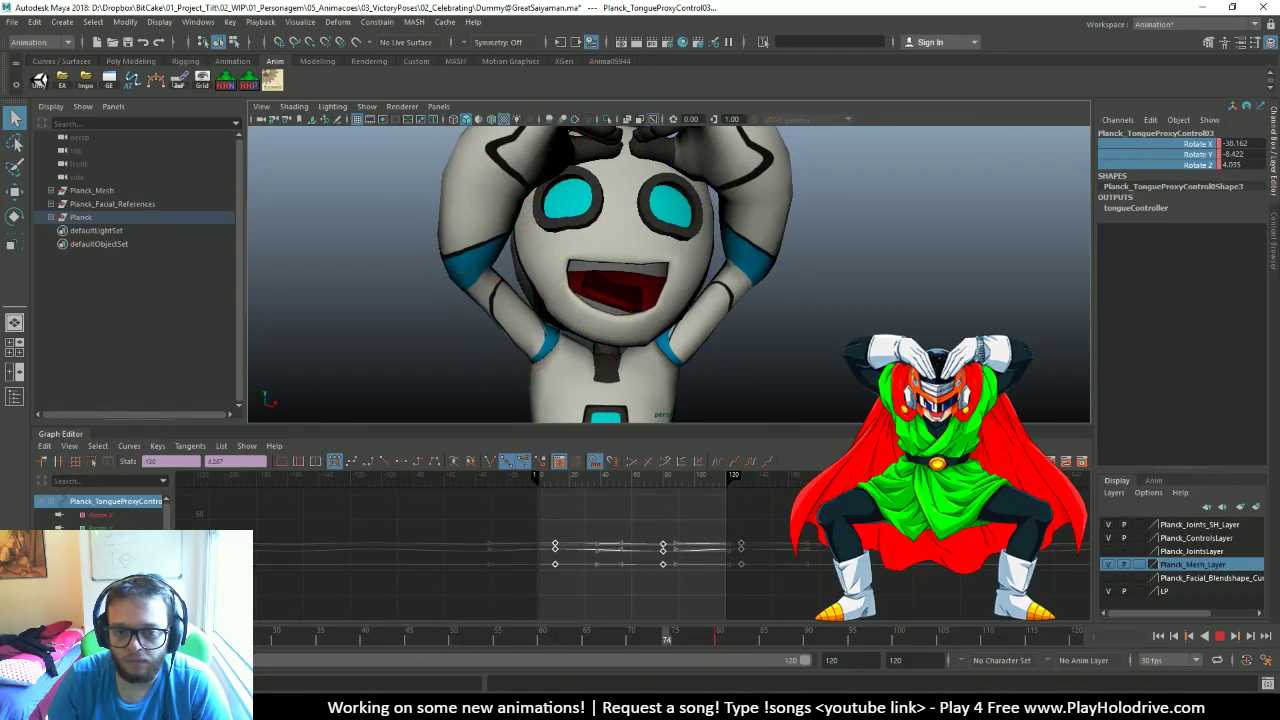
left_click_drag(784, 426, 784, 472)
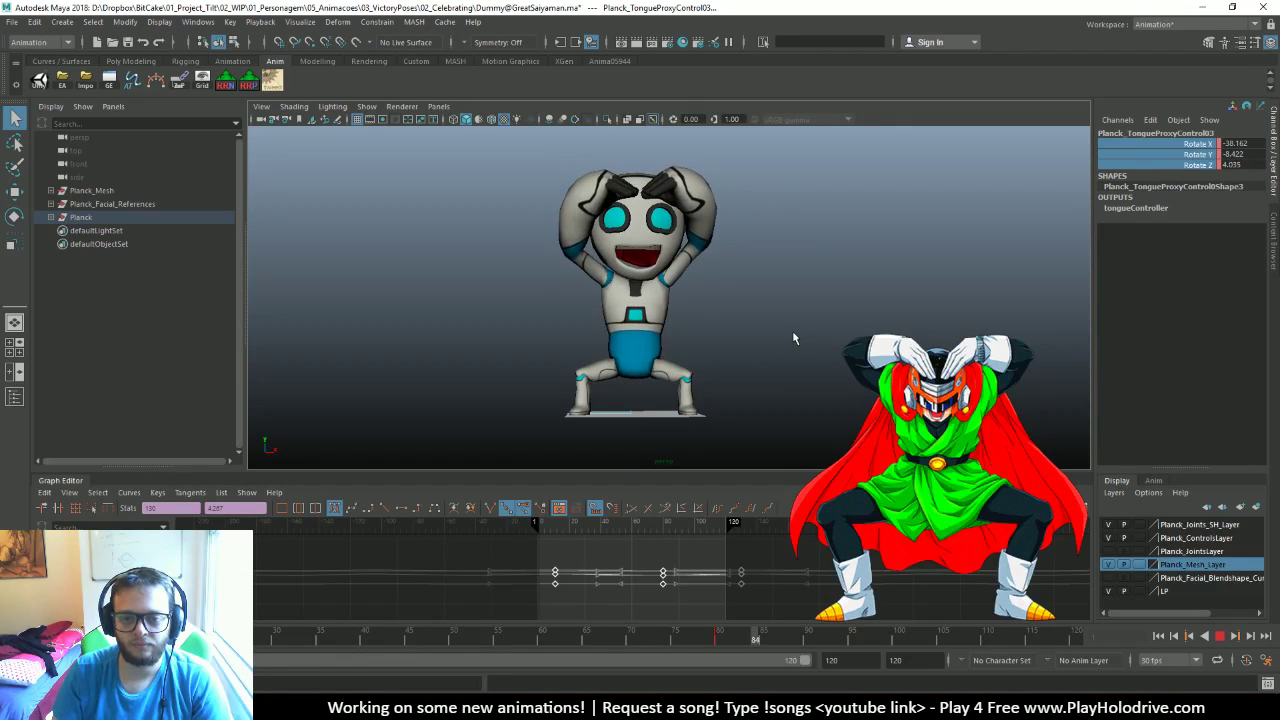
key("Escape")
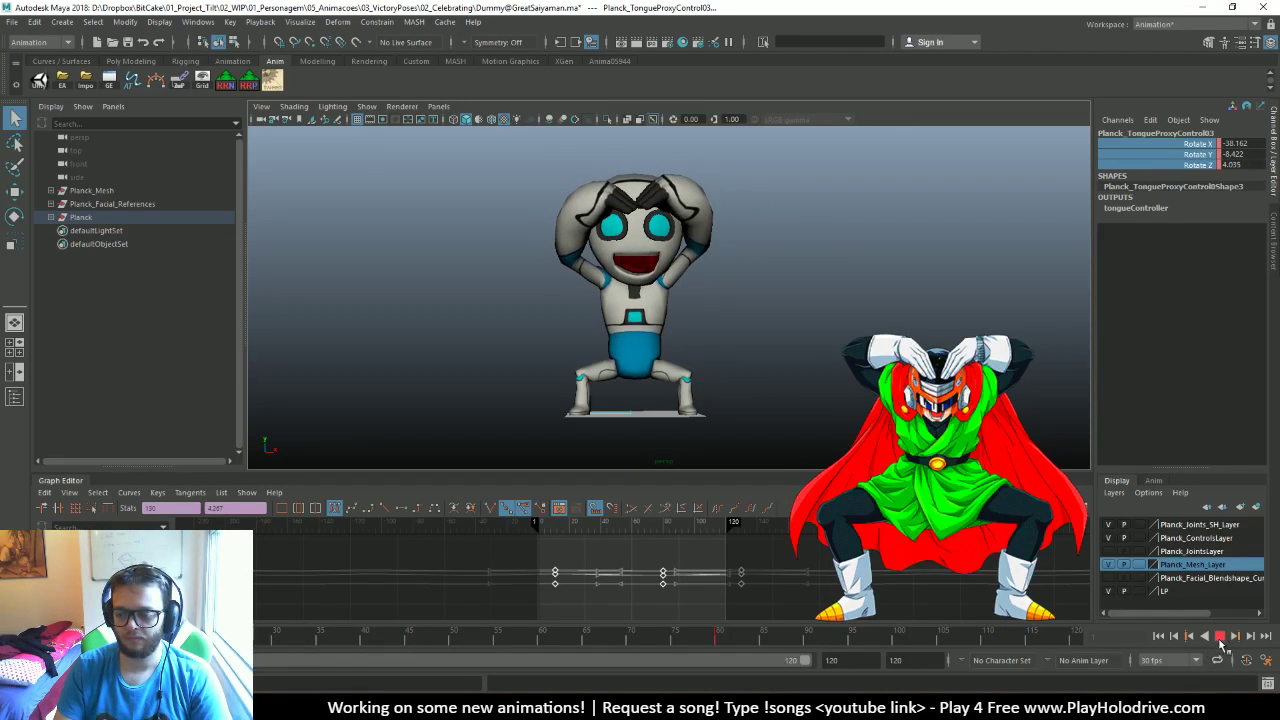
left_click(937, 342)
key("ctrl+s")
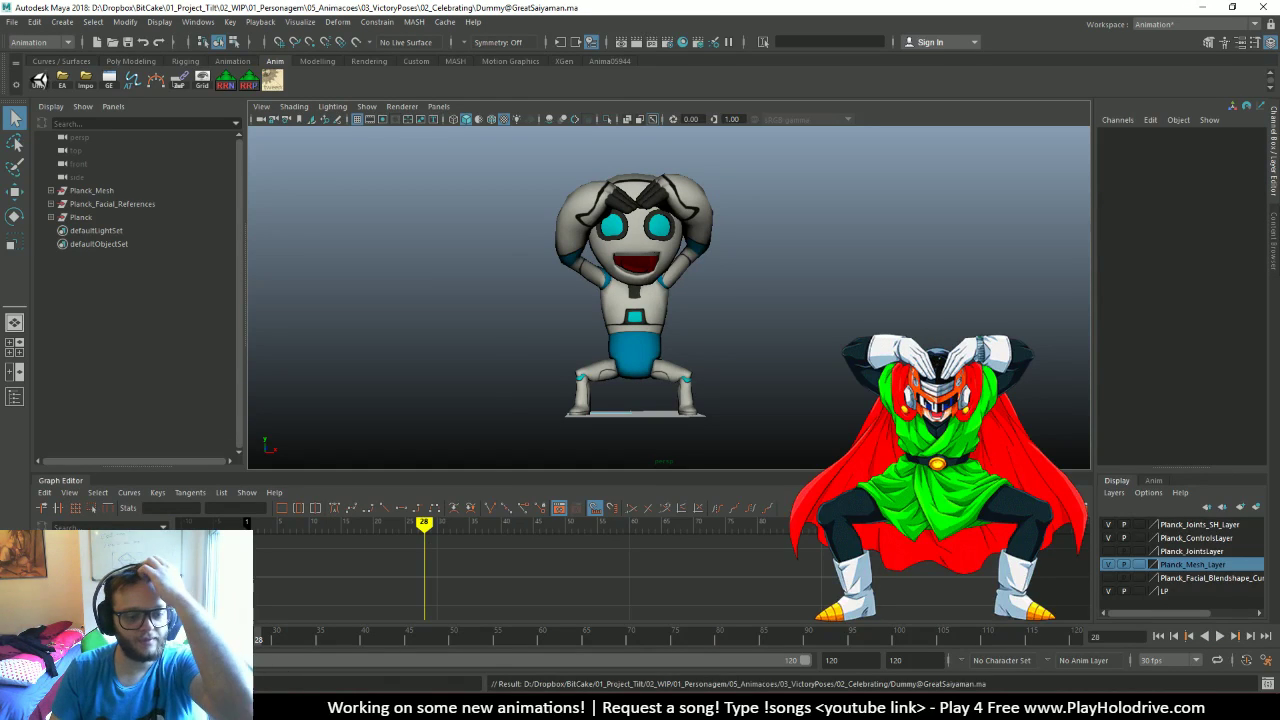
Switch to TortoiseHg and update the Holodrive repository to Player Icons & Victory Poses, discarding local changes without a backup
key("super")
key("super")
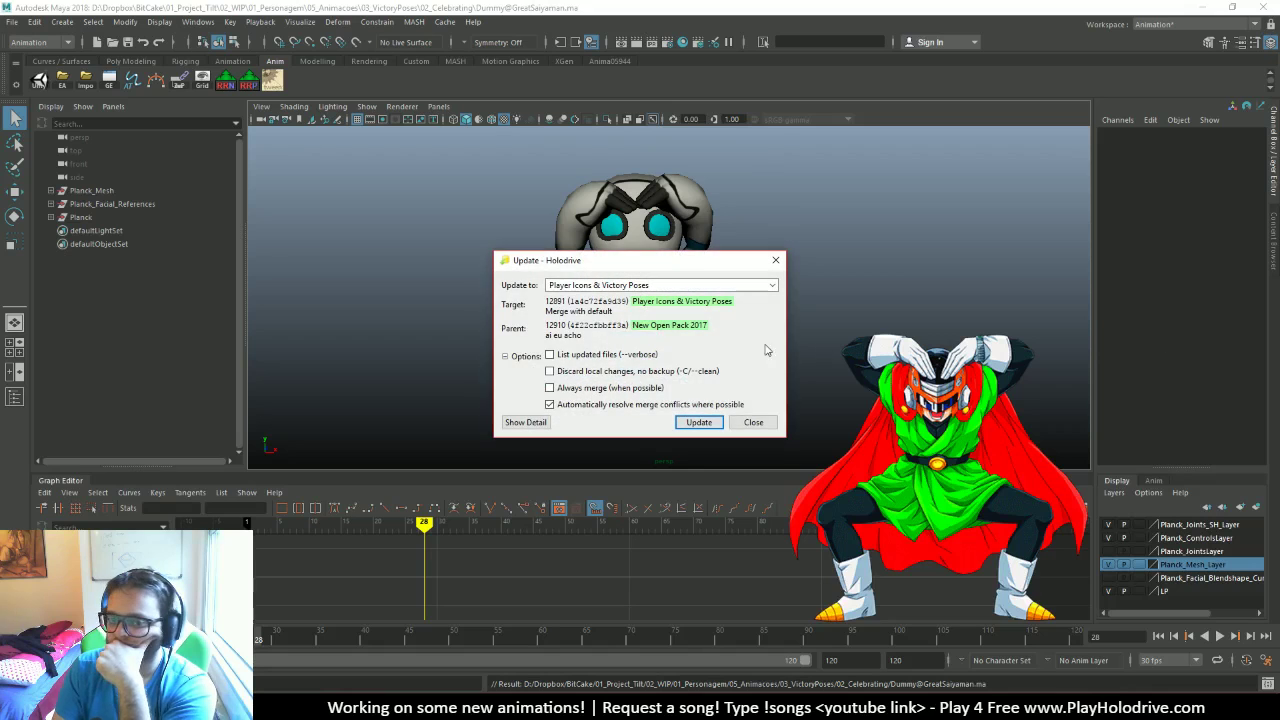
left_click(638, 372)
left_click(699, 422)
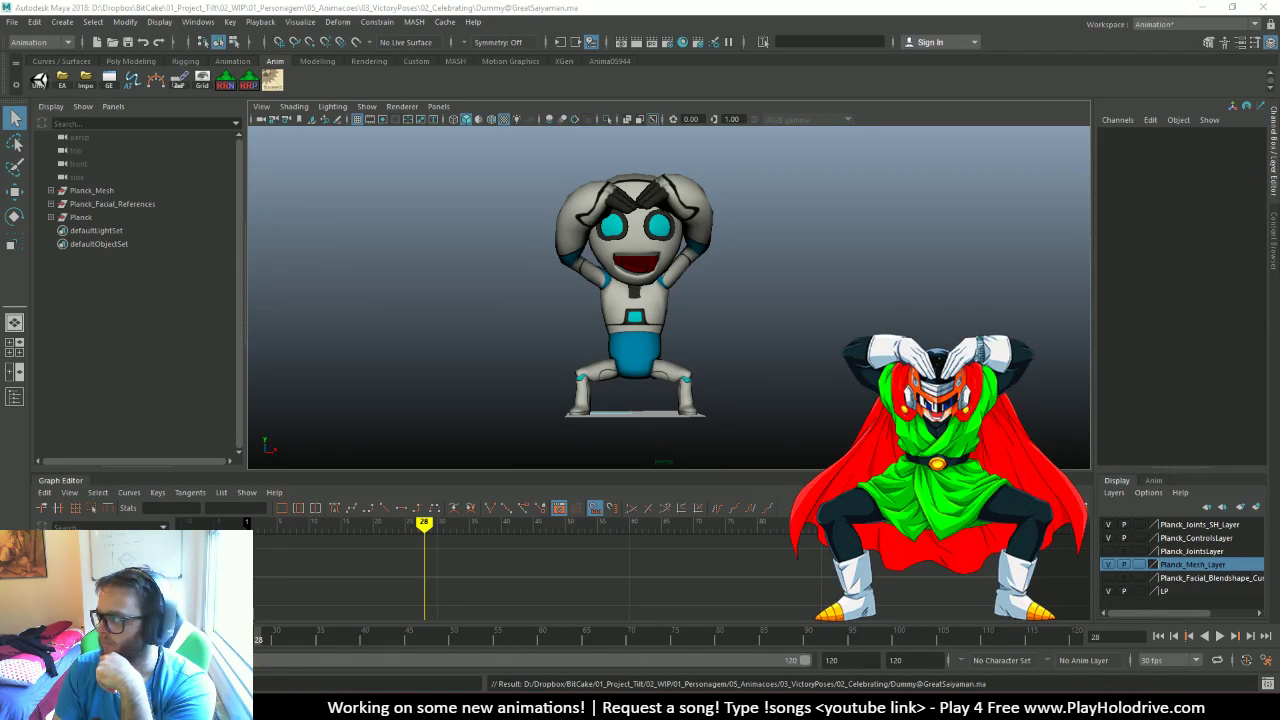
Open the Holodrive project in Unity and continue despite the non-matching editor version
key("super")
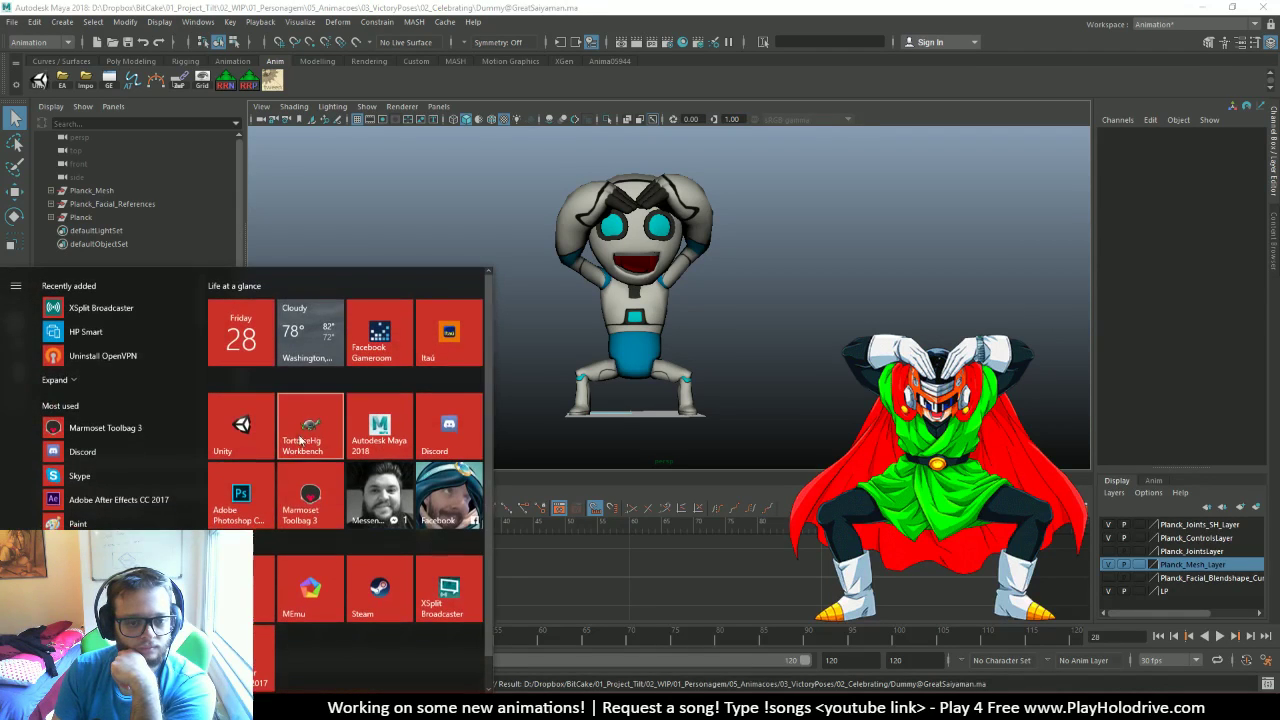
key("super")
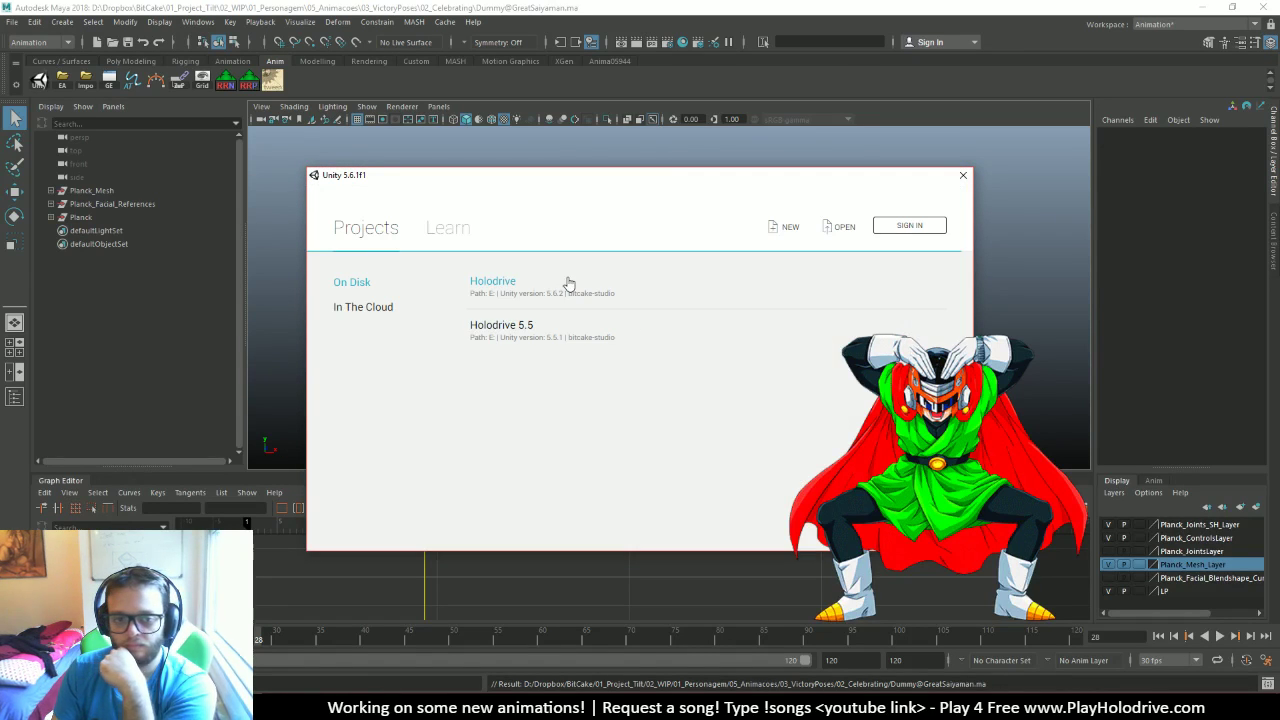
left_click(565, 282)
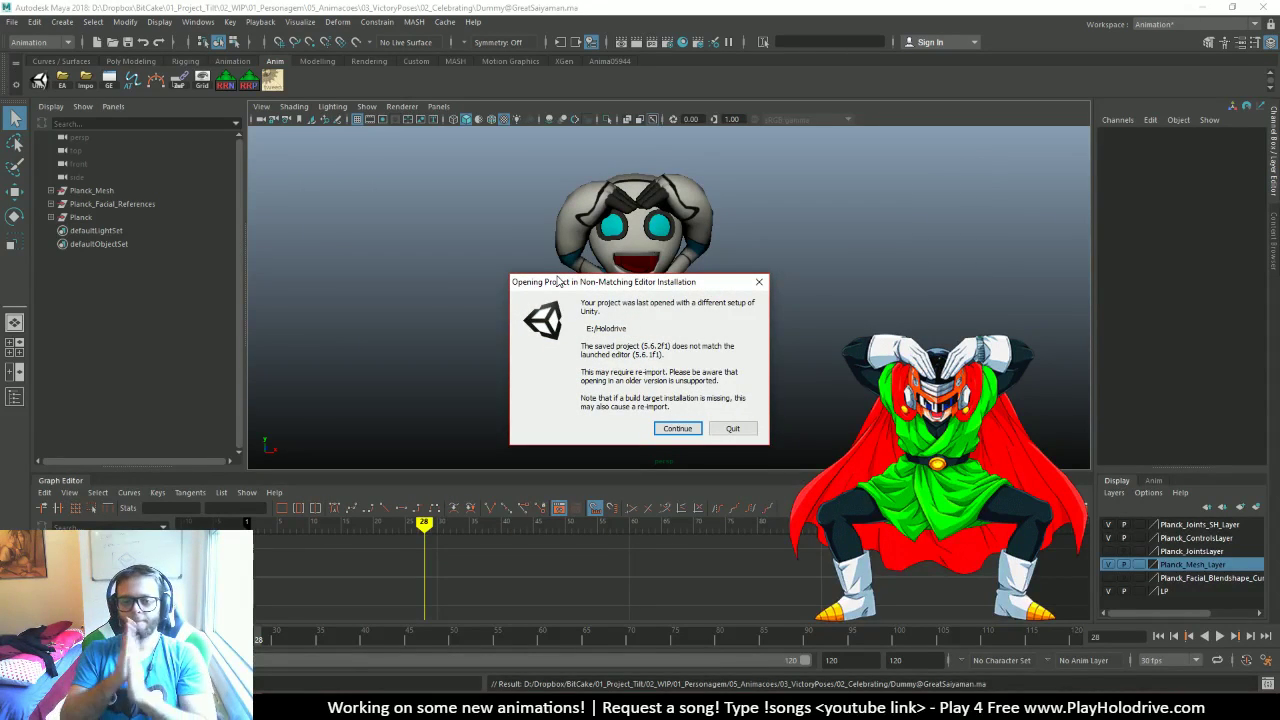
key("Return")
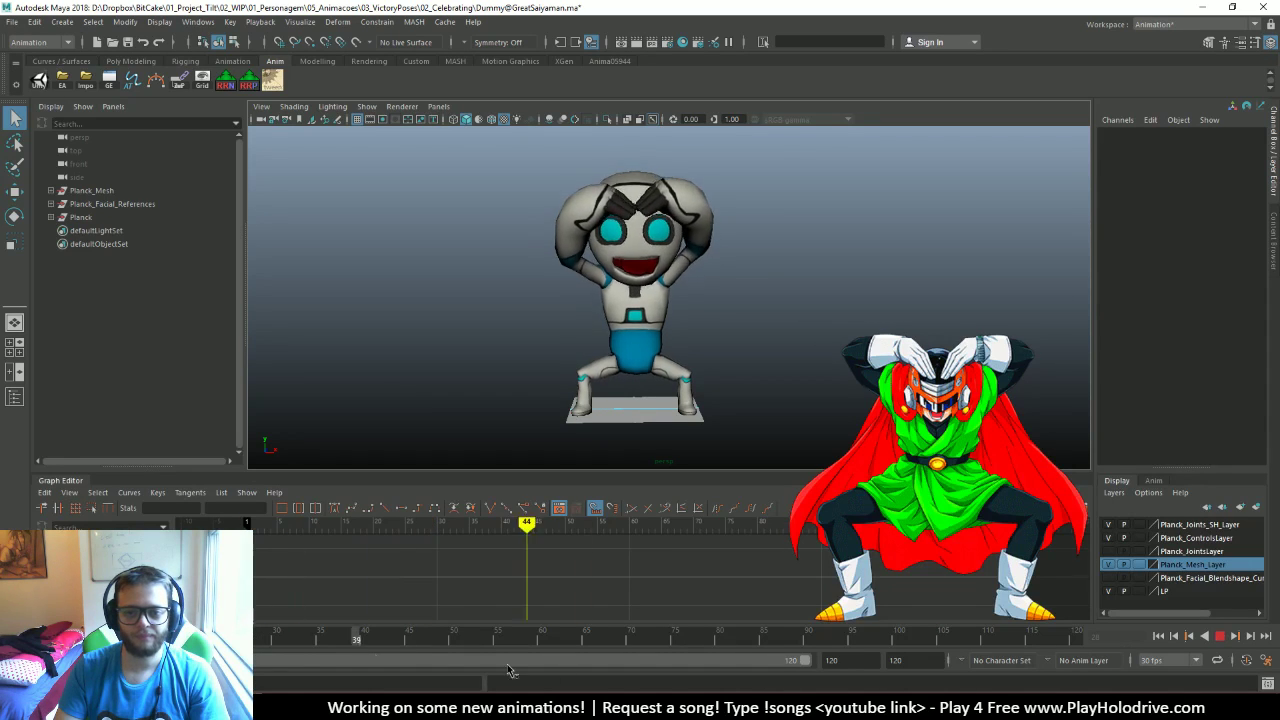
Return Maya to frame 1 and set the Unity exporter's directory to 03_Published/01_Personagem/04_Animacoes/03_VictoryPoses/02_Celebrating
key("alt+shift+v")
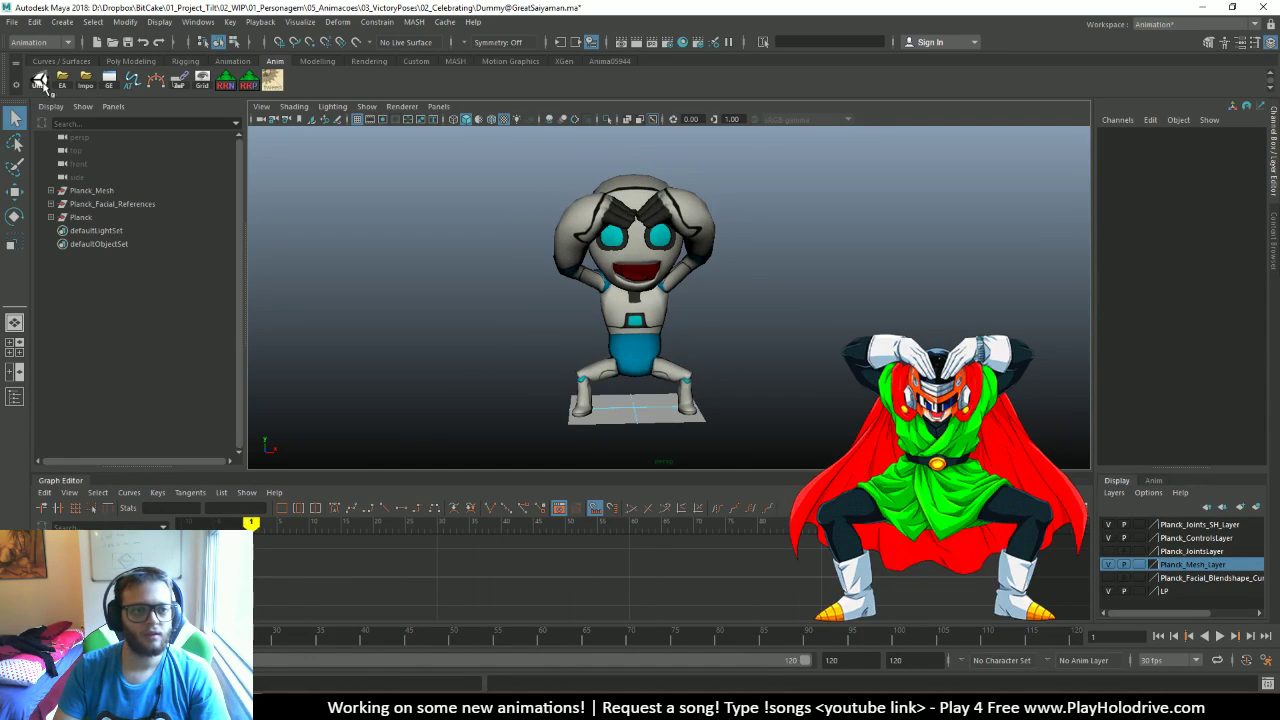
left_click(39, 80)
left_click(780, 484)
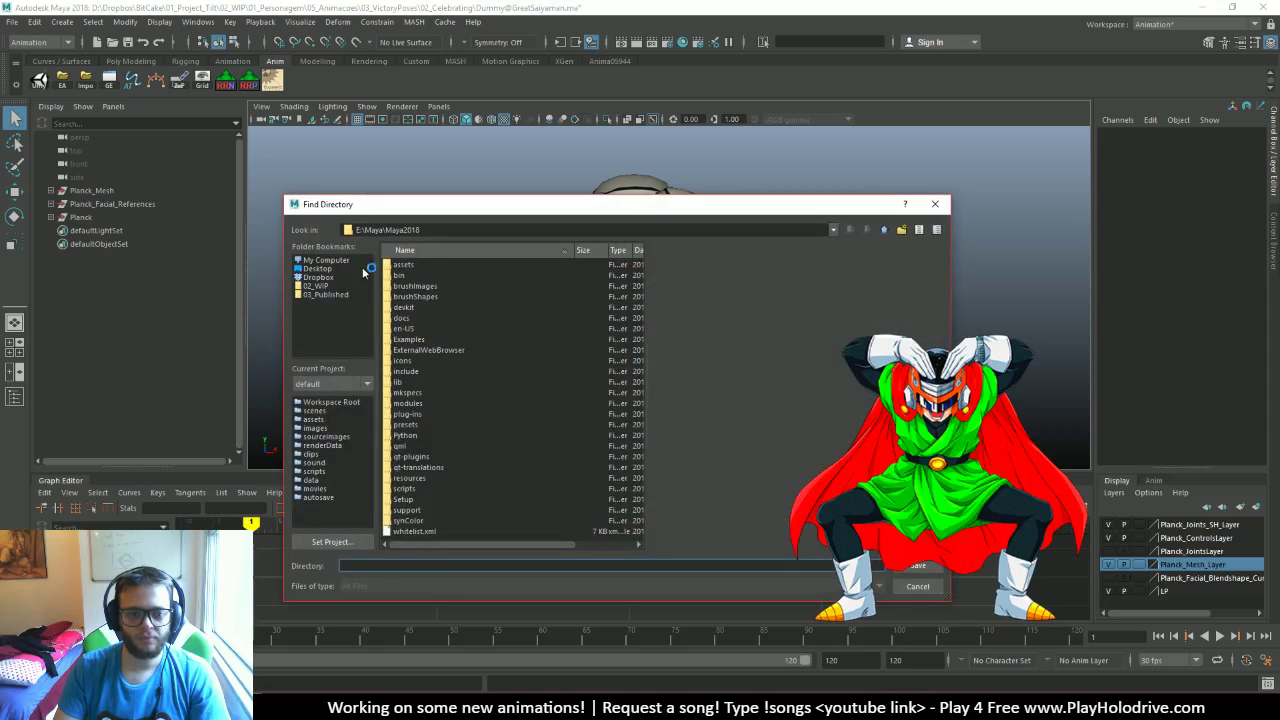
left_click(325, 294)
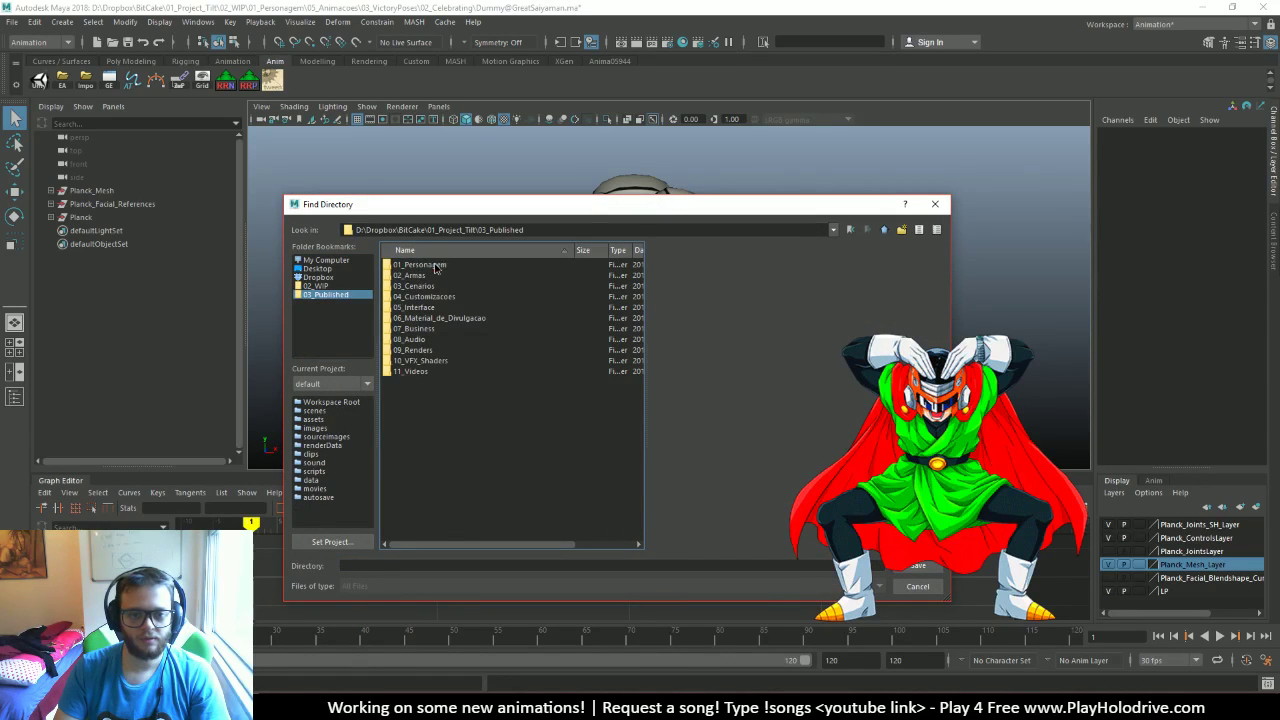
double_click(419, 371)
double_click(437, 306)
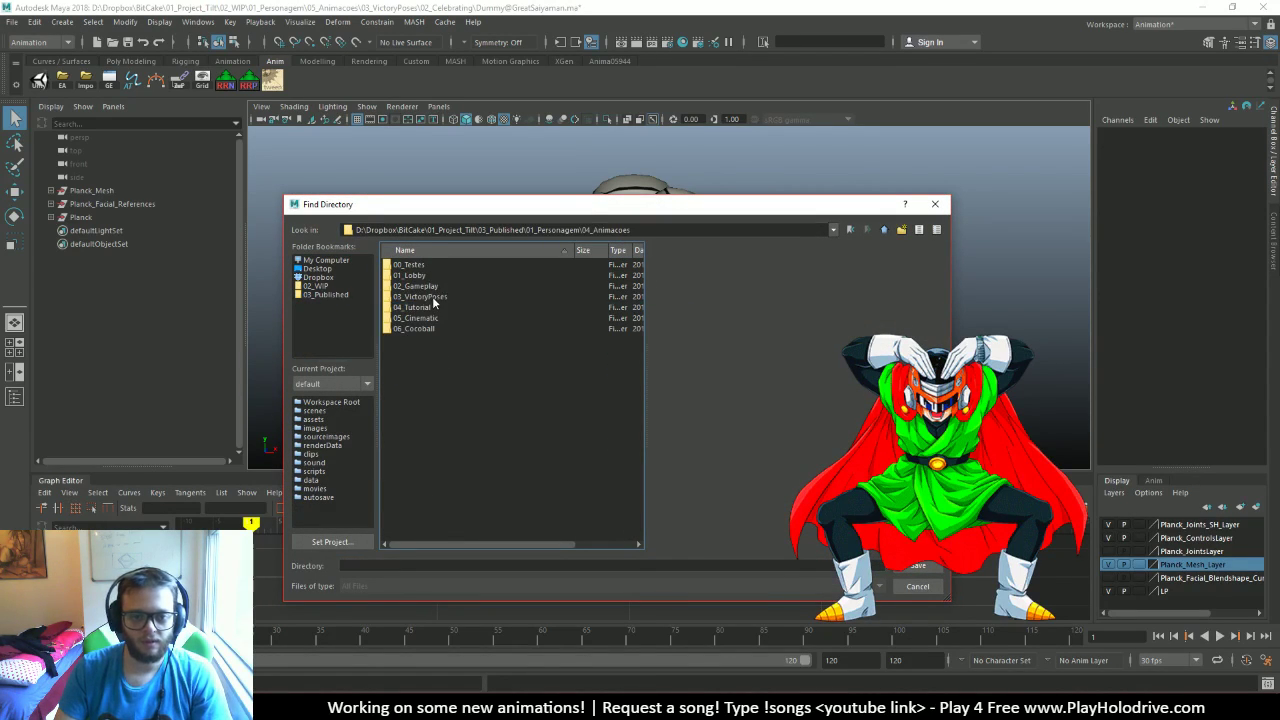
double_click(433, 296)
double_click(418, 275)
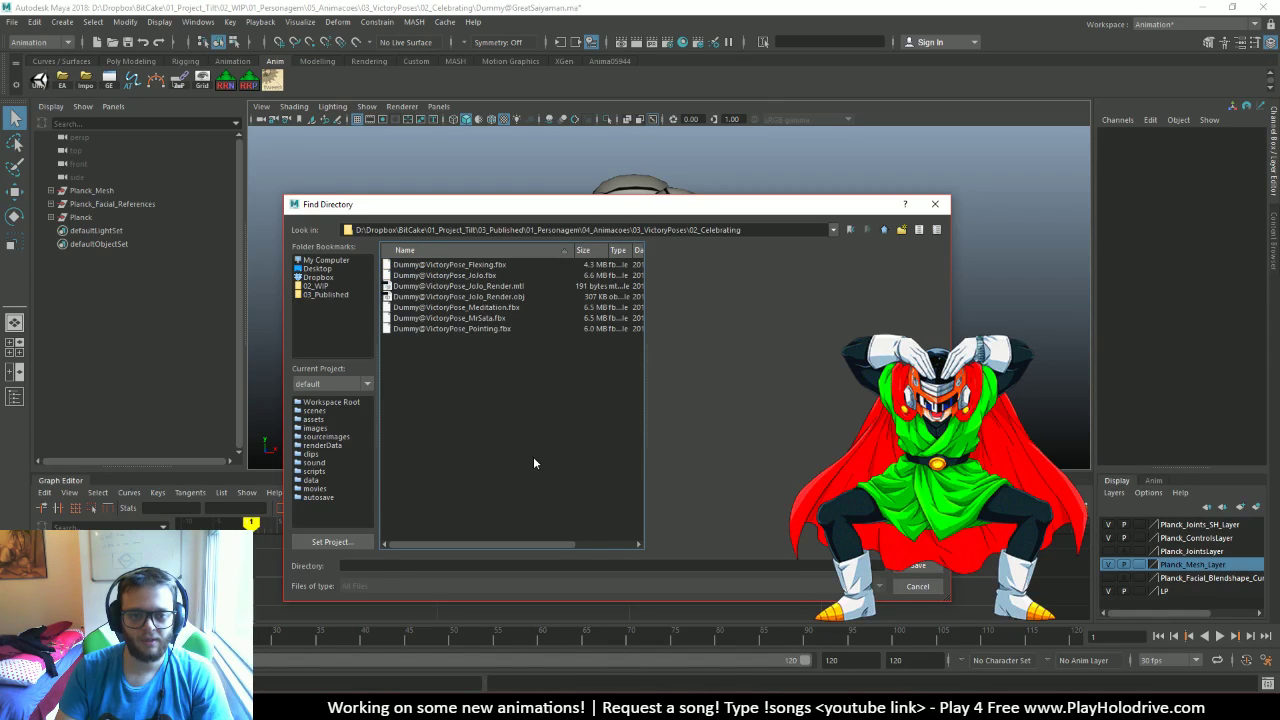
left_click(918, 566)
Name the export with the character Dummy and the animation GreatSaiyaman
left_click(693, 428)
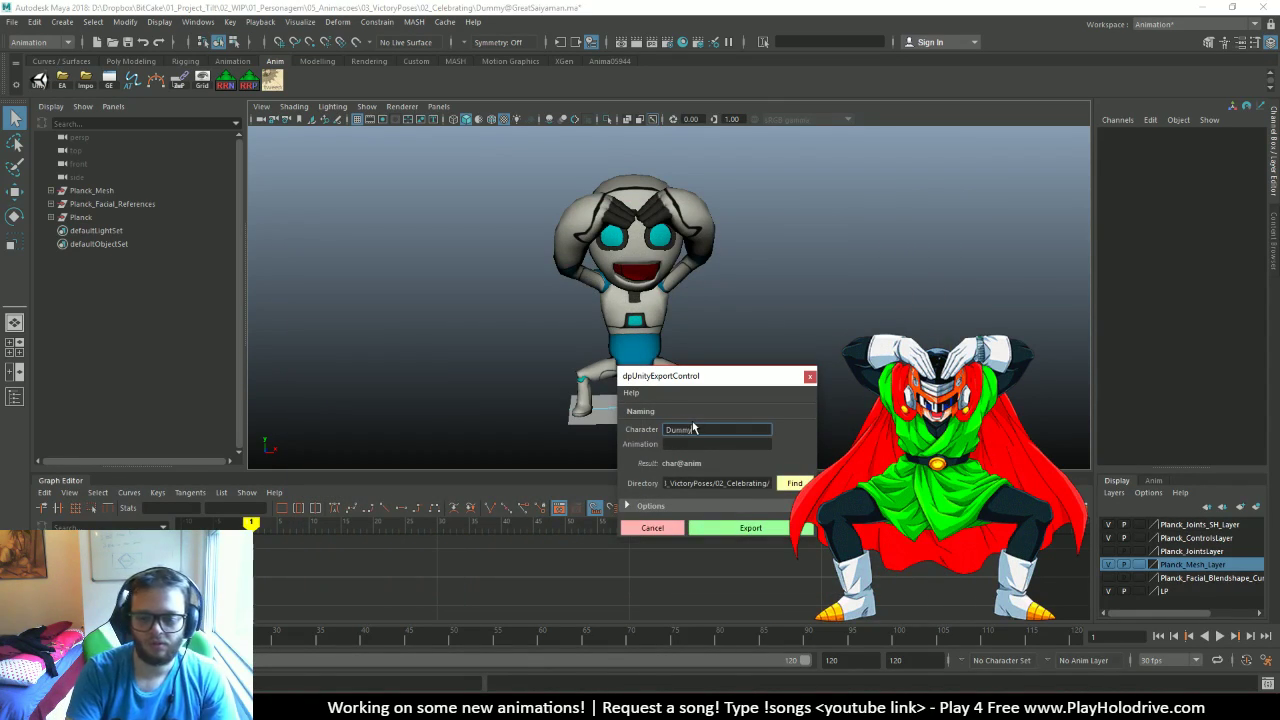
key("Tab")
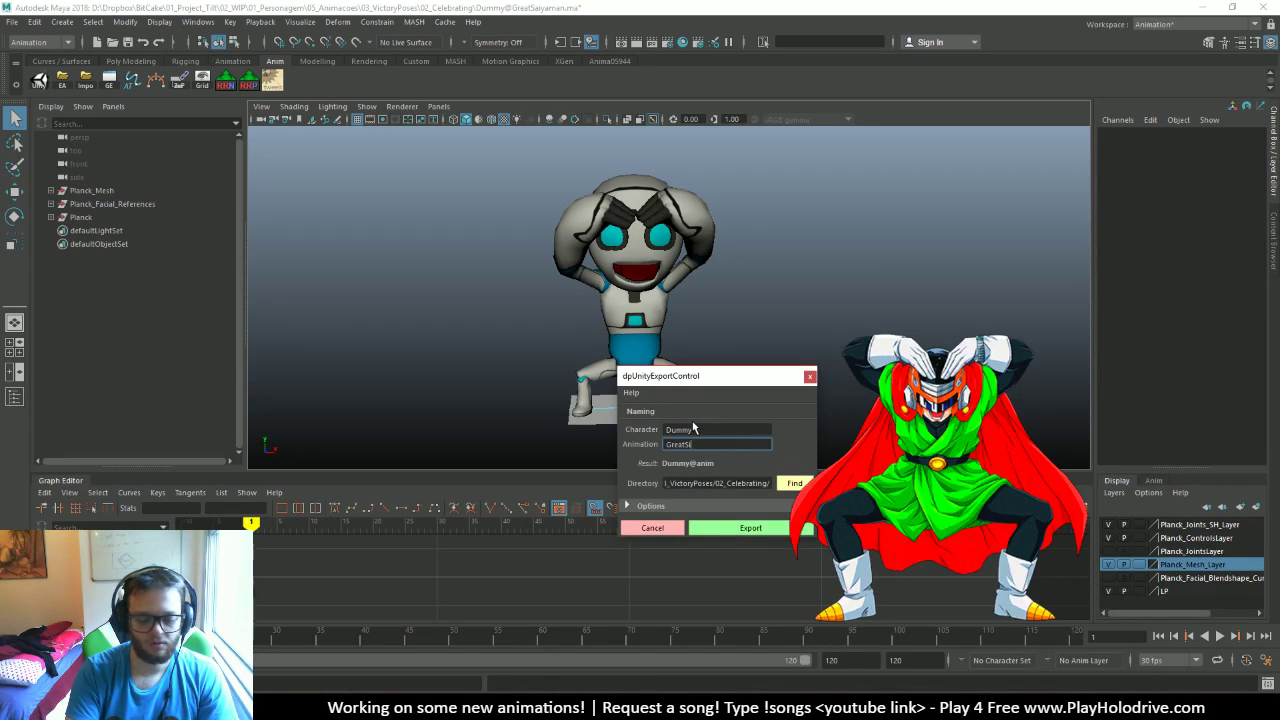
type("GreatSaiya")
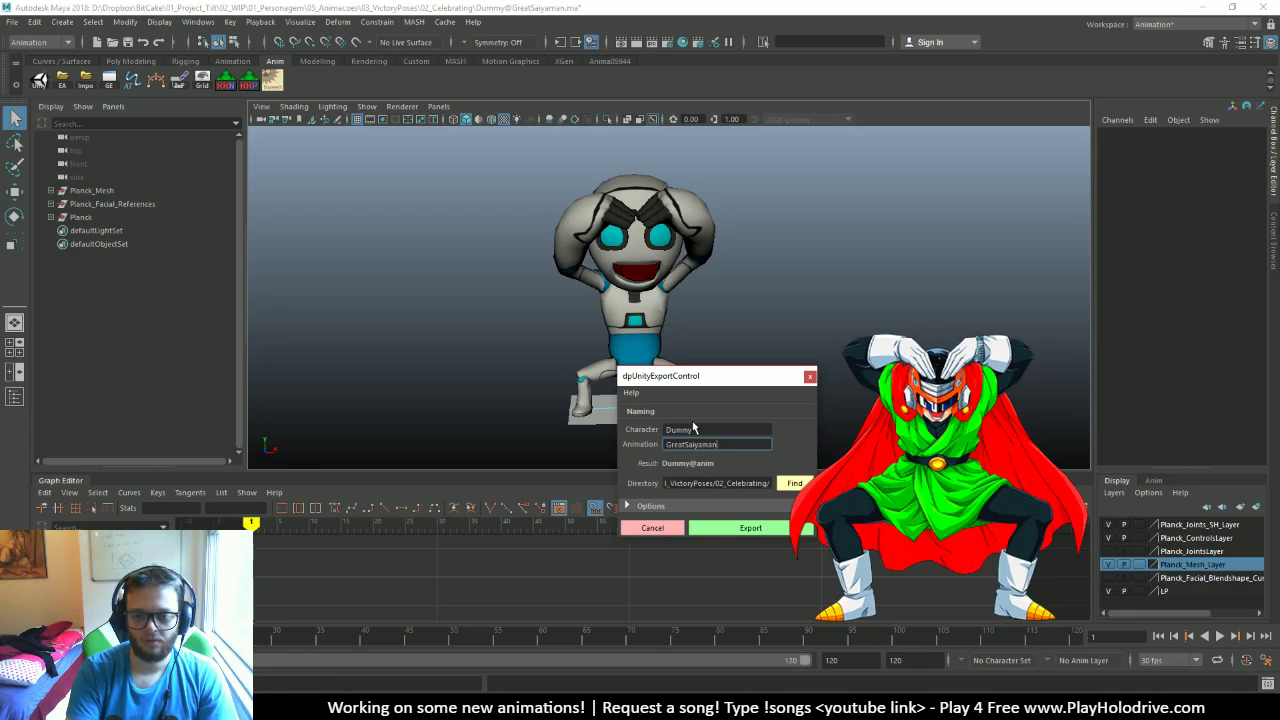
type("man")
key("Return")
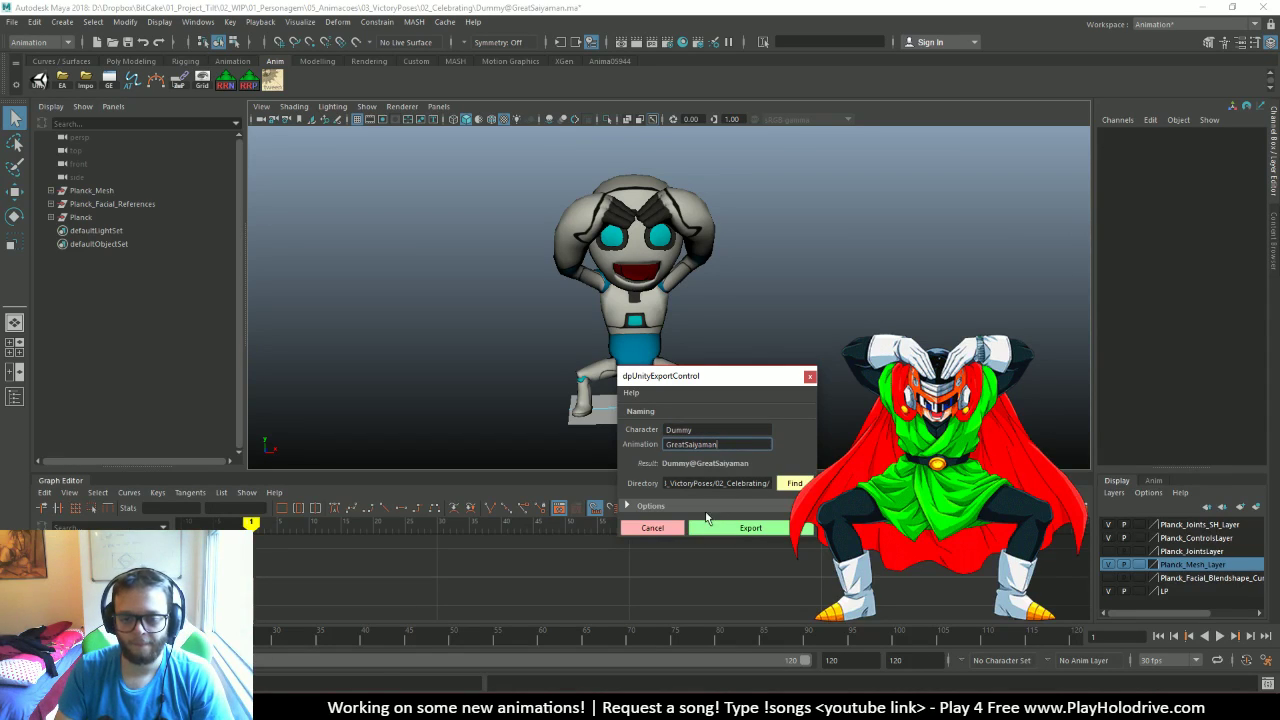
Review the export options, export the animation, and dismiss the export warnings and the exporter
left_click(709, 506)
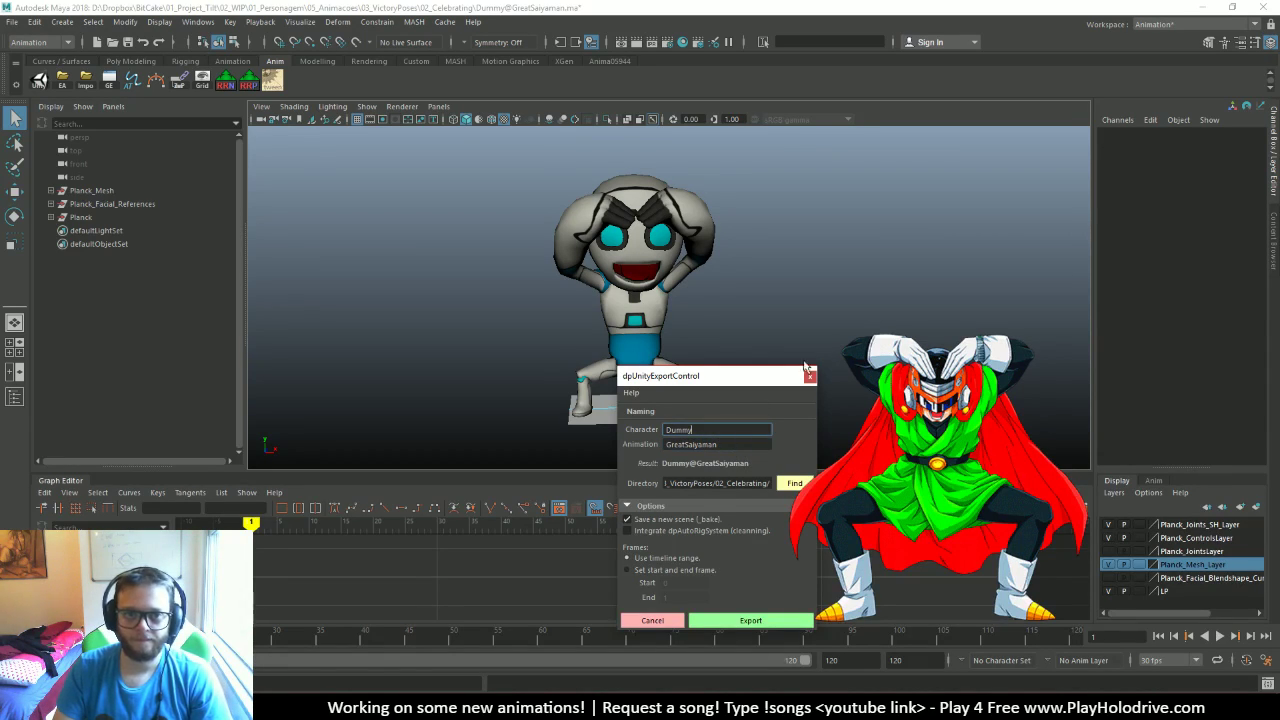
left_click(920, 280)
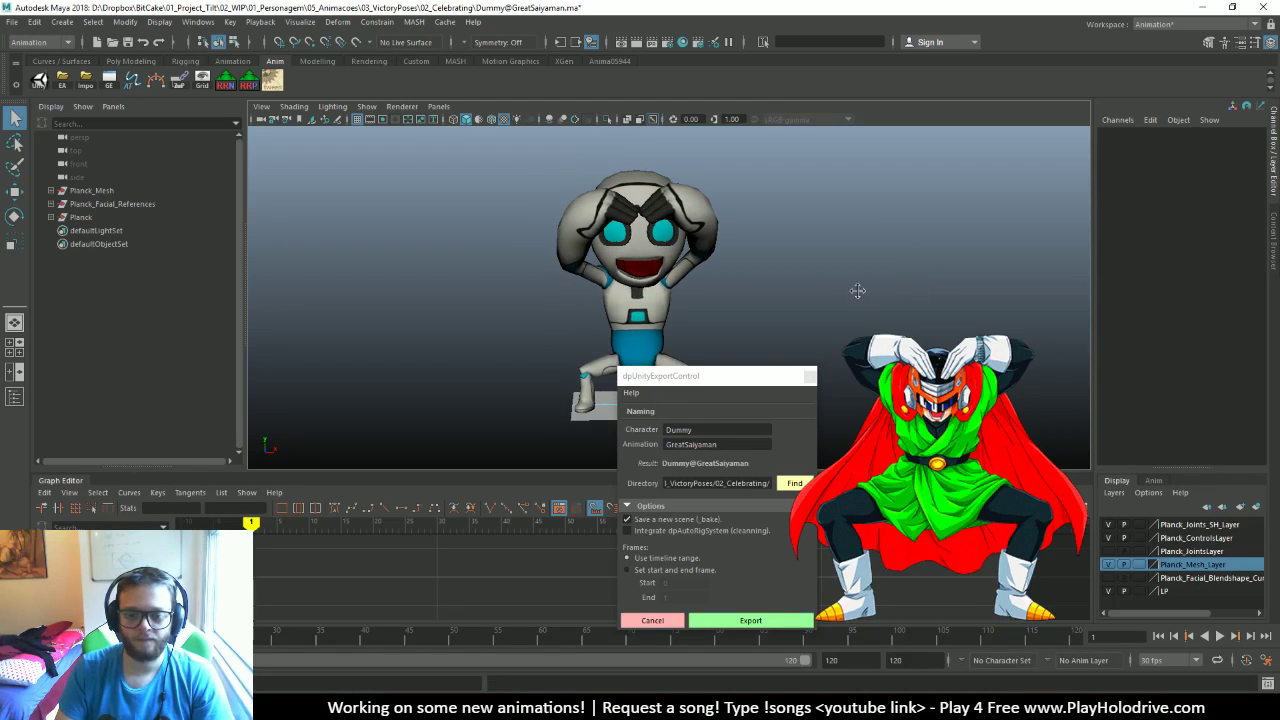
left_click(766, 616)
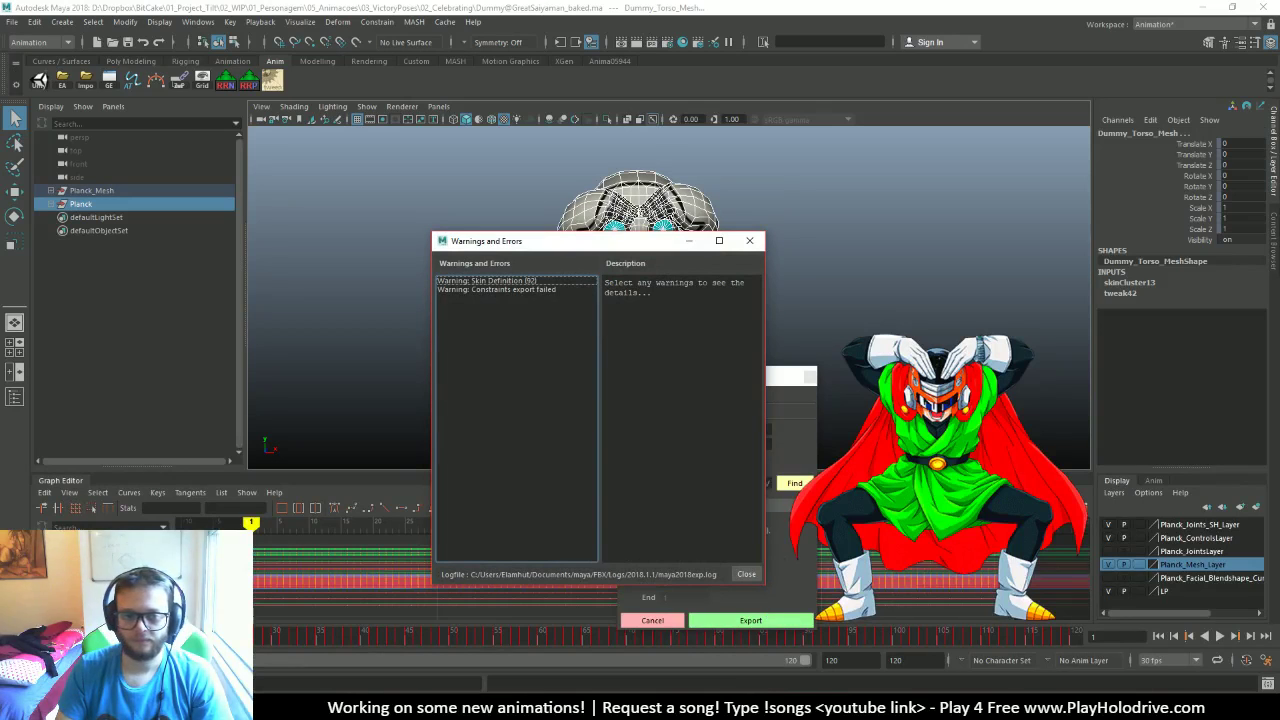
left_click(749, 240)
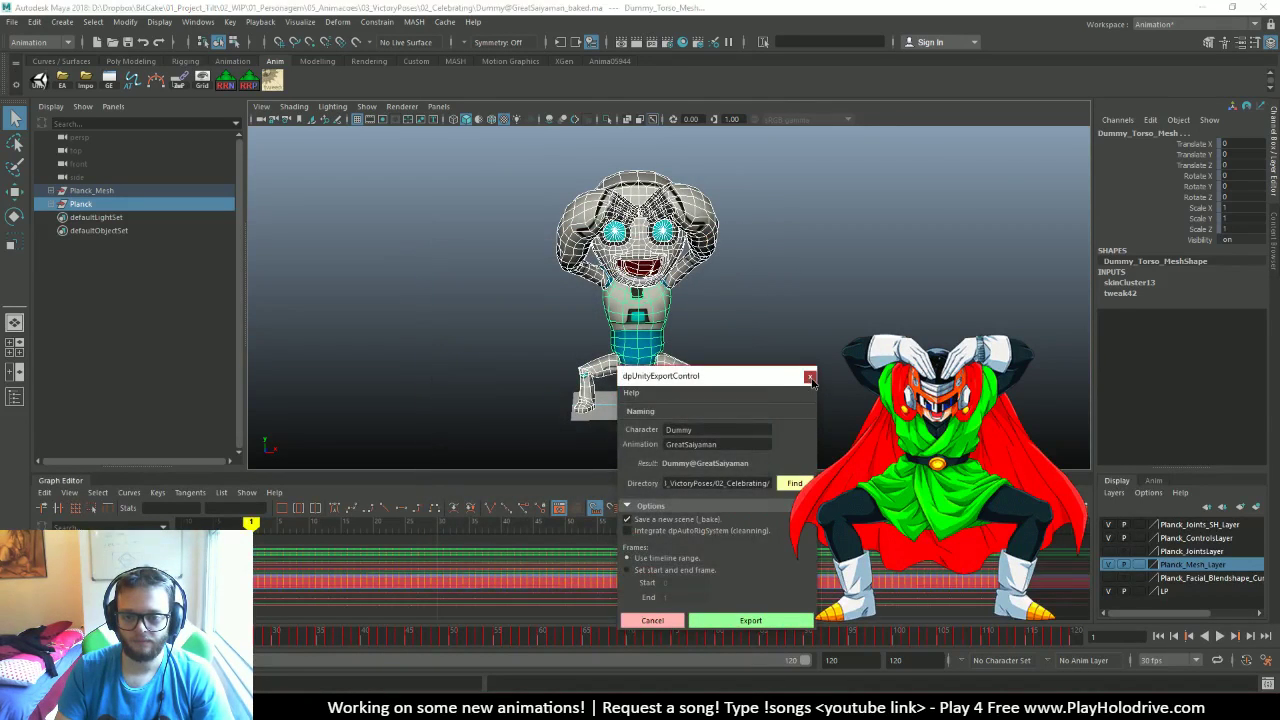
left_click(810, 377)
Play back the baked animation to check it and clear the selection
key("alt+v")
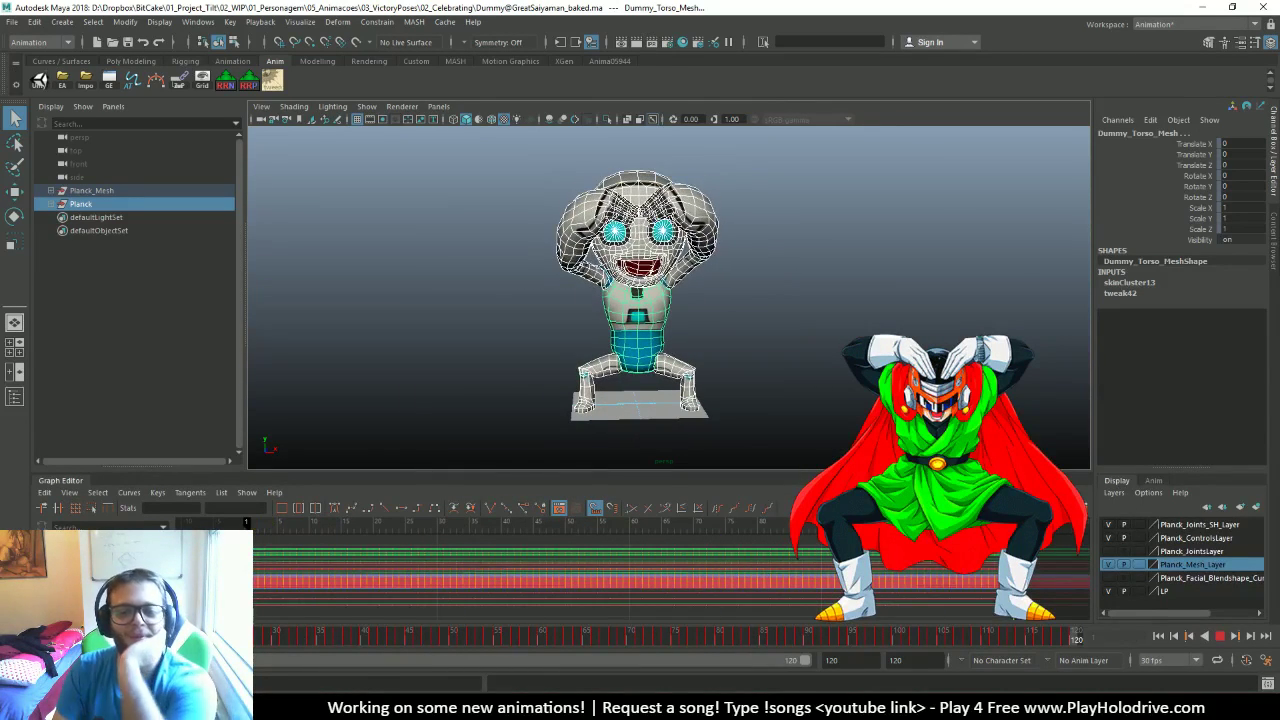
key("alt+v")
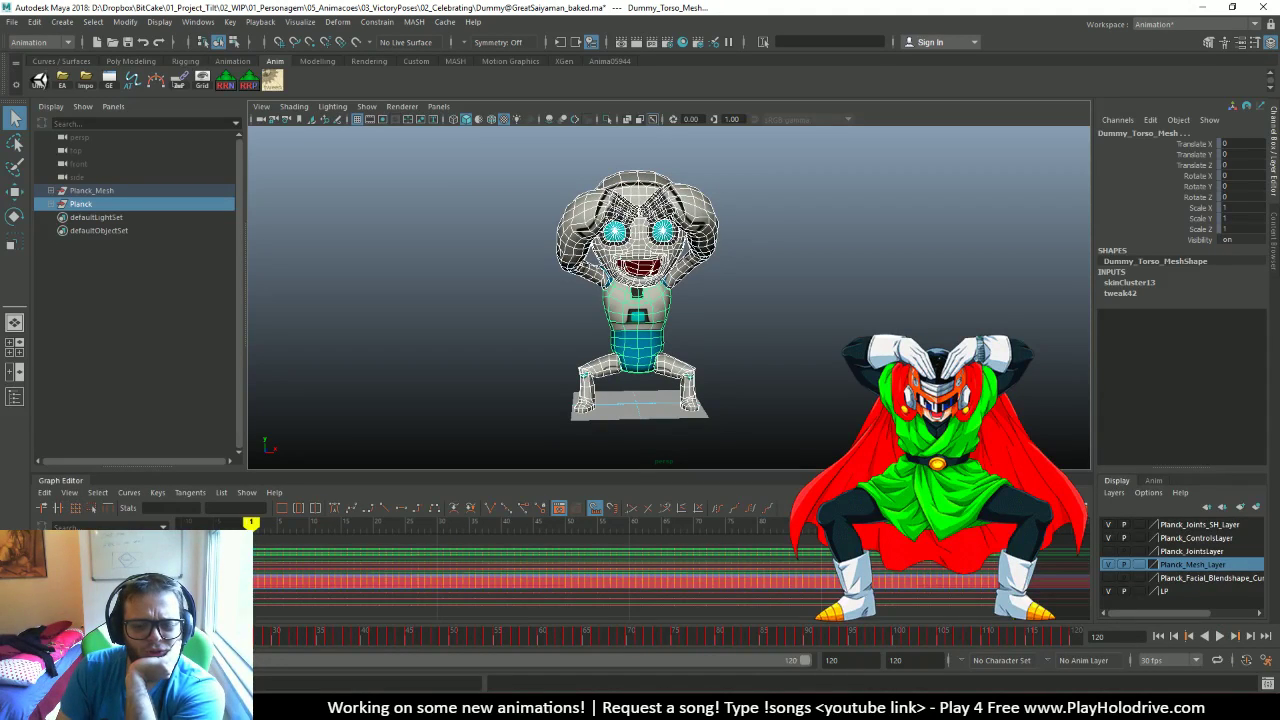
key("alt+v")
left_click(460, 311)
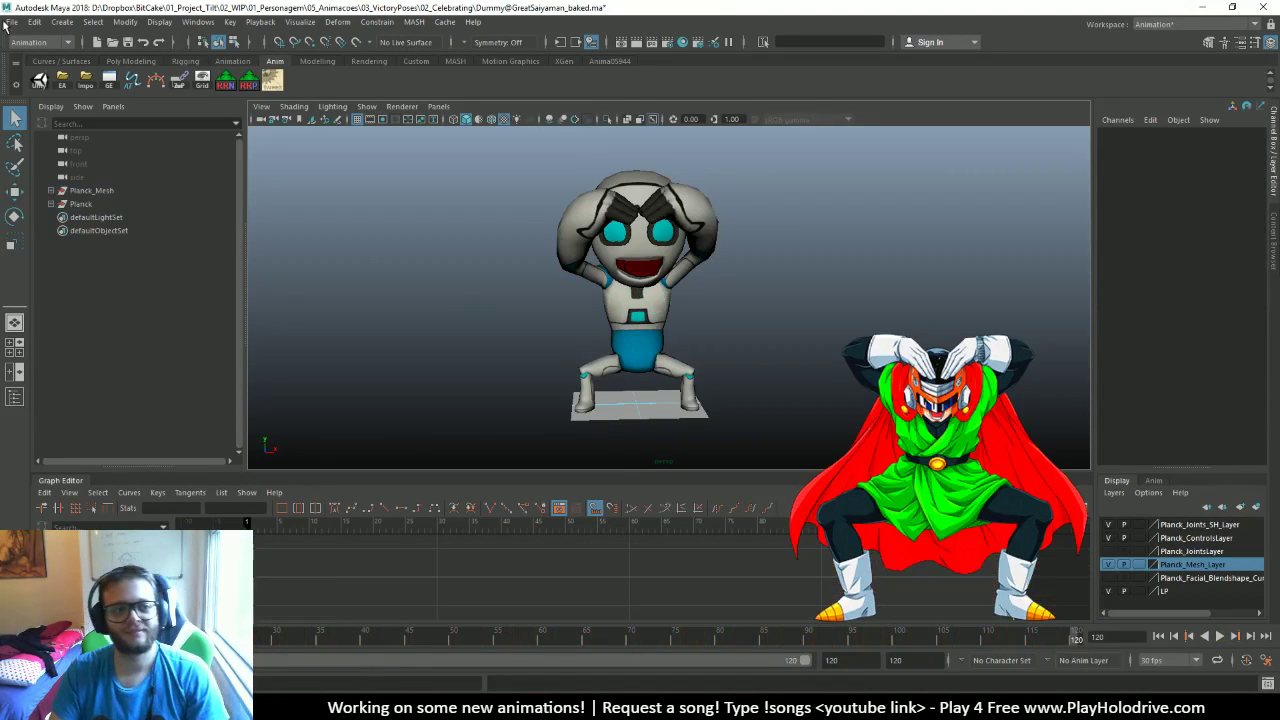
left_click(11, 21)
left_click(48, 62)
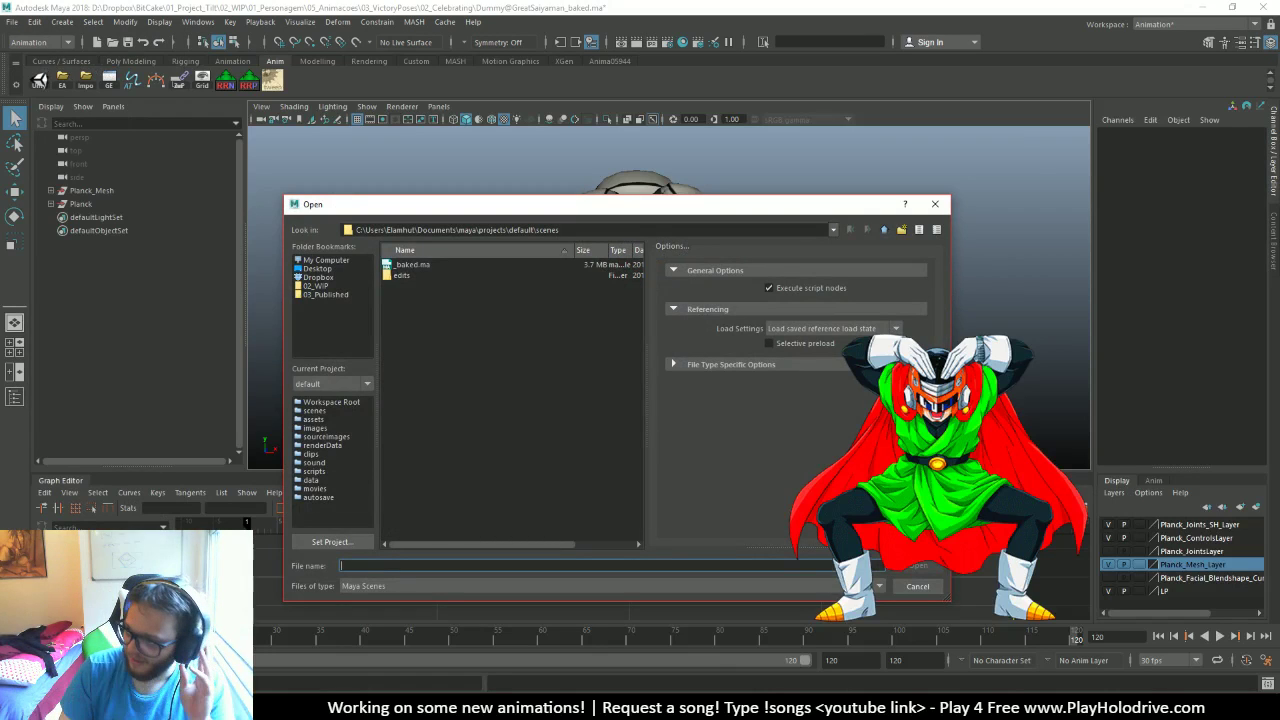
left_click(342, 294)
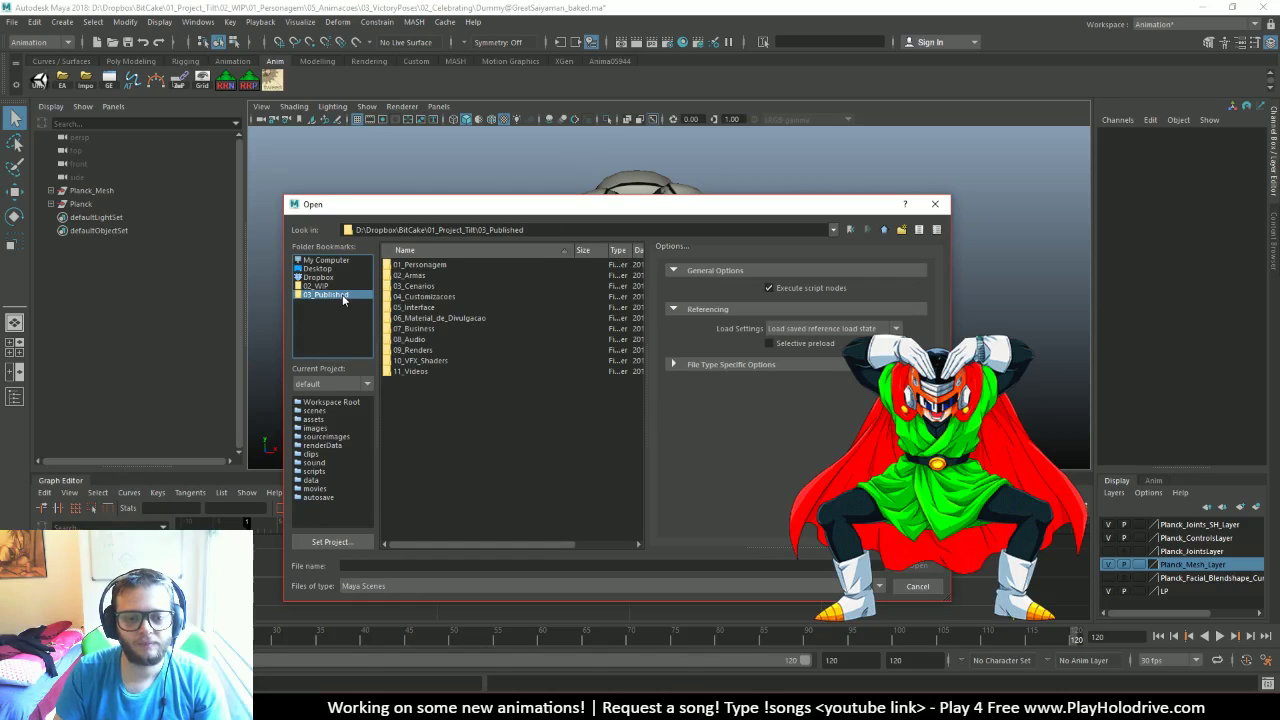
left_click(348, 286)
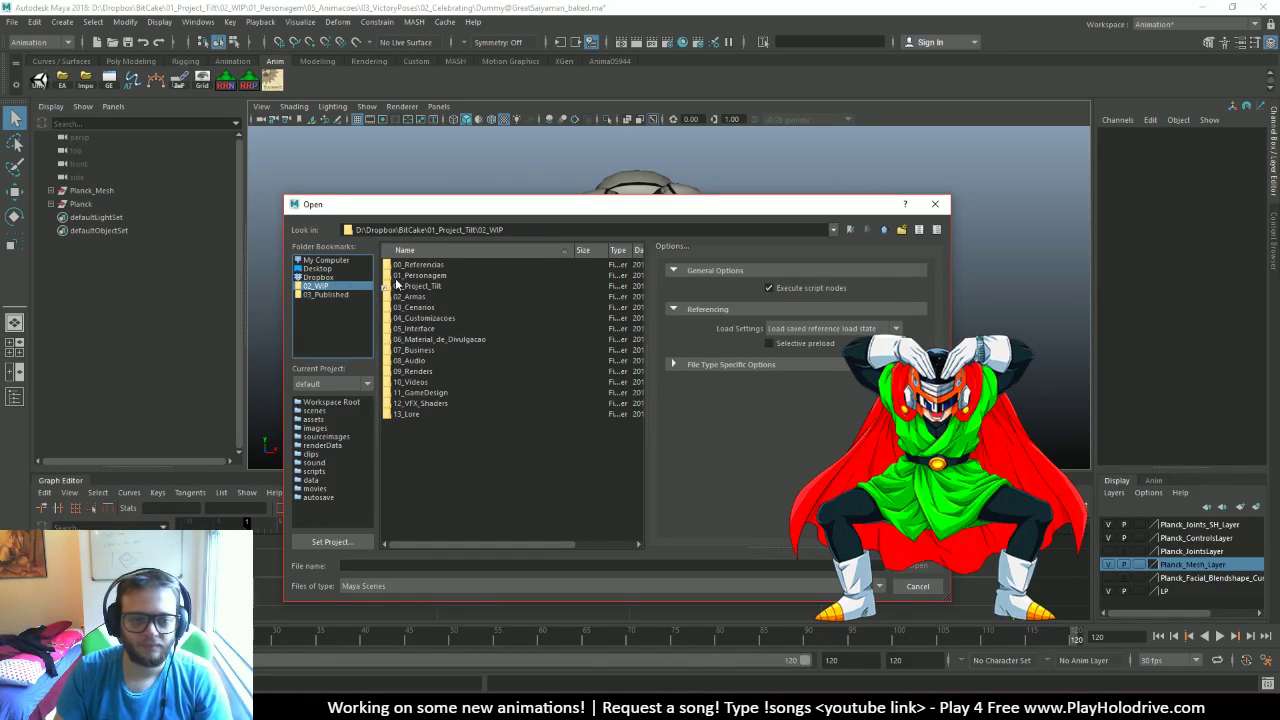
double_click(438, 277)
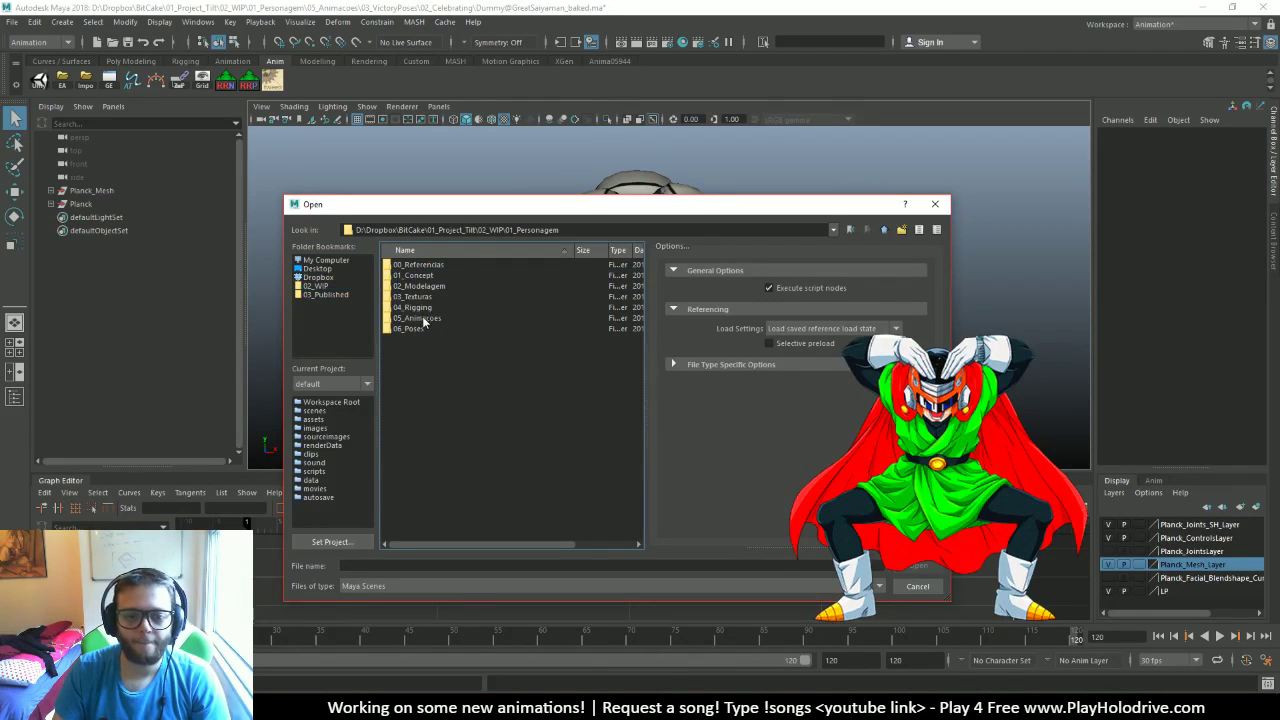
double_click(424, 319)
double_click(436, 297)
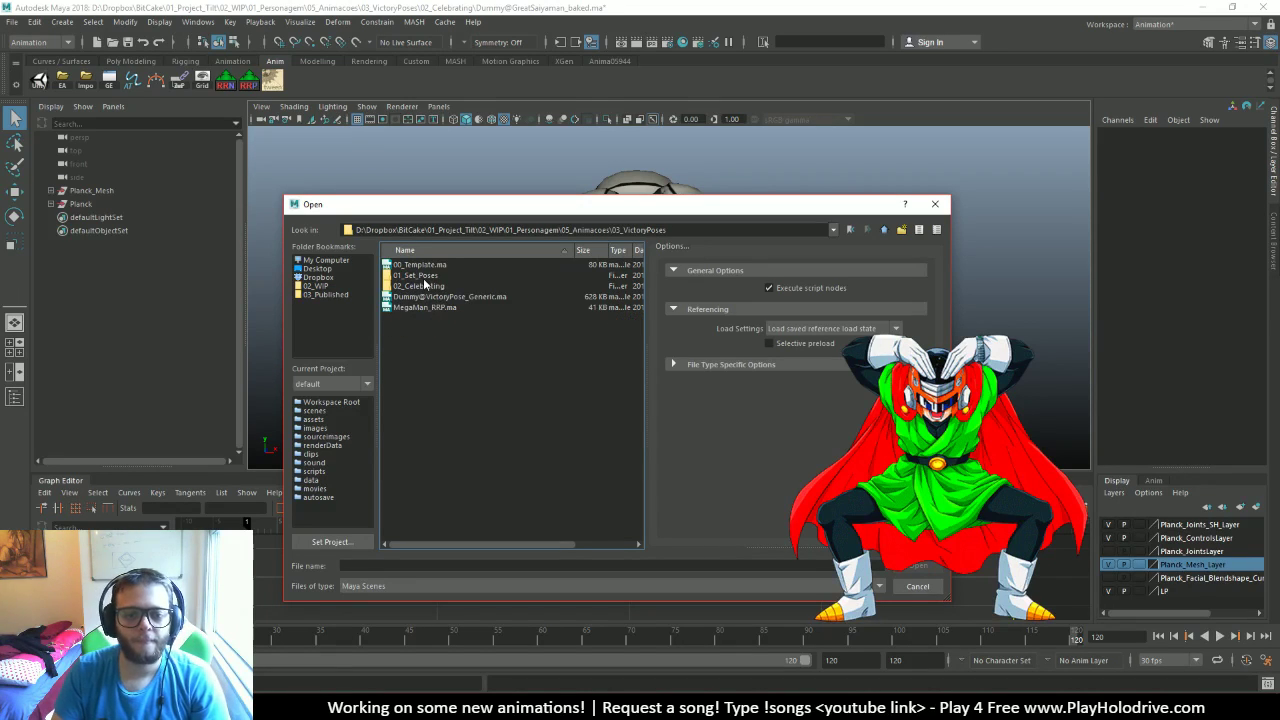
double_click(418, 287)
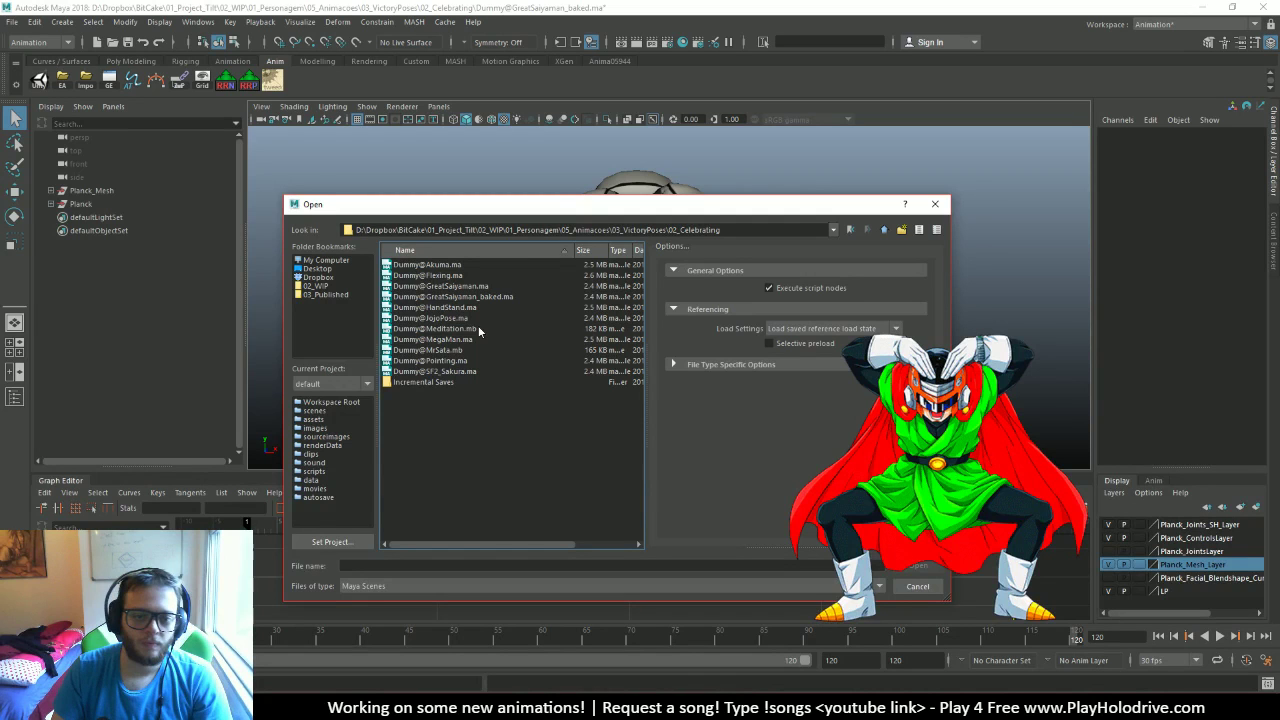
key("Return")
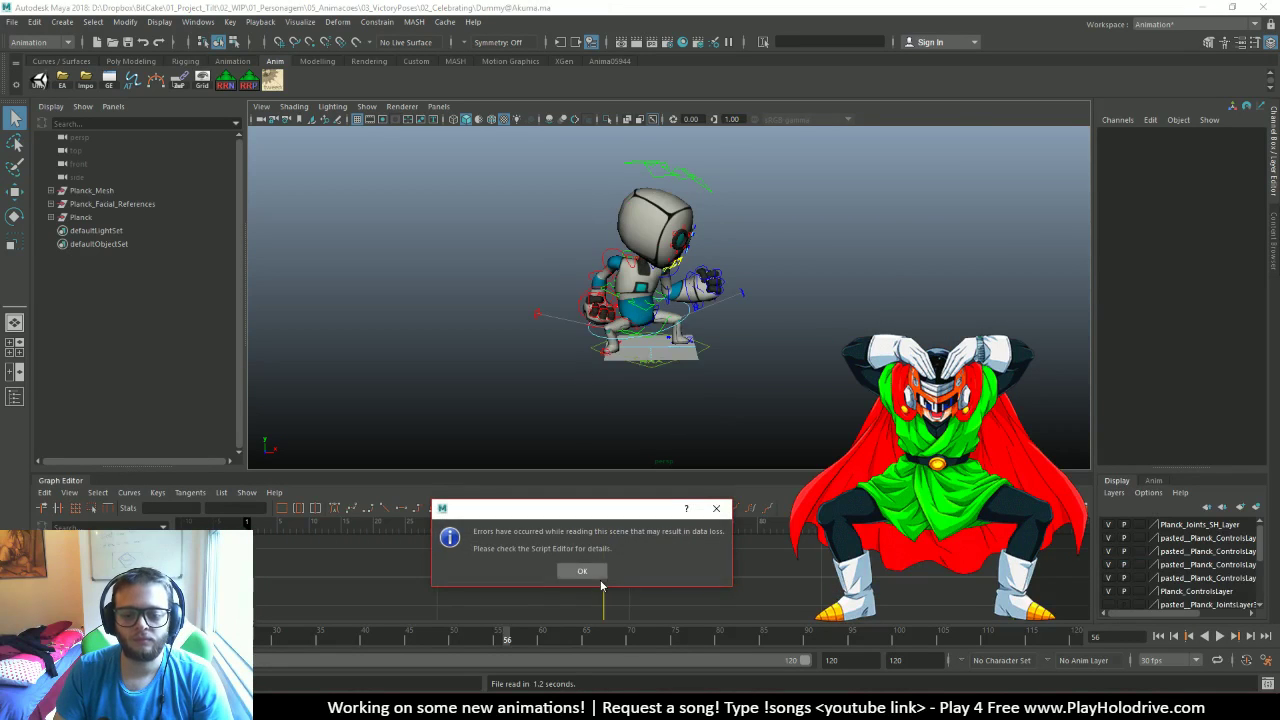
left_click_drag(726, 327, 692, 345, "alt")
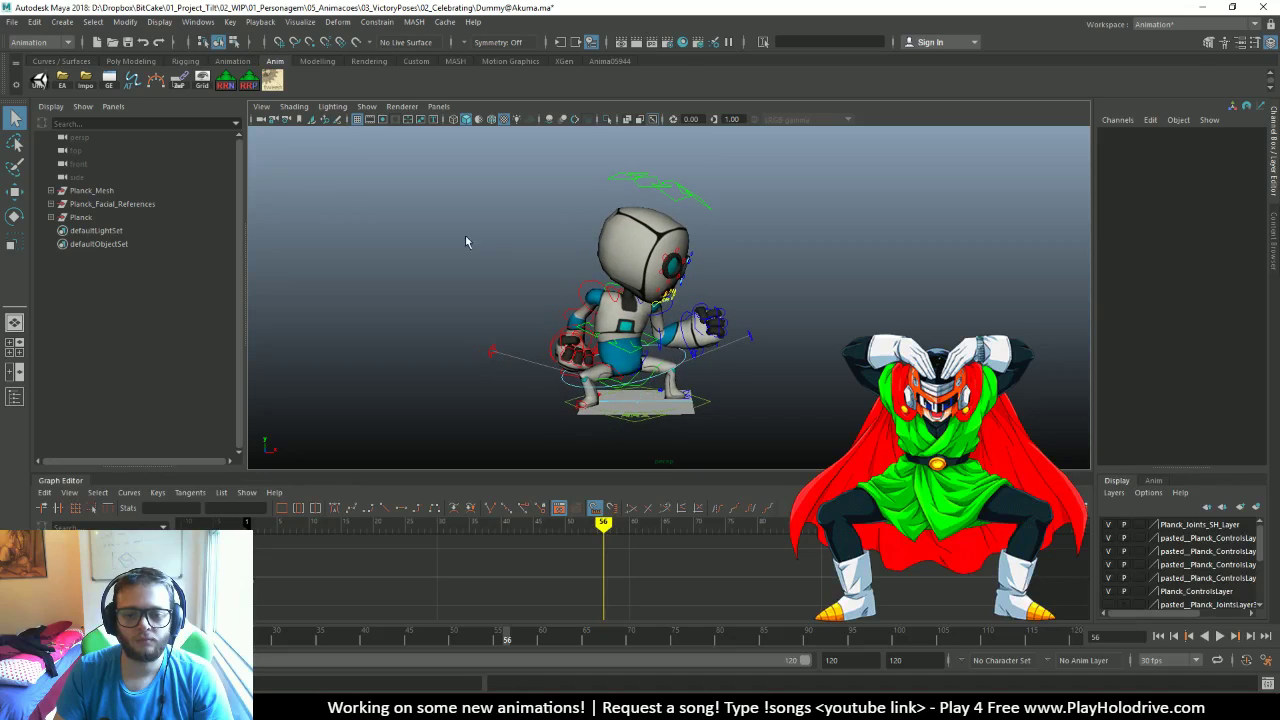
Start the Unity exporter and set its directory to 03_Published/01_Personagem/04_Animacoes/03_VictoryPoses/02_Celebrating
left_click(39, 80)
left_click(786, 484)
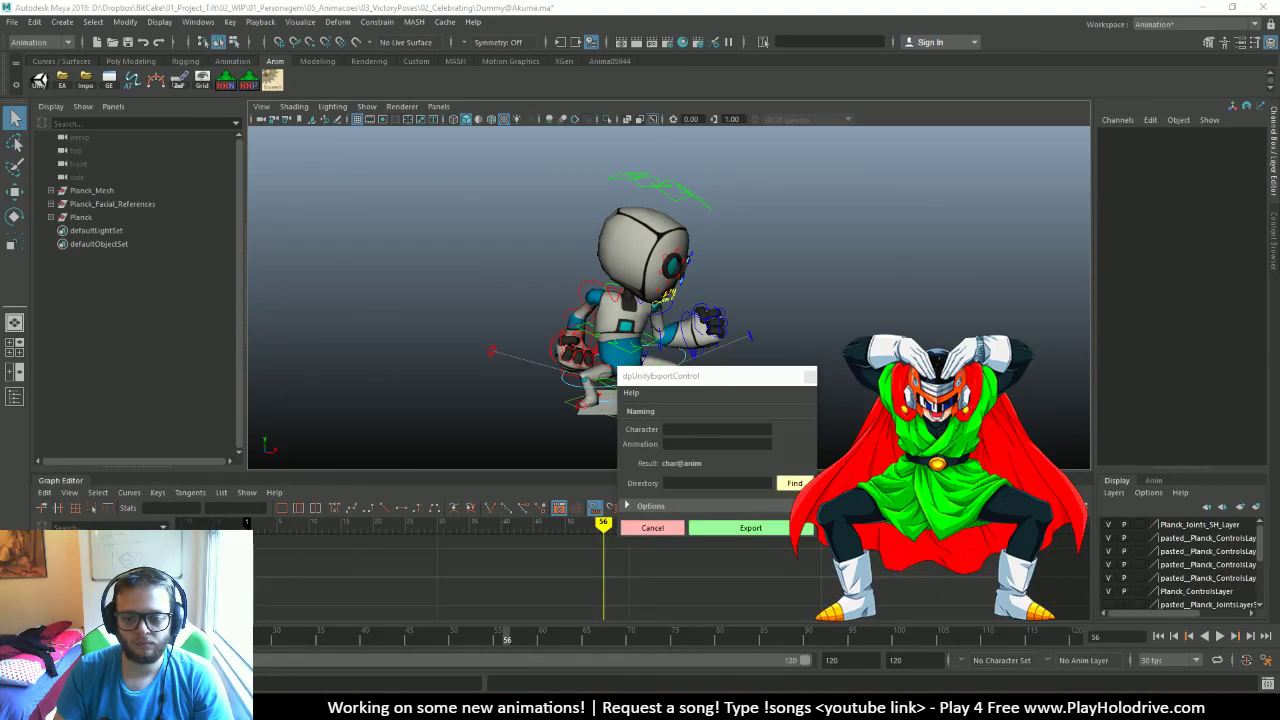
left_click(324, 295)
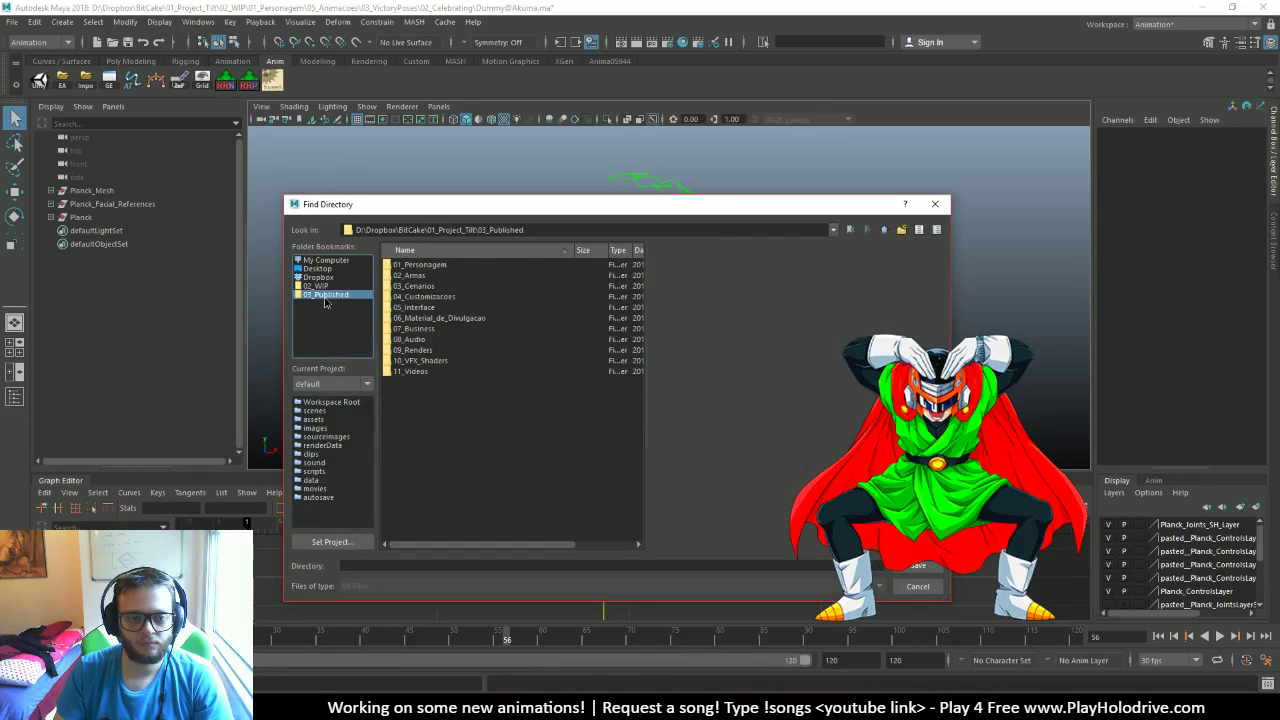
double_click(418, 264)
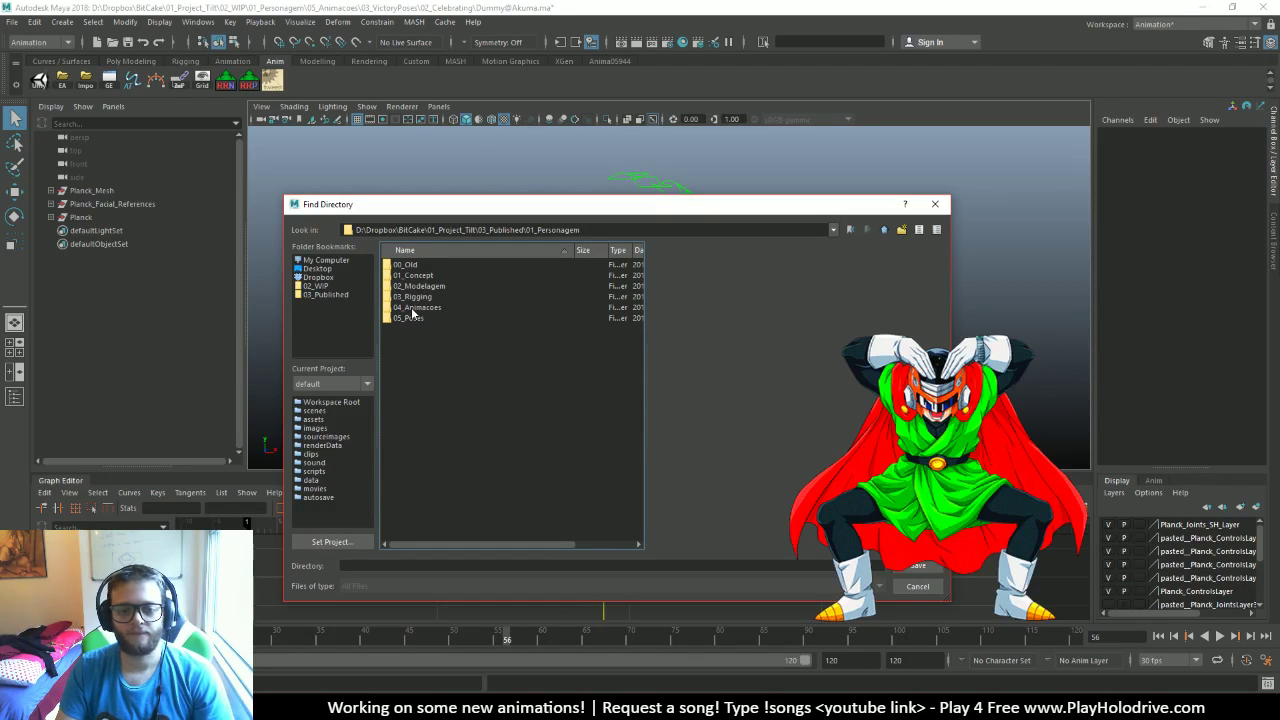
double_click(416, 307)
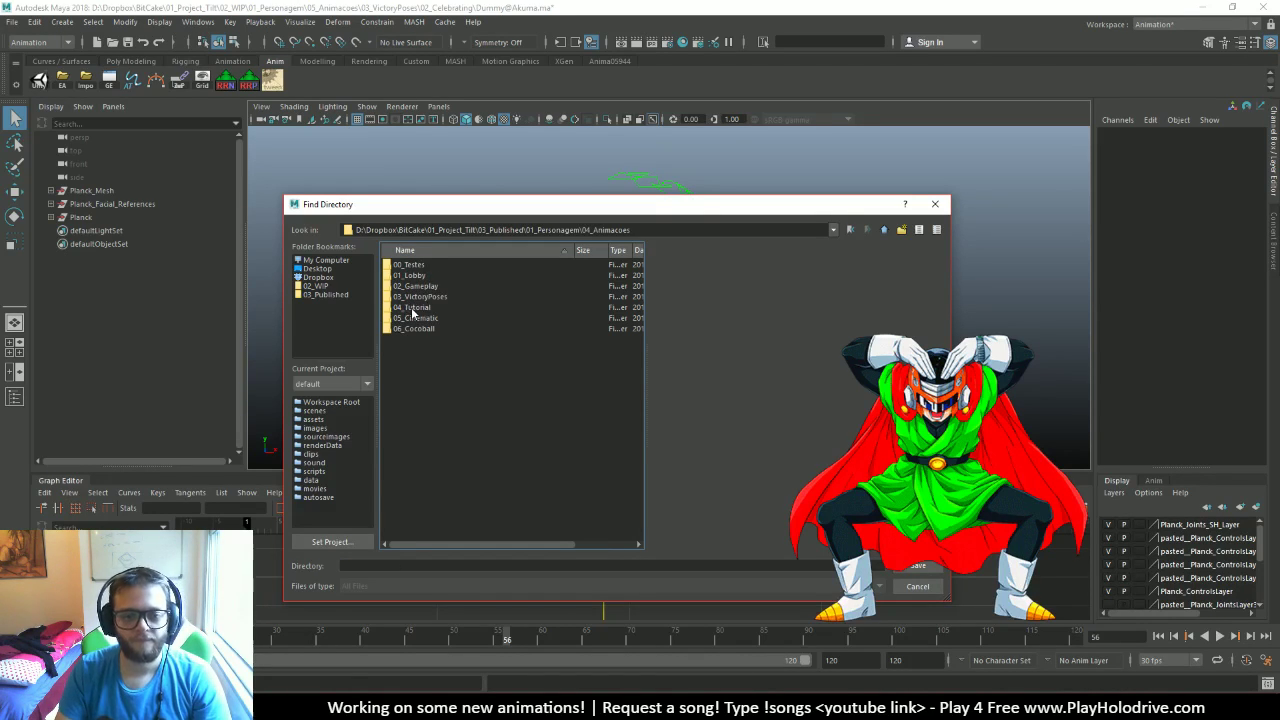
double_click(420, 297)
double_click(429, 276)
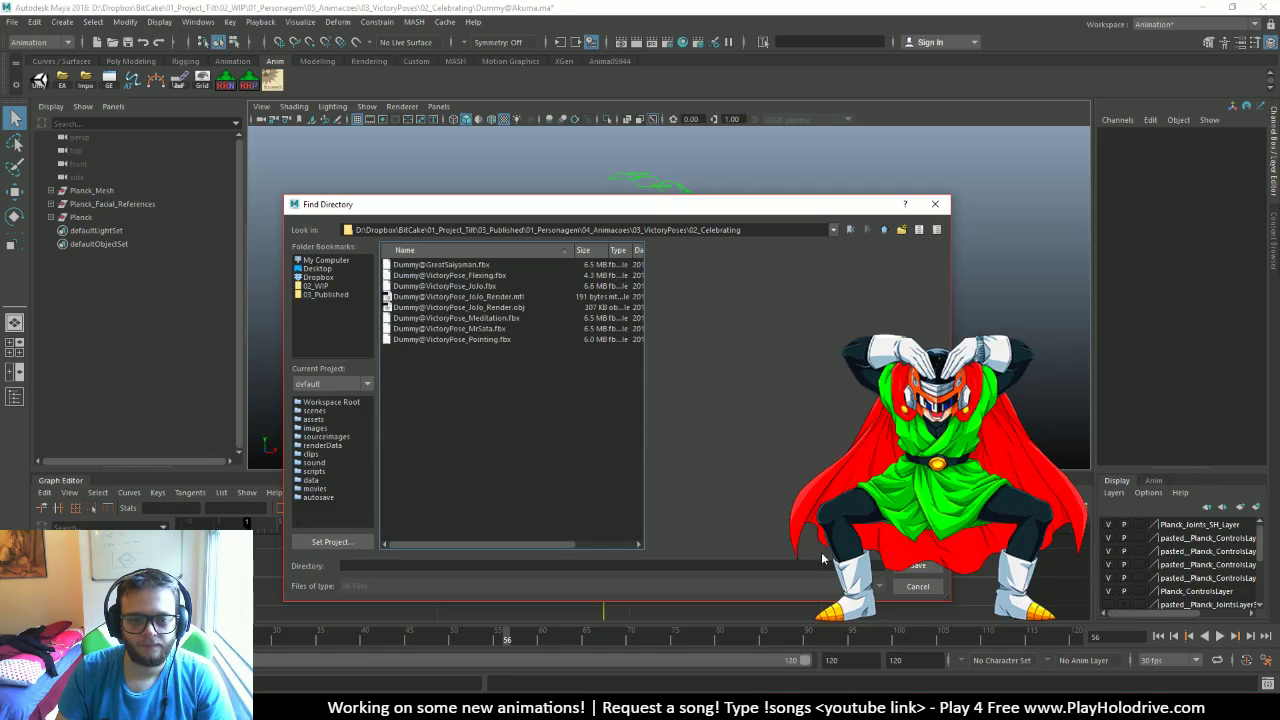
left_click(918, 567)
Name the export with the character Dummy and the animation Akuma
left_click(696, 429)
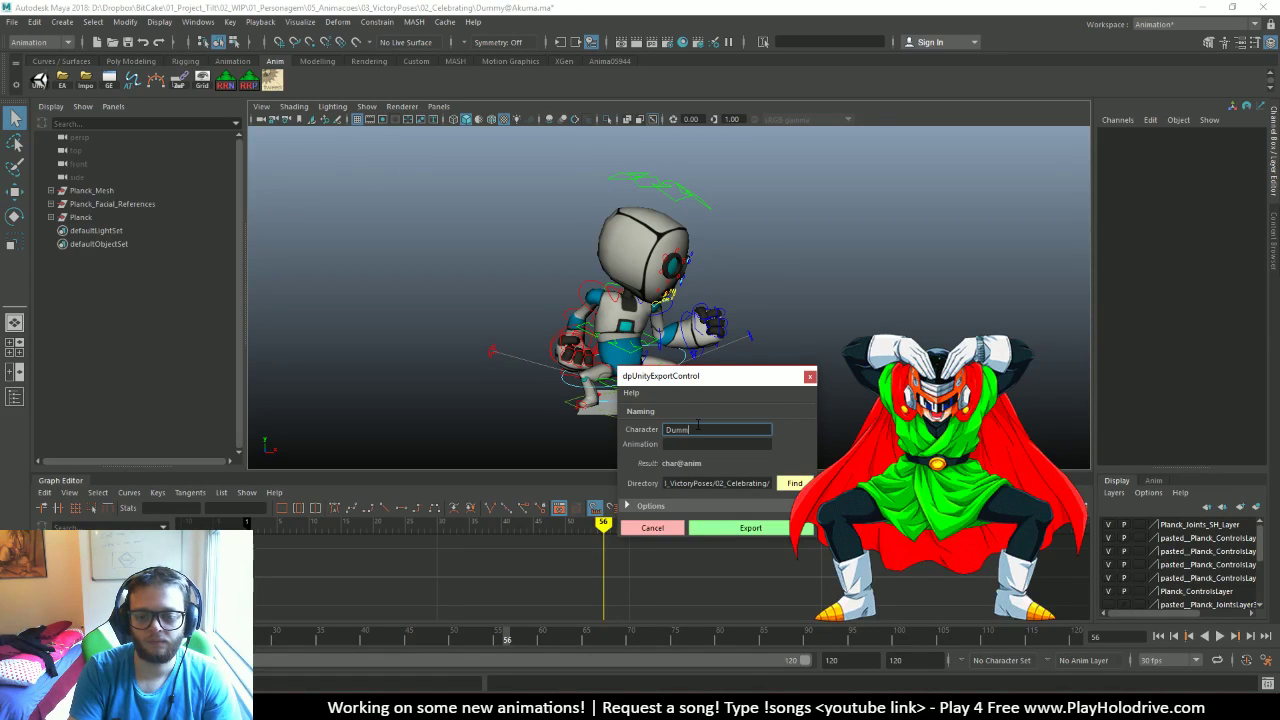
type("Dummy")
key("Tab")
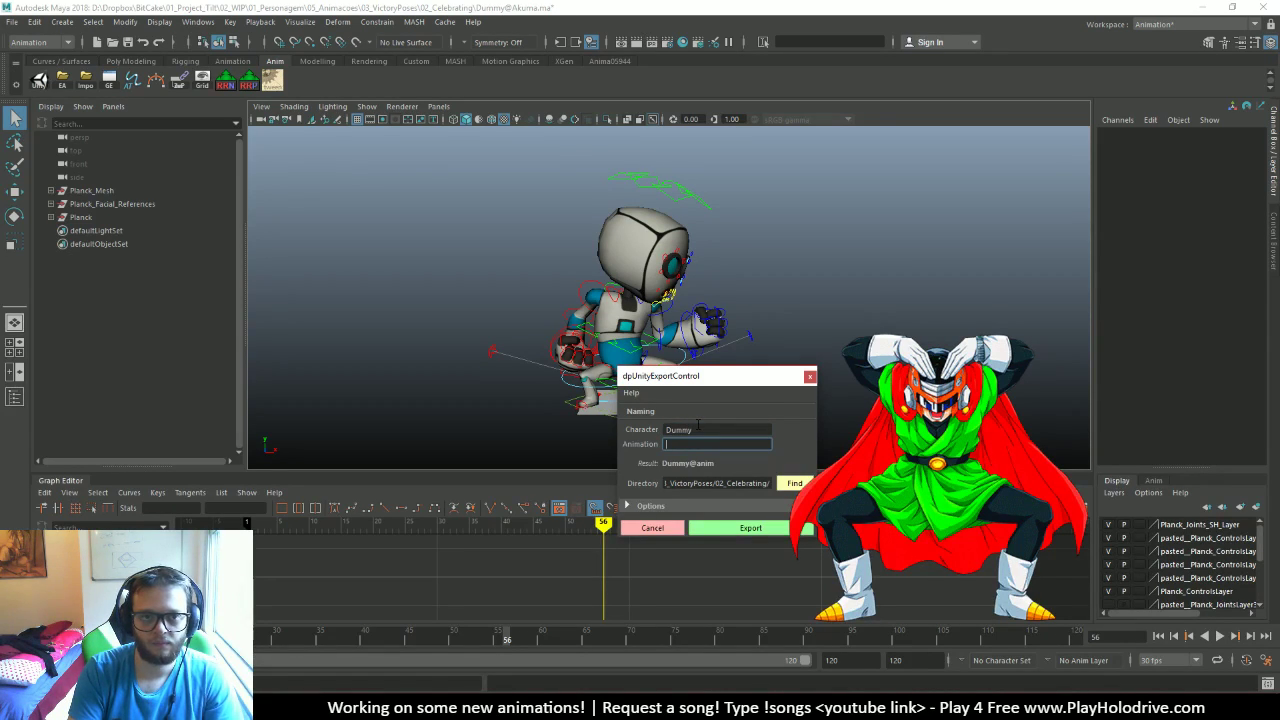
type("Akuma")
key("Tab")
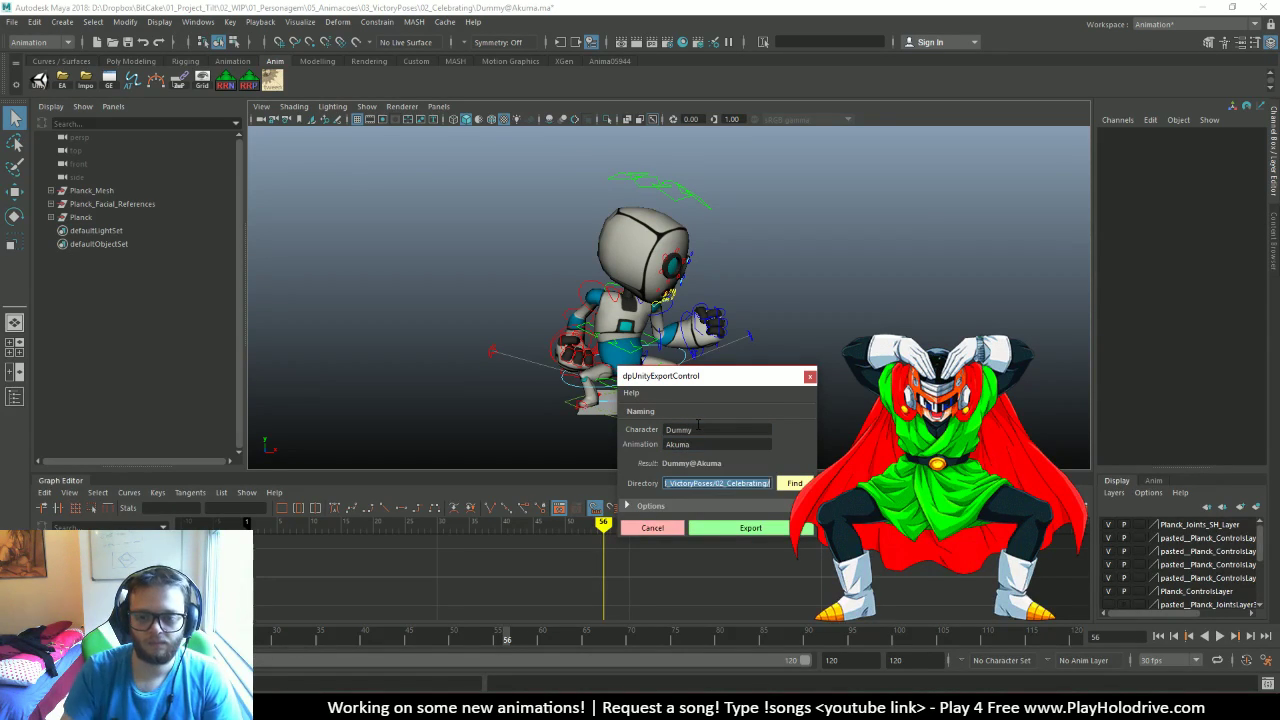
Export the Akuma animation, dismiss any export message and clear the selection
left_click(767, 534)
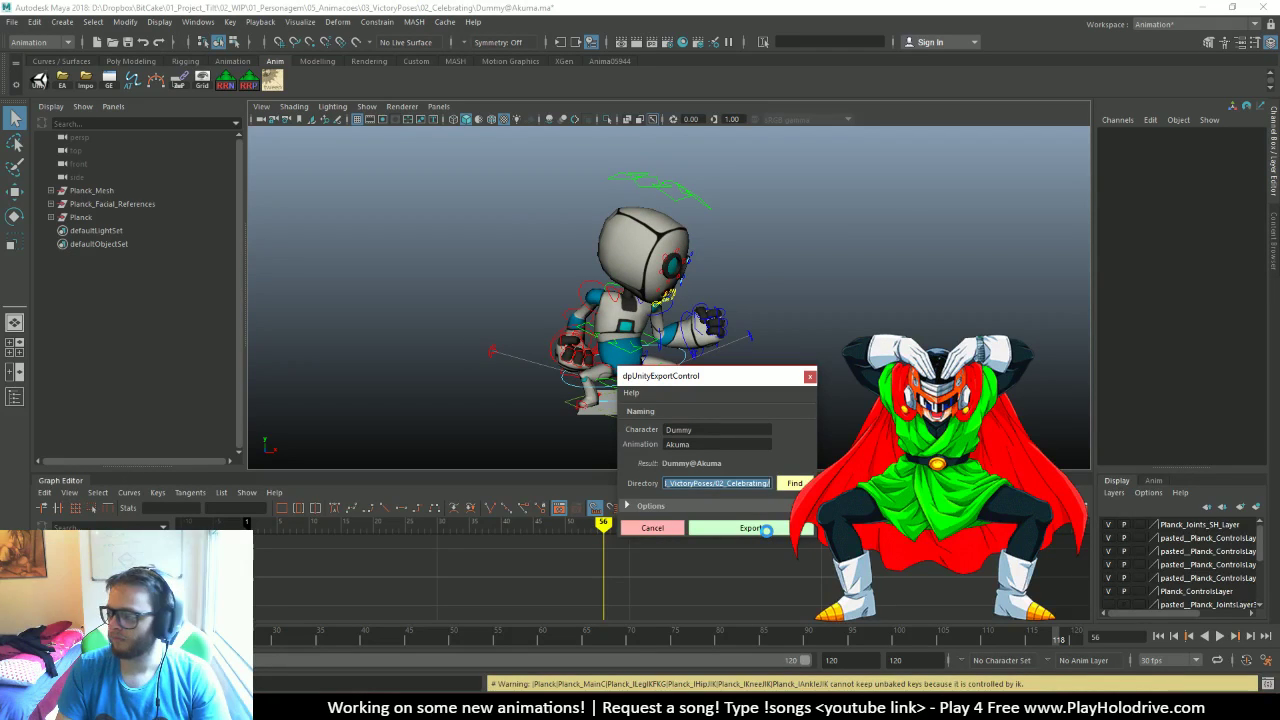
left_click(749, 240)
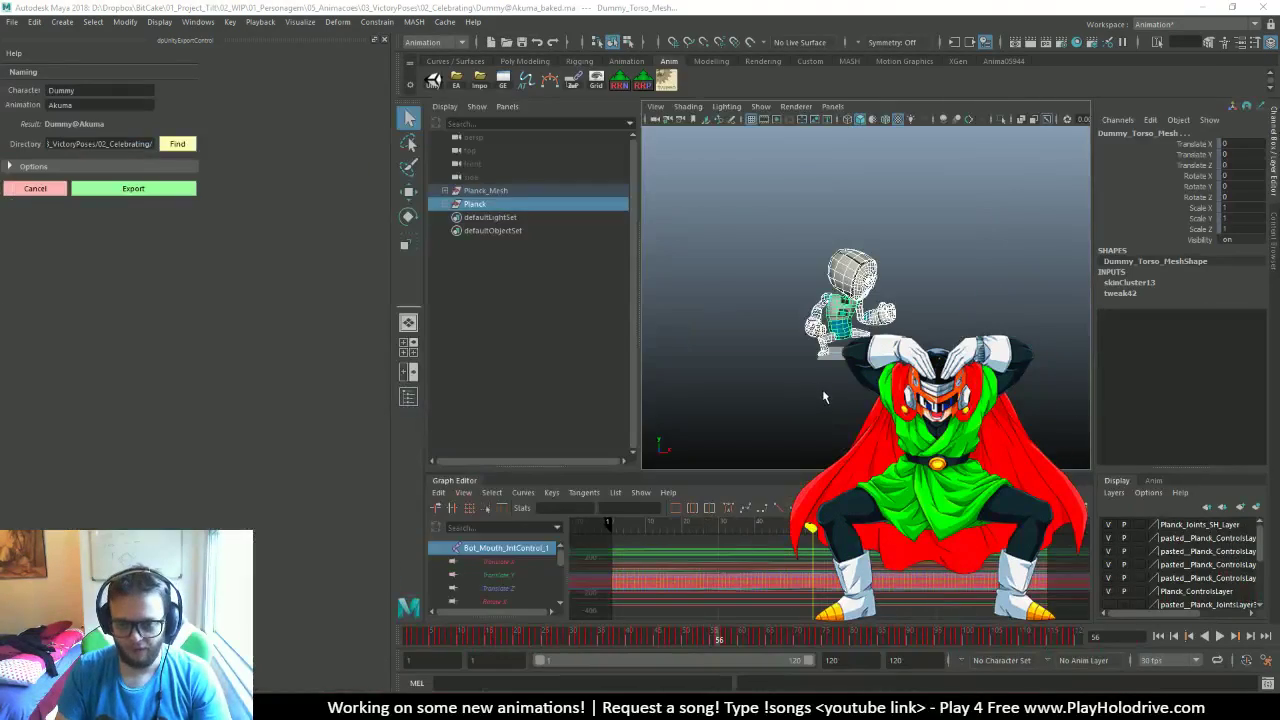
left_click(822, 397)
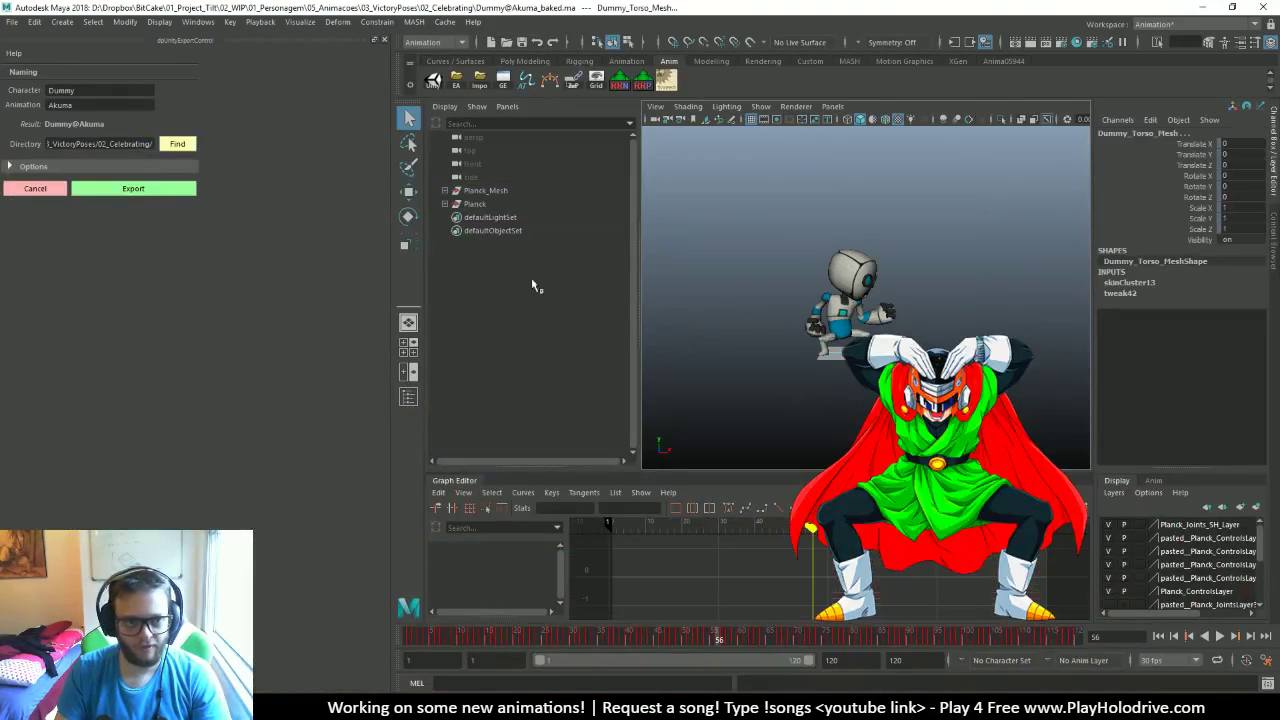
Undock the exporter into a floating window, shrink it to fit its controls, and close it
left_click_drag(310, 41, 870, 257)
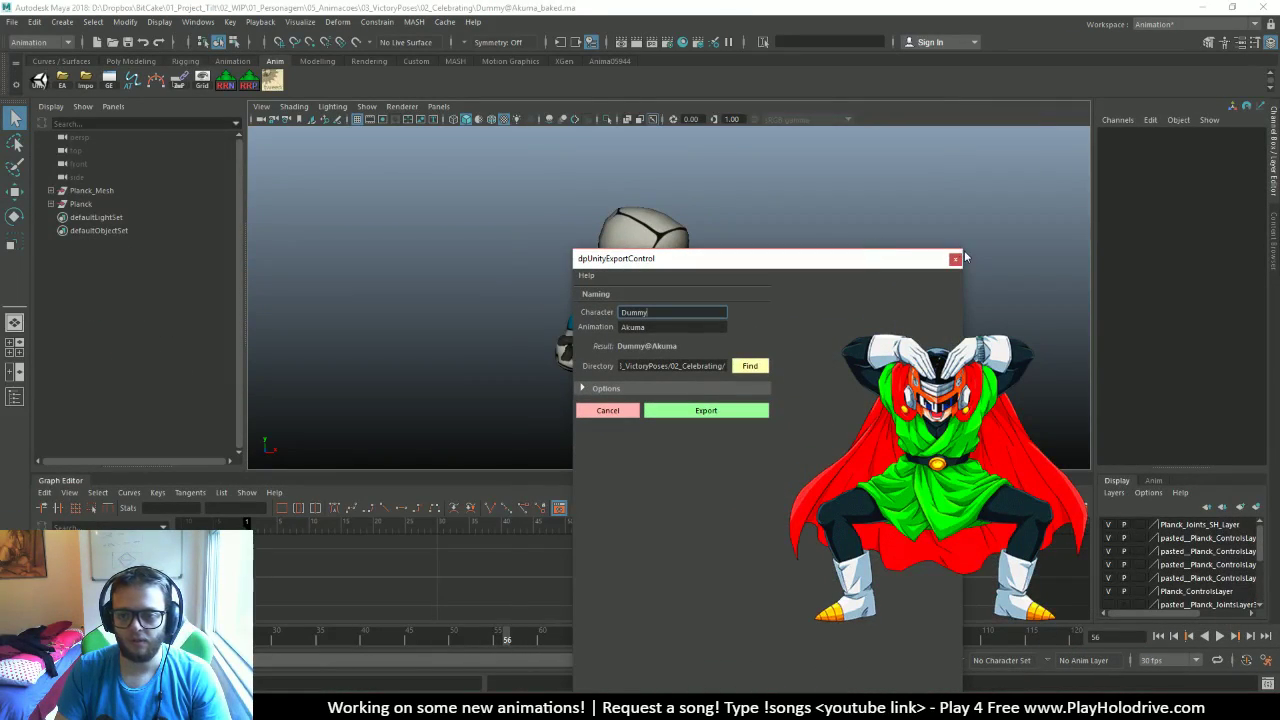
left_click_drag(705, 262, 419, 271)
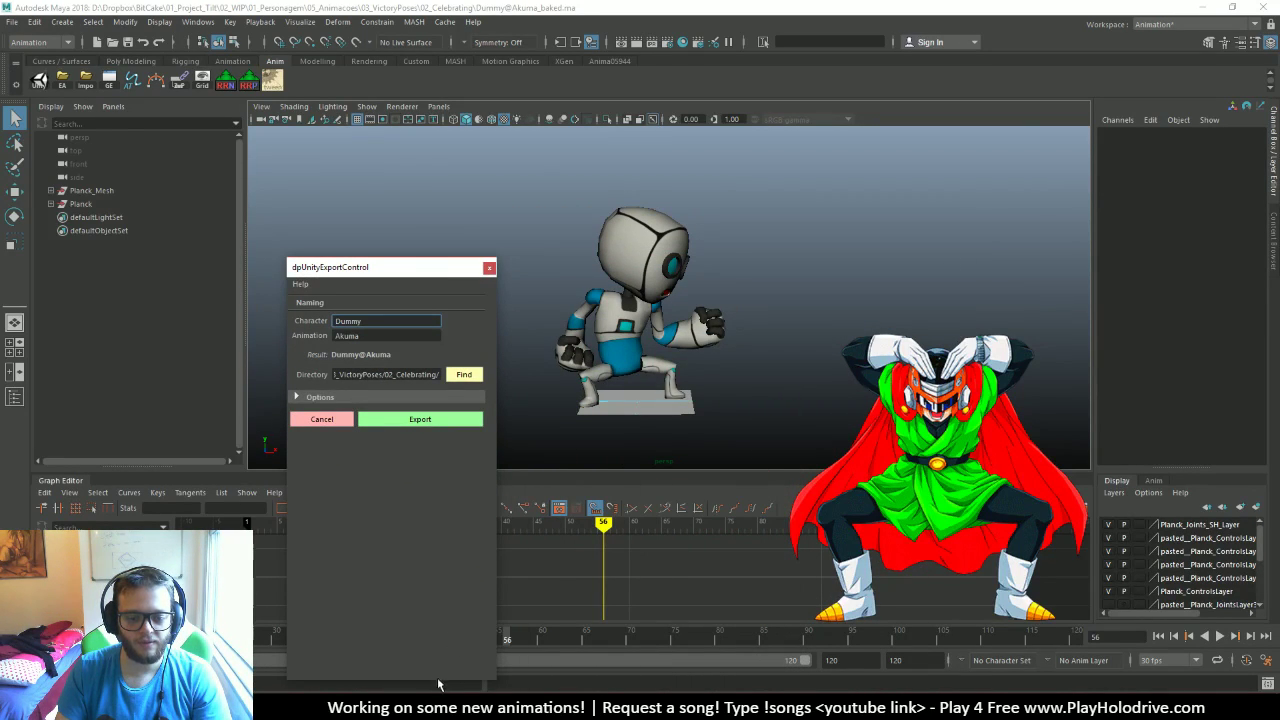
left_click_drag(437, 684, 442, 457)
left_click_drag(405, 270, 377, 260)
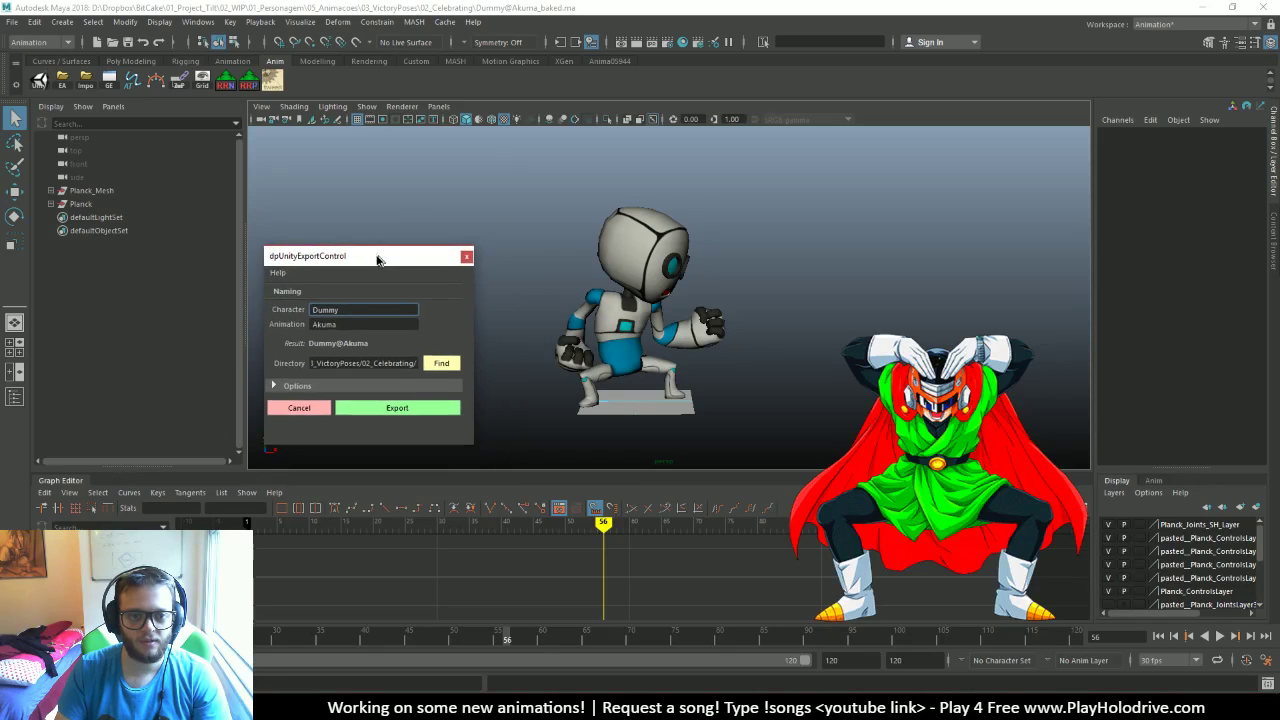
left_click(466, 256)
Play back the baked Akuma animation to check it
key("super+e")
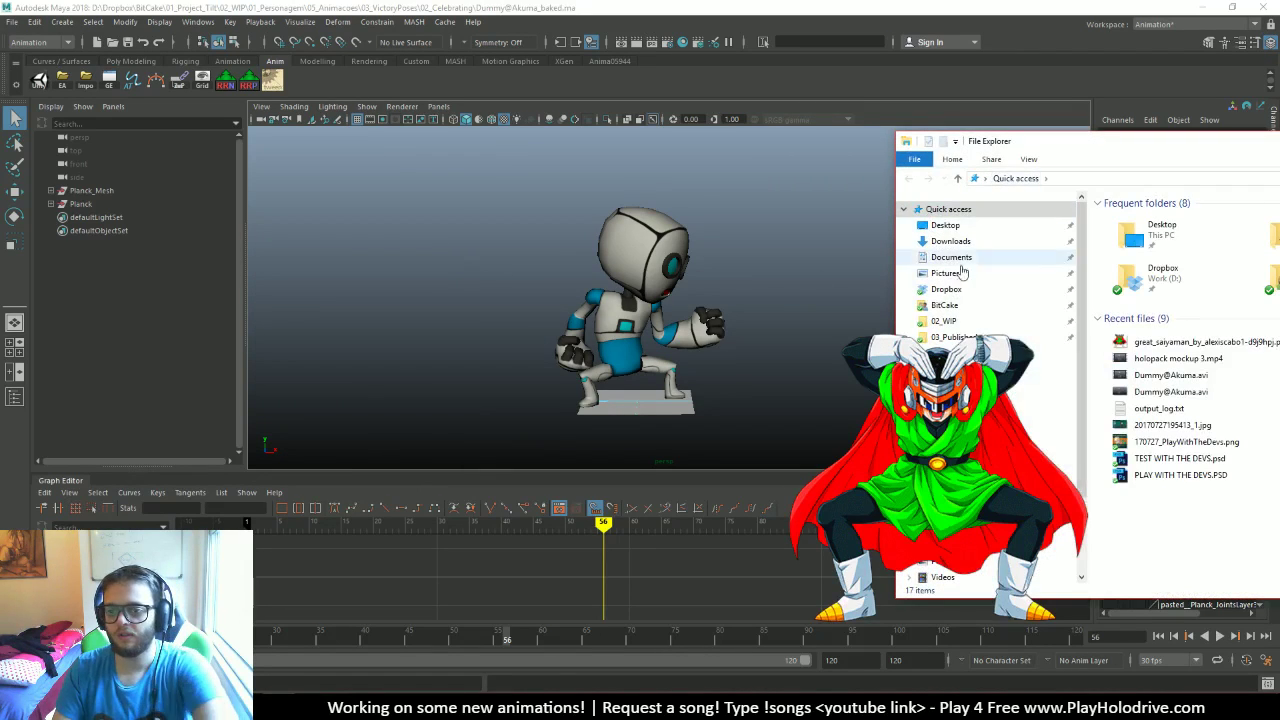
key("alt+F4")
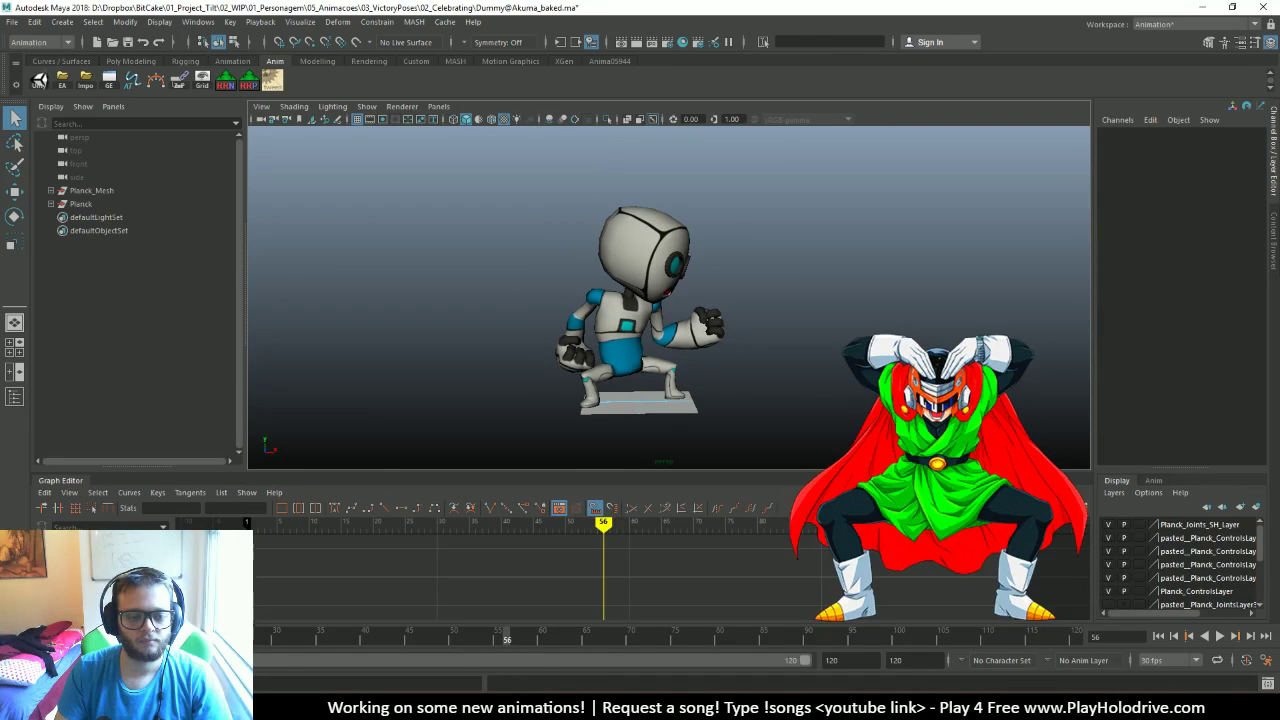
key("alt+v")
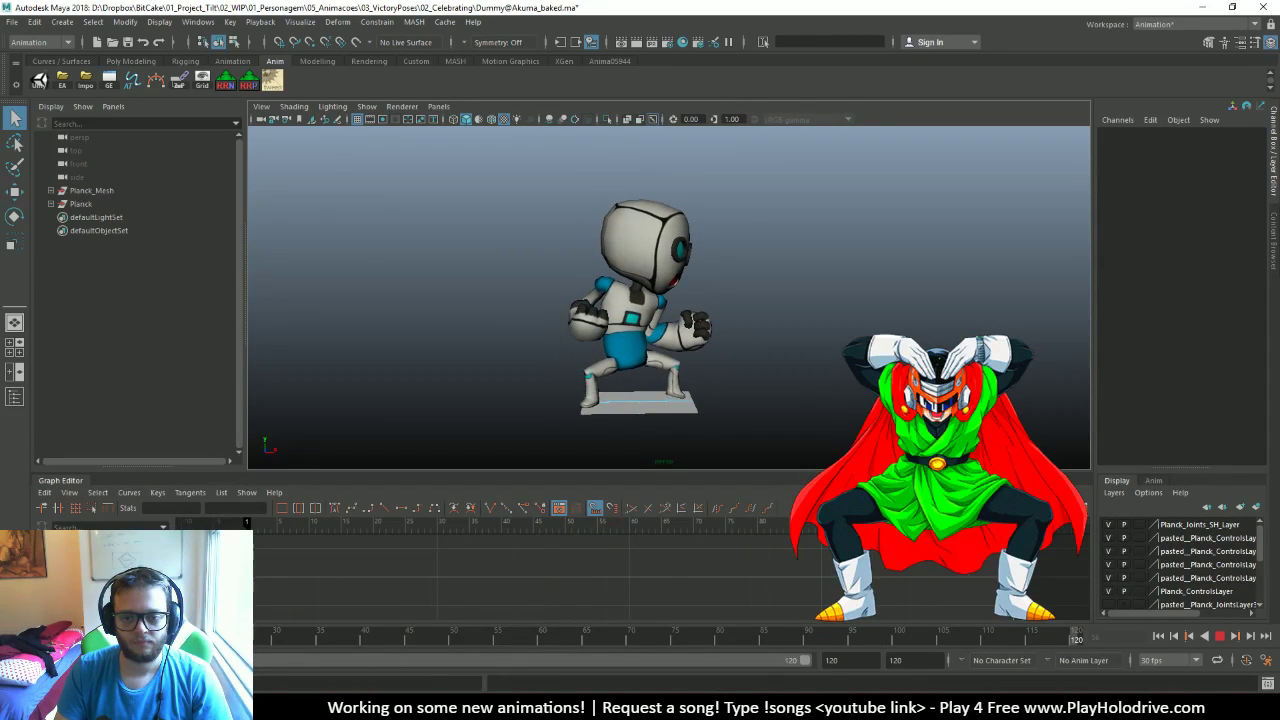
left_click(13, 22)
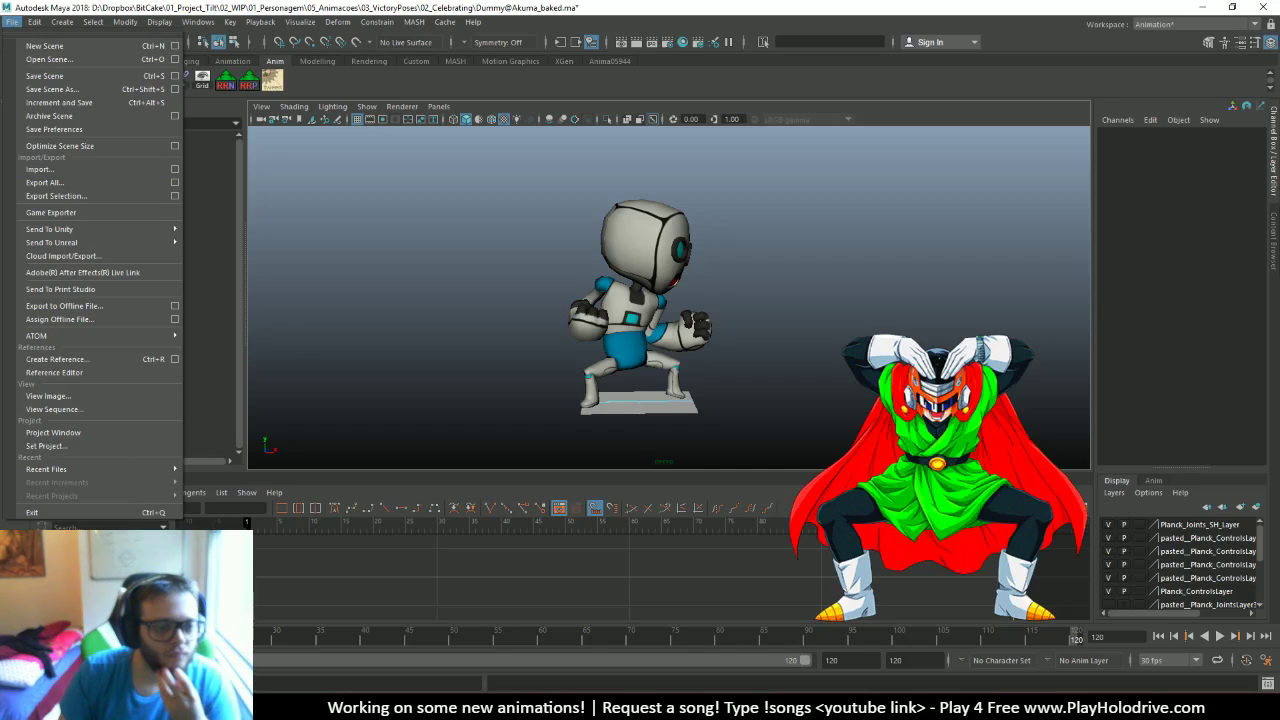
mouse_move(140, 467)
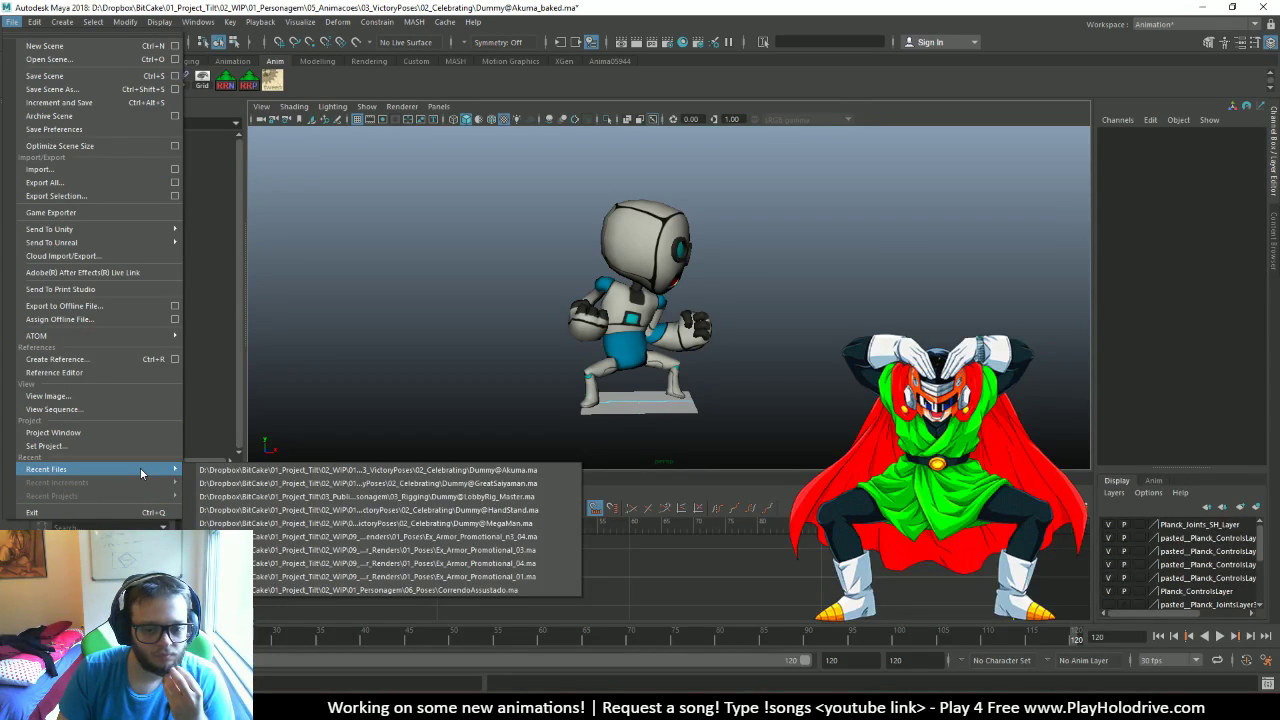
left_click(13, 22)
left_click(34, 22)
left_click(13, 22)
left_click(50, 60)
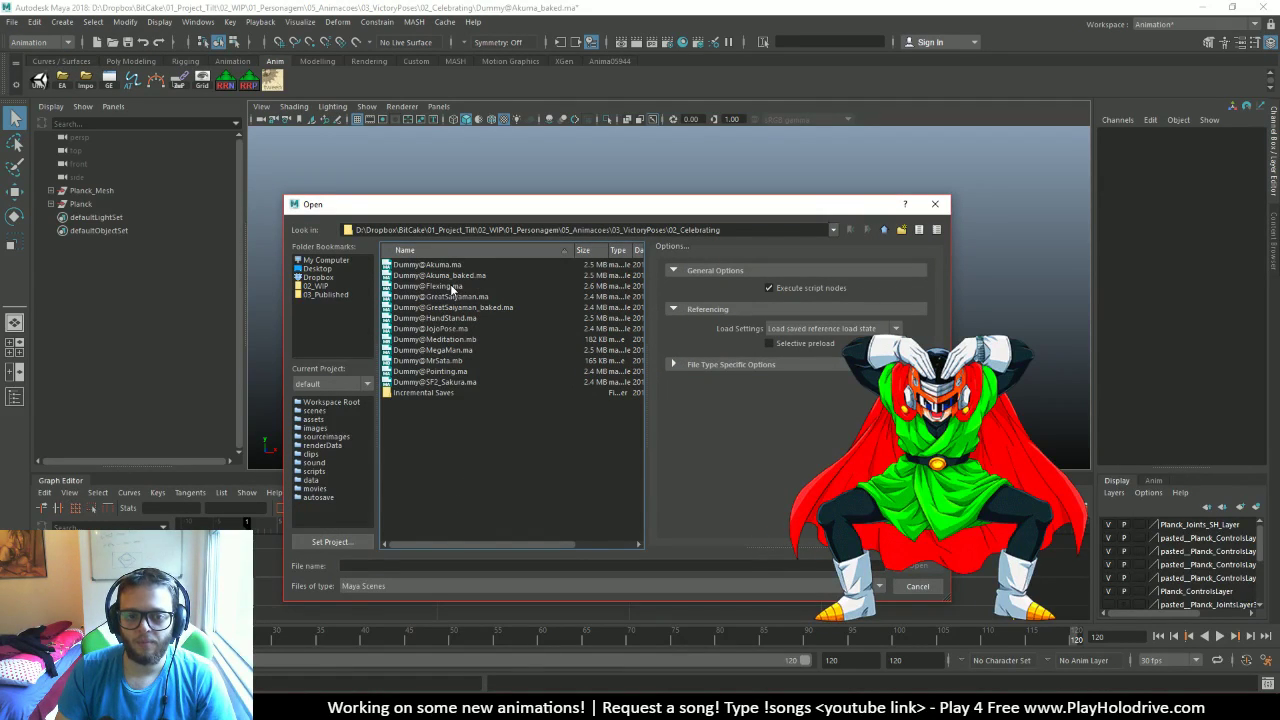
double_click(457, 318)
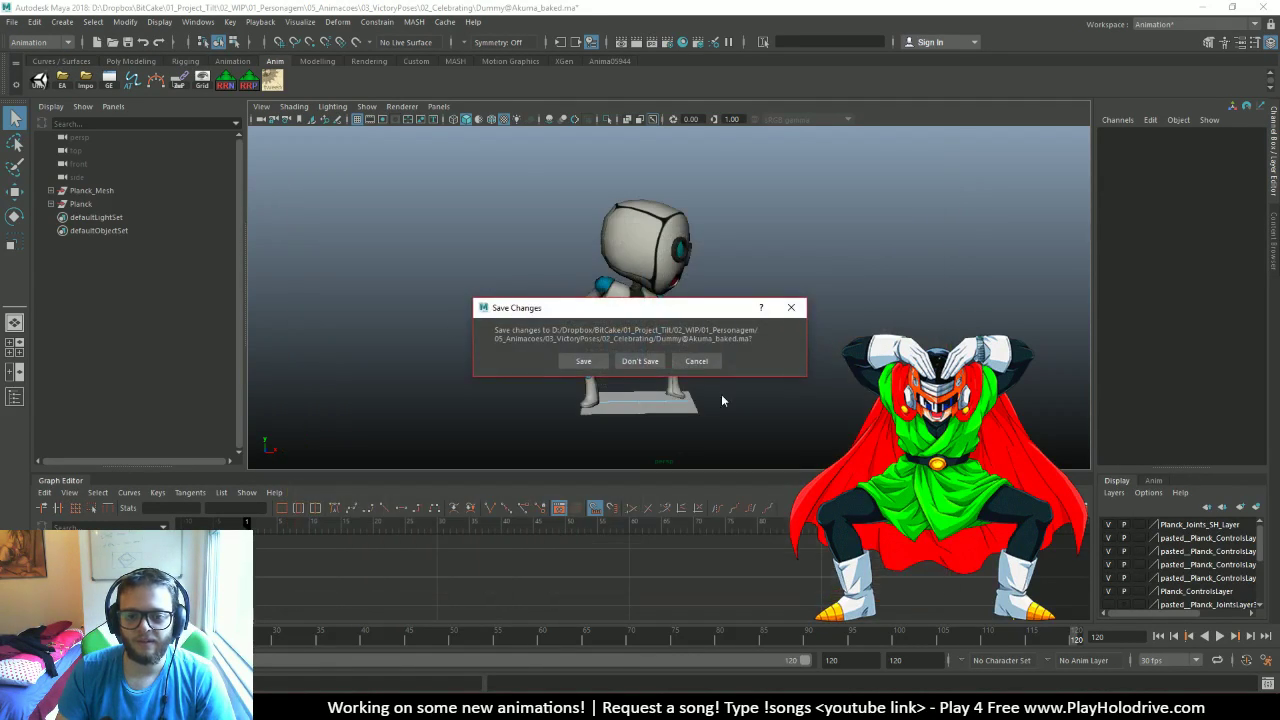
left_click(656, 360)
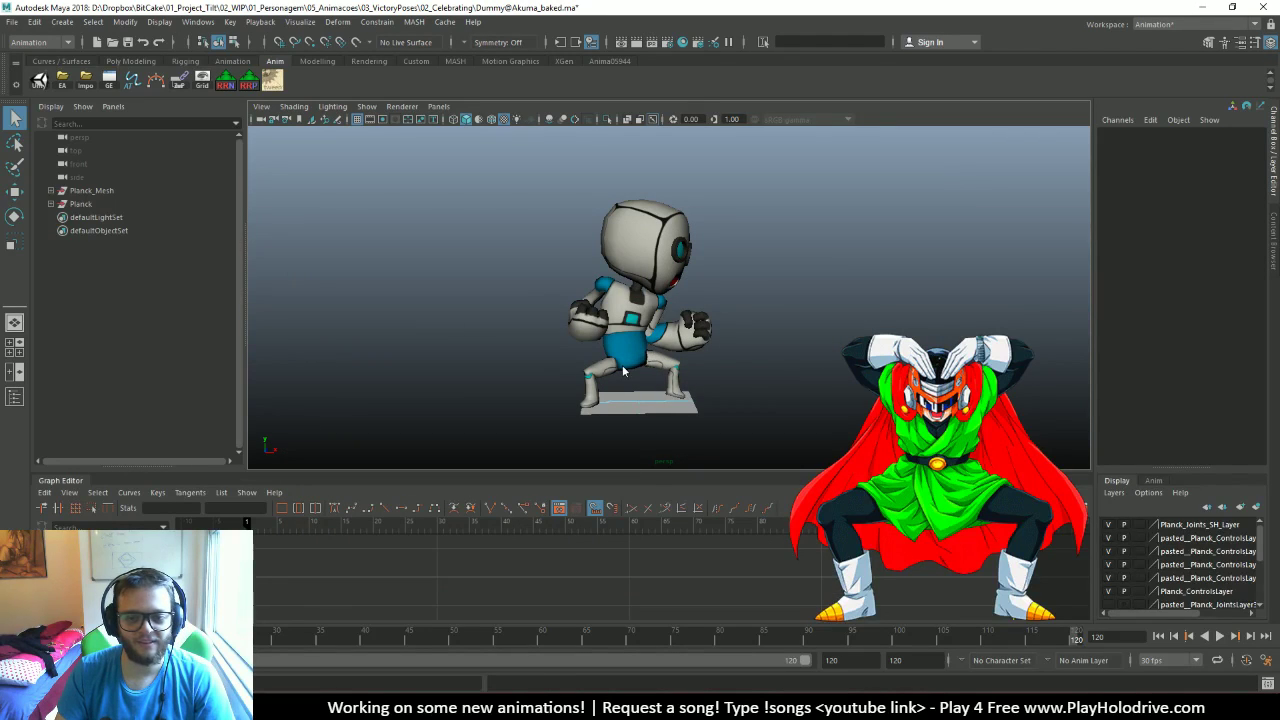
left_click(582, 571)
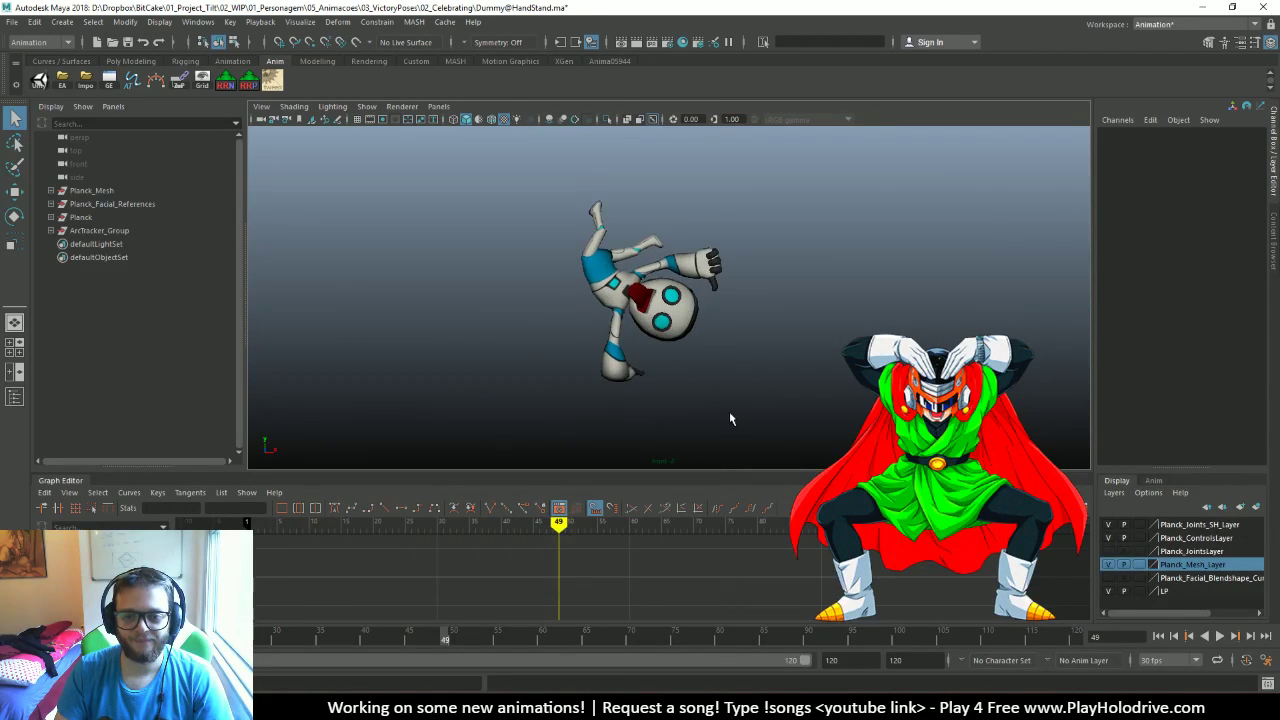
Switch to the perspective view, play the handstand animation from the first frame to check it, and stop playback
left_click_drag(852, 415, 862, 420, "alt")
left_click_drag(791, 377, 791, 323, "alt")
key("space")
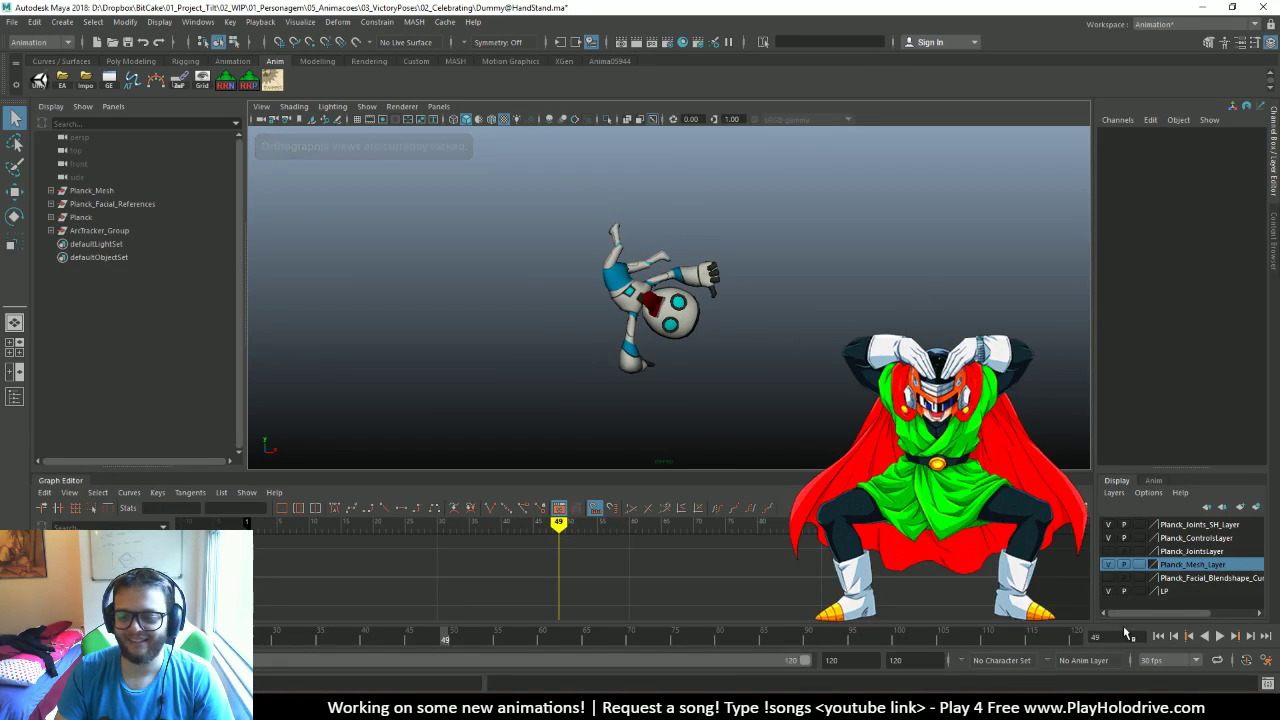
left_click(1158, 636)
left_click(1218, 637)
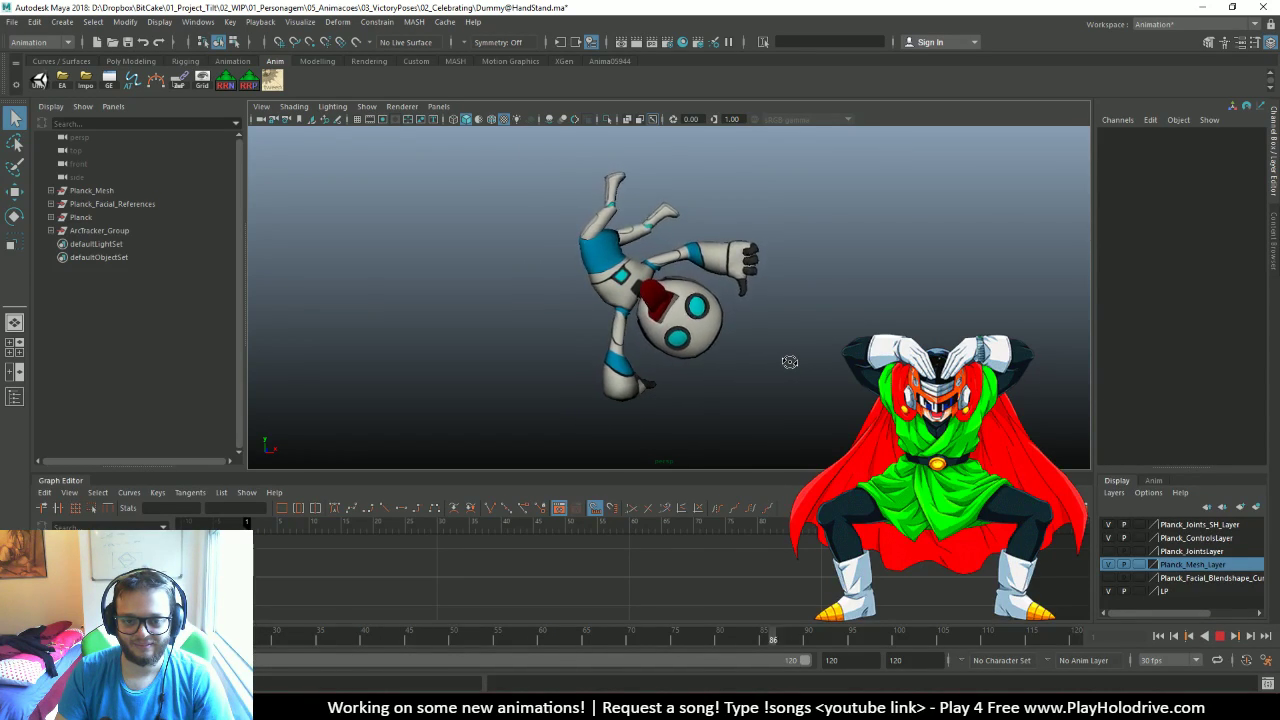
mouse_move(790, 361)
left_mouse_down("alt")
mouse_move(463, 357)
mouse_move(797, 357)
mouse_move(775, 358)
left_mouse_up("alt")
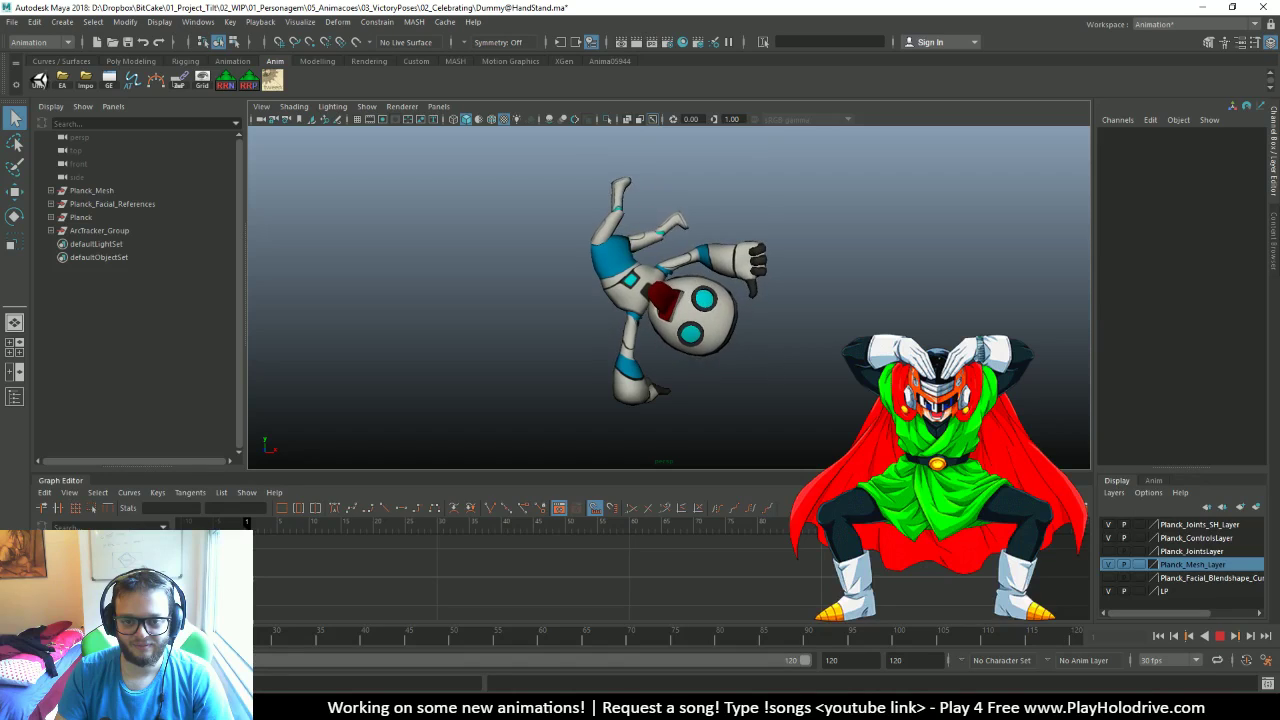
left_click(1220, 636)
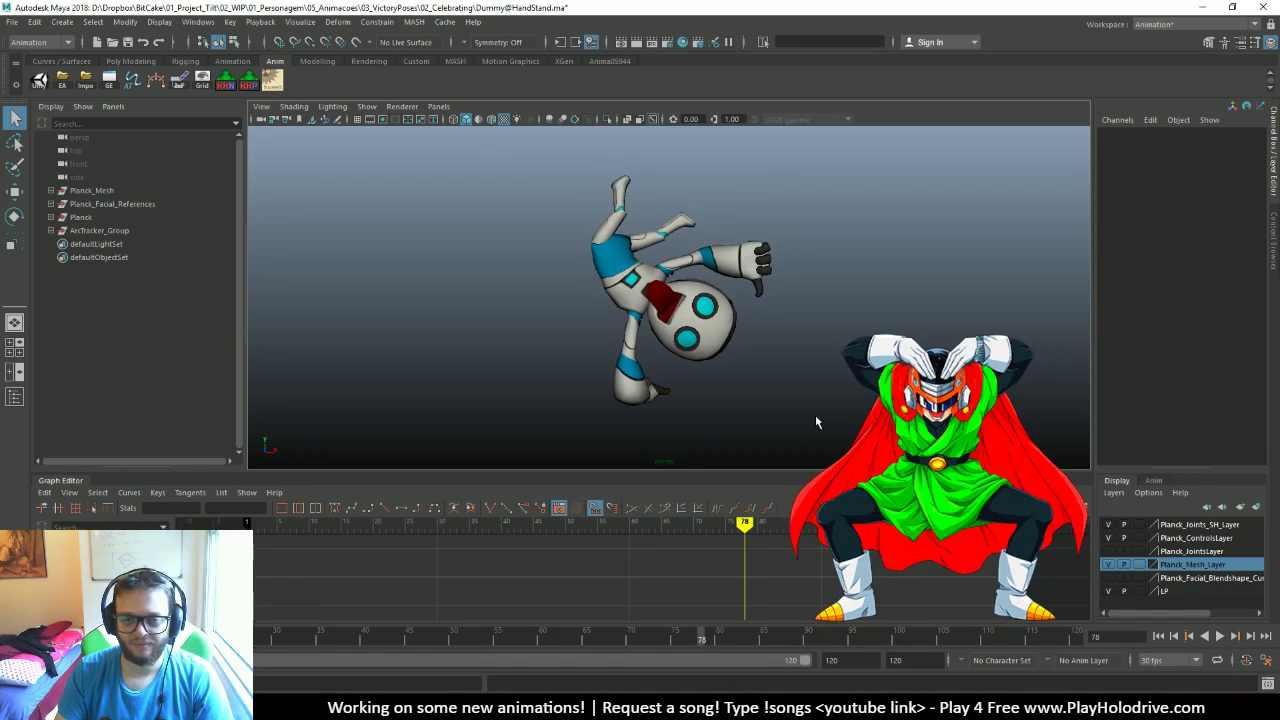
Show the rig's control curves in the viewport and play the handstand animation briefly from the first frame
key("r")
right_click(813, 405)
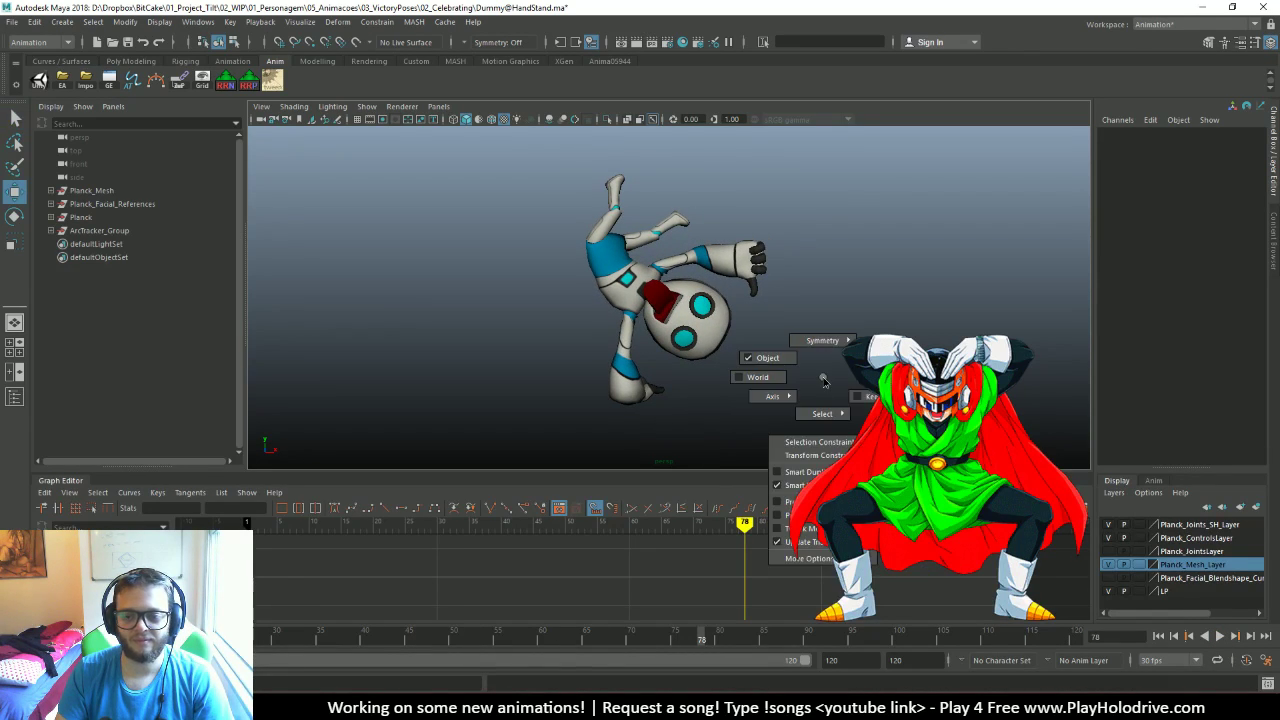
right_click_drag(790, 380, 740, 395)
key("alt+v")
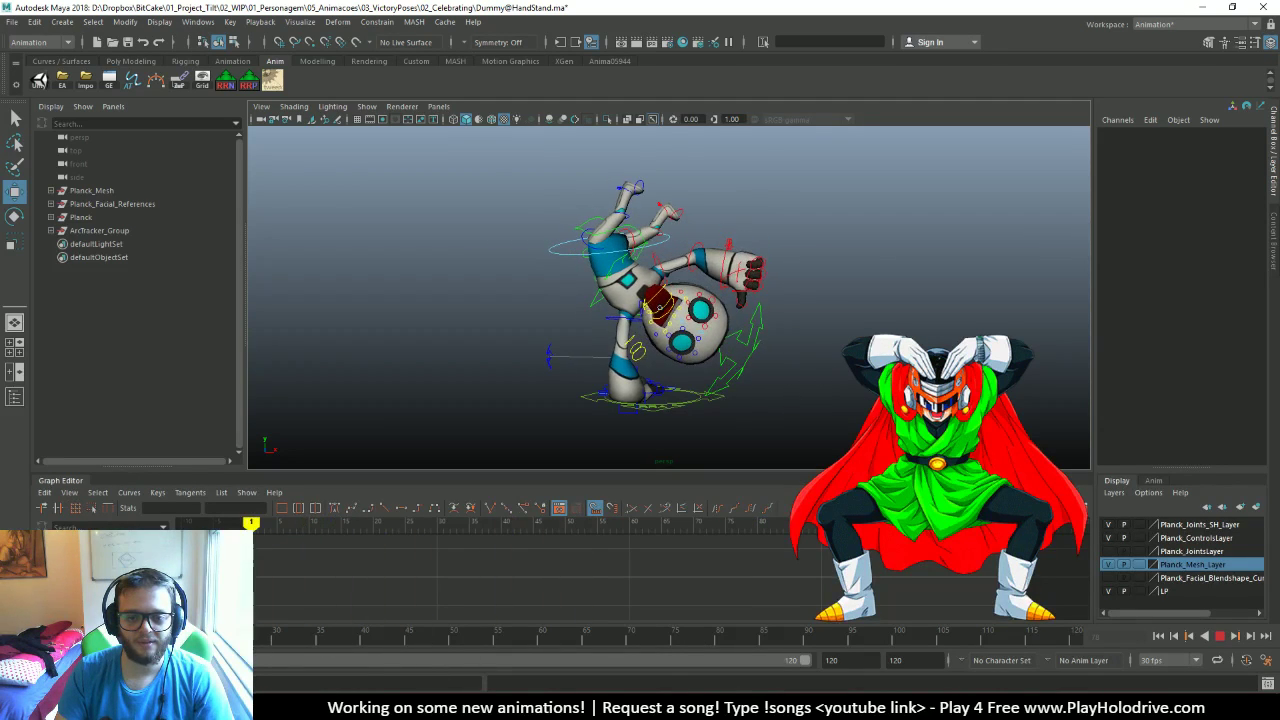
key("alt+v")
Select the character's root control, switch the Move tool to world axes, and try shifting the root along X before undoing the move
left_click(552, 253)
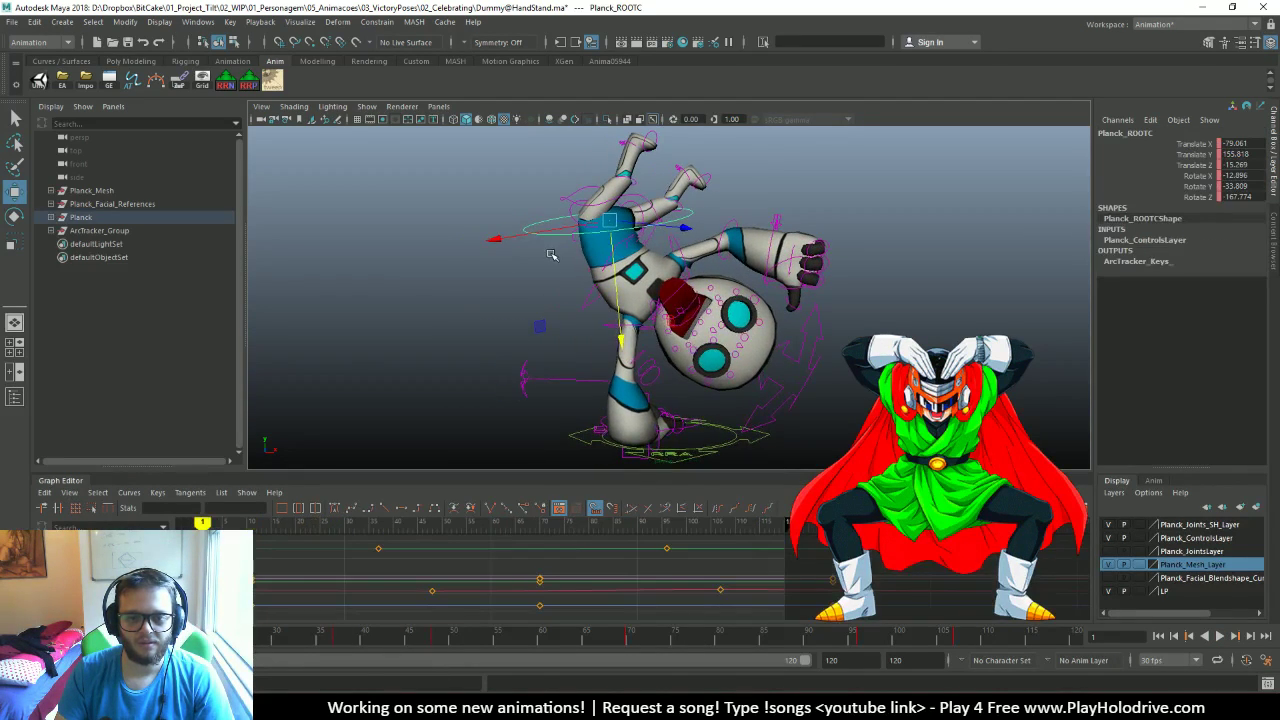
right_click_drag(552, 253, 600, 235)
left_click_drag(725, 224, 705, 224)
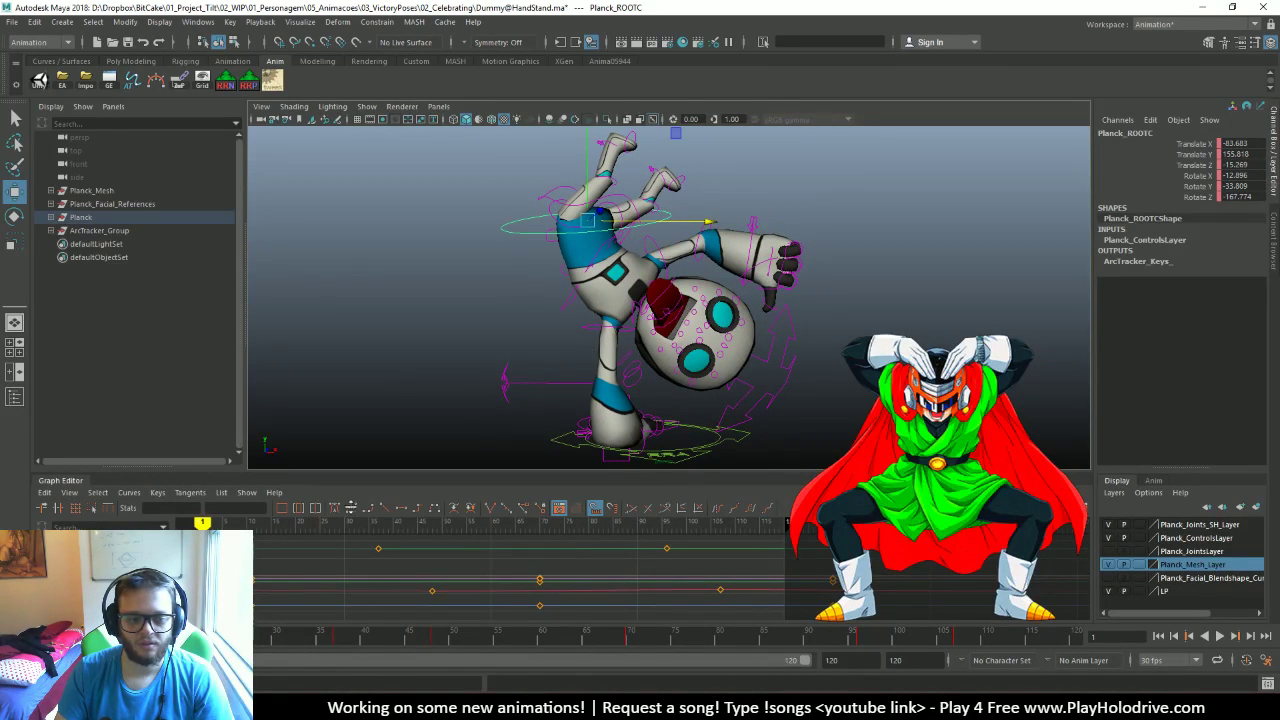
key("ctrl+z")
Frame the root control's Translate X curve in the Graph Editor and lower its peak key slightly
key("f")
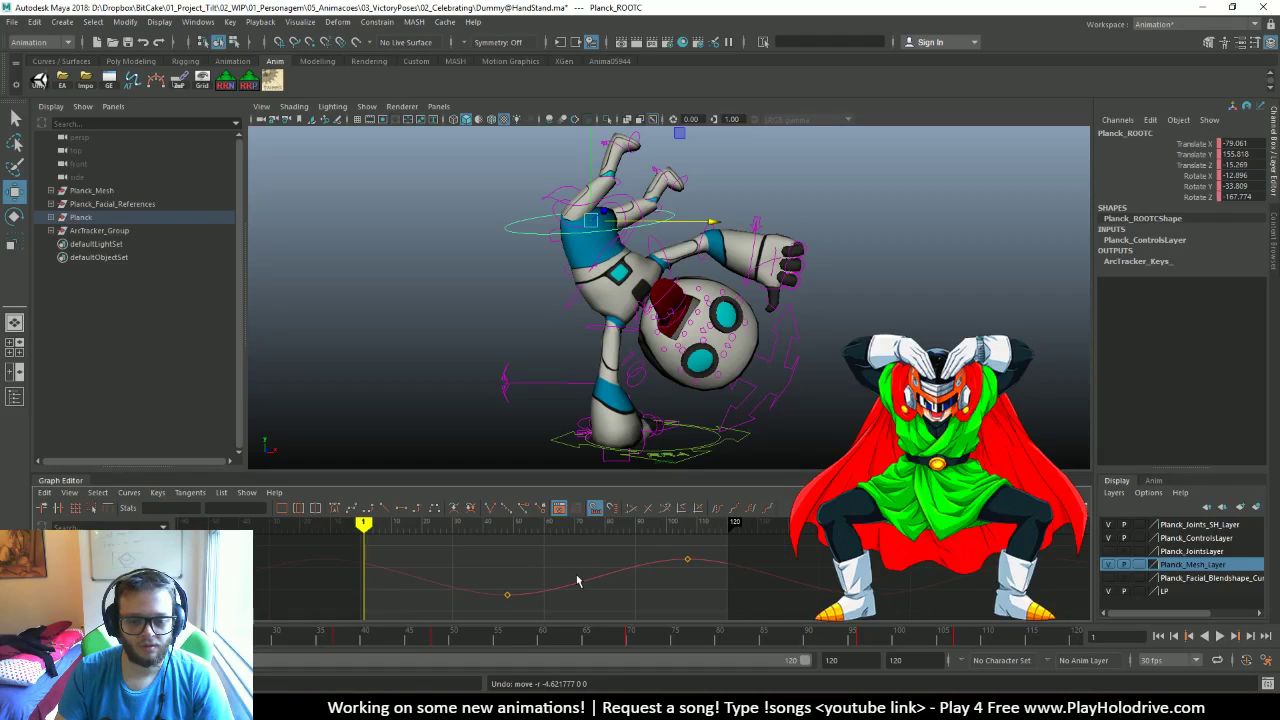
left_click_drag(545, 585, 470, 605)
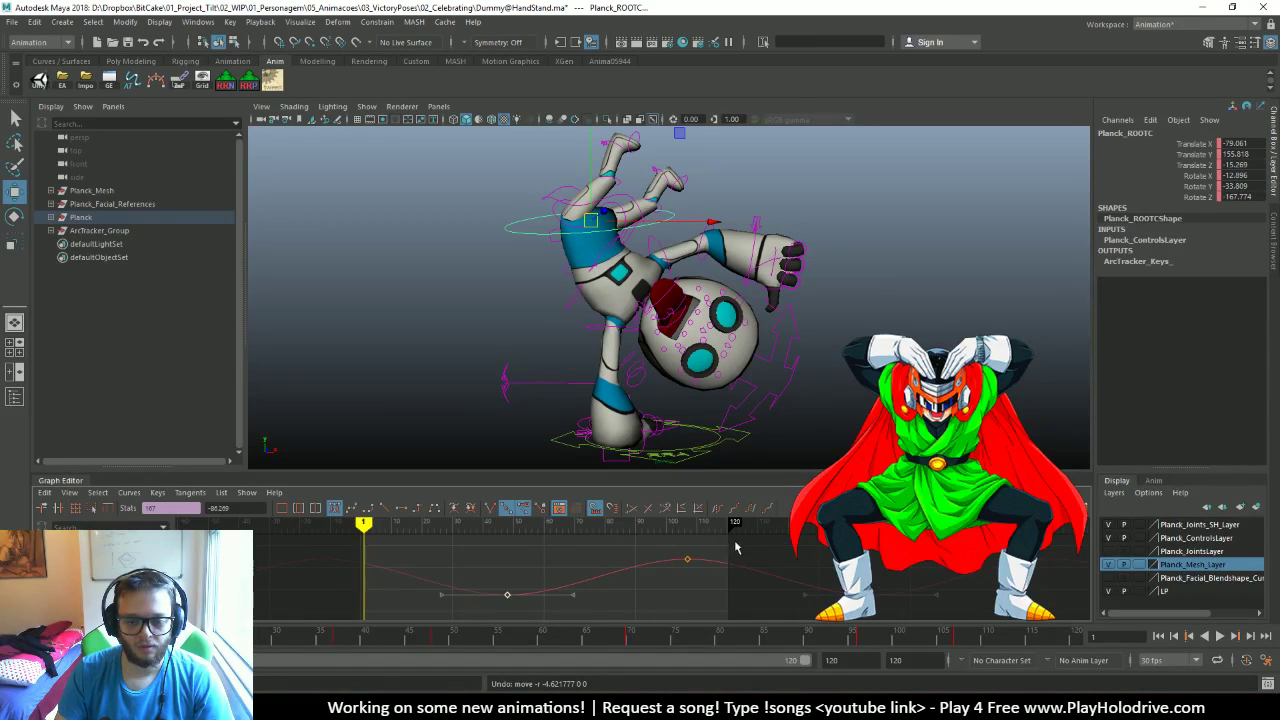
left_click_drag(735, 547, 668, 578)
middle_click_drag(660, 575, 659, 580)
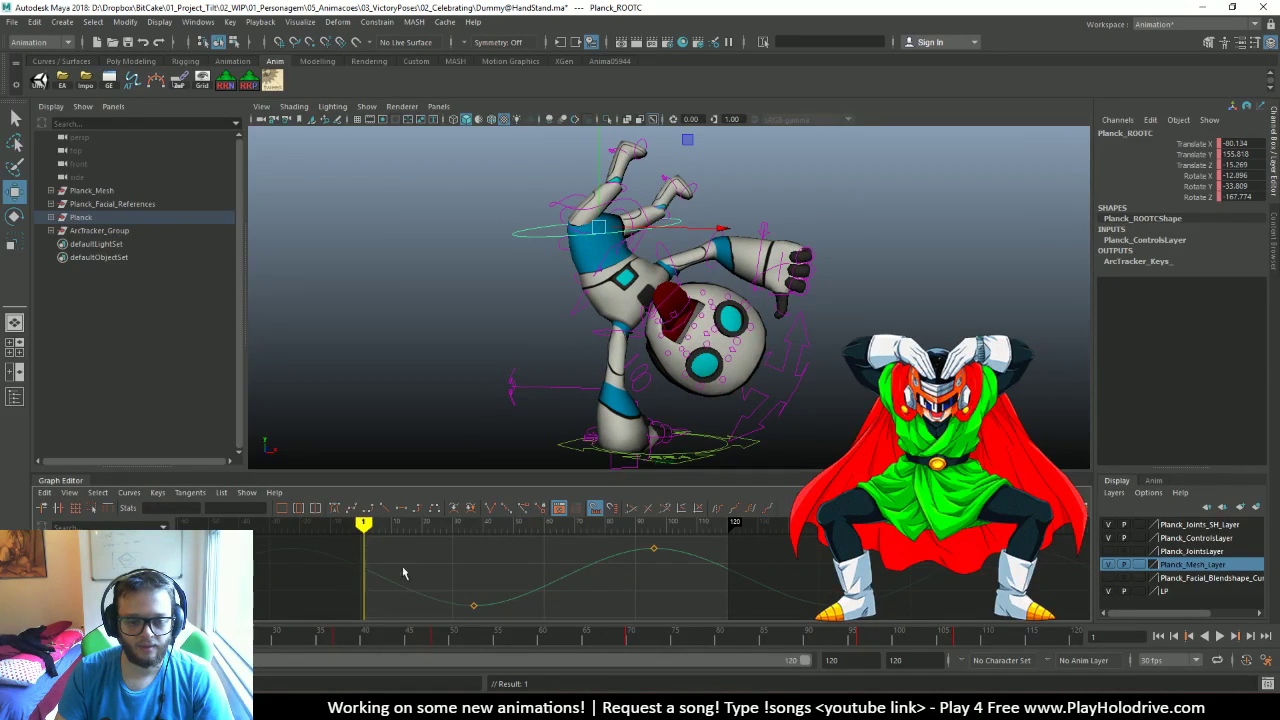
Frame the root control's Translate Y curve, raise its peak key at frame 96 to 158.178, and check the playback
key("f")
left_click_drag(655, 570, 655, 570)
middle_click_drag(655, 570, 655, 549)
key("alt+v")
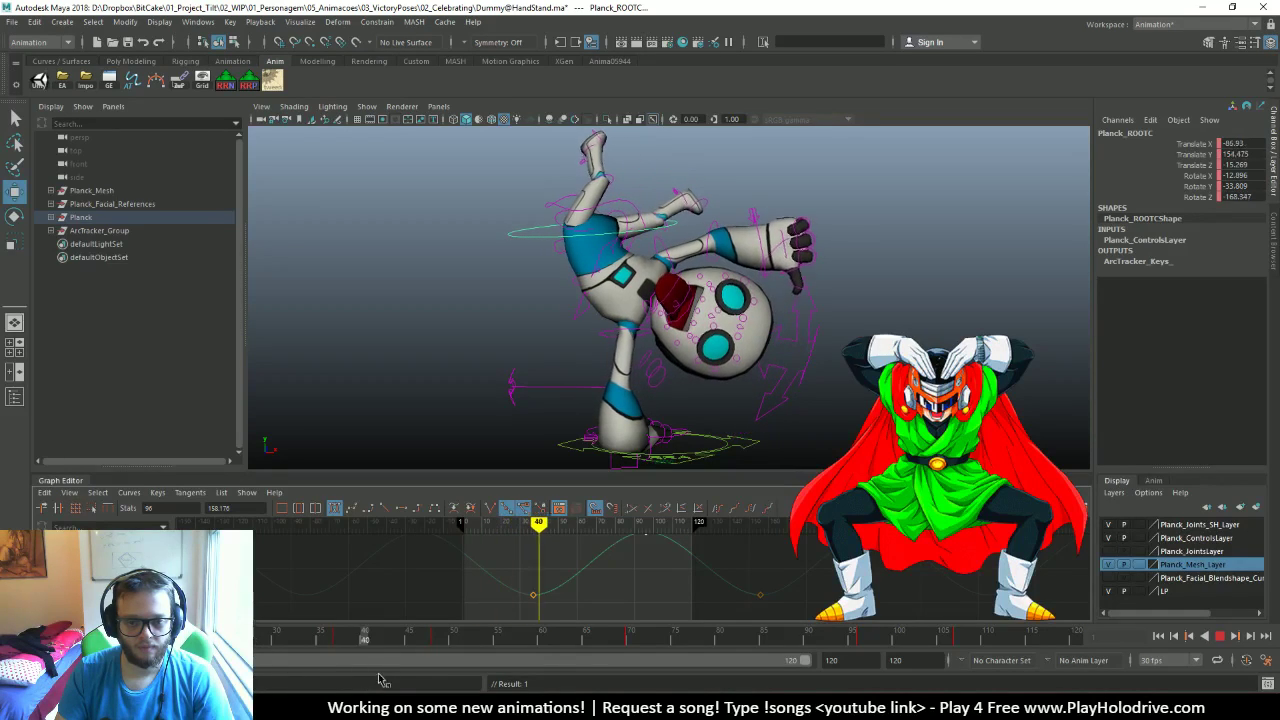
key("Escape")
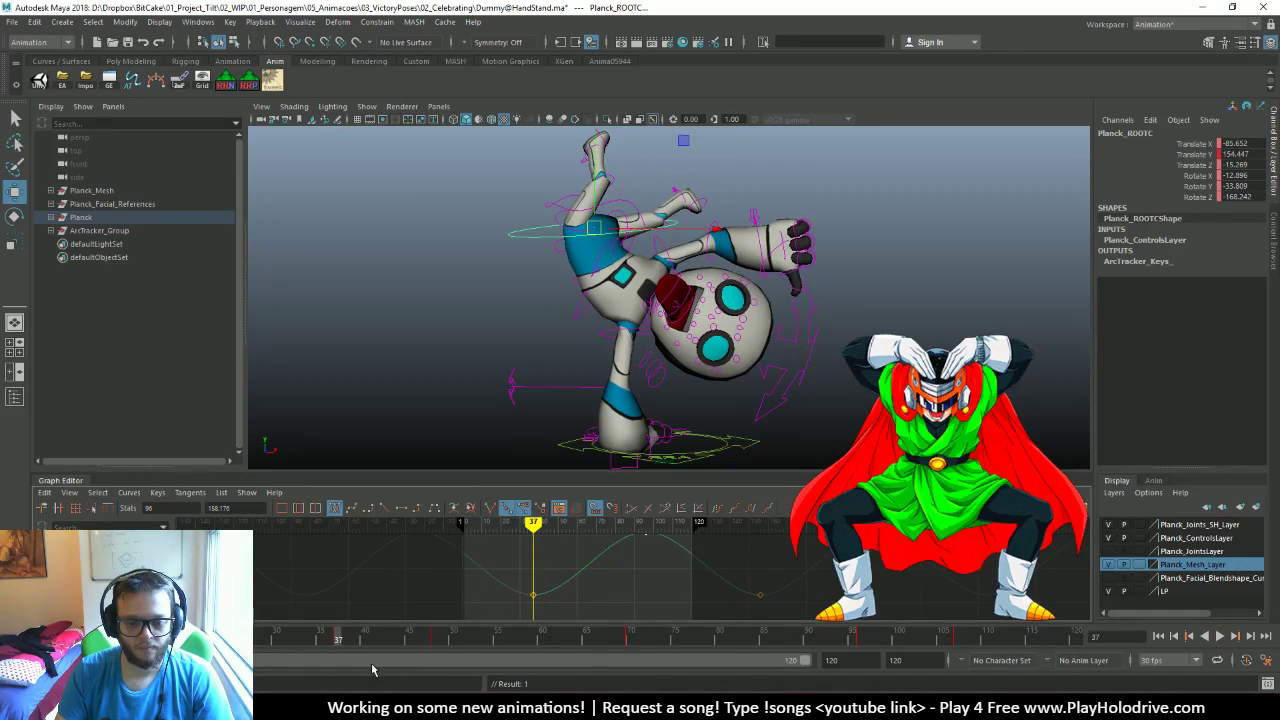
Raise the low keys of the root control's Translate Y curve to 155.864 and check the playback
left_click_drag(493, 588, 565, 608)
middle_click_drag(759, 586, 761, 567, "shift")
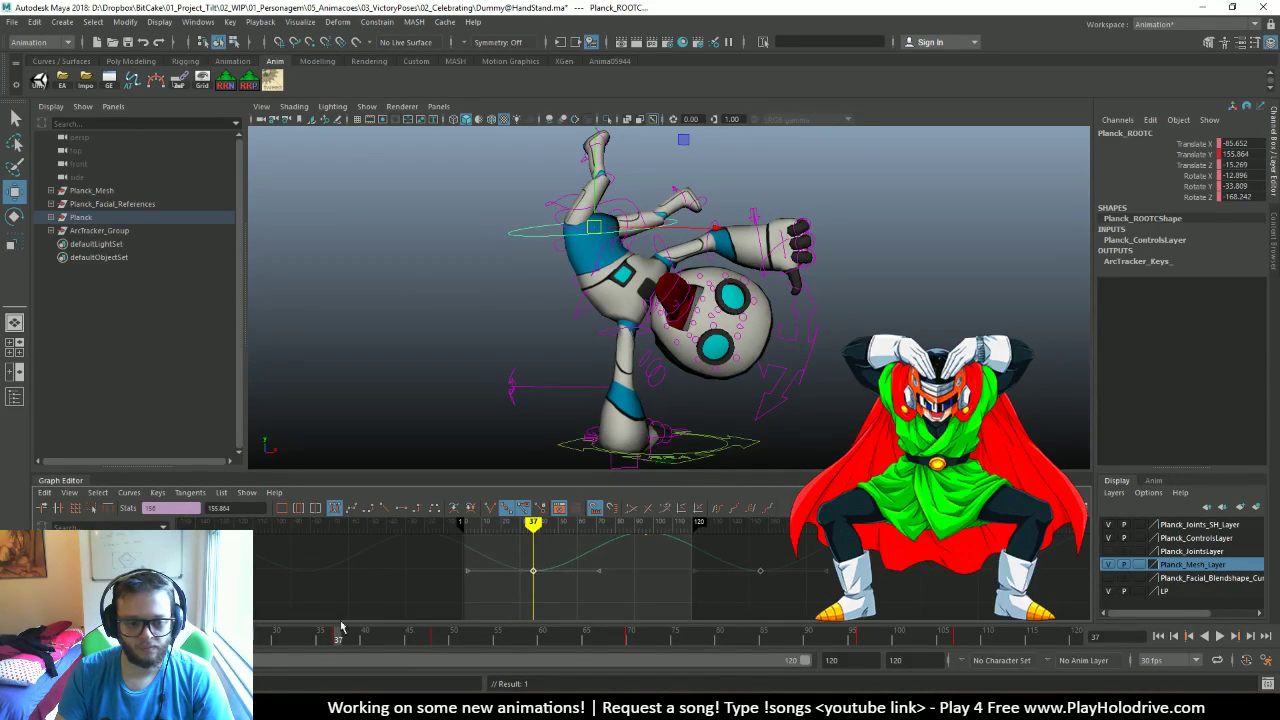
key("alt+v")
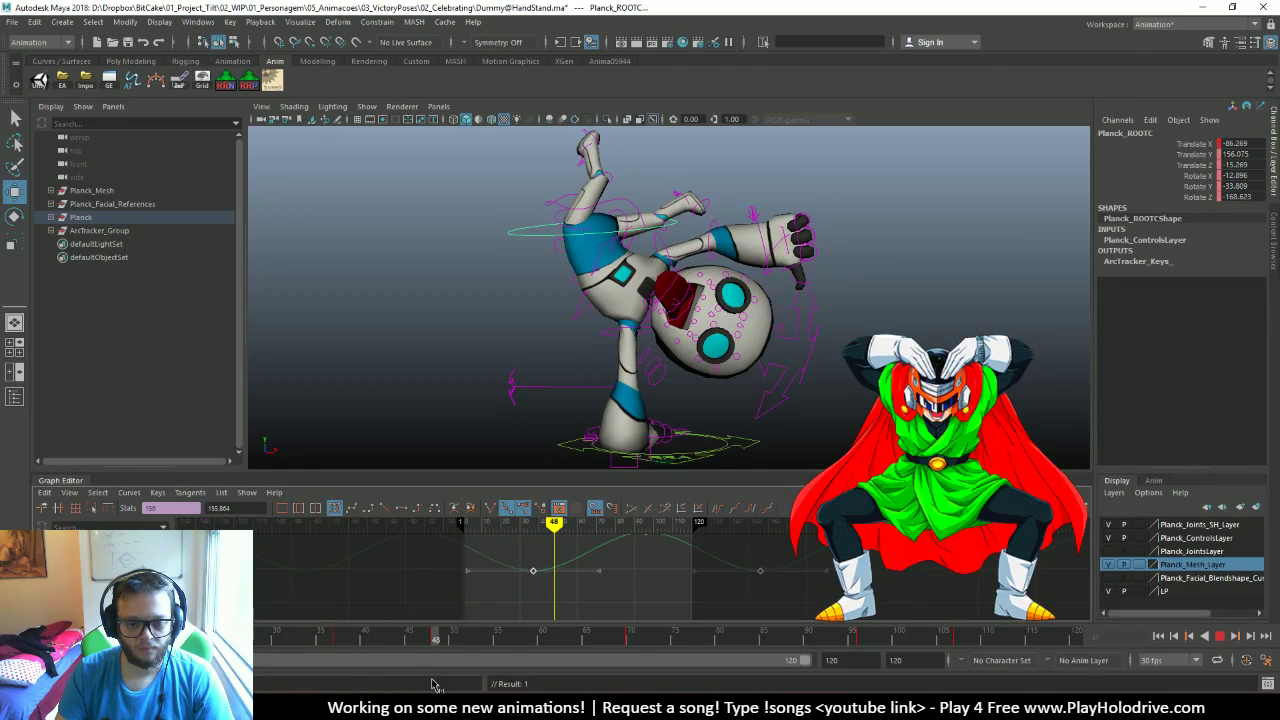
key("alt+v")
Try lowering the root's low Translate Y keys to 155.392, play the animation from the start, and undo the change
middle_click_drag(622, 616, 624, 627)
key("alt+shift+v")
key("alt+v")
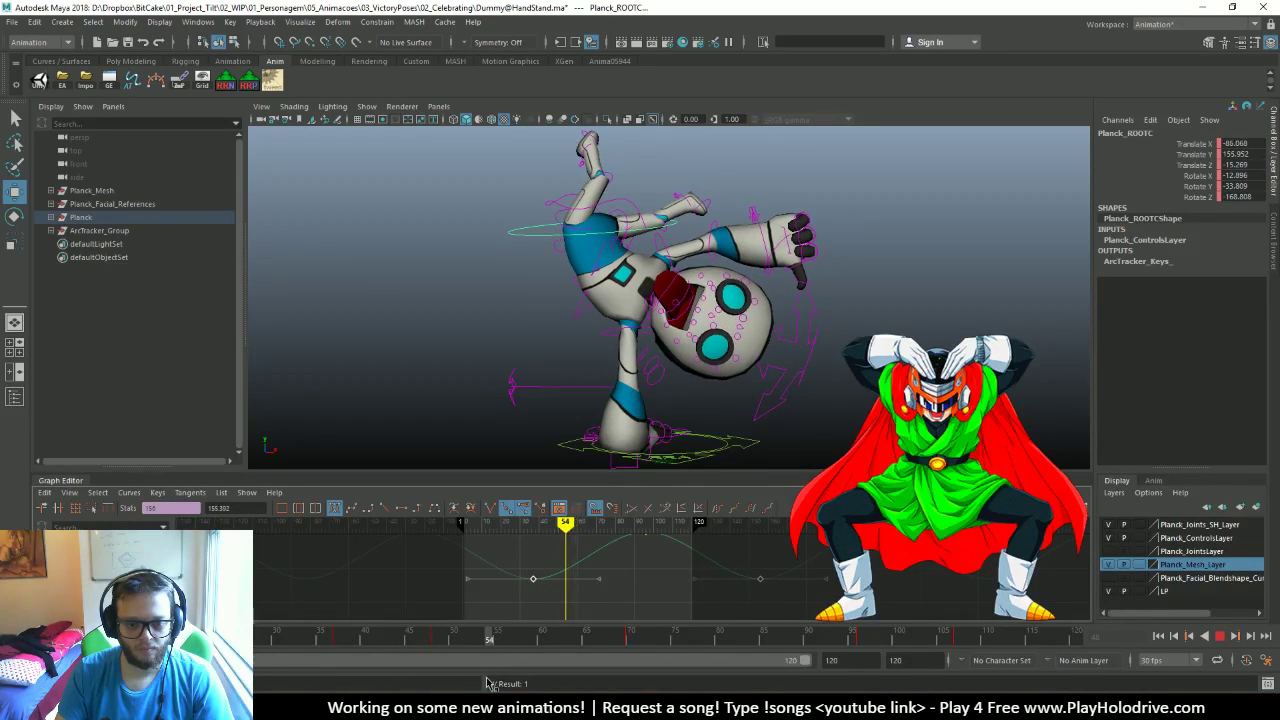
key("Escape")
key("ctrl+z")
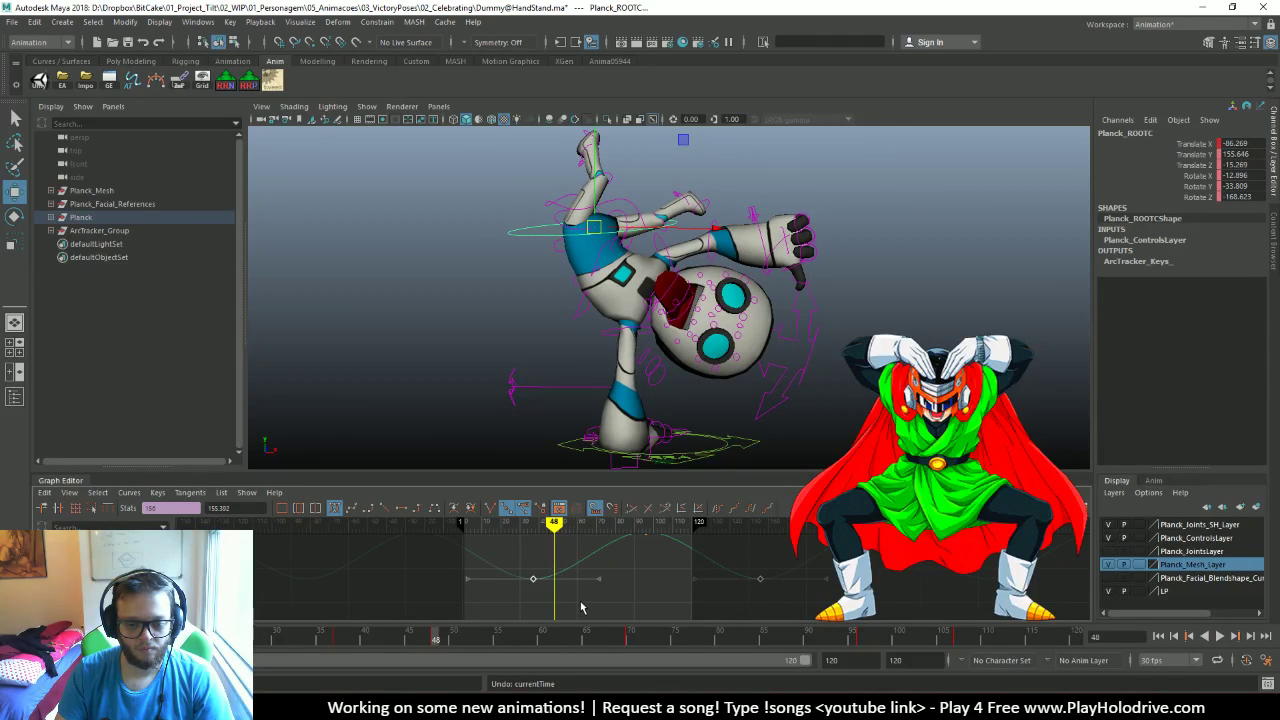
key("ctrl+z")
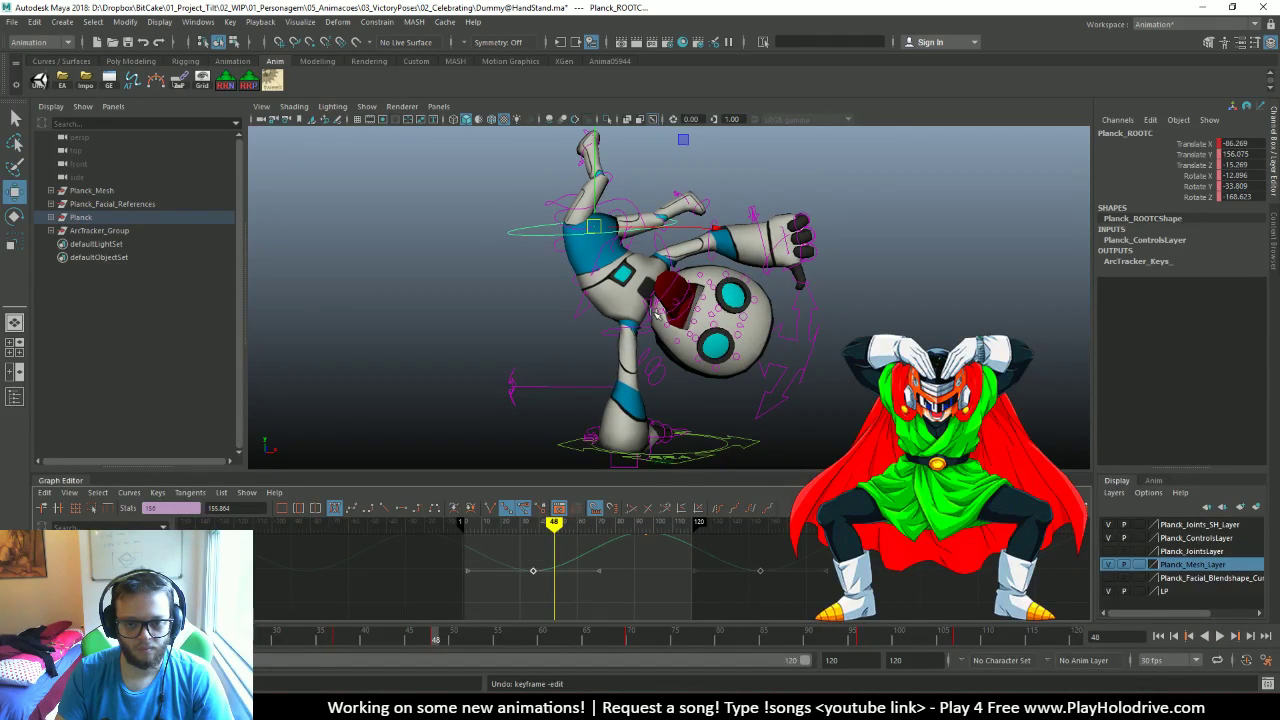
Select the left clavicle control of the supporting arm and play the animation to check the shoulder
left_click(634, 368)
scroll(636, 412, "up", 3)
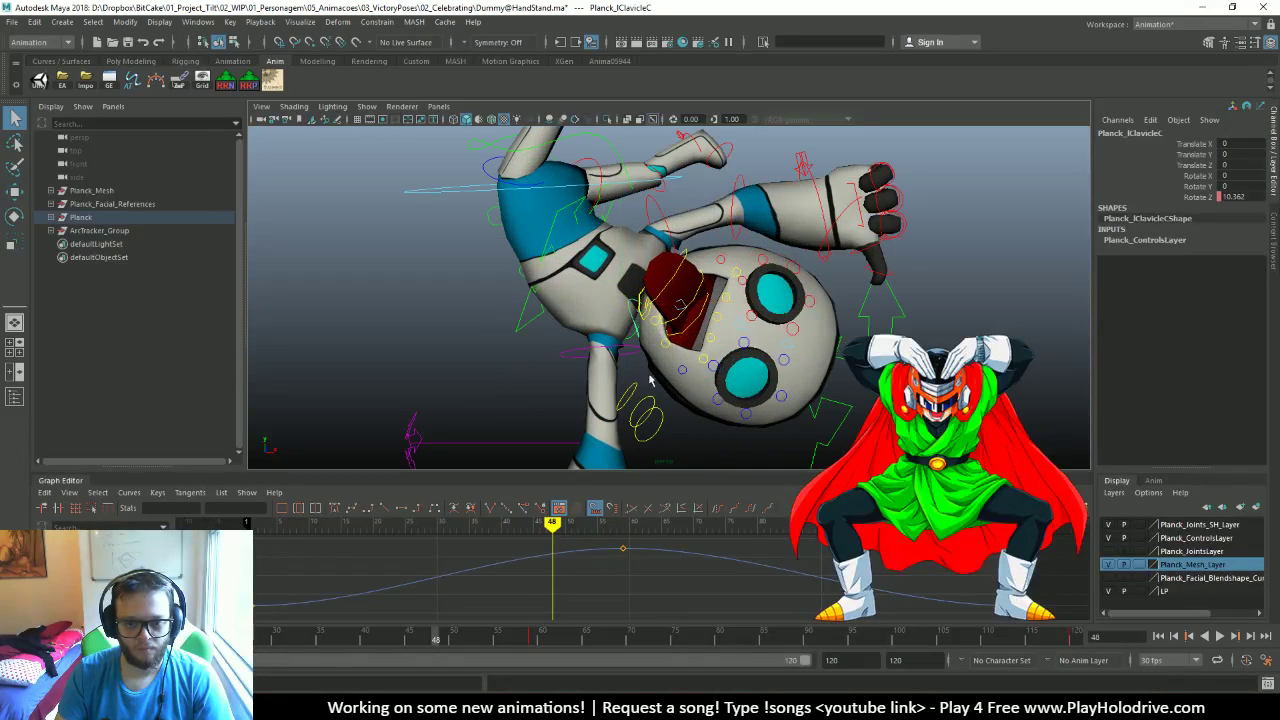
key("q")
left_click(641, 338)
key("alt+v")
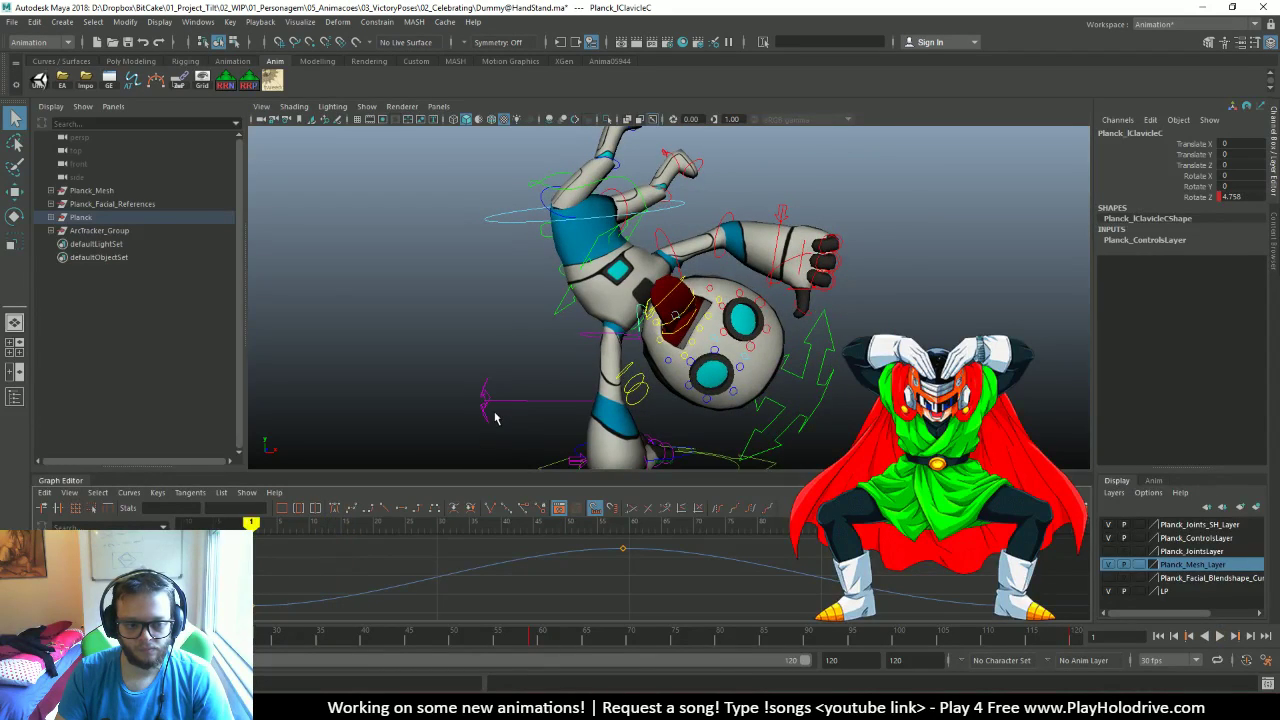
key("alt+v")
Try rotating the left clavicle to 4.131 in Z at frame 1 and keying all its channels, then undo the key
key("e")
left_click_drag(671, 405, 668, 409)
key("s")
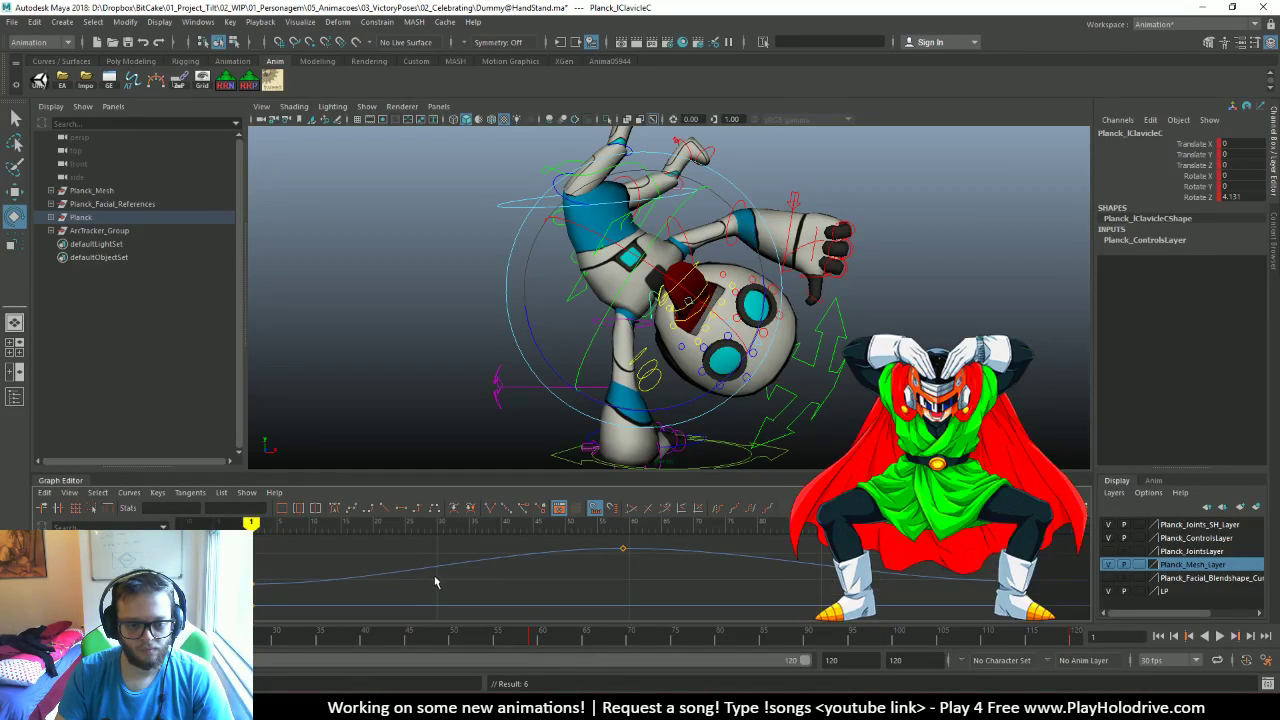
key("ctrl+z")
Lower the left clavicle's first and last Rotate Z keys to 3.607 in the Graph Editor and check the playback
left_click_drag(255, 617, 256, 617)
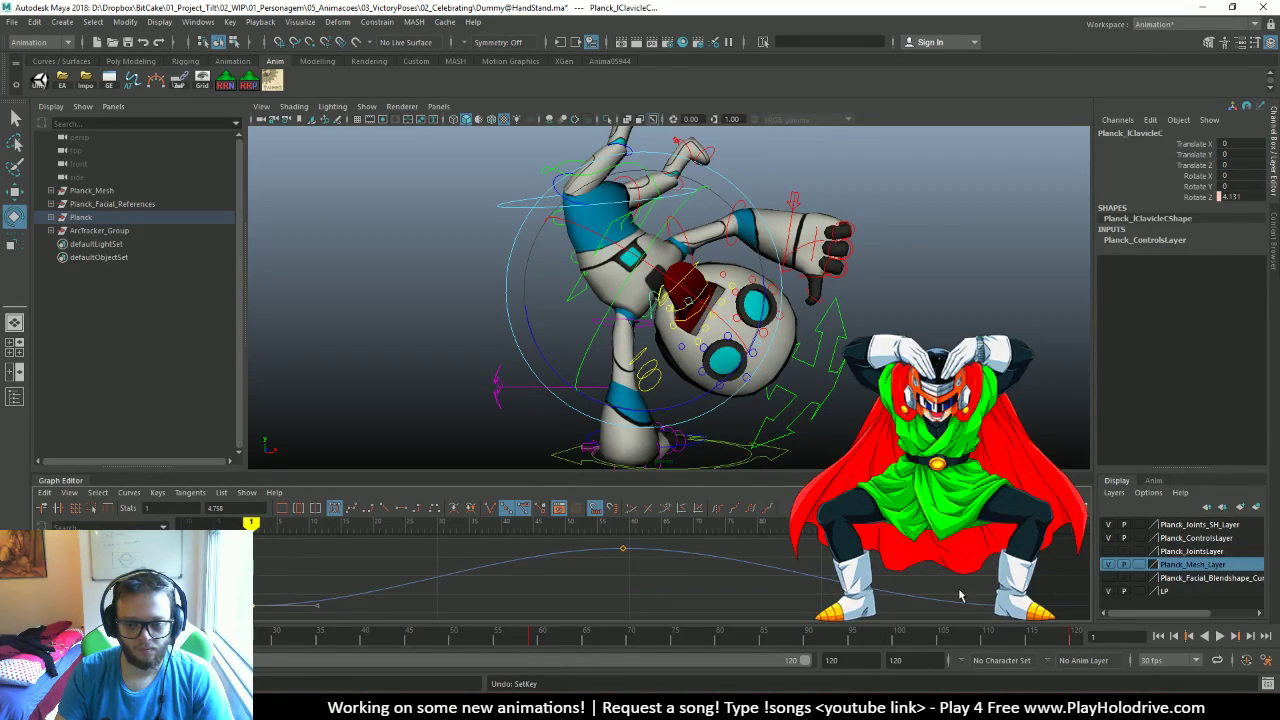
left_click_drag(993, 630, 993, 628)
key("w")
middle_click_drag(911, 570, 918, 581, "shift")
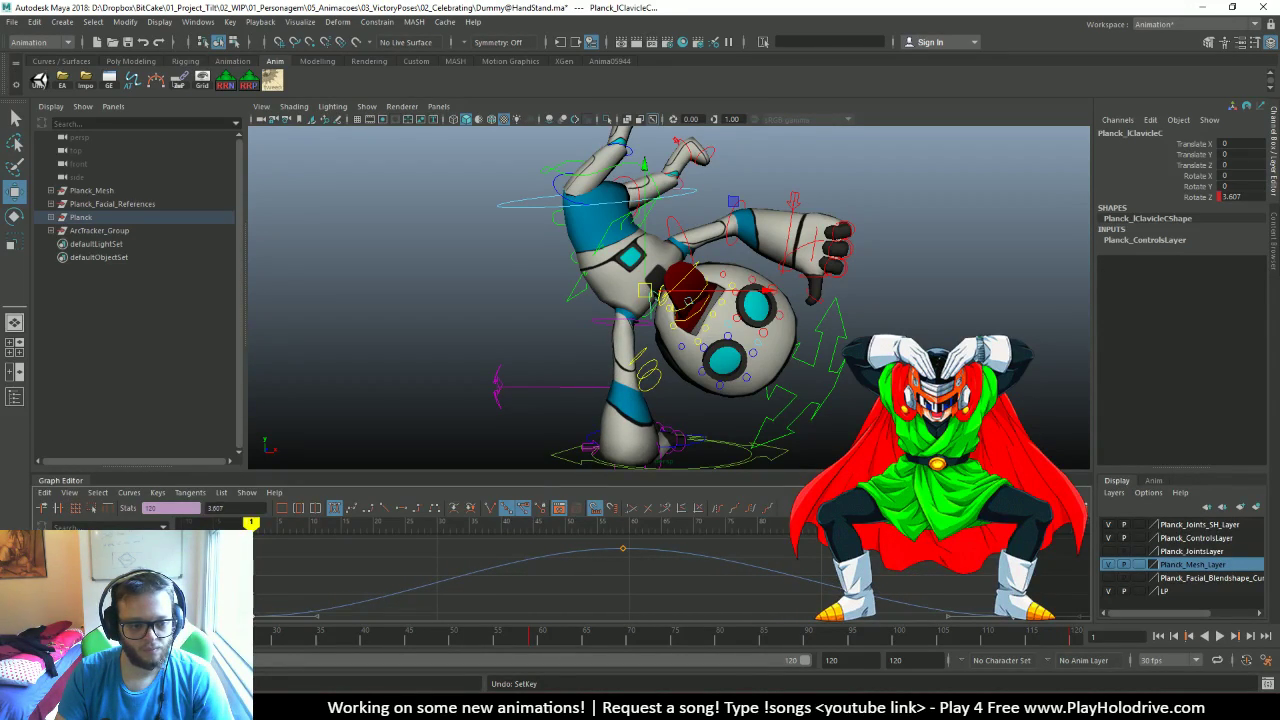
key("alt+v")
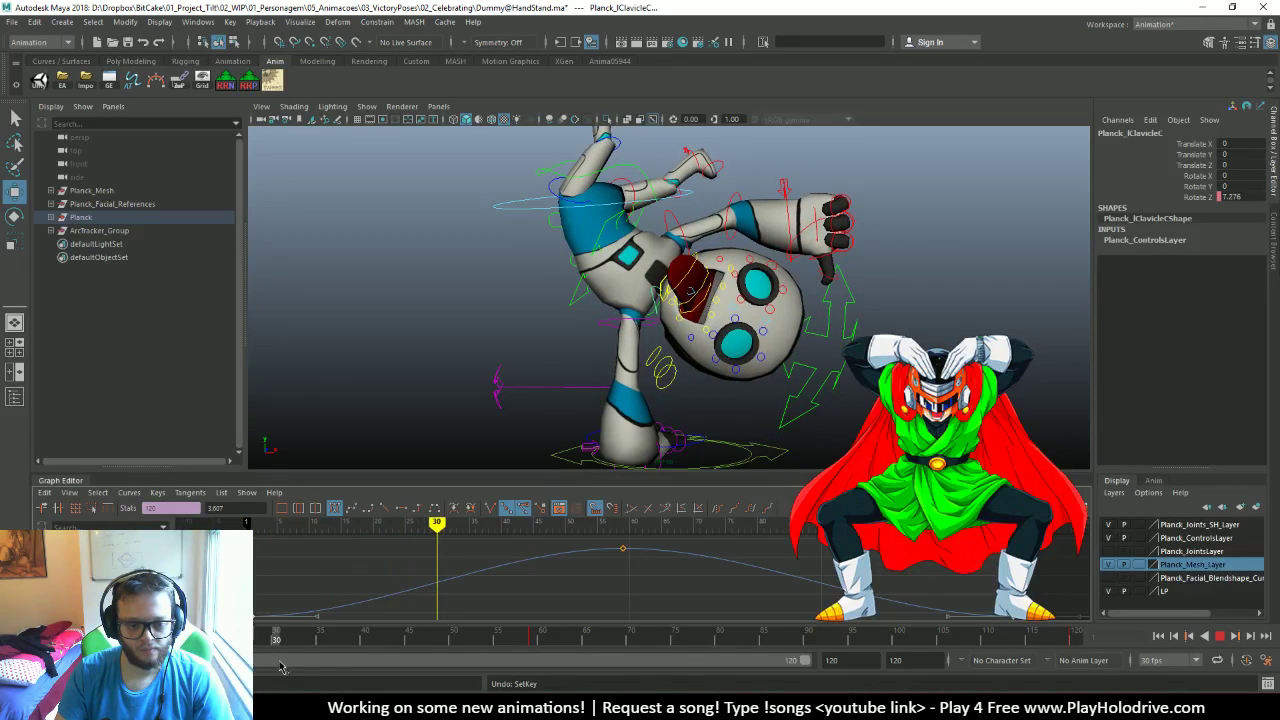
key("alt+v")
Rotate the left clavicle to about 5.5 in Z at frame 30, key it, and play the result
key("e")
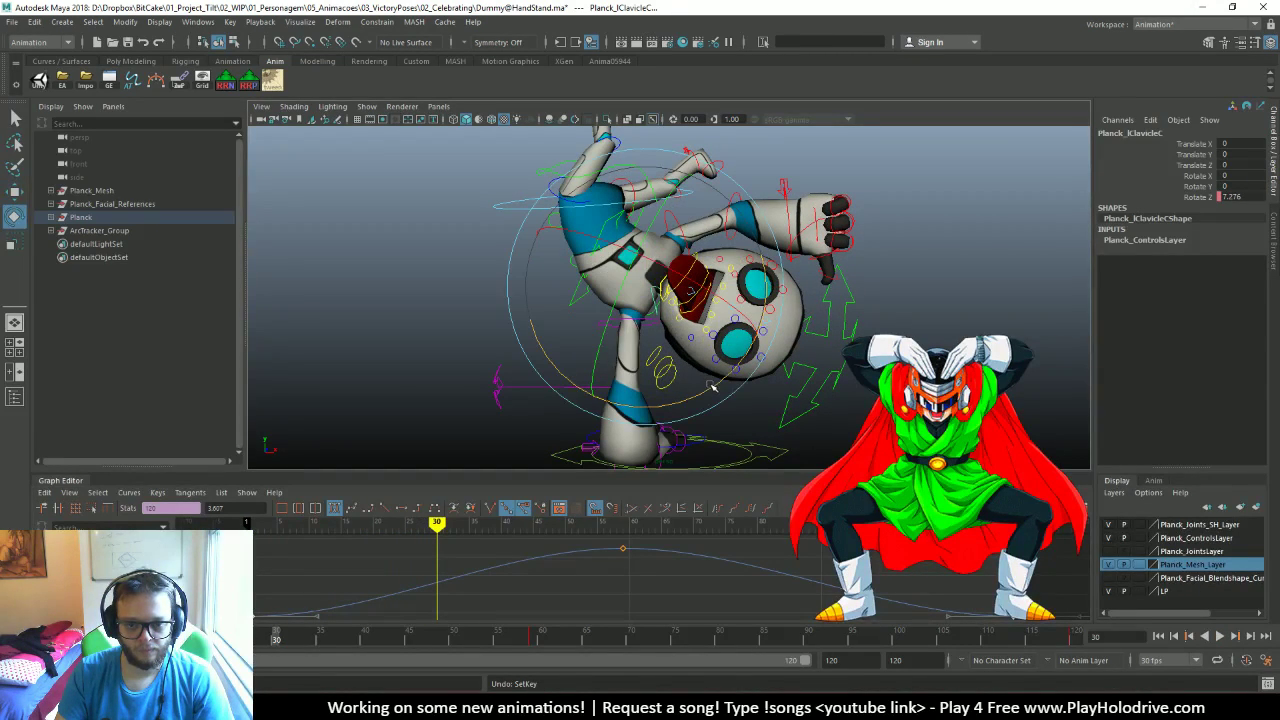
left_click(714, 398)
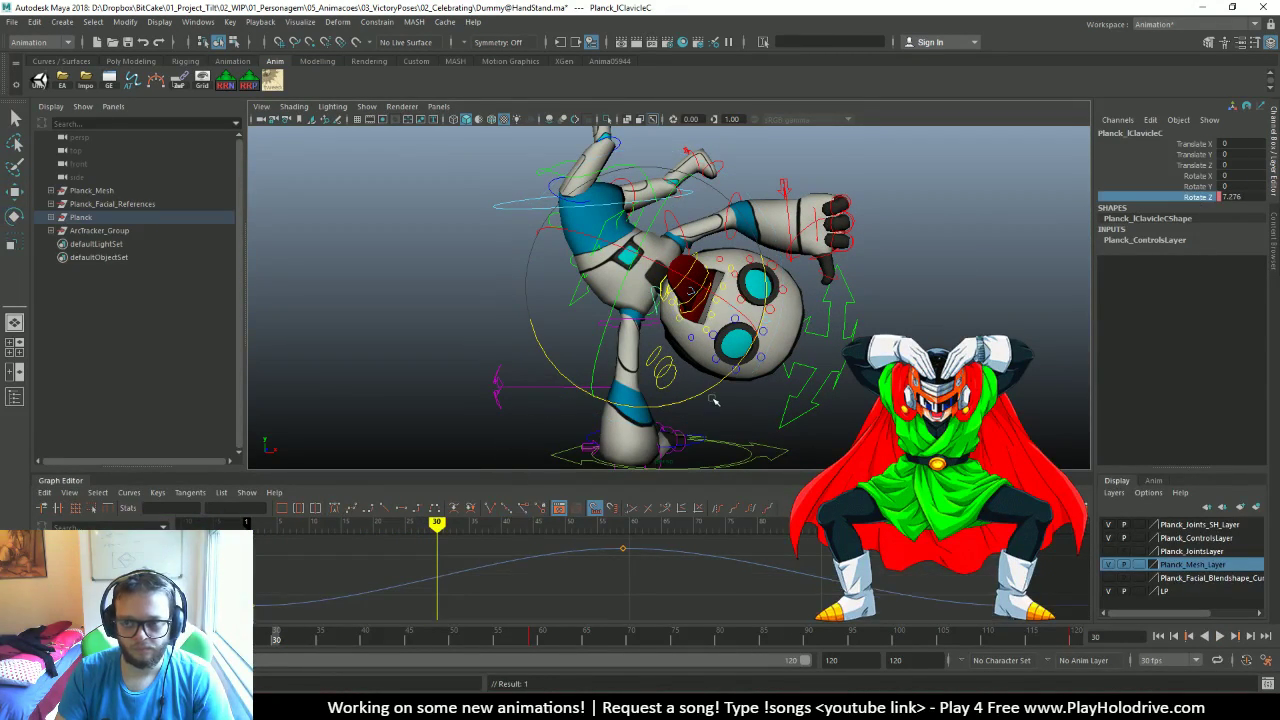
left_click_drag(725, 397, 708, 392)
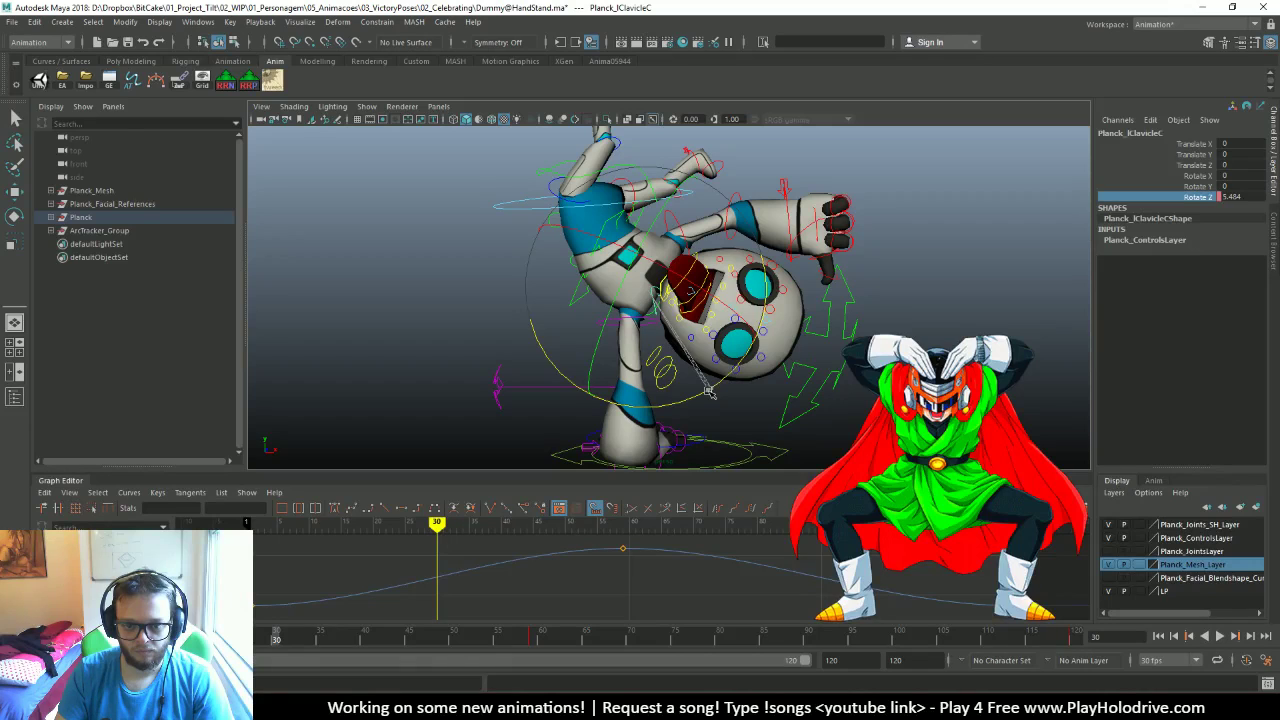
key("s")
key("alt+v")
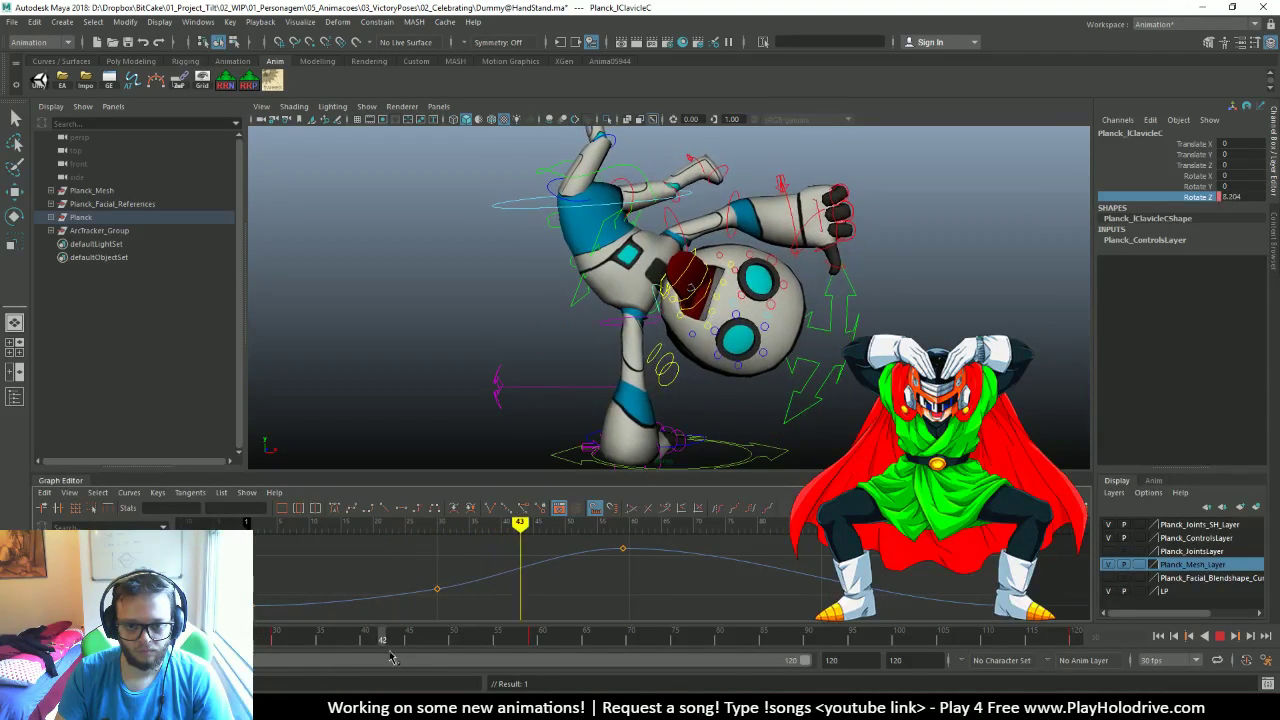
At frame 49, rotate the left clavicle to 12.091 in Z, key it, and play the animation
mouse_move(390, 657)
left_mouse_down()
mouse_move(465, 657)
mouse_move(445, 657)
left_mouse_up()
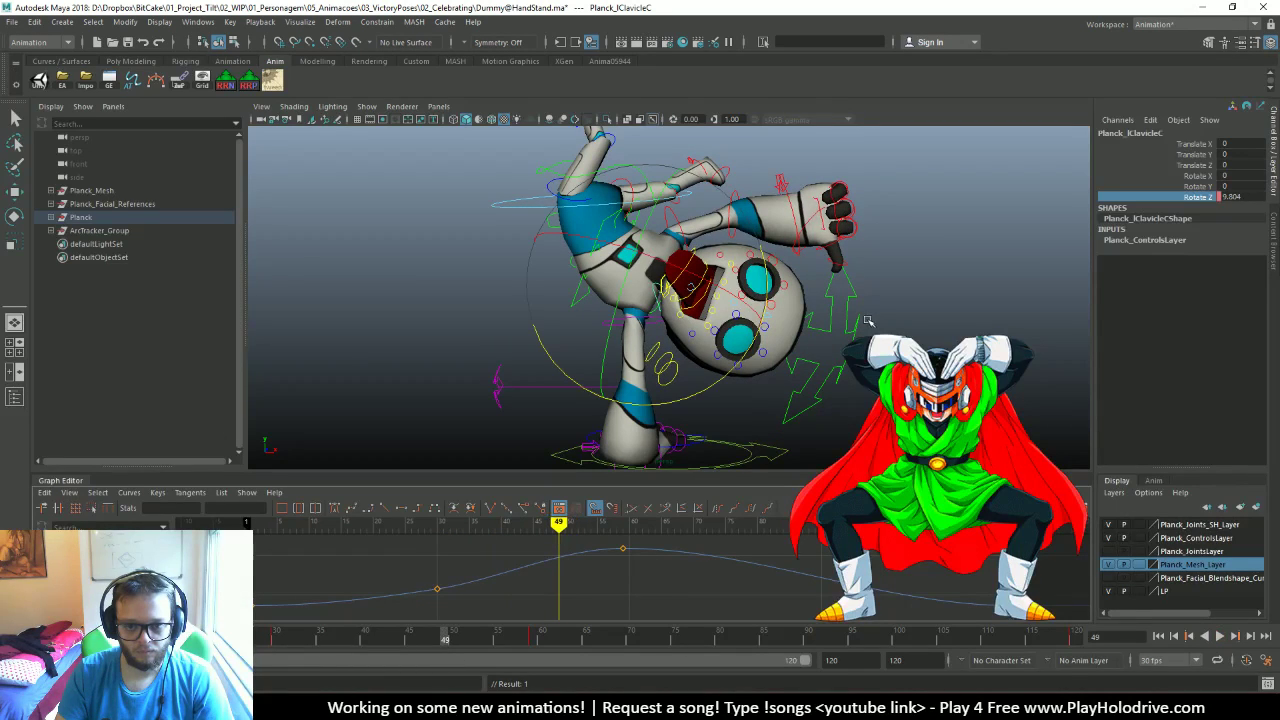
left_click(740, 362)
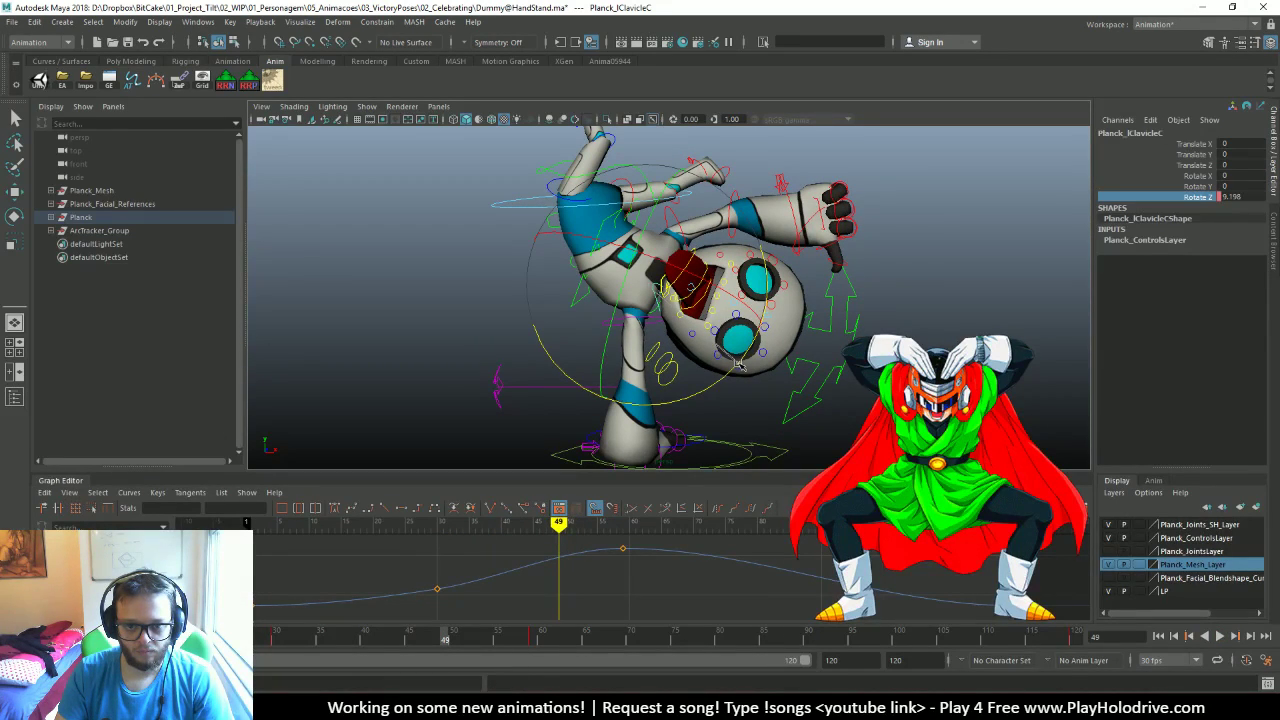
left_click_drag(740, 363, 754, 369)
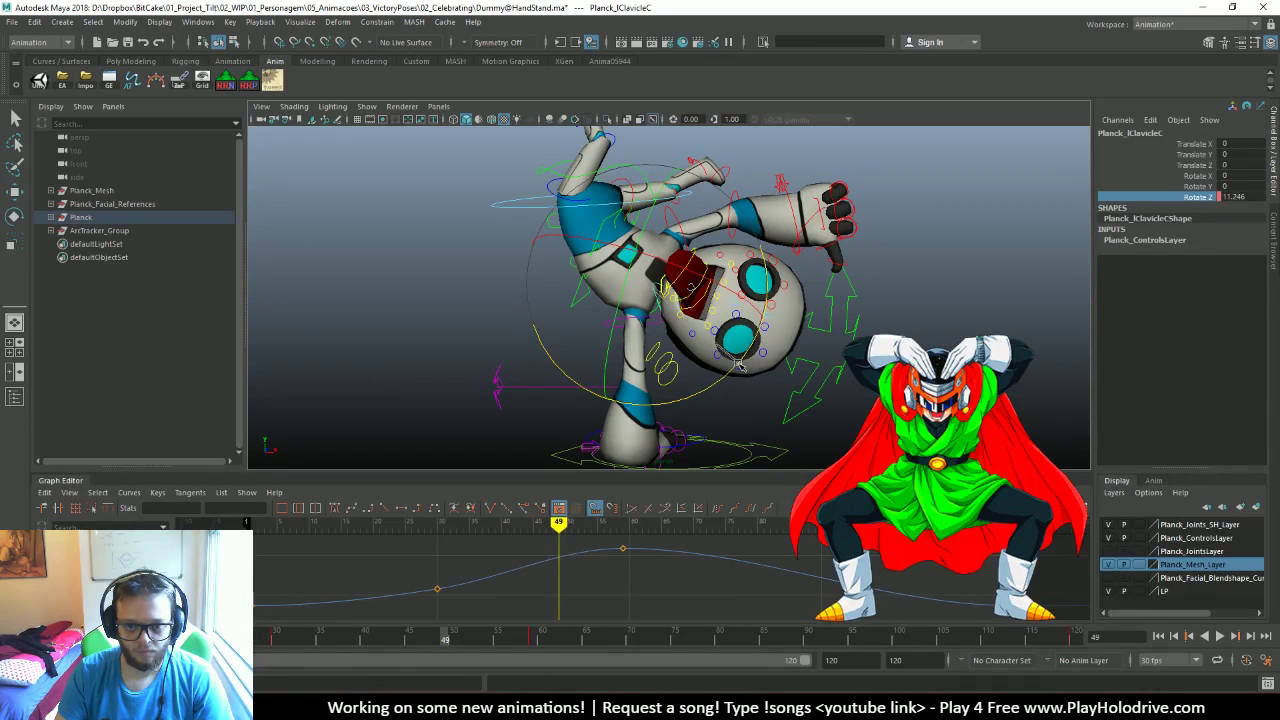
key("s")
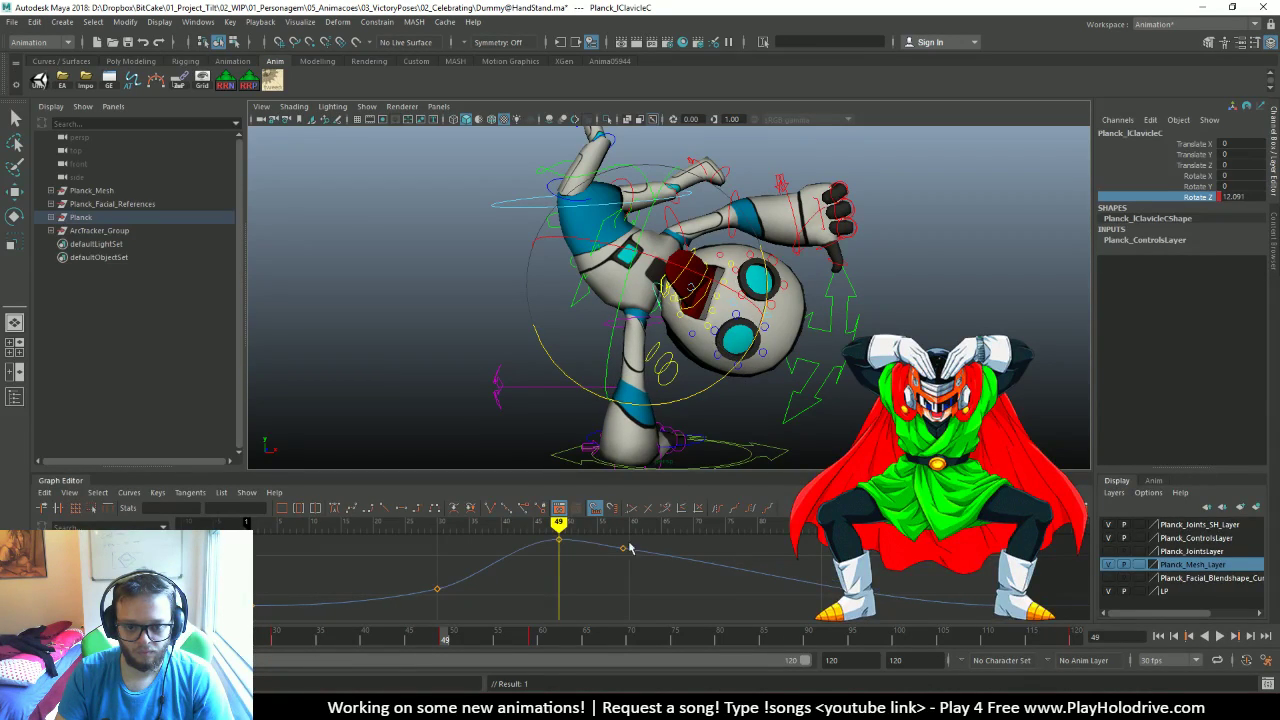
key("alt+v")
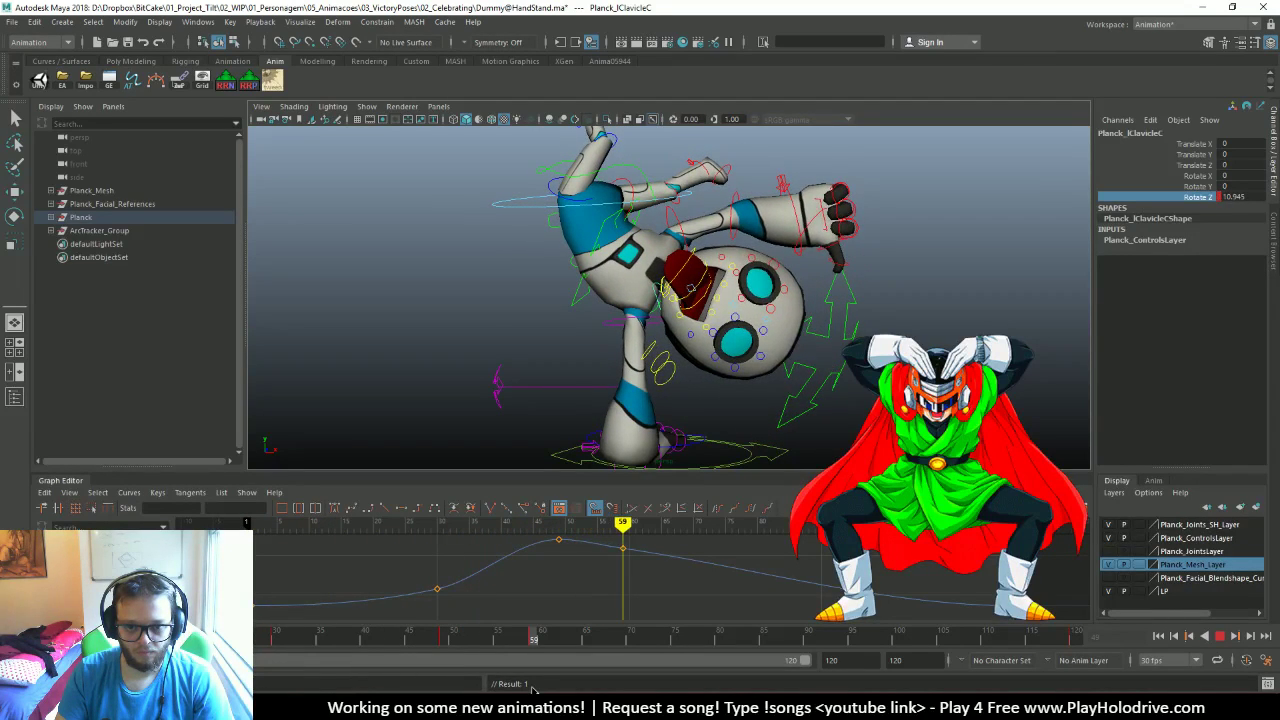
At frame 55, increase the left clavicle's Z rotation to about 13, key it, and check the playback
key("alt+v")
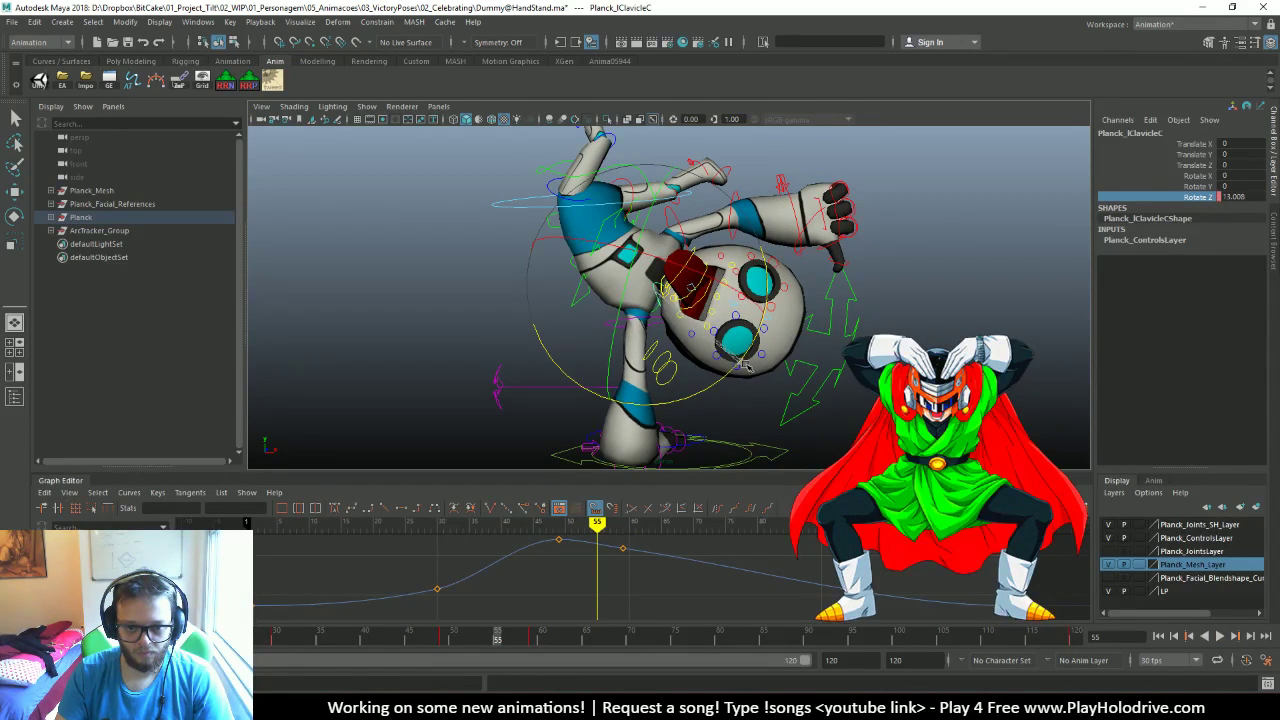
key("alt+v")
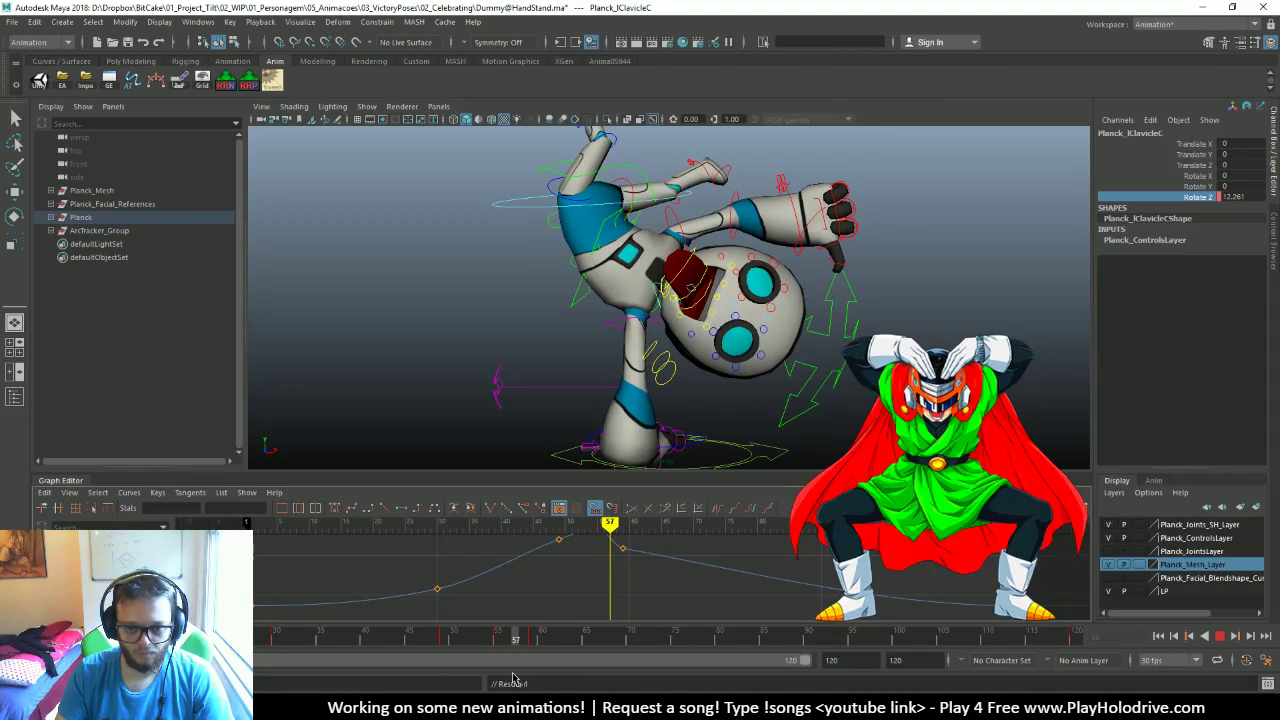
key("Escape")
Raise the left clavicle's Rotate Z key at frame 59 to 13.078, scrub through to frame 120, and return to the first frame
key("f")
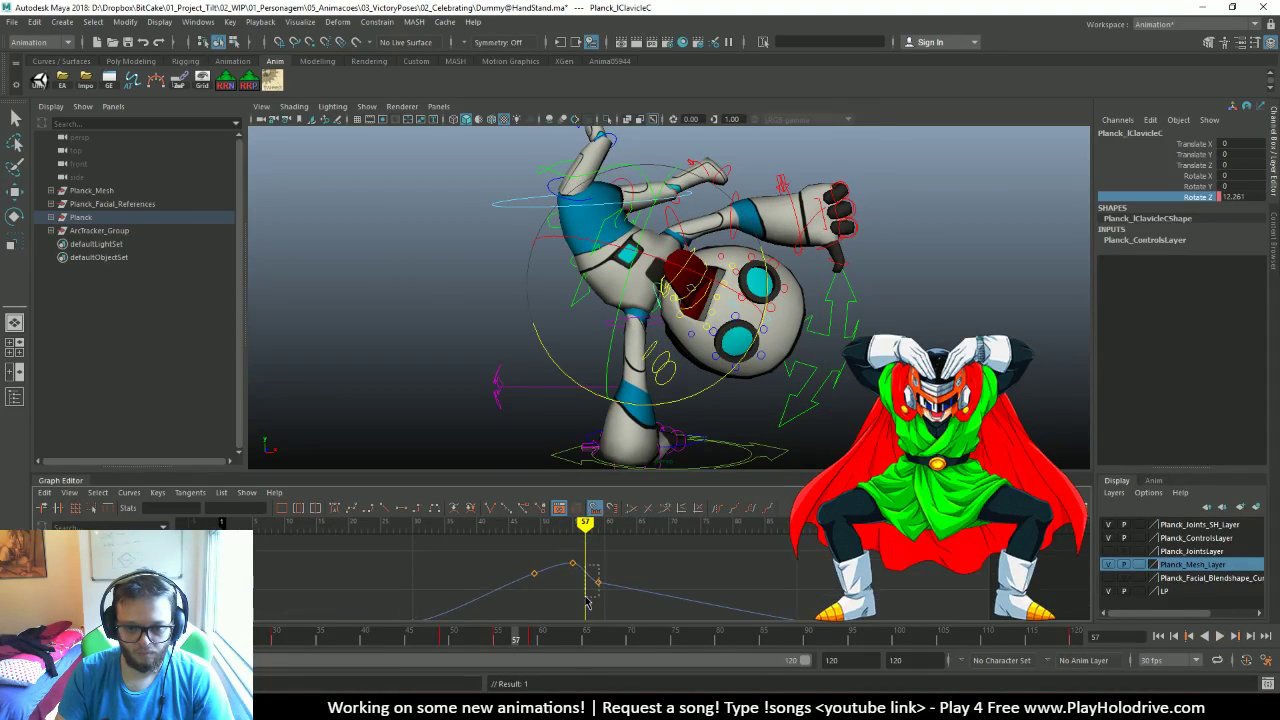
key("w")
middle_click_drag(584, 586, 582, 569)
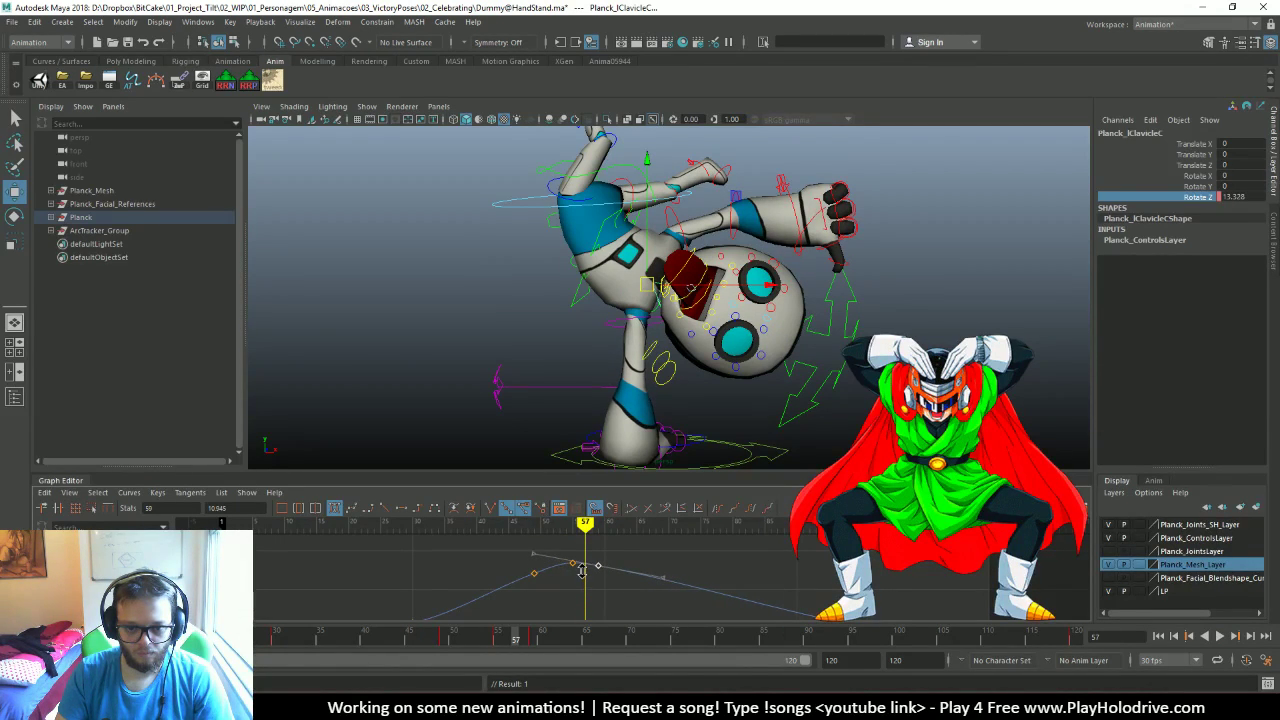
left_click_drag(518, 638, 604, 667)
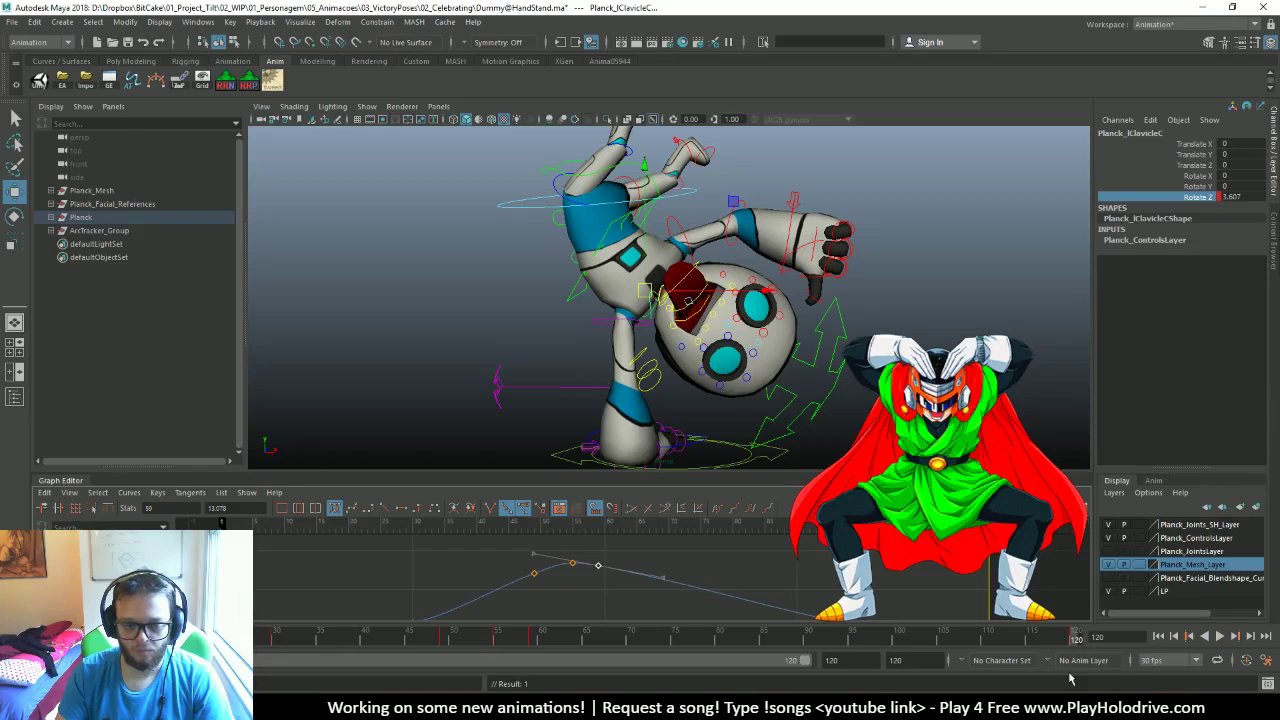
key("alt+shift+v")
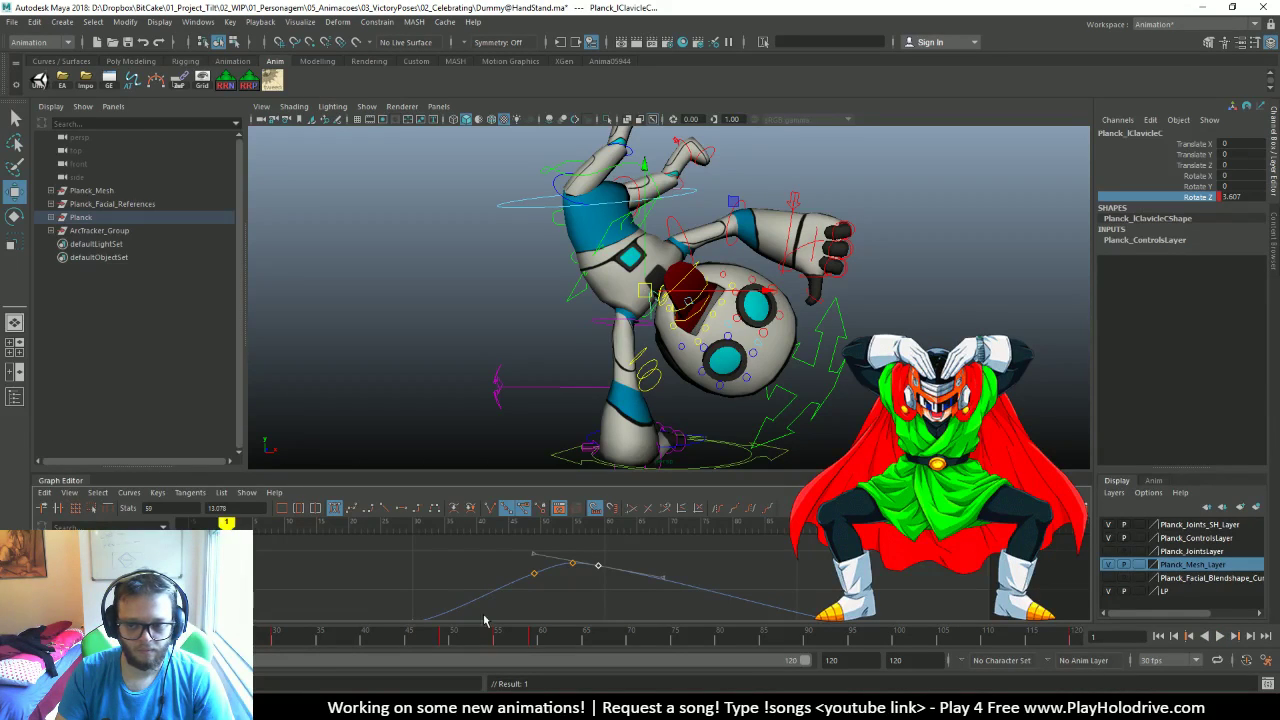
Play the handstand animation and check the left shoulder's motion up close
left_click(1220, 637)
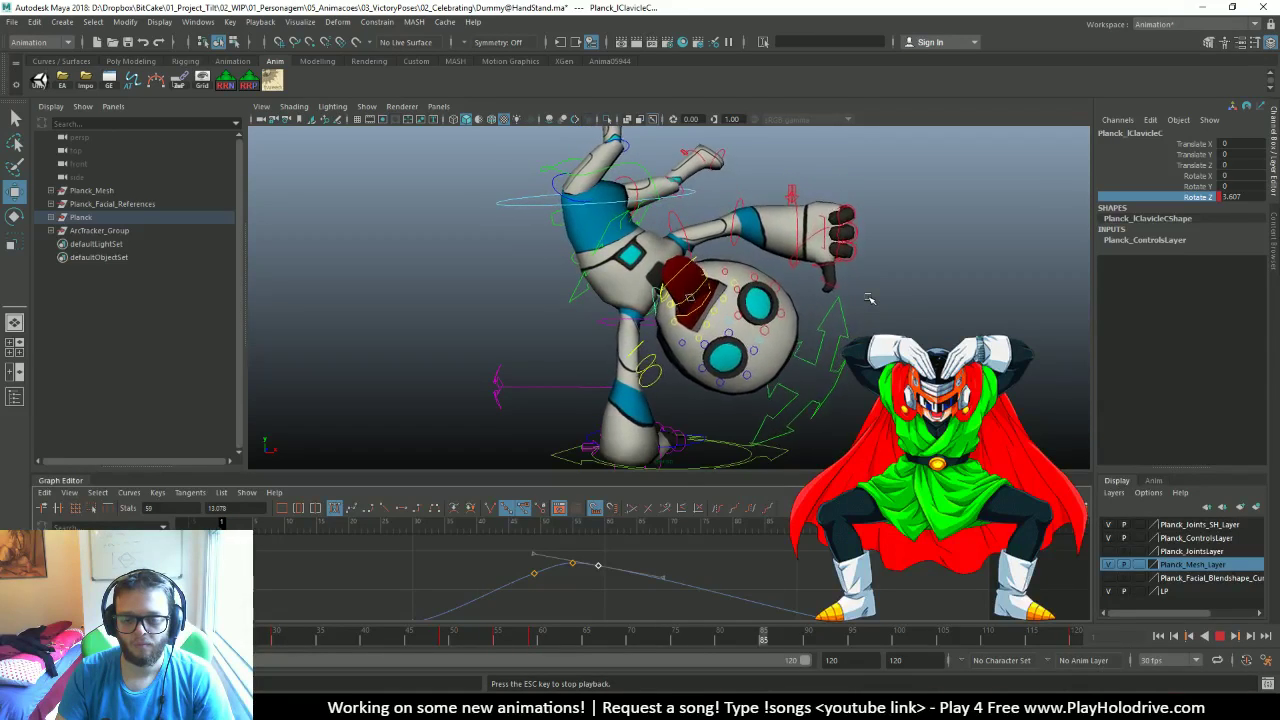
scroll(862, 266, "down", 3)
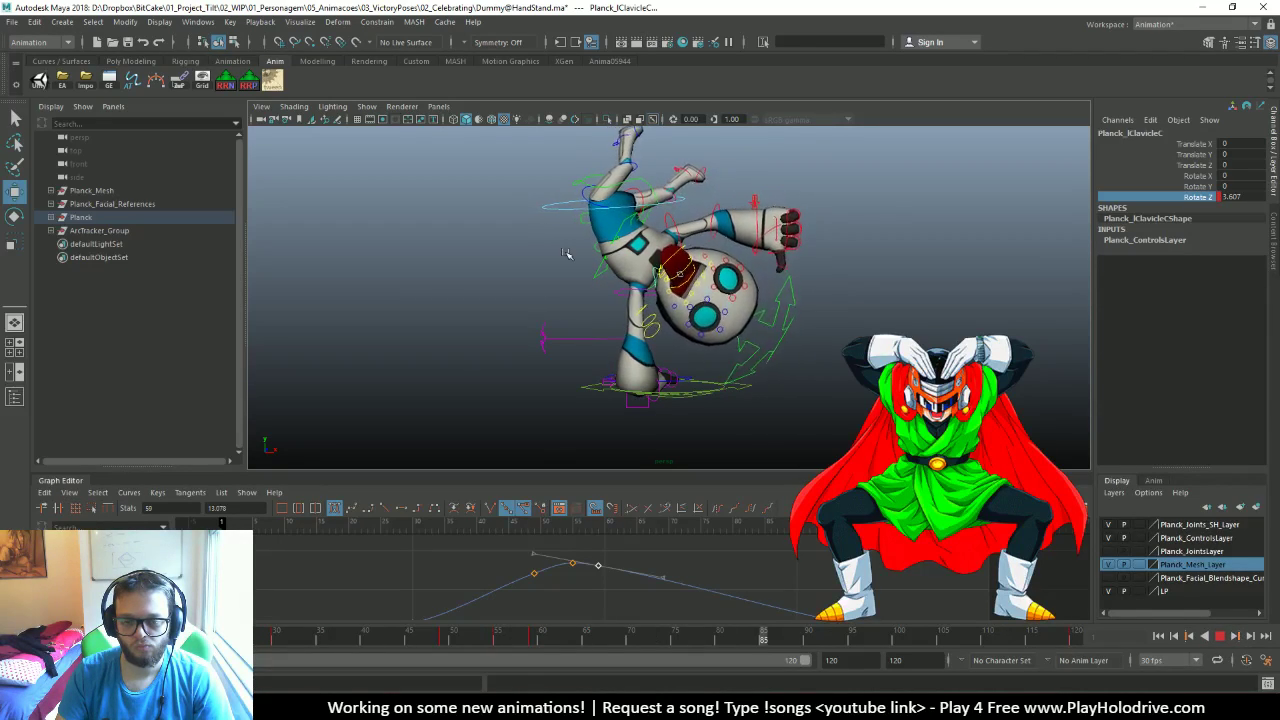
scroll(566, 254, "up", 5)
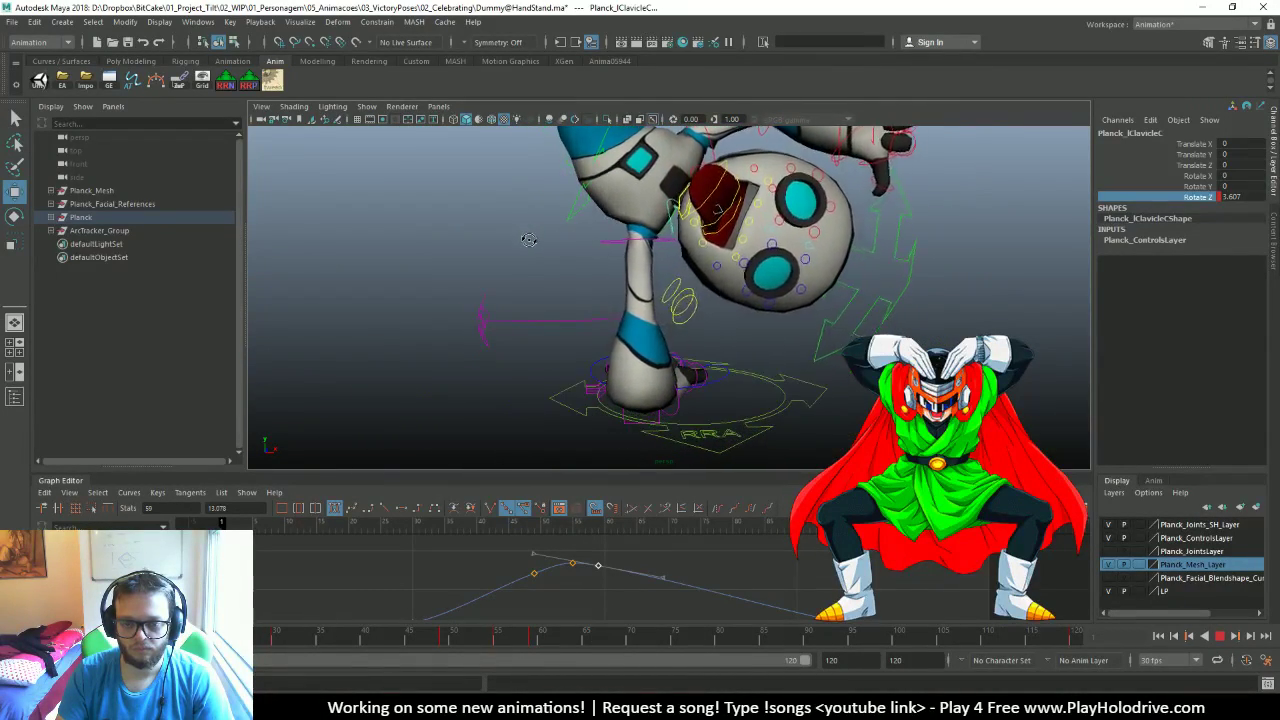
left_click(1219, 636)
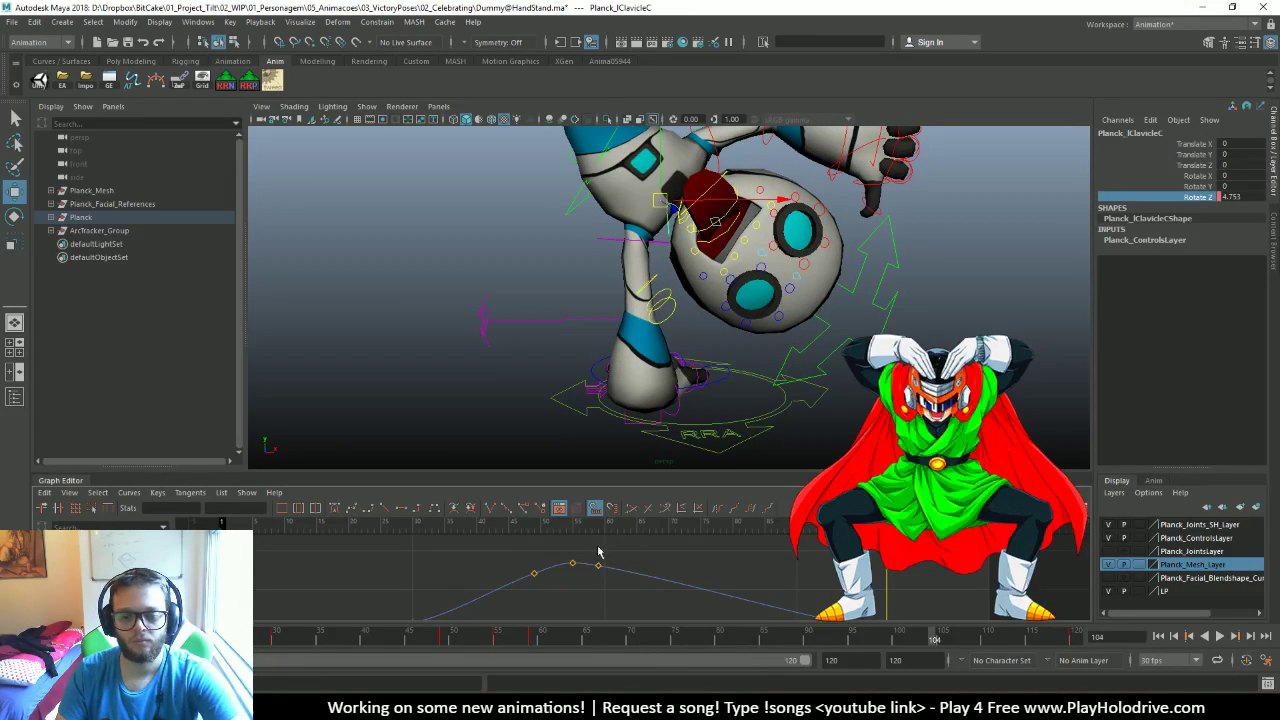
Delete the left clavicle's Rotate Z keys at frames 49 and 55 and play the smoothed animation
key("Delete")
key("f")
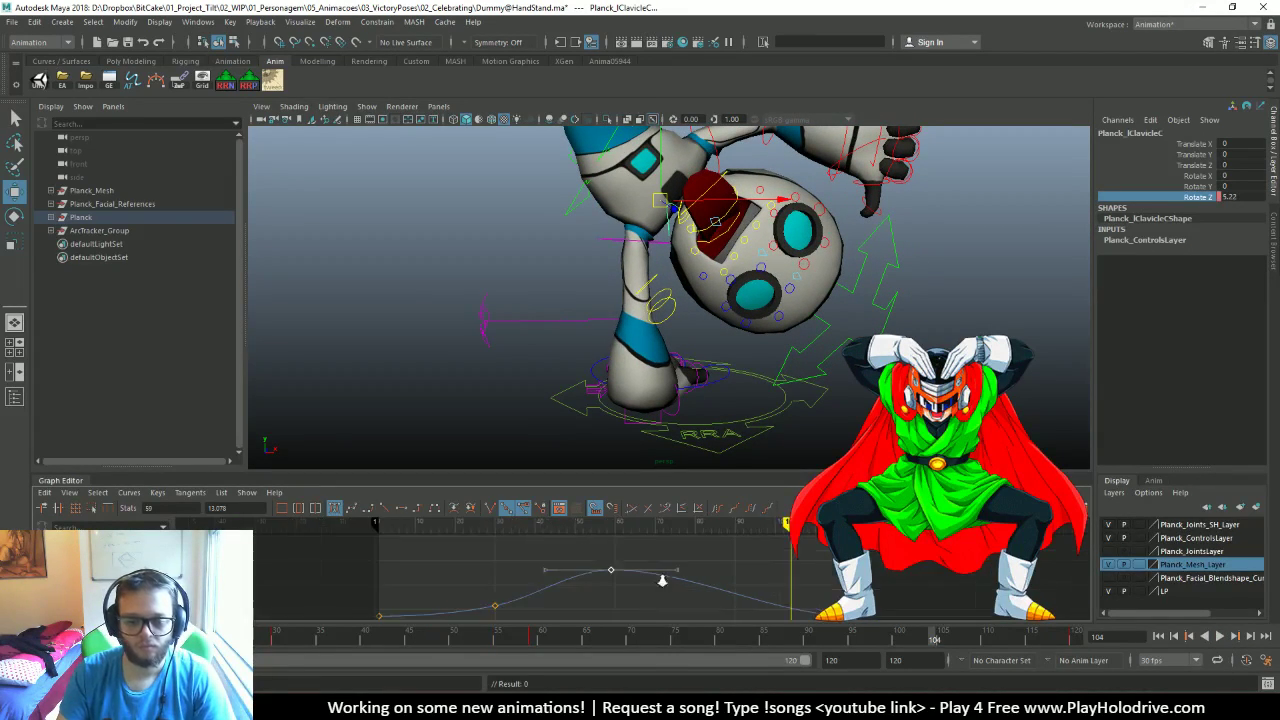
key("alt+v")
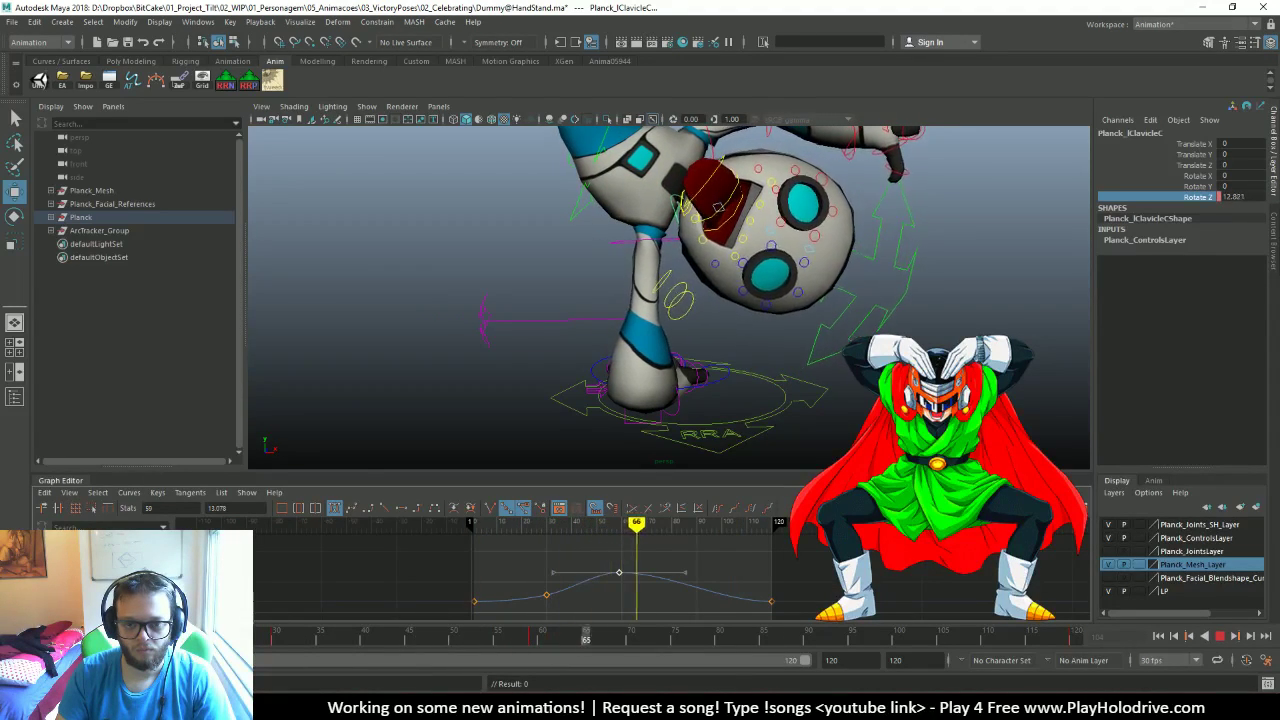
key("alt+v")
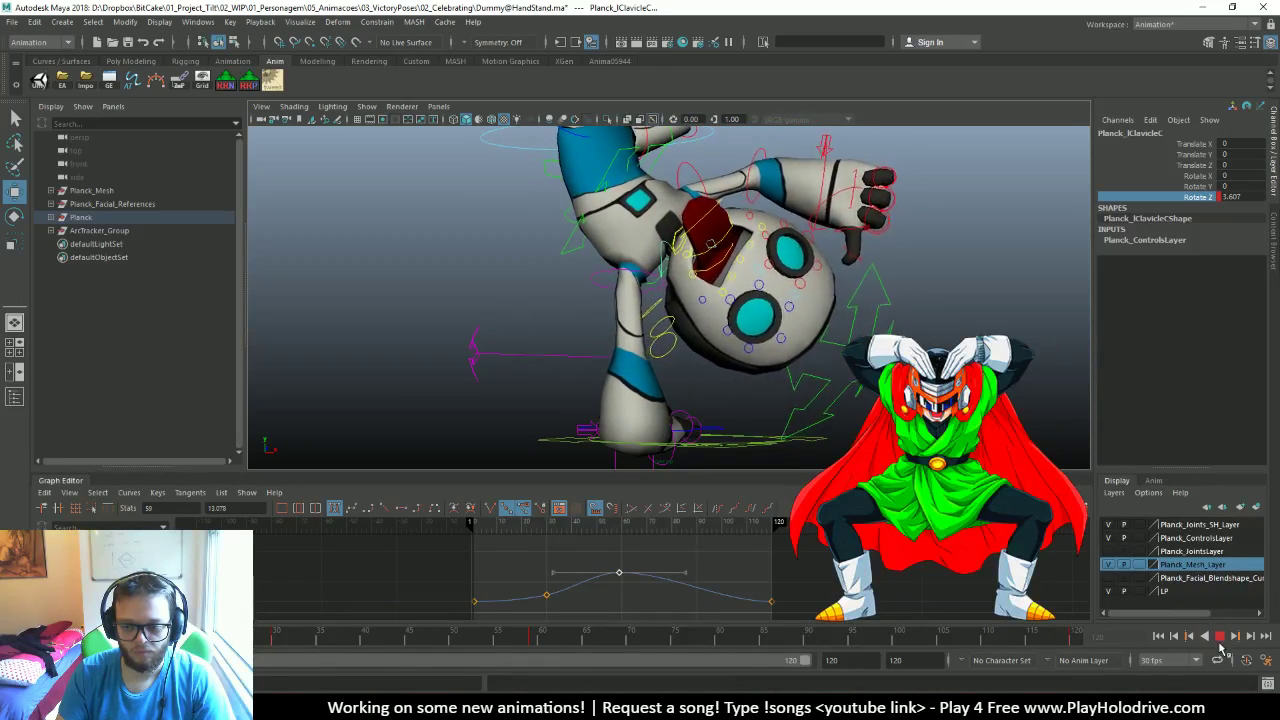
key("Escape")
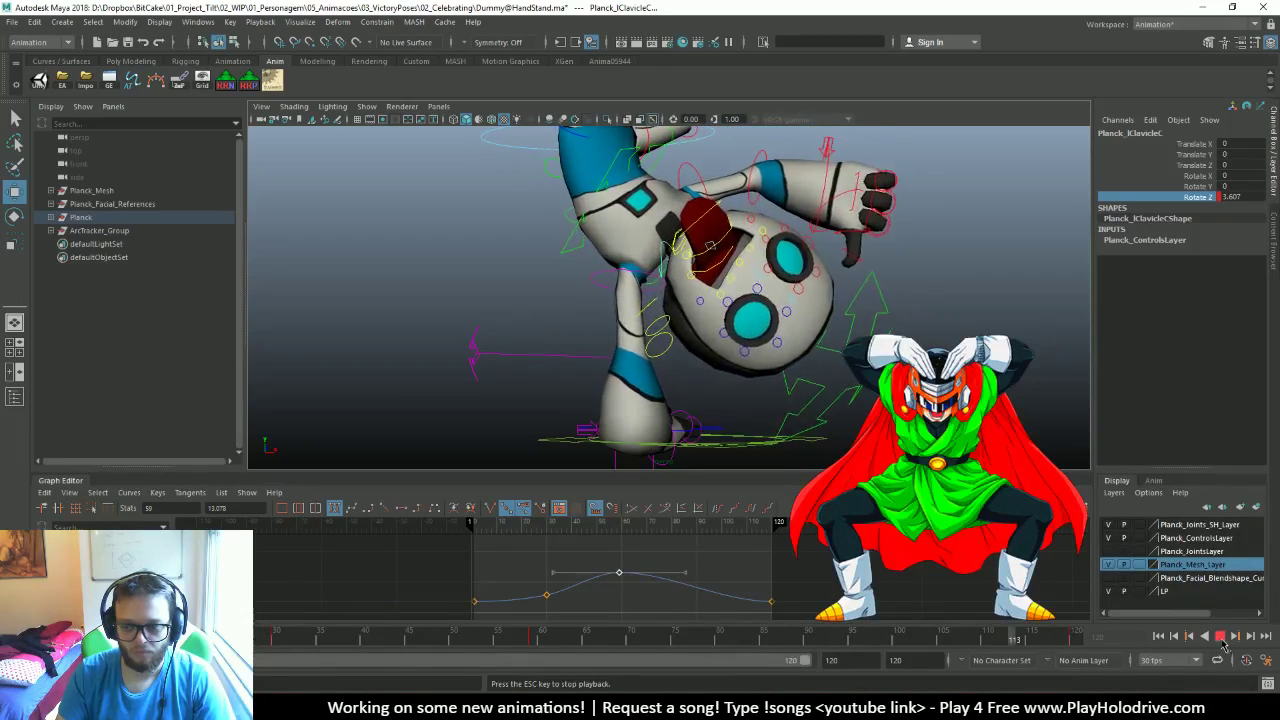
Add a left clavicle Rotate Z key at about frame 95 and review the full loop in playback
key("alt+v")
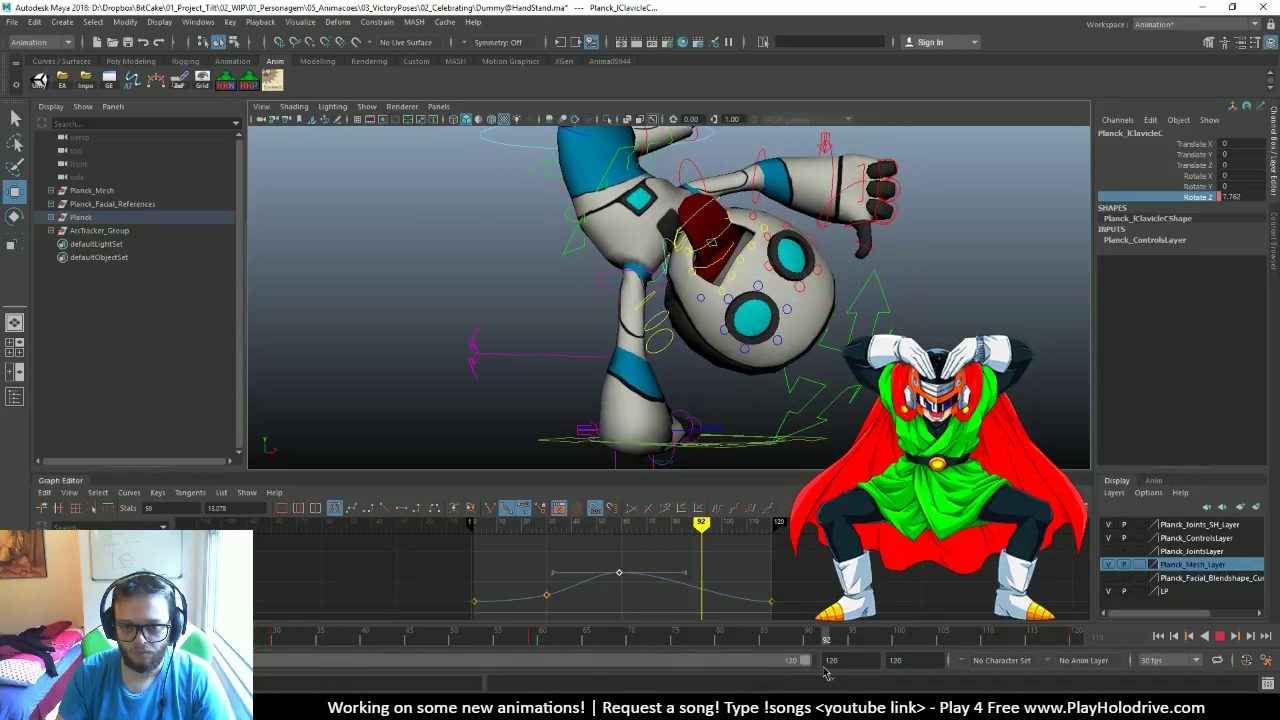
key("Escape")
key("e")
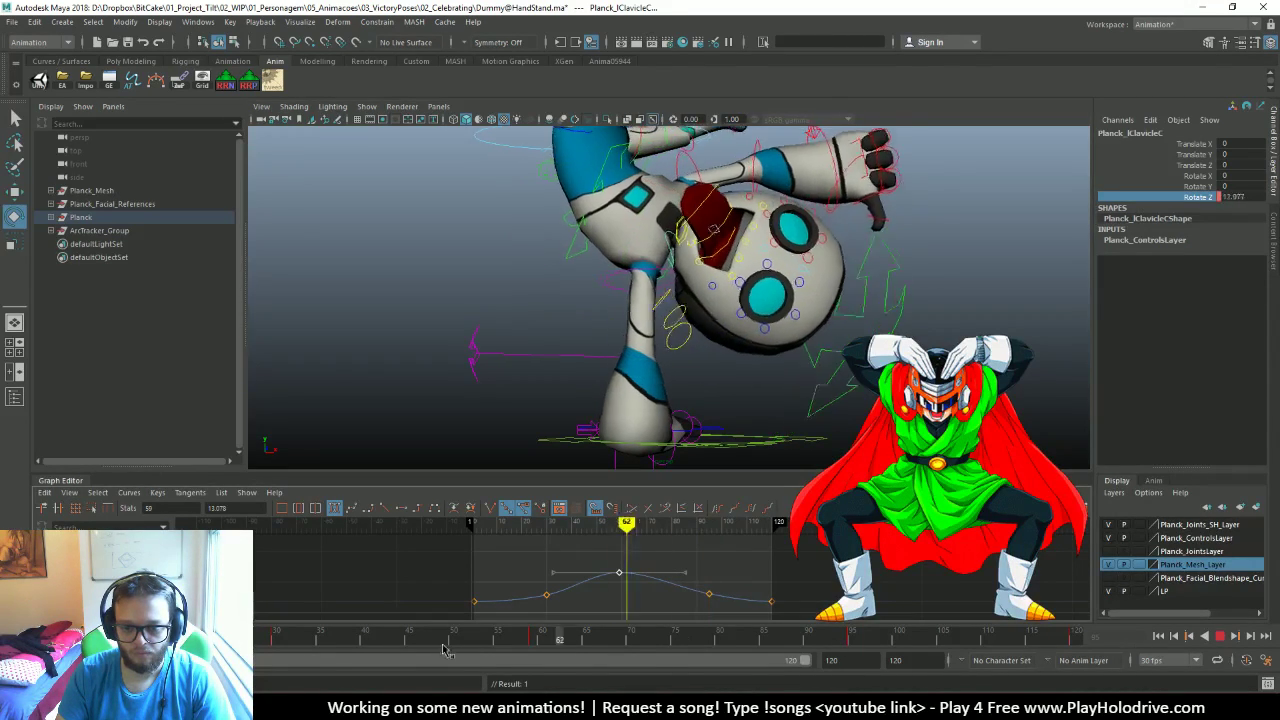
key("alt+v")
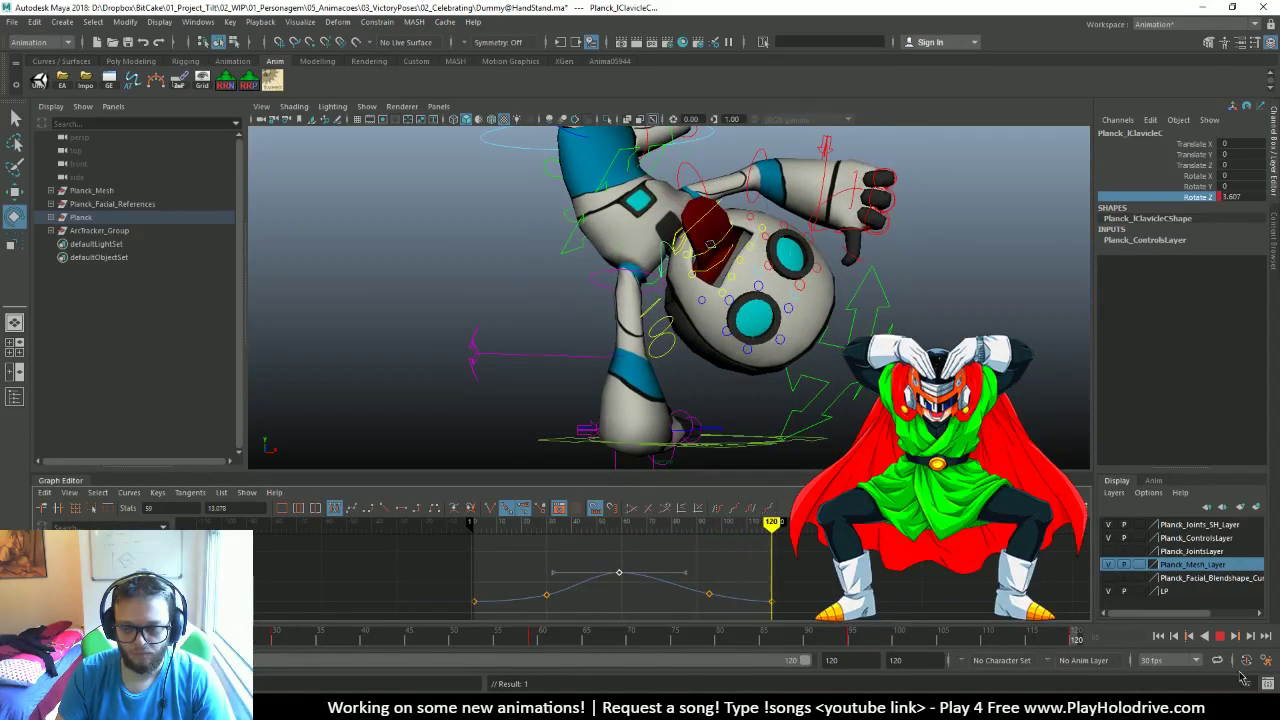
scroll(816, 392, "down", 3)
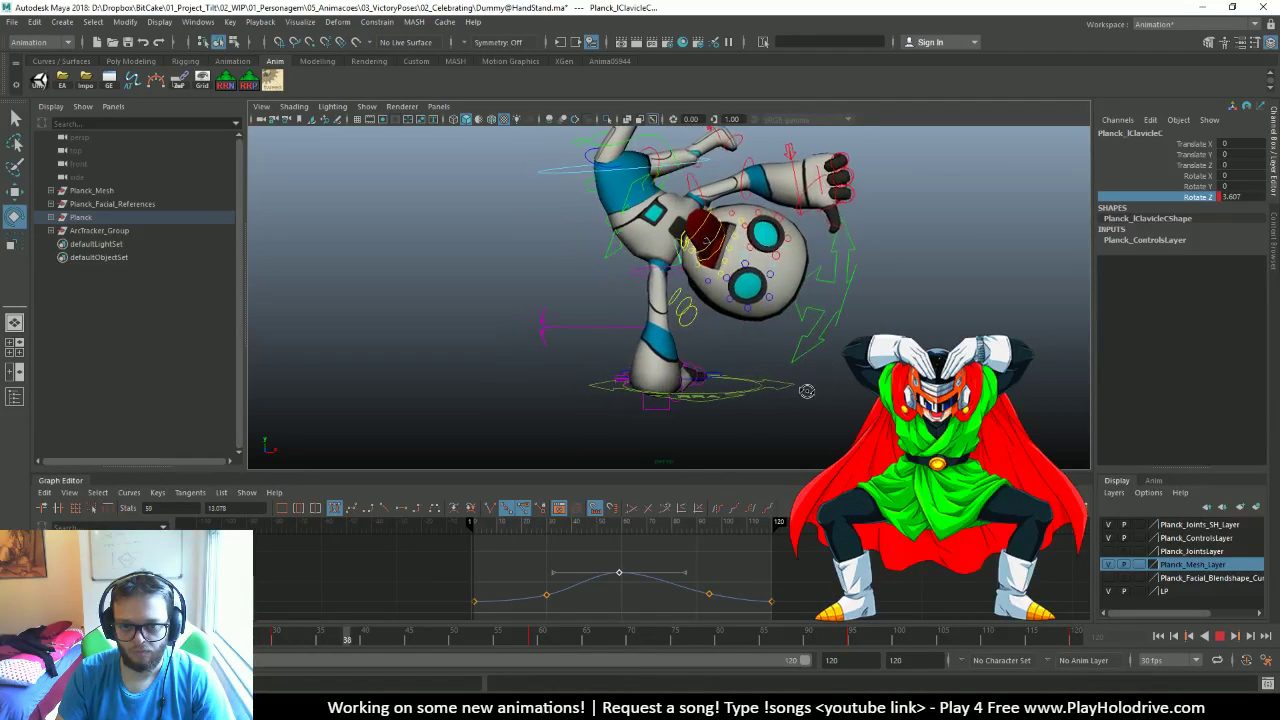
scroll(840, 385, "down", 3)
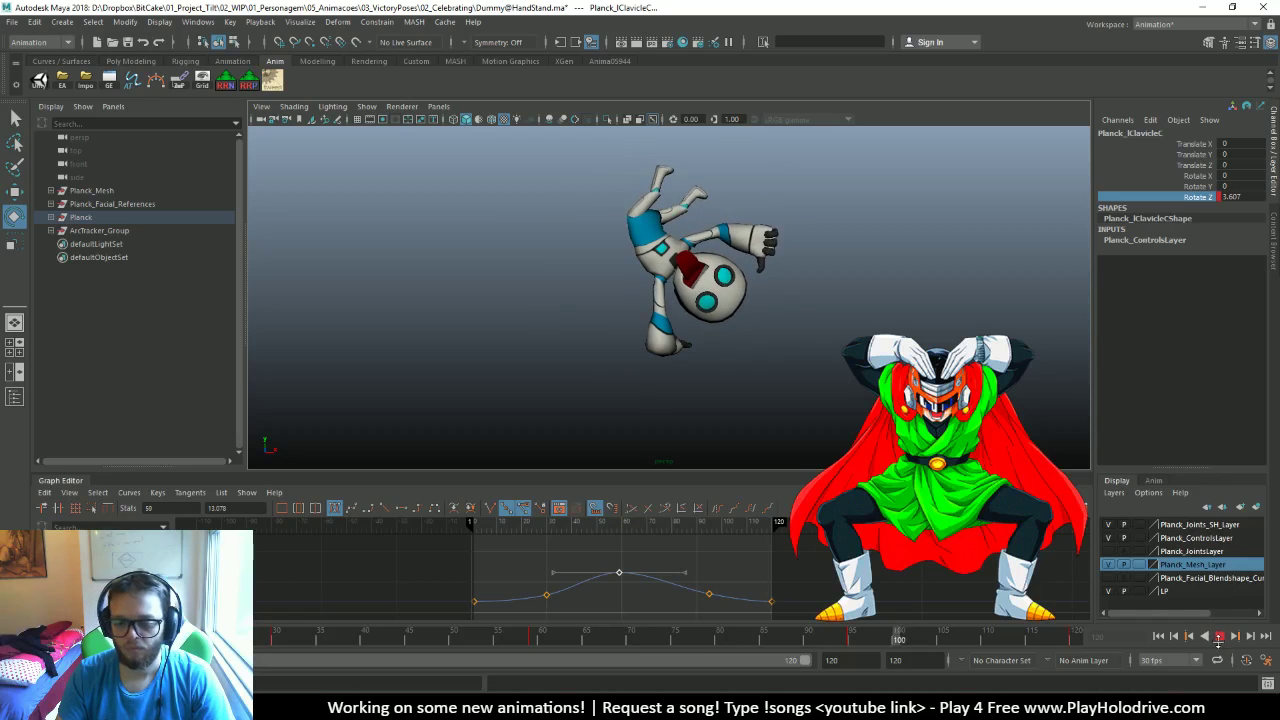
key("Escape")
Move the left clavicle's peak Rotate Z key from frame 59 to frame 56, raise it to 13.315, and play the result
left_click_drag(401, 637, 509, 650)
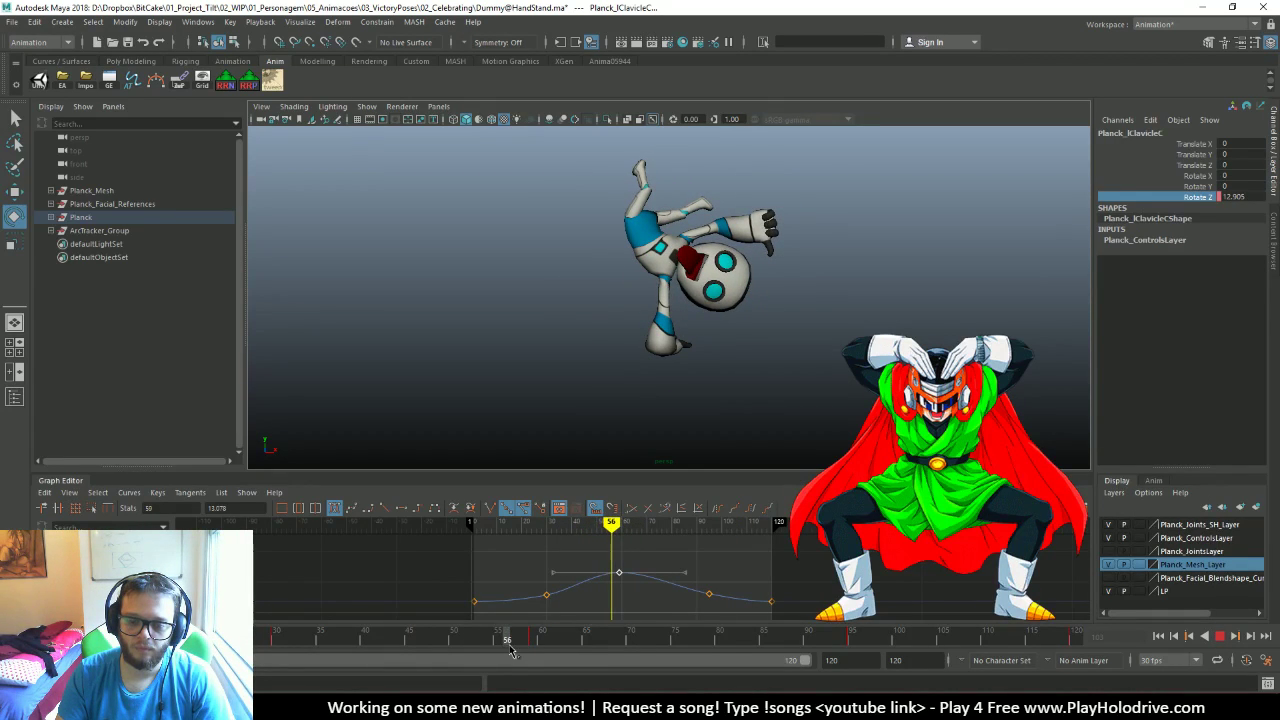
key("w")
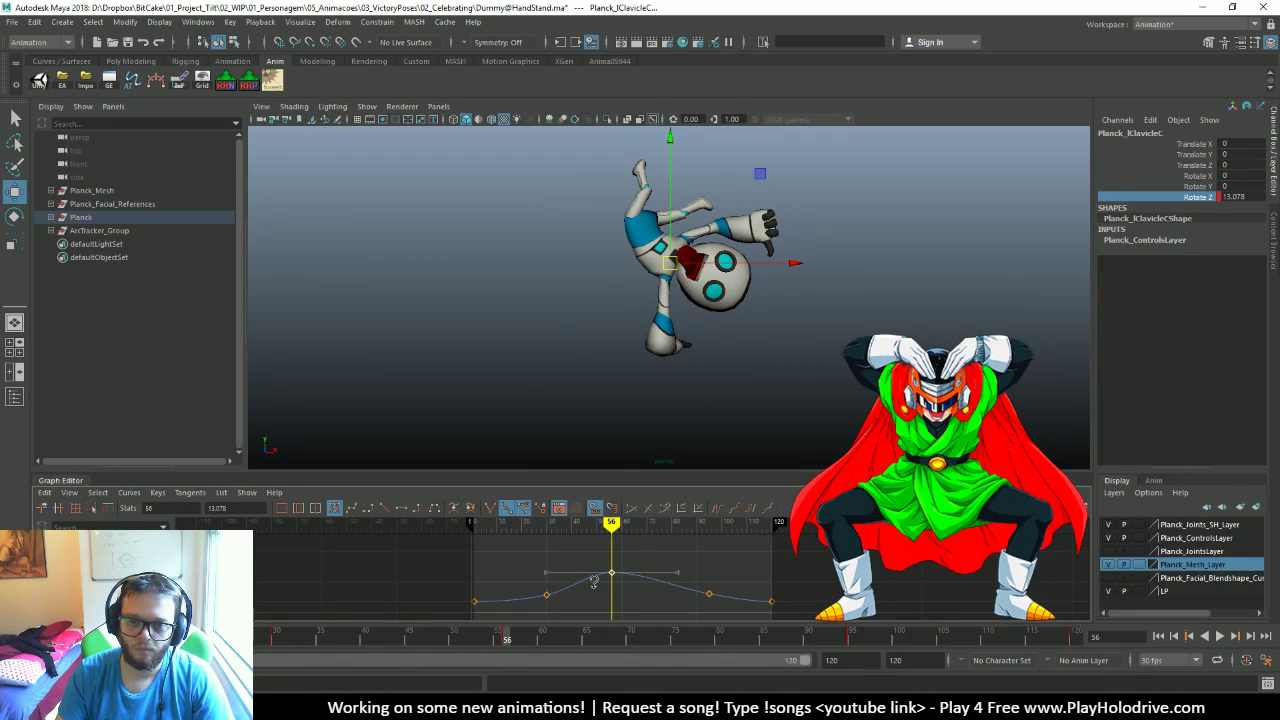
middle_click_drag(594, 581, 594, 585, "shift")
left_click_drag(531, 636, 1160, 652)
left_click(1220, 637)
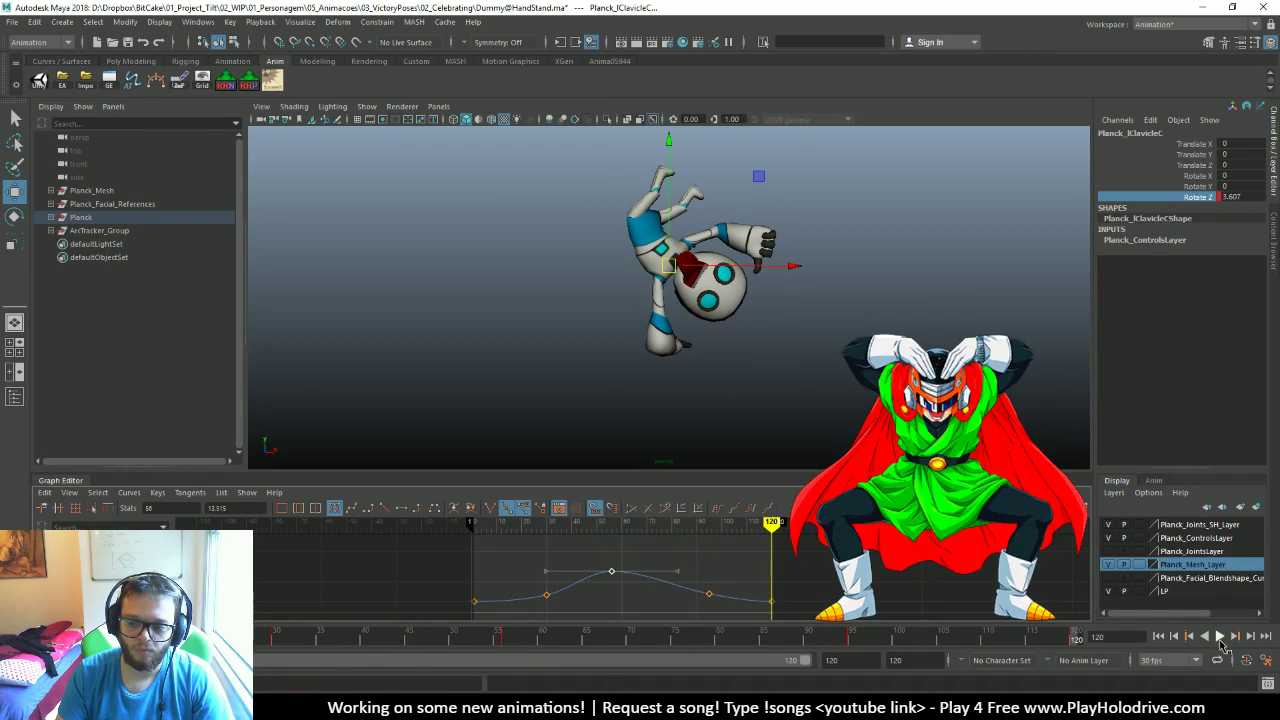
left_click(1220, 637)
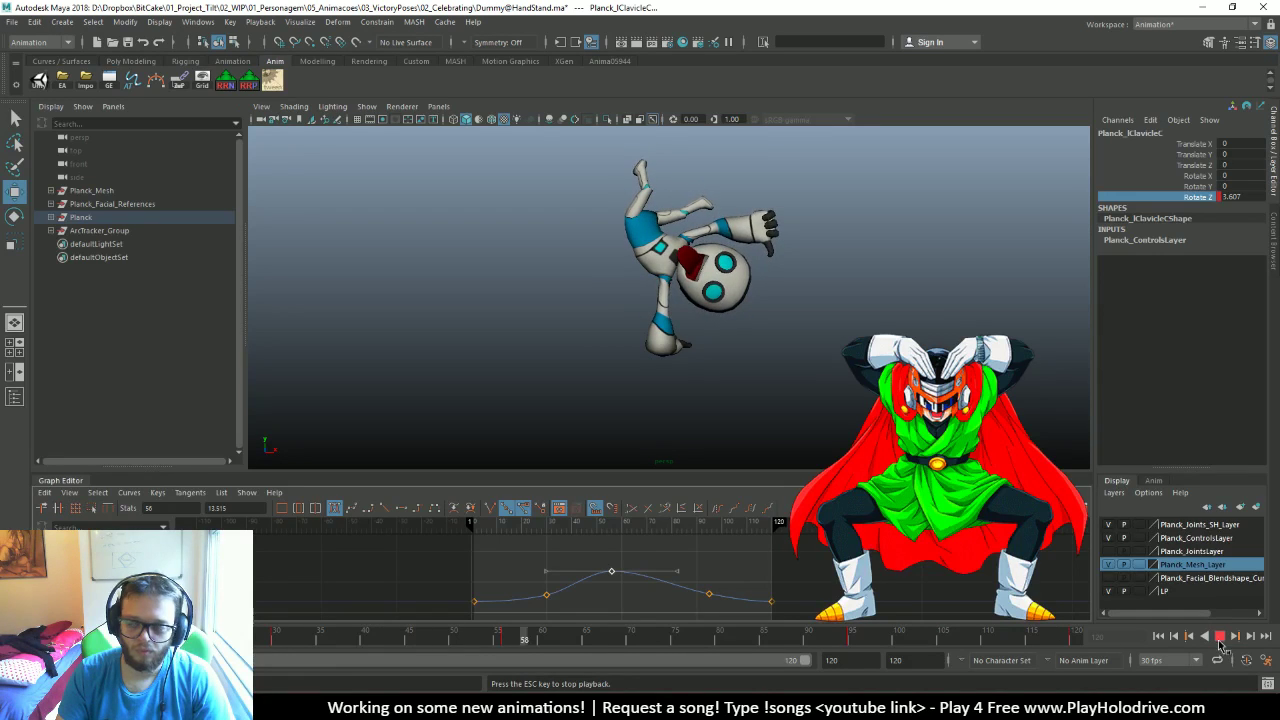
left_click(1220, 637)
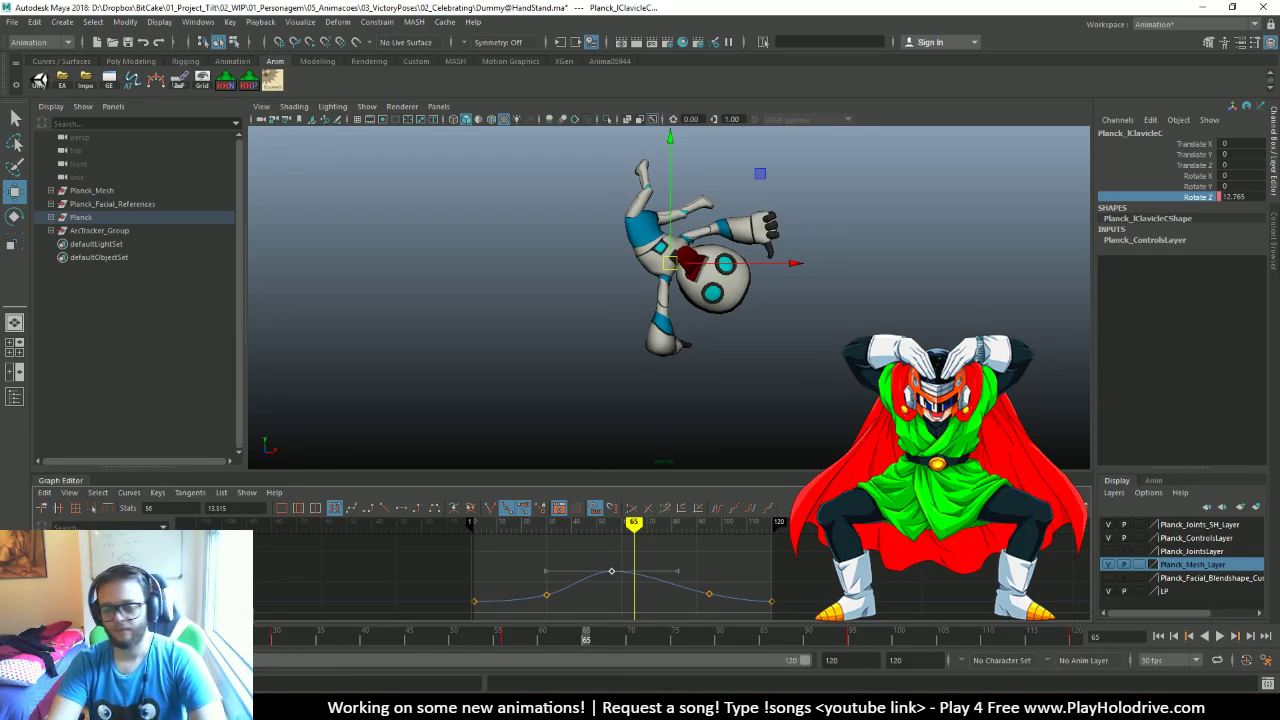
Open the dpUnityExportControl exporter and set its output directory to the 02_Celebrating folder
left_click(38, 80)
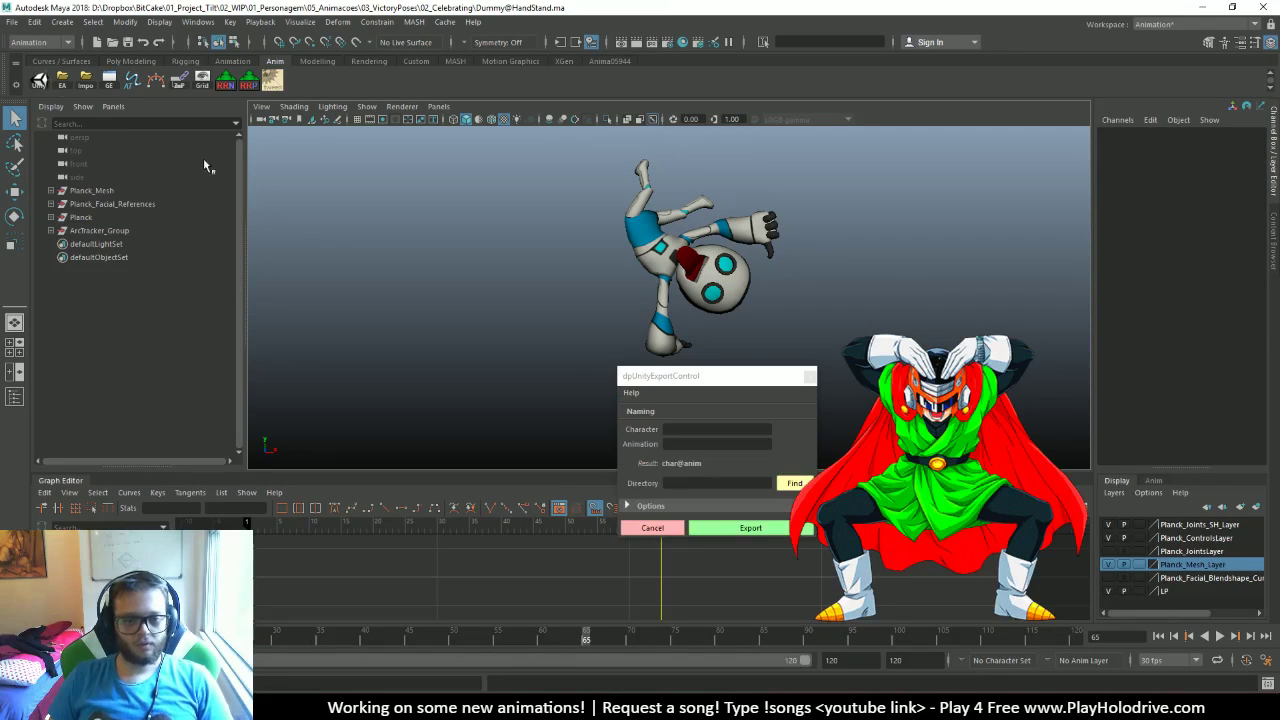
left_click(794, 483)
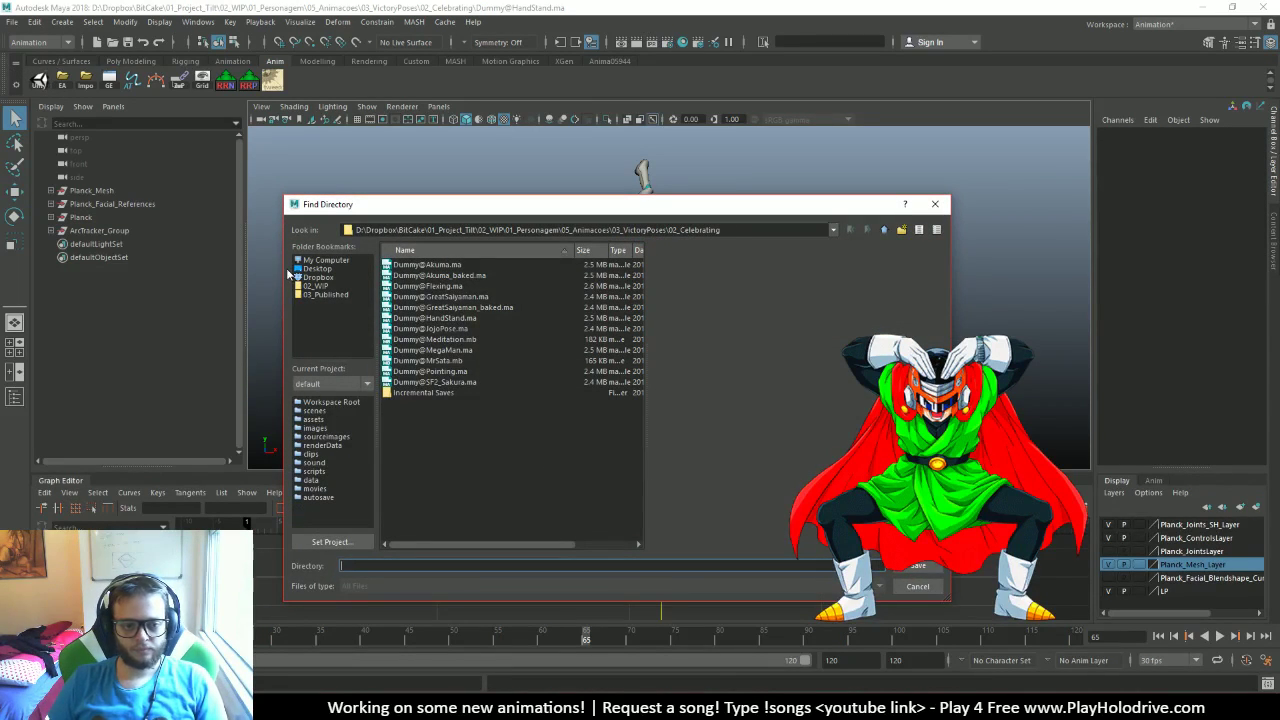
left_click(1135, 392)
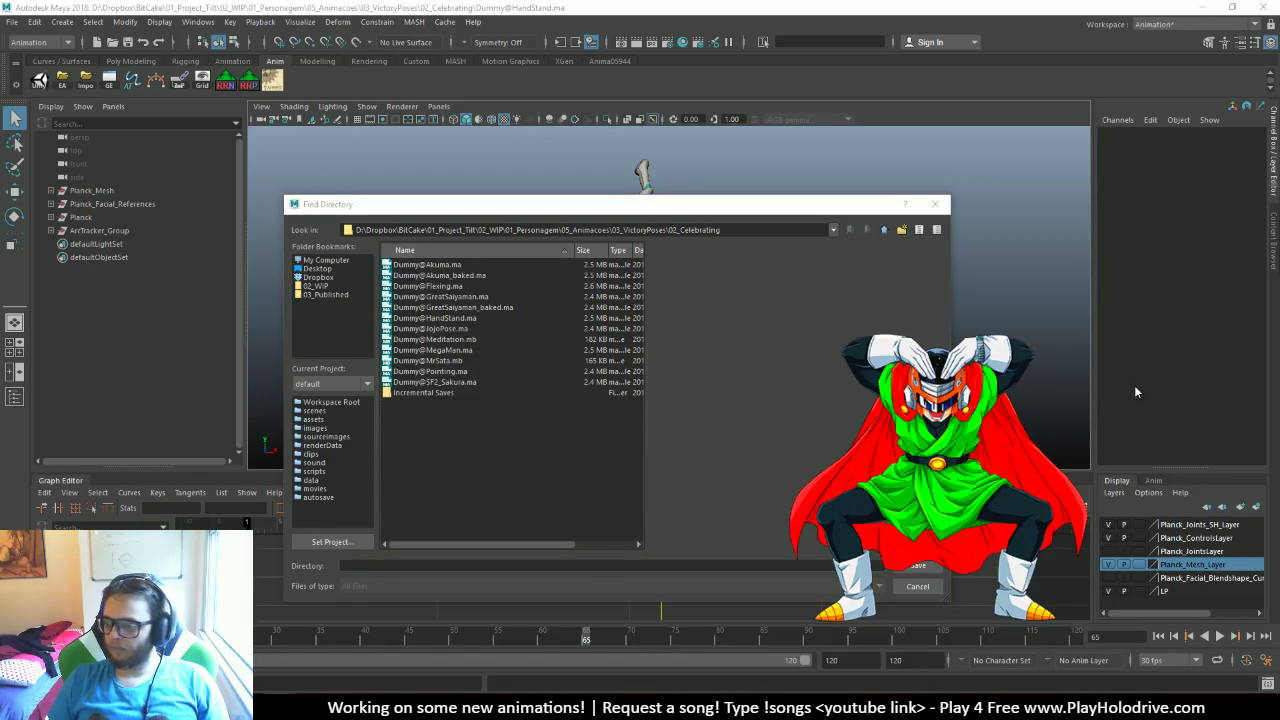
left_click(598, 572)
key("Return")
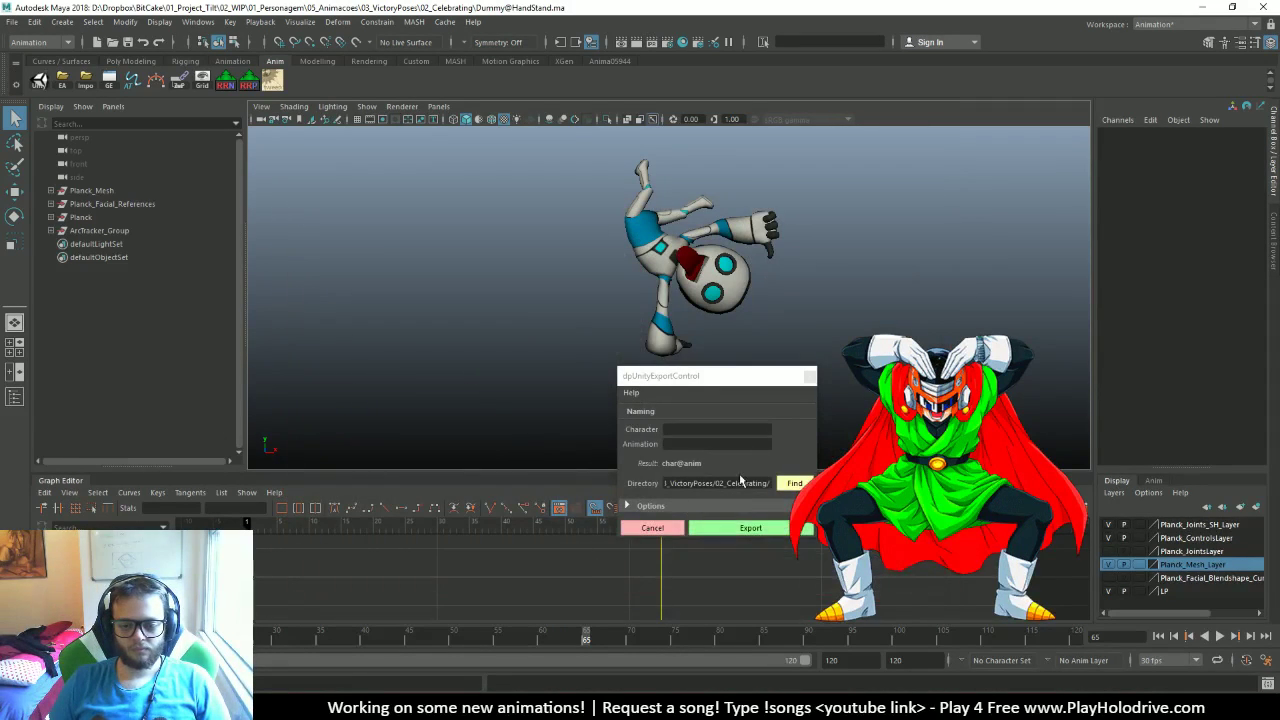
Name the export with character Dummy and animation HandStand, and export the animation
left_click(724, 432)
type("D")
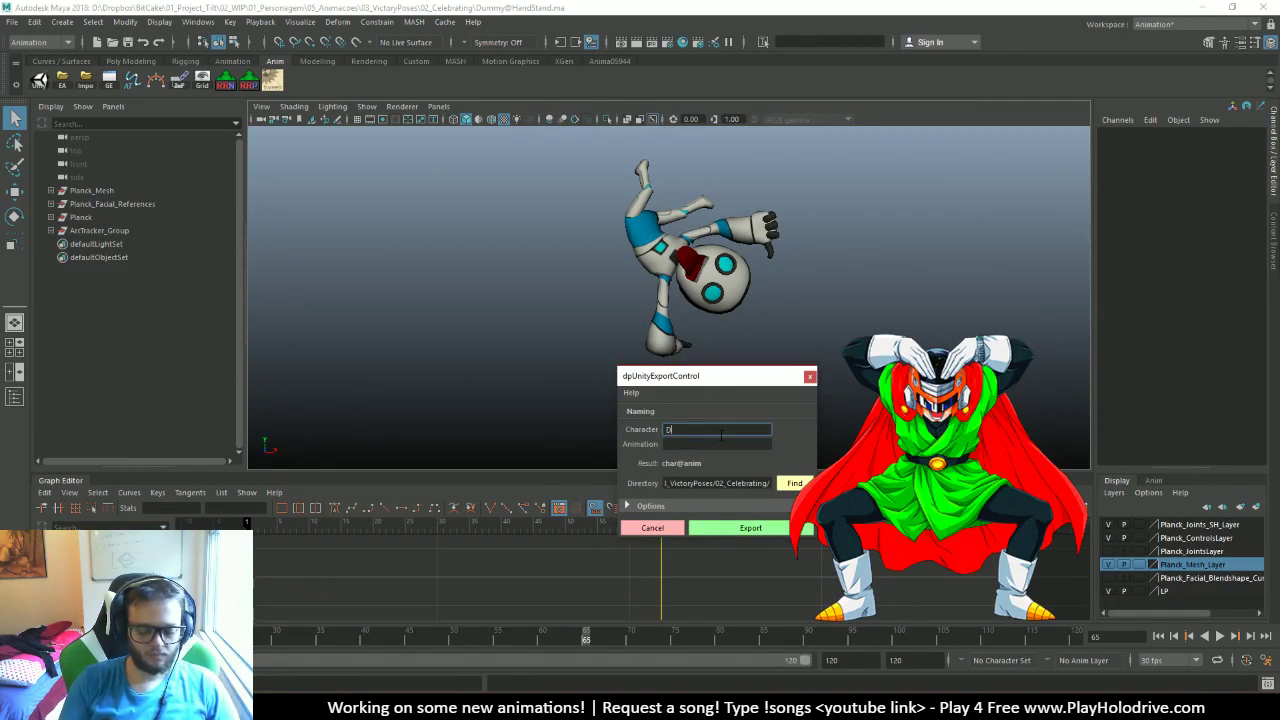
type("ummy")
key("Tab")
type("HandSt")
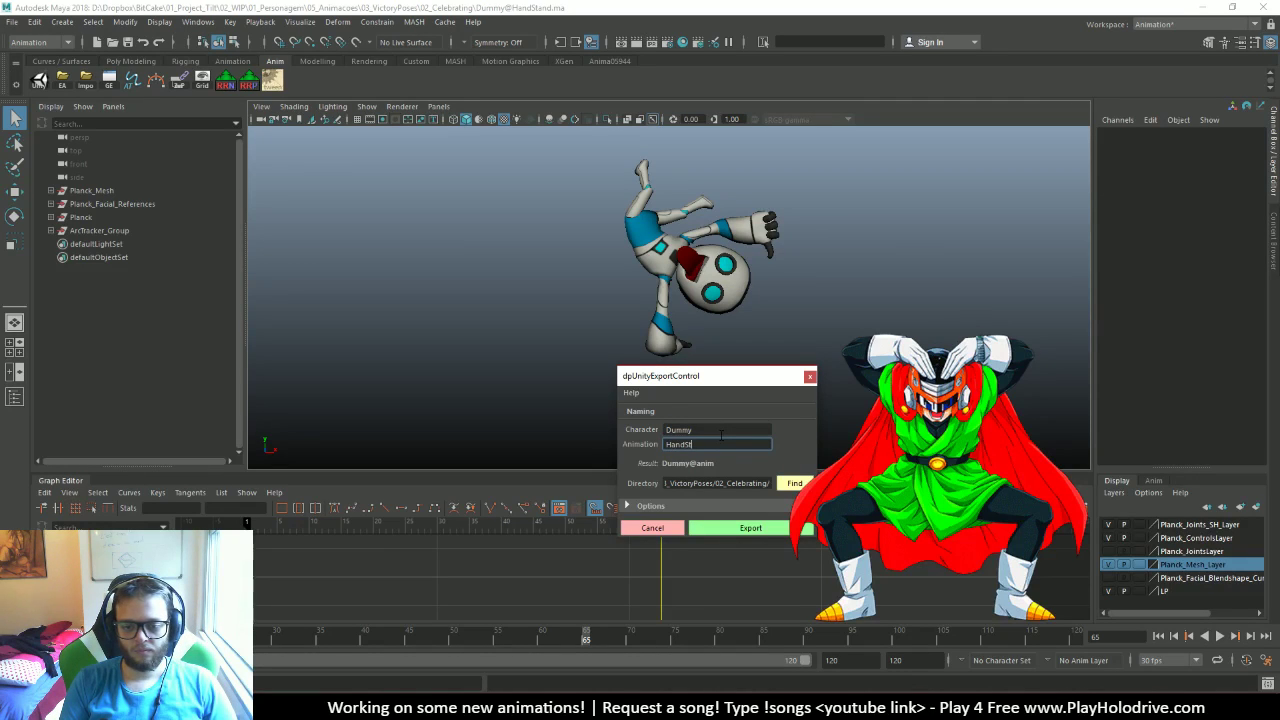
type("and")
key("Tab")
left_click(748, 527)
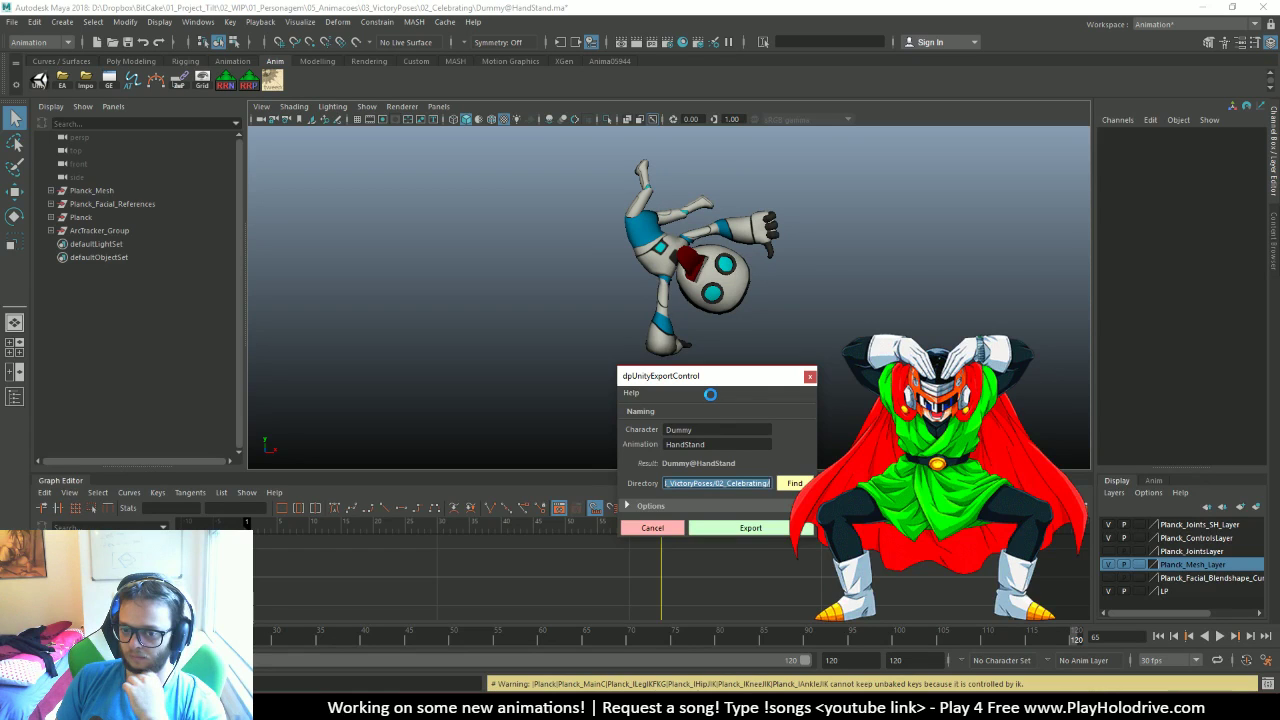
left_click(12, 21)
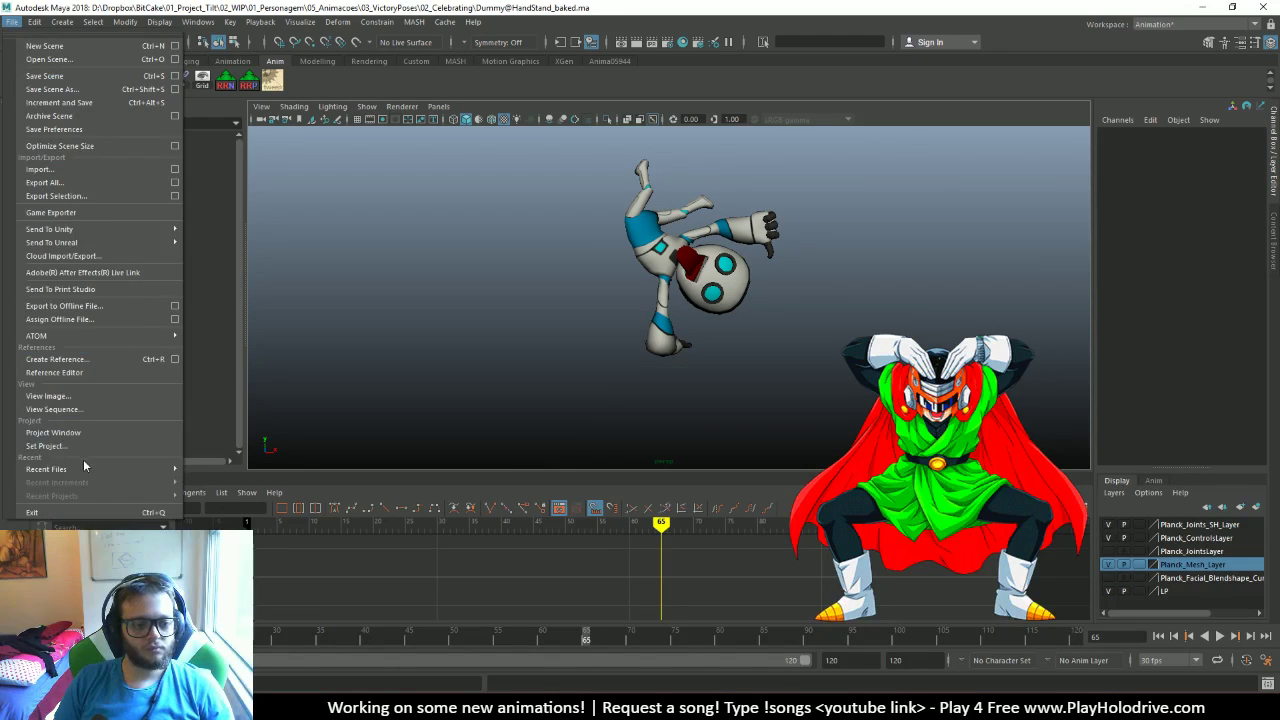
mouse_move(84, 474)
left_click(78, 58)
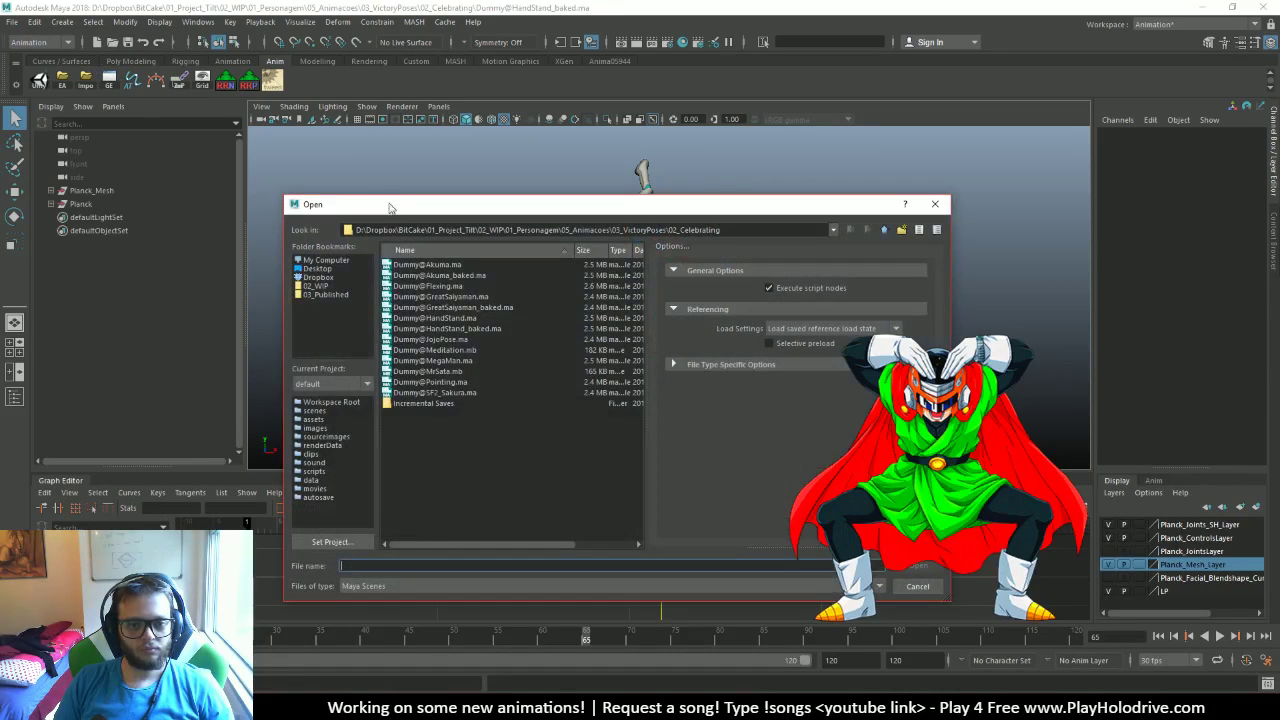
double_click(481, 330)
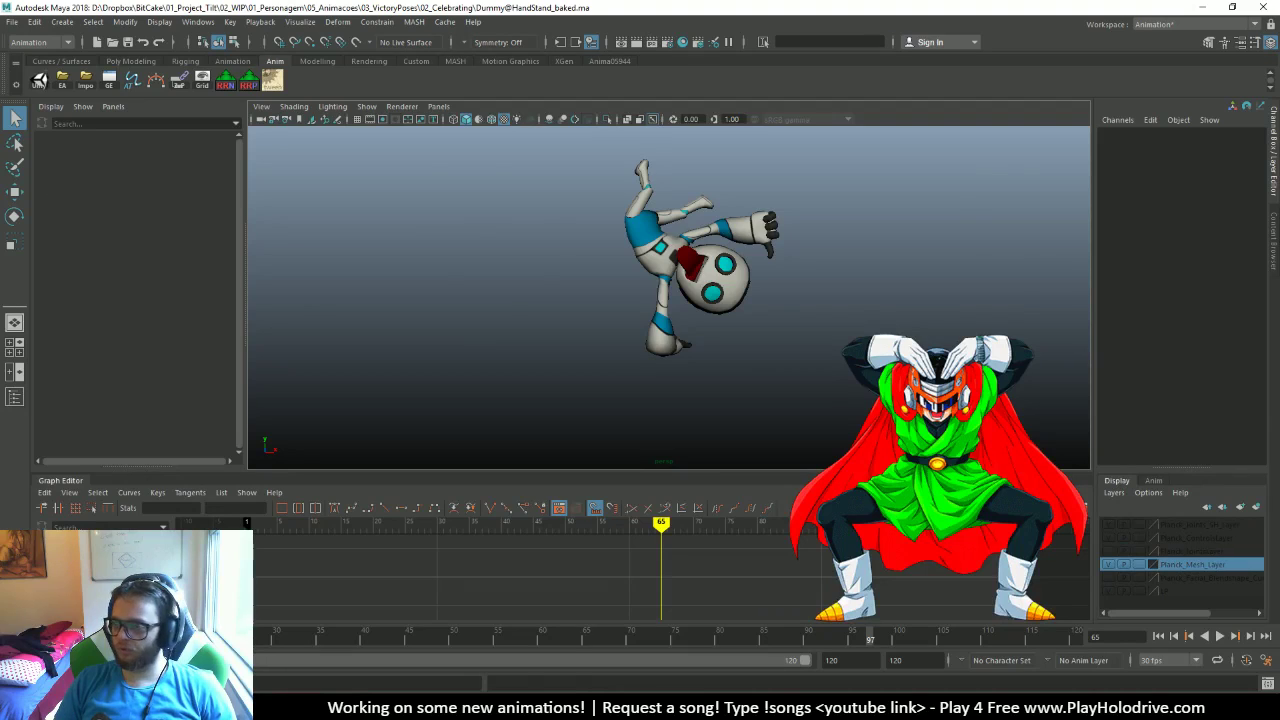
key("Return")
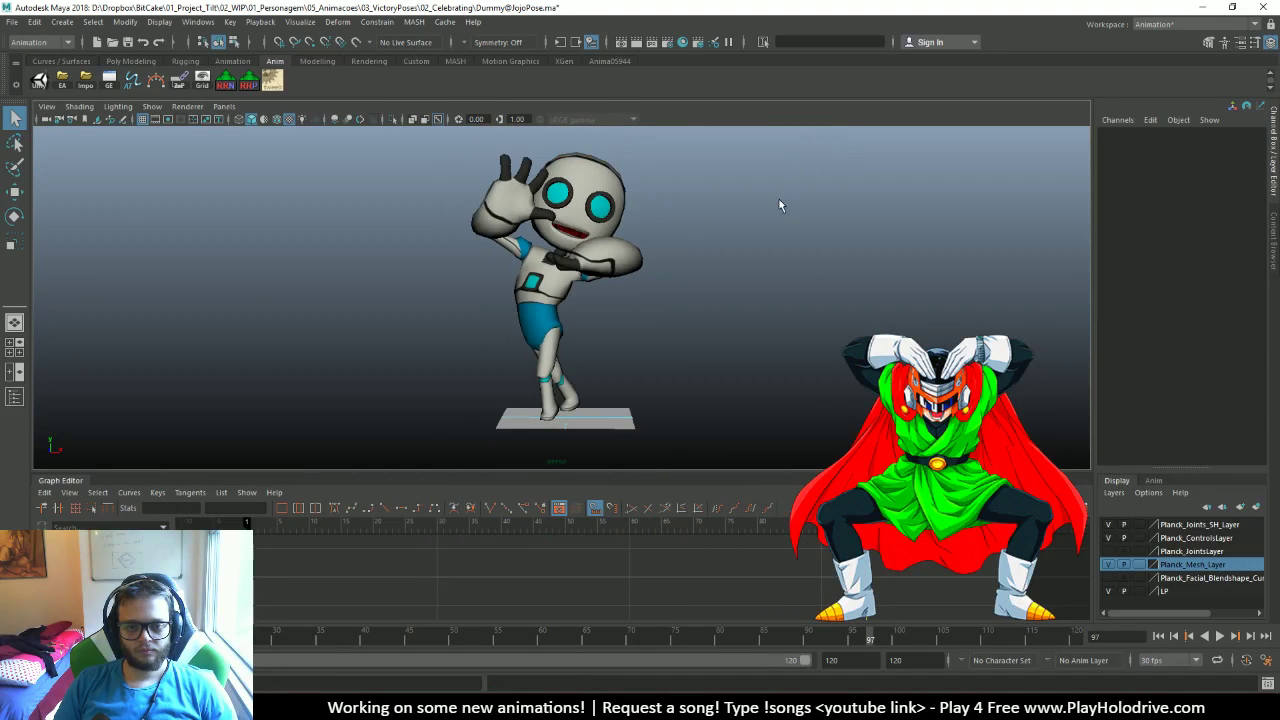
Play the JojoPose animation from the first frame and review the character's motion
left_click(1159, 636)
left_click(1219, 636)
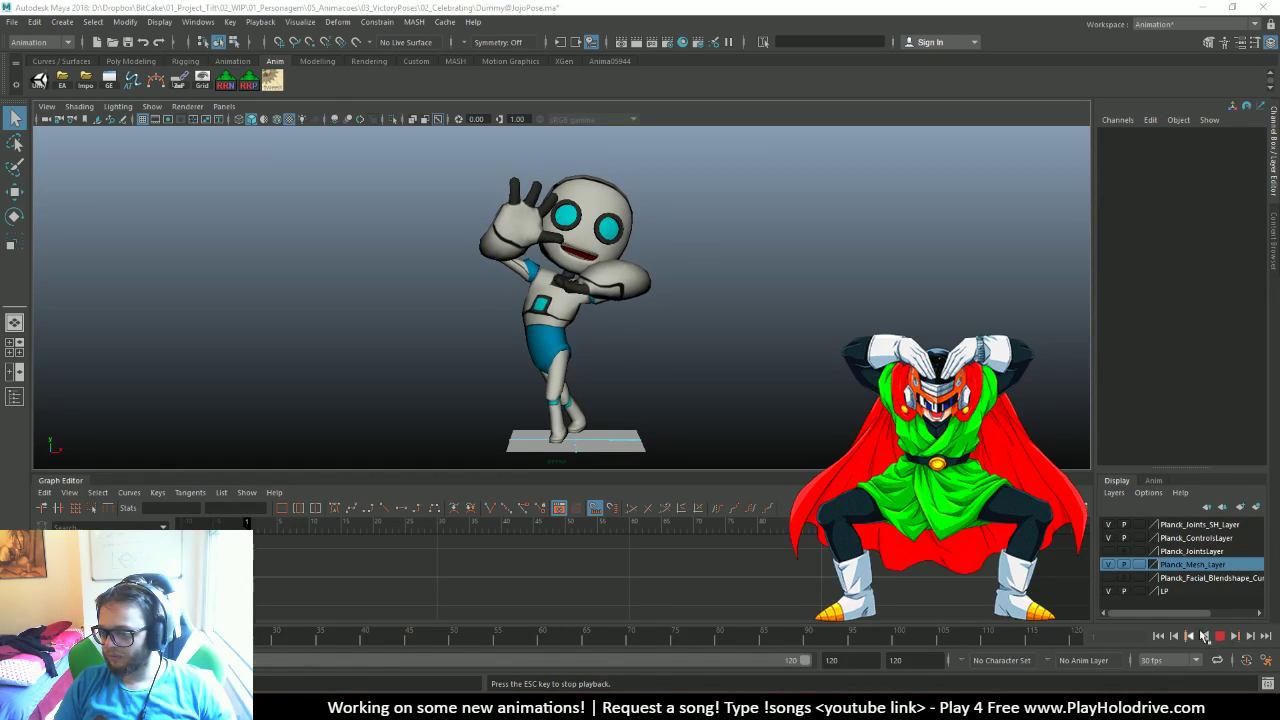
left_click(1219, 636)
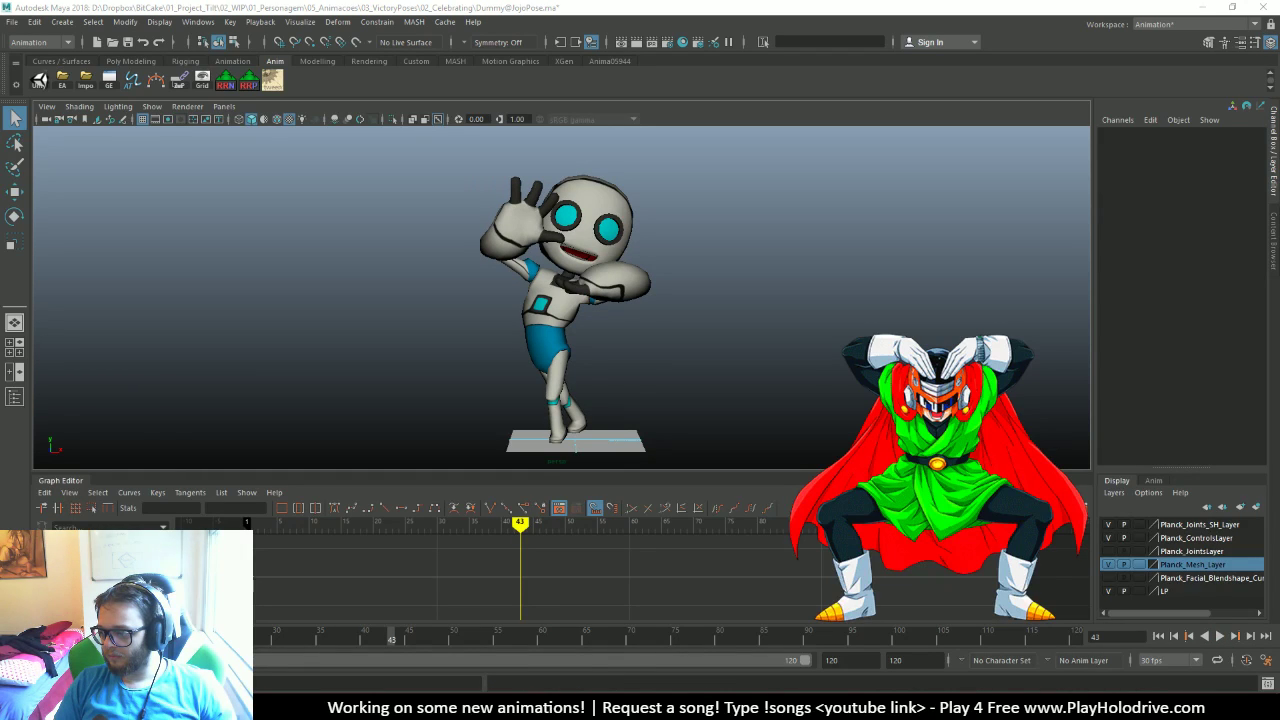
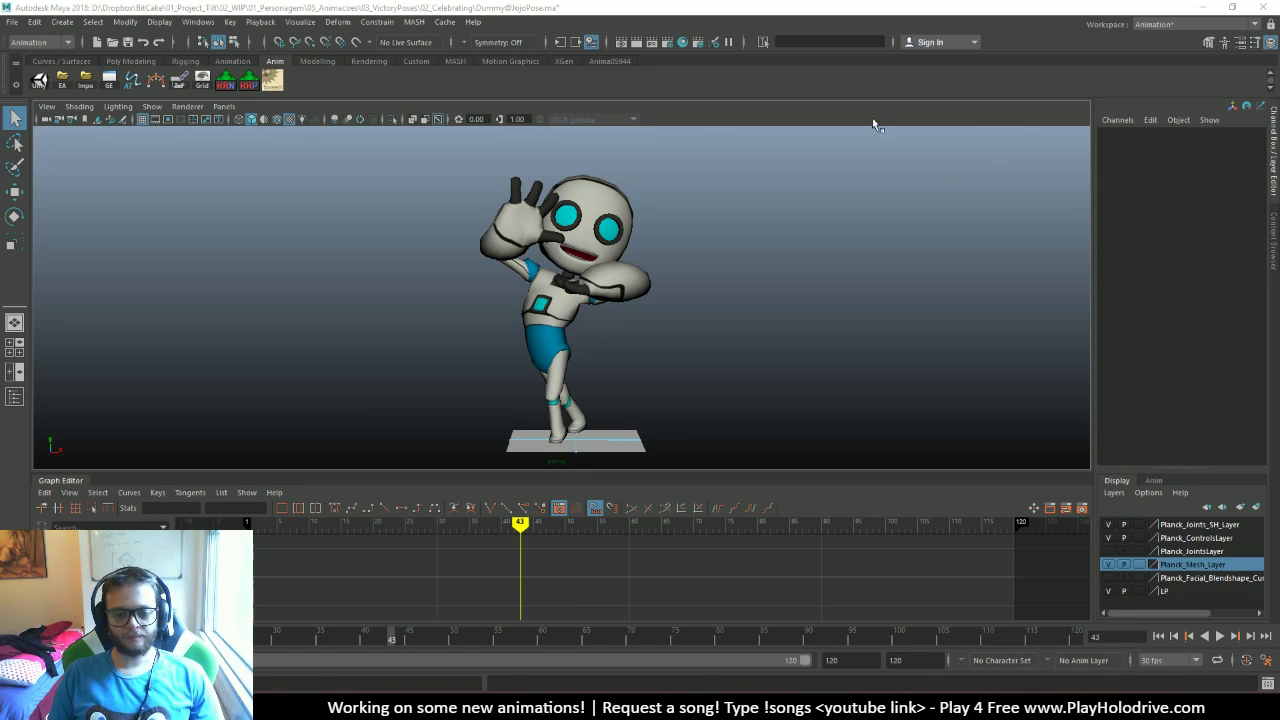
left_click(1158, 636)
left_click(1218, 636)
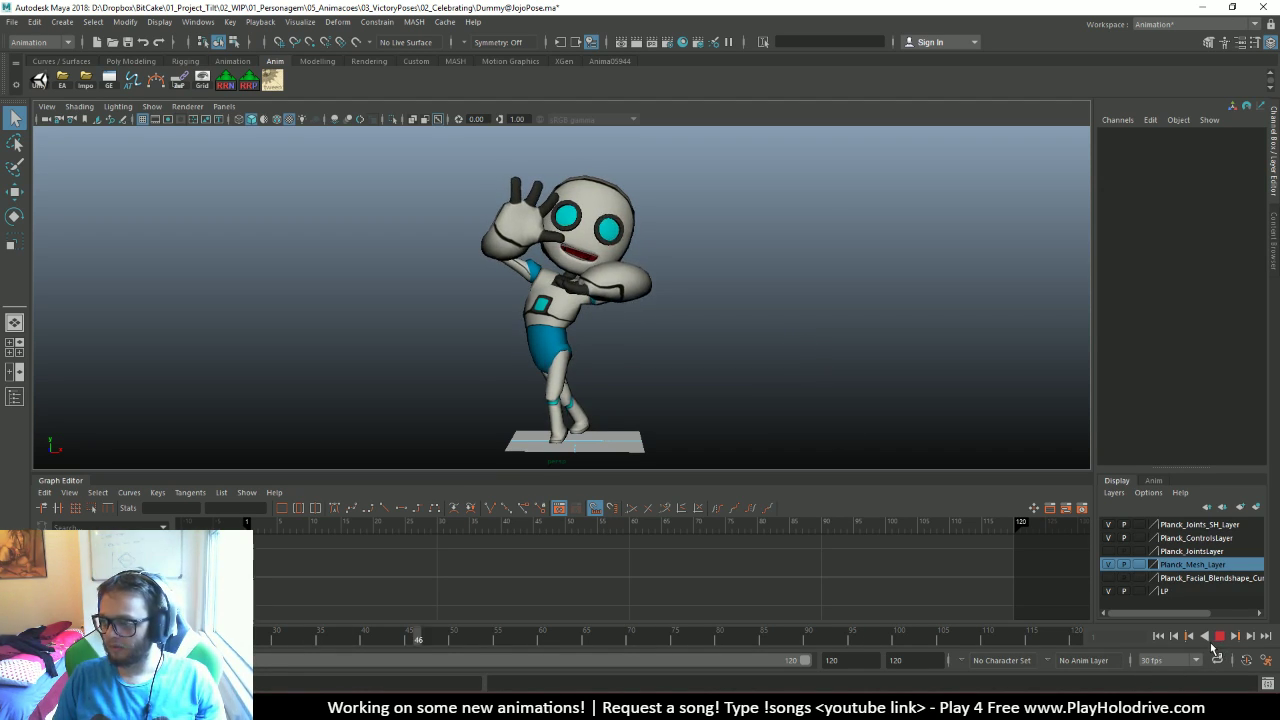
left_click(12, 21)
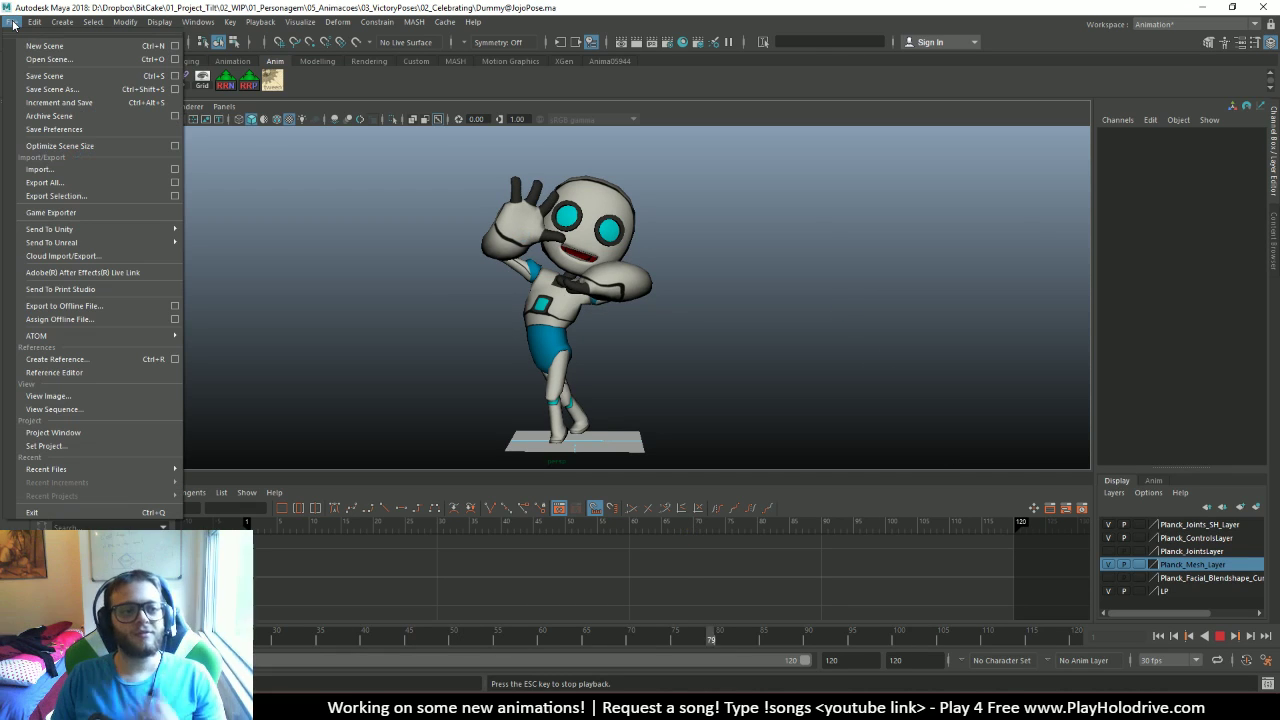
key("Escape")
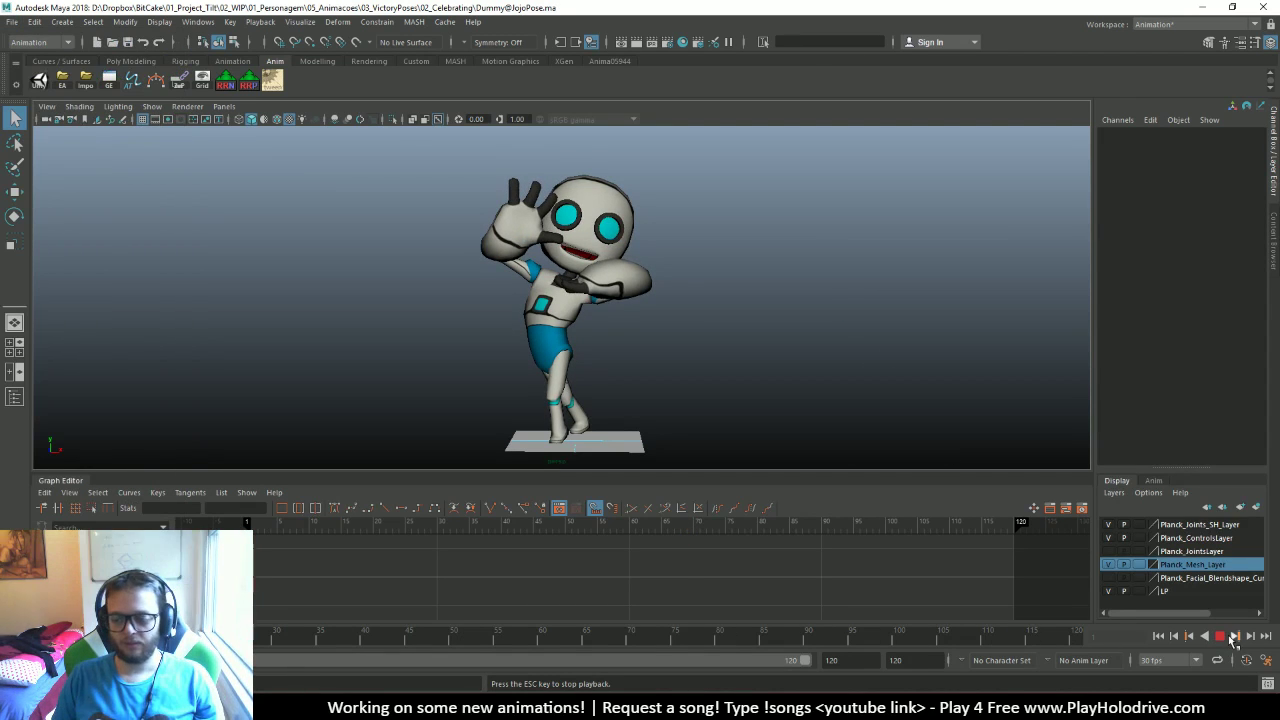
left_click(12, 21)
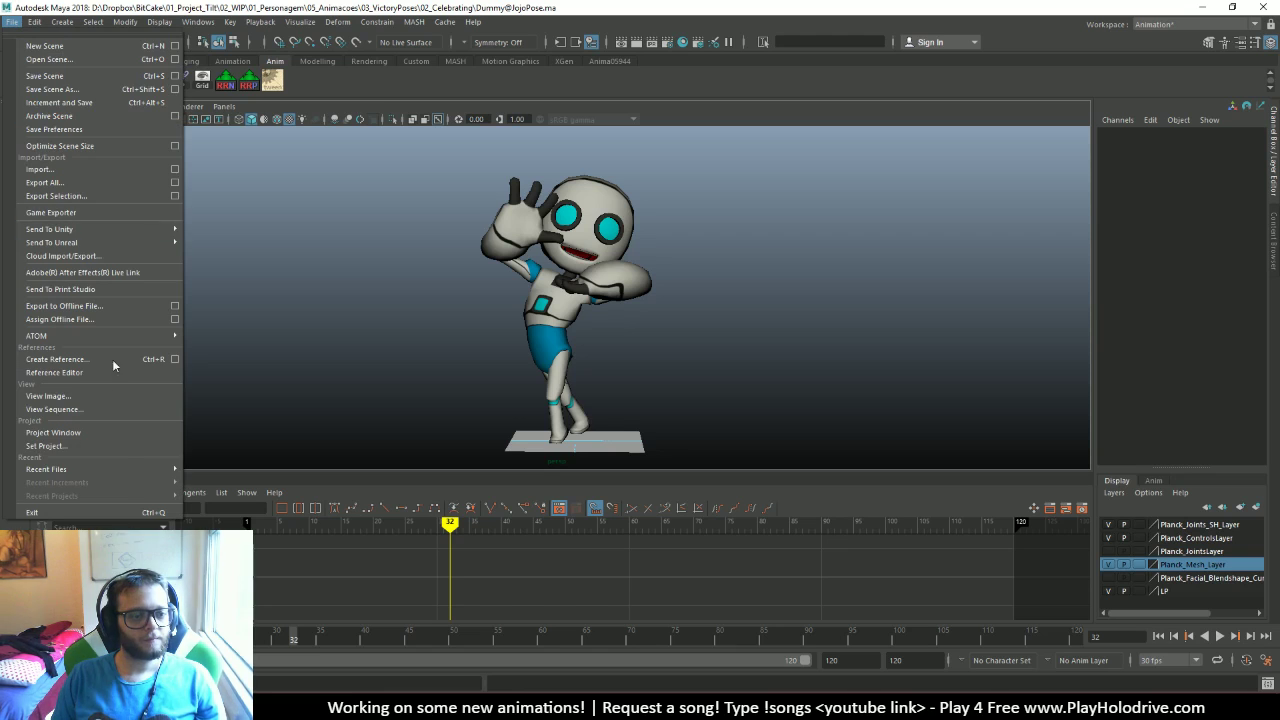
left_click(67, 64)
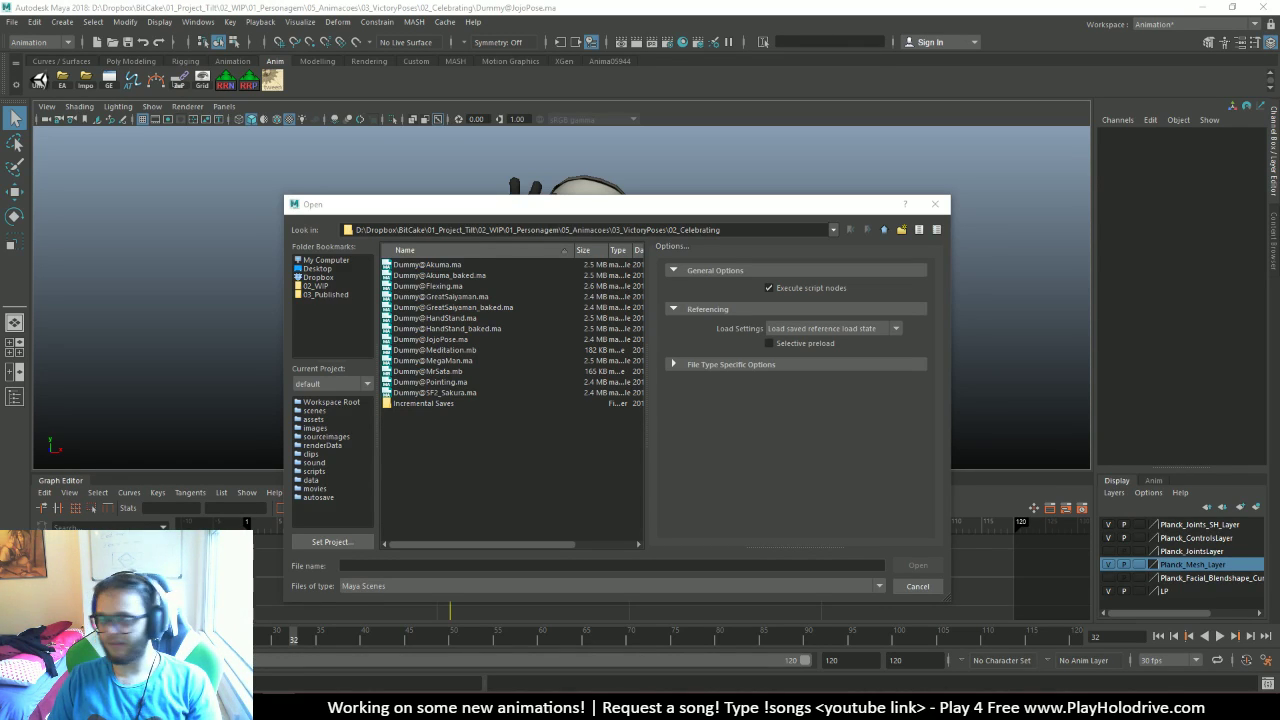
left_click(550, 455)
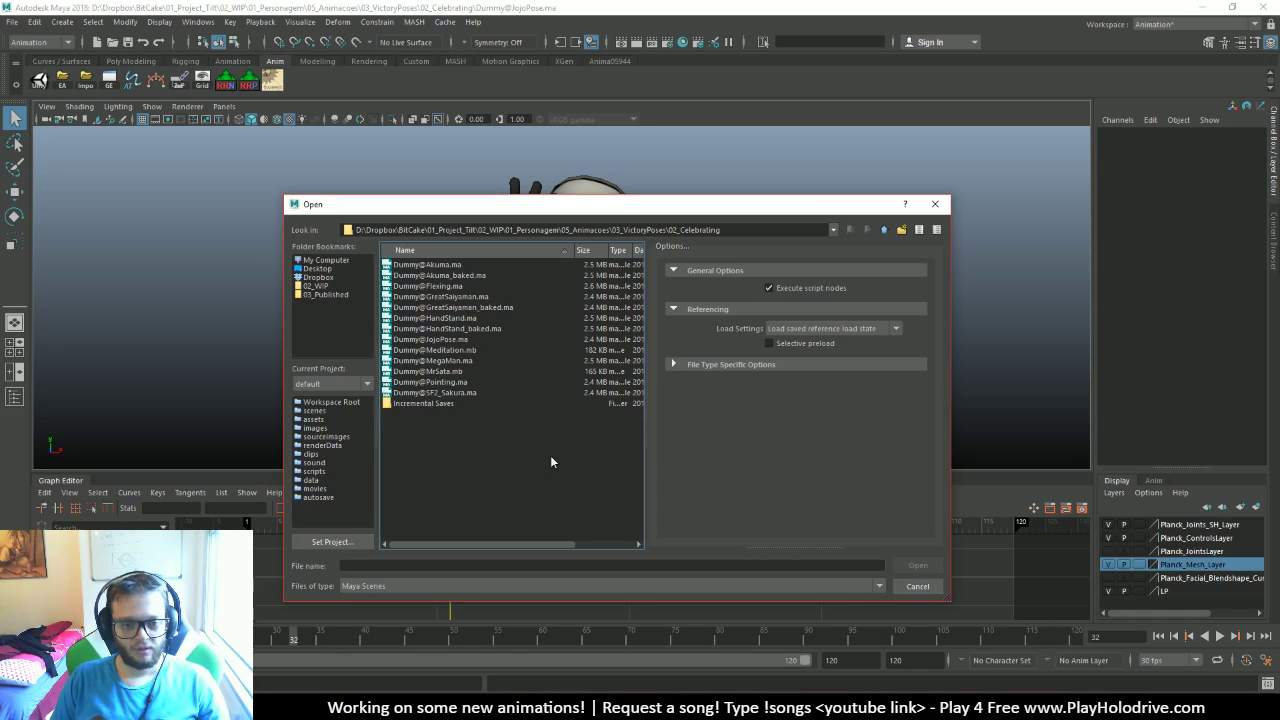
double_click(449, 393)
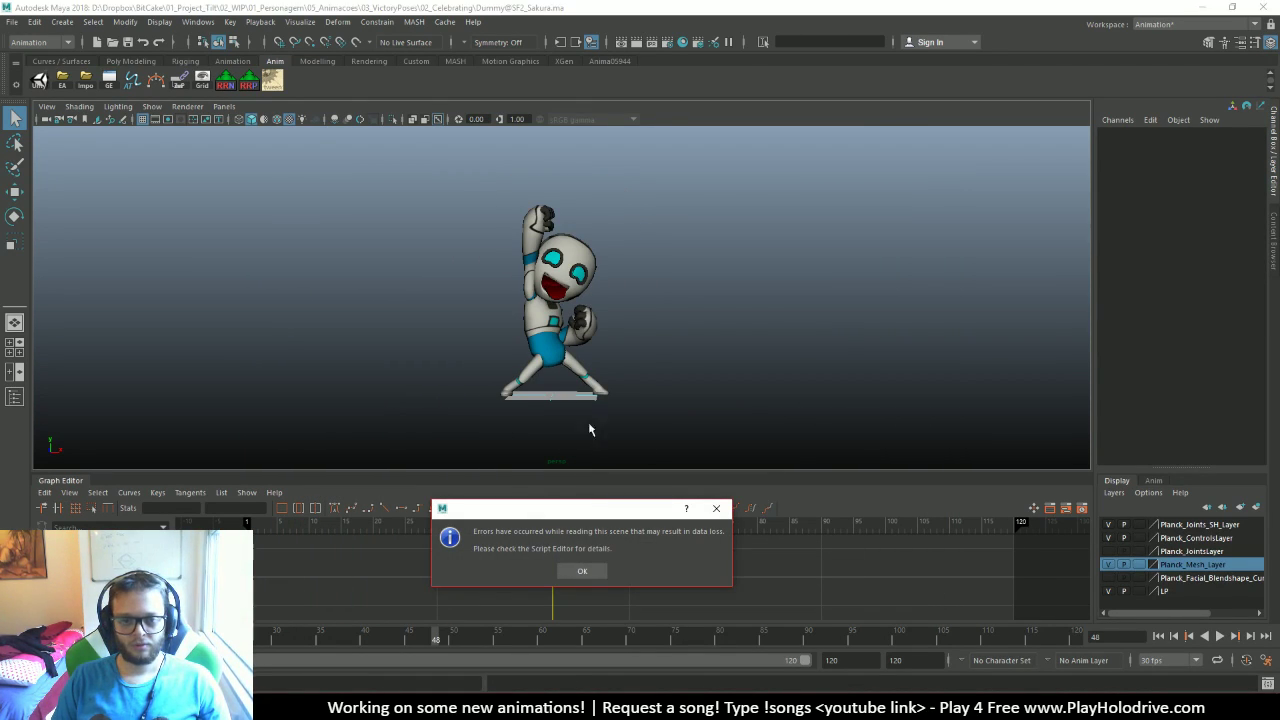
left_click(582, 570)
key("alt+v")
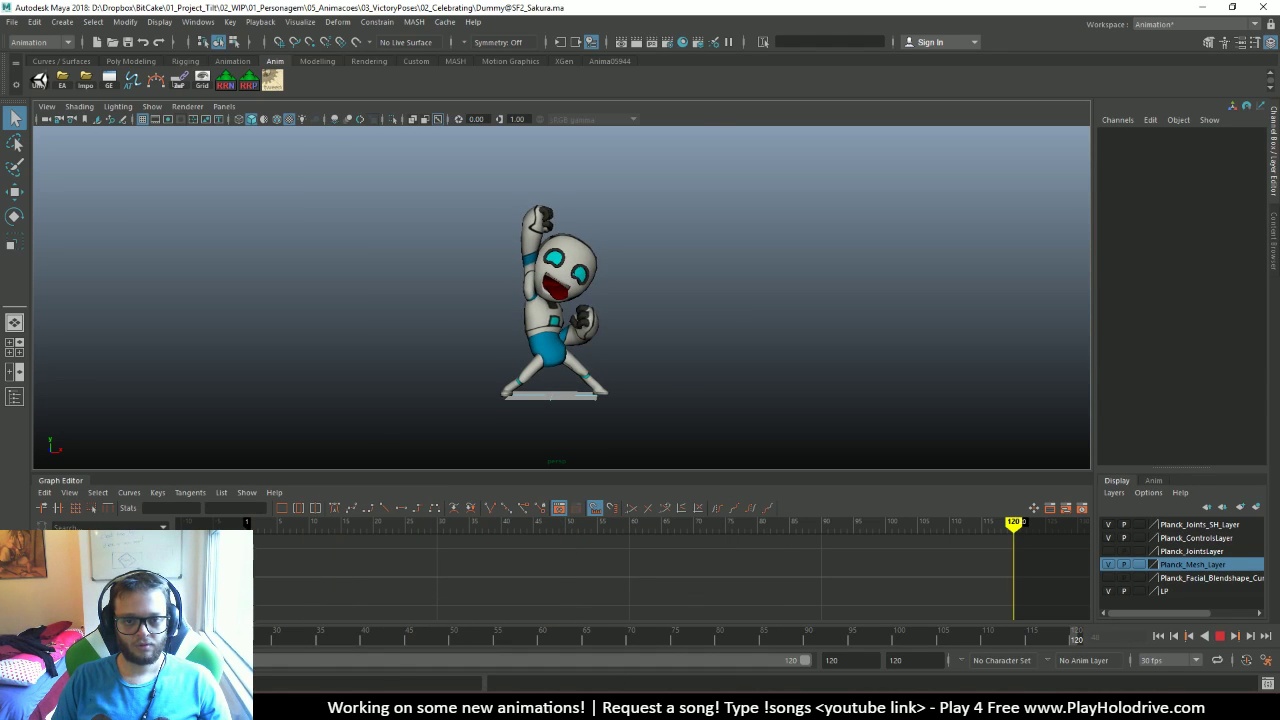
key("alt+v")
Open the dpUnityExportControl exporter and set its output directory to the published 02_Celebrating folder
left_click(40, 80)
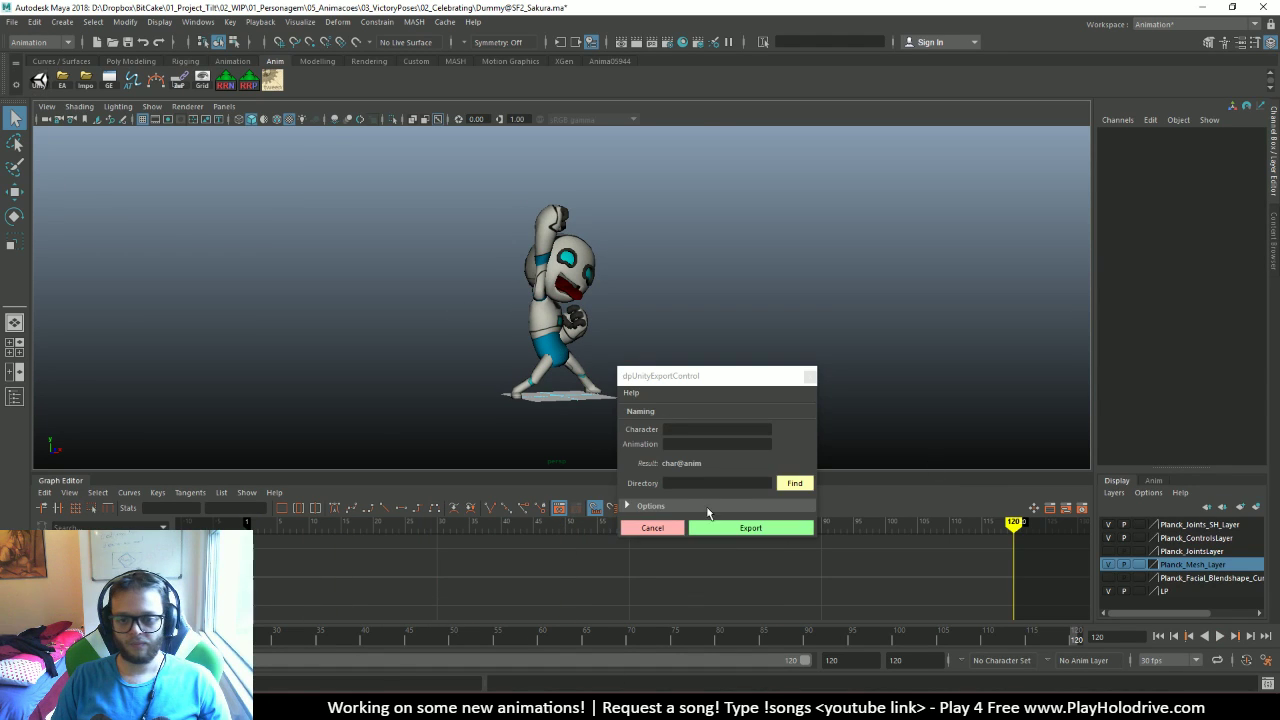
left_click(795, 483)
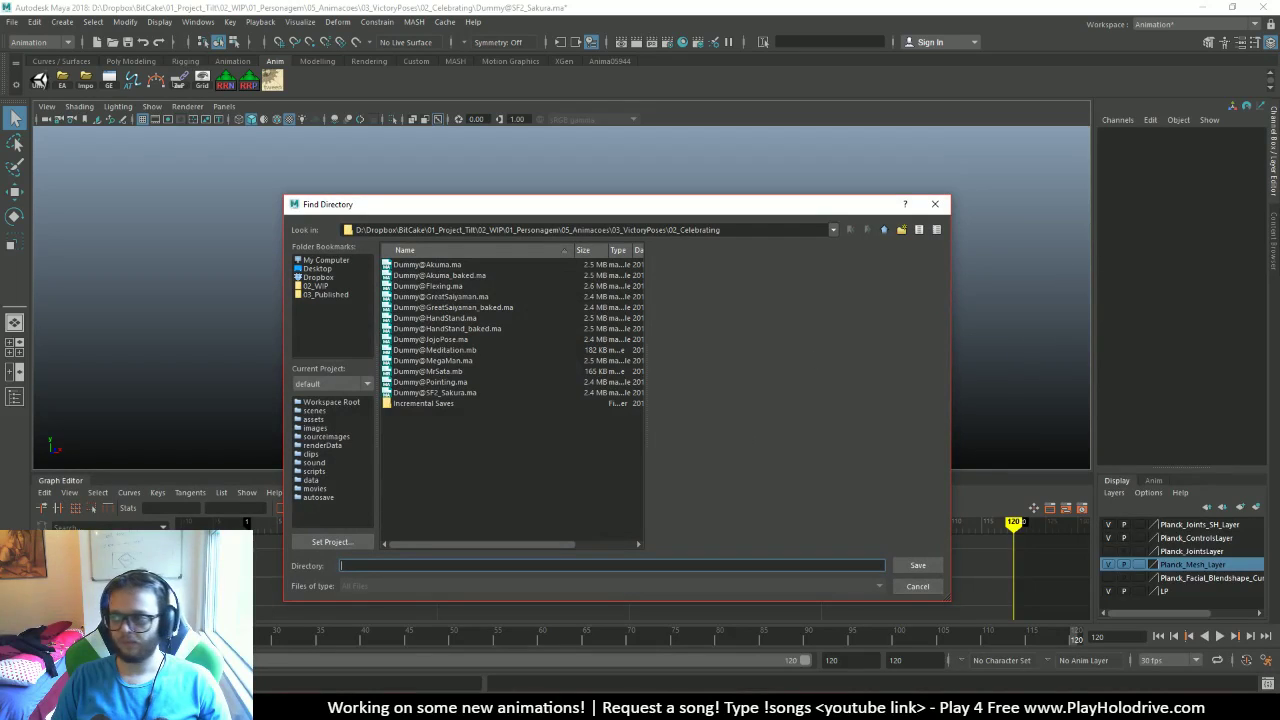
left_click(643, 566)
key("Return")
Export the animation with character Dummy and animation name SF2_Sakura, and review the baked result without a selection
left_click(702, 428)
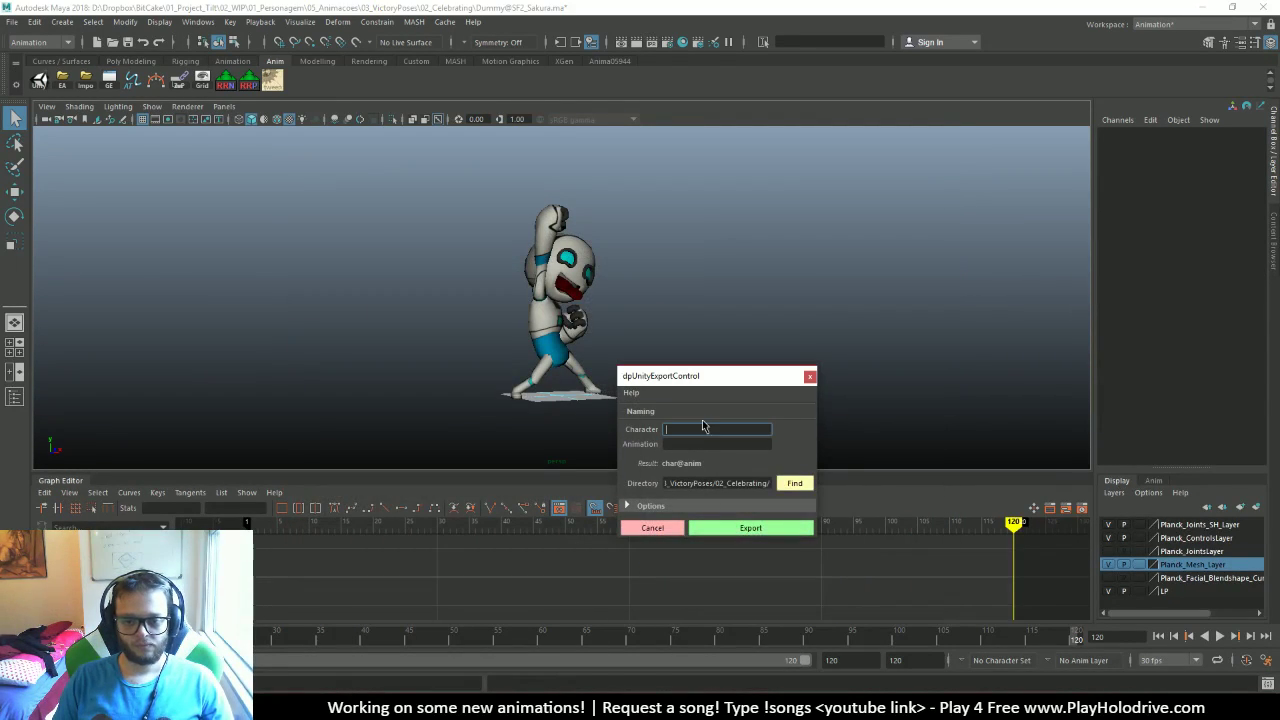
type("Dummy")
key("Tab")
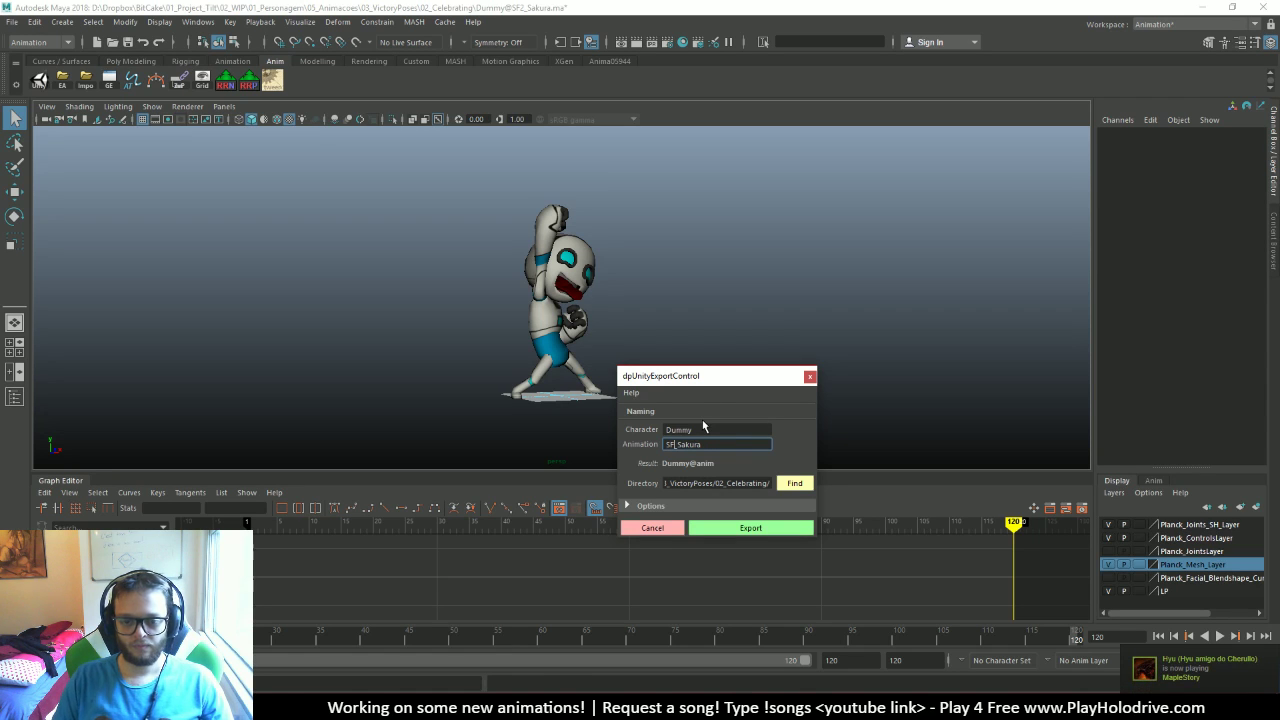
left_click(762, 530)
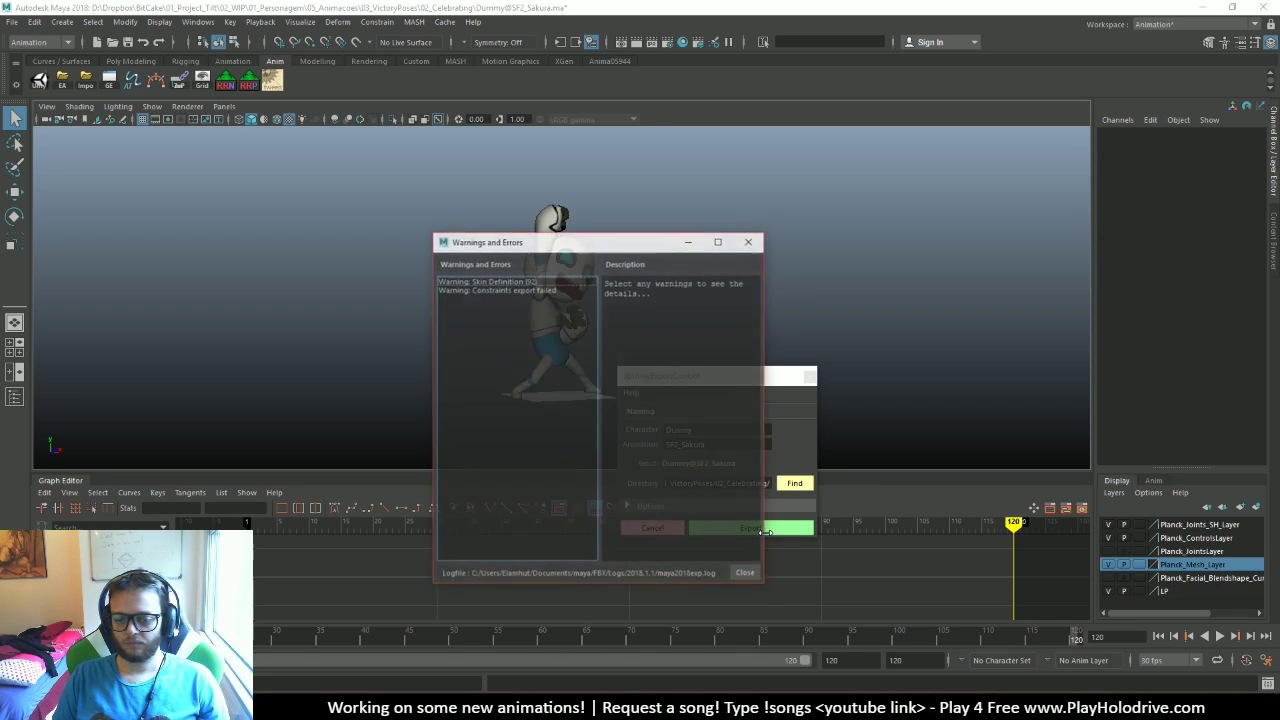
left_click(749, 240)
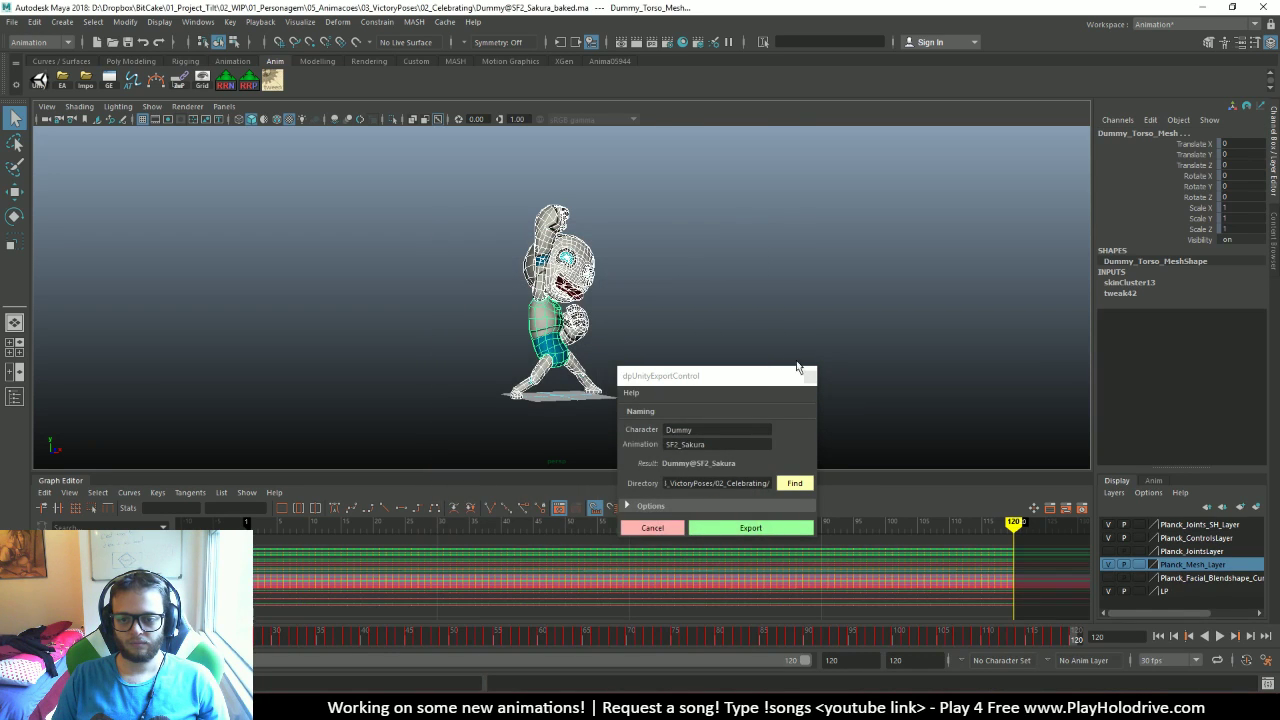
left_click(806, 375)
left_click(688, 351)
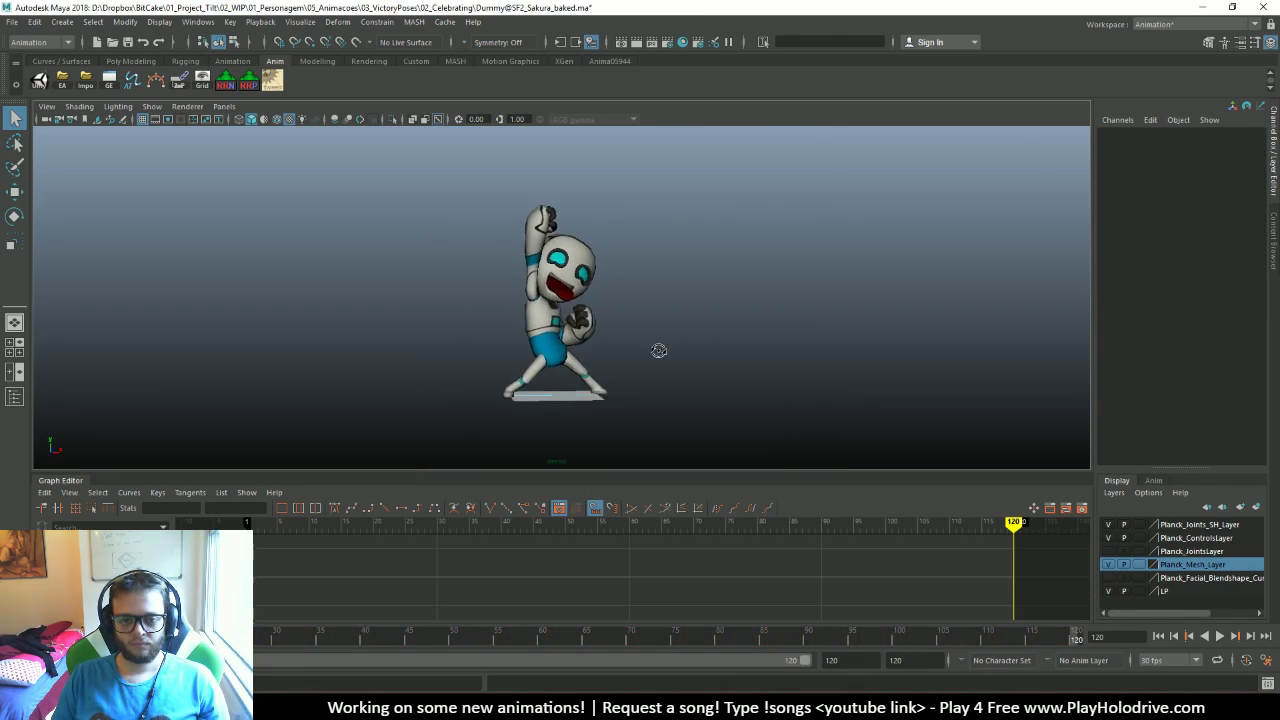
key("alt+v")
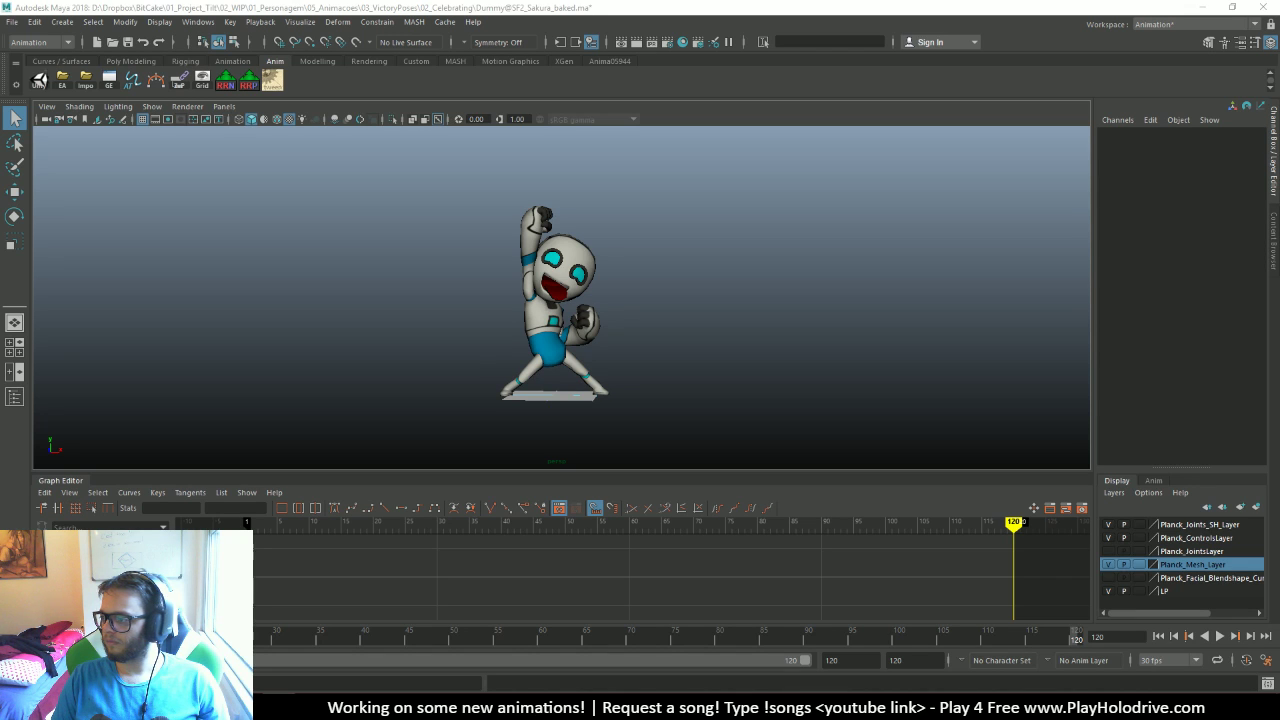
left_click(12, 21)
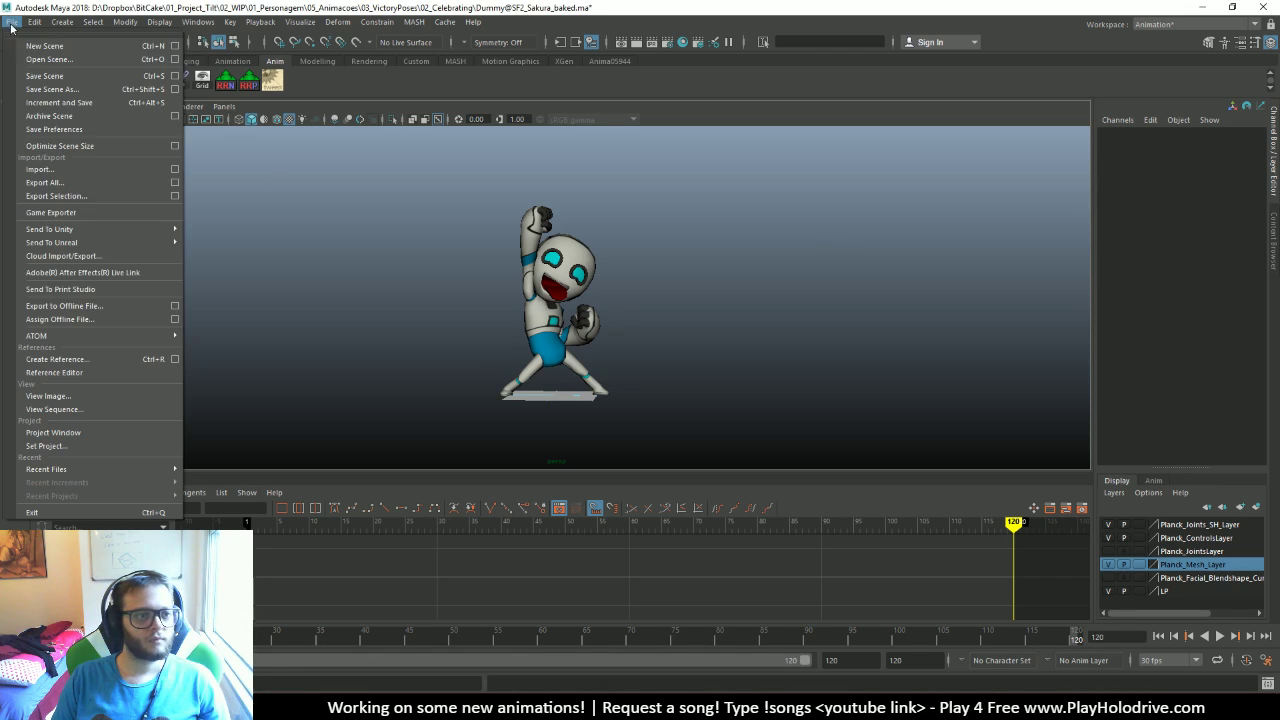
left_click(64, 62)
left_click(430, 337)
double_click(430, 337)
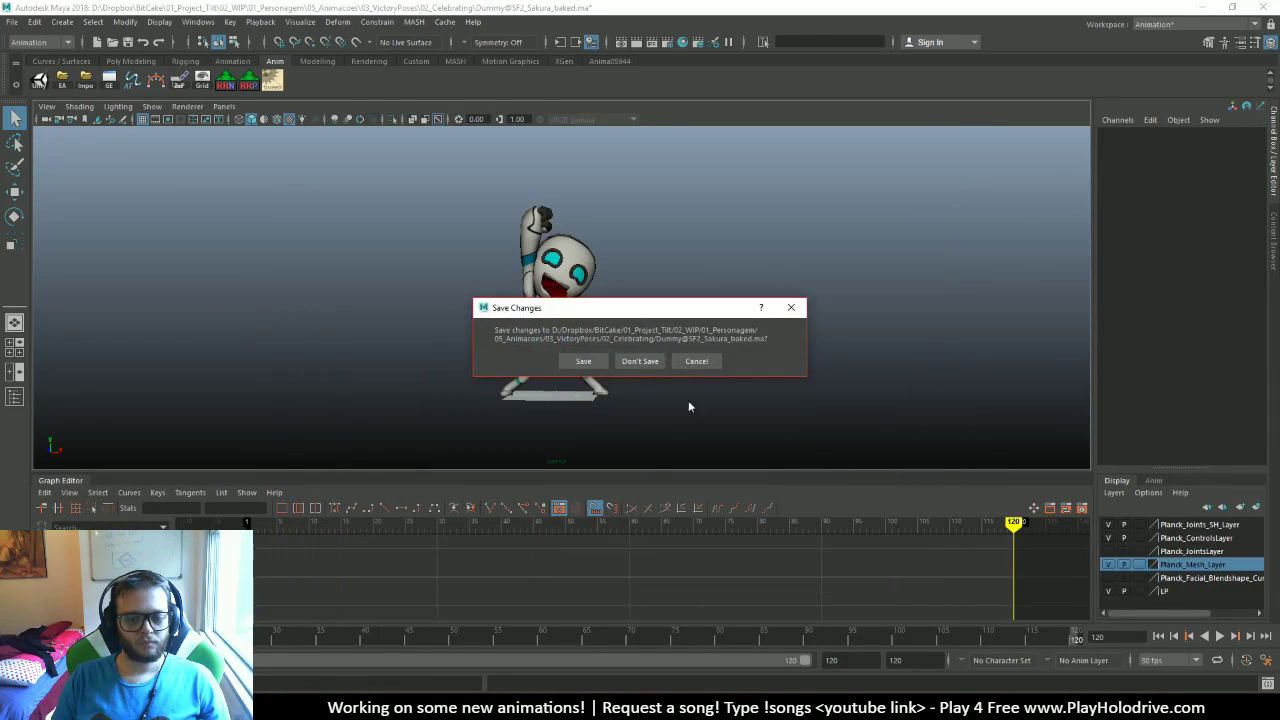
left_click(648, 362)
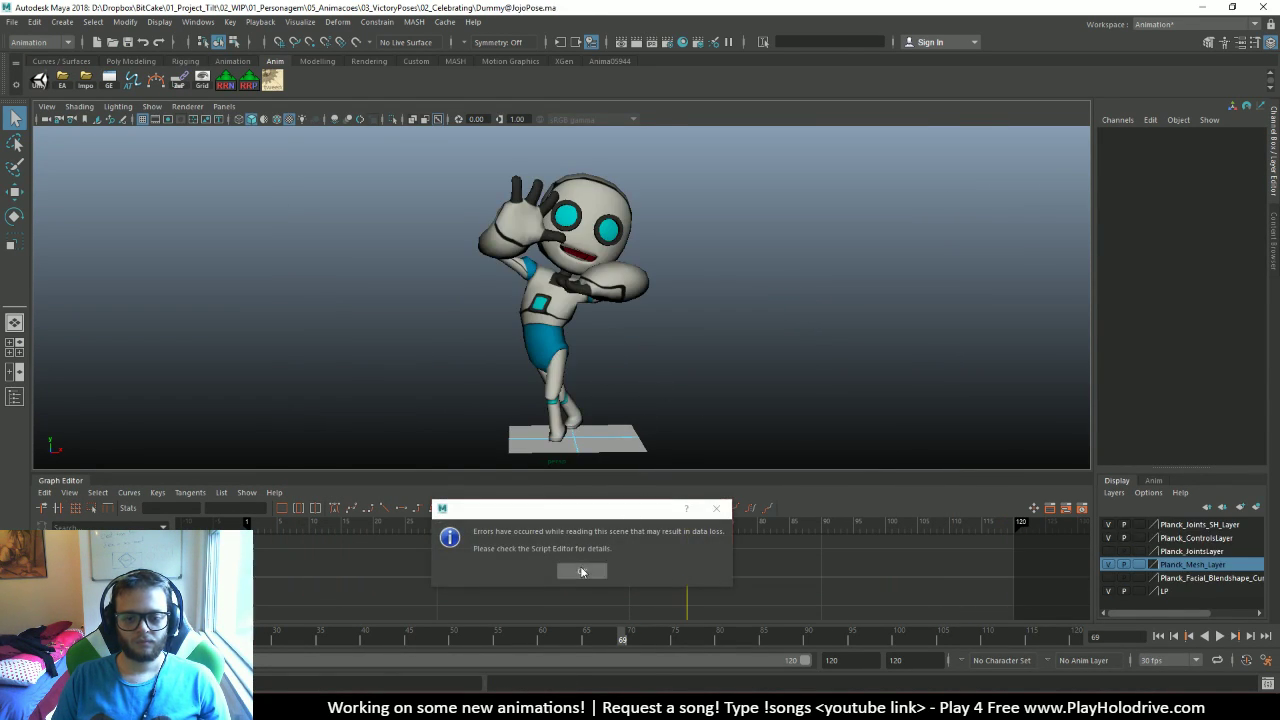
Open dpUnityExportControl and set its directory to D:\Dropbox\BitCake\01_Project_Tilt\03_Published\01_Personagem\04_Animacoes\03_VictoryPoses\02_Celebrating
left_click(39, 80)
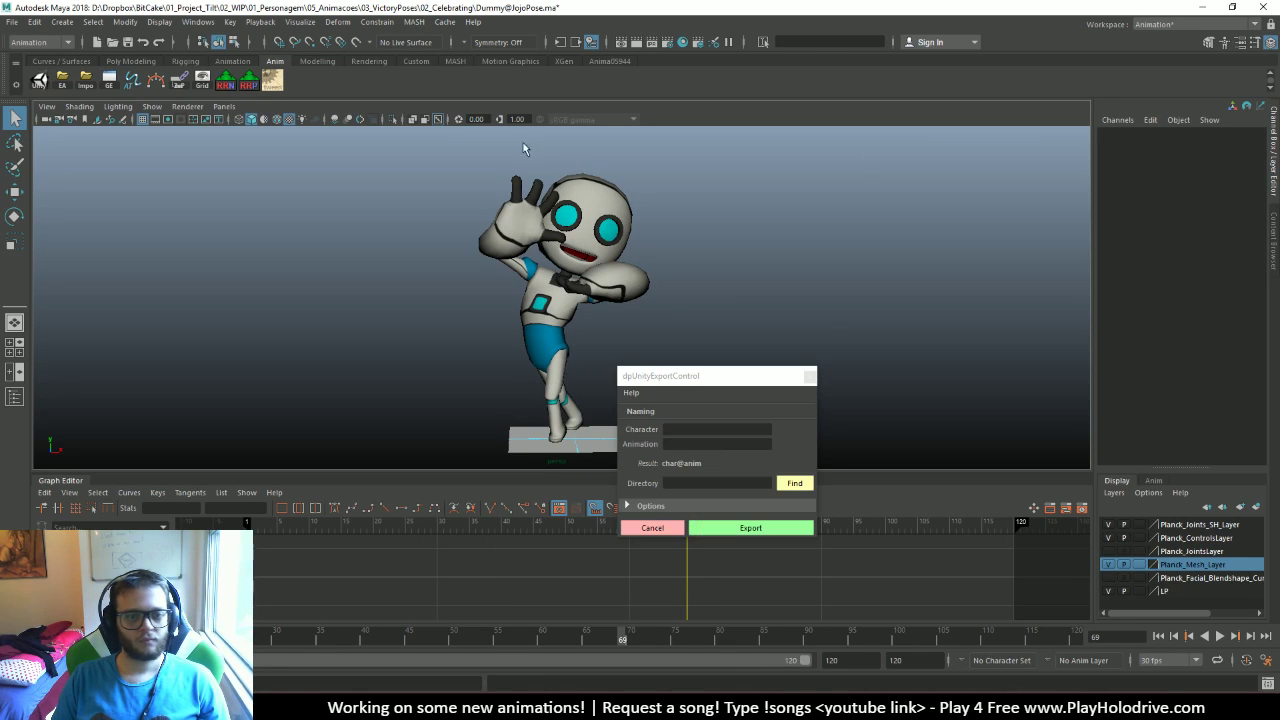
left_click(786, 485)
type("D:\\Dropbox\\BitCake\\01_Project_Tilt\\03_Published\\01_Personagem\\04_Animacoes\\03_VictoryPoses\\02_Celebrating")
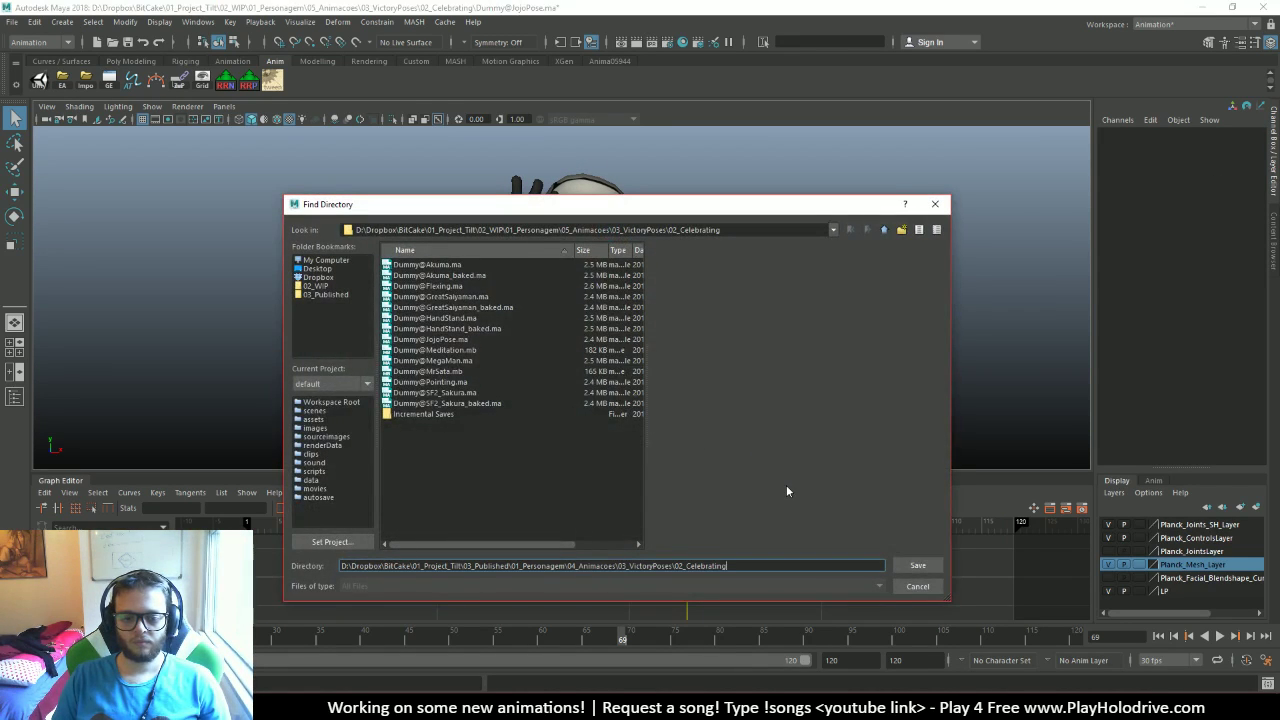
key("Return")
Name the export with character Dummy and animation JoJo, export it, and close the exporter
left_click(740, 425)
type("D")
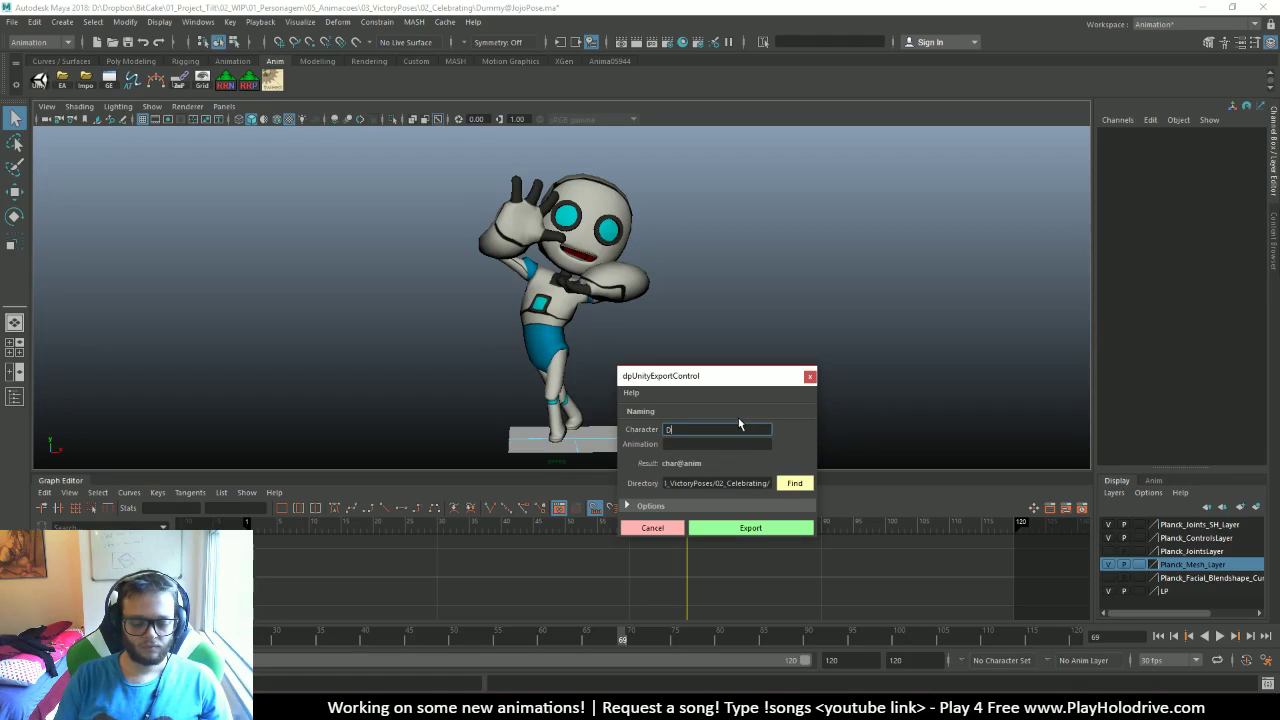
type("ummy")
key("Tab")
type("Jo")
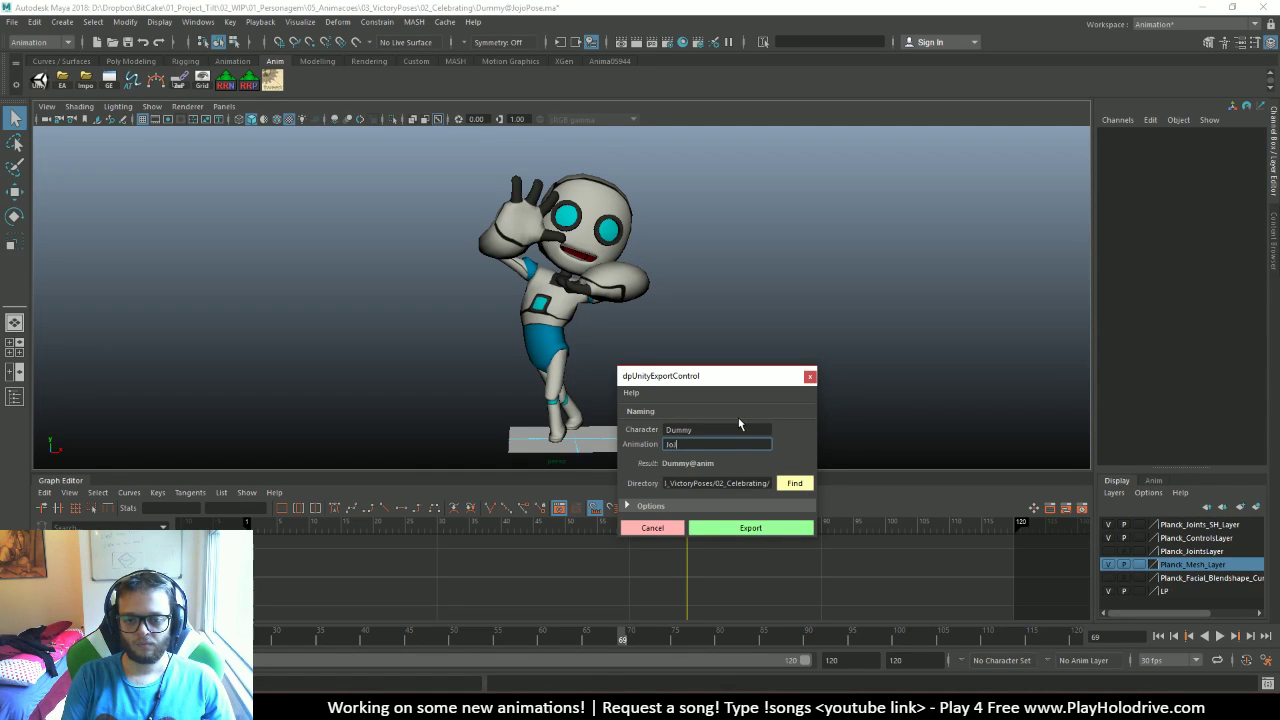
type("Jo")
key("Tab")
left_click(770, 527)
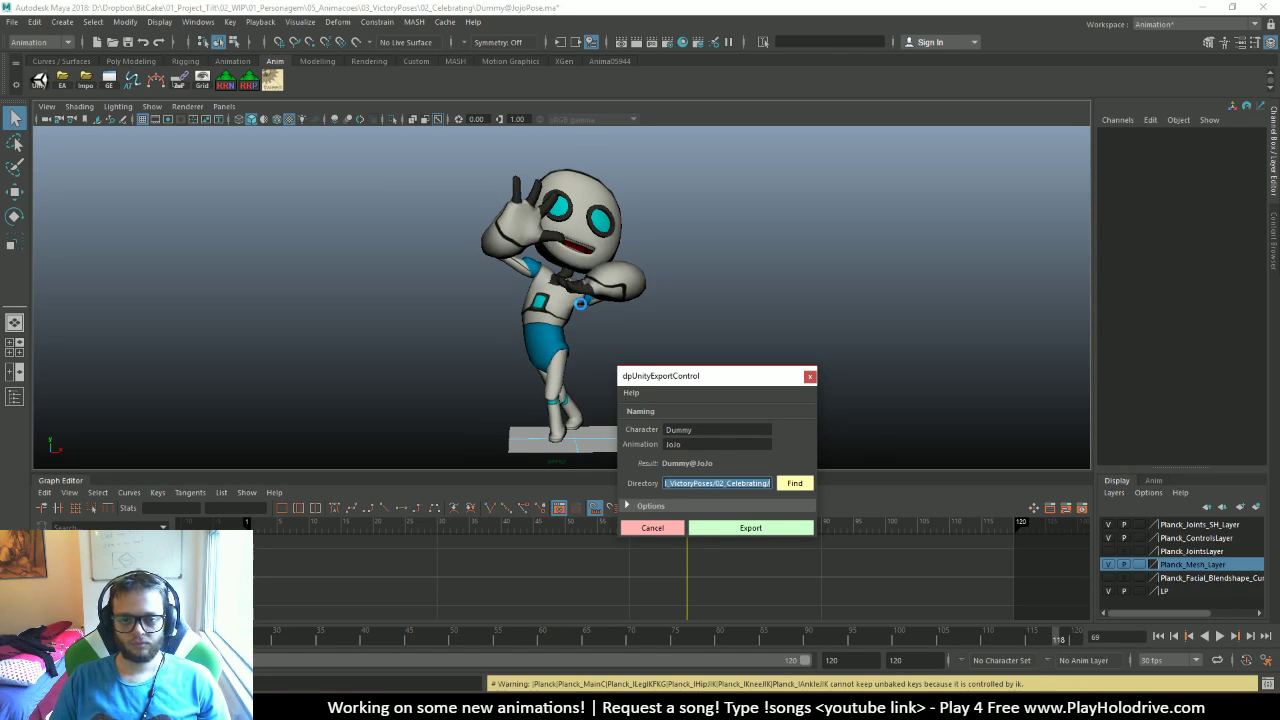
left_click(809, 376)
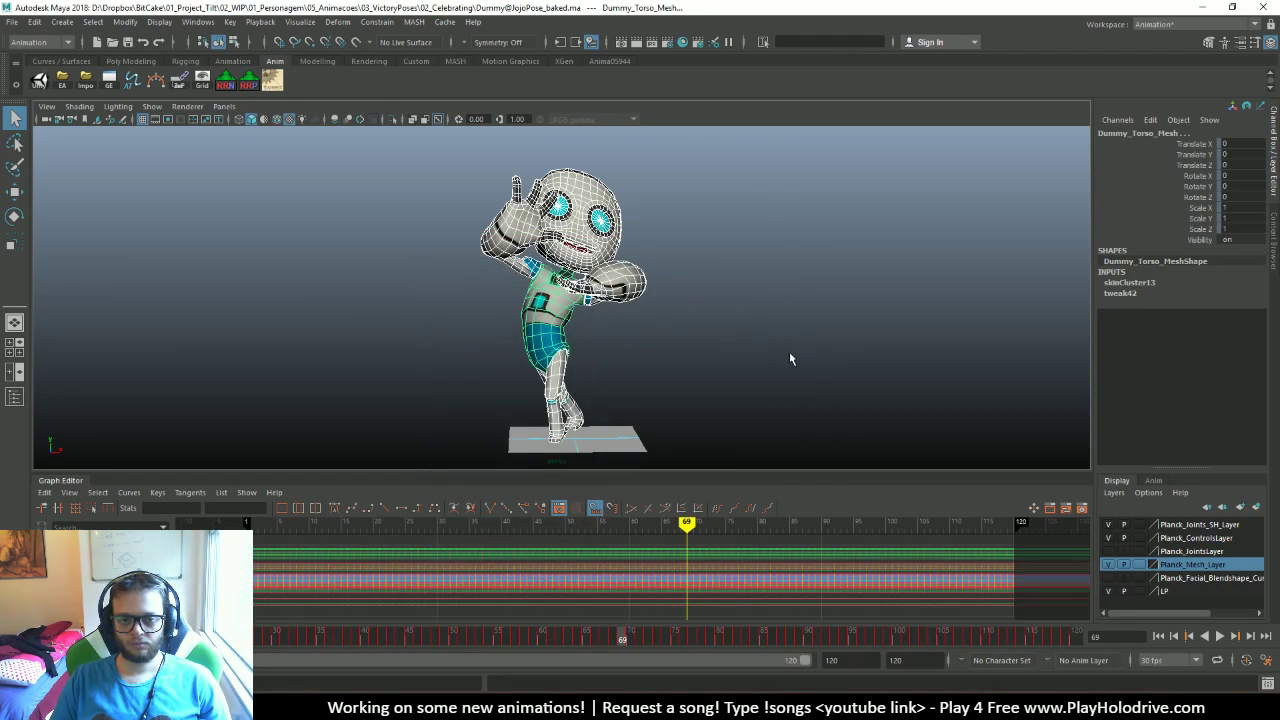
Set Scale X and Scale Z of the Planck_SH_Spine02J joint to 1 at frame 69
left_click(743, 363)
left_click_drag(720, 368, 757, 371)
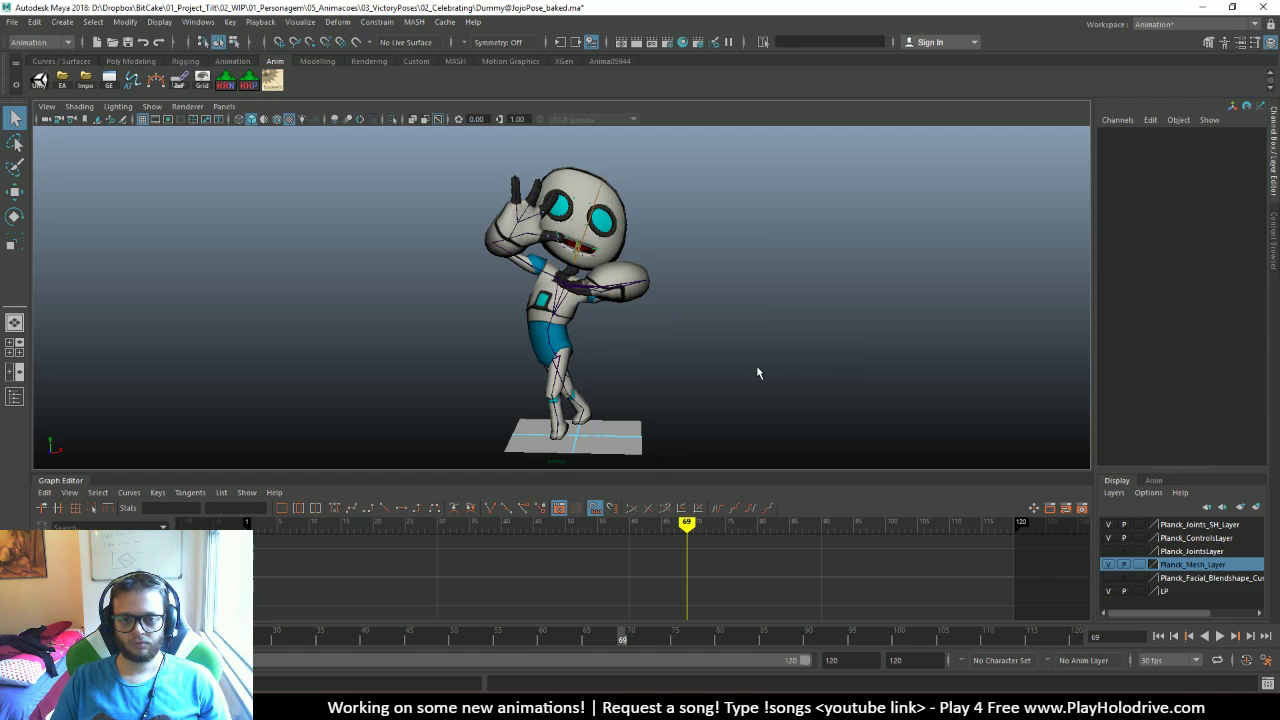
scroll(643, 357, "up", 6)
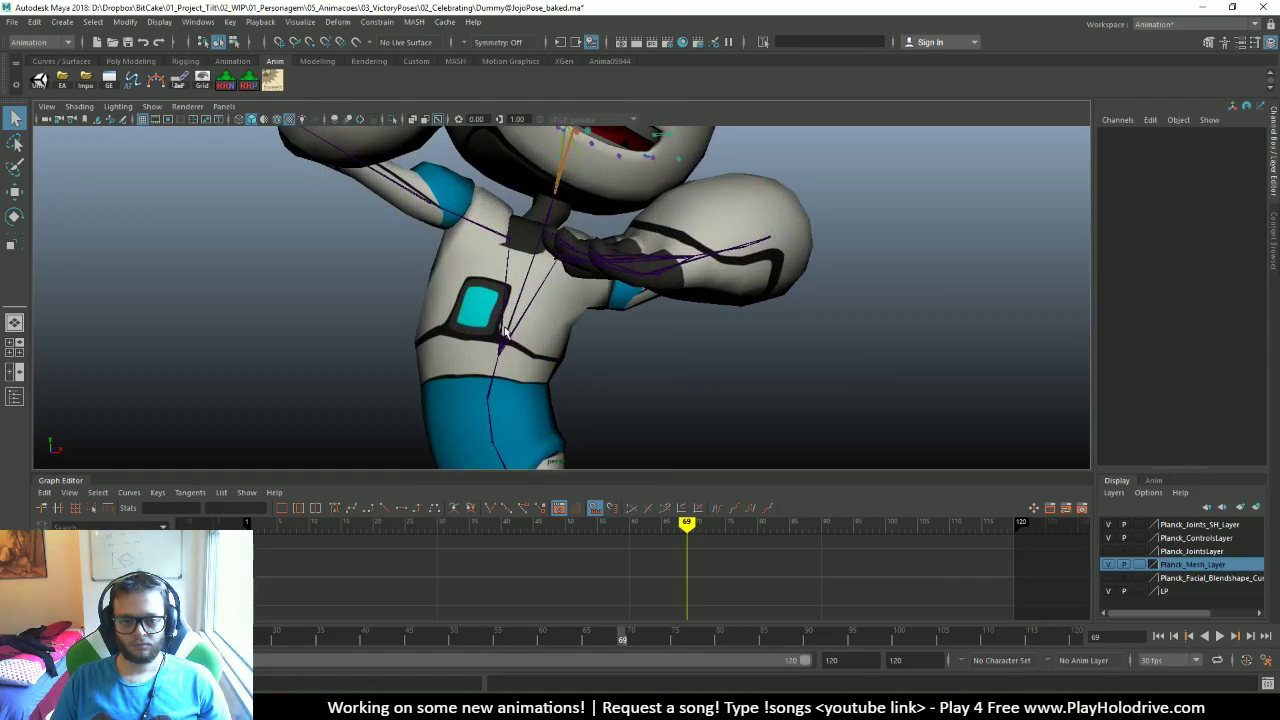
left_click(505, 333)
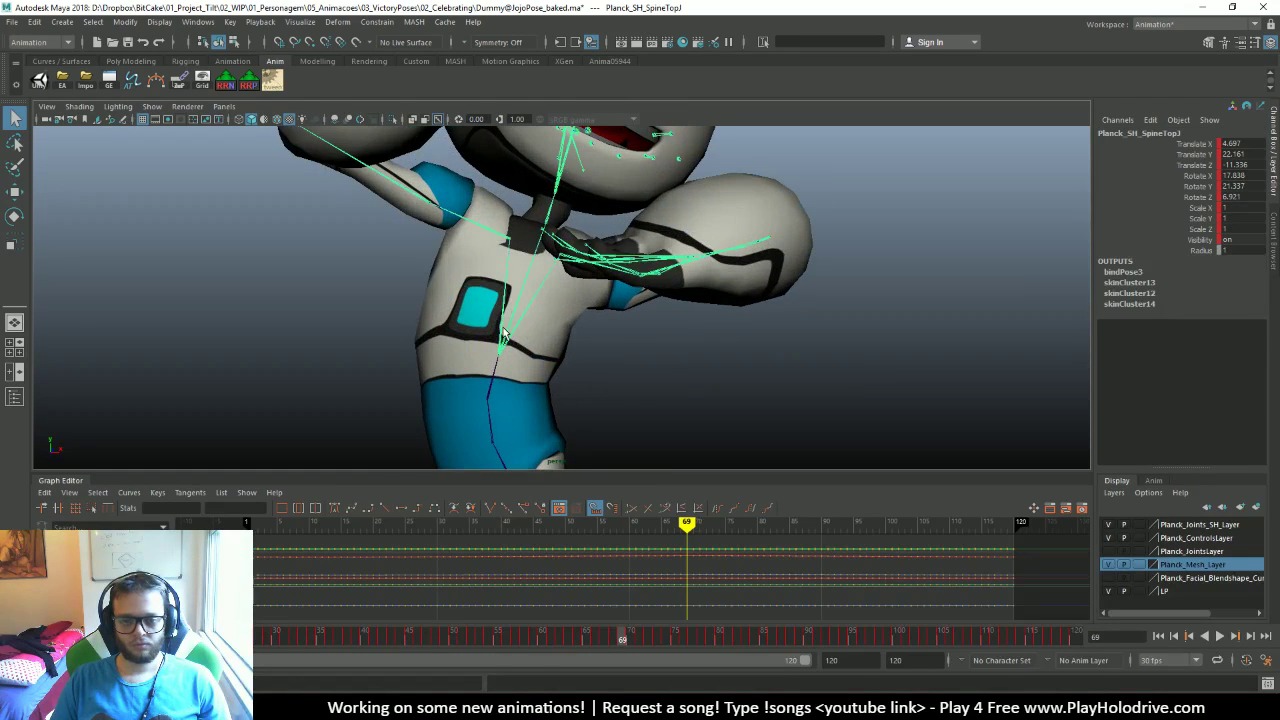
scroll(725, 331, "down", 4)
left_click(520, 352)
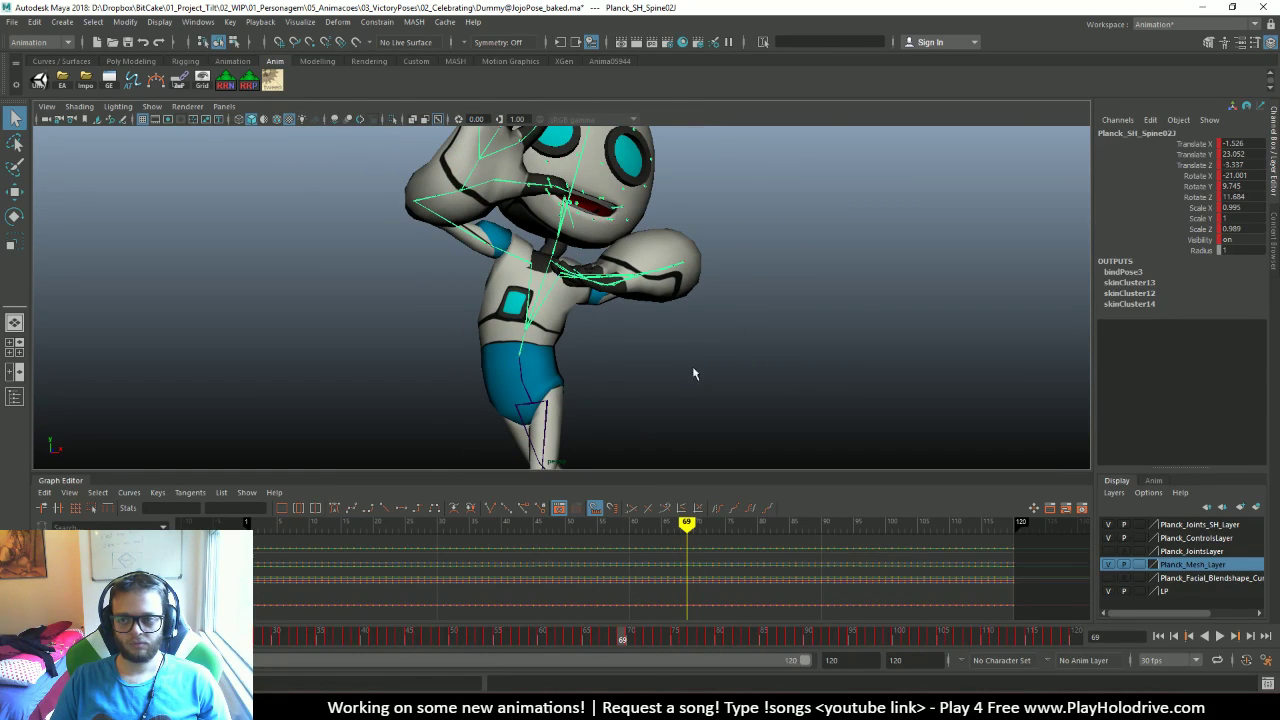
middle_click_drag(691, 371, 778, 379)
left_click(1250, 228)
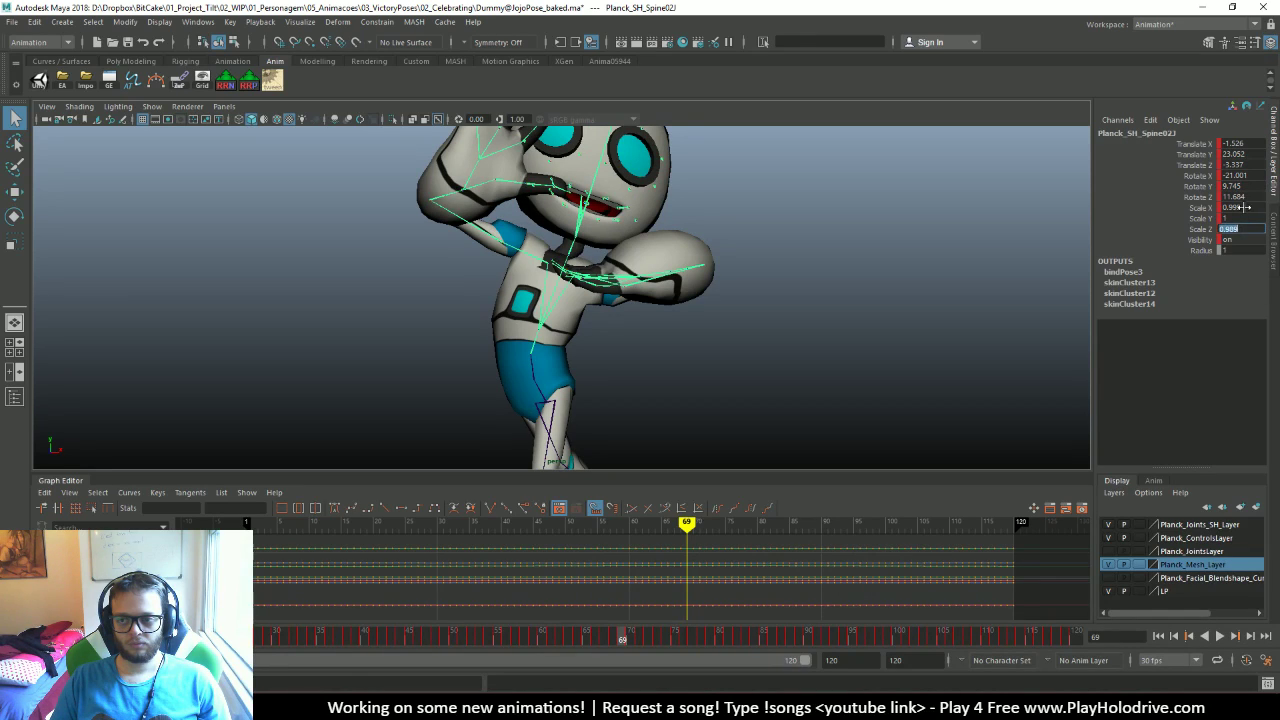
left_click(1250, 207, "ctrl")
type("1")
key("Return")
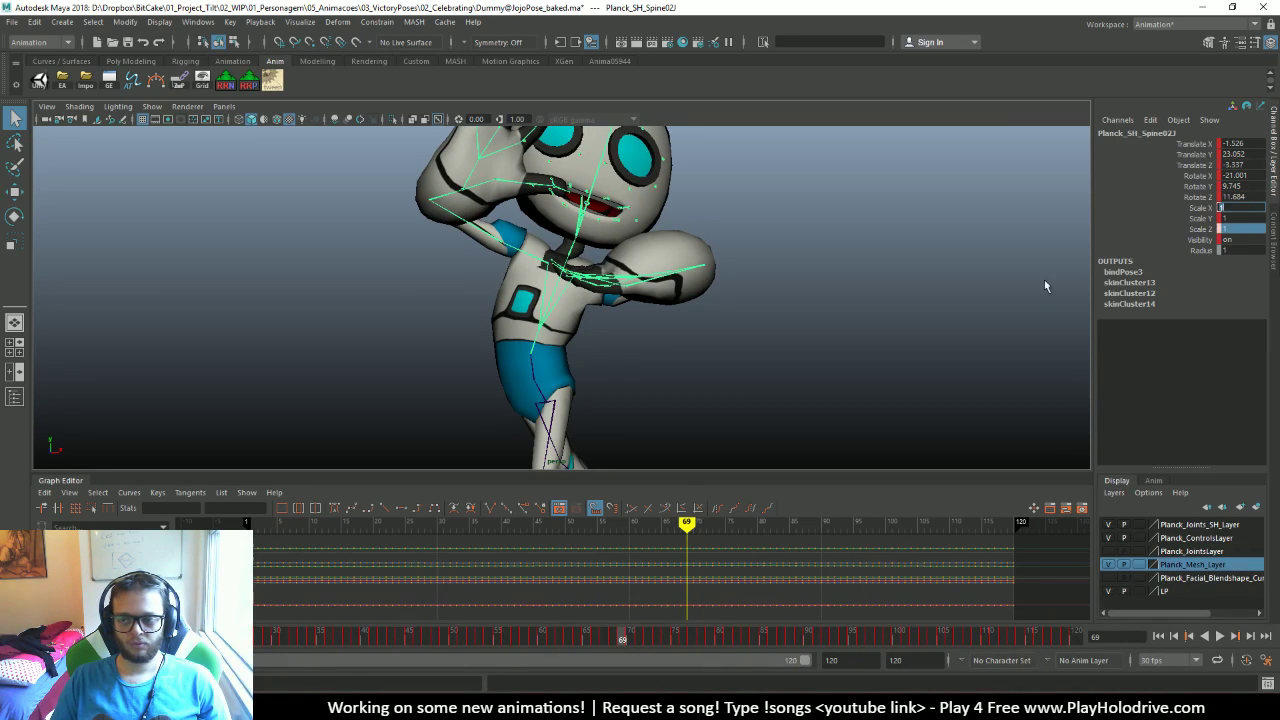
Set Scale X and Scale Z of the Planck_SH_Spine01J joint to 1 at frame 69
left_click(531, 377)
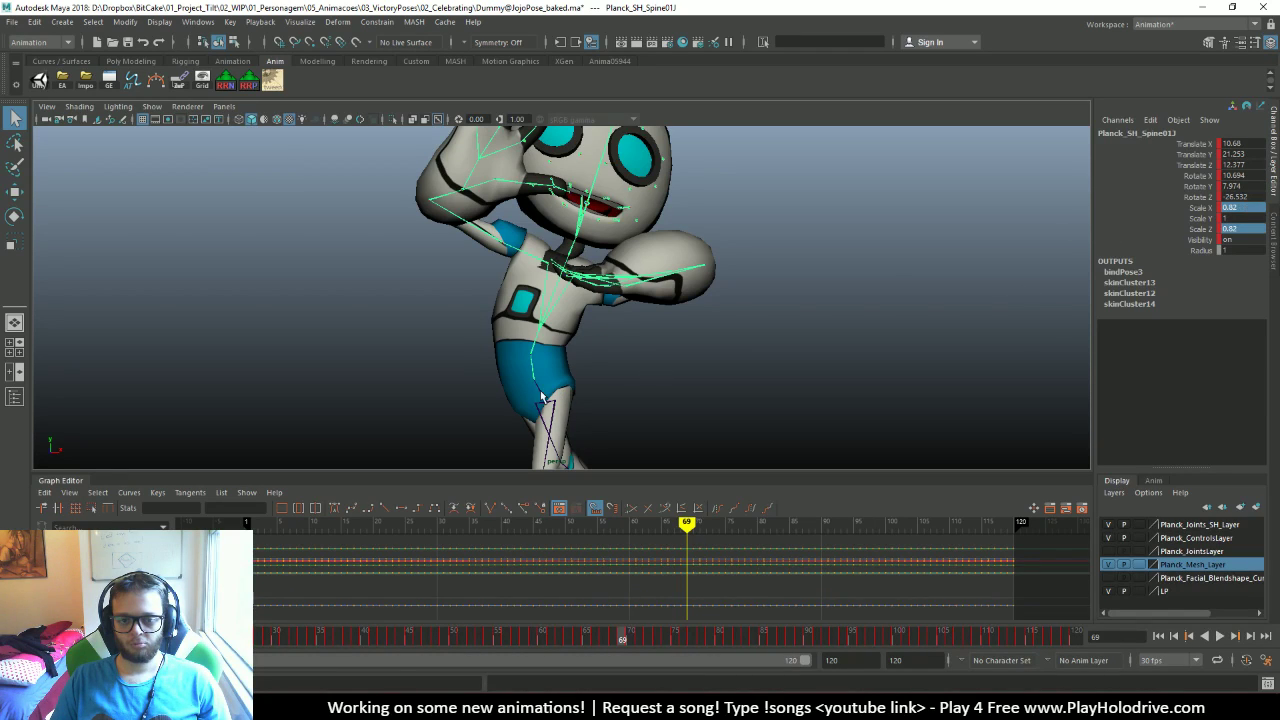
left_click(546, 392)
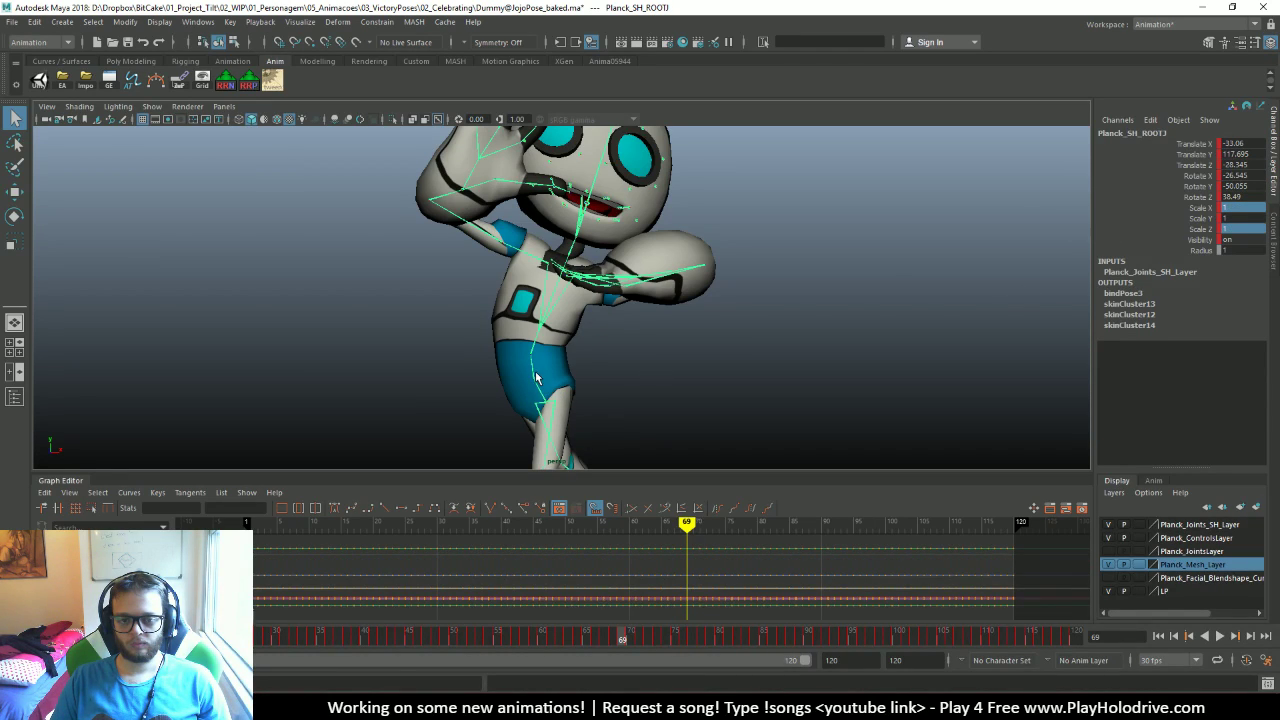
left_click(535, 377)
type("1")
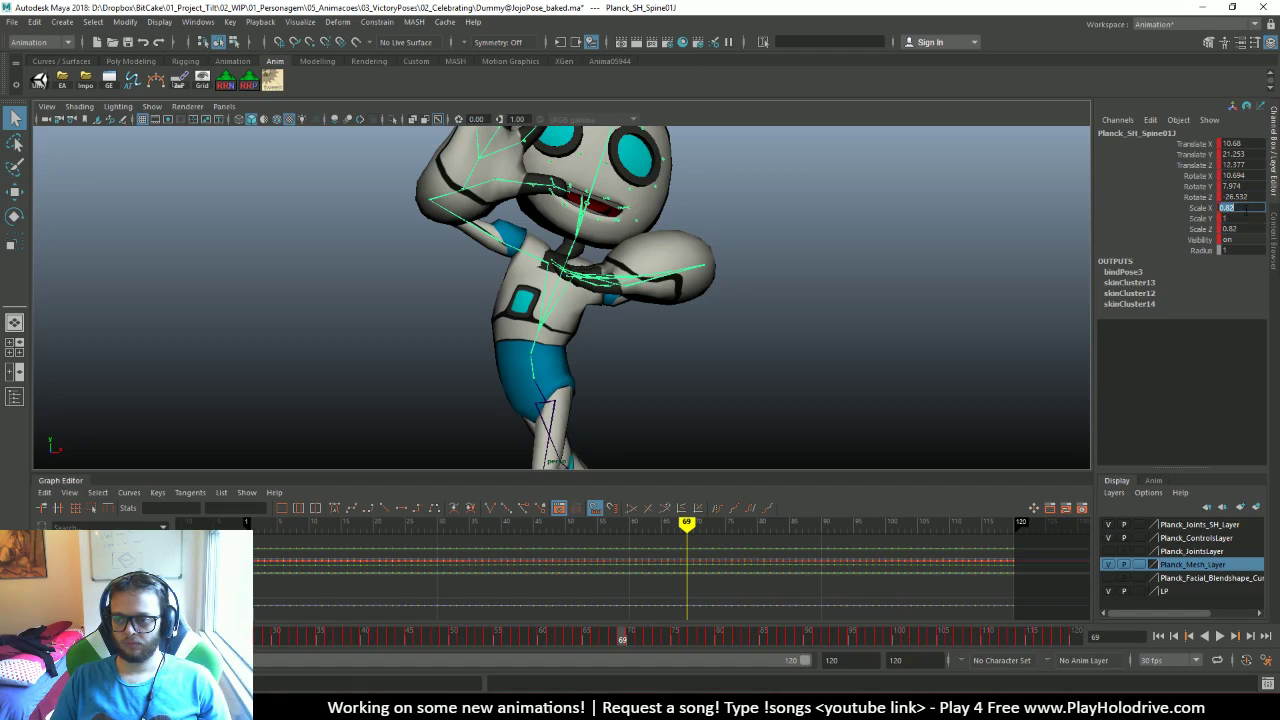
double_click(1232, 229)
key("Return")
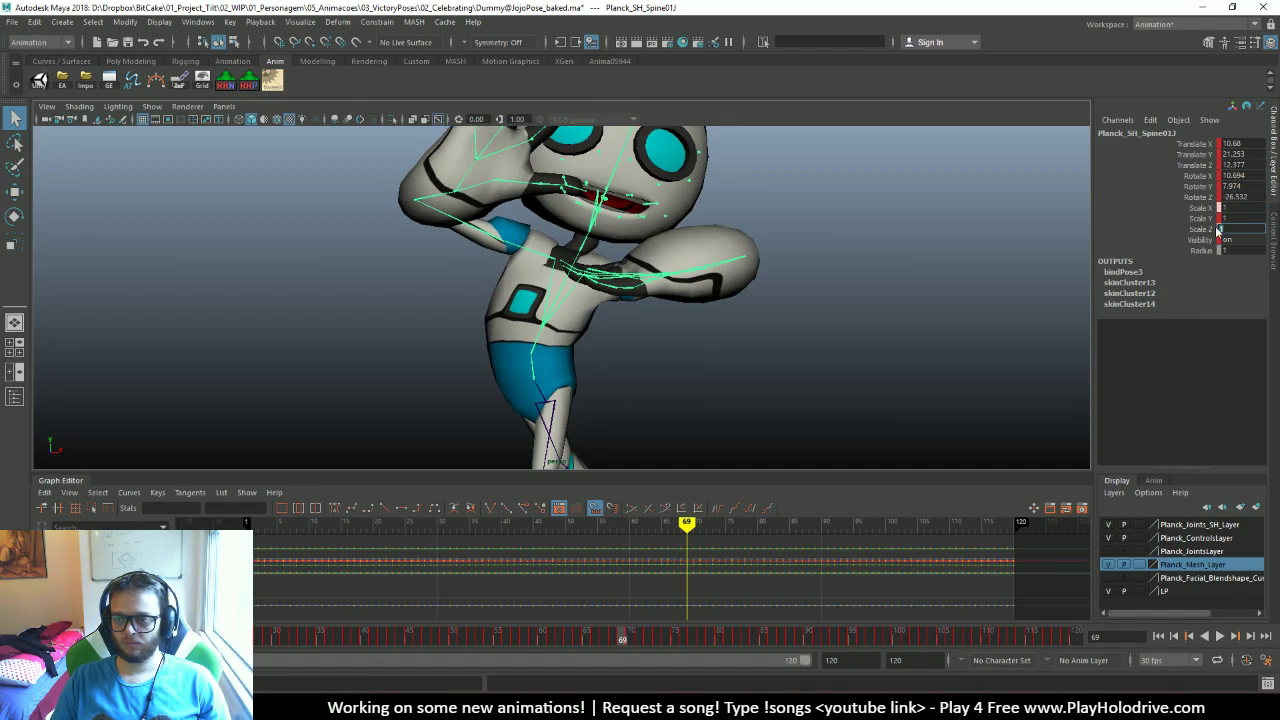
Examine the Scale X and Scale Z curves of the Planck_SH_Spine01J and Planck_SH_Spine02J joints and check the pose
left_click(1175, 229)
left_click(1170, 208, "ctrl")
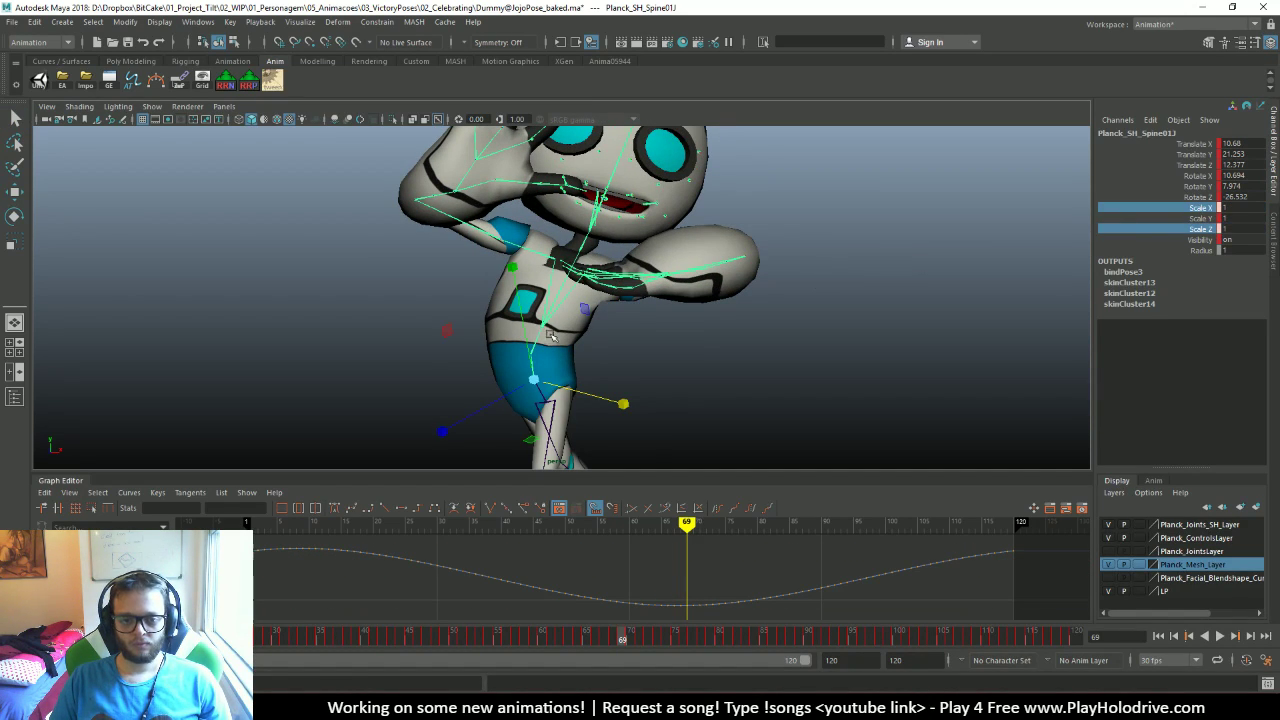
key("q")
left_click(536, 344)
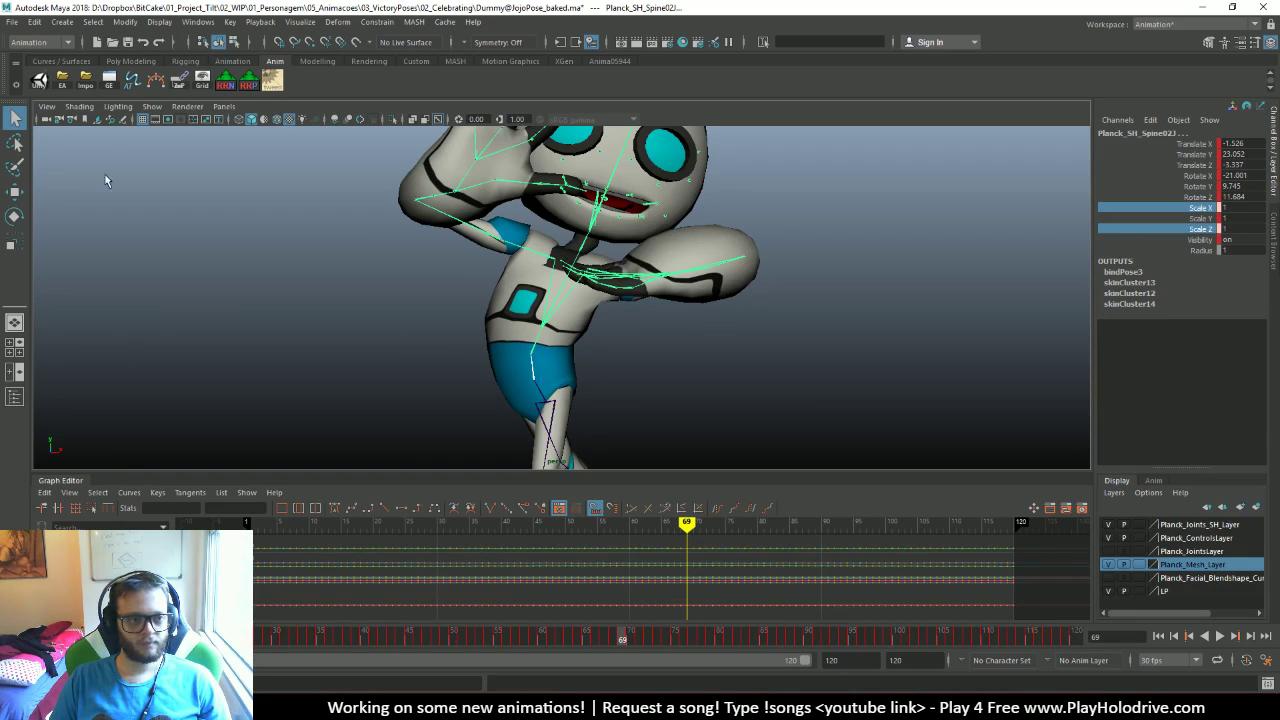
scroll(884, 320, "down", 5)
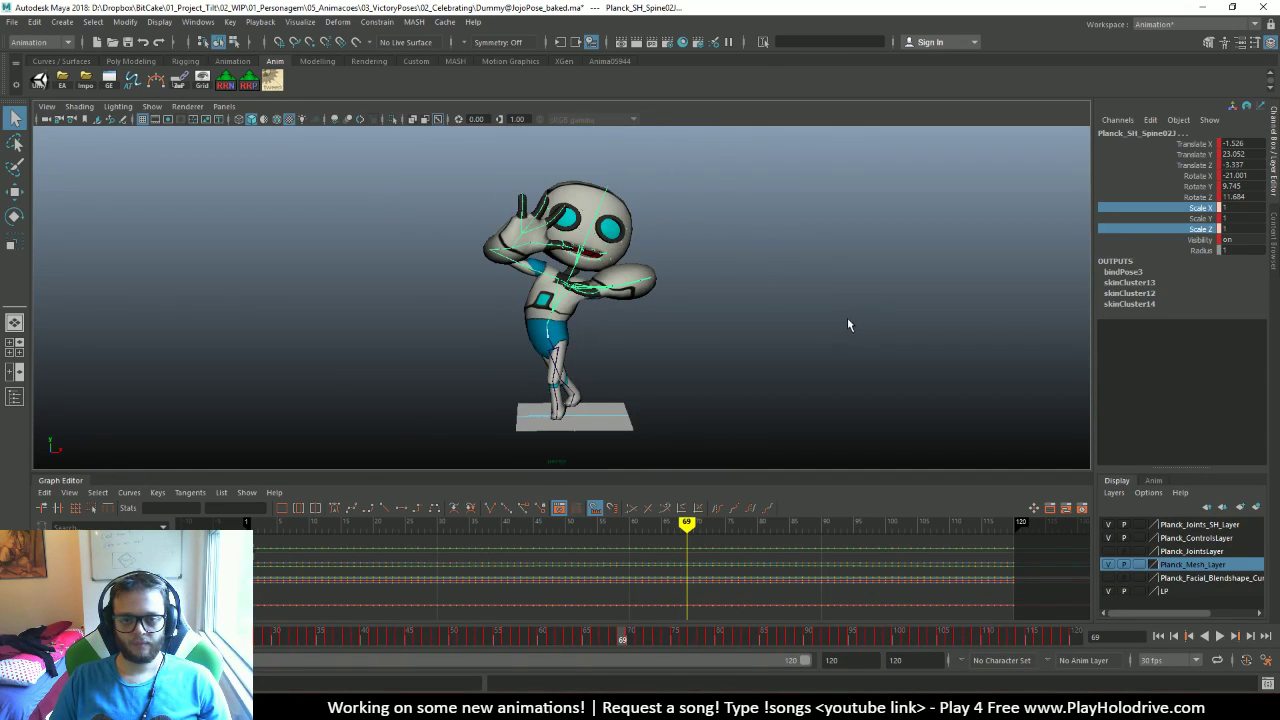
scroll(849, 323, "up", 3)
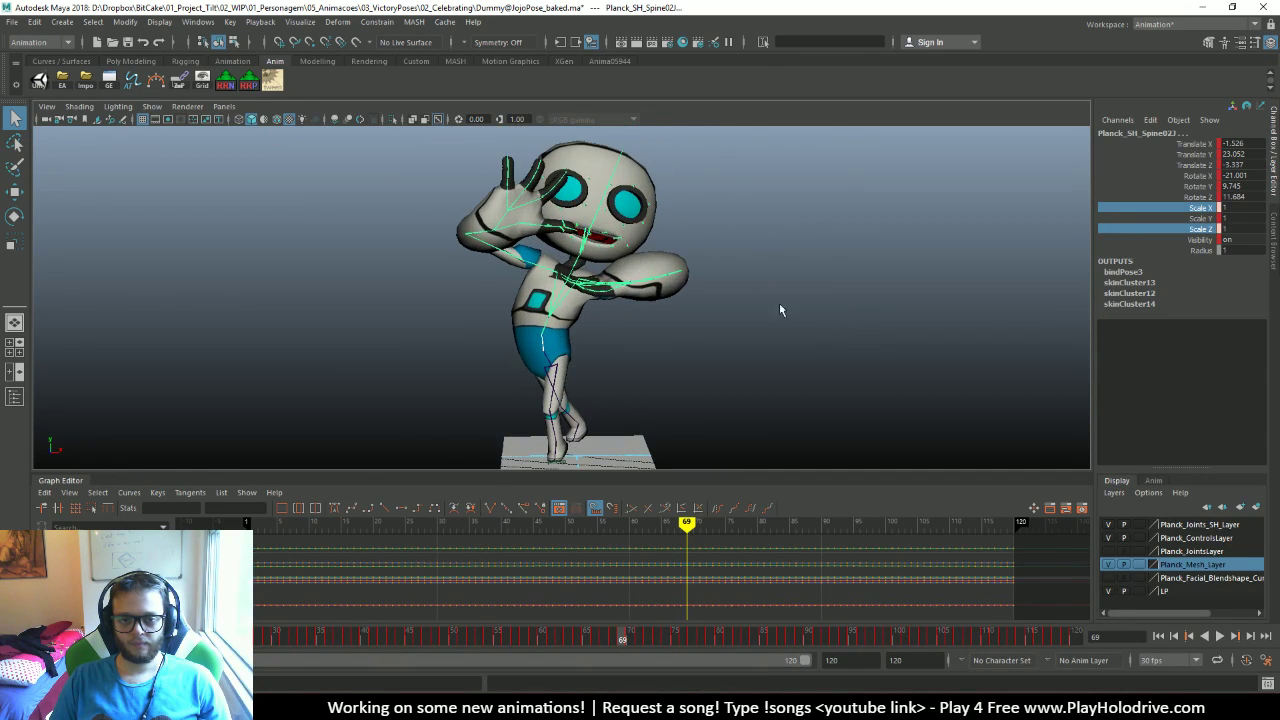
Select the entire joint hierarchy under Planck_SH_ROOTJ and show its Scale X, Y and Z curves in an enlarged Graph Editor
left_click(548, 365)
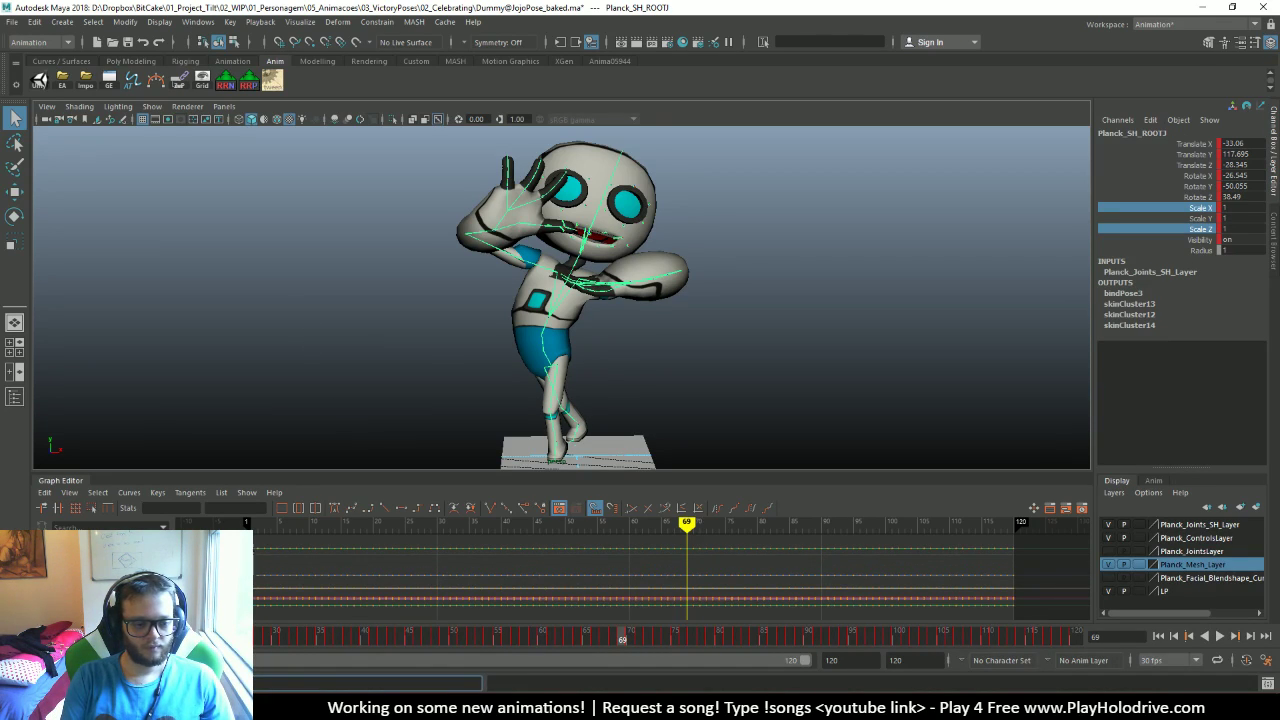
key("Return")
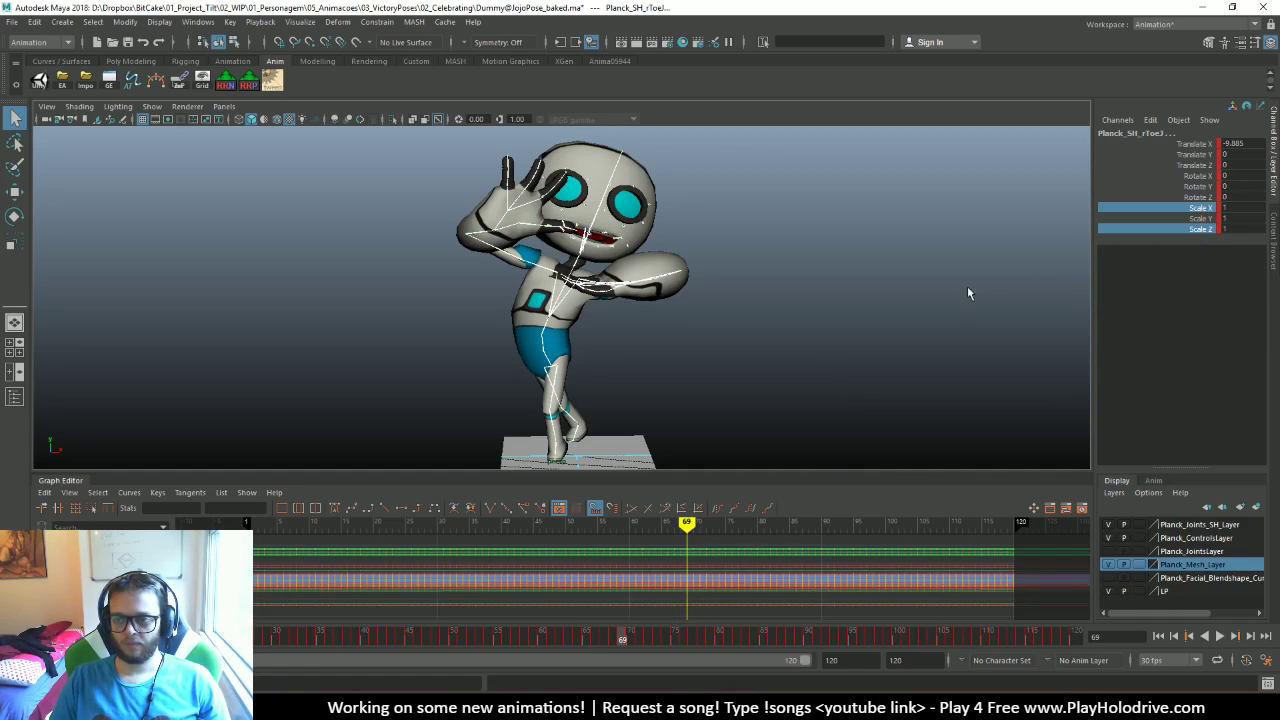
left_click(1202, 230, "shift")
left_click(733, 551)
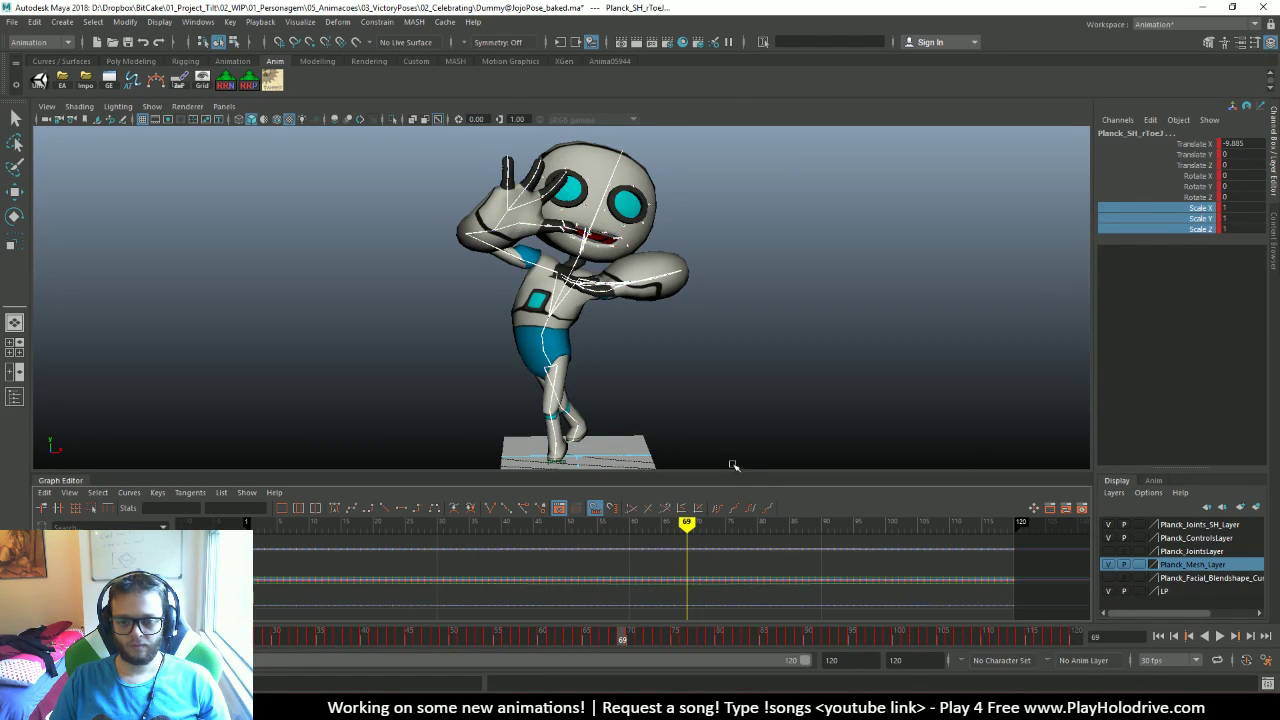
left_click_drag(727, 469, 737, 206)
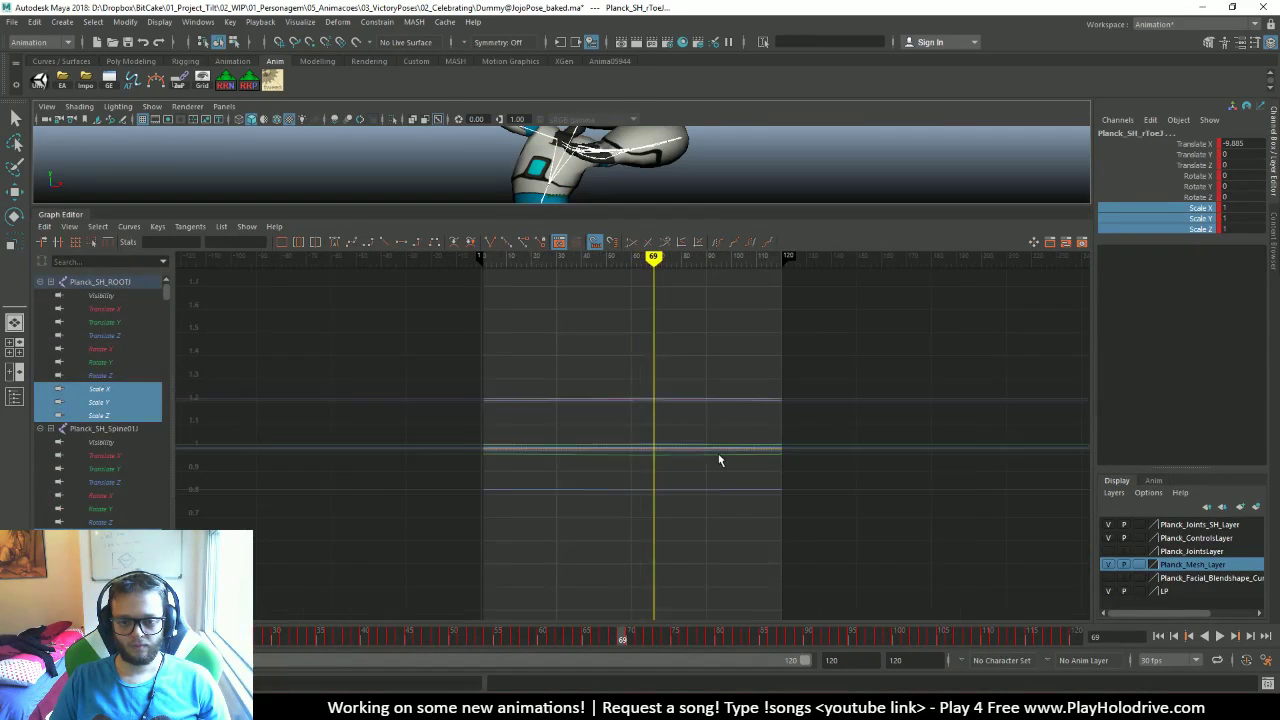
Delete every scale key before frame 120 on the selected joints
left_click_drag(326, 322, 867, 602)
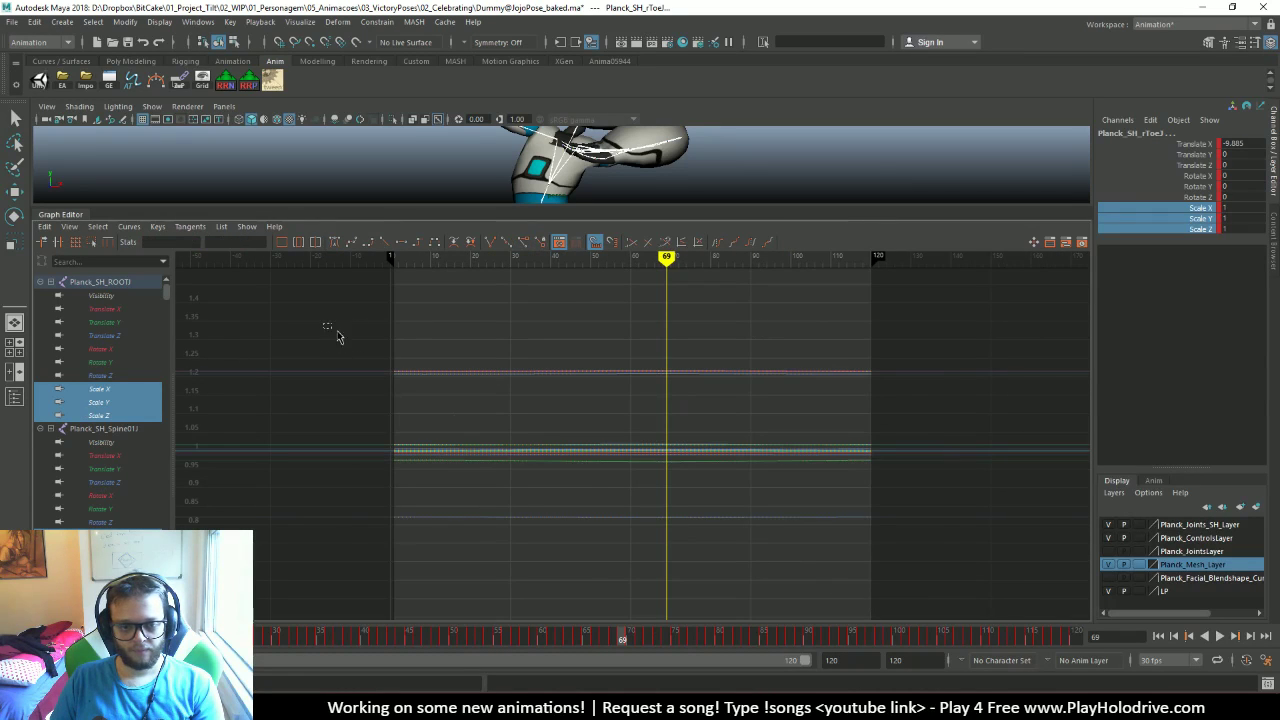
left_click_drag(323, 322, 868, 603)
key("Delete")
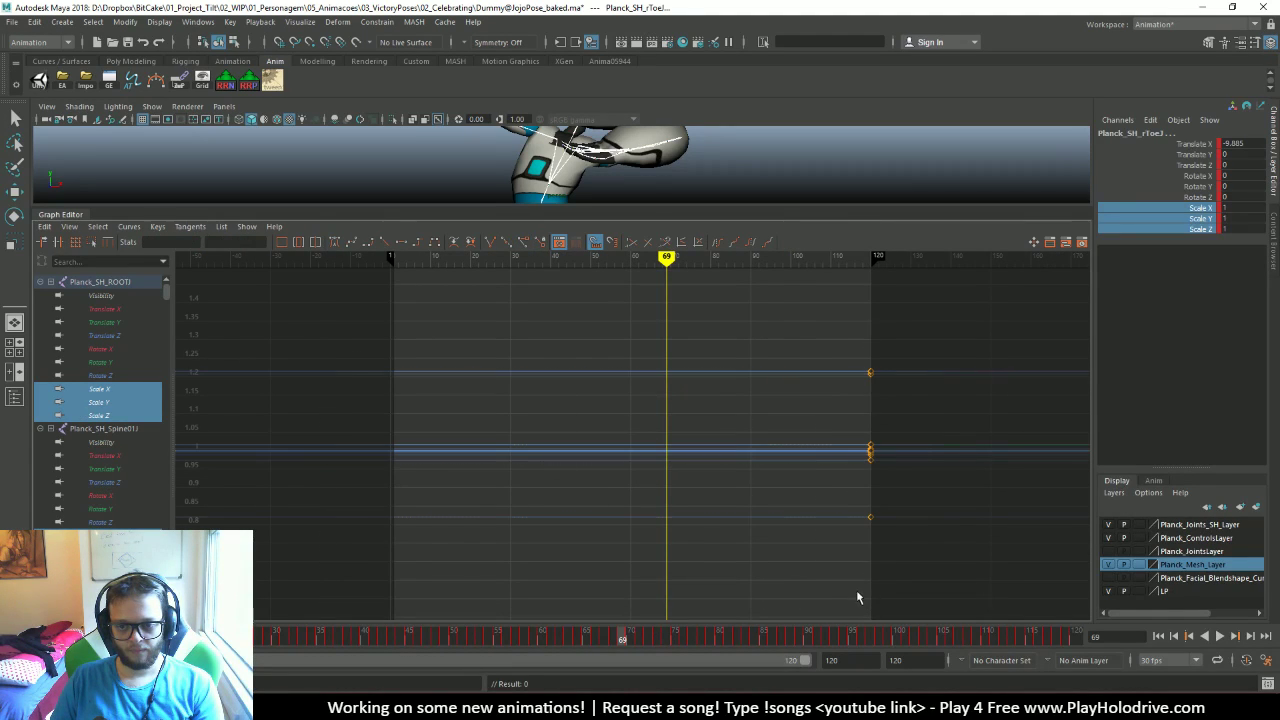
Key Scale X, Y and Z at 1 on frame 1 for all selected joints and delete their scale keys at frame 120
key("alt+shift+v")
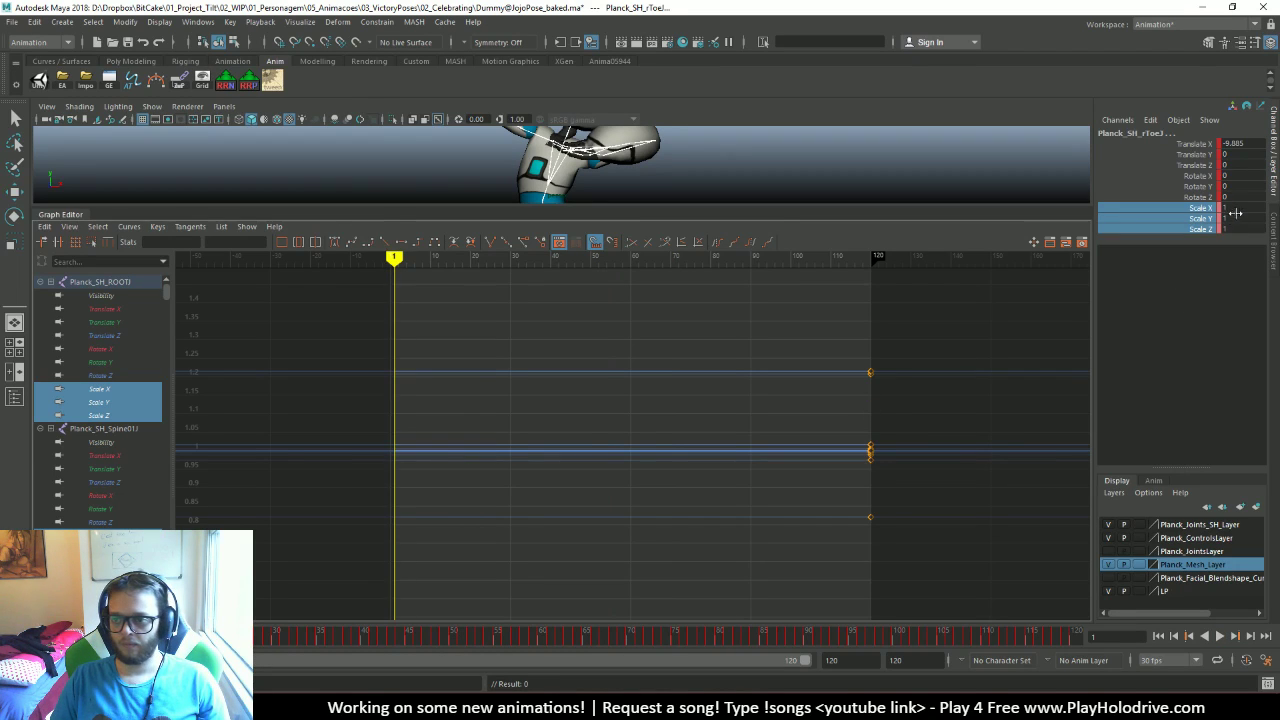
left_click_drag(1230, 207, 1246, 229)
key("Return")
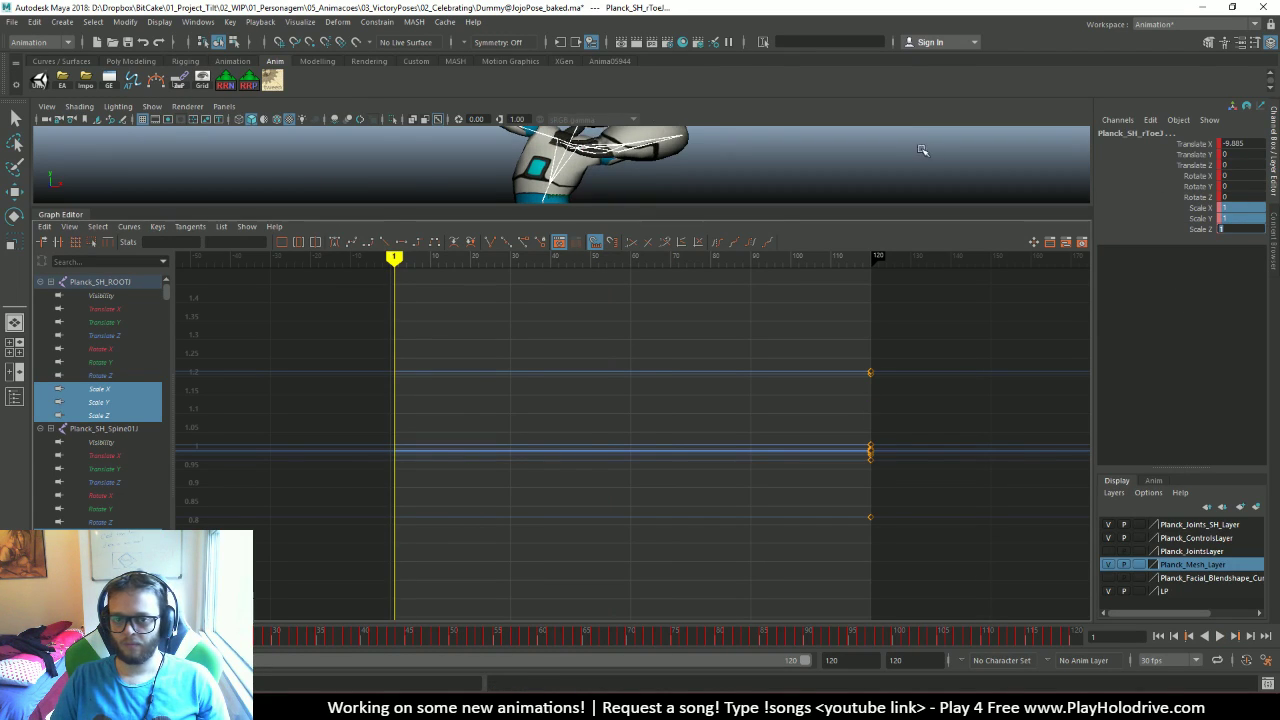
key("s")
left_click_drag(954, 314, 808, 634)
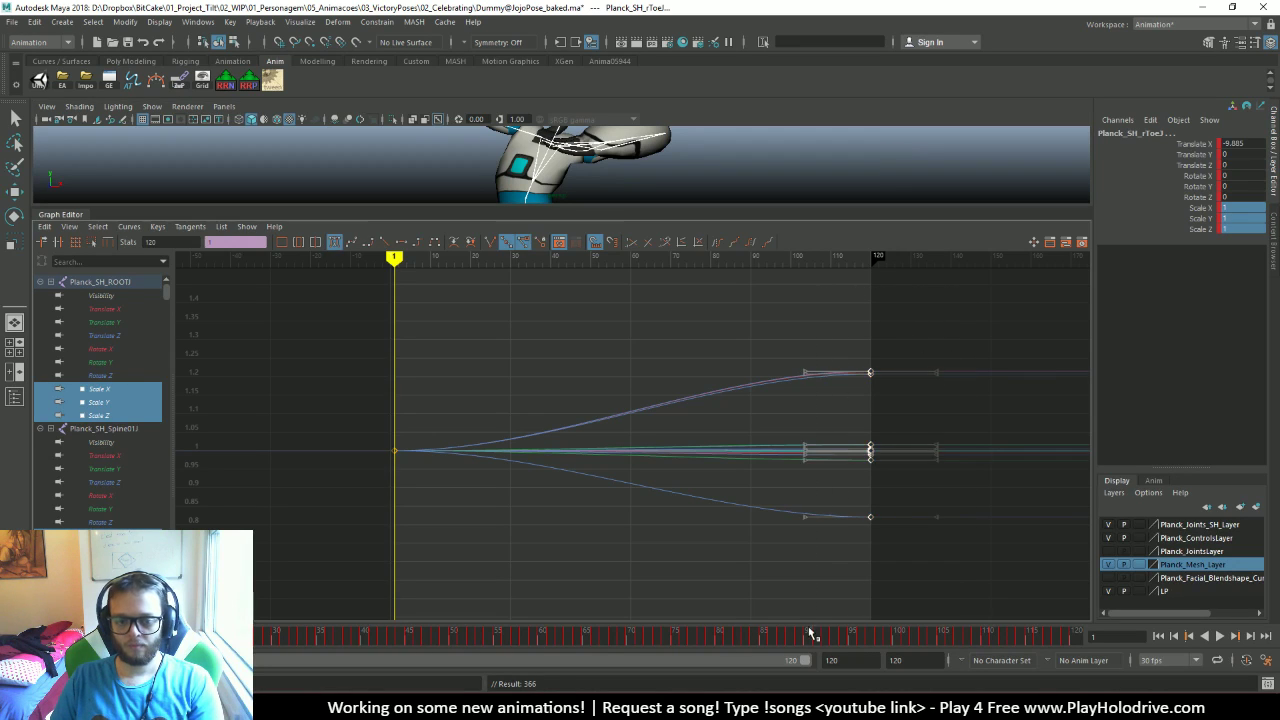
key("Delete")
Restore the large perspective viewport and inspect the JoJo pose at frame 120
left_click_drag(418, 230, 895, 230)
key("space")
key("space")
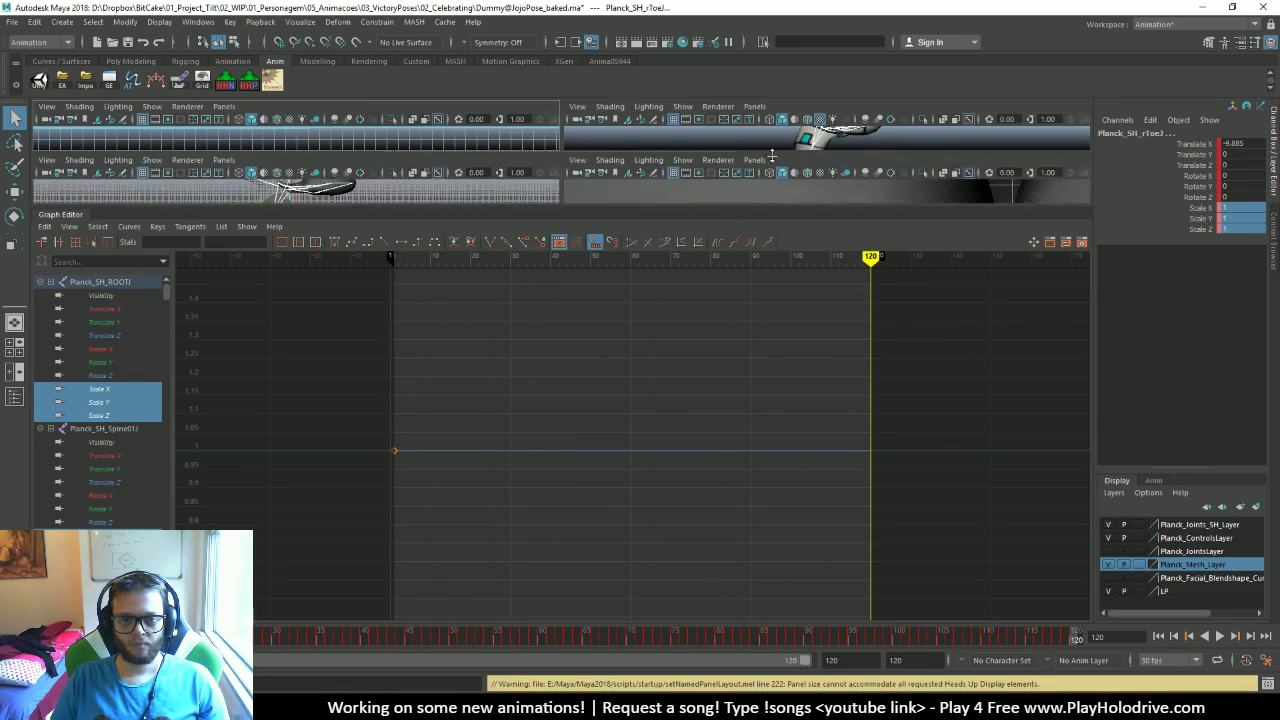
left_click_drag(705, 208, 708, 541)
scroll(682, 308, "up", 5)
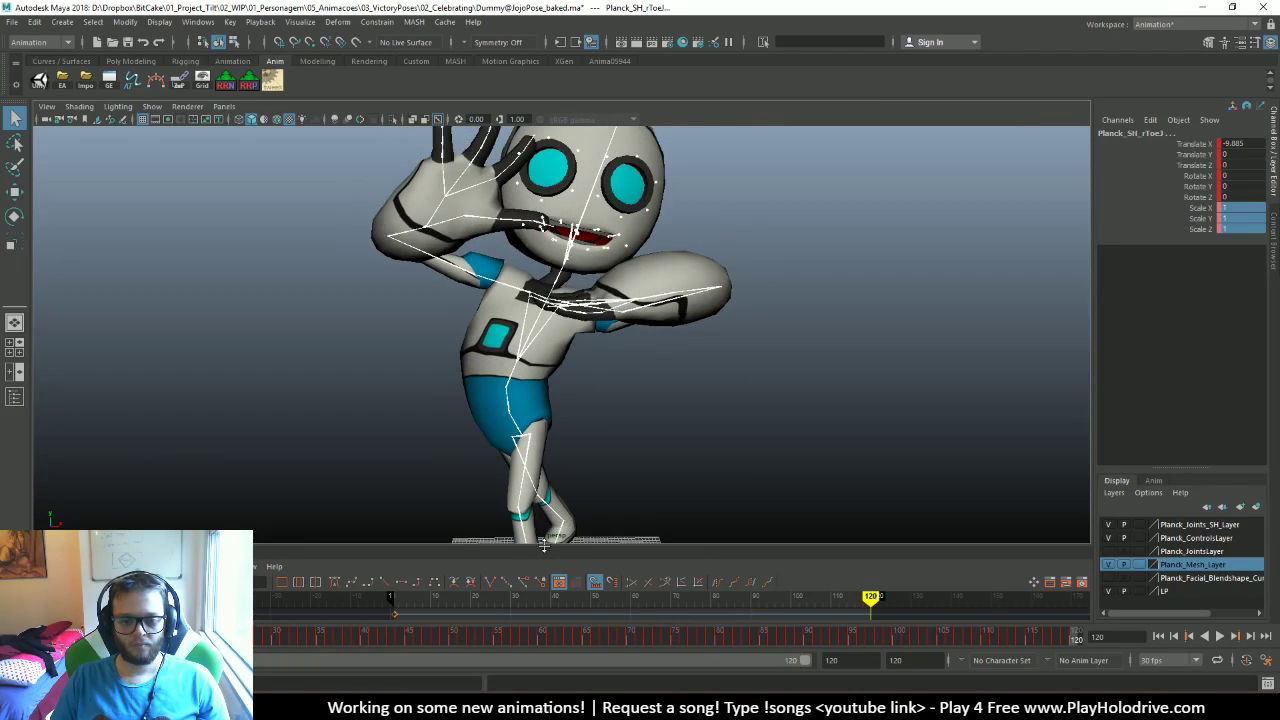
left_click_drag(543, 545, 543, 473)
scroll(794, 337, "down", 4)
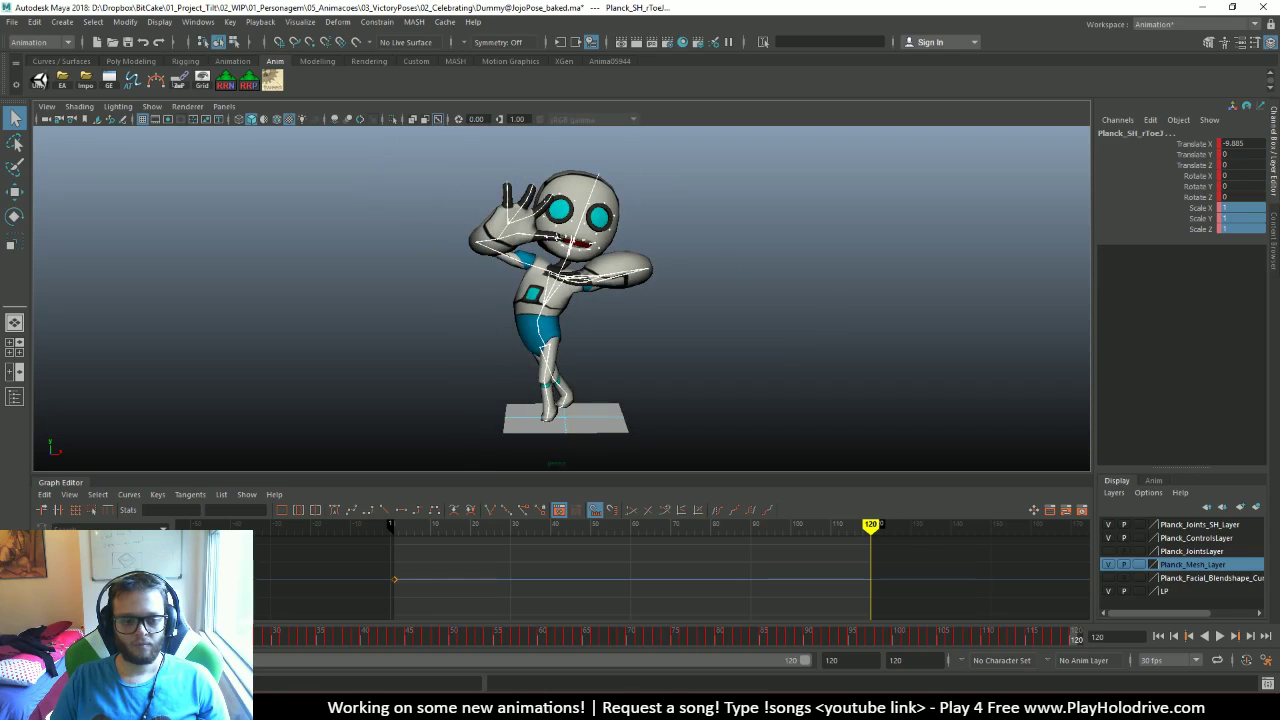
Play back the corrected JoJo animation, return to frame 1, and clear the joint selection
key("alt+v")
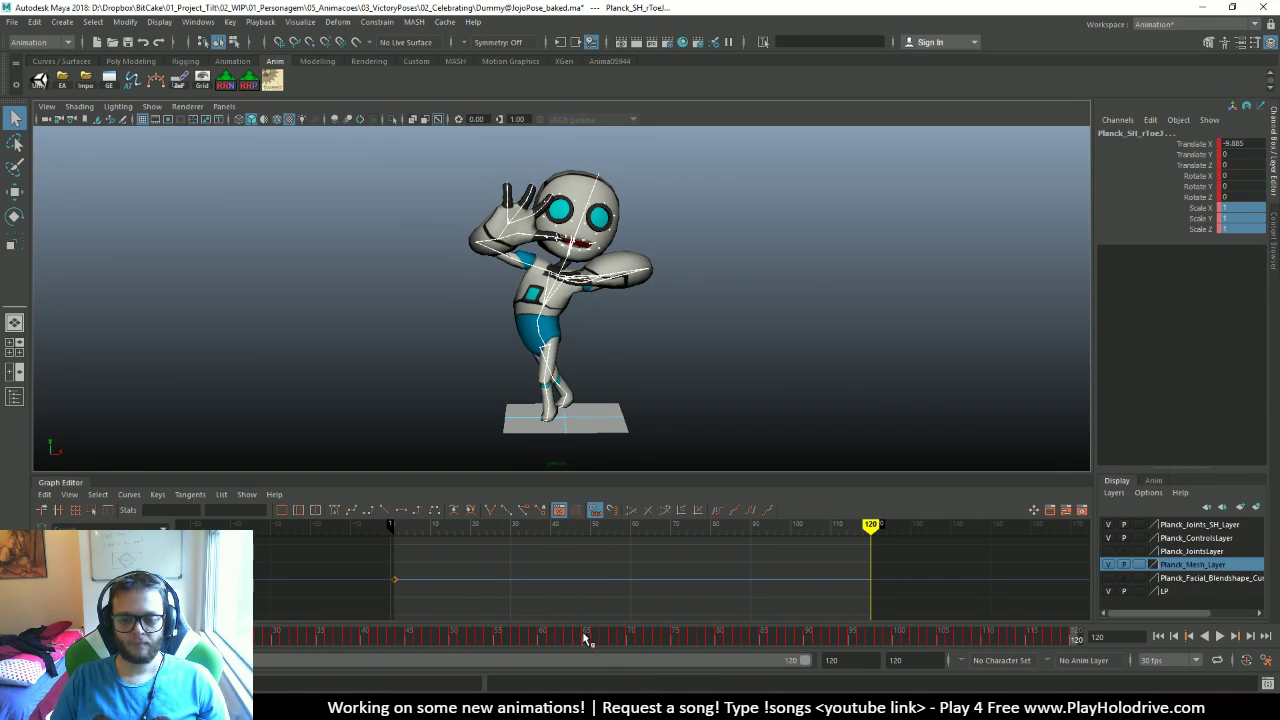
key("alt+shift+v")
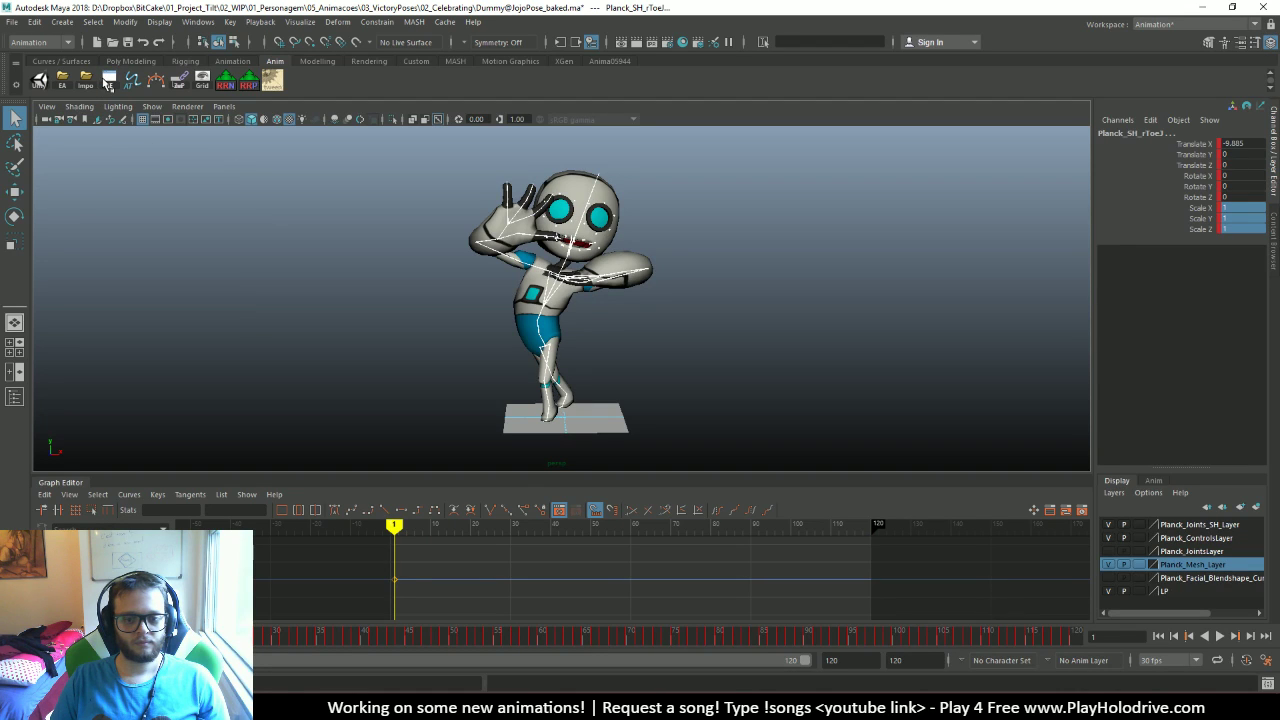
left_click(108, 82)
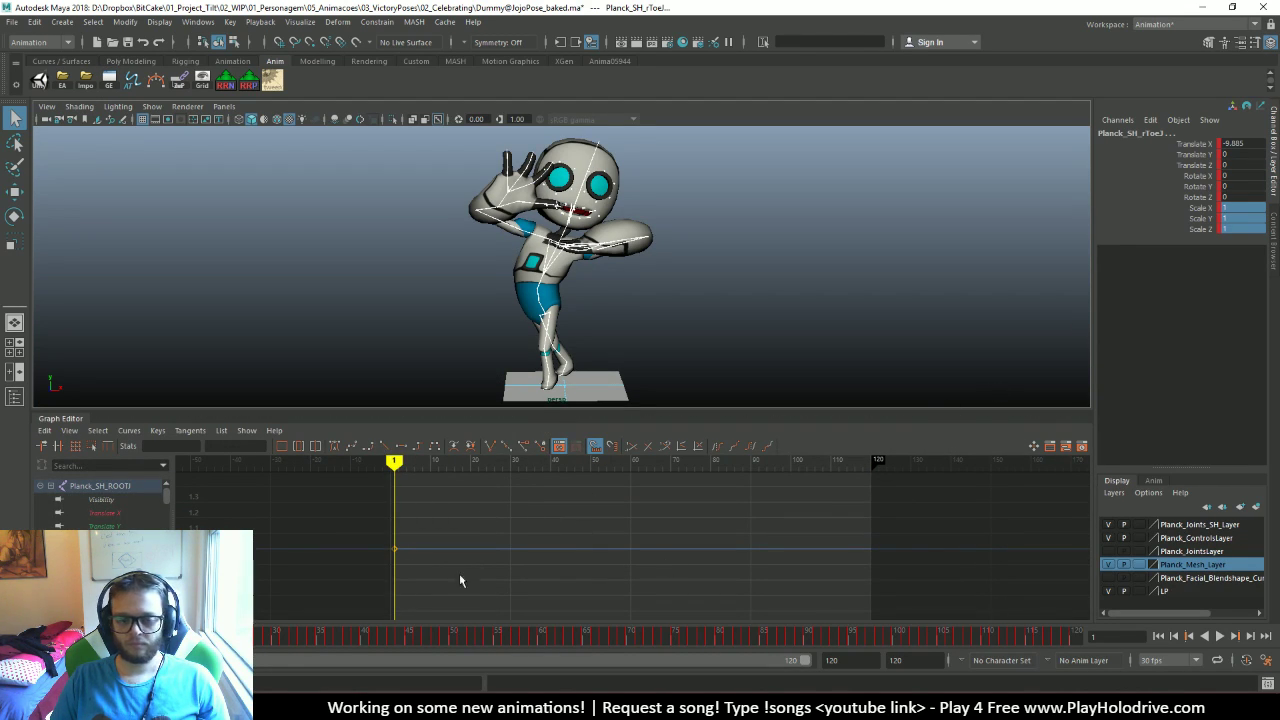
key("alt+v")
key("alt+shift+v")
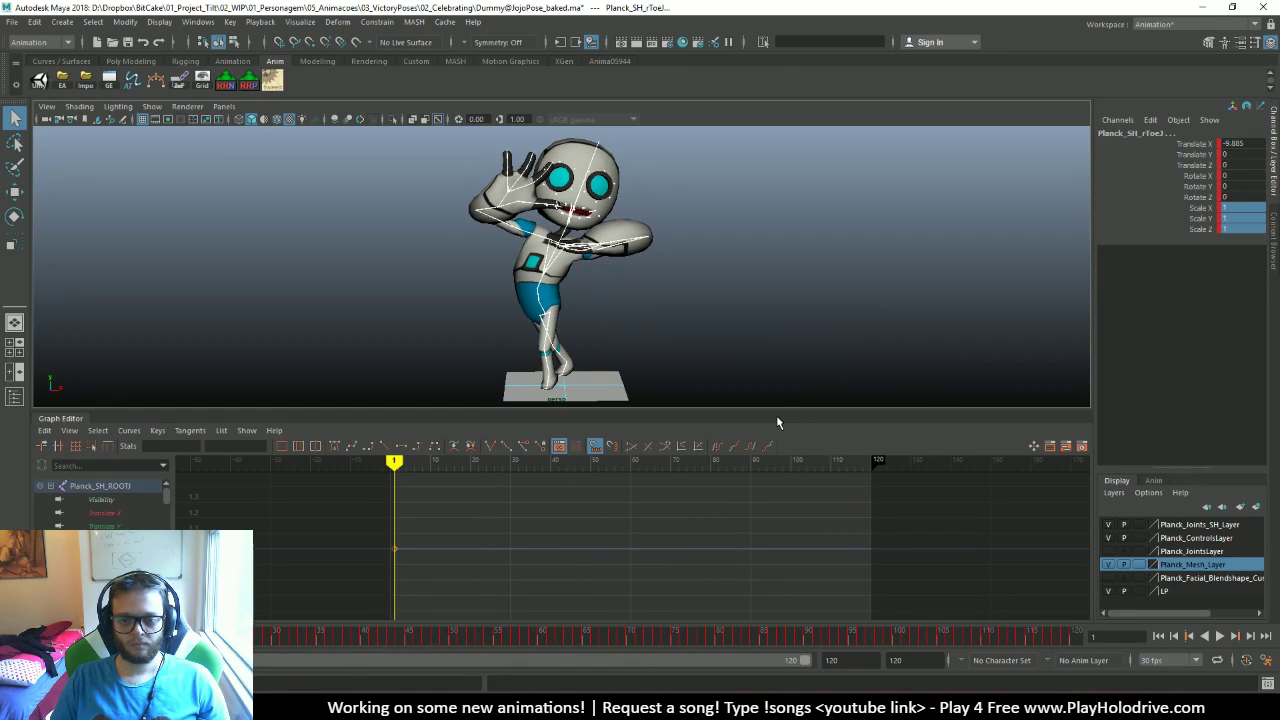
left_click_drag(776, 413, 796, 457)
left_click(795, 391)
scroll(697, 315, "up", 2)
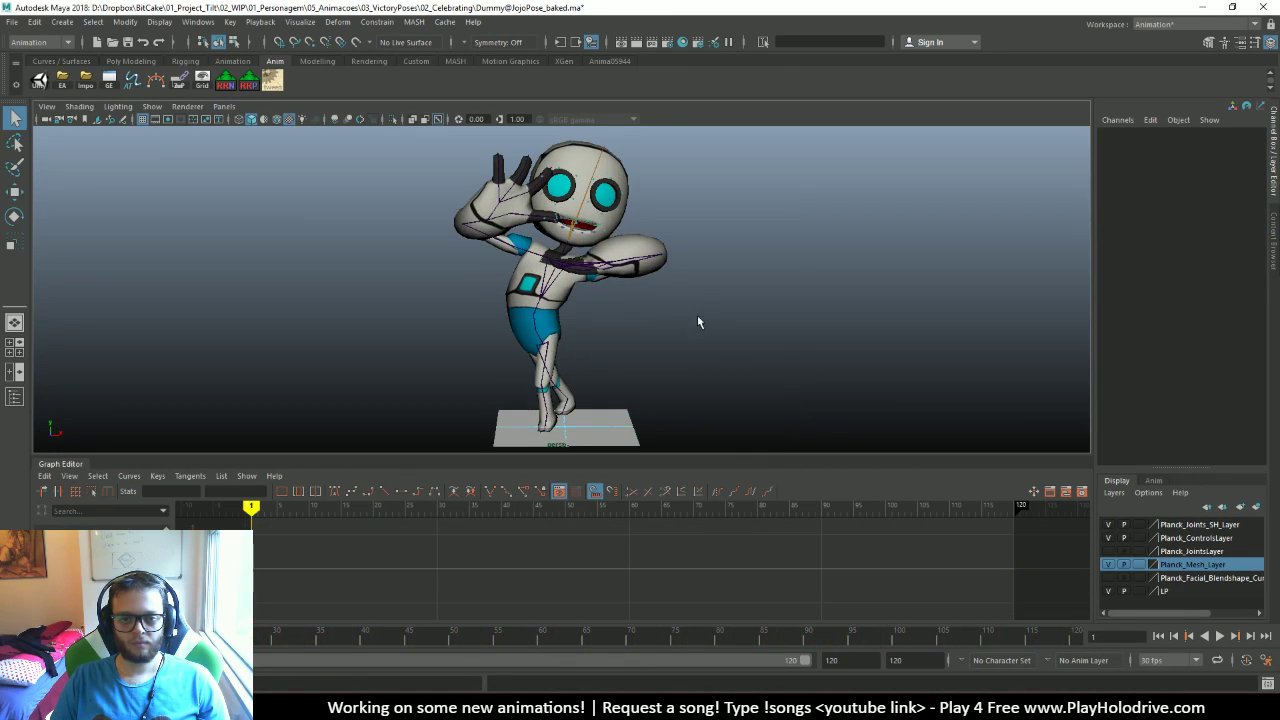
Open dpUnityExportControl and set its directory to D:\Dropbox\BitCake\01_Project_Tilt\03_Published\01_Personagem\04_Animacoes\03_VictoryPoses\02_Celebrating
left_click(42, 82)
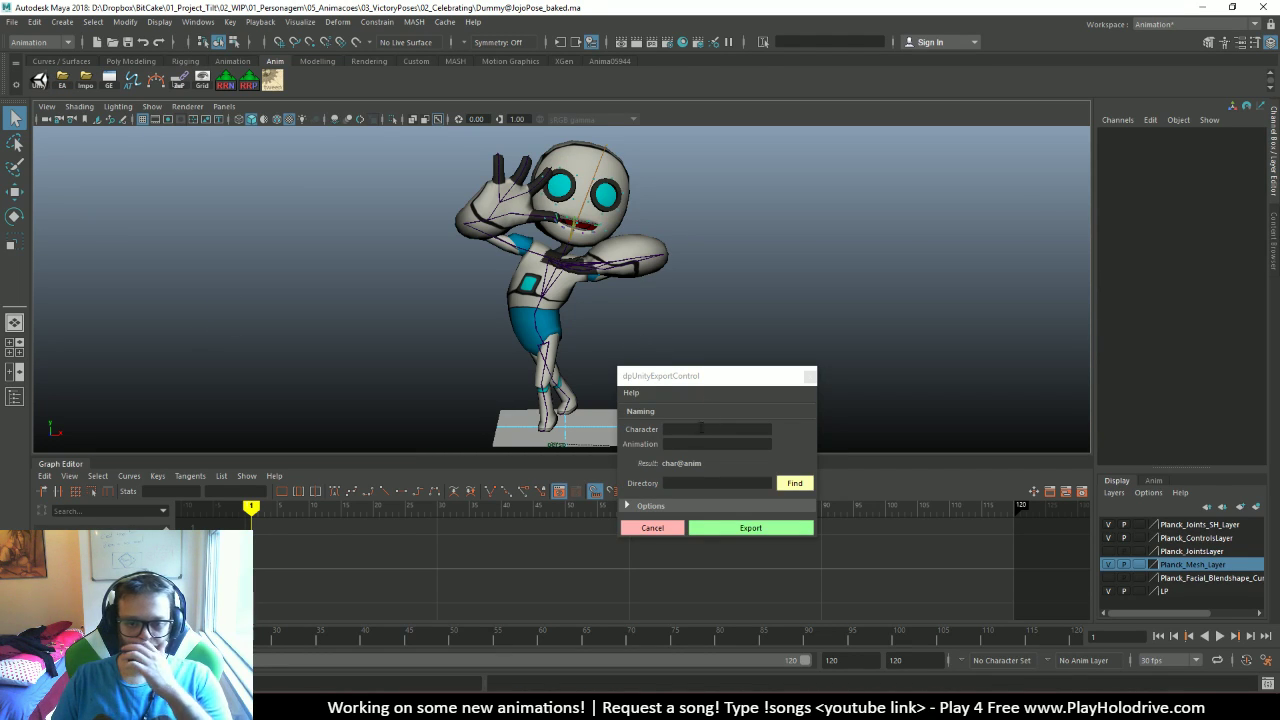
left_click(796, 483)
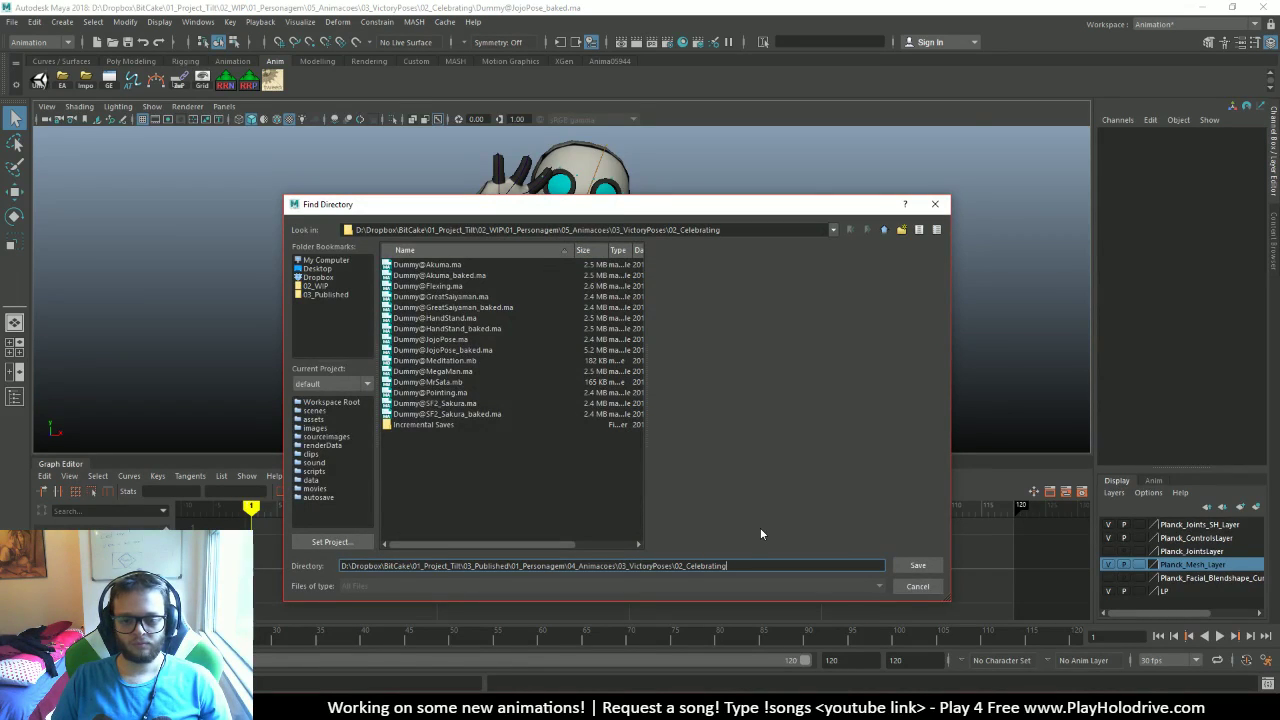
key("Return")
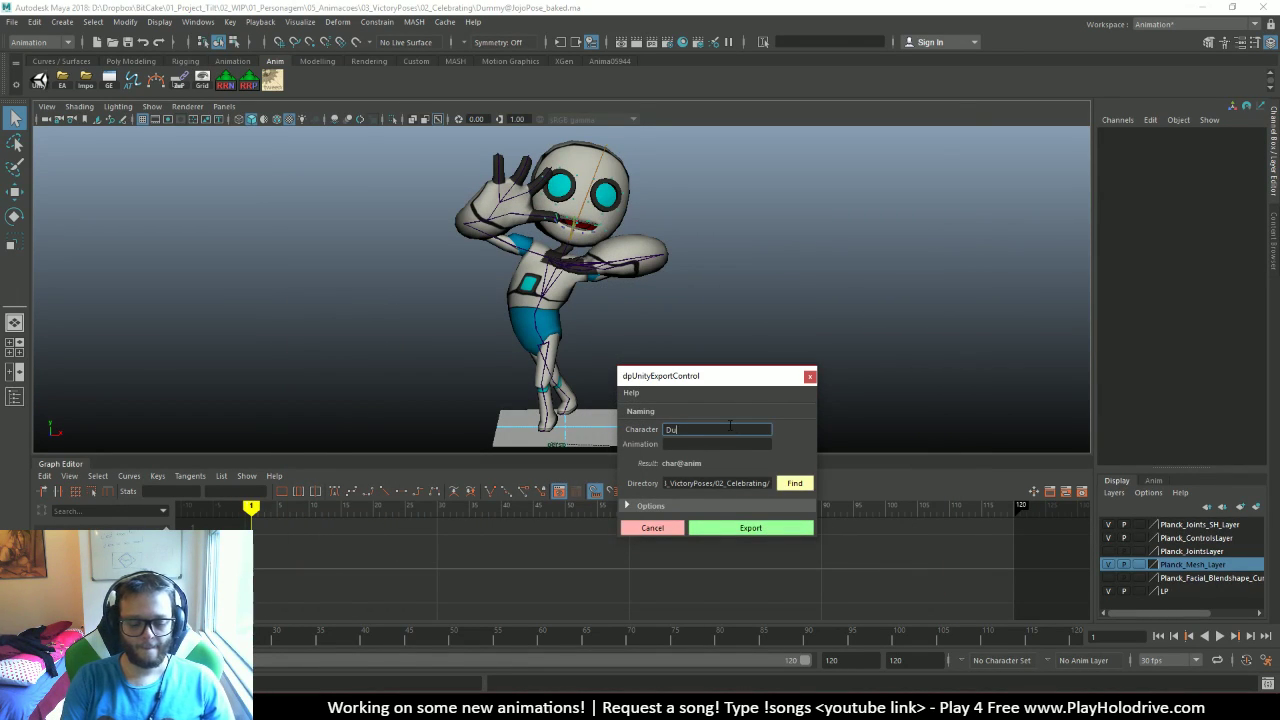
Export the corrected animation with character name Dummy and animation name JoJo, and close the export warnings
type("Dummy")
key("Tab")
type("Jo")
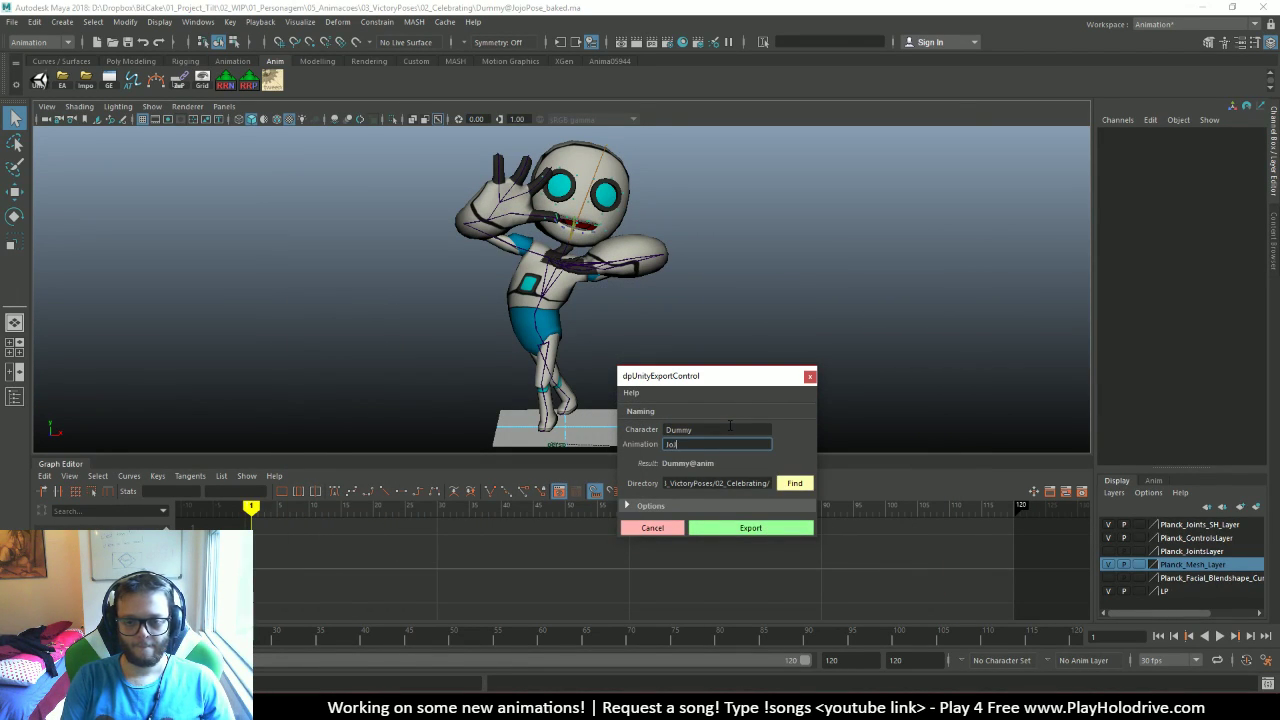
type("Jo")
key("Tab")
left_click(752, 529)
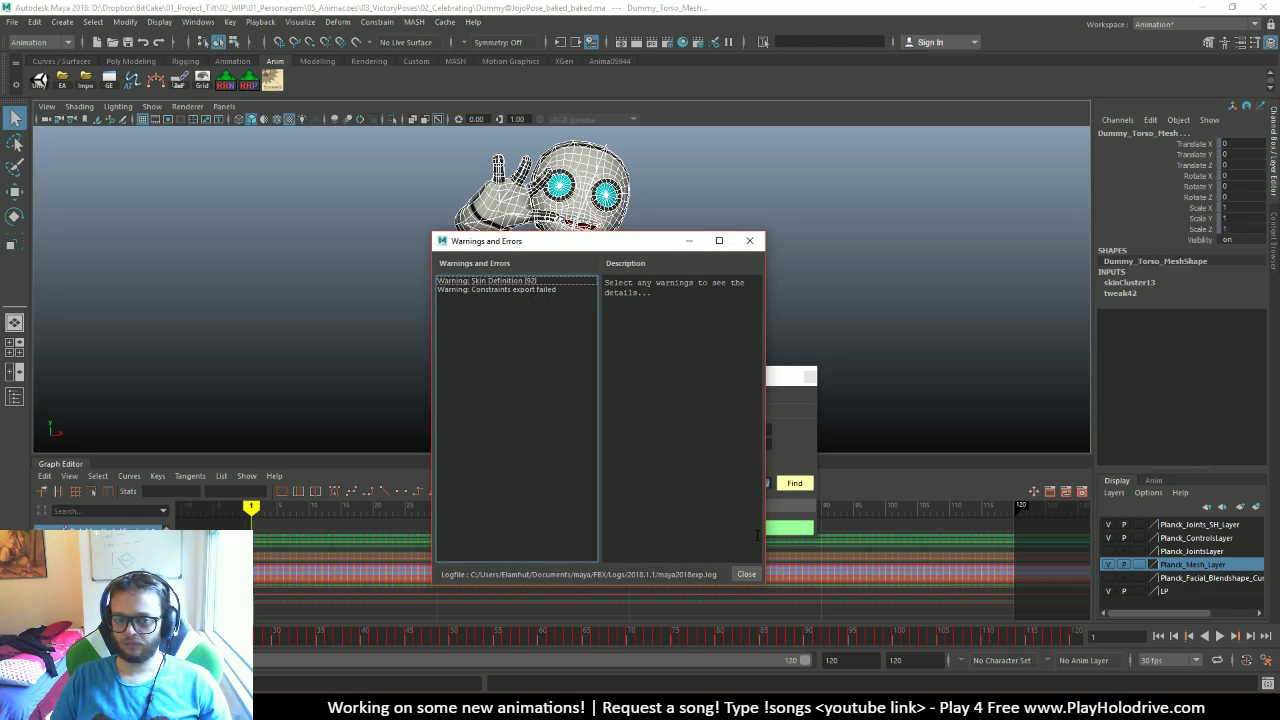
left_click(746, 574)
left_click(12, 21)
left_click(45, 48)
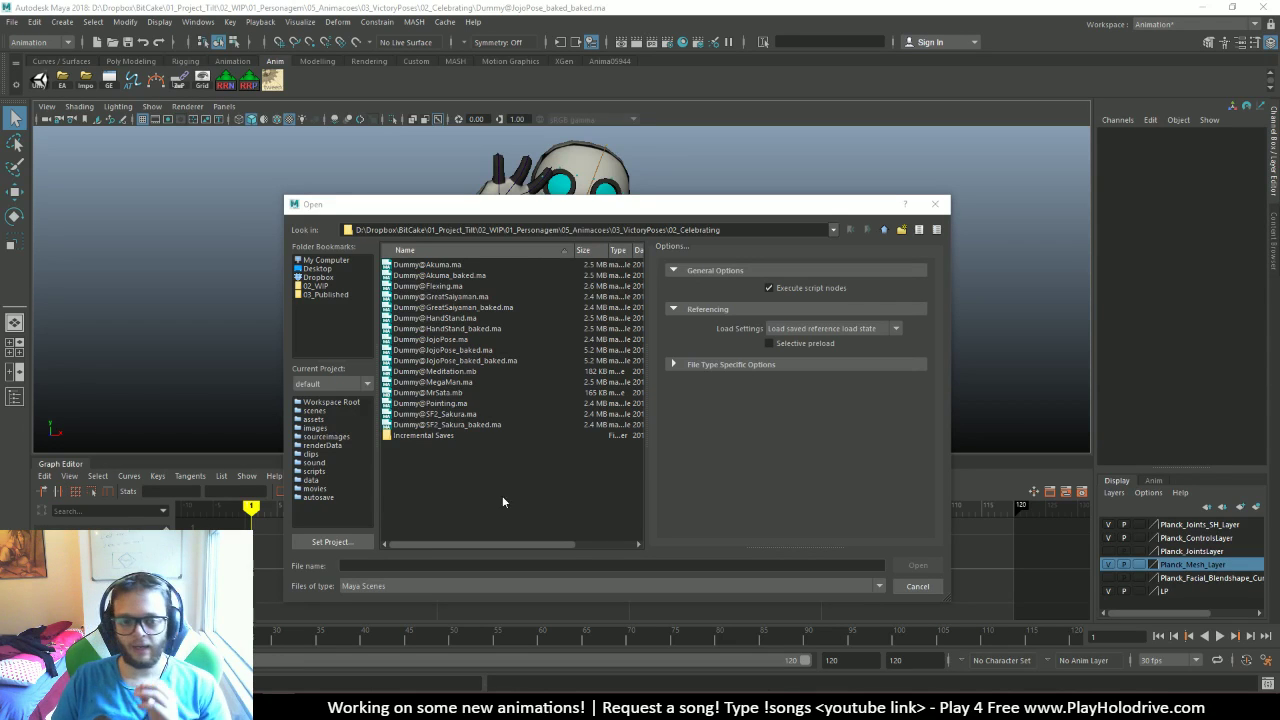
double_click(456, 381)
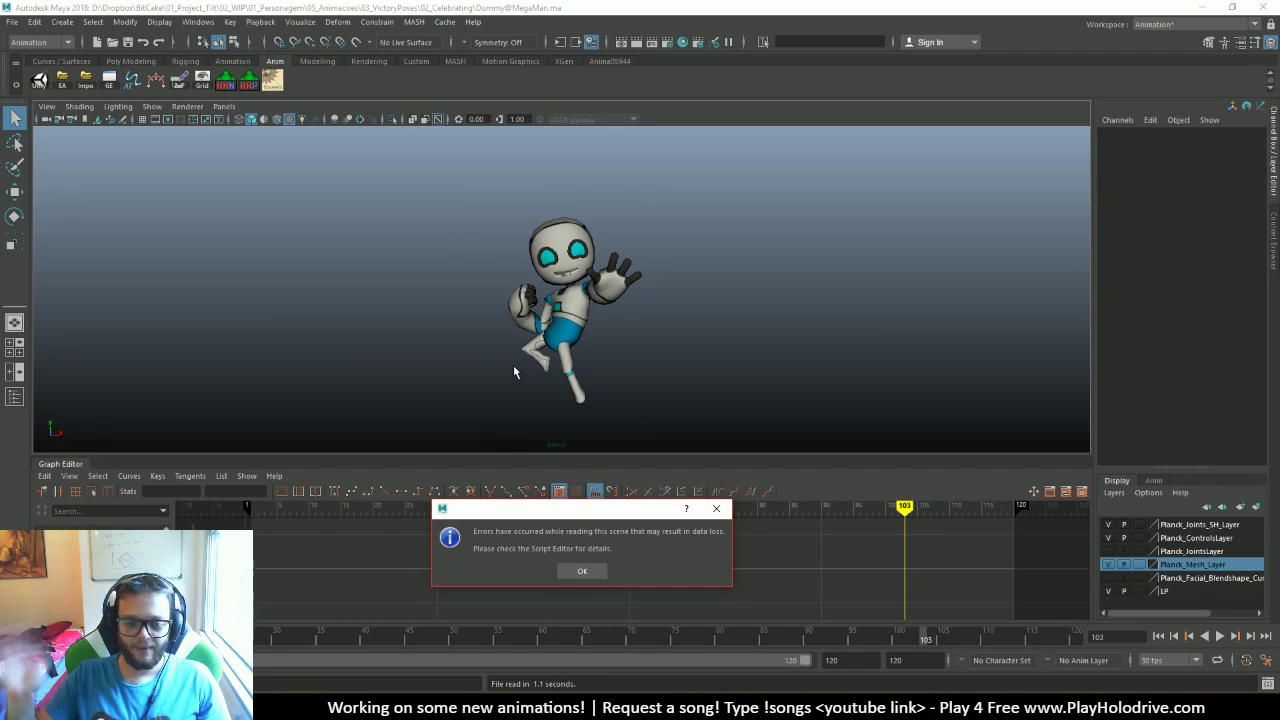
left_click(583, 571)
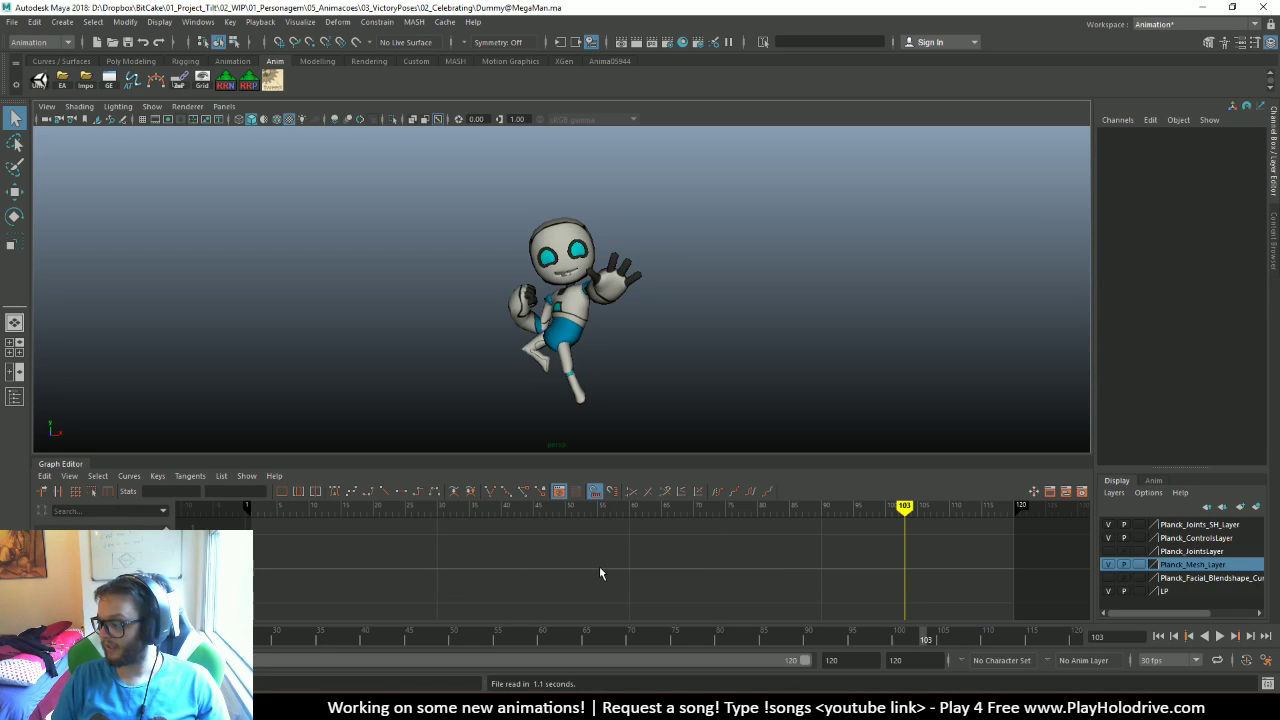
Play the MegaMan victory pose from frame 1, review it from a closer angle, and stop playback
right_click_drag(669, 237, 670, 349, "alt")
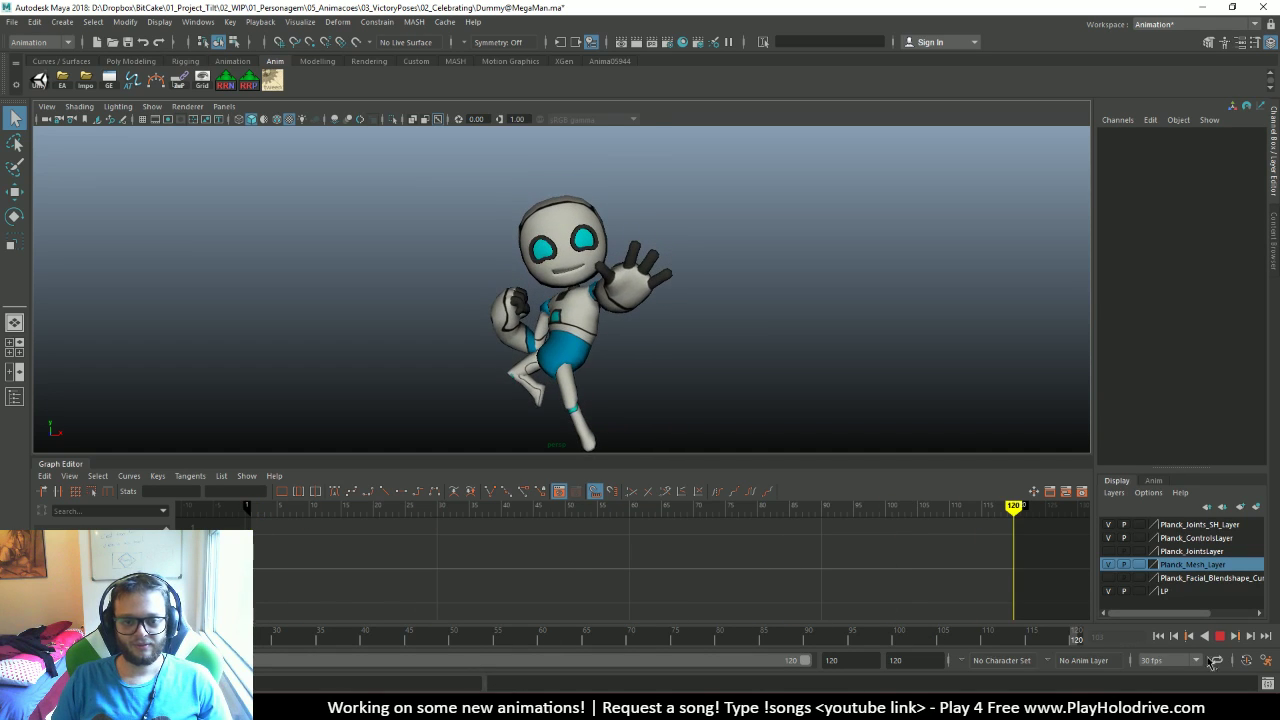
left_click(1174, 637)
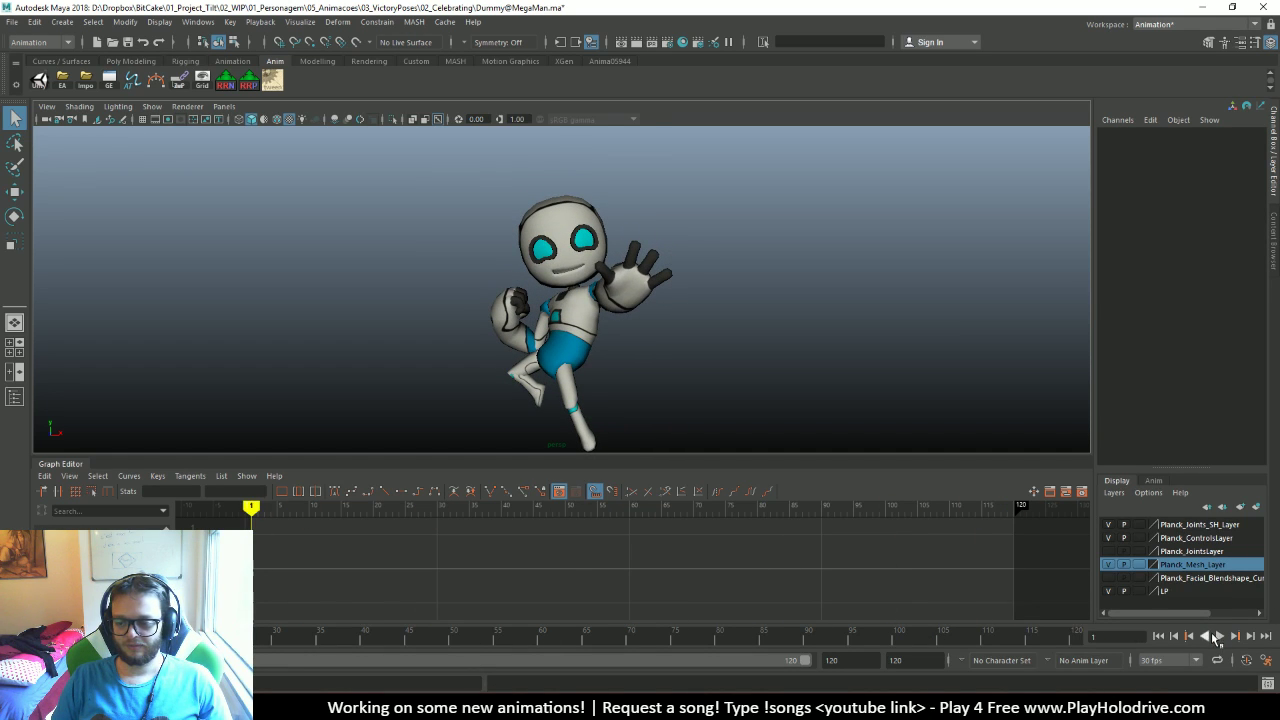
left_click(1219, 636)
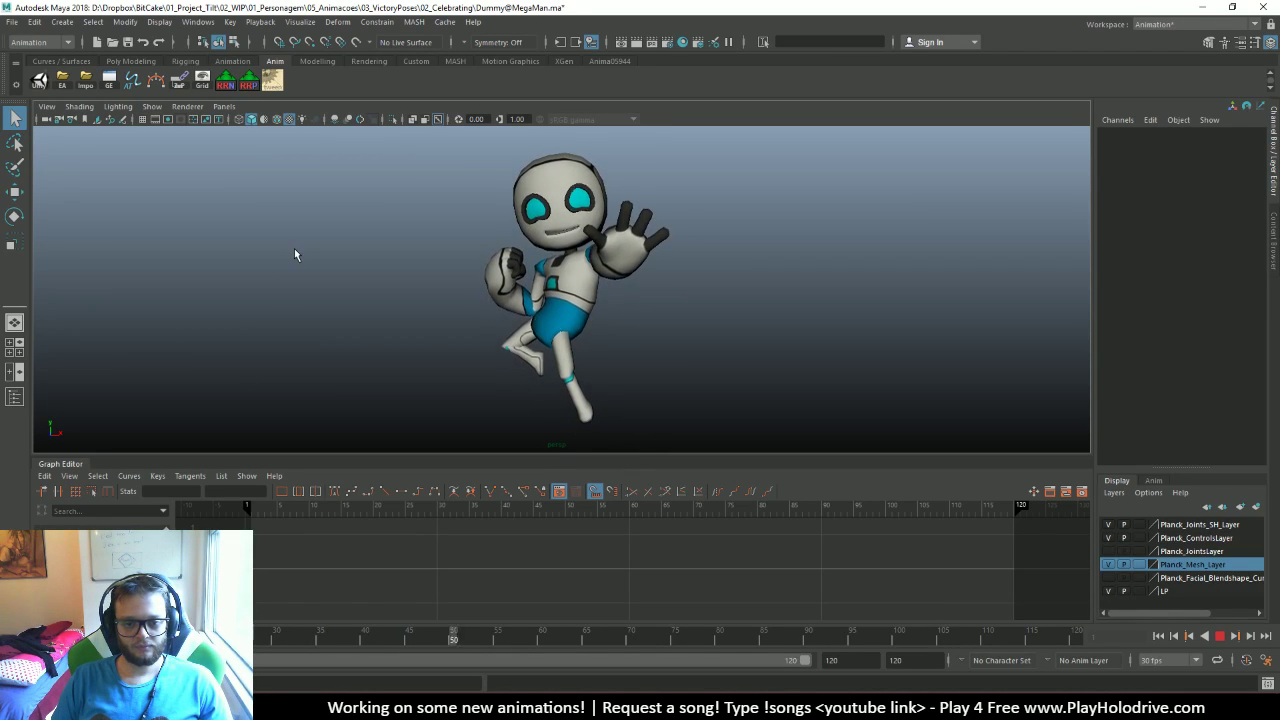
left_click_drag(307, 228, 337, 254, "alt")
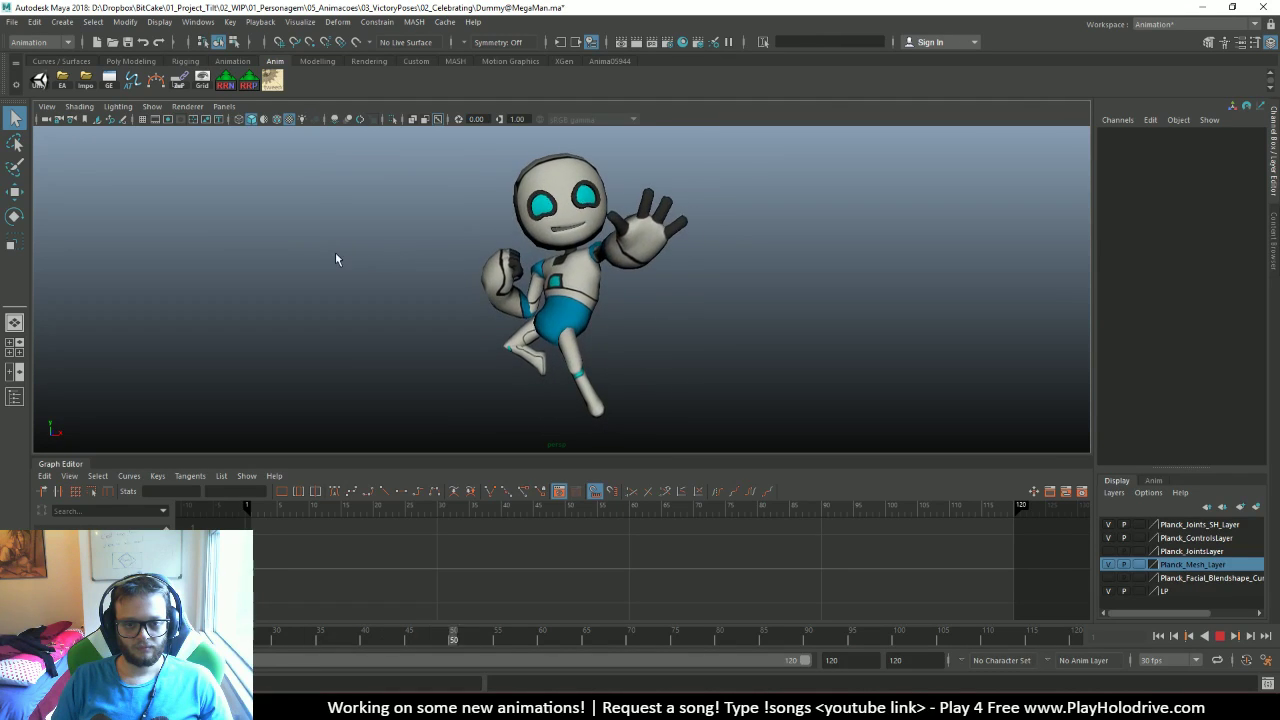
left_click(1220, 636)
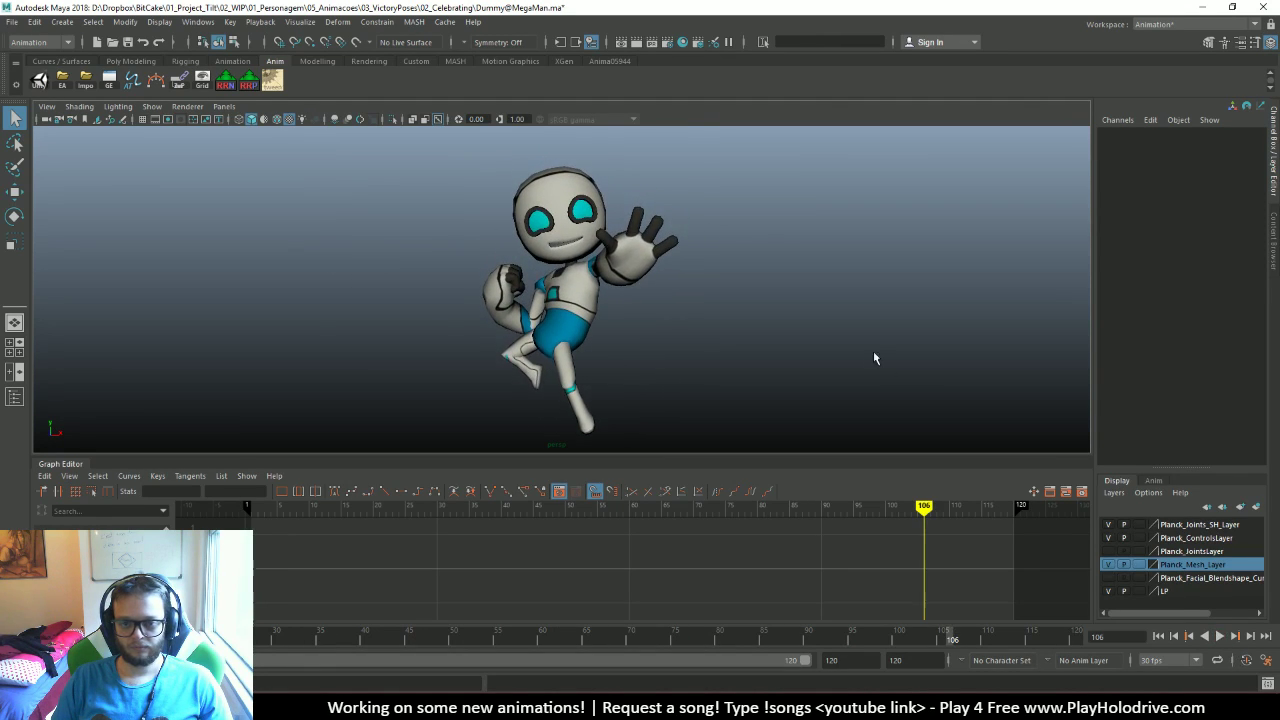
Open dpUnityExportControl for the MegaMan scene and set its export directory to the 02_Celebrating victory-pose folder
left_click(39, 81)
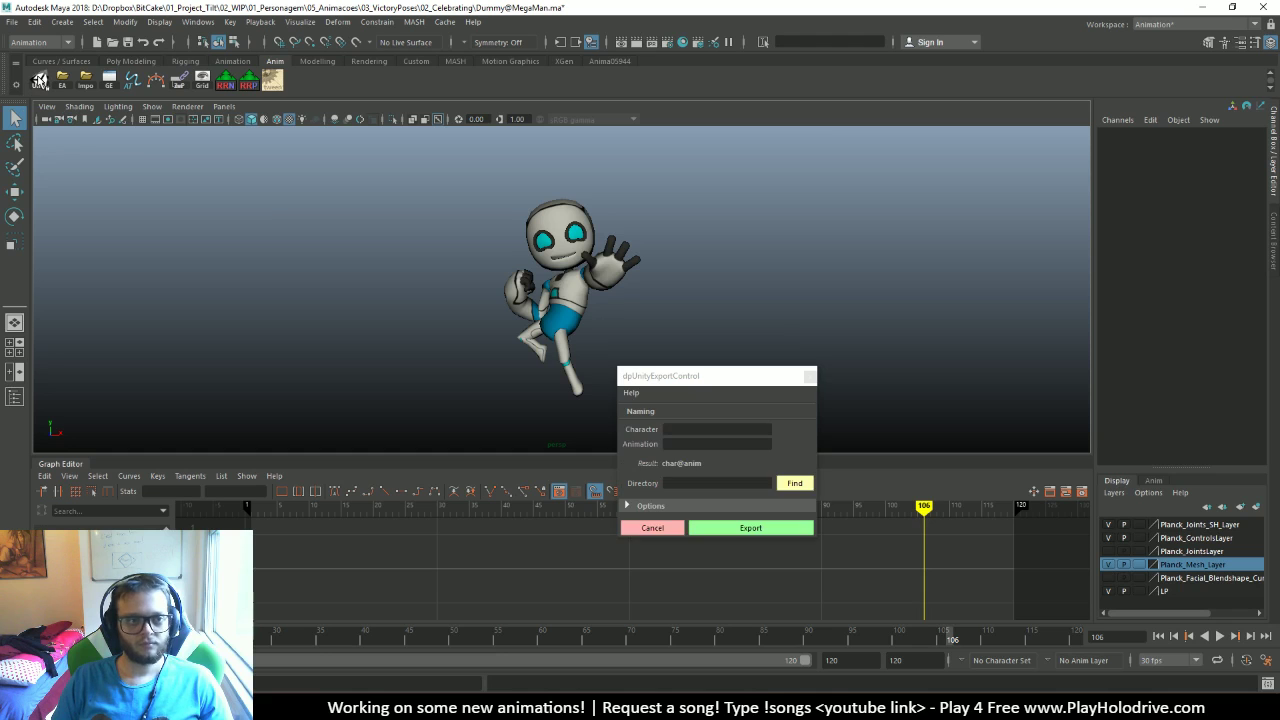
left_click(794, 482)
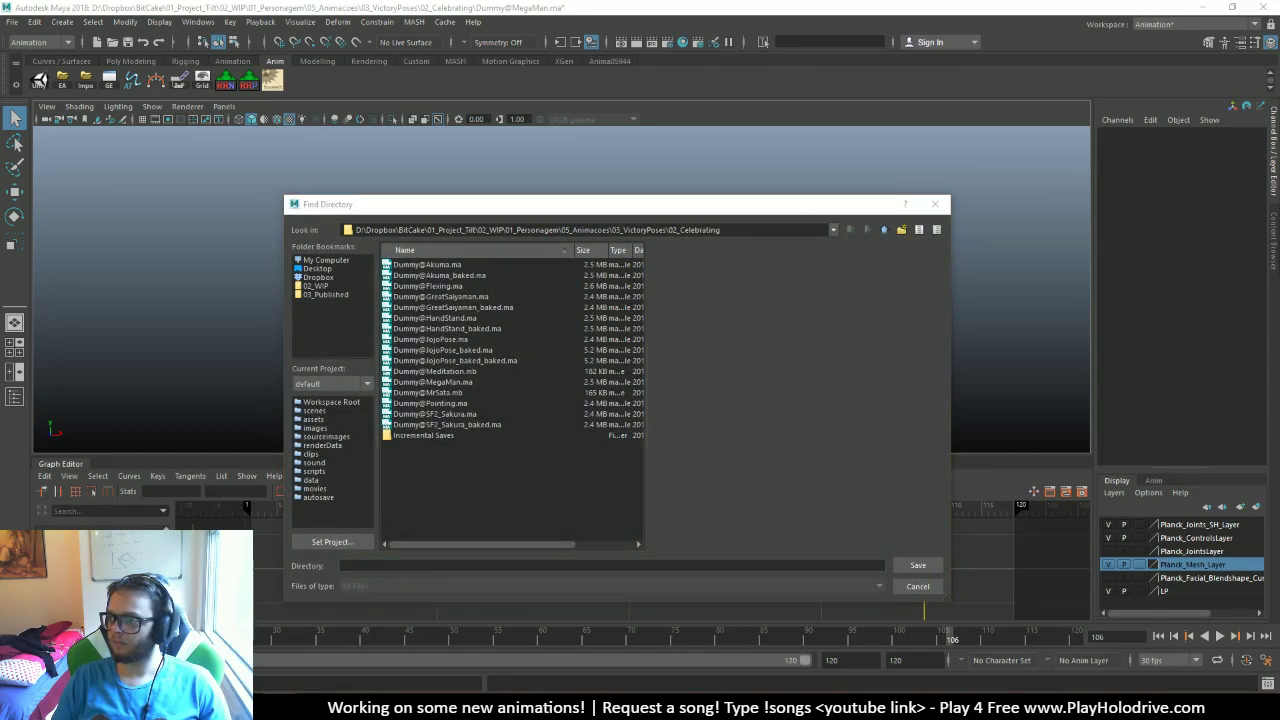
key("Return")
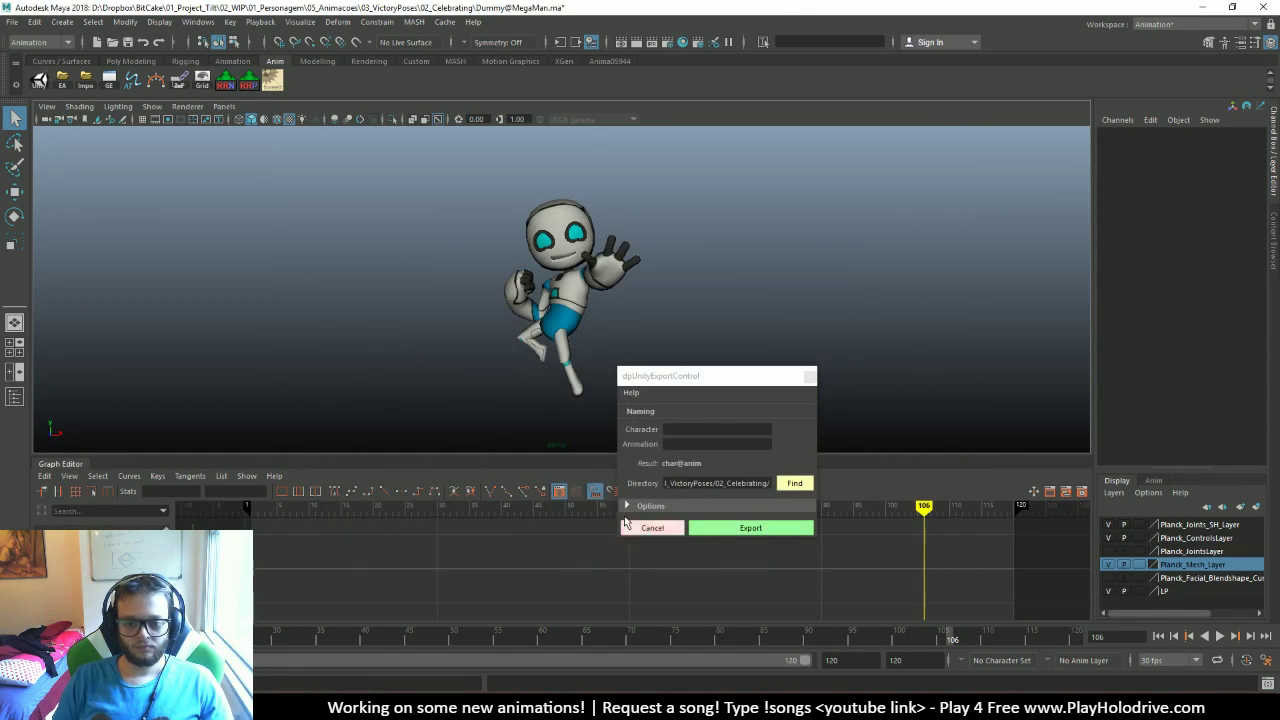
Export the animation with character name Dummy and animation name MegaMan, close the warnings and export window, and clear the selection
left_click(701, 424)
type("Dummy")
key("Tab")
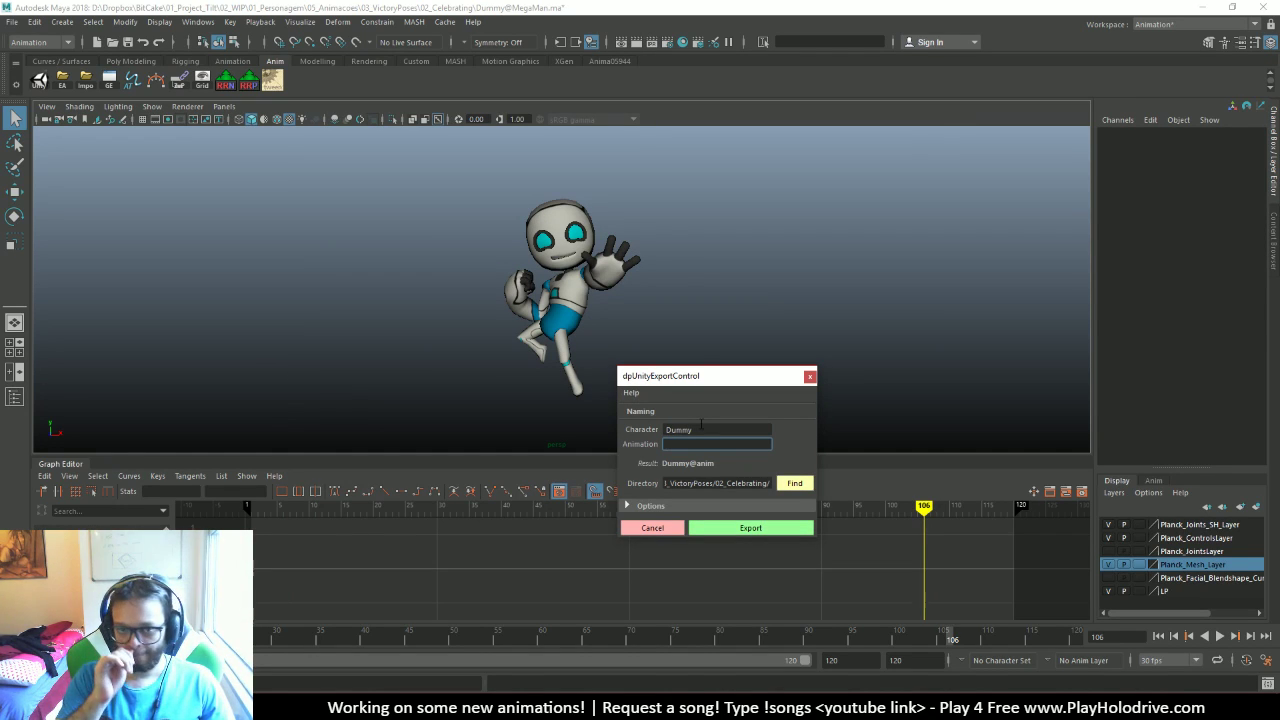
type("Megam")
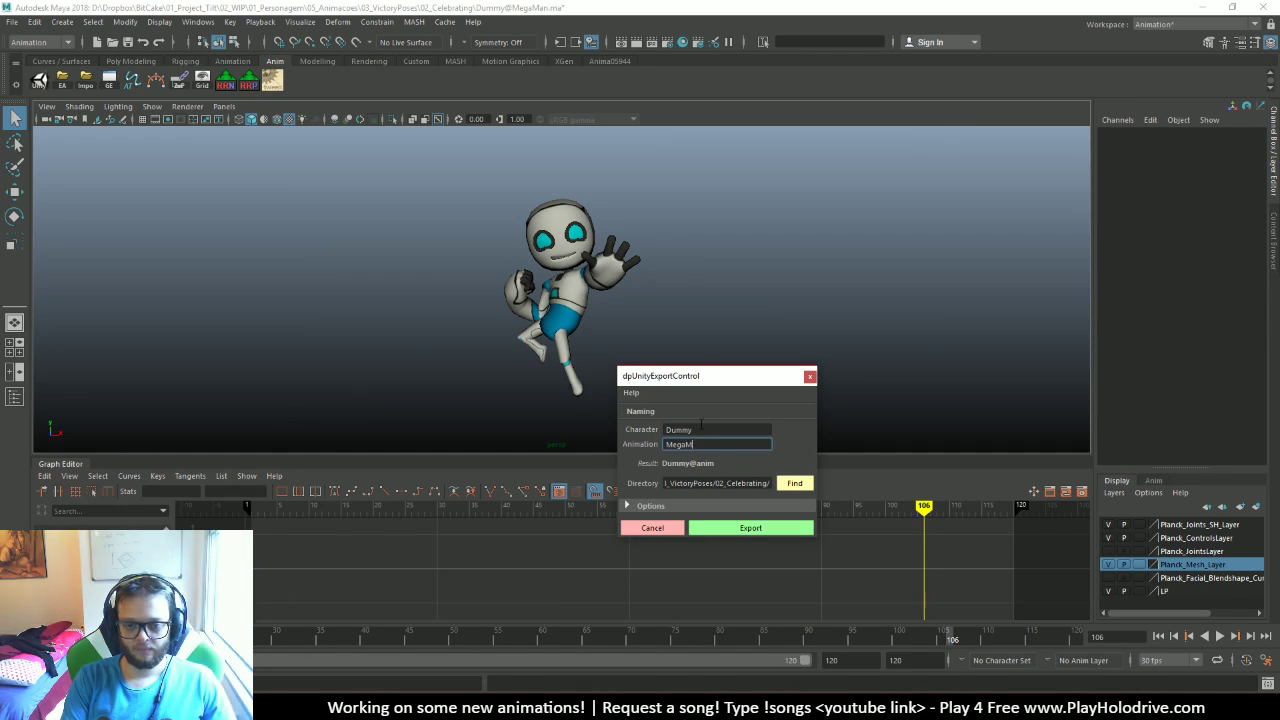
key("Tab")
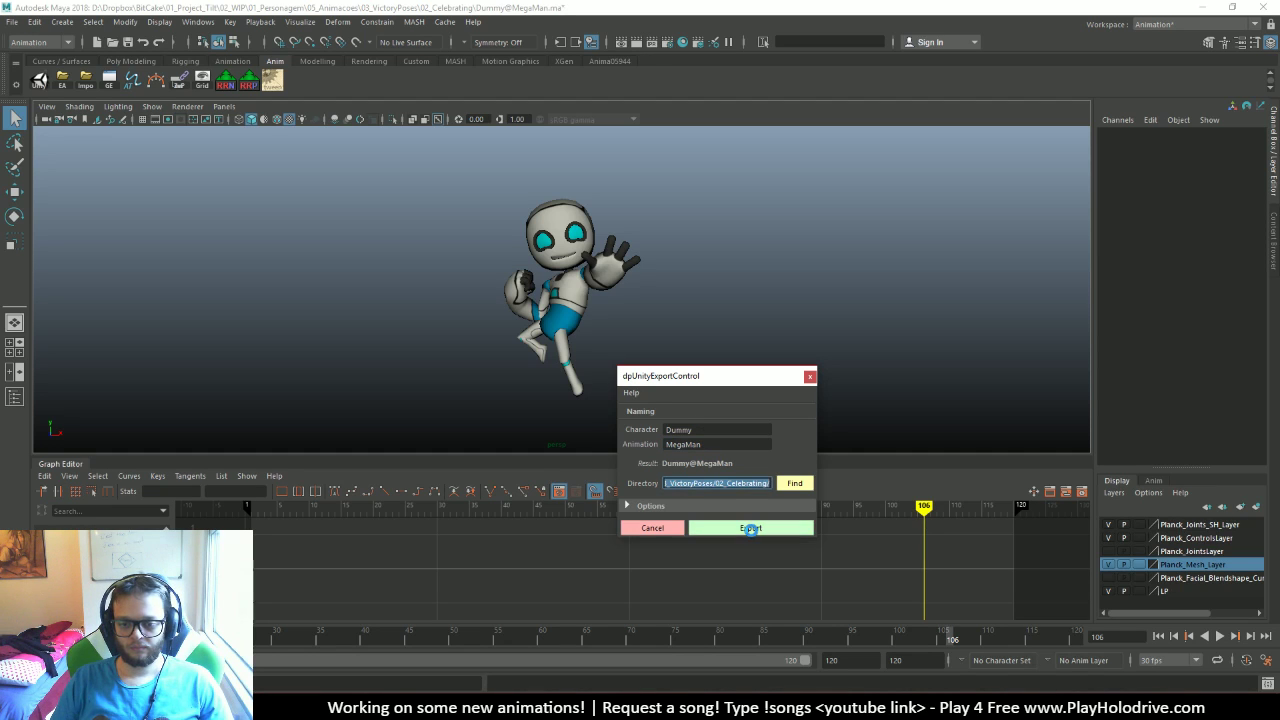
left_click(750, 528)
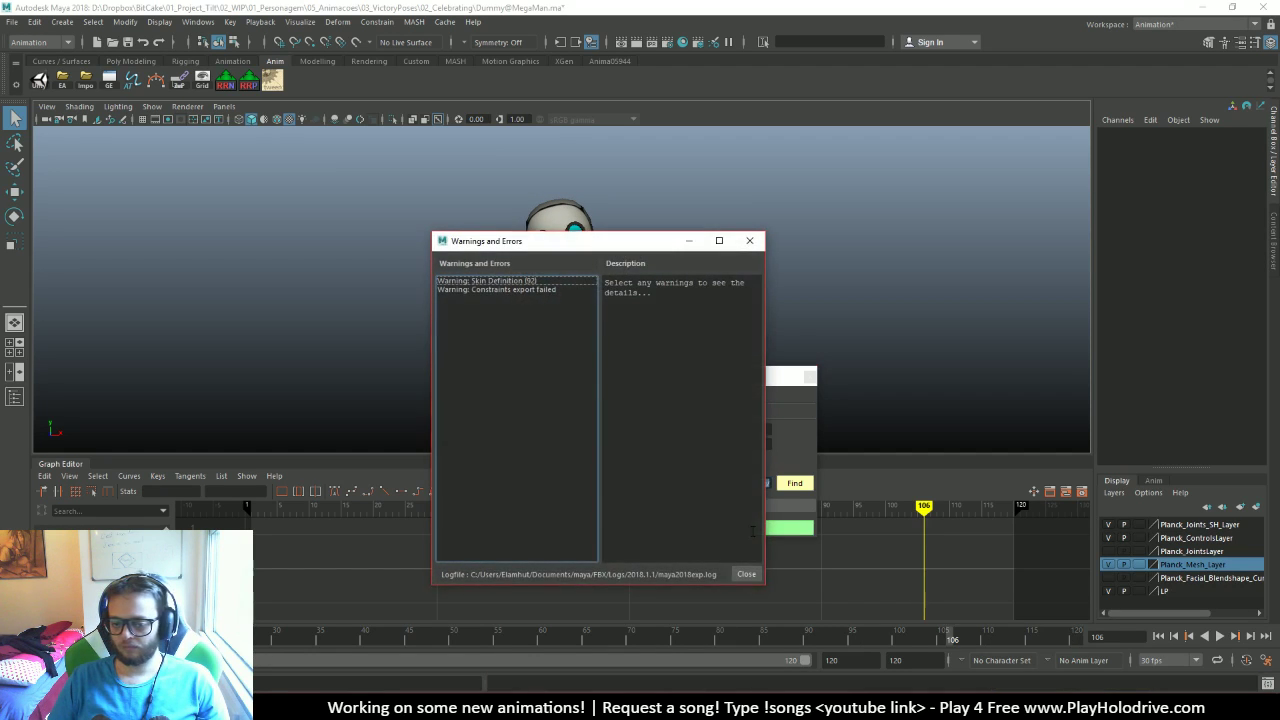
left_click(750, 240)
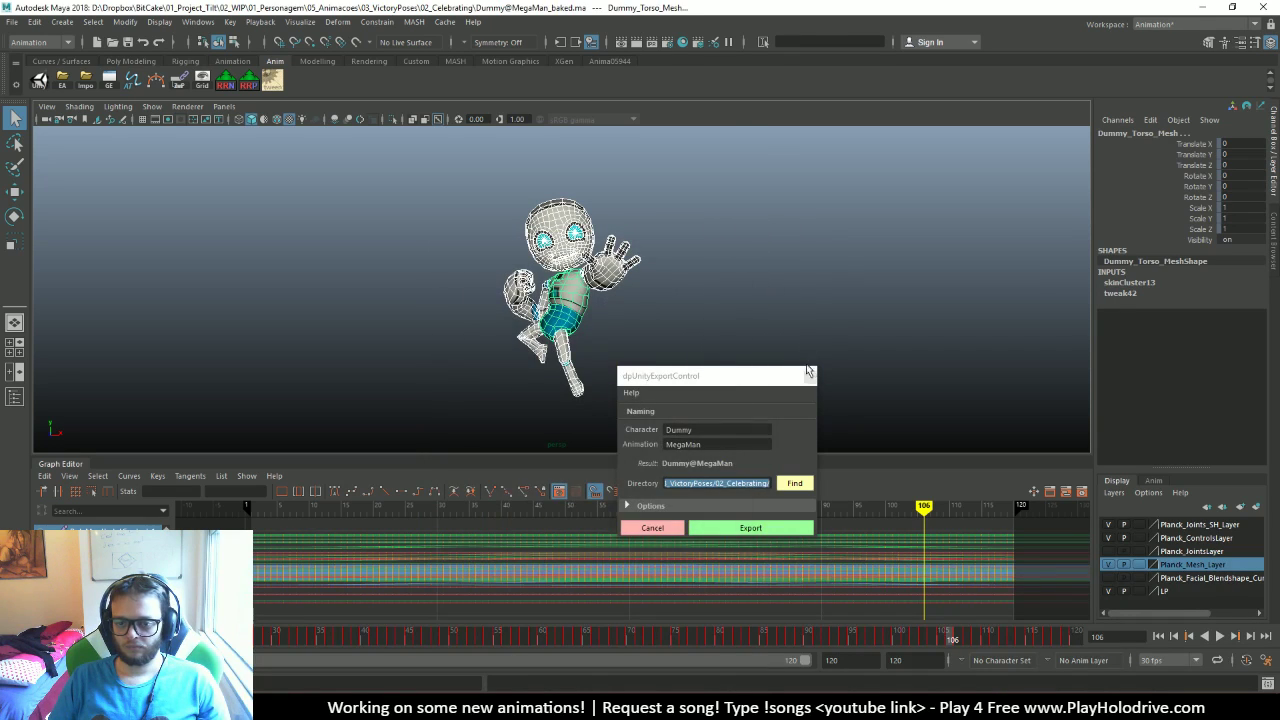
left_click(810, 376)
left_click(992, 355)
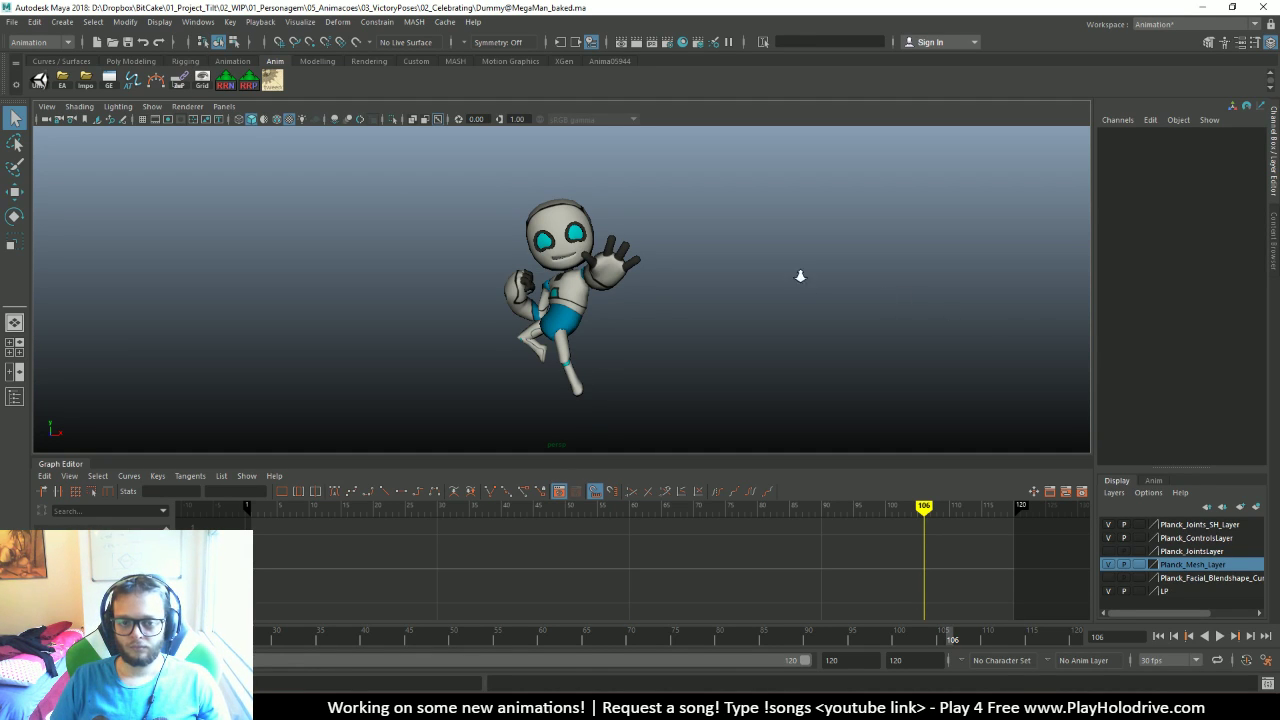
mouse_move(706, 297)
left_mouse_down("alt")
mouse_move(636, 287)
mouse_move(834, 297)
mouse_move(657, 286)
mouse_move(711, 293)
left_mouse_up("alt")
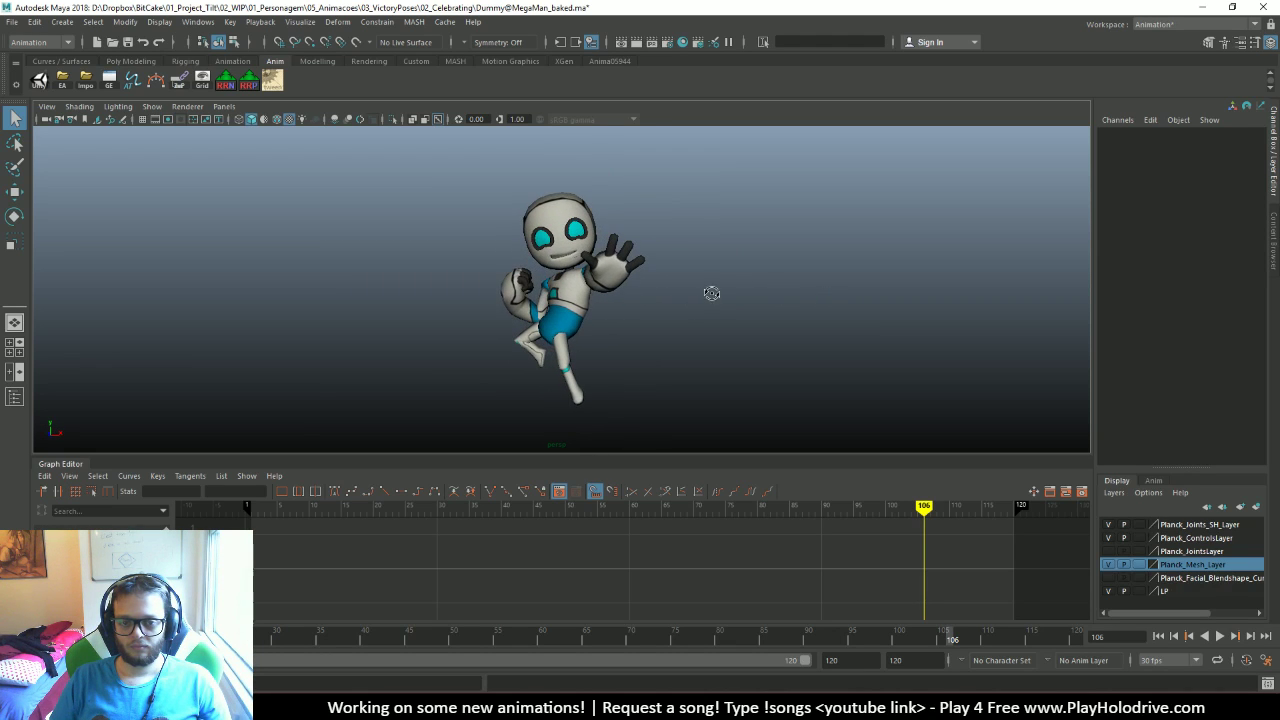
scroll(714, 349, "up", 2)
left_click_drag(714, 349, 692, 340, "alt")
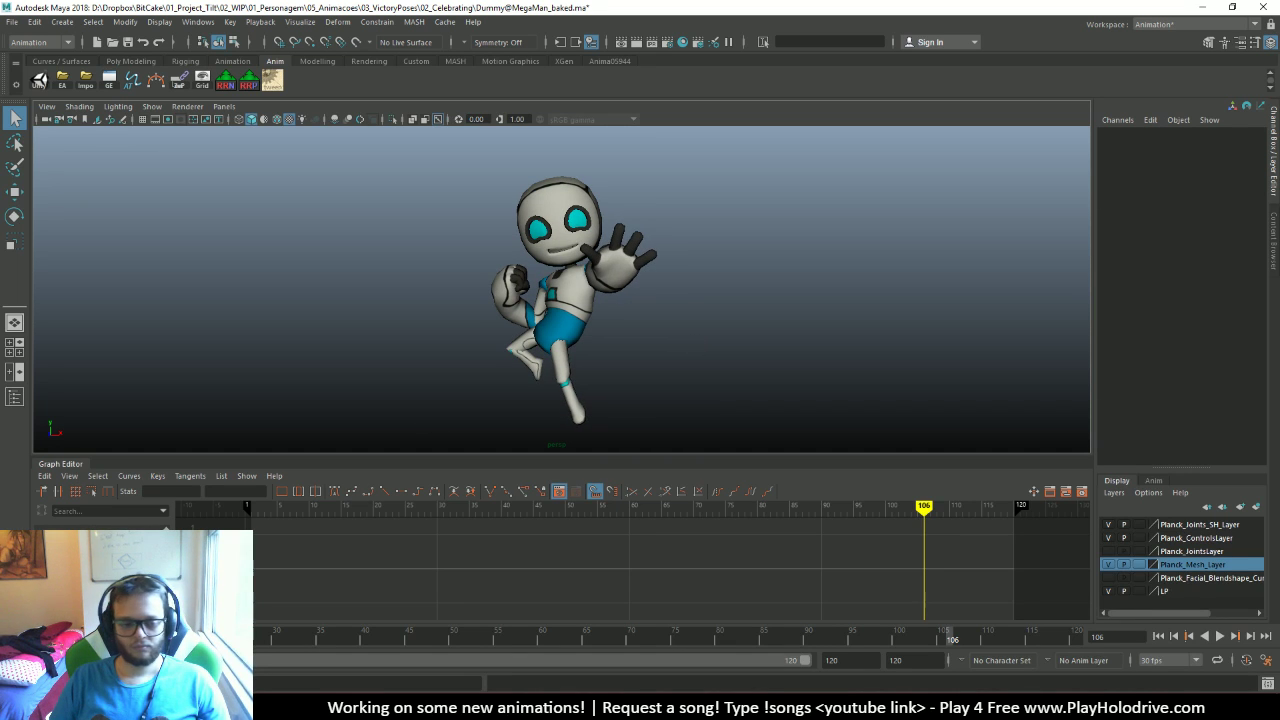
Switch to Marmoset Toolbag 3 and make its window fill the screen
key("super")
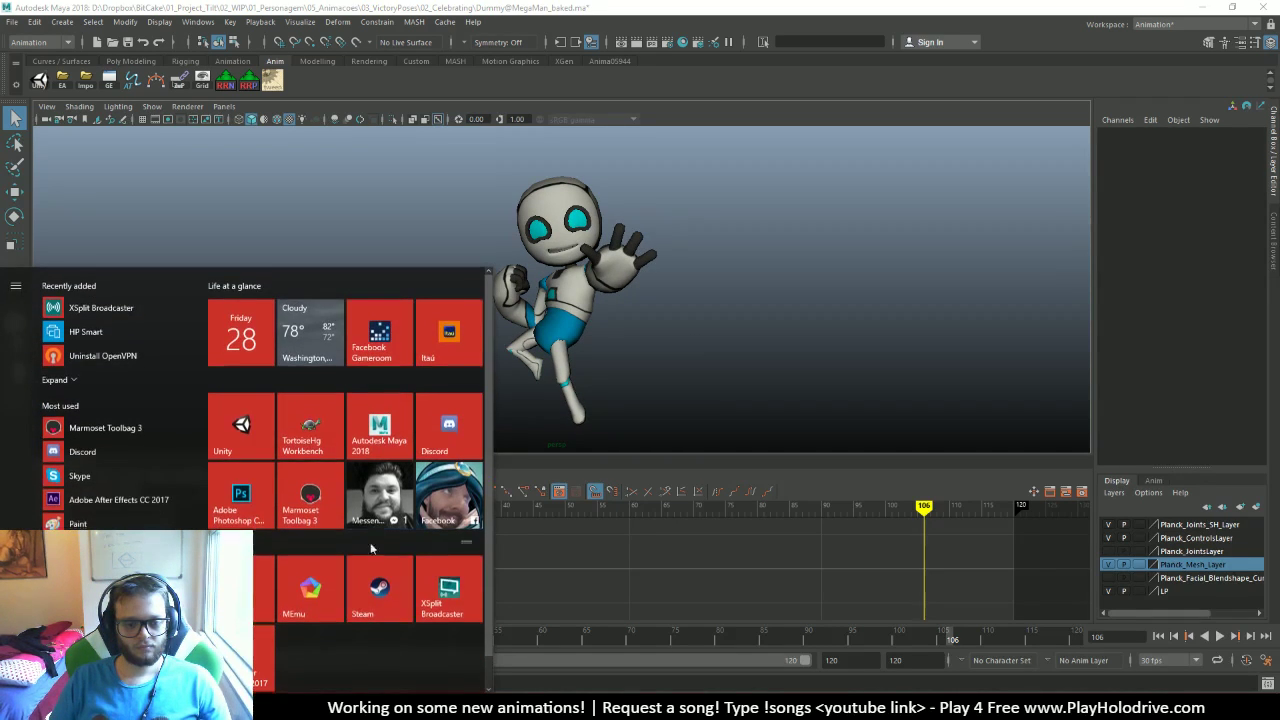
left_click(301, 481)
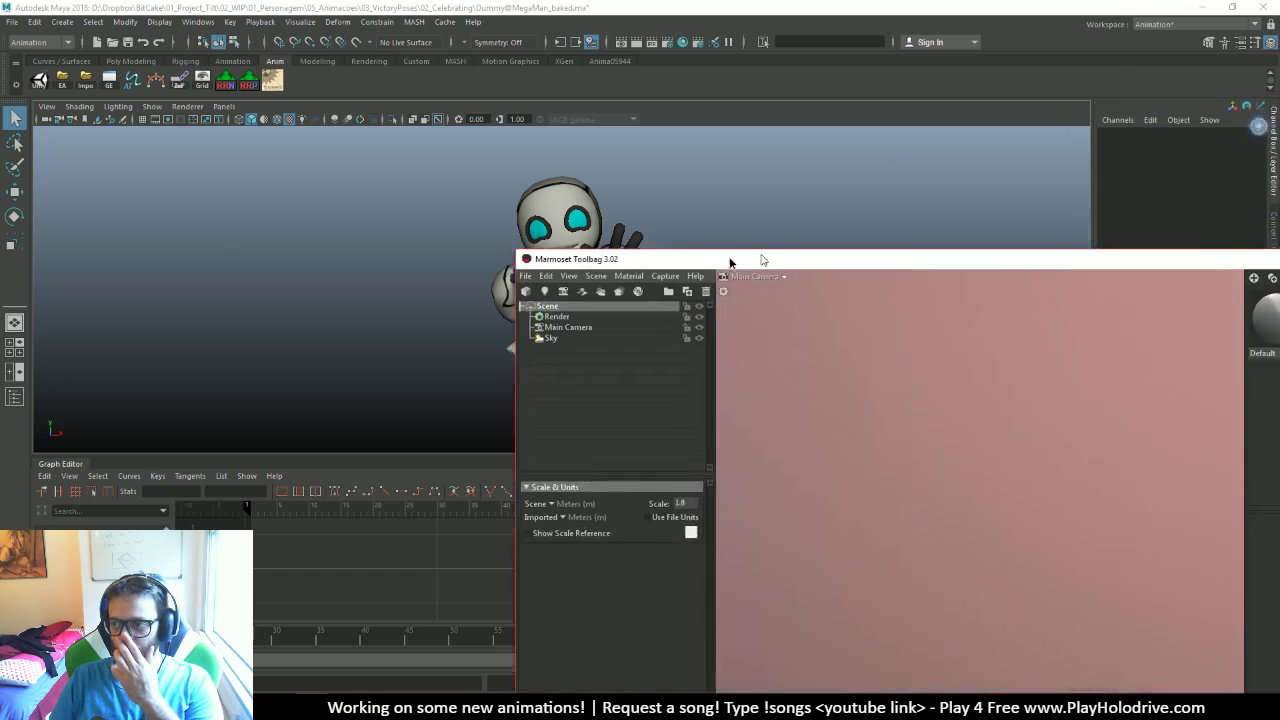
left_click_drag(731, 260, 327, 9)
left_click(6, 23)
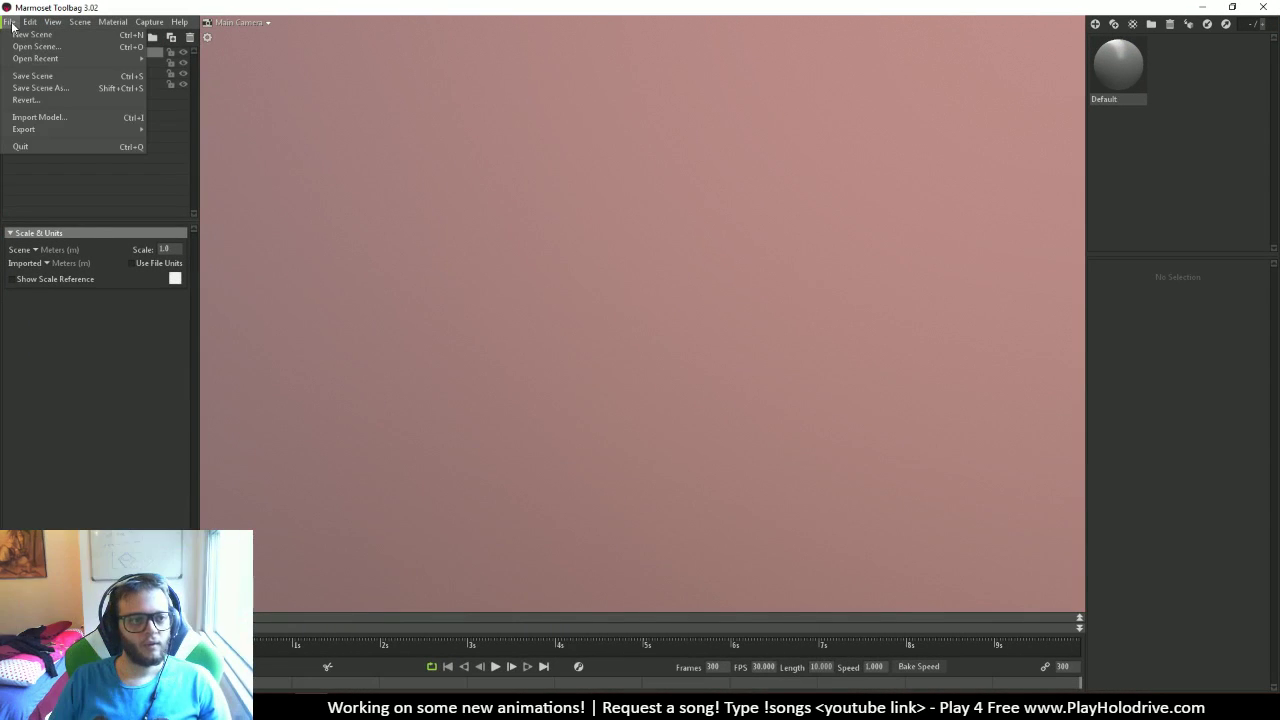
mouse_move(115, 58)
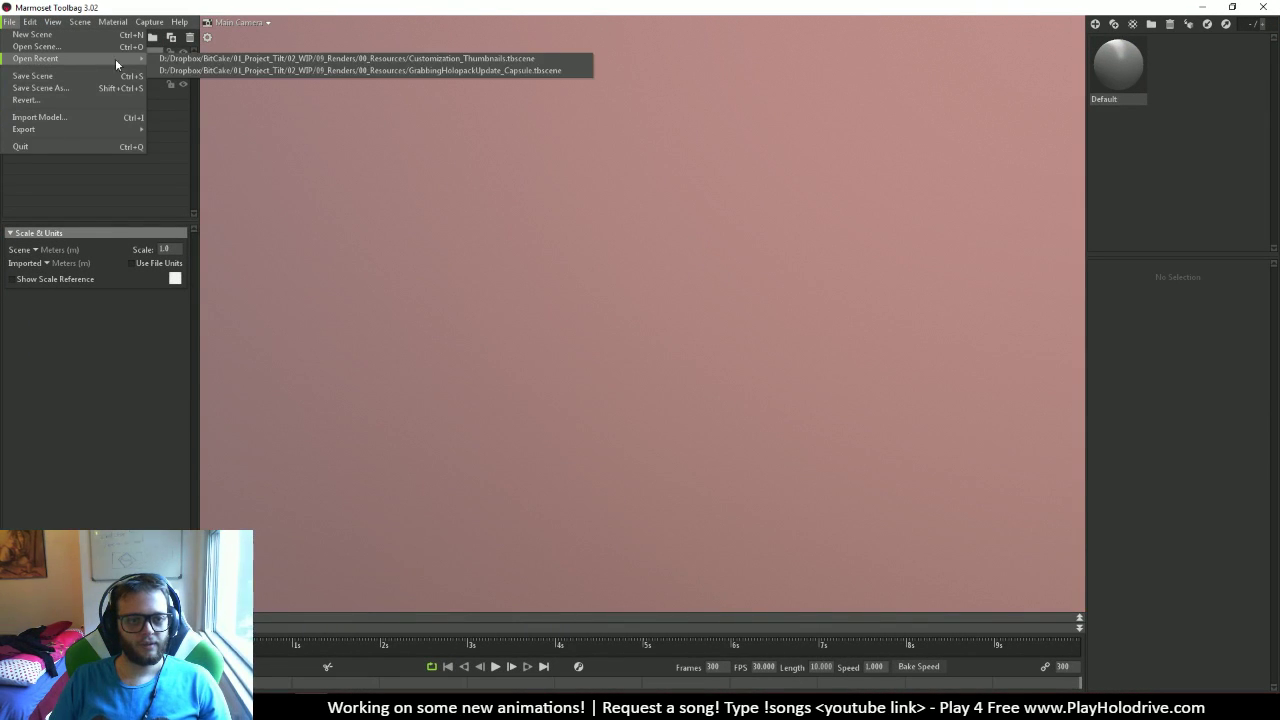
left_click(365, 60)
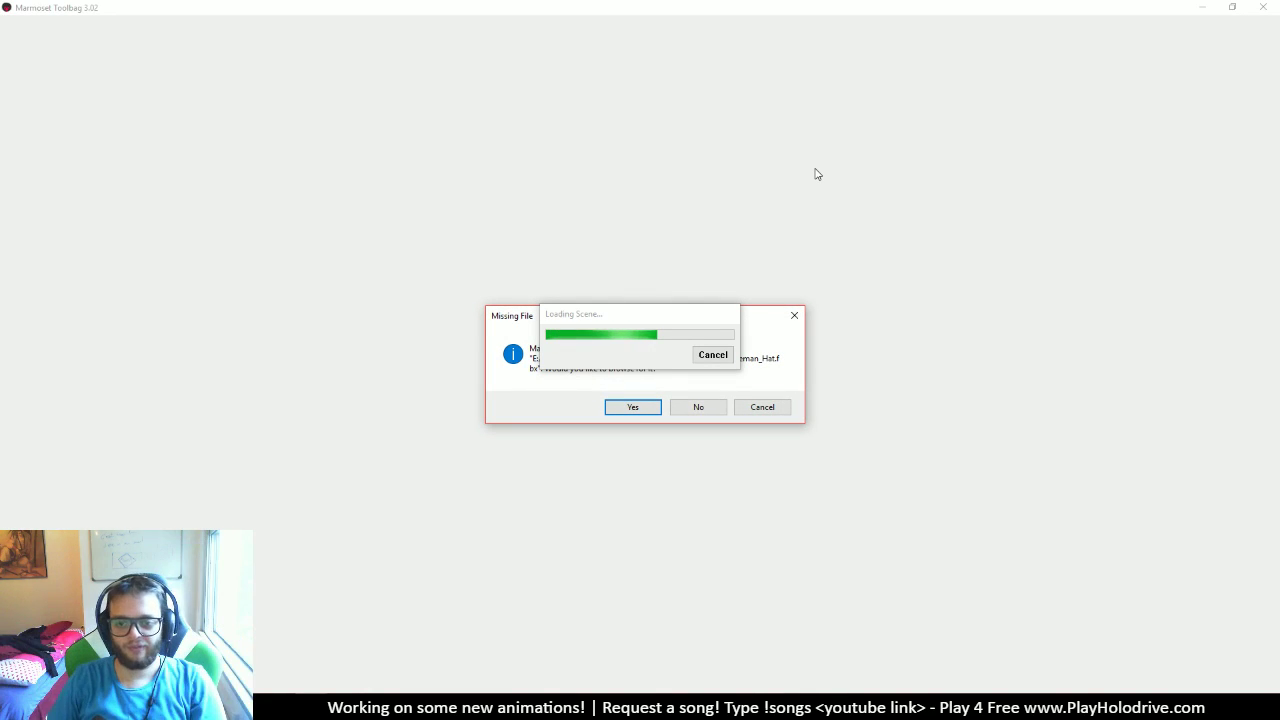
left_click(716, 356)
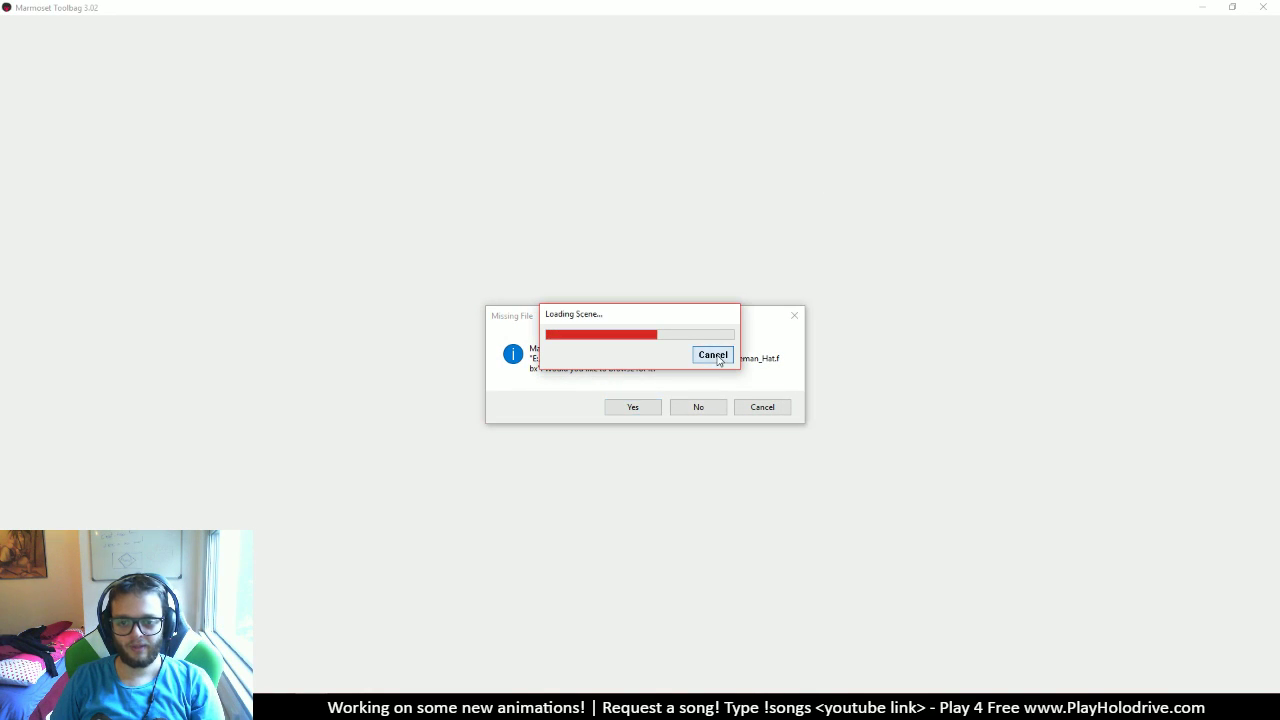
left_click(699, 407)
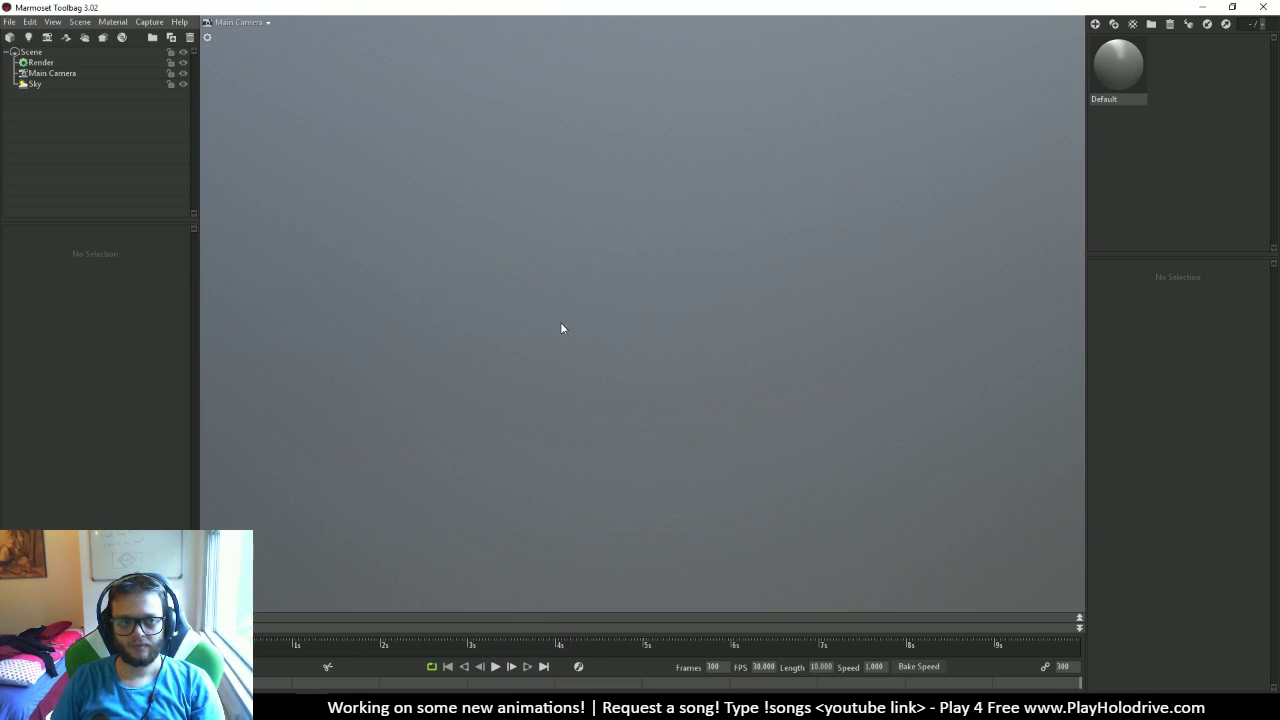
Open the recent scene Customization_Thumbnails.tbscene and decline to browse for missing files
left_click(9, 22)
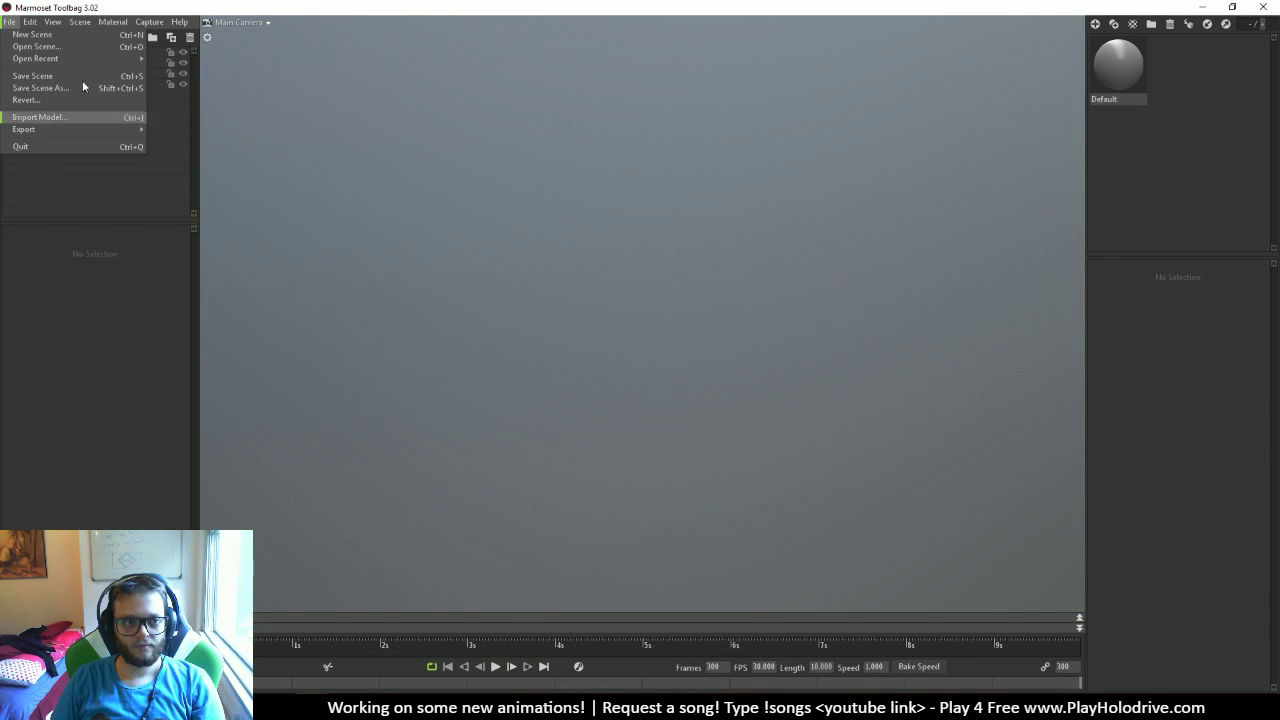
mouse_move(60, 58)
left_click(296, 59)
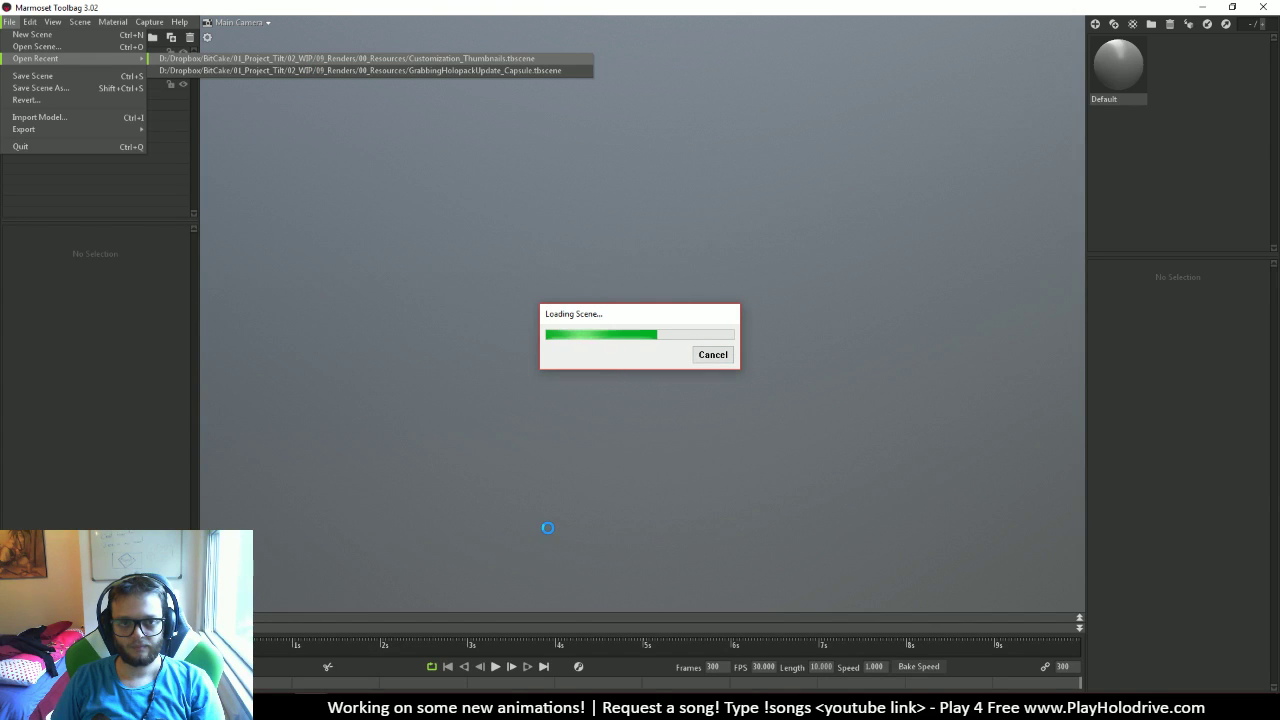
left_click(711, 413)
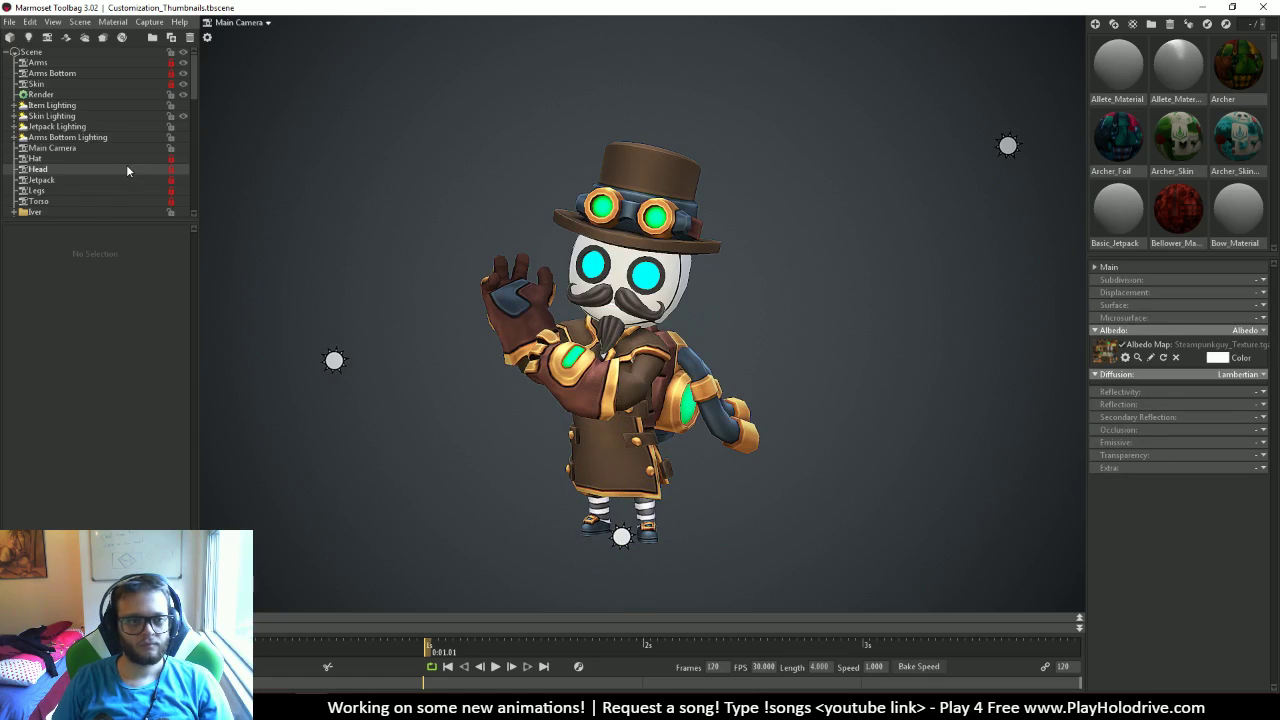
Collapse the expanded Dummy groups, hide the Dummy@DrVerne_Customization pose, and import an exported dummy pose model into the scene
scroll(128, 166, "down", 10)
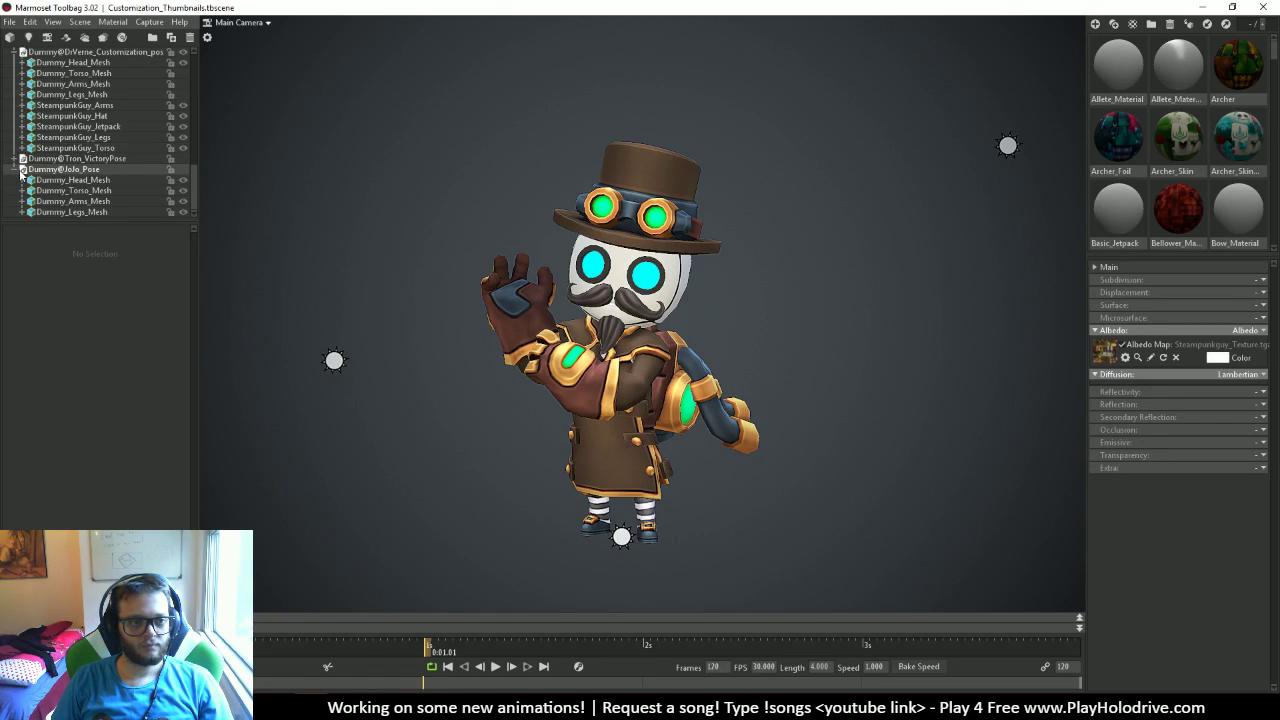
left_click(22, 169)
left_click(22, 93)
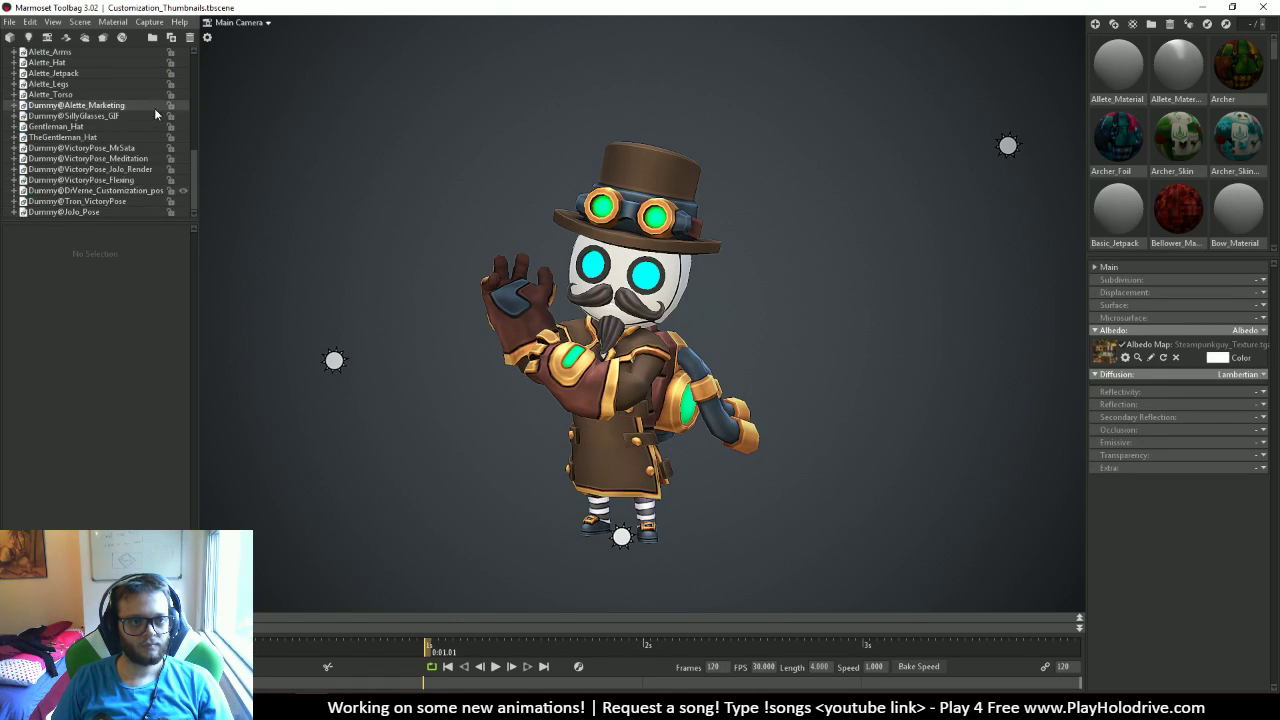
left_click(183, 190)
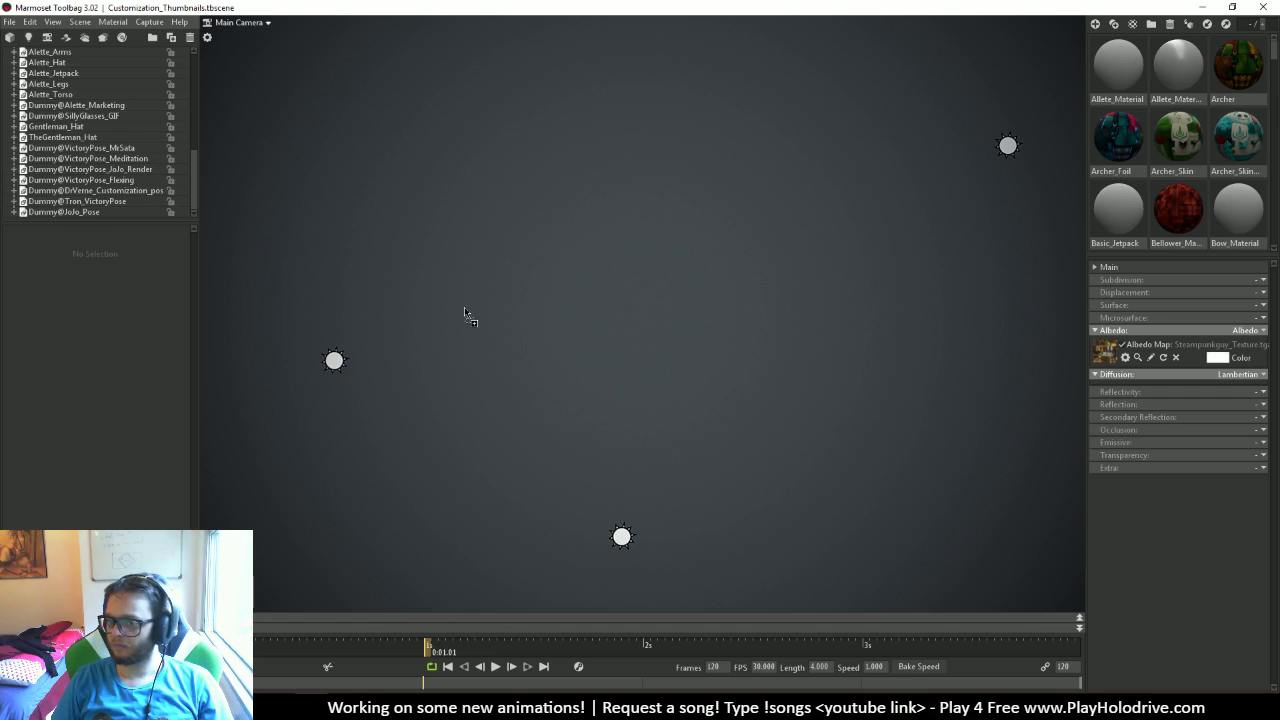
left_click(514, 314)
left_click_drag(605, 341, 994, 209)
Look through the scene's materials for a dummy skin and select the Skin_Green material
scroll(1181, 200, "down", 3)
scroll(1181, 200, "down", 5)
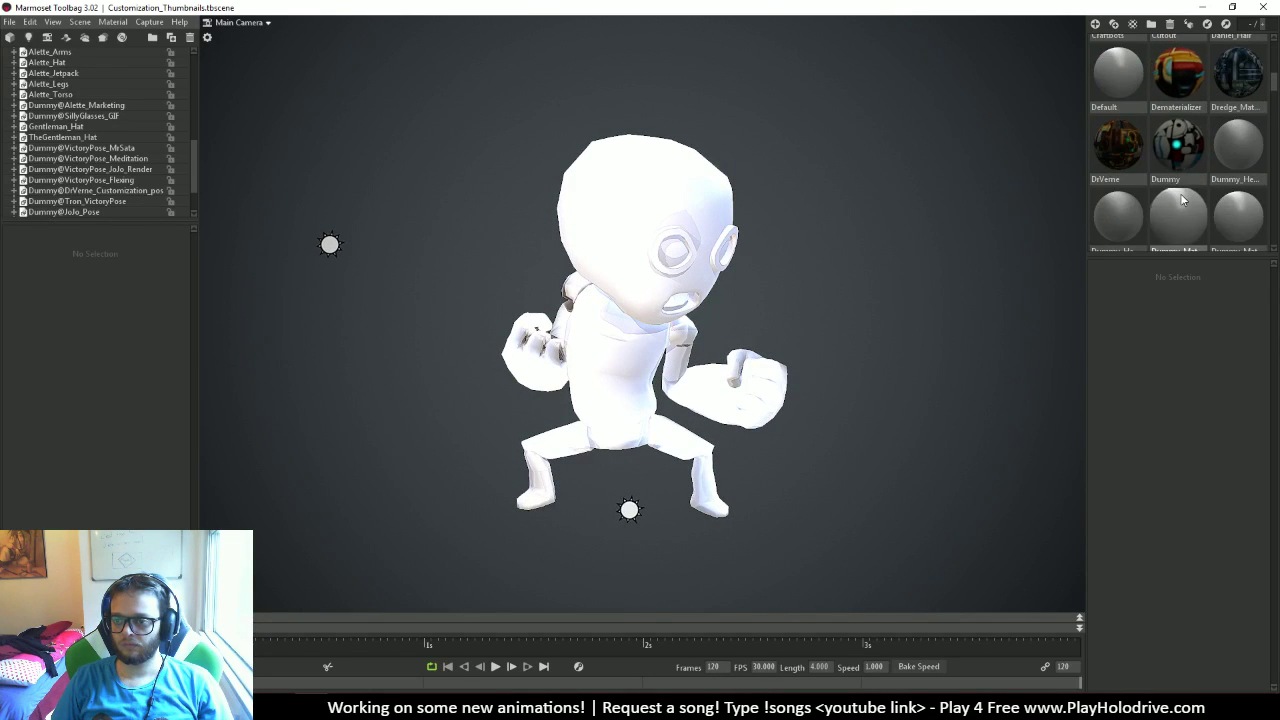
scroll(1181, 195, "down", 5)
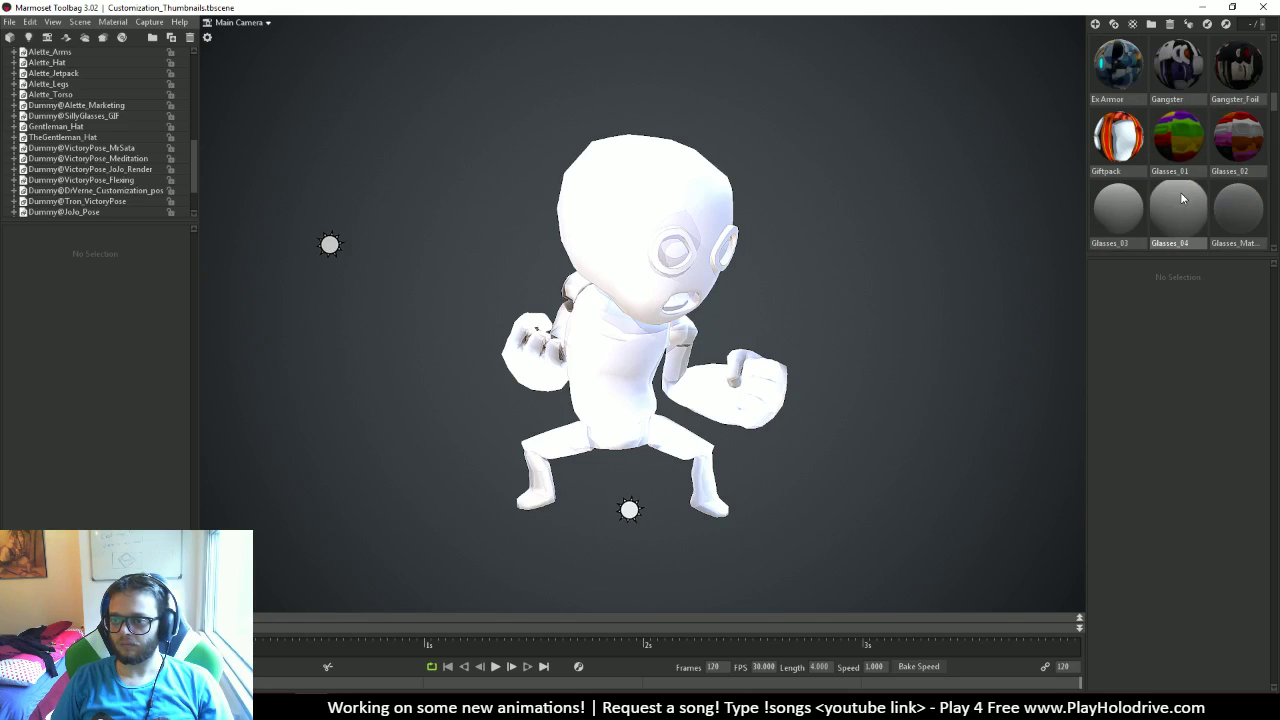
scroll(1181, 198, "up", 4)
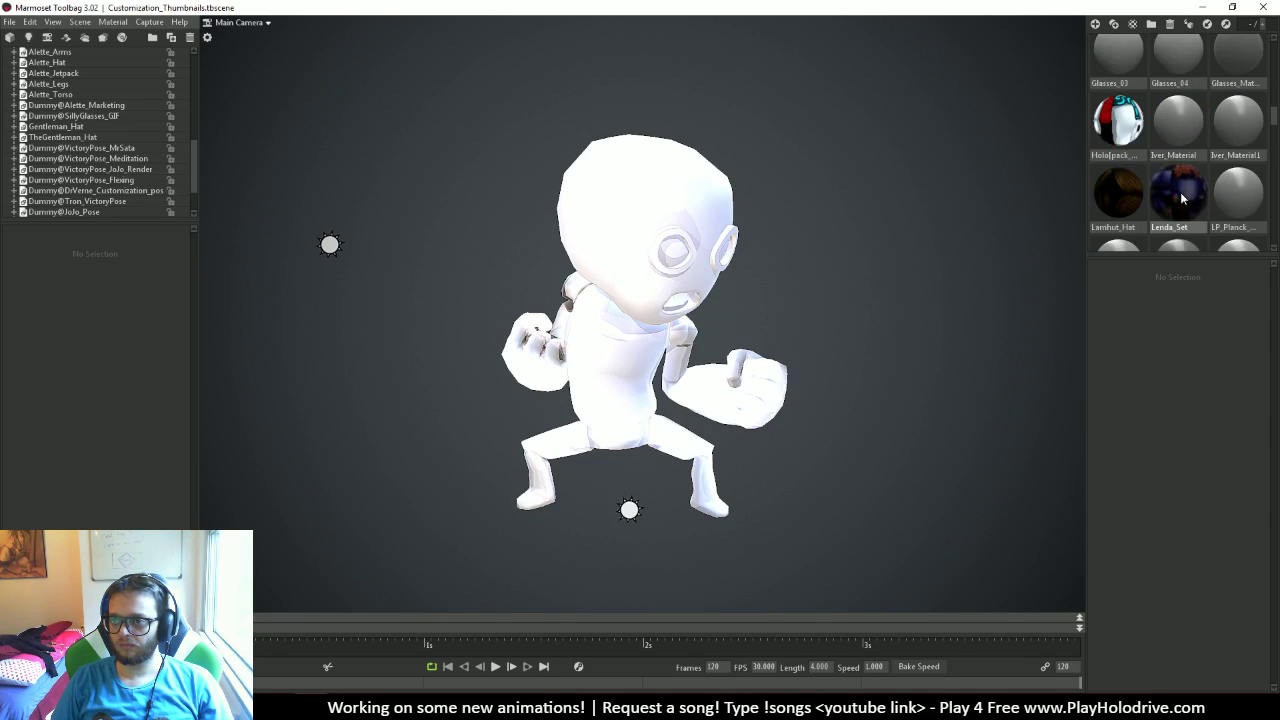
scroll(1184, 190, "up", 4)
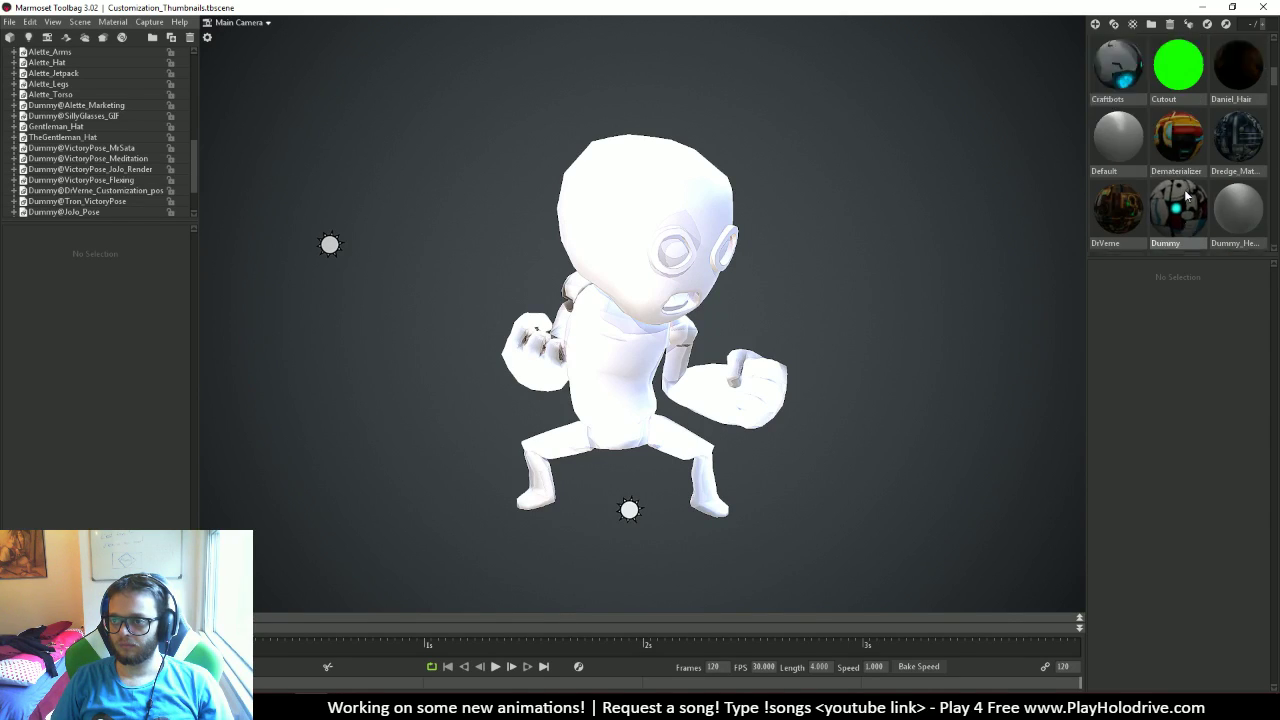
scroll(1186, 196, "up", 3)
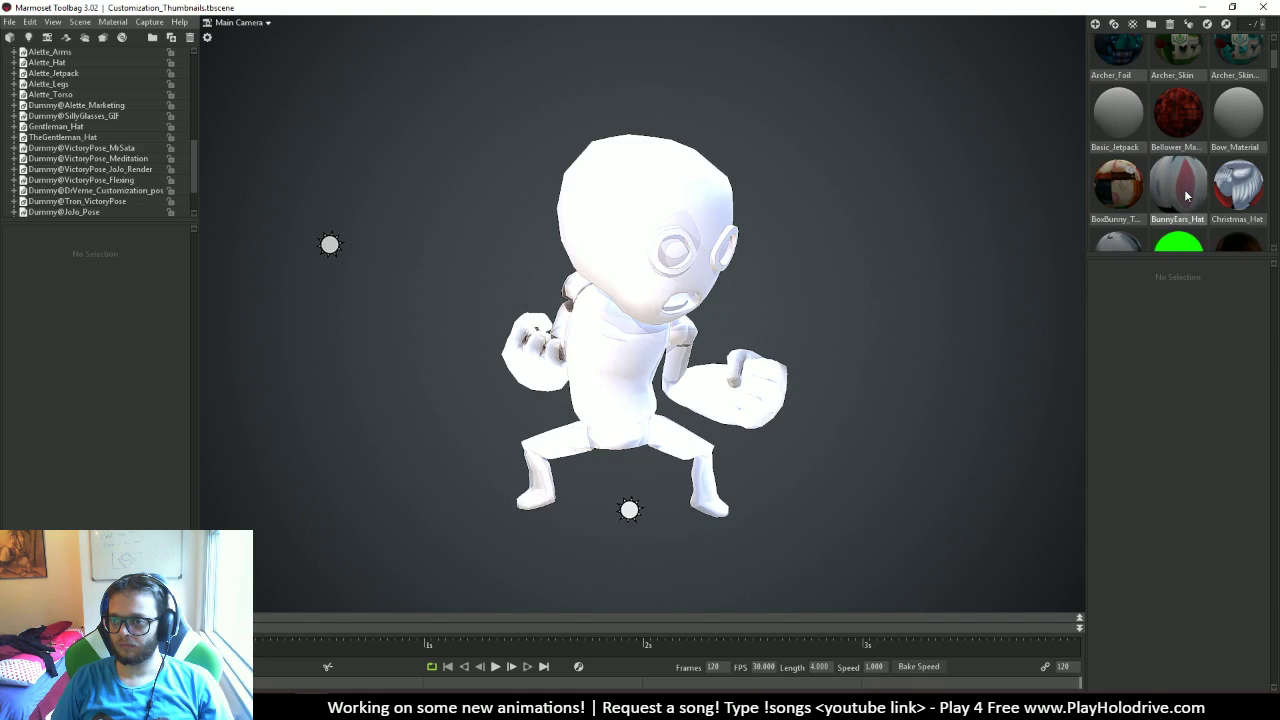
scroll(1186, 196, "down", 6)
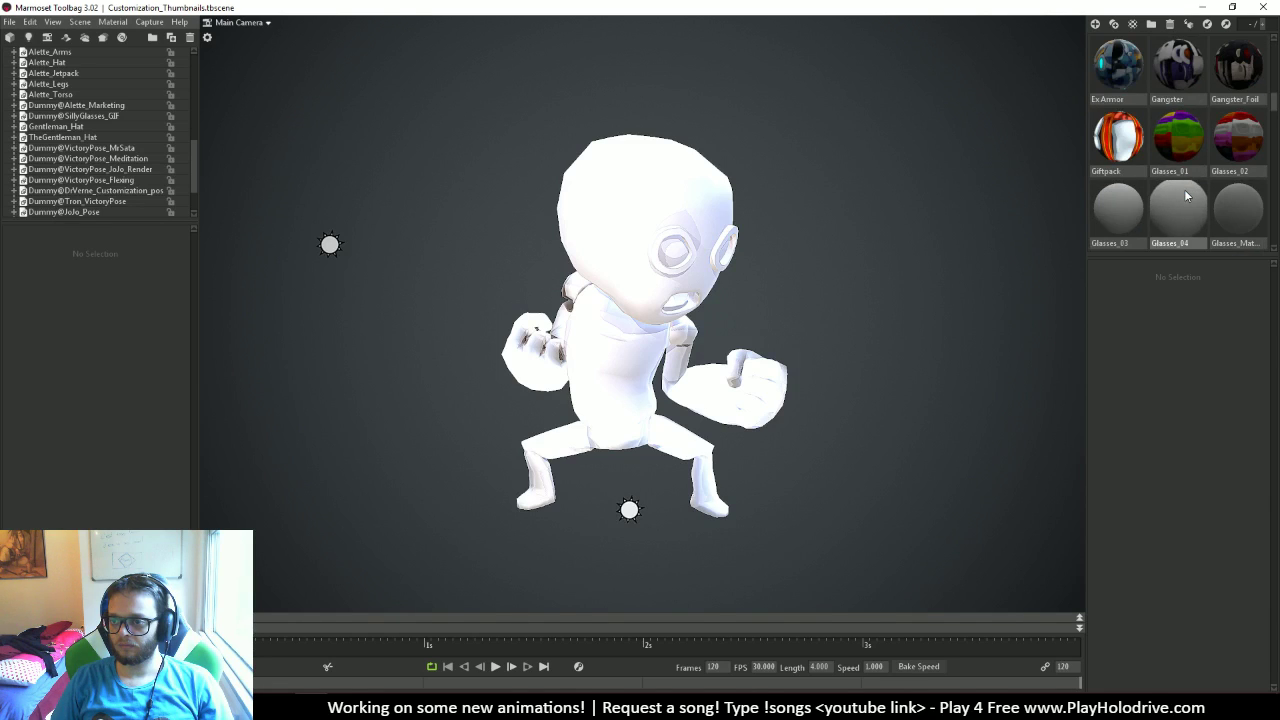
scroll(1186, 196, "down", 8)
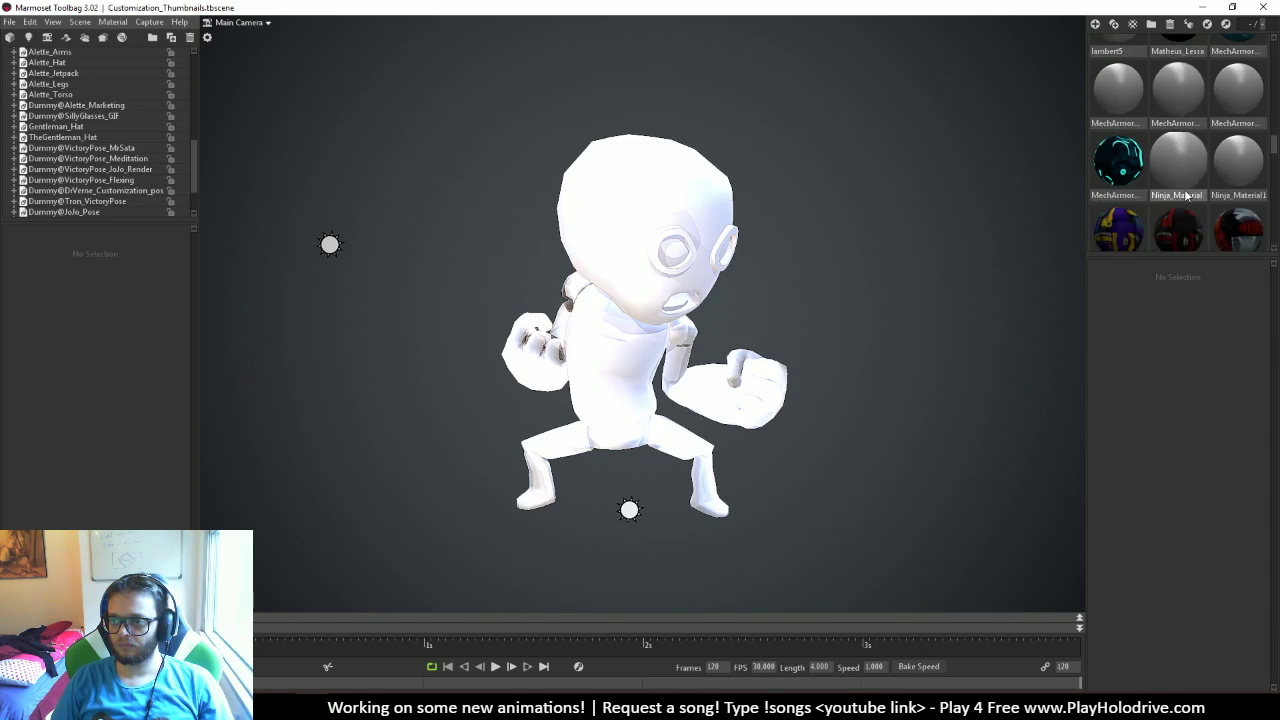
scroll(1186, 196, "down", 5)
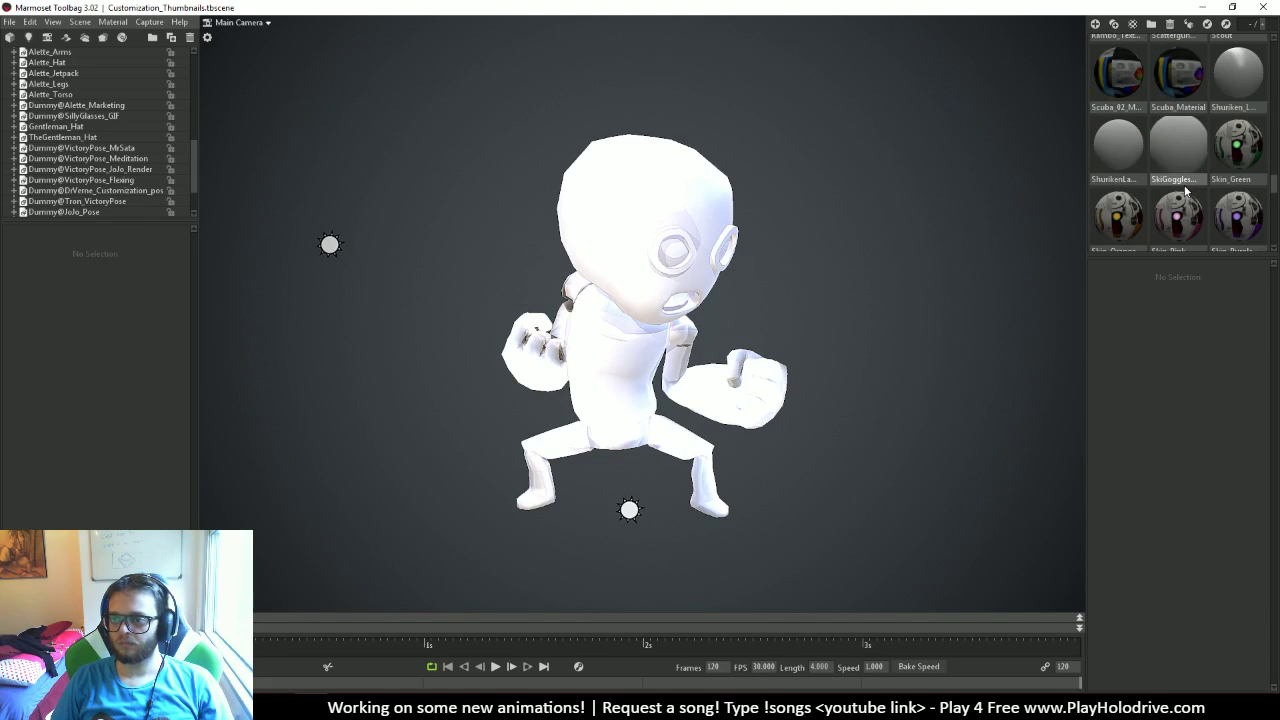
scroll(1186, 190, "down", 5)
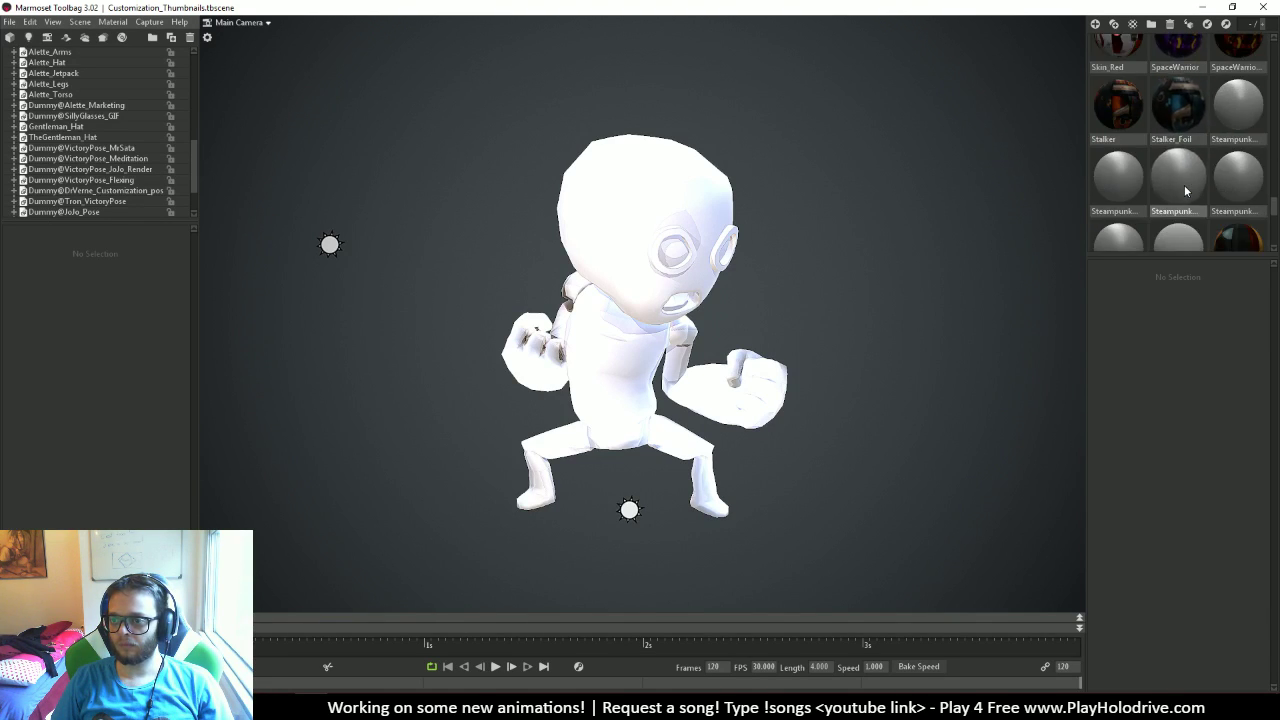
scroll(1184, 190, "down", 3)
scroll(1184, 190, "up", 4)
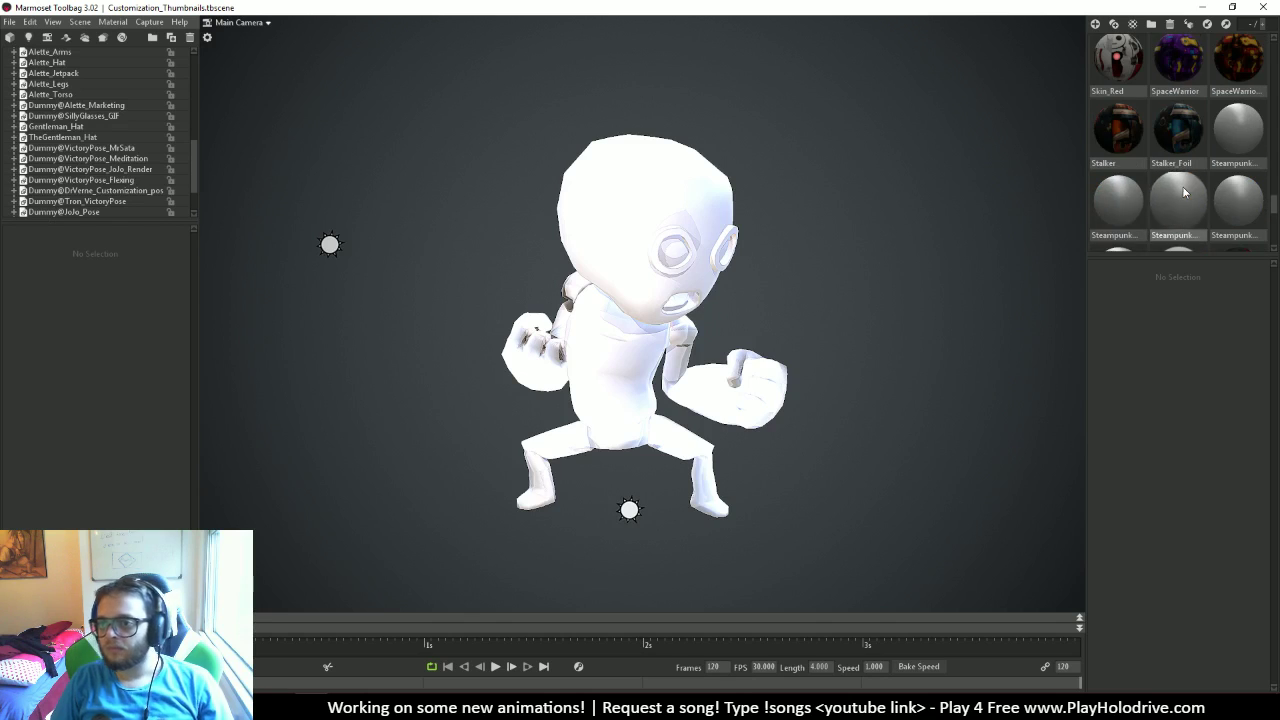
scroll(1184, 192, "up", 3)
left_click(1246, 74)
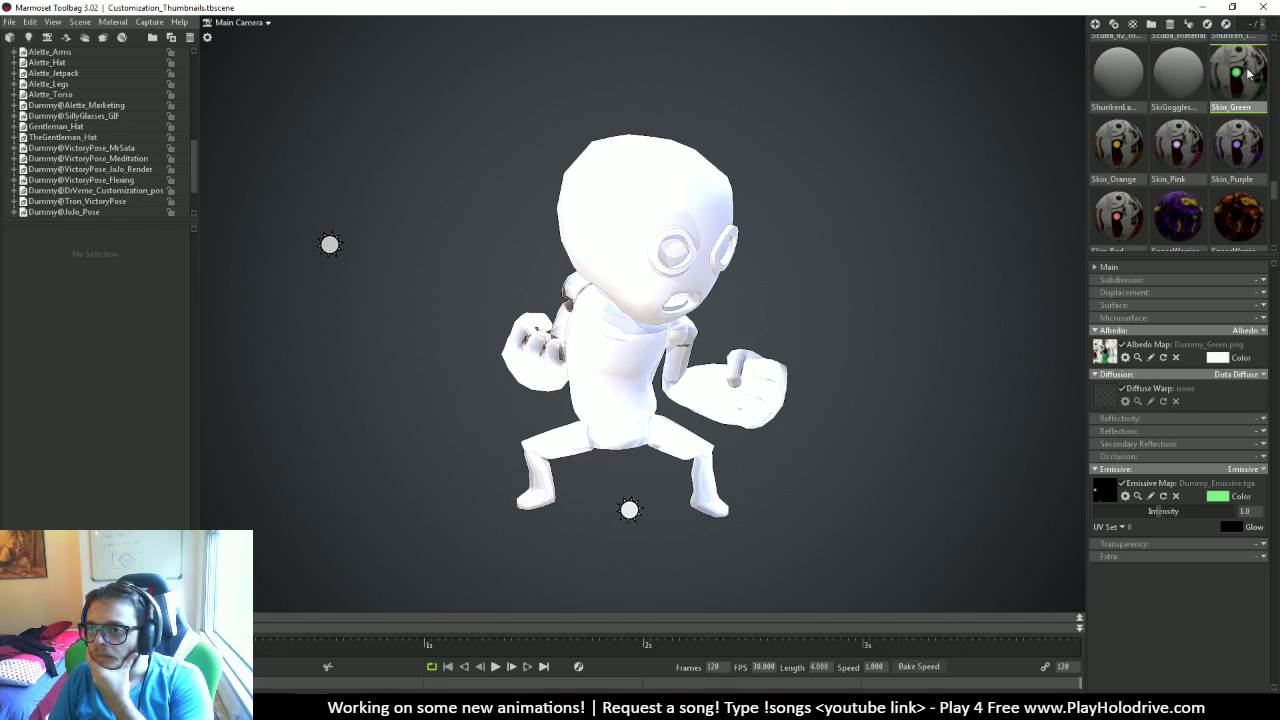
Apply the Dummy material to the imported pose's head, torso, hands and legs
scroll(1240, 90, "up", 5)
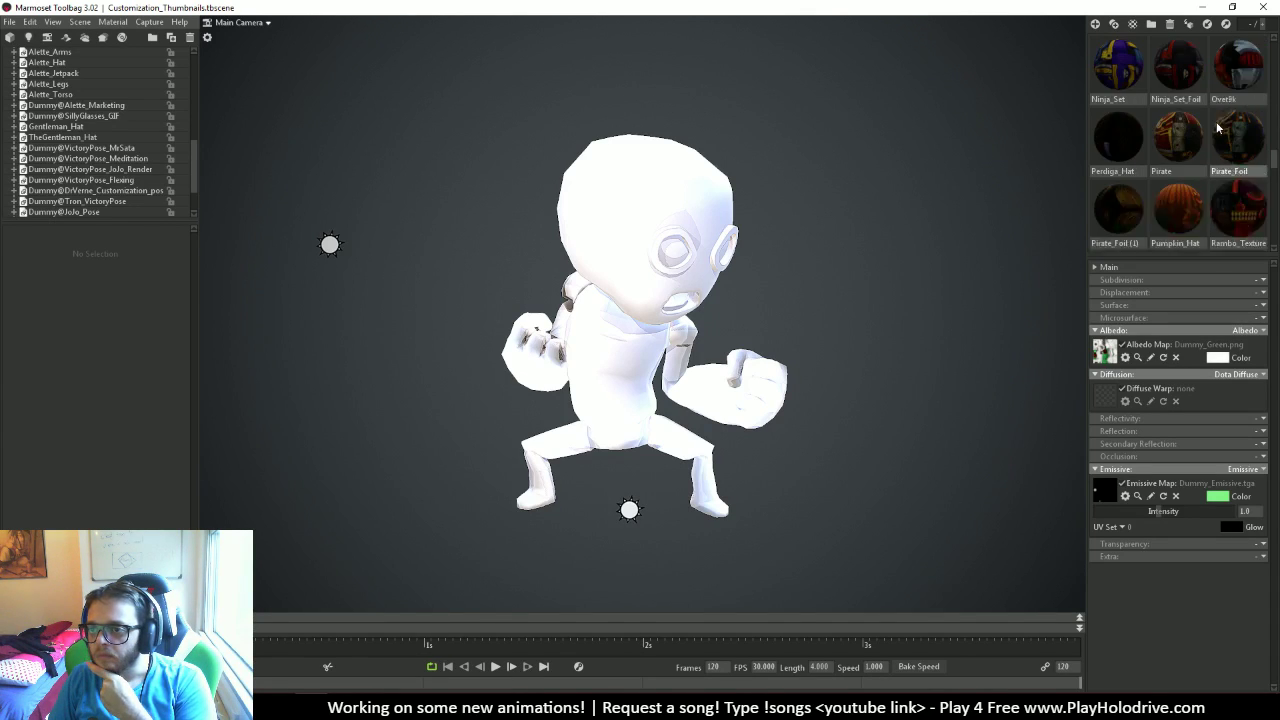
scroll(1218, 127, "up", 6)
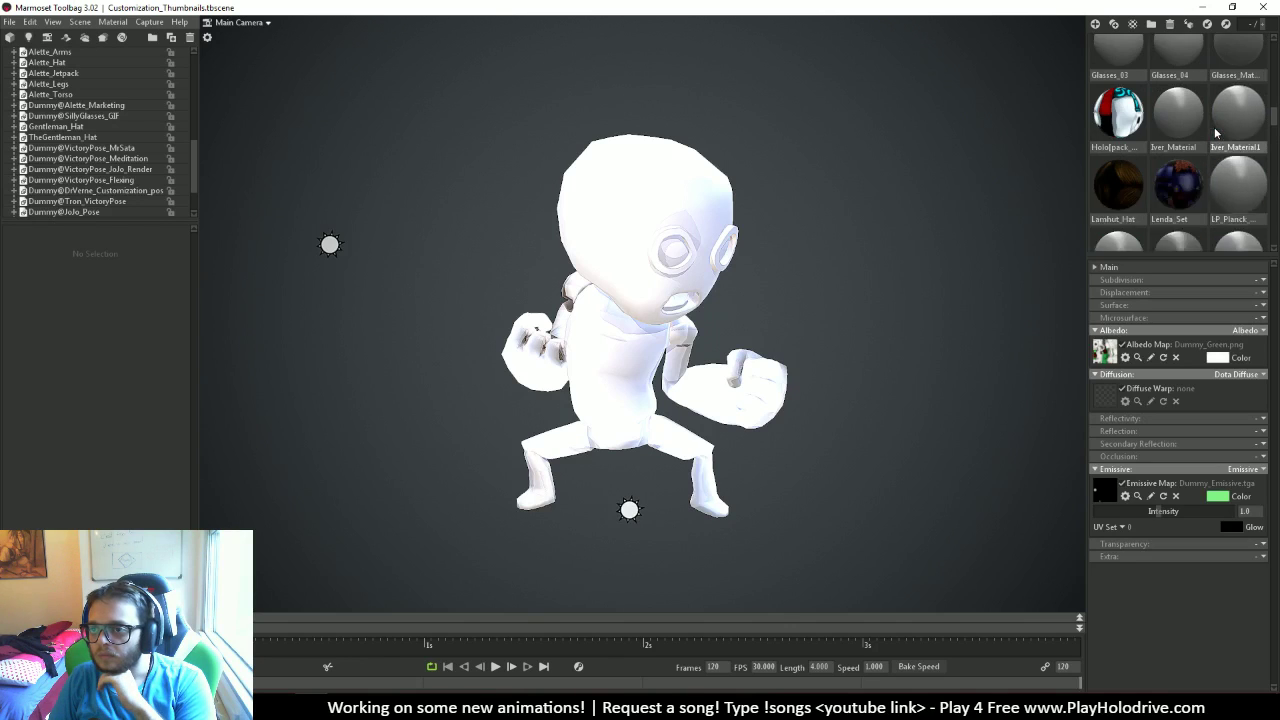
scroll(1216, 133, "up", 6)
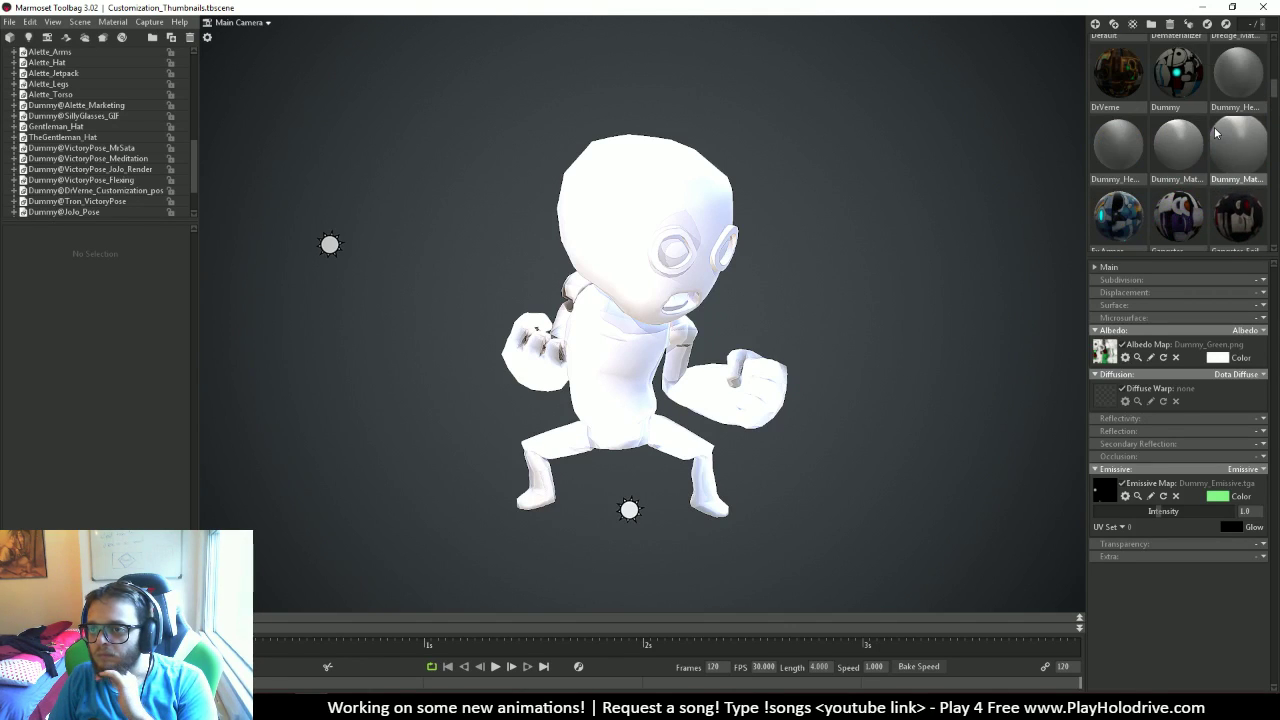
scroll(1216, 133, "up", 2)
left_click_drag(1178, 138, 655, 215)
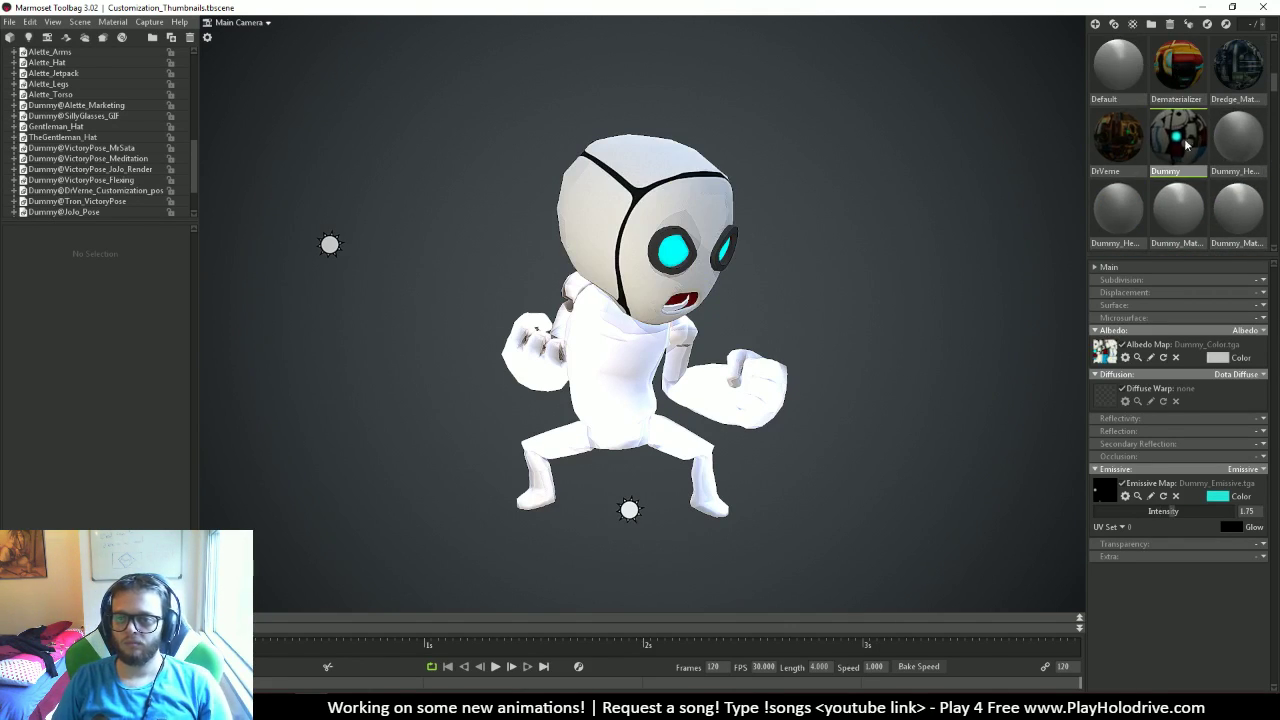
left_click_drag(1186, 145, 645, 370)
left_click_drag(1178, 137, 729, 399)
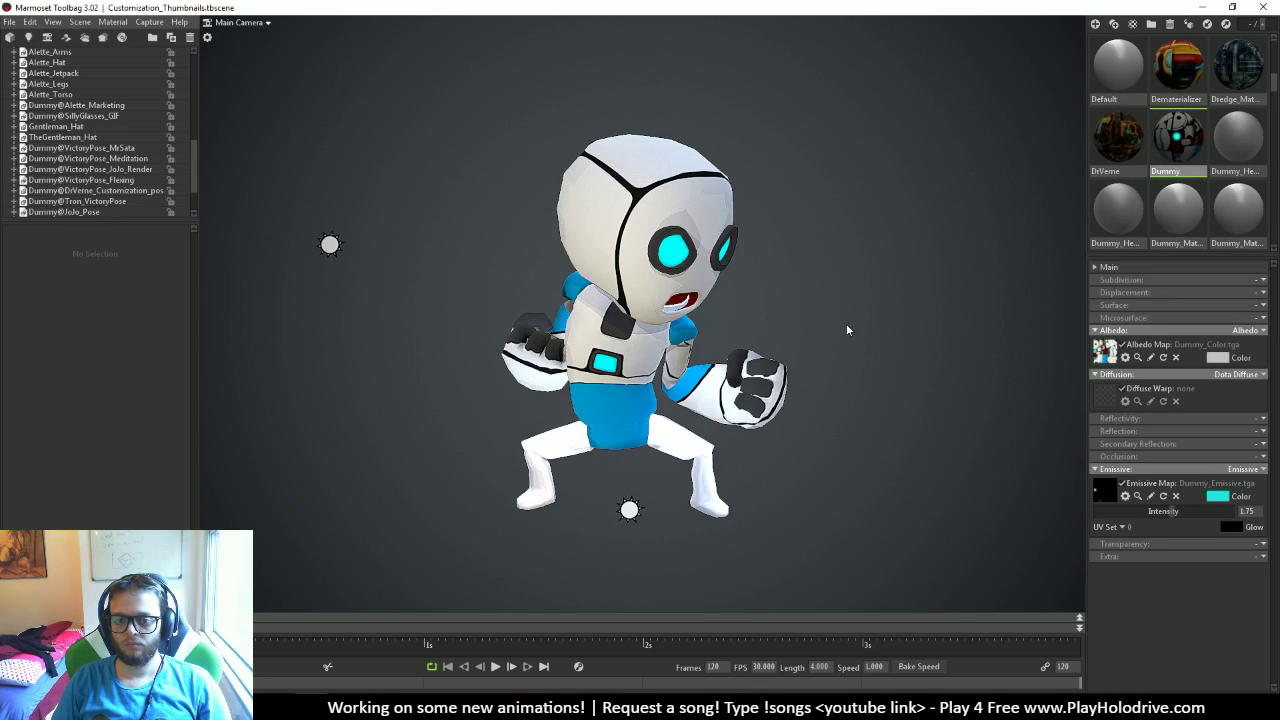
left_click_drag(771, 439, 1195, 515)
Turn off Cast Shadows for the head, hands, torso and leg meshes of the imported dummy pose
left_click(630, 420)
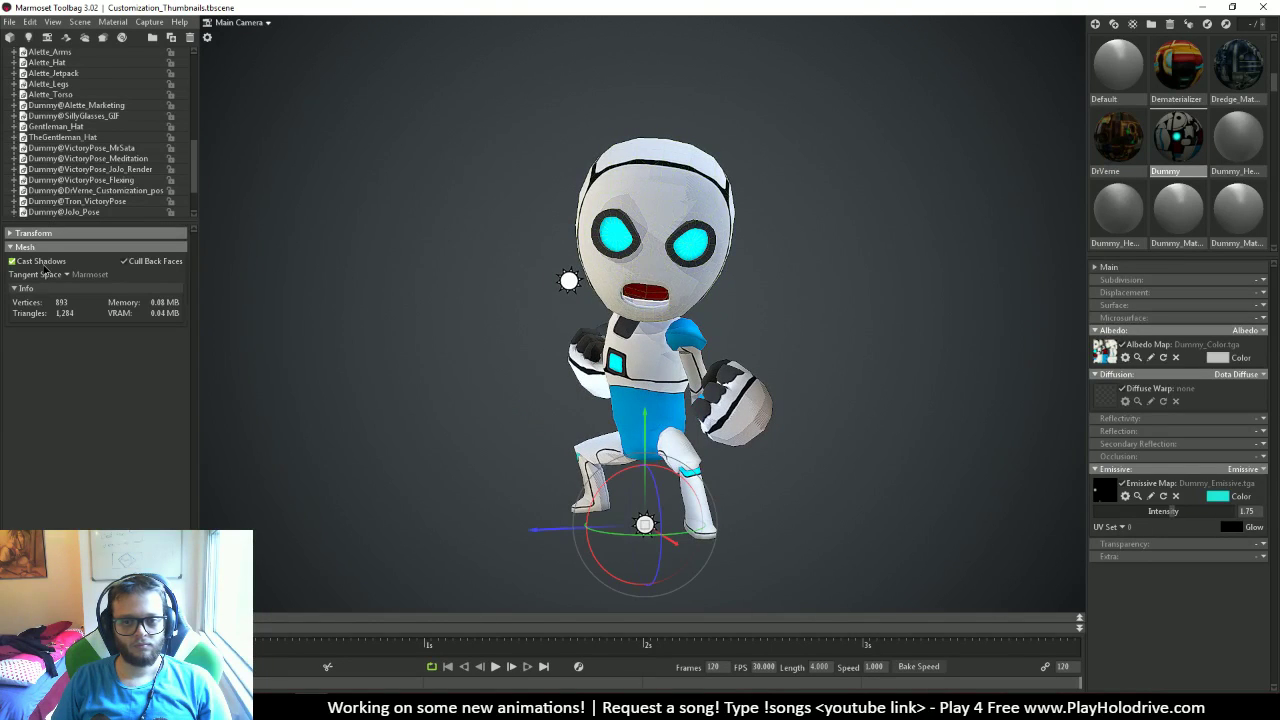
left_click(760, 440)
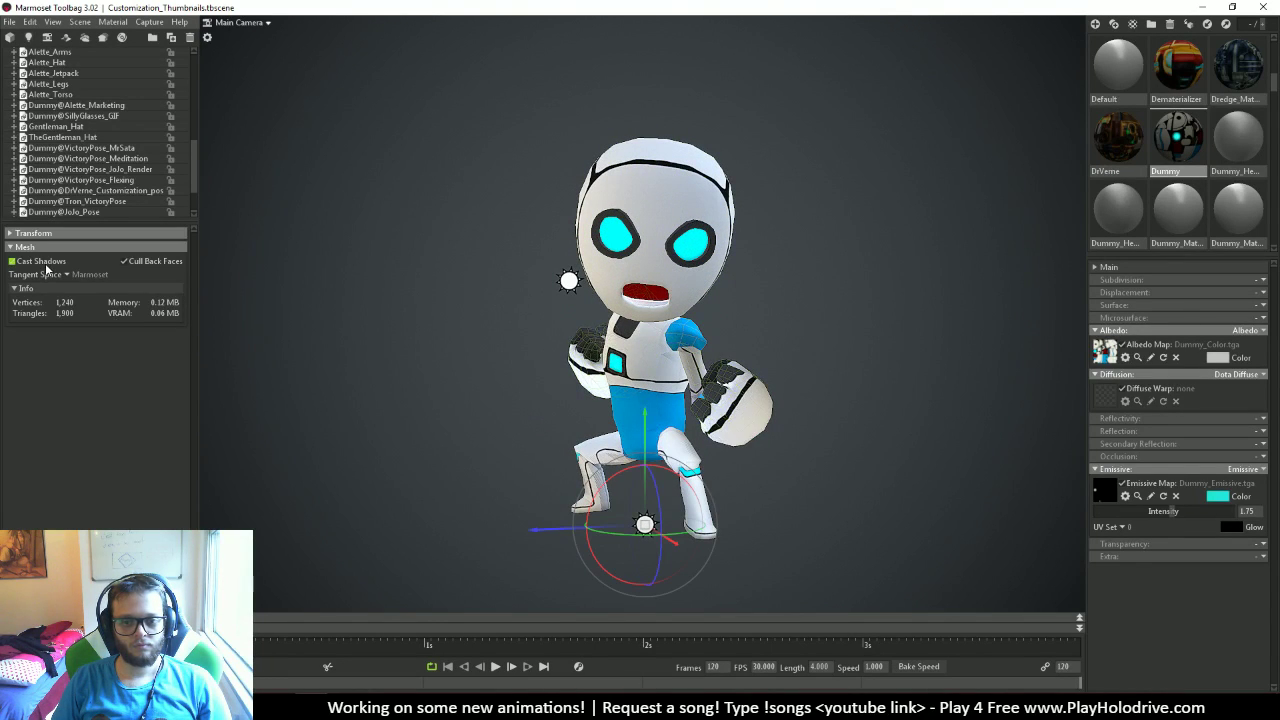
left_click(648, 387)
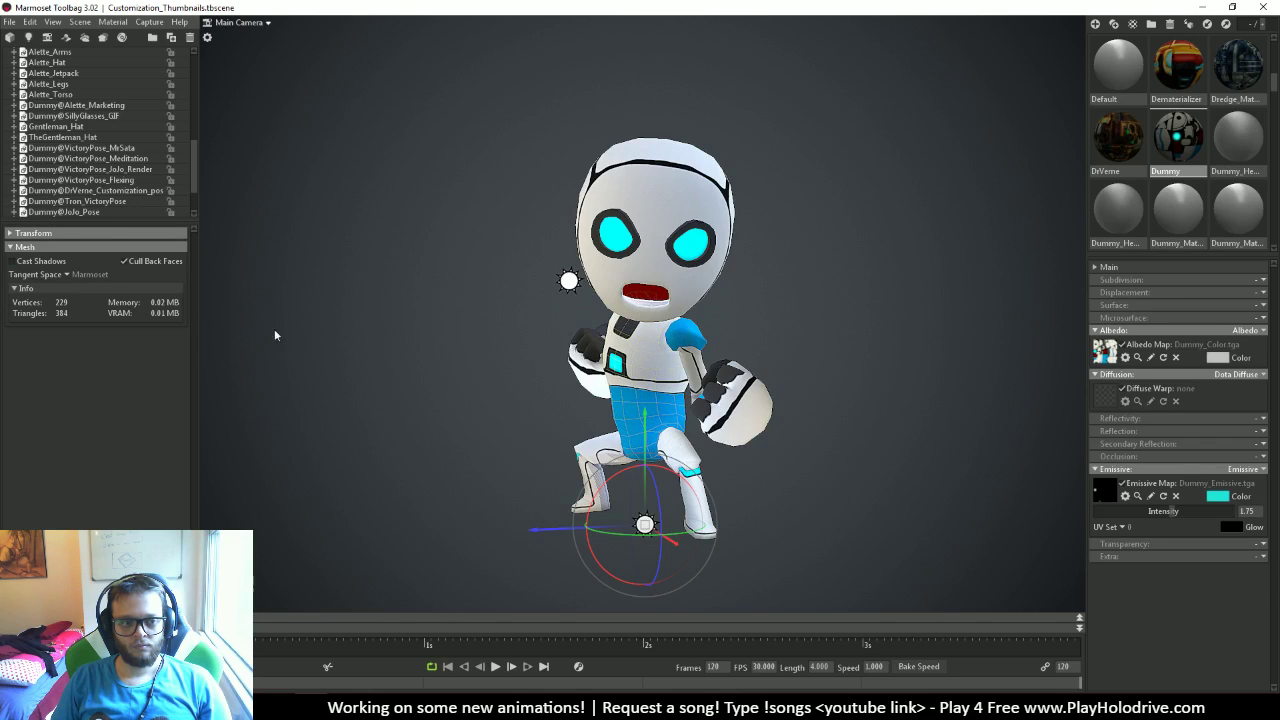
left_click(672, 454)
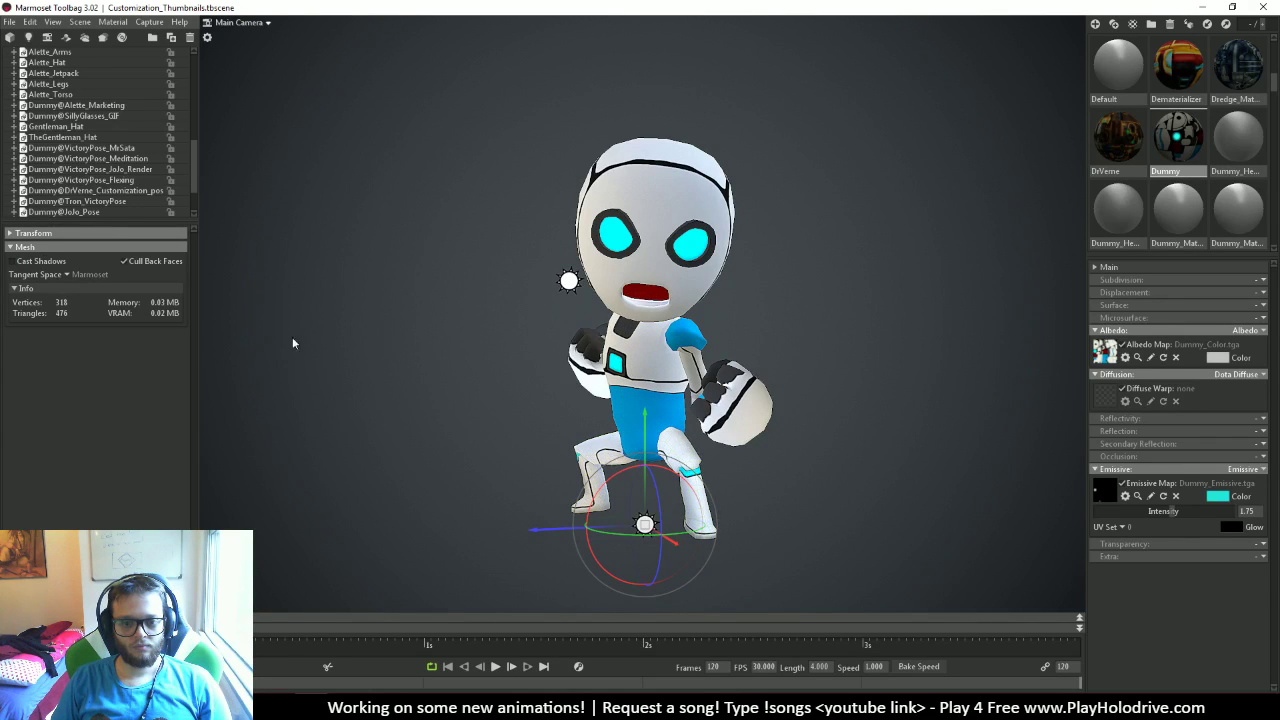
Move the animation to 0:03.11, frame the whole dummy from a three-quarter angle and slightly rotate the scene lighting
left_click_drag(918, 526, 850, 490)
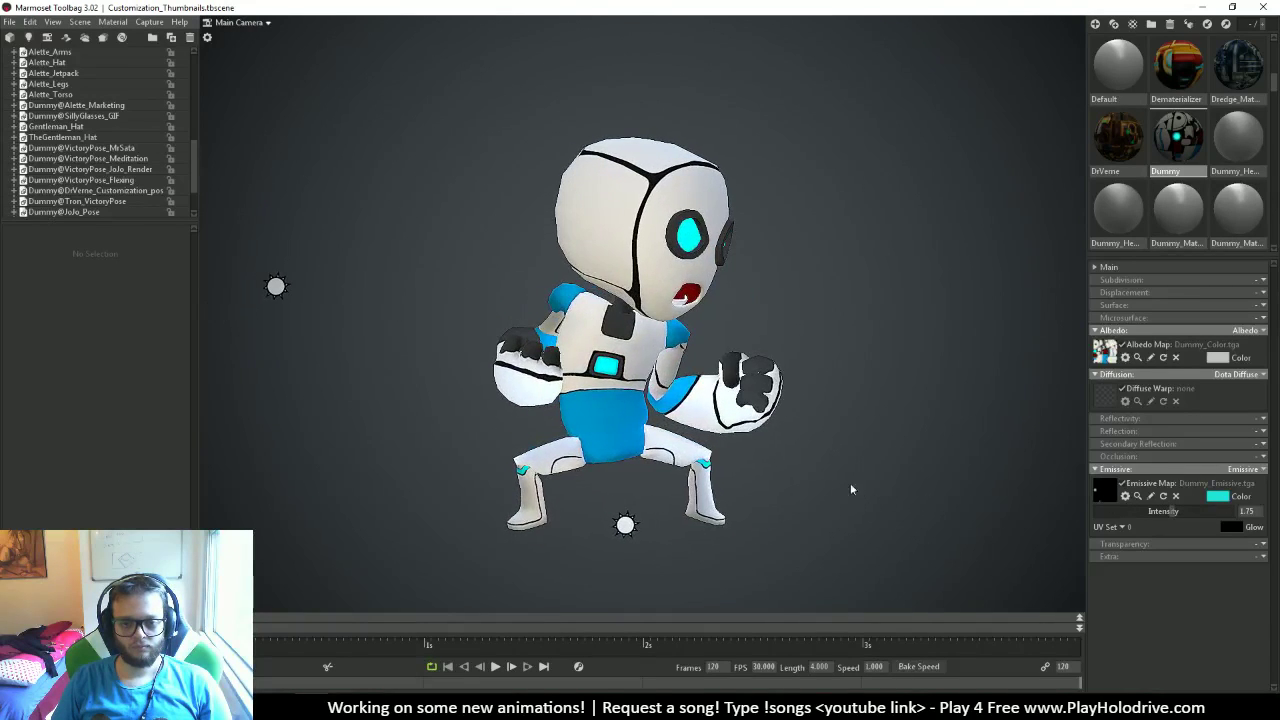
scroll(850, 483, "down", 5)
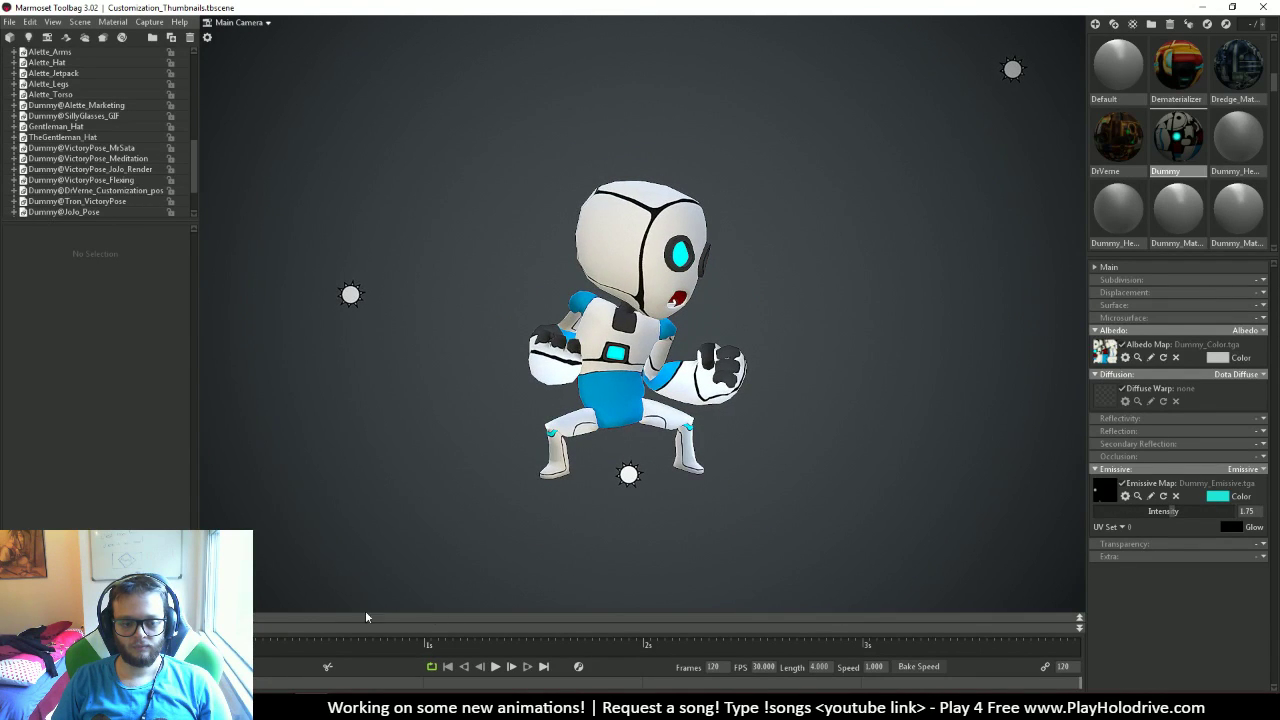
left_click_drag(348, 650, 937, 688)
mouse_move(776, 523)
left_mouse_down()
mouse_move(1005, 520)
mouse_move(797, 549)
mouse_move(989, 543)
mouse_move(780, 500)
mouse_move(729, 424)
mouse_move(1066, 471)
mouse_move(711, 445)
left_mouse_up()
scroll(1010, 522, "up", 3)
scroll(760, 445, "down", 2)
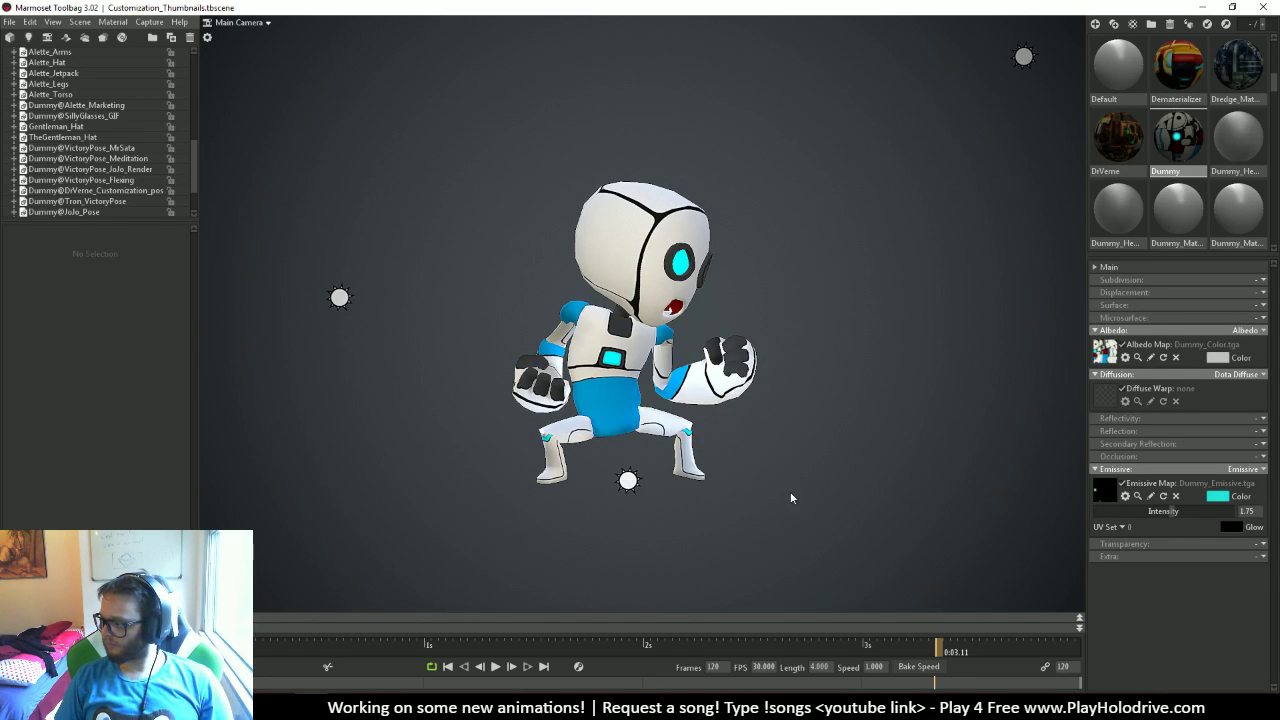
left_click_drag(790, 491, 779, 495, "shift")
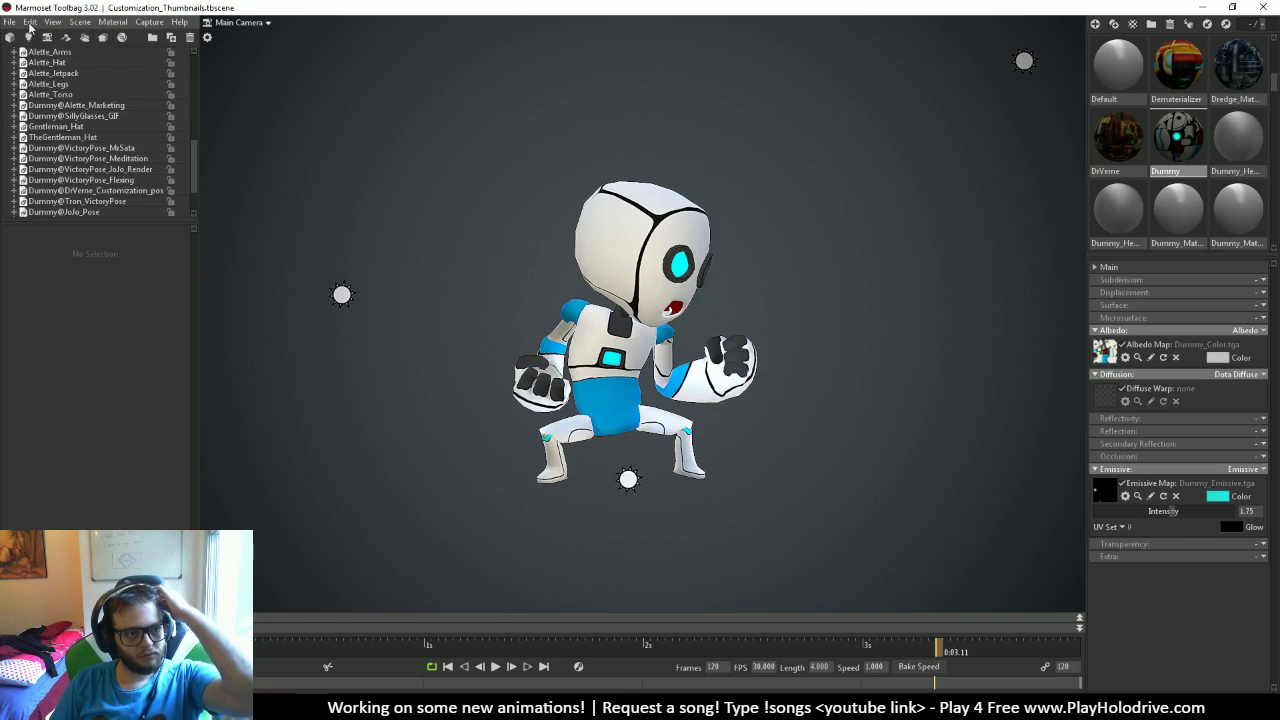
Set the image output folder in the preferences to 03_Published/09_Renders/01_Item_Renders/01_Holopack_ItemThumbnails/VictoryPoses_Set
left_click(30, 24)
left_click(48, 112)
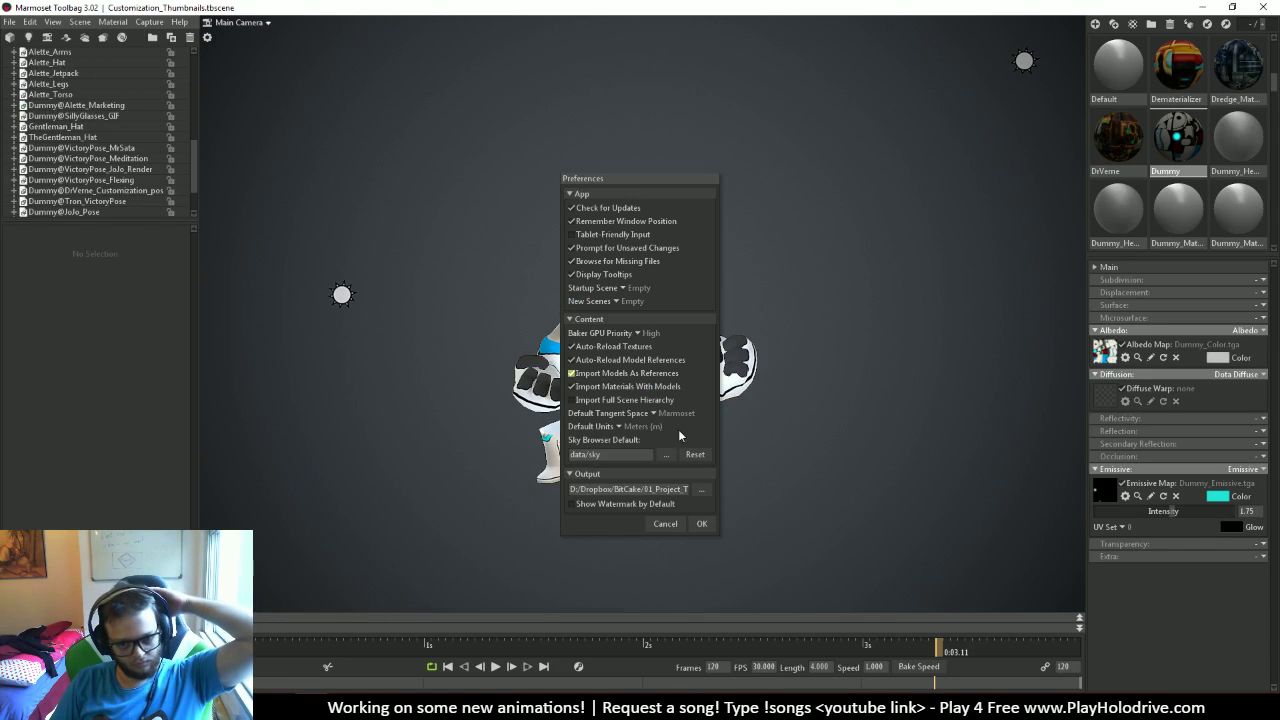
left_click(700, 490)
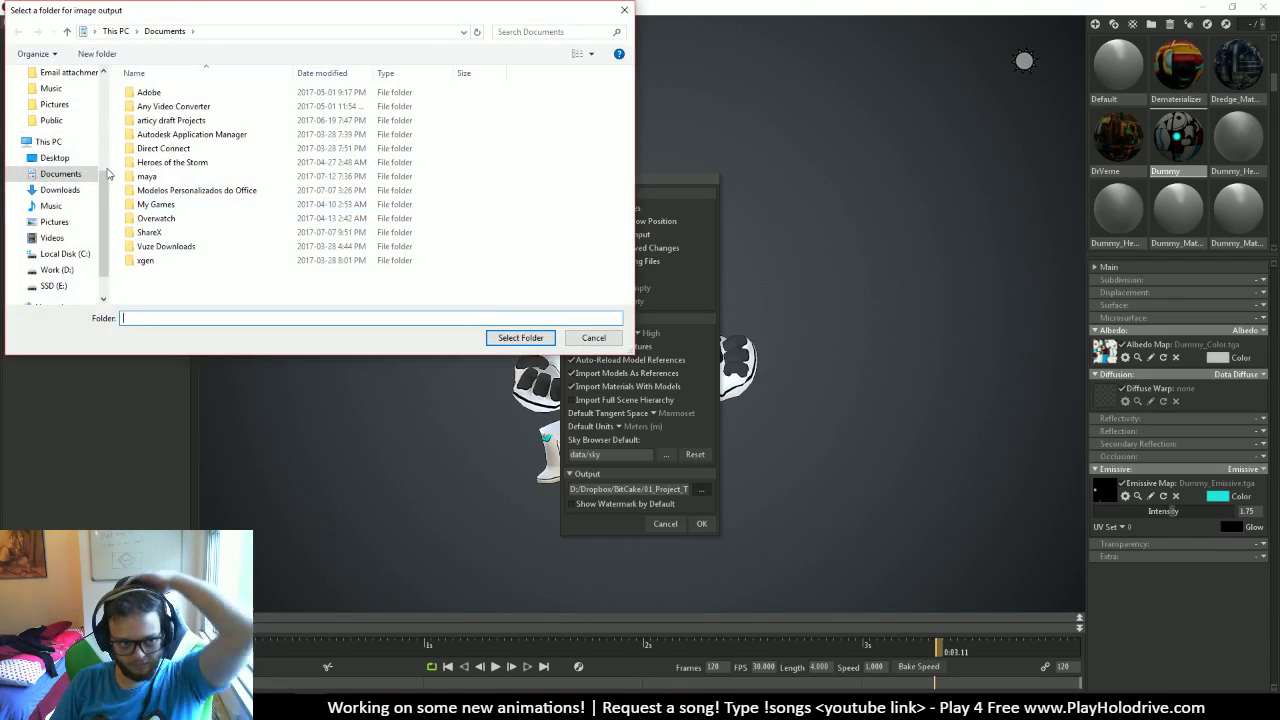
scroll(45, 190, "up", 5)
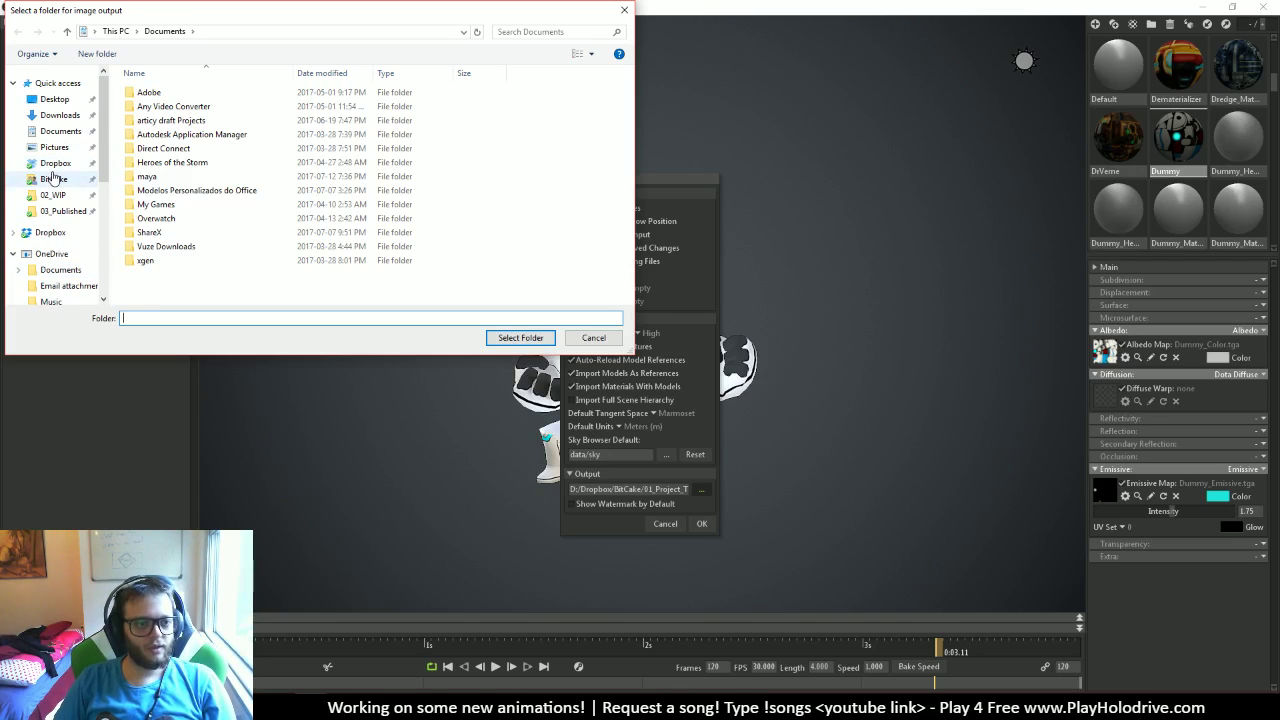
left_click(64, 213)
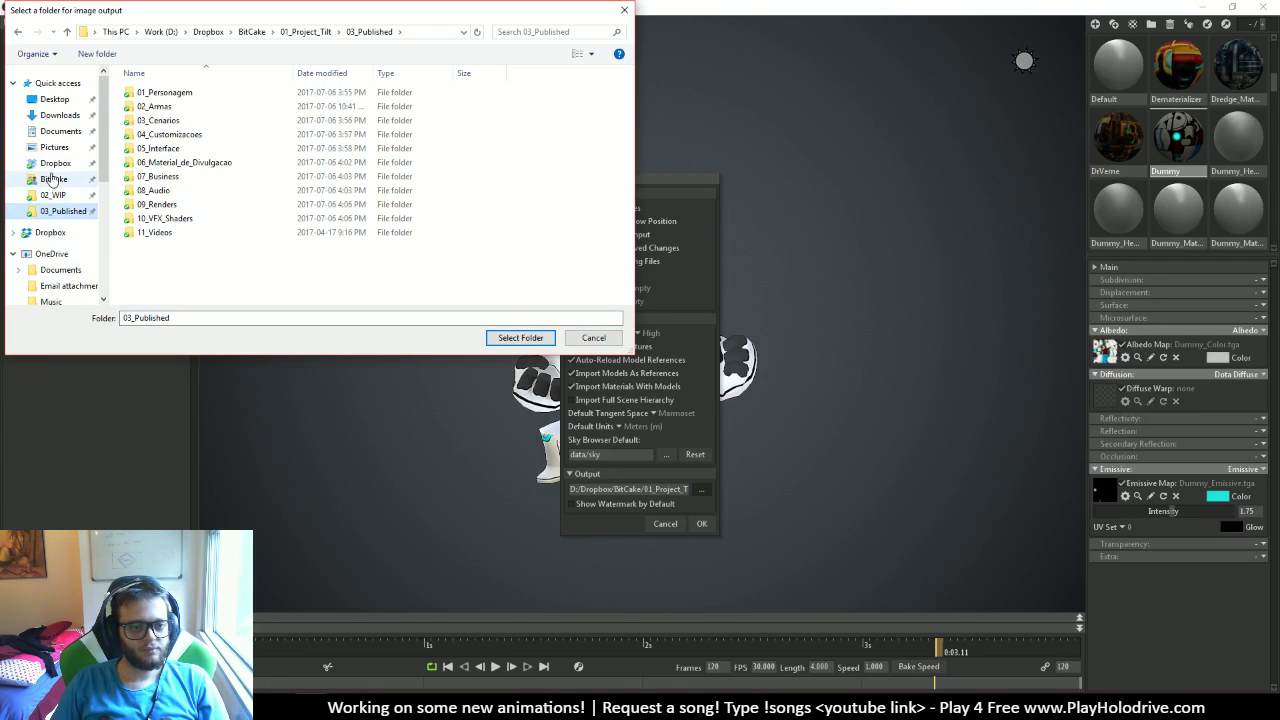
double_click(160, 206)
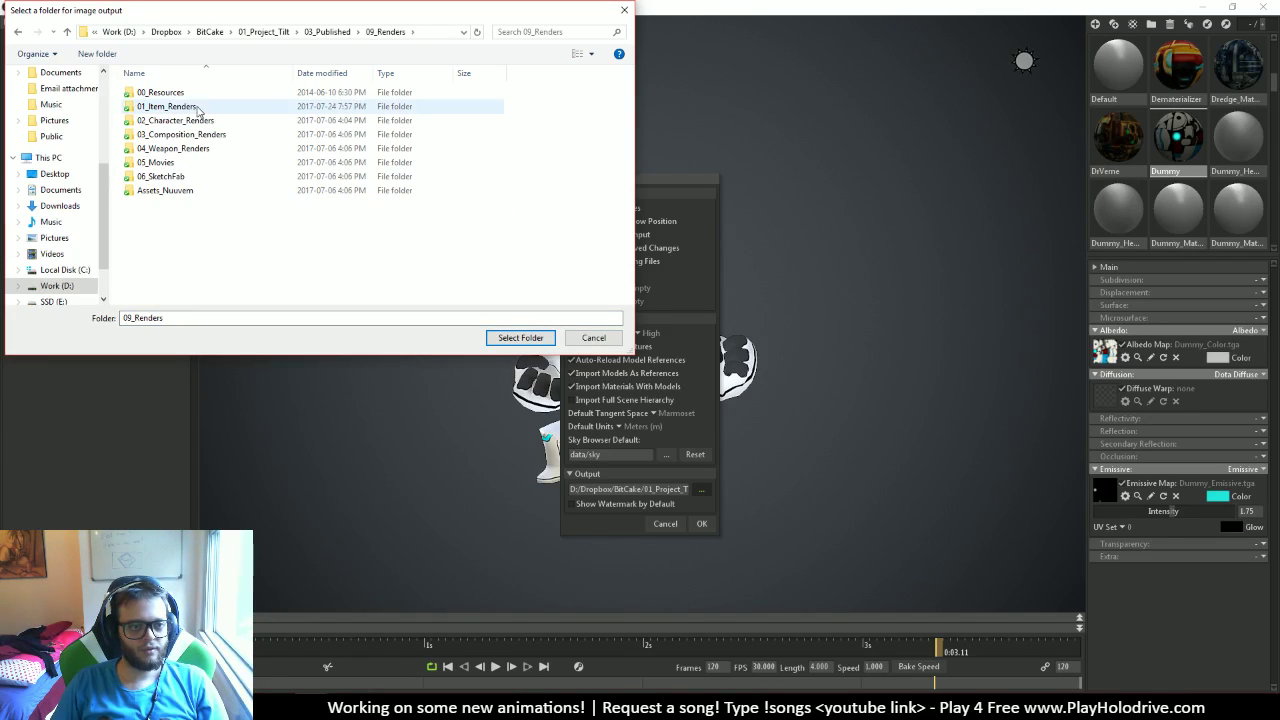
double_click(167, 106)
double_click(197, 108)
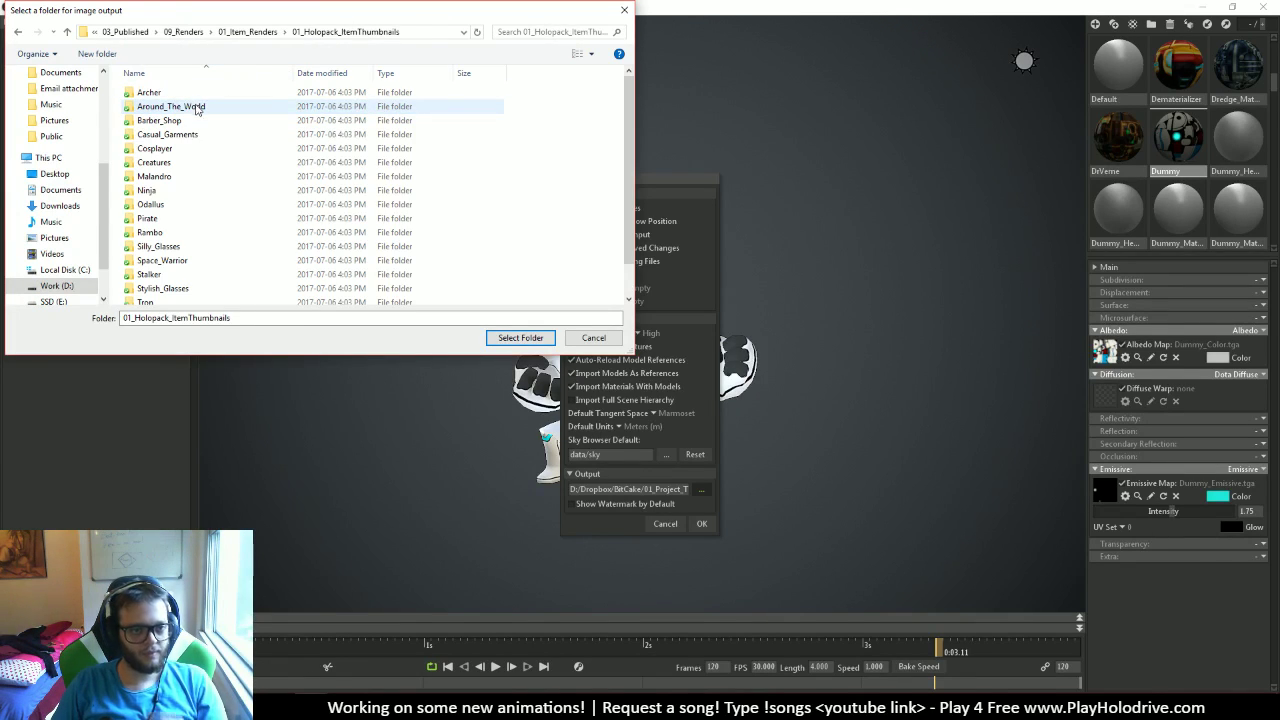
scroll(457, 191, "down", 1)
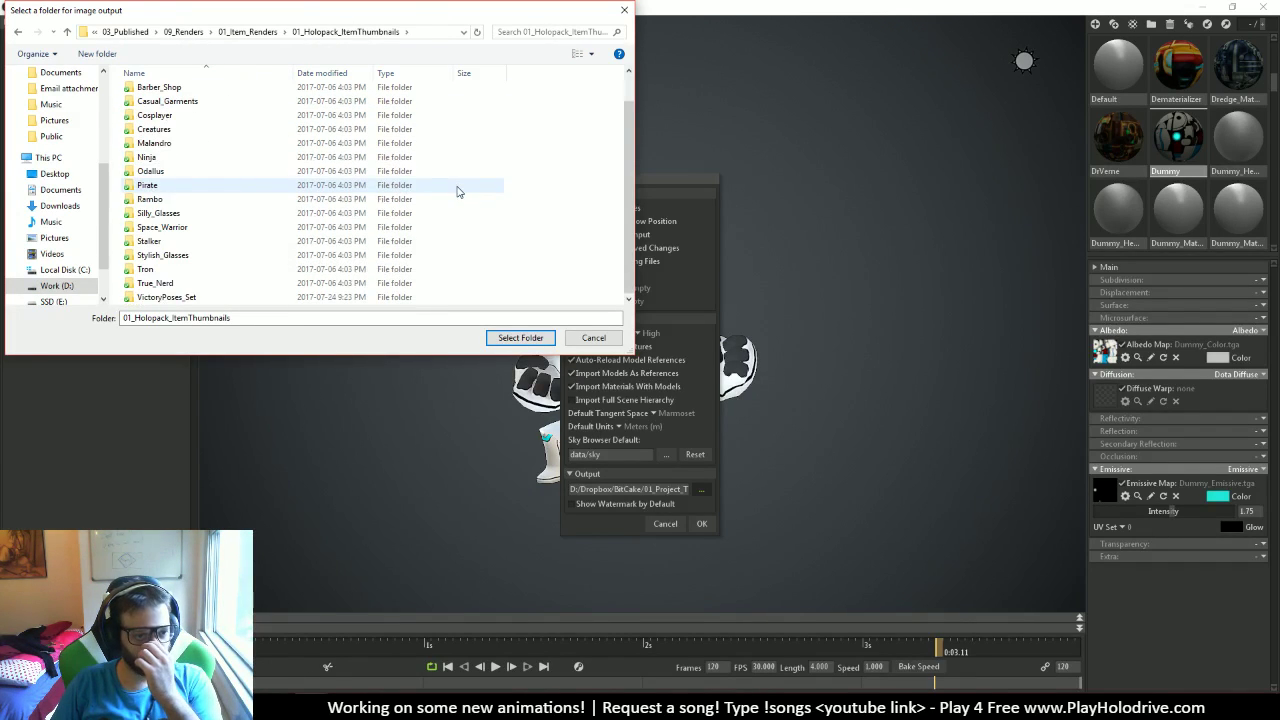
double_click(251, 296)
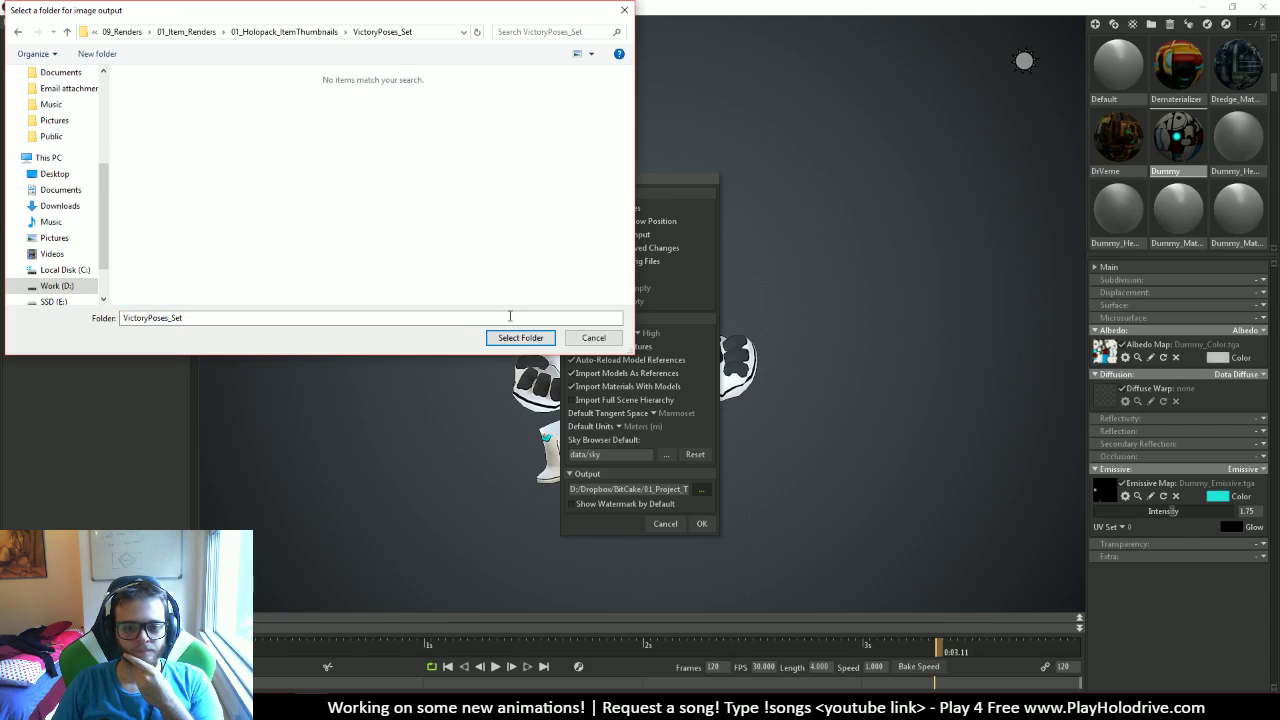
left_click(520, 337)
left_click(701, 524)
Frame the dummy larger in the main camera and capture an image of the pose
scroll(845, 524, "up", 2)
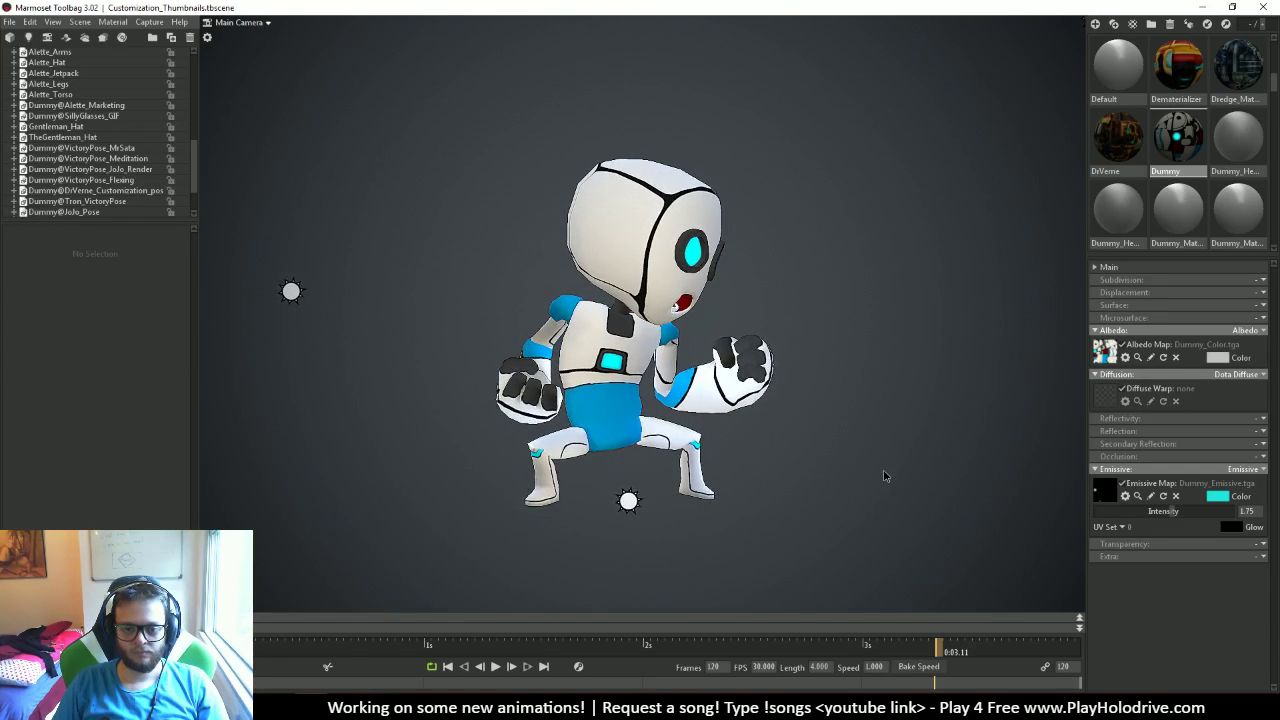
scroll(900, 482, "up", 1)
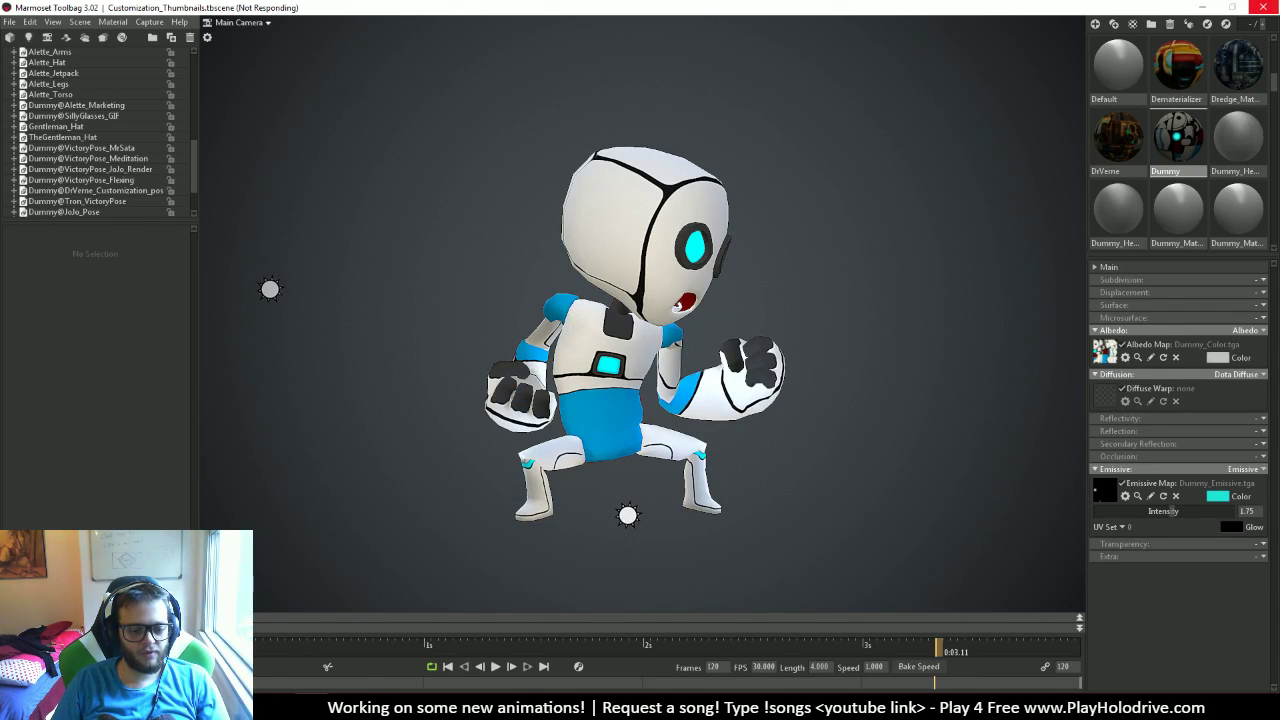
key("alt+Tab")
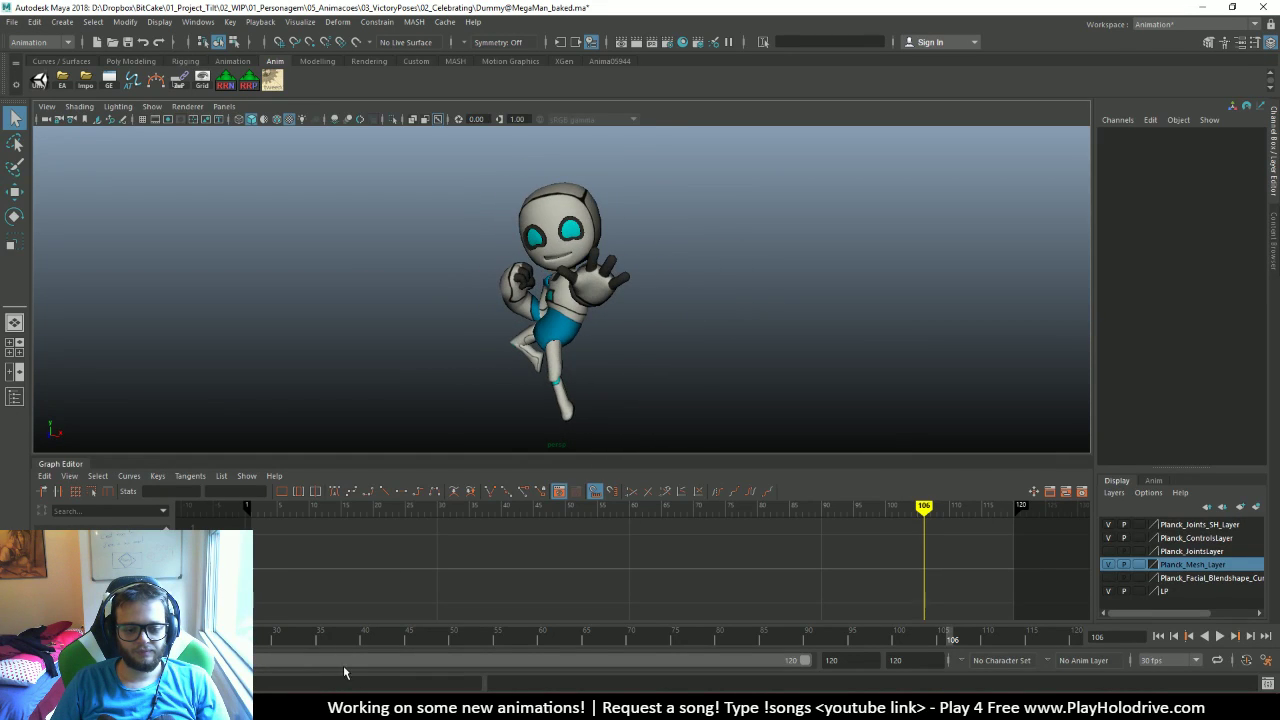
key("alt+Tab")
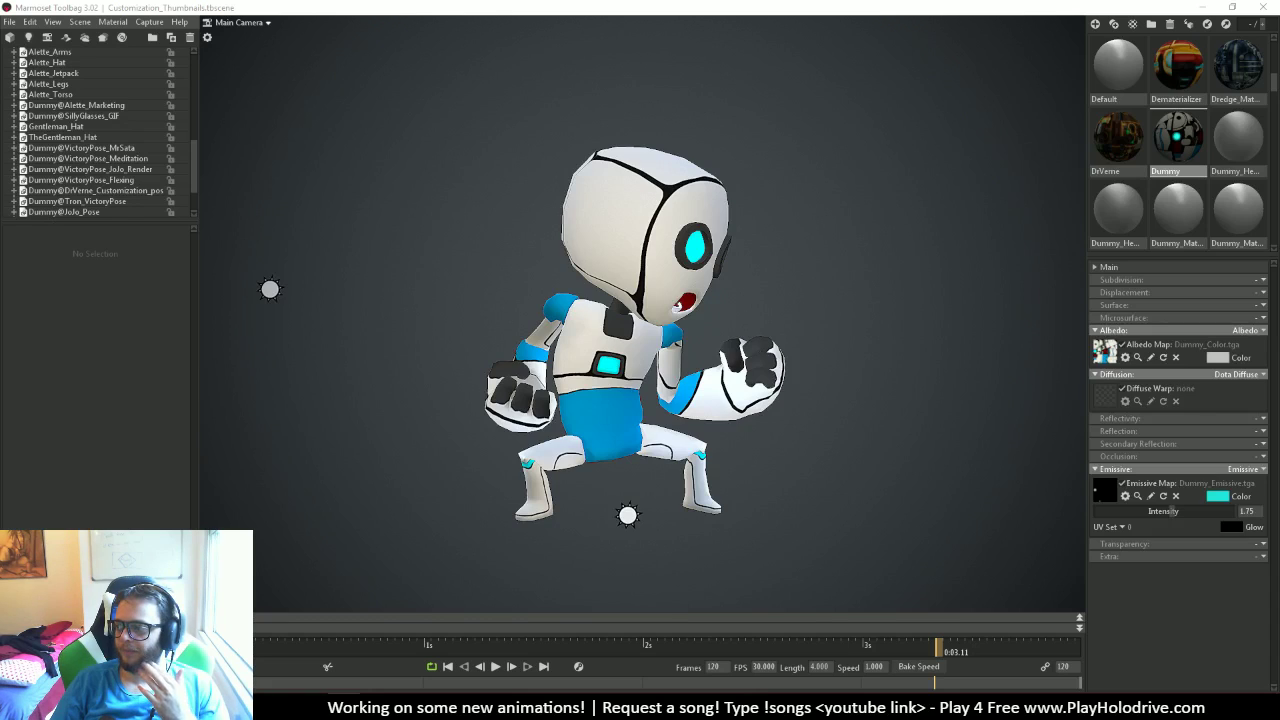
Examine the edges and outline quality of the legs, feet, torso and arms in the captured screenshot000.png in Photos
scroll(663, 285, "up", 3)
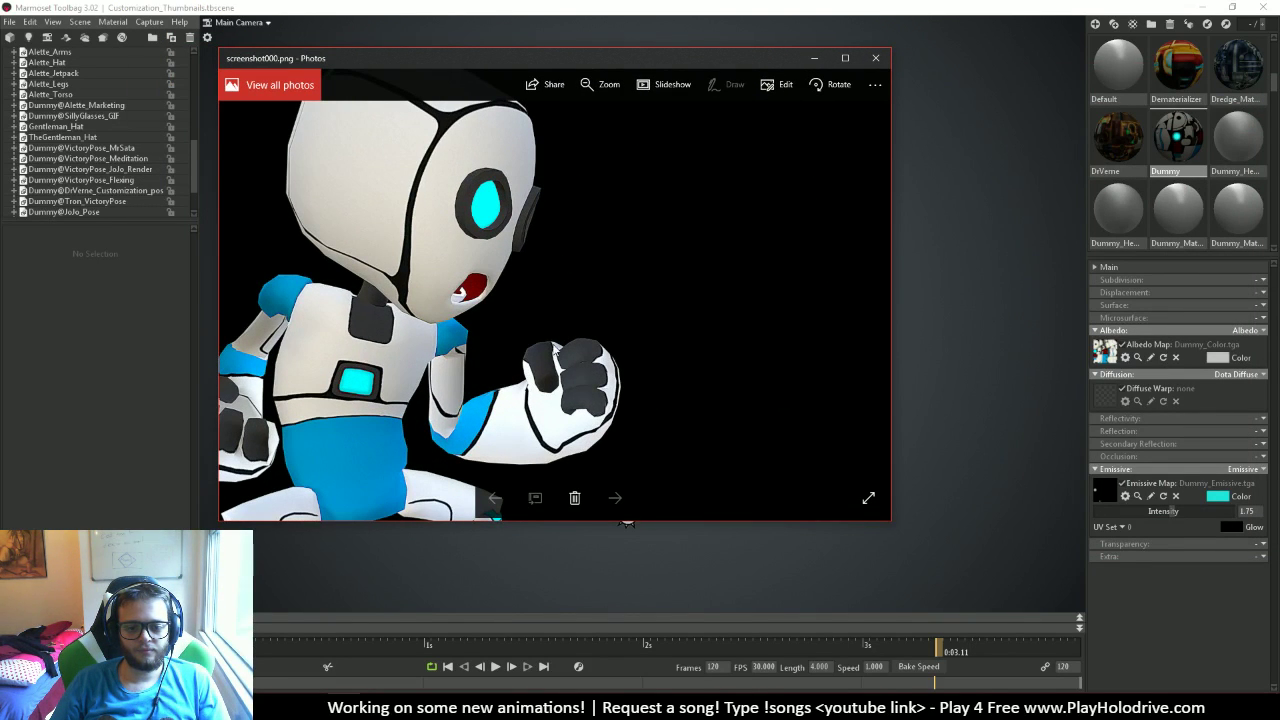
scroll(430, 400, "down", 4)
scroll(651, 405, "up", 5)
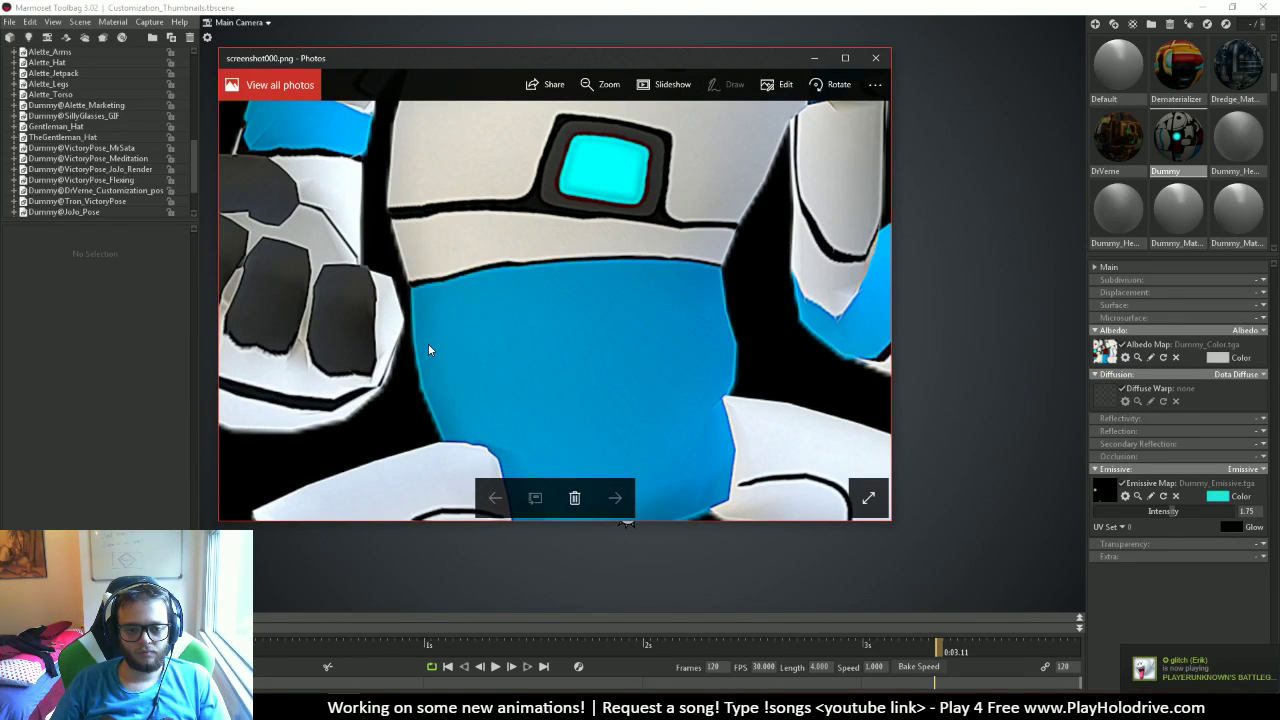
scroll(428, 347, "down", 5)
scroll(428, 343, "up", 5)
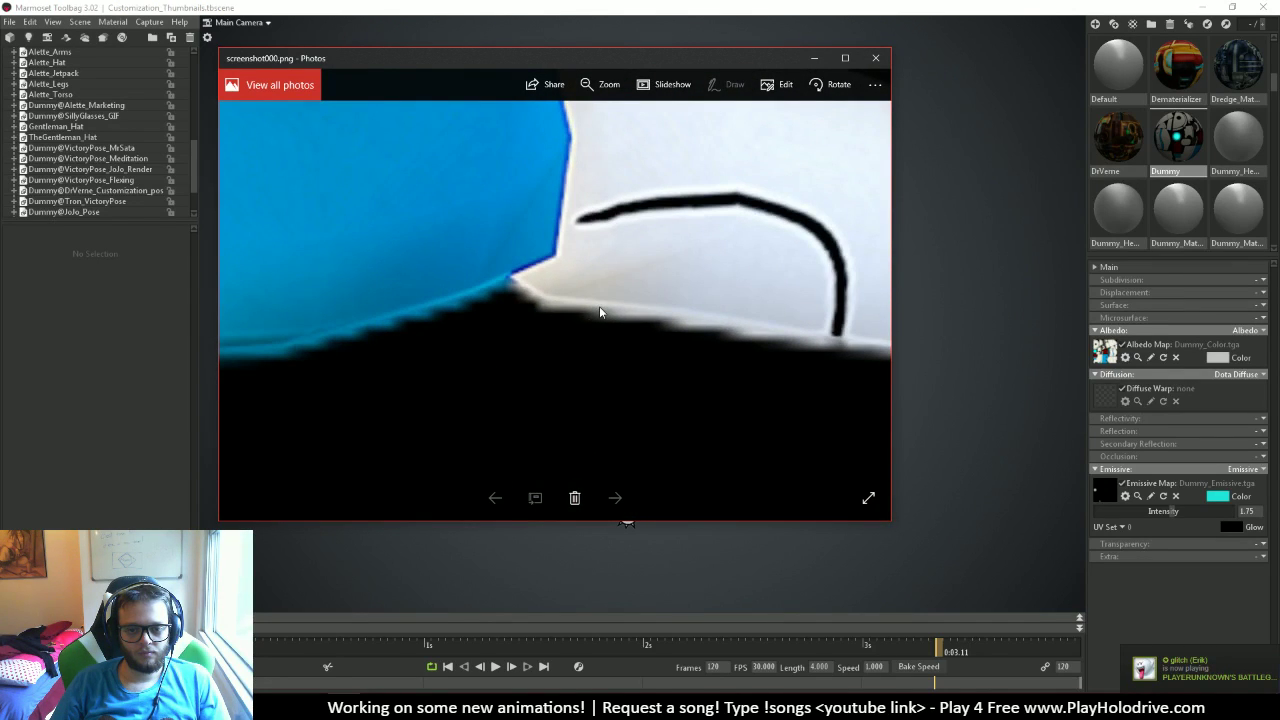
scroll(599, 310, "down", 2)
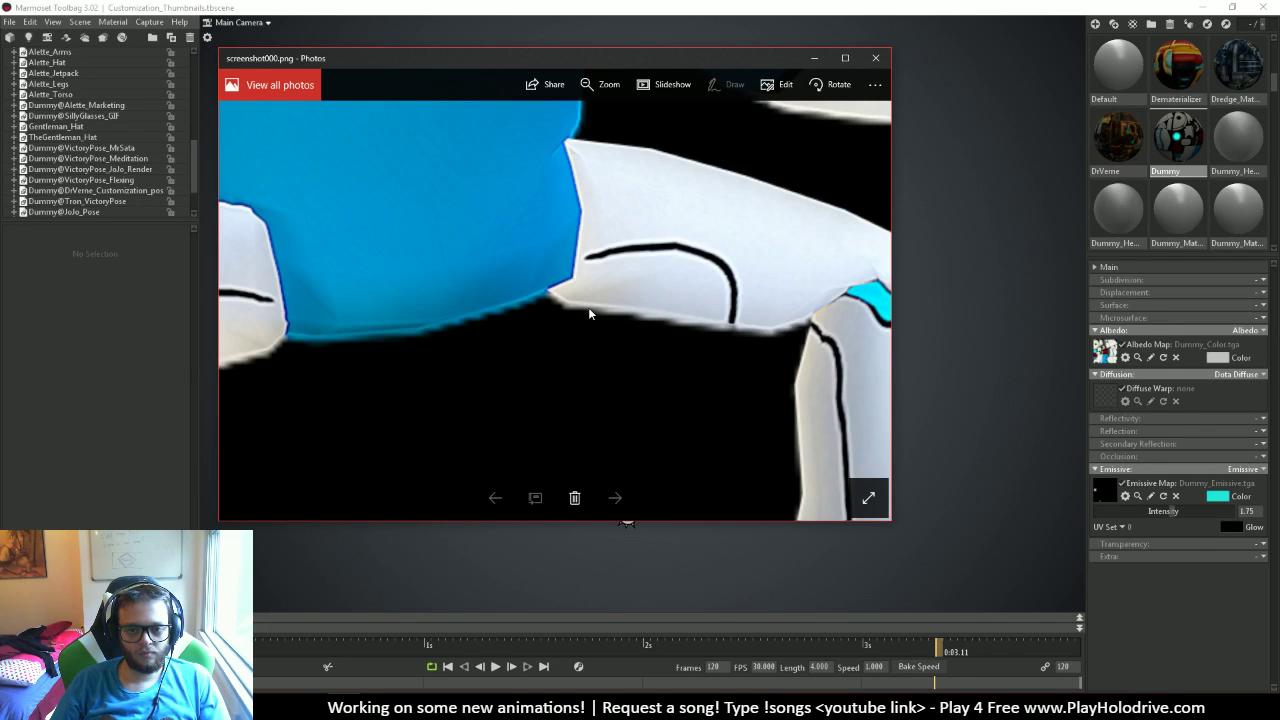
scroll(585, 313, "down", 4)
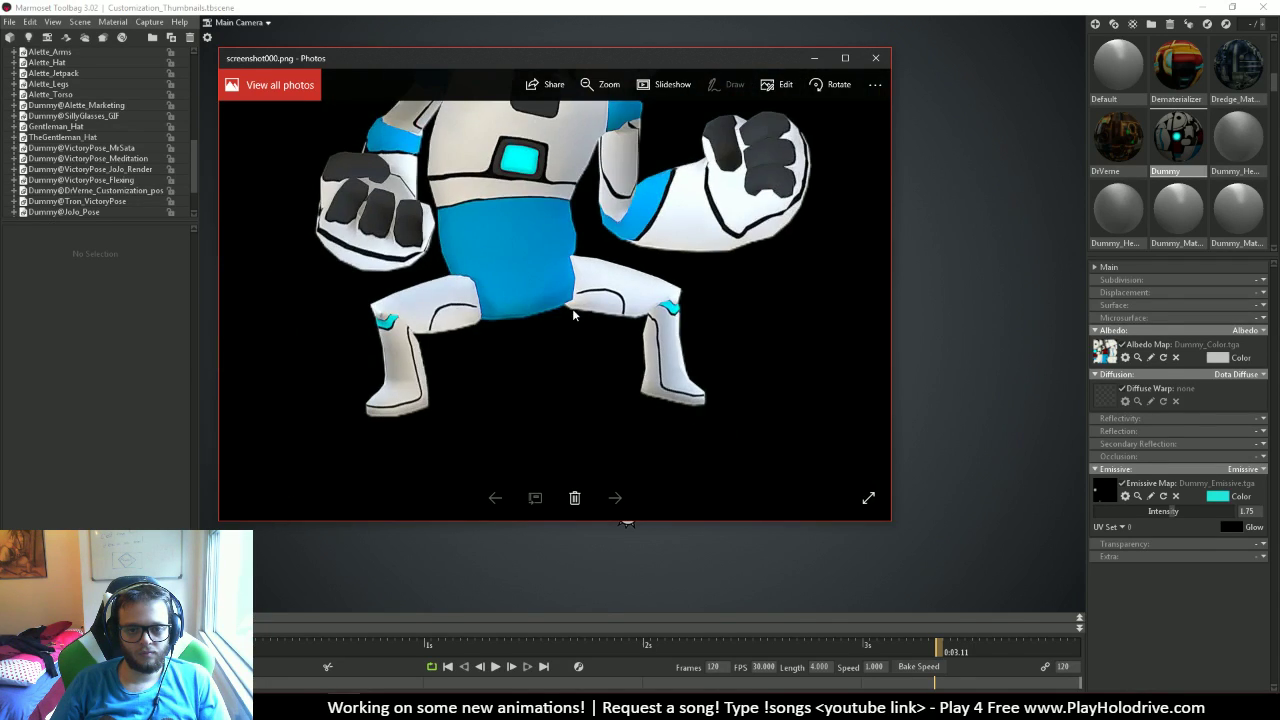
scroll(572, 314, "down", 1)
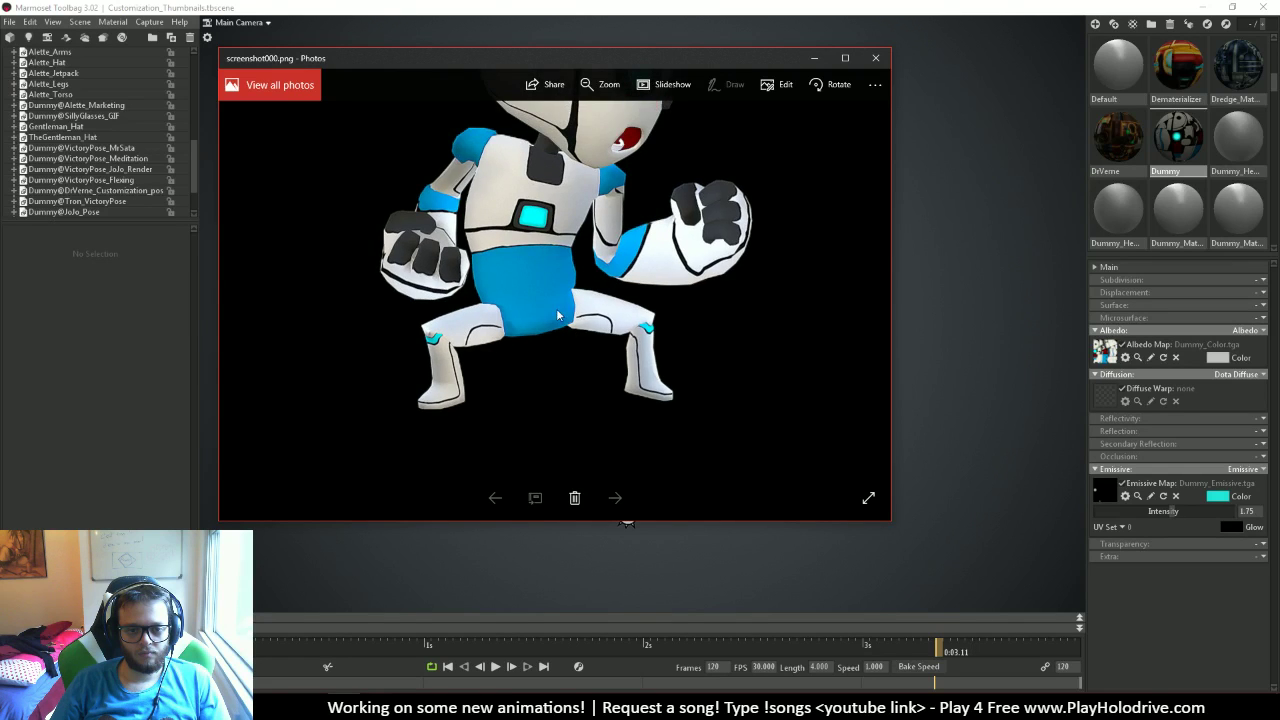
scroll(443, 320, "up", 3)
scroll(405, 485, "up", 4)
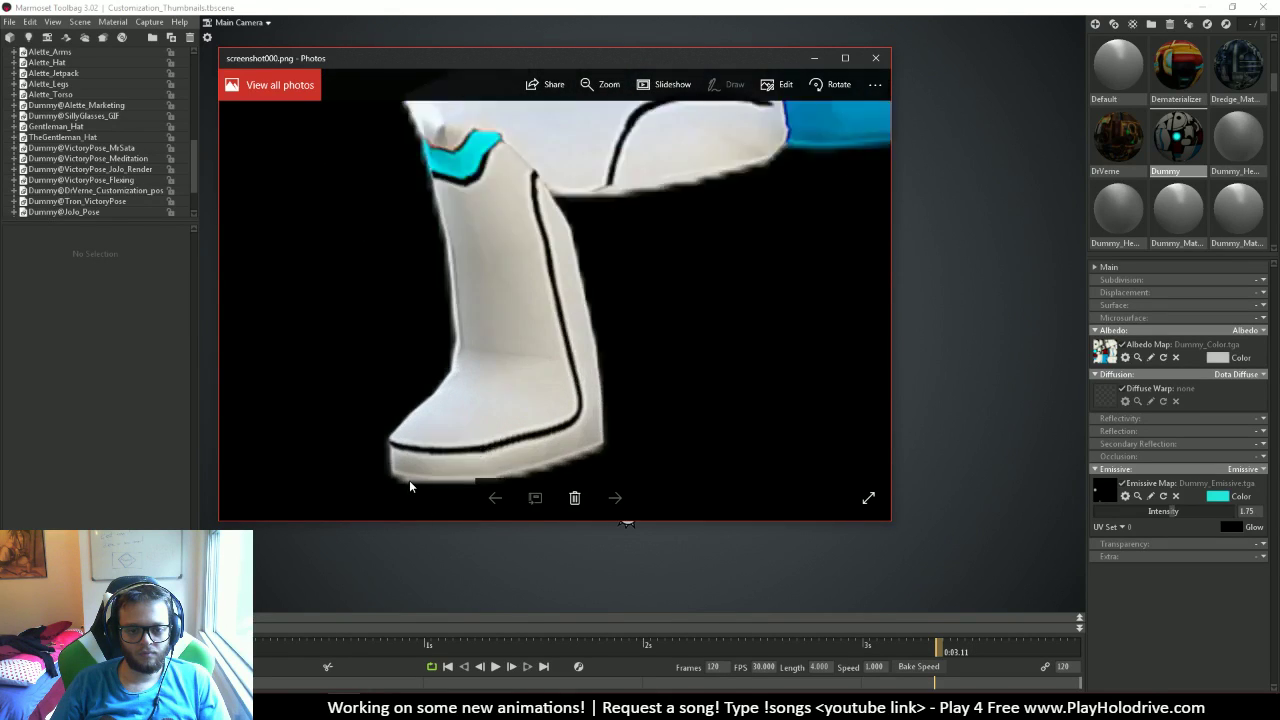
scroll(425, 474, "down", 1)
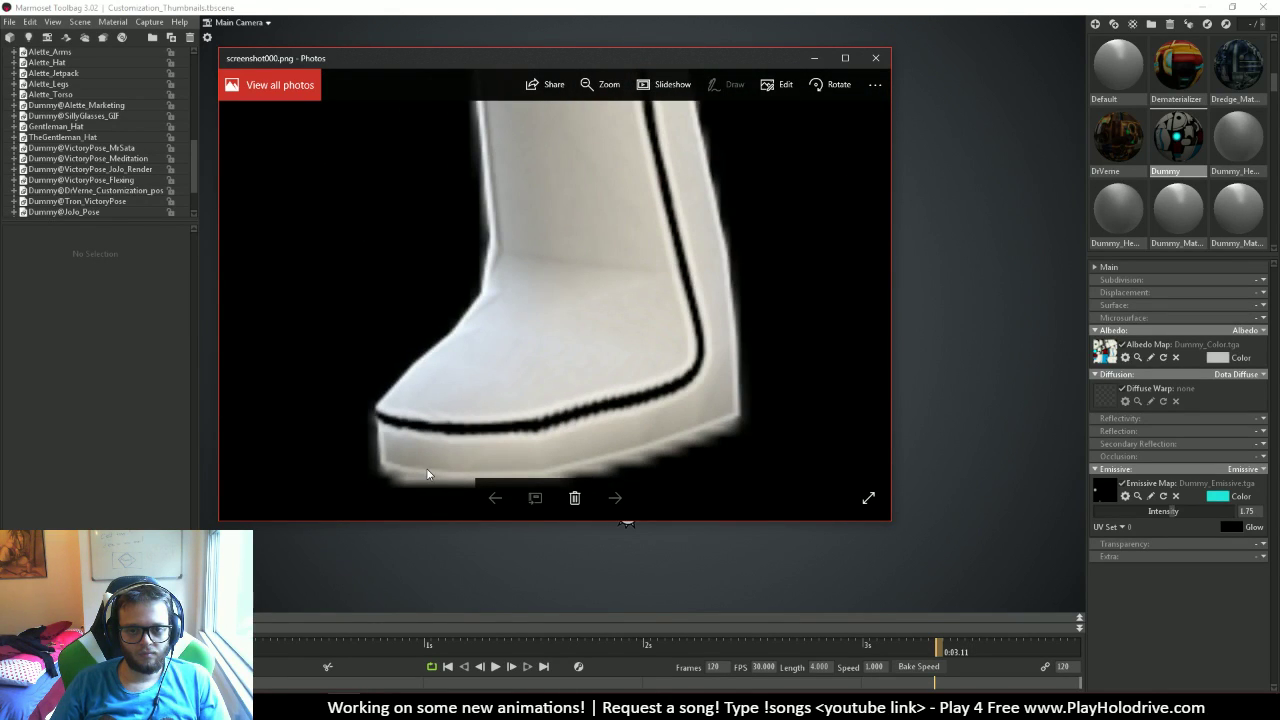
scroll(427, 474, "down", 4)
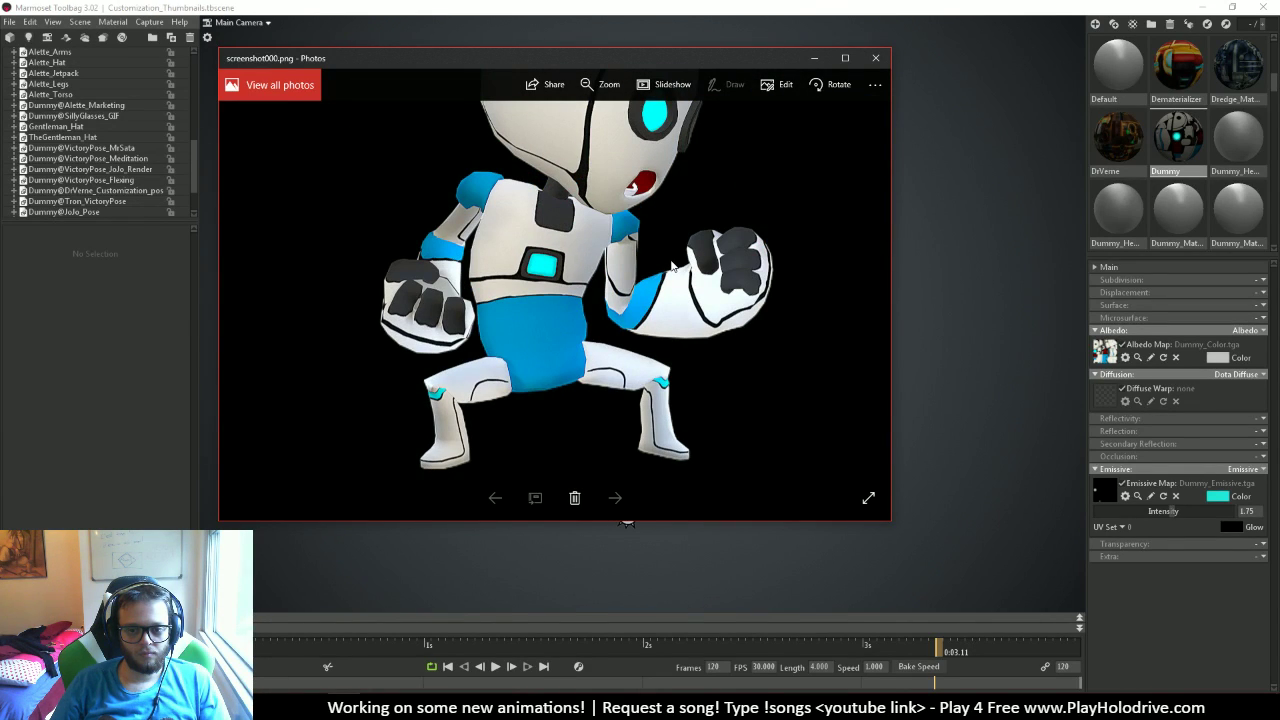
scroll(789, 351, "up", 5)
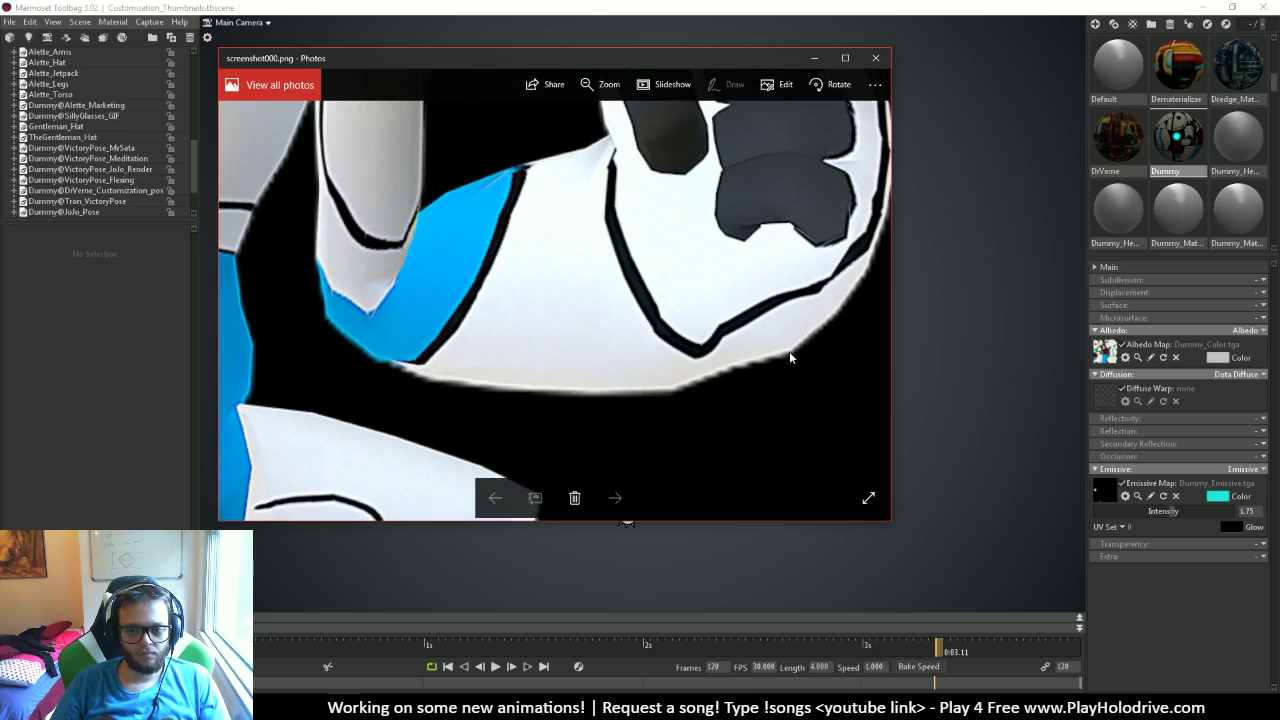
Close the screenshot000.png preview and review the Main Camera's lens and post effect settings
left_click(869, 62)
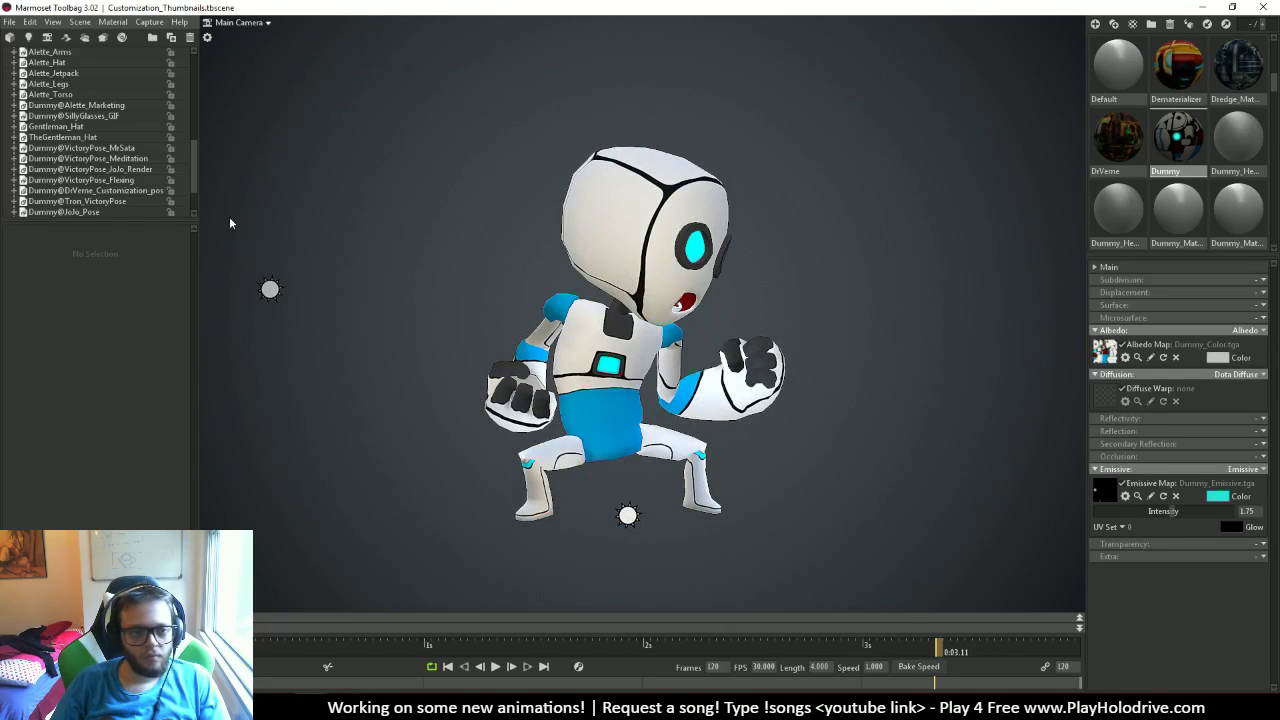
scroll(92, 126, "up", 5)
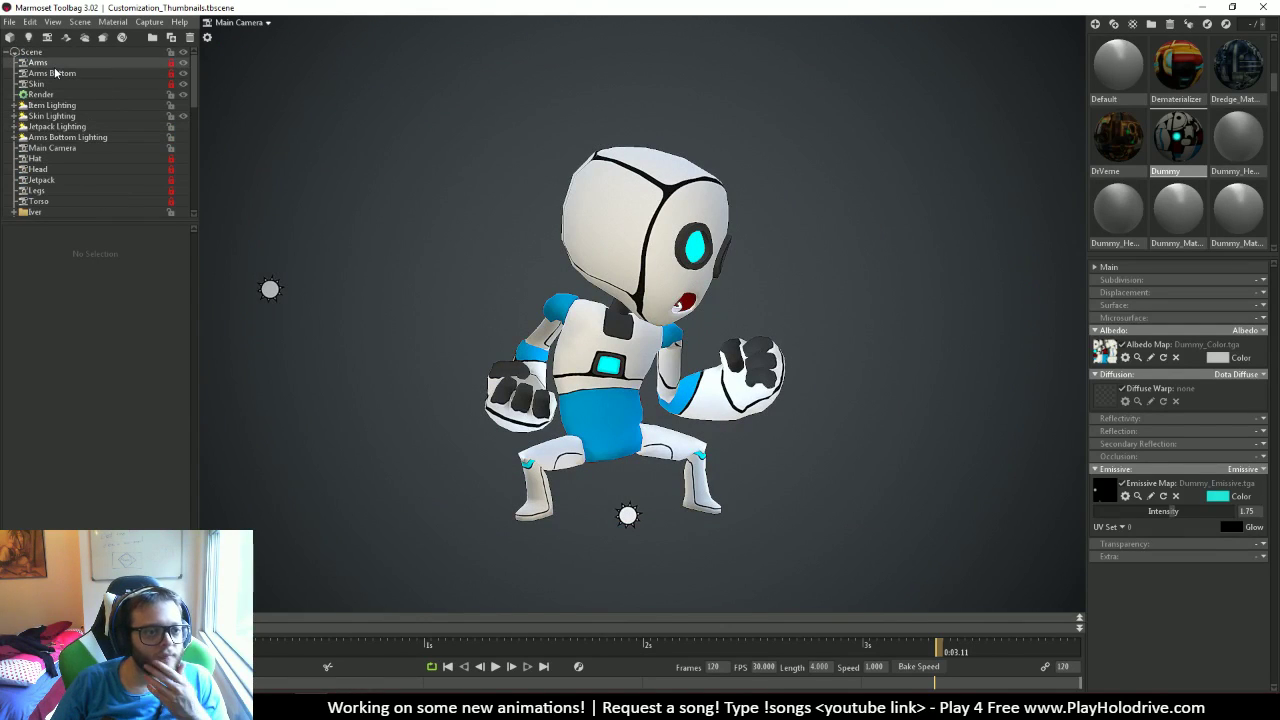
left_click(76, 148)
scroll(127, 454, "down", 1)
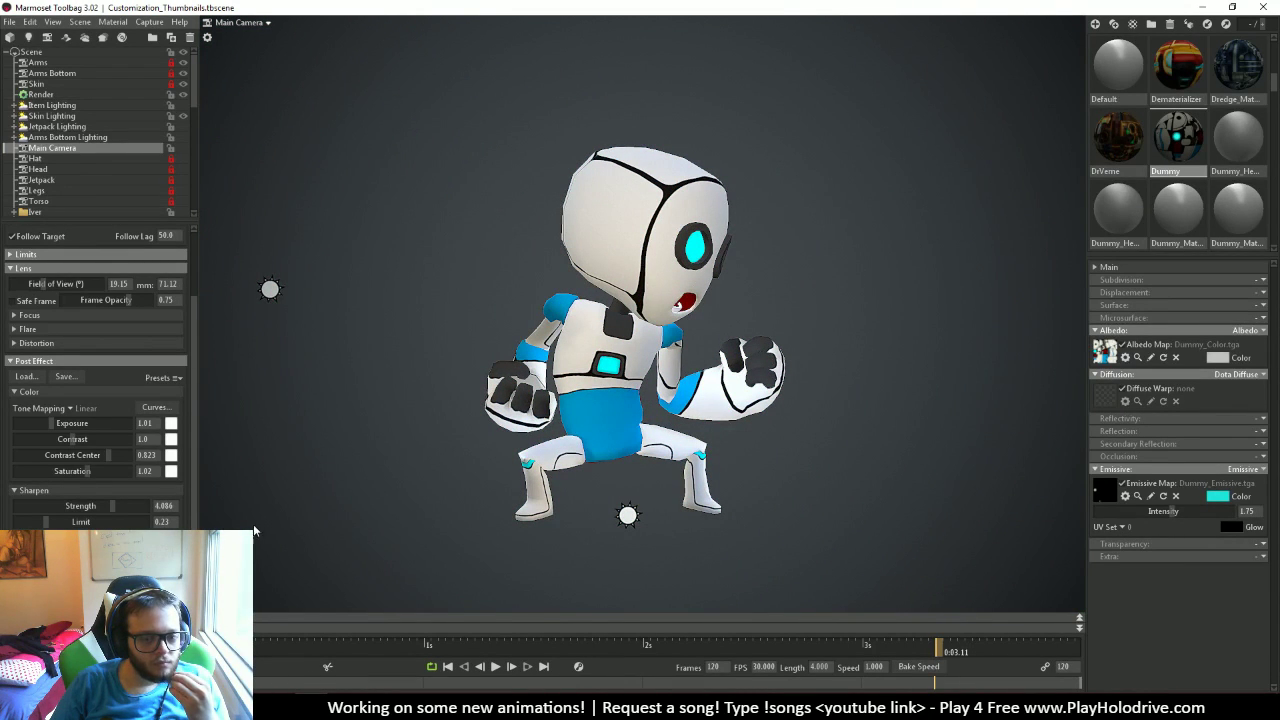
left_click(396, 520)
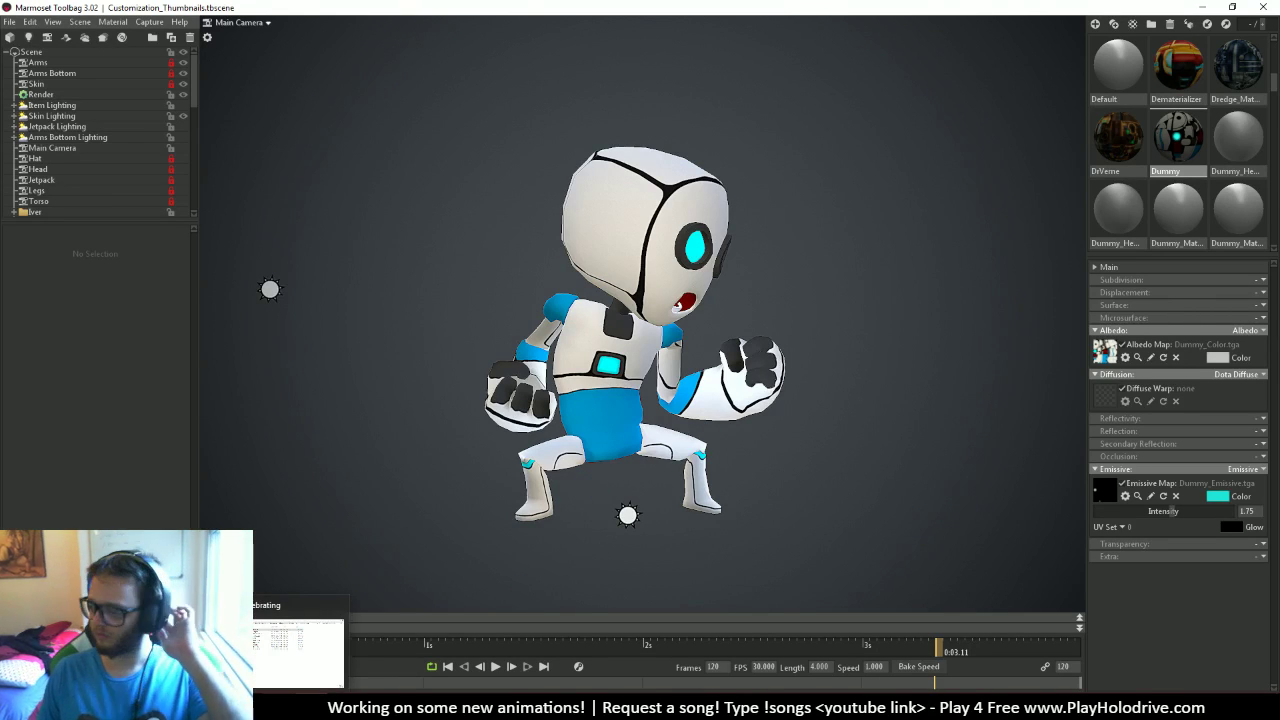
mouse_move(318, 712)
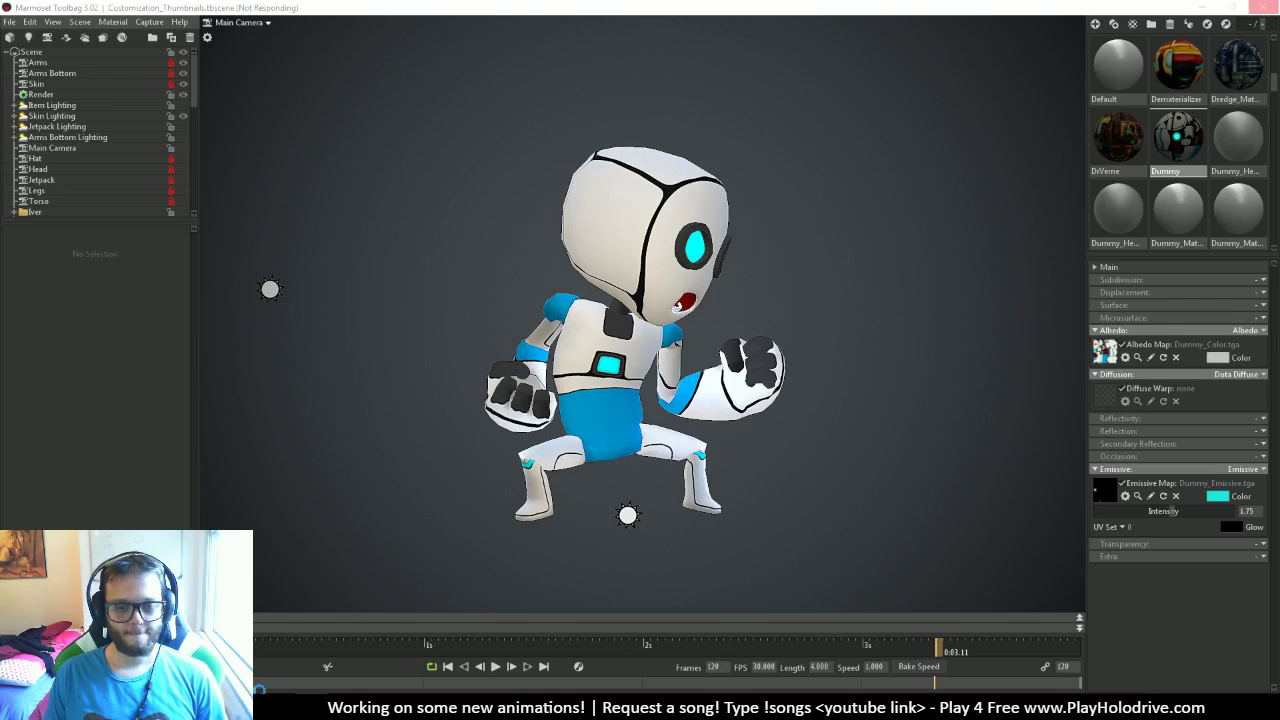
key("alt+Tab")
scroll(452, 186, "down", 5)
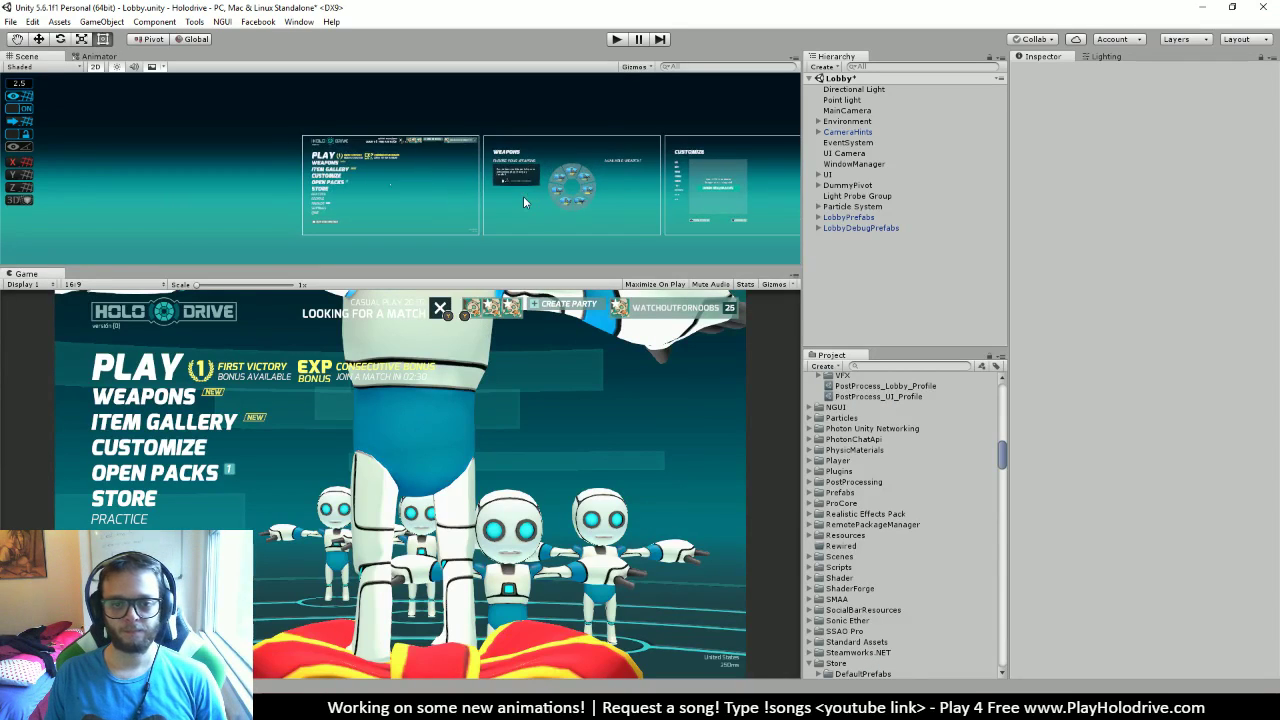
scroll(482, 185, "up", 2)
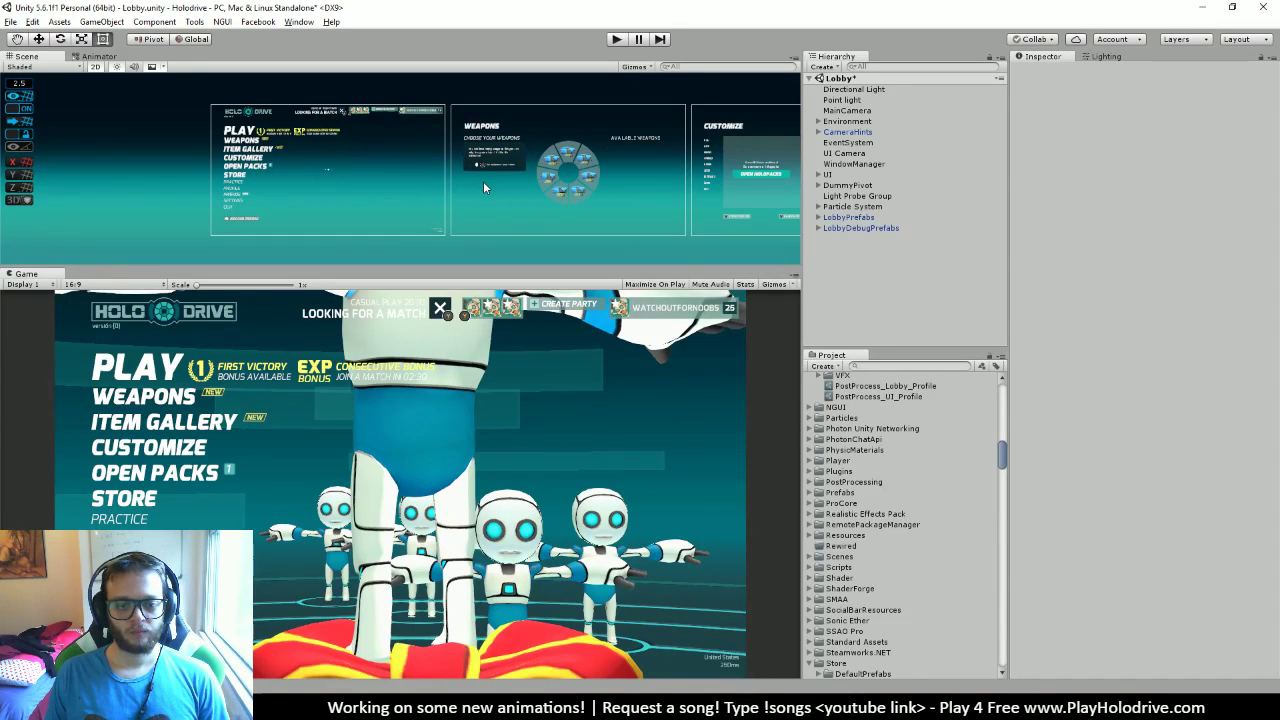
scroll(955, 445, "up", 10)
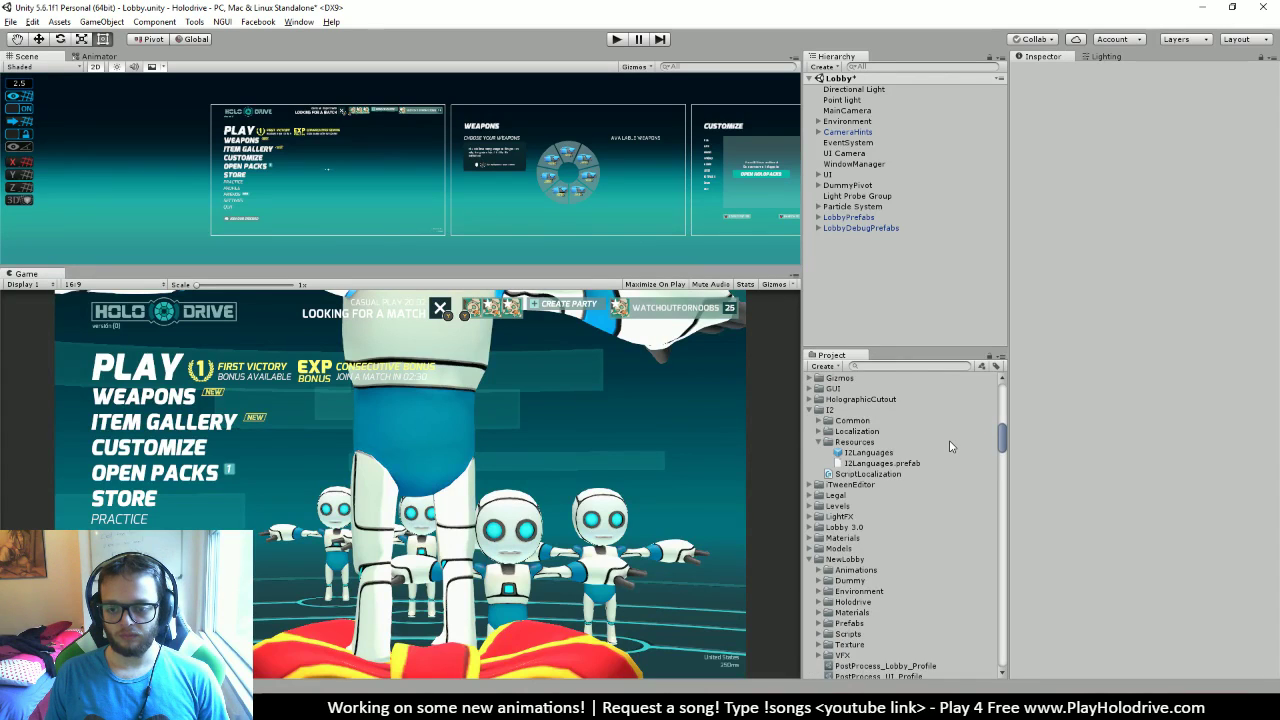
left_click(868, 503)
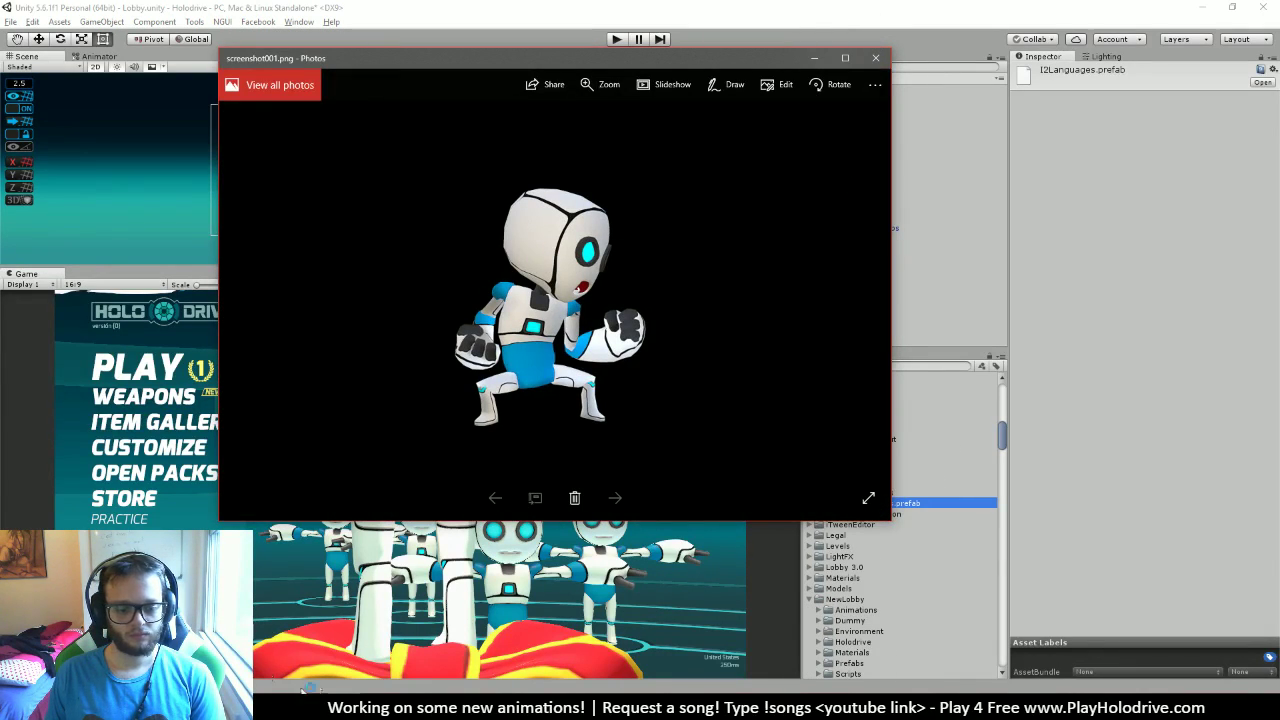
Examine the edge quality of the arms and legs in screenshot001.png up close, and close the preview
scroll(613, 326, "up", 5)
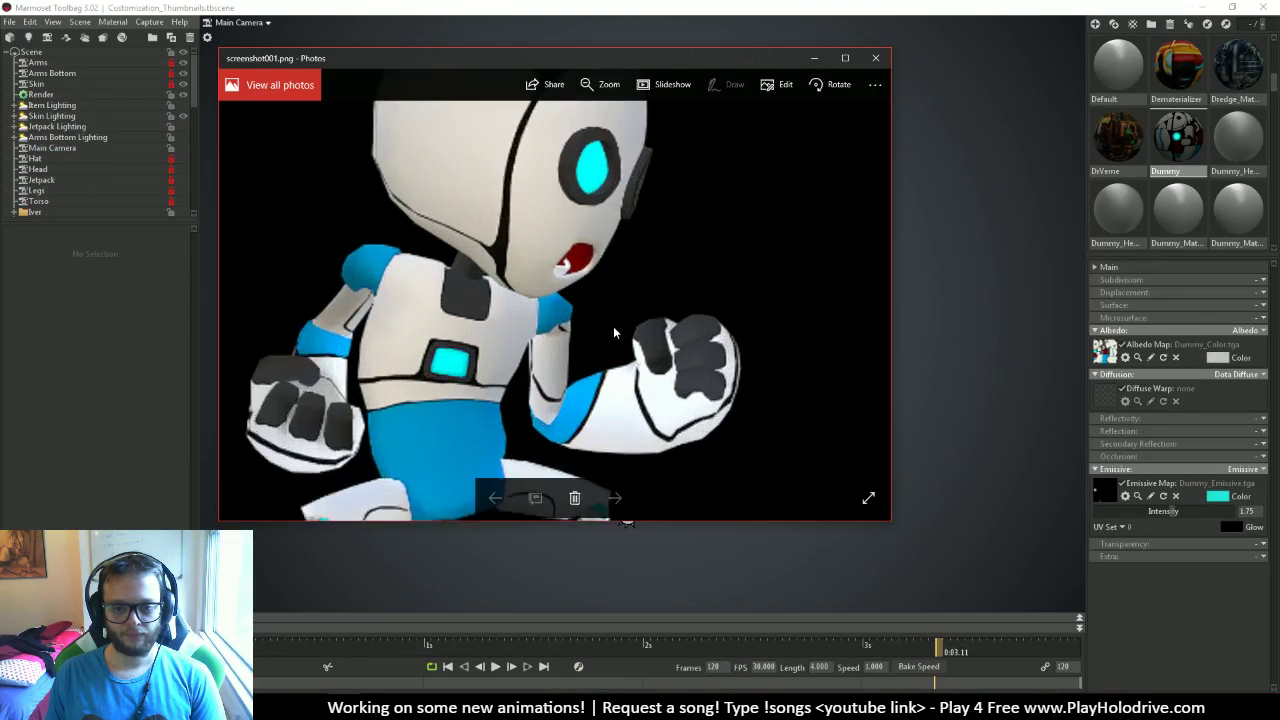
scroll(756, 415, "up", 5)
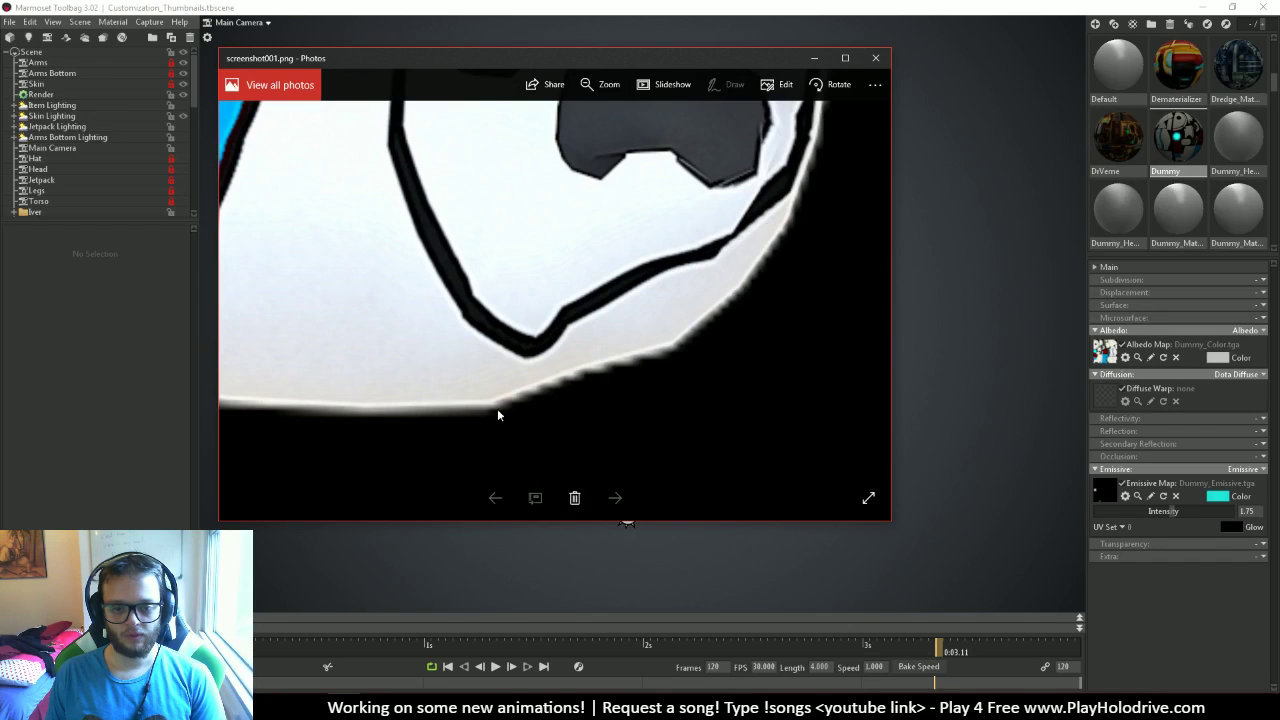
scroll(307, 390, "down", 5)
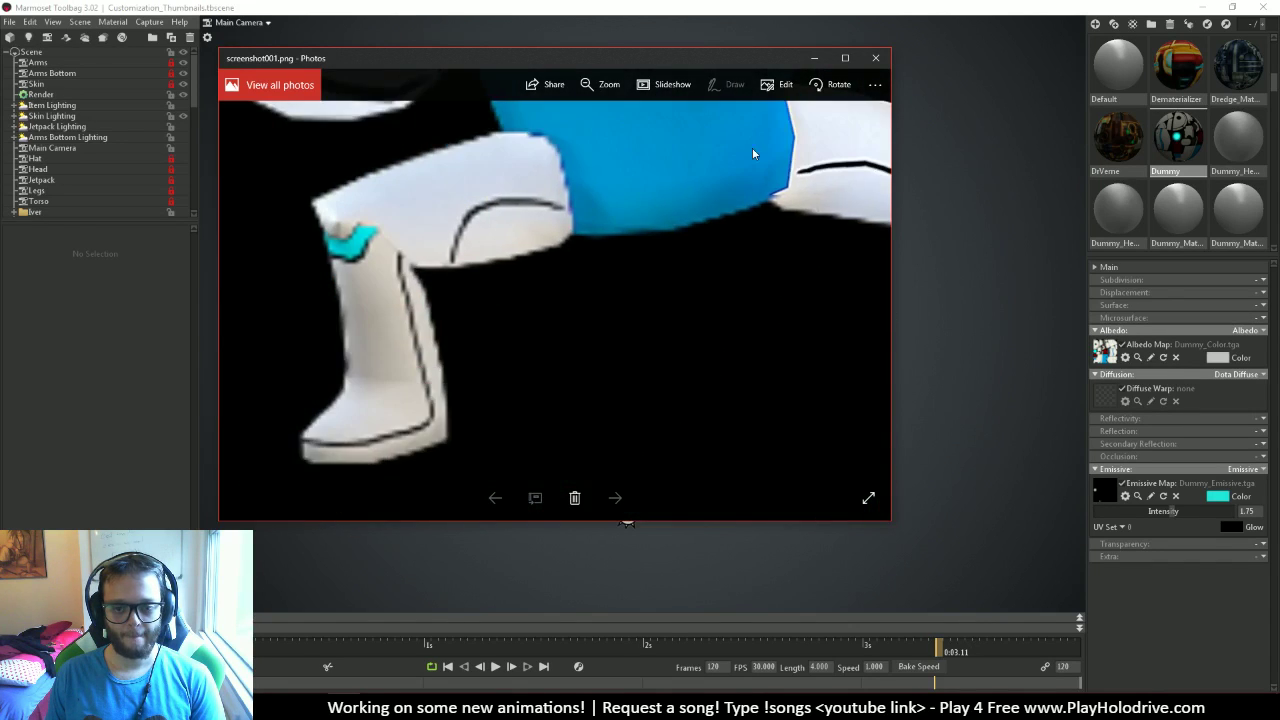
scroll(390, 205, "up", 3)
scroll(440, 270, "down", 6)
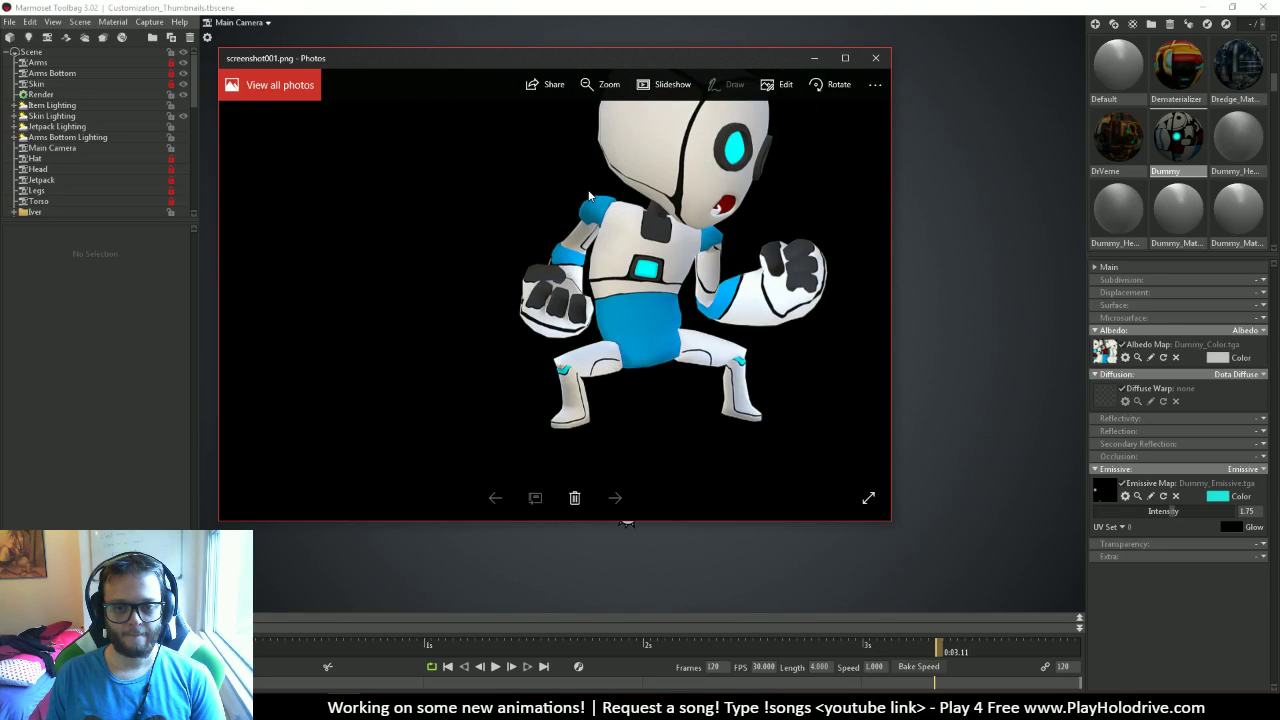
scroll(589, 196, "down", 1)
left_click(874, 58)
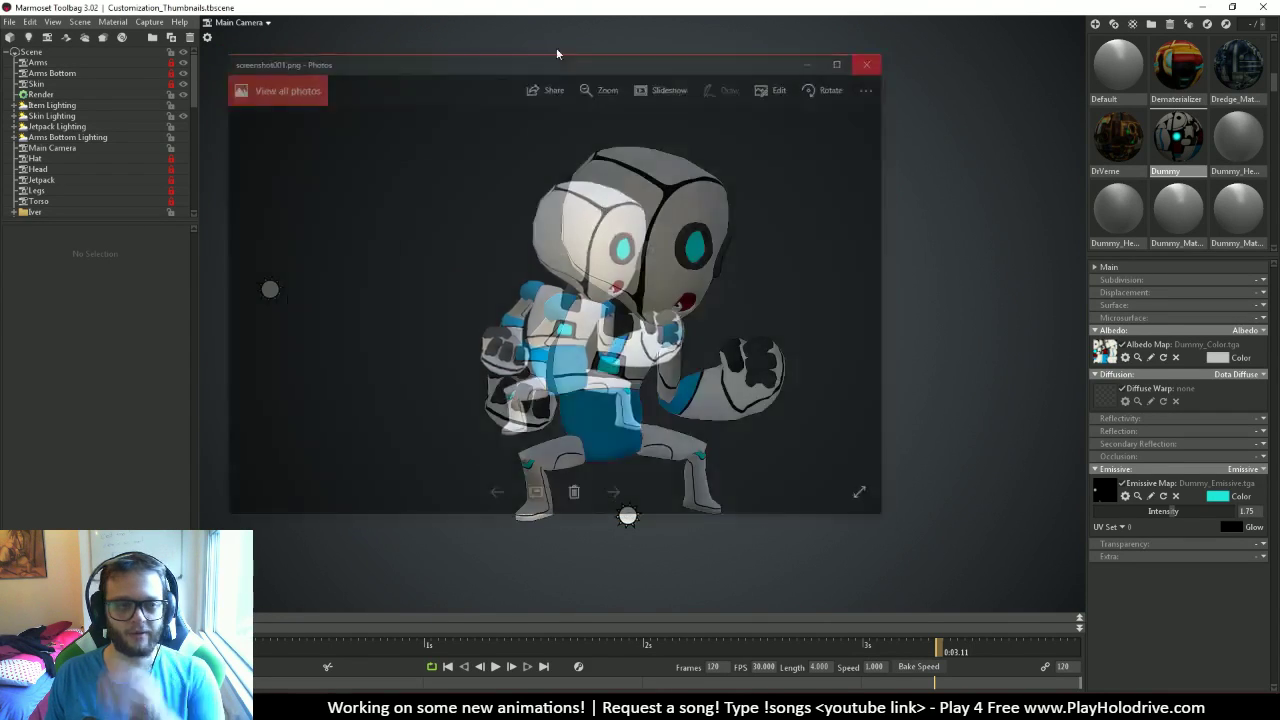
Check the image resolution, sampling and format in the capture settings without changing them
left_click(142, 22)
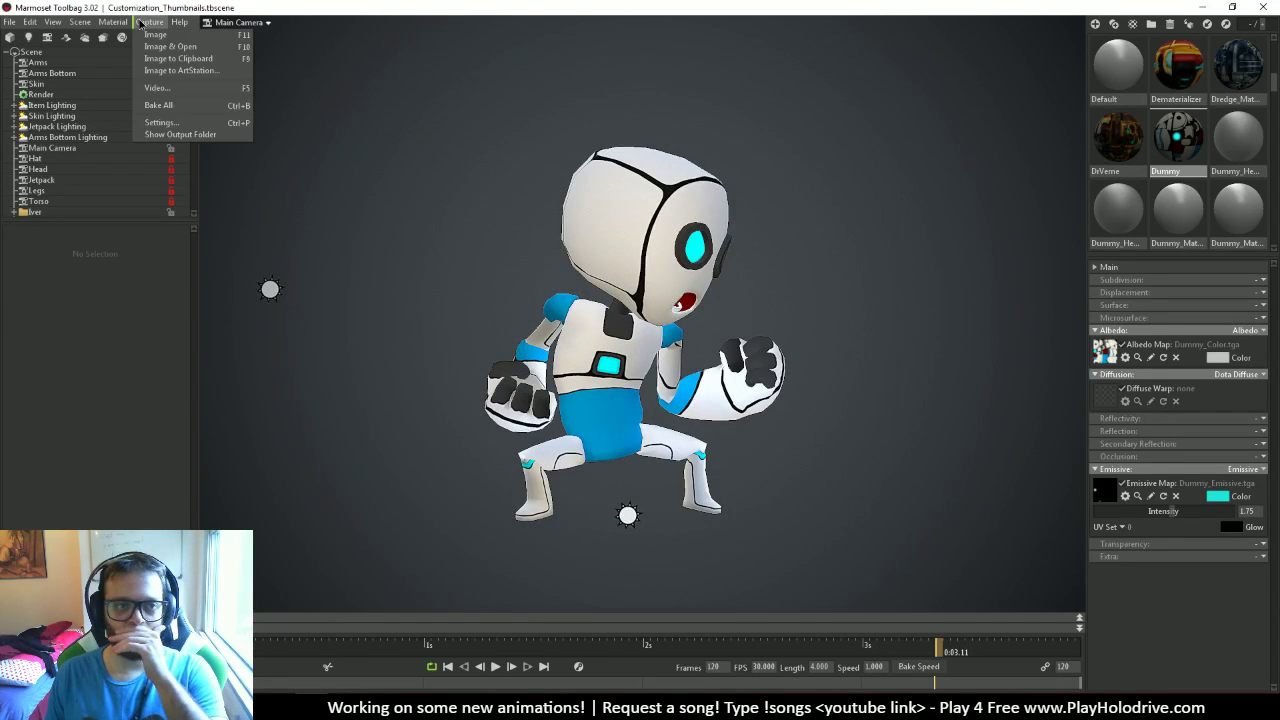
left_click(160, 122)
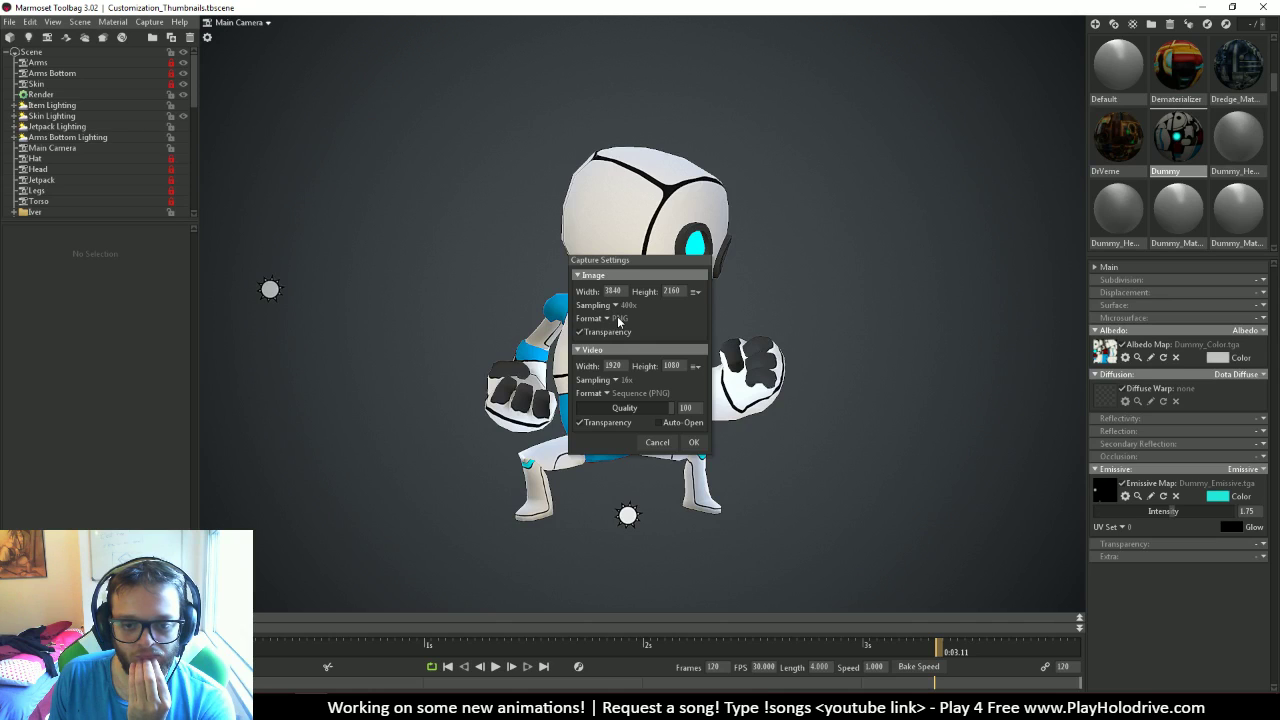
left_click(656, 443)
Hide the Dummy@Akuma model, show Dummy@JoJo_Pose instead, capture an image of it and close the preview
scroll(120, 215, "down", 5)
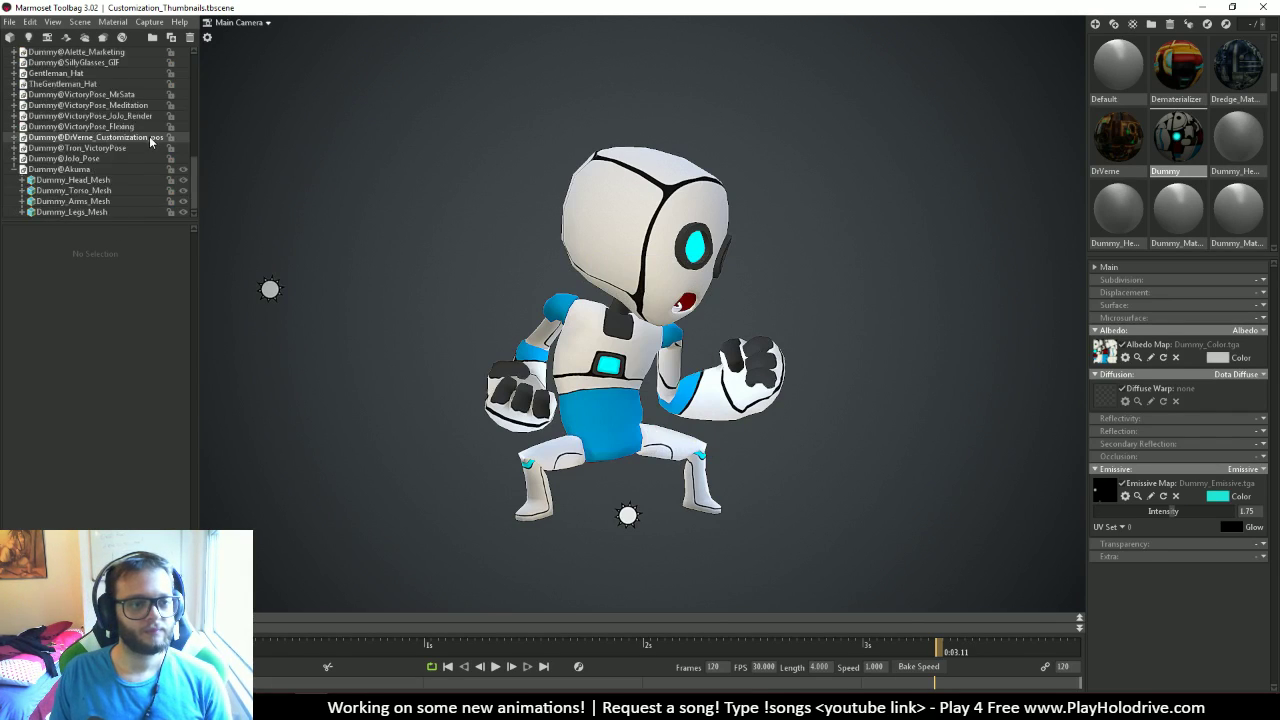
left_click(183, 169)
left_click(183, 158)
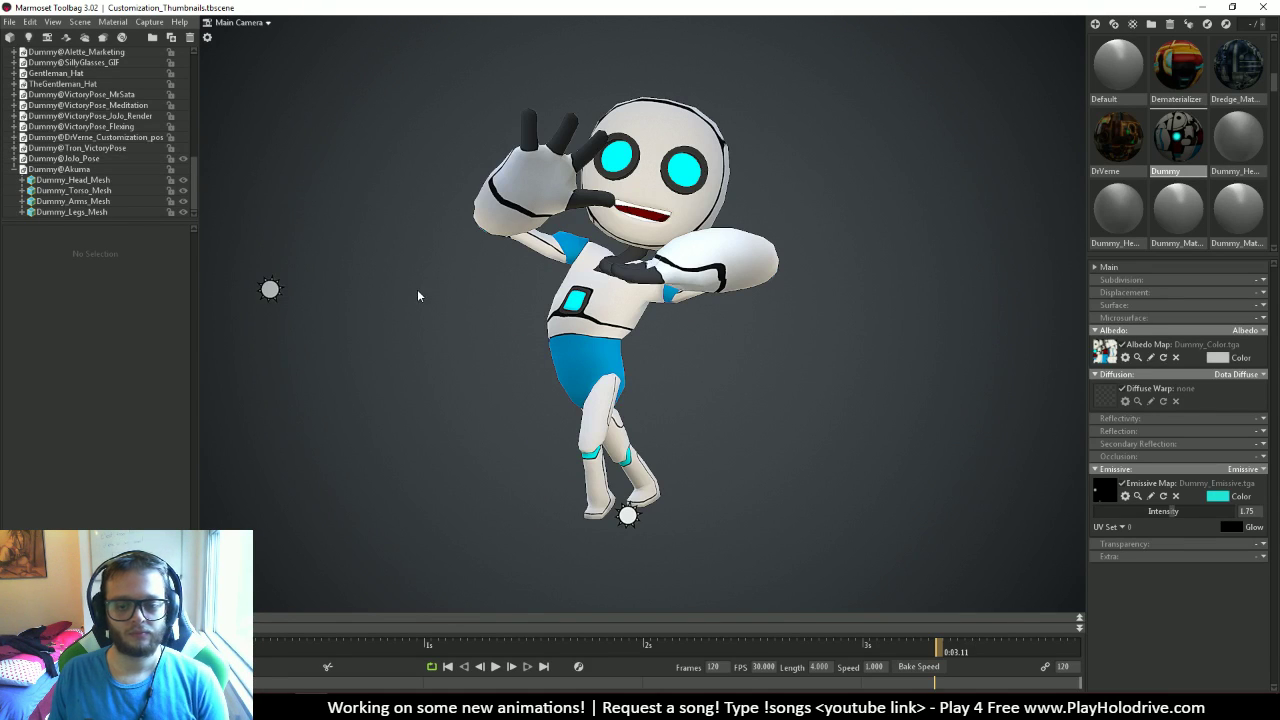
left_click_drag(423, 283, 494, 320)
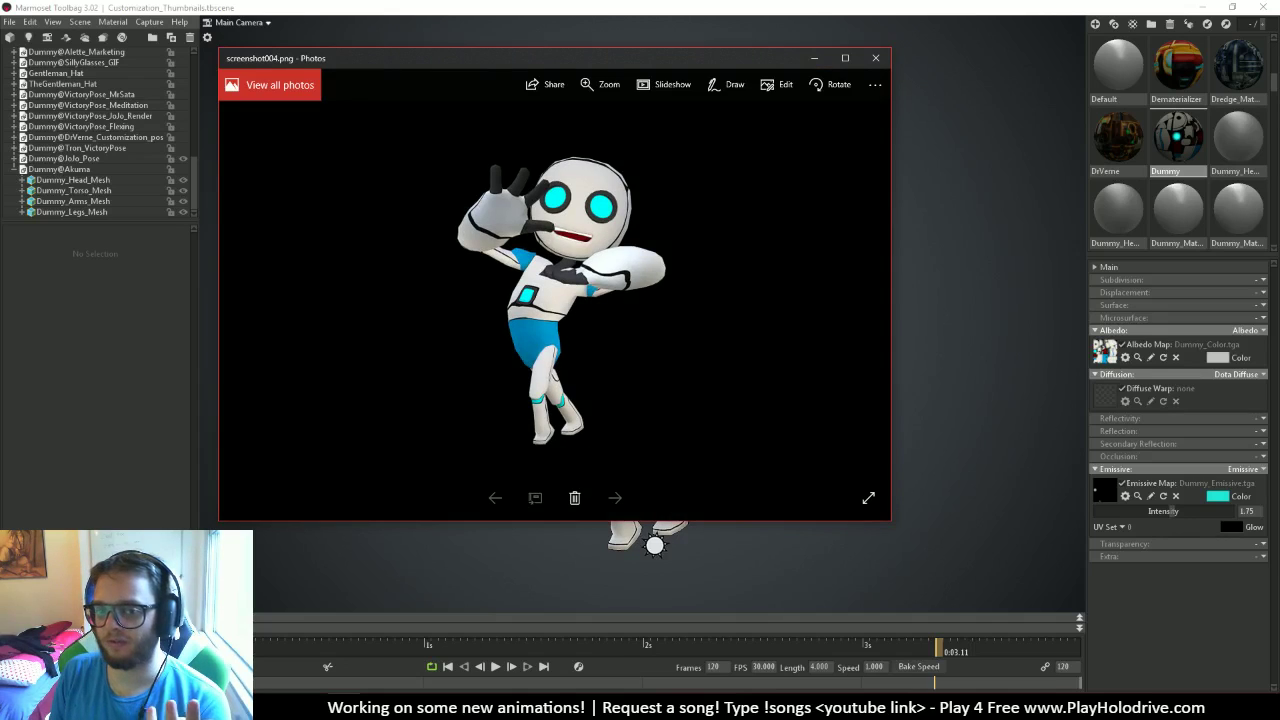
left_click(876, 58)
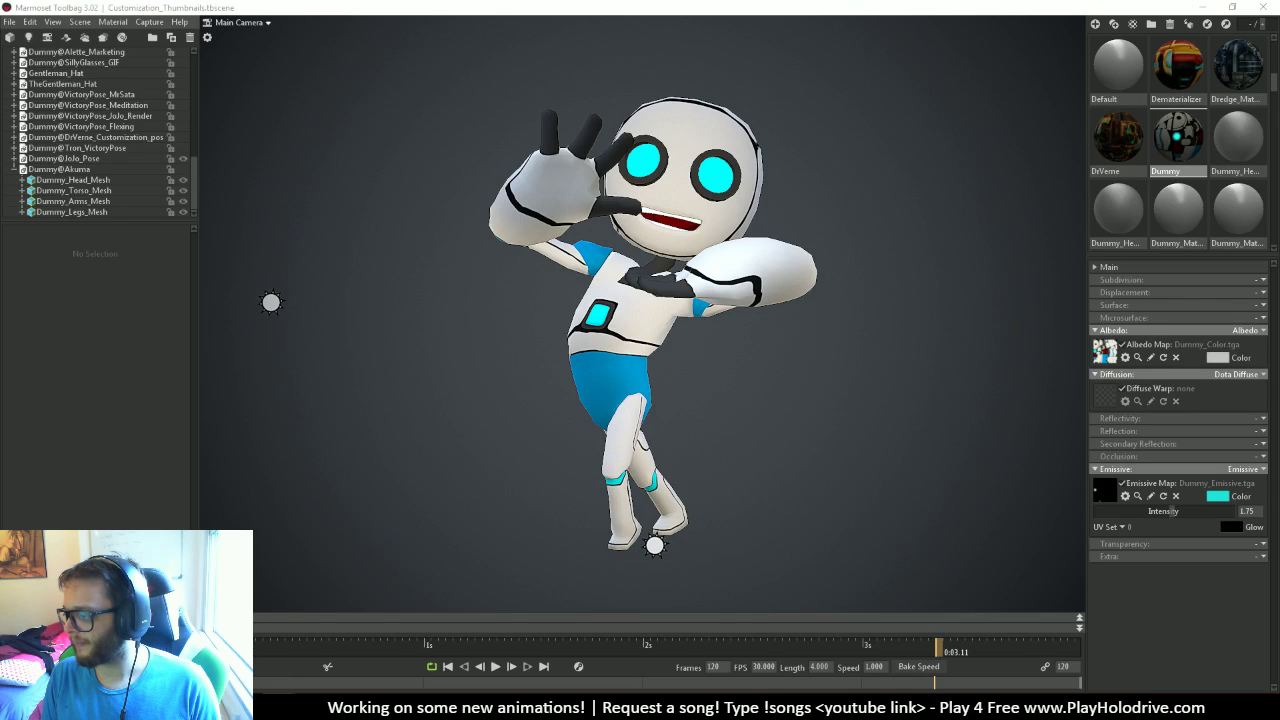
Open the VictoryPoses_Set renders and compare the new JoJo pose capture with the earlier pose images
key("alt+Tab")
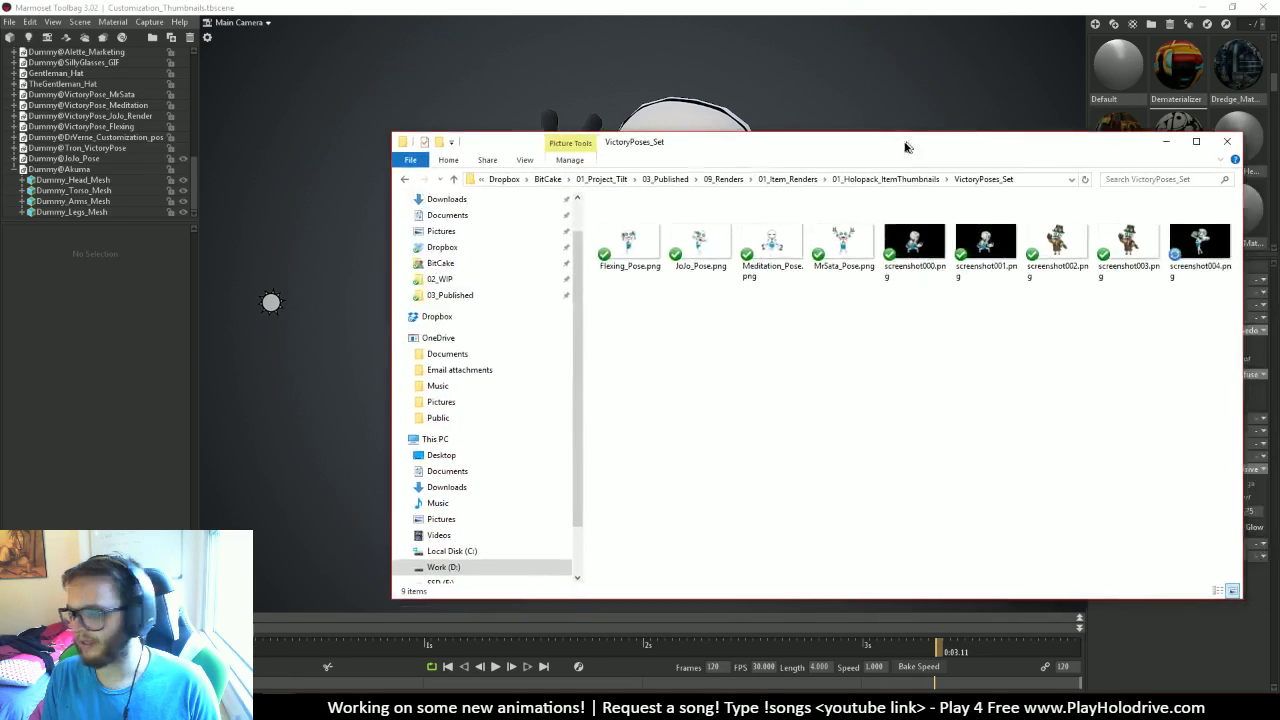
double_click(640, 225)
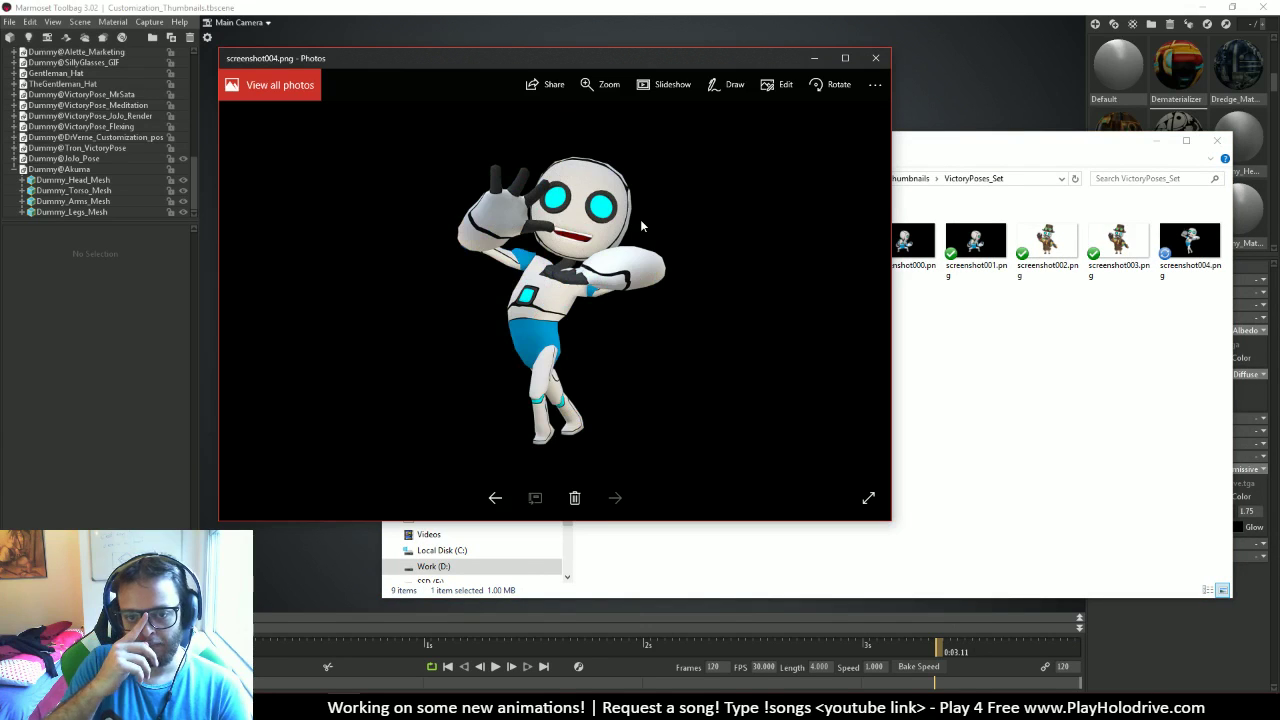
key("Left")
key("Left")
key("Left")
key("Left")
key("Left")
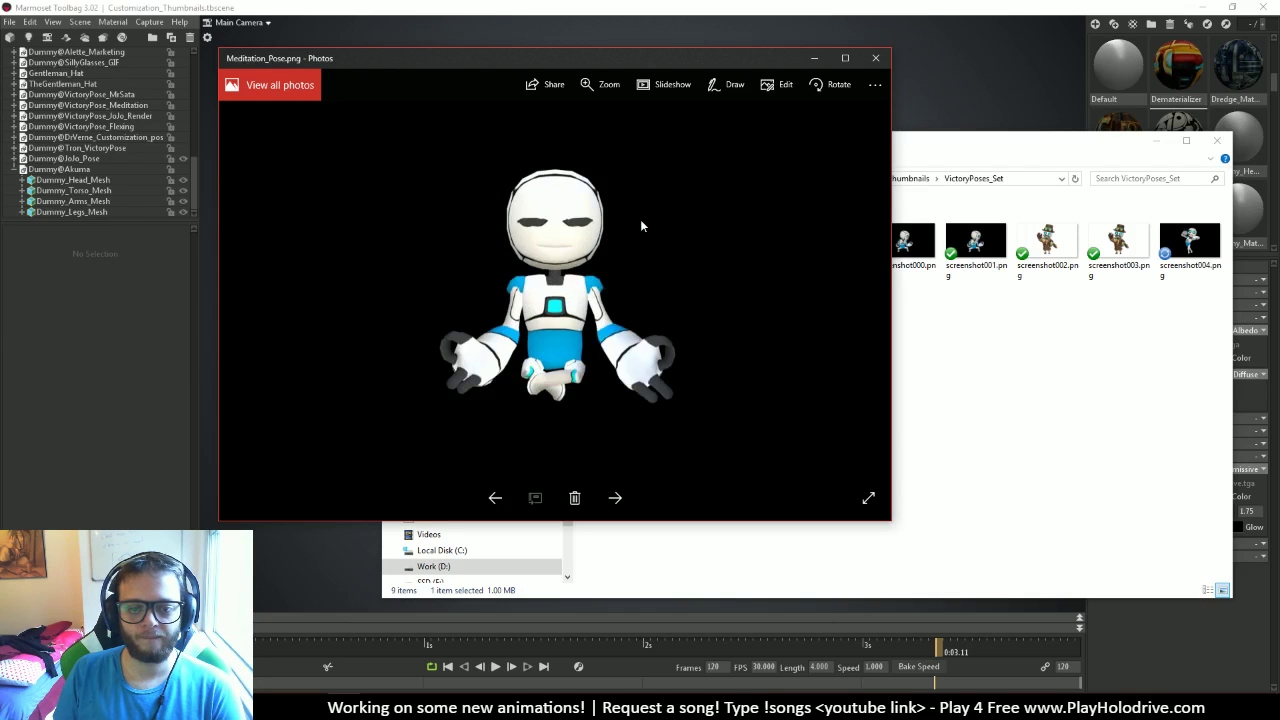
key("Right")
key("Right")
key("Right")
key("Right")
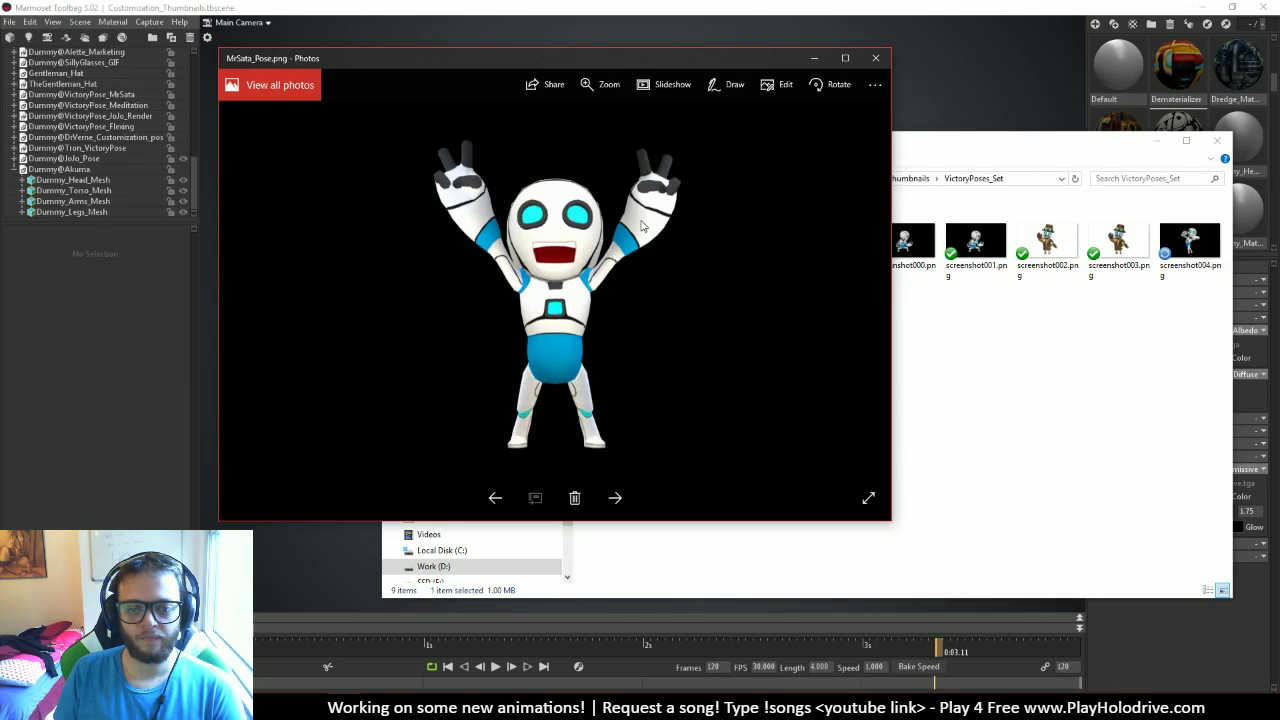
key("Right")
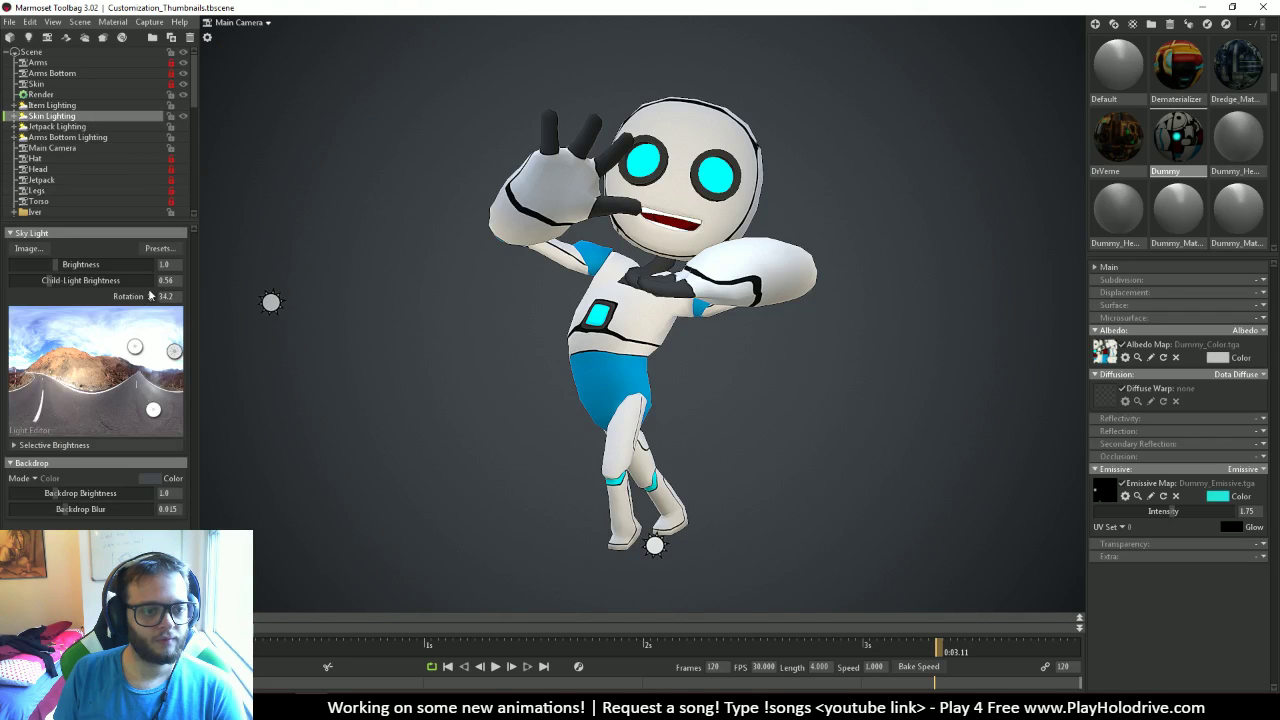
Try a sky light brightness of 1.5 for Skin Lighting
left_click_drag(56, 264, 64, 266)
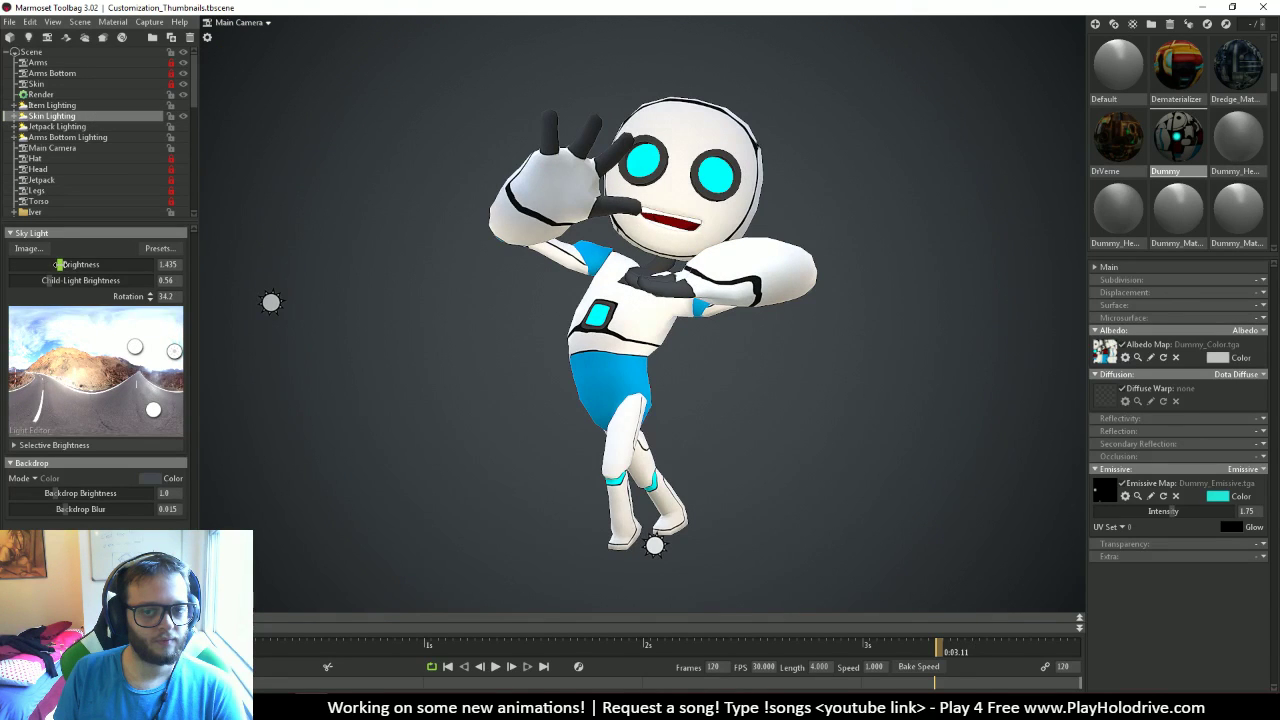
left_click(167, 264)
type("15")
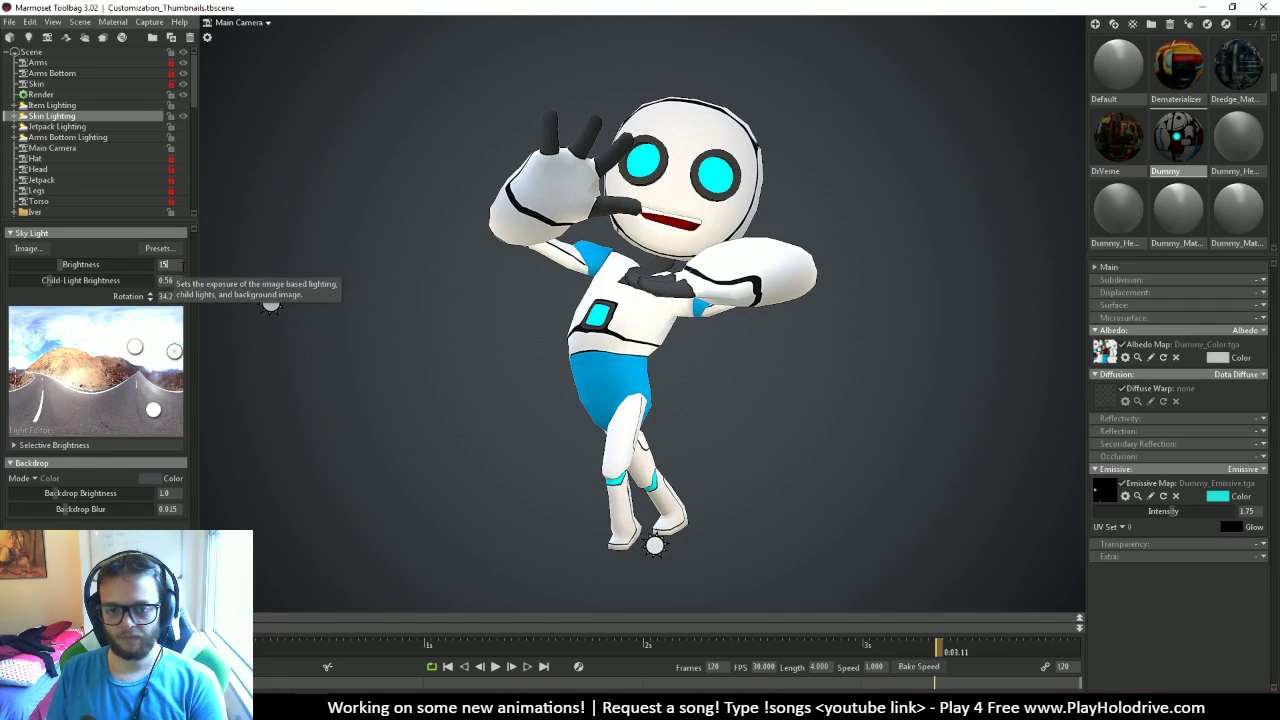
key("Return")
left_click(166, 264)
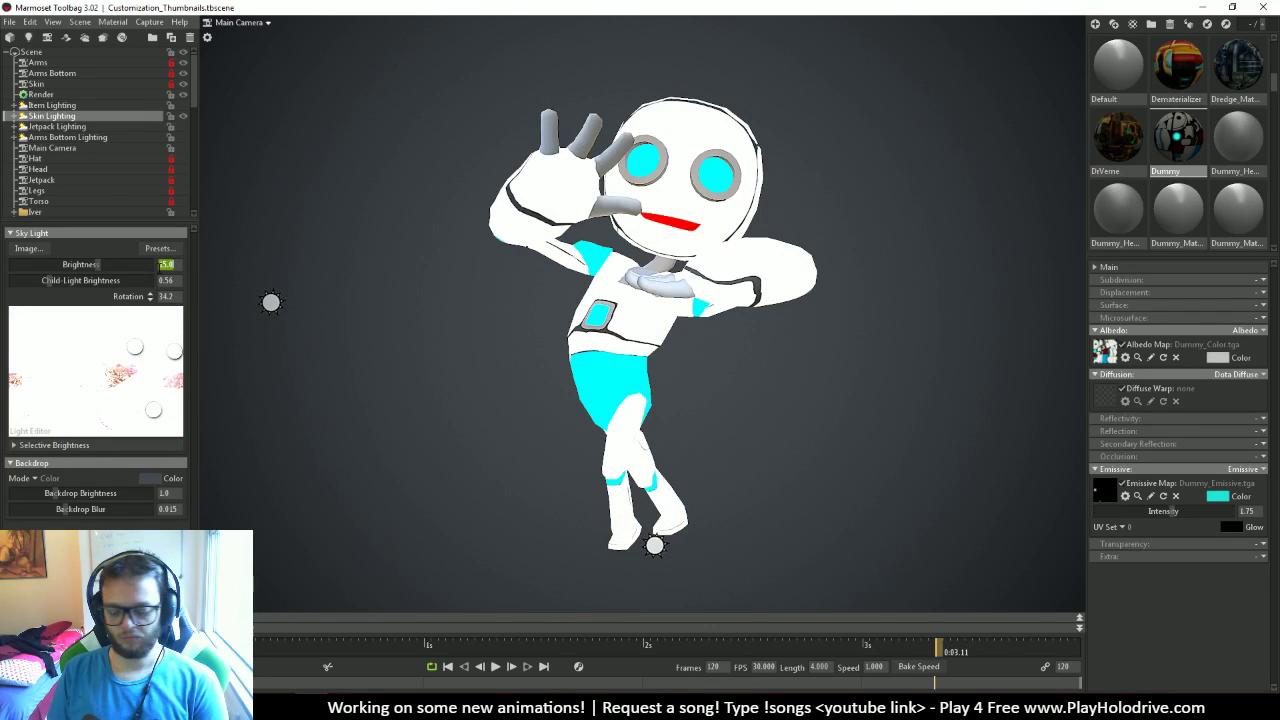
type("1.5")
key("Return")
Set the Skin Lighting sky light brightness to 1.35 and deselect the light
left_click(175, 266)
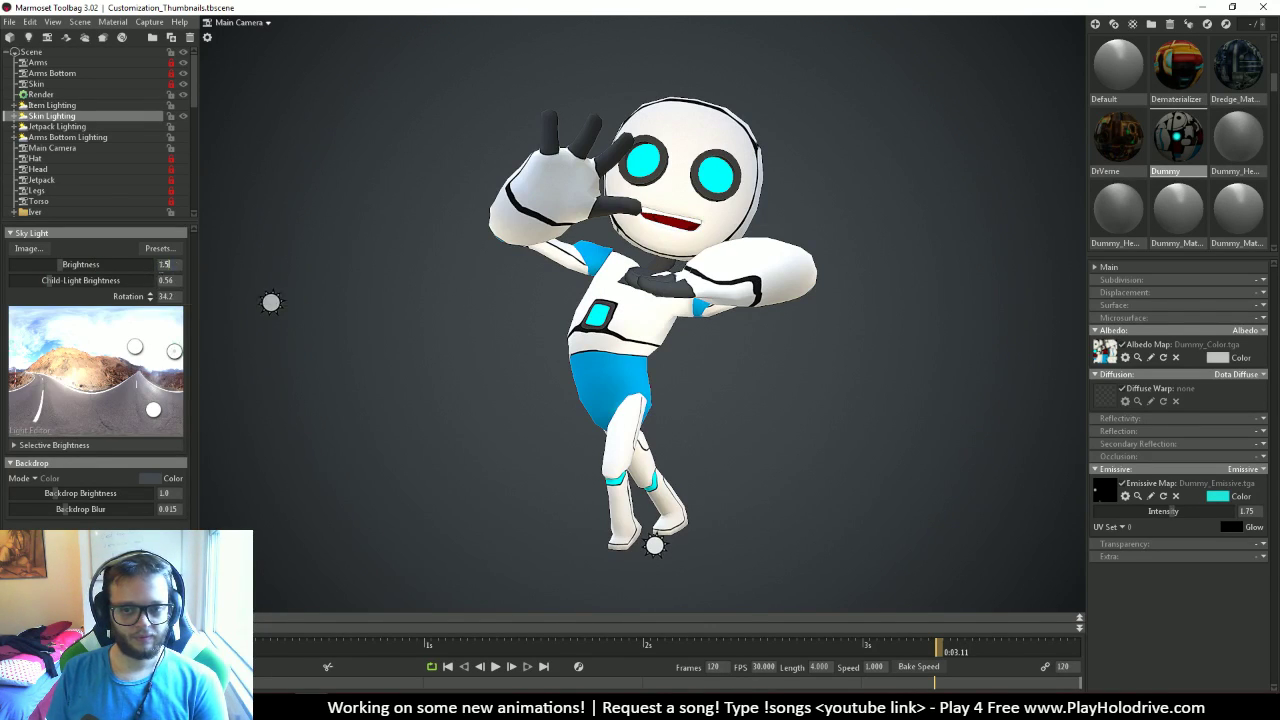
type("1.2")
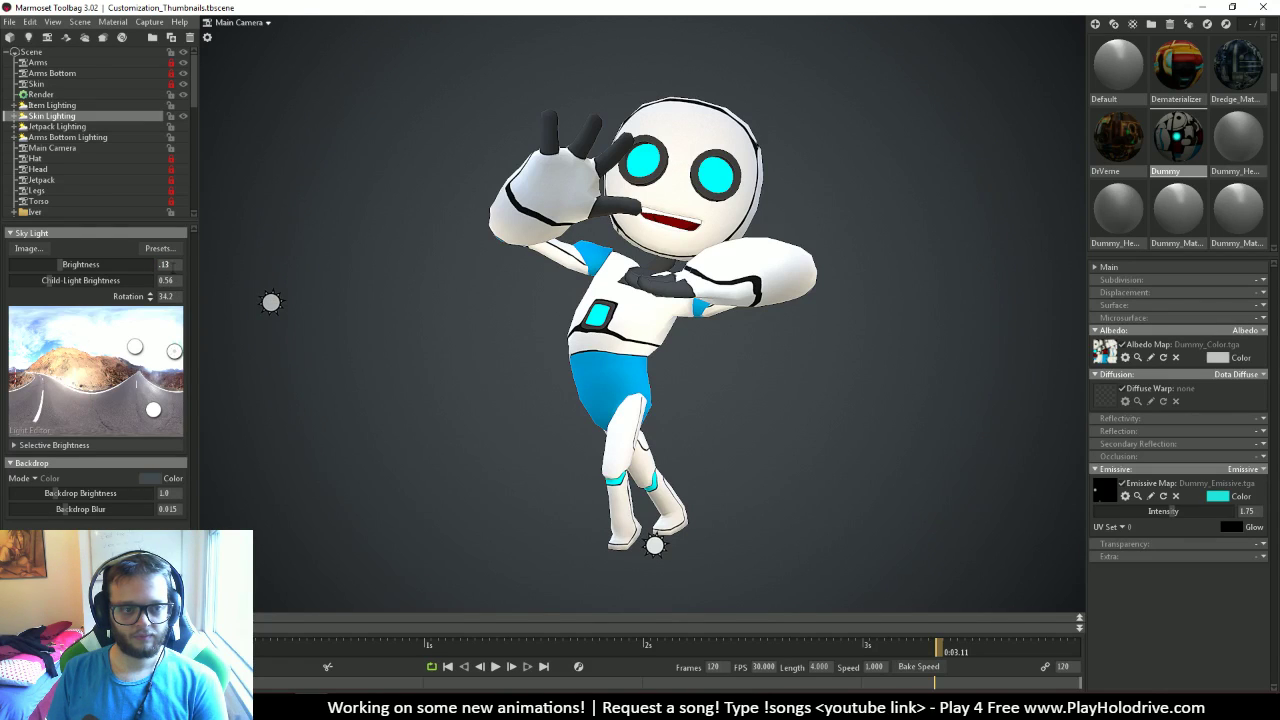
type("5")
key("Return")
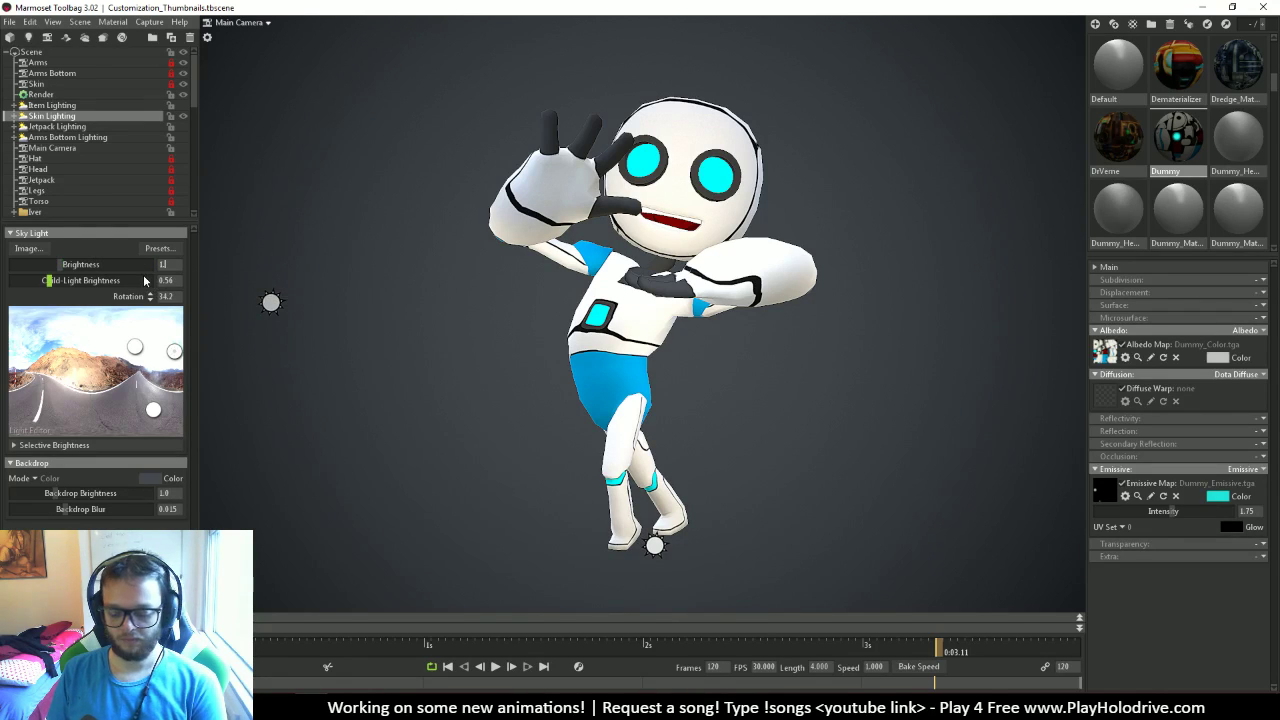
left_click(166, 264)
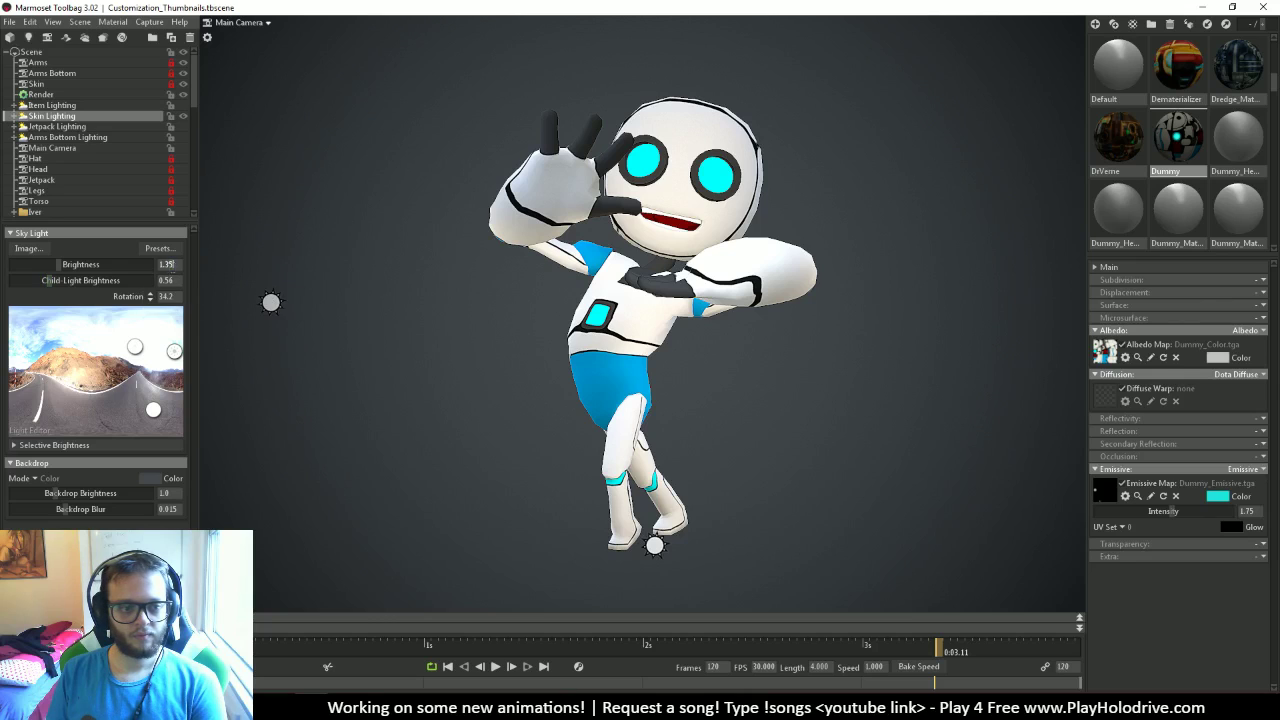
type("1.5")
left_click(397, 335)
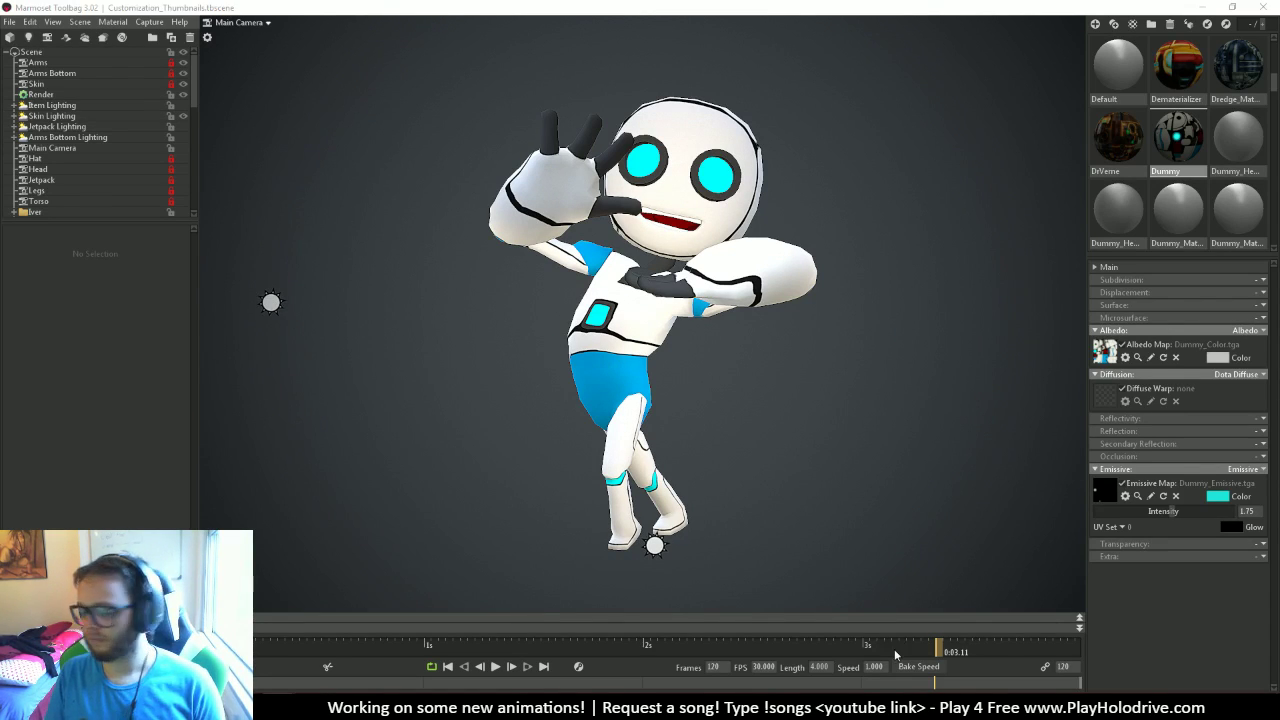
Switch to the VictoryPoses_Set folder to manage the saved pose renders
mouse_move(339, 705)
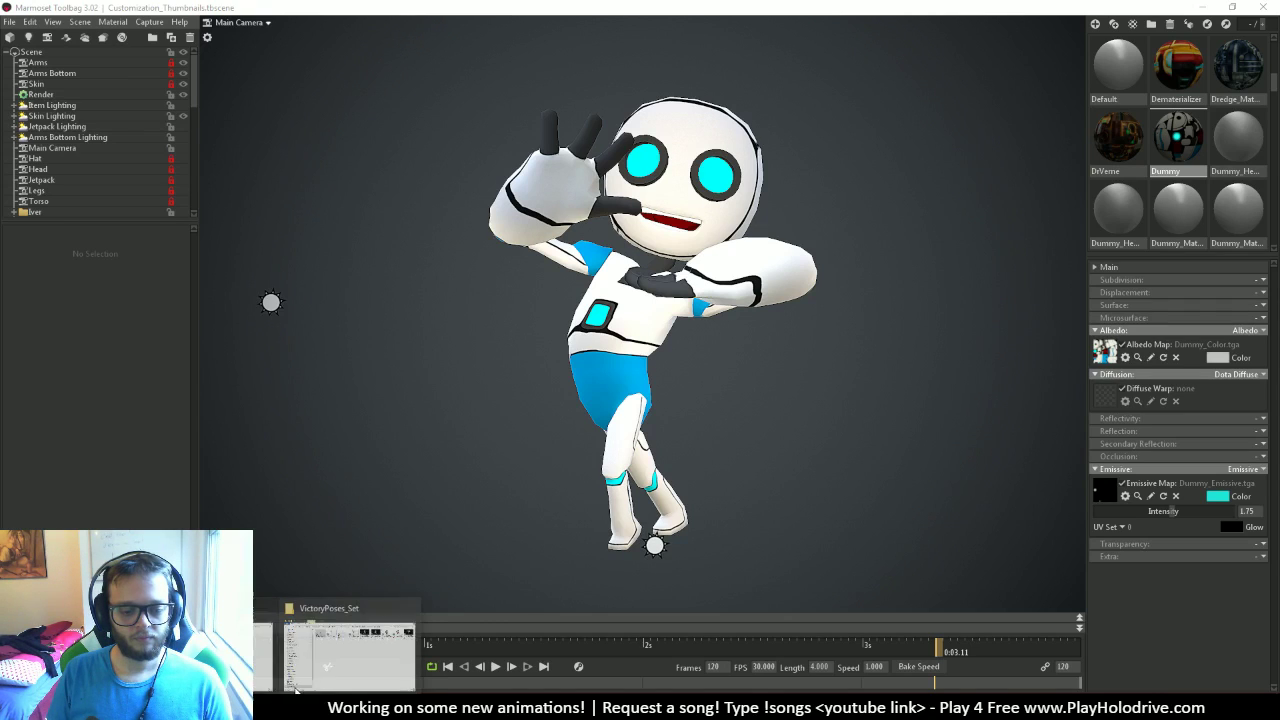
left_click(339, 578)
left_click_drag(703, 144, 615, 146)
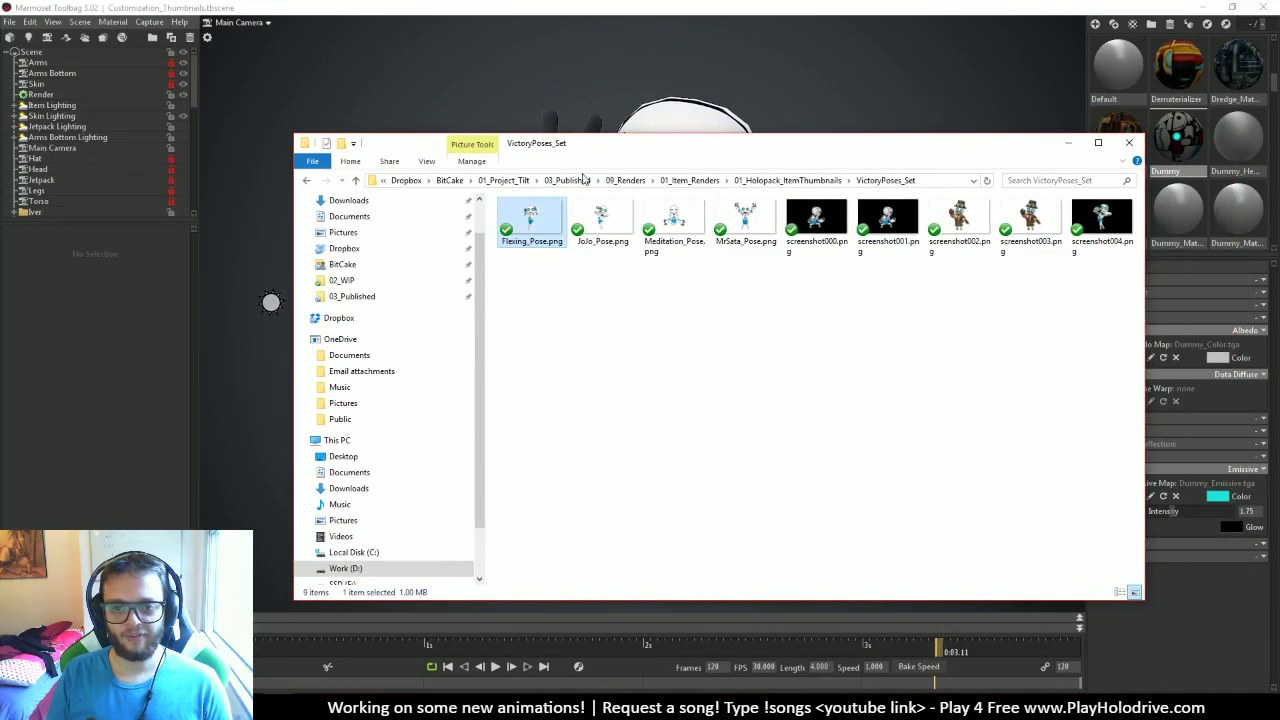
left_click(606, 218)
left_click(651, 220)
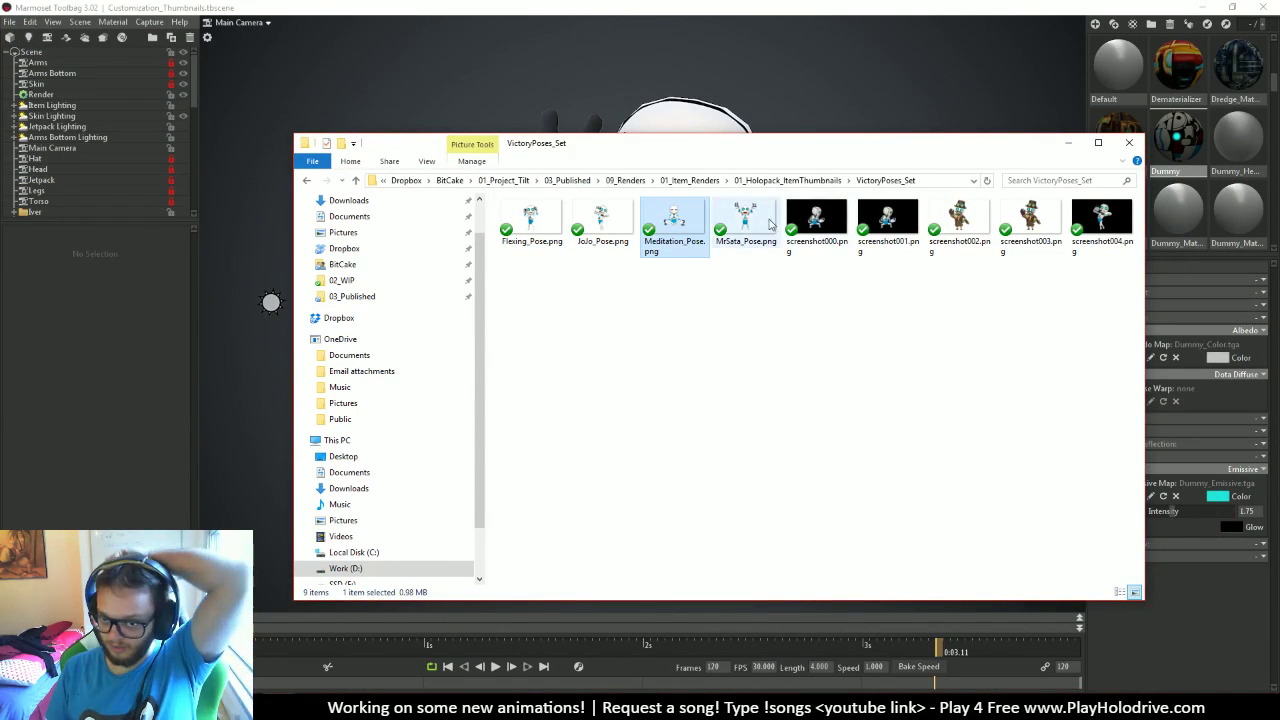
Rename screenshot000.png as Akuma_Pose.png
left_click(835, 222)
left_click(829, 250)
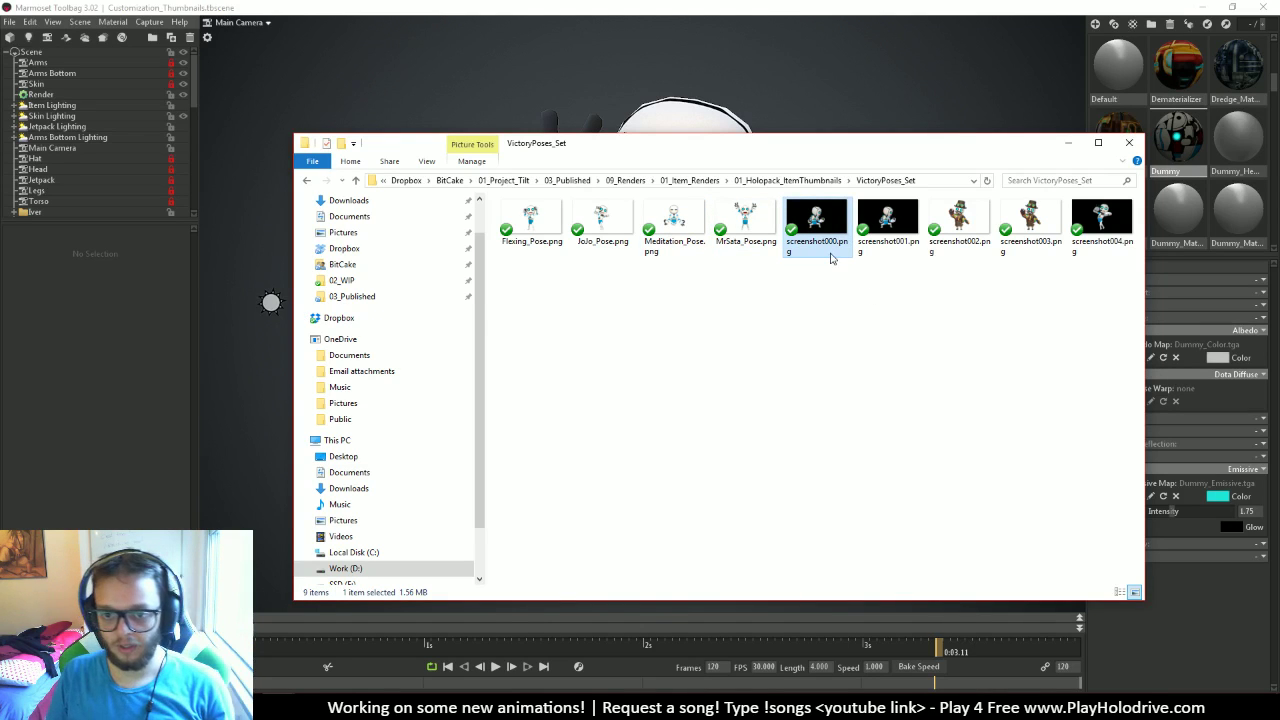
type("Akuma_Pose")
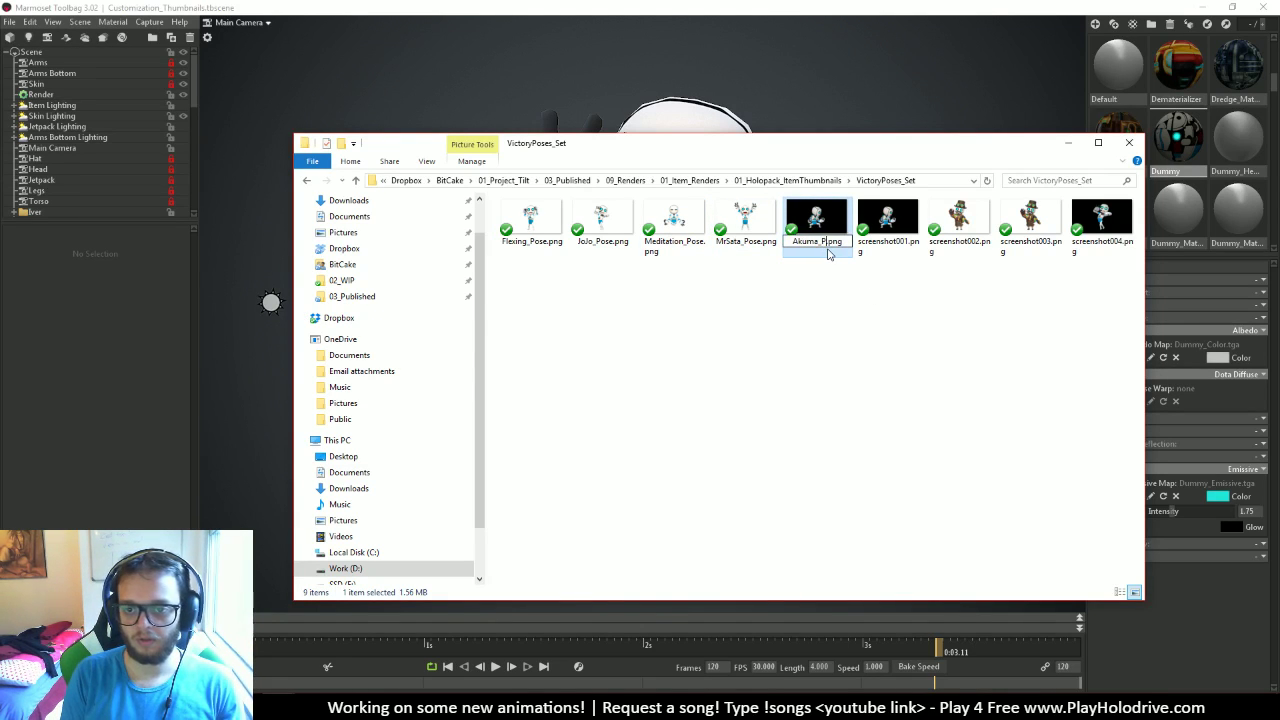
key("Return")
key("Right")
key("Right")
key("Right")
key("Right")
key("Right")
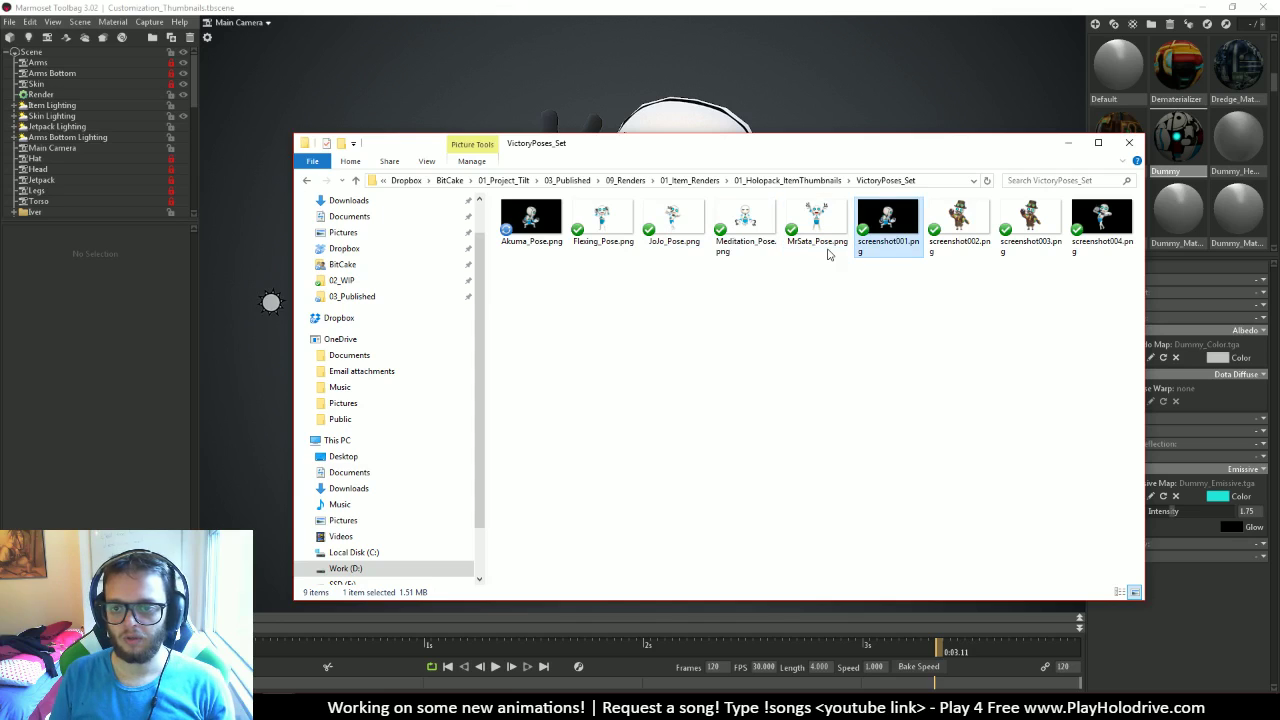
left_click(899, 248)
type("A")
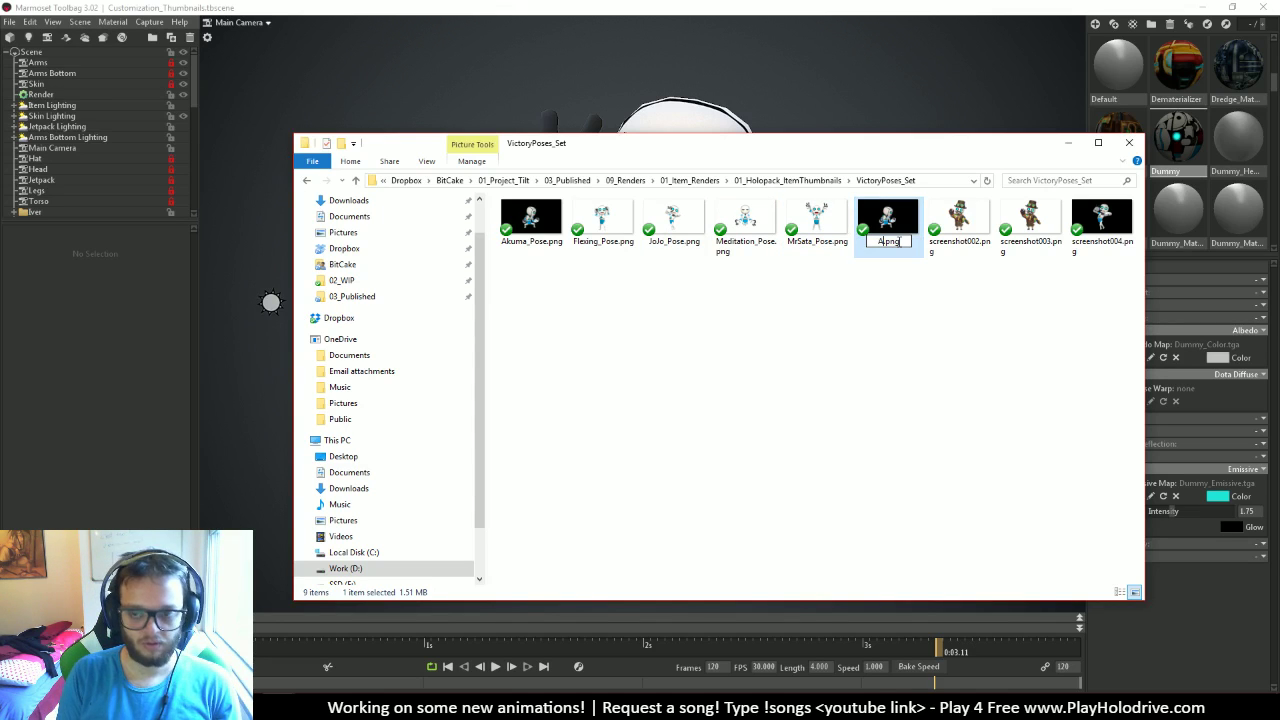
key("Escape")
Permanently delete the Akuma_Pose.png file from the VictoryPoses_Set folder
key("Left")
key("Left")
key("Left")
key("Left")
key("Left")
key("alt")
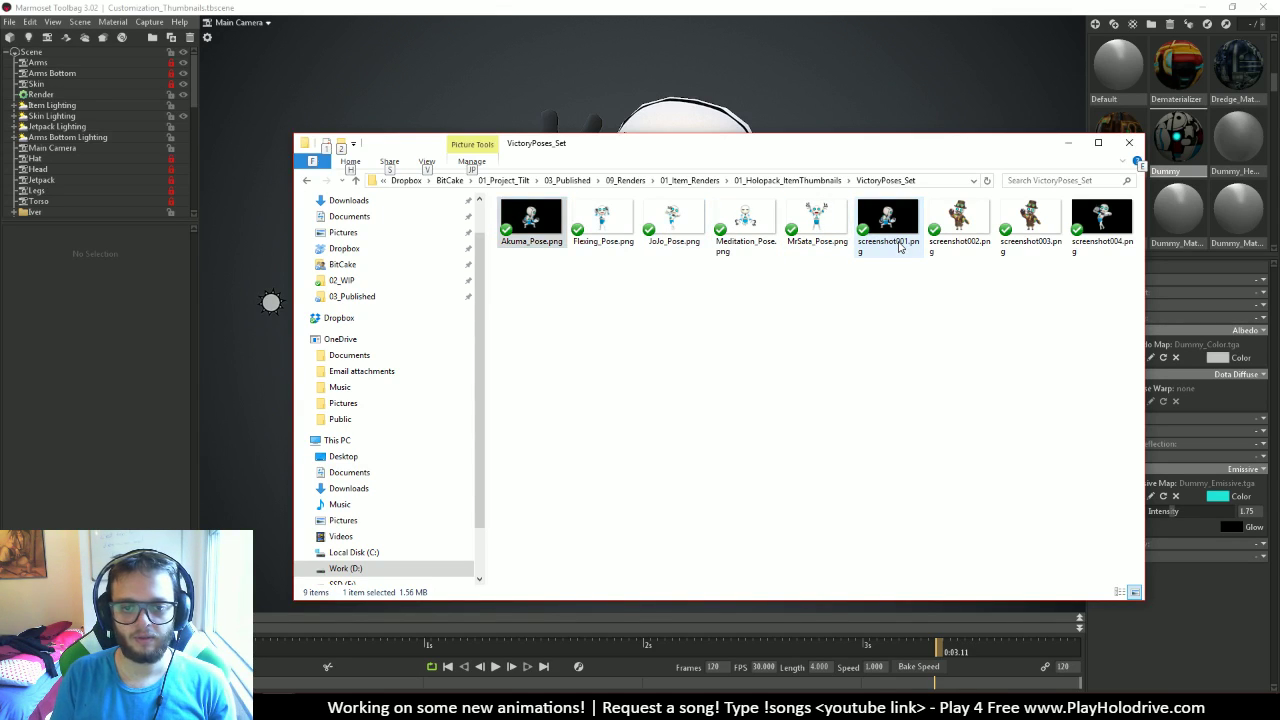
key("alt")
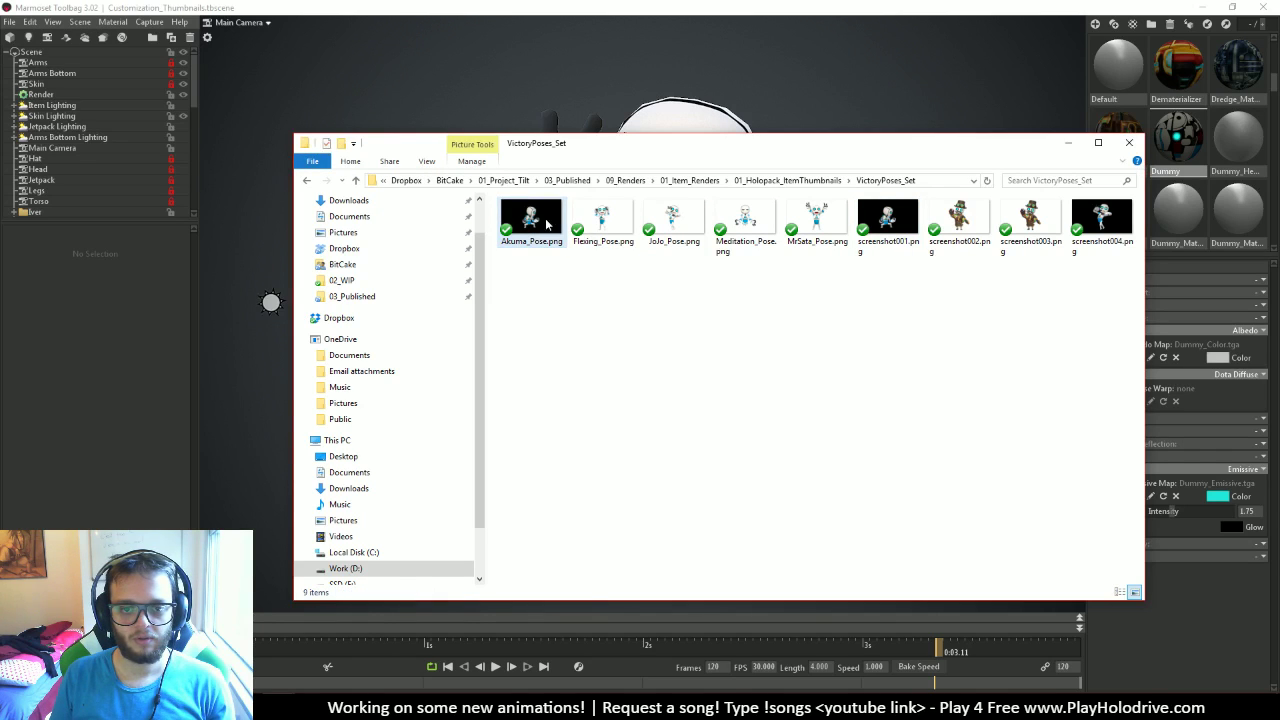
key("shift+Delete")
key("Return")
Rename screenshot001.png as Akuma_Pose.png
key("Right")
key("Right")
key("Right")
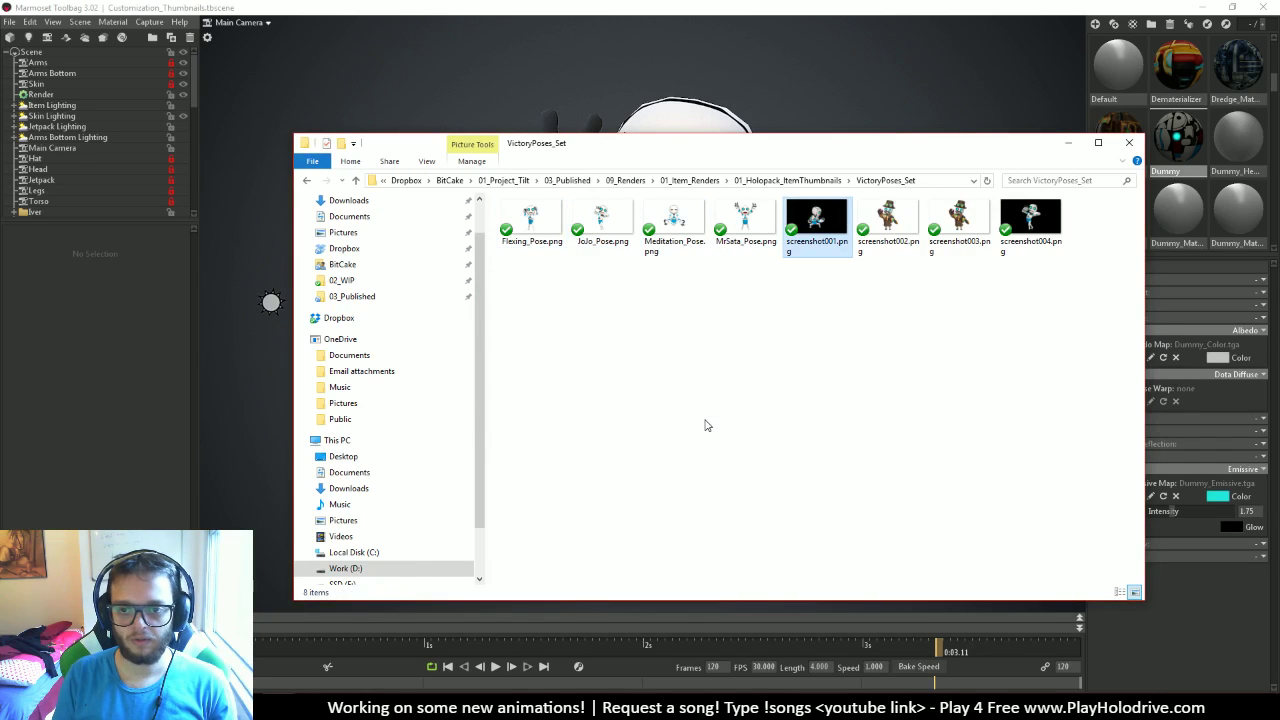
left_click(817, 247)
type("Akuma_")
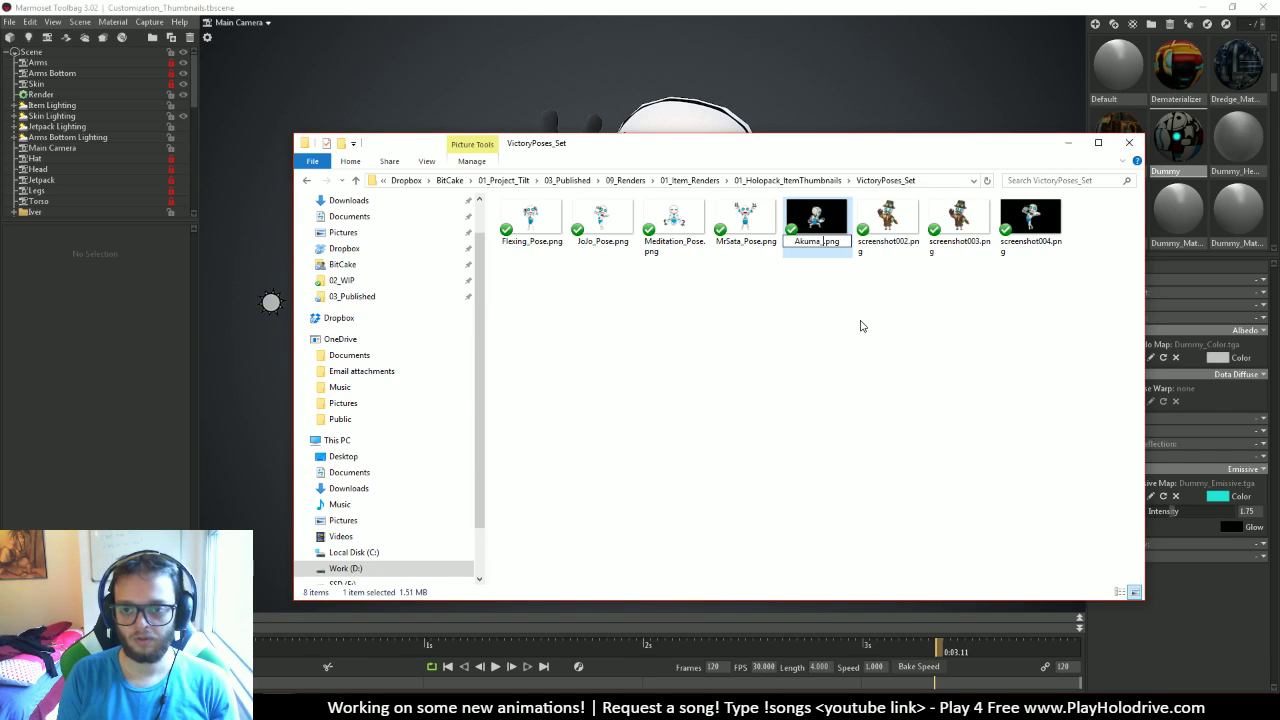
type("Pose")
key("Return")
Permanently delete the JoJo pose capture screenshot004.png from the VictoryPoses_Set folder
left_click(873, 220)
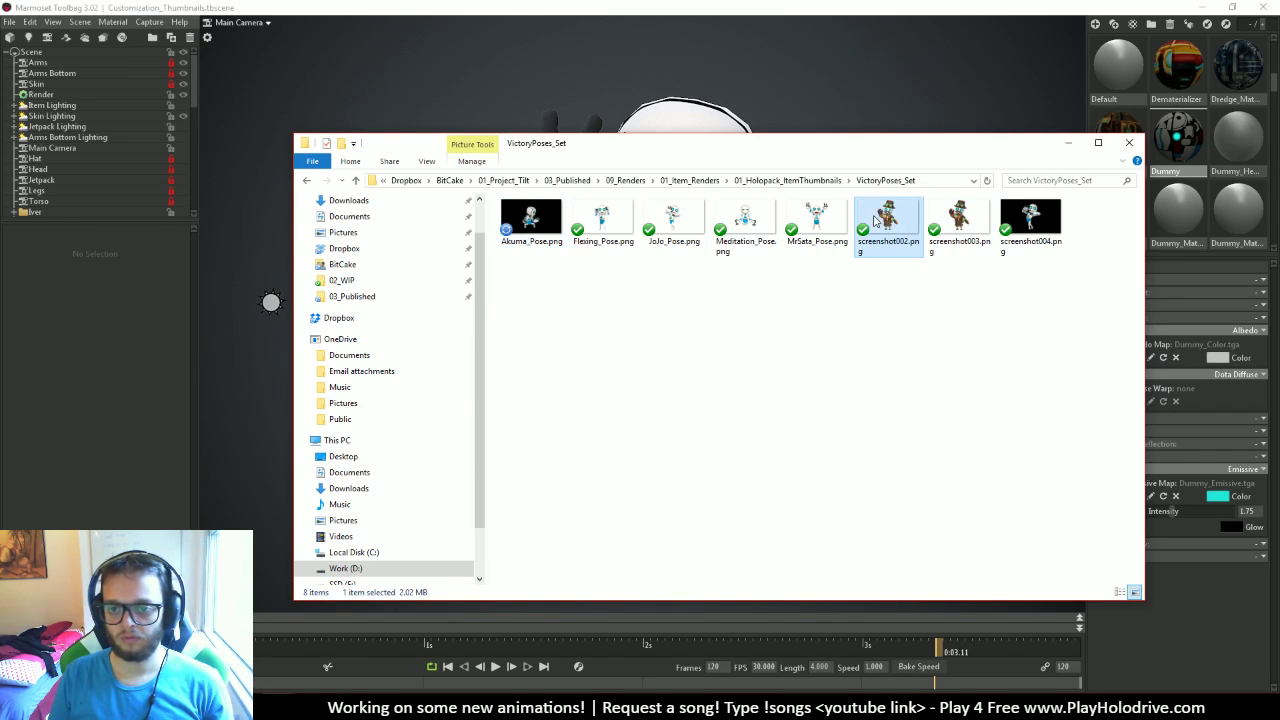
left_click(1037, 289)
left_click(1038, 247)
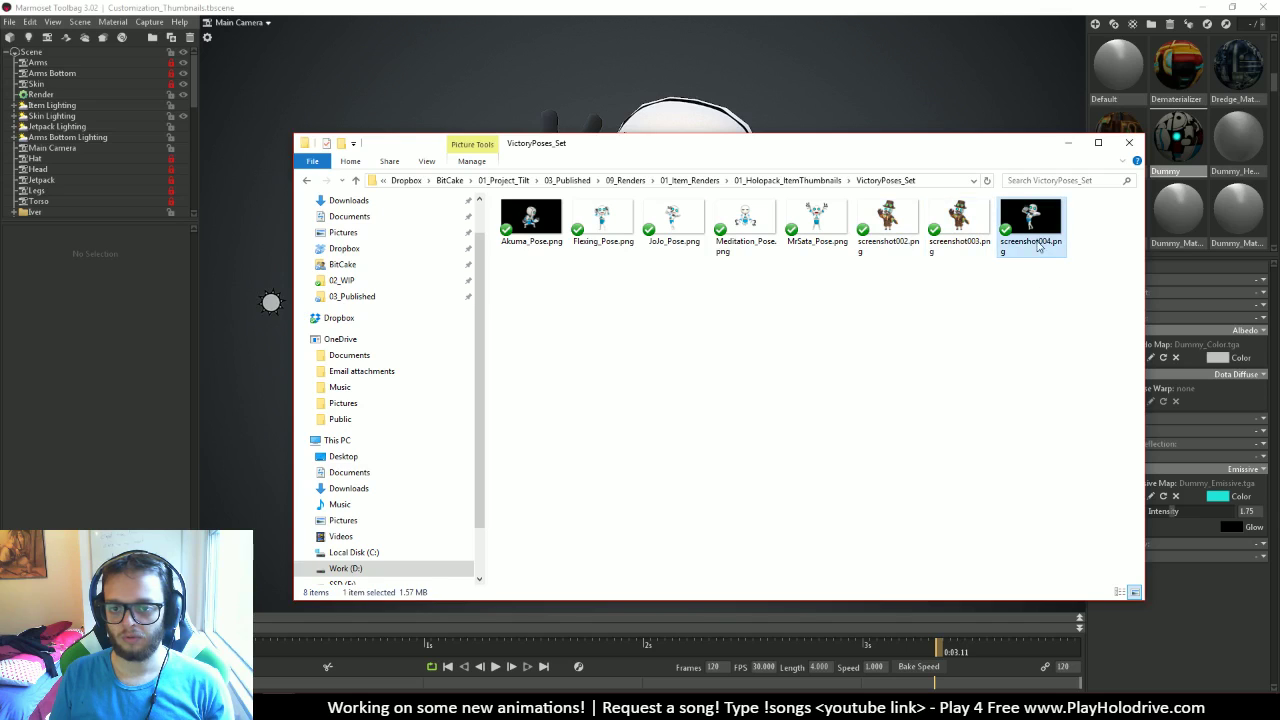
key("Delete")
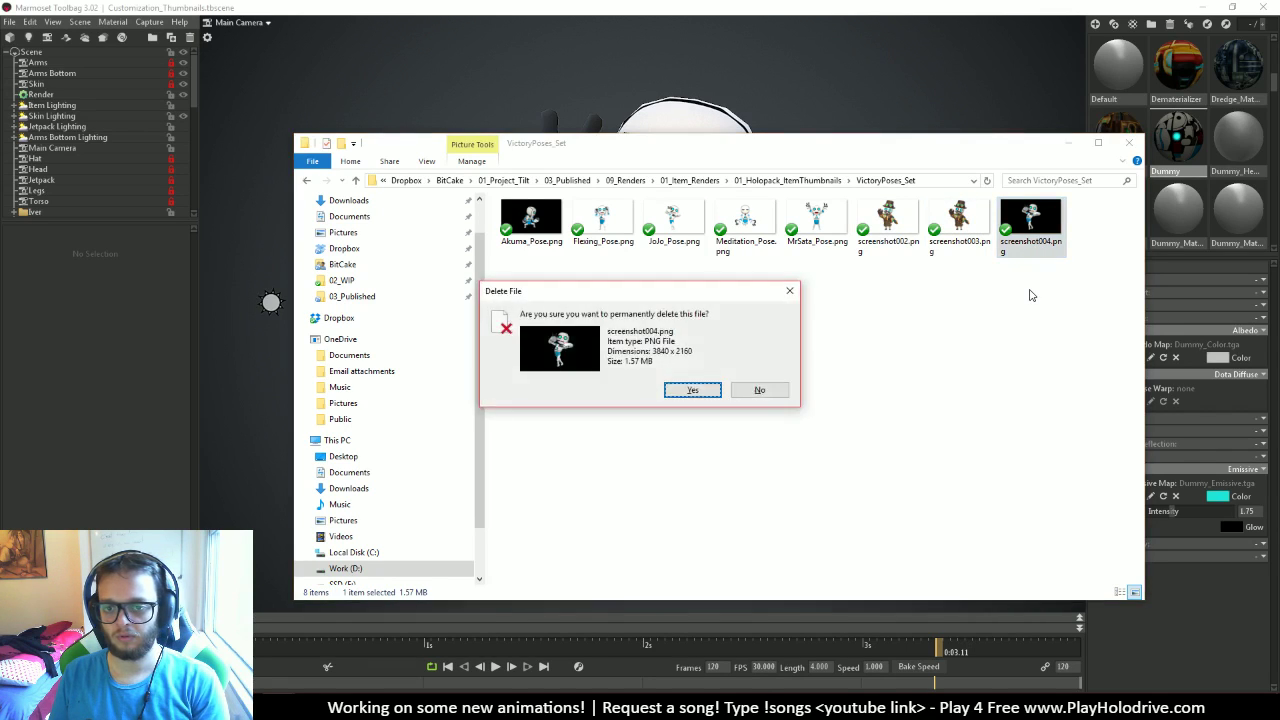
key("Return")
Examine Flexing_Pose.png close up, then close the preview and the folder window
left_click(592, 226)
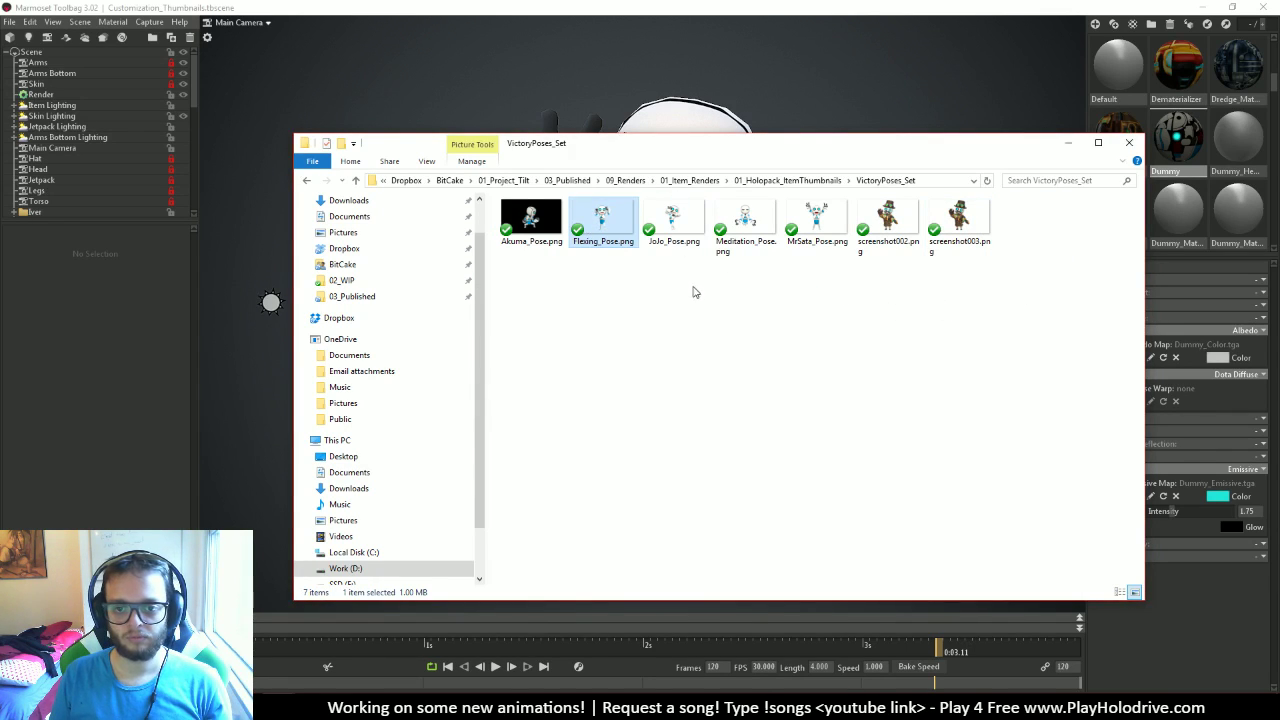
double_click(620, 225)
scroll(651, 322, "up", 6)
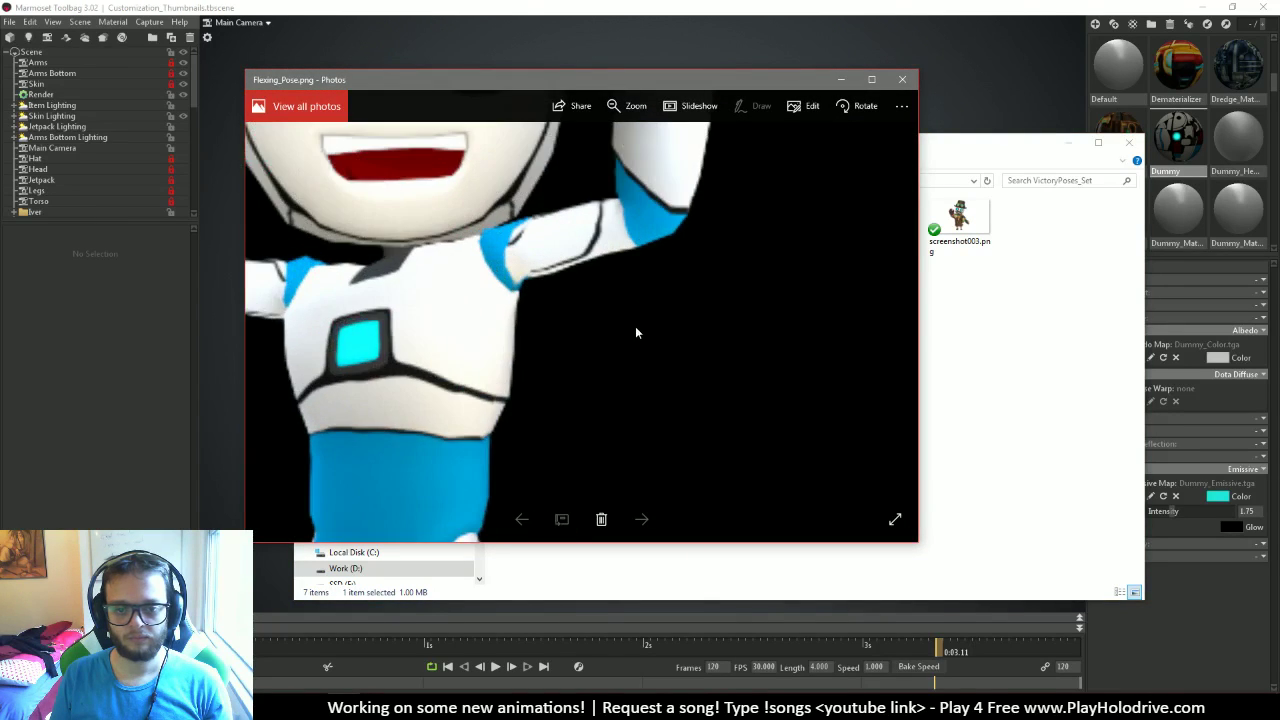
left_click(902, 79)
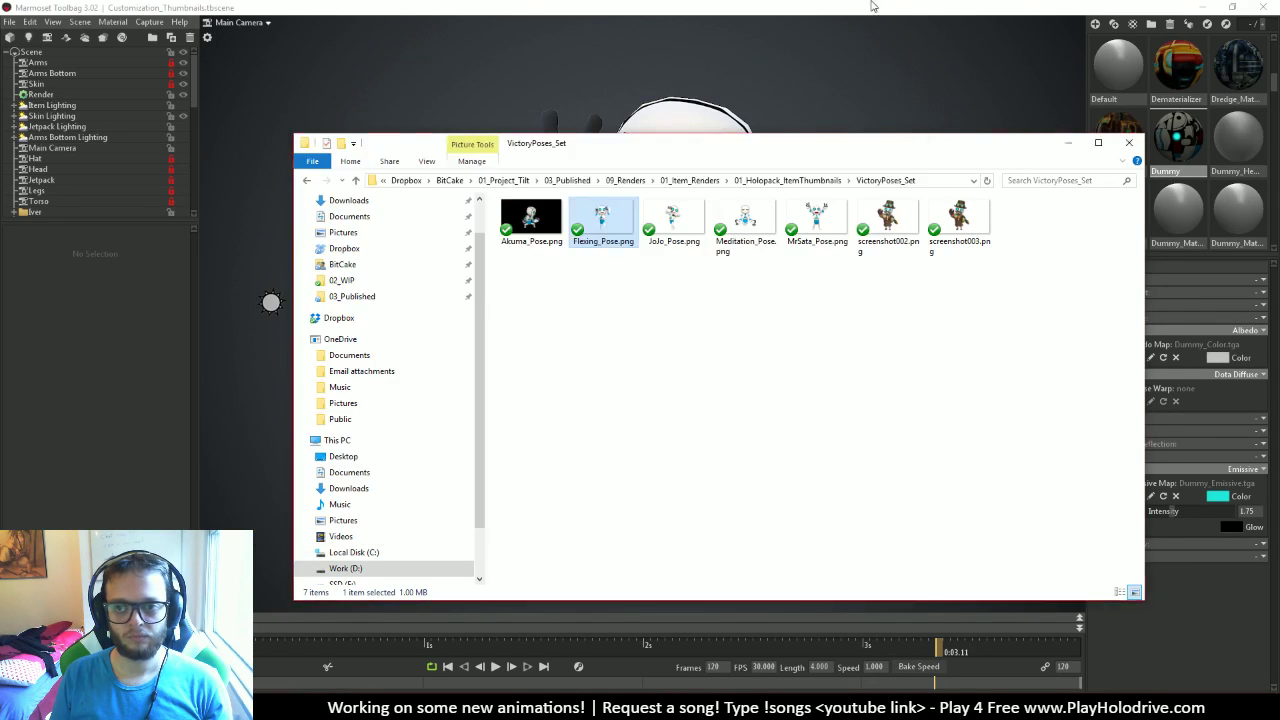
left_click(1129, 142)
Hide the Dummy@JoJo_Pose model and bring the Dummy@GreatSaiyaman model into the scene
scroll(104, 149, "down", 3)
scroll(104, 149, "down", 3)
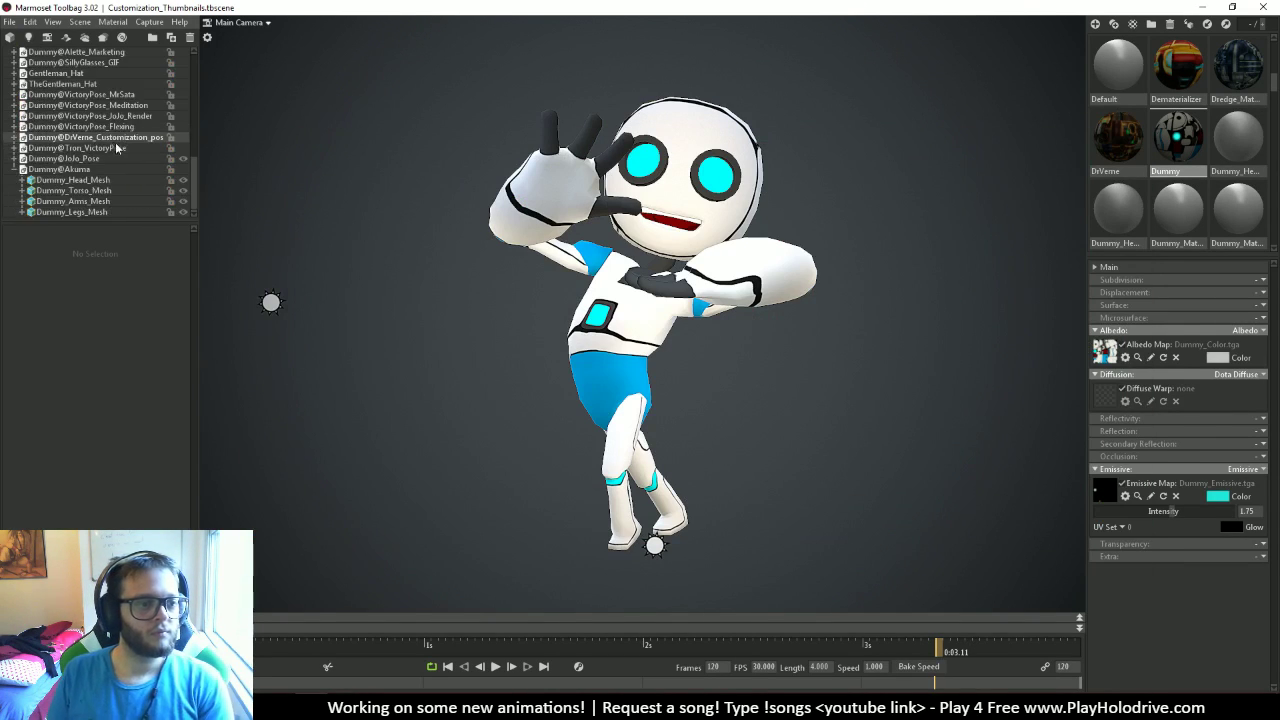
left_click(8, 170)
left_click(8, 170)
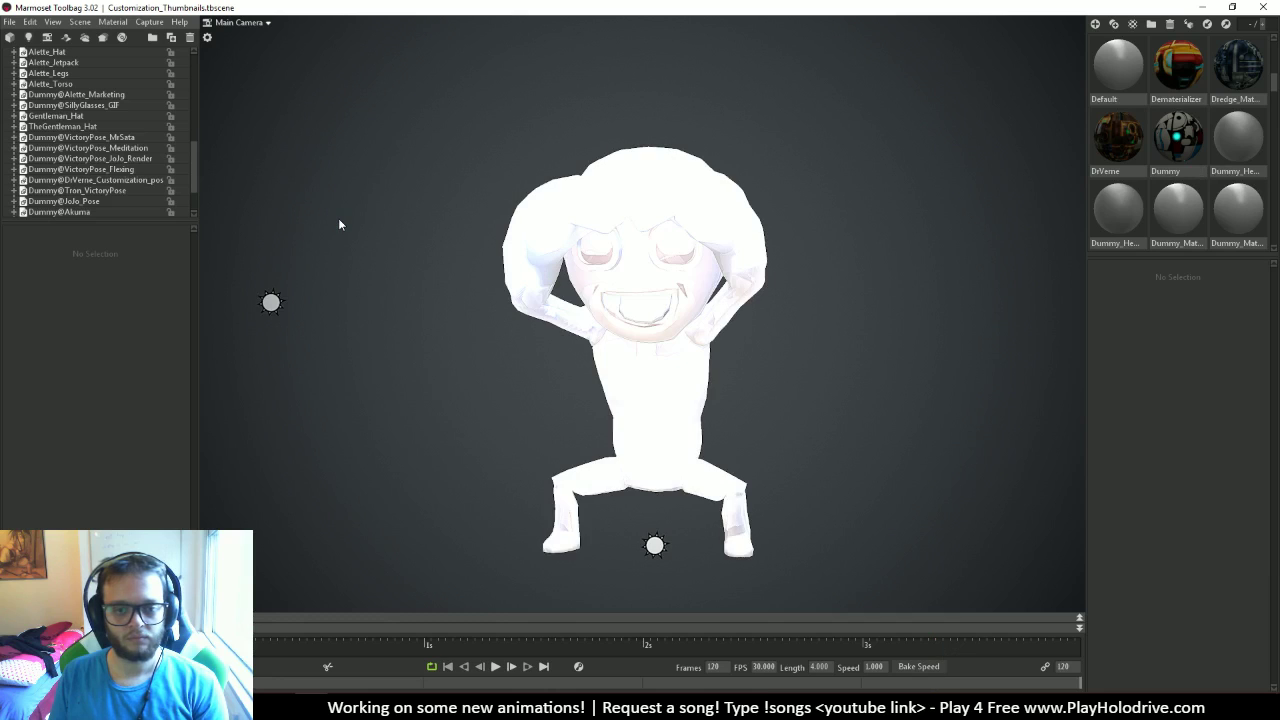
Apply the Dummy material to the Dummy@GreatSaiyaman meshes, turn off their shadow casting and deselect them
left_click(720, 215)
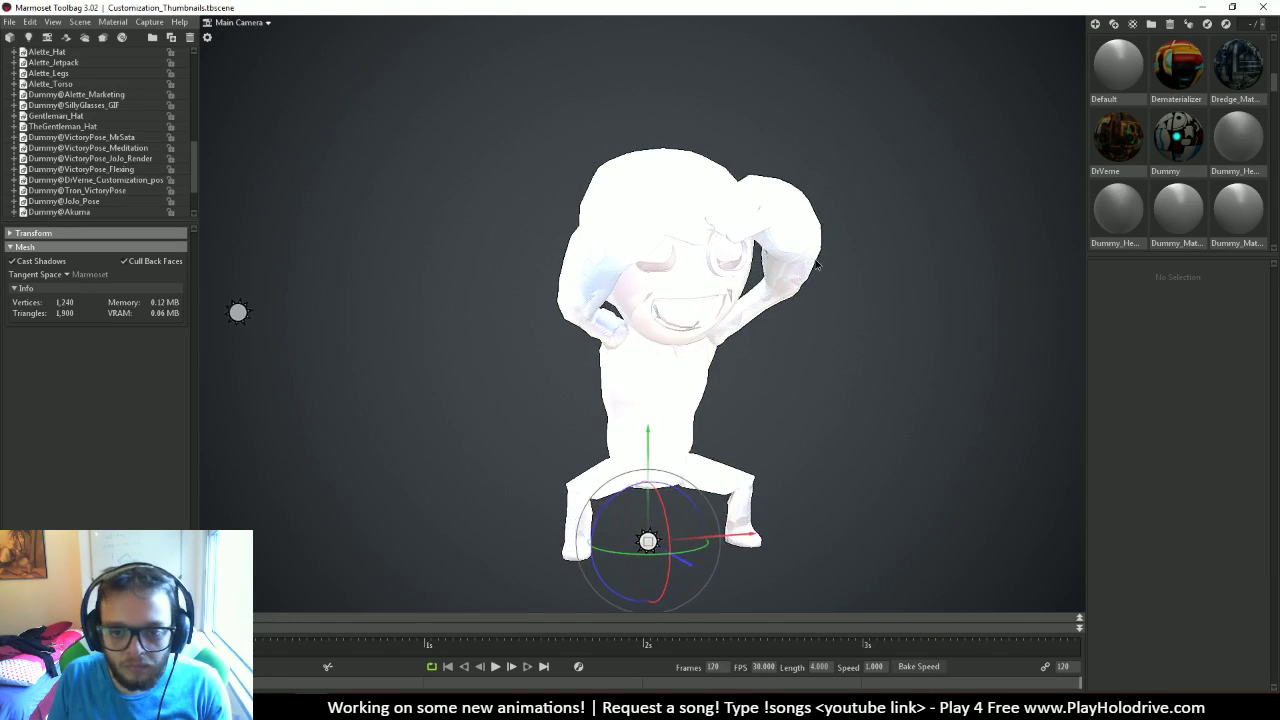
left_click_drag(1180, 140, 753, 488)
left_click(742, 487)
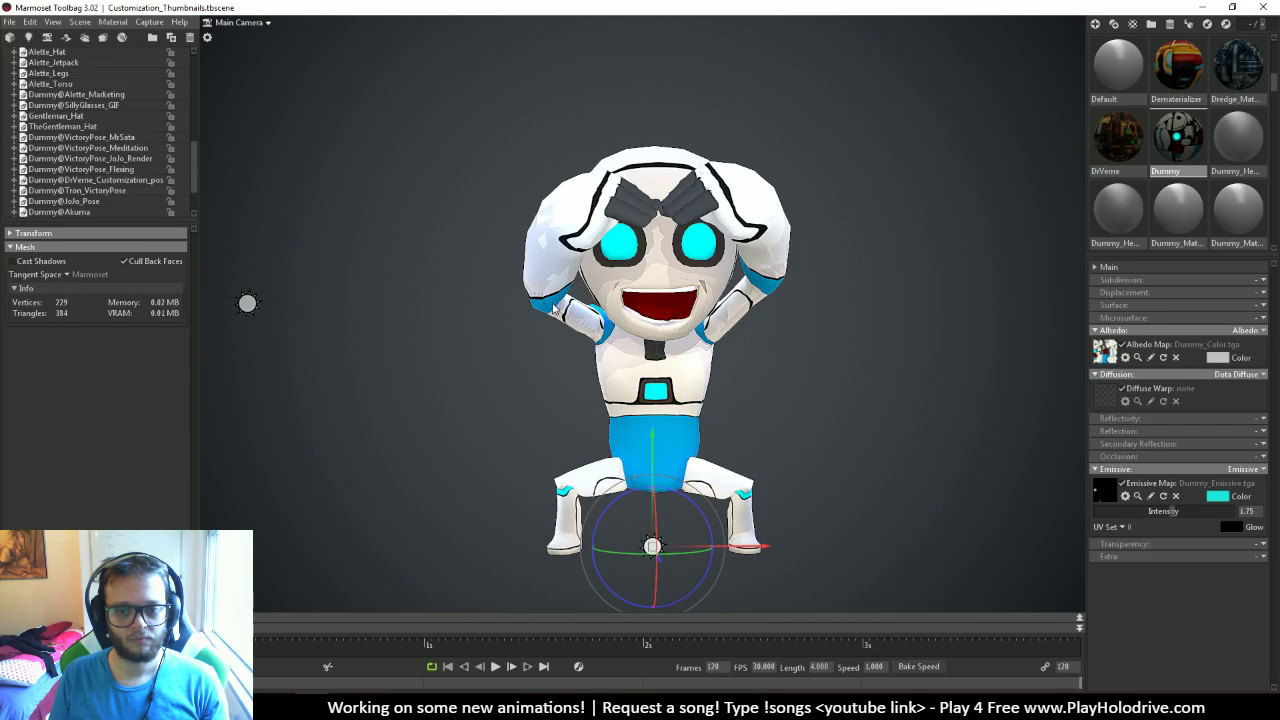
left_click(552, 309)
left_click(643, 249)
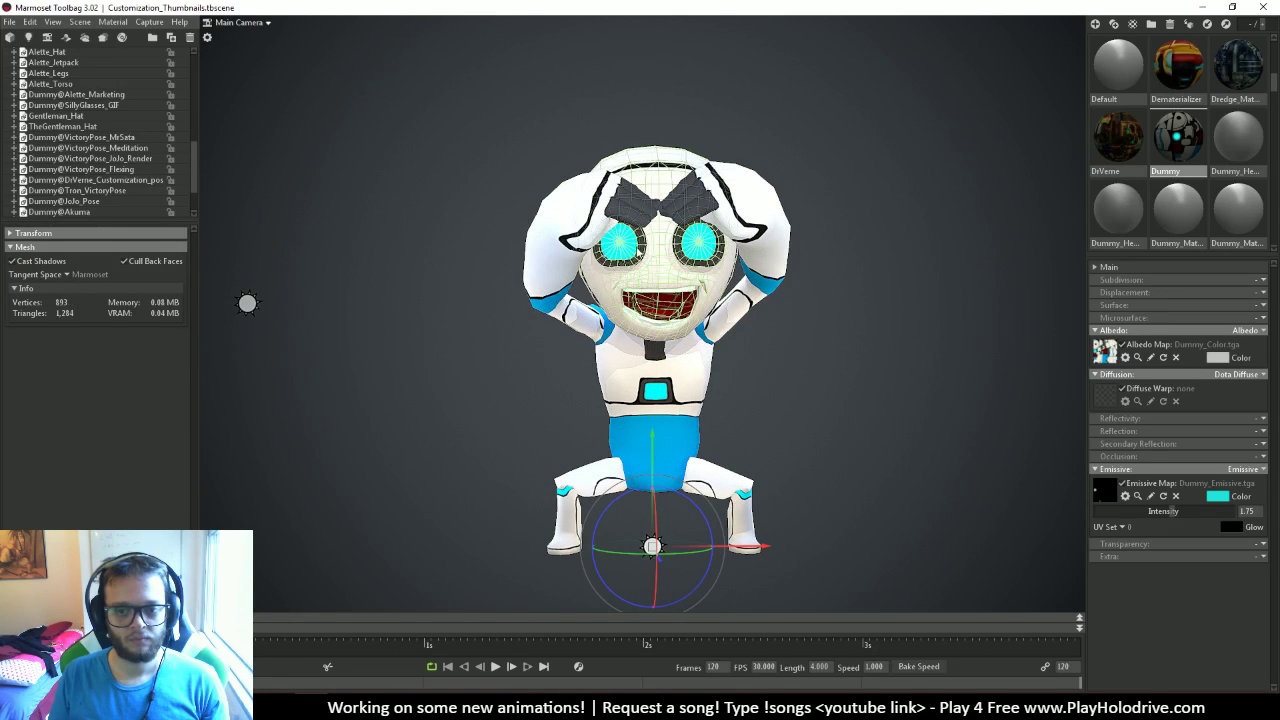
left_click(545, 356)
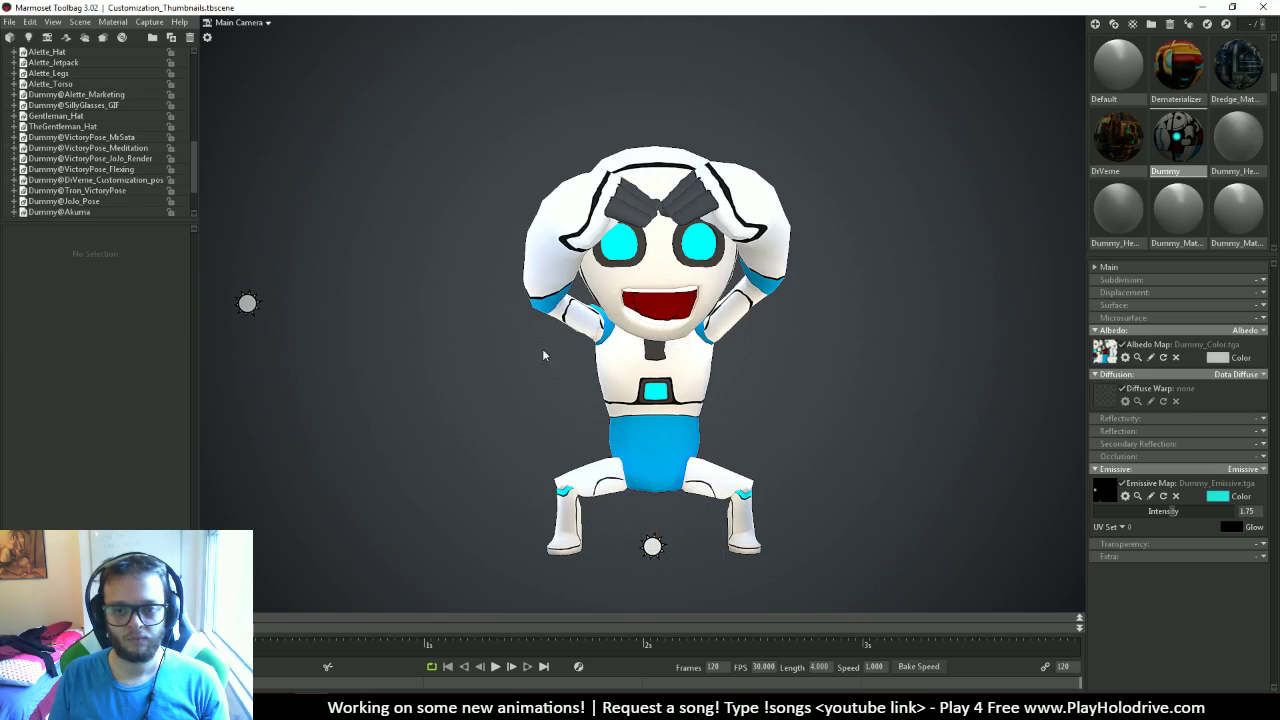
Move the animation to 0:02.04, capture an image of the Great Saiyaman pose and close the preview
middle_click_drag(820, 430, 800, 418)
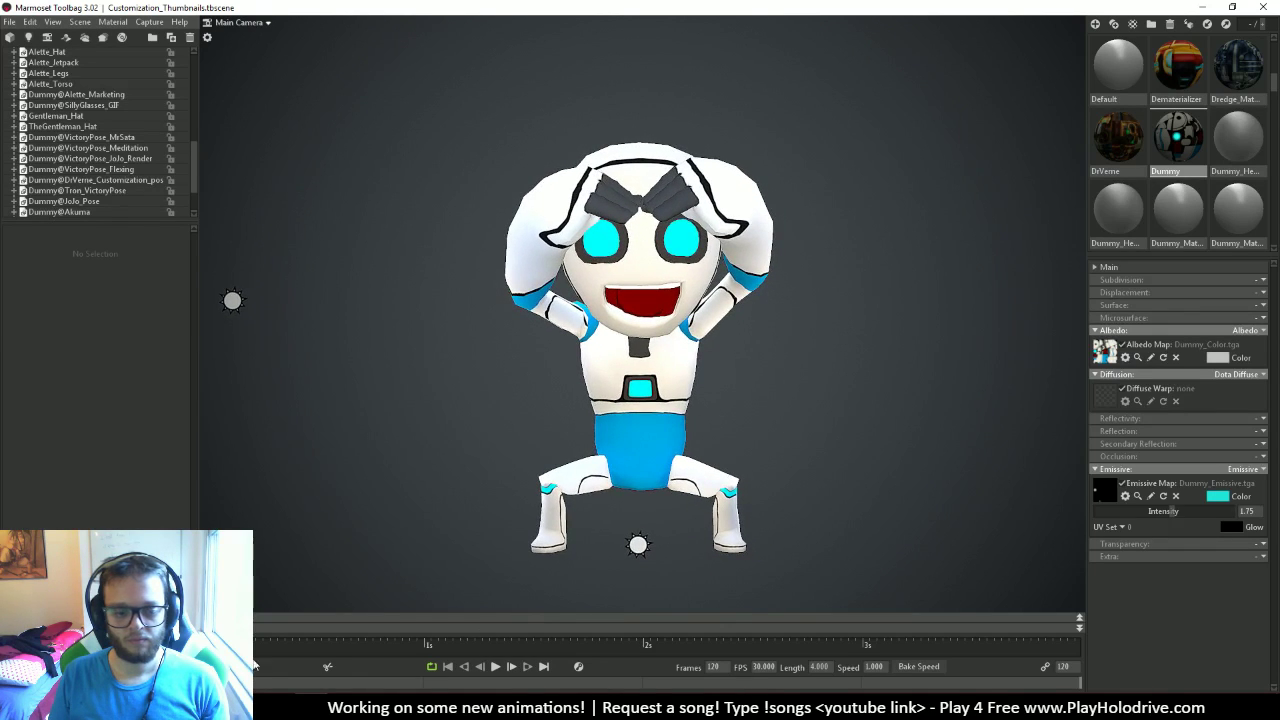
left_click_drag(430, 655, 668, 660)
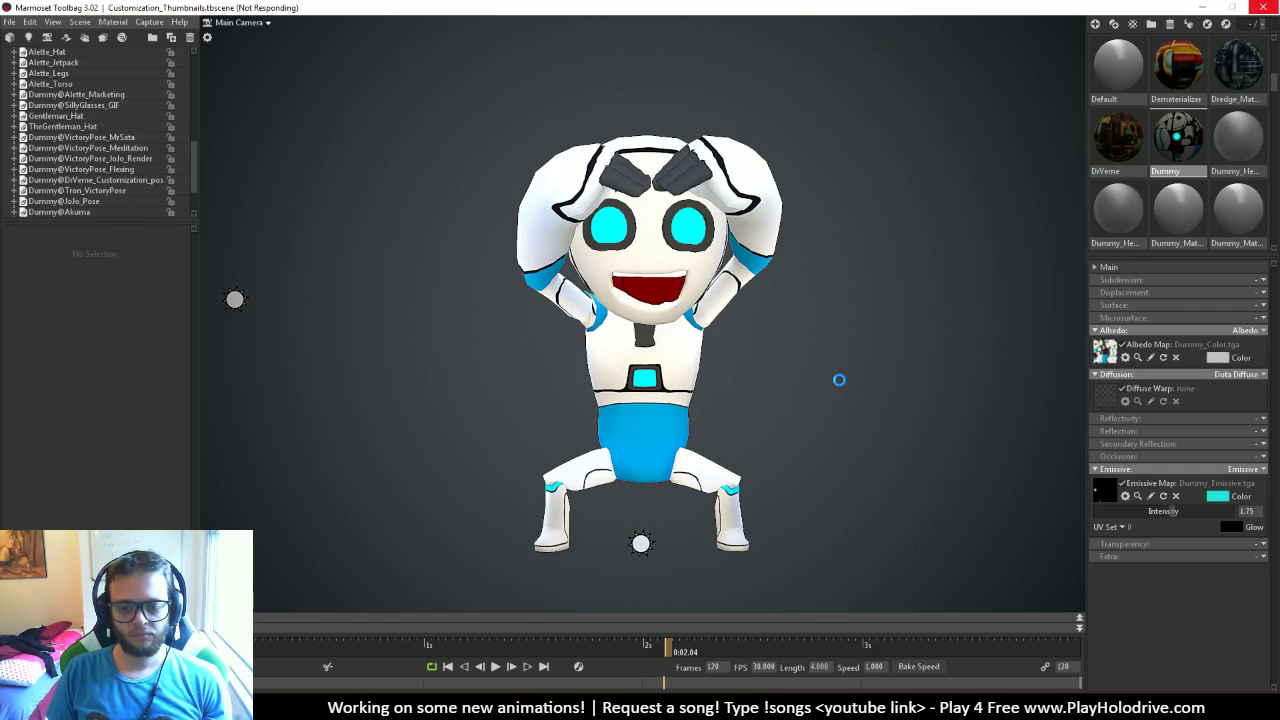
mouse_move(345, 712)
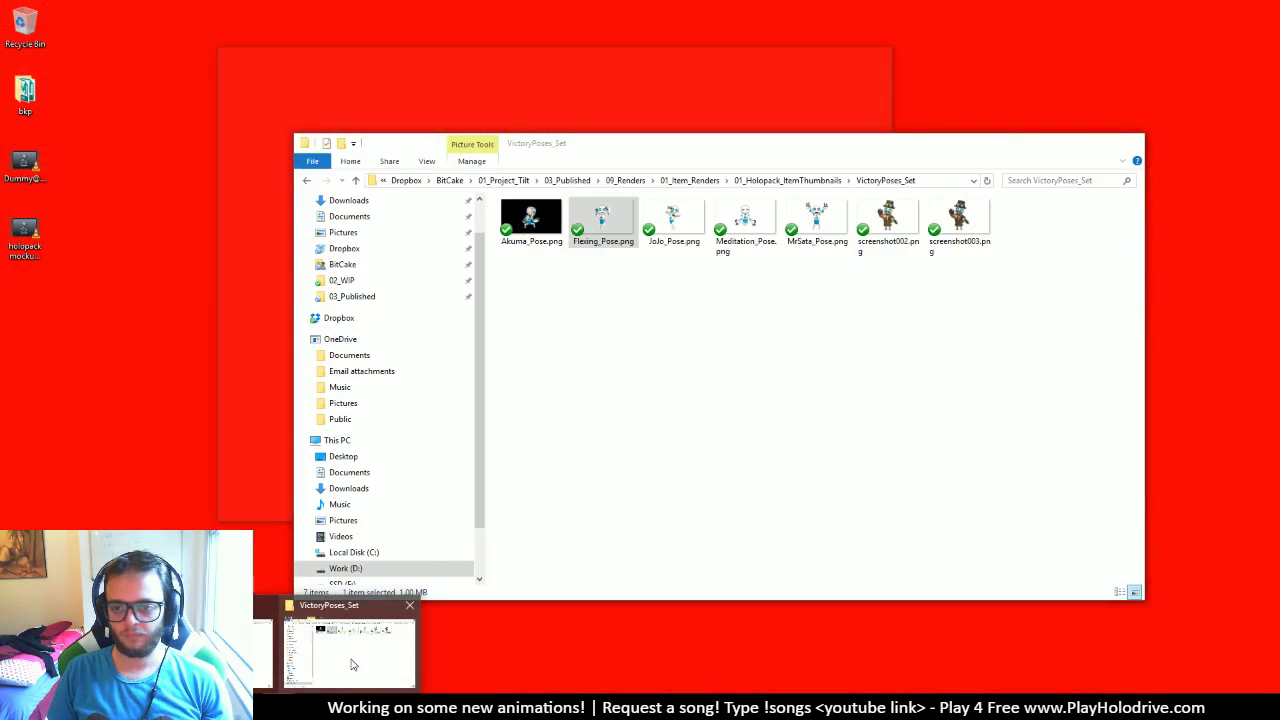
left_click(342, 650)
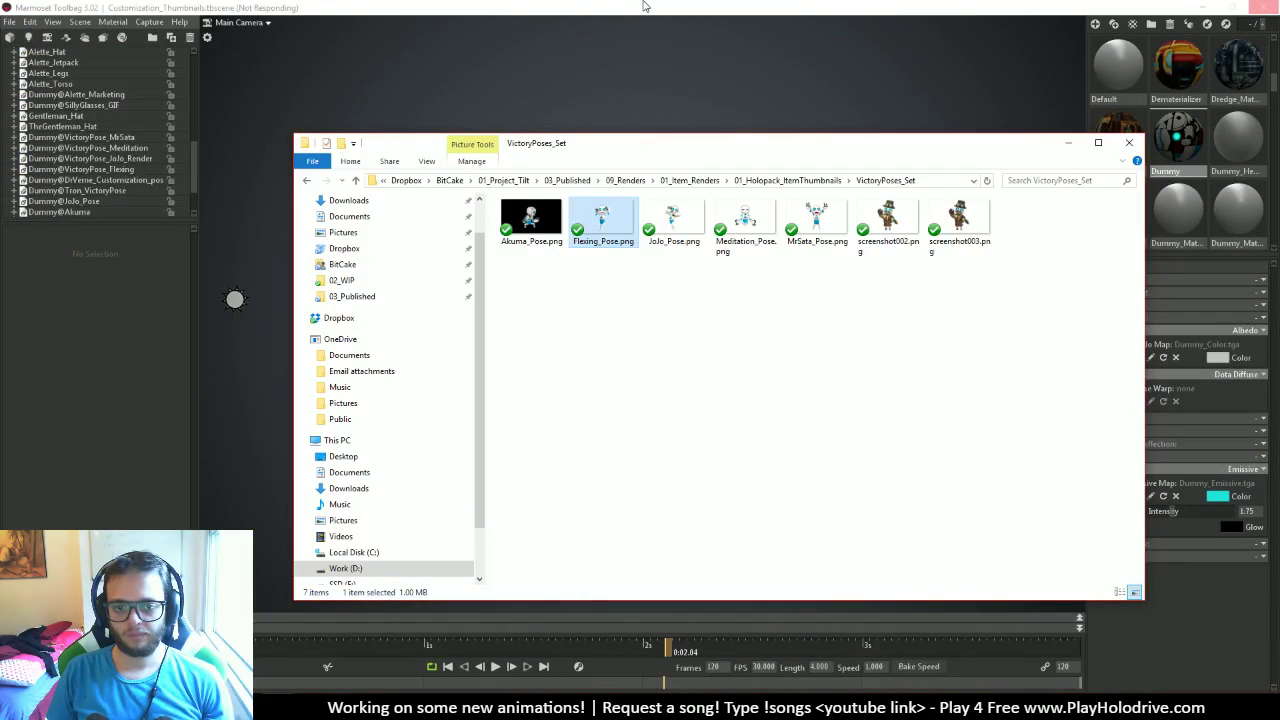
left_click(668, 46)
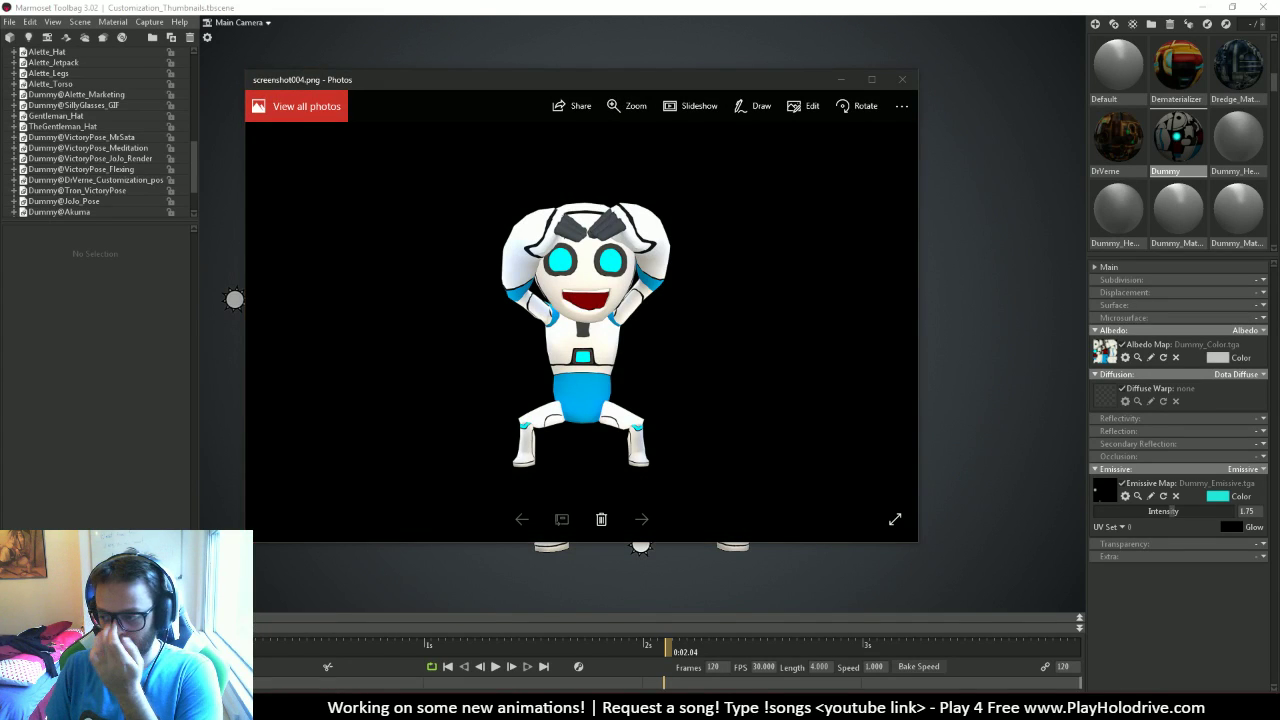
left_click(902, 79)
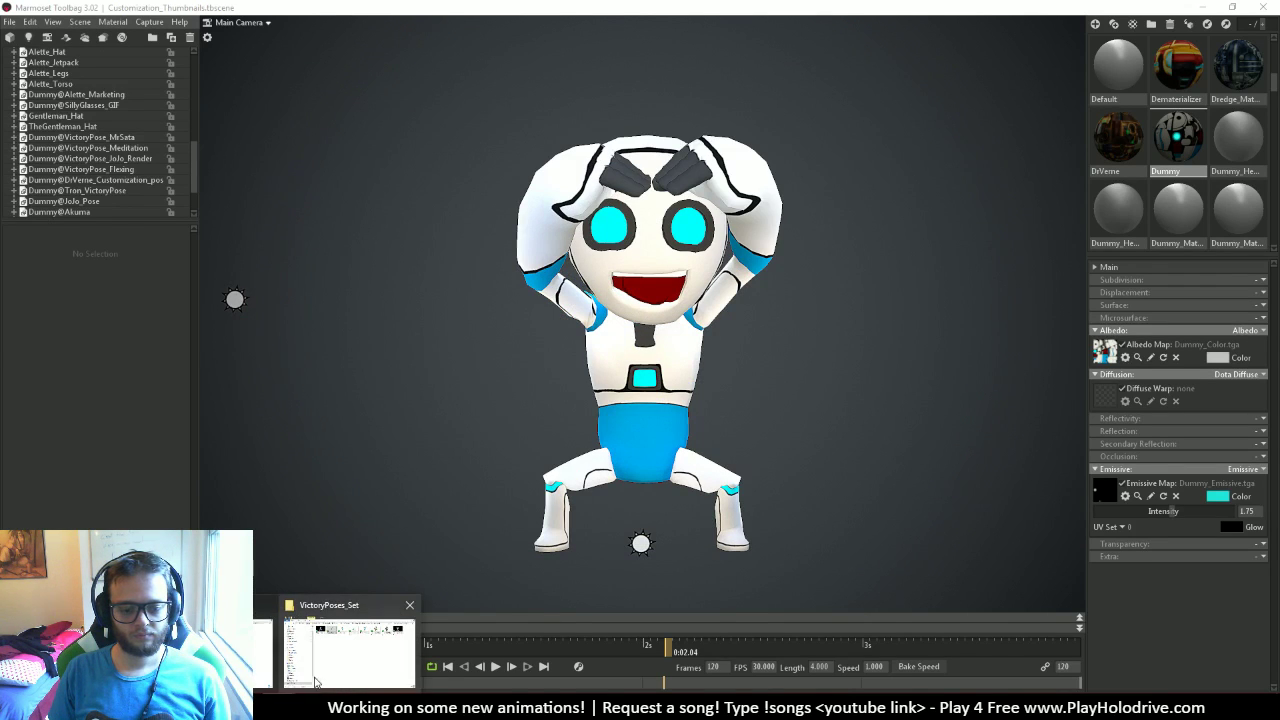
Rename the new capture screenshot004.png in VictoryPoses_Set as GreatSaiyaman_Pose.png
left_click(351, 643)
left_click(1018, 251)
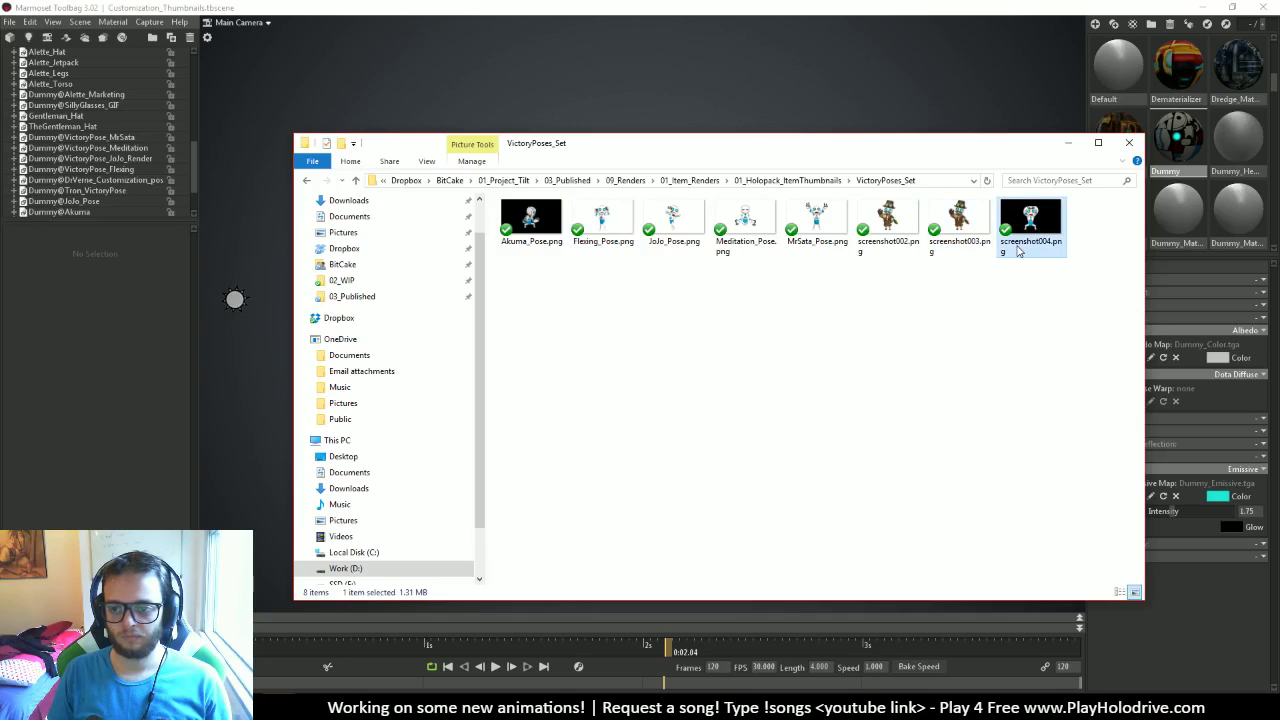
key("F2")
type("GreatS")
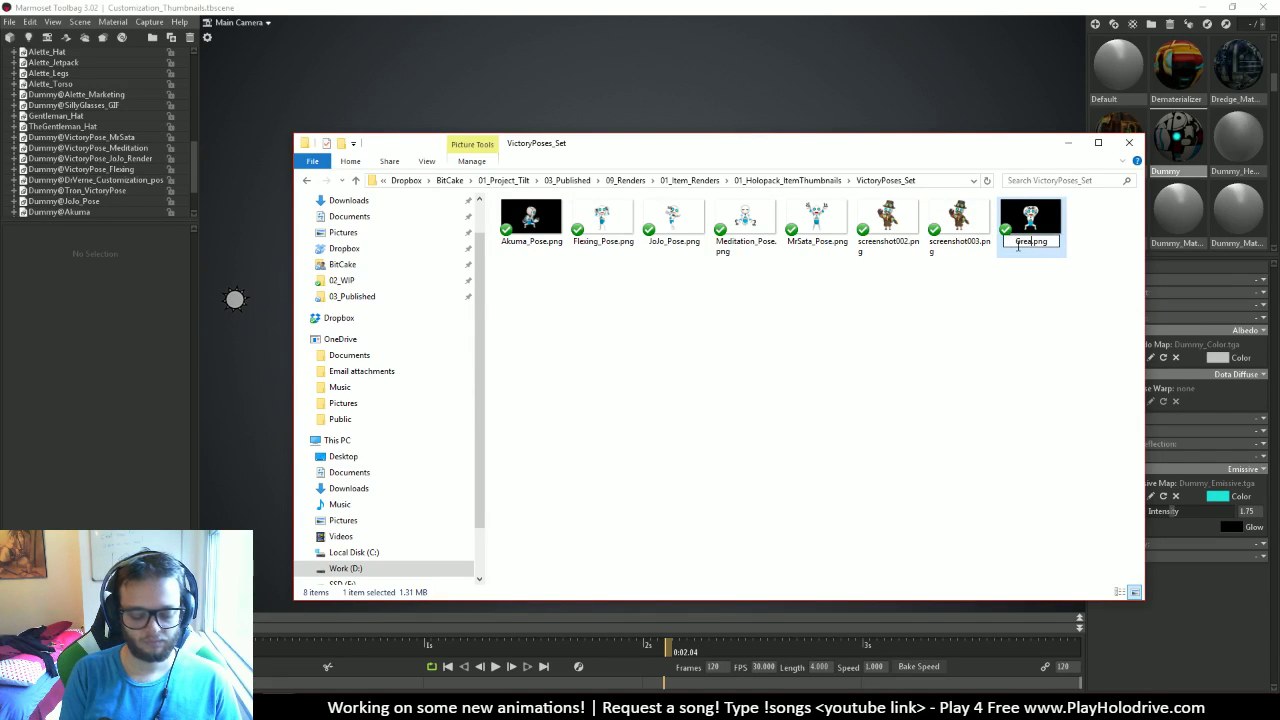
type("aiyaman_Po")
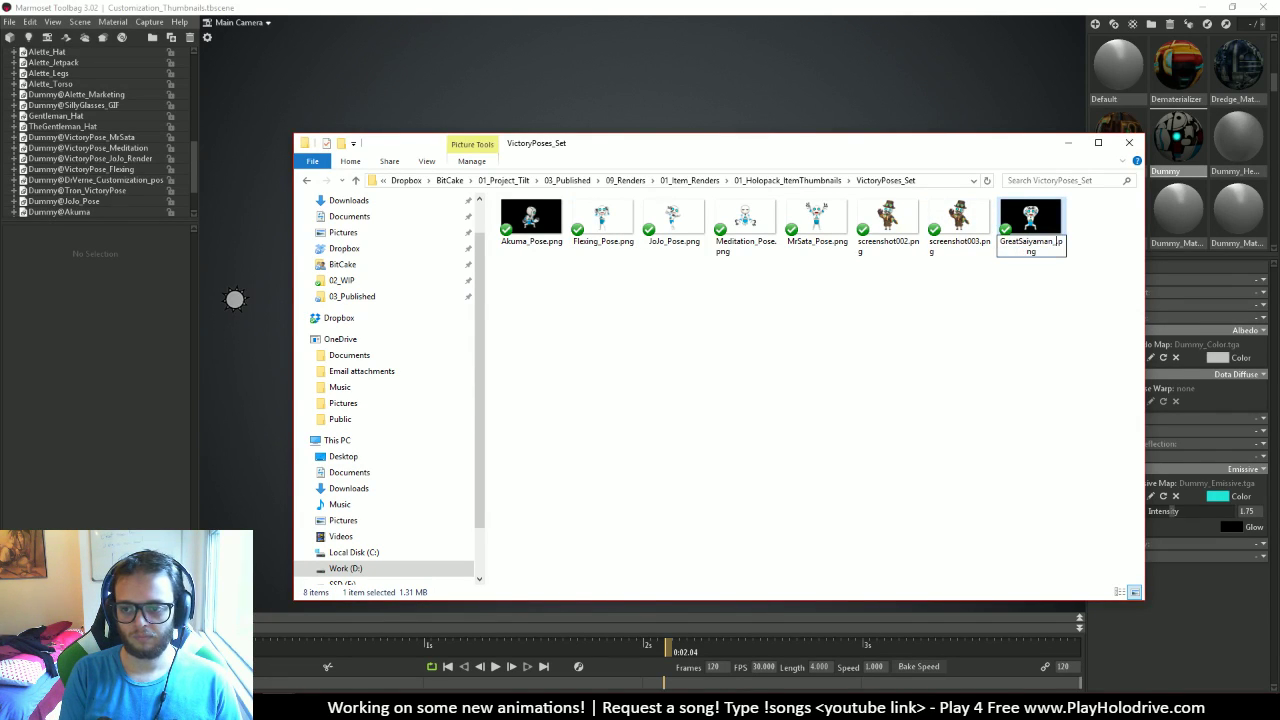
type("se")
key("Return")
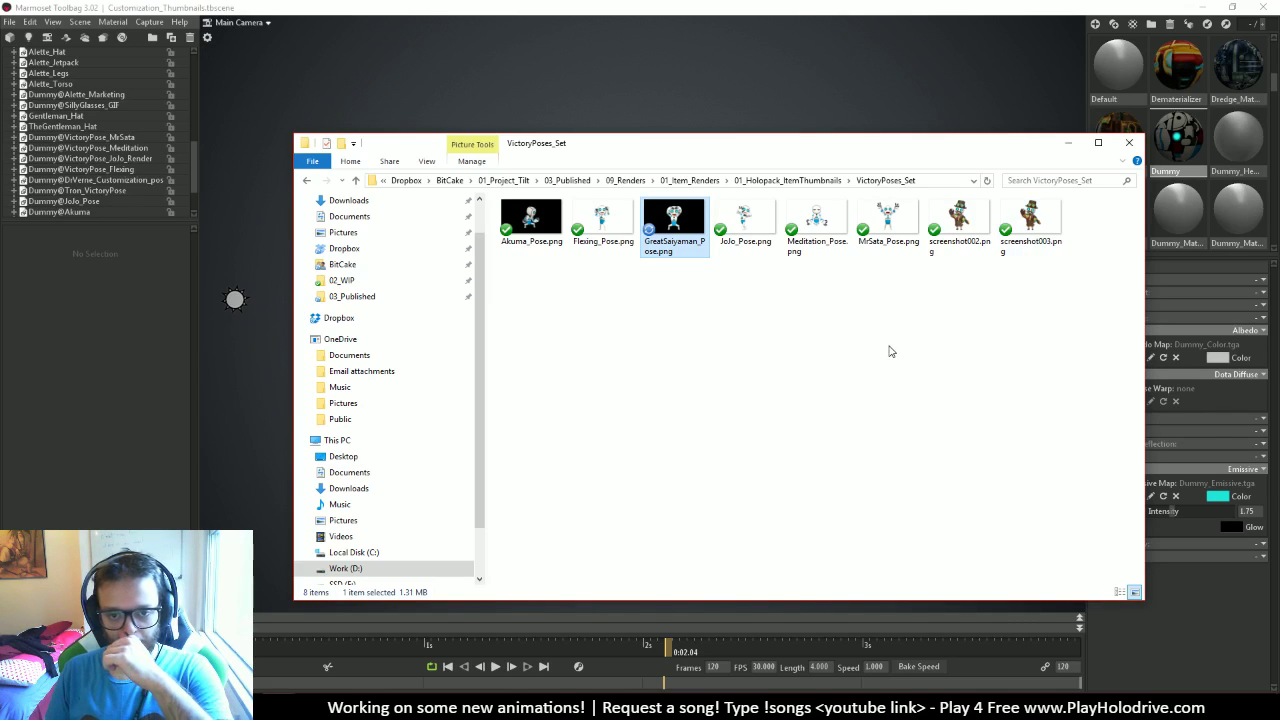
Return to the Marmoset Toolbag scene and hide the Dummy@GreatSaiyaman model
left_click(830, 5)
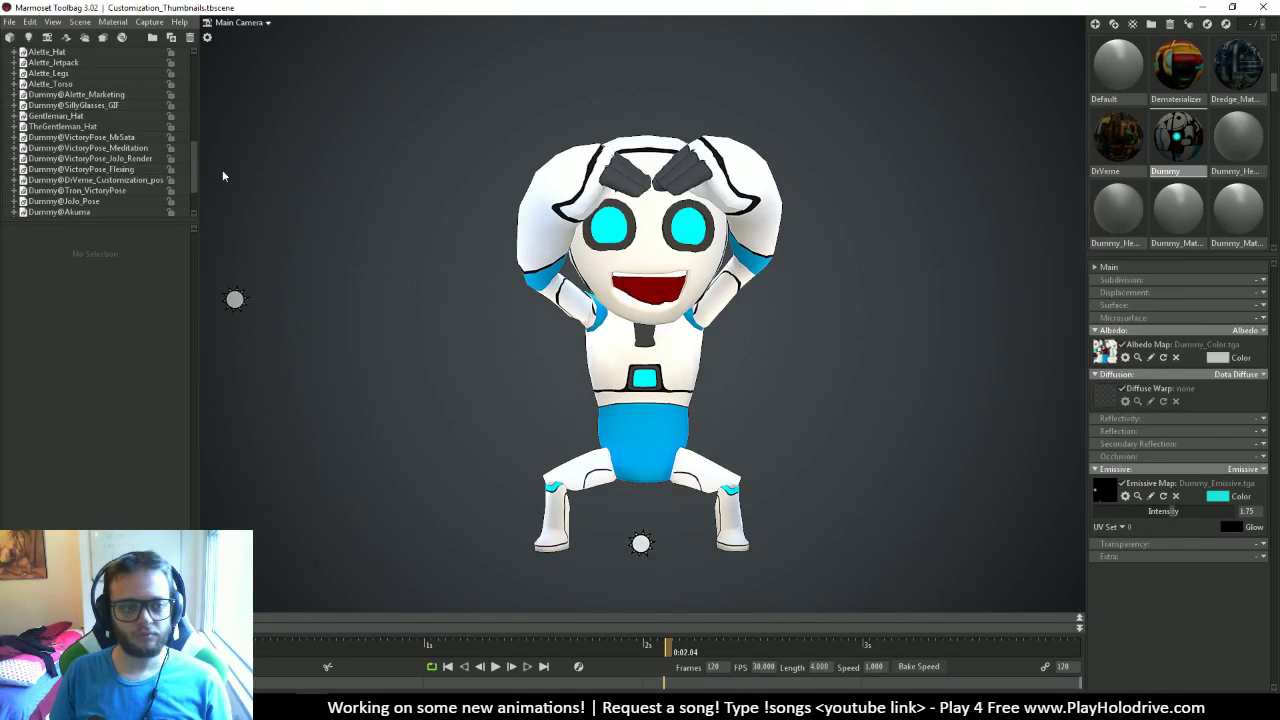
left_click(183, 179)
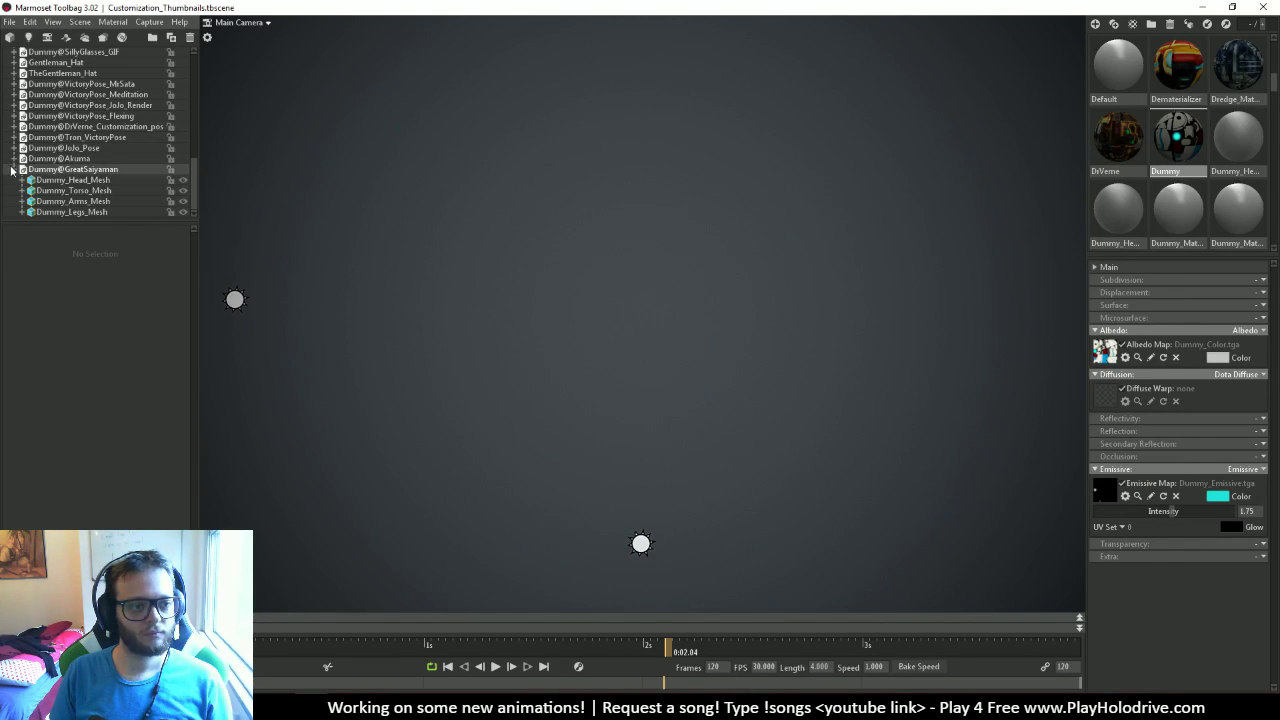
Collapse the Dummy@GreatSaiyaman entry and load the Dummy@HandStand model into the scene
left_click(14, 178)
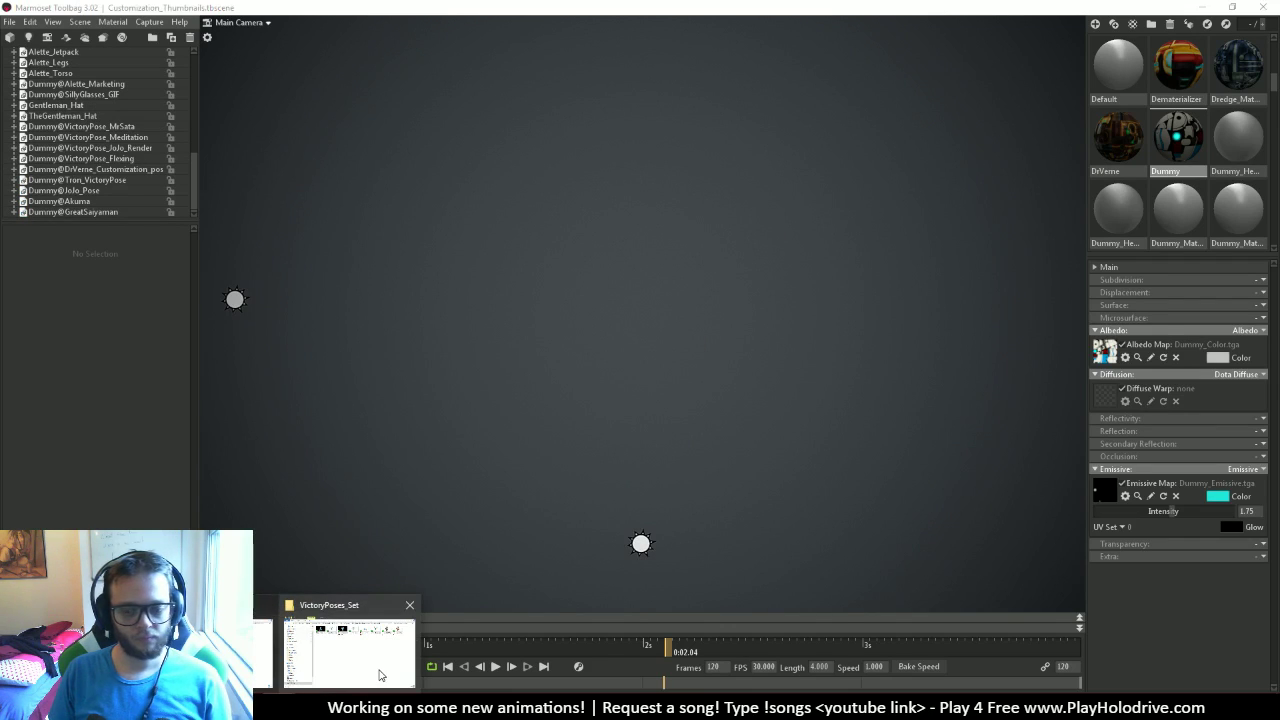
mouse_move(381, 676)
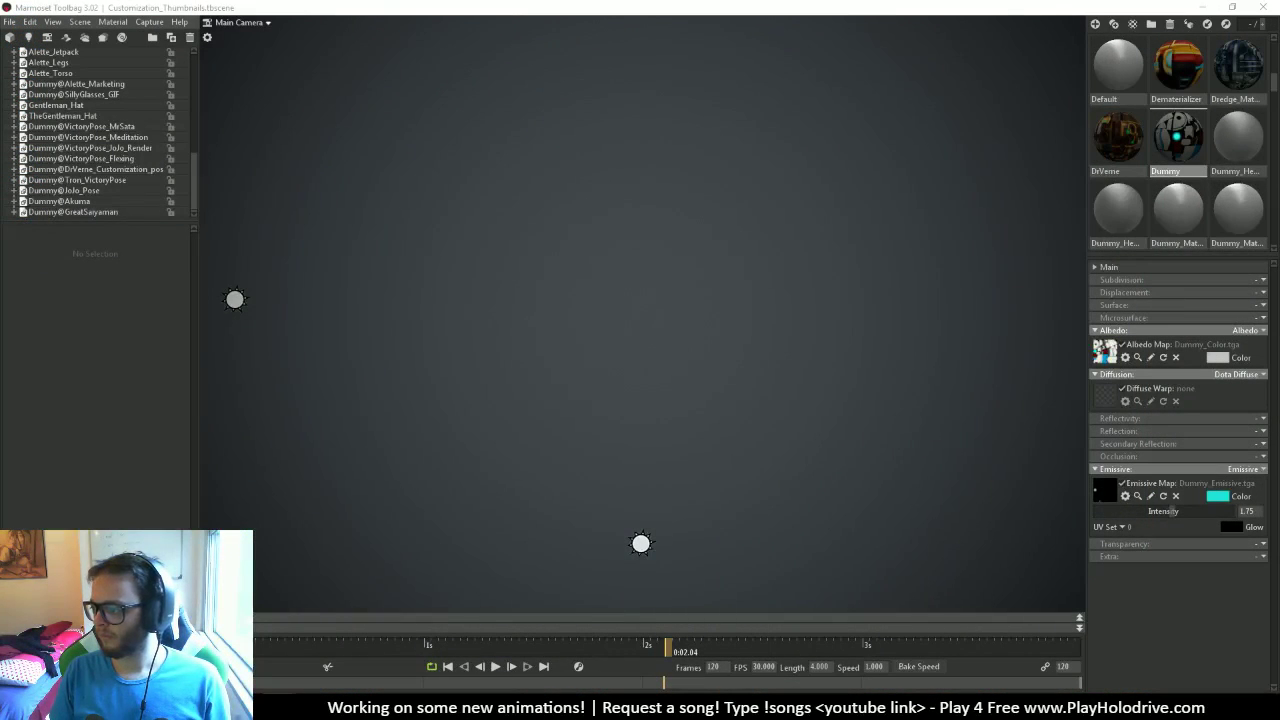
left_click(655, 272)
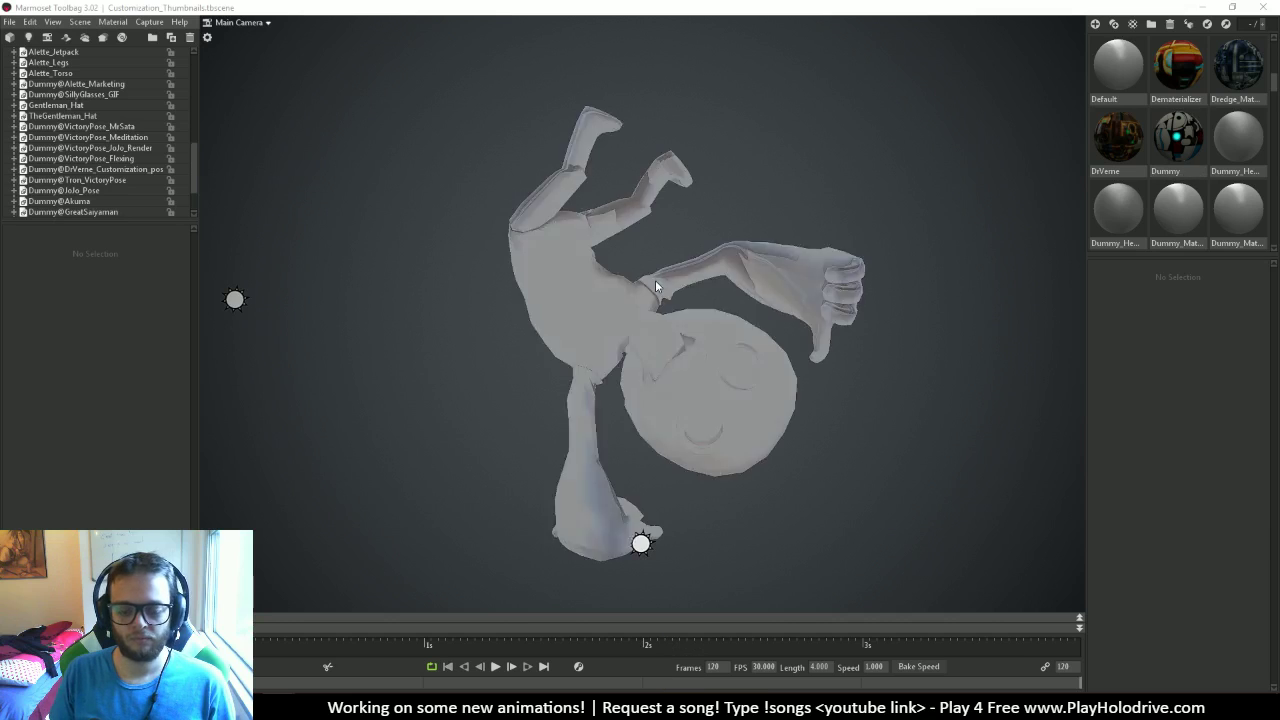
Apply the Dummy material to the Dummy@HandStand meshes, turn off their shadow casting and deselect them
left_click_drag(1168, 160, 734, 352)
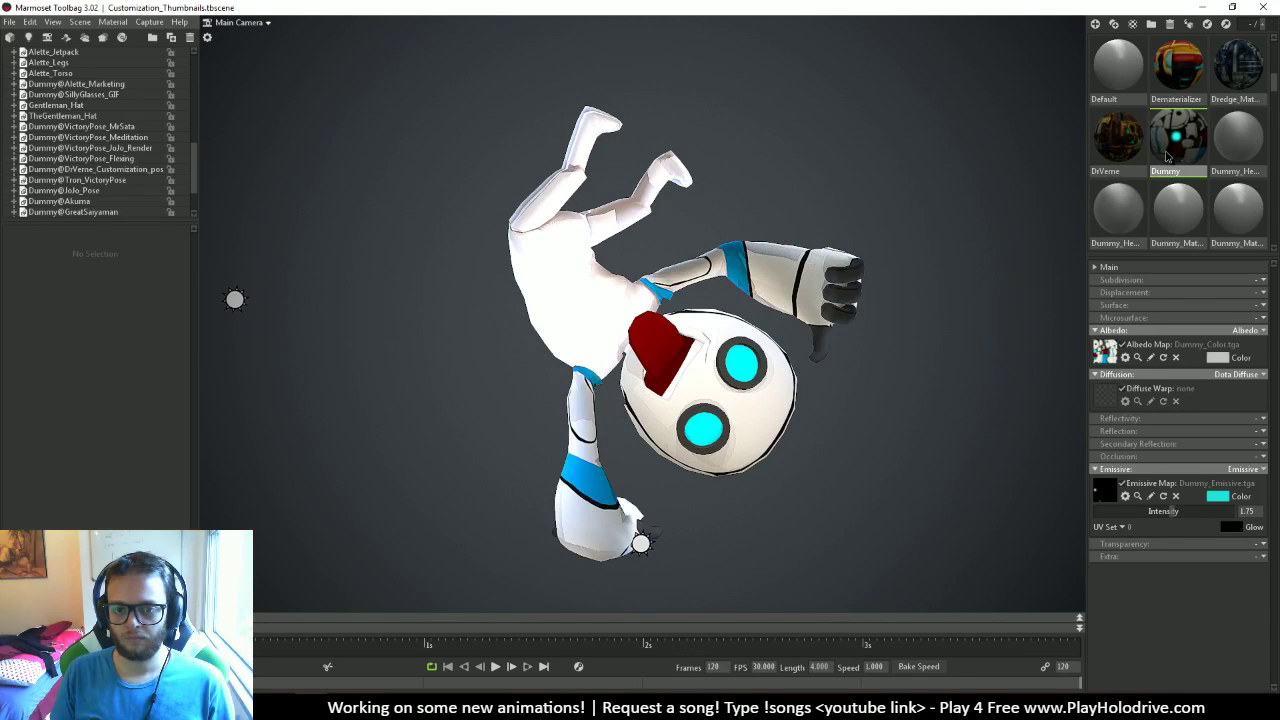
left_click_drag(1176, 140, 615, 175)
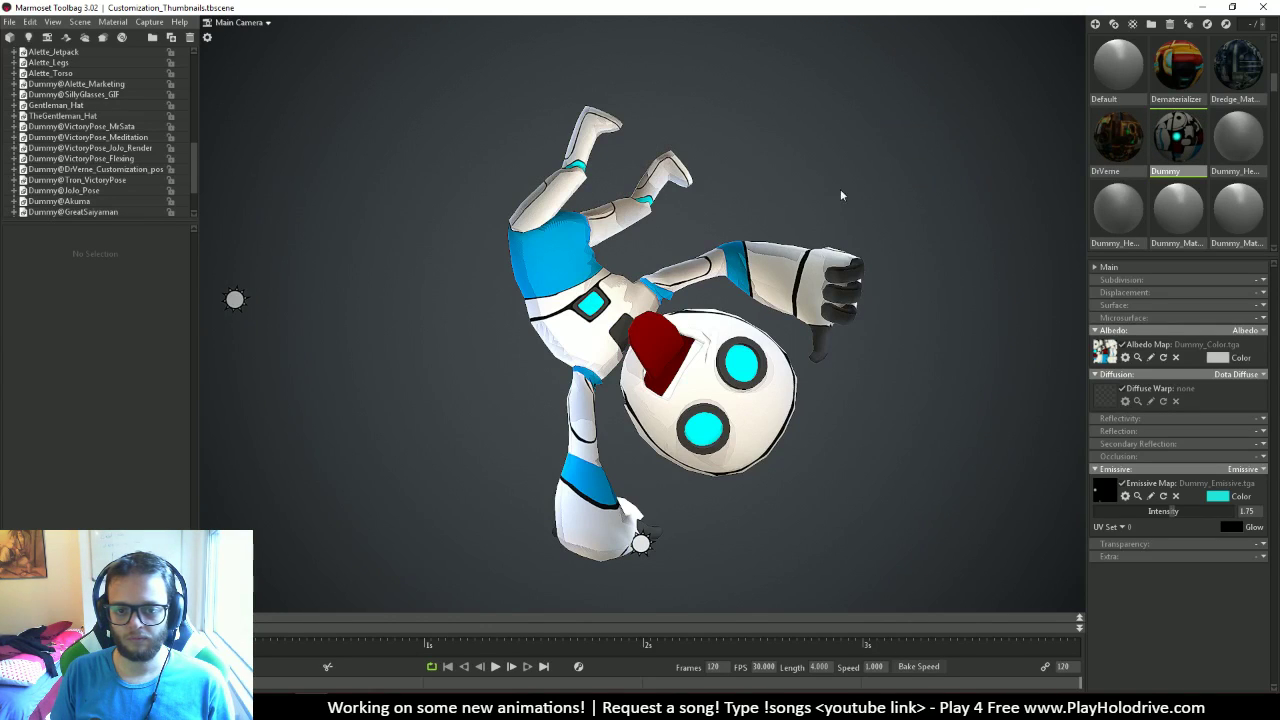
left_click(655, 350)
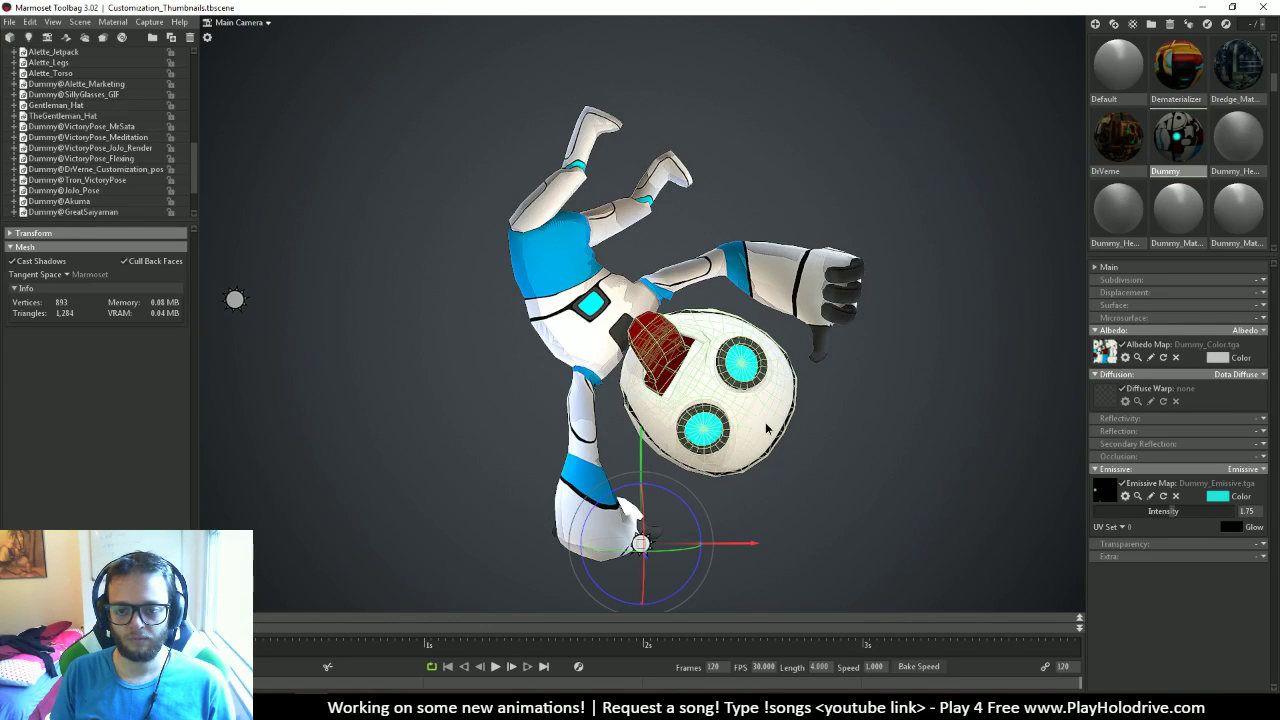
left_click(585, 348)
left_click(35, 262)
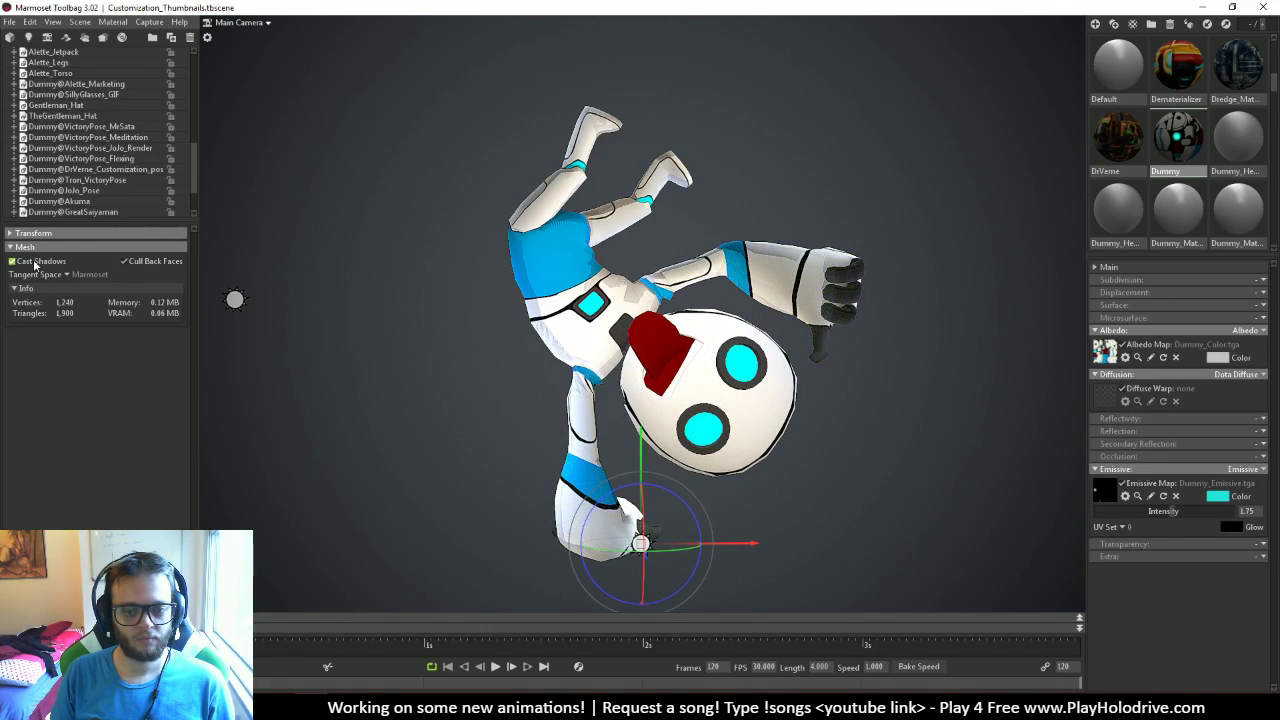
left_click(555, 312)
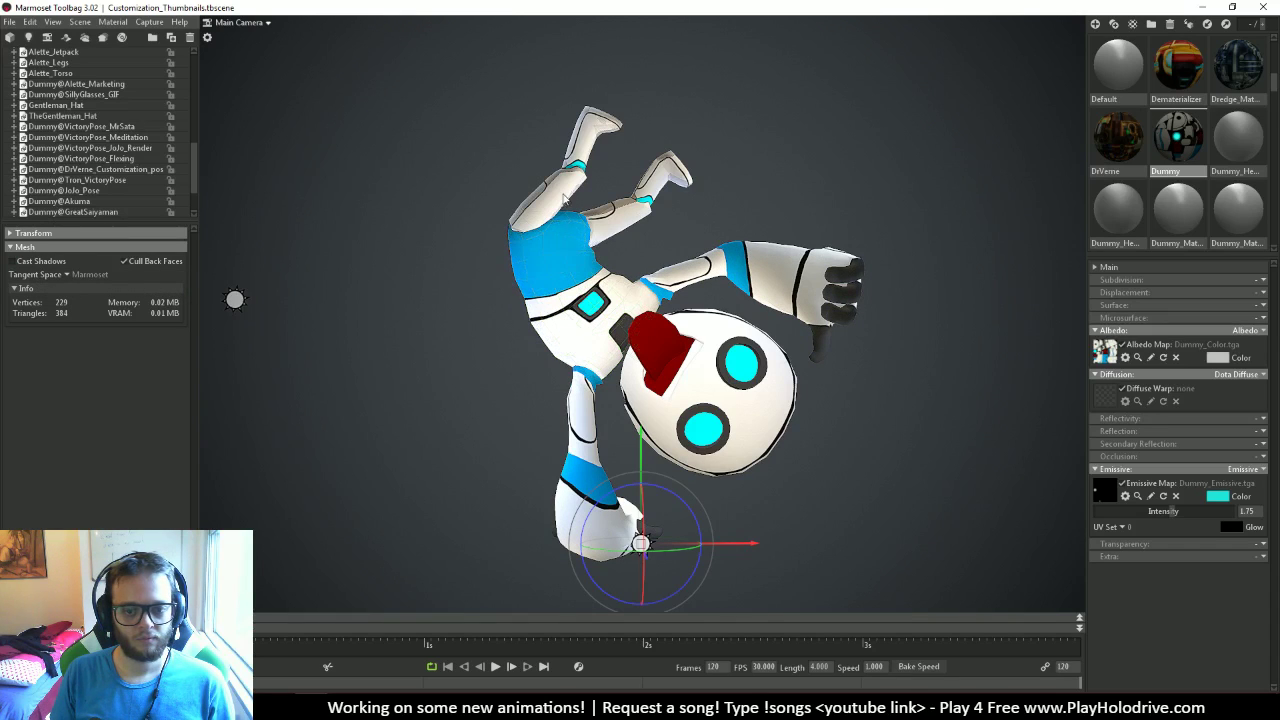
left_click(514, 418)
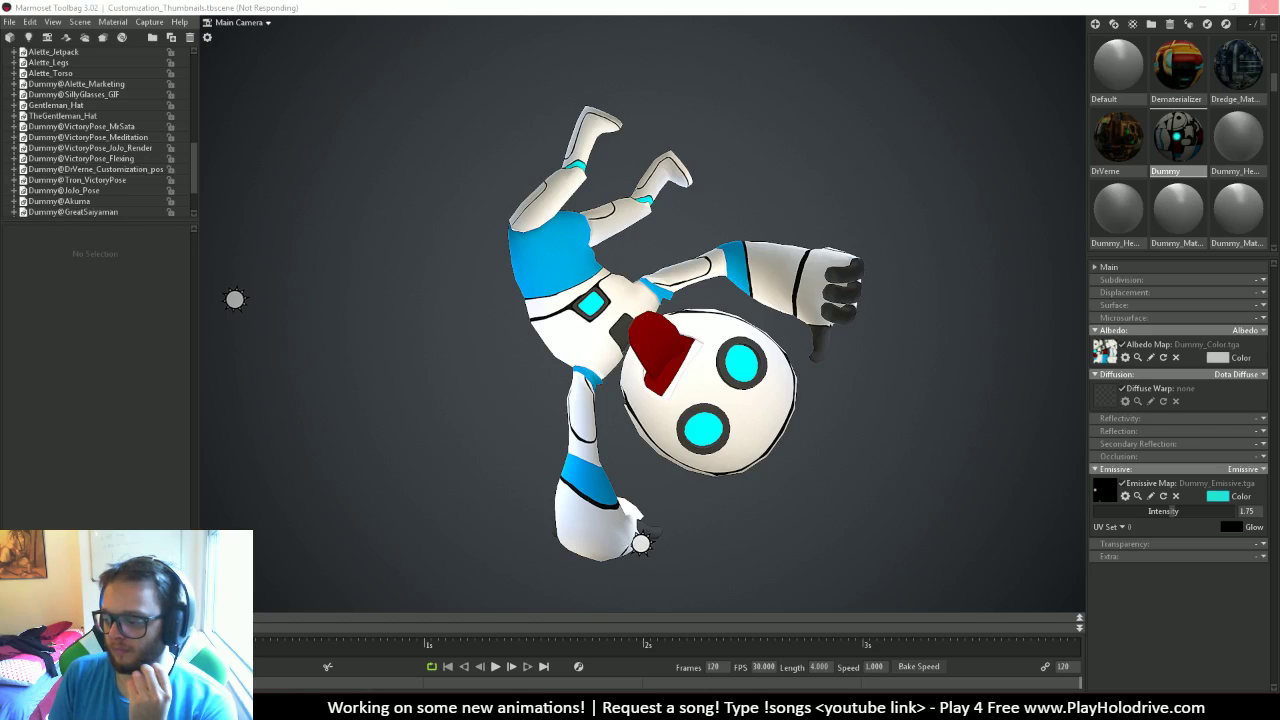
Capture an image of the handstand pose and close the preview
key("alt+Tab")
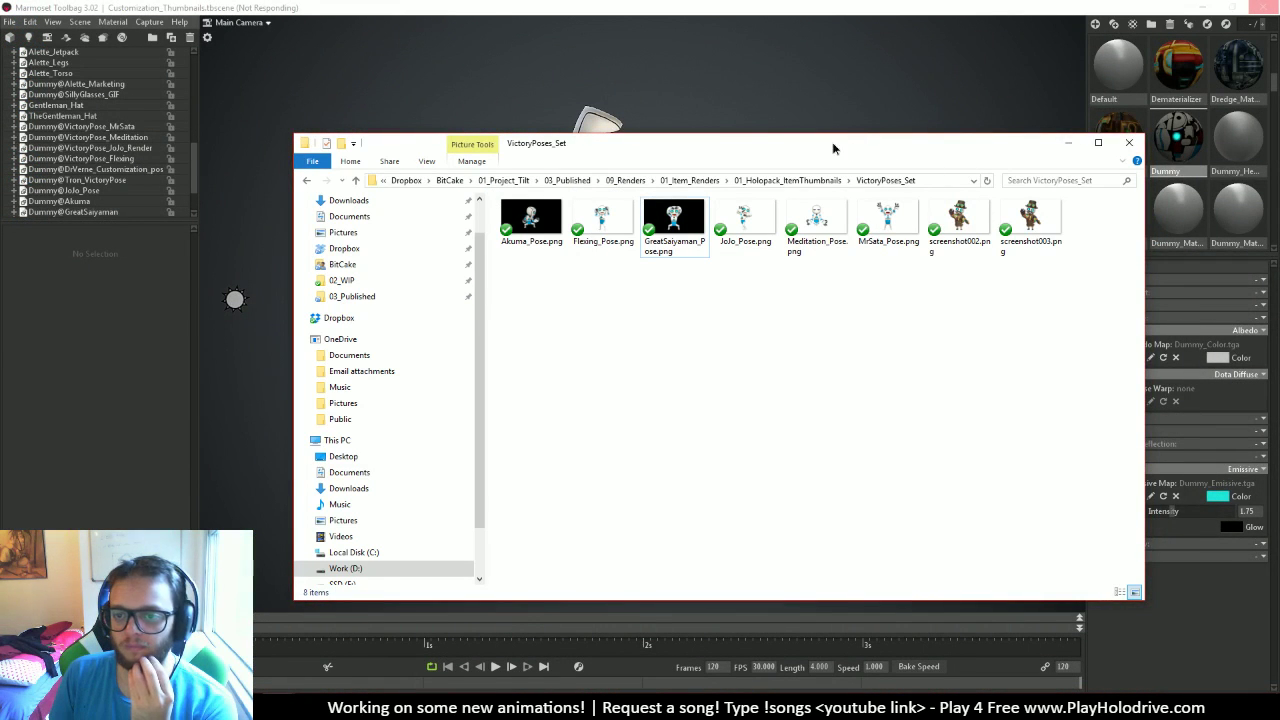
key("alt+Tab")
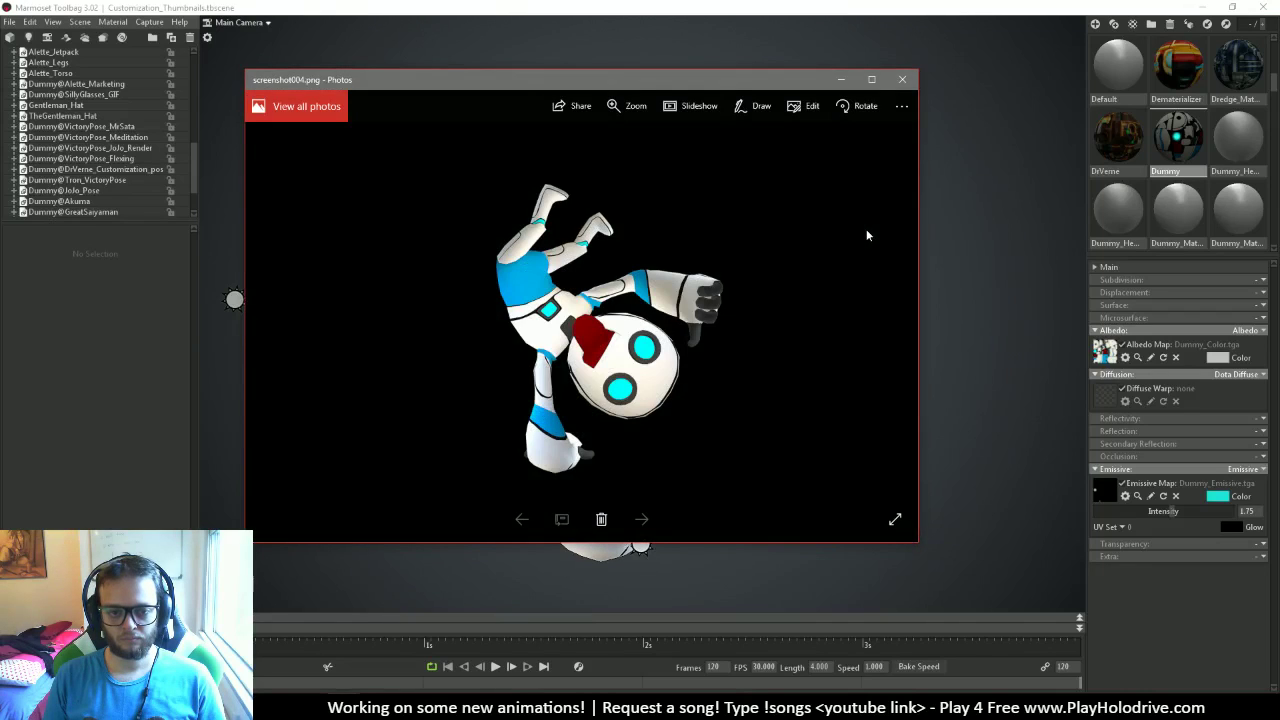
left_click(901, 80)
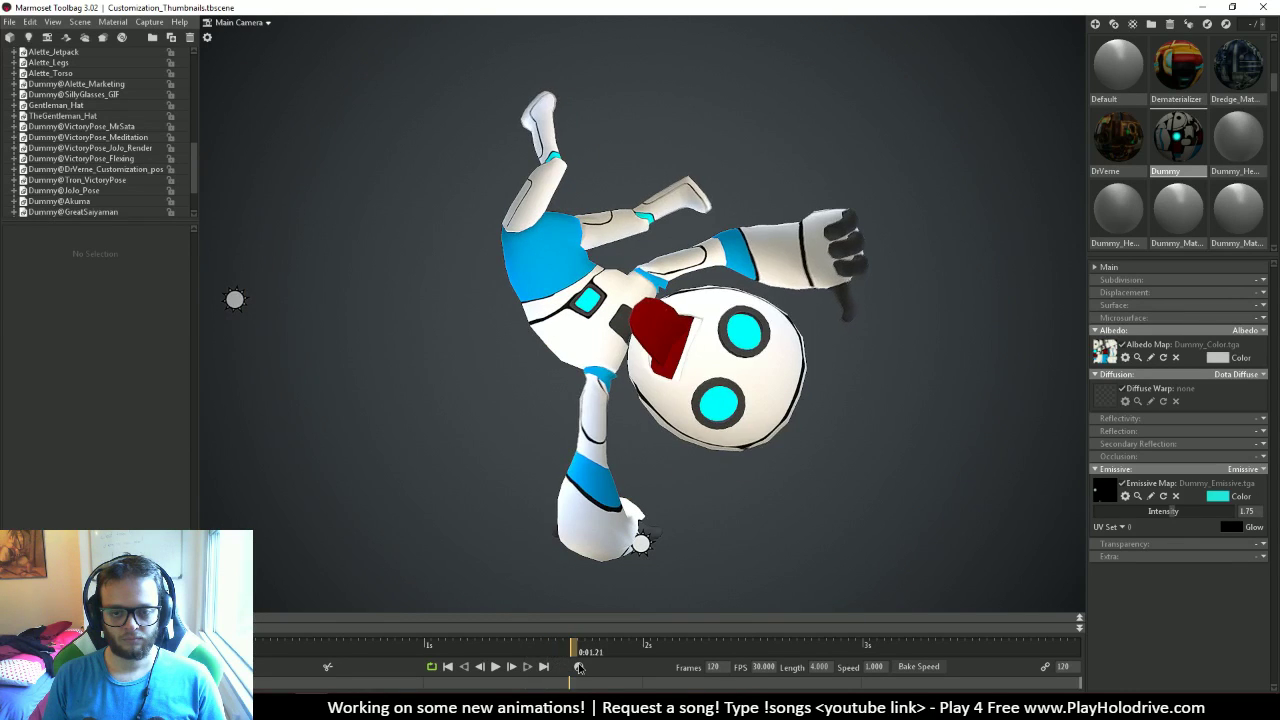
Move the animation to 0:01.17, capture another image of the handstand pose and close its preview
left_click_drag(579, 667, 545, 668)
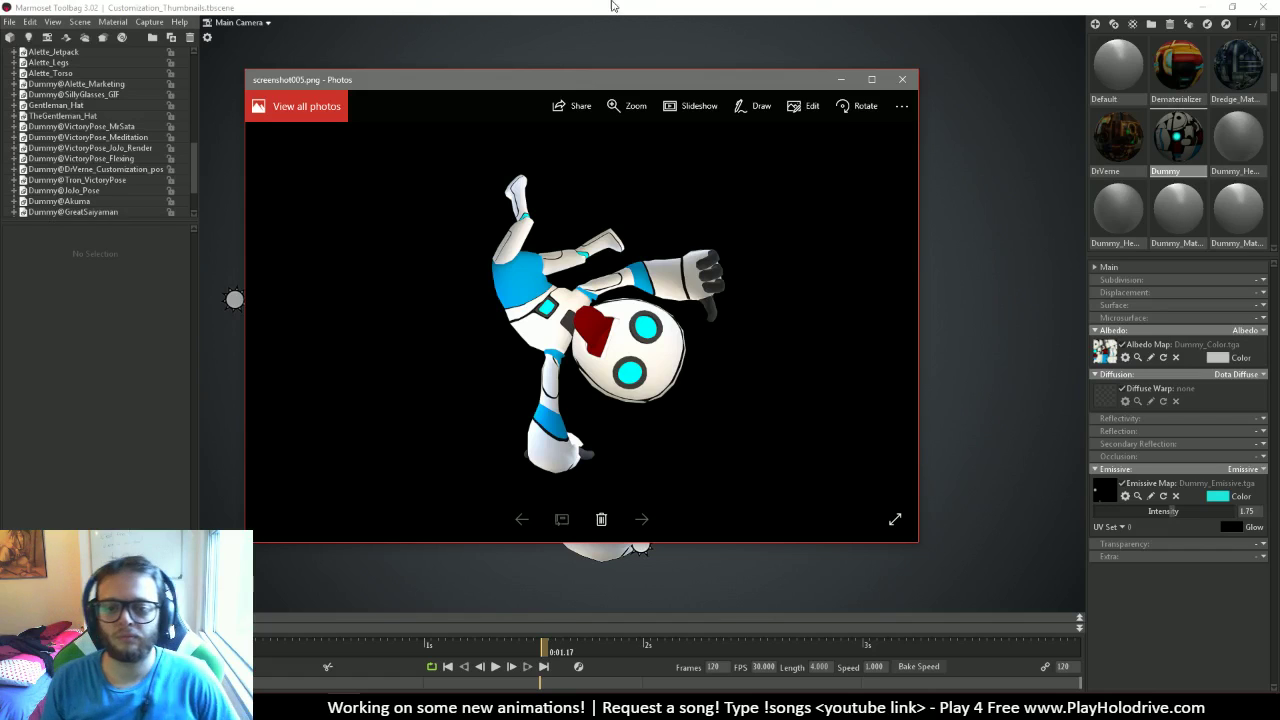
left_click(902, 79)
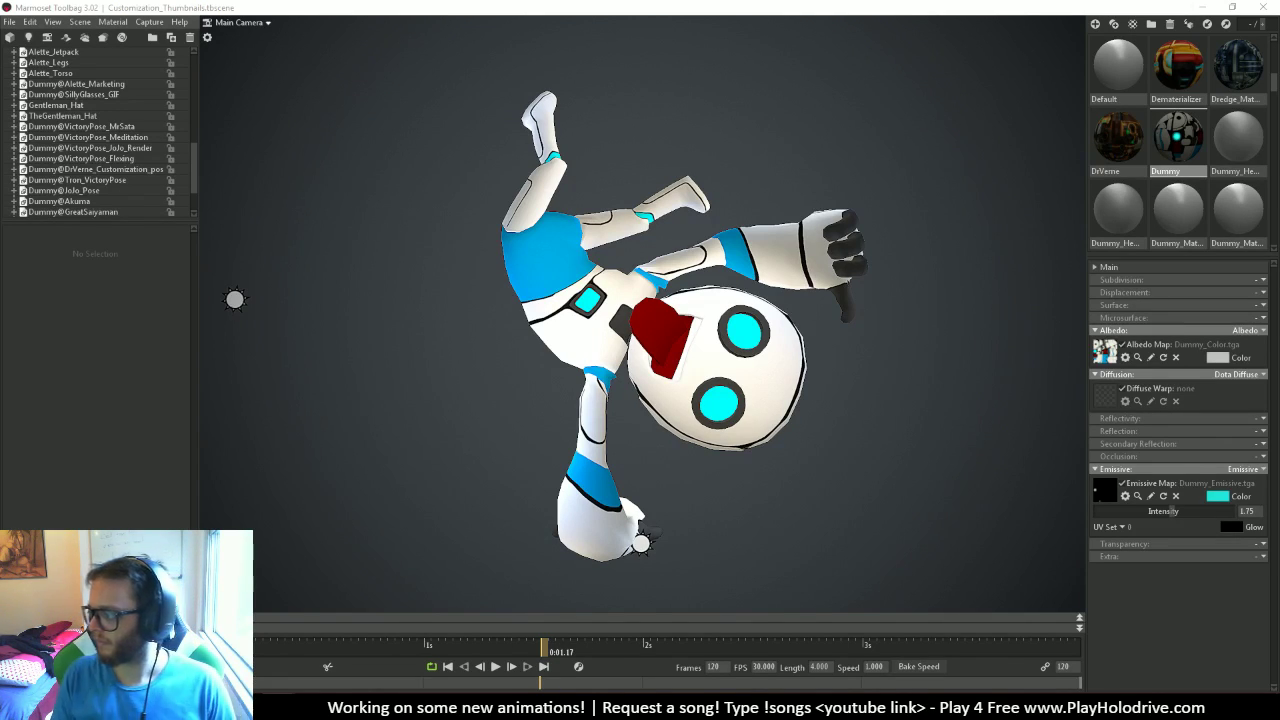
Hide and collapse the Dummy@HandStand model and load the Dummy@SF2_Sakura model into the scene
left_click(1124, 357)
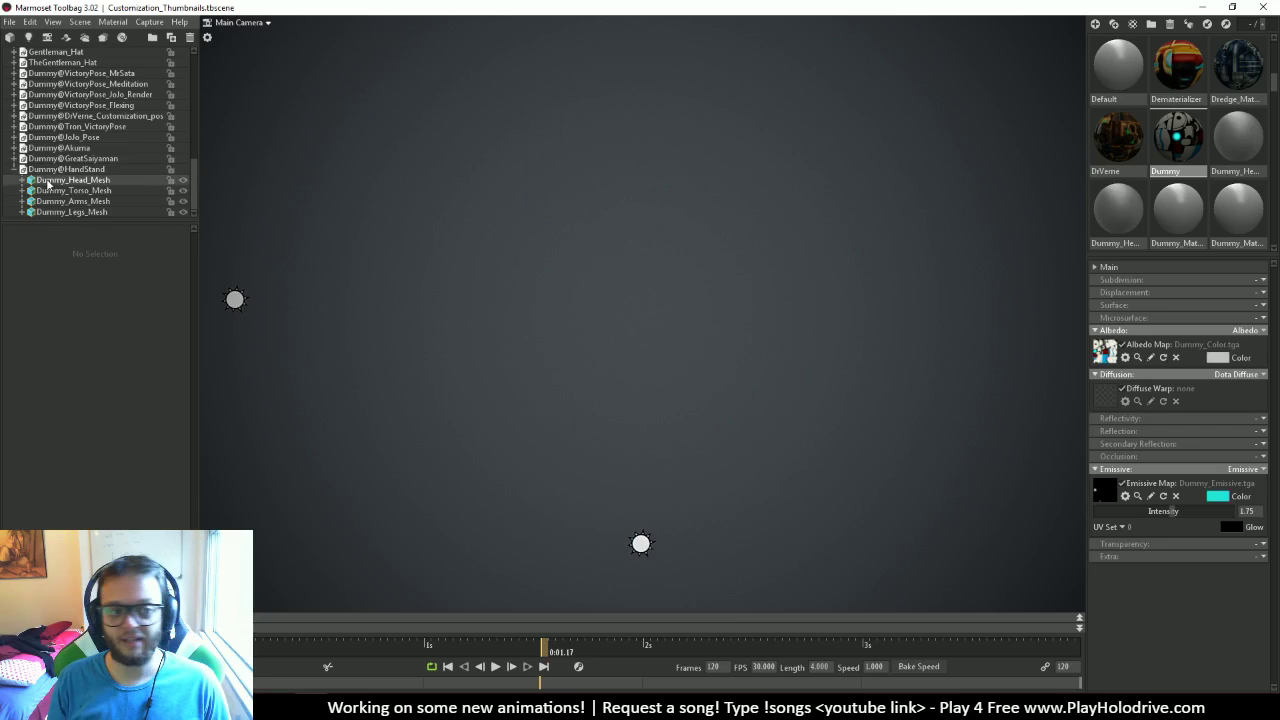
scroll(175, 165, "up", 1)
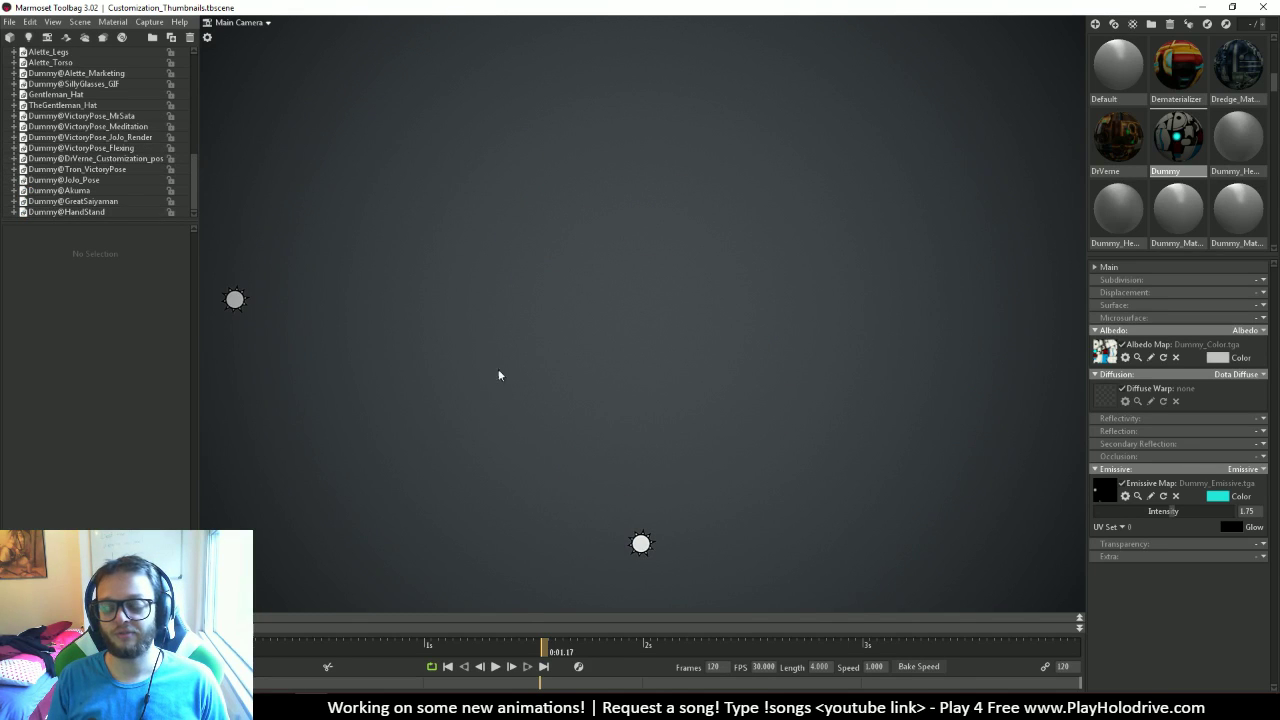
left_click(336, 710)
mouse_move(348, 650)
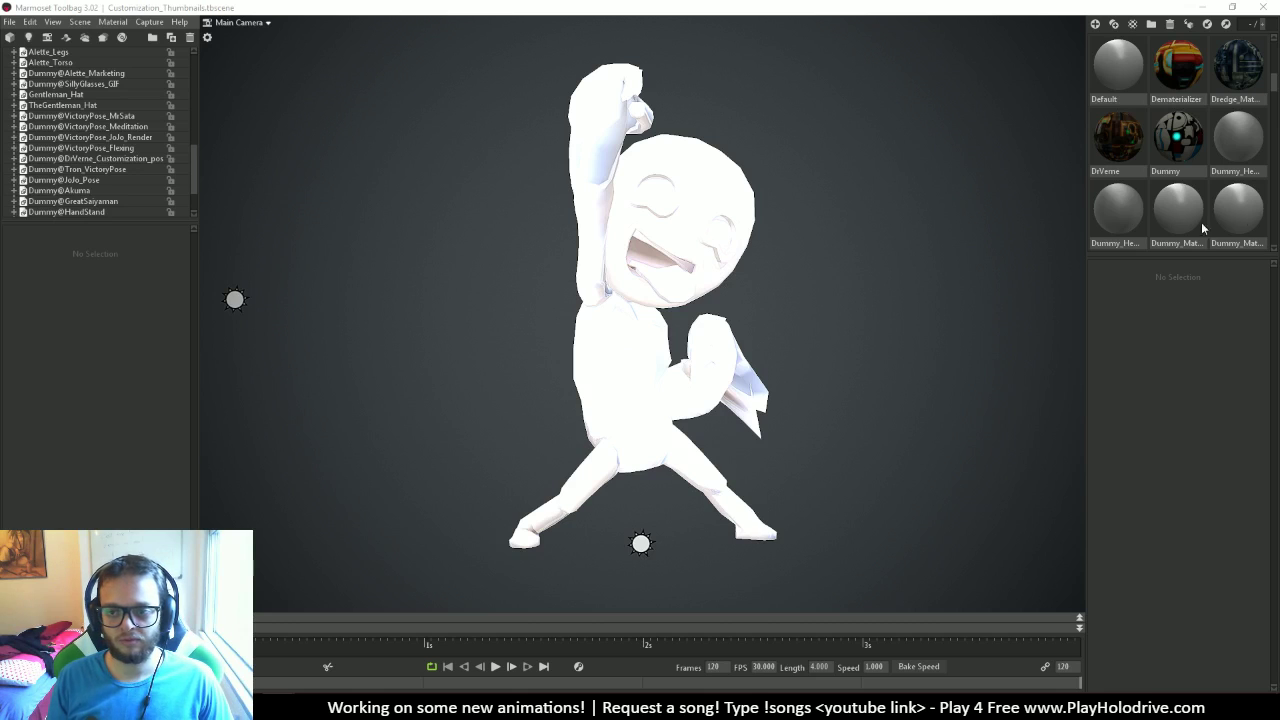
Apply the Dummy material to the arms, head, torso and legs meshes of the Dummy@SF2_Sakura model
left_click_drag(1192, 128, 605, 150)
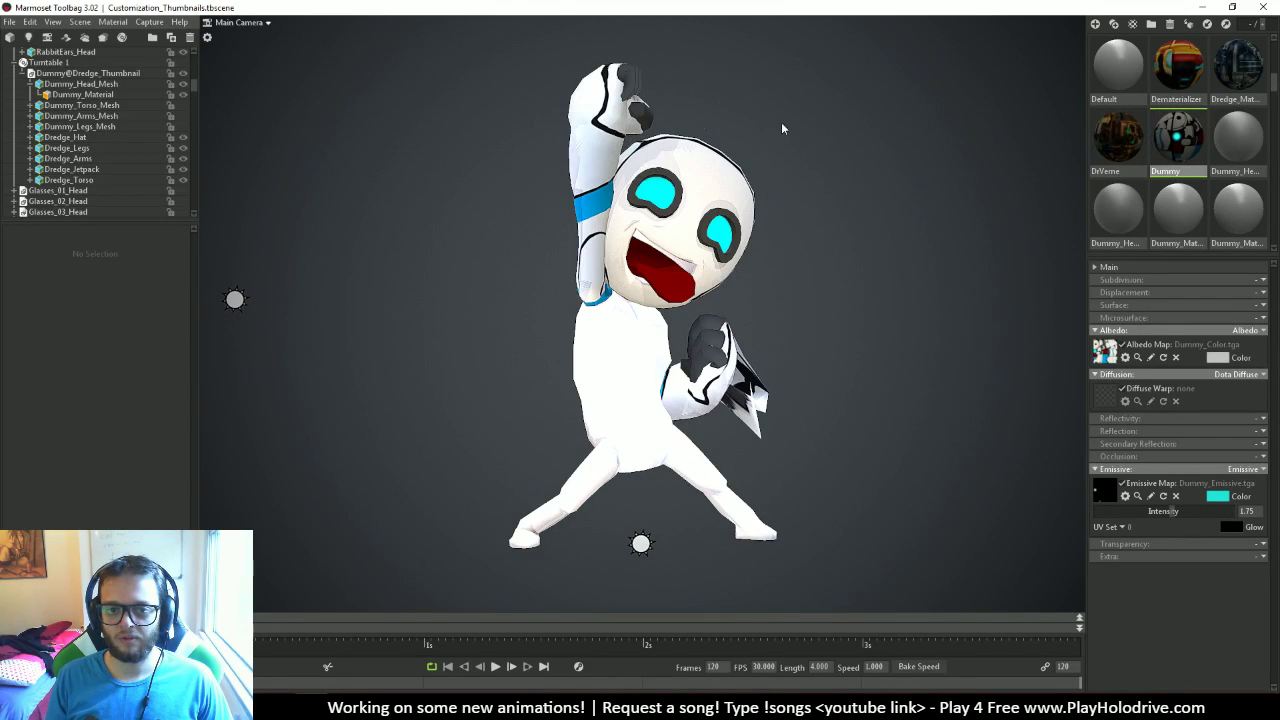
left_click_drag(1190, 158, 625, 395)
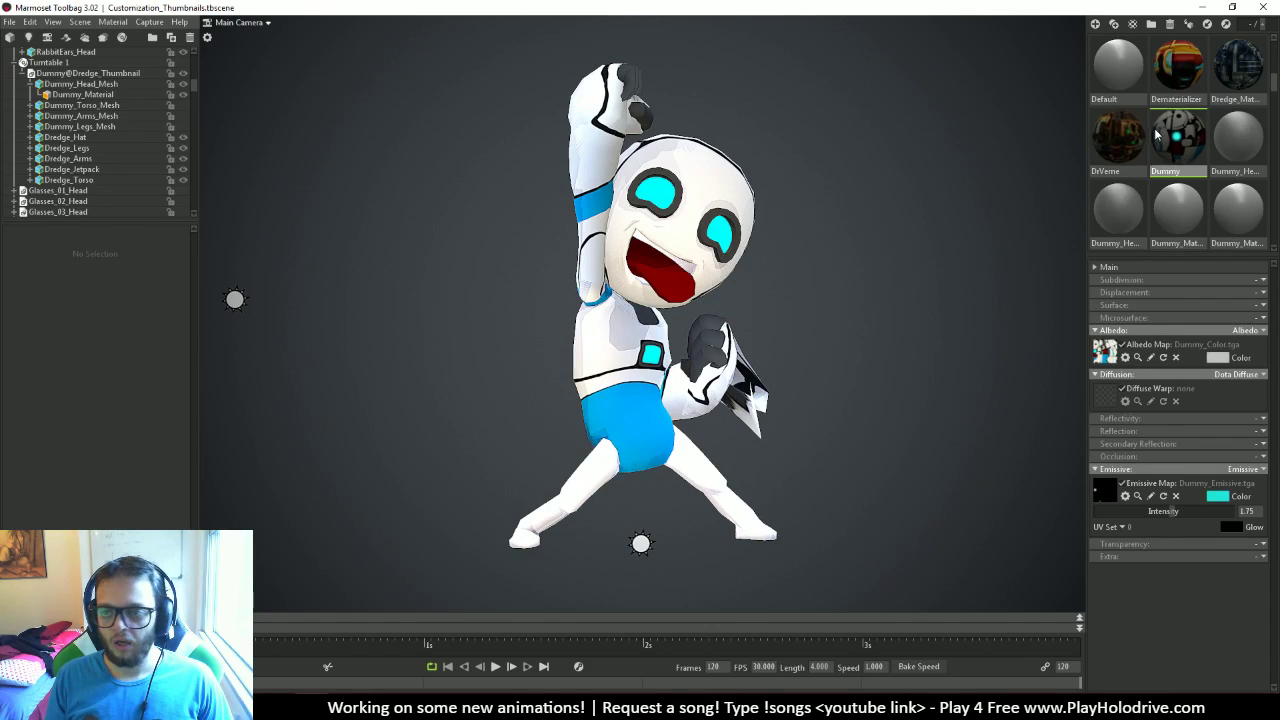
left_click_drag(1180, 138, 720, 500)
Select the Dummy@SF2_Sakura arms mesh and examine its geometry from behind the character
left_click_drag(928, 407, 746, 436)
left_click(746, 436)
left_click_drag(784, 398, 700, 400)
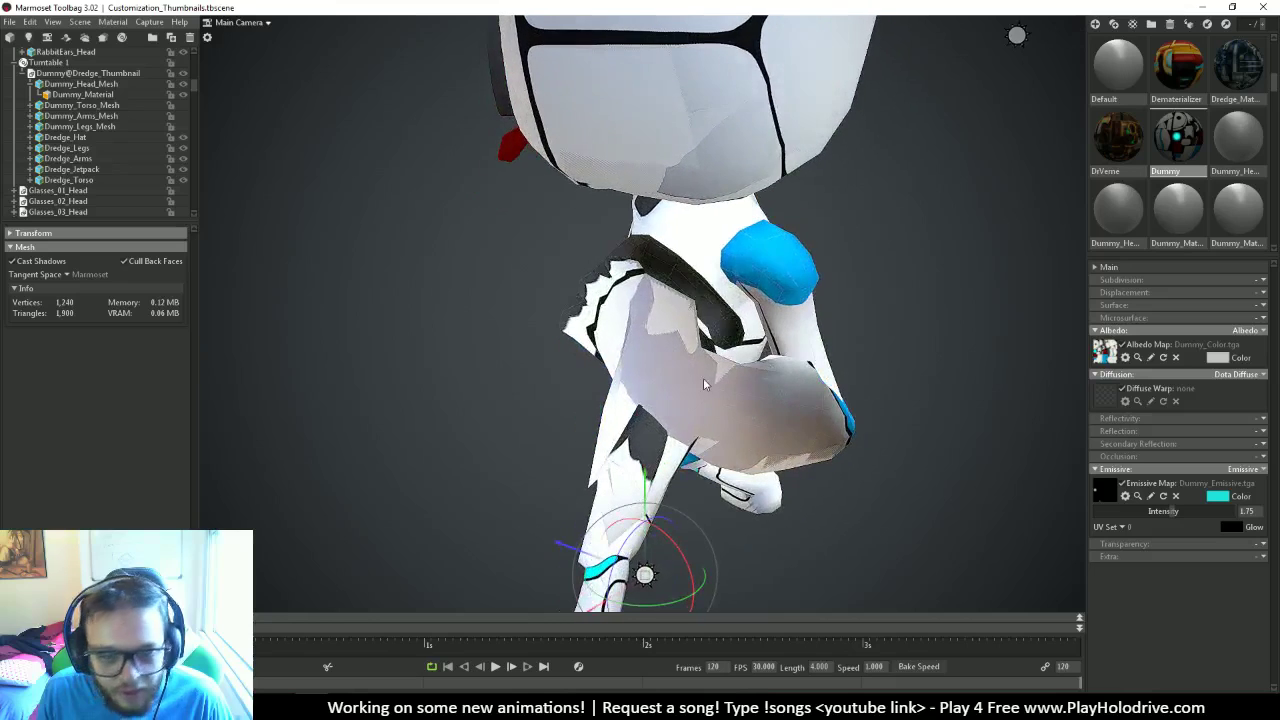
scroll(30, 94, "down", 1)
Collapse the expanded model entries in the scene hierarchy, from Dummy@BunnyEars_2017 and Turntable 1 down to Dummy@HandStand
scroll(30, 94, "up", 5)
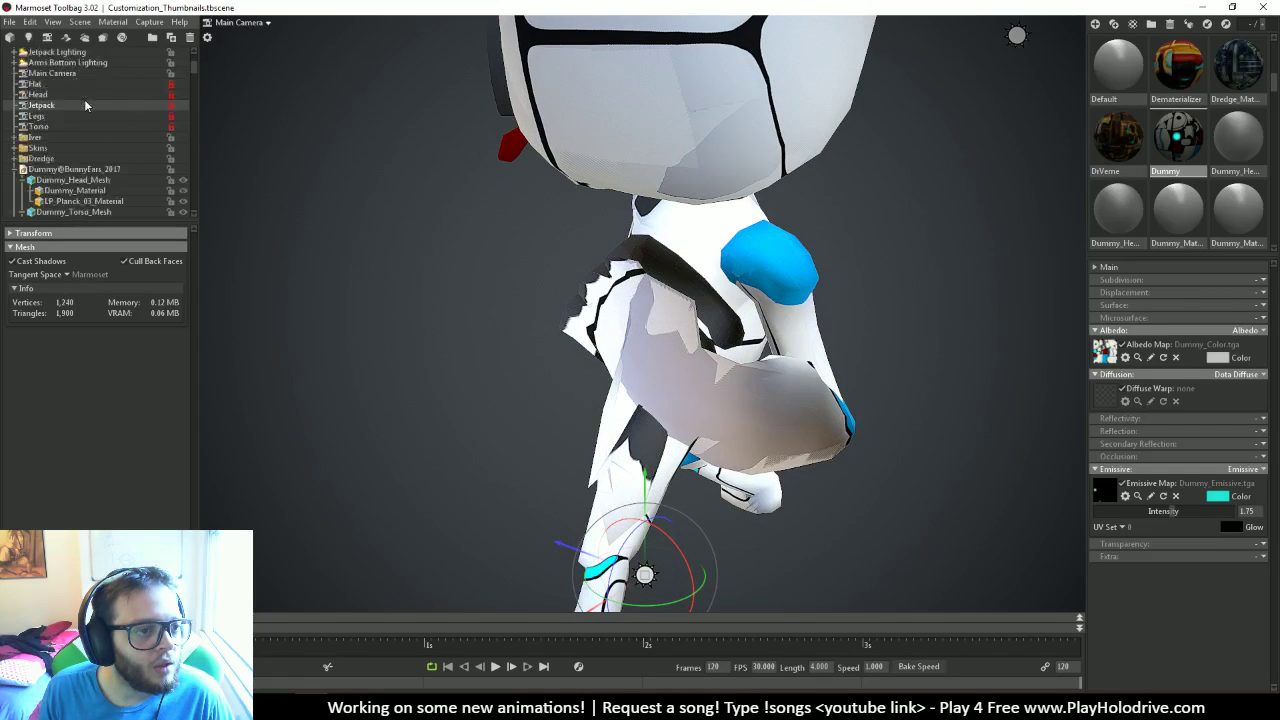
left_click(16, 94)
left_click(14, 105)
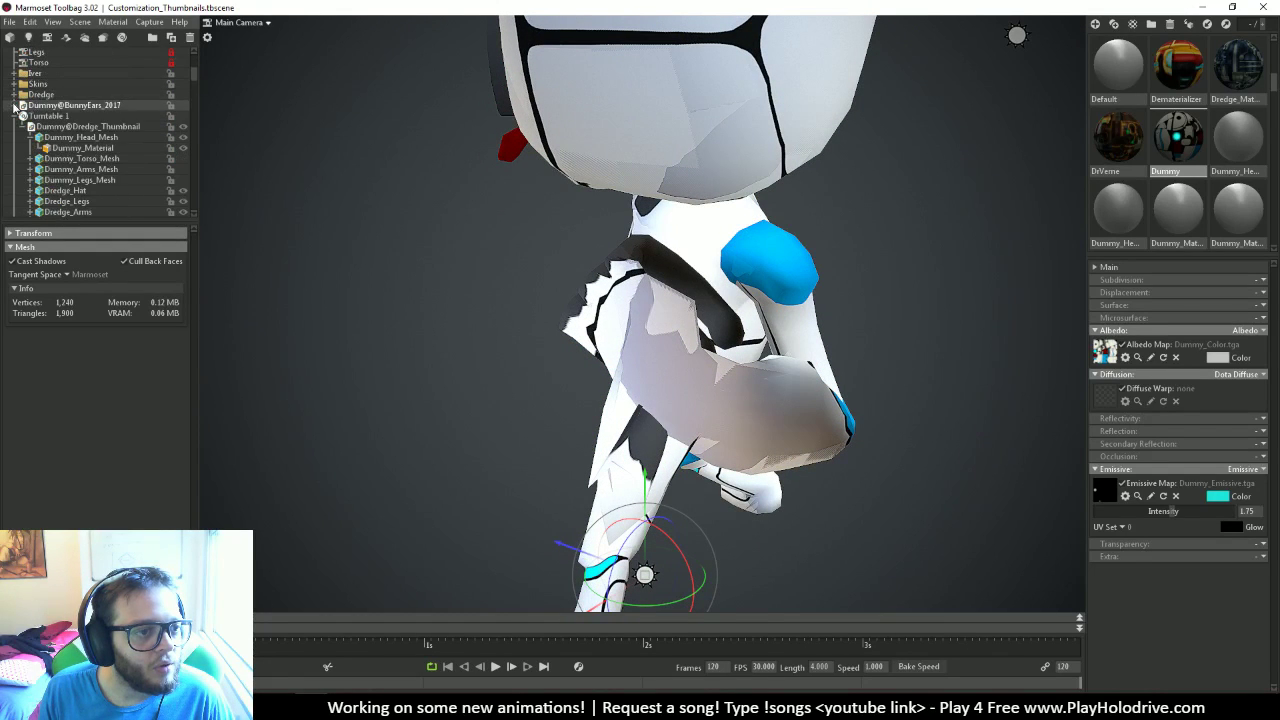
left_click(14, 116)
scroll(33, 126, "down", 5)
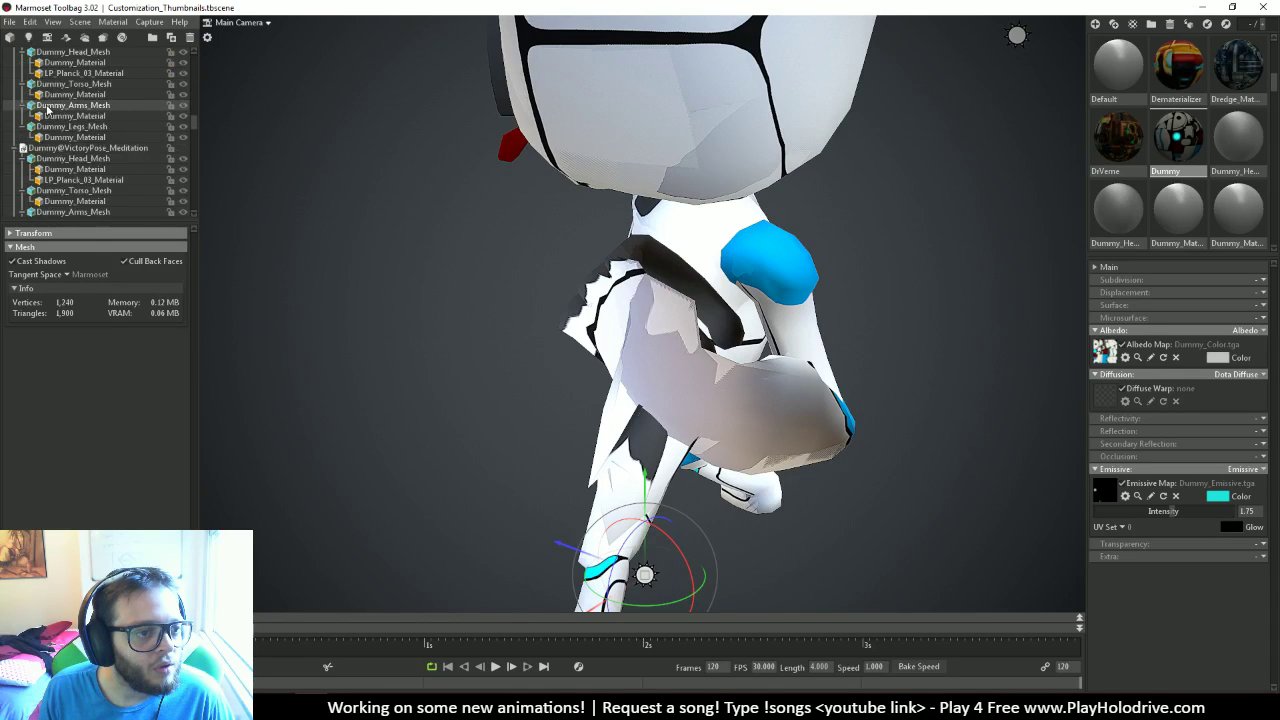
left_click(17, 85)
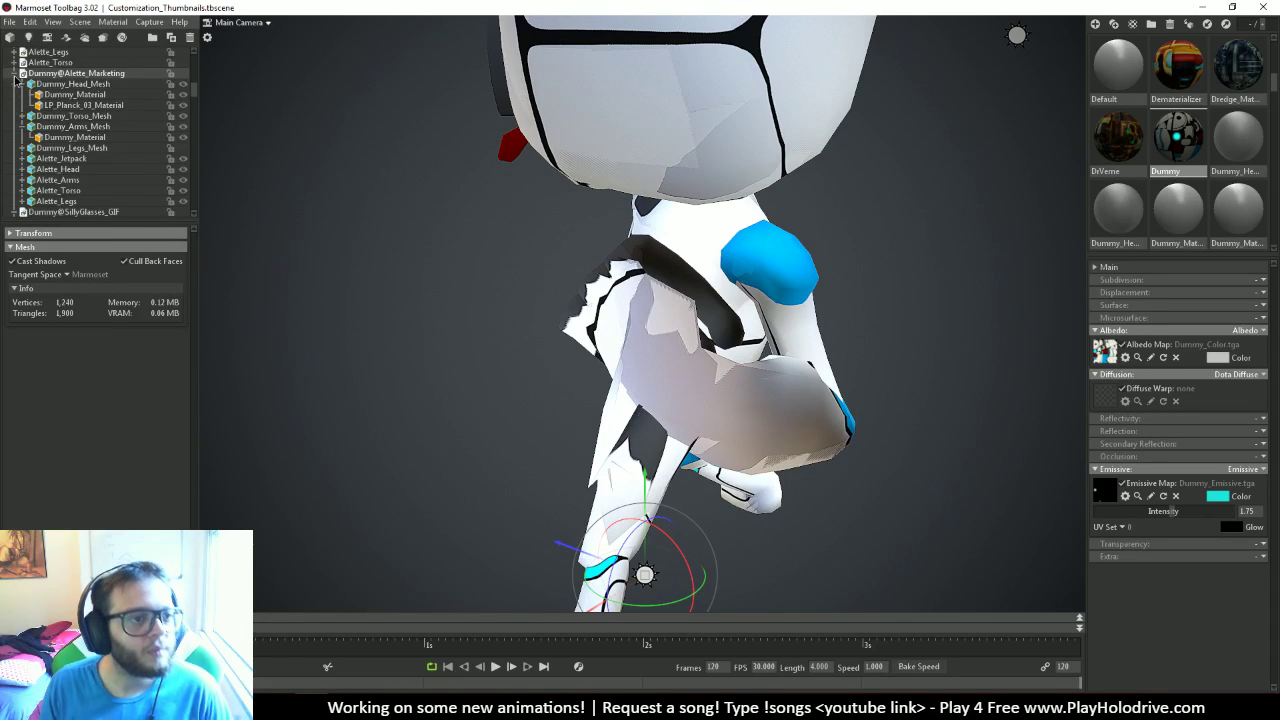
left_click(14, 73)
left_click(12, 116)
left_click(12, 116)
left_click(13, 126)
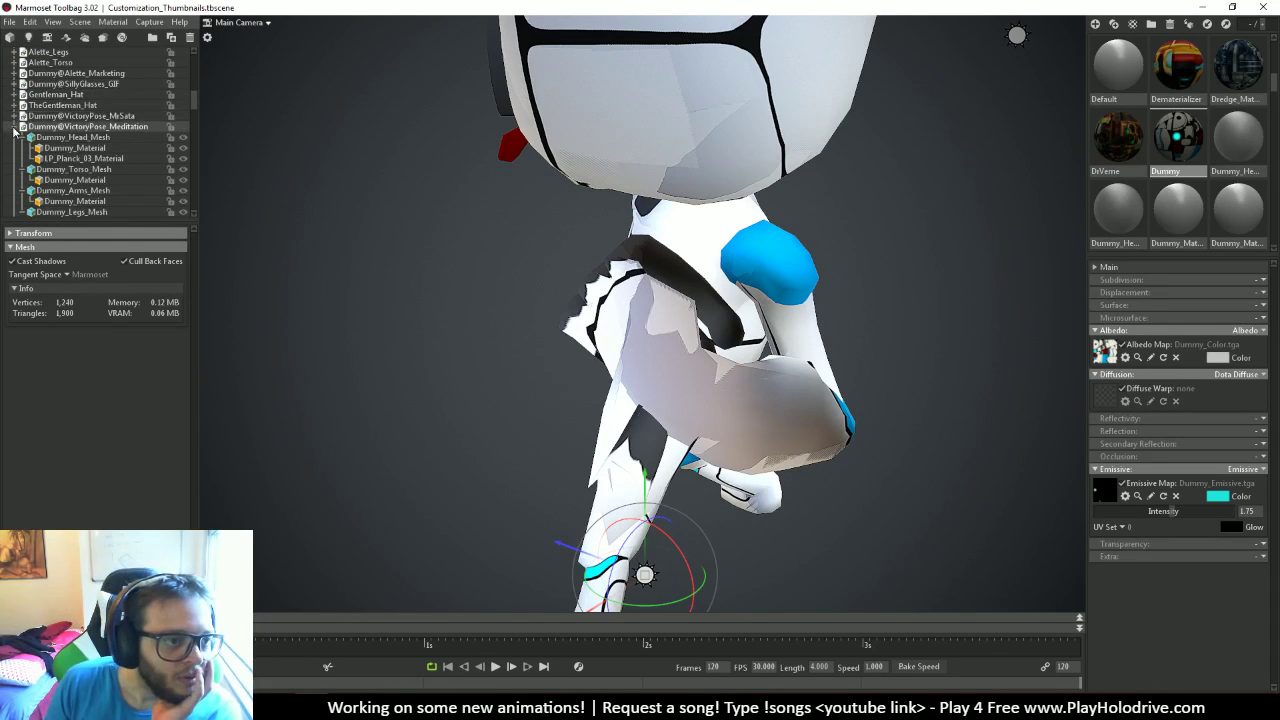
left_click(13, 126)
left_click(13, 137)
left_click(13, 137)
left_click(14, 148)
left_click(14, 148)
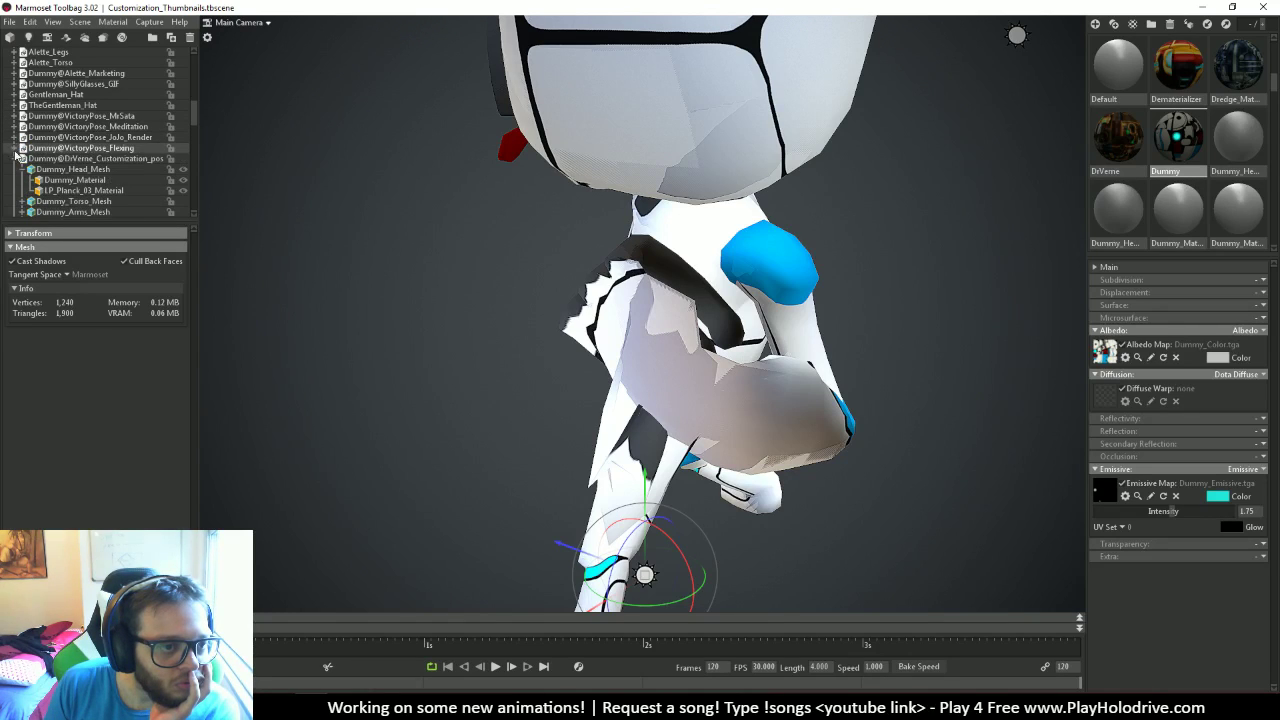
left_click(20, 158)
left_click(14, 179)
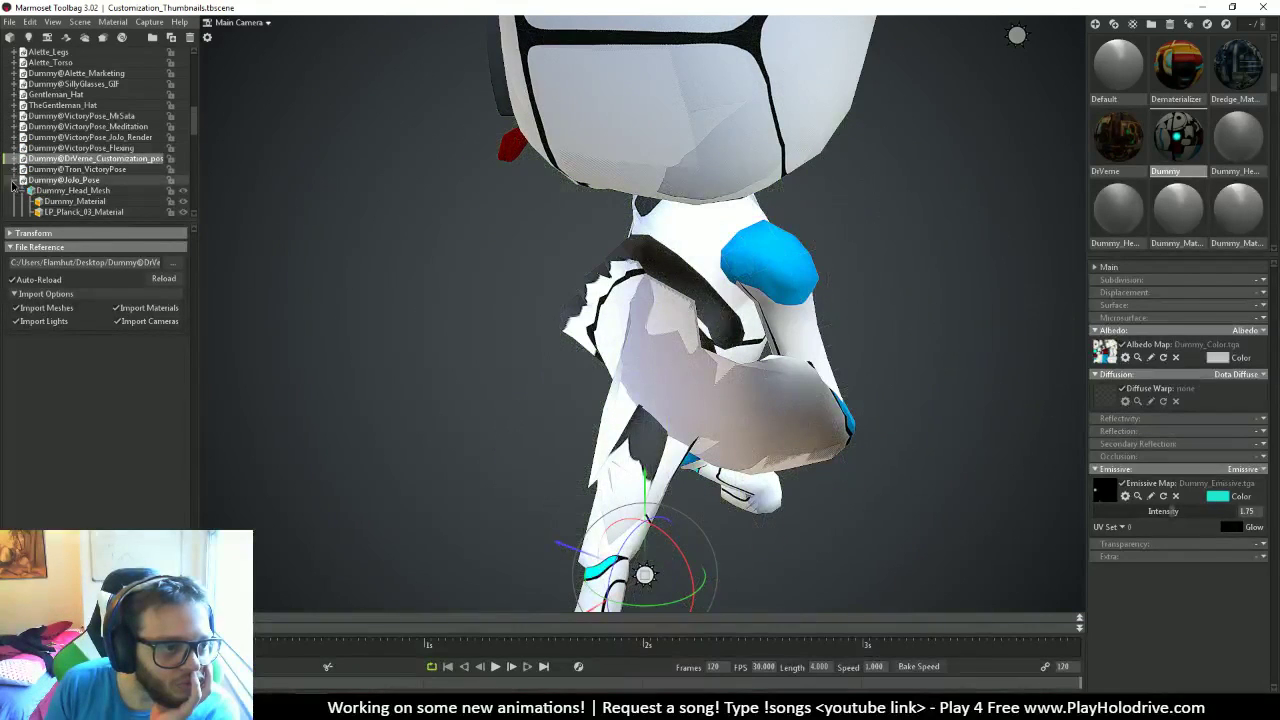
left_click(14, 190)
scroll(10, 160, "down", 1)
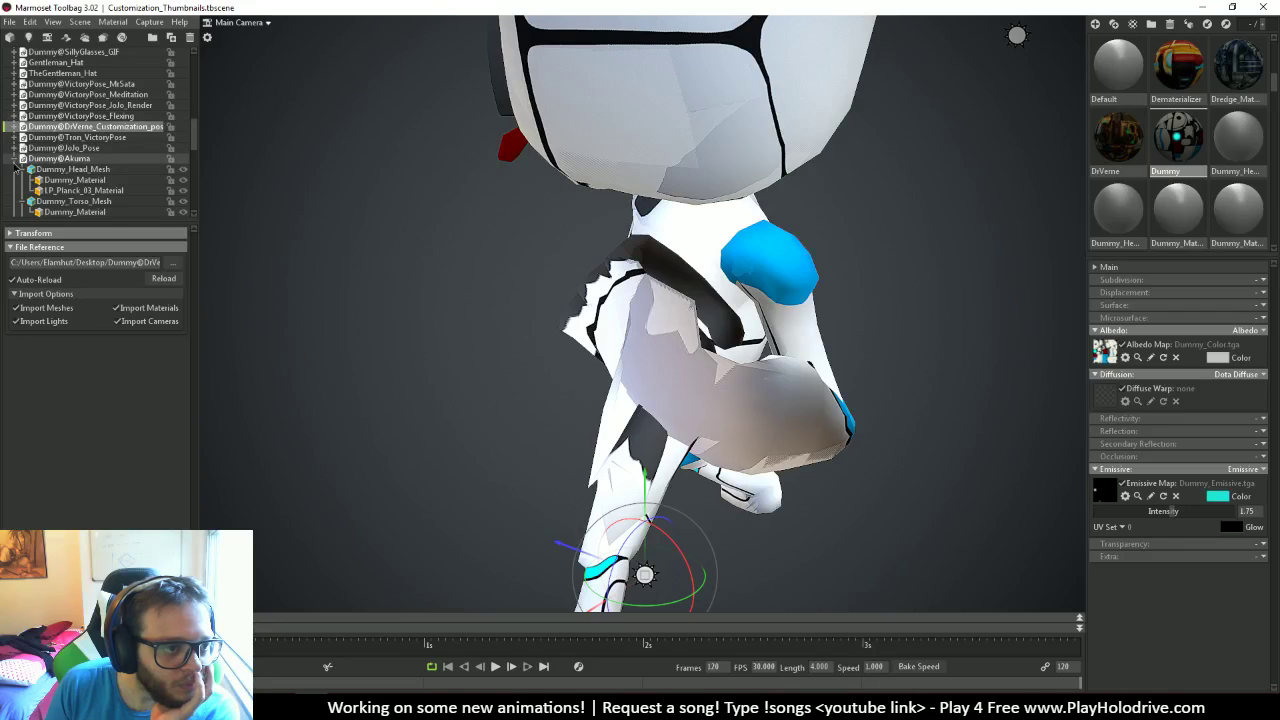
left_click(14, 158)
left_click(14, 169)
scroll(15, 140, "down", 3)
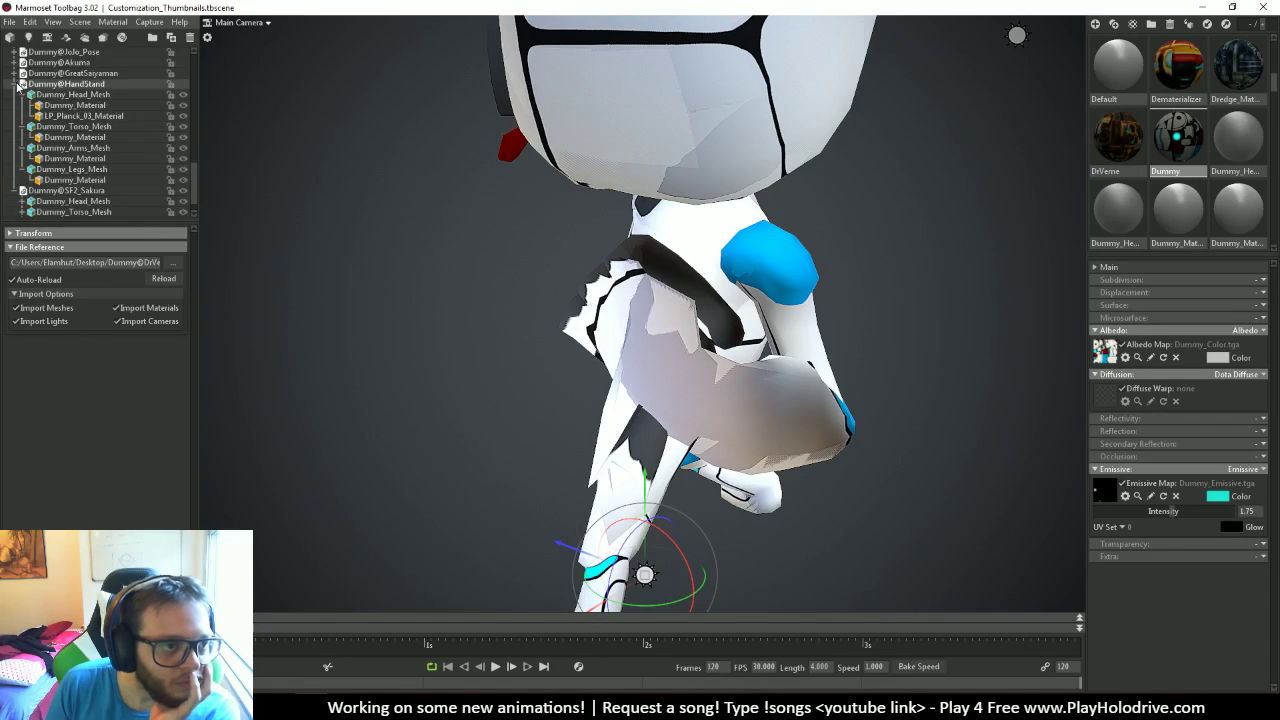
left_click(14, 84)
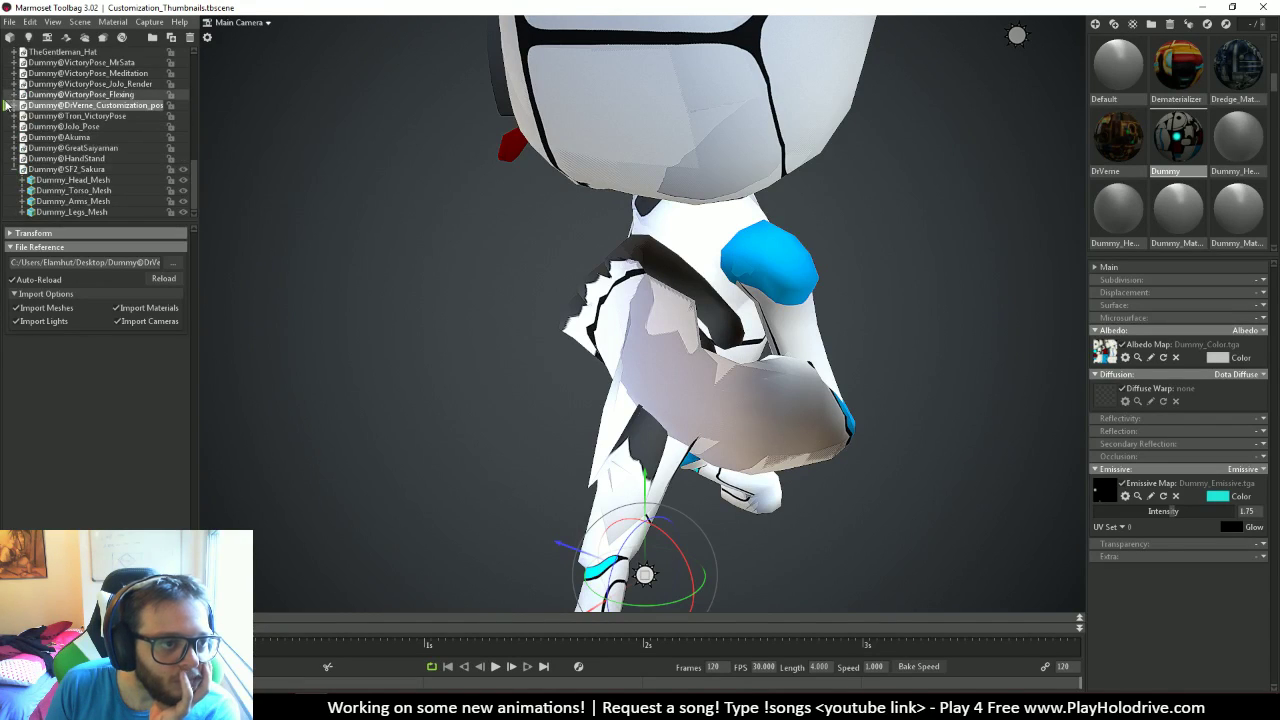
Toggle the visibility of the Dummy@SF2_Sakura legs and arms meshes to inspect the overlapping geometry
left_click(70, 190)
left_click(99, 213)
left_click(183, 213)
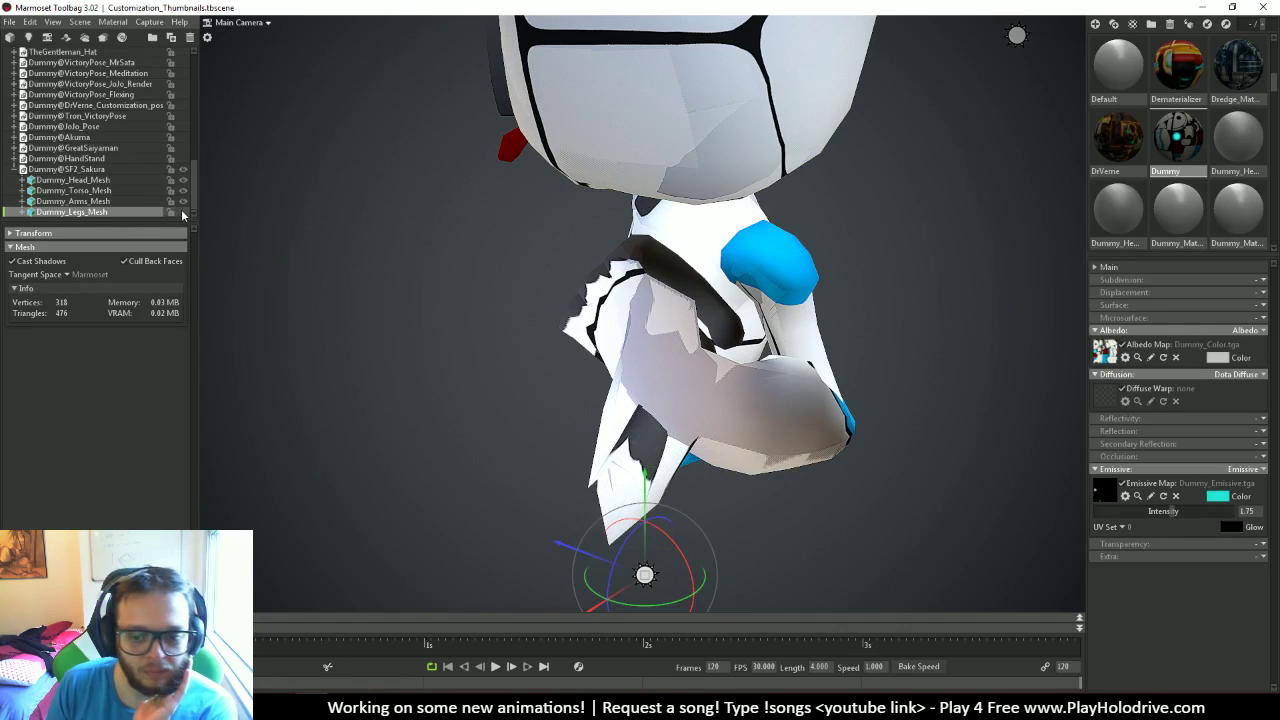
left_click(183, 213)
left_click(183, 213)
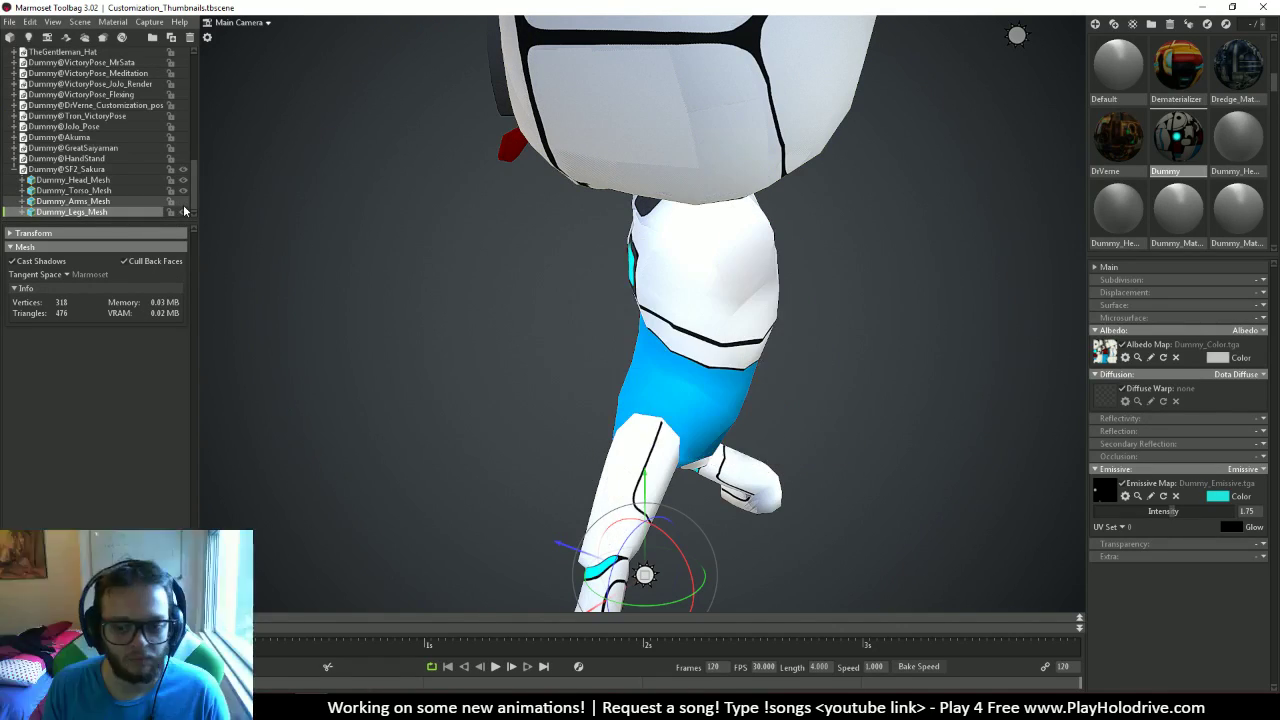
left_click(183, 213)
left_click_drag(640, 290, 800, 320)
left_click(857, 292)
Switch to Maya, start a new scene without saving the MegaMan changes, and import the Sakura pose model
left_click(281, 674)
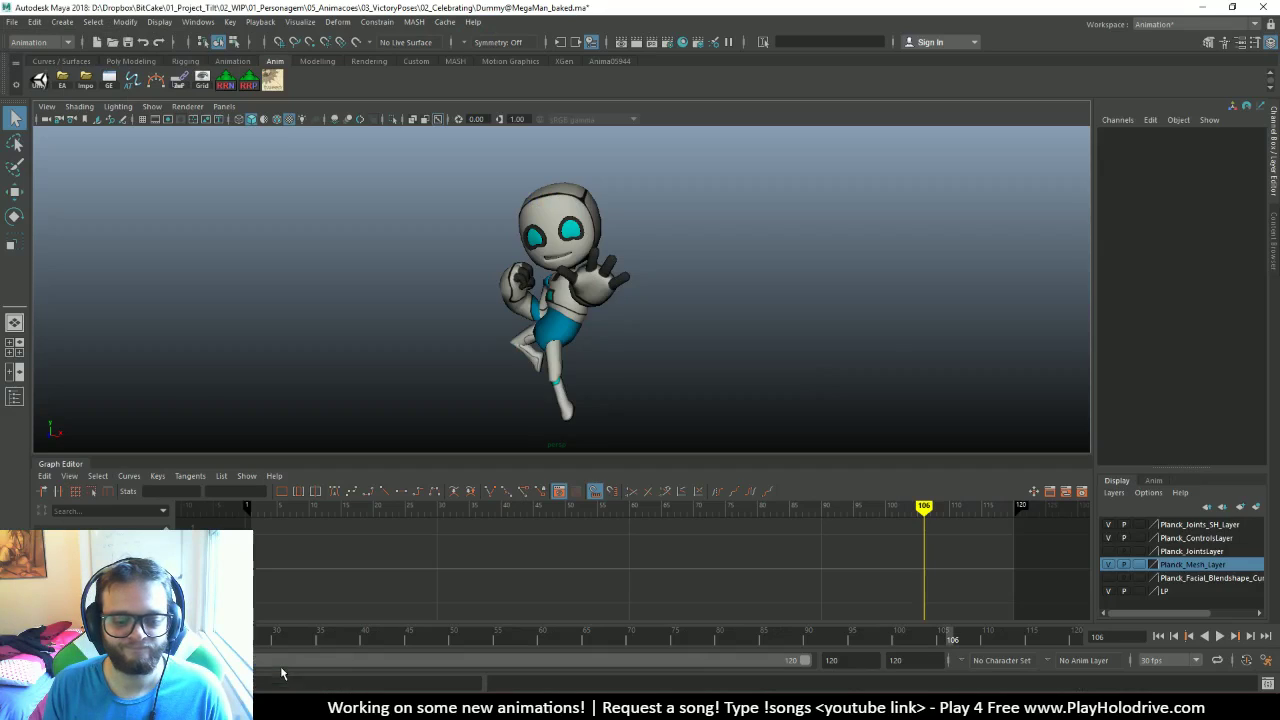
scroll(827, 385, "down", 3)
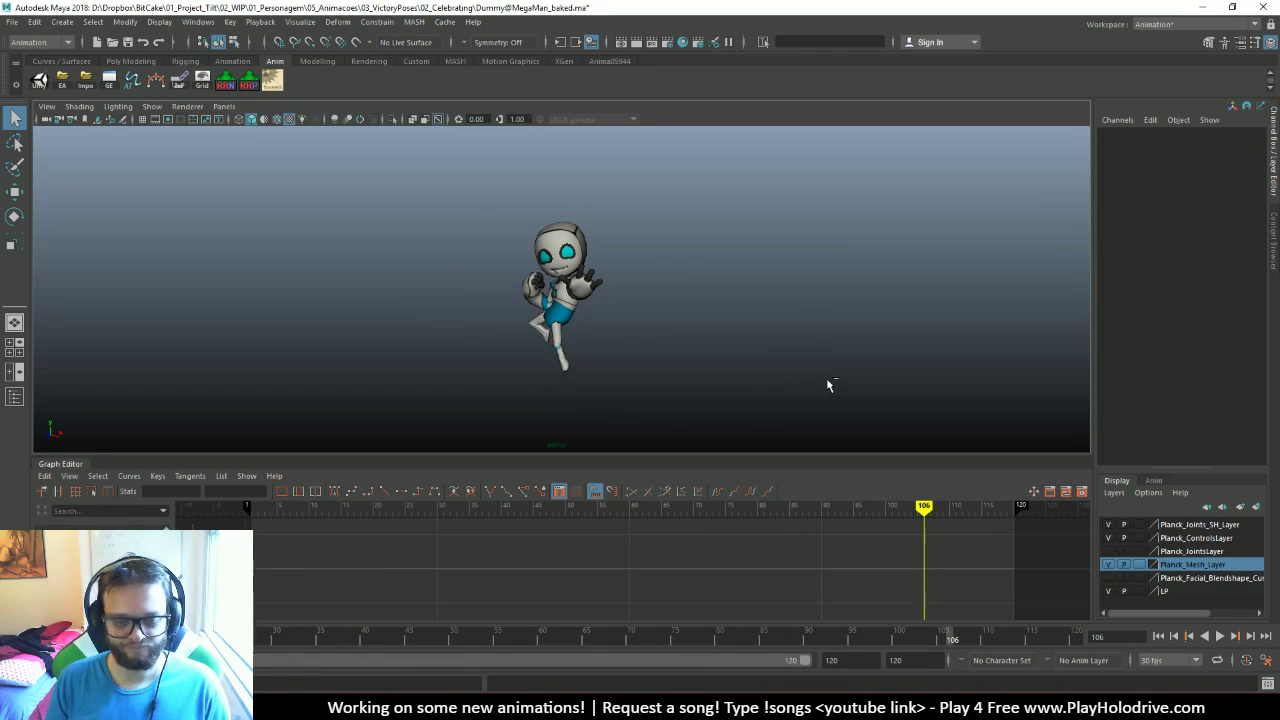
key("ctrl+n")
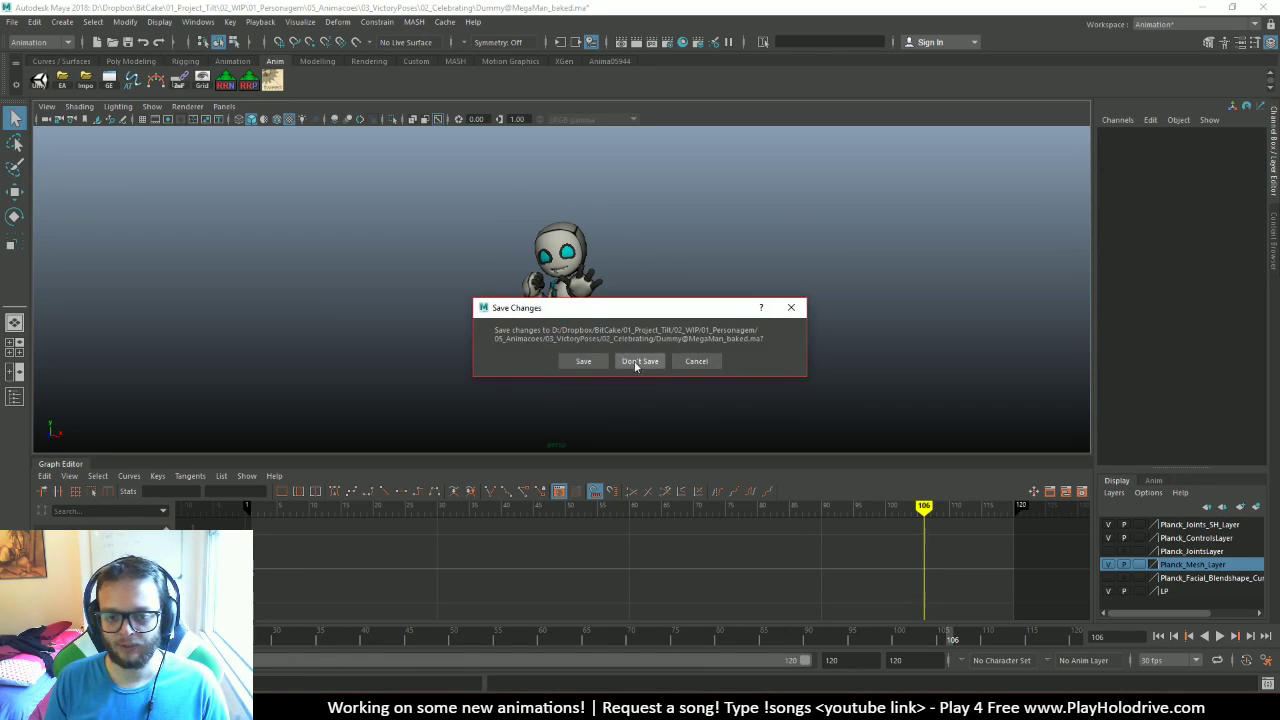
left_click(648, 362)
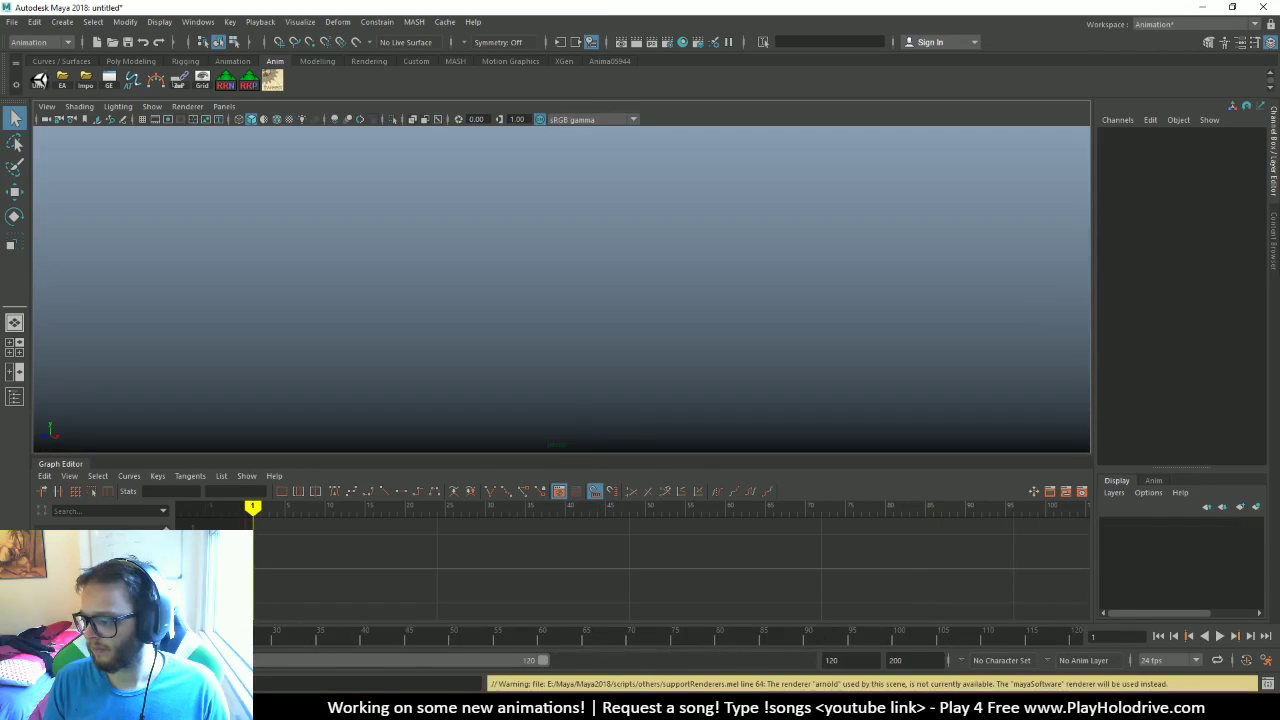
left_click_drag(0, 290, 650, 342)
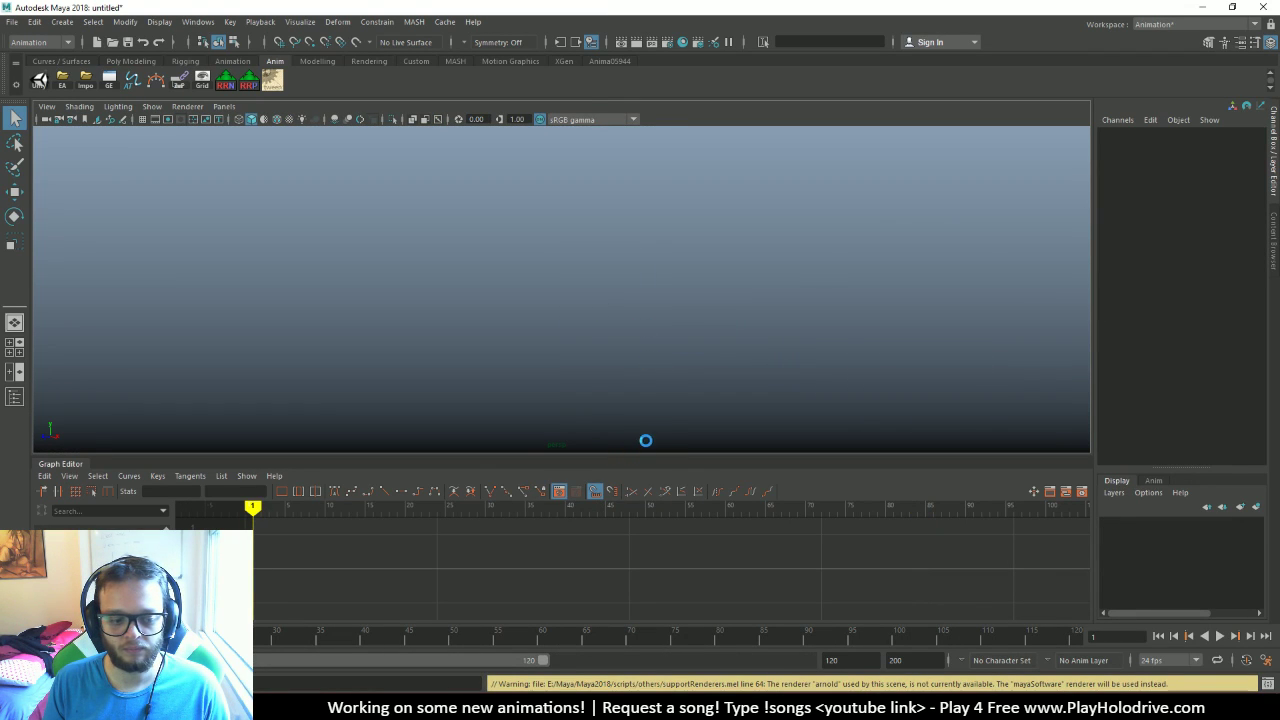
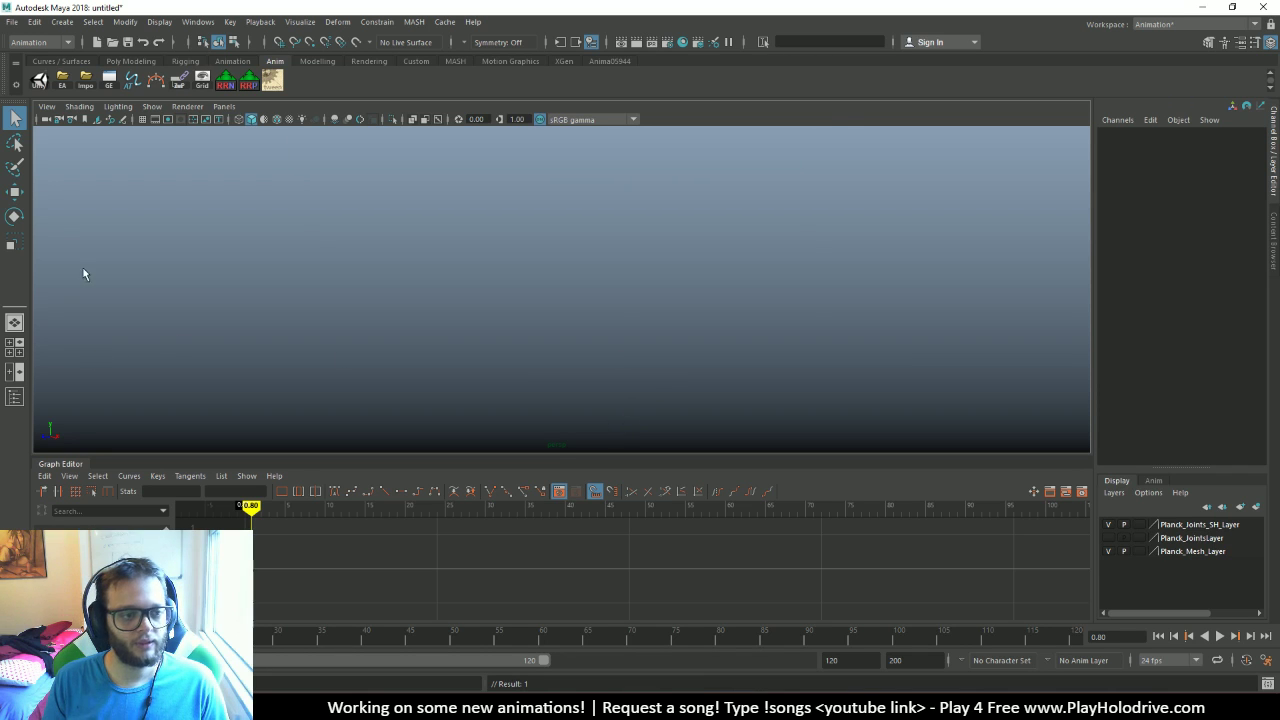
Close the Graph Editor and bring the imported character's torso and left hand into view
left_click(14, 397)
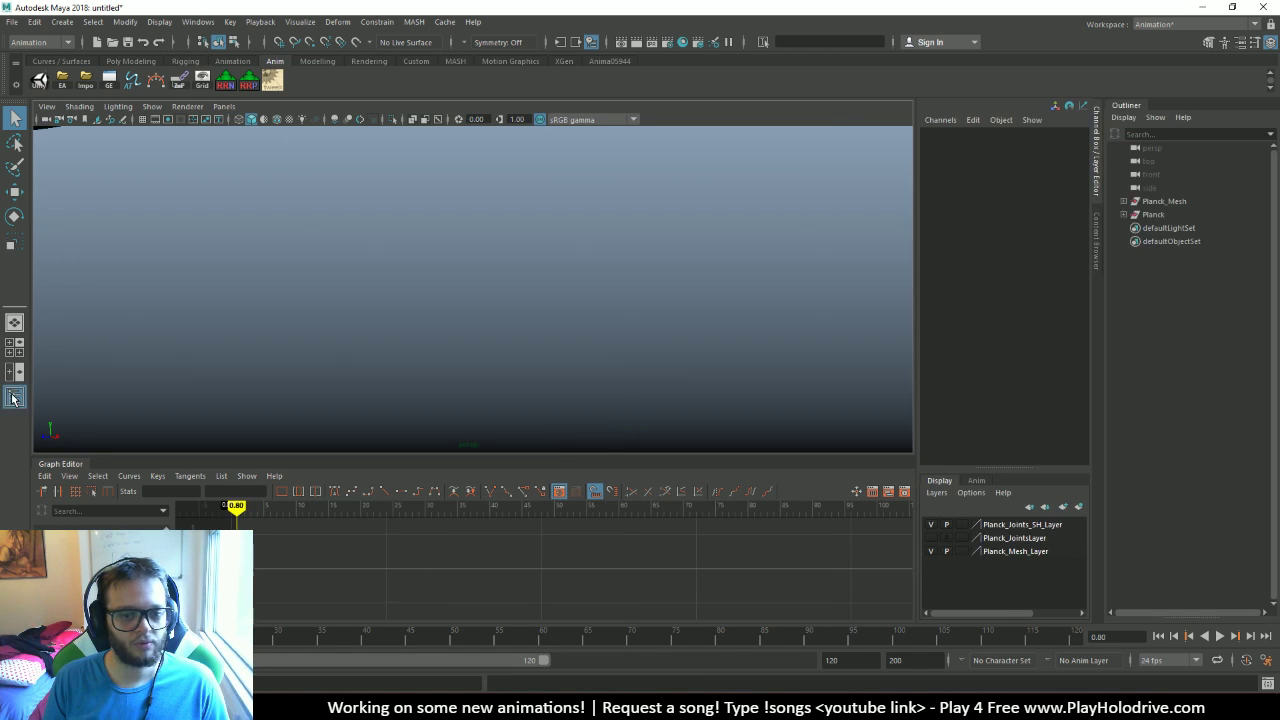
left_click(14, 397)
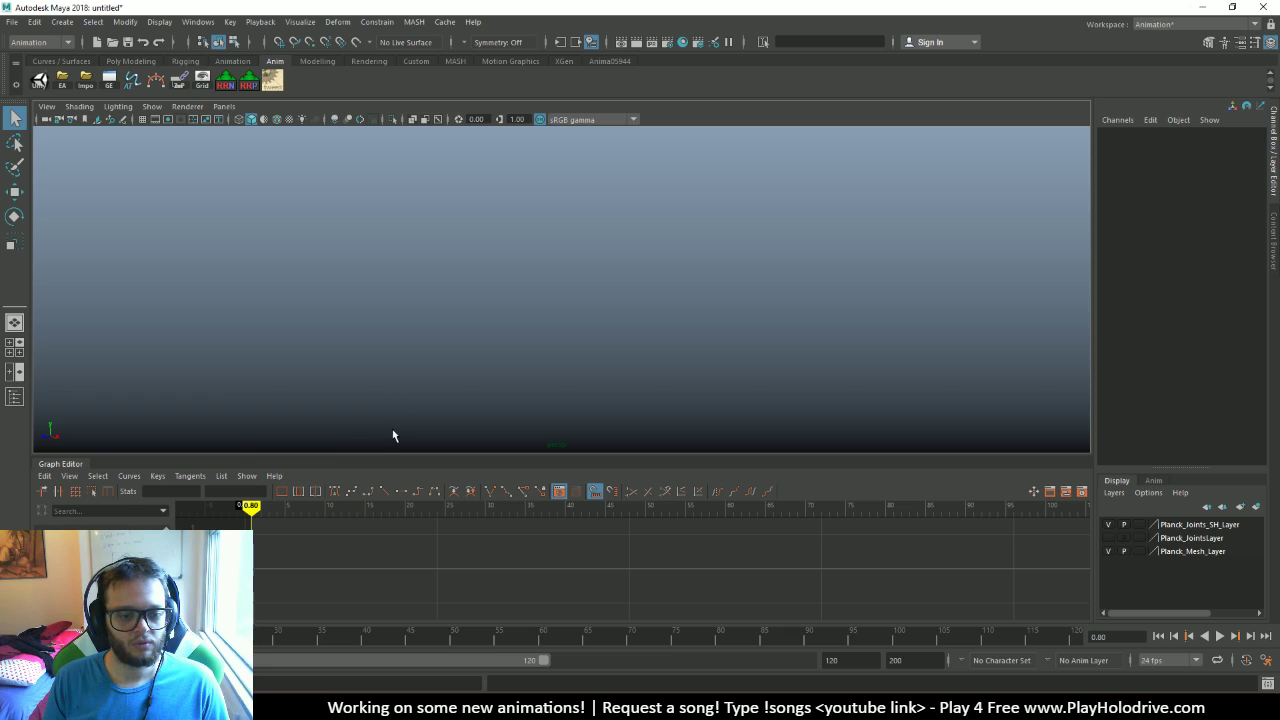
left_click(77, 467)
left_click(120, 472)
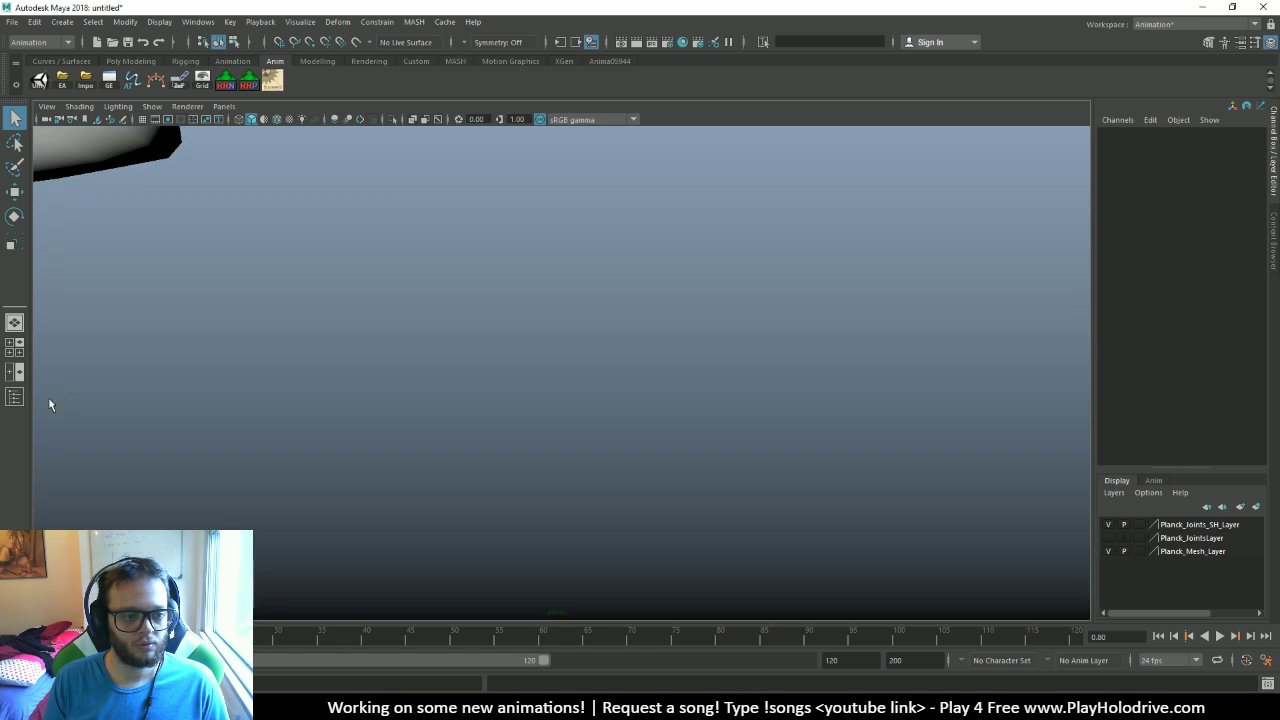
left_click_drag(210, 305, 703, 375, "alt")
scroll(744, 372, "up", 6)
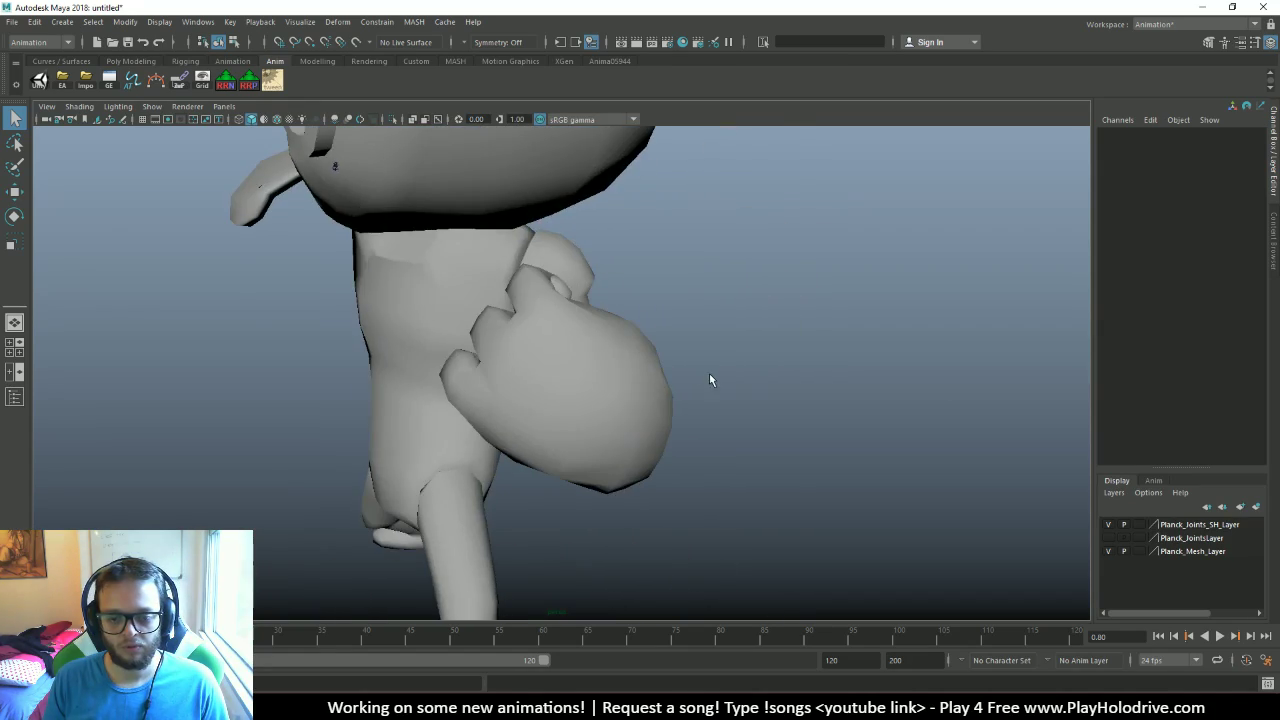
Display the character in wireframe and examine the left wrist and palm joints and their channel values
key("4")
scroll(585, 424, "up", 2)
left_click(651, 434)
left_click_drag(651, 434, 582, 376, "alt")
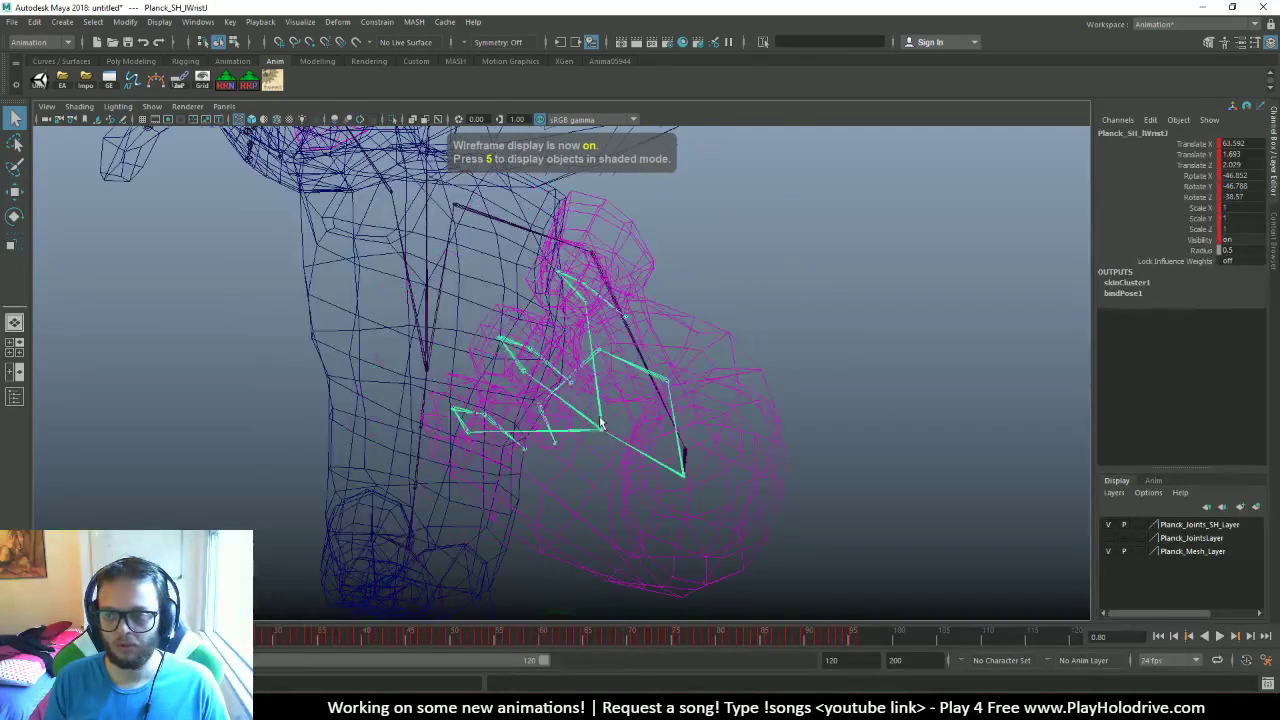
scroll(582, 378, "up", 2)
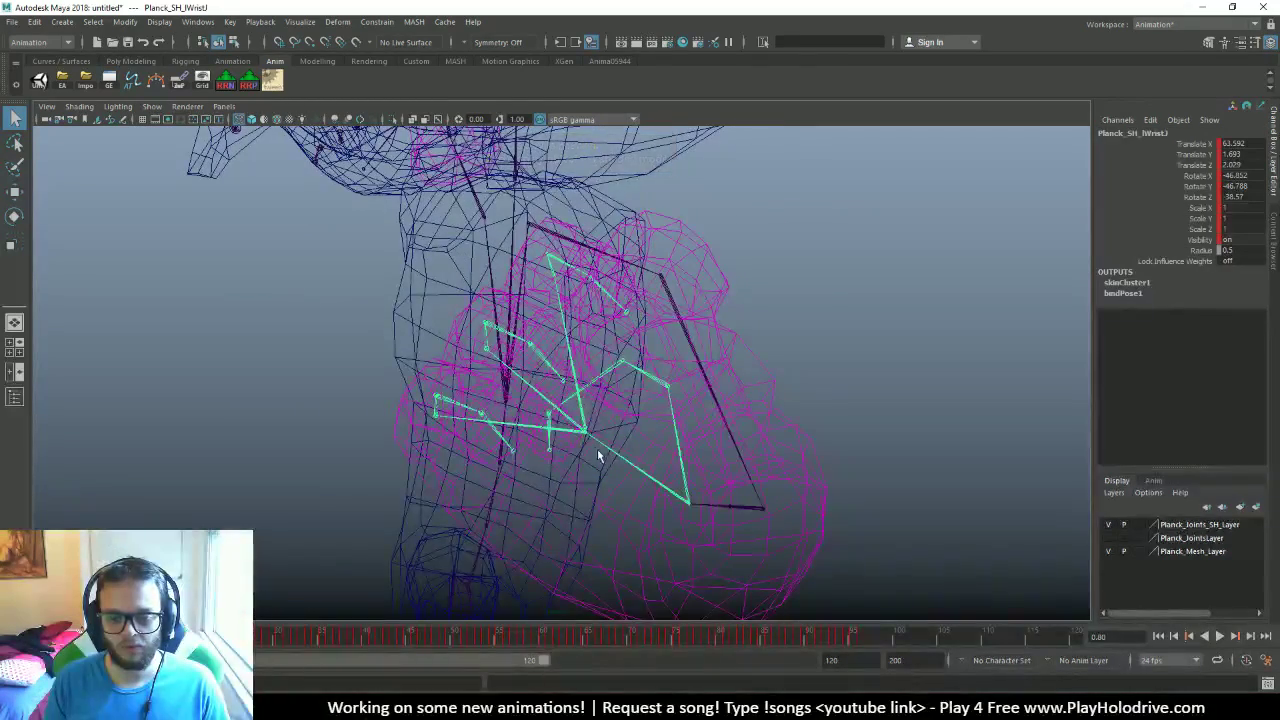
left_click(582, 432)
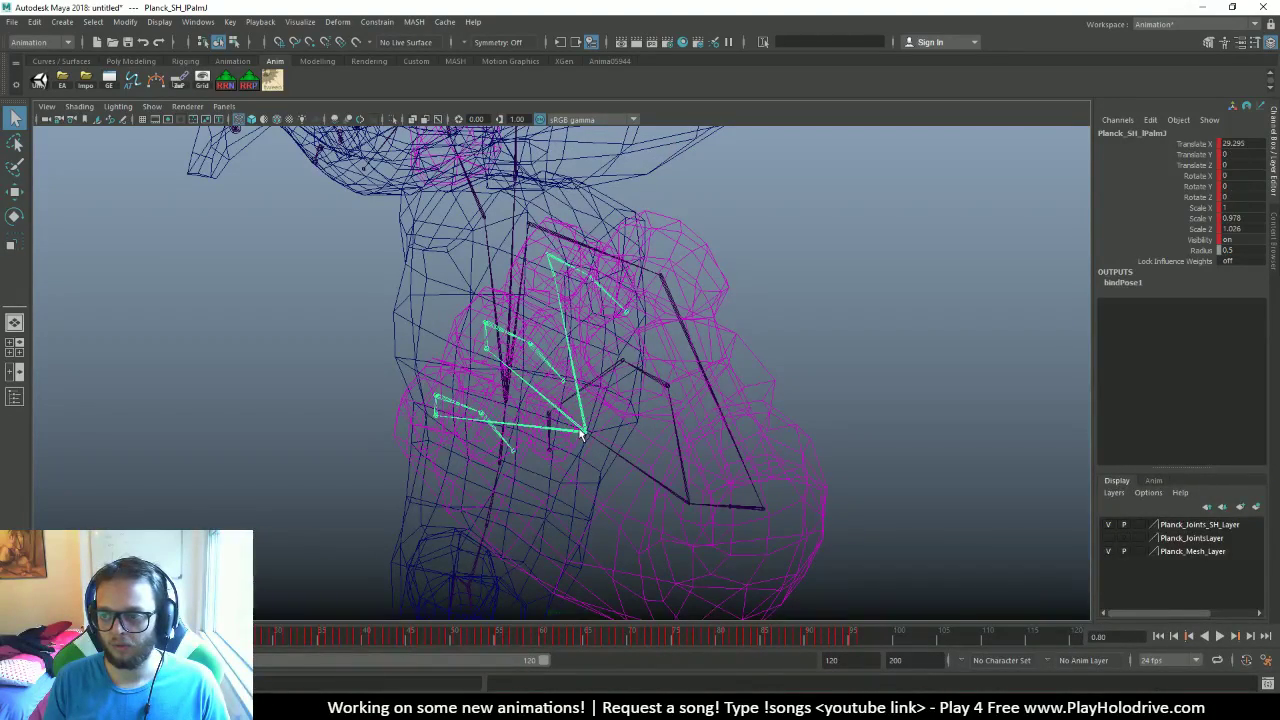
left_click_drag(802, 300, 710, 285, "alt")
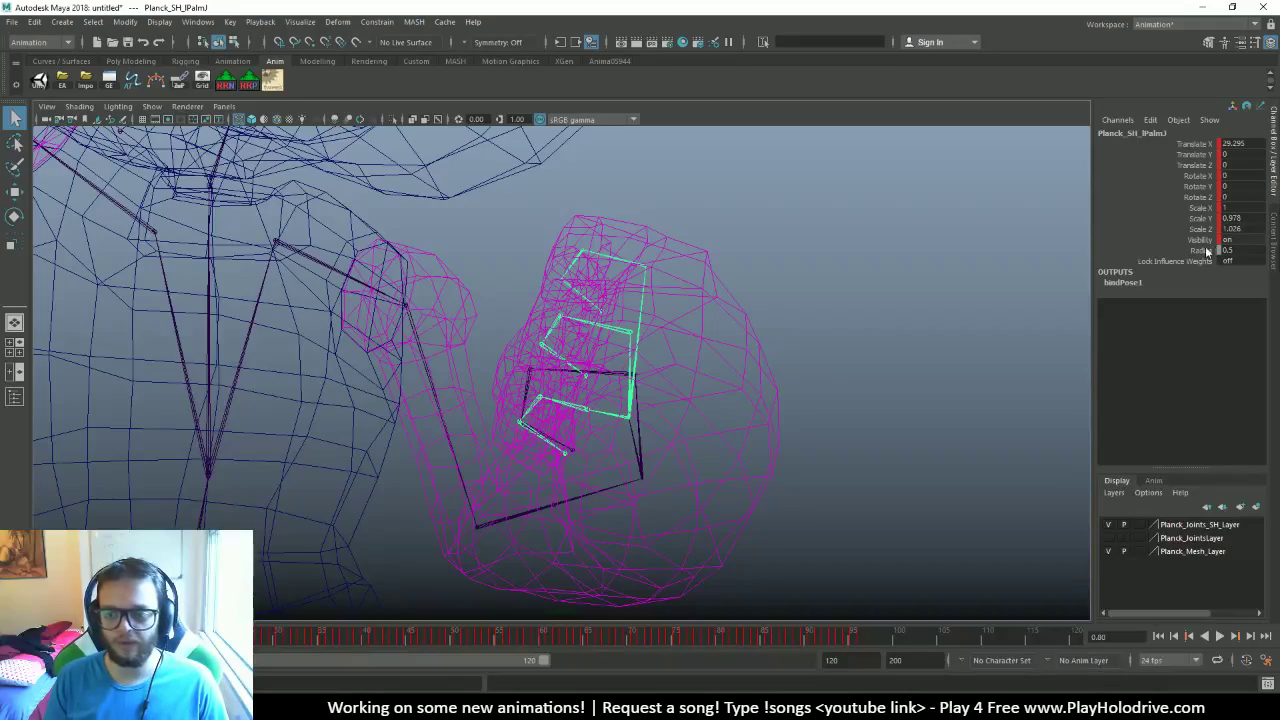
left_click_drag(955, 296, 915, 305, "alt")
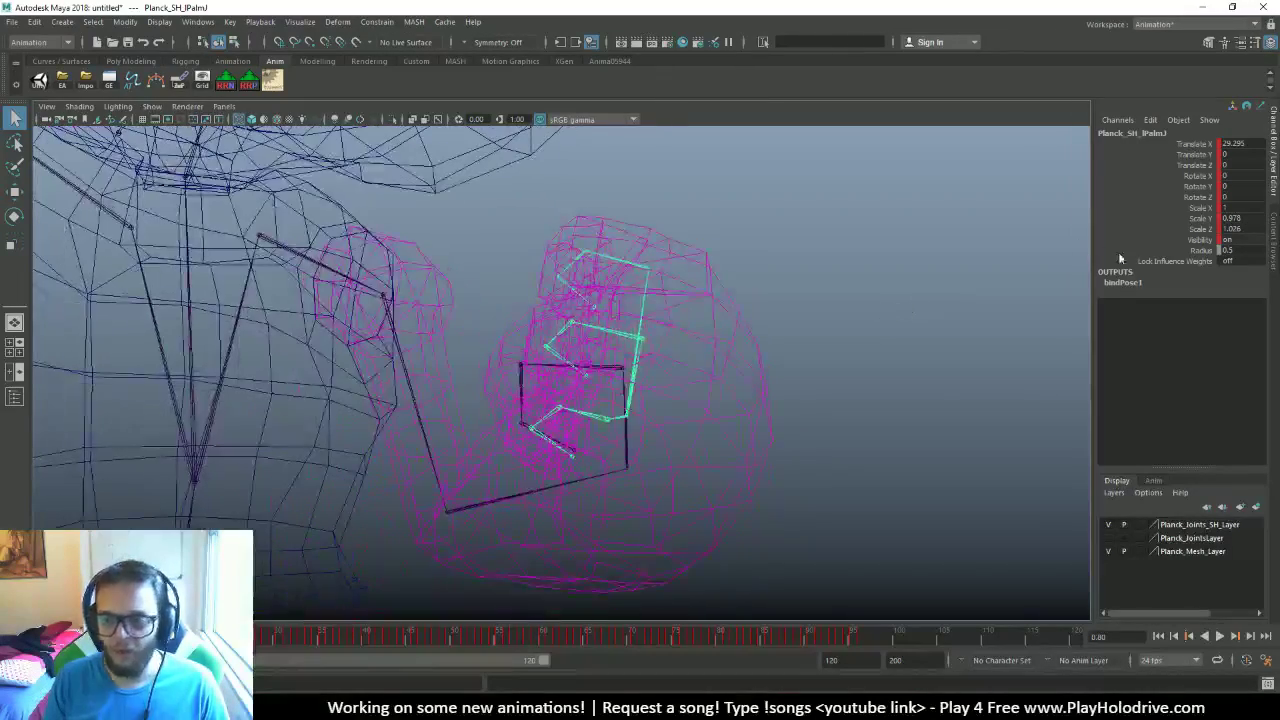
Select the palm joint of the raised right hand and examine its channel values
scroll(600, 291, "down", 10)
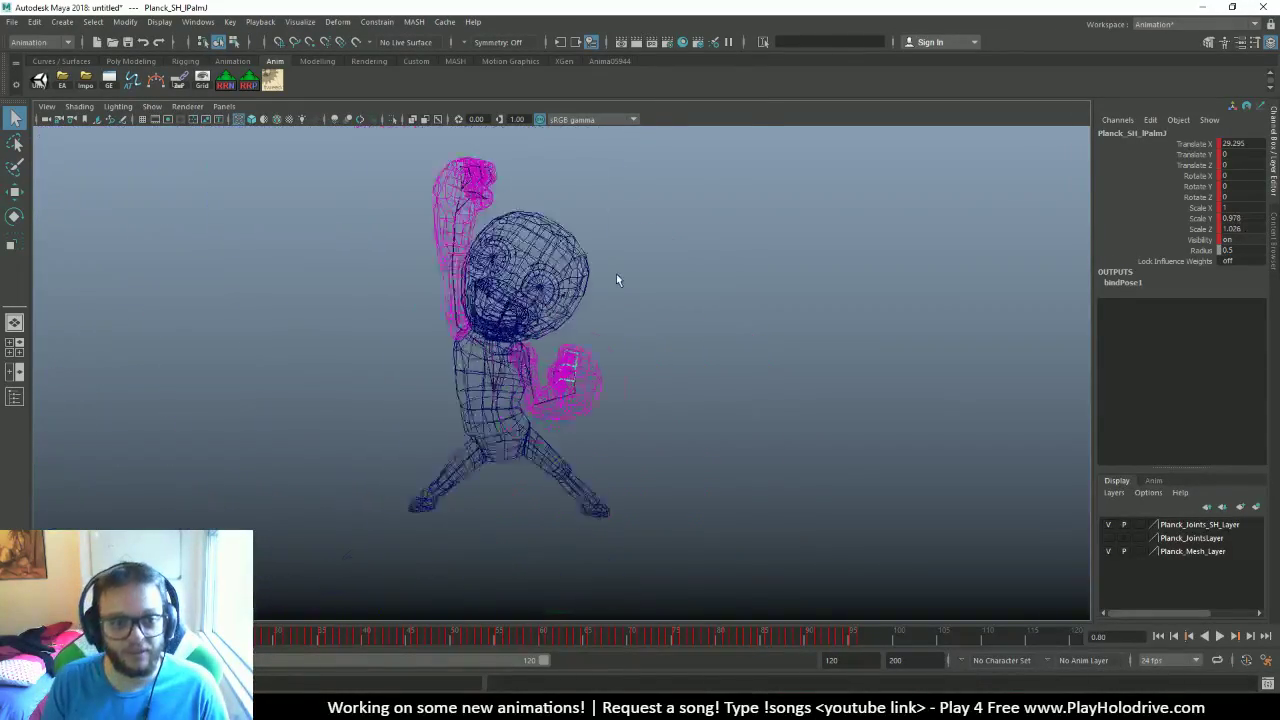
left_click_drag(617, 277, 629, 394, "alt")
scroll(463, 242, "up", 8)
left_click(401, 171)
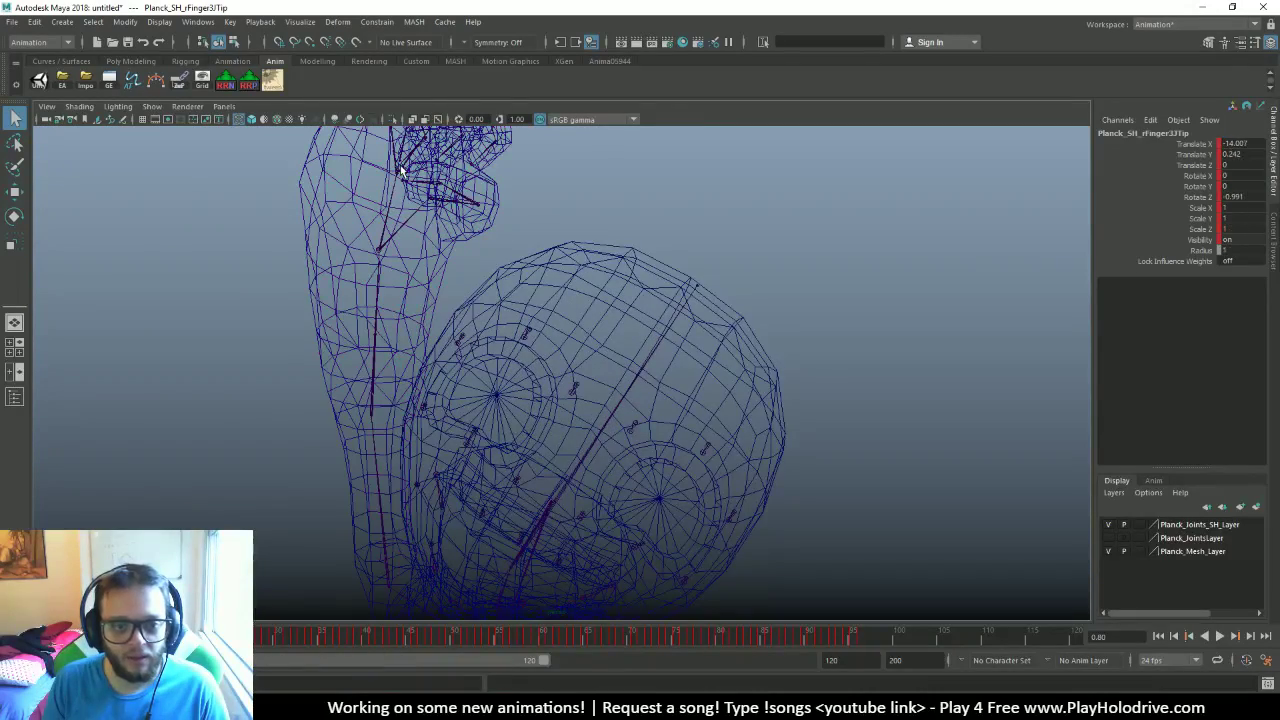
left_click(395, 178)
left_click(397, 178)
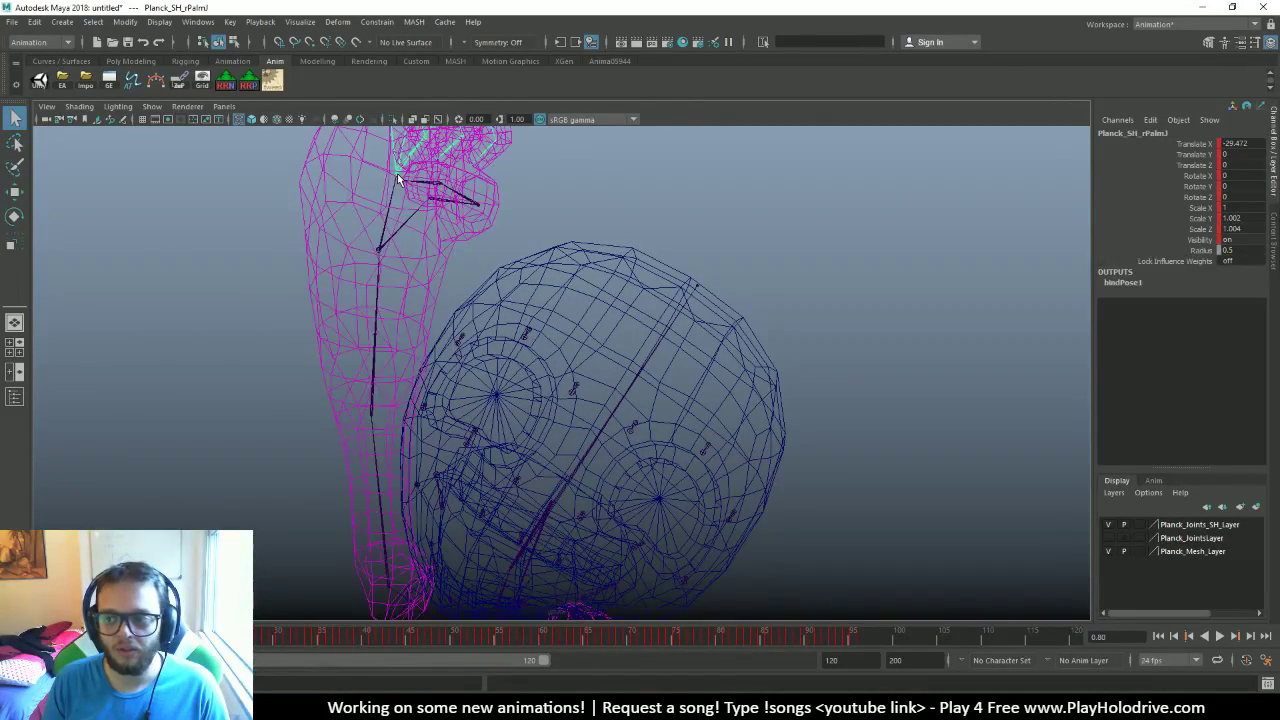
left_click_drag(397, 173, 355, 182, "alt")
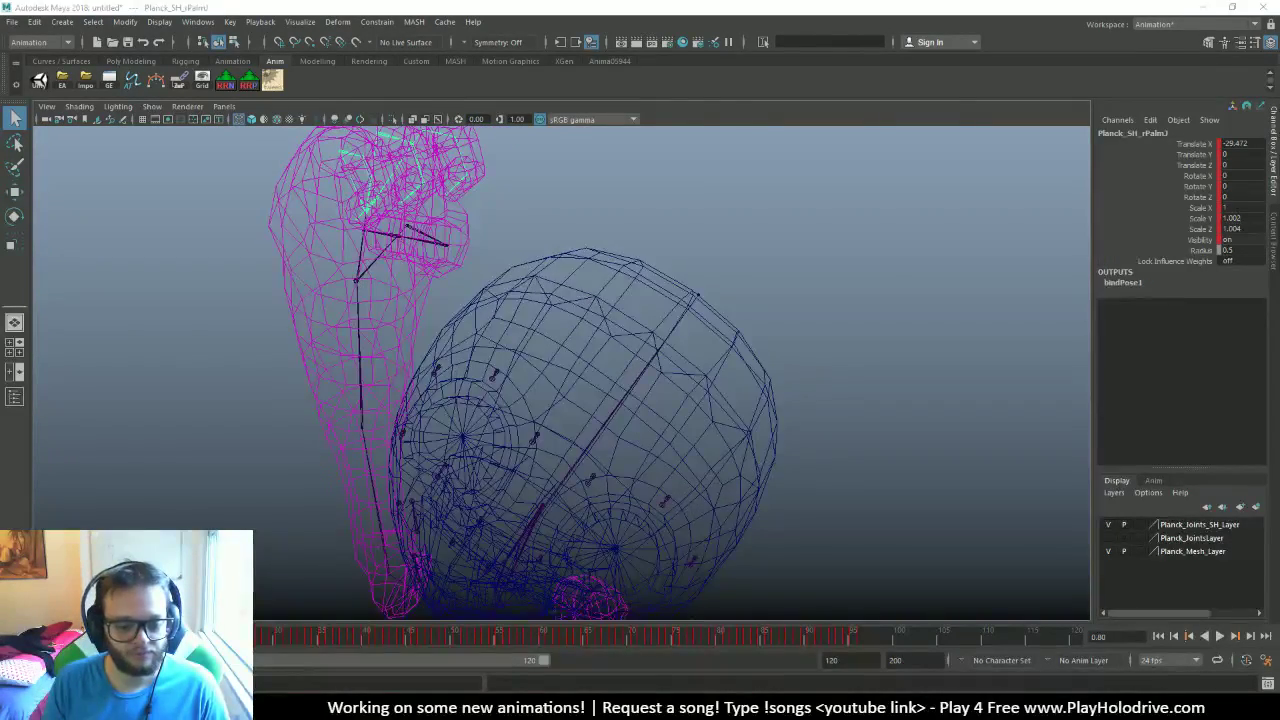
Check the Sakura model's raised fist in Marmoset Toolbag and return to Maya
key("alt+Tab")
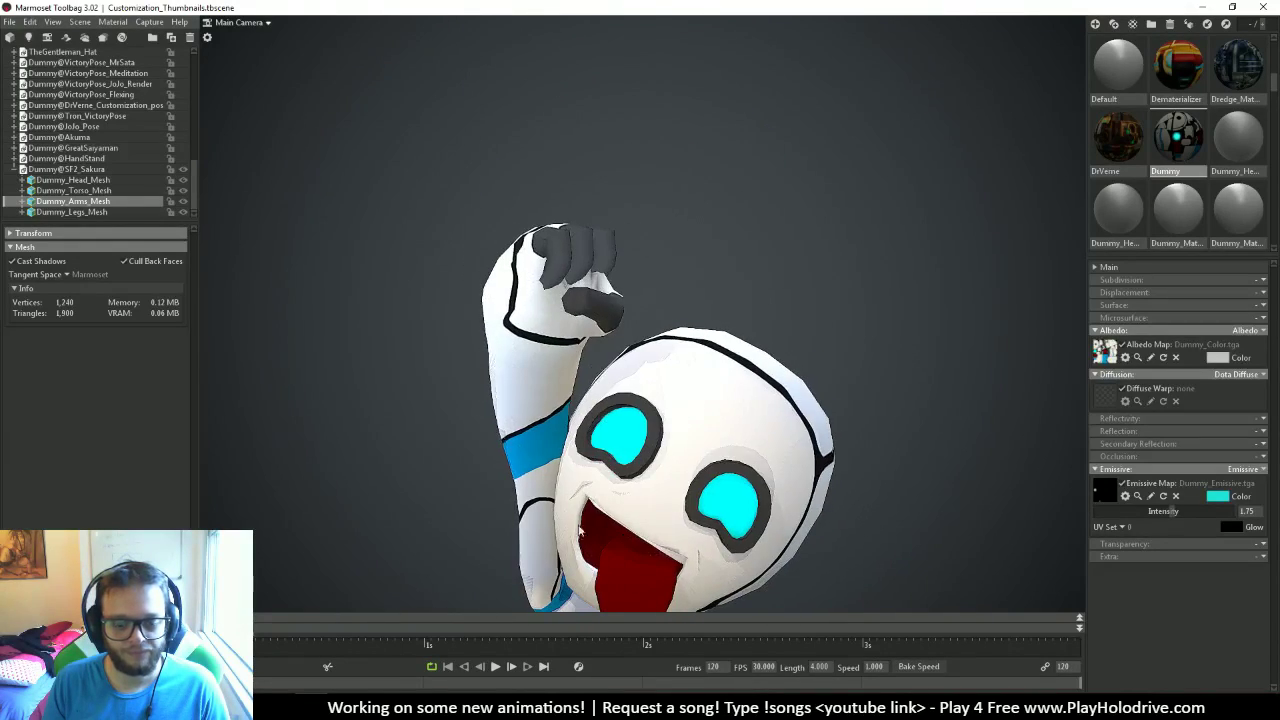
key("alt+Tab")
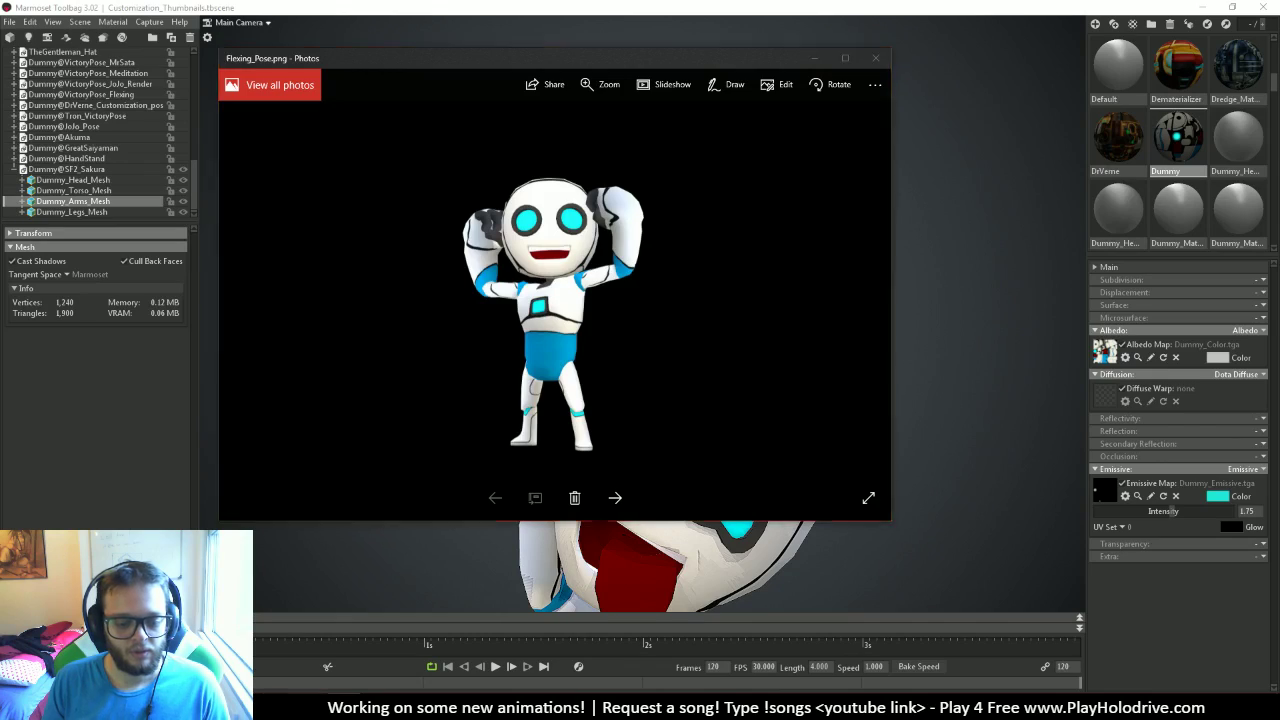
key("alt+Tab")
left_click(310, 686)
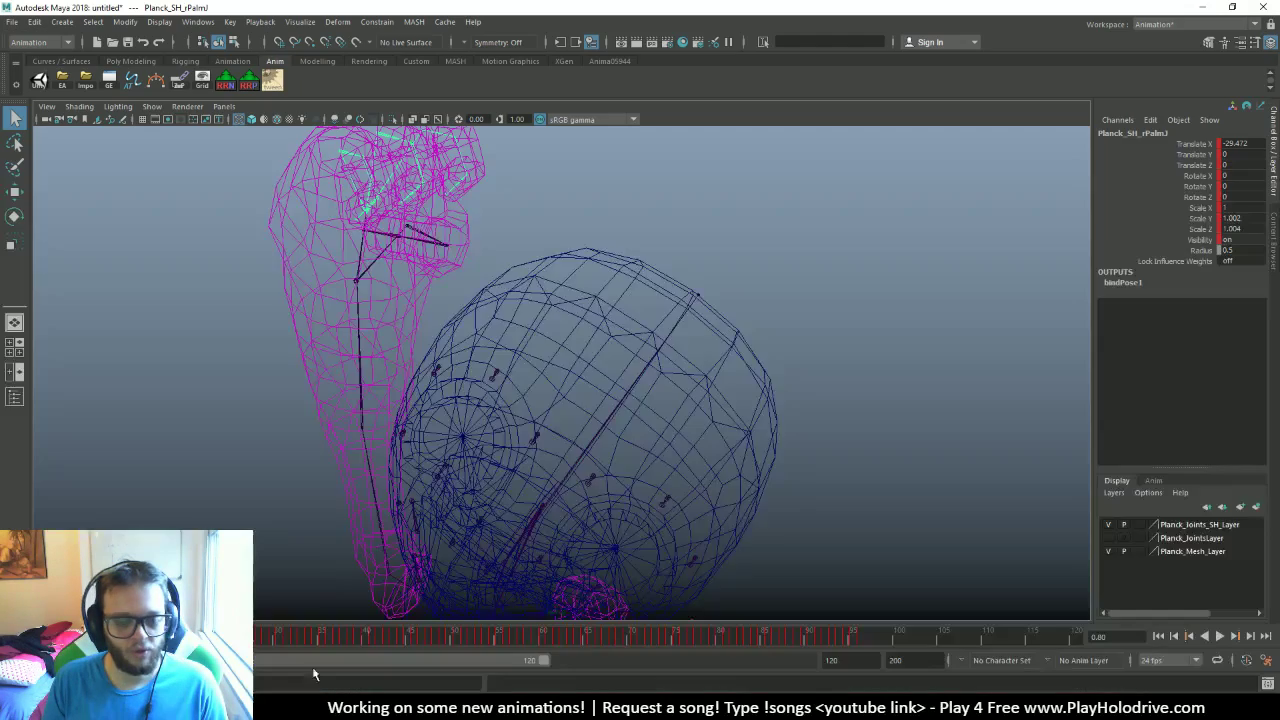
Inspect the base joints of the right hand's fingers one after another
left_click_drag(690, 316, 540, 258, "alt")
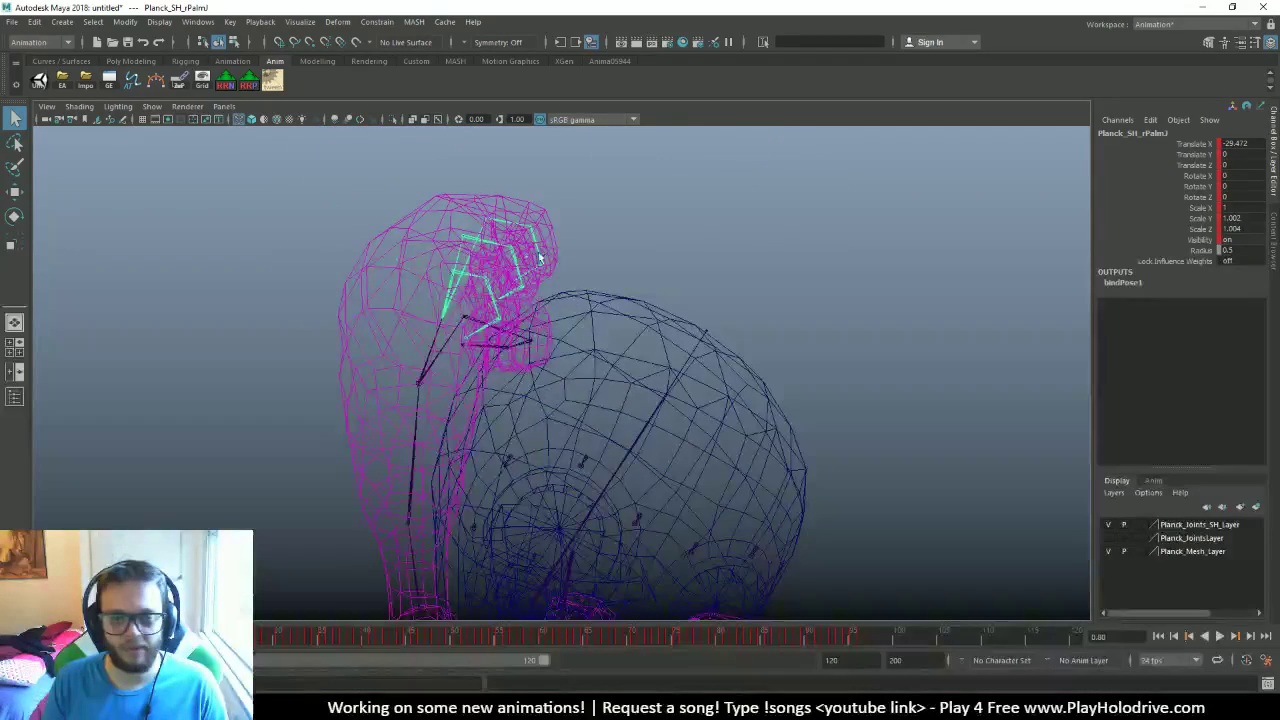
left_click(474, 281)
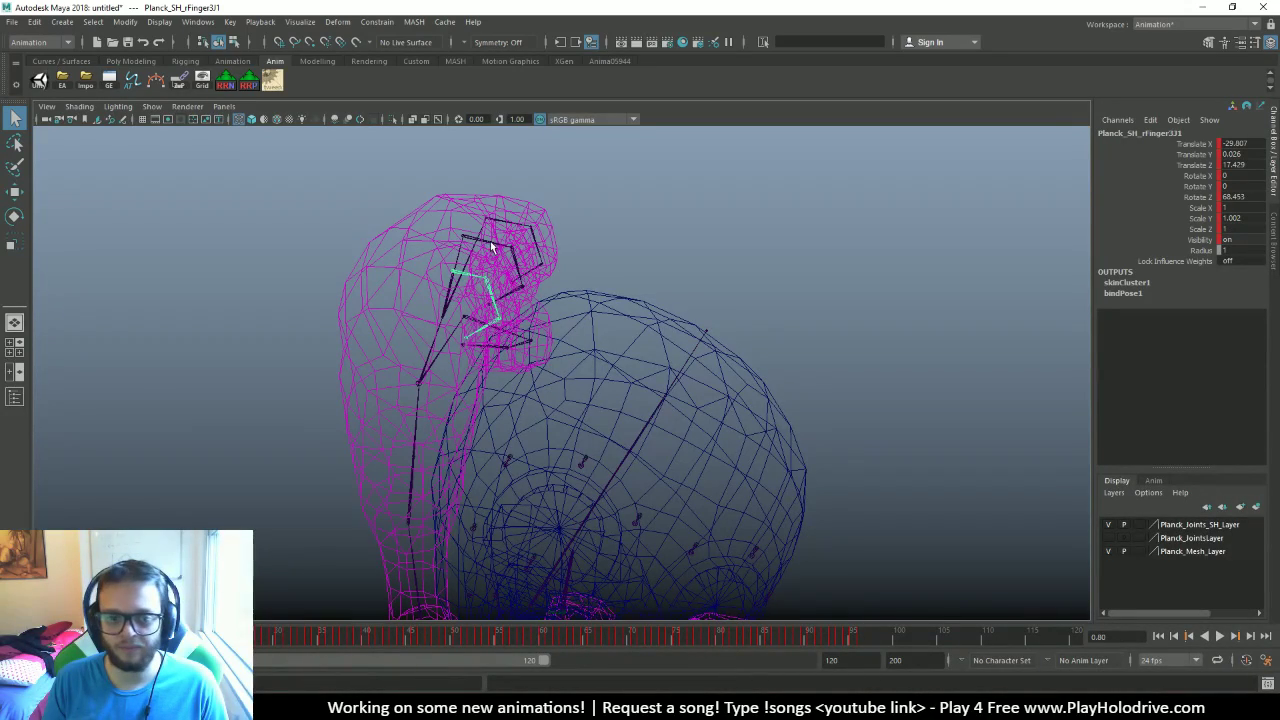
left_click(491, 246)
left_click(517, 230)
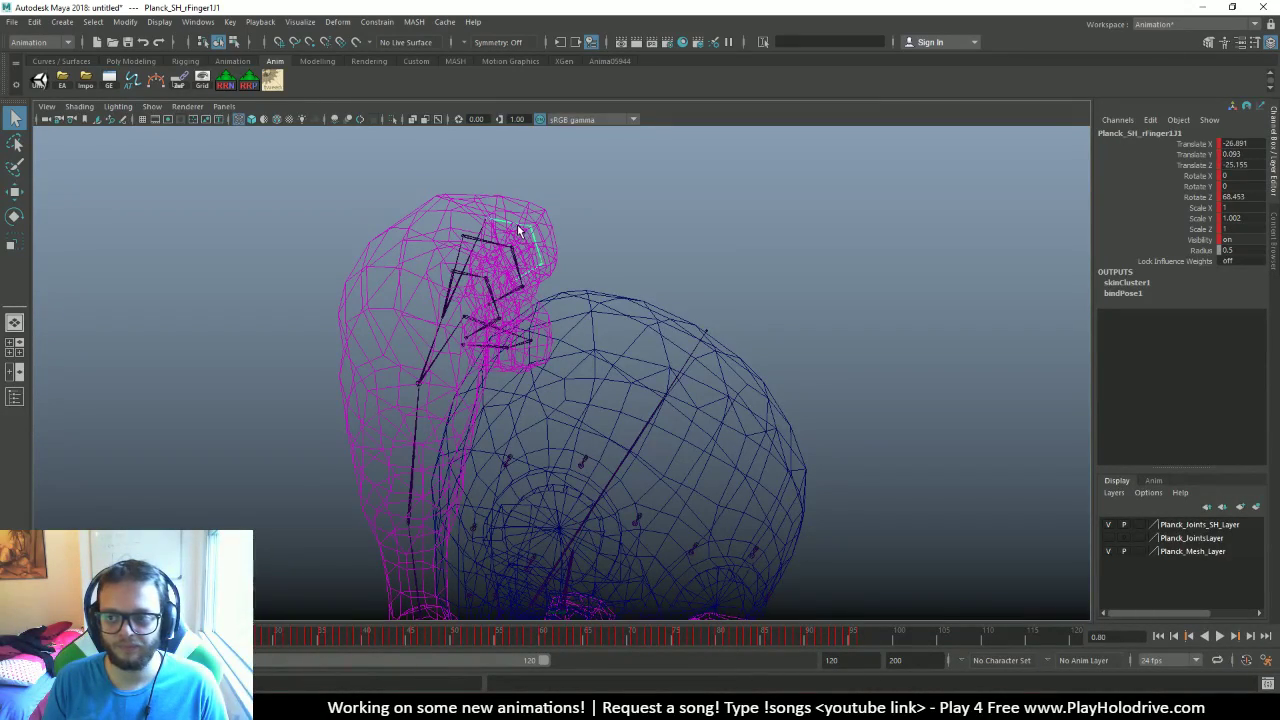
Select the right and left palm joints together with all the finger joints beneath them
left_click(443, 312)
left_click_drag(611, 376, 662, 454, "alt")
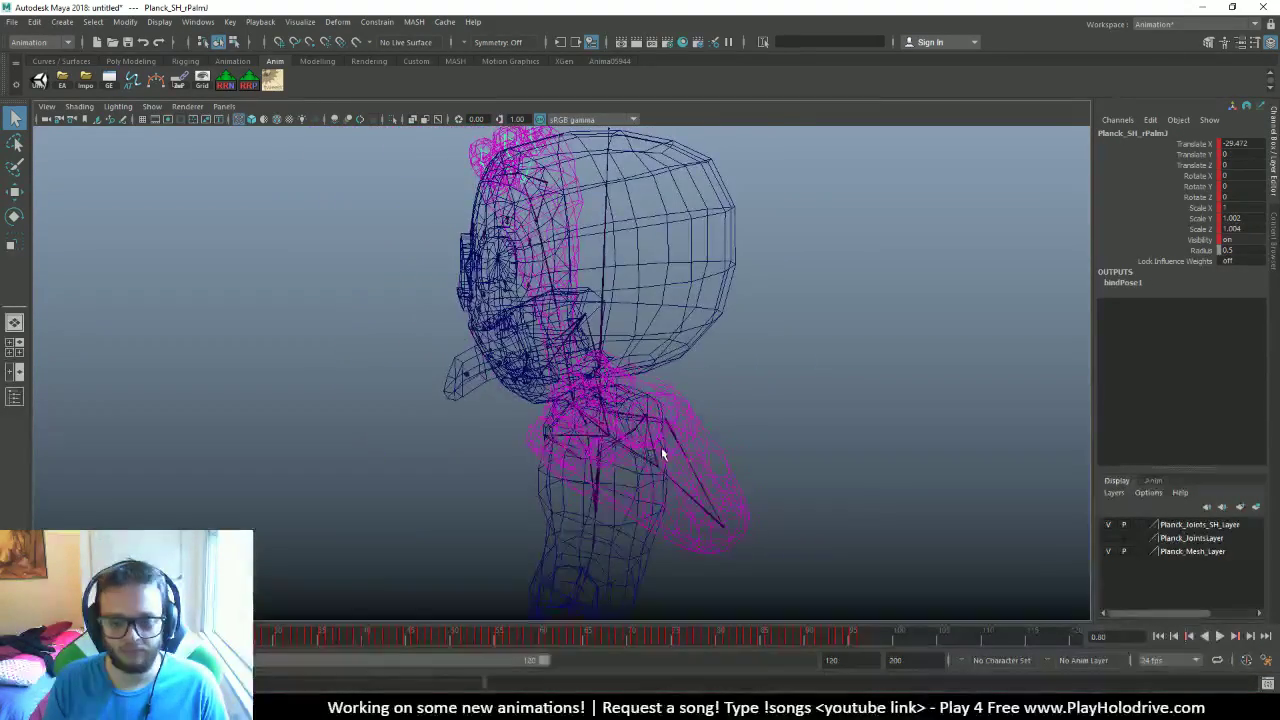
left_click(598, 432)
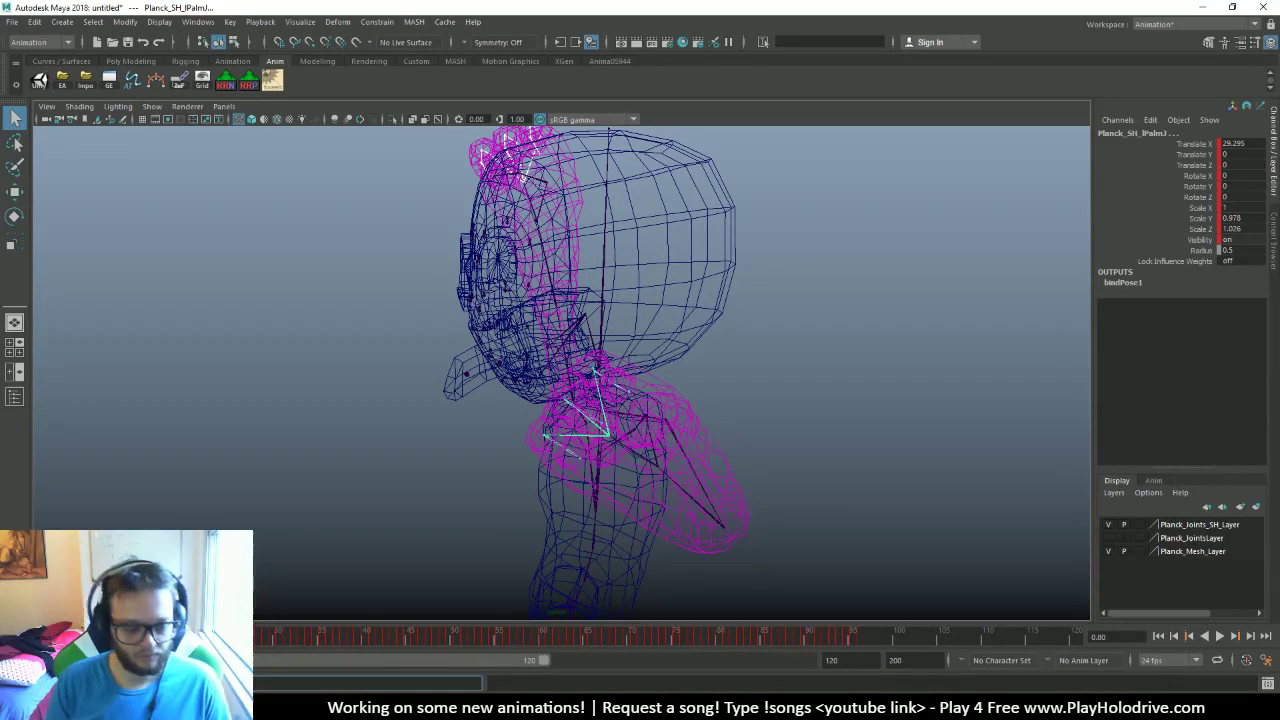
left_click(560, 440)
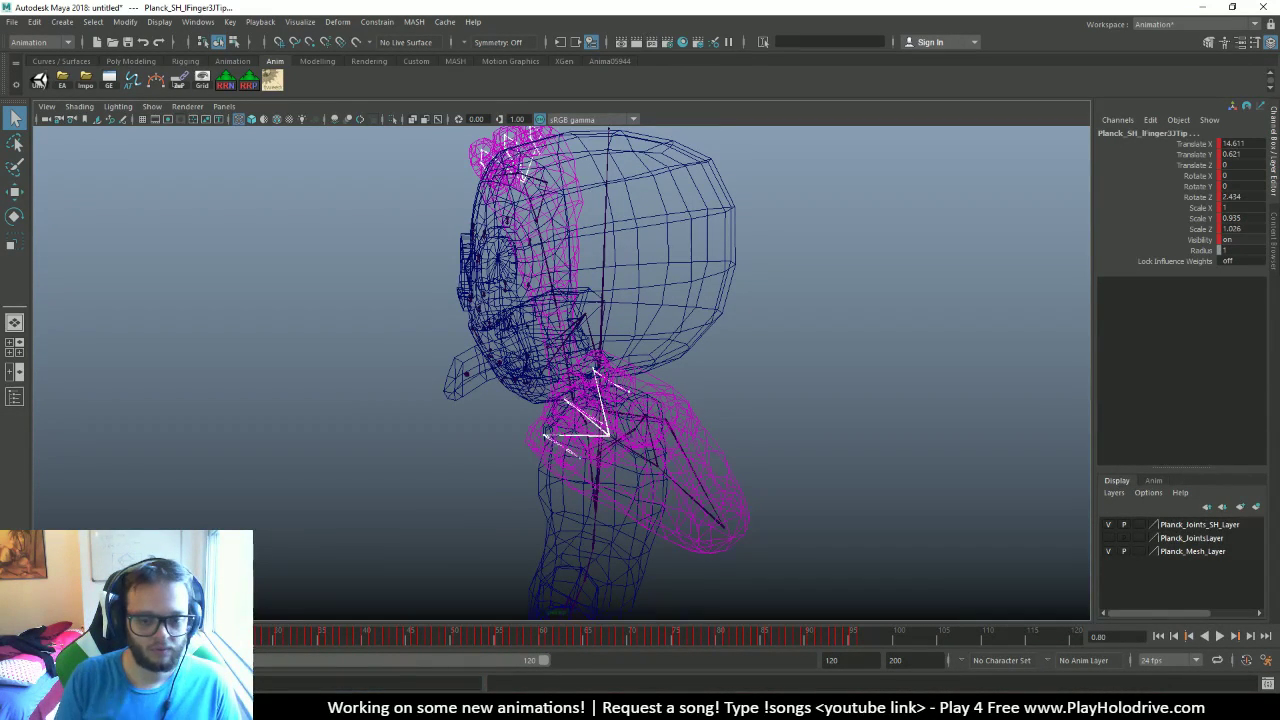
Set the scene's working time unit to 30 fps and save the preferences
left_click_drag(566, 509, 796, 348, "alt")
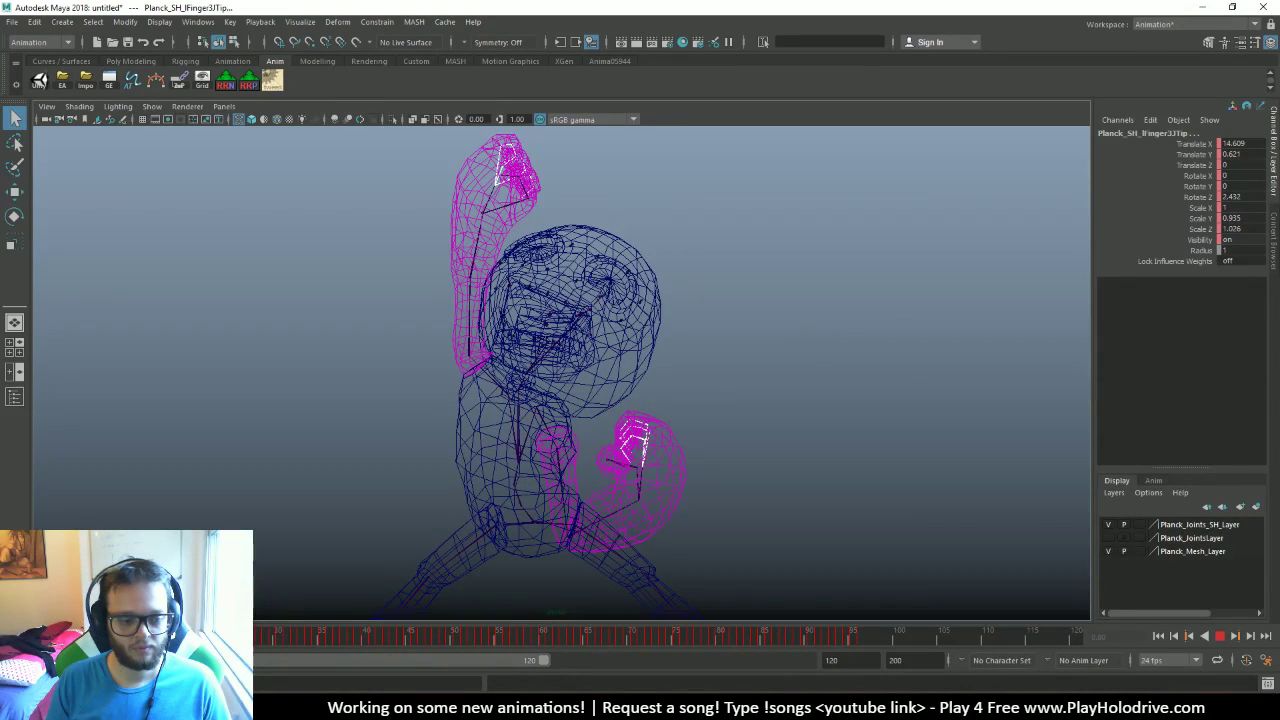
key("period")
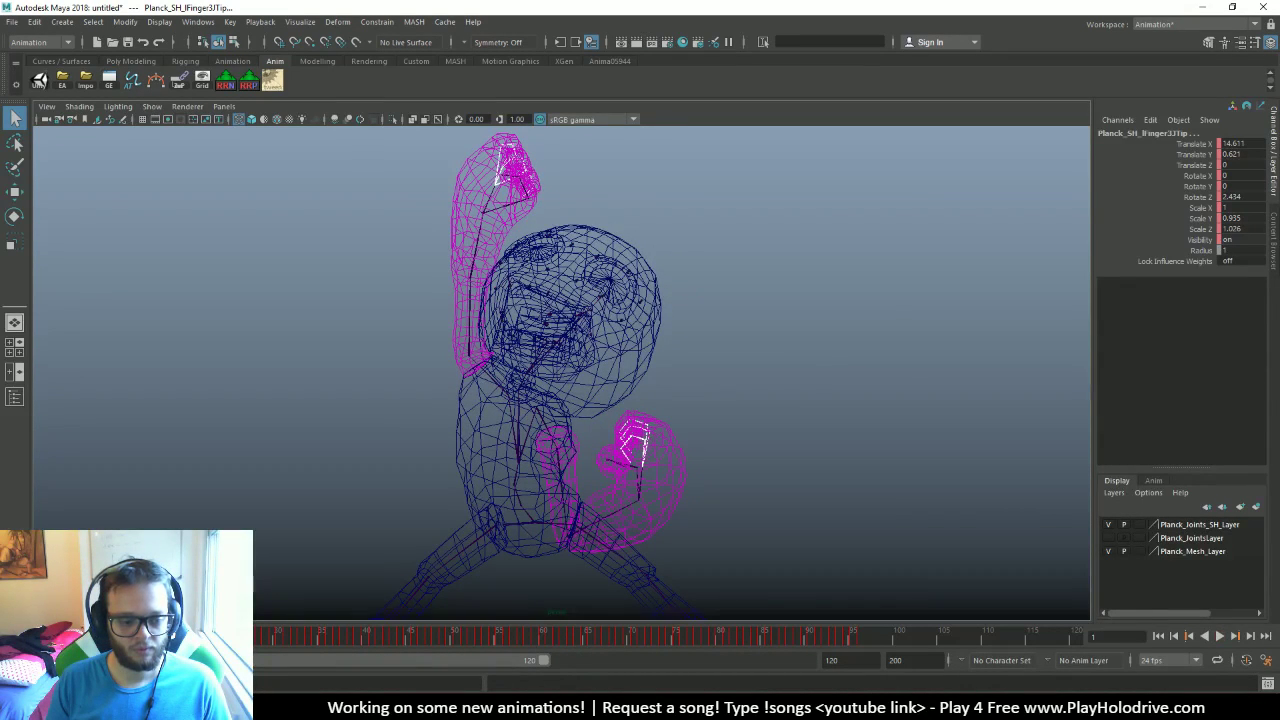
left_click(1268, 664)
left_click(305, 294)
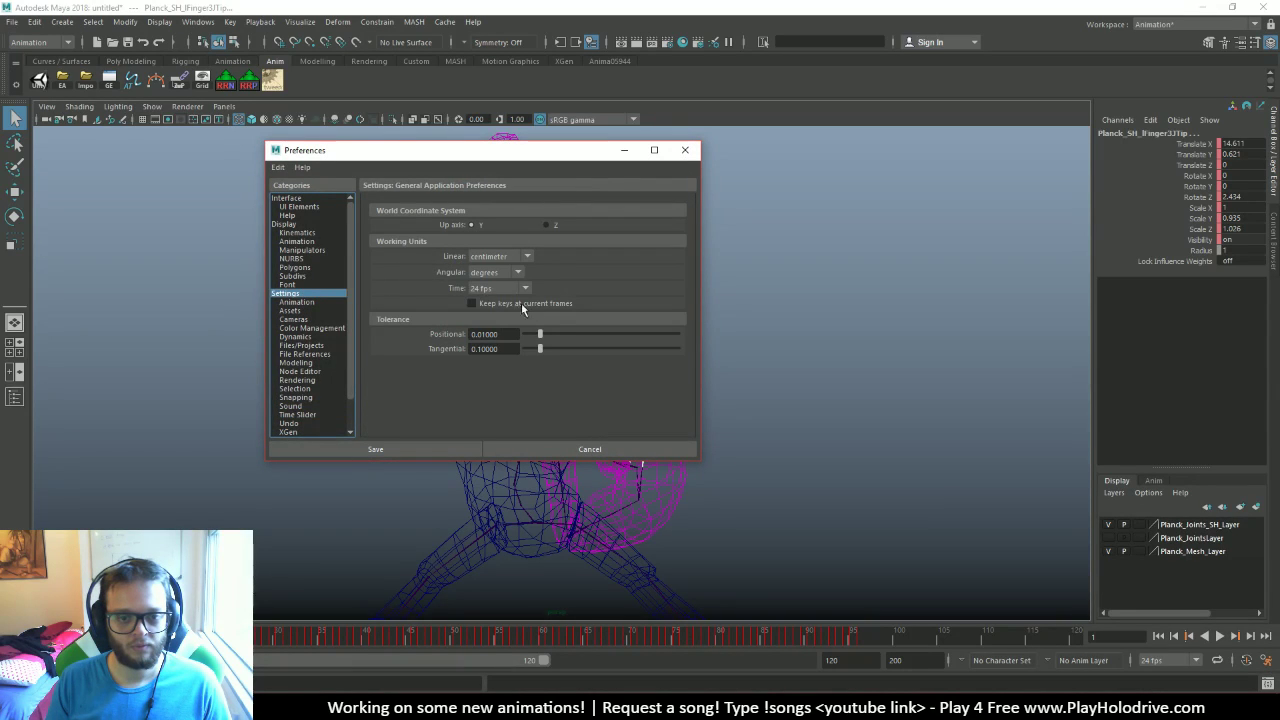
left_click(500, 288)
scroll(500, 410, "down", 2)
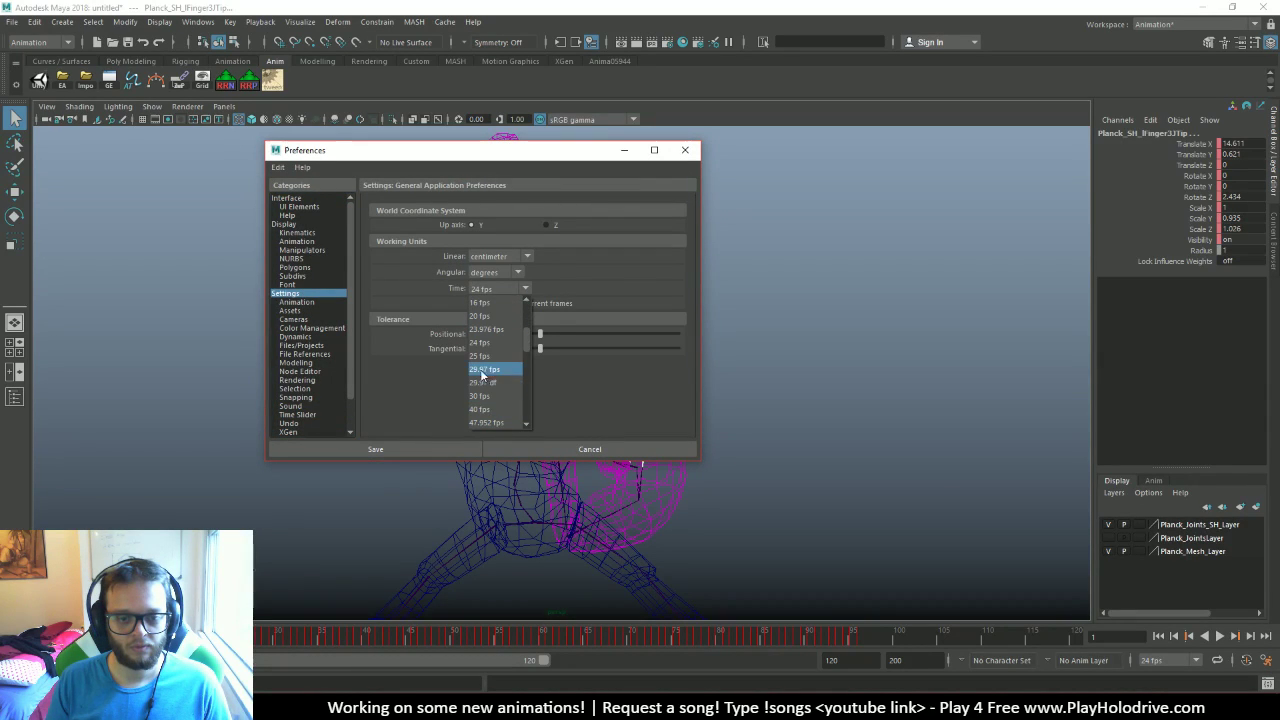
left_click(485, 396)
left_click(450, 451)
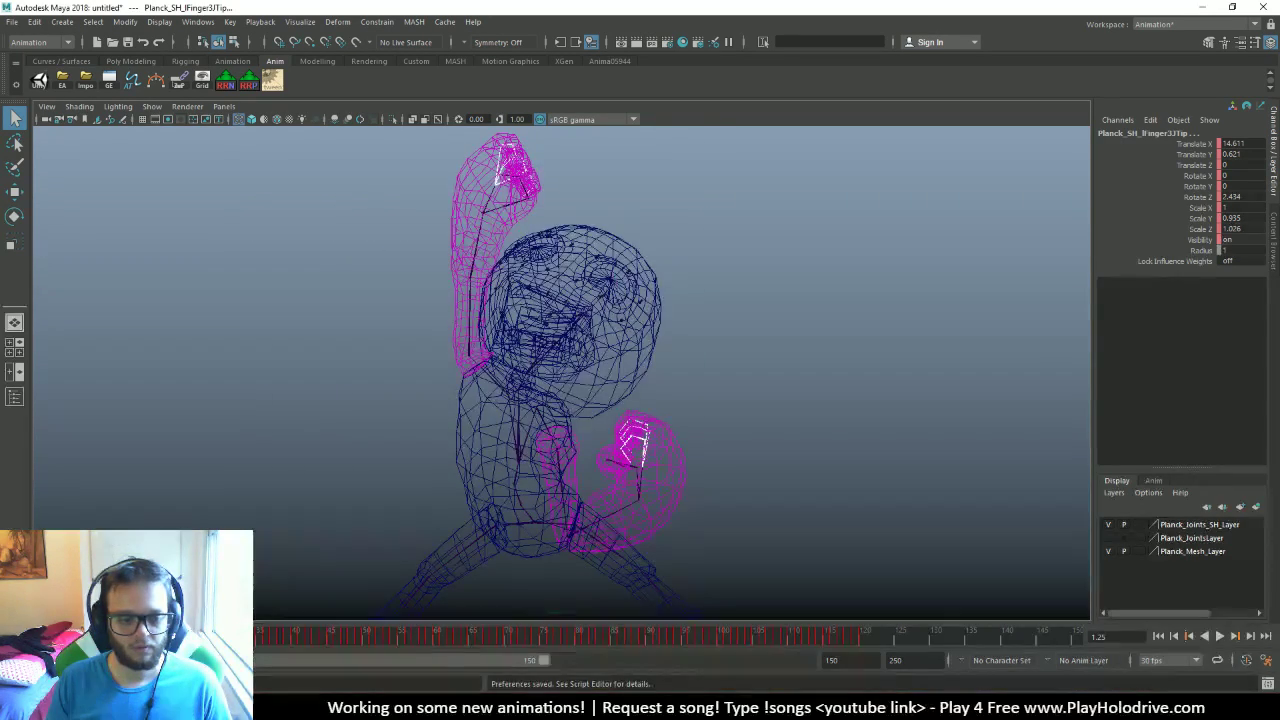
Go to frame 119 and set the animation end time to 120
left_click(858, 636)
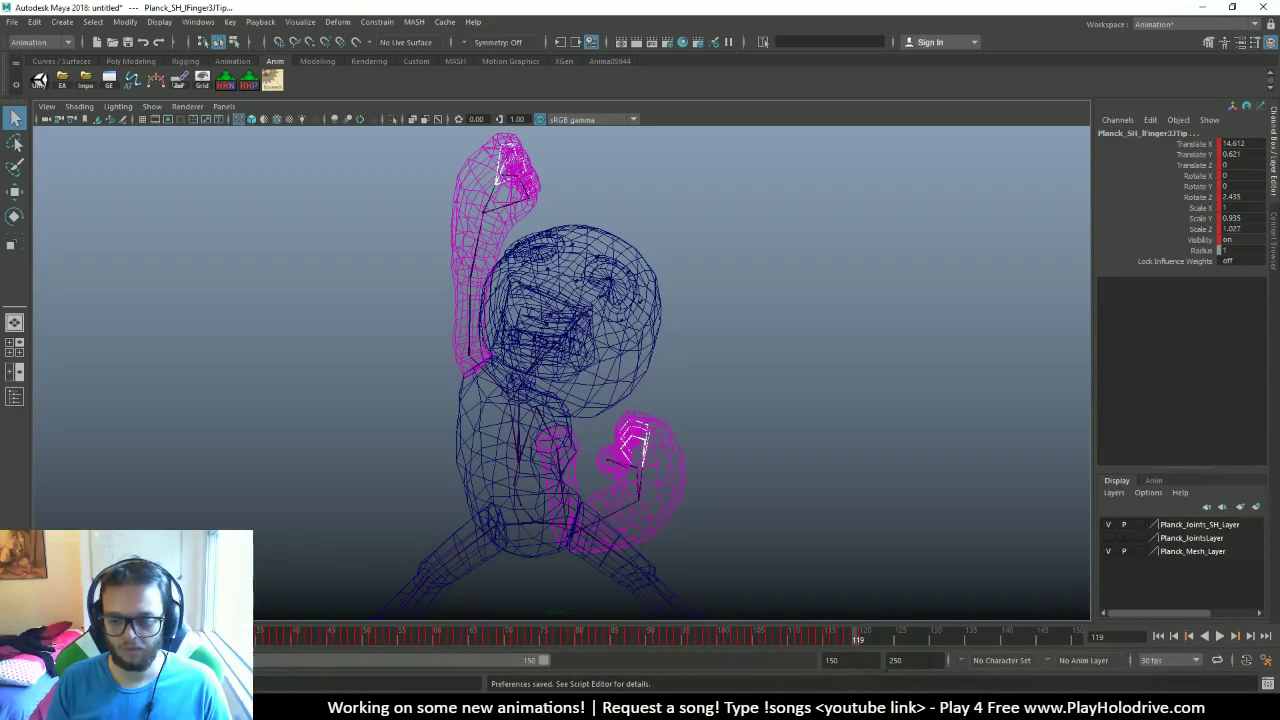
double_click(915, 660)
type("120")
key("Return")
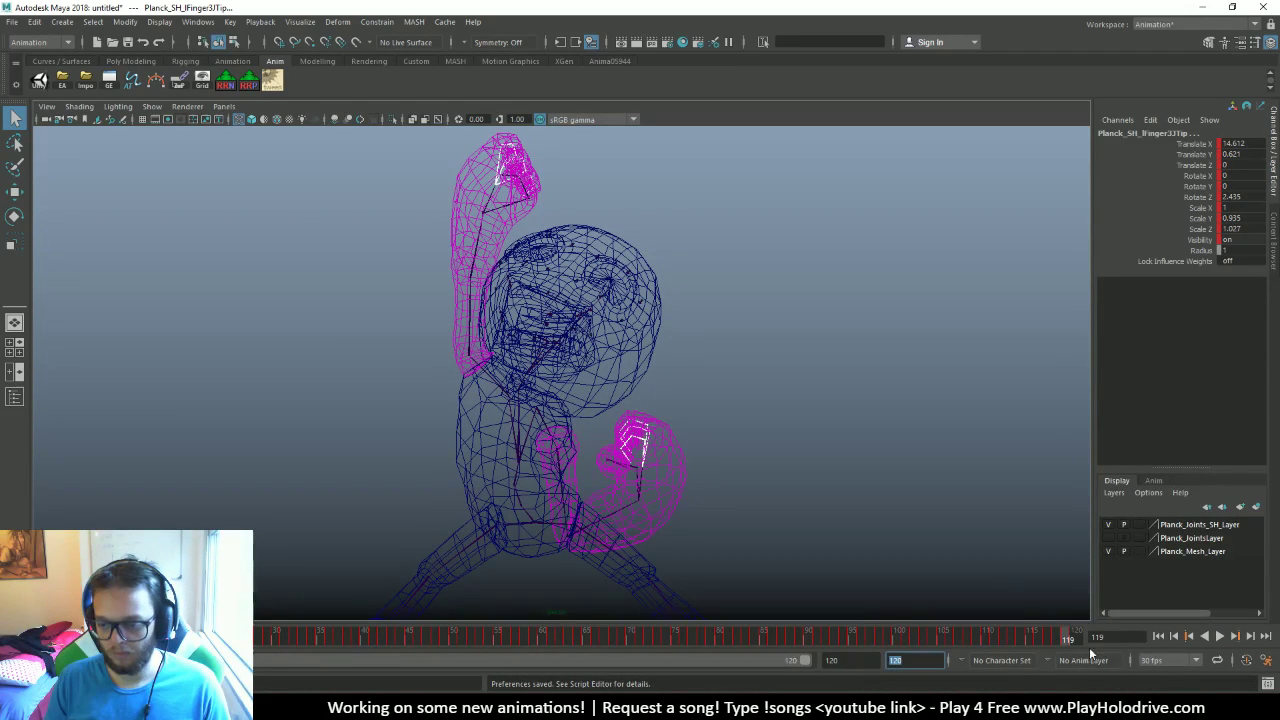
Break the connections on Scale X, Y and Z of the selected palm and finger joints, set all three to 1, and return to frame 1
left_click_drag(1195, 207, 1196, 229)
right_click(1198, 228)
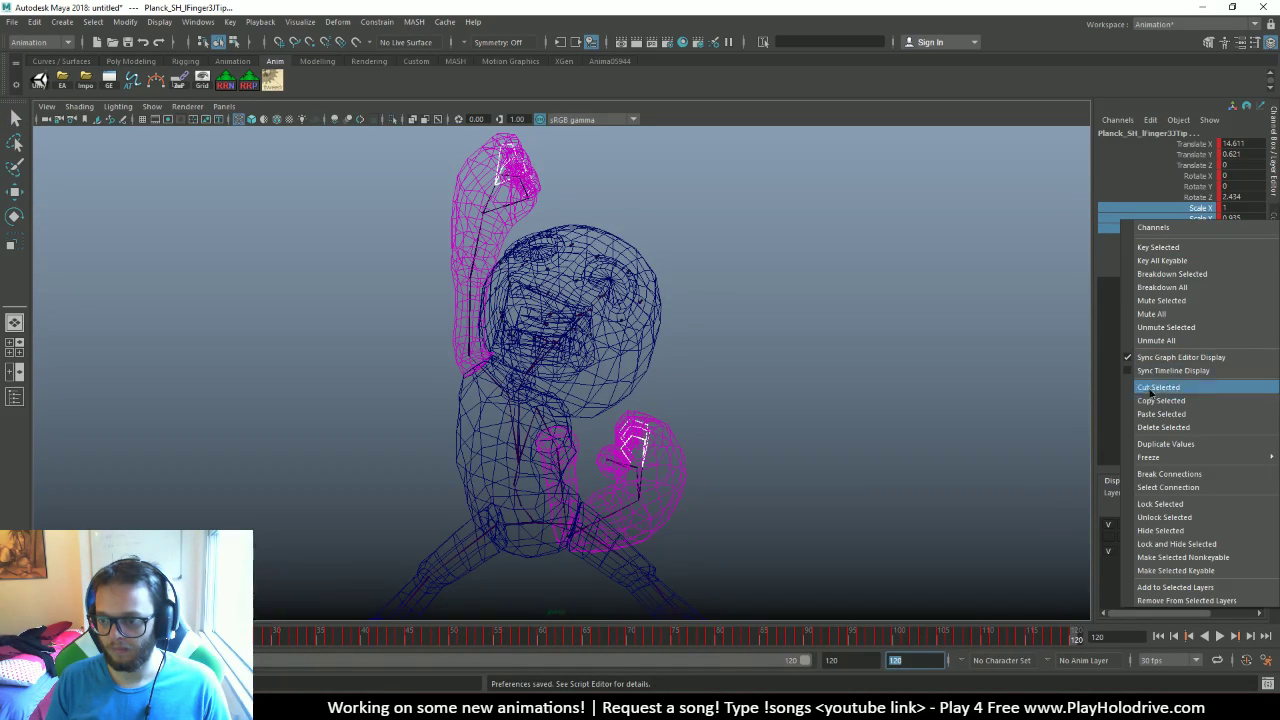
left_click(1178, 476)
left_click(1240, 229)
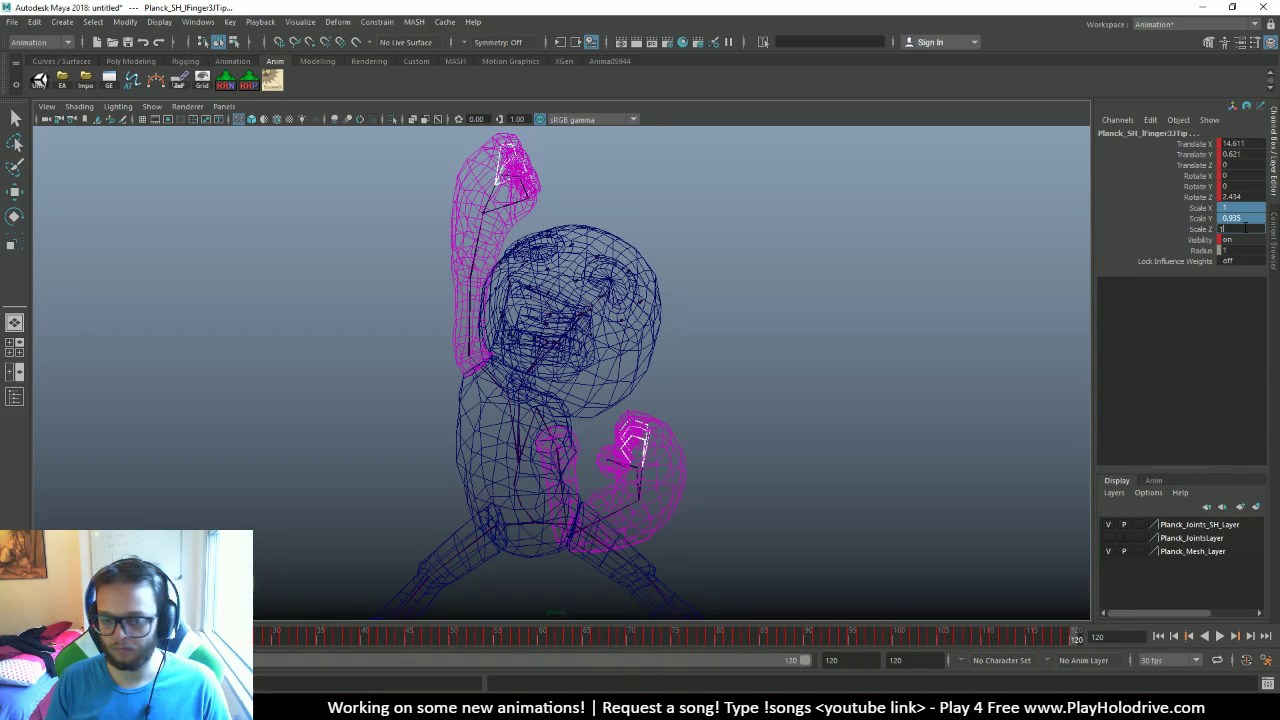
type("1")
key("Return")
left_click_drag(996, 295, 801, 302, "alt")
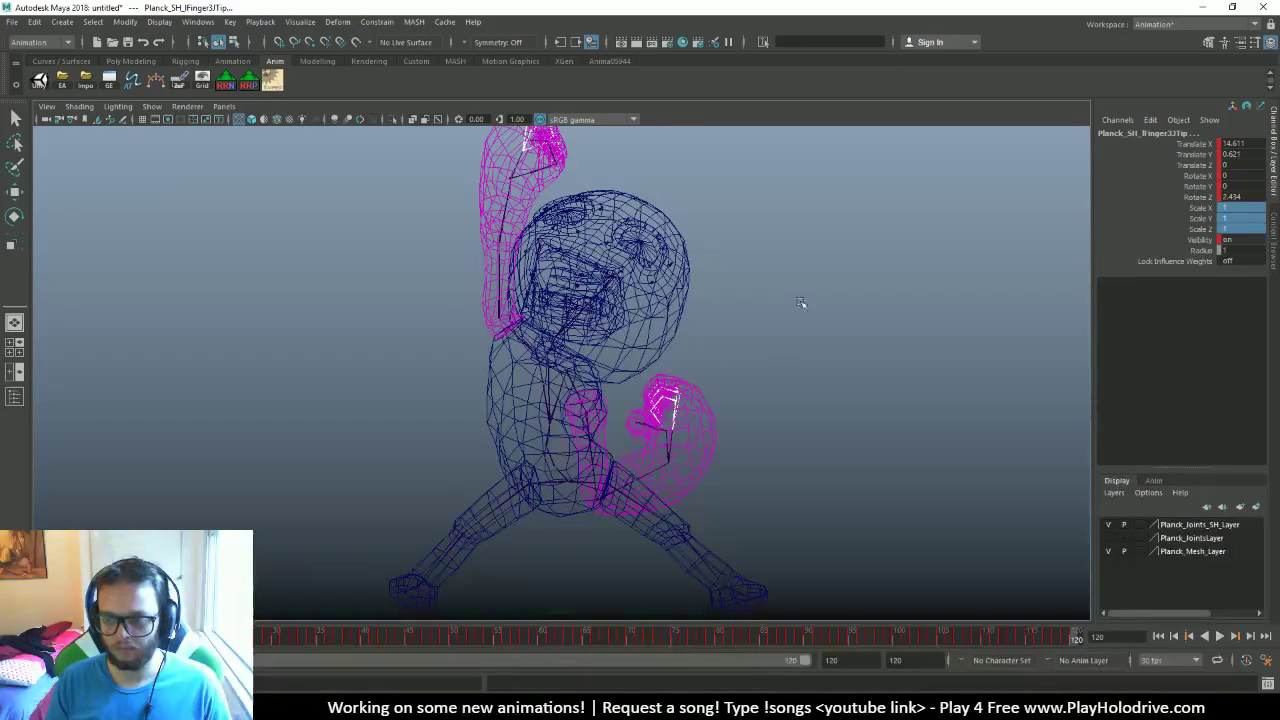
left_click_drag(780, 640, 20, 638)
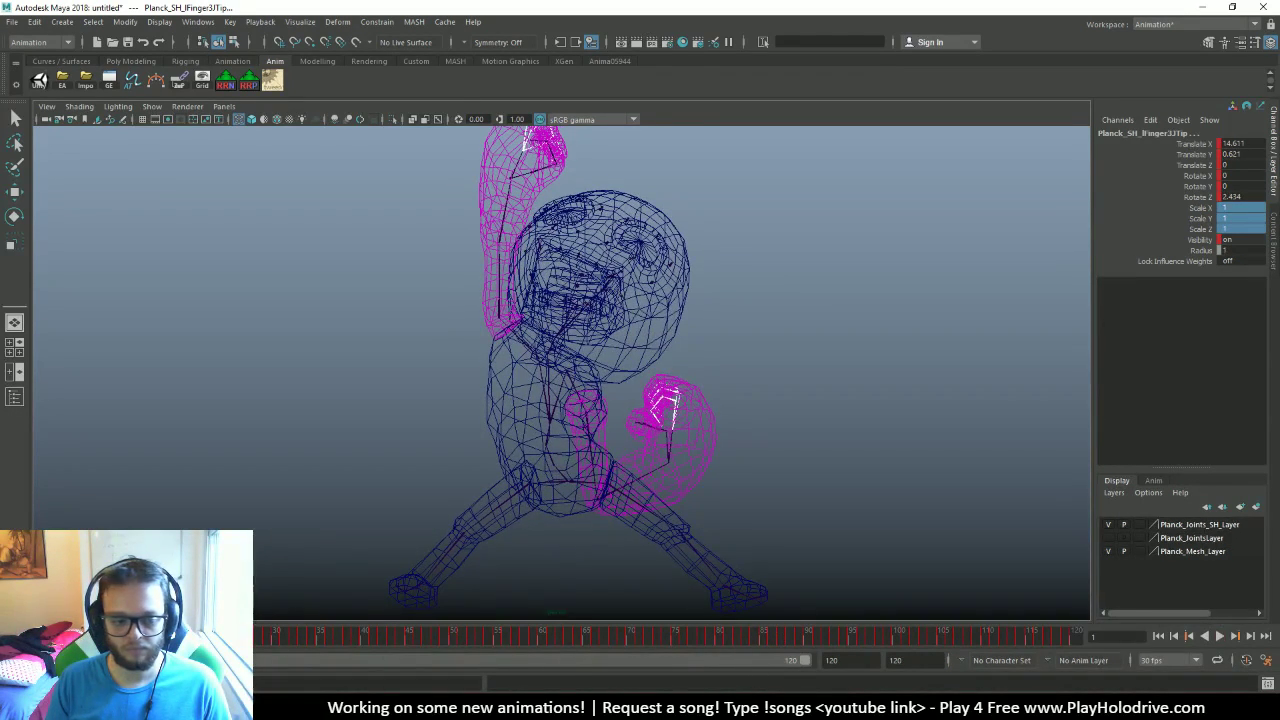
left_click(273, 437)
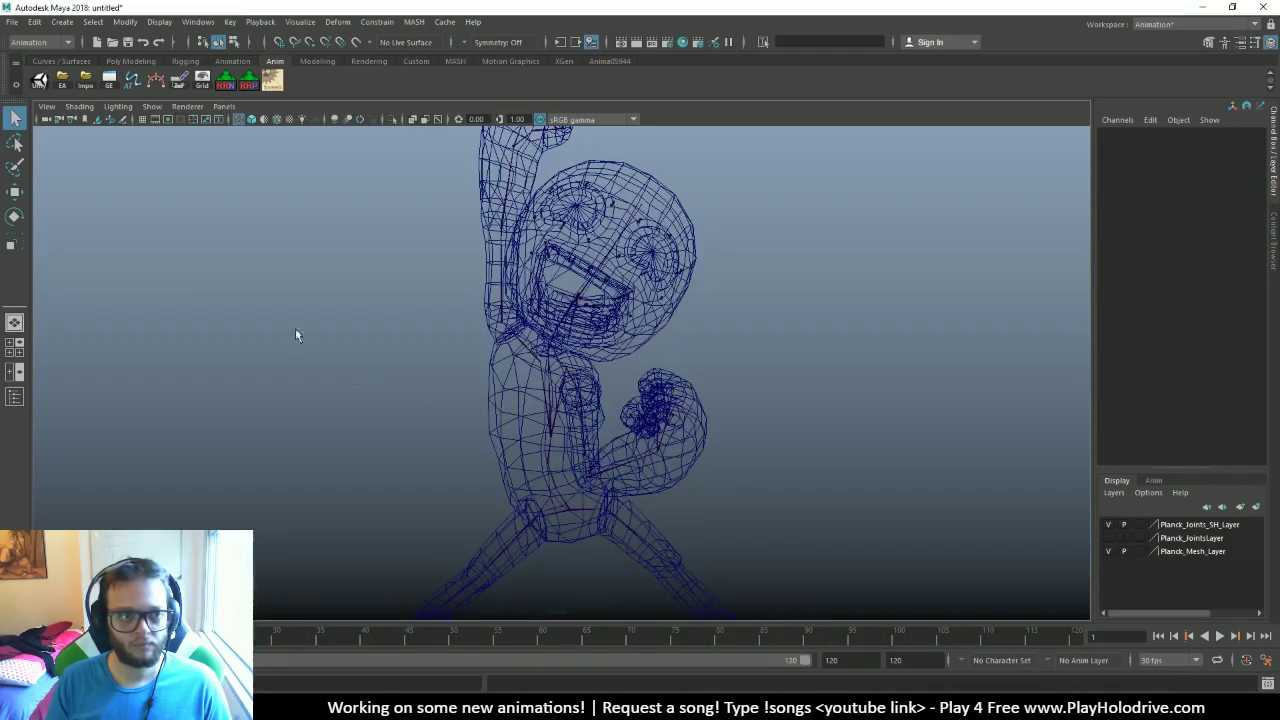
key("ctrl+alt+e")
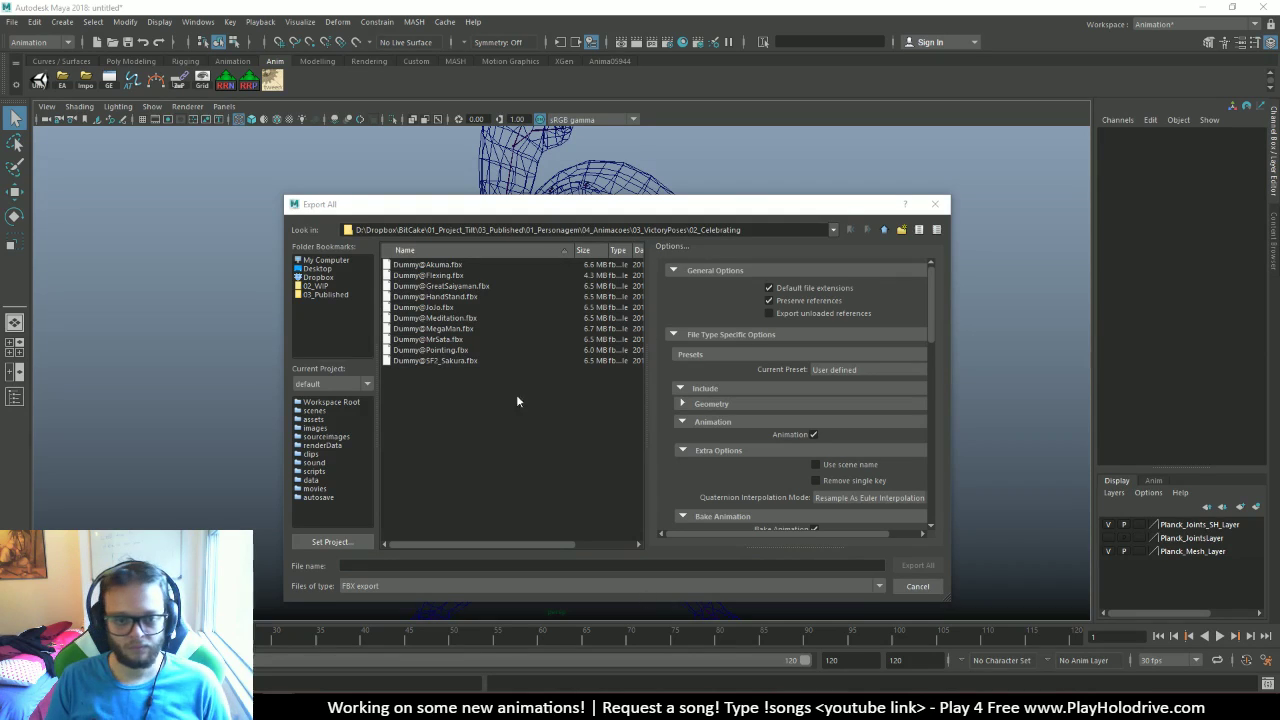
left_click(455, 361)
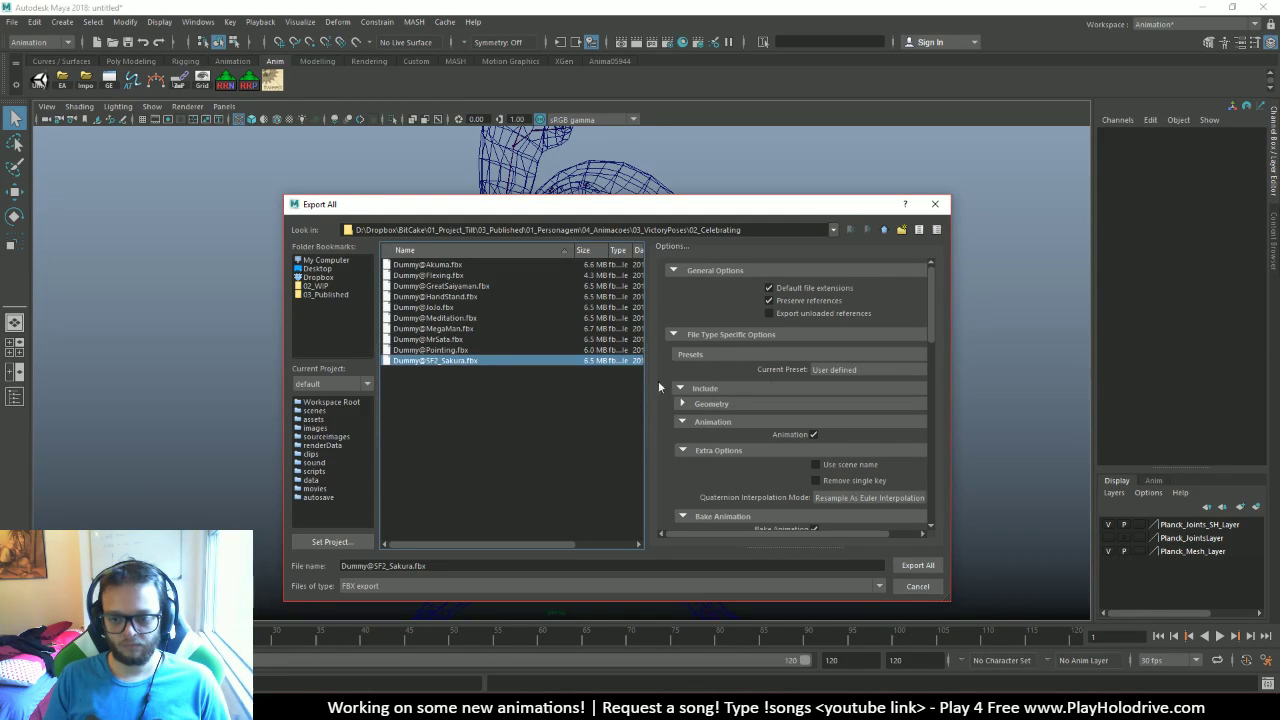
scroll(790, 390, "down", 3)
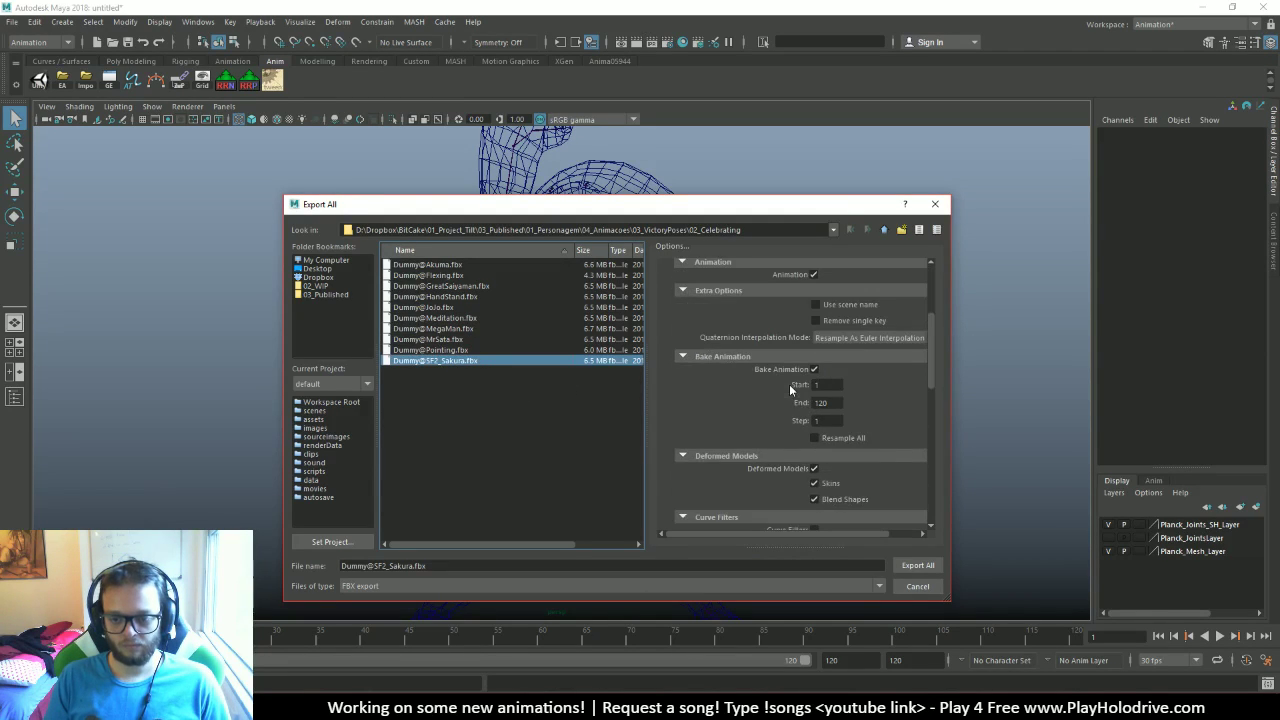
double_click(482, 359)
left_click(593, 420)
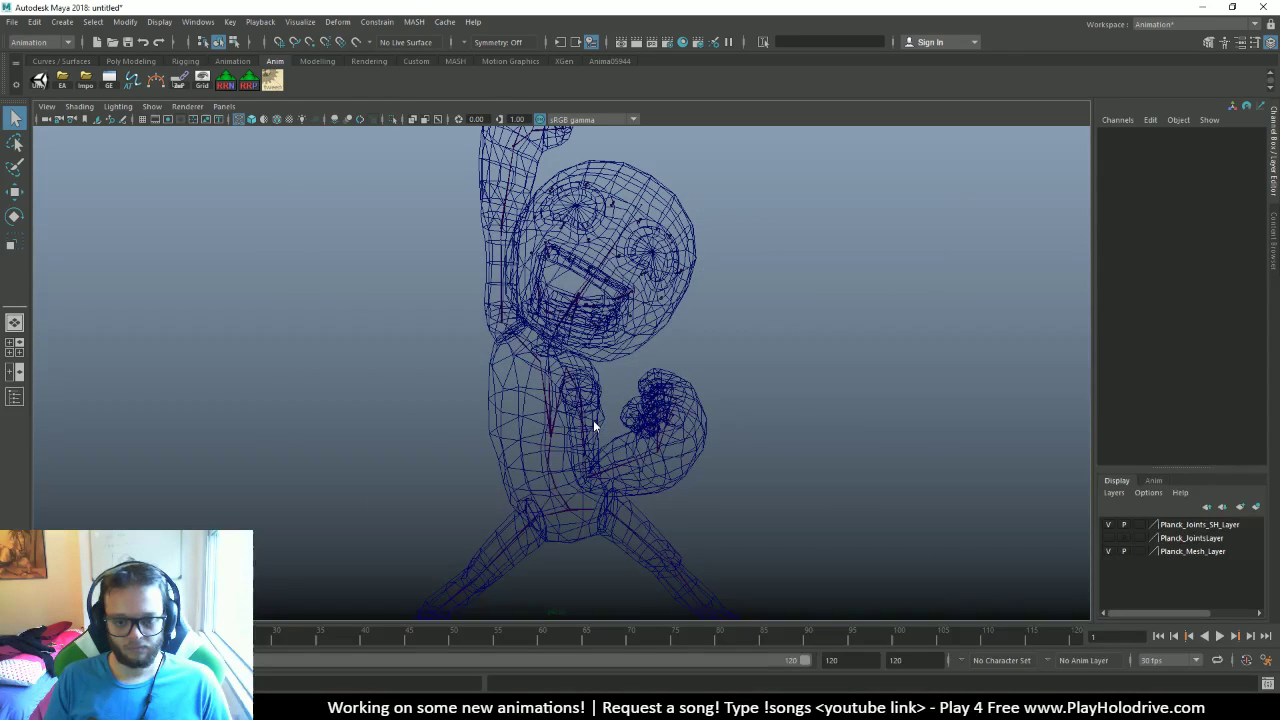
left_click(750, 241)
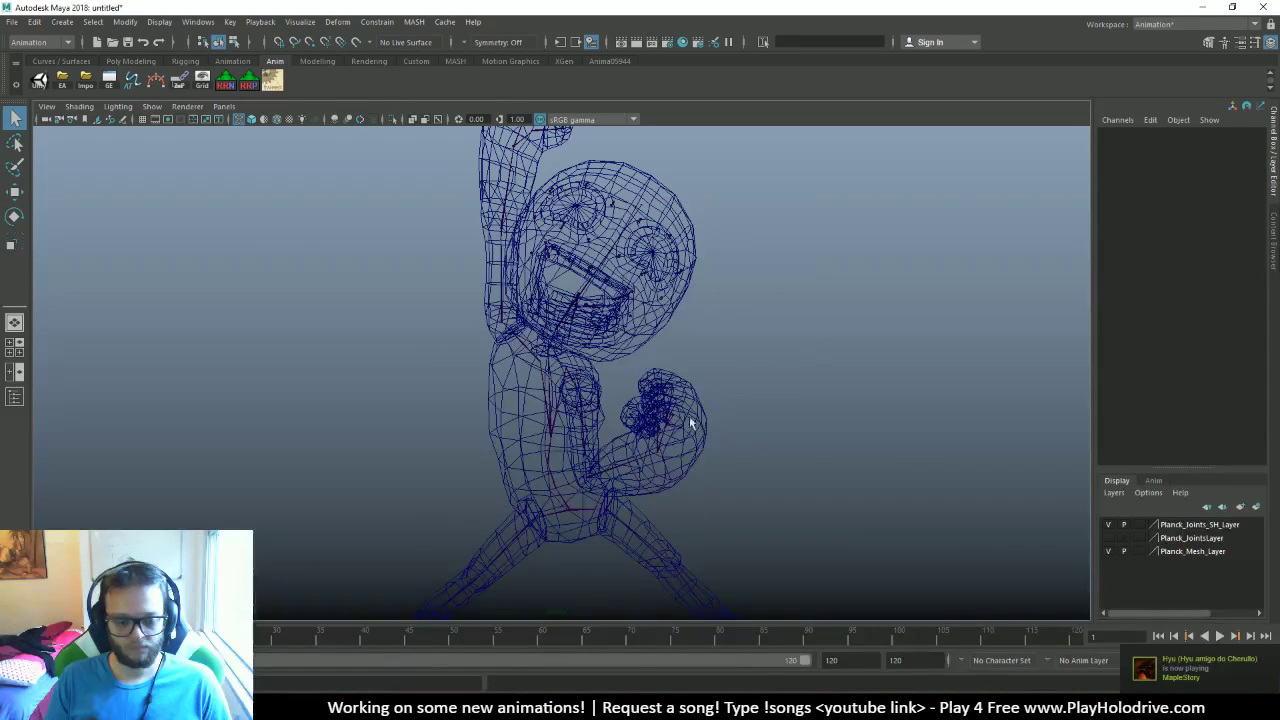
Switch to Marmoset Toolbag and delete the old Dummy@SF2_Sakura model from the scene
key("alt+Tab")
key("Escape")
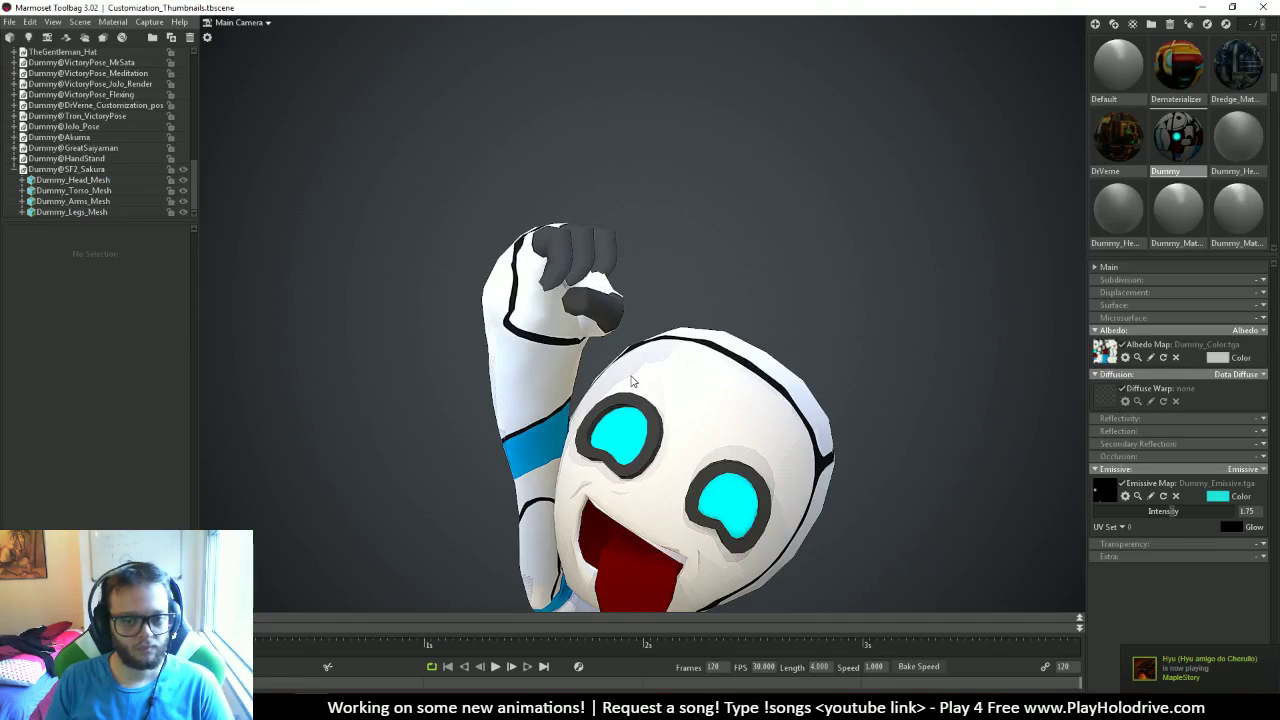
key("f")
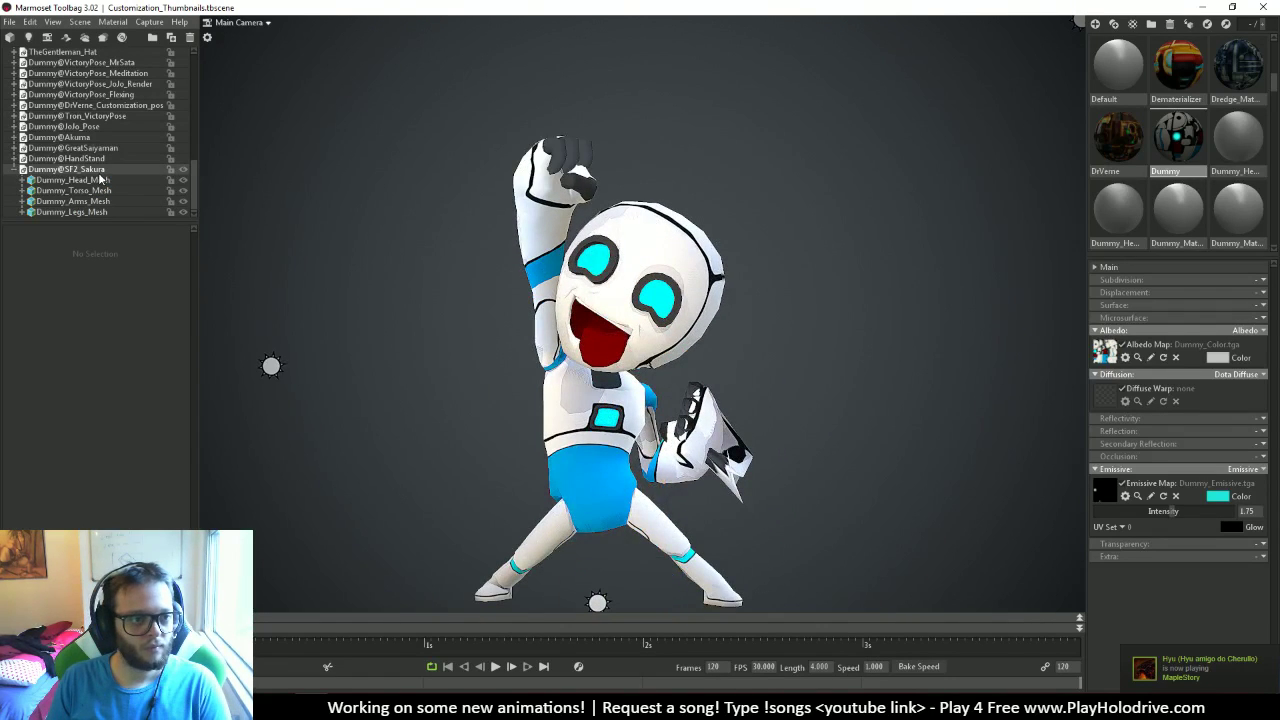
left_click(66, 169)
key("Delete")
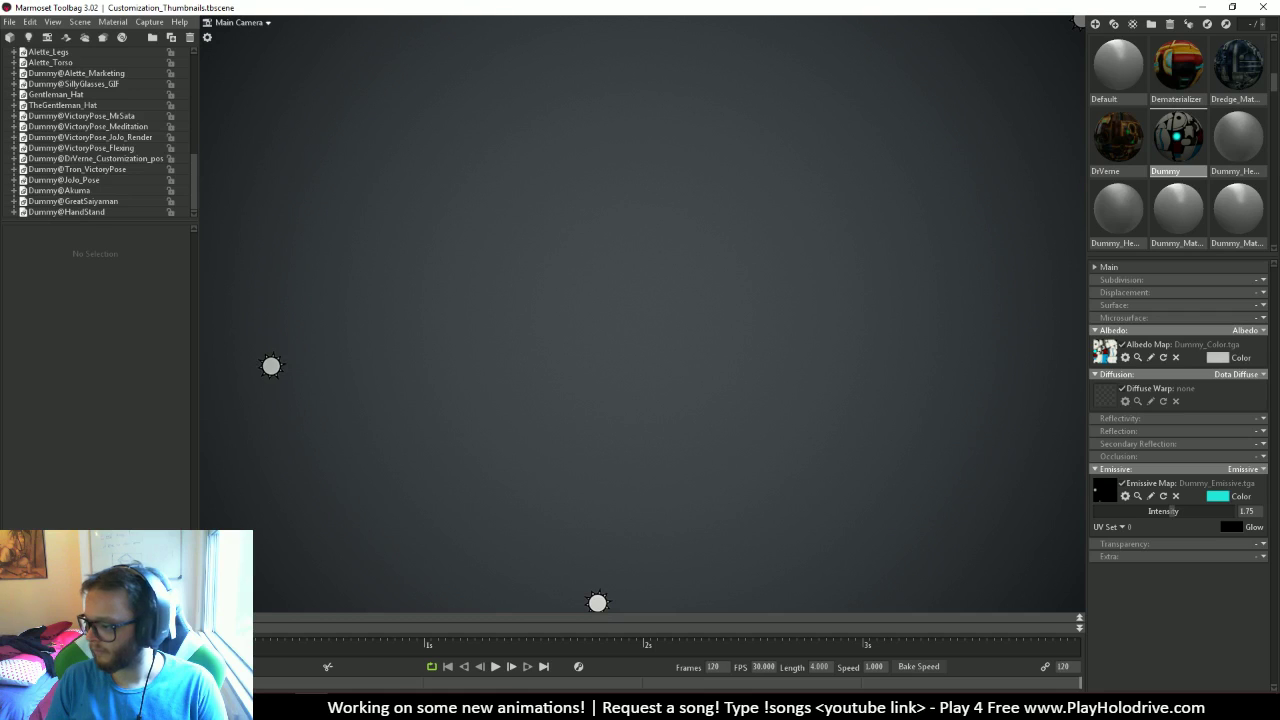
Bring the re-exported Sakura model into the thumbnail scene and examine its left hand and forearm up close
left_click(723, 350)
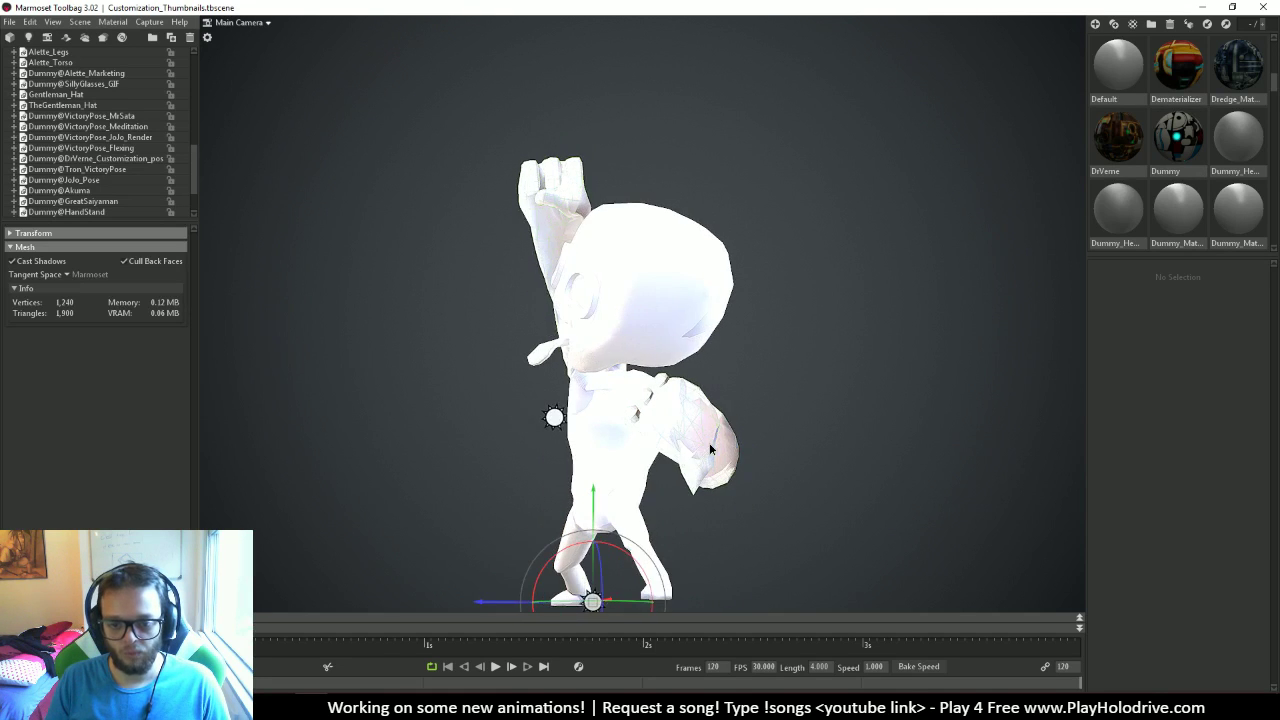
scroll(633, 368, "up", 5)
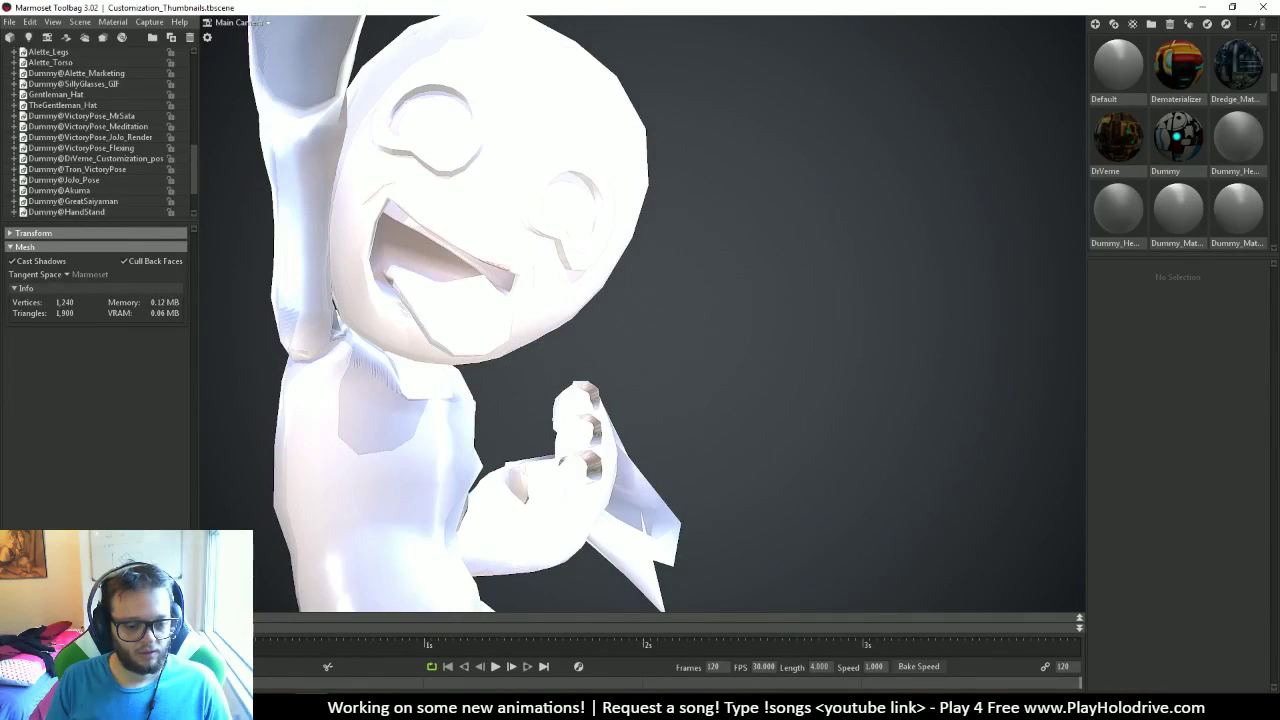
Switch back to Maya, select the left thumb's base joint and frame the left hand
mouse_move(260, 684)
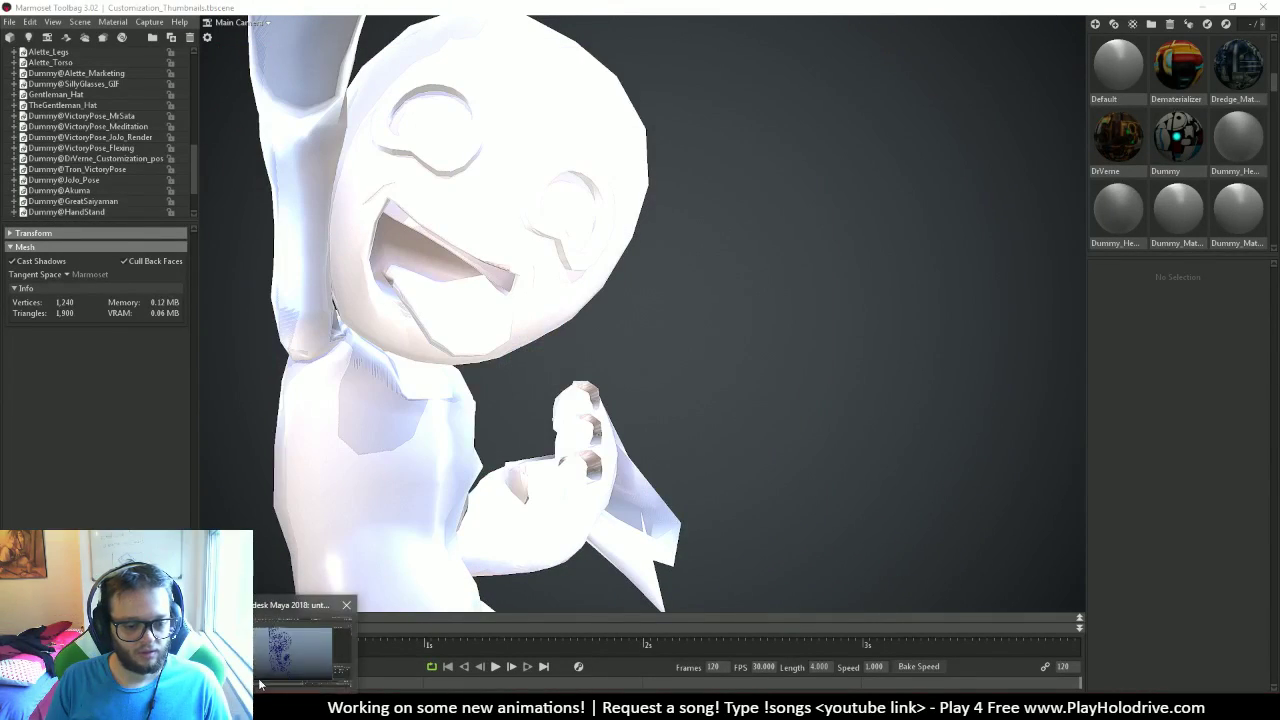
left_click(292, 652)
middle_click_drag(566, 423, 600, 300, "alt")
right_click_drag(600, 300, 692, 270, "alt")
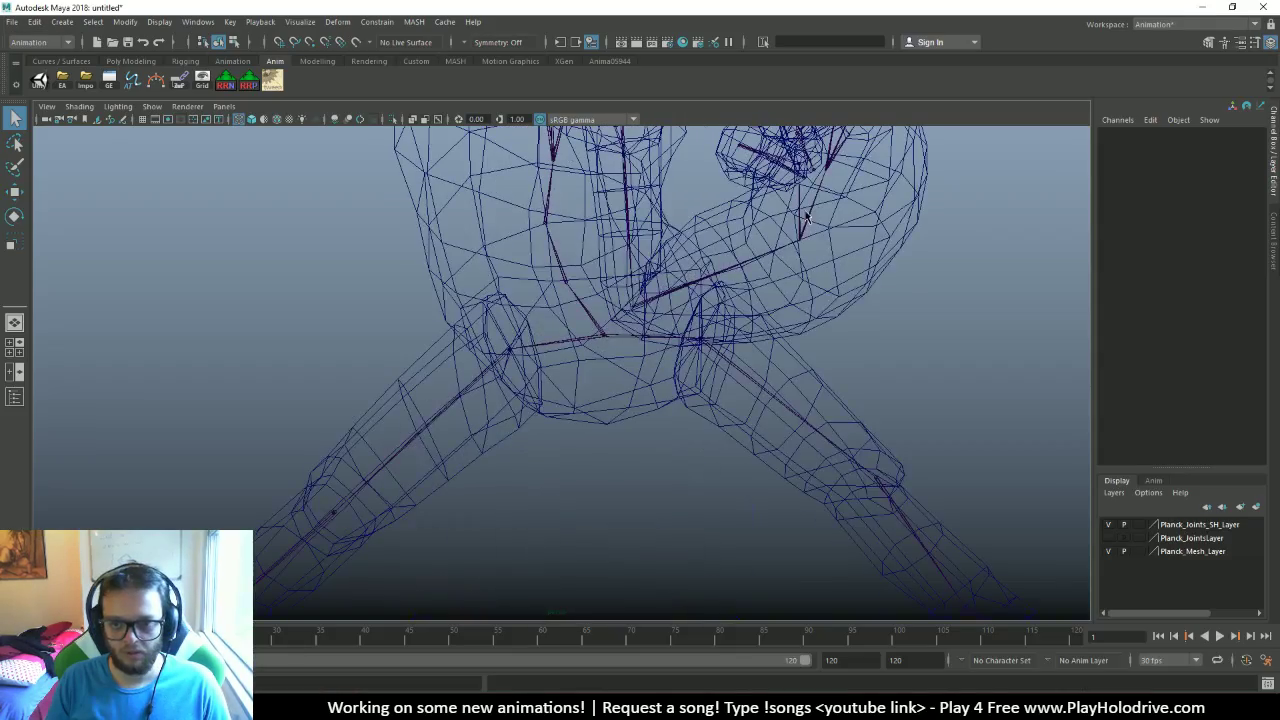
left_click(803, 225)
key("f")
left_click_drag(791, 232, 730, 240, "alt")
left_click(638, 370)
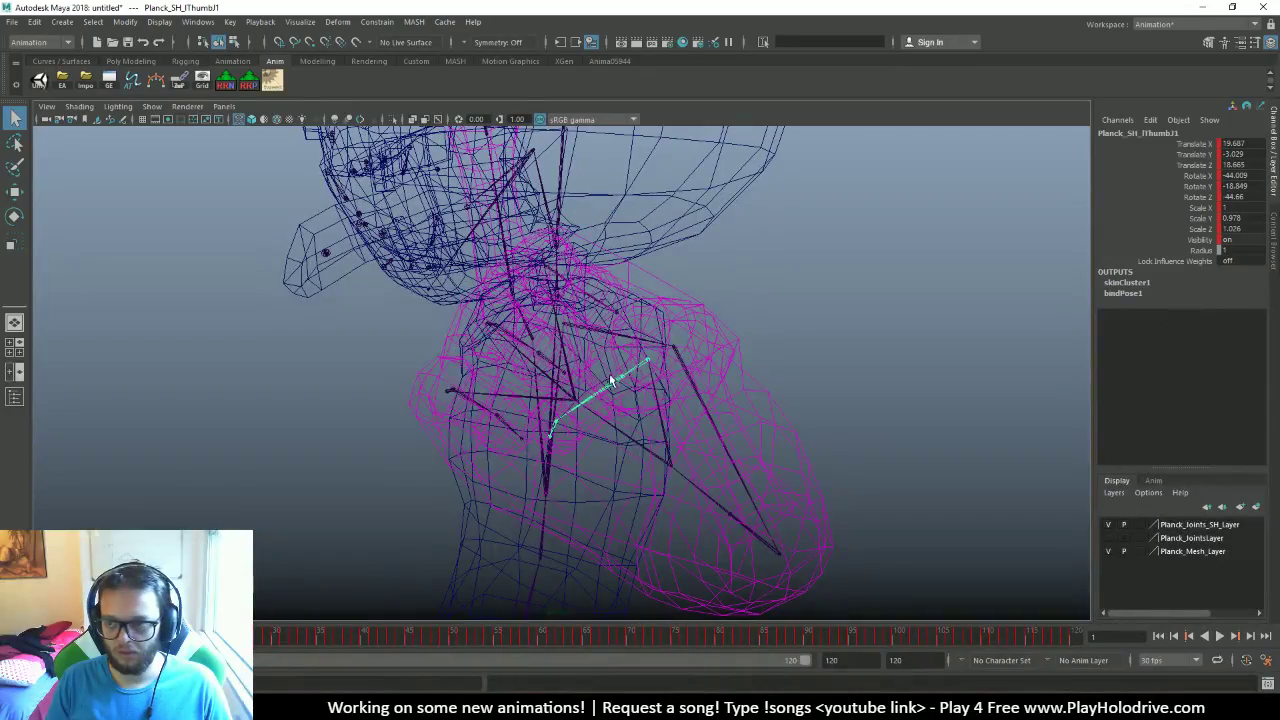
key("f")
left_click_drag(586, 392, 627, 415, "alt")
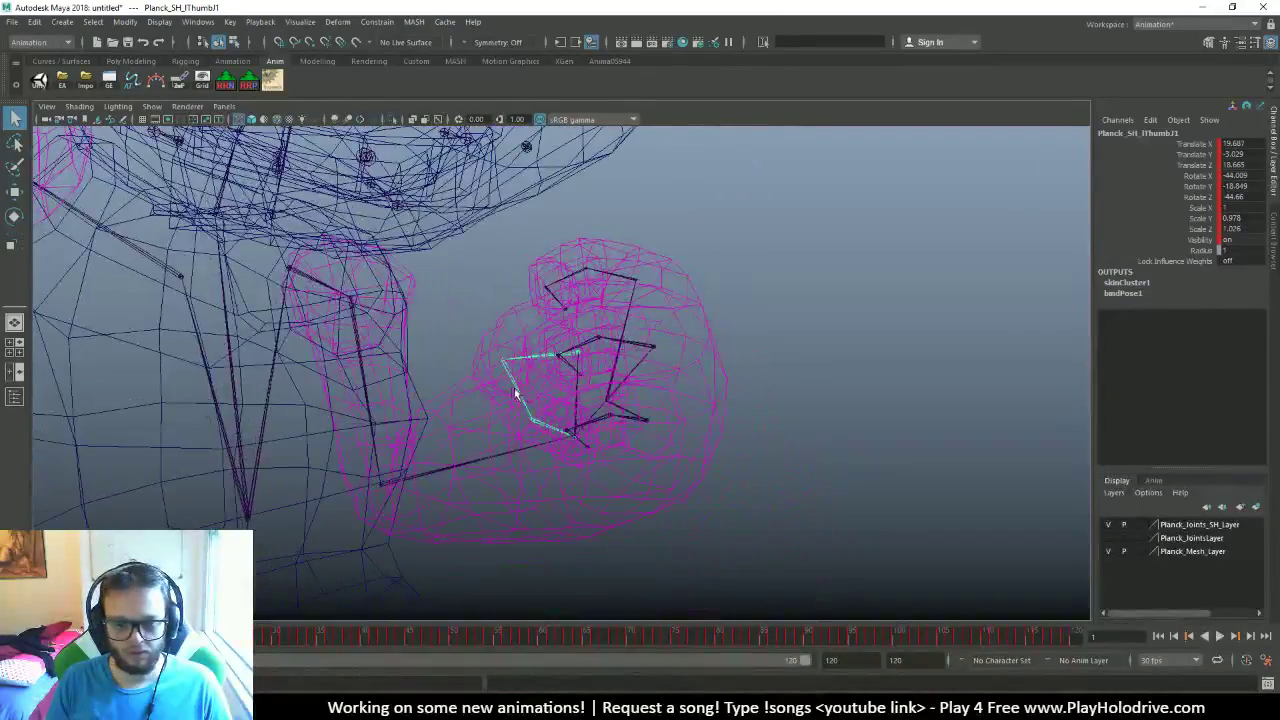
Break the scale connections of the left thumb joints and set their Scale X, Y and Z to 1
right_click(1205, 234)
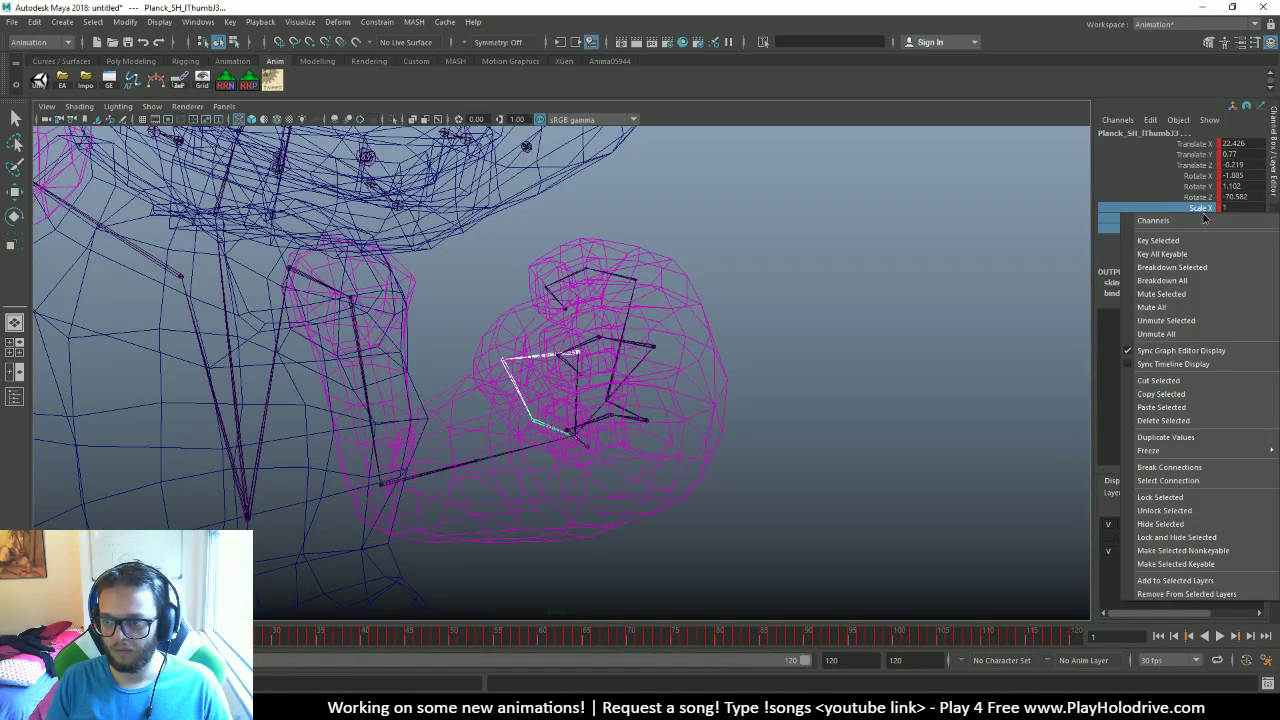
left_click(1187, 465)
left_click_drag(1240, 207, 1238, 229)
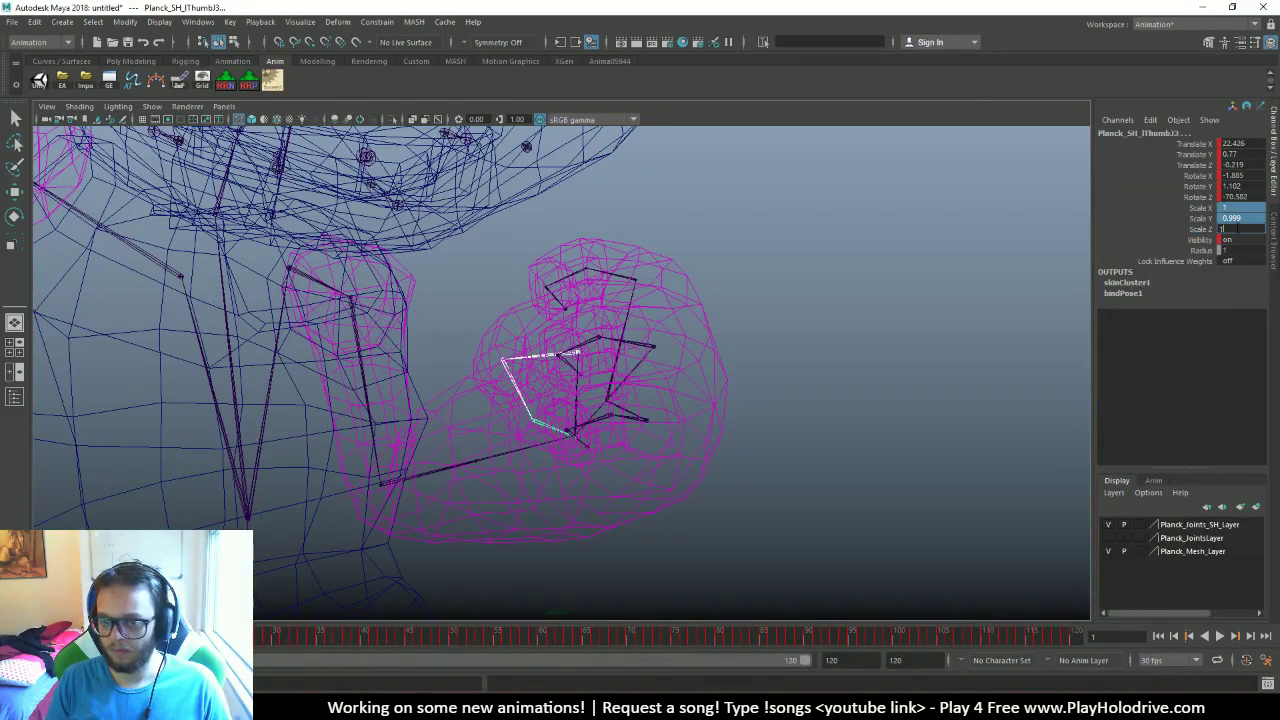
left_click(866, 359)
Select the left wrist joint and break the connections on its Scale X, Y and Z channels
left_click_drag(866, 359, 656, 426, "alt")
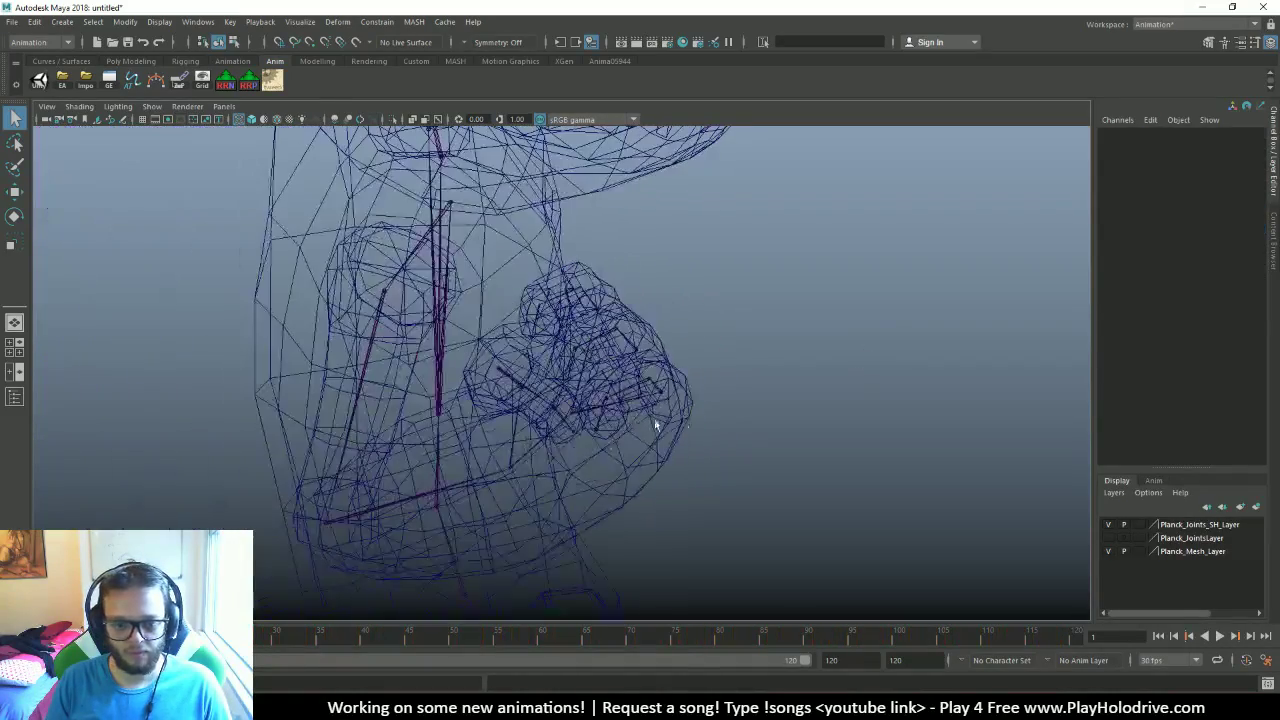
left_click(519, 457)
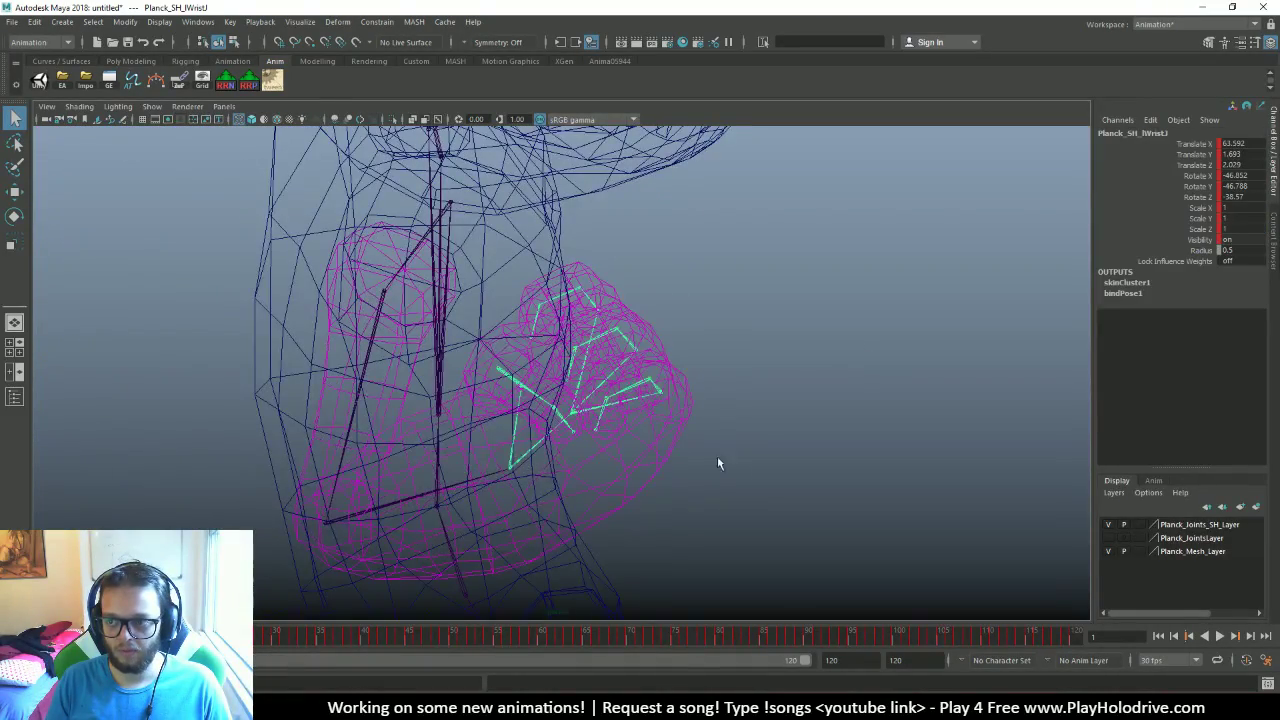
left_click_drag(717, 463, 1010, 319, "alt")
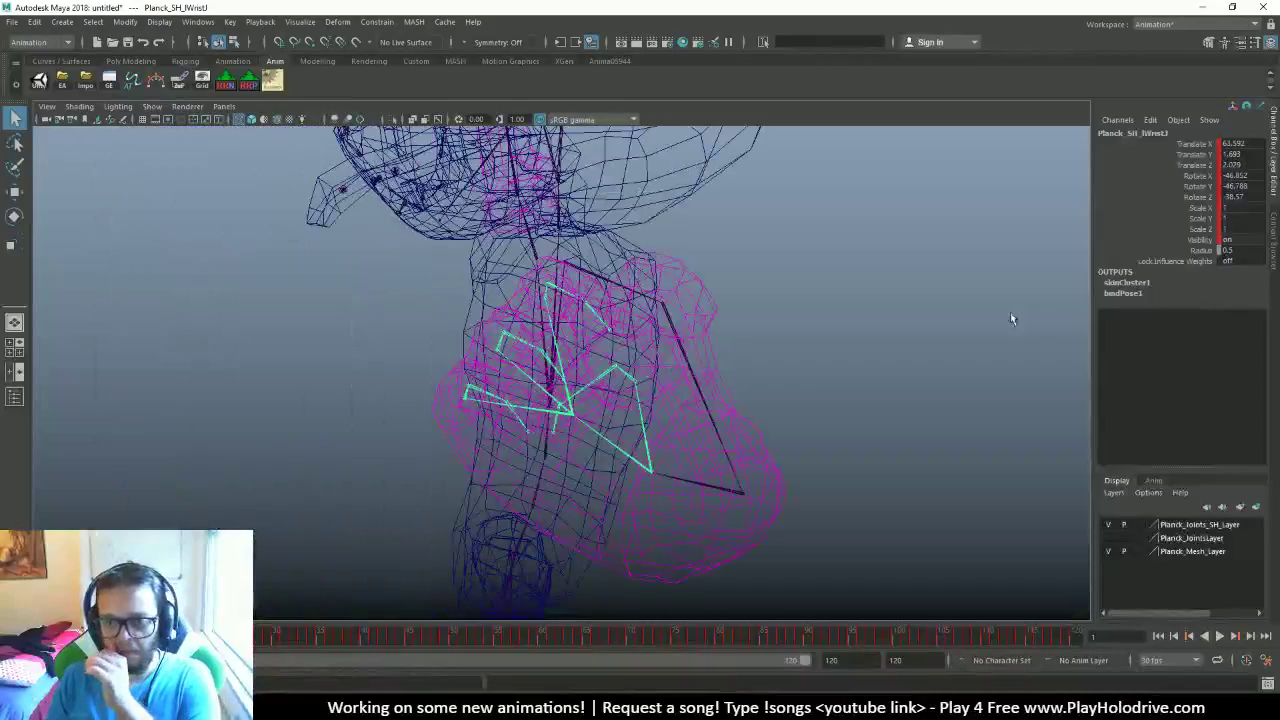
left_click_drag(700, 445, 731, 443, "alt")
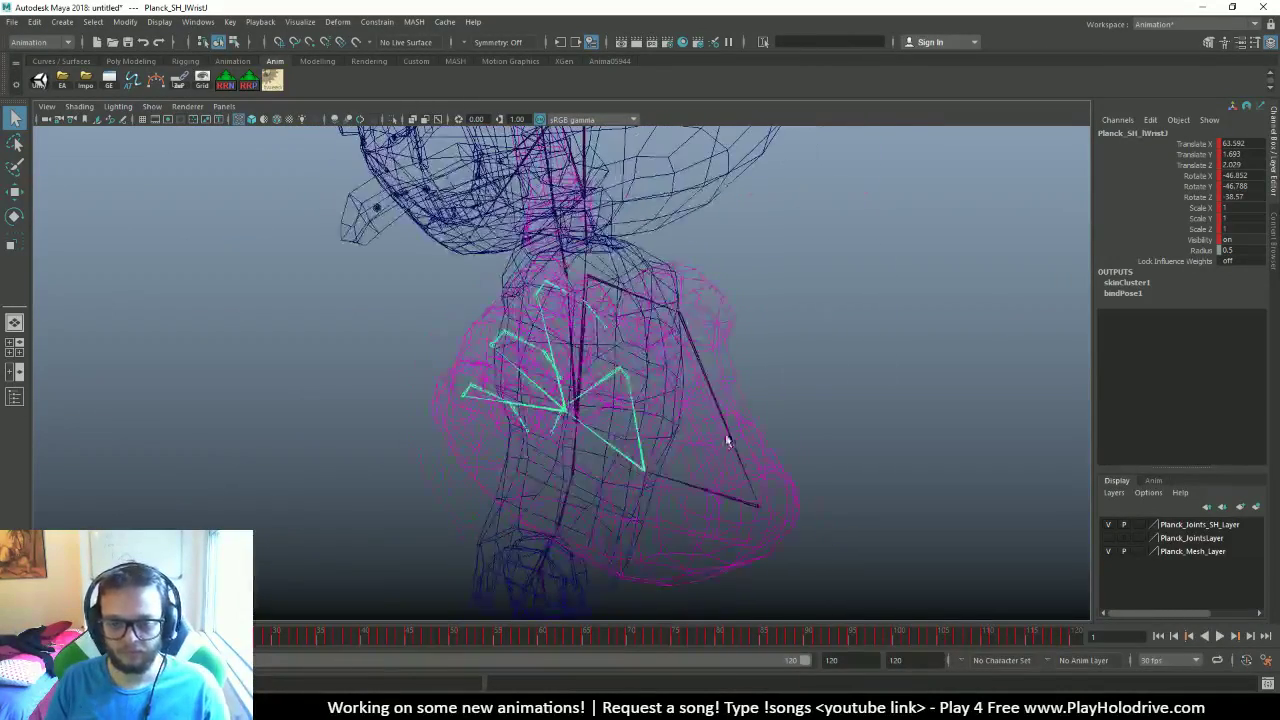
right_click(1207, 243)
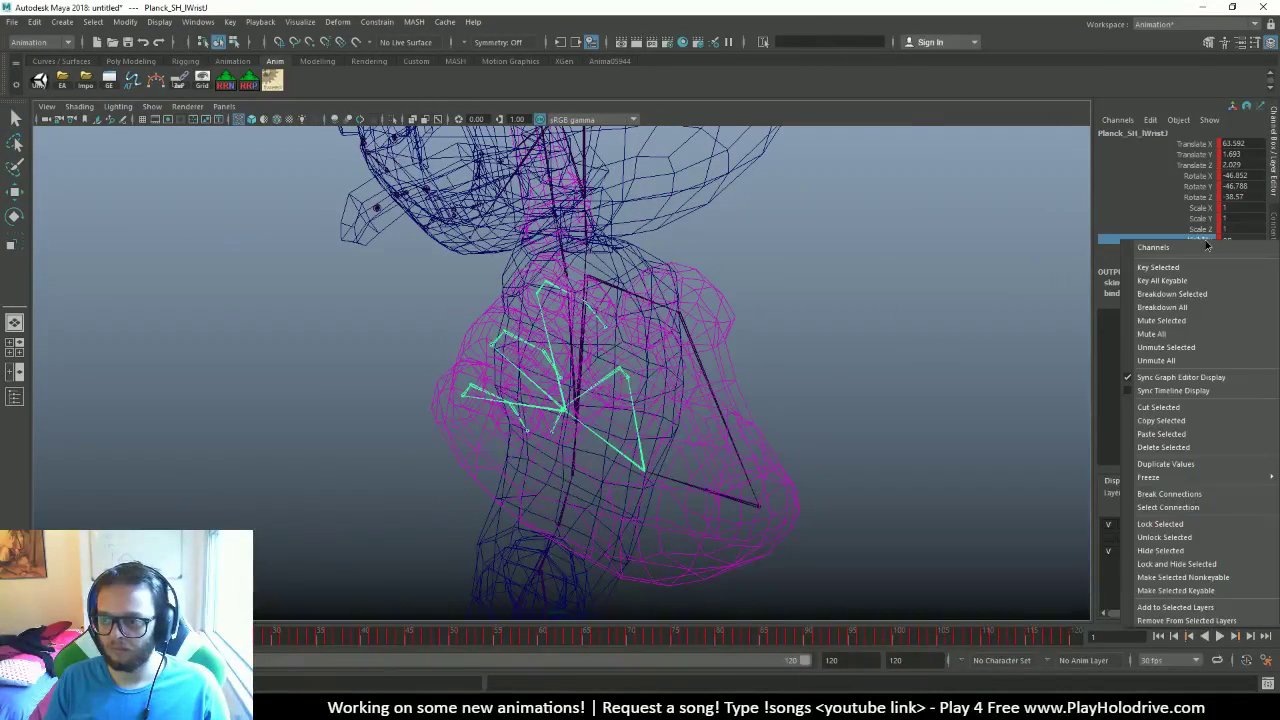
left_click(1214, 445)
left_click_drag(1212, 207, 1202, 234)
right_click(1204, 232)
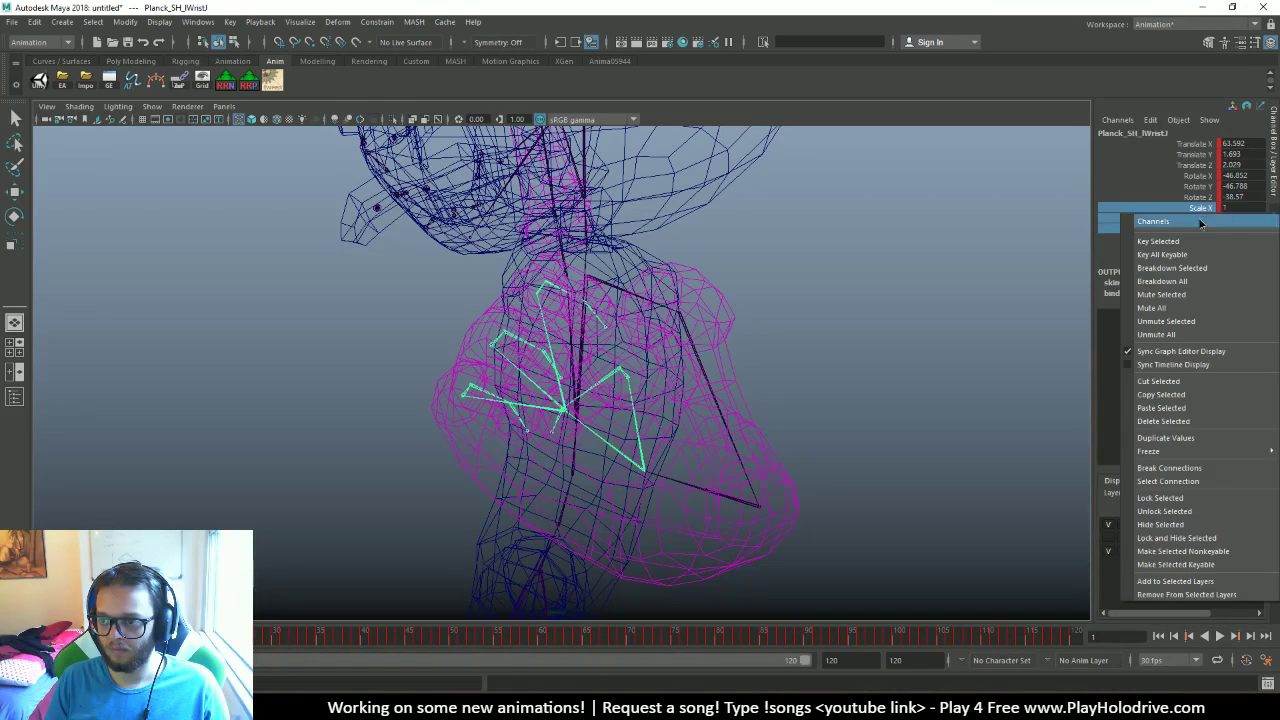
left_click(1163, 466)
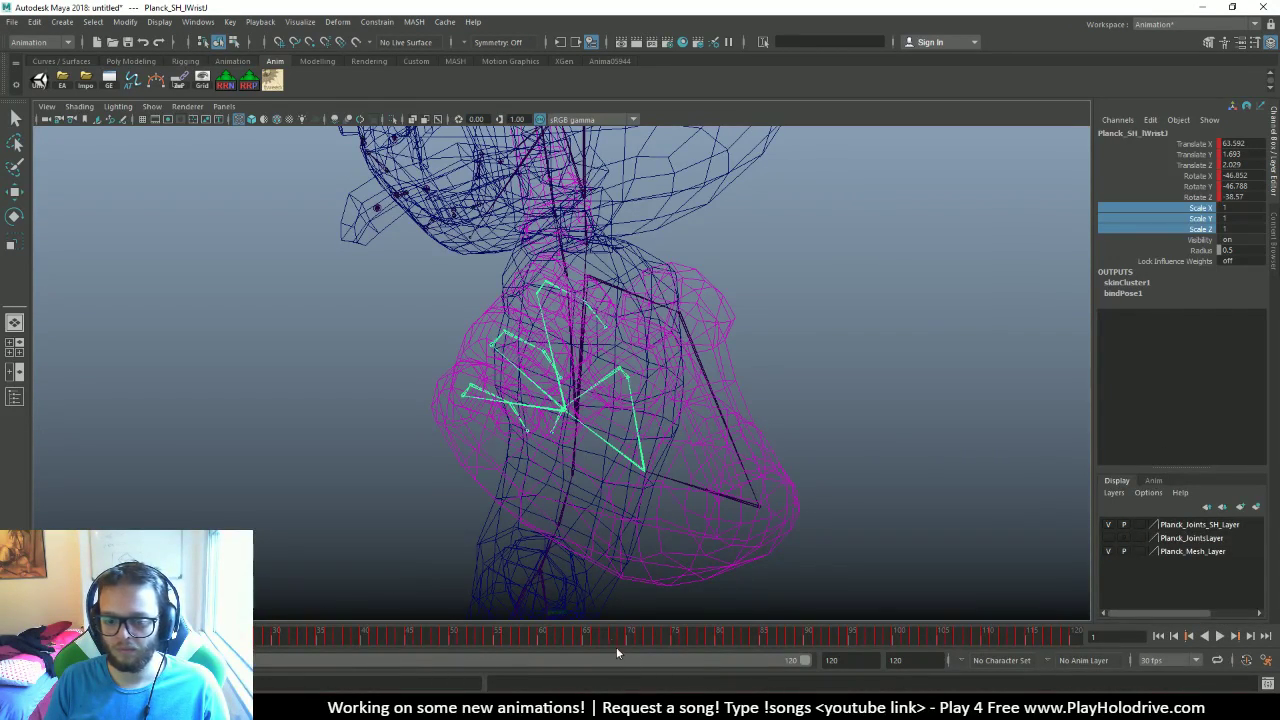
key("alt+v")
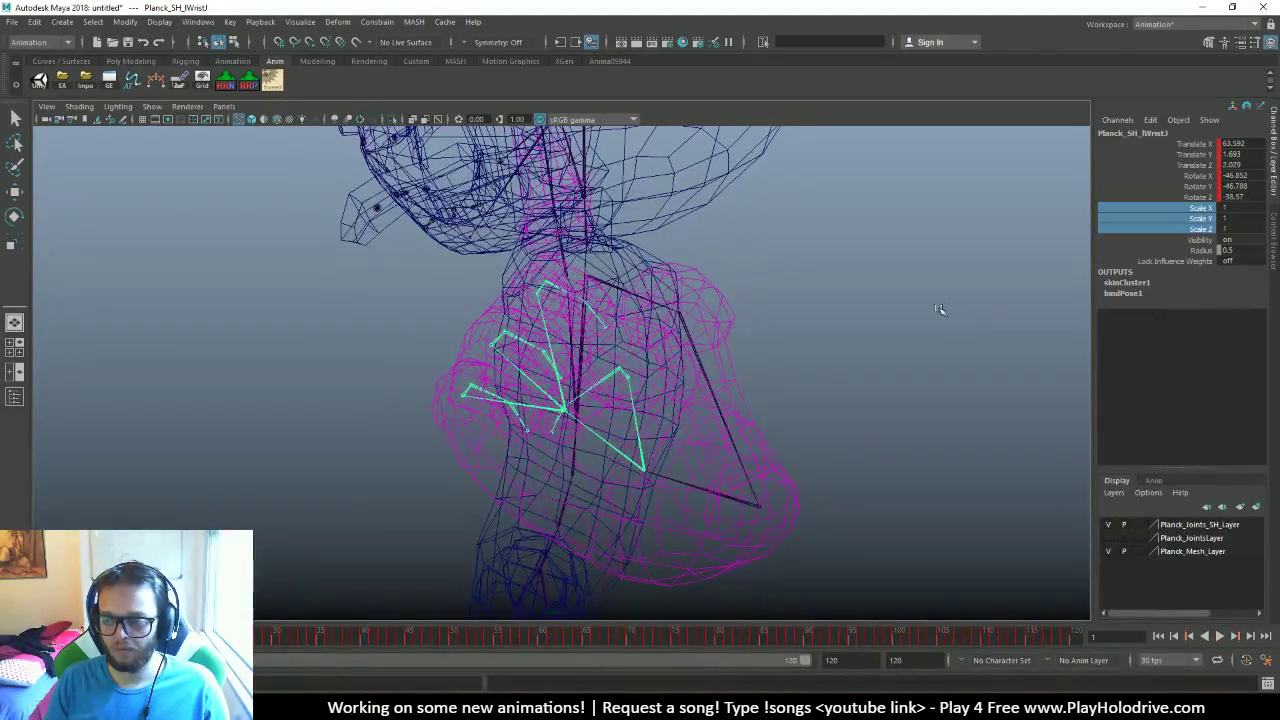
Select the left palm joint, frame it and check its channels for remaining connections
left_click_drag(940, 310, 1006, 309, "alt")
left_click_drag(694, 354, 764, 350, "alt")
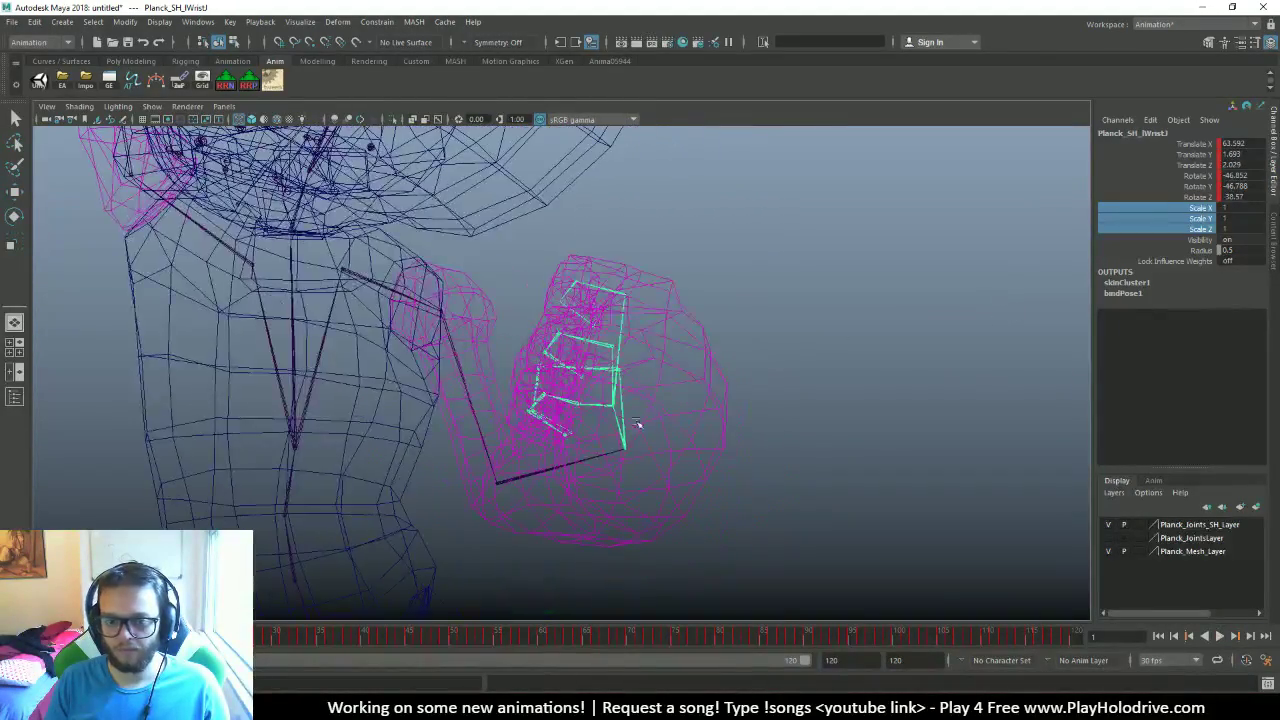
left_click_drag(637, 424, 565, 385, "alt")
left_click(566, 384)
left_click(569, 381)
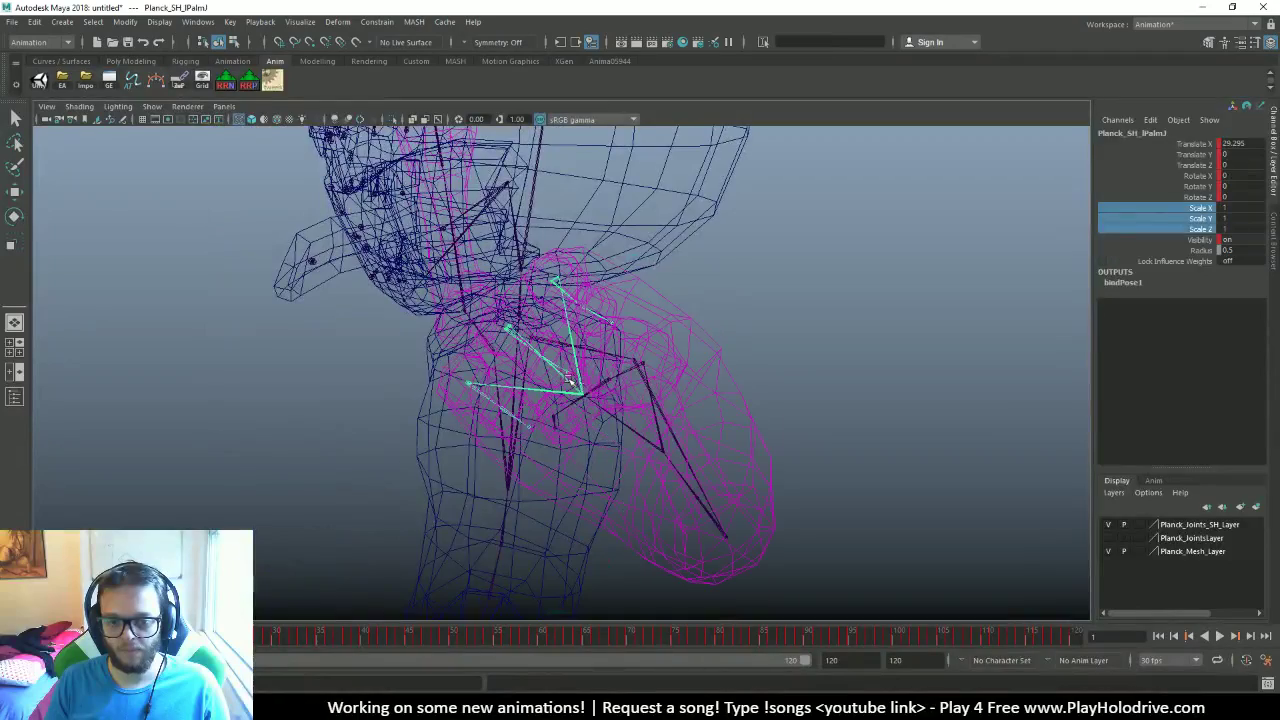
key("f")
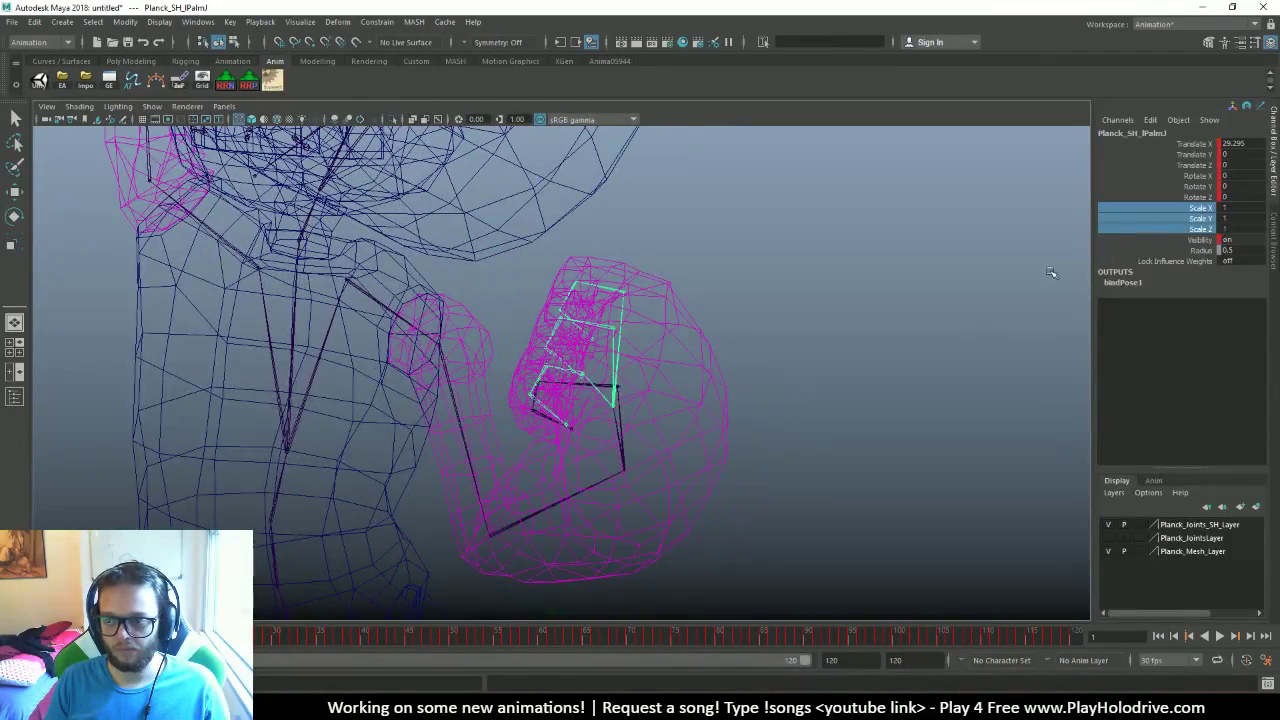
right_click(1204, 243)
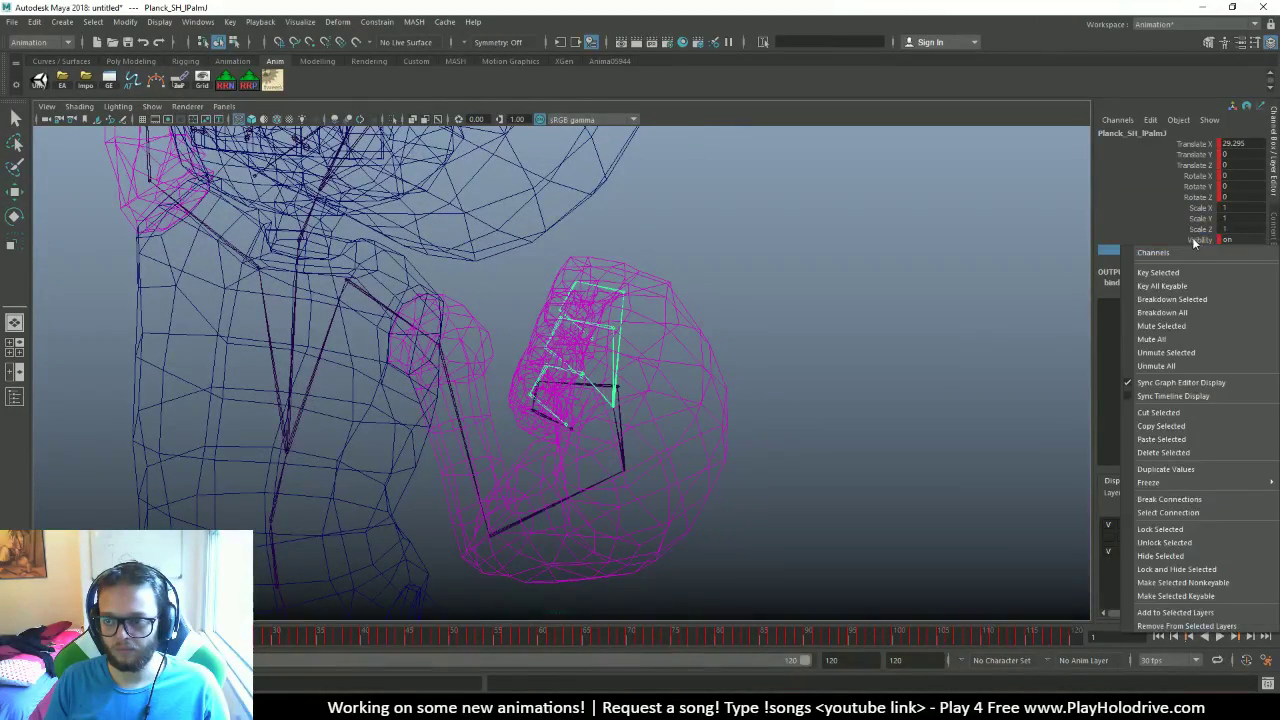
left_click(1158, 493)
Clear the selection and frame the whole character
left_click(613, 400)
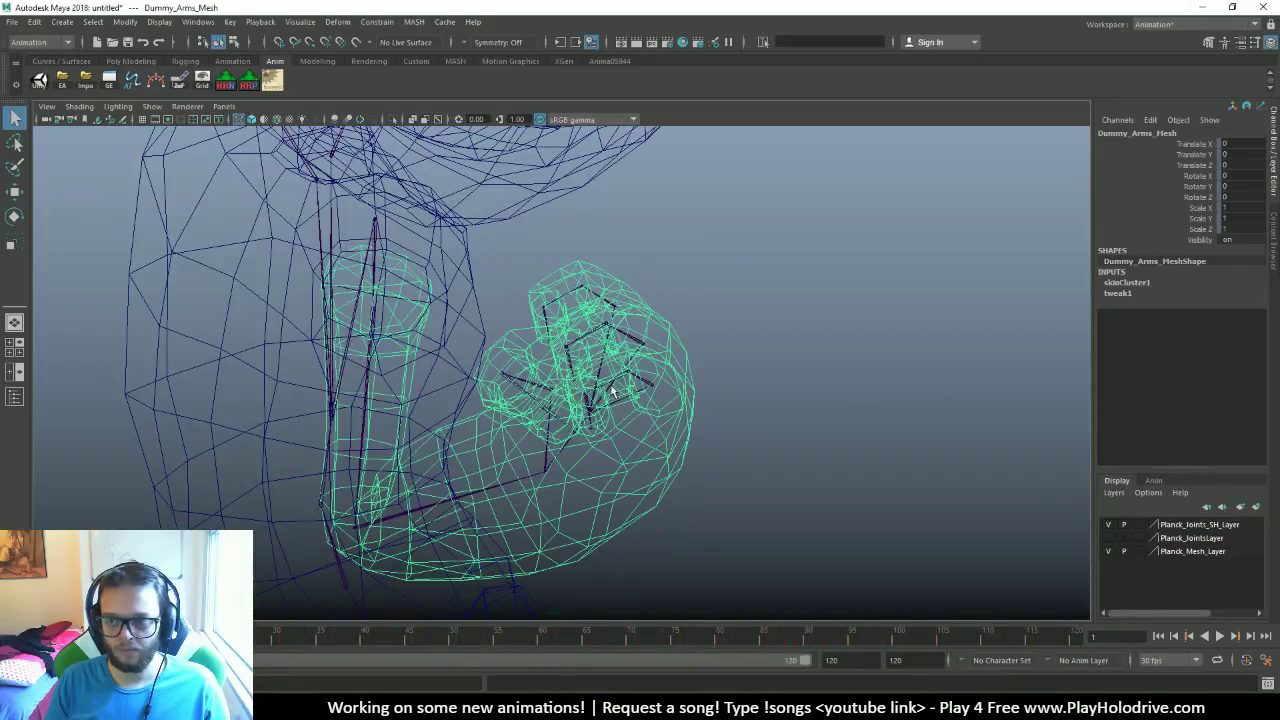
key("ctrl+z")
left_click(793, 358)
key("f")
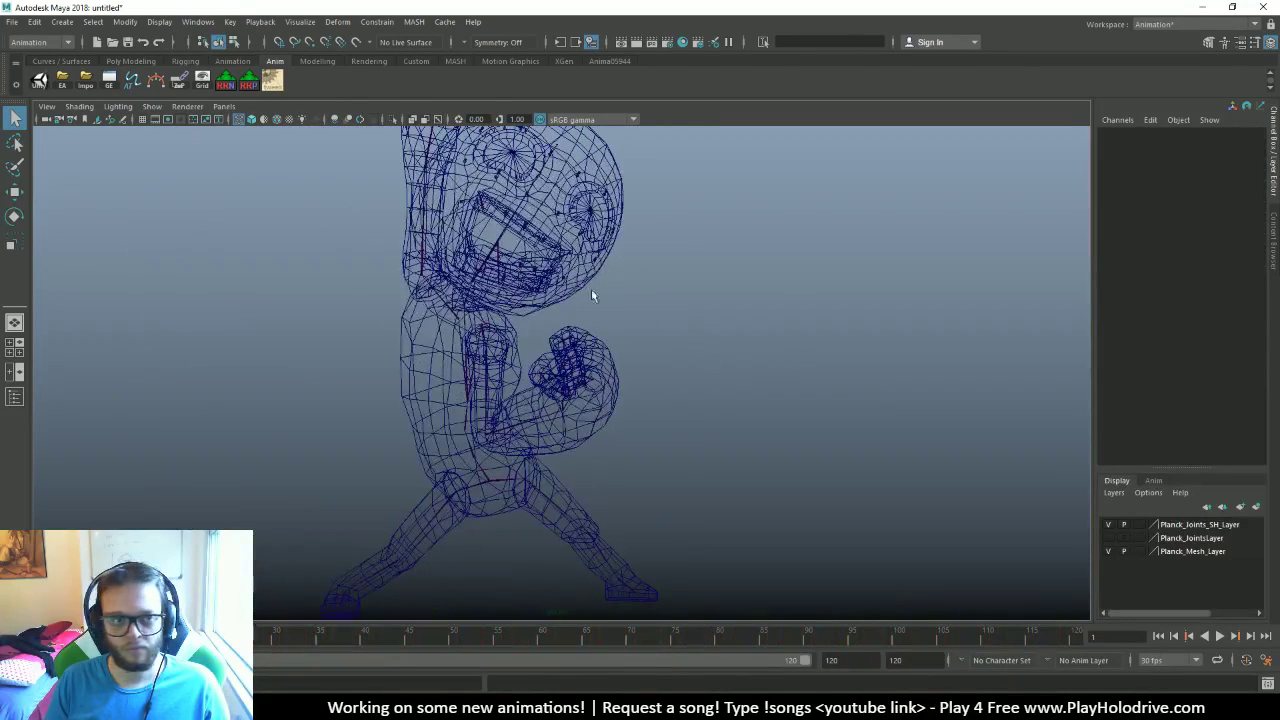
left_click(40, 80)
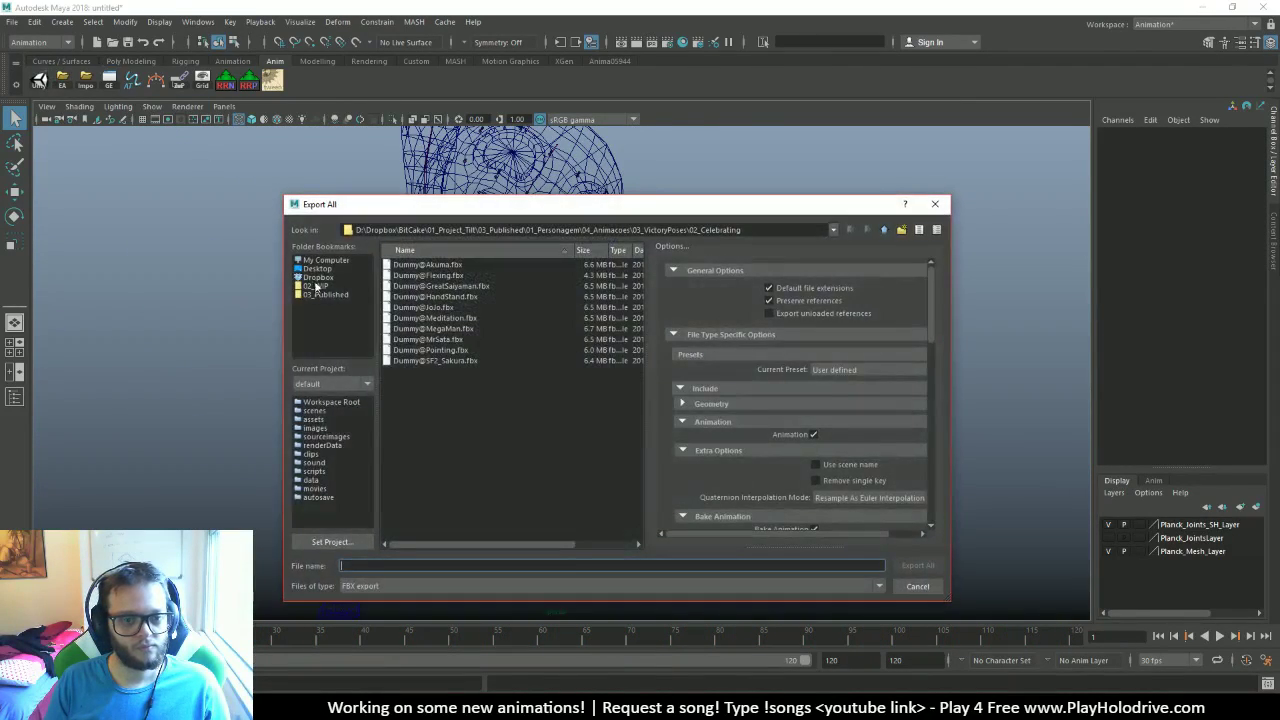
double_click(440, 361)
left_click(583, 421)
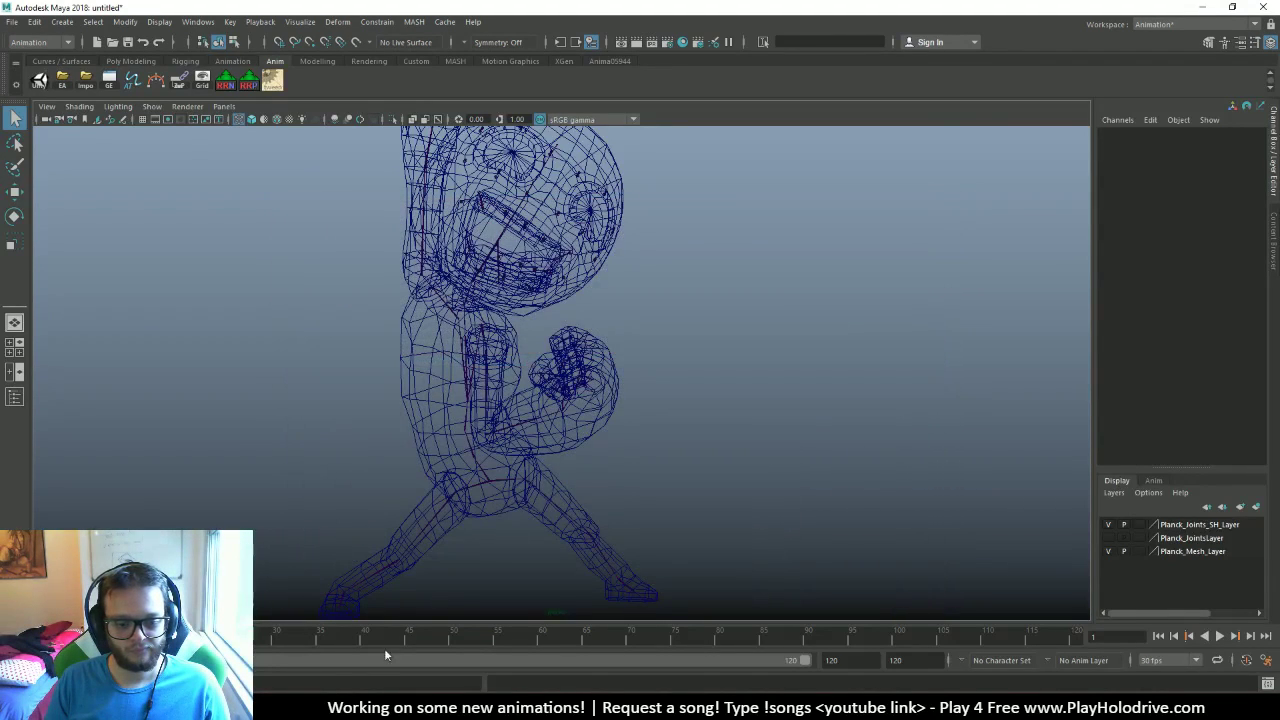
Switch to Marmoset Toolbag and inspect the re-exported Sakura pose's left hand from several angles
key("alt+Tab")
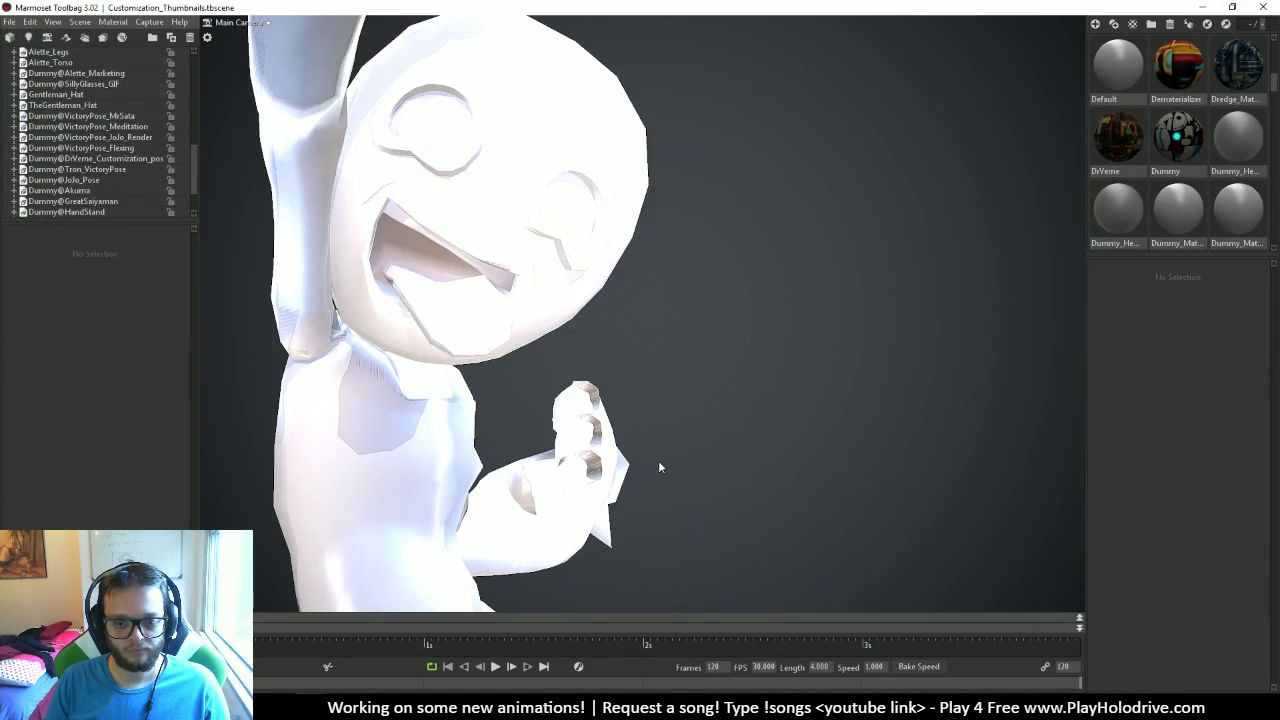
left_click_drag(658, 460, 683, 337)
left_click(706, 434)
scroll(695, 434, "up", 3)
left_click(650, 392)
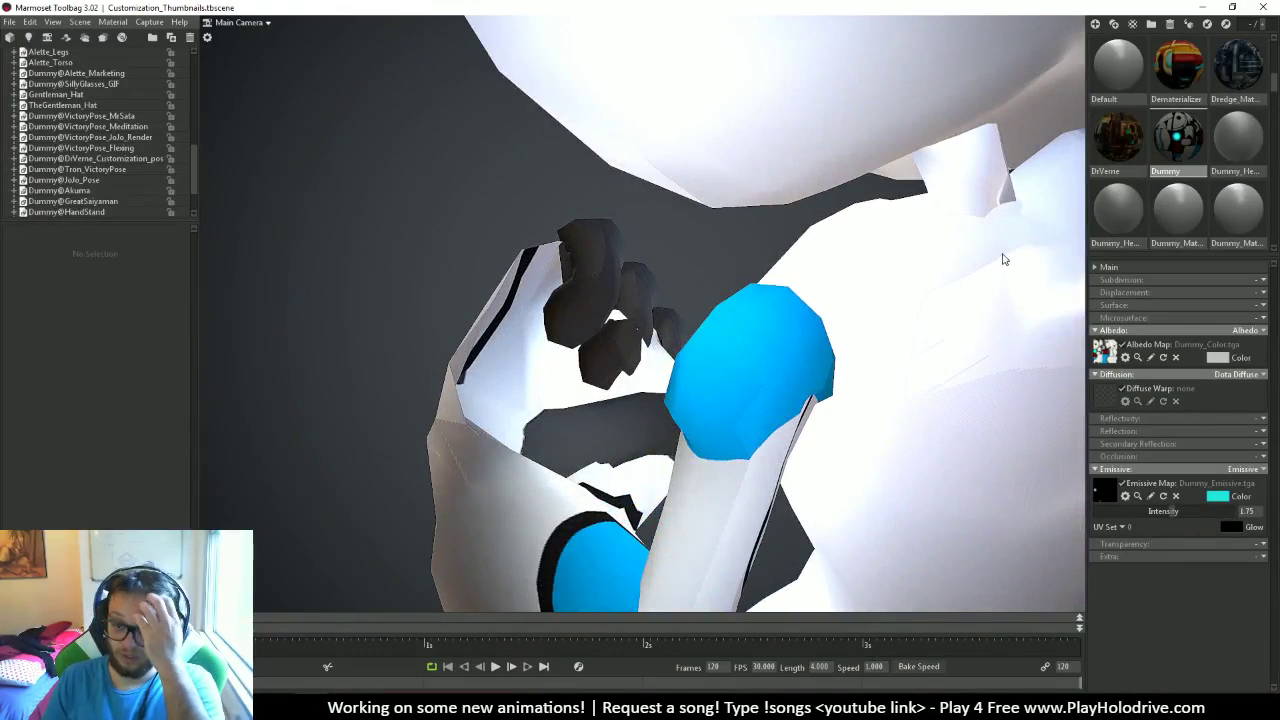
left_click_drag(471, 295, 752, 262)
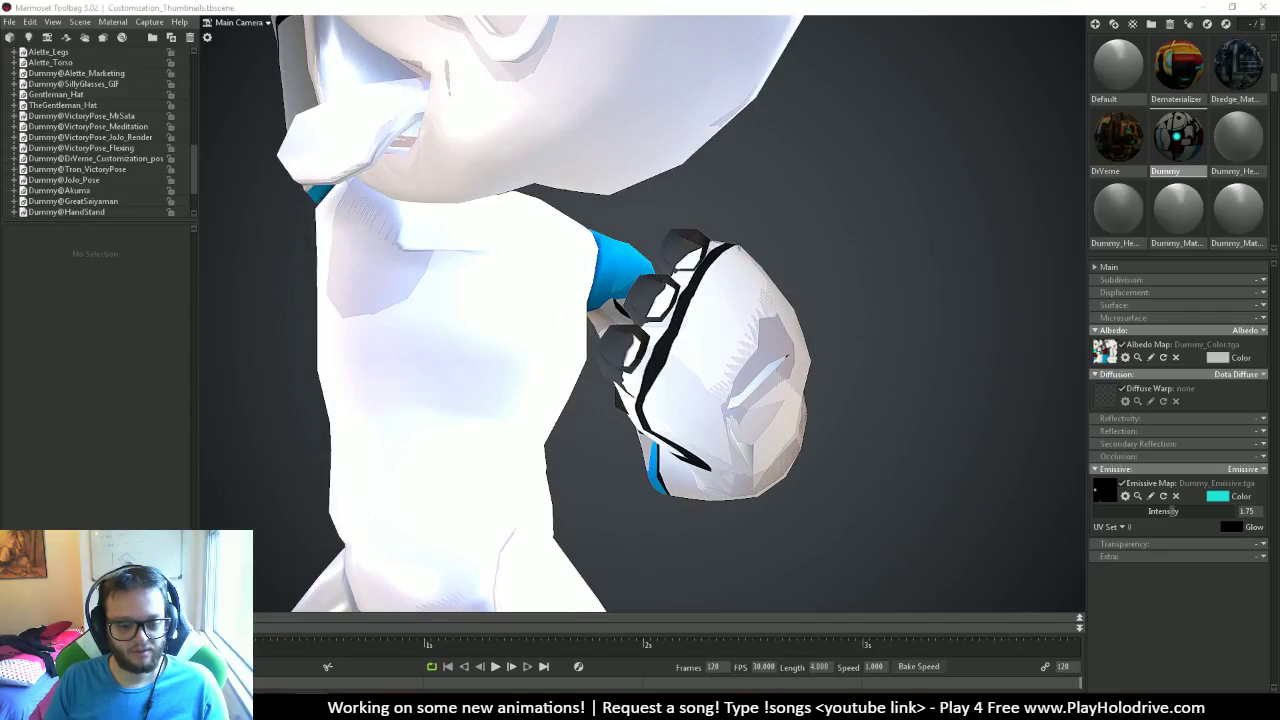
Switch to Maya, close the export warnings and check the scale channels of the left finger joints
key("alt+Tab")
left_click(750, 241)
scroll(717, 363, "up", 5)
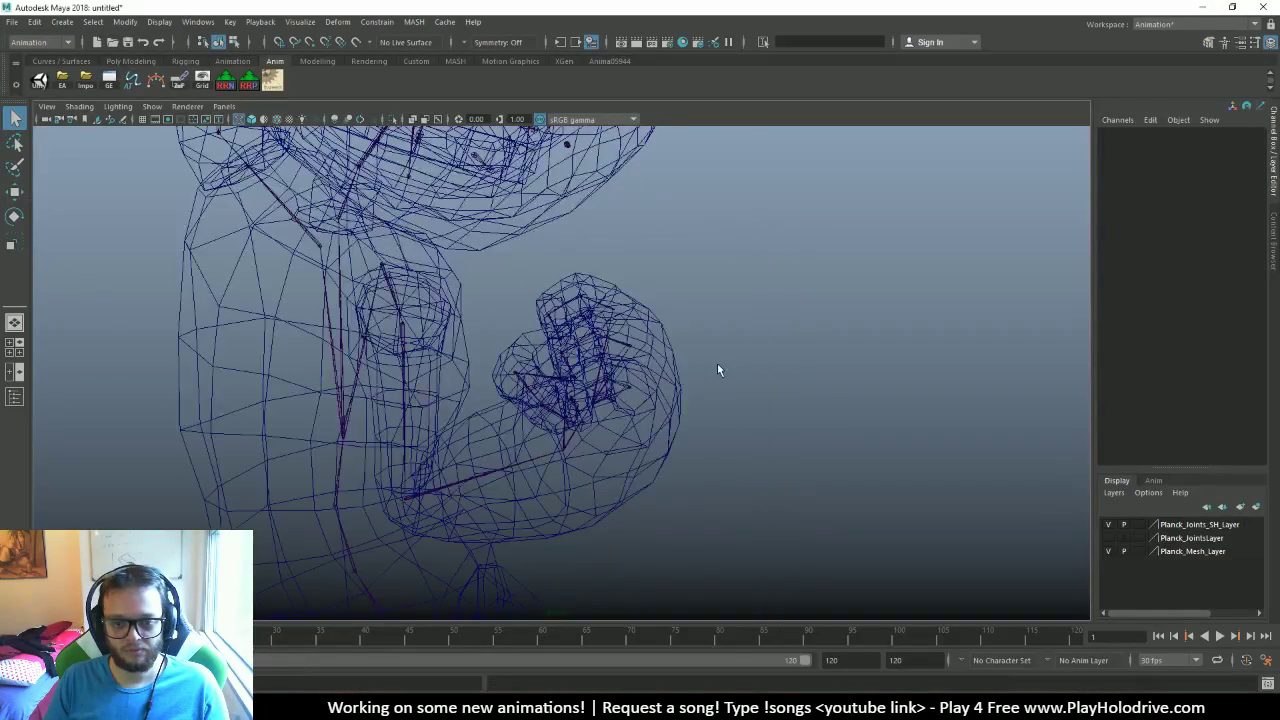
left_click_drag(717, 363, 572, 237, "alt")
left_click(594, 287)
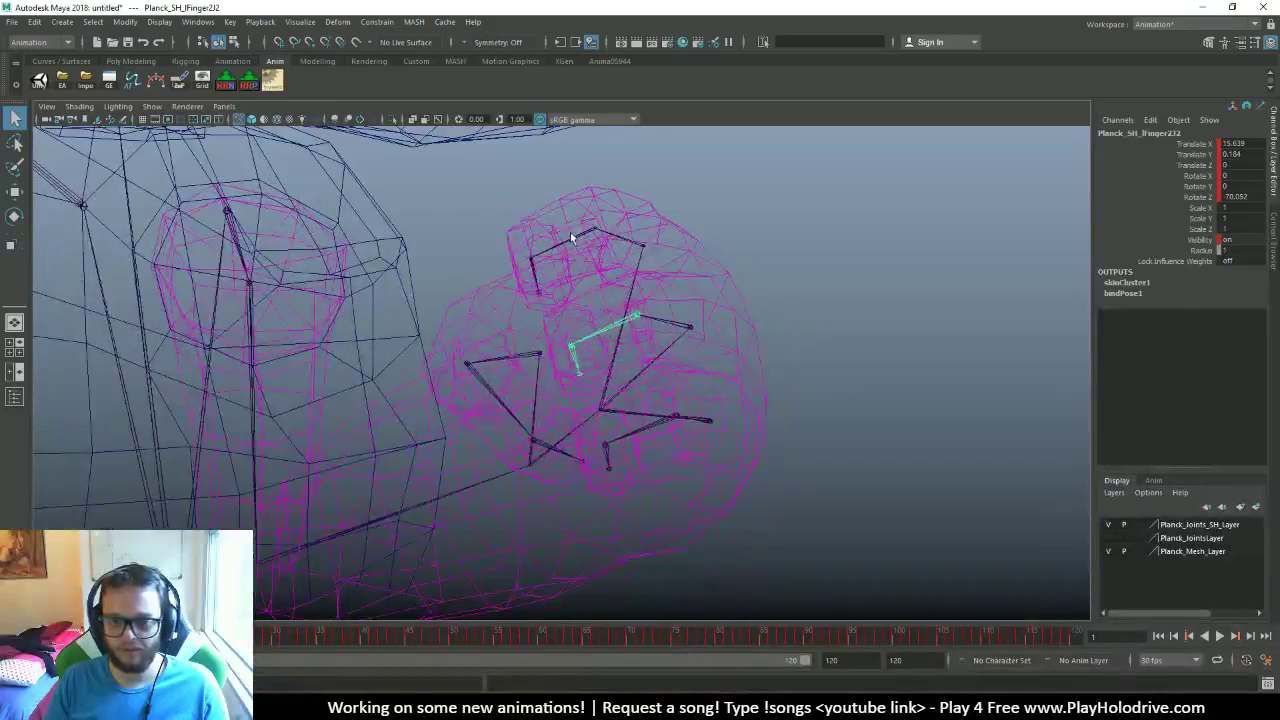
left_click(569, 239)
left_click_drag(783, 297, 733, 424, "alt")
Go from the left wrist joint down to its finger and thumb tips, break their Scale and Visibility connections and reset their scale
left_click(695, 484)
left_click_drag(648, 436, 522, 617, "alt")
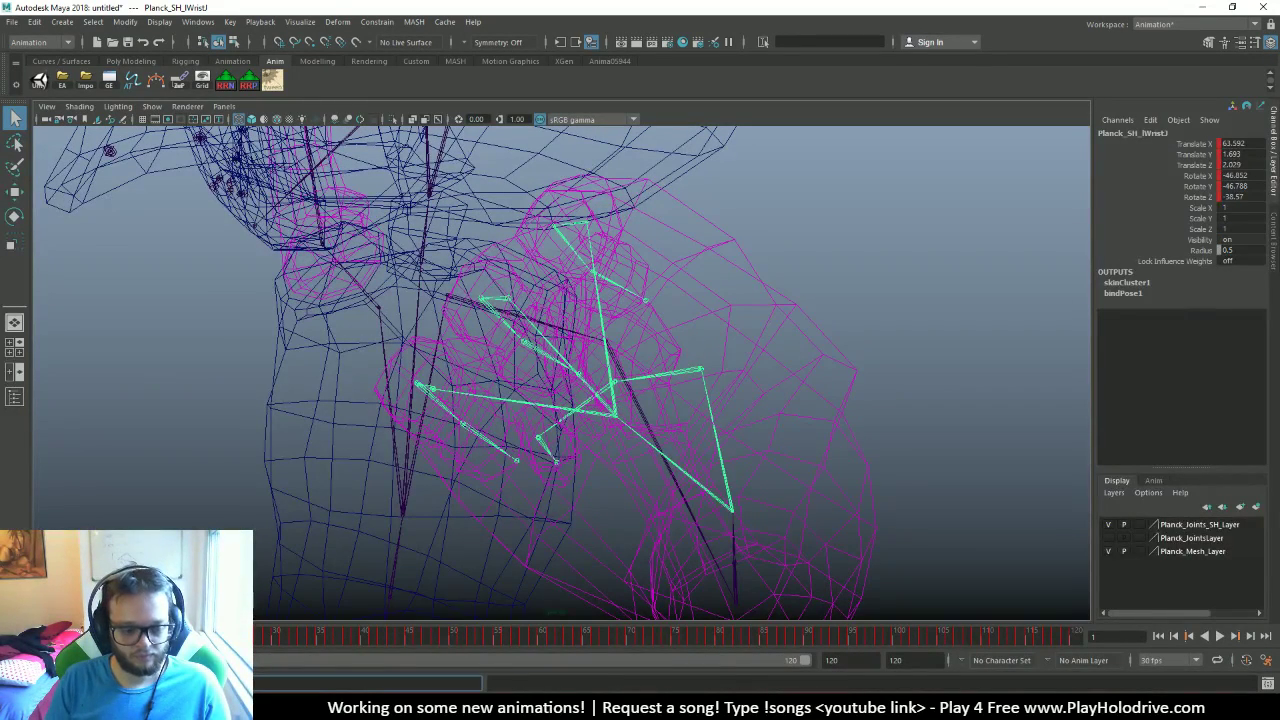
key("Down")
key("Down")
key("Down")
key("Down")
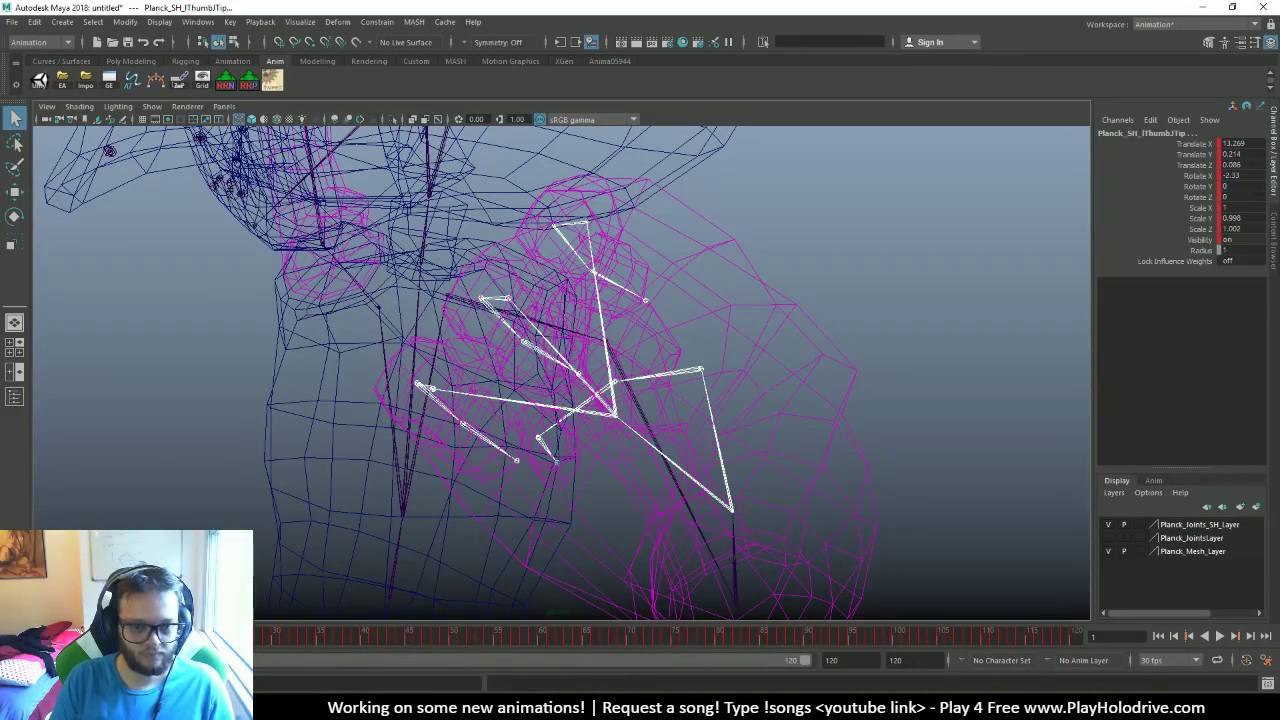
left_click_drag(1199, 210, 1199, 243)
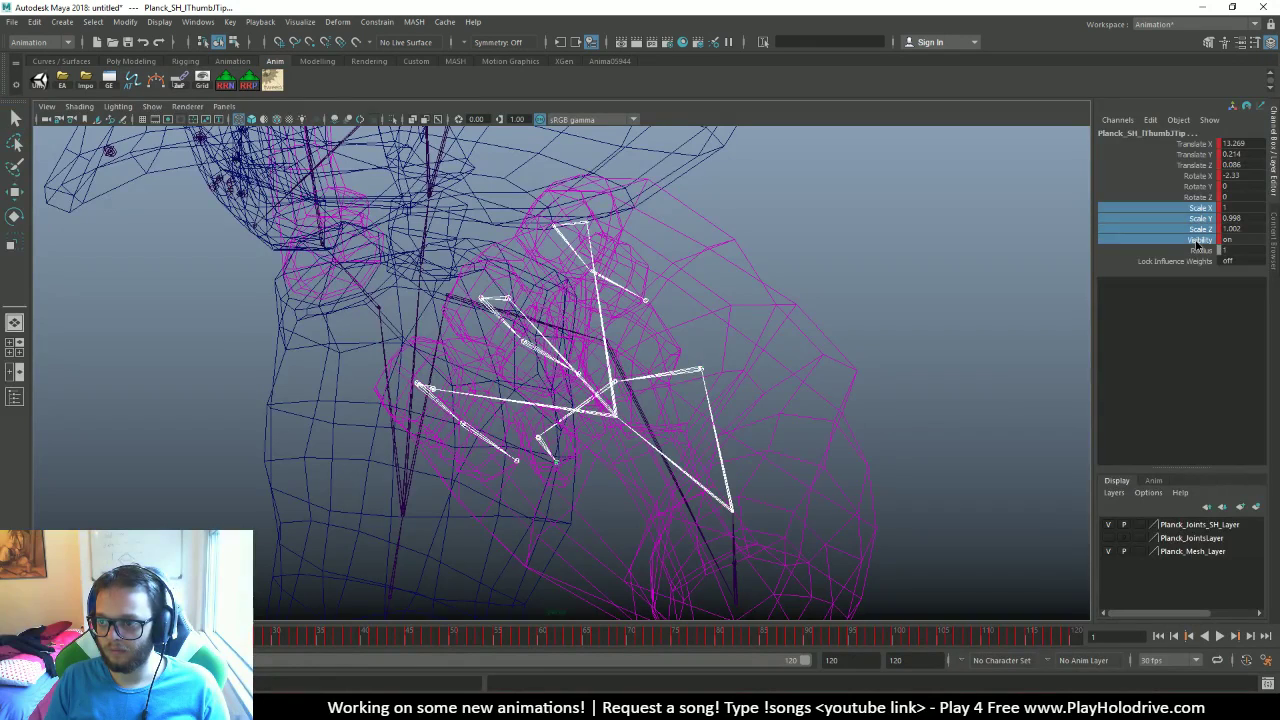
right_click(1199, 243)
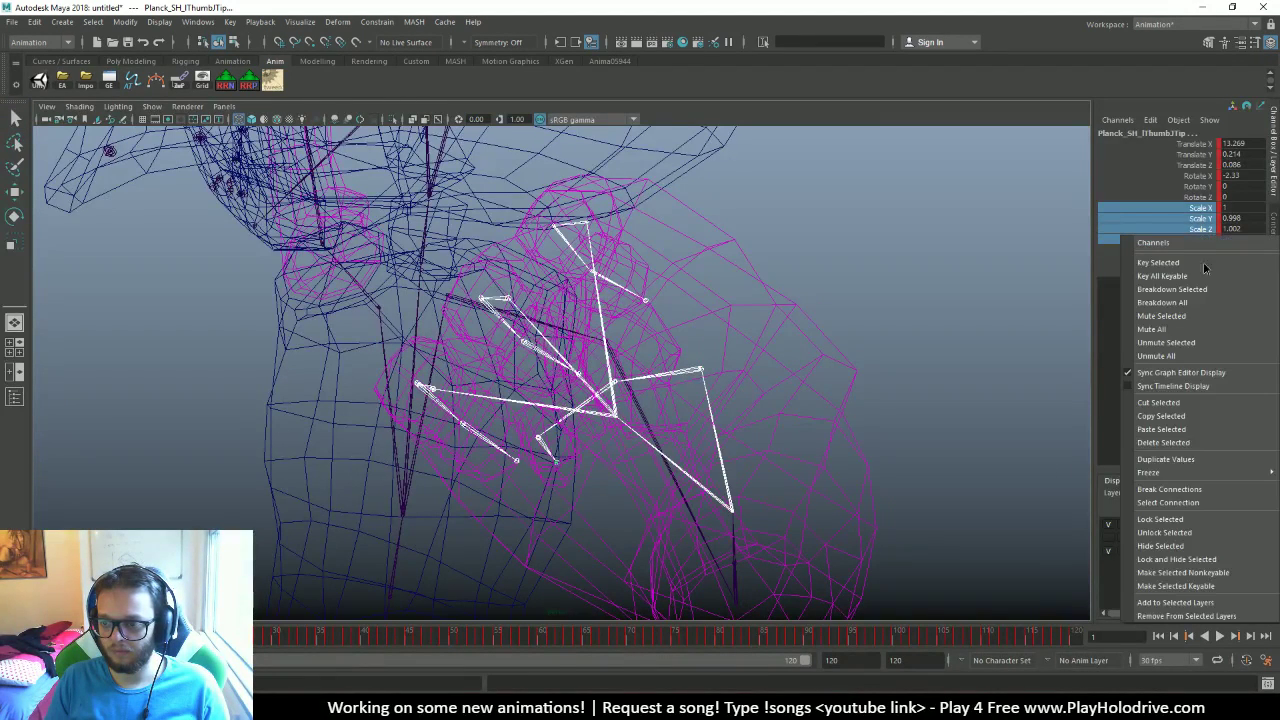
left_click(1184, 467)
left_click_drag(1246, 210, 1247, 221)
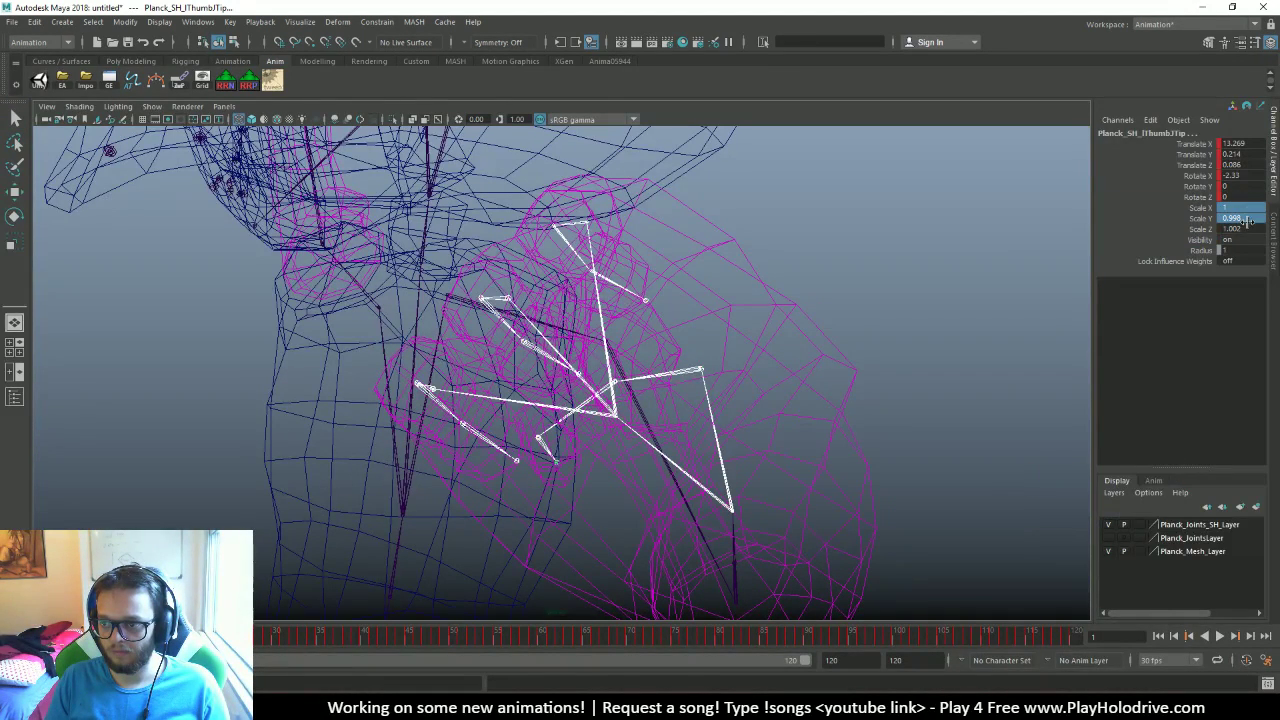
key("Return")
left_click_drag(760, 245, 757, 306, "alt")
left_click(866, 295)
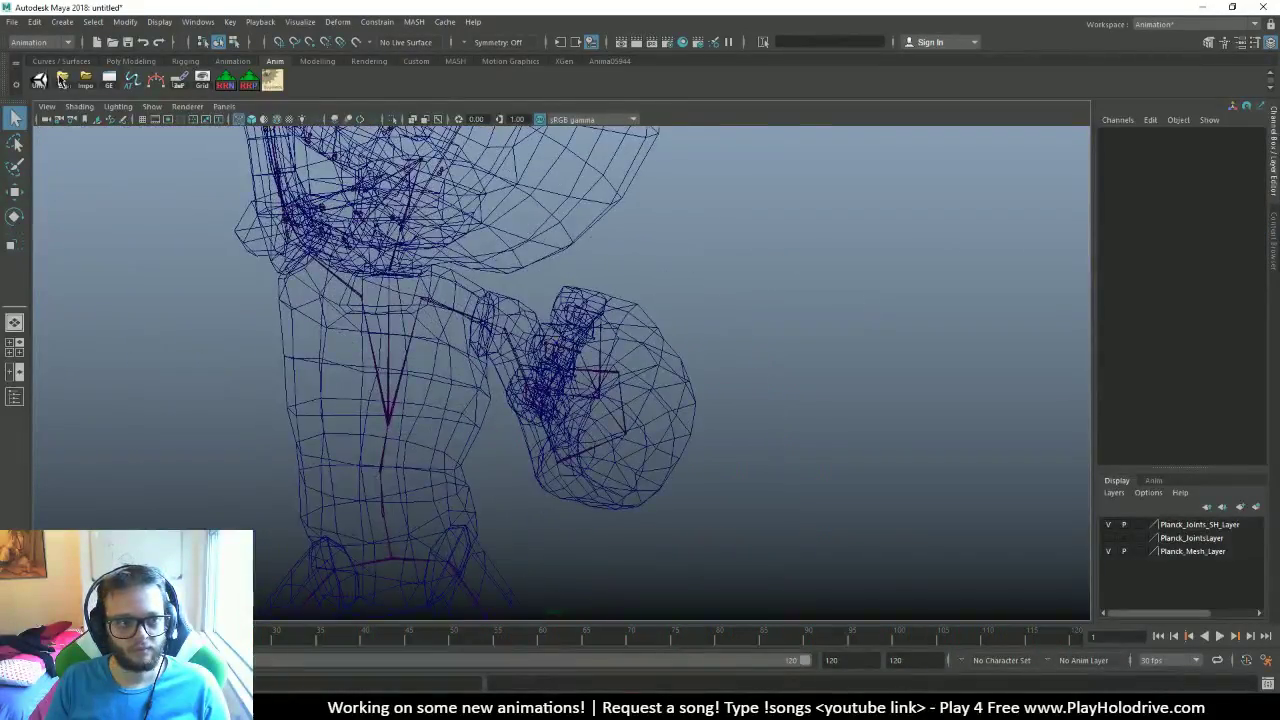
left_click(62, 80)
double_click(446, 361)
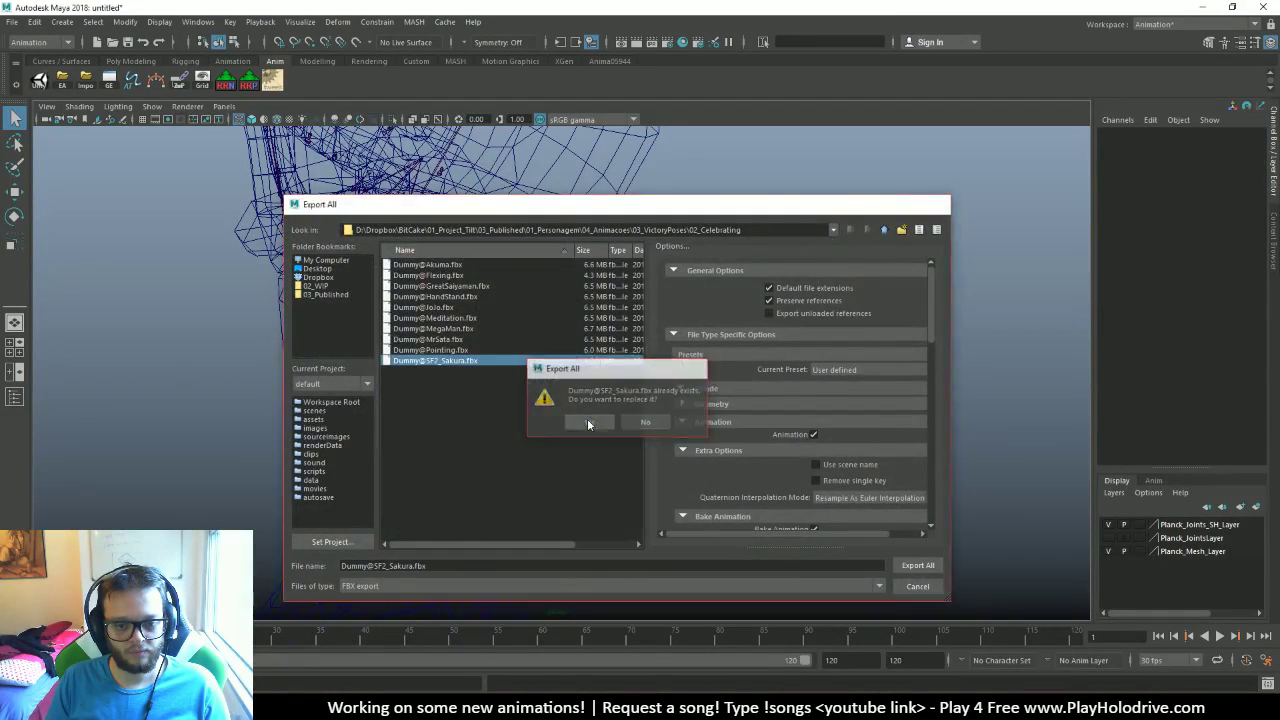
left_click(587, 422)
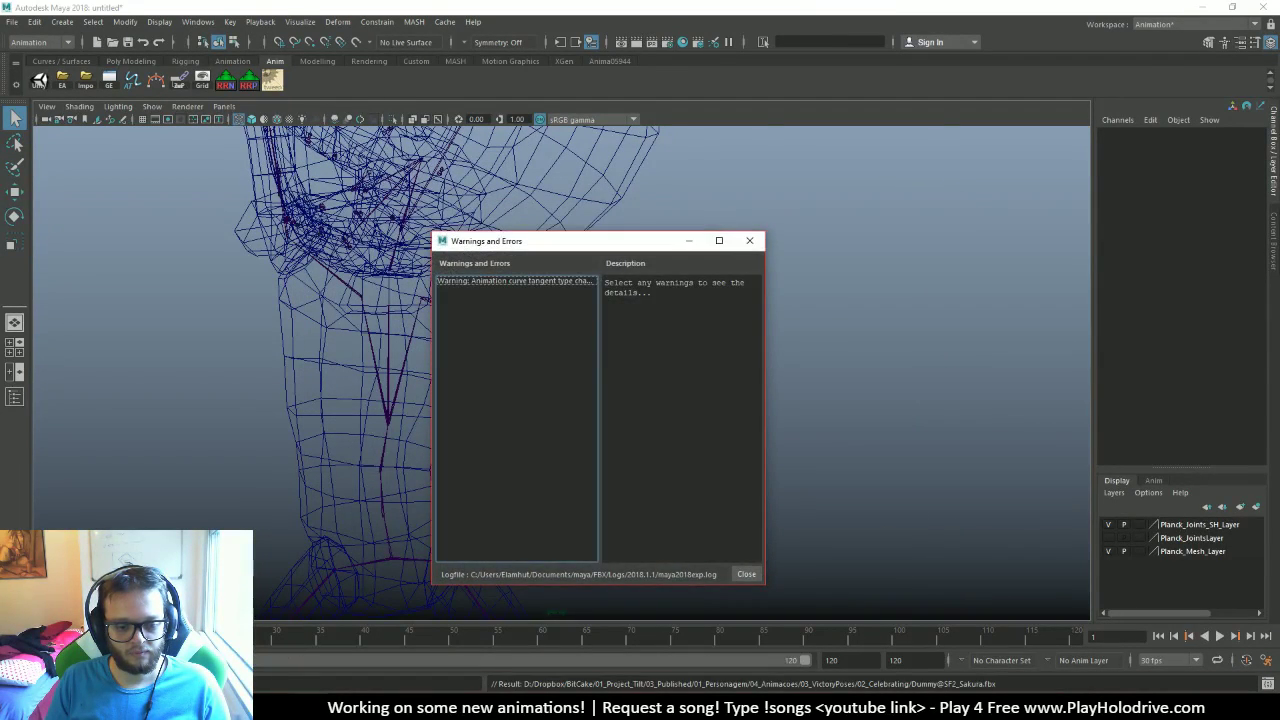
key("alt+Tab")
left_click_drag(745, 350, 489, 617)
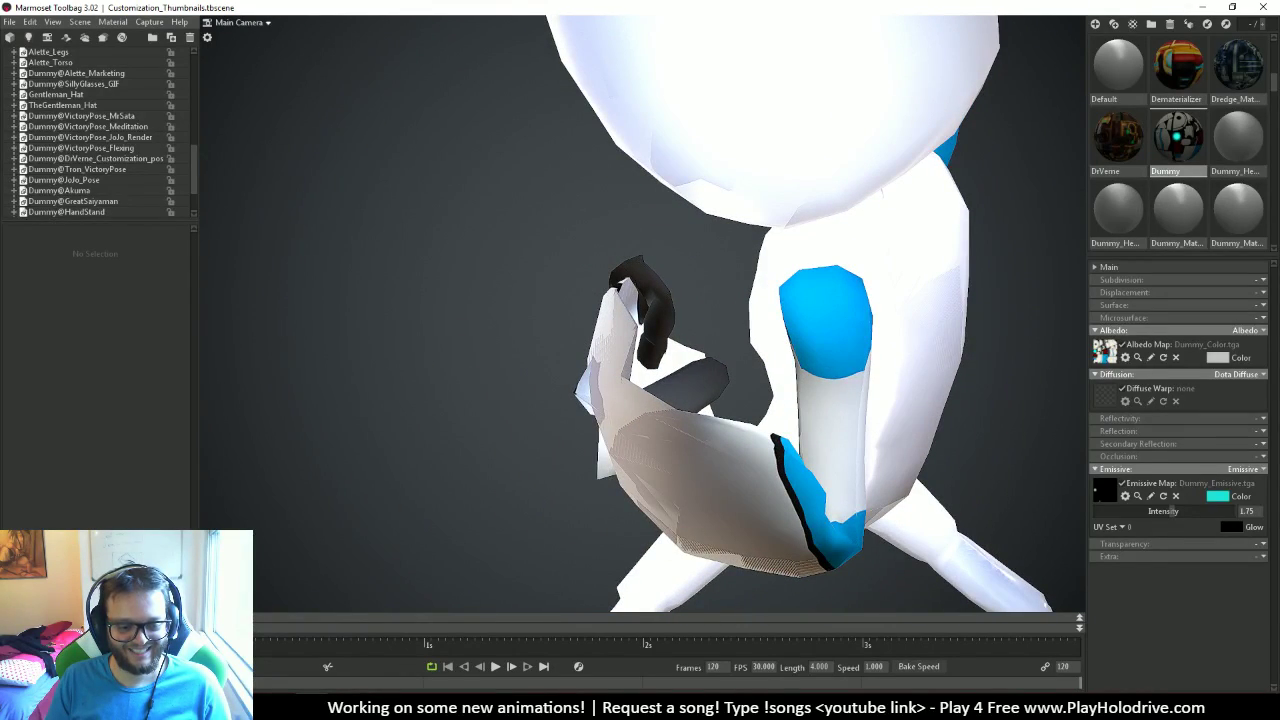
Return to Maya, close the export warnings and check the channels of the left palm and first thumb joints
key("alt+Tab")
left_click(750, 240)
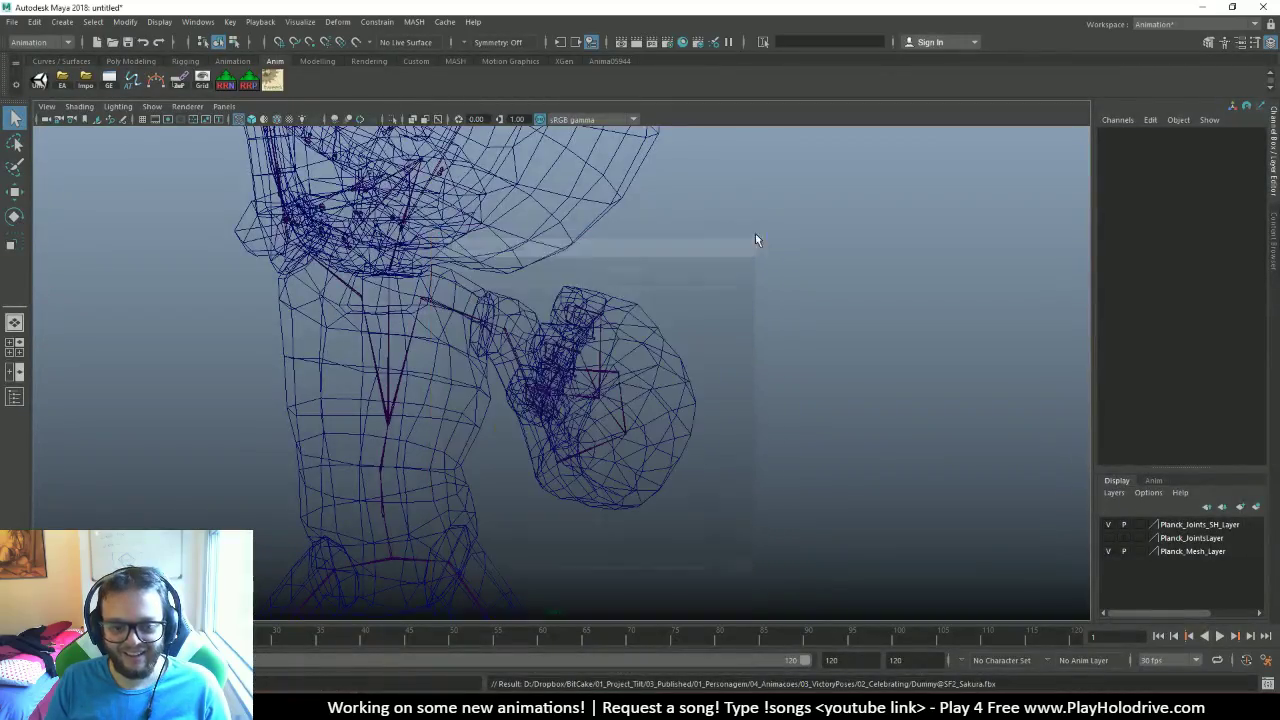
scroll(723, 249, "up", 6)
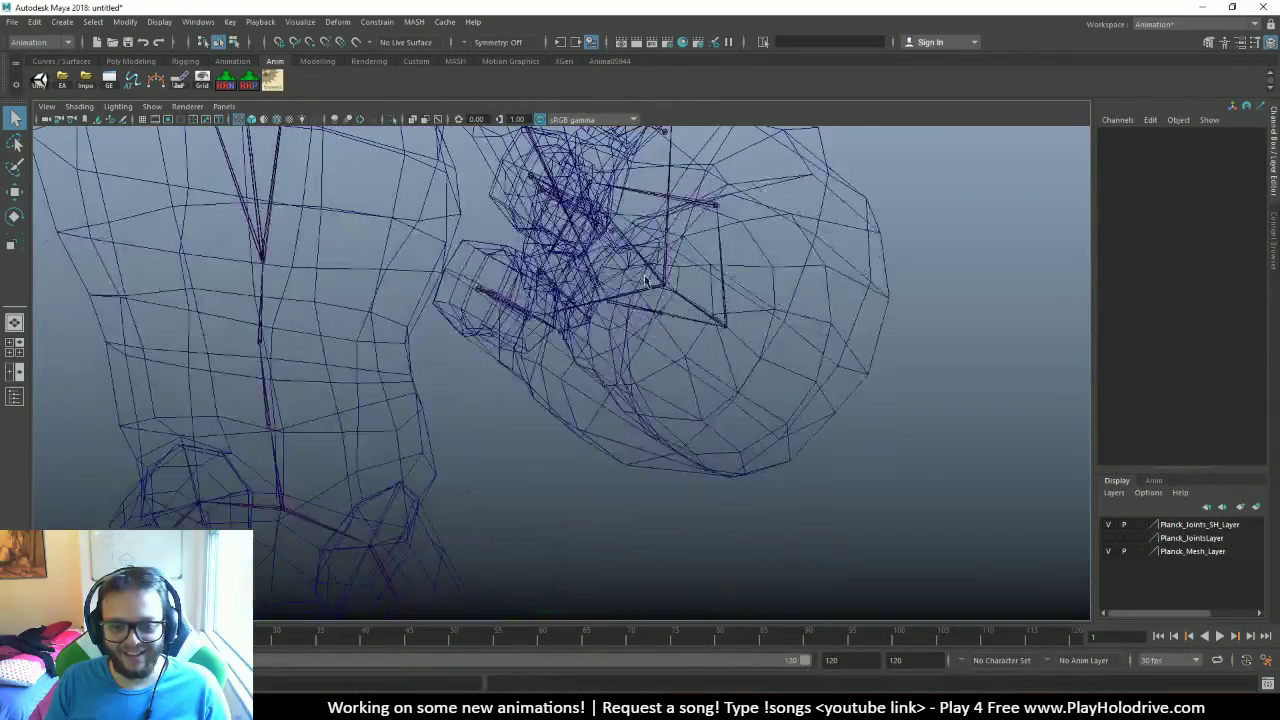
left_click(645, 281)
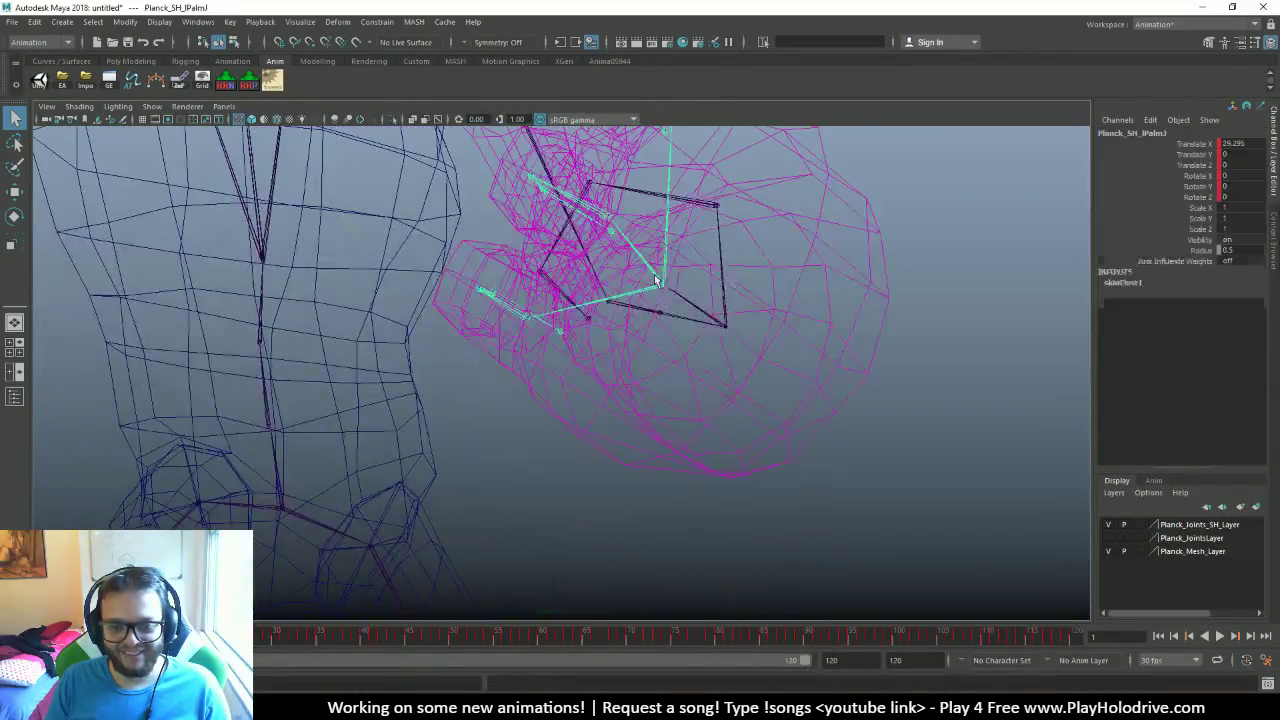
left_click_drag(660, 281, 572, 267, "alt")
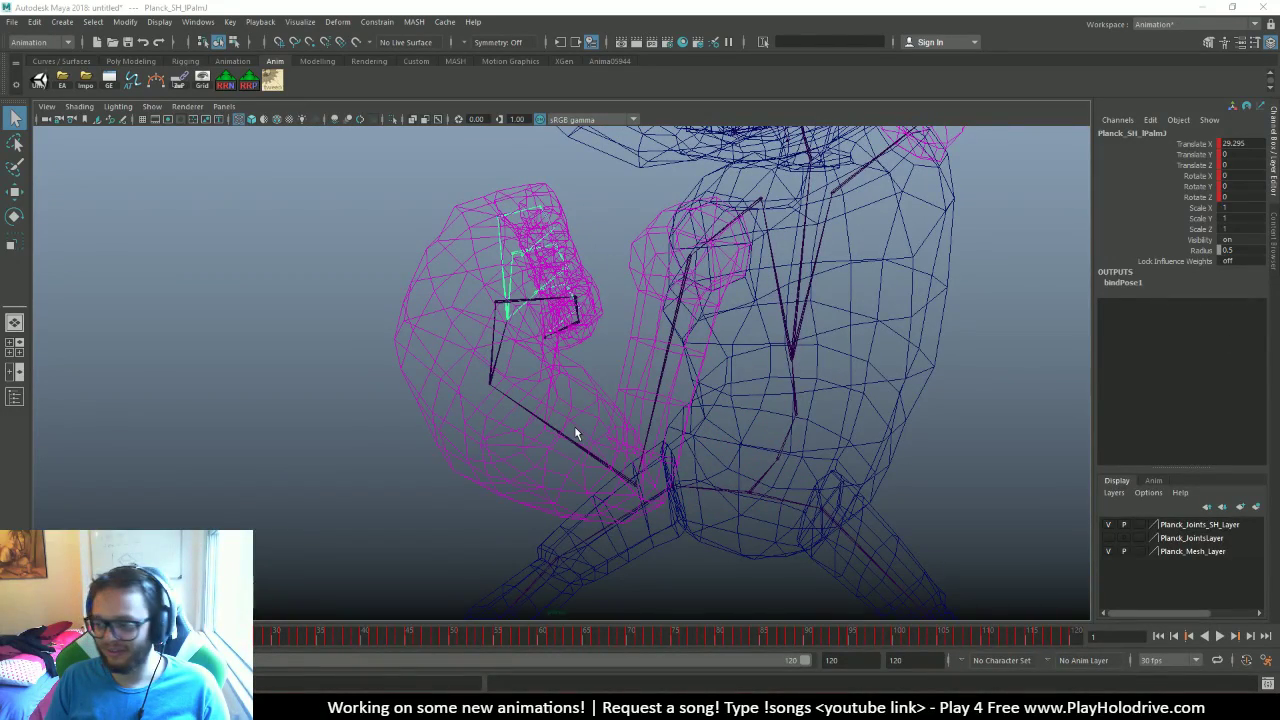
mouse_move(582, 400)
left_mouse_down("alt")
mouse_move(617, 305)
mouse_move(648, 313)
mouse_move(625, 337)
left_mouse_up("alt")
left_click(595, 302)
key("f")
scroll(600, 320, "down", 5)
Examine the left hand's deformation in shaded and then textured display
key("5")
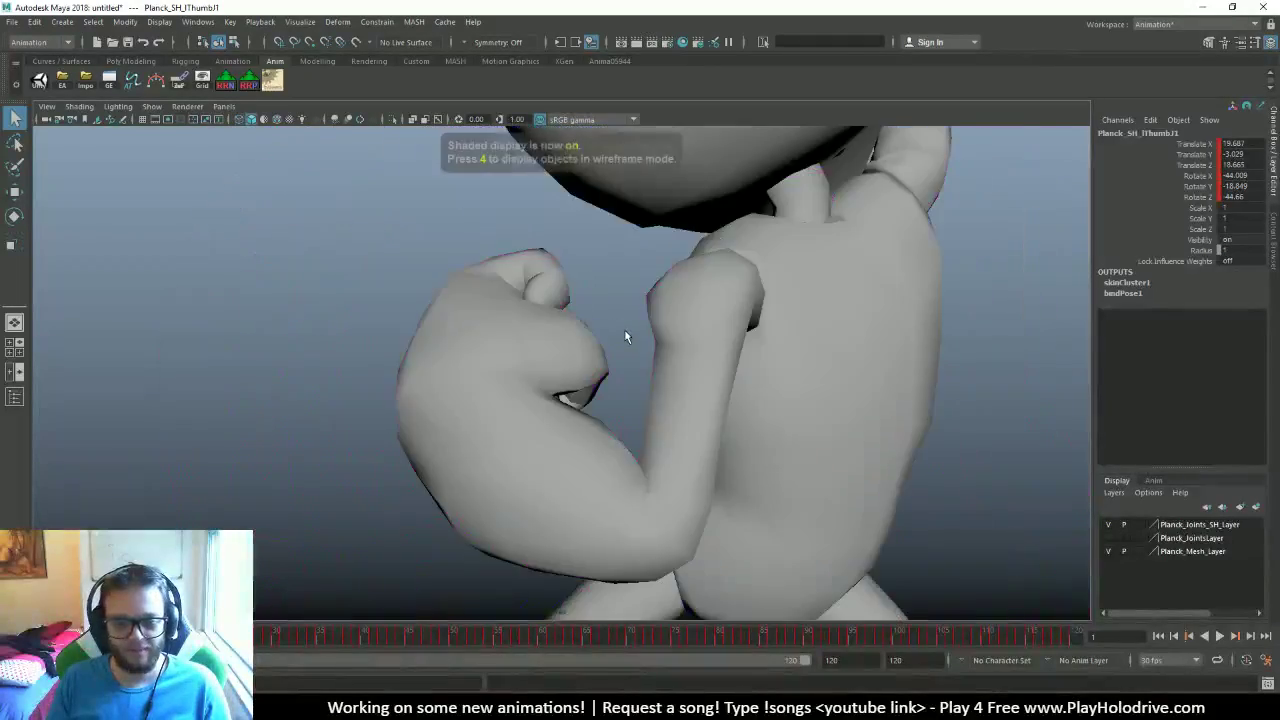
scroll(624, 337, "down", 4)
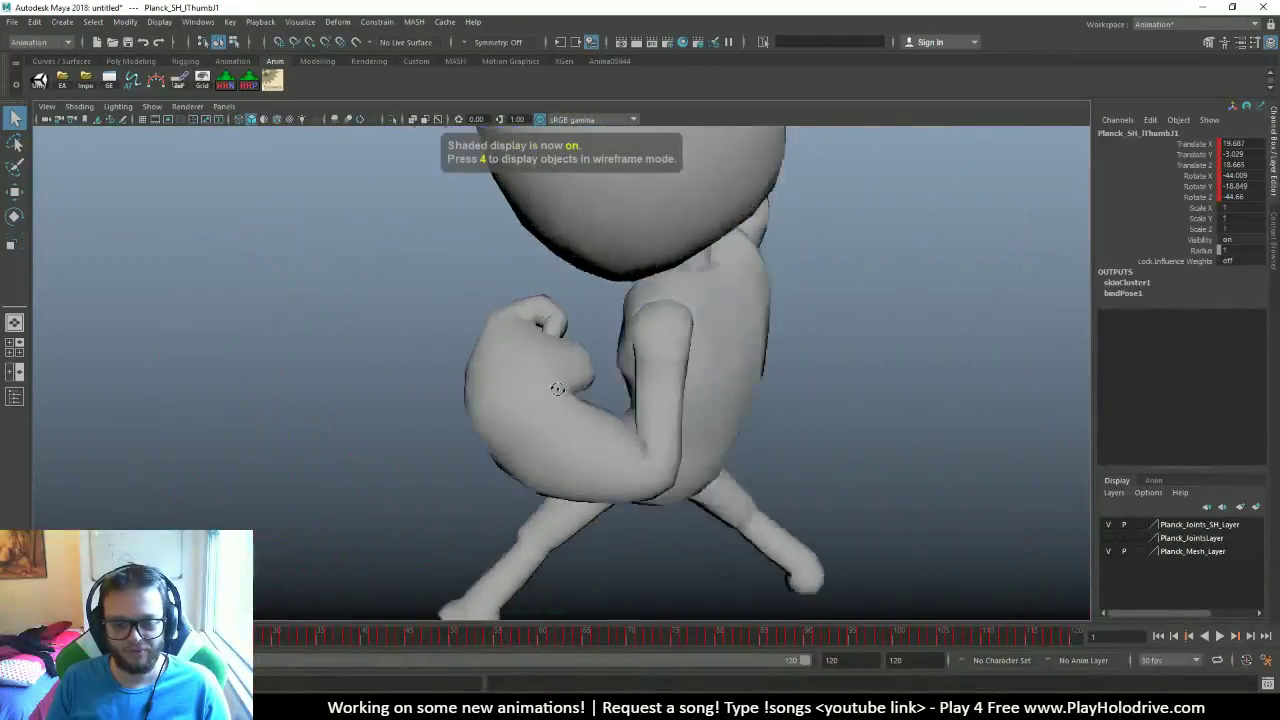
key("6")
scroll(760, 380, "up", 4)
mouse_move(720, 403)
left_mouse_down("alt")
mouse_move(922, 363)
mouse_move(826, 394)
mouse_move(637, 397)
mouse_move(505, 378)
mouse_move(528, 371)
left_mouse_up("alt")
Check the second left thumb joint's channels in wireframe, then clear the selection and view the whole character textured
key("4")
scroll(780, 394, "up", 3)
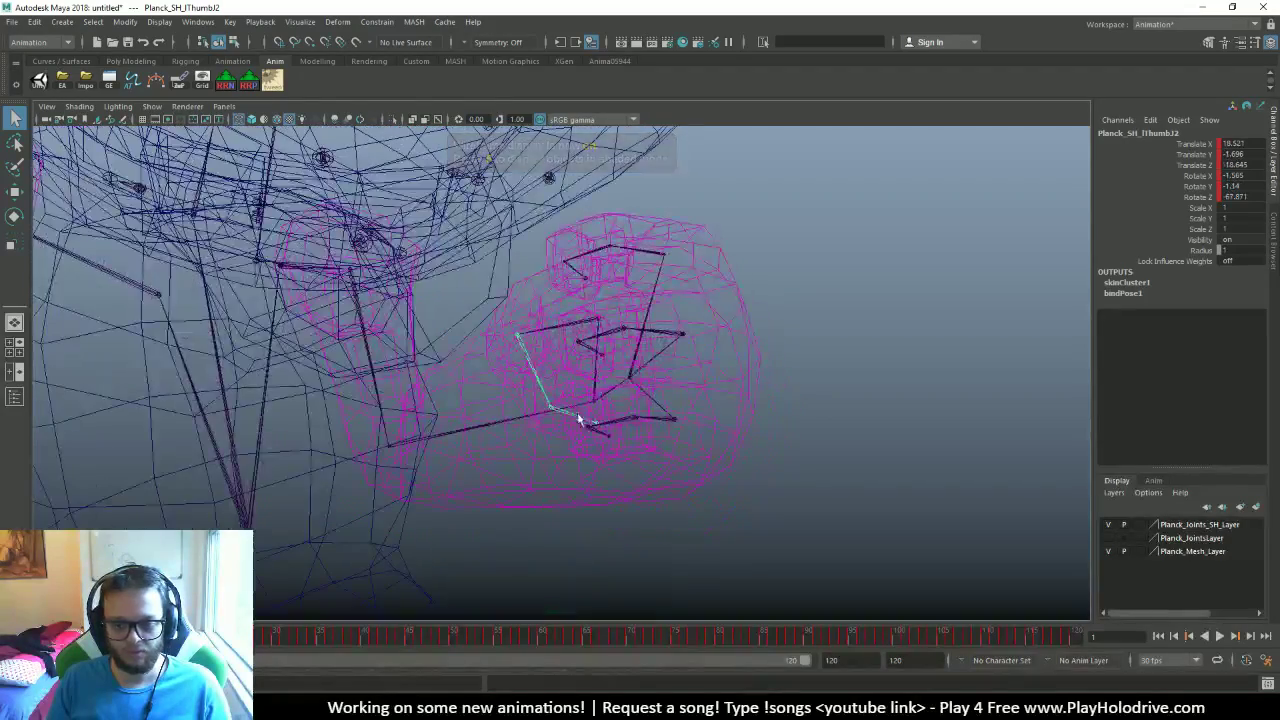
left_click(573, 421)
mouse_move(573, 421)
left_mouse_down("alt")
mouse_move(857, 336)
mouse_move(673, 333)
left_mouse_up("alt")
left_click(869, 315)
key("5")
scroll(673, 333, "down", 5)
left_click_drag(628, 391, 675, 380, "alt")
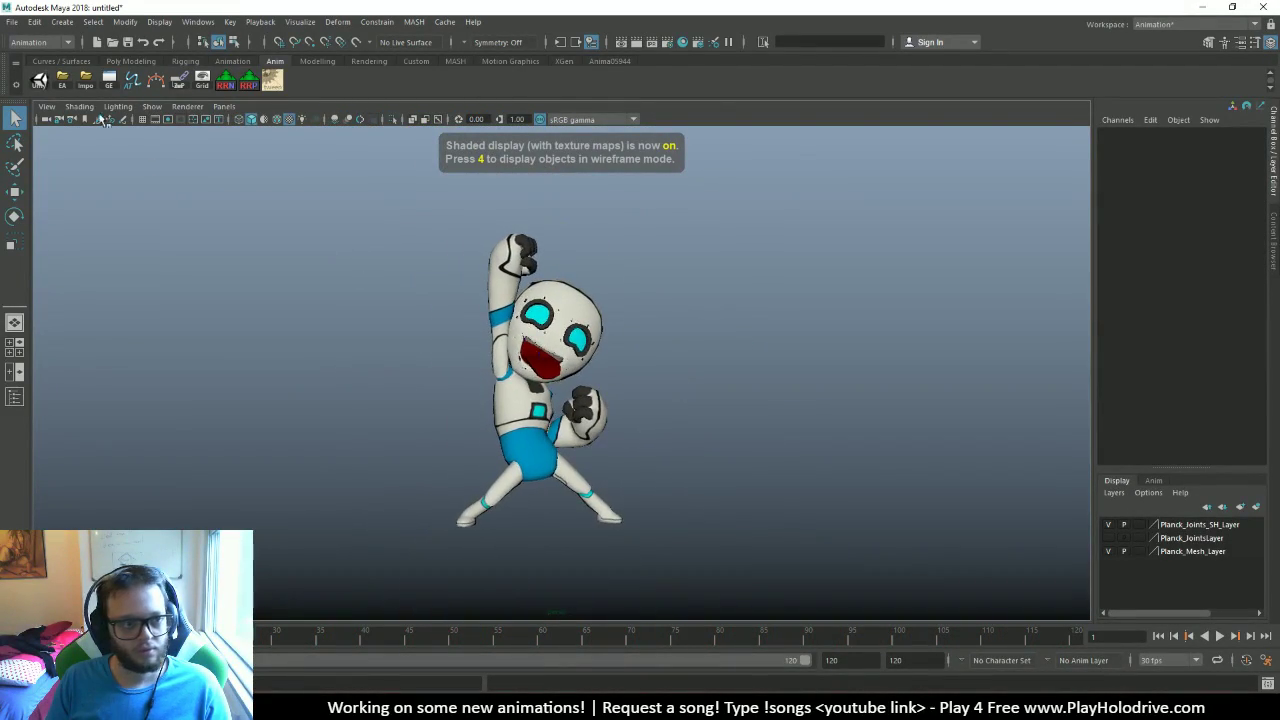
Export the whole scene in OBJ format as Dummy@SF2_Sakura_Pose in the 02_Celebrating folder
left_click(63, 84)
left_click(466, 587)
scroll(430, 640, "down", 1)
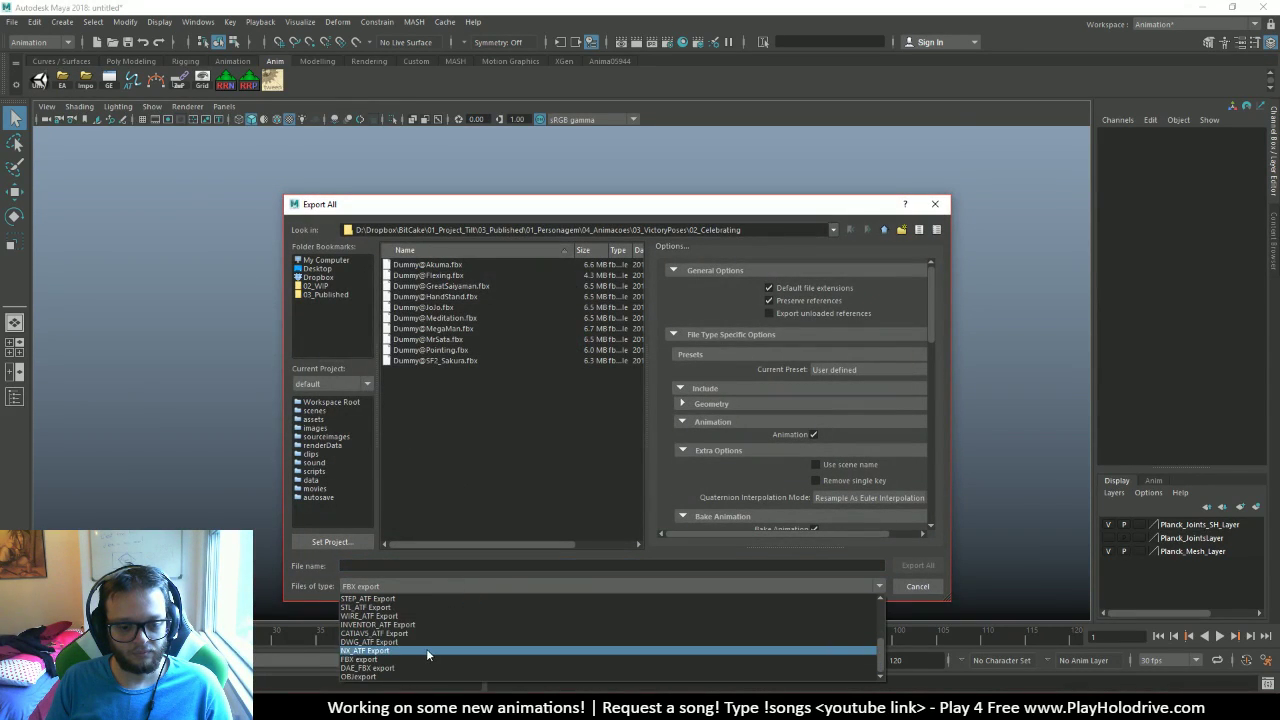
left_click(395, 678)
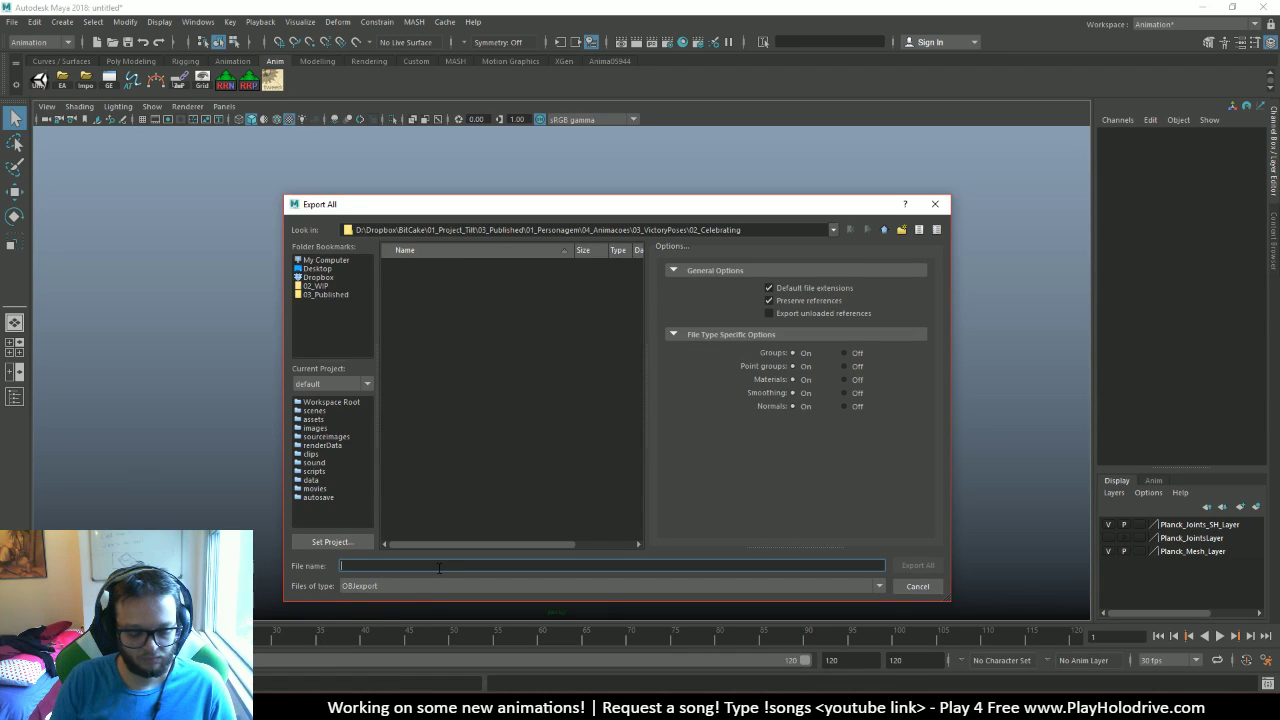
type("Dummy@SF2_Sakura_")
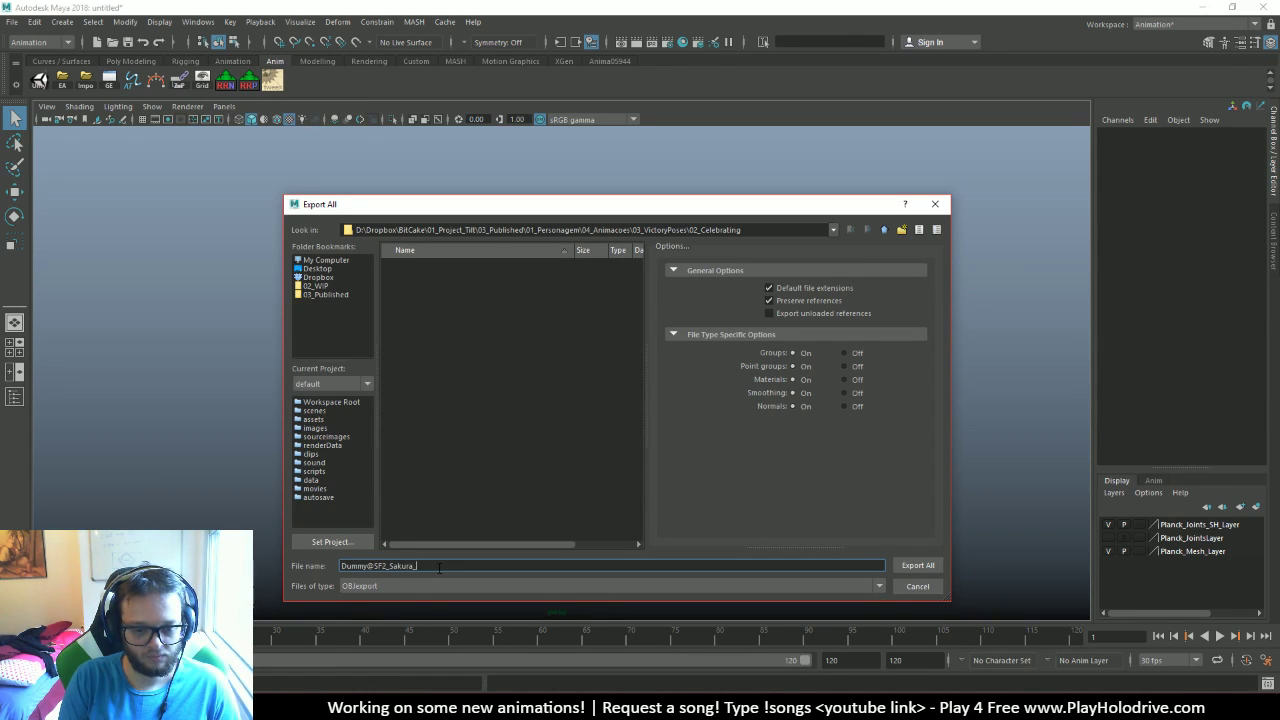
type("Po")
key("Return")
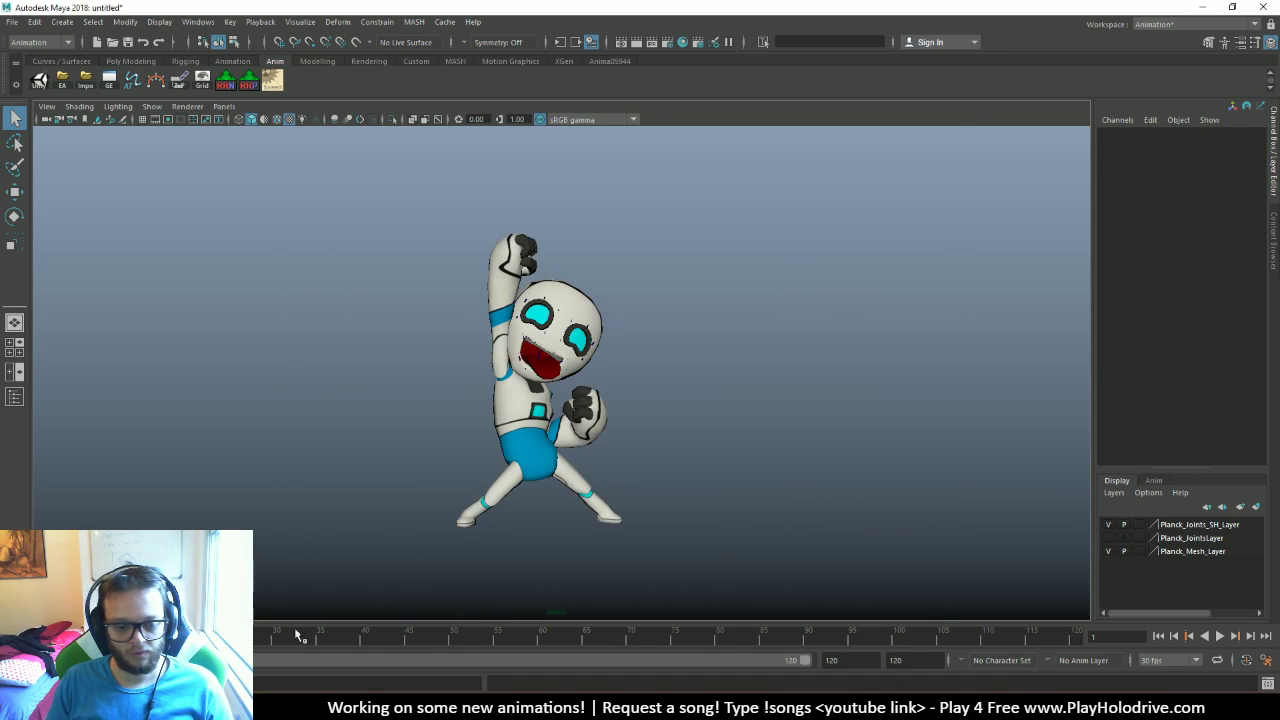
Switch to Marmoset Toolbag and delete the Dummy@SF2_Sakura model, keeping the Dummy@SF2_Sakura_Pose model
key("alt+Tab")
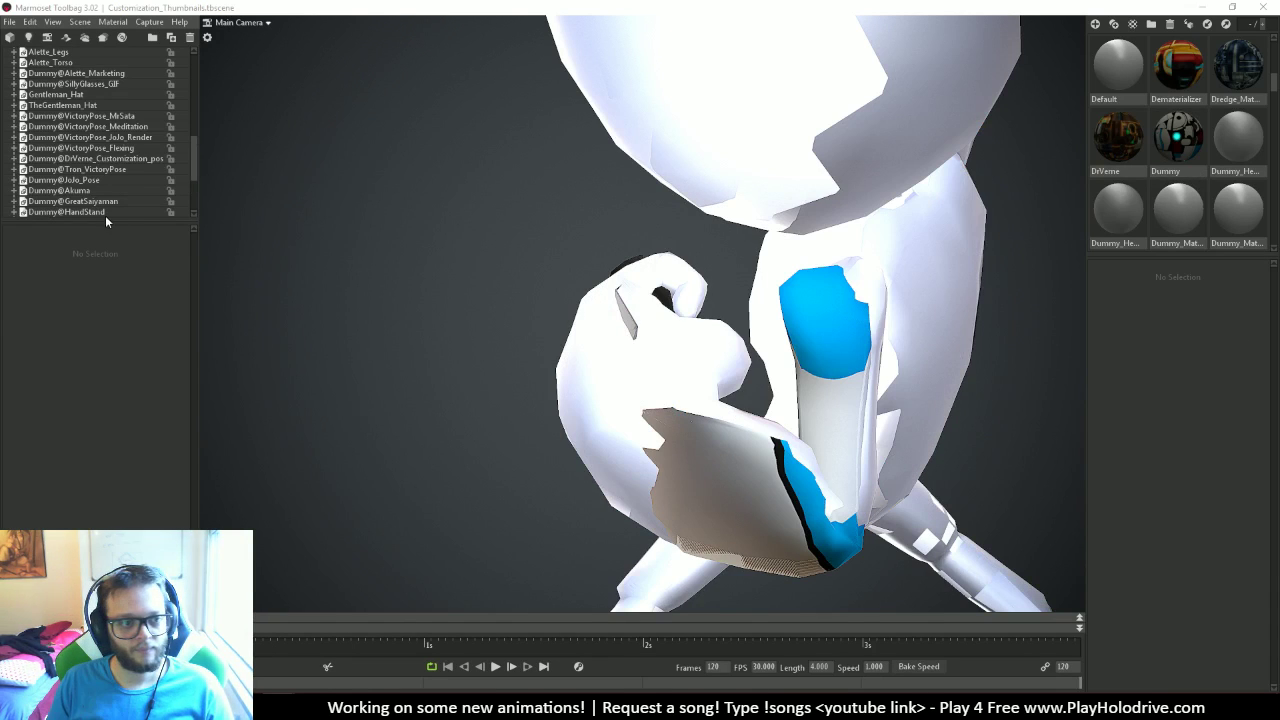
left_click(110, 191)
scroll(112, 194, "down", 3)
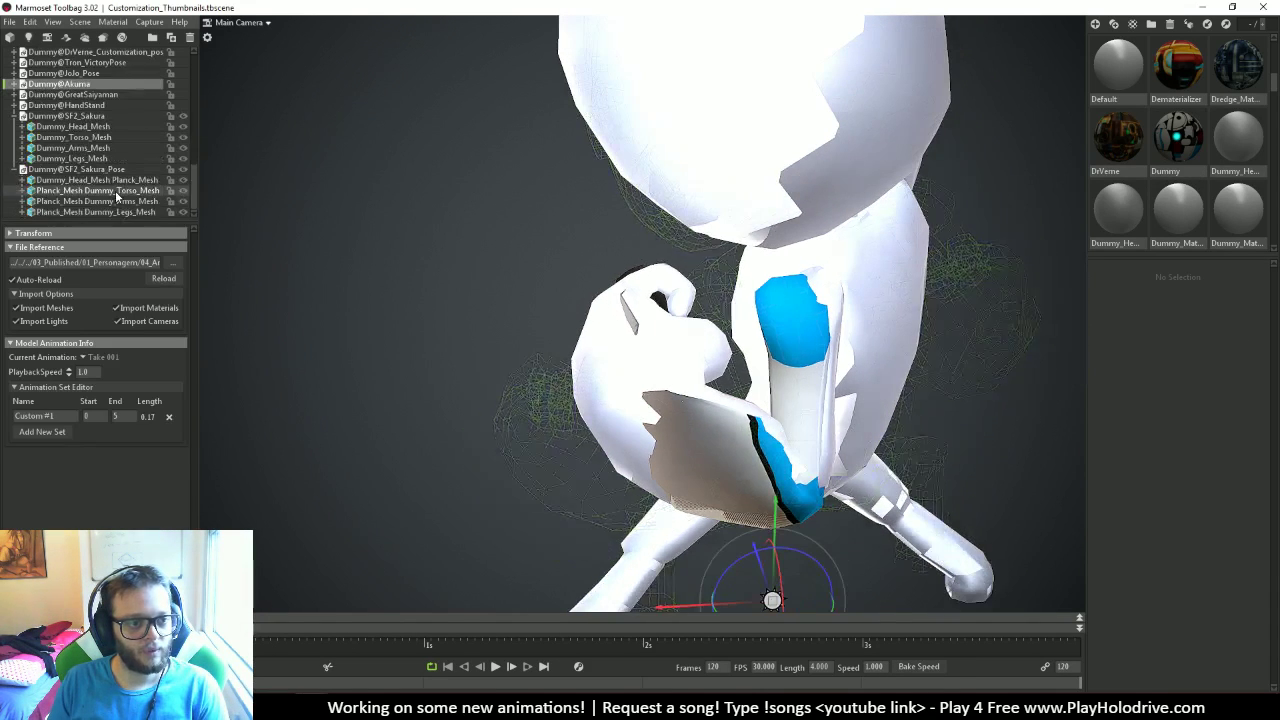
left_click(97, 117)
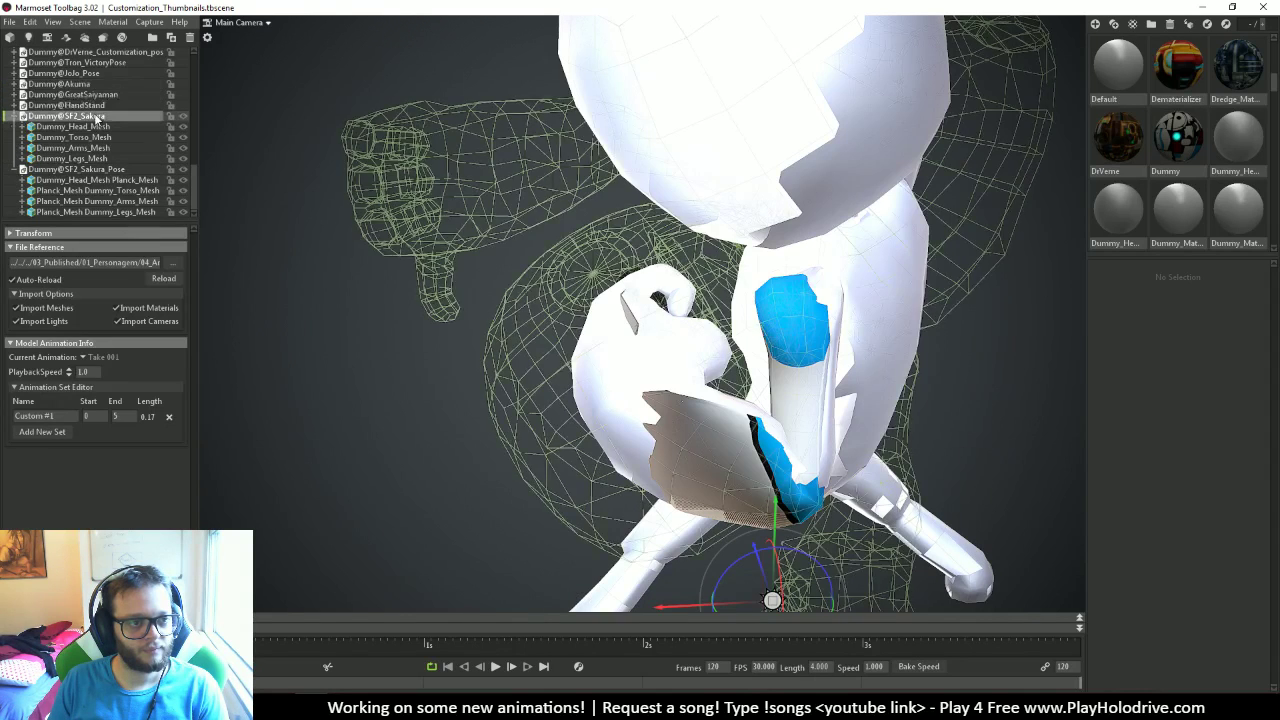
key("Delete")
scroll(440, 151, "down", 5)
left_click_drag(440, 151, 901, 204)
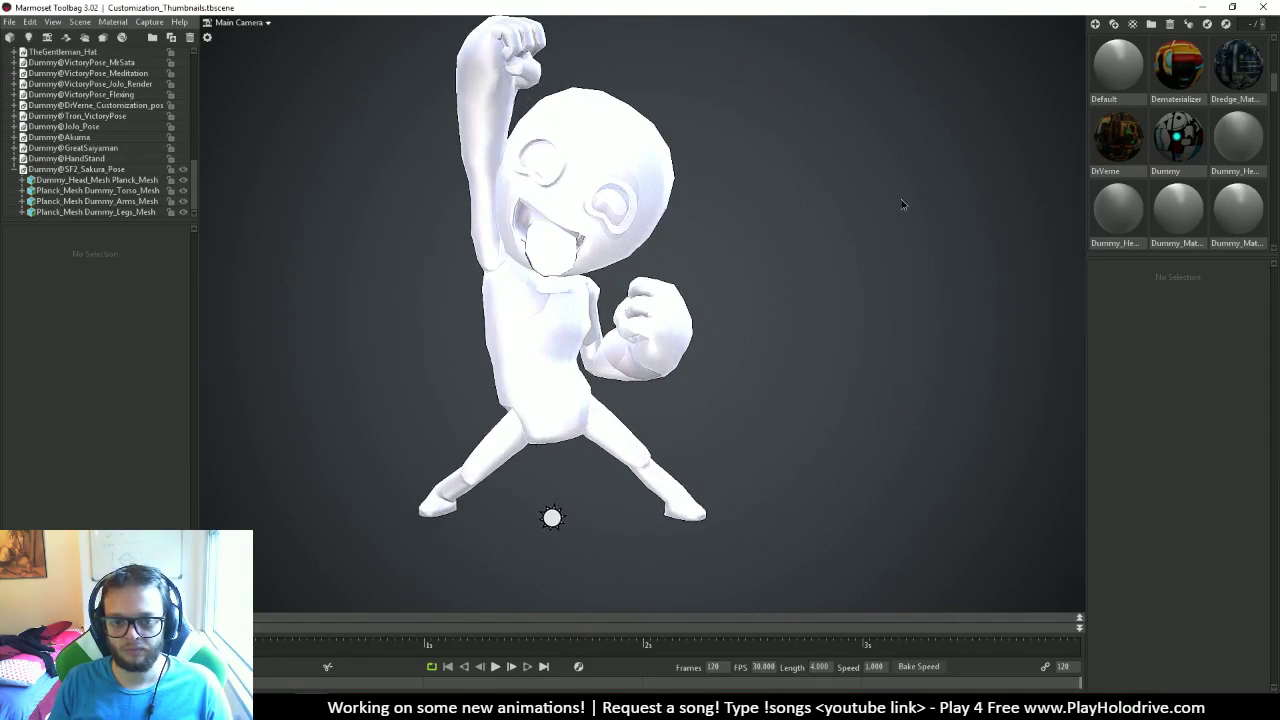
Assign the Dummy material to the head, arms, legs and torso of the Sakura pose model
left_click_drag(1178, 135, 590, 190)
left_click_drag(1178, 135, 703, 333)
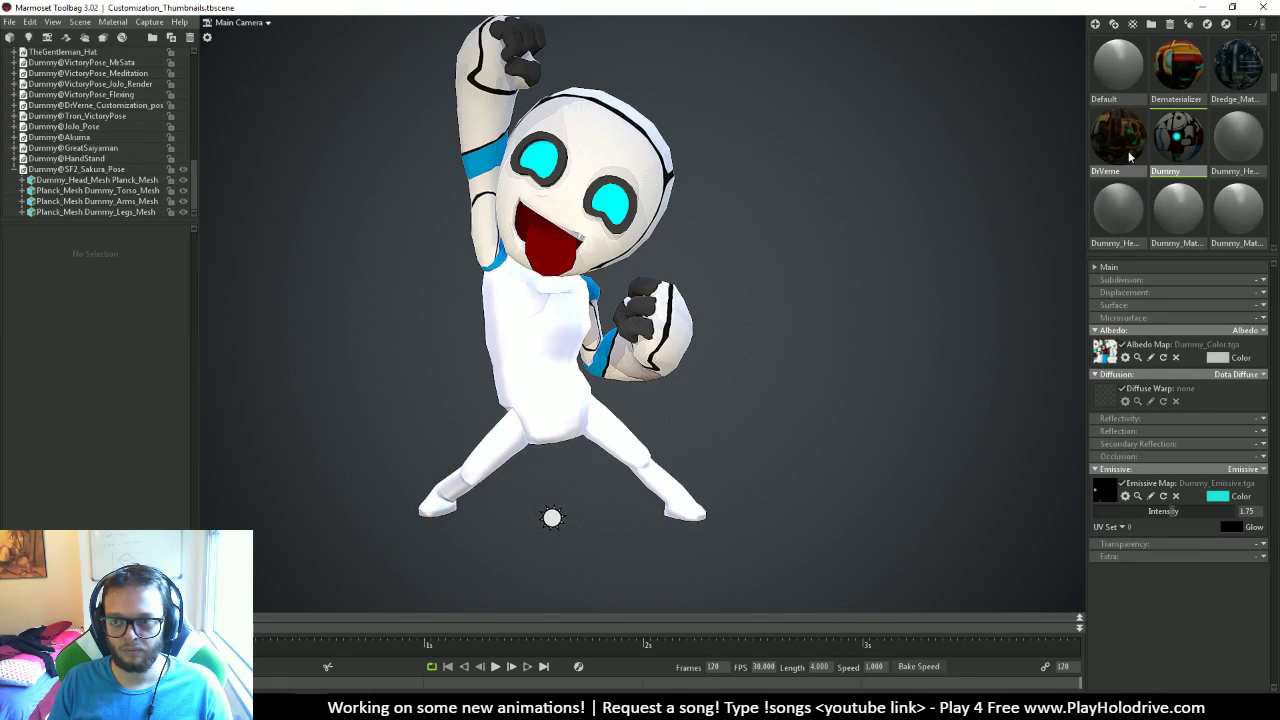
left_click_drag(1178, 135, 500, 400)
left_click_drag(1178, 135, 558, 345)
left_click_drag(848, 370, 620, 440)
left_click_drag(620, 440, 788, 421)
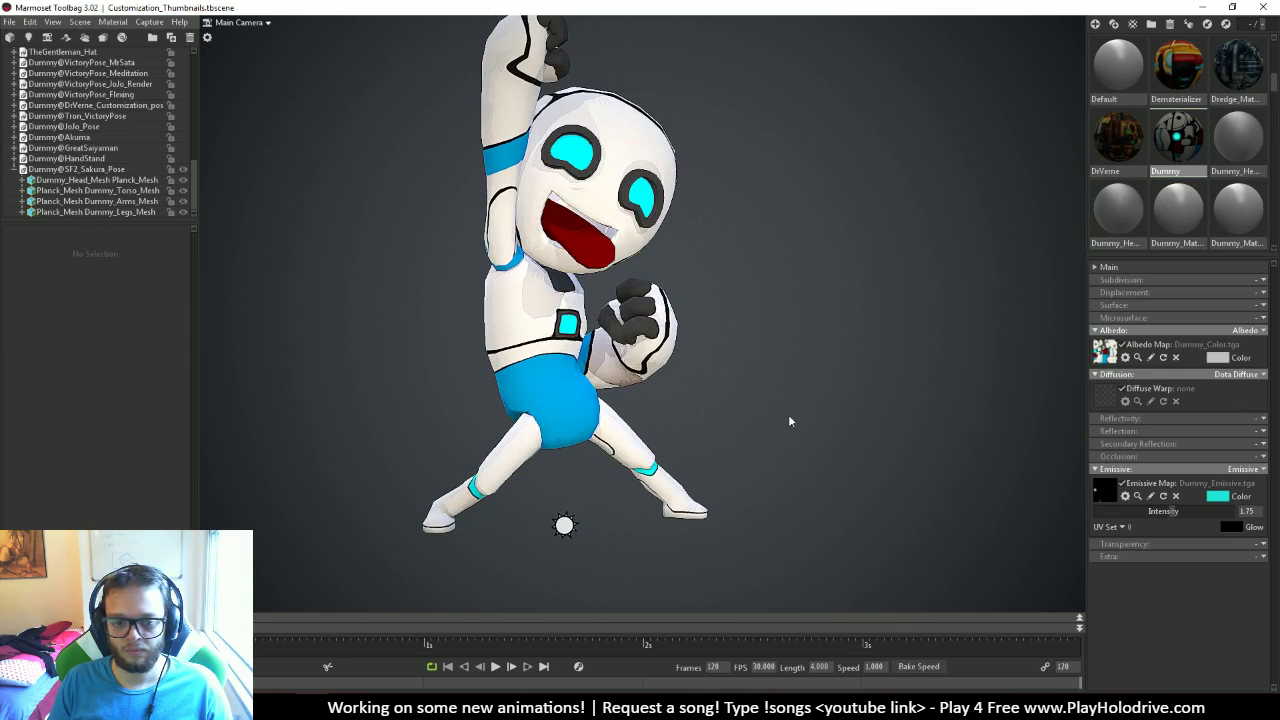
Turn off shadow casting for the Sakura pose's head, torso, arms and legs meshes, then clear the selection
left_click(110, 180)
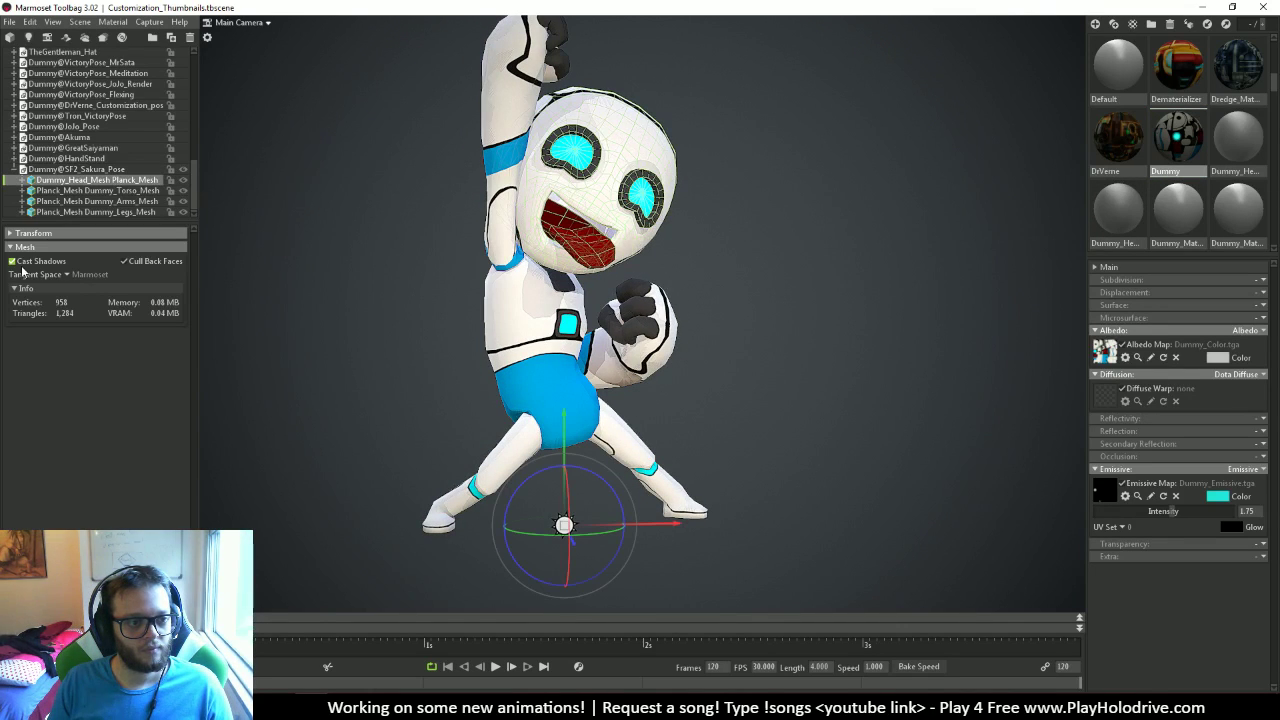
left_click(70, 191)
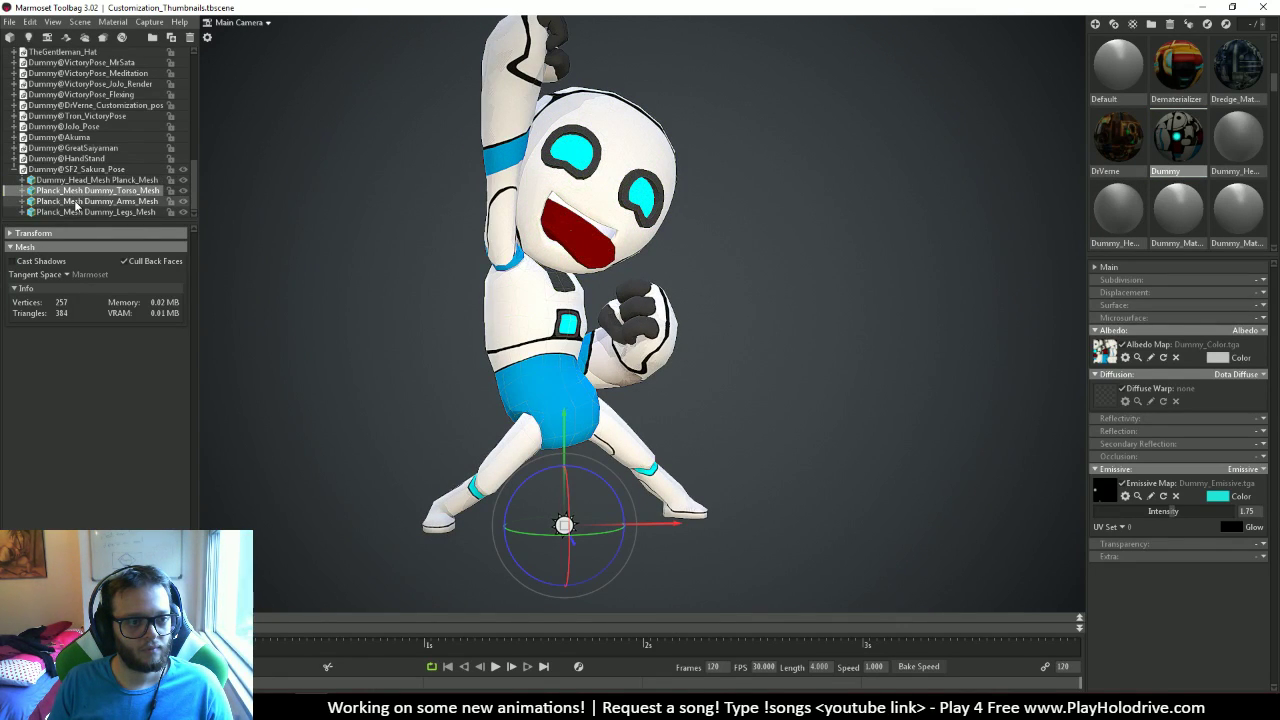
left_click(75, 202)
left_click(62, 212)
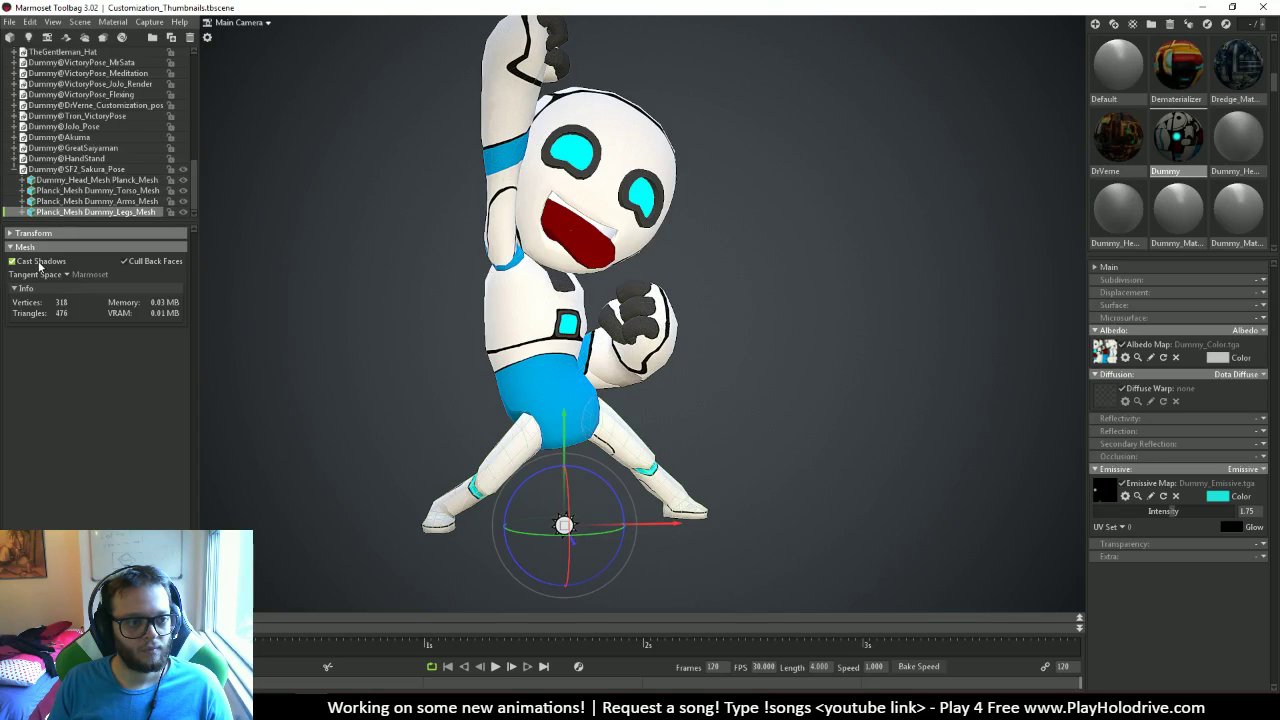
left_click(368, 292)
Frame the whole Sakura pose from the front for its thumbnail and close the screenshot005.png preview
left_click_drag(368, 292, 781, 427)
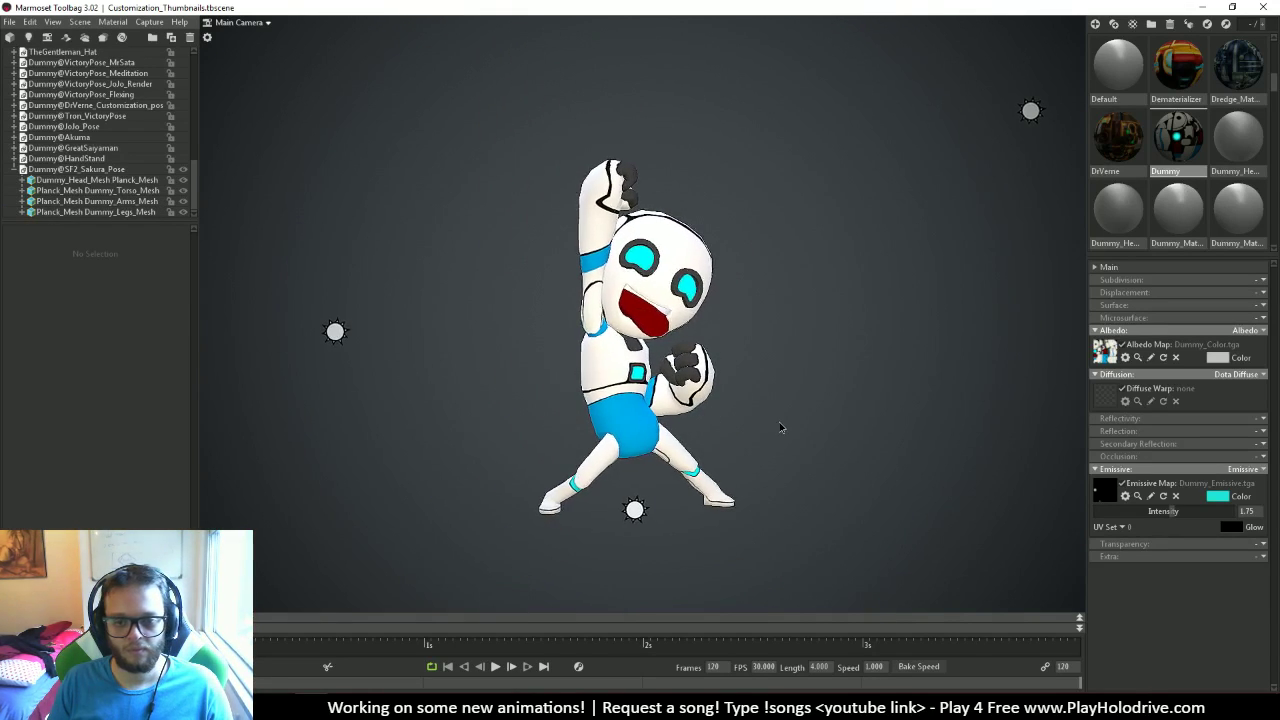
right_click_drag(768, 415, 886, 402)
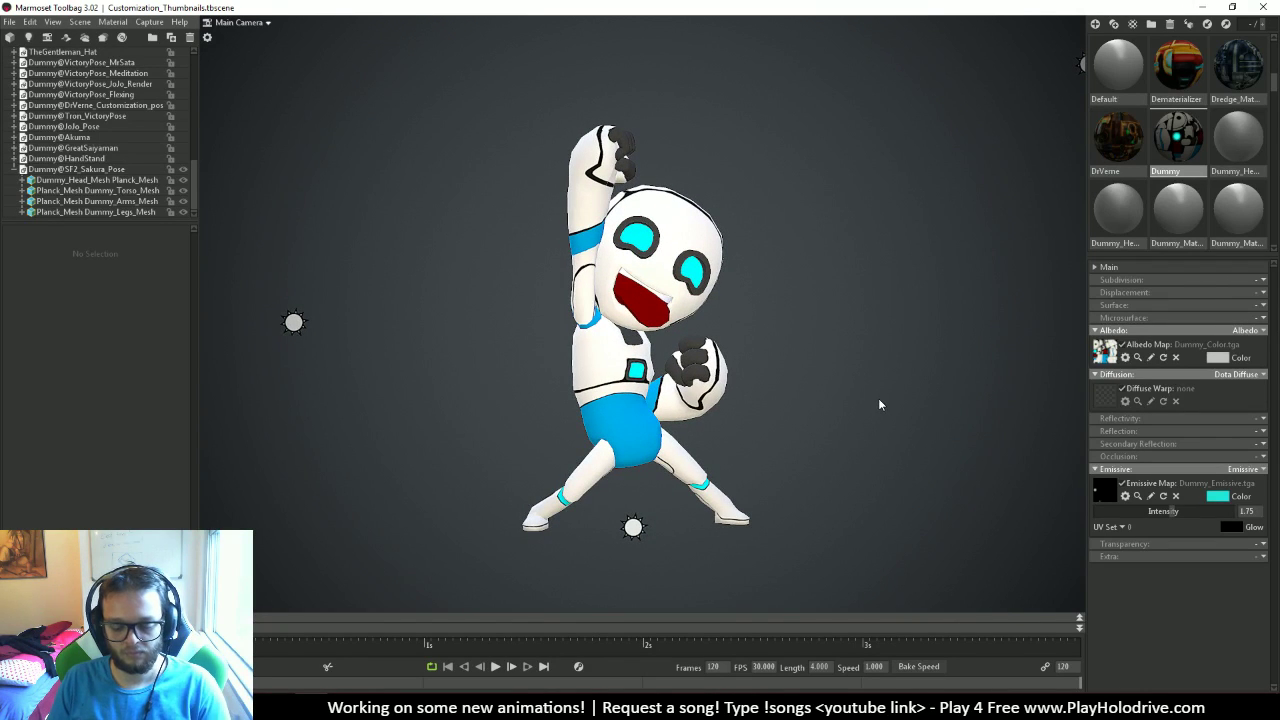
right_click_drag(866, 398, 876, 423)
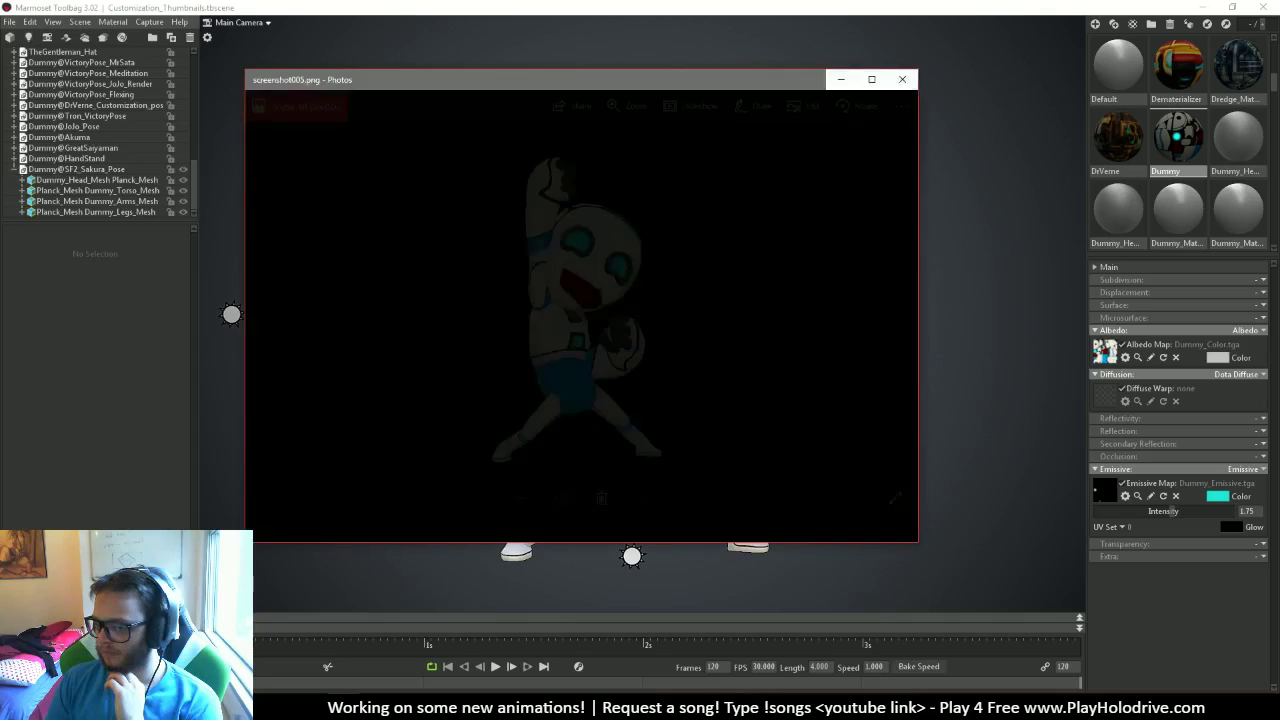
left_click(904, 80)
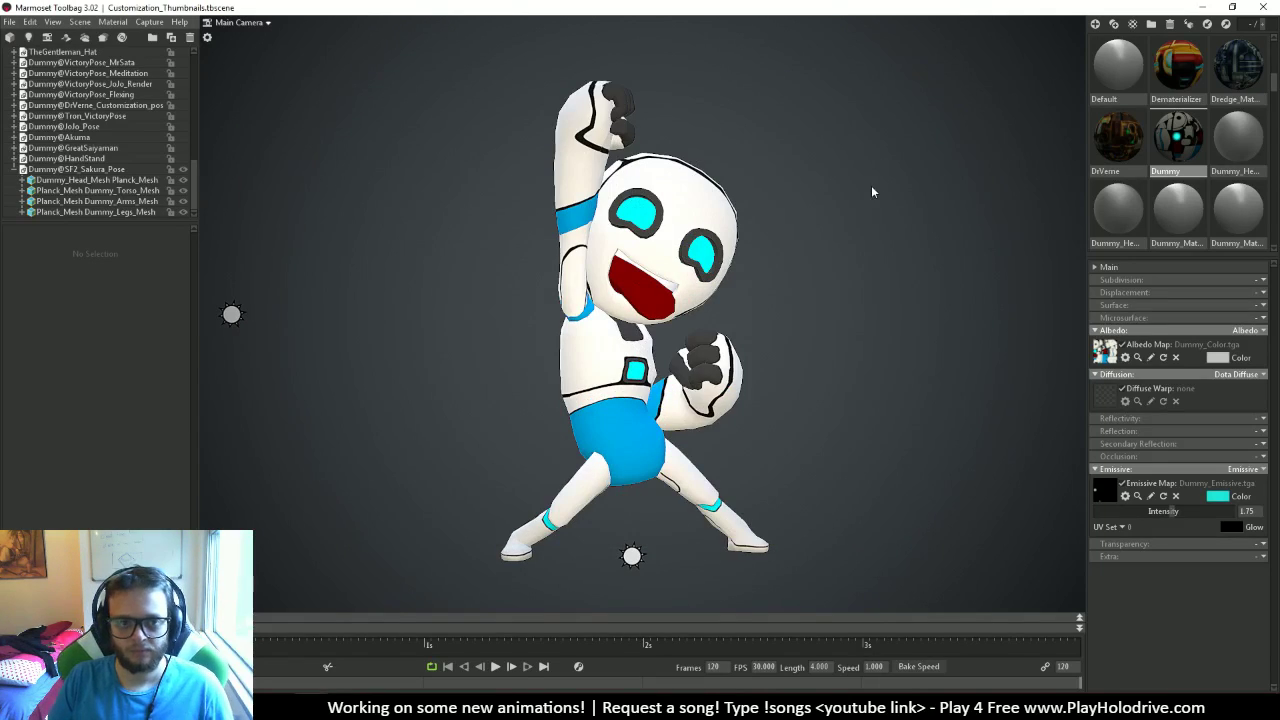
Hide the Dummy@SF2_Sakura_Pose model and apply the Dummy material to the grey open-hand pose model
left_click(183, 170)
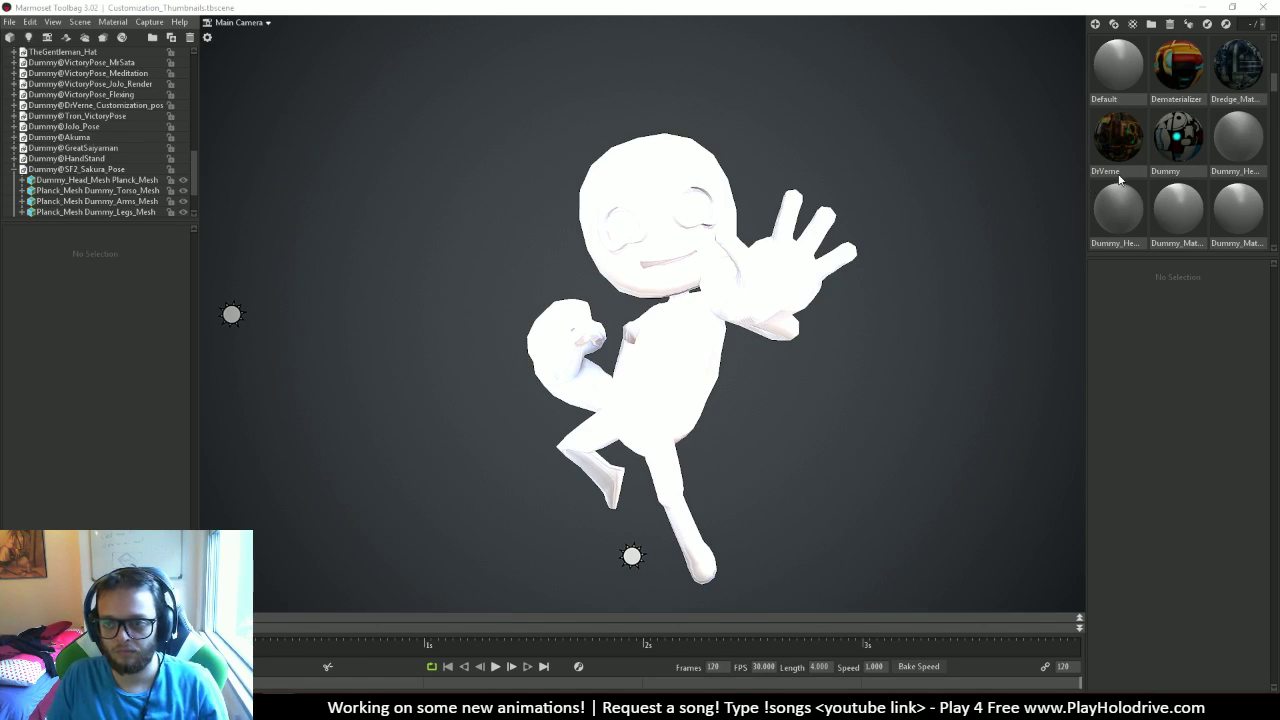
mouse_move(1178, 140)
left_mouse_down()
mouse_move(669, 216)
mouse_move(808, 291)
mouse_move(760, 300)
mouse_move(674, 403)
mouse_move(833, 425)
mouse_move(870, 215)
mouse_move(990, 252)
mouse_move(807, 356)
mouse_move(420, 395)
mouse_move(698, 387)
left_mouse_up()
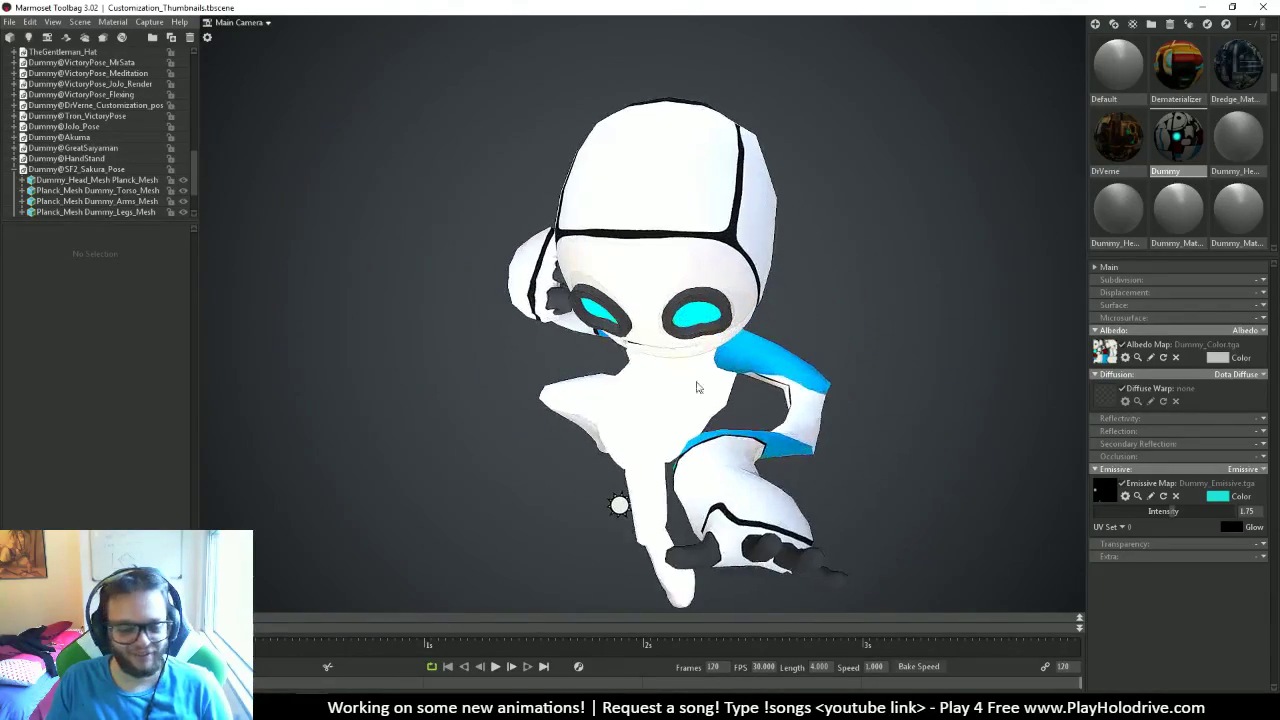
Switch to Maya, start a new scene without saving, and bring in the open-hand MegaMan pose model
key("alt+Tab")
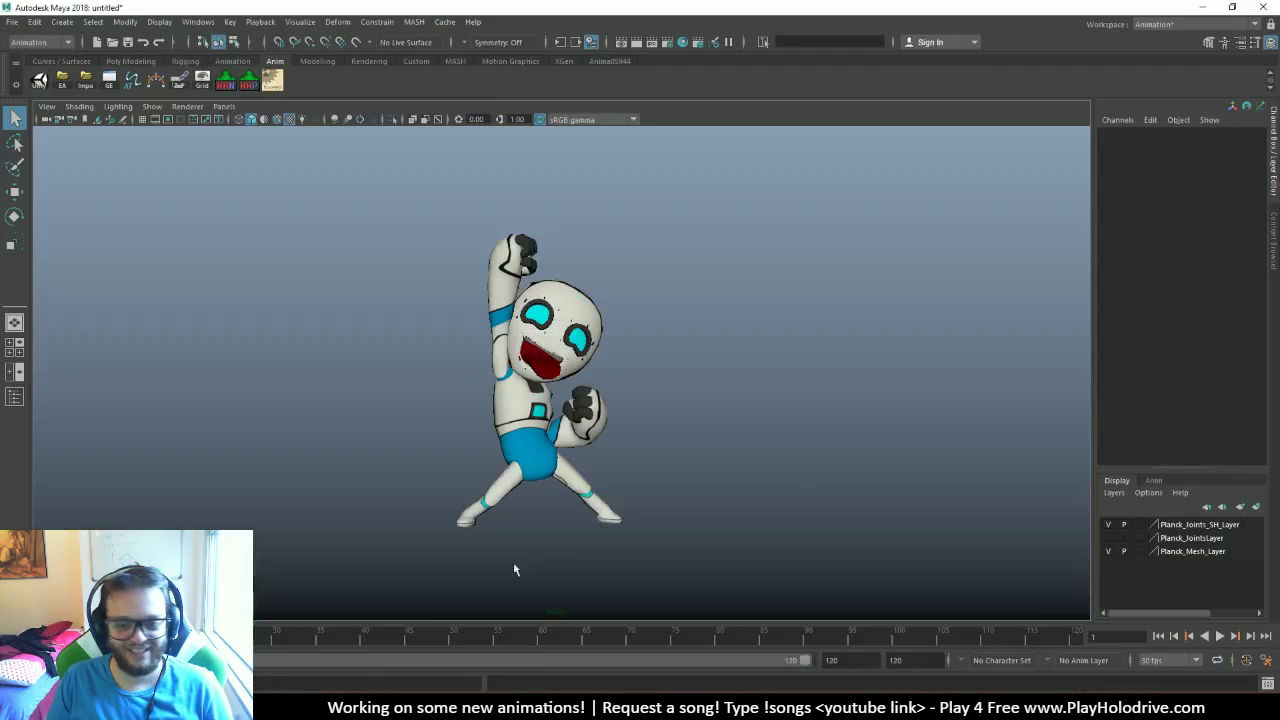
key("ctrl+n")
left_click(638, 358)
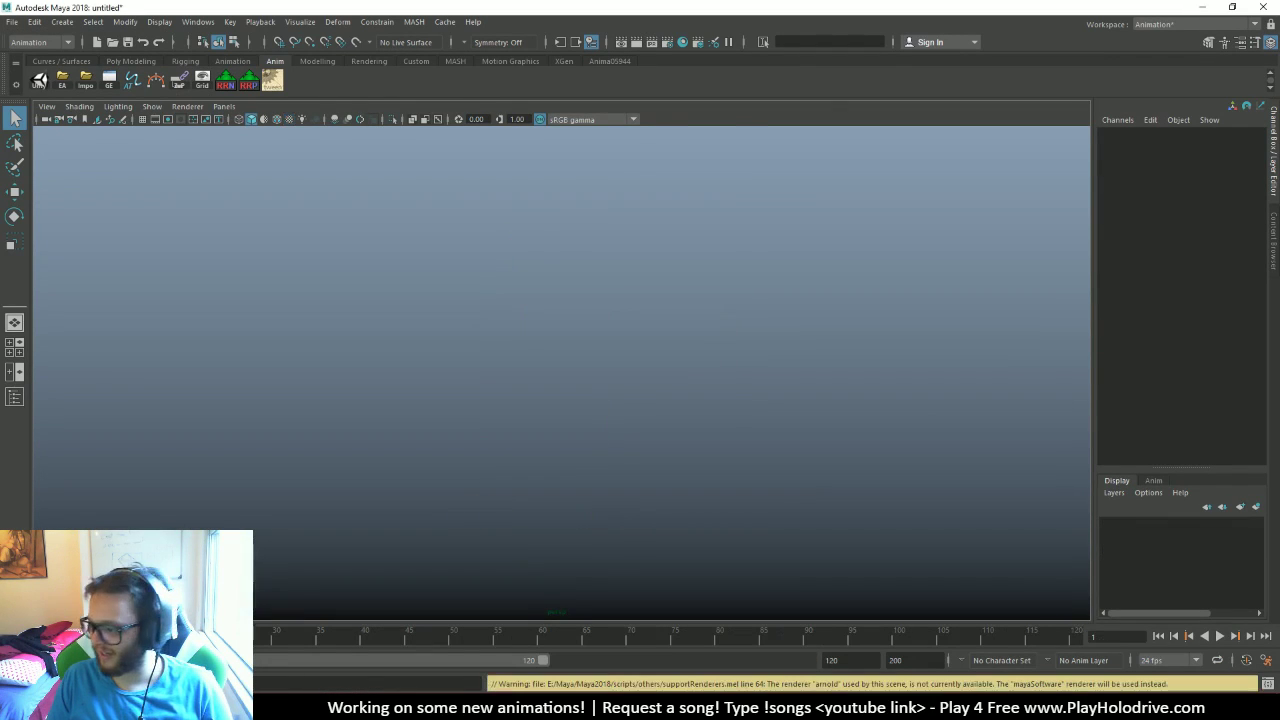
key("alt+Tab")
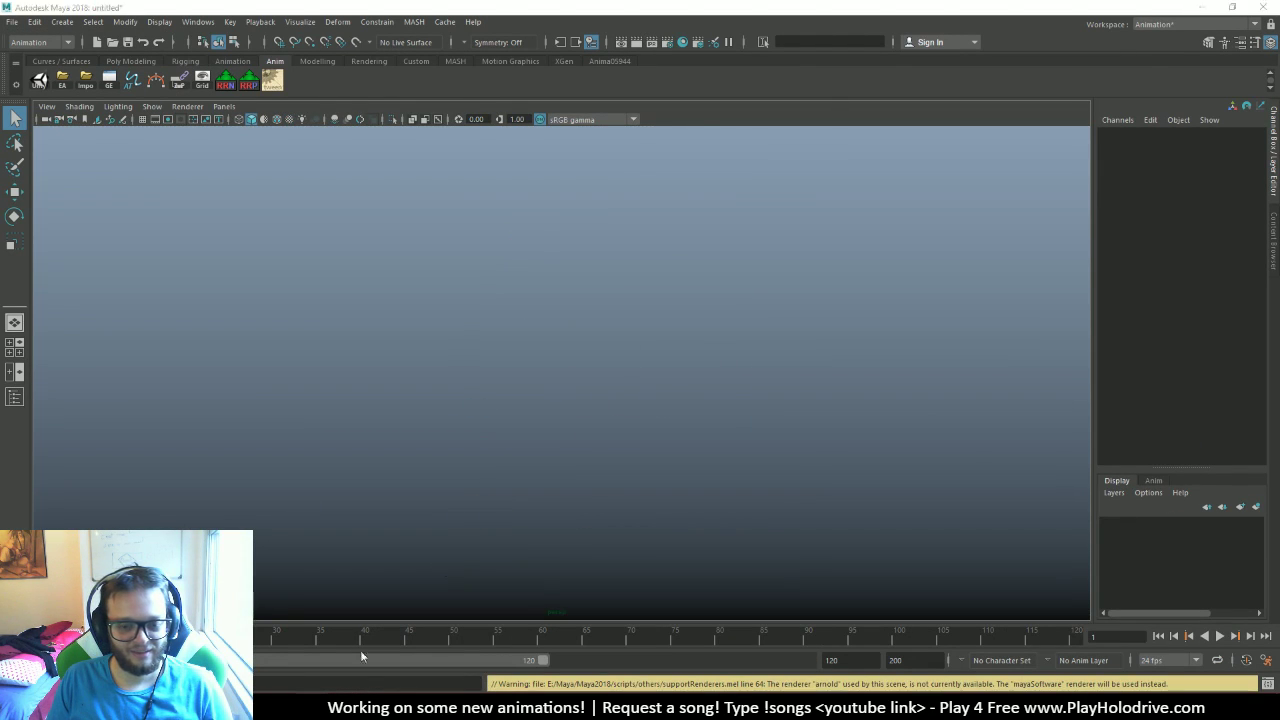
left_click_drag(663, 378, 697, 391)
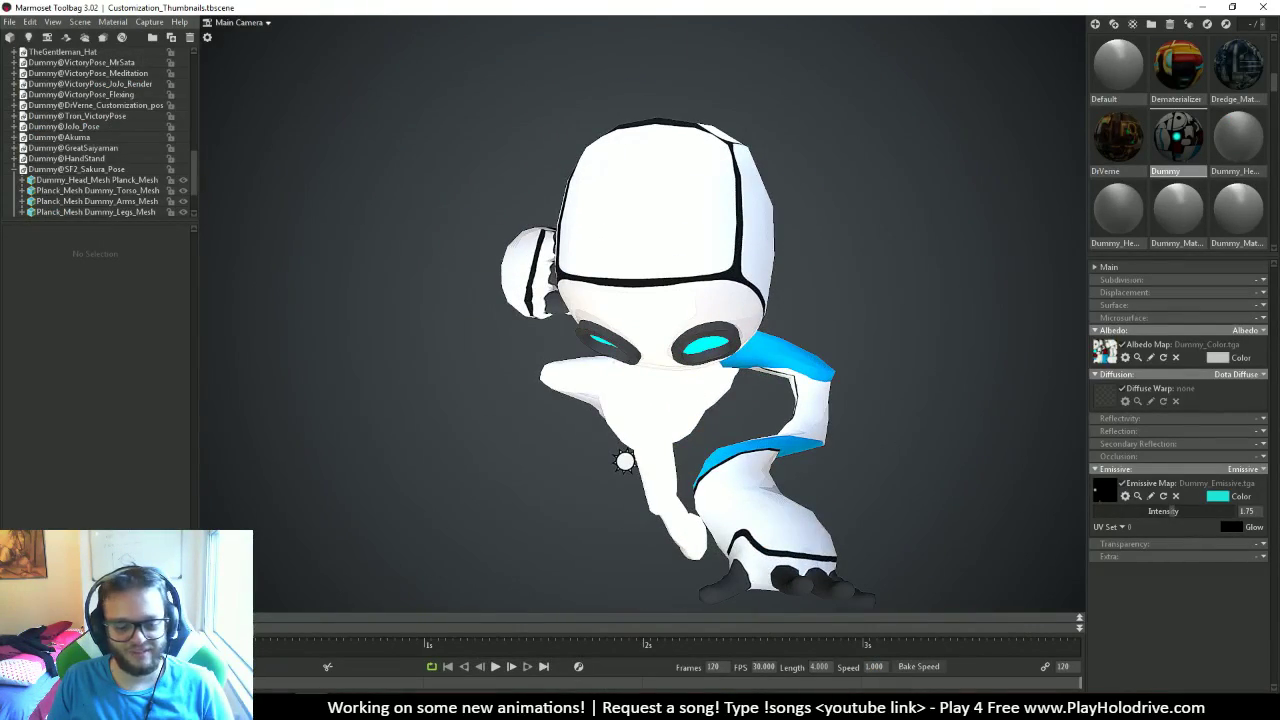
key("alt+Tab")
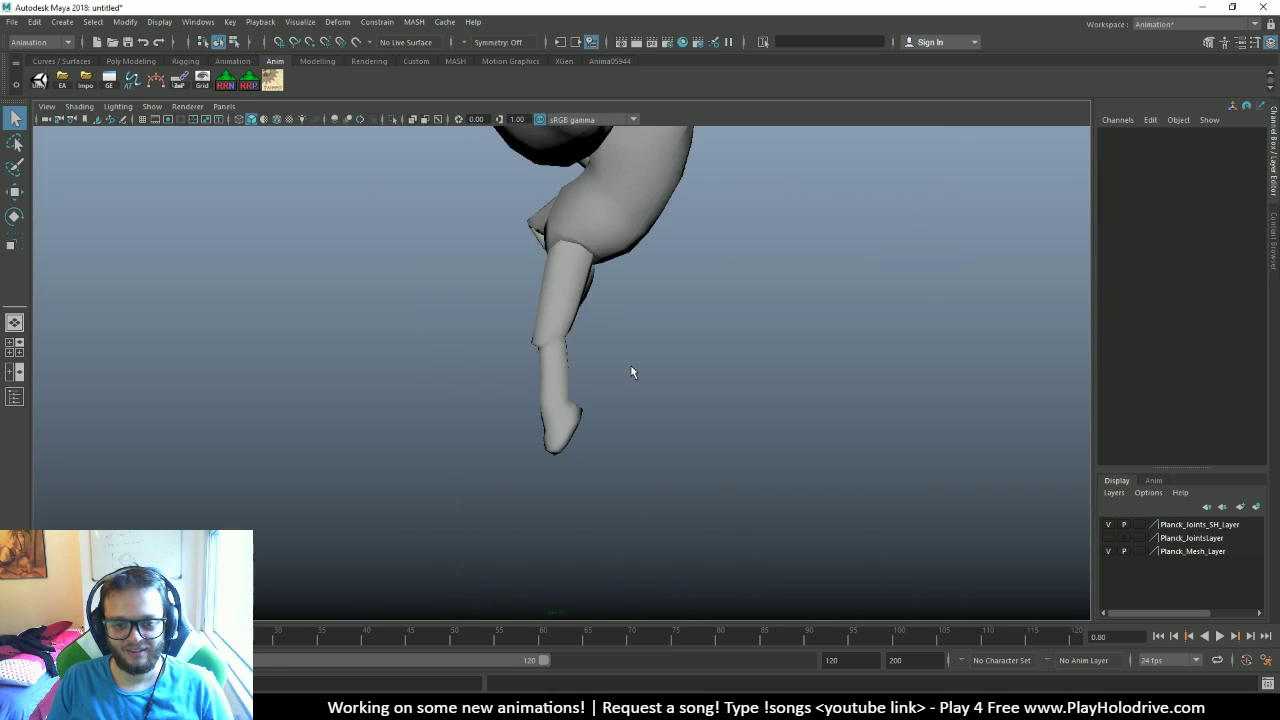
Display the model in wireframe and select the left clavicle joint together with all joints below it in the arm
scroll(631, 372, "down", 5)
left_click_drag(669, 309, 678, 330, "alt")
right_click_drag(678, 330, 707, 336)
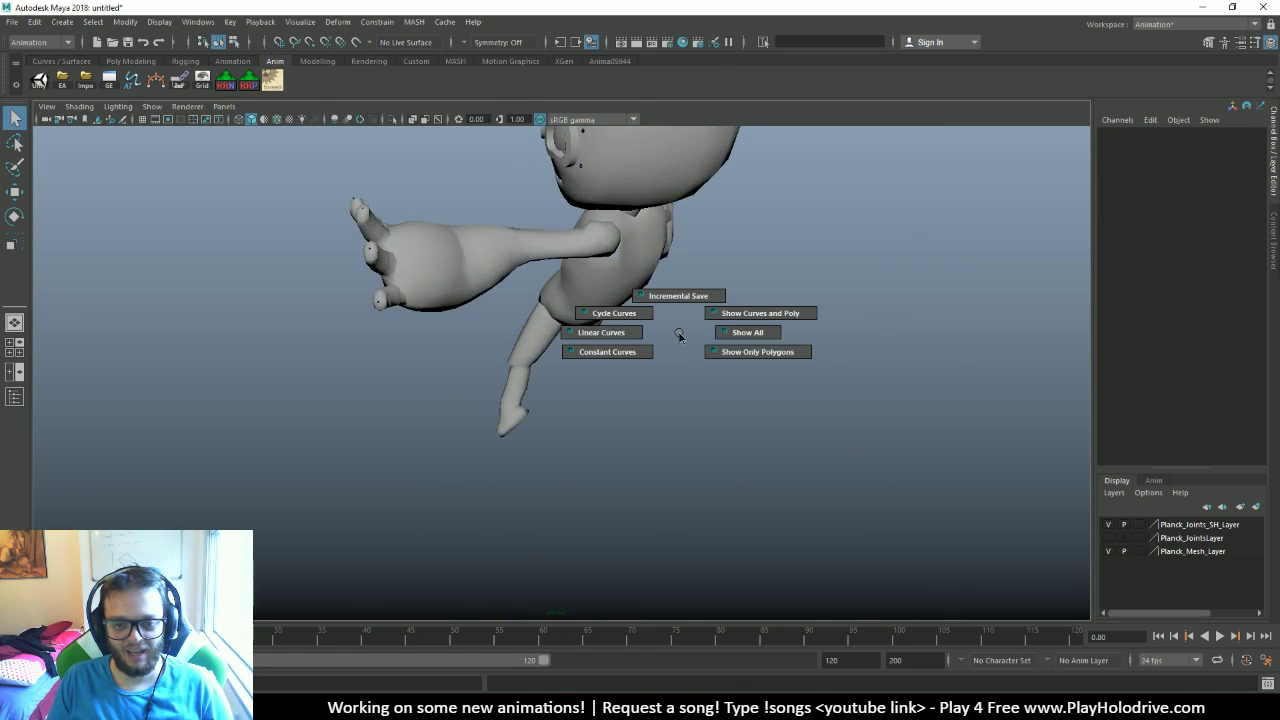
scroll(650, 280, "up", 3)
key("4")
middle_click_drag(600, 240, 620, 340, "alt")
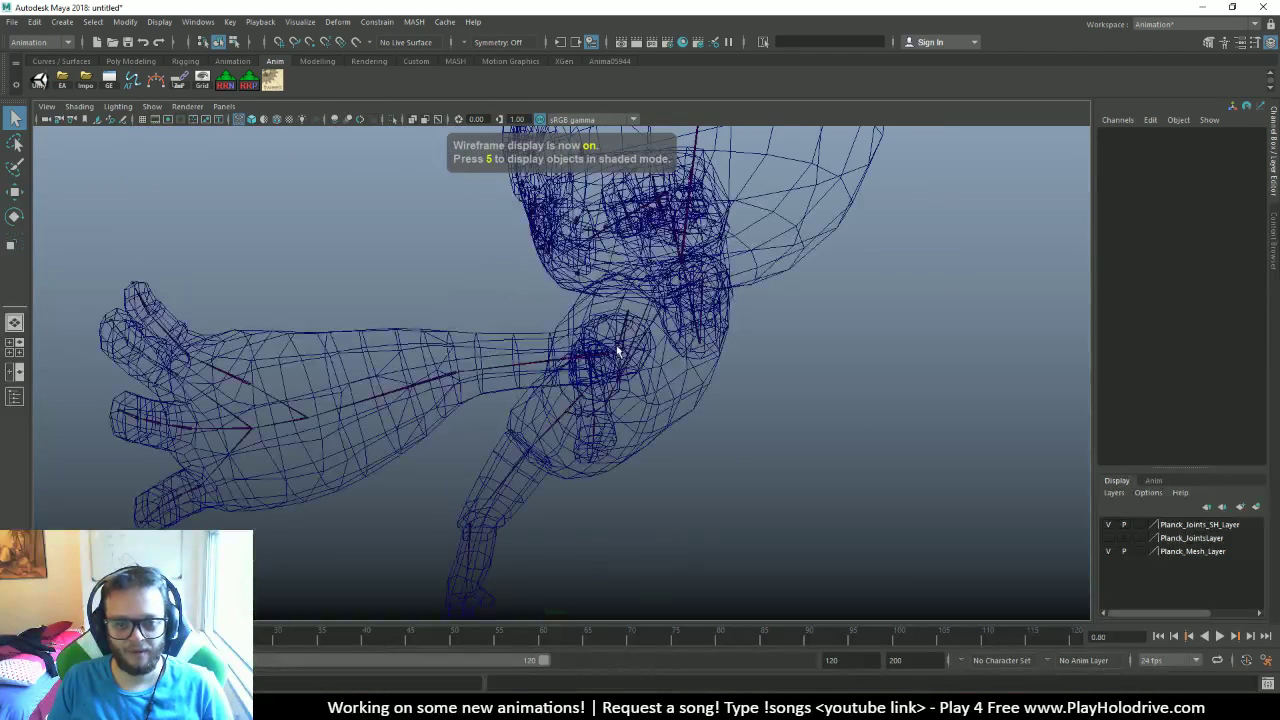
left_click(625, 335)
scroll(625, 335, "down", 5)
left_click_drag(625, 335, 551, 305, "alt")
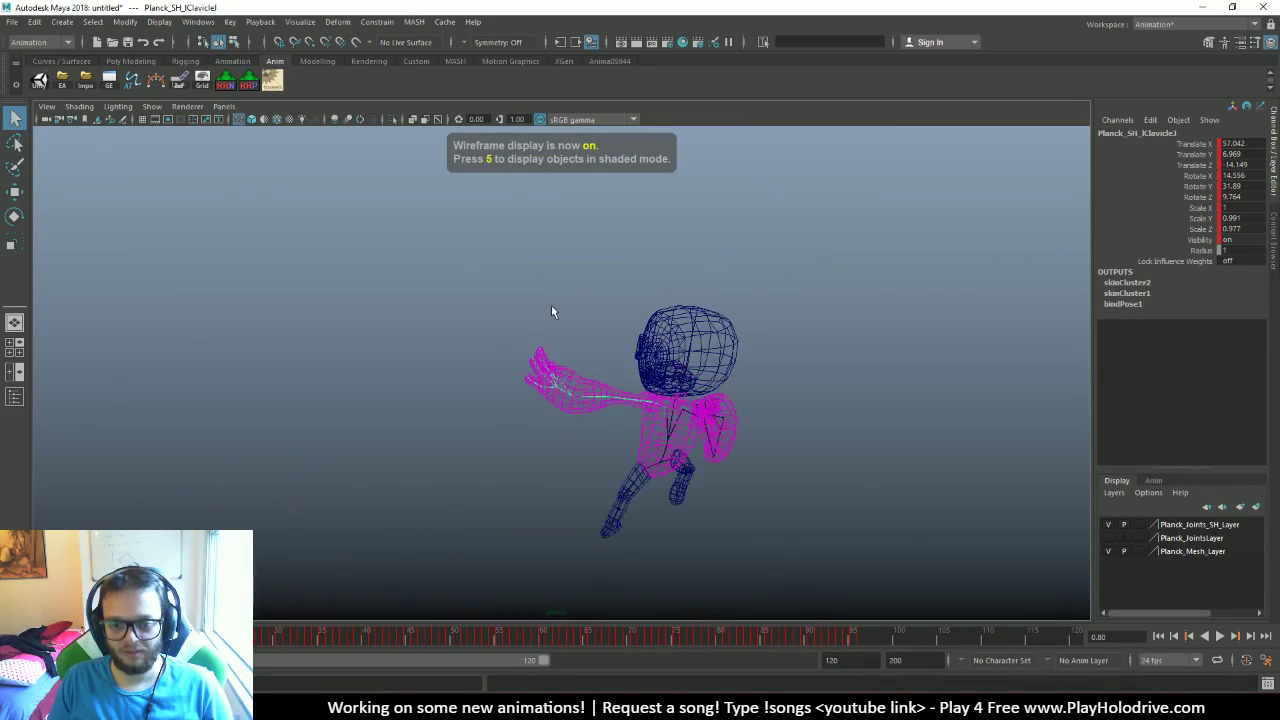
scroll(551, 305, "up", 4)
scroll(651, 351, "up", 4)
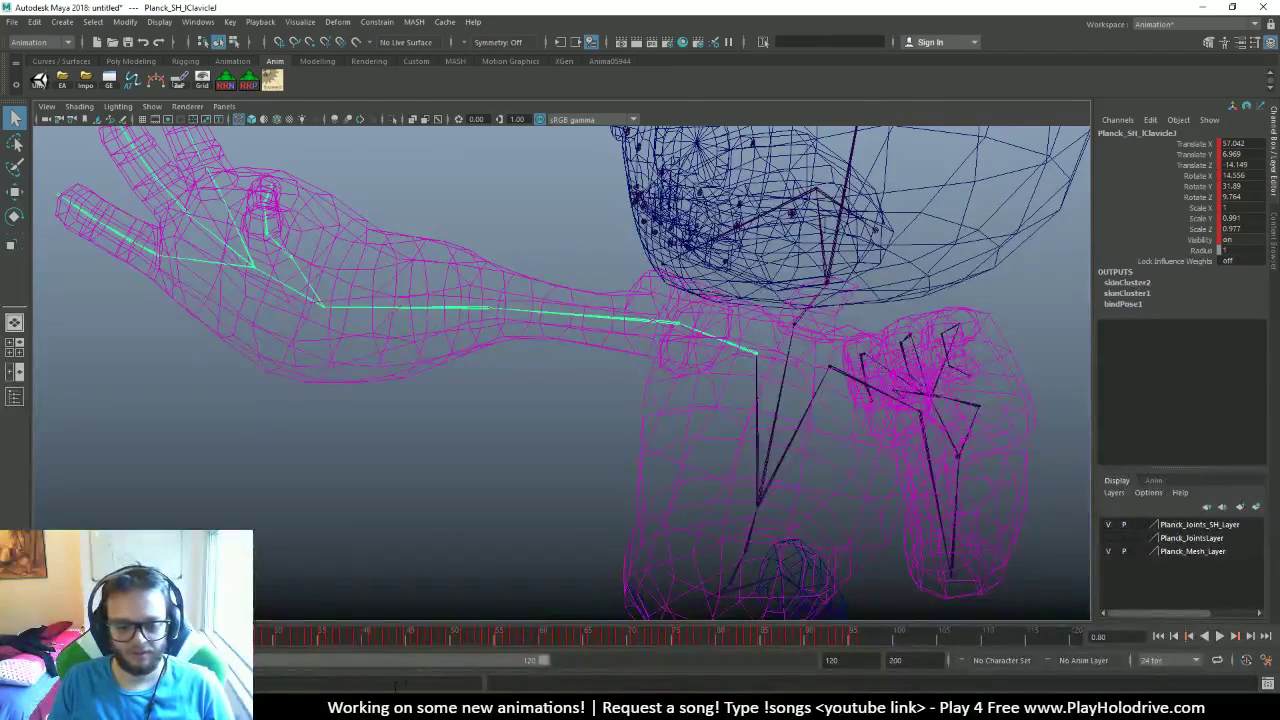
left_click(395, 685)
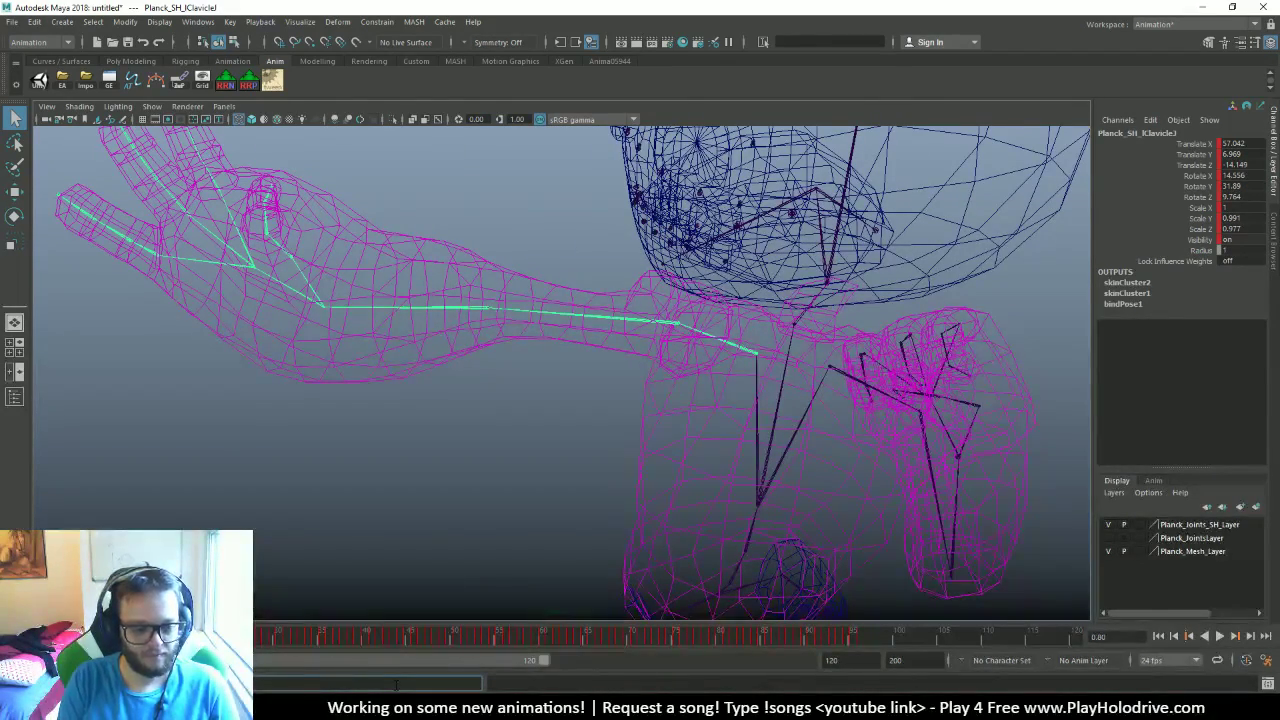
key("Return")
Break the connections on Scale X, Y and Z of the selected left arm joints and set all three scales to 1
left_click(1204, 208)
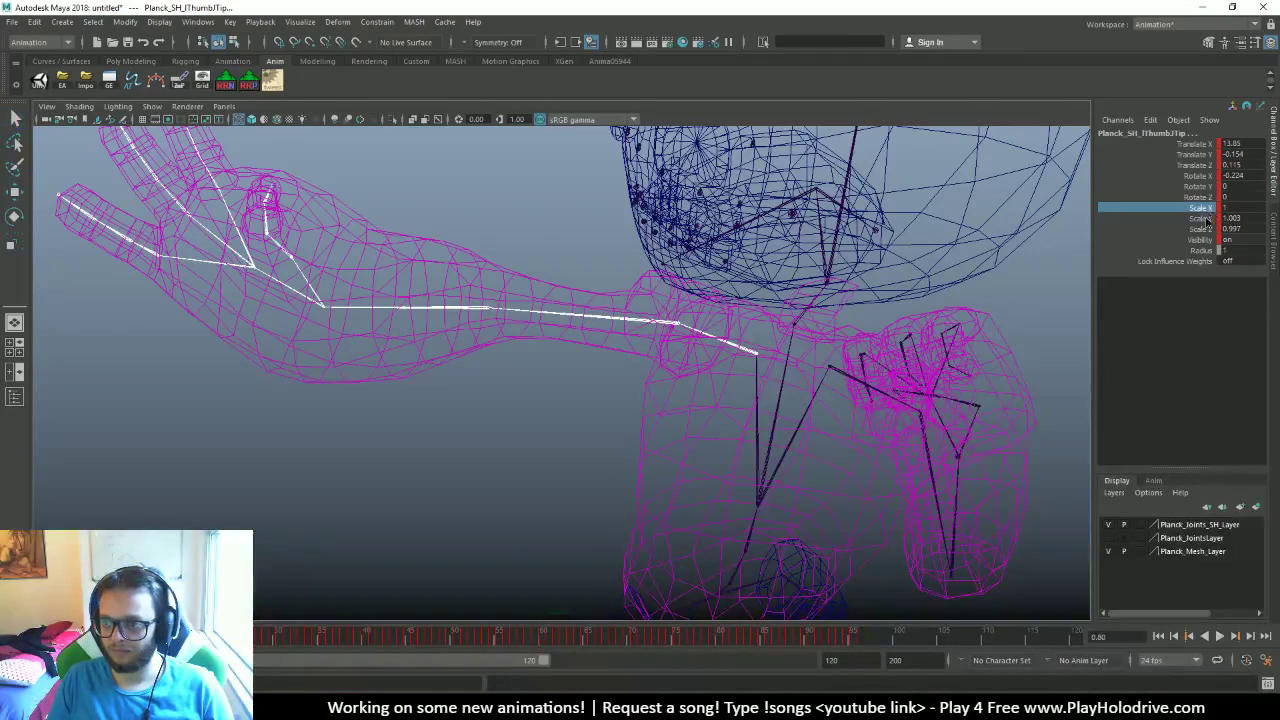
left_click_drag(1207, 221, 1205, 230)
right_click(1205, 230)
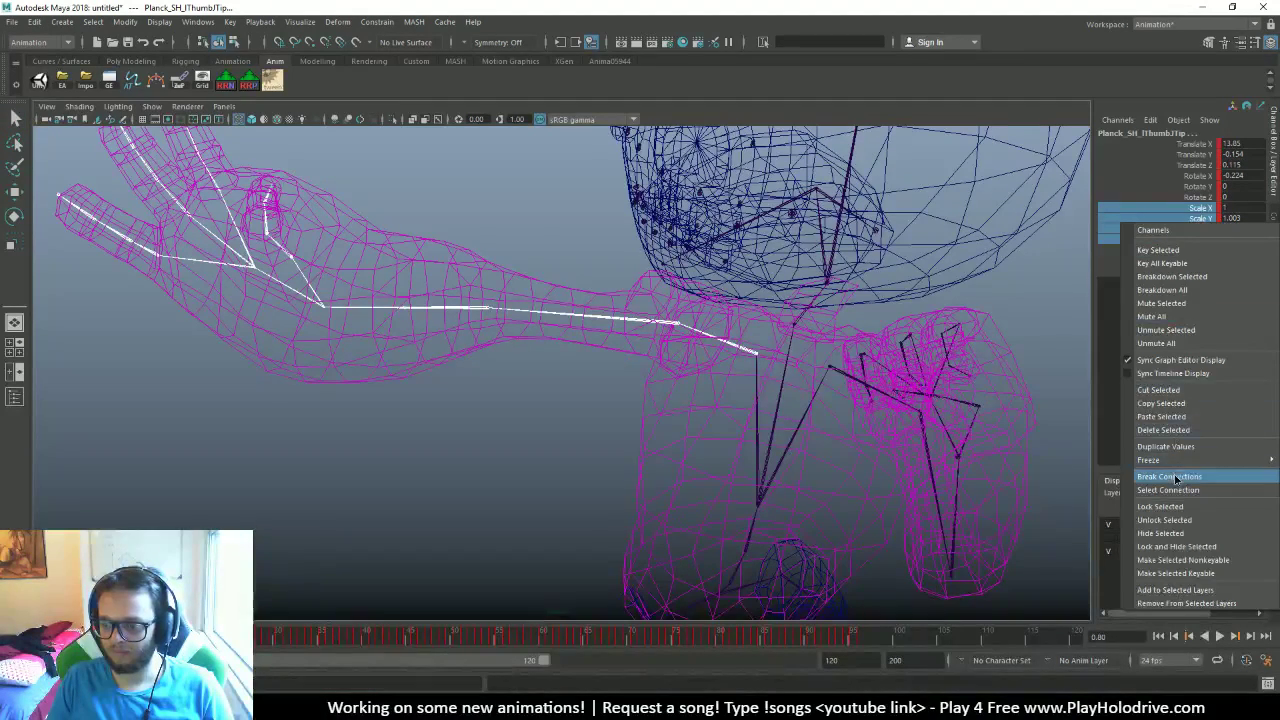
left_click(1175, 479)
double_click(1232, 229)
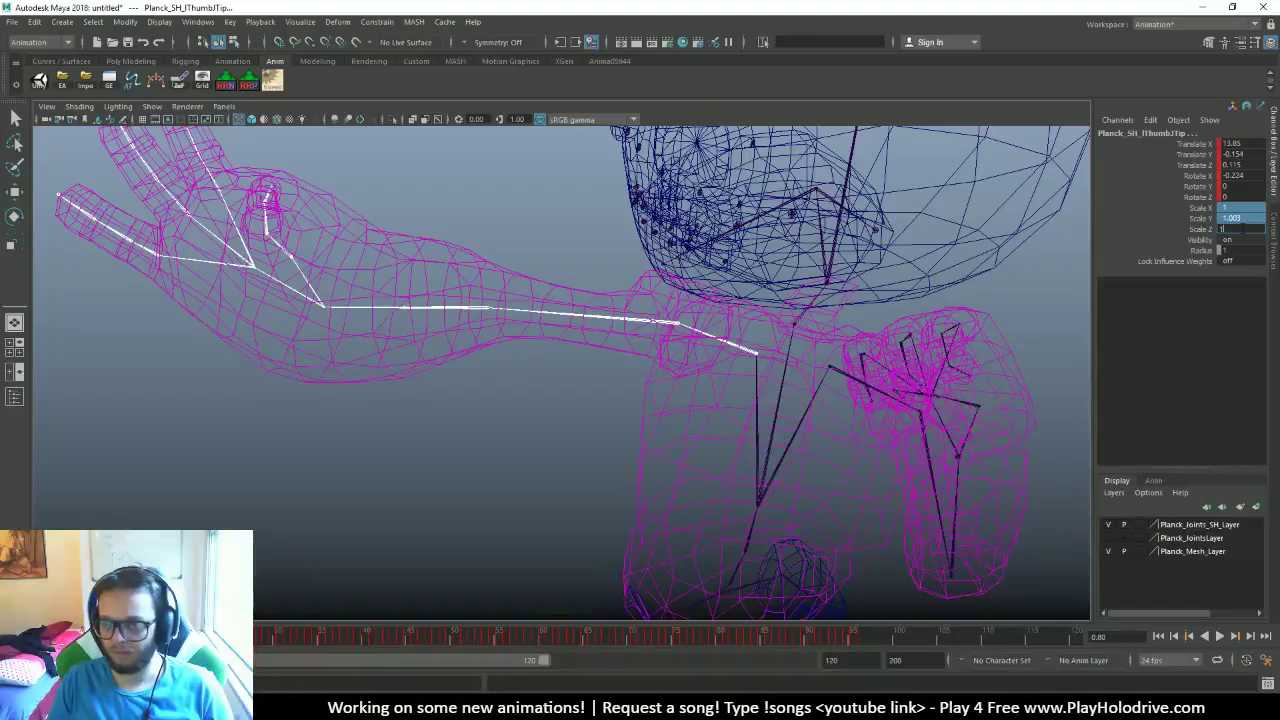
type("1")
key("Return")
Play back the animation briefly to check the left arm, then clear the selection and view the whole character
key("alt+v")
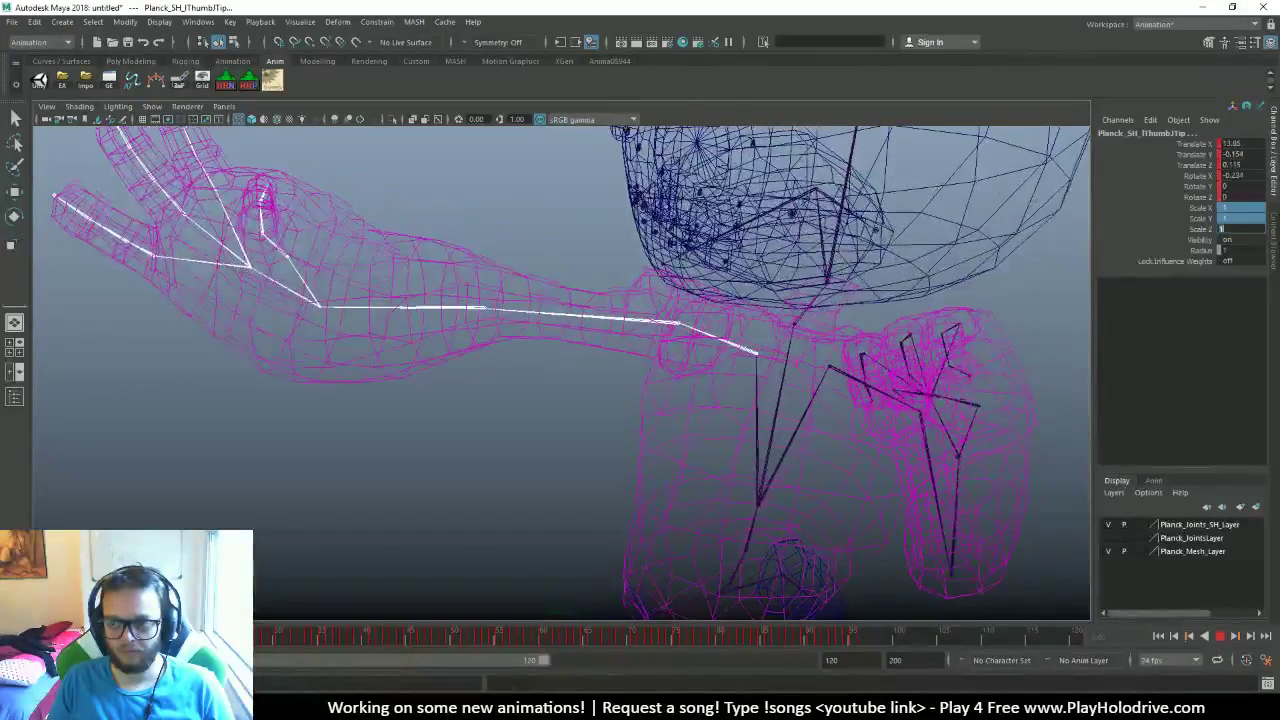
key("alt+v")
key("q")
left_click(508, 517)
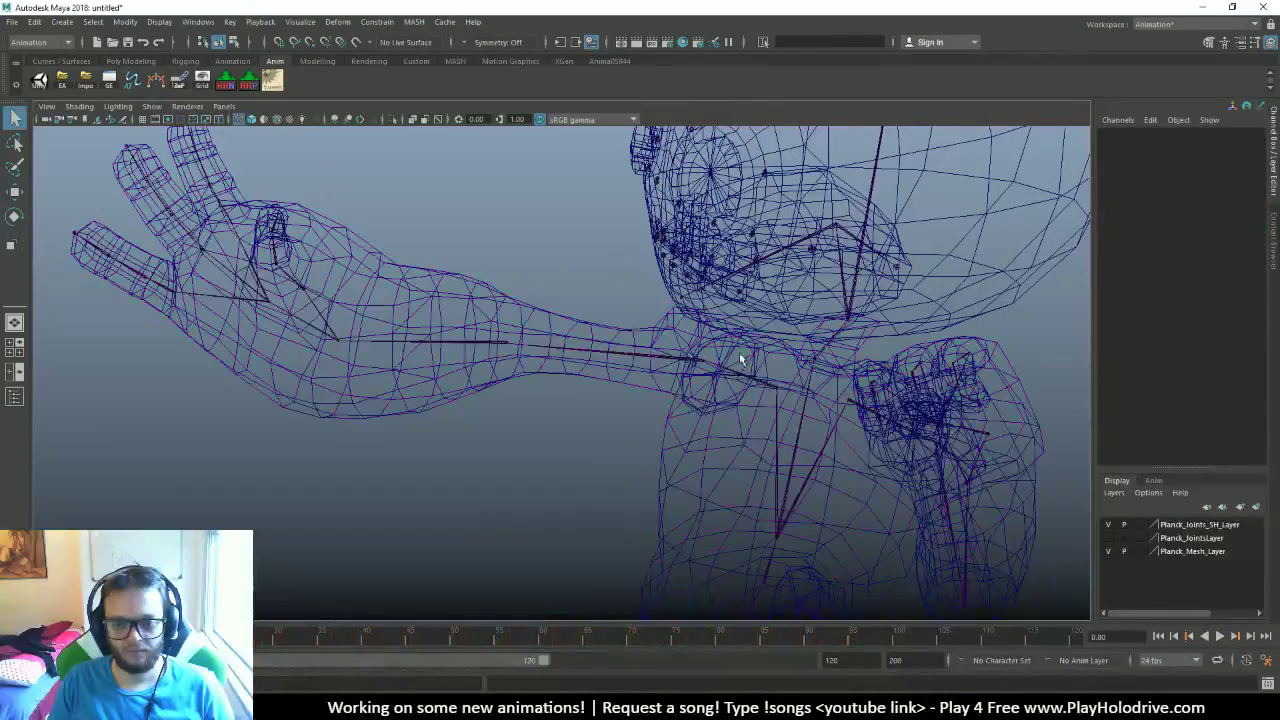
scroll(540, 430, "down", 5)
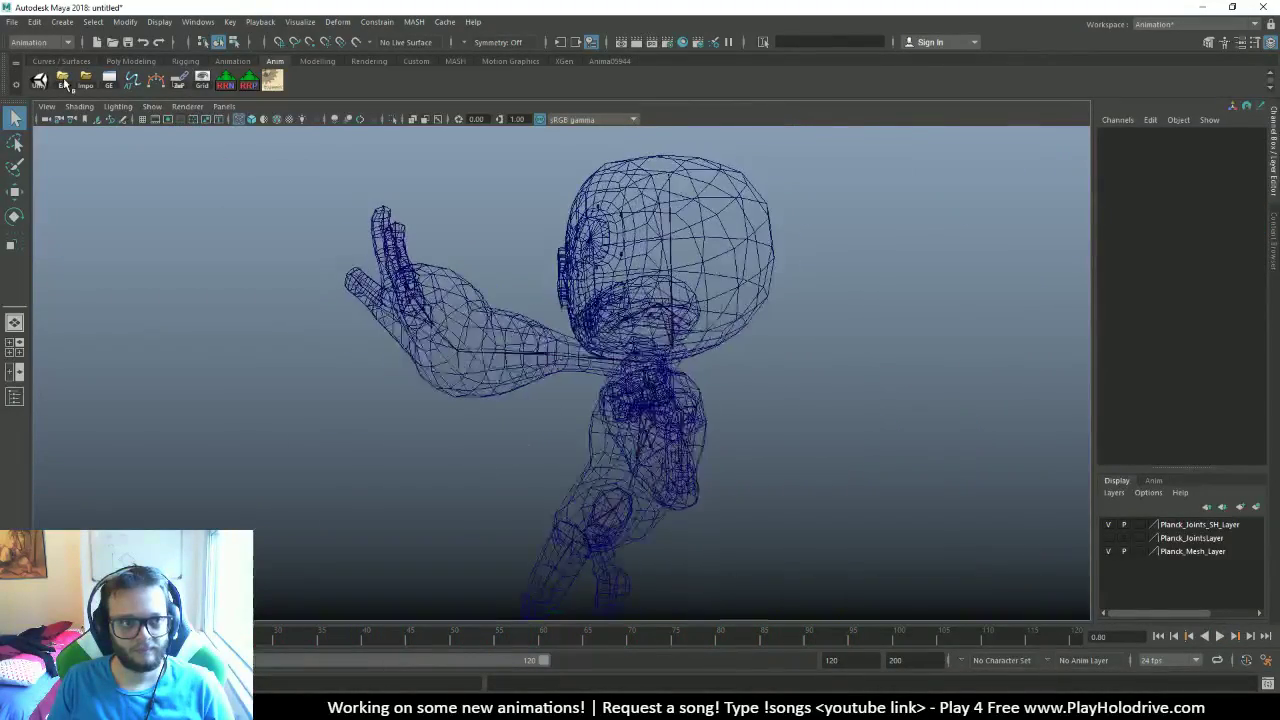
left_click(63, 82)
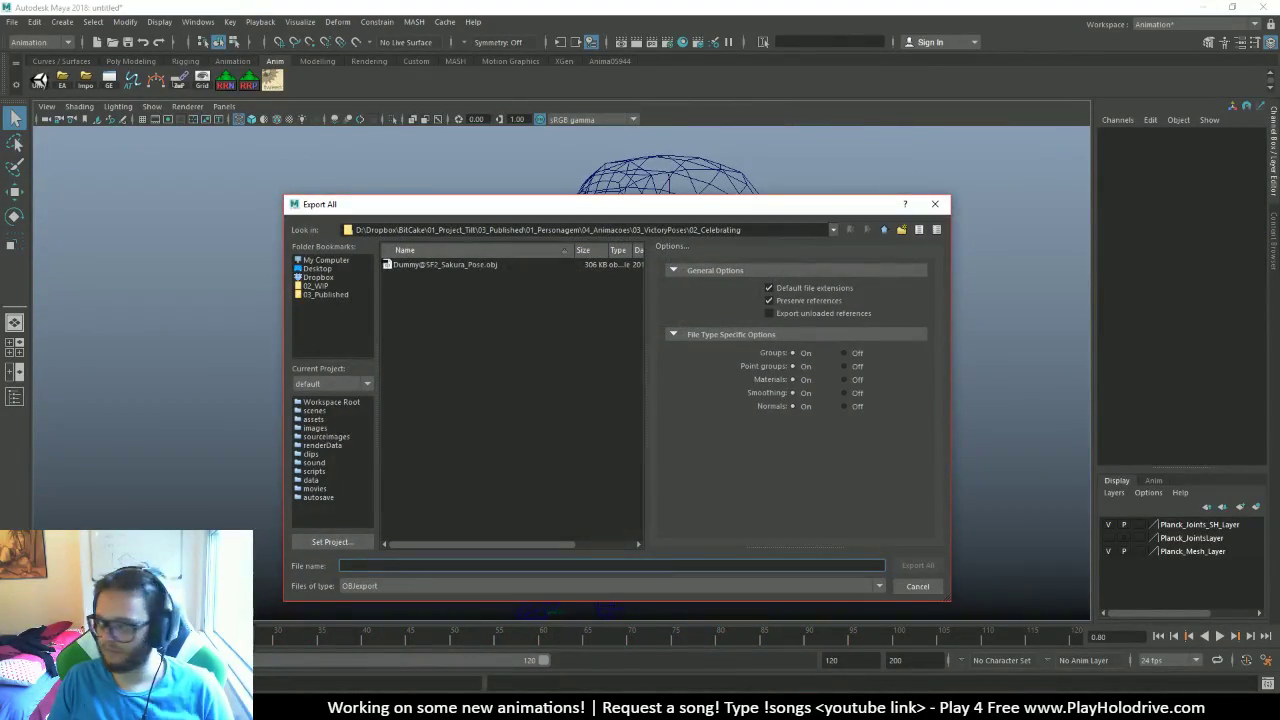
left_click(449, 586)
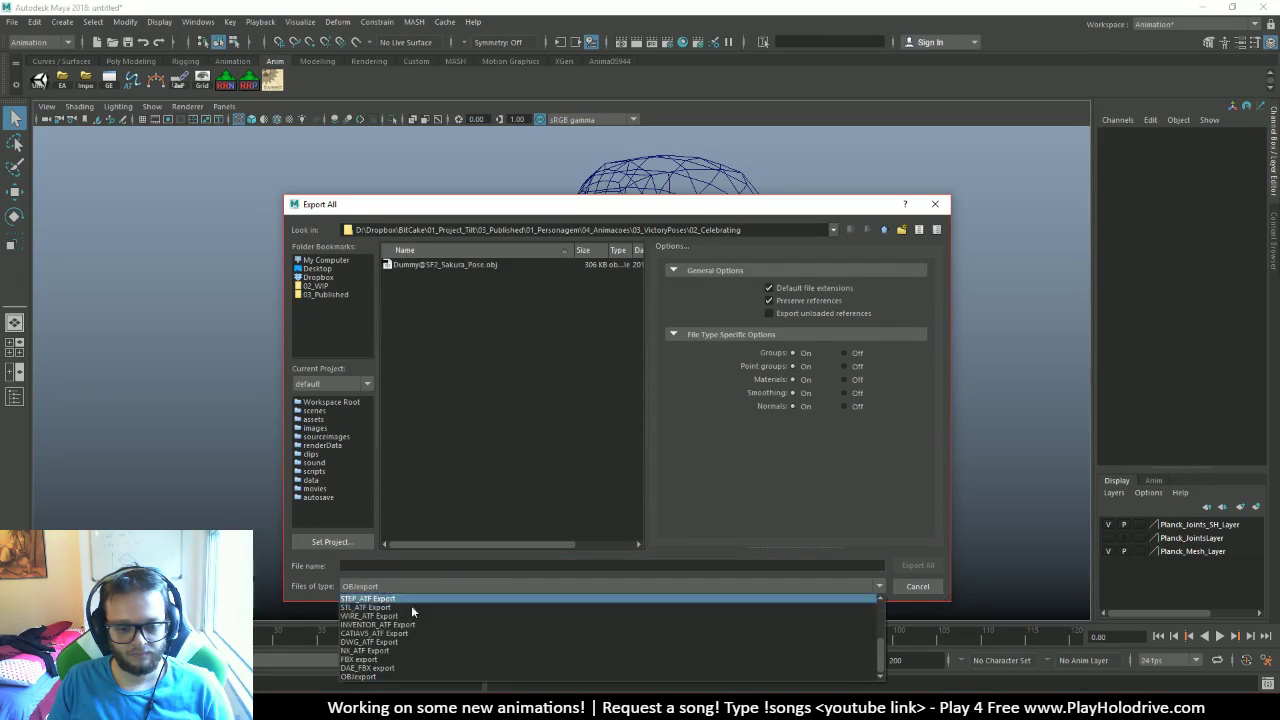
key("Escape")
key("Up")
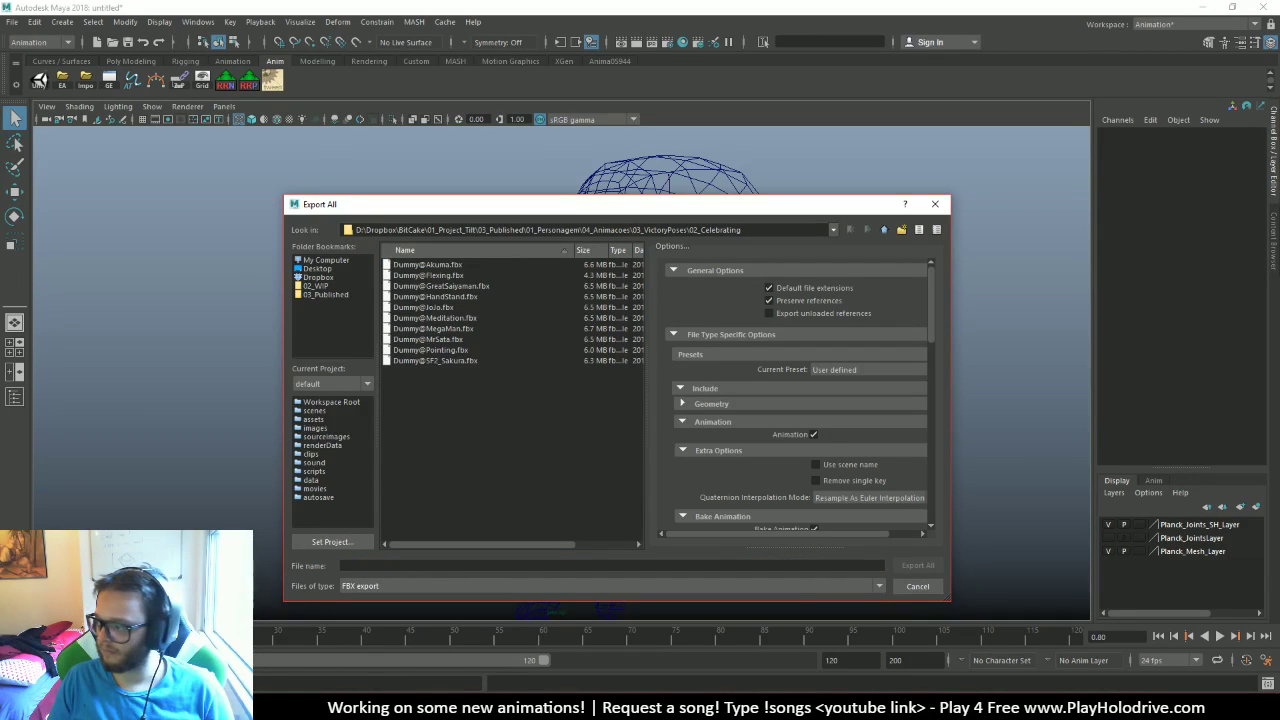
left_click(452, 566)
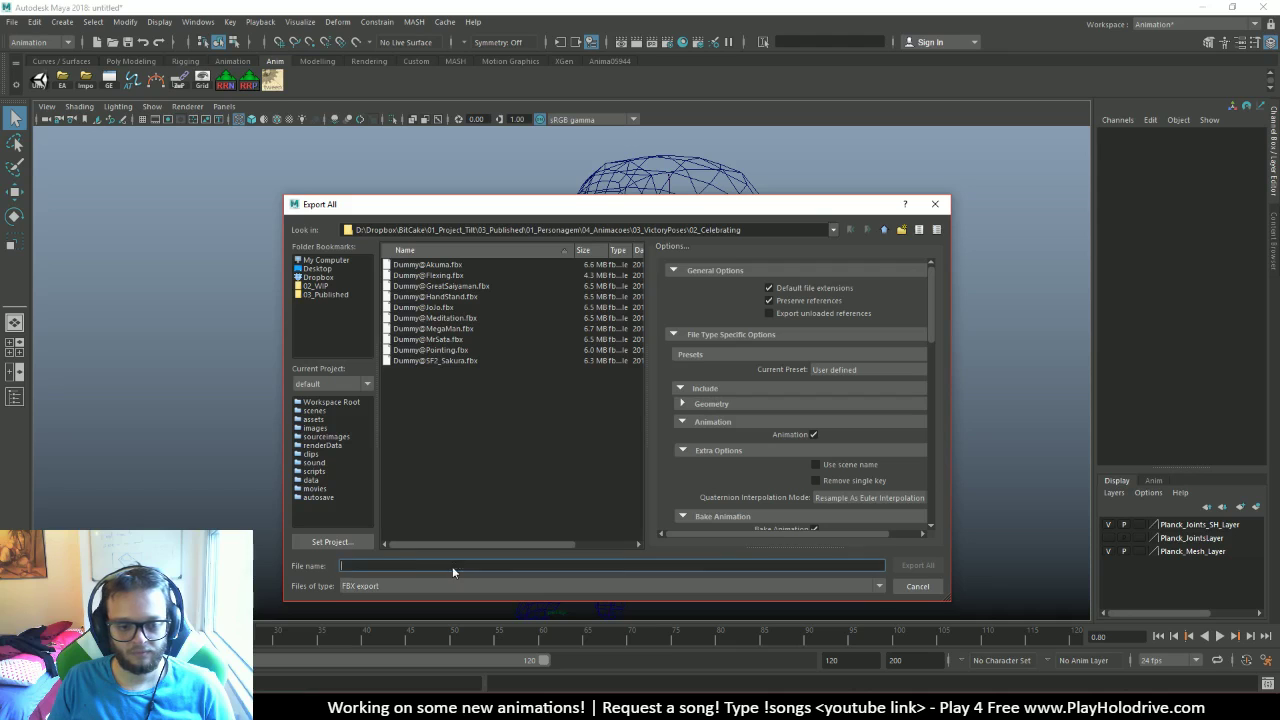
key("ctrl+v")
double_click(437, 308)
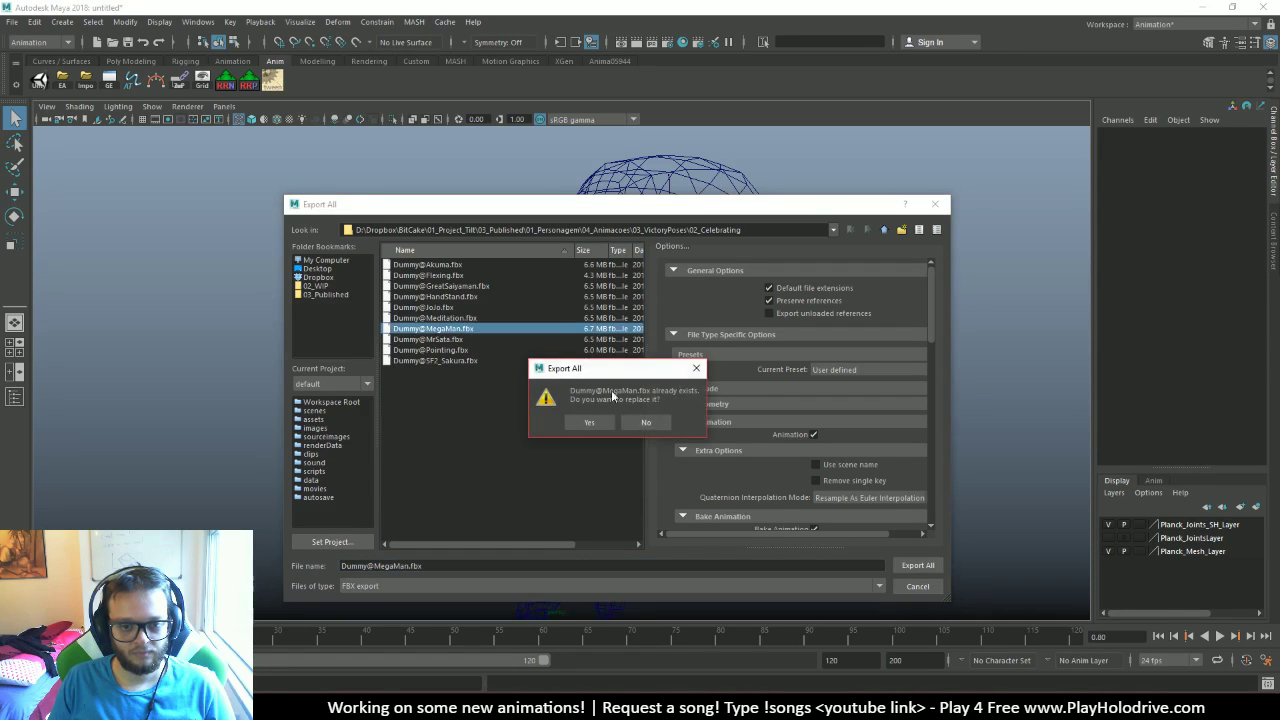
left_click(583, 420)
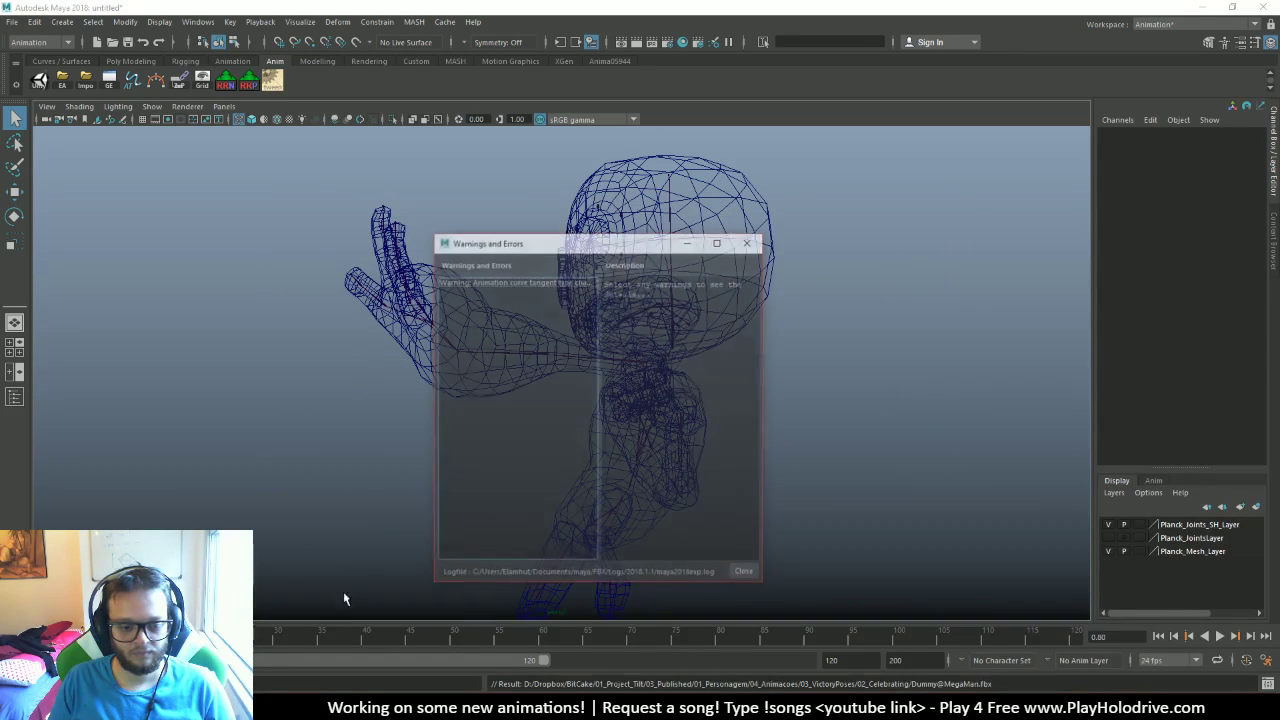
left_click(750, 242)
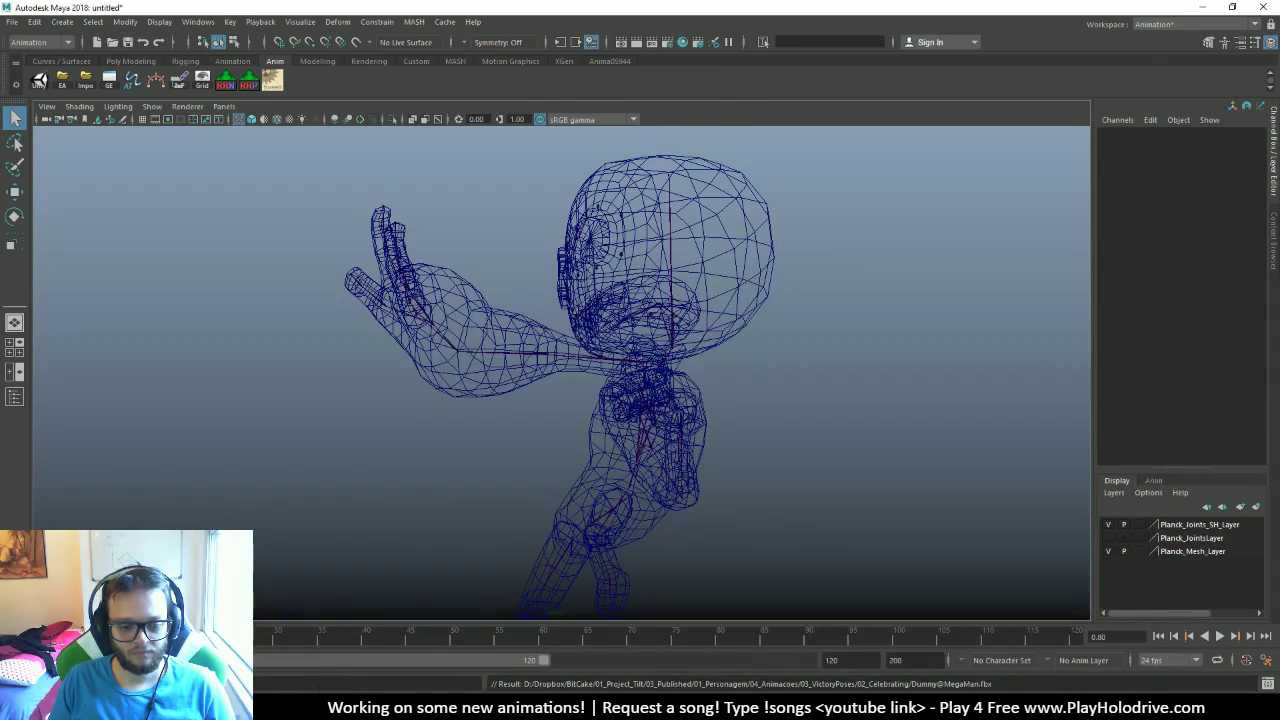
Switch back to Marmoset Toolbag and inspect the updated MegaMan pose's arms from the back and front
key("alt+Tab")
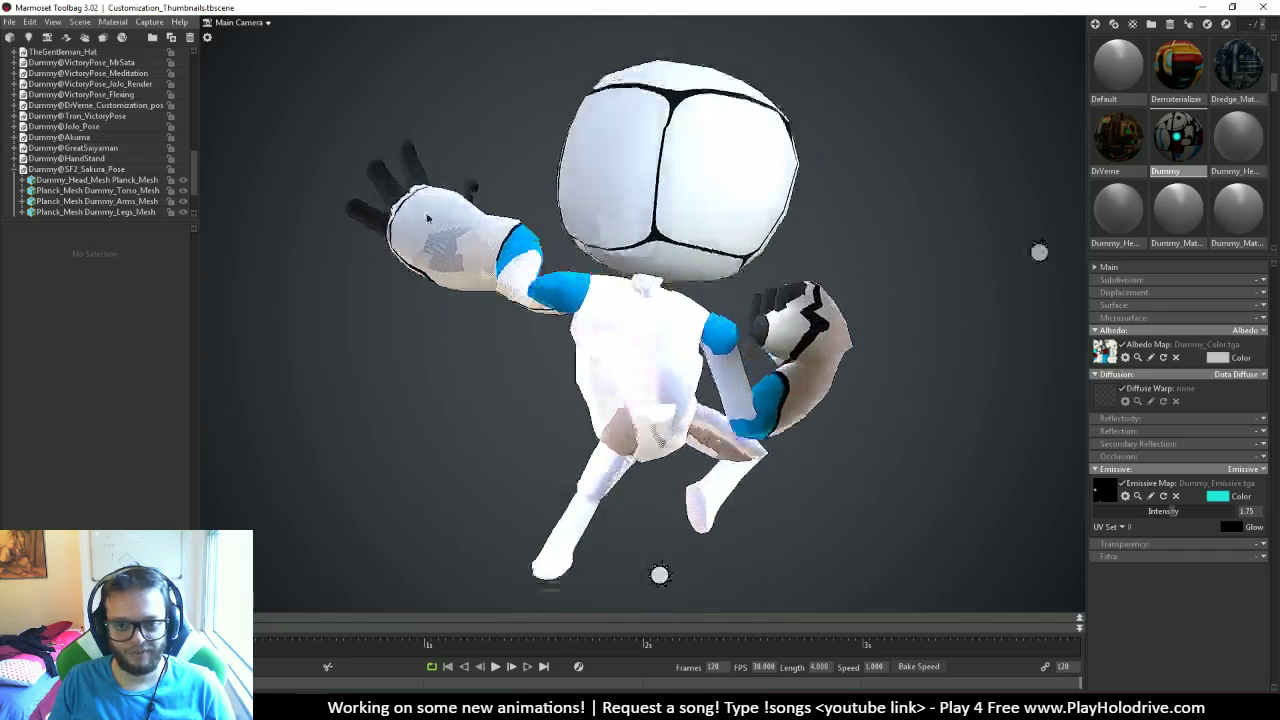
key("alt+Tab")
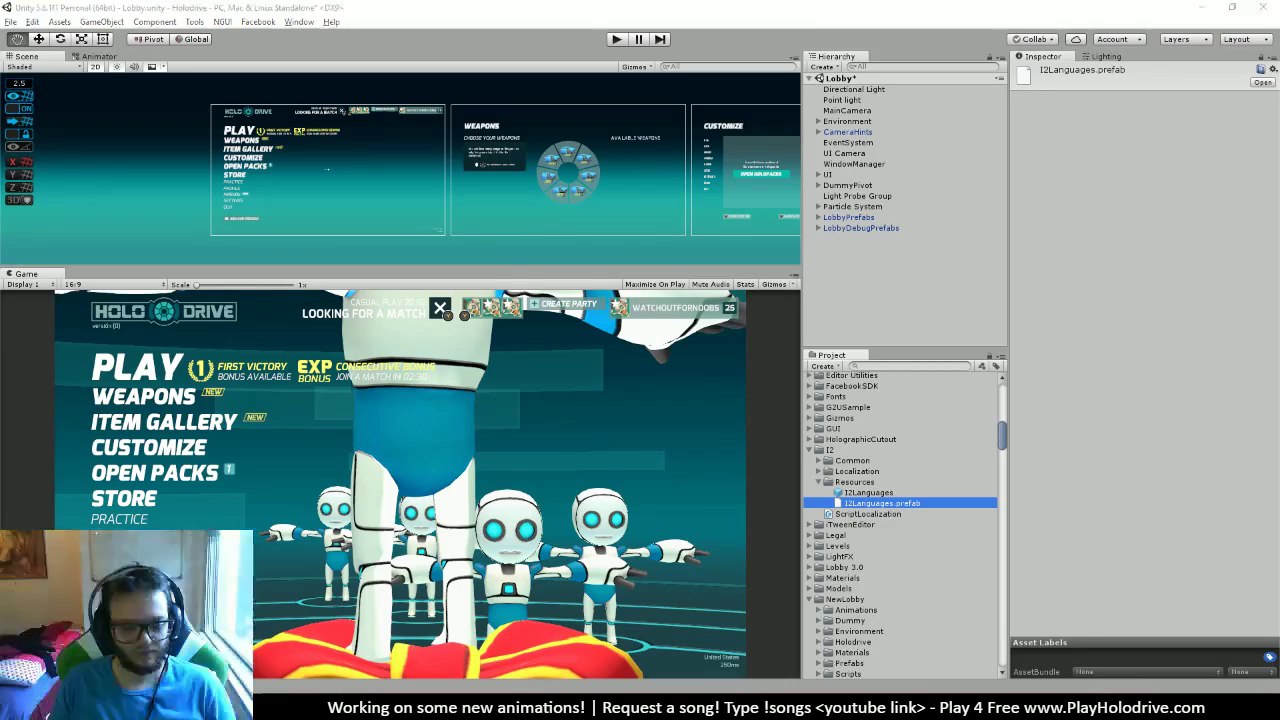
key("alt+Tab")
left_click_drag(826, 438, 538, 555)
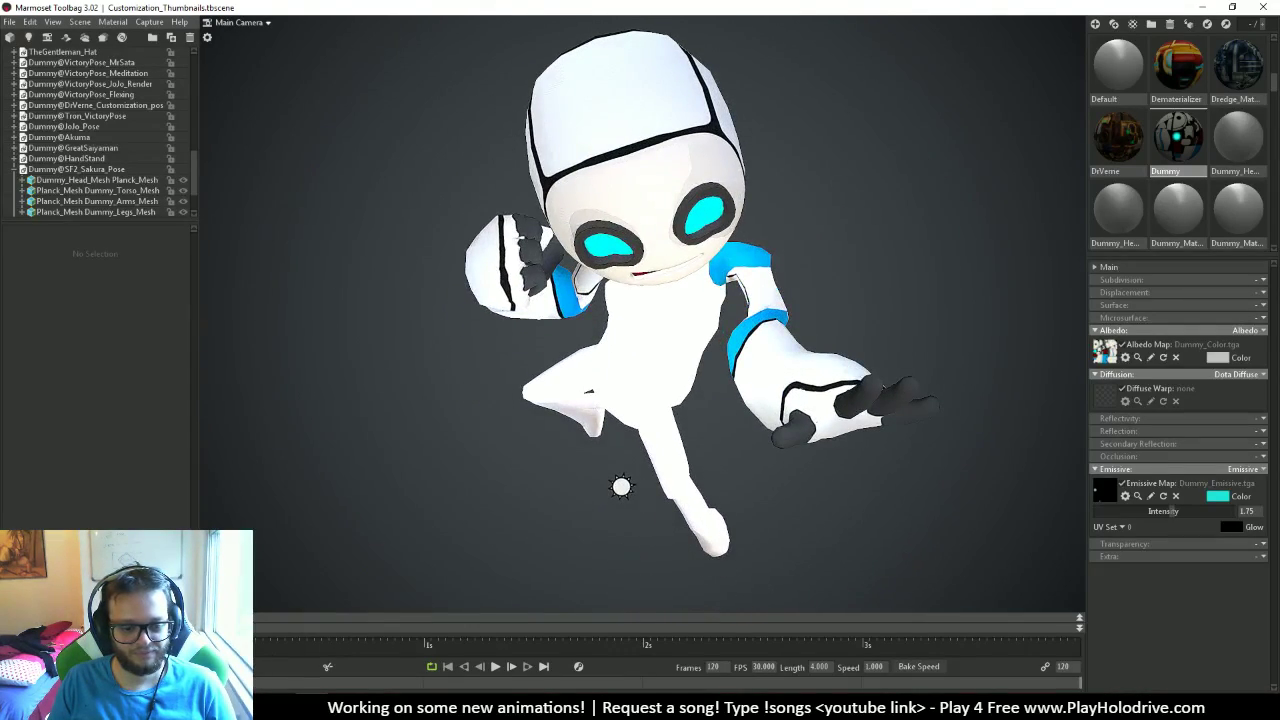
Switch back to Maya and select the character's root joint together with its entire joint hierarchy
key("alt+Tab")
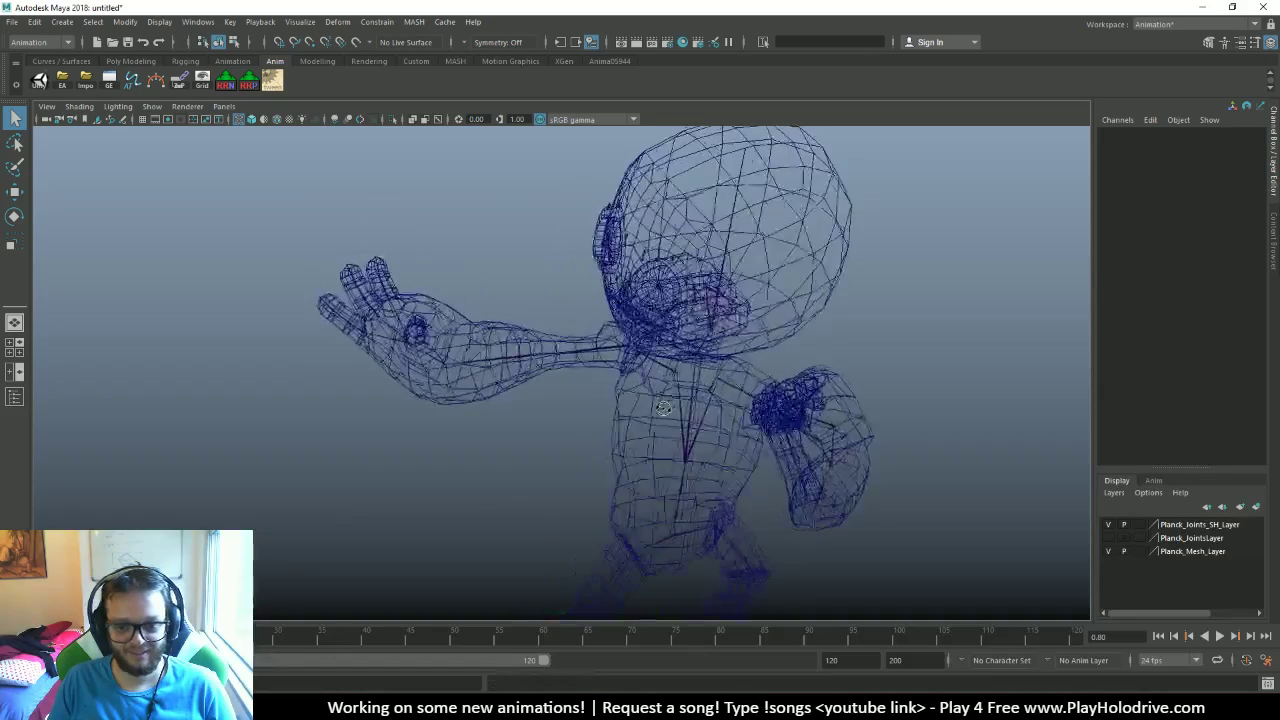
left_click(667, 386)
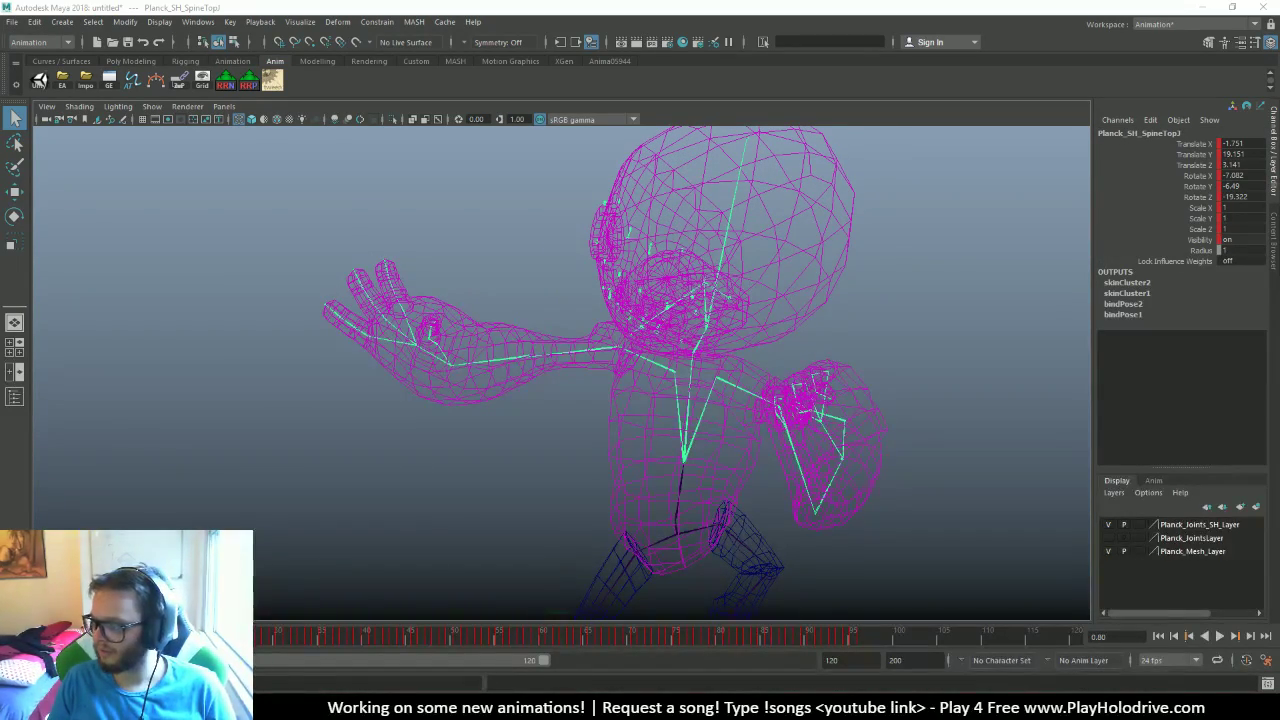
left_click(661, 371)
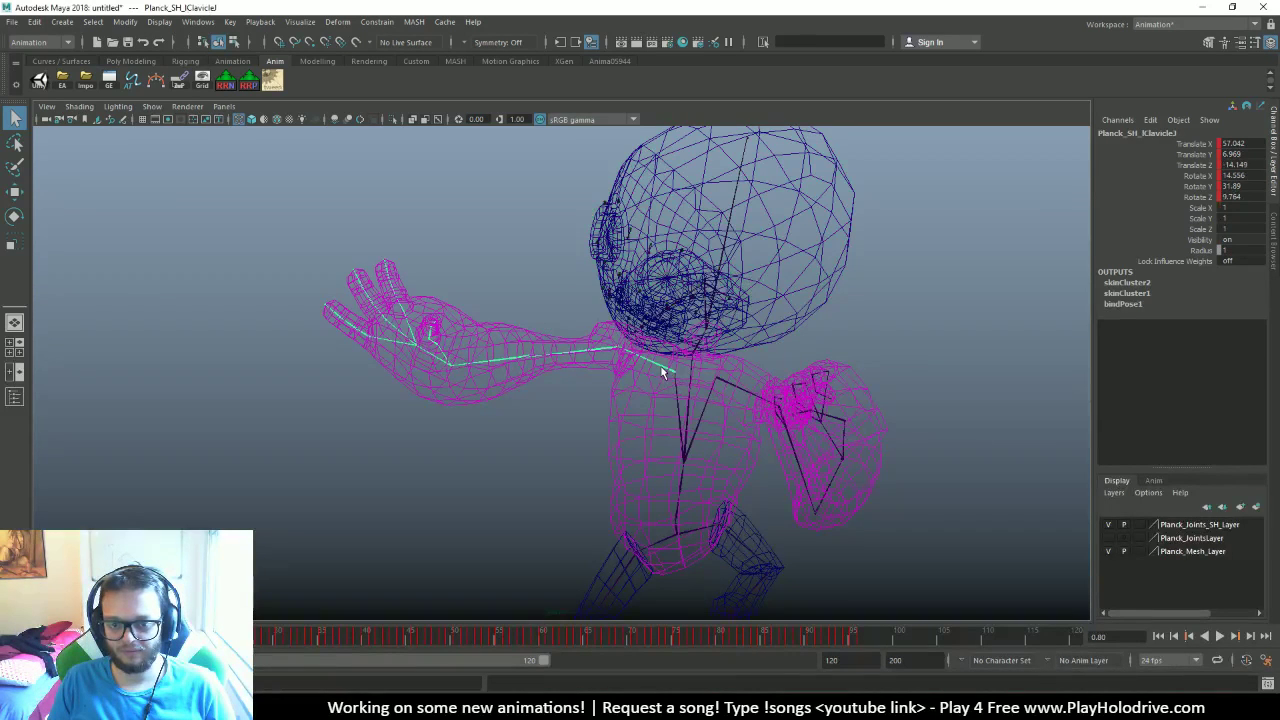
left_click(680, 466)
left_click(676, 499)
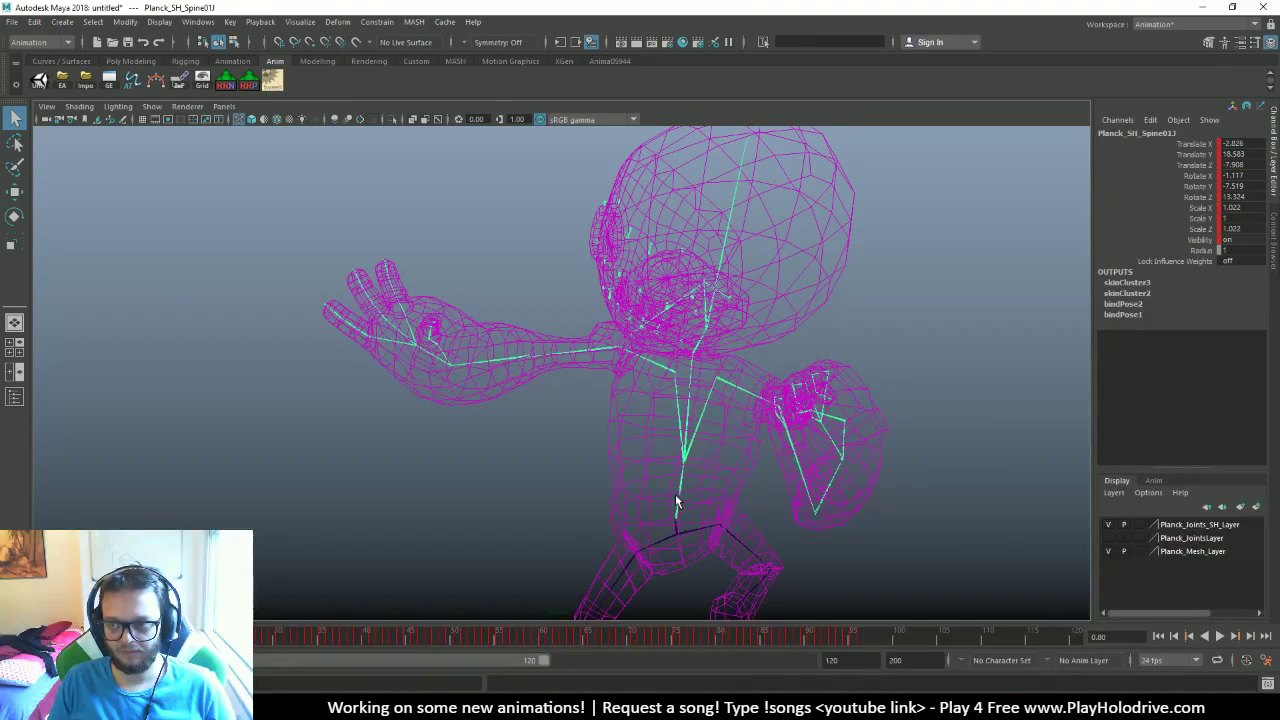
left_click(676, 522)
mouse_move(676, 522)
left_mouse_down("alt")
mouse_move(823, 551)
mouse_move(943, 549)
mouse_move(852, 426)
mouse_move(665, 541)
left_mouse_up("alt")
left_click(416, 678)
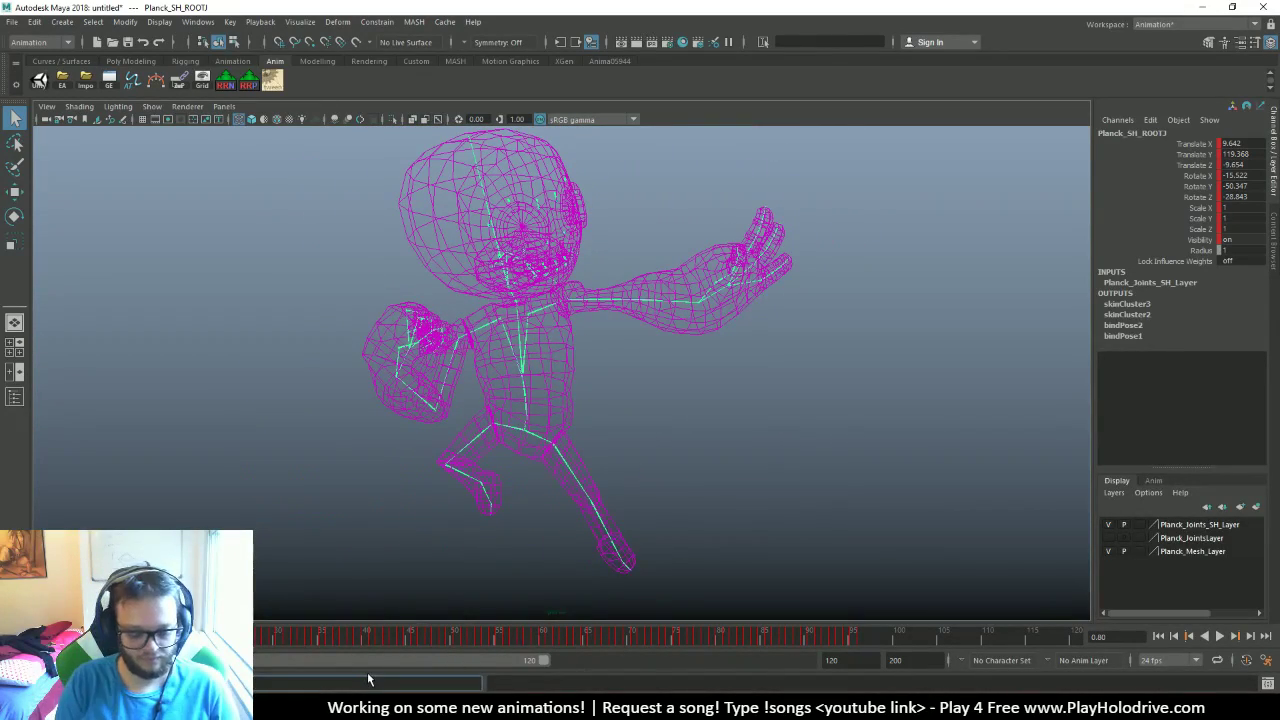
key("Return")
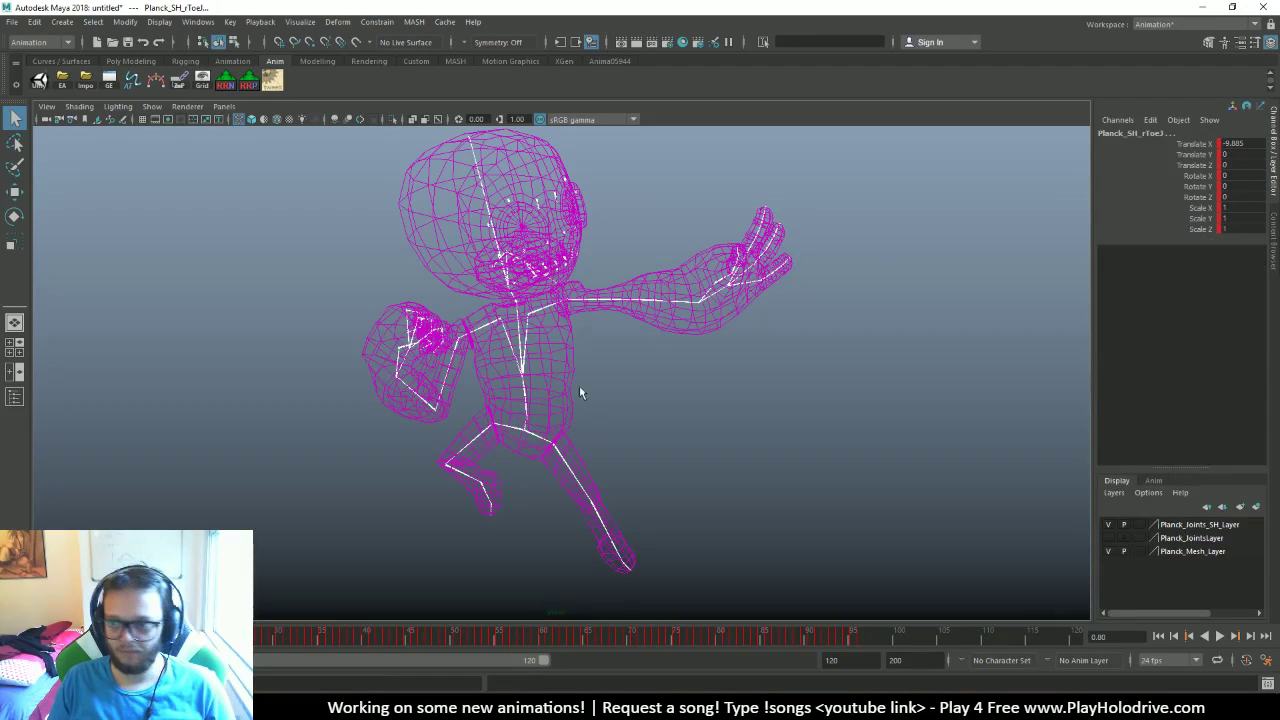
Break the connections on Scale X, Y and Z for all joints in the hierarchy and set the three scales to 1
left_click_drag(1200, 208, 1205, 229)
right_click(1205, 229)
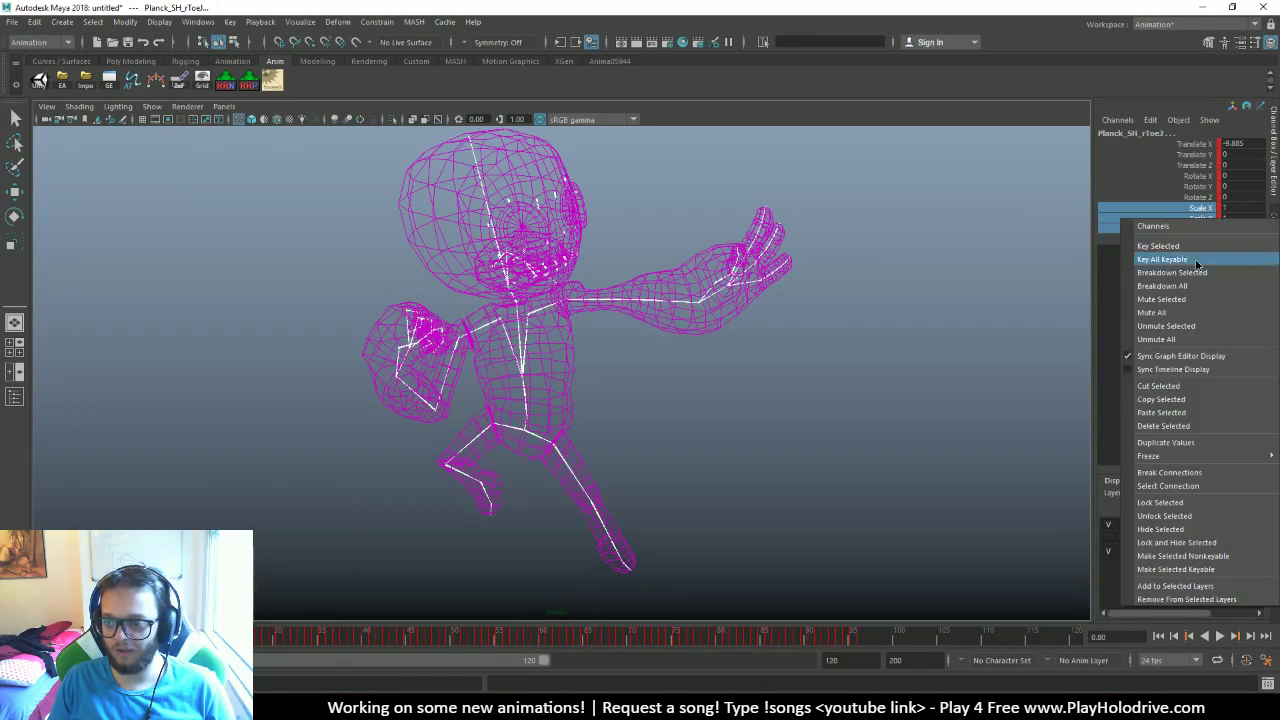
left_click(1211, 471)
left_click(1240, 229)
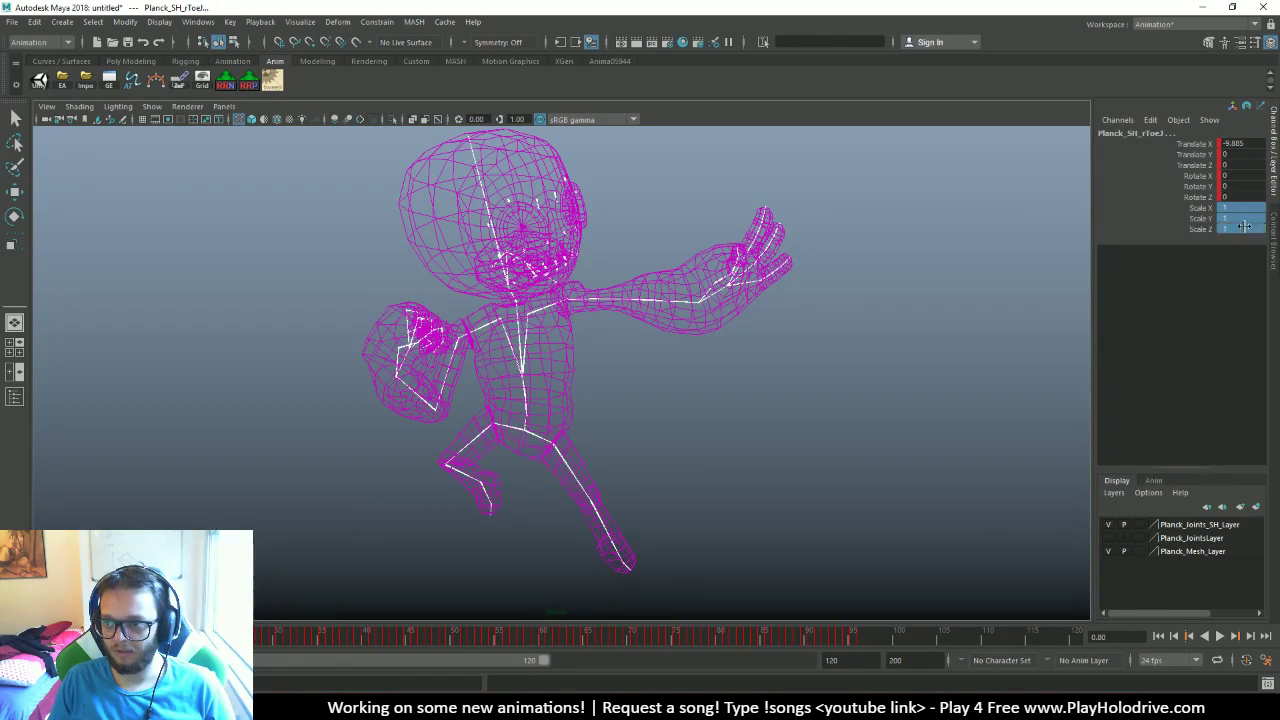
key("Return")
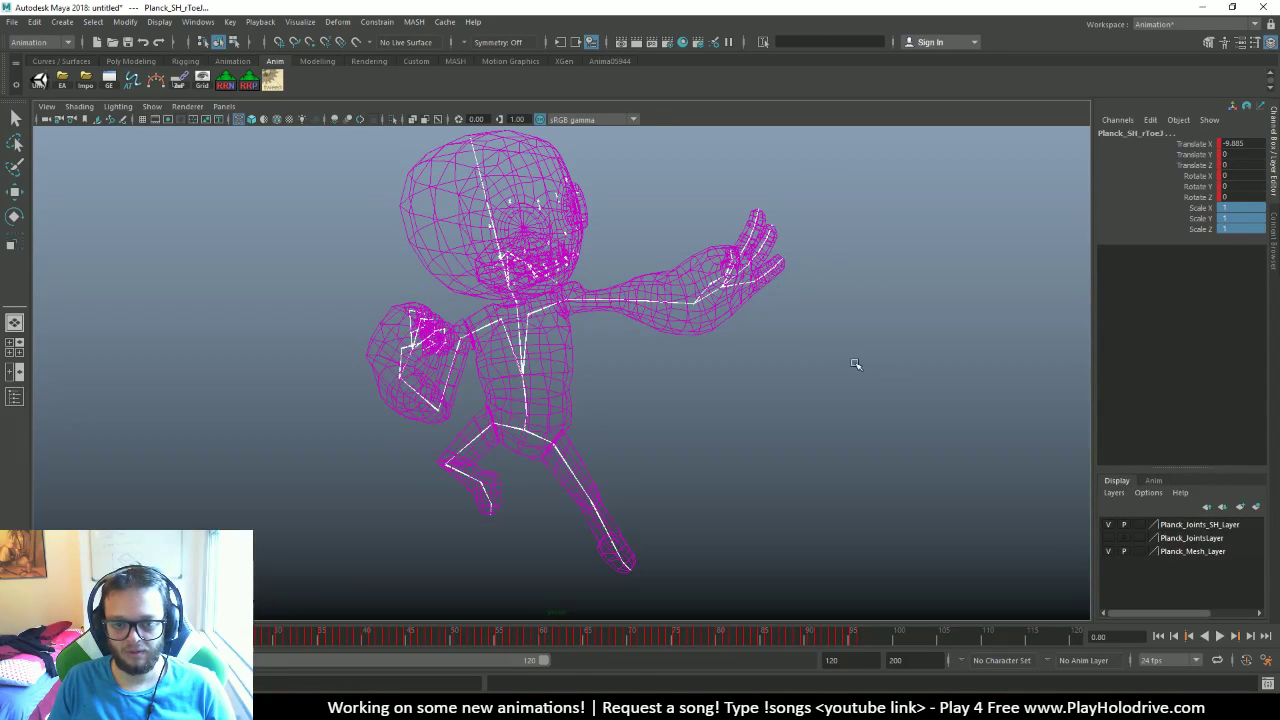
Display the character shaded with textures, inspect the pose from the front, and clear the selection
key("5")
key("3")
key("5")
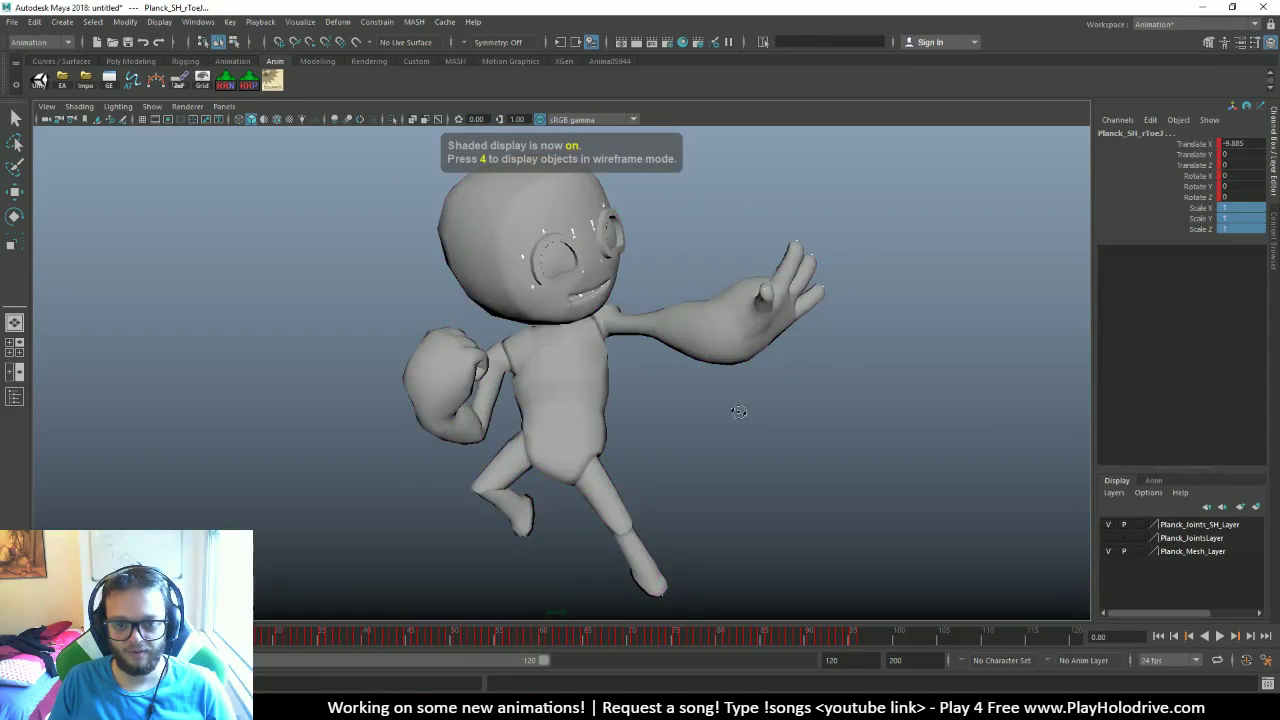
key("6")
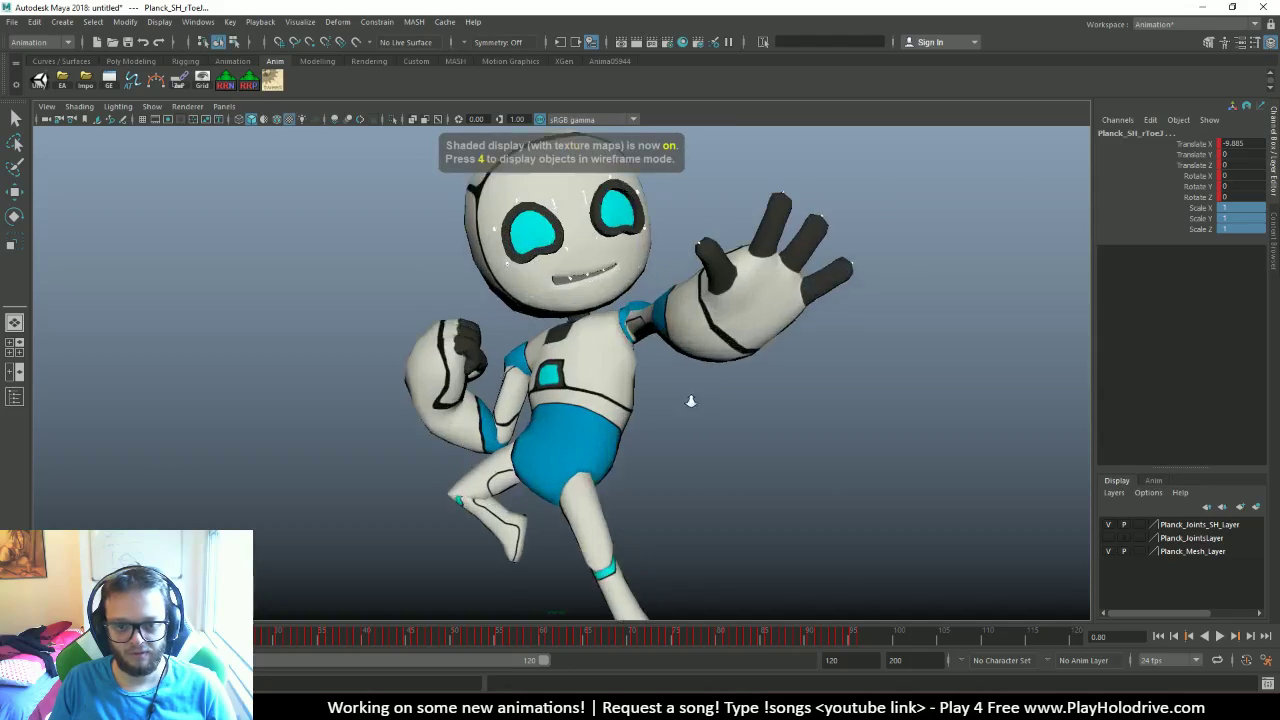
mouse_move(693, 401)
left_mouse_down("alt")
mouse_move(734, 400)
mouse_move(711, 428)
mouse_move(660, 439)
mouse_move(677, 434)
mouse_move(653, 400)
left_mouse_up("alt")
key("q")
left_click(677, 434)
scroll(680, 417, "down", 3)
left_click(68, 84)
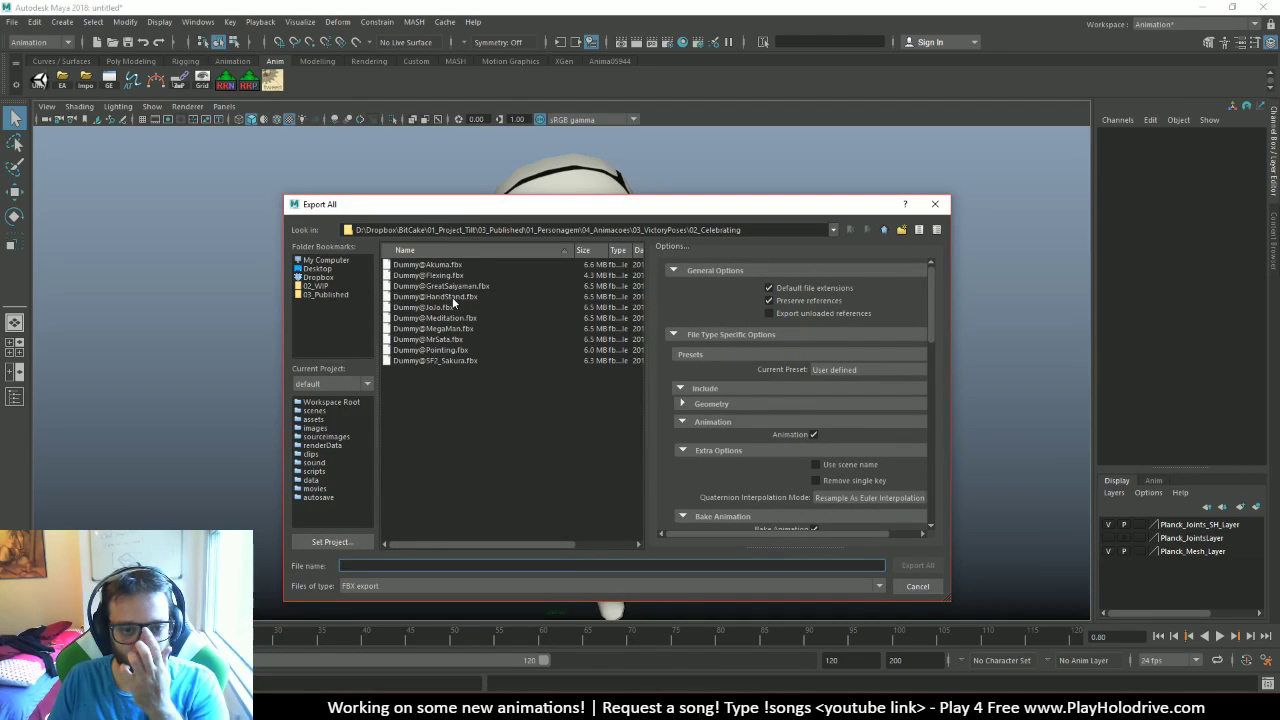
double_click(466, 330)
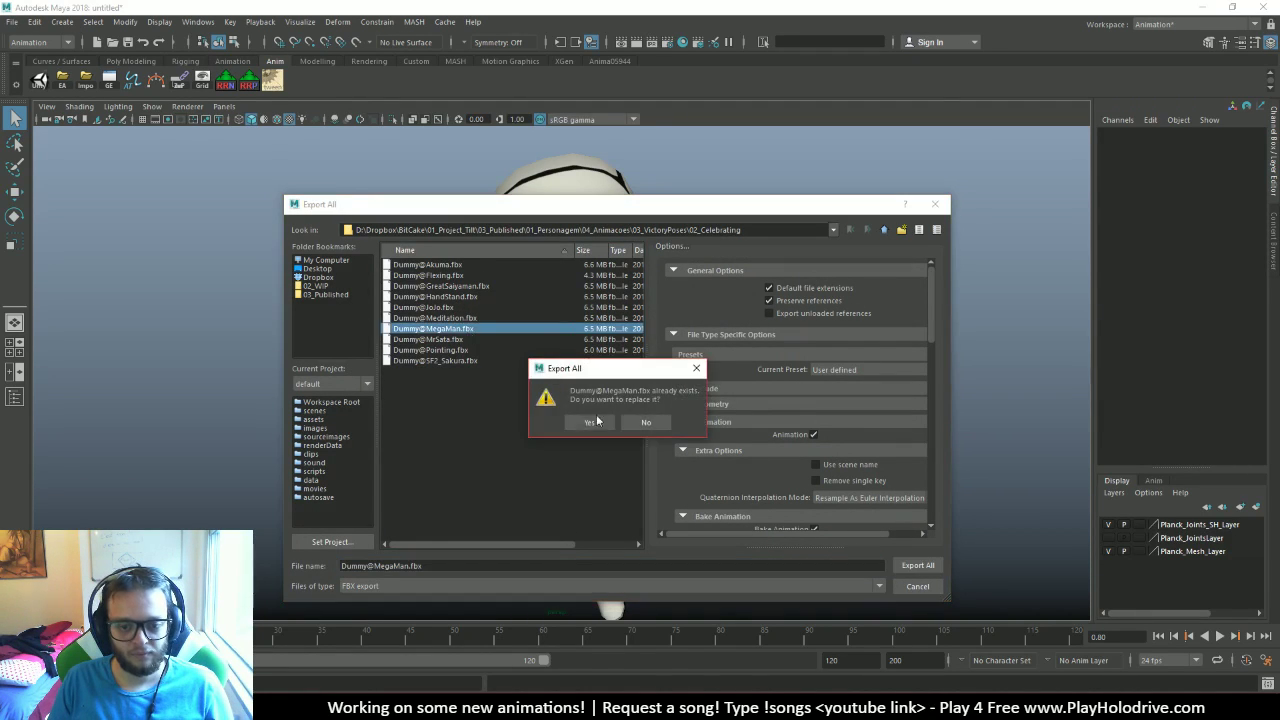
left_click(594, 421)
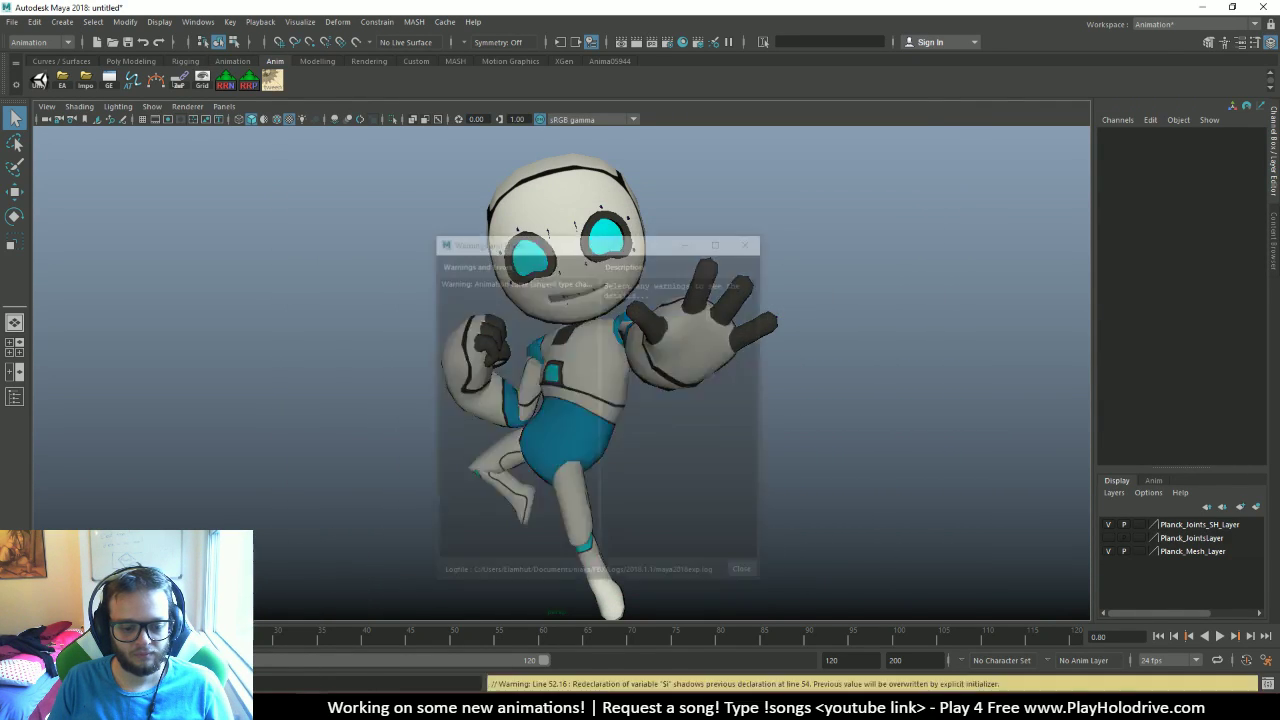
Switch to Marmoset Toolbag, turn off Cast Shadows for the Dummy@MegaMan meshes, and briefly play back the animation
key("alt+Tab")
left_click_drag(530, 338, 704, 229)
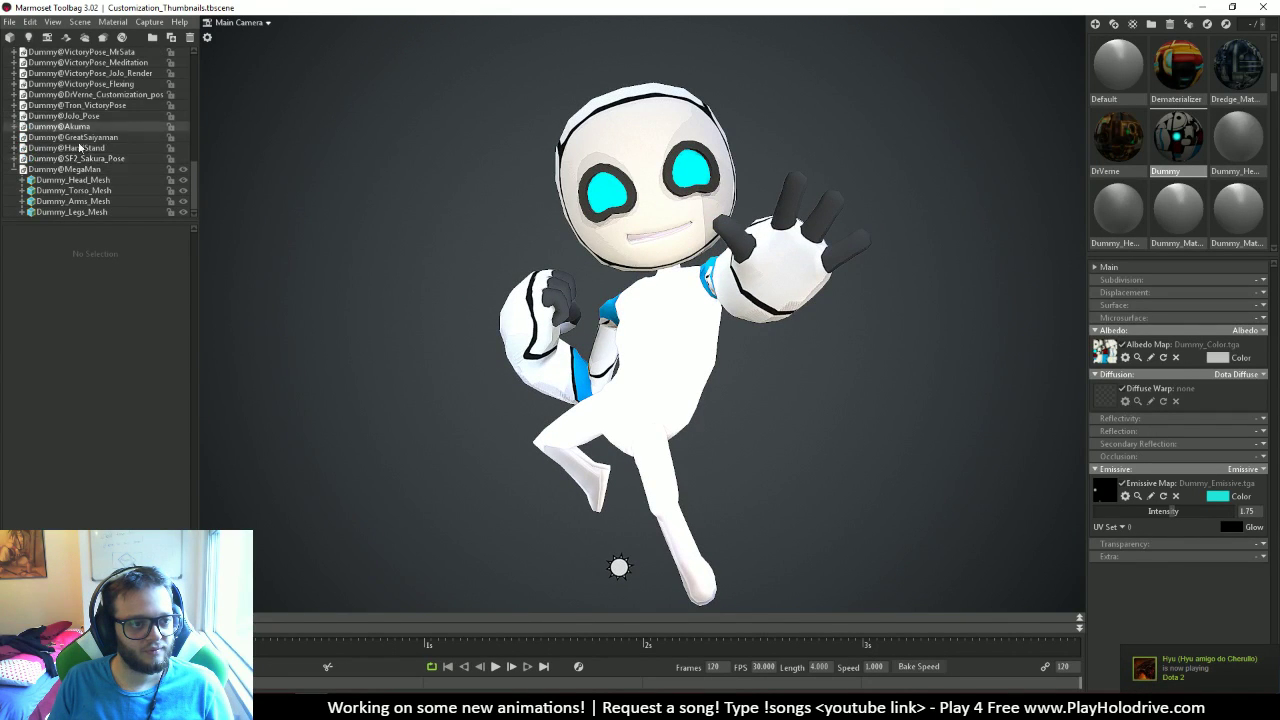
left_click(118, 180)
left_click(123, 190)
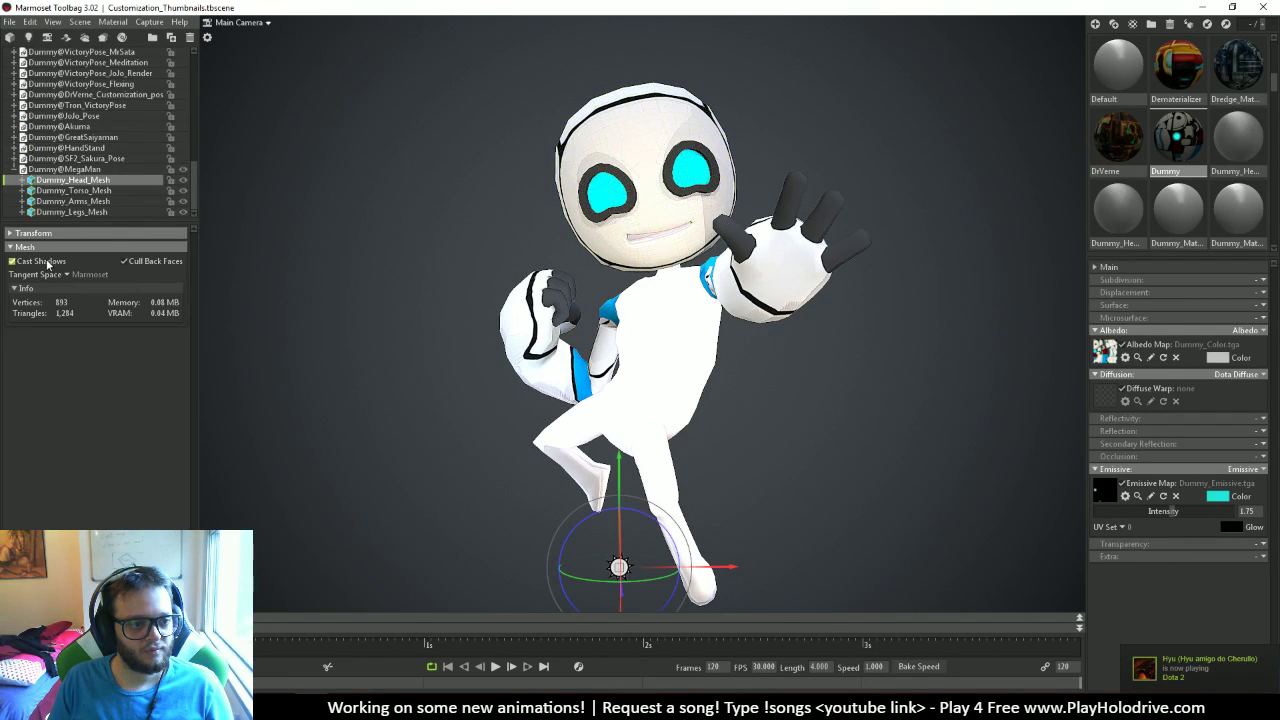
key("Down")
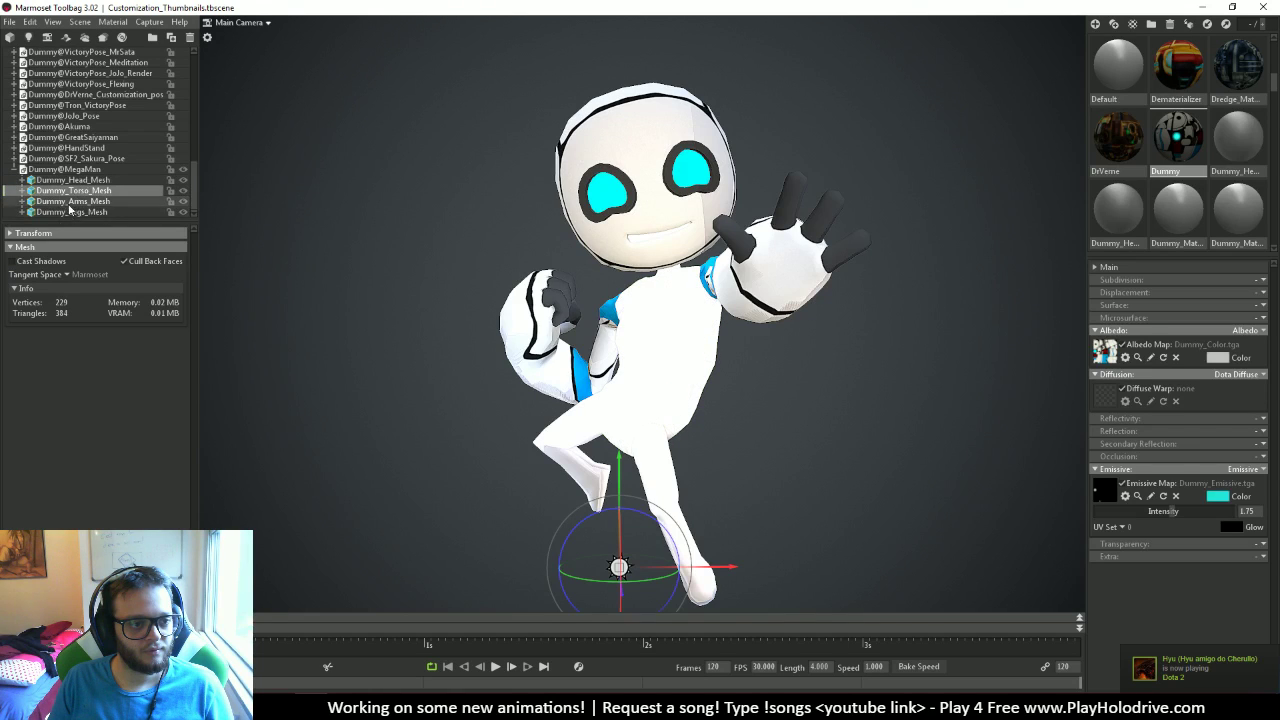
key("Down")
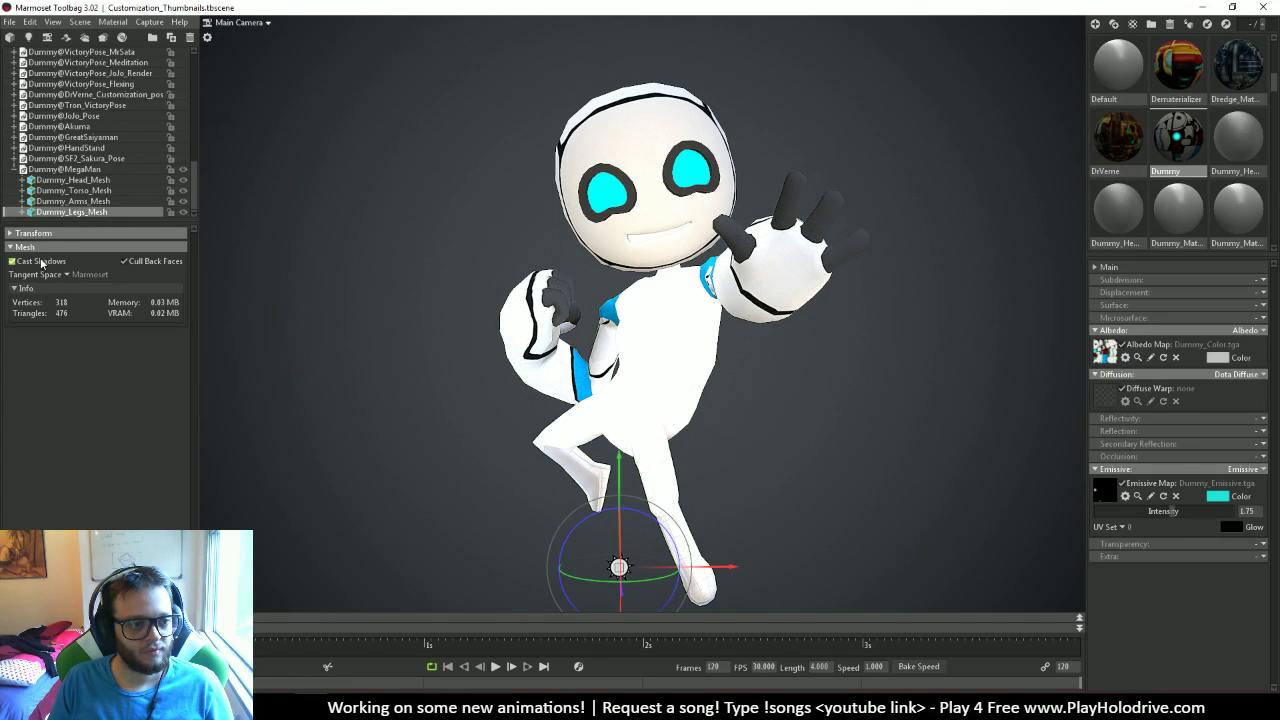
left_click(42, 262)
key("space")
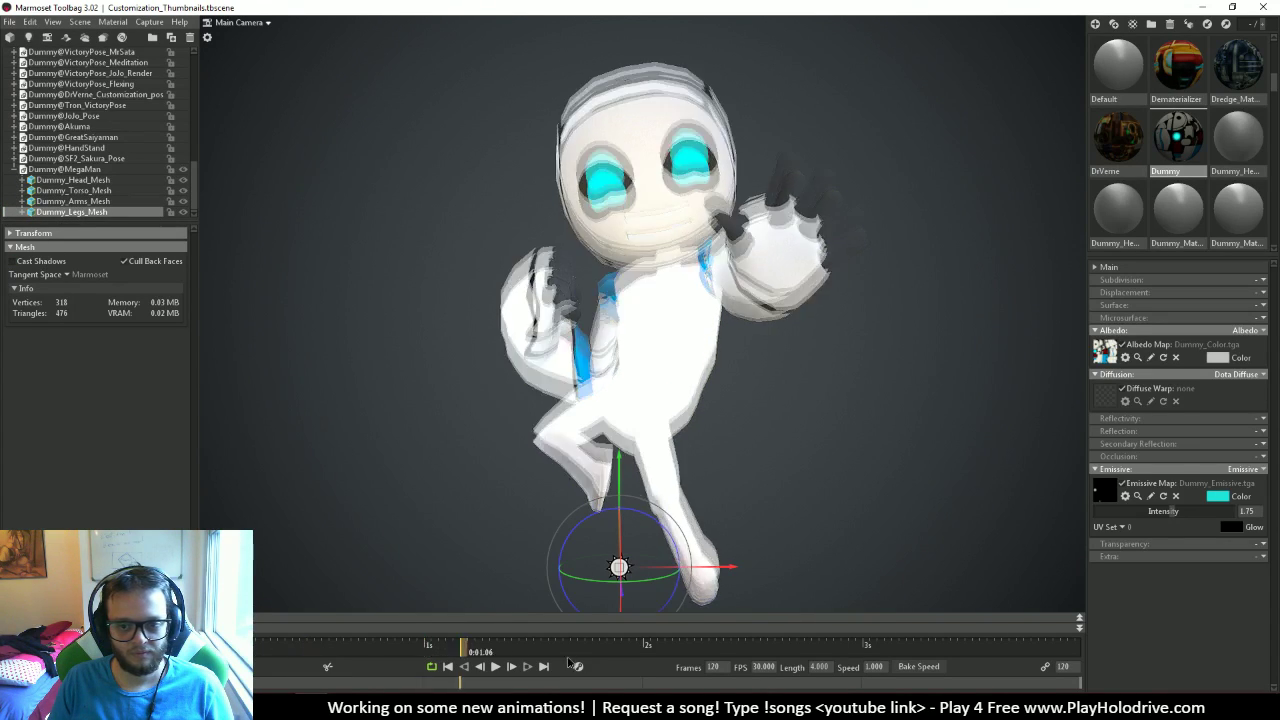
key("space")
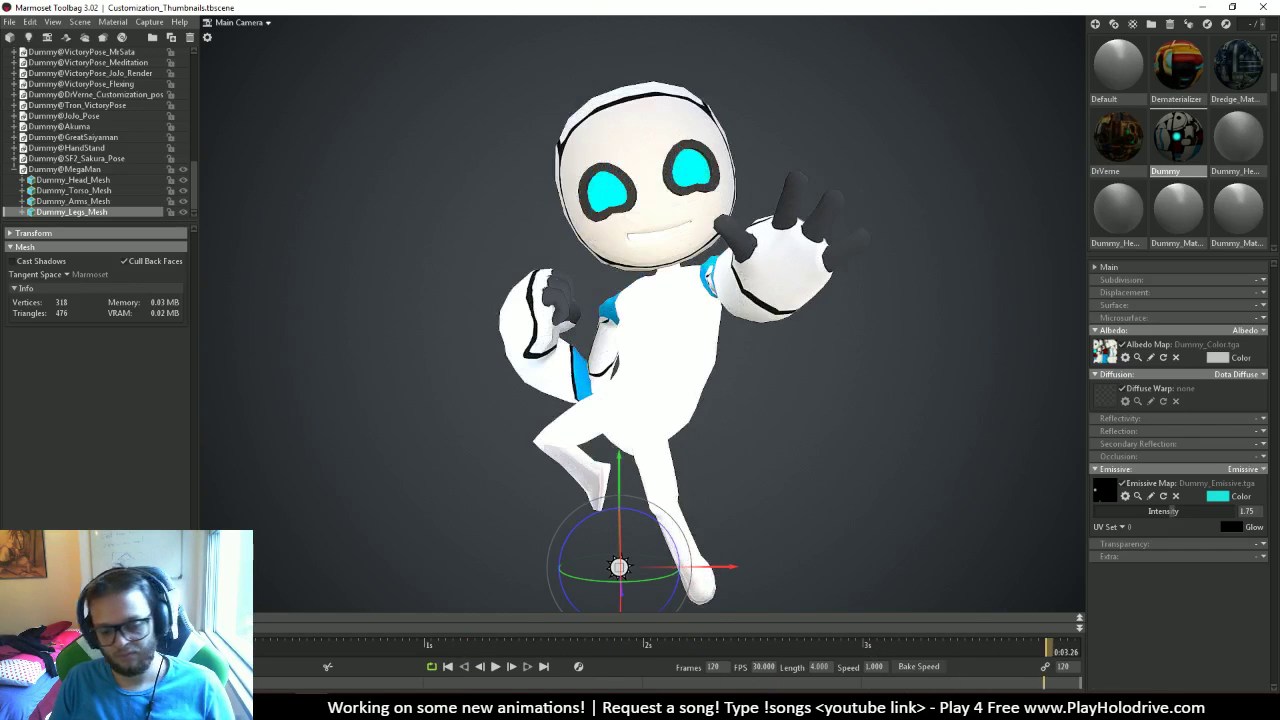
Return to Maya, dismiss the export warnings, and set the animation end frame to 120
key("alt+Tab")
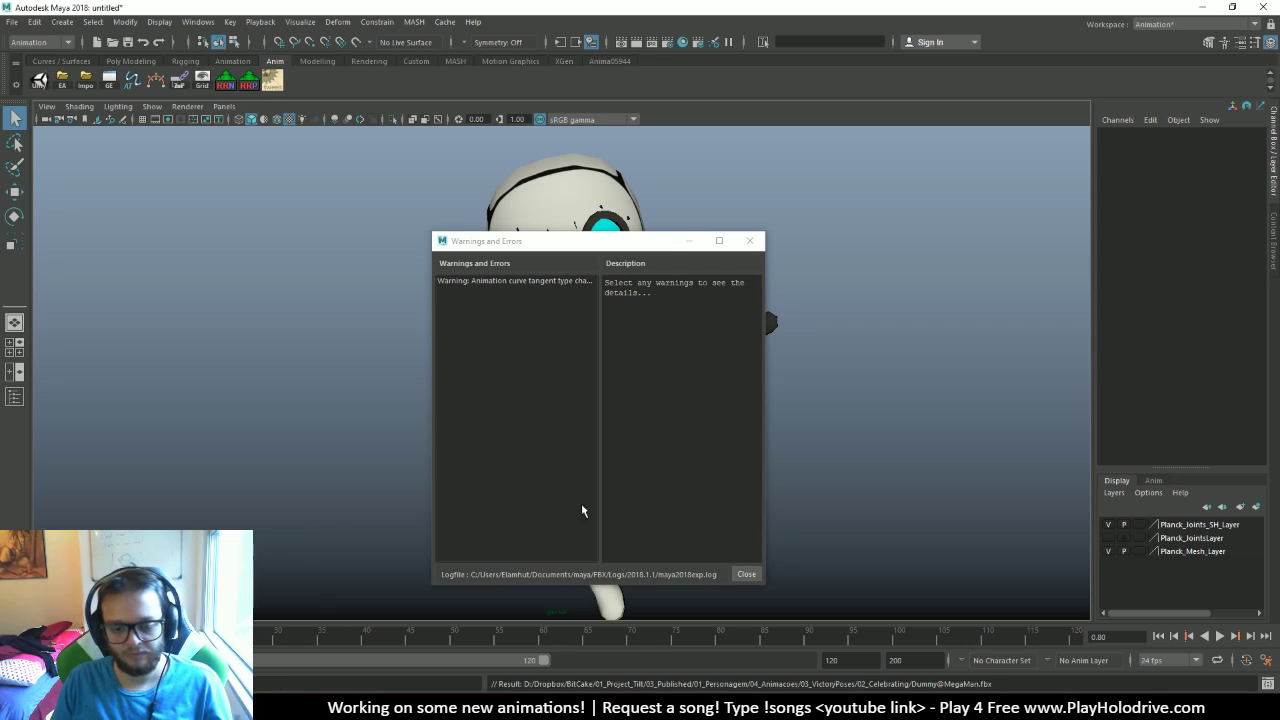
left_click(751, 240)
double_click(912, 660)
type("120")
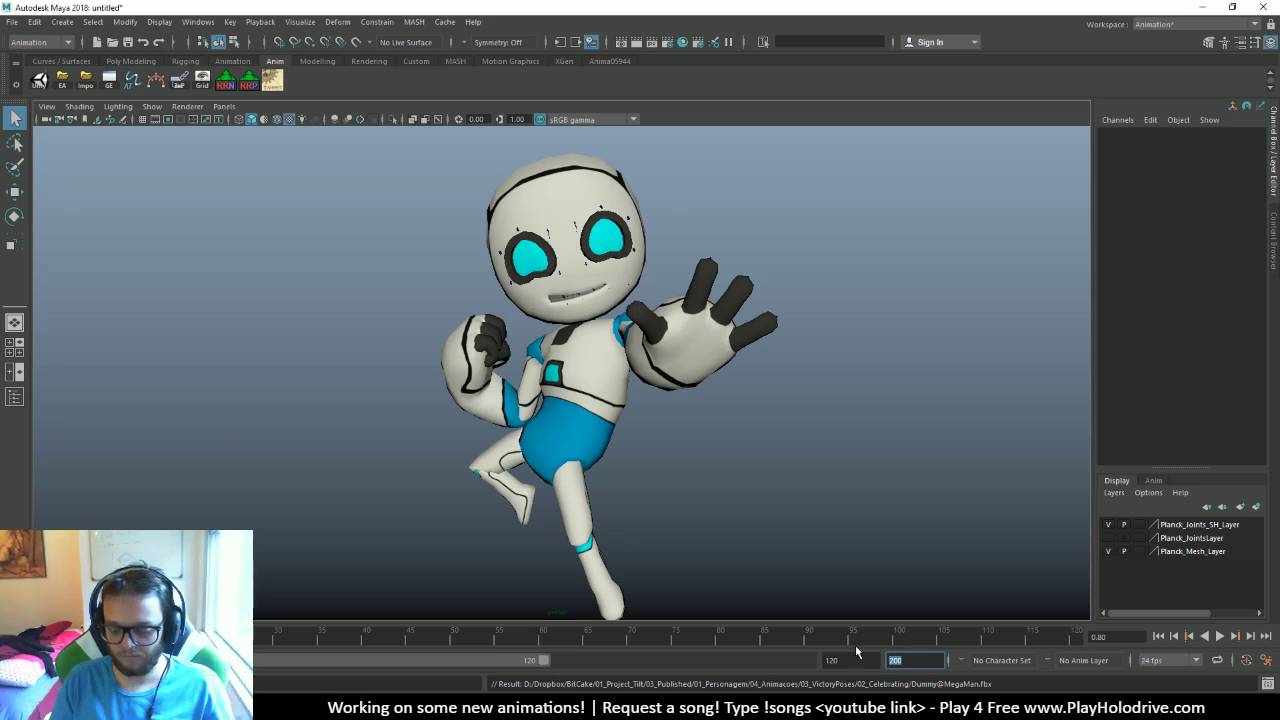
key("Return")
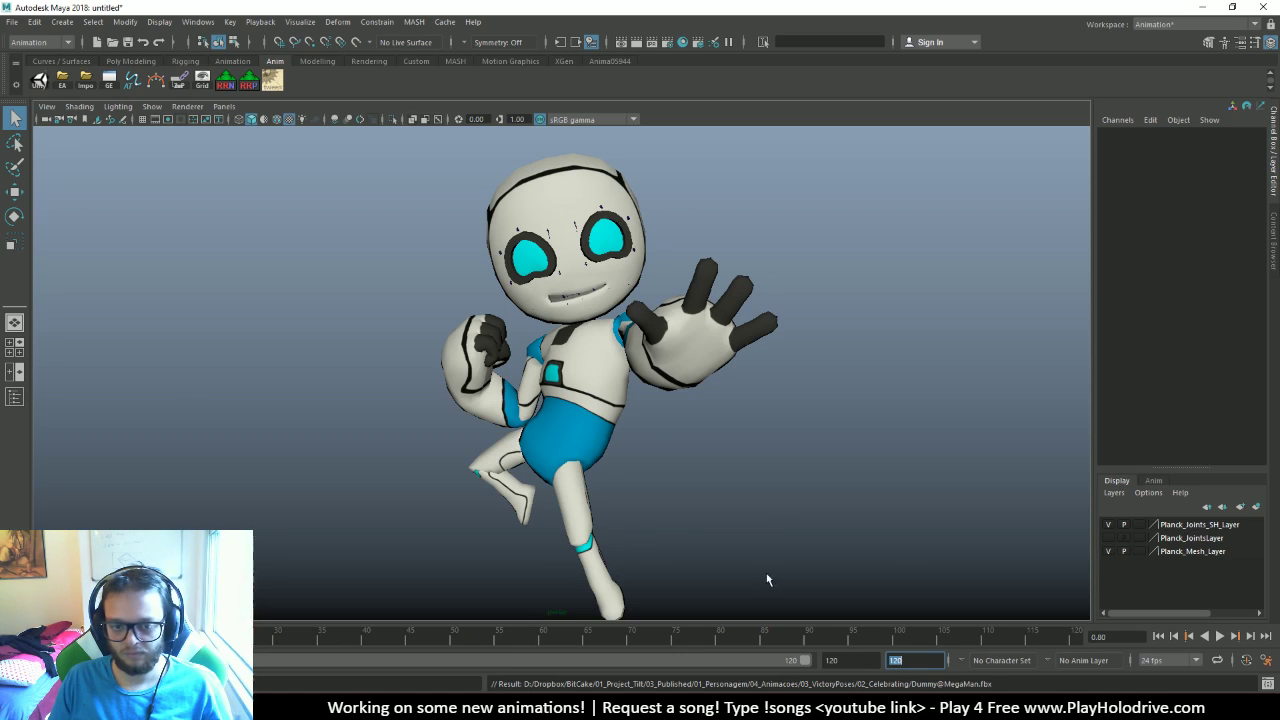
scroll(277, 274, "down", 2)
left_click(63, 80)
scroll(821, 437, "down", 3)
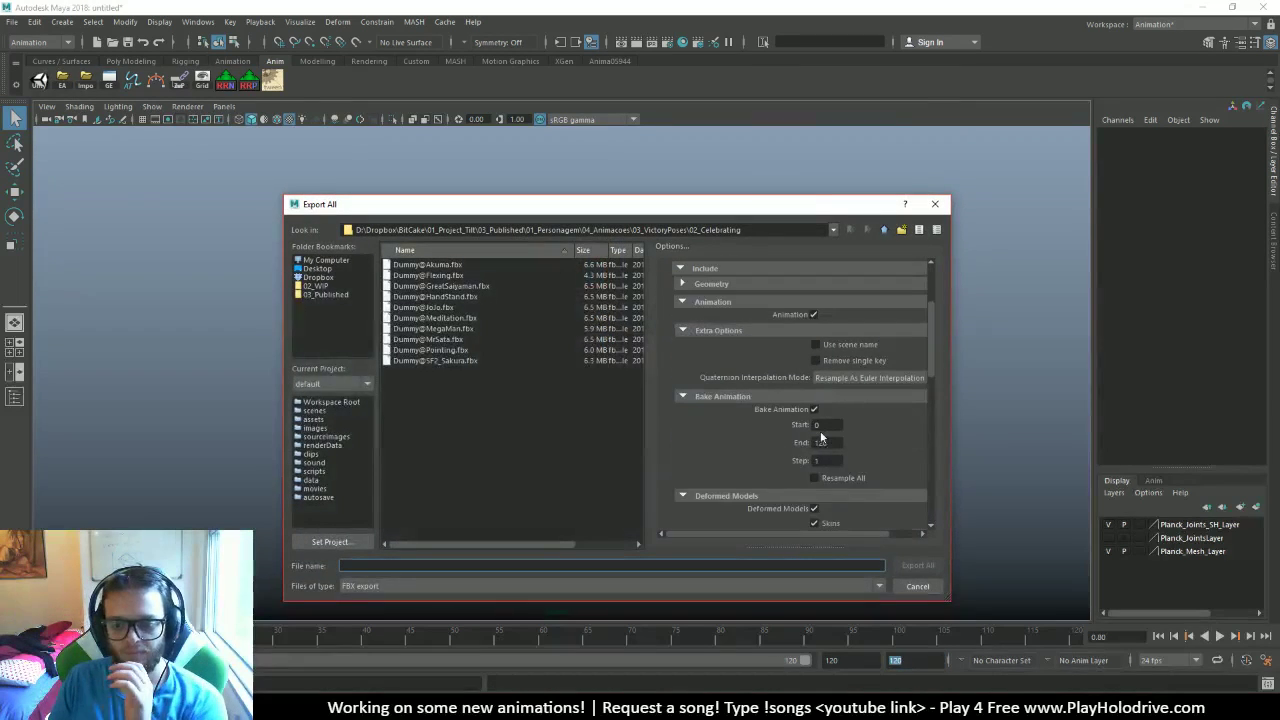
left_click(464, 360)
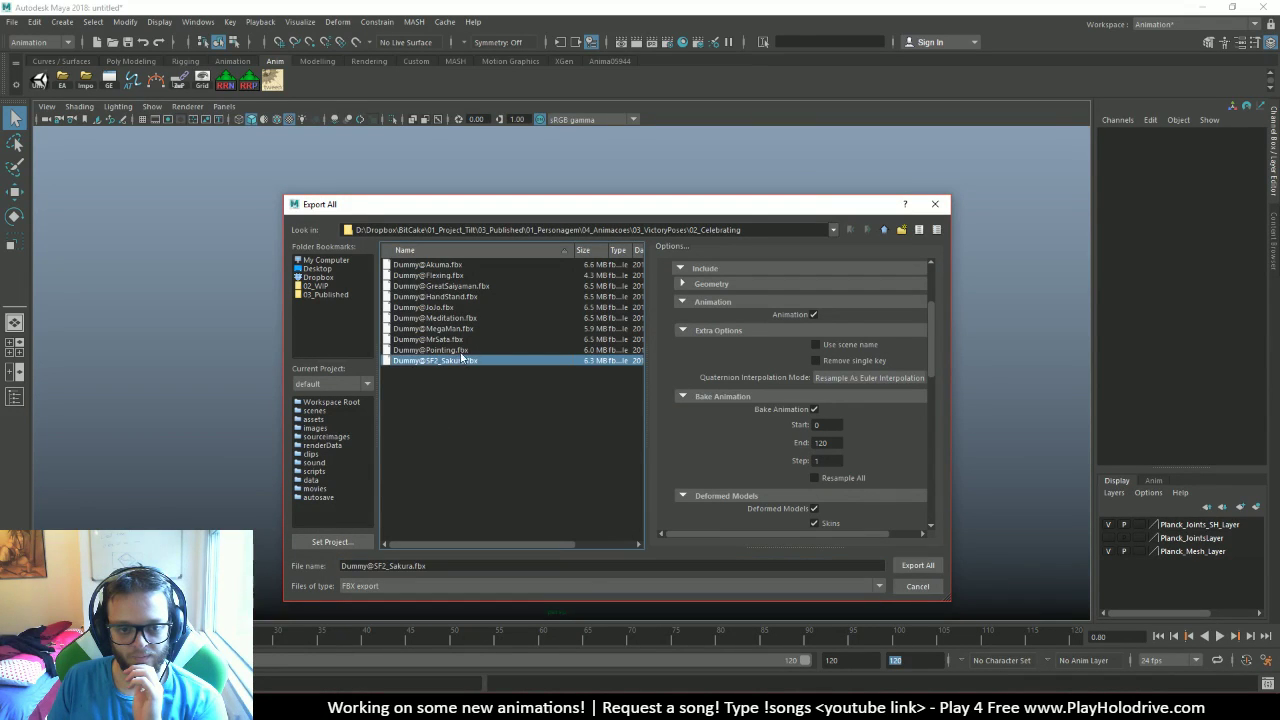
double_click(468, 330)
left_click(588, 416)
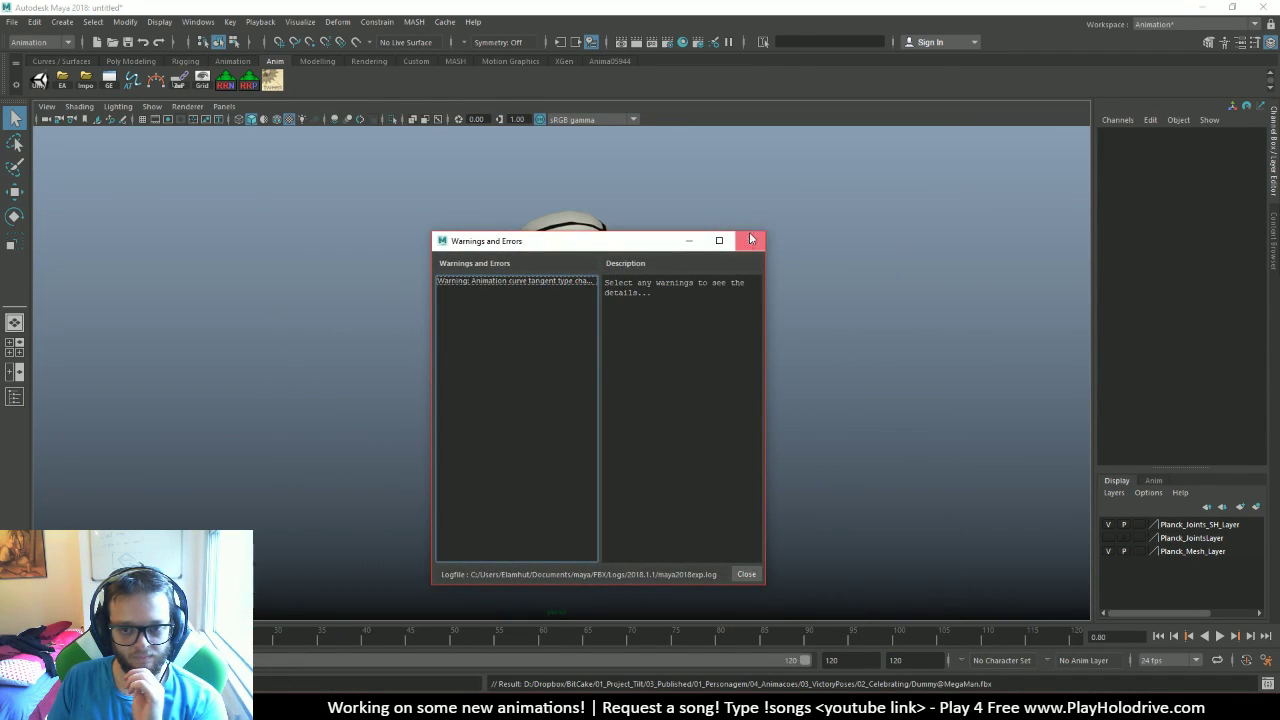
left_click(750, 240)
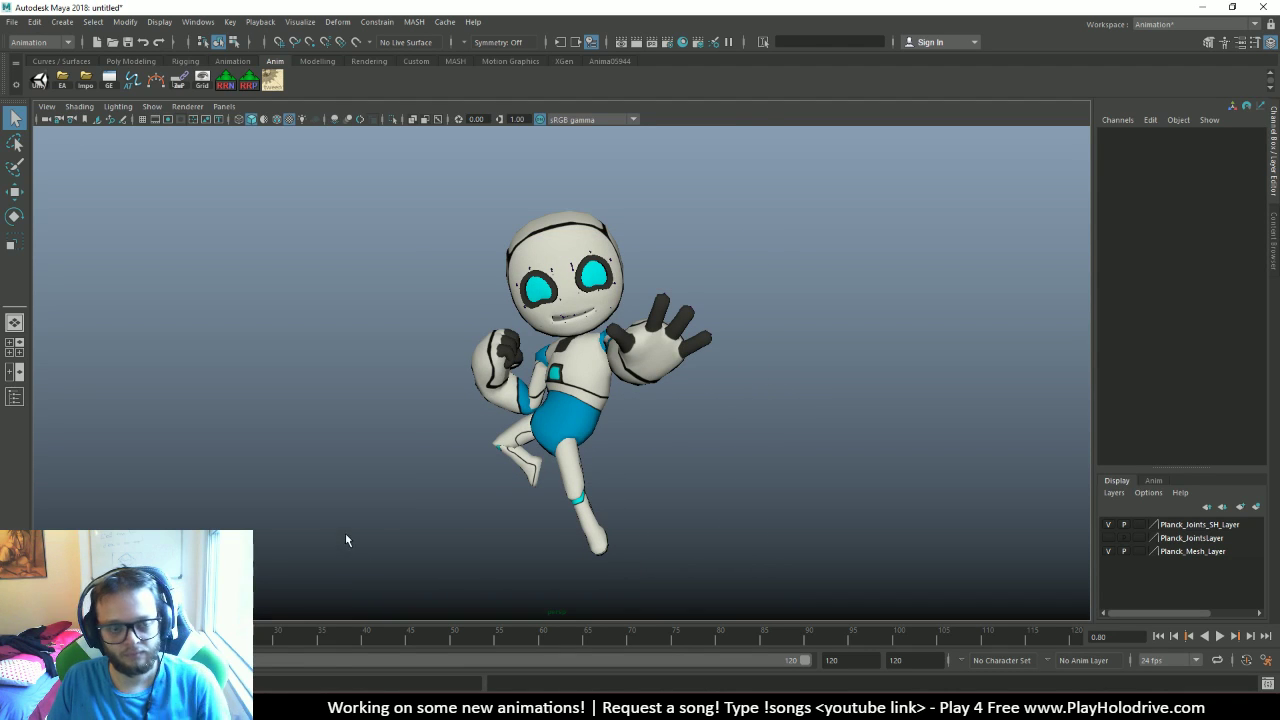
Switch to Marmoset Toolbag, apply the Dummy material to MegaMan's torso and legs, and view the full pose from the front
key("alt+Tab")
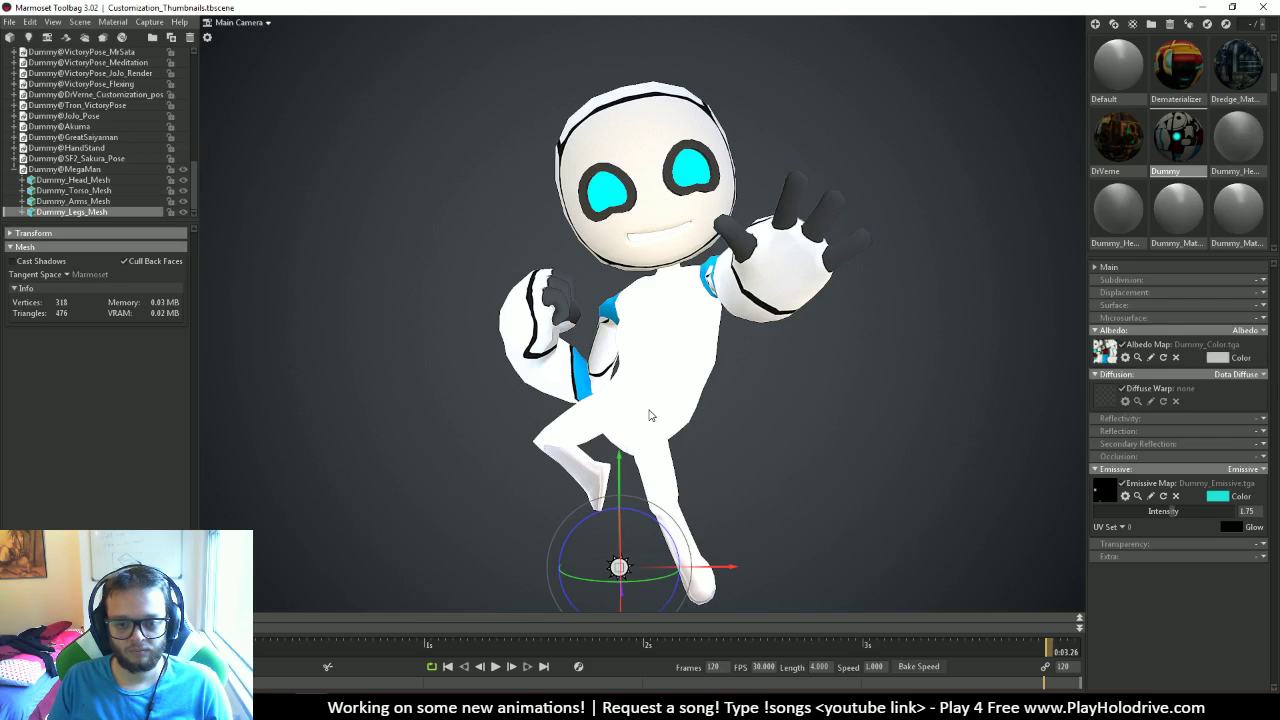
left_click_drag(709, 342, 700, 312)
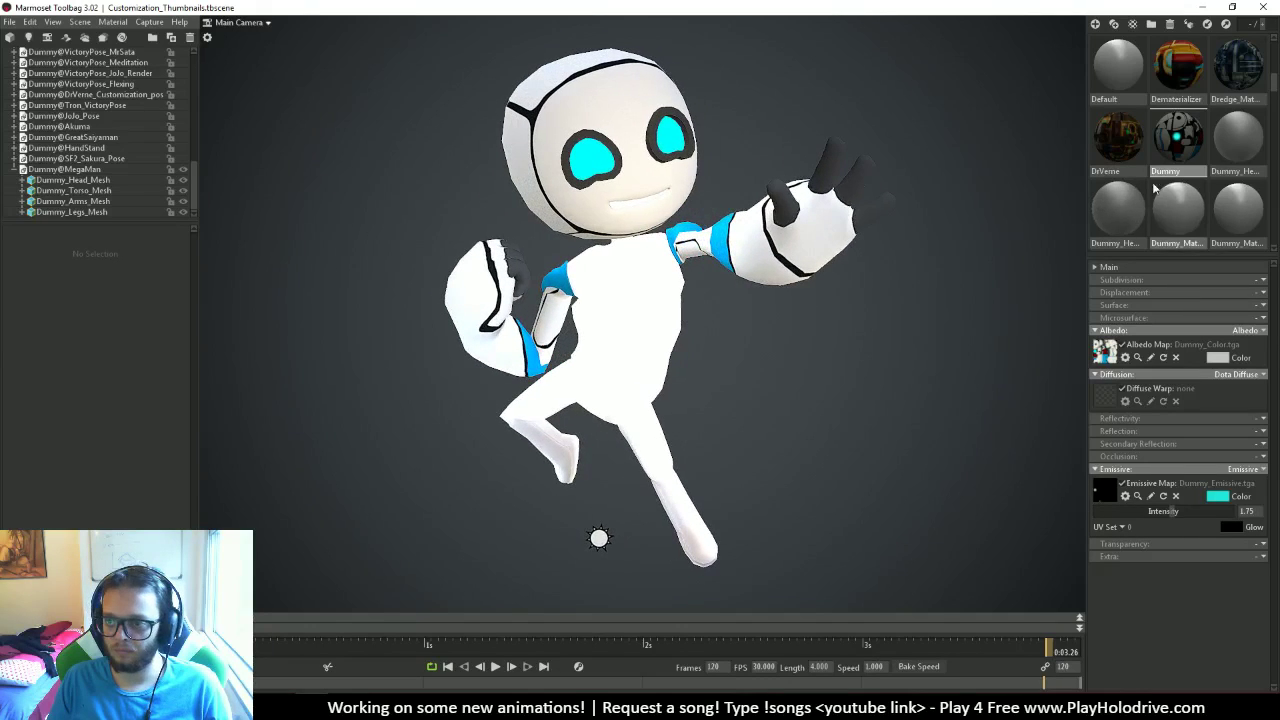
left_click_drag(1178, 138, 621, 320)
left_click_drag(1178, 138, 647, 452)
left_click_drag(1004, 270, 763, 357)
scroll(731, 317, "down", 3)
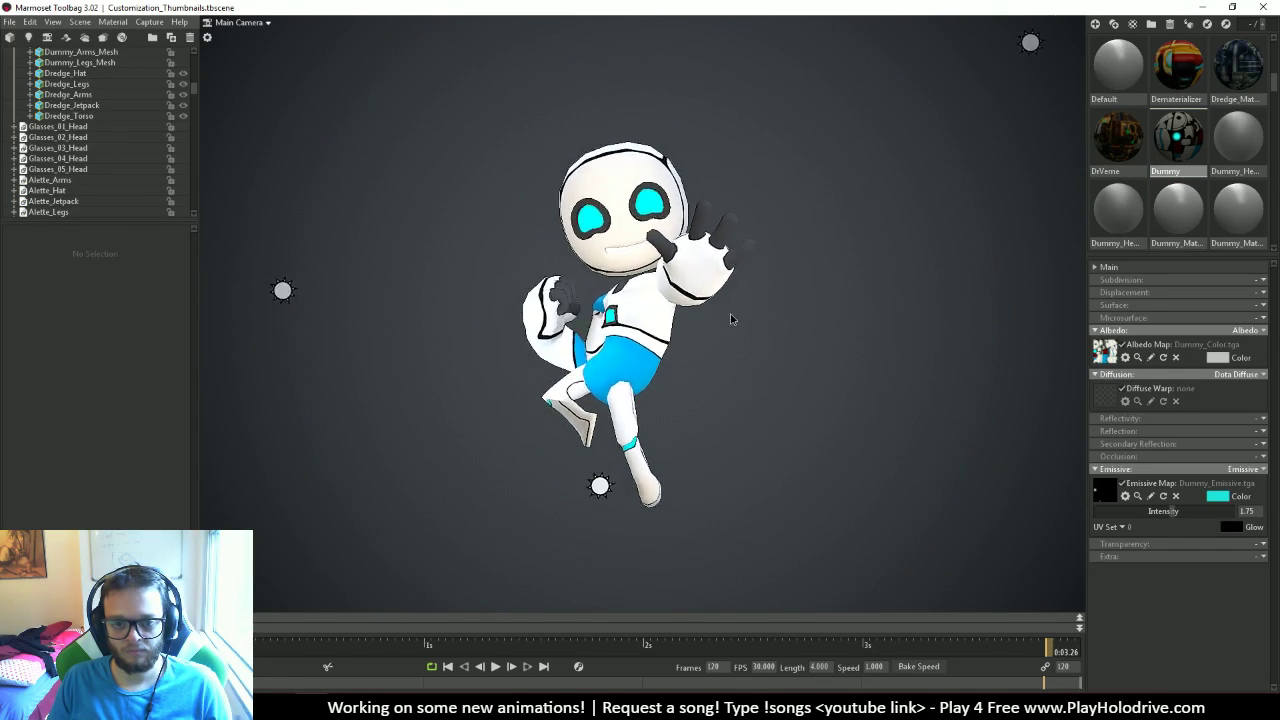
scroll(756, 337, "up", 3)
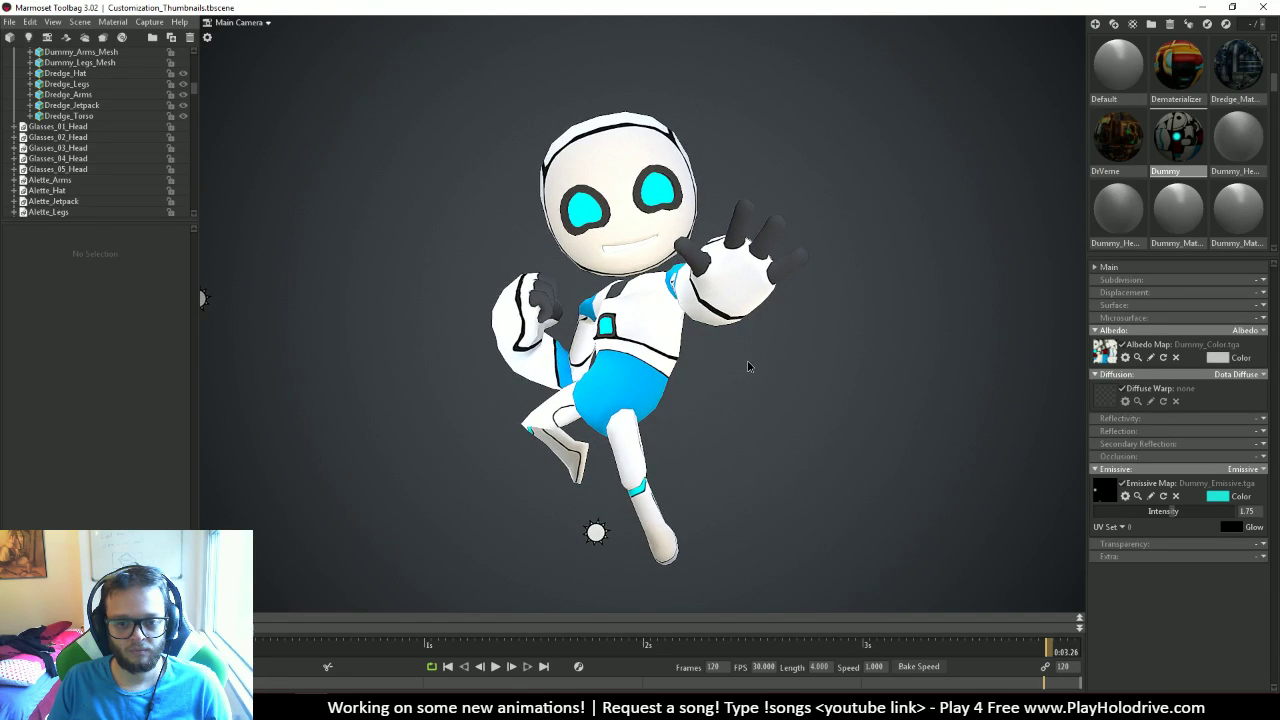
Try a Skin Lighting sky brightness of 1, and settle on 1.2
scroll(95, 128, "up", 10)
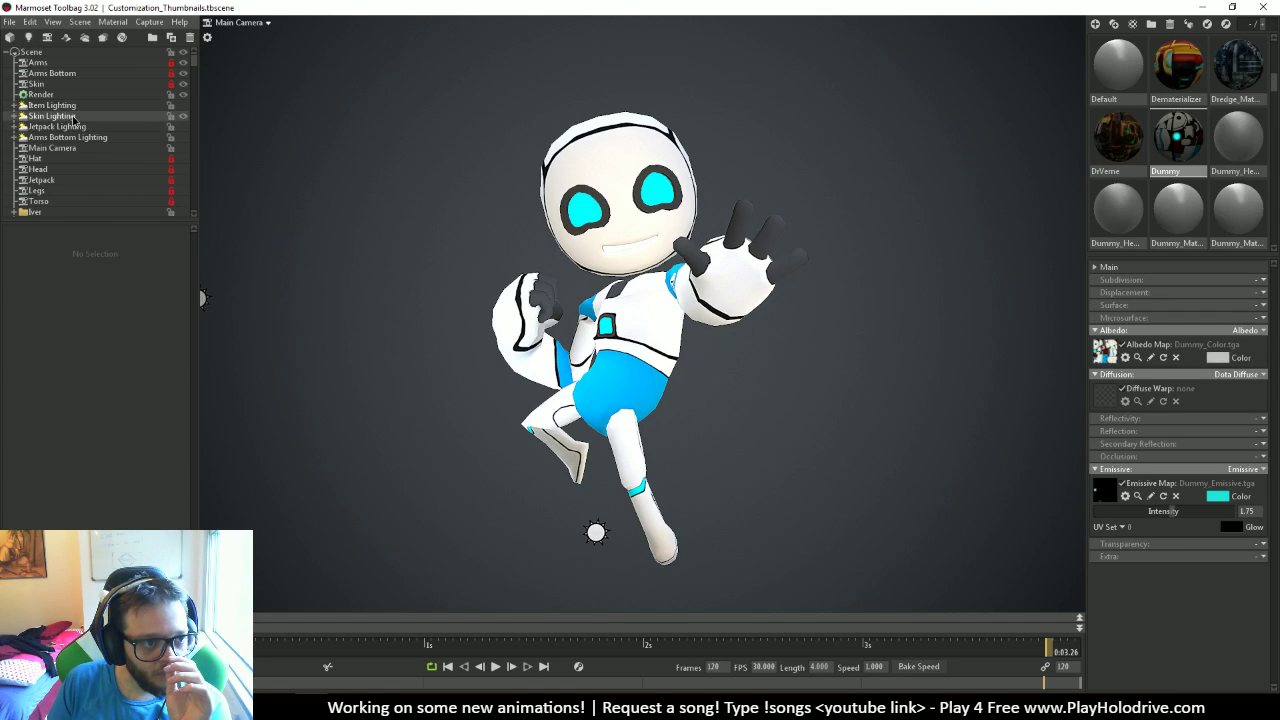
left_click(76, 116)
left_click(166, 264)
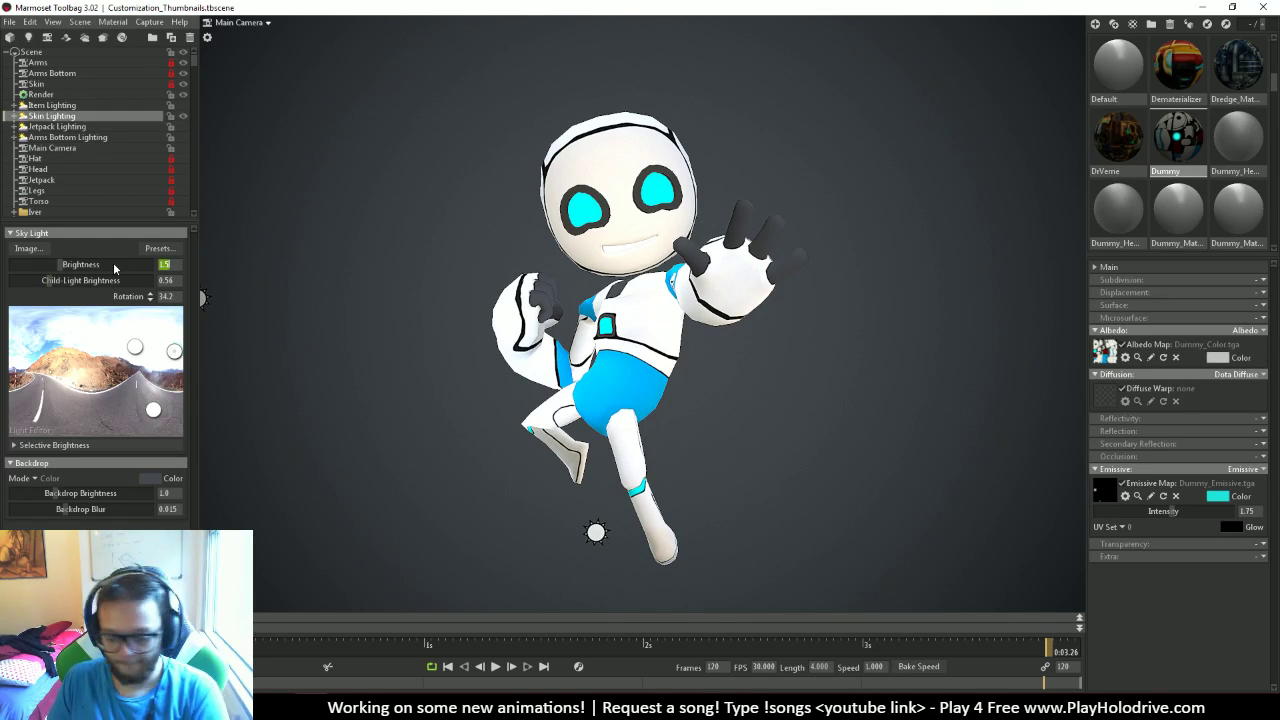
type("1")
key("Return")
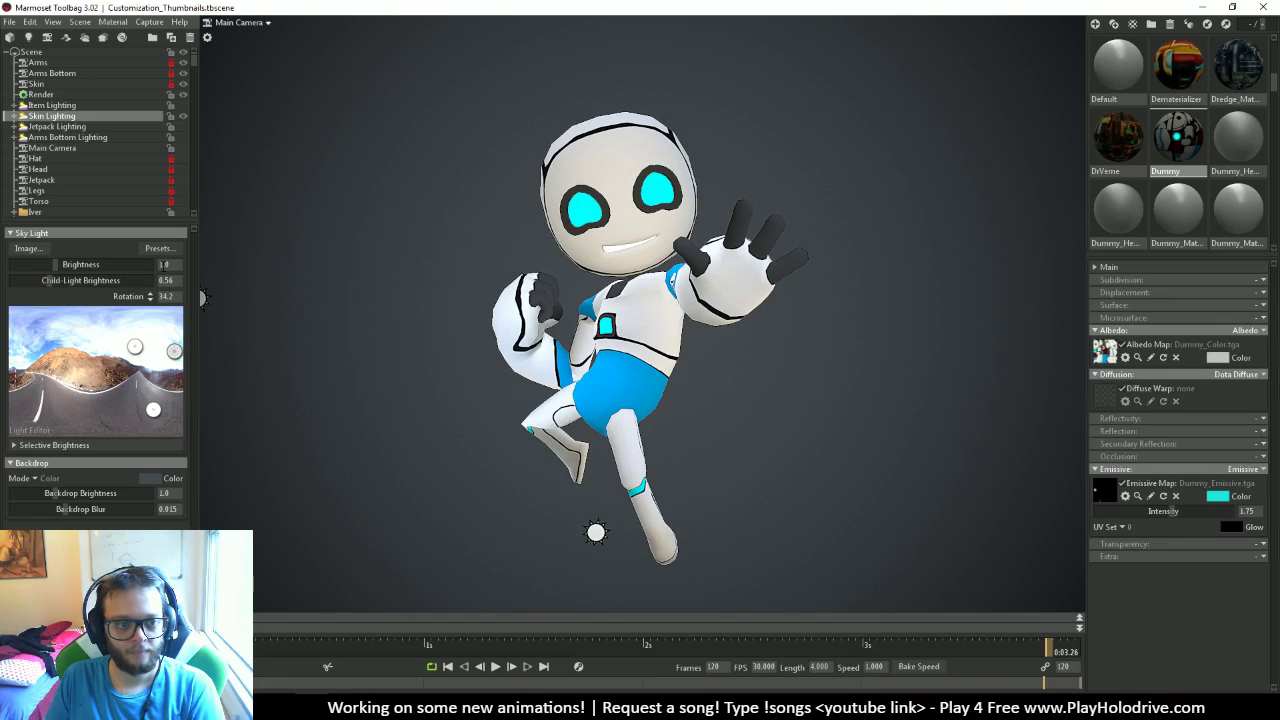
type("1.2")
key("Return")
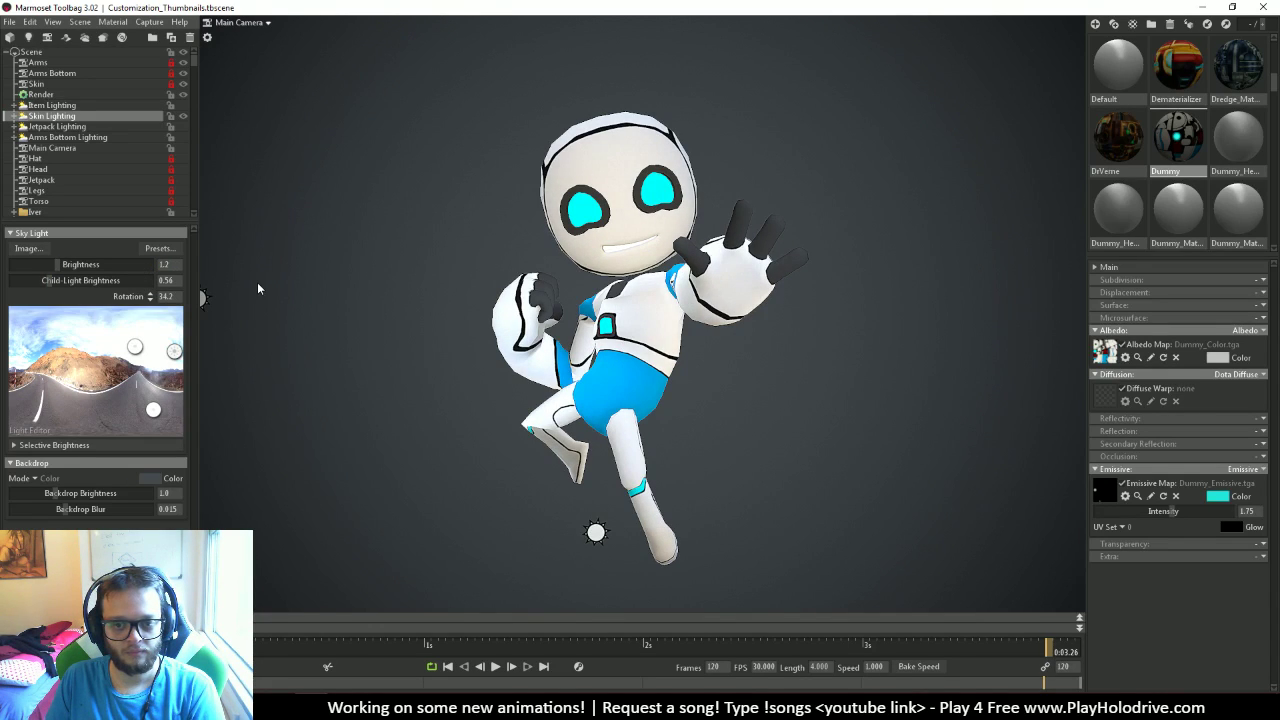
Rotate Sky Light 2, the directional light beneath the character, to aim it in a new direction
left_click(395, 276)
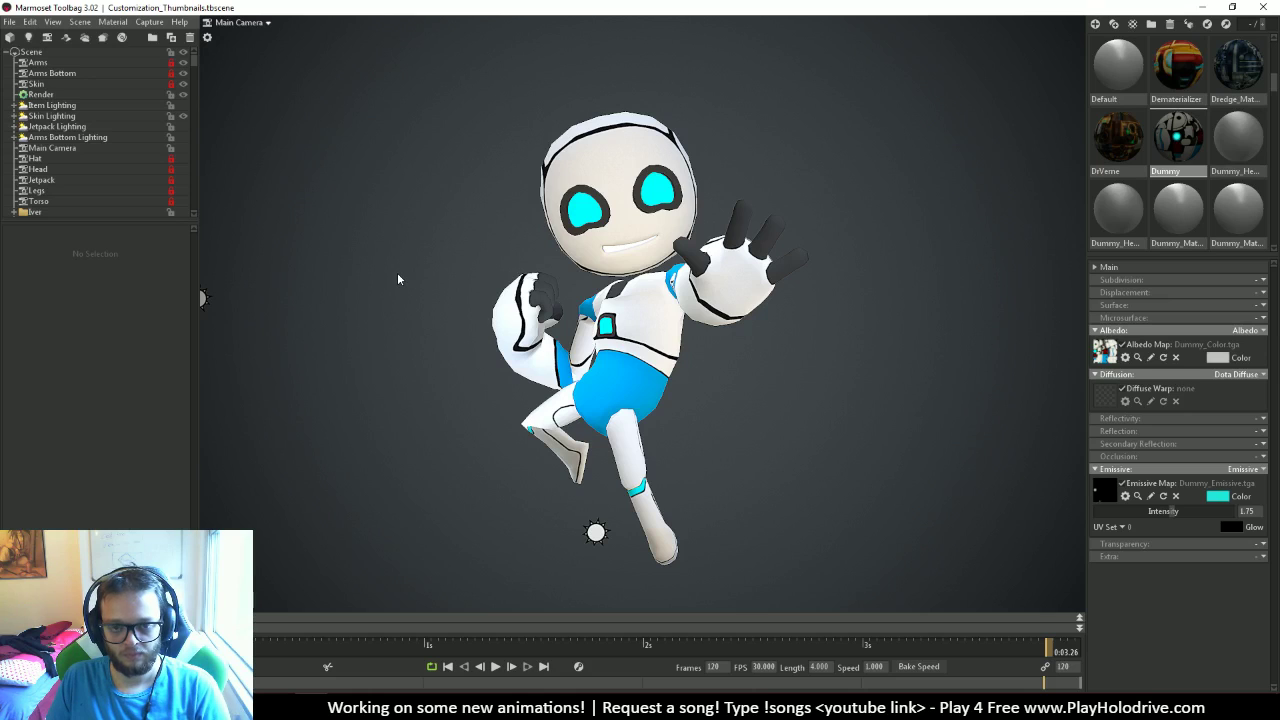
left_click(596, 532)
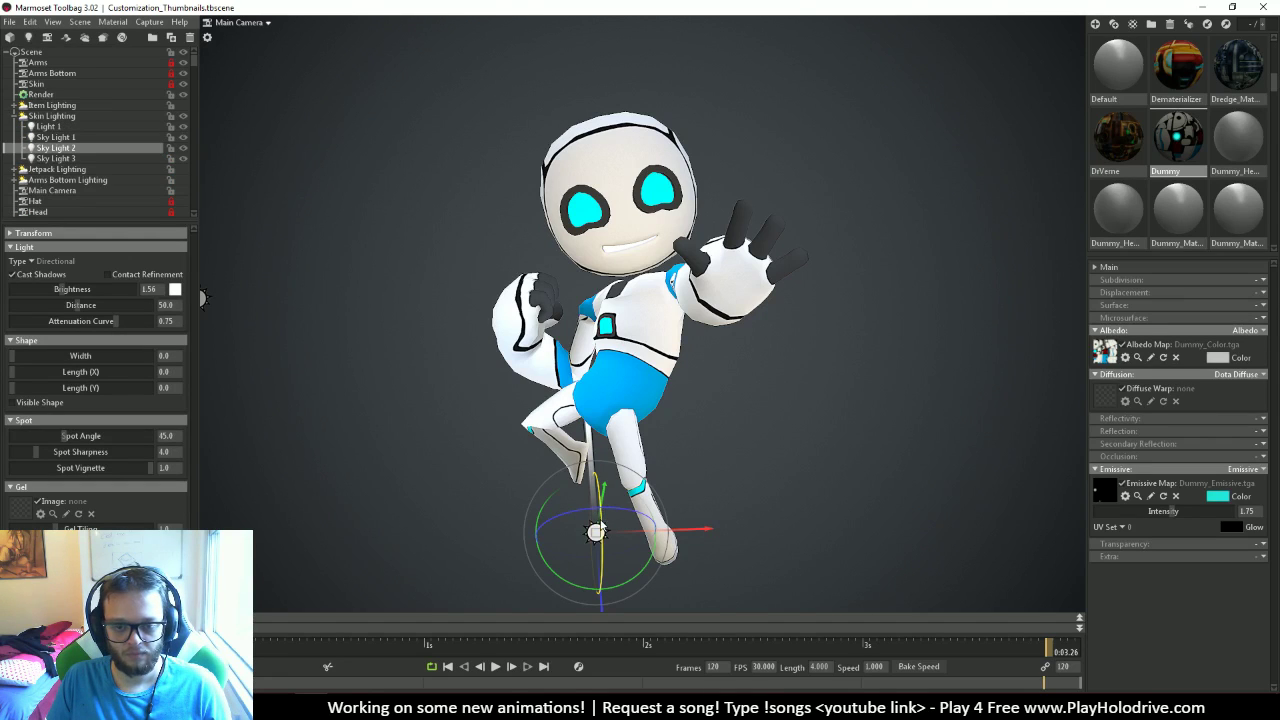
mouse_move(601, 525)
left_mouse_down()
mouse_move(583, 490)
mouse_move(586, 597)
left_mouse_up()
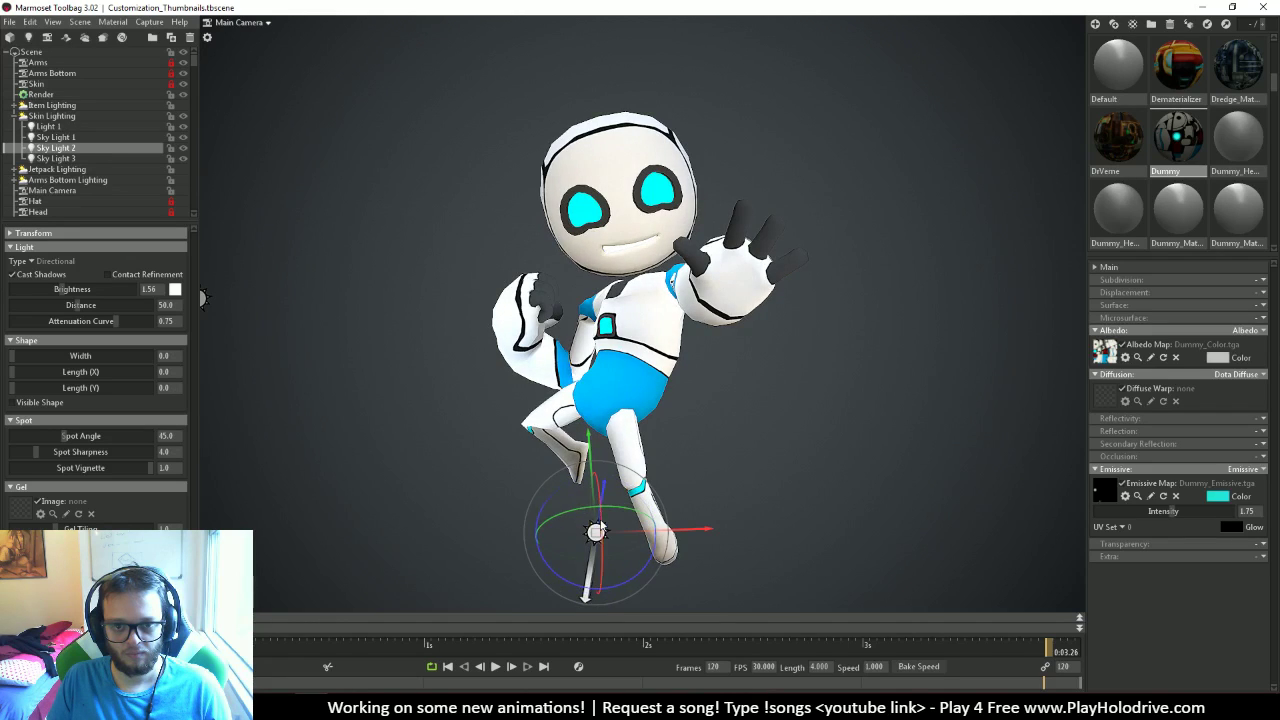
Re-aim Sky Light 1, the light high beside the character, and close the rendered screenshot preview
scroll(749, 535, "down", 3)
left_click(1020, 100)
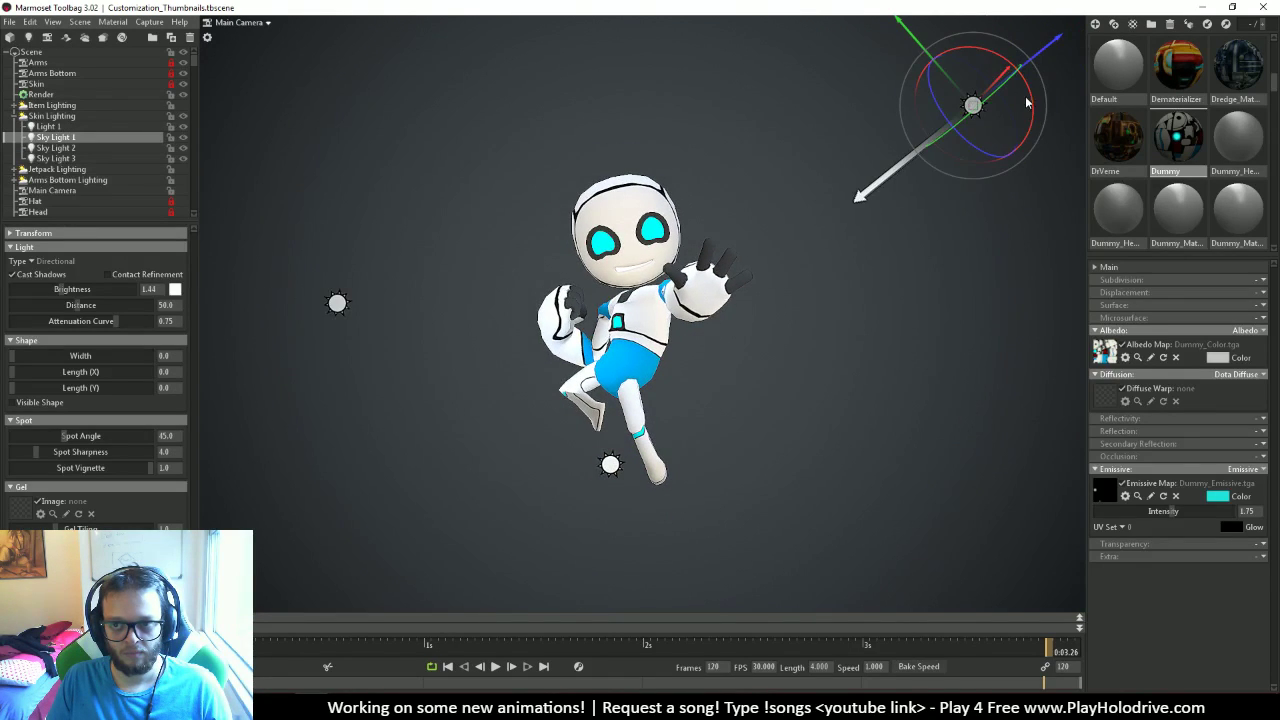
left_click_drag(1027, 101, 962, 115)
left_click(963, 158)
scroll(955, 200, "up", 5)
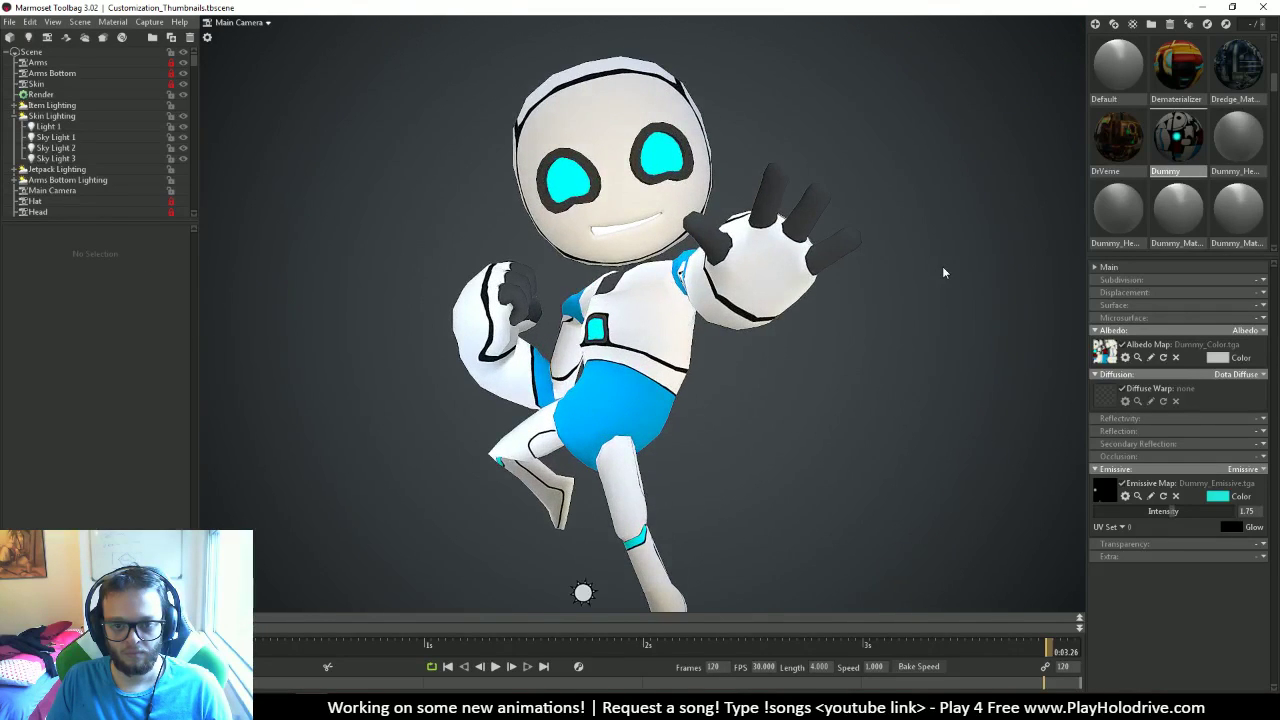
scroll(942, 272, "down", 2)
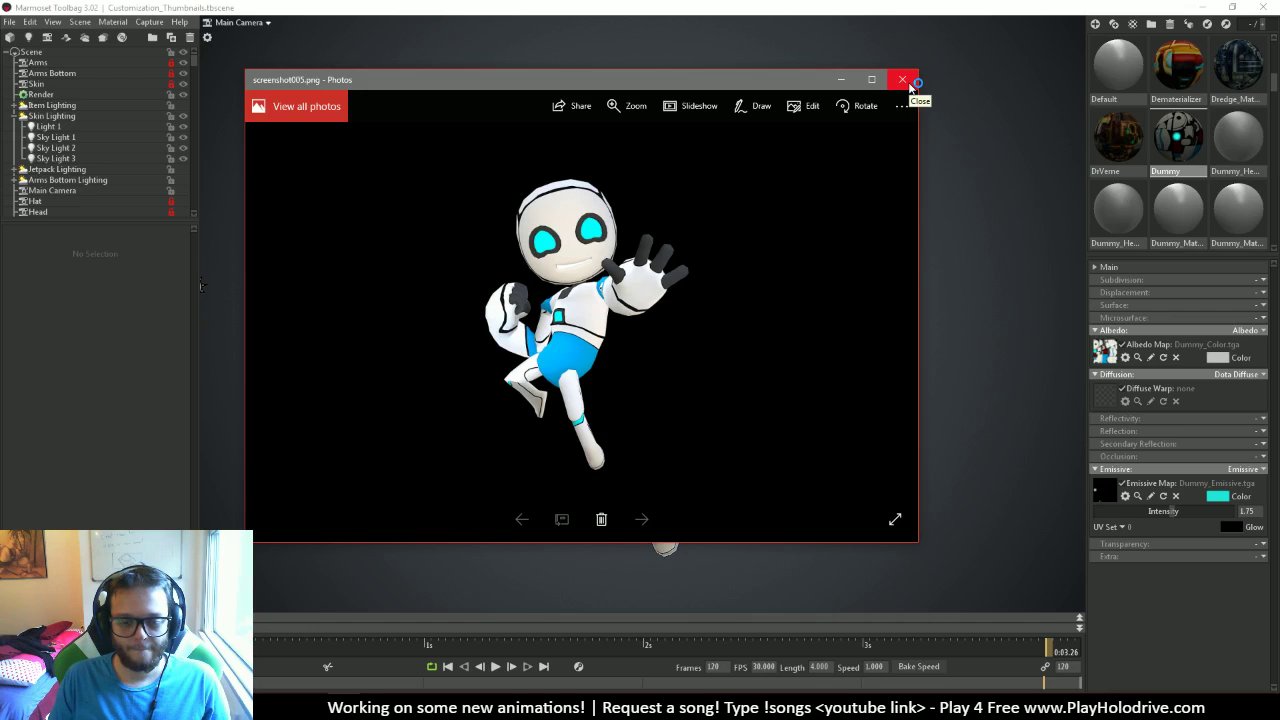
left_click(903, 80)
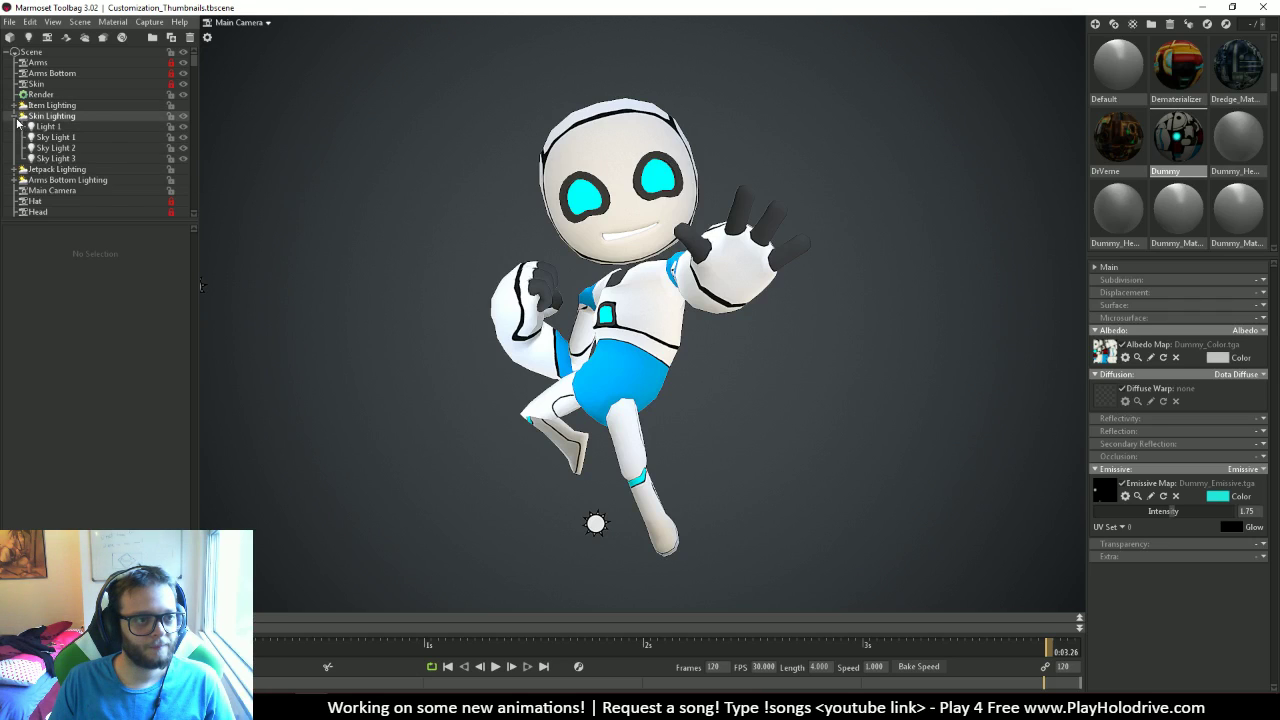
Collapse the Skin Lighting group and the Dummy@MegaMan and Dummy@SF2_Sakura_Pose models in the scene hierarchy
scroll(86, 154, "down", 10)
scroll(121, 98, "down", 8)
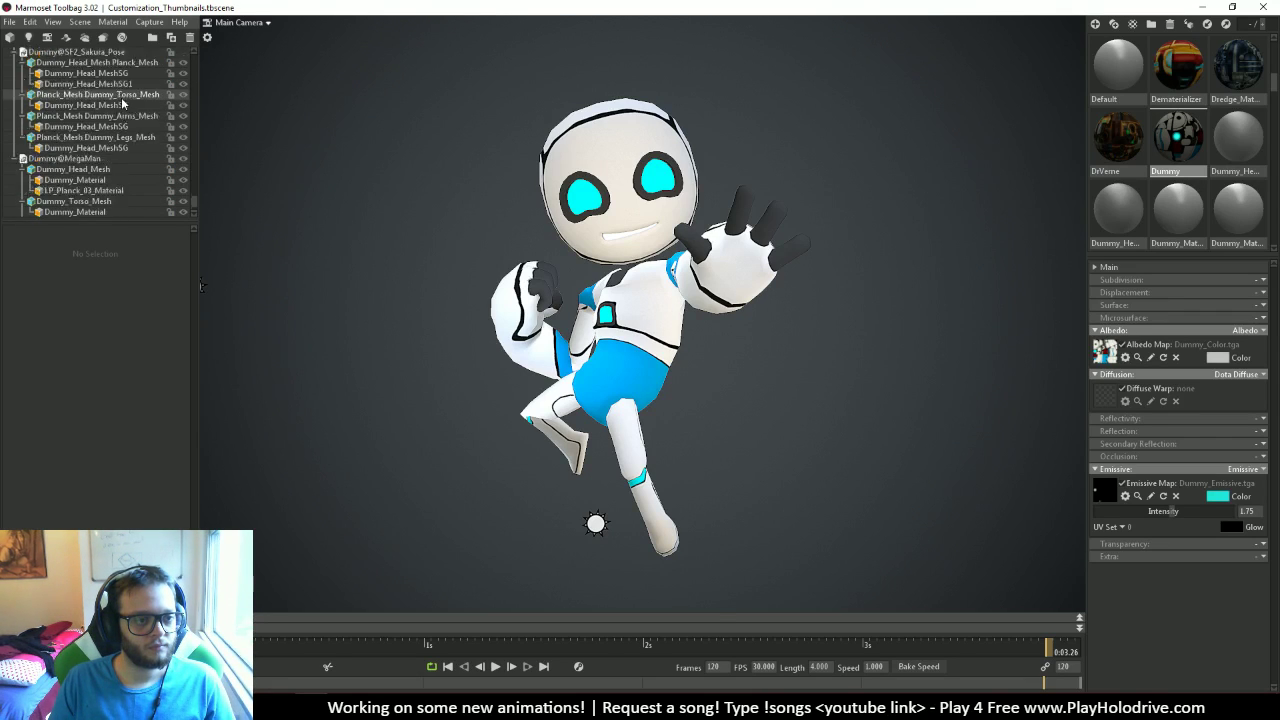
scroll(90, 150, "up", 3)
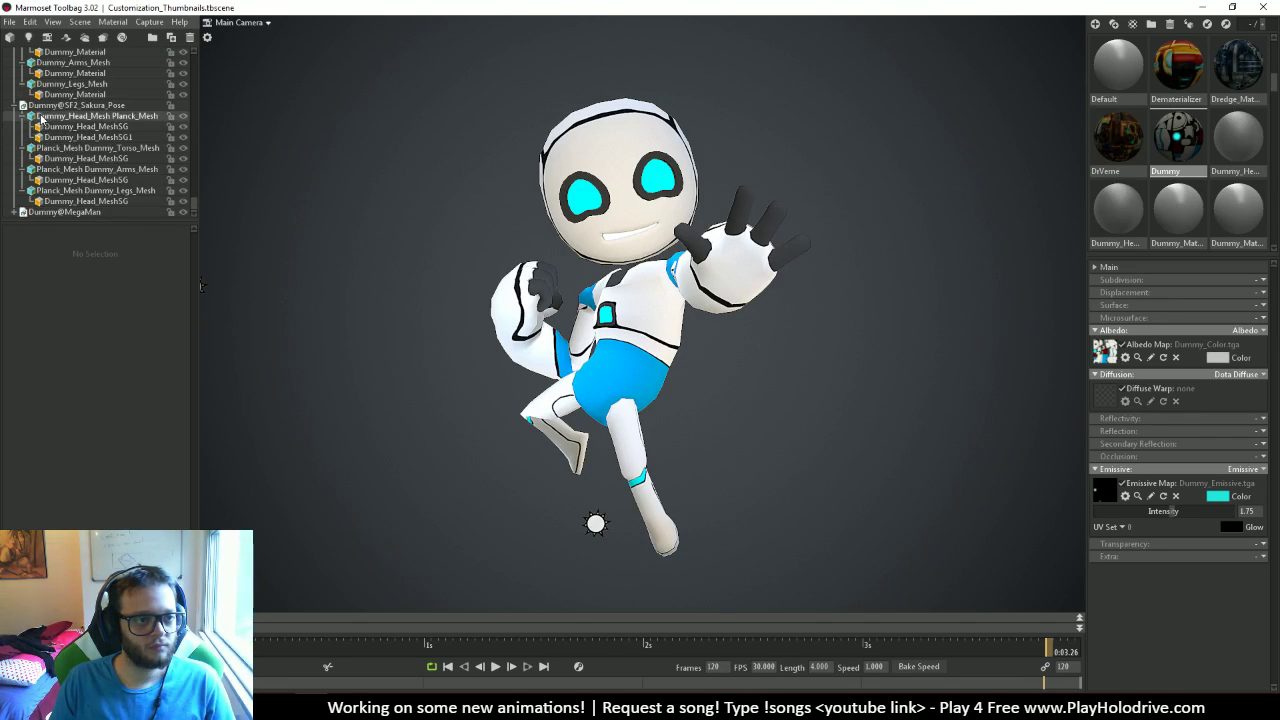
left_click(90, 205)
left_click(155, 121)
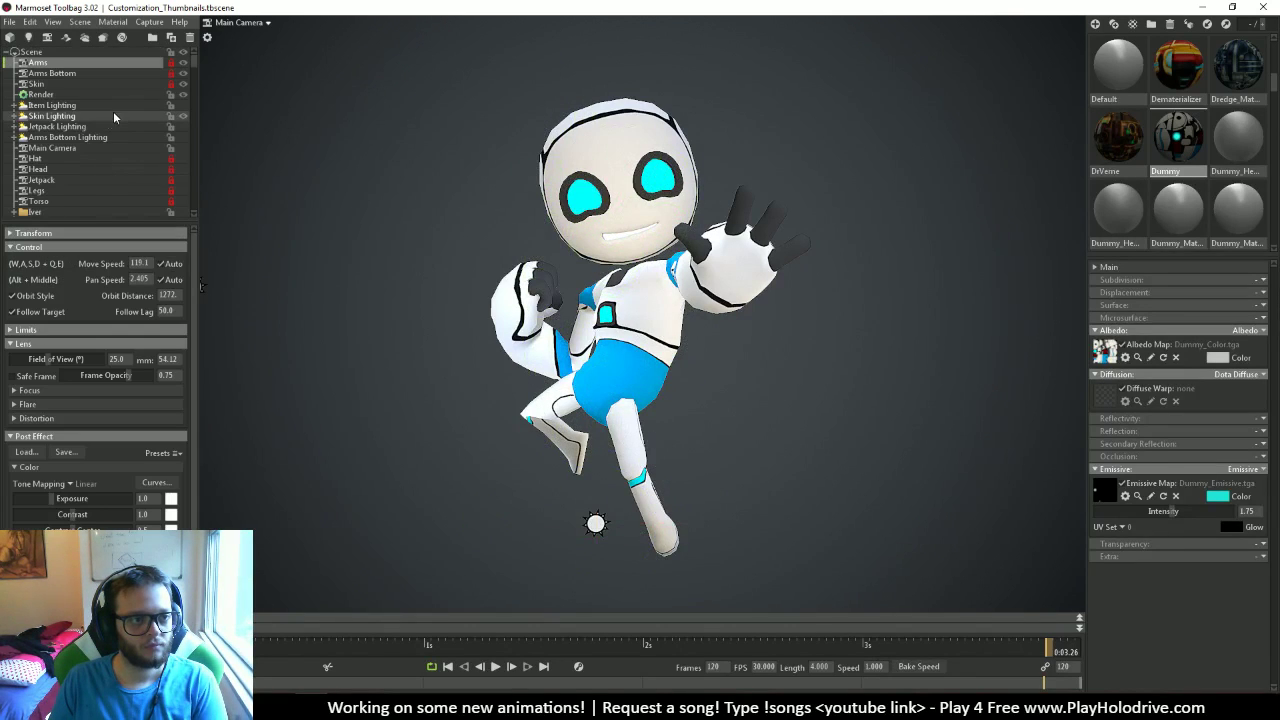
scroll(88, 148, "down", 2)
left_click(88, 134)
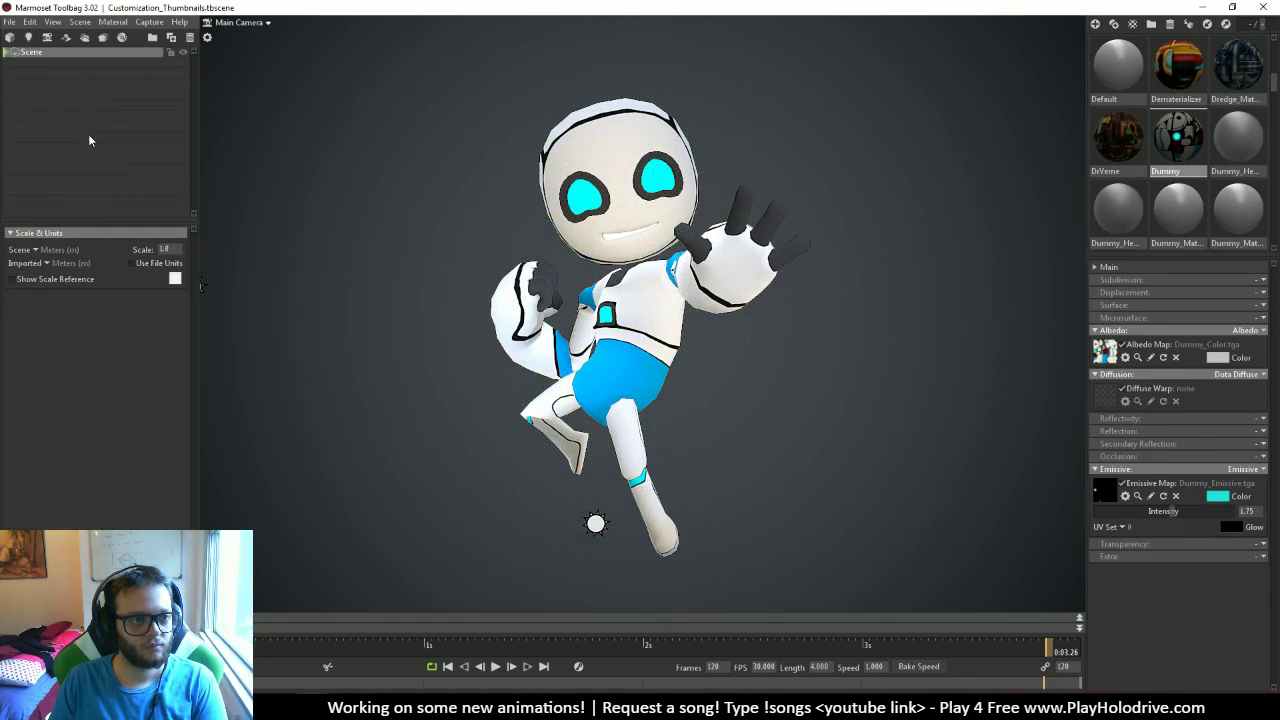
Collapse the expanded models from Dummy@BunnyEars_2017 through Dummy@VictoryPose_Meditation in the scene hierarchy
scroll(81, 162, "down", 5)
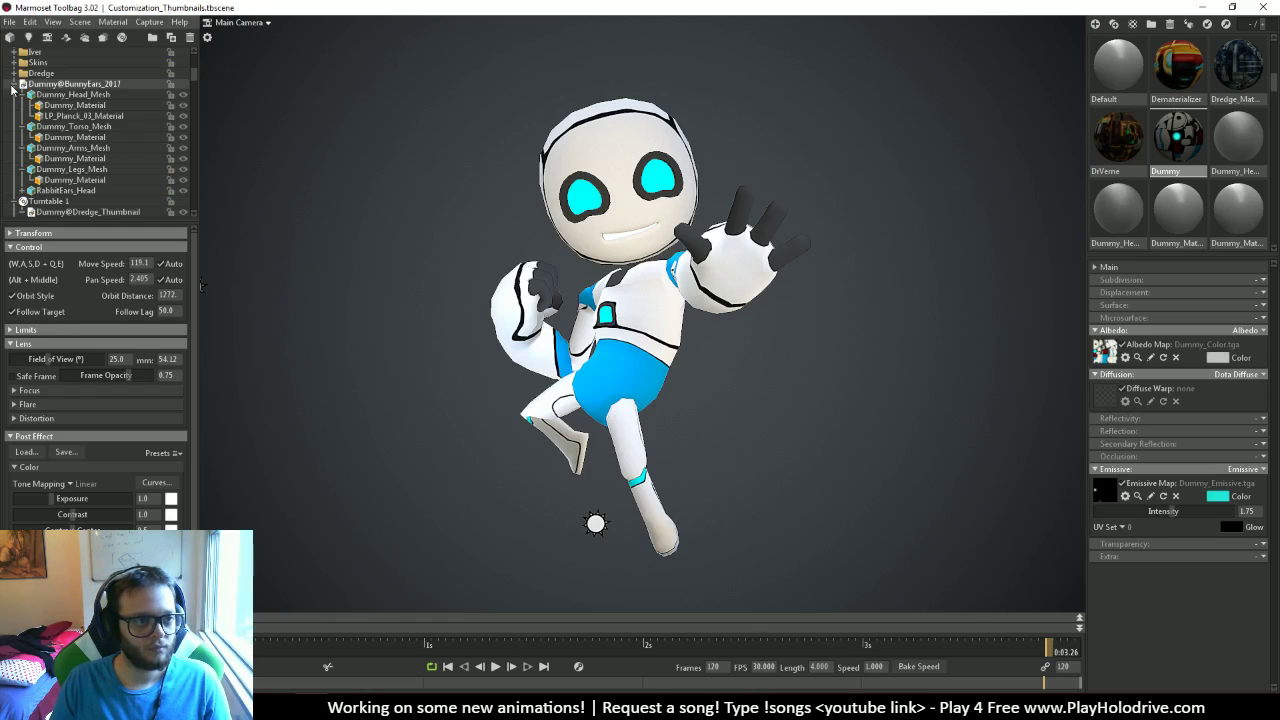
scroll(14, 110, "down", 3)
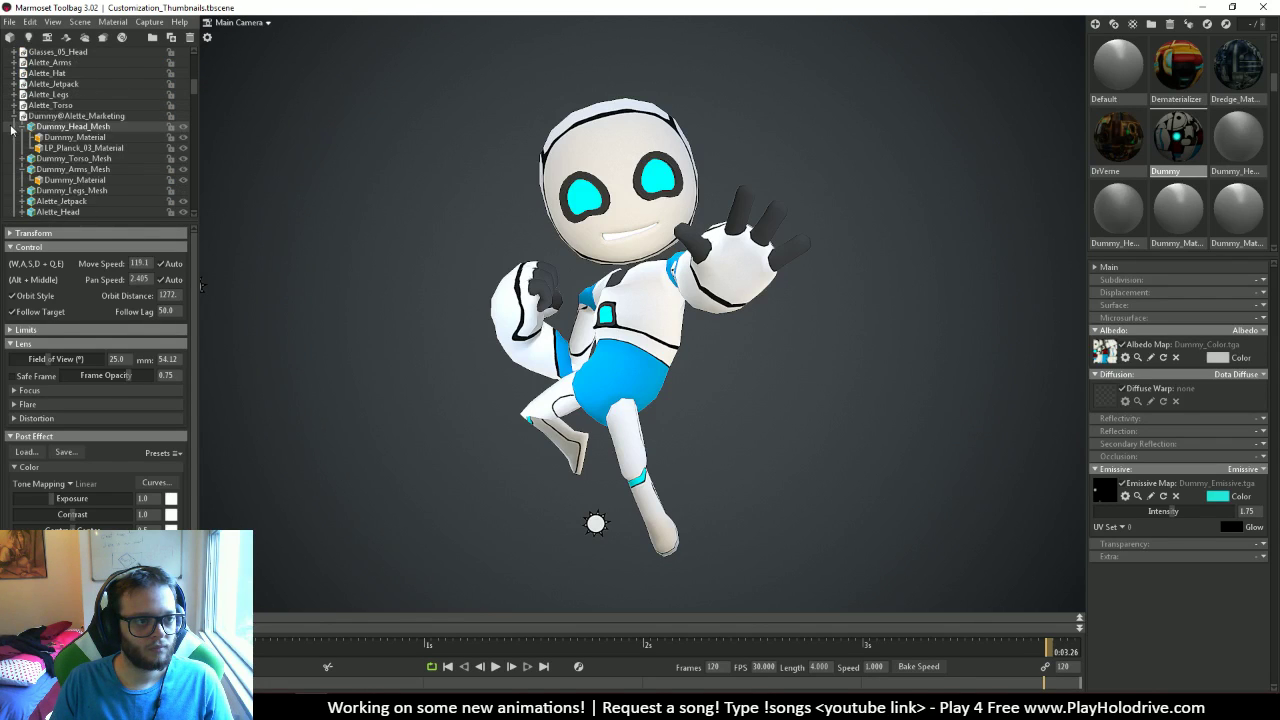
left_click(13, 127)
left_click(13, 127)
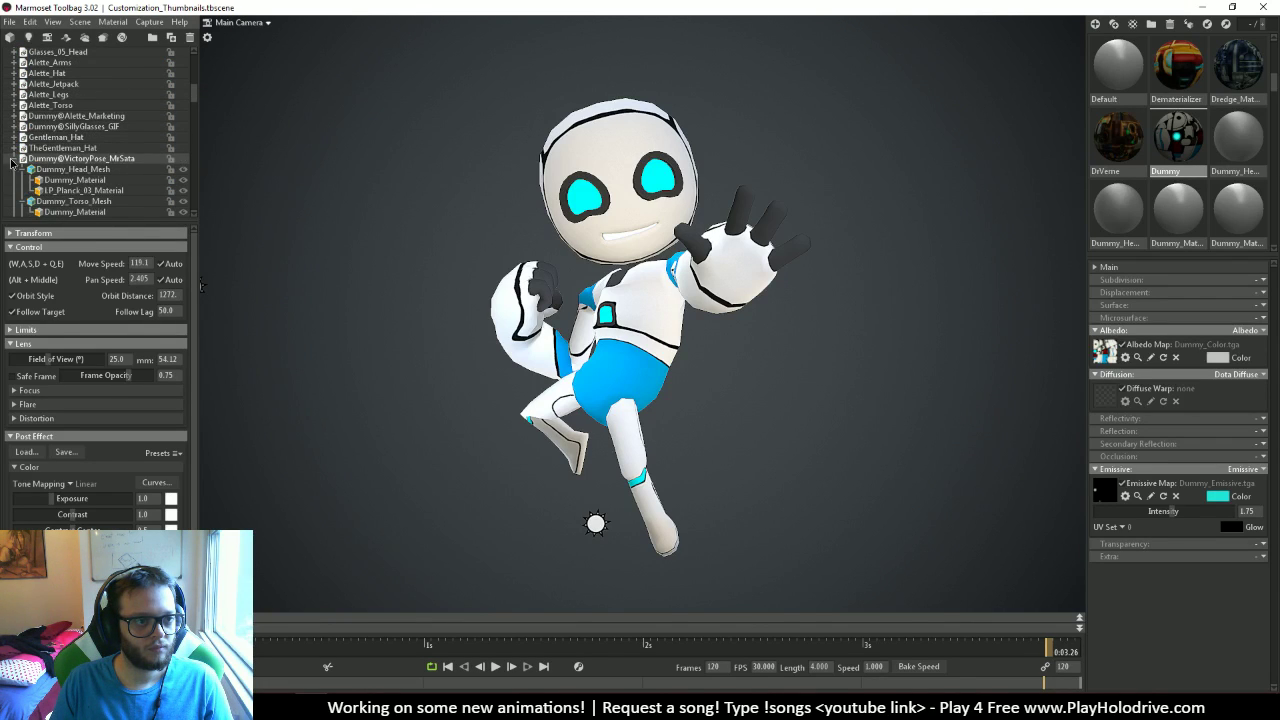
left_click(13, 169)
left_click(16, 171)
scroll(18, 160, "down", 2)
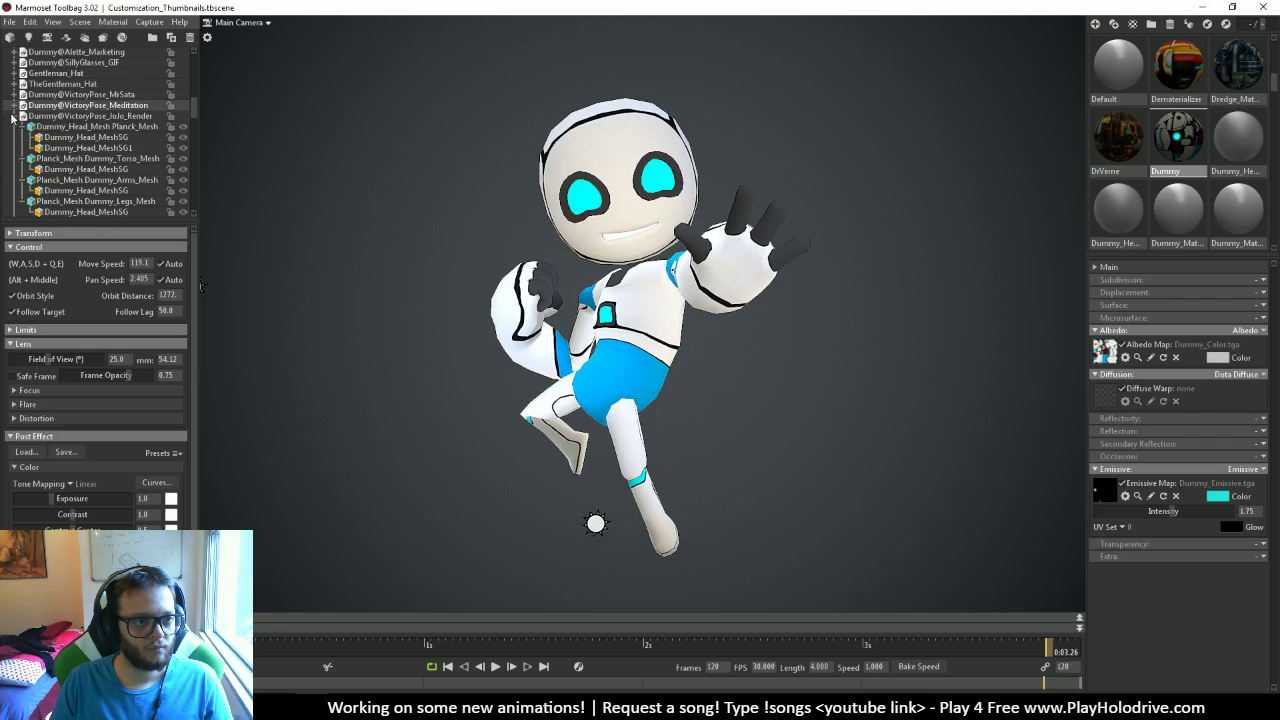
Collapse the remaining expanded pose models from Dummy@VictoryPose_JoJo_Render through Dummy@HandStand in the scene hierarchy
left_click(16, 128)
left_click(17, 128)
left_click(18, 138)
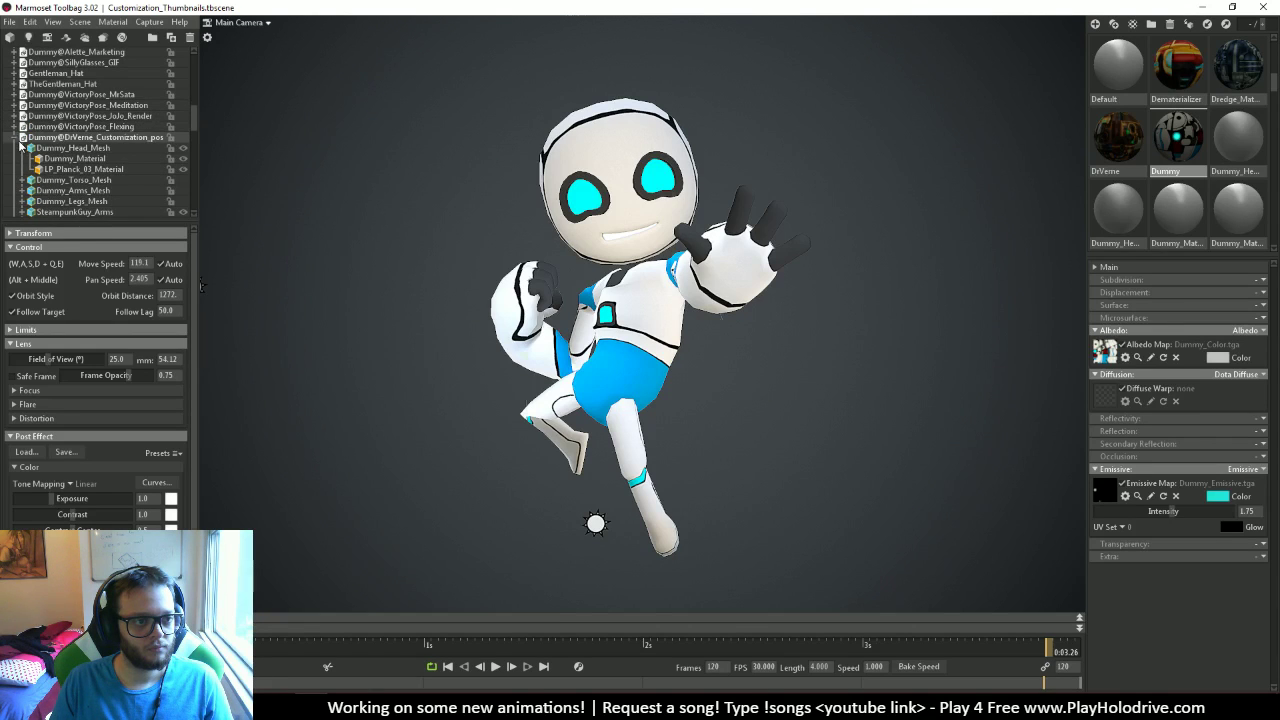
left_click(14, 158)
scroll(16, 150, "down", 2)
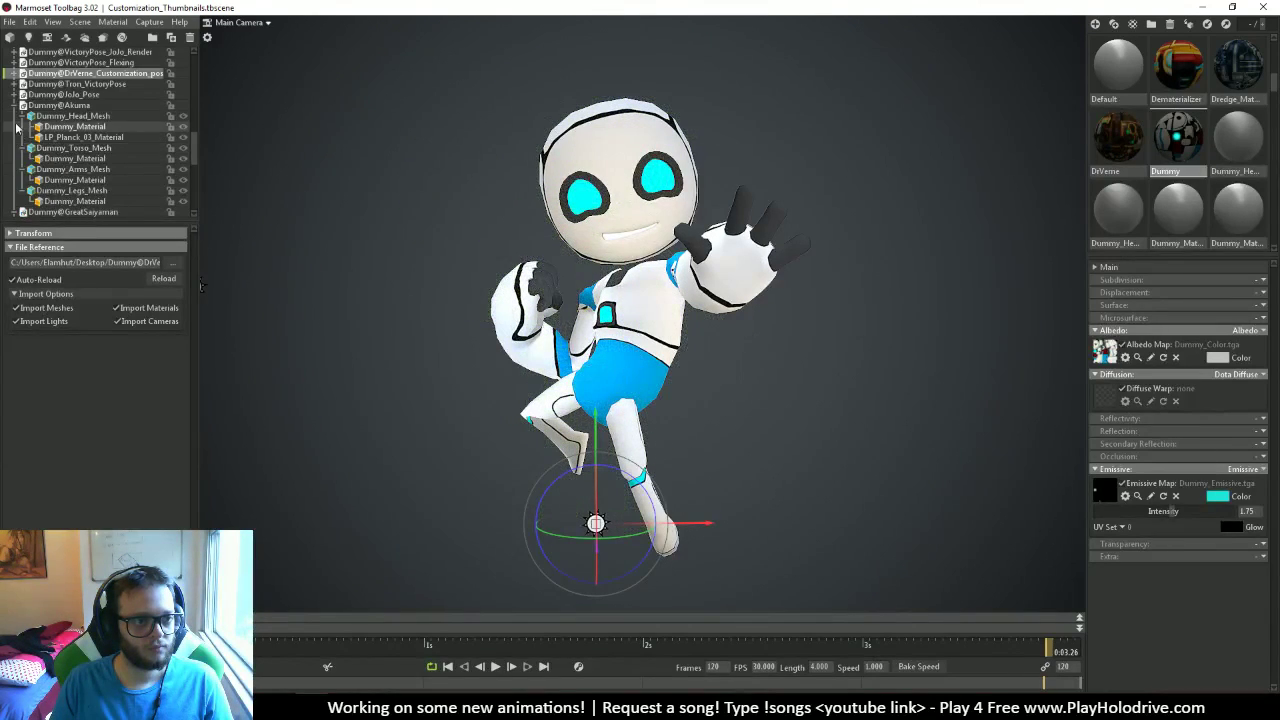
left_click(17, 117)
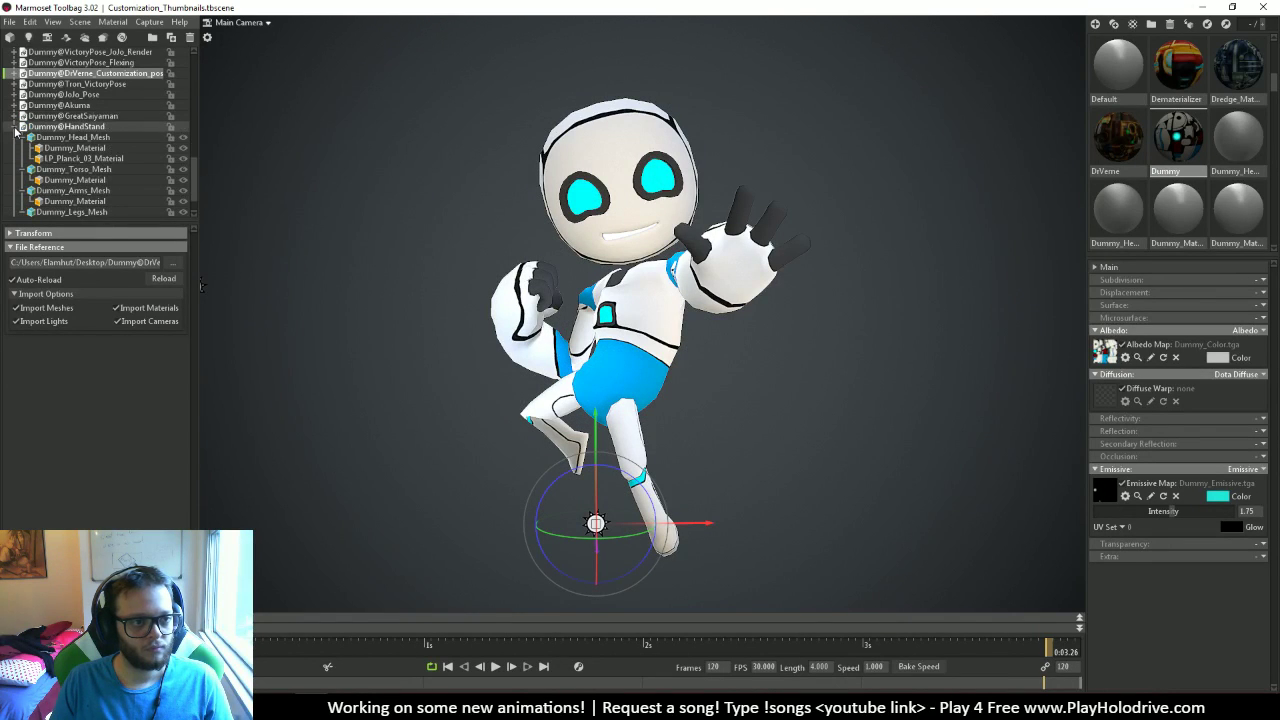
left_click(14, 117)
Hide the Dummy@MegaMan model in the scene and clear the selection
left_click(112, 213)
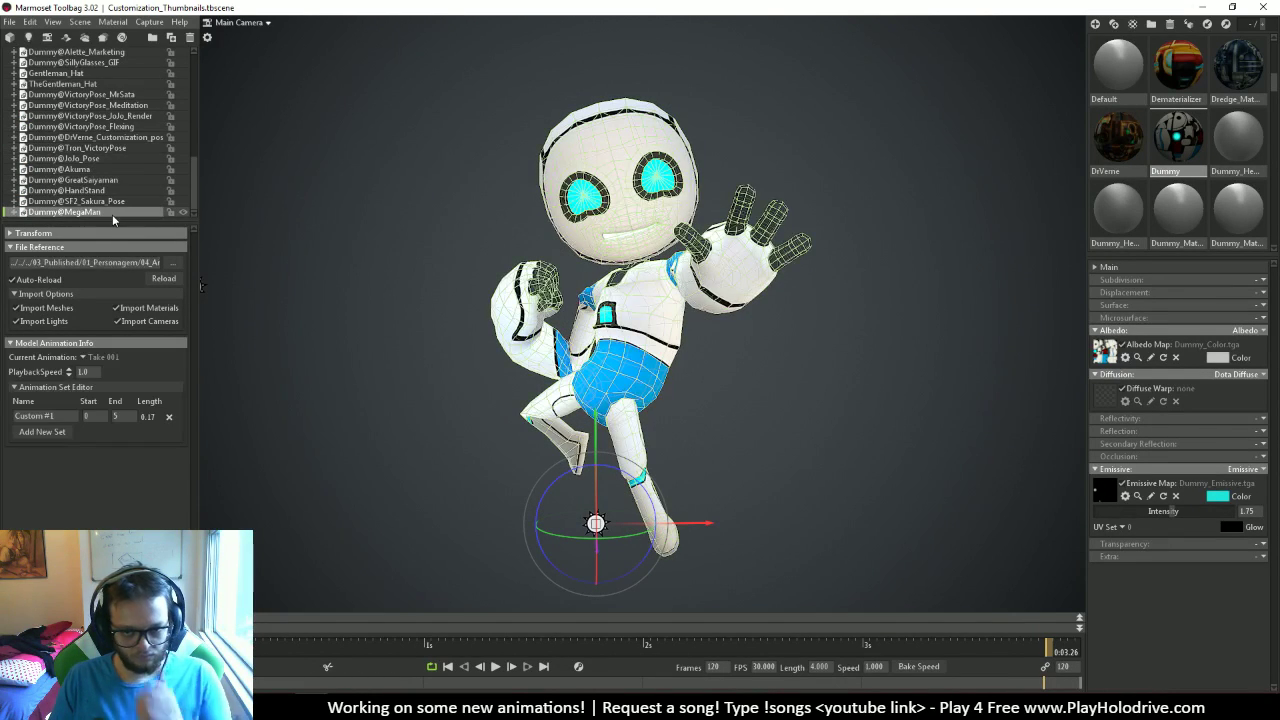
left_click(183, 212)
left_click(449, 274)
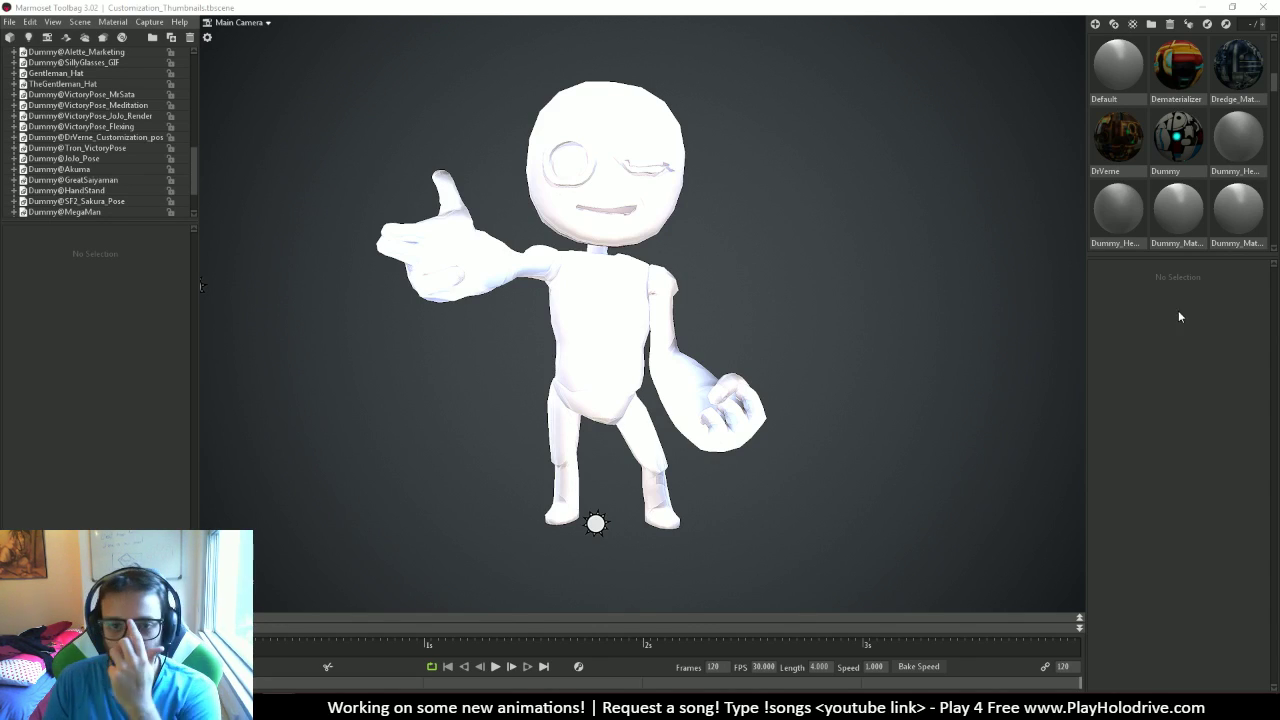
Apply the Dummy material to the head, torso, arms and legs of the winking, pointing character
left_click_drag(1178, 138, 640, 165)
left_click_drag(1152, 172, 600, 330)
left_click_drag(1178, 138, 418, 213)
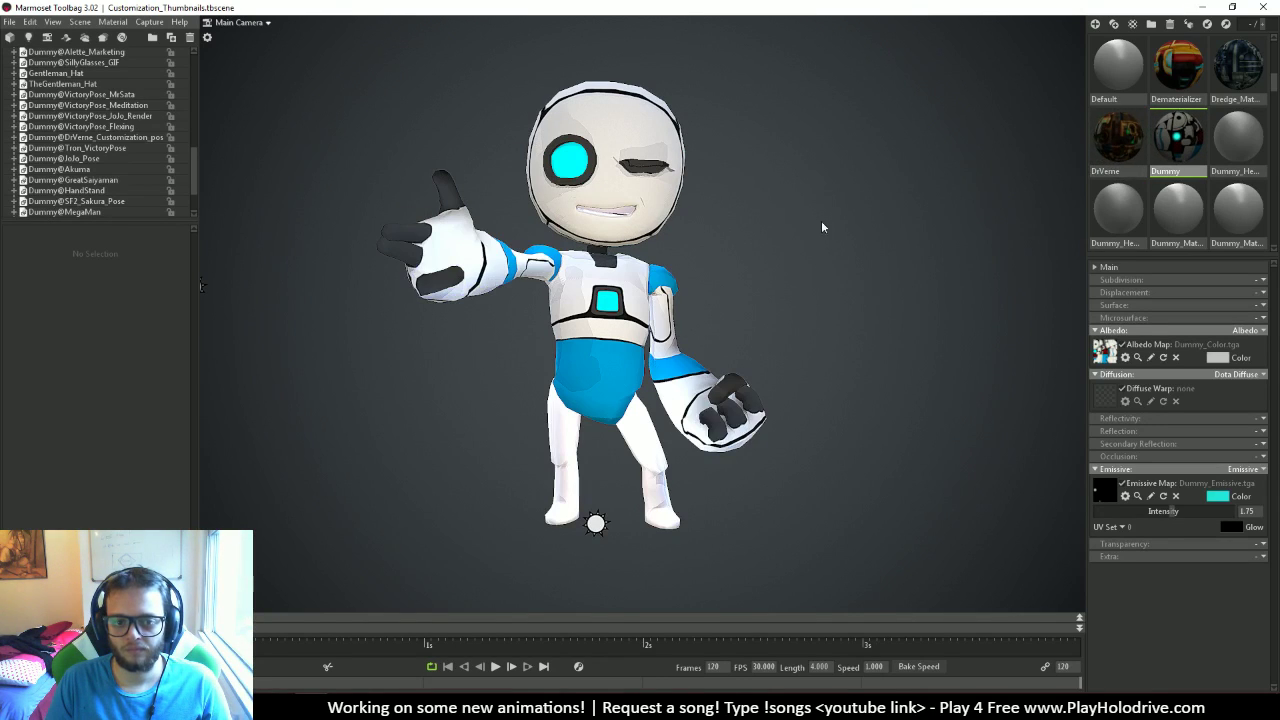
left_click_drag(1178, 138, 655, 425)
Toggle Cast Shadows on the pointing character's body meshes and clear the selection
left_click(656, 425)
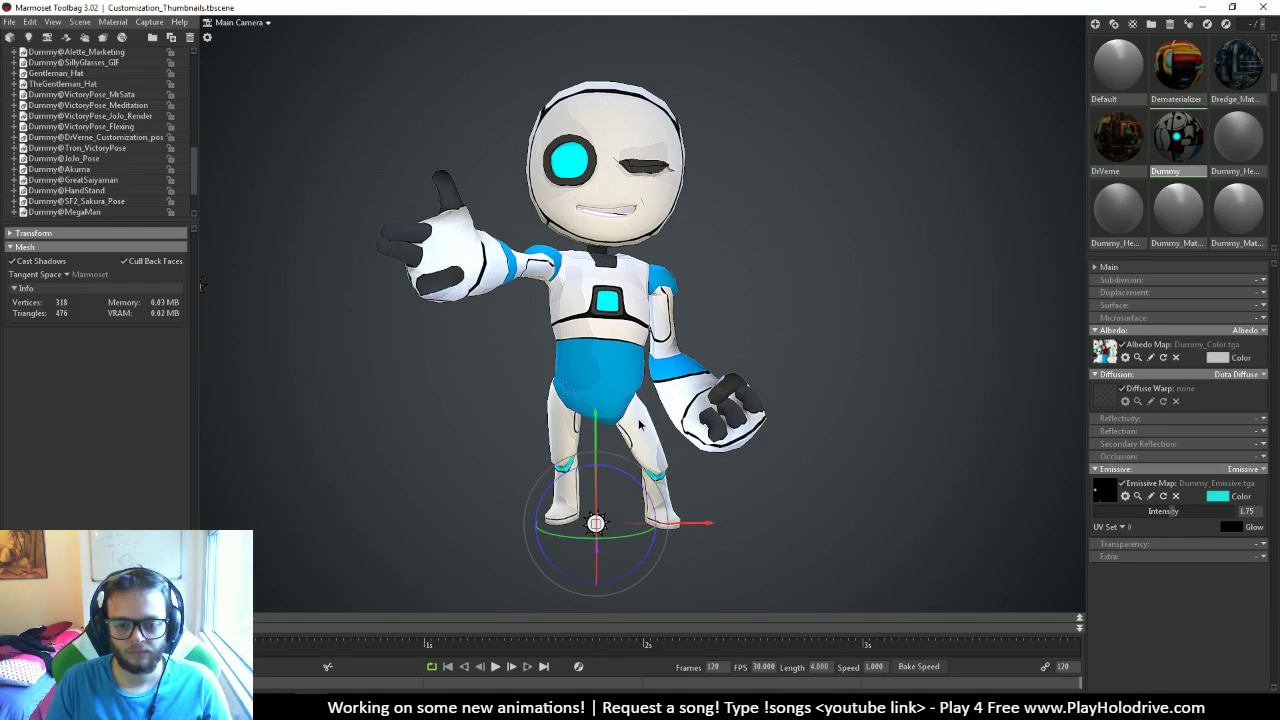
left_click(341, 330)
left_click(566, 348)
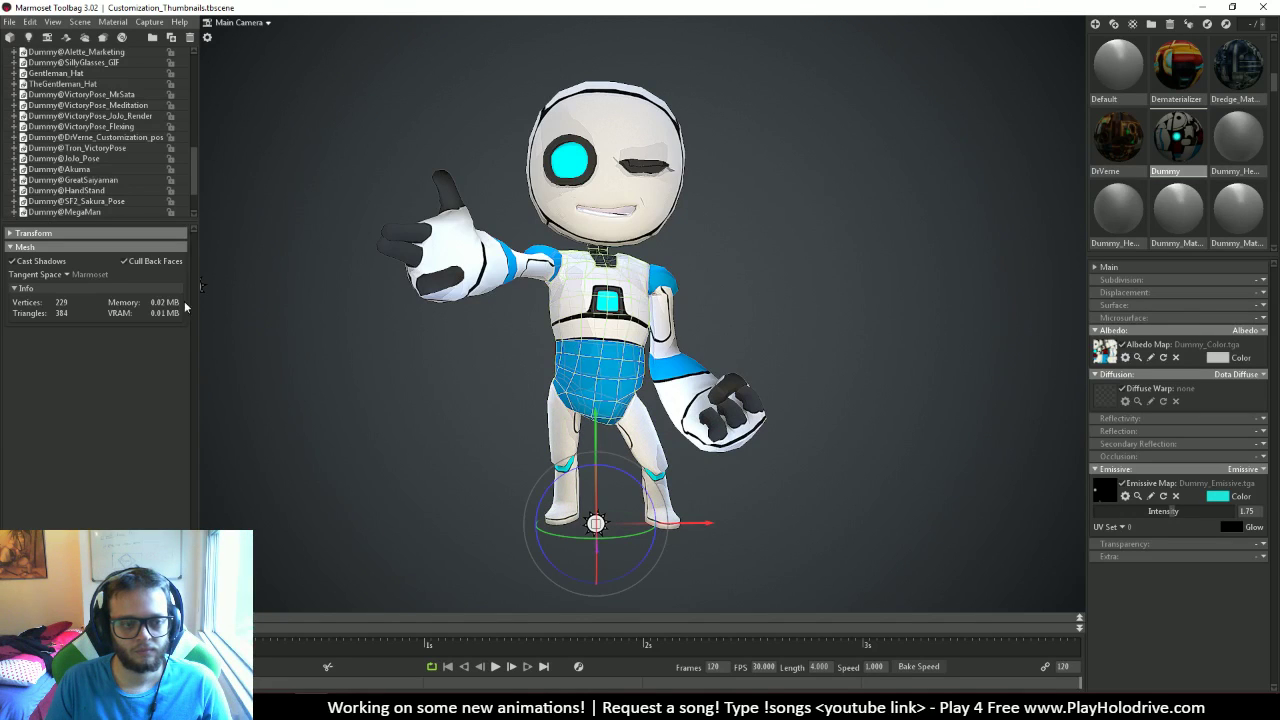
left_click(77, 262)
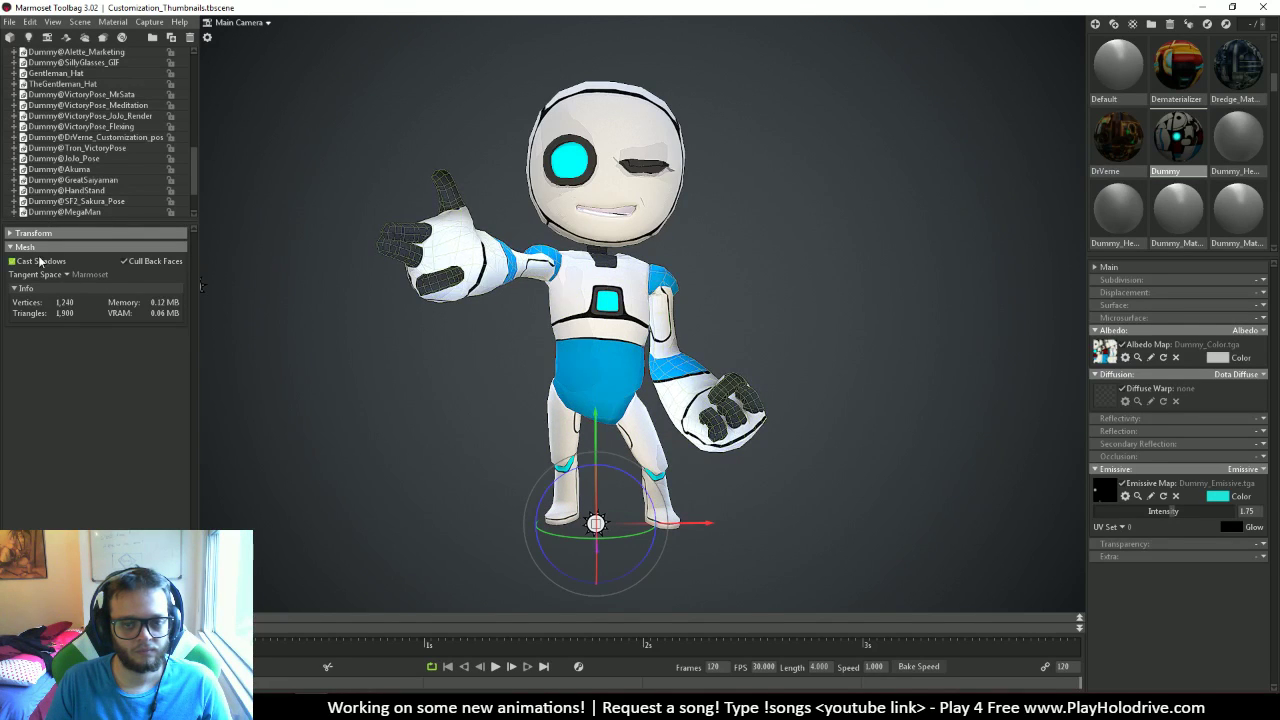
left_click(475, 374)
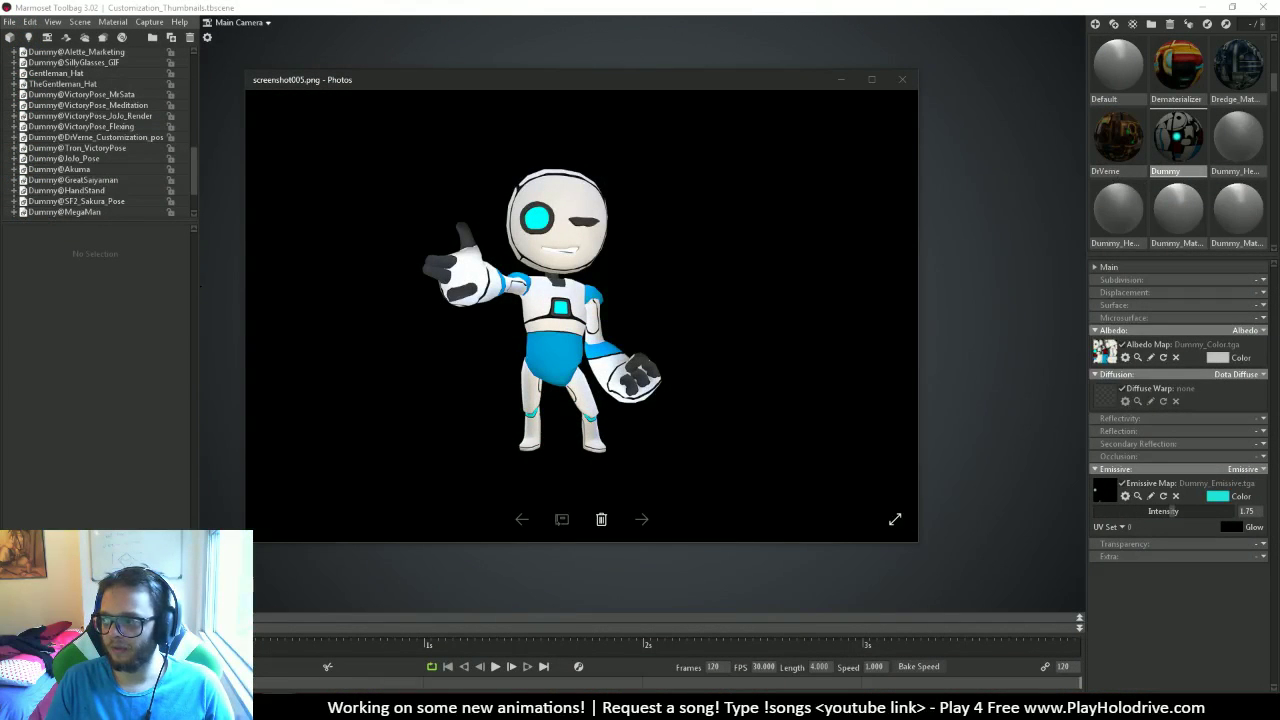
Bring up the VictoryPoses_Set folder in File Explorer and rename screenshot005.png to Pointing_Pose.png
left_click_drag(1279, 208, 713, 216)
left_click(625, 345)
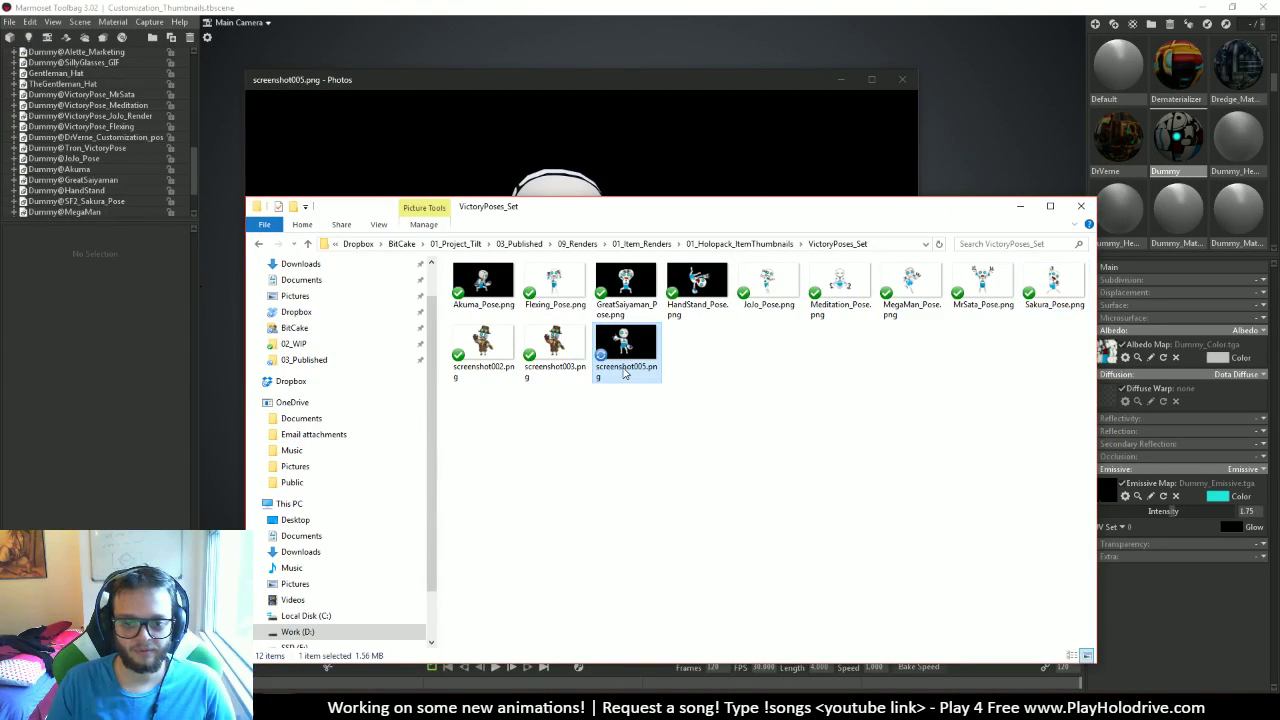
left_click(624, 366)
type("Pointing_Po")
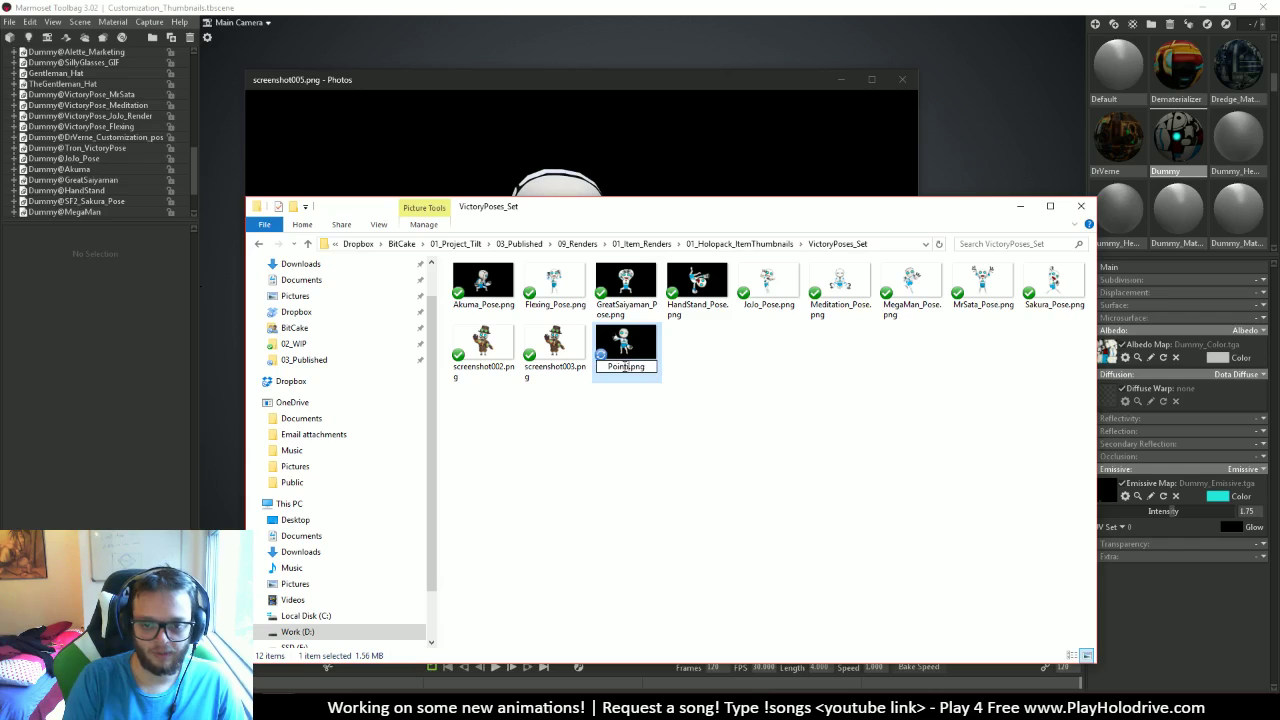
type("se")
key("Return")
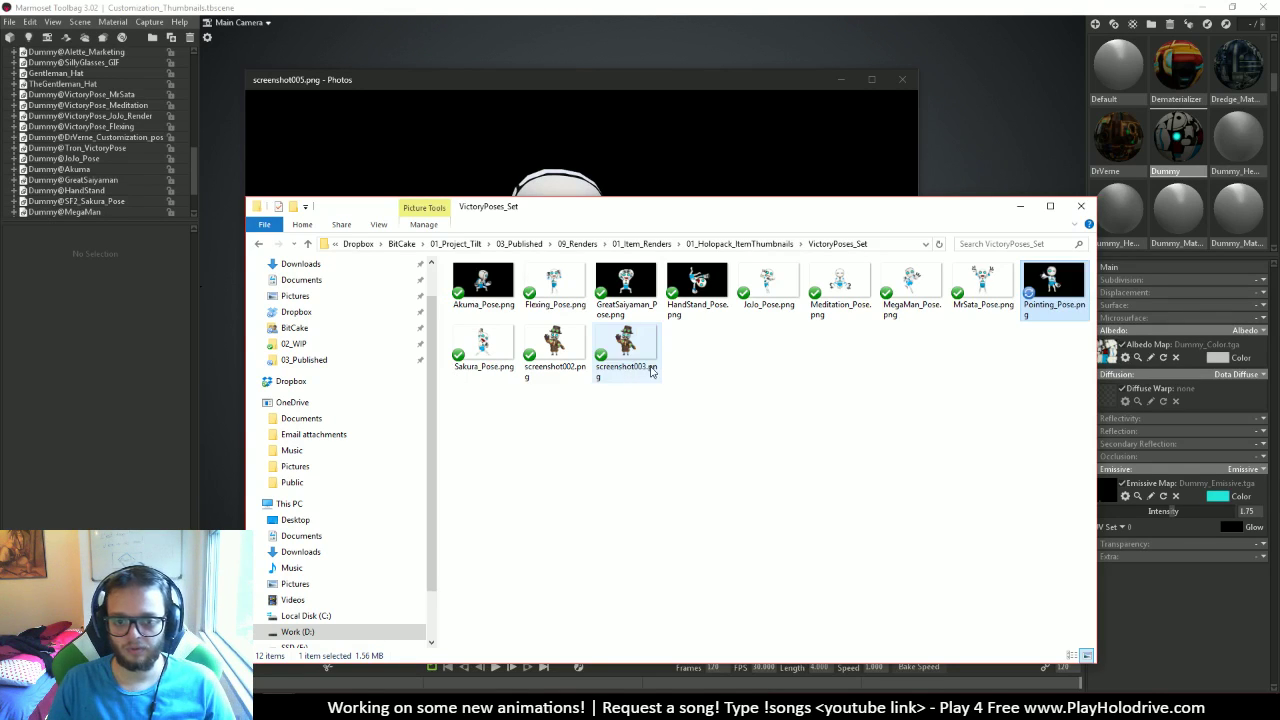
Check screenshot002.png and screenshot003.png, browse the 01_Item_Renders and 01_Holopack_ItemThumbnails folders, and move the file window aside
left_click_drag(722, 398, 517, 345)
left_click(751, 494)
left_click_drag(751, 494, 540, 326)
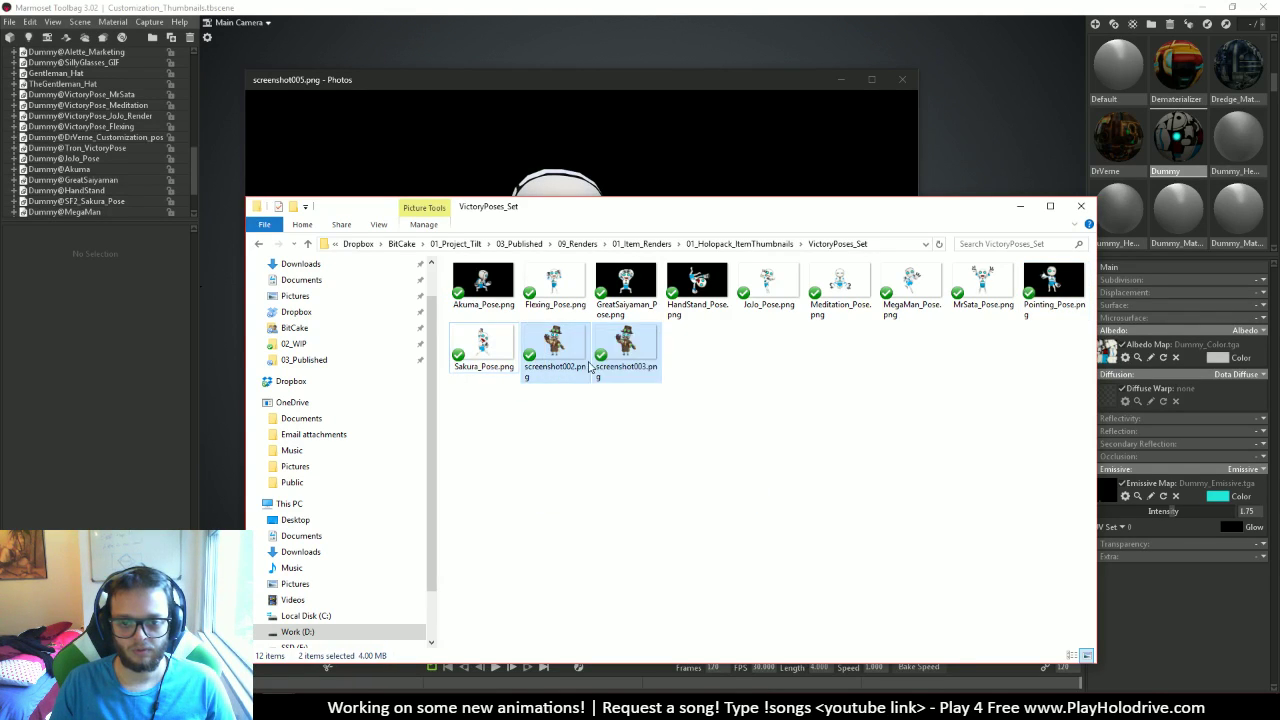
left_click(714, 471)
left_click(758, 245)
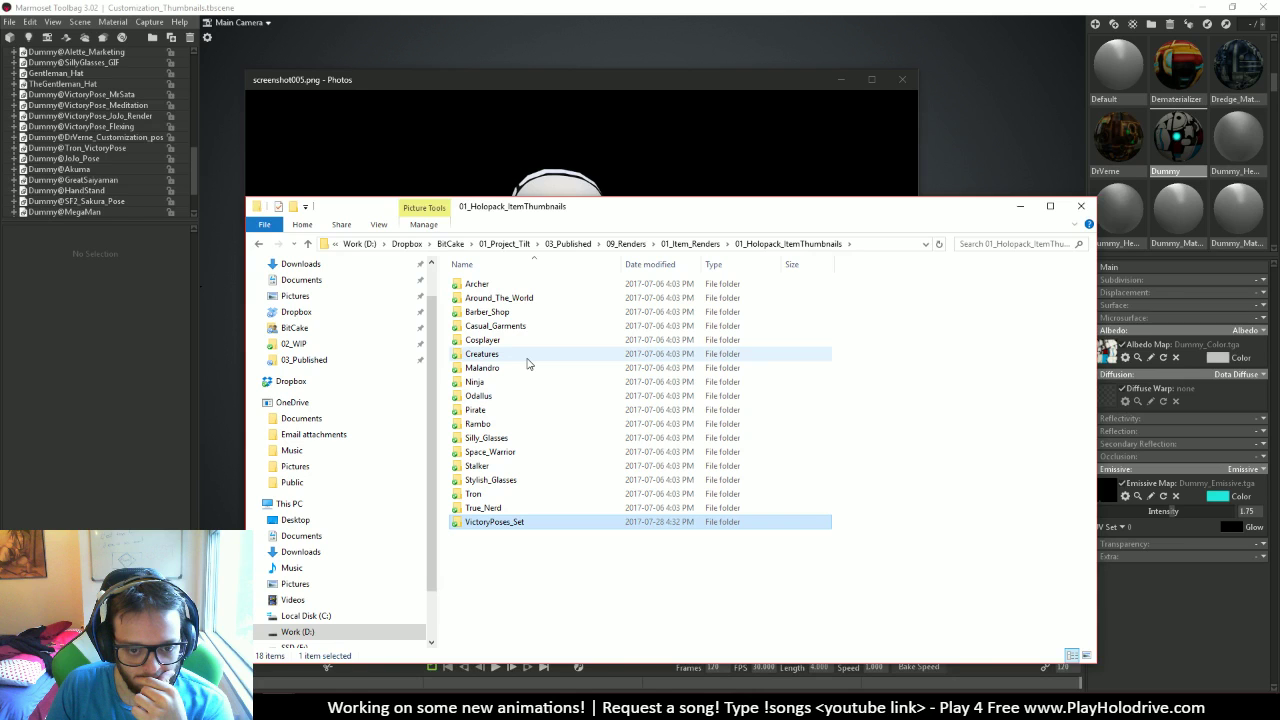
key("Return")
left_click(650, 244)
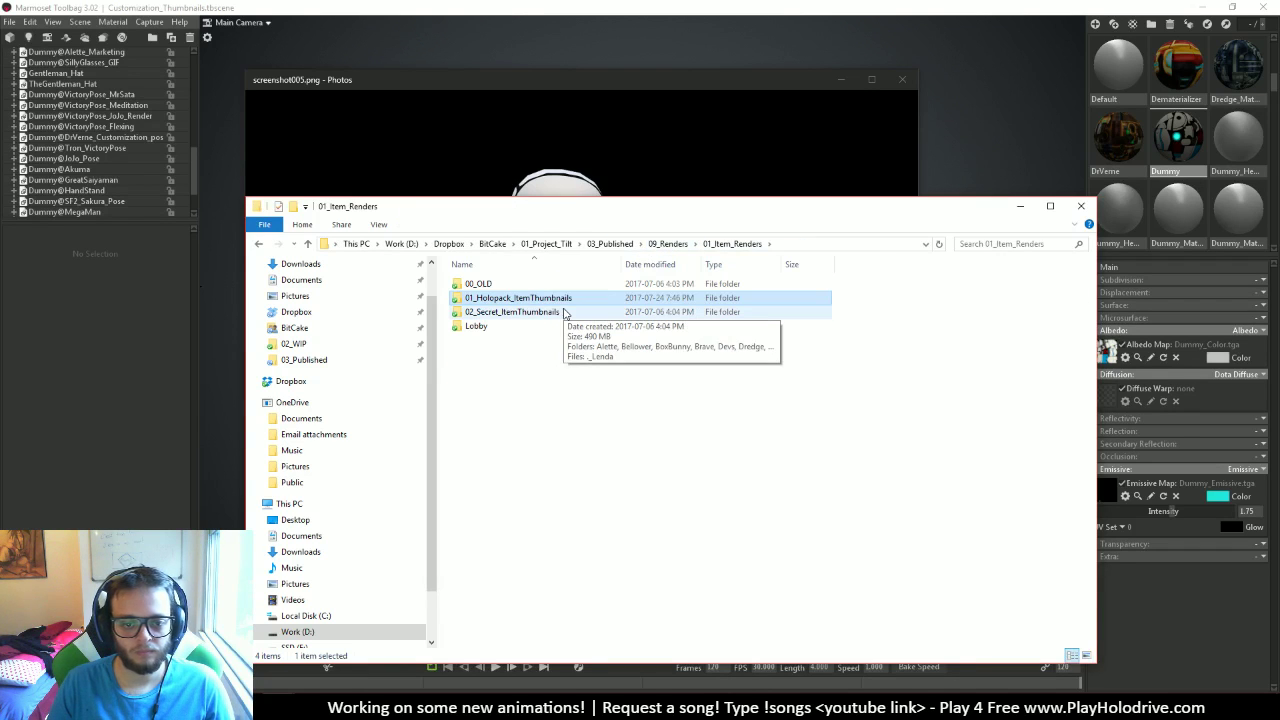
double_click(543, 299)
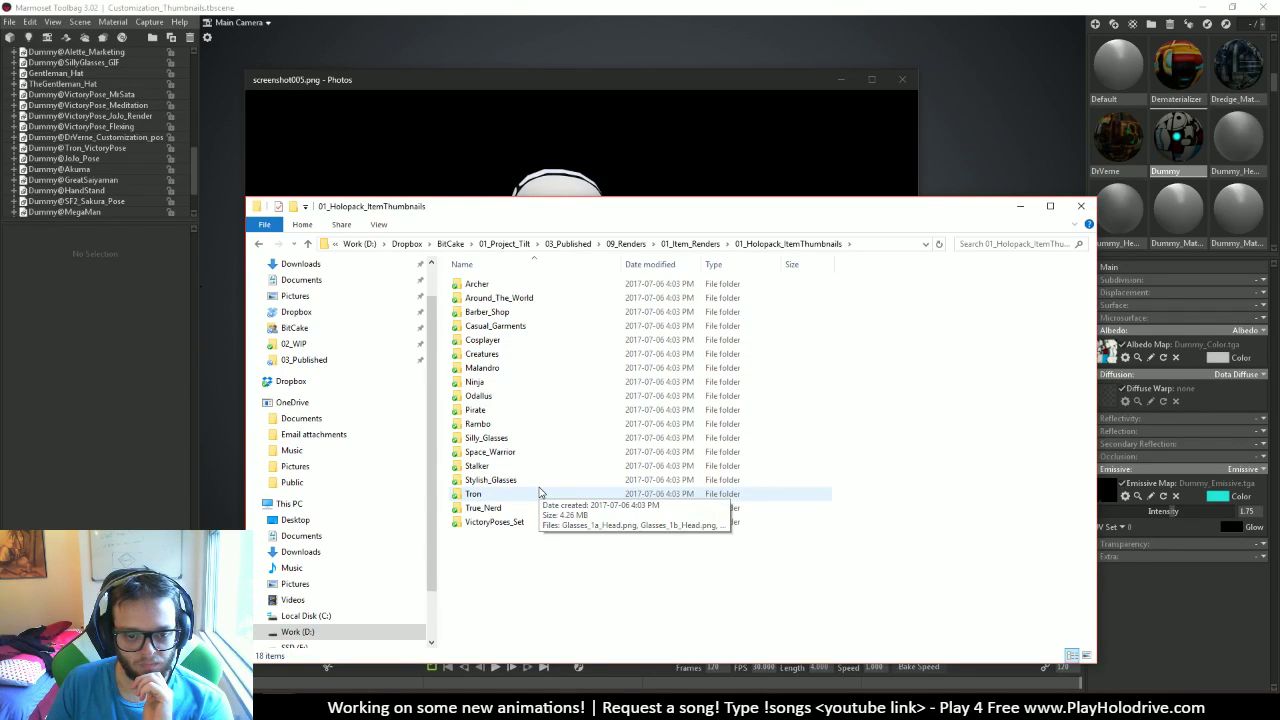
left_click_drag(621, 210, 1279, 210)
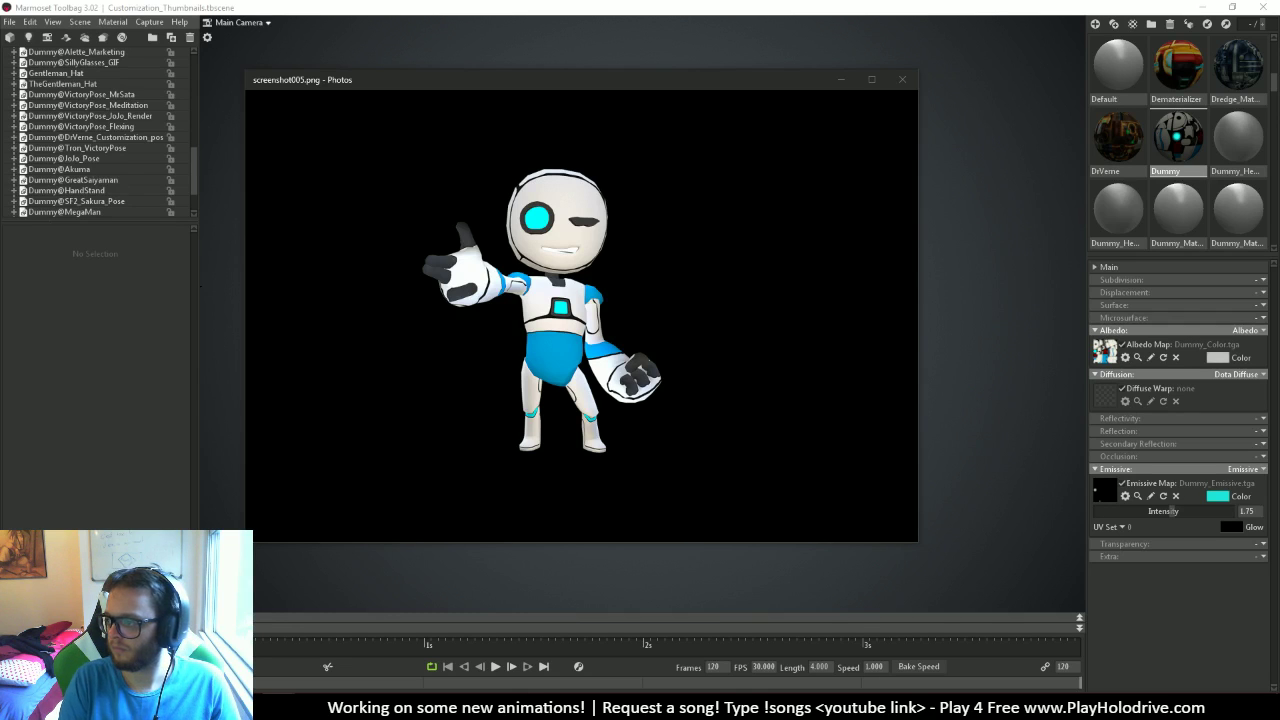
View screenshot003.png and DrVerne_Pose.png in Photos to compare the renders, and close the viewer
key("Return")
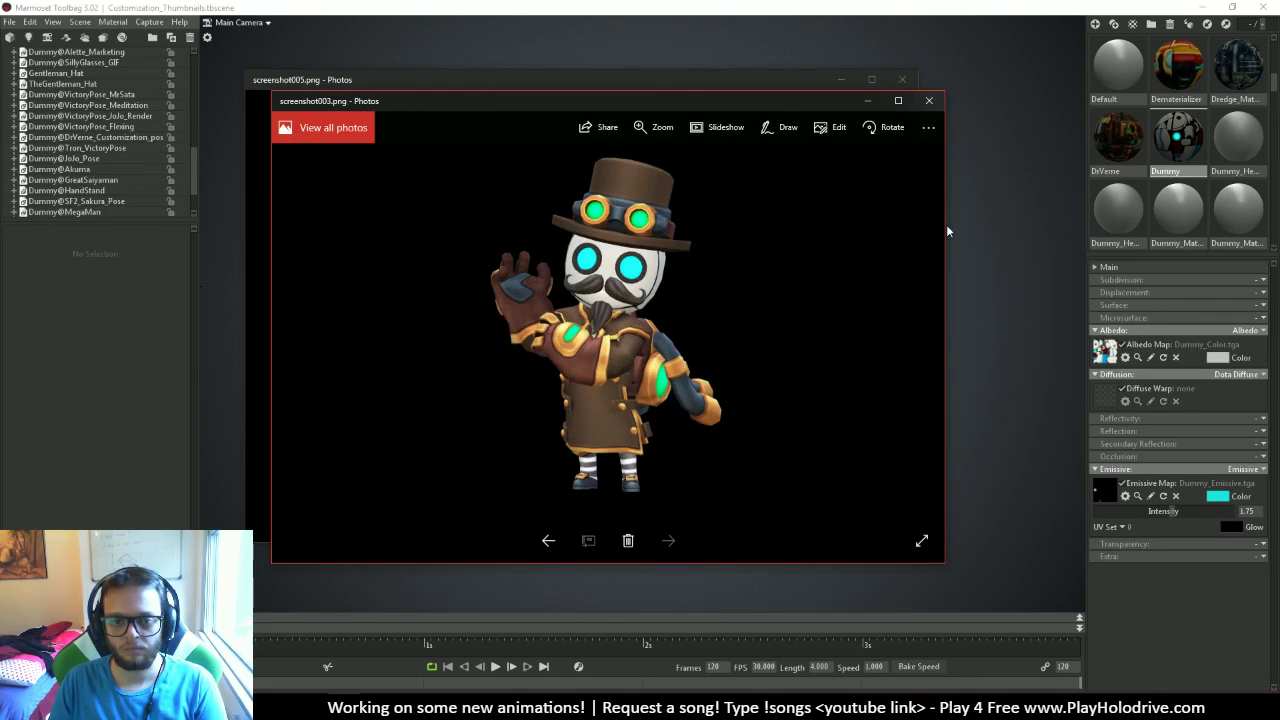
key("Left")
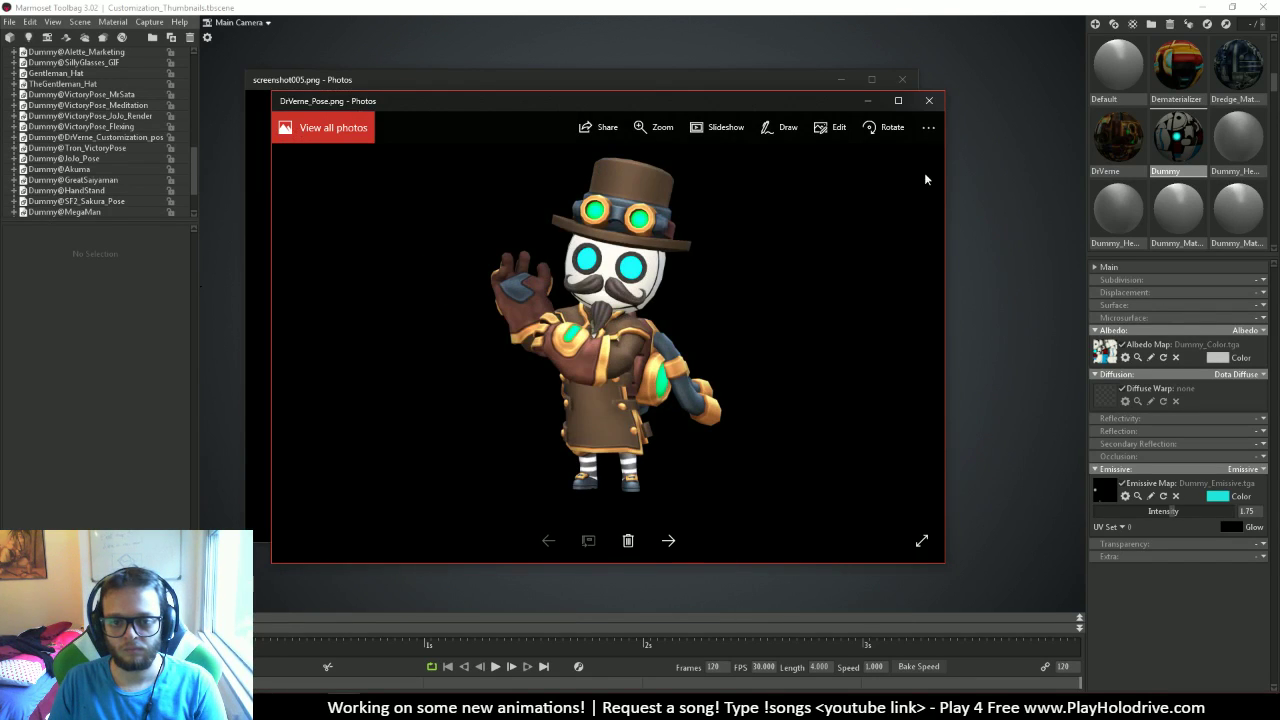
left_click(930, 102)
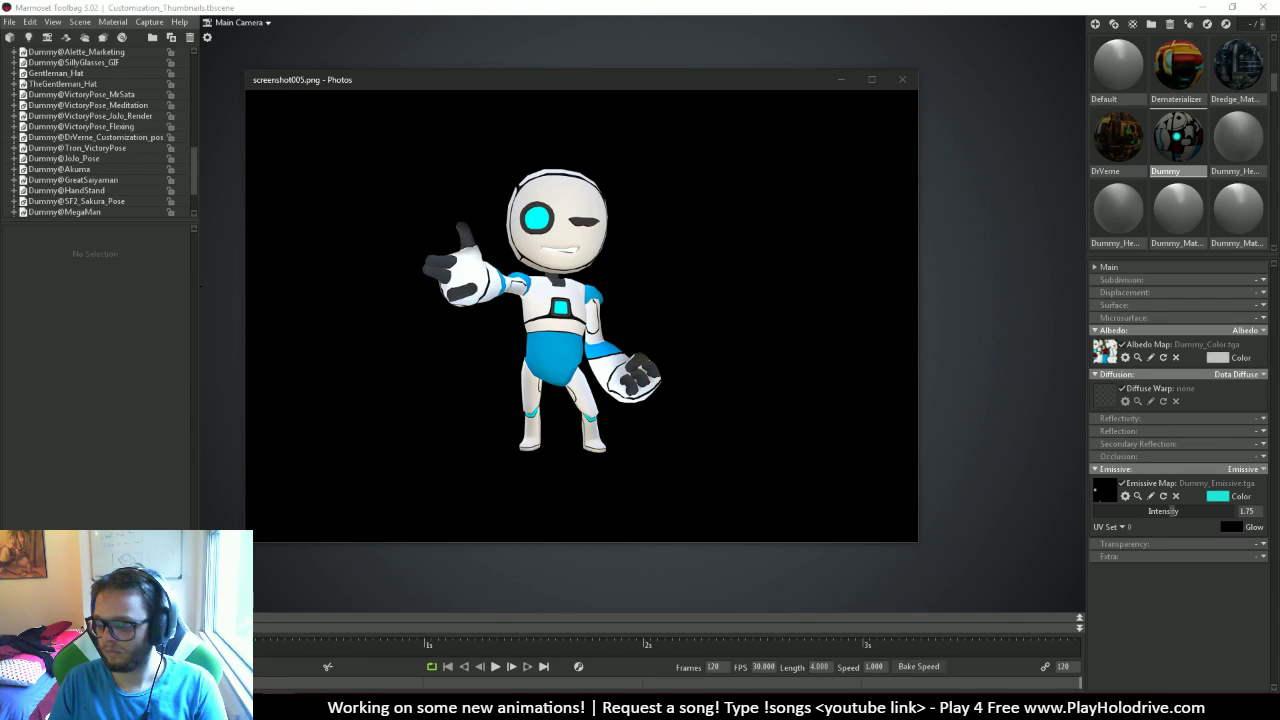